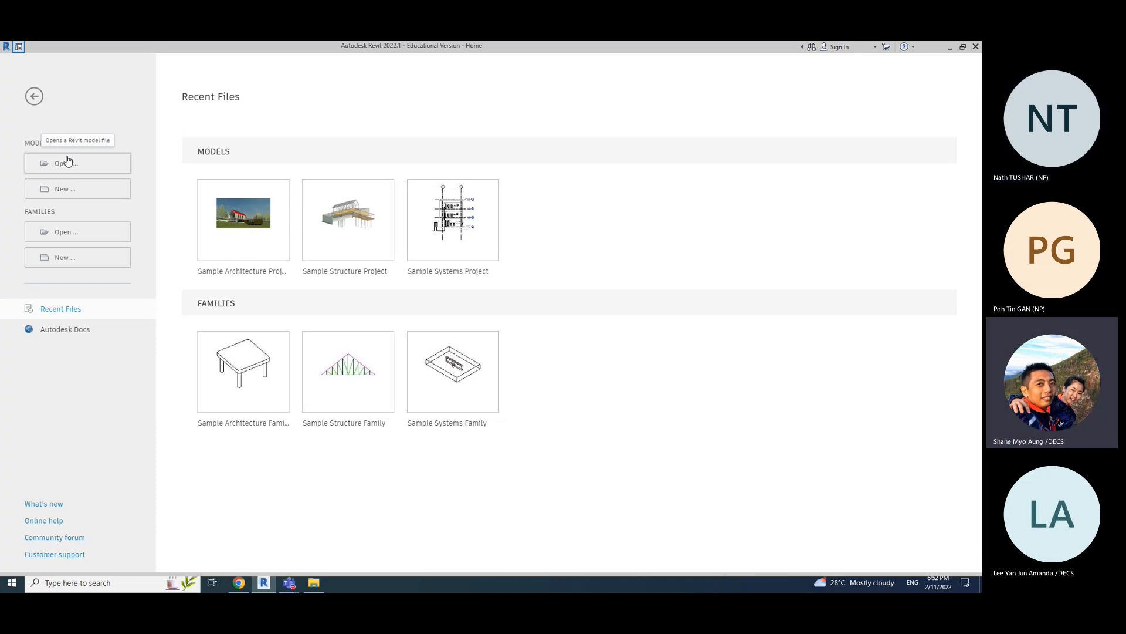
- Open the project CS01_TN_WEEK02.rvt from the Week 3 folder on the Desktop
{"action": "left_click", "coordinate": [63, 164]}
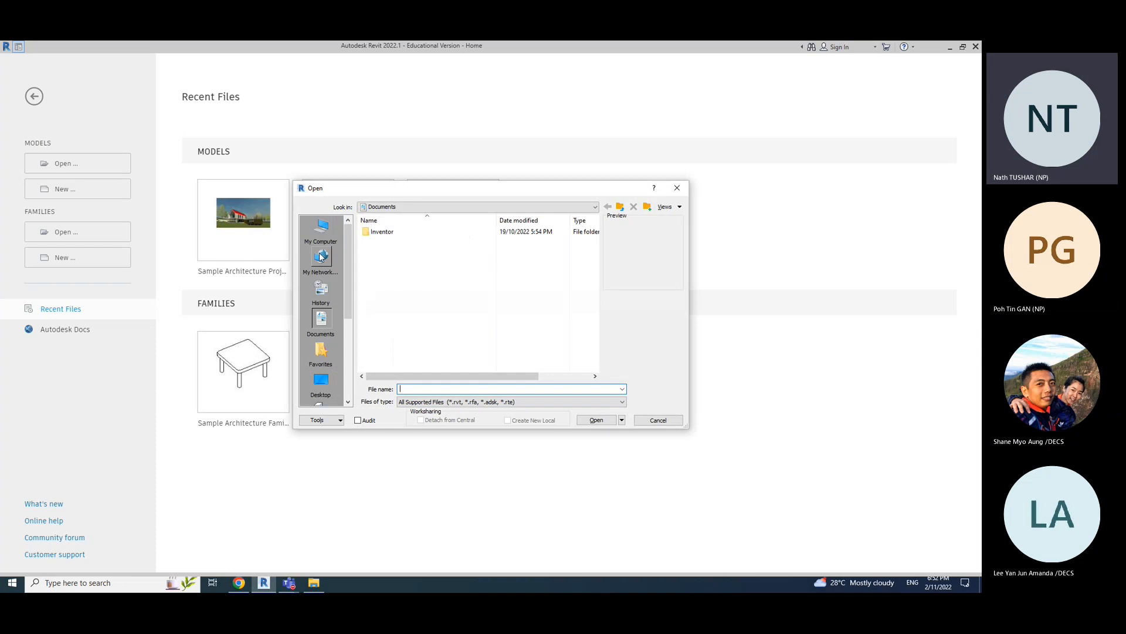
{"action": "left_click", "coordinate": [322, 384]}
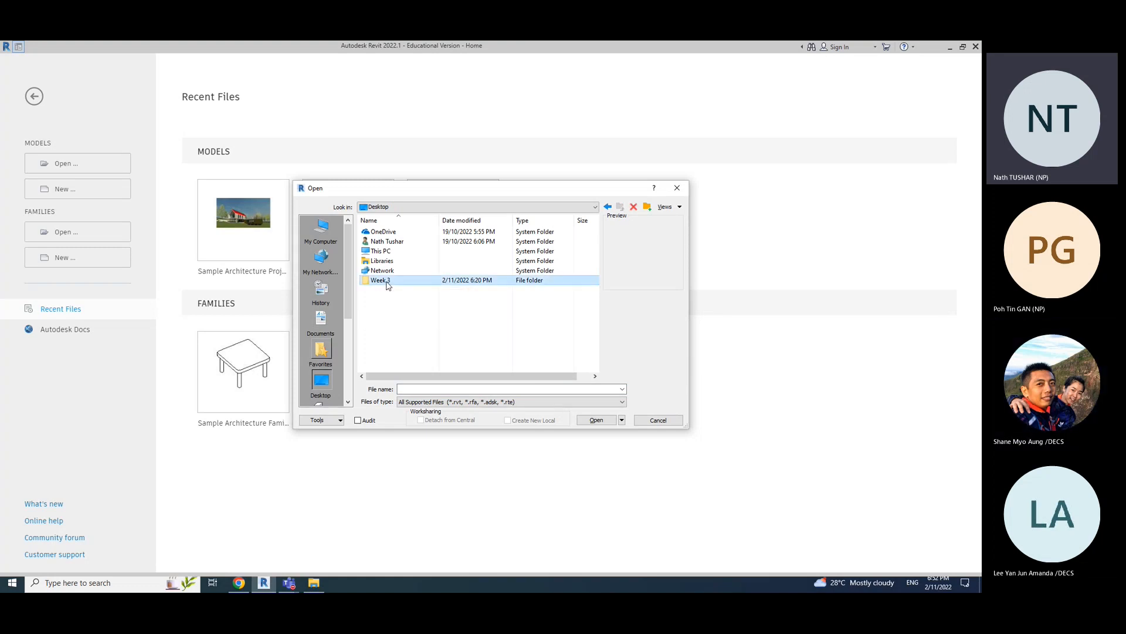
{"action": "double_click", "coordinate": [381, 280]}
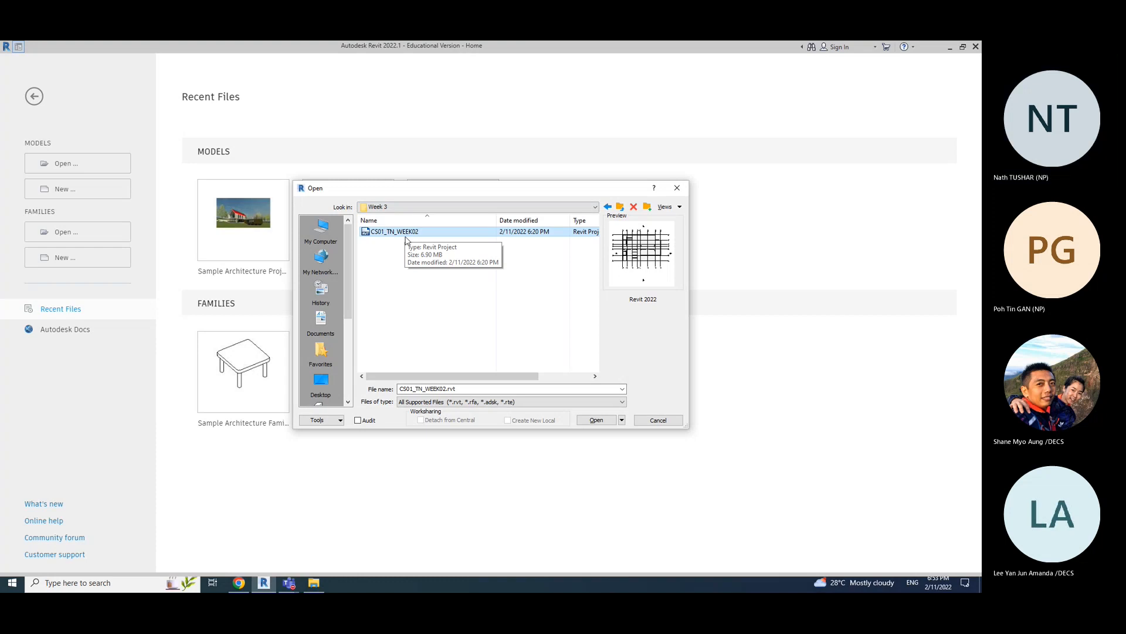
{"action": "left_click", "coordinate": [597, 420]}
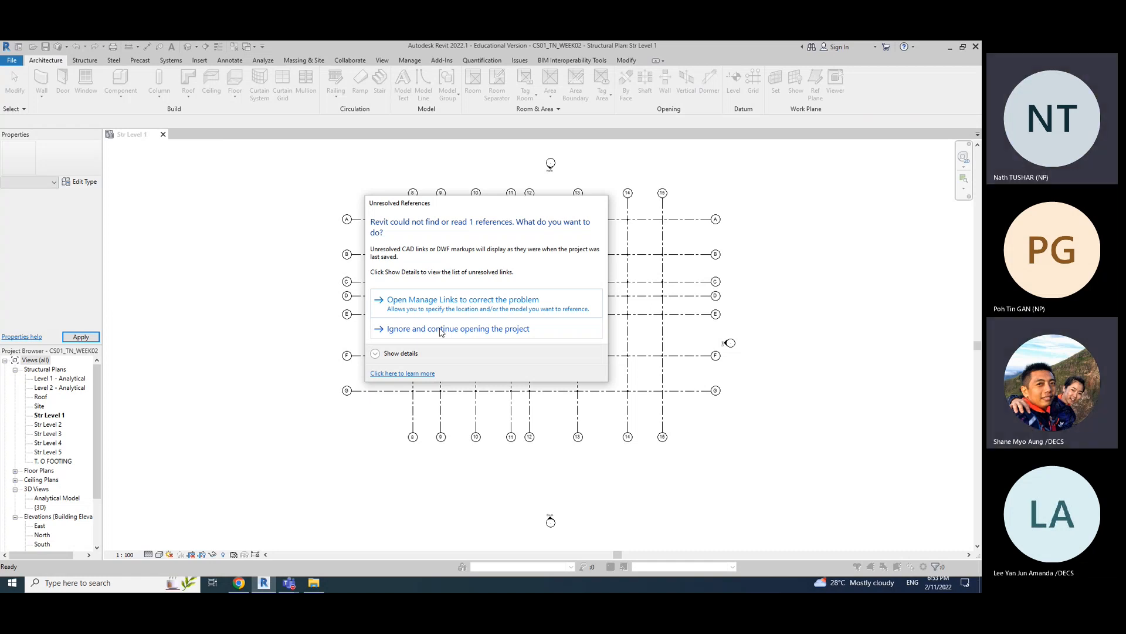
- Expand the details of the unresolved reference, ignore it and continue opening the project
{"action": "left_click", "coordinate": [375, 353]}
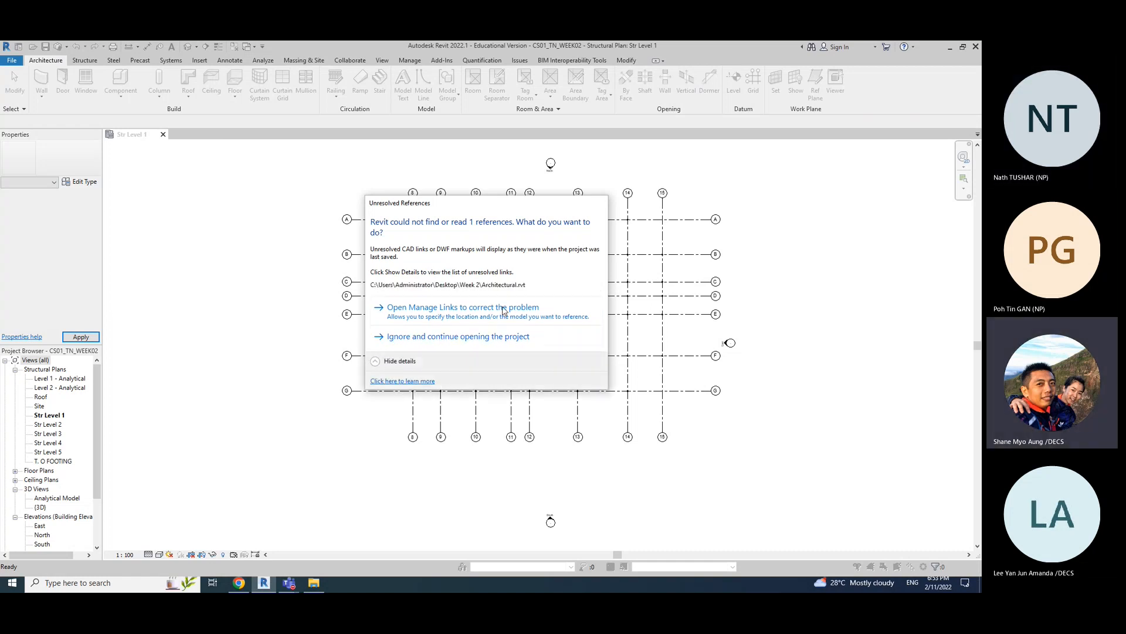
{"action": "left_click_drag", "start_coordinate": [493, 207], "coordinate": [212, 223]}
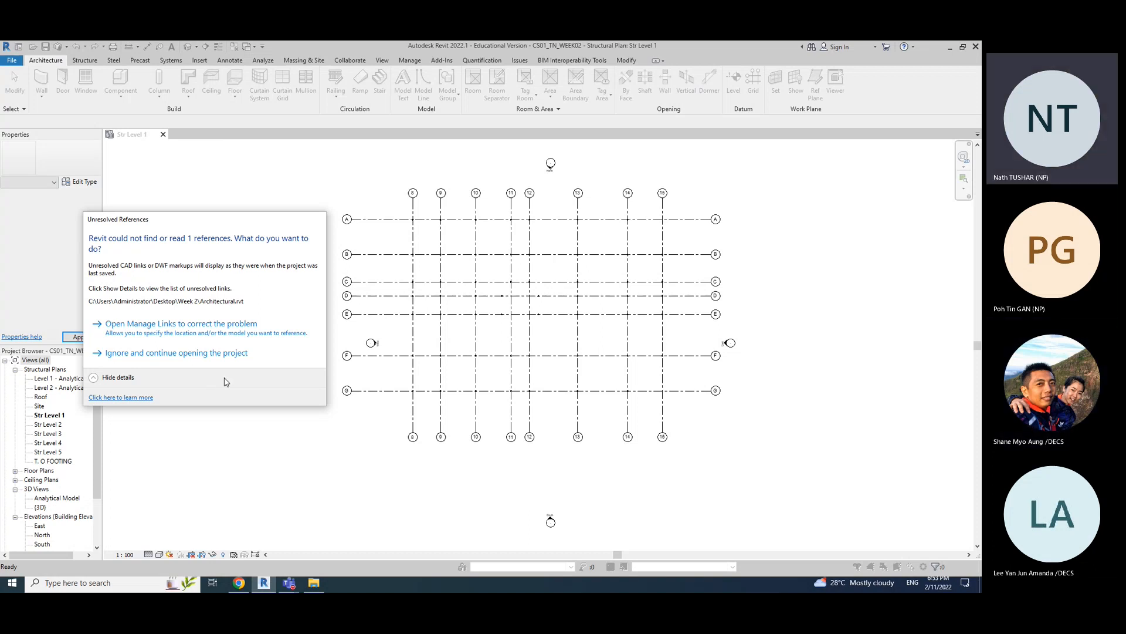
{"action": "left_click_drag", "start_coordinate": [205, 226], "coordinate": [313, 221]}
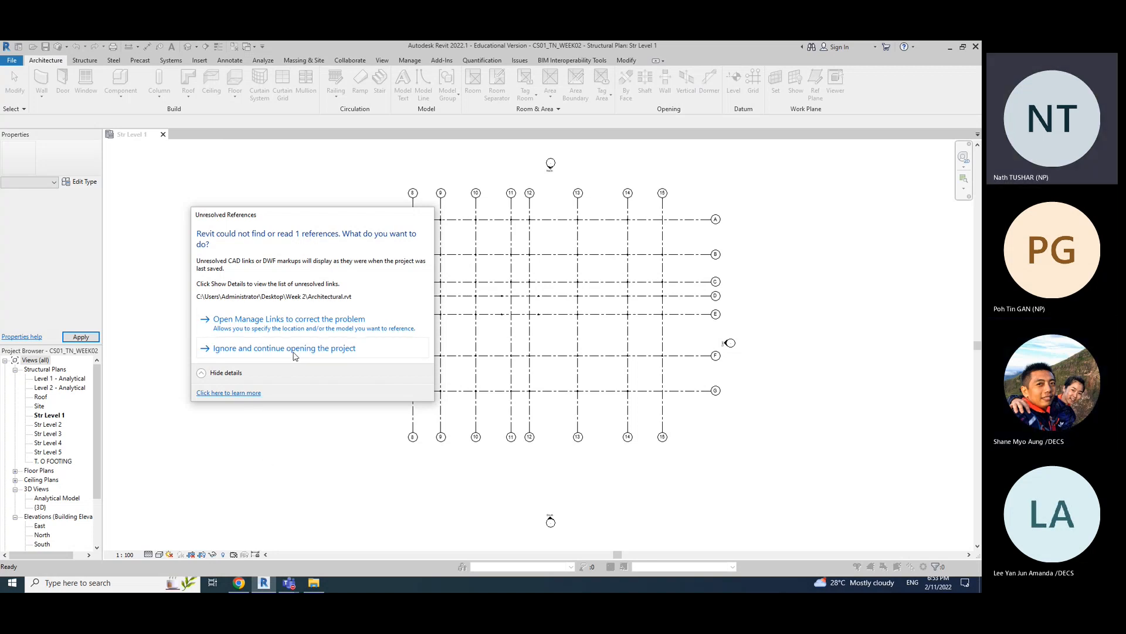
{"action": "left_click", "coordinate": [294, 348]}
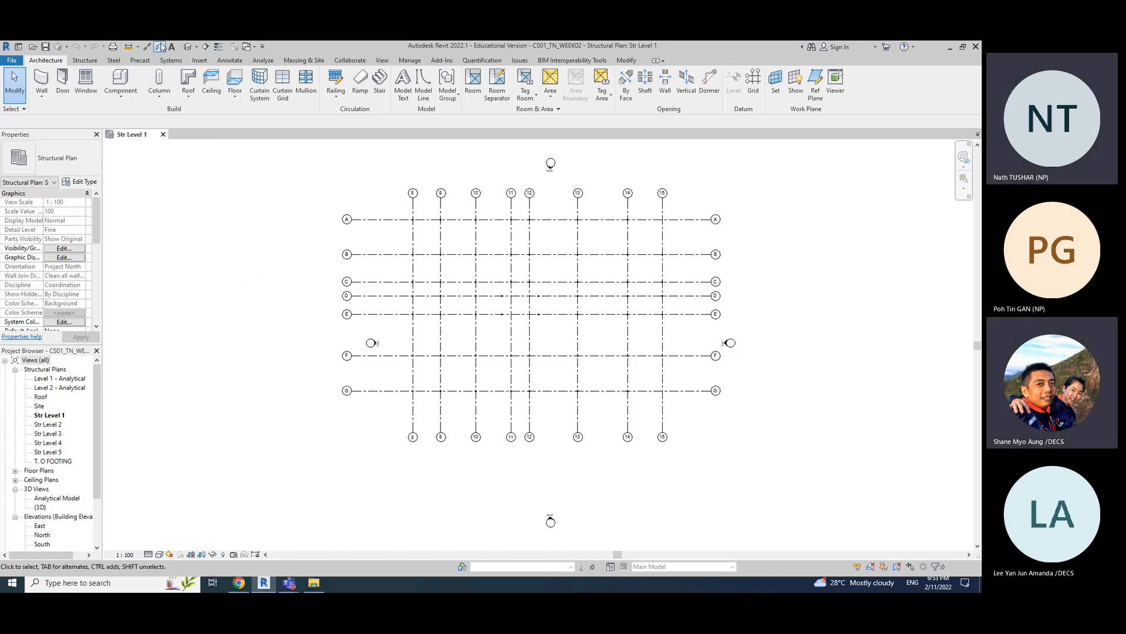
- Examine the structural columns and levels in the default 3D view from an isometric angle, and close that view
{"action": "left_click", "coordinate": [188, 47]}
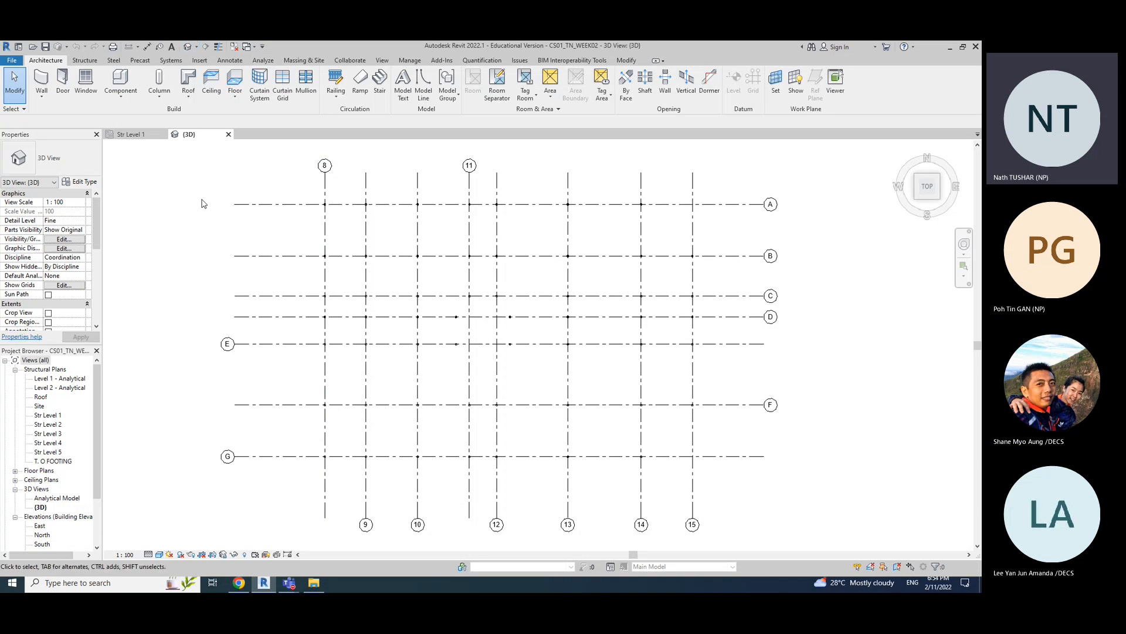
{"action": "left_click", "coordinate": [382, 60]}
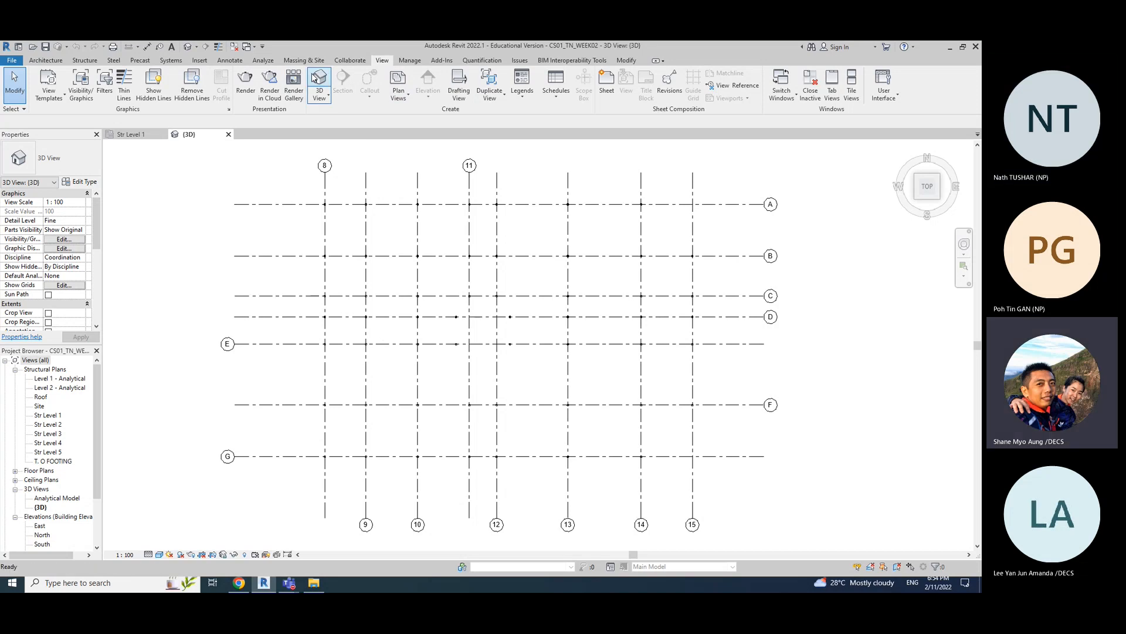
{"action": "scroll", "coordinate": [366, 414], "scroll_direction": "down", "scroll_amount": 2}
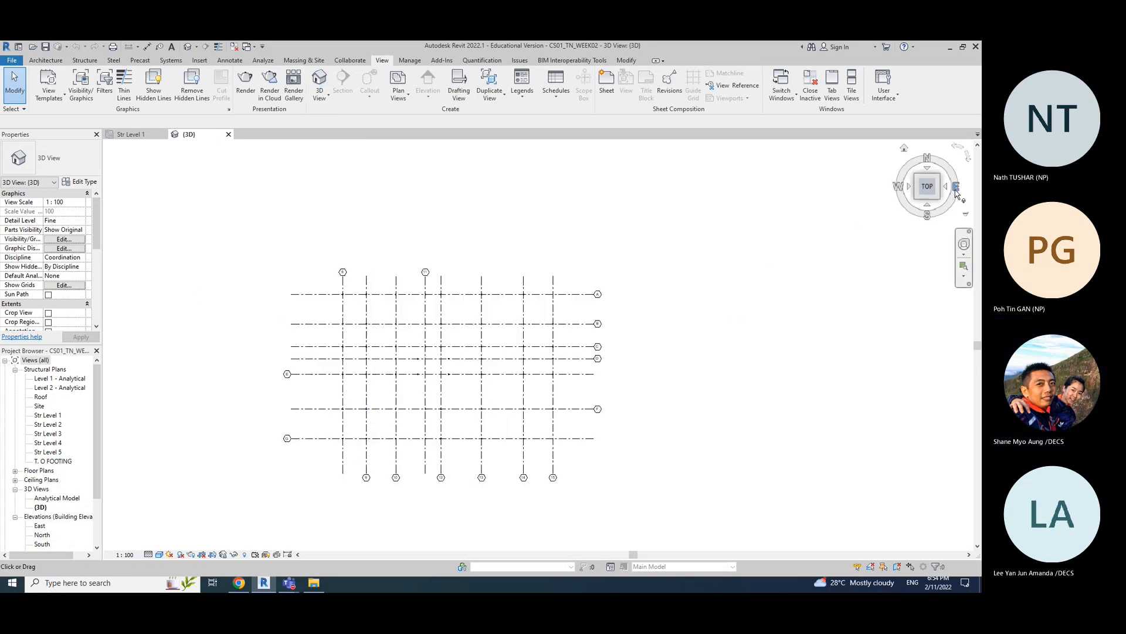
{"action": "left_click", "coordinate": [916, 199]}
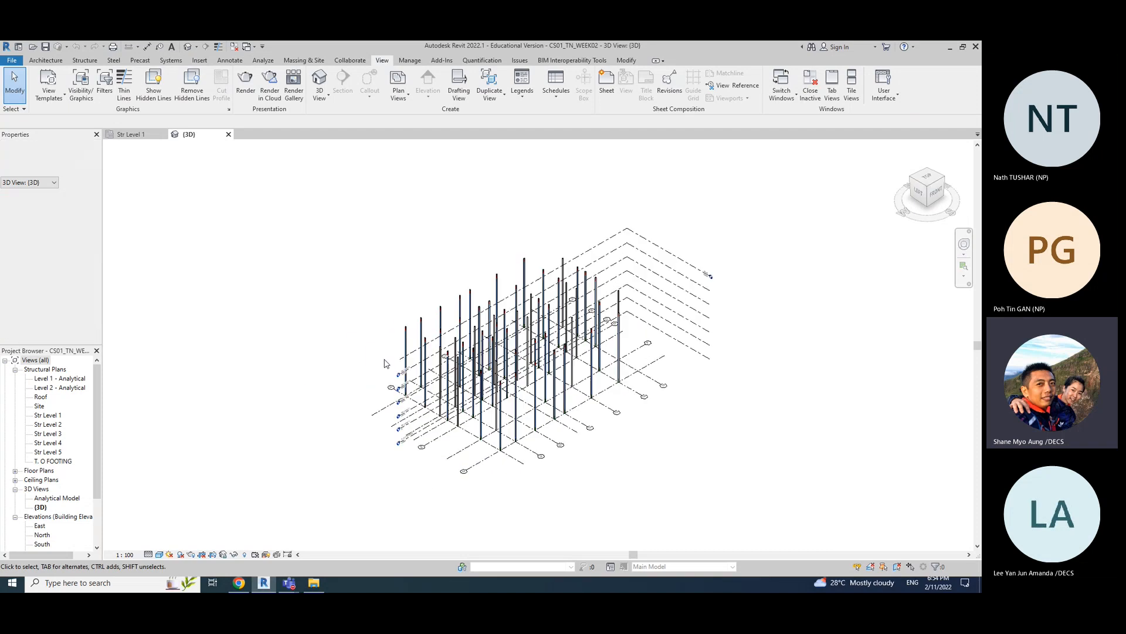
{"action": "middle_click_drag", "start_coordinate": [373, 389], "coordinate": [573, 395], "text": "shift"}
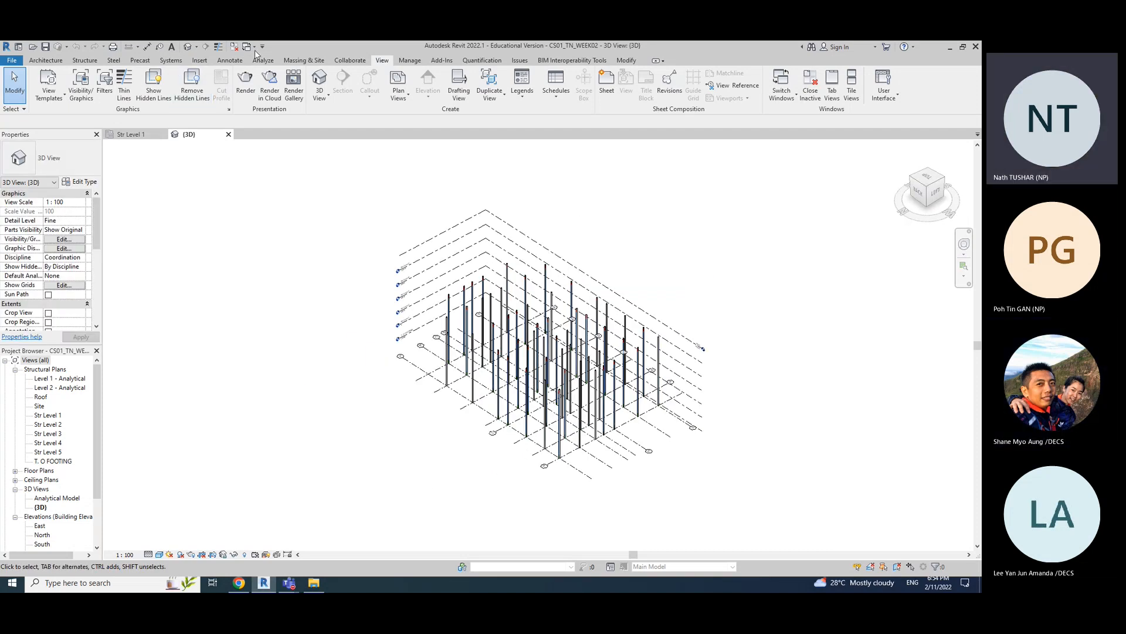
{"action": "left_click", "coordinate": [229, 135]}
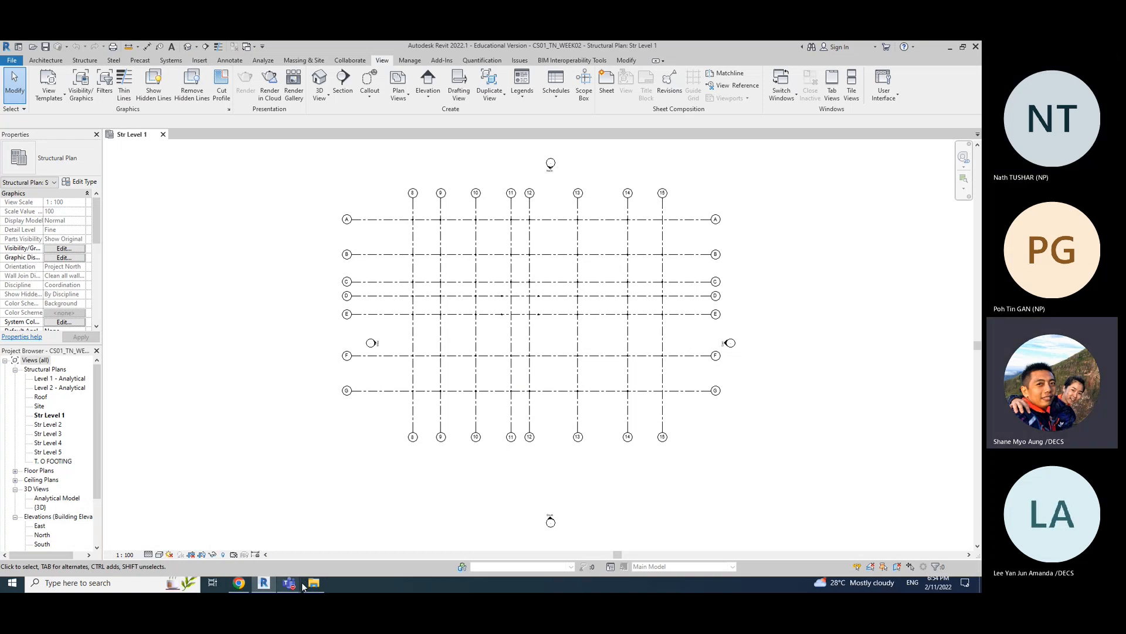
- Switch to Chrome and download Architectural.rvt from the Week 2 folder inside Lecture #2 on OneDrive
{"action": "mouse_move", "coordinate": [315, 588]}
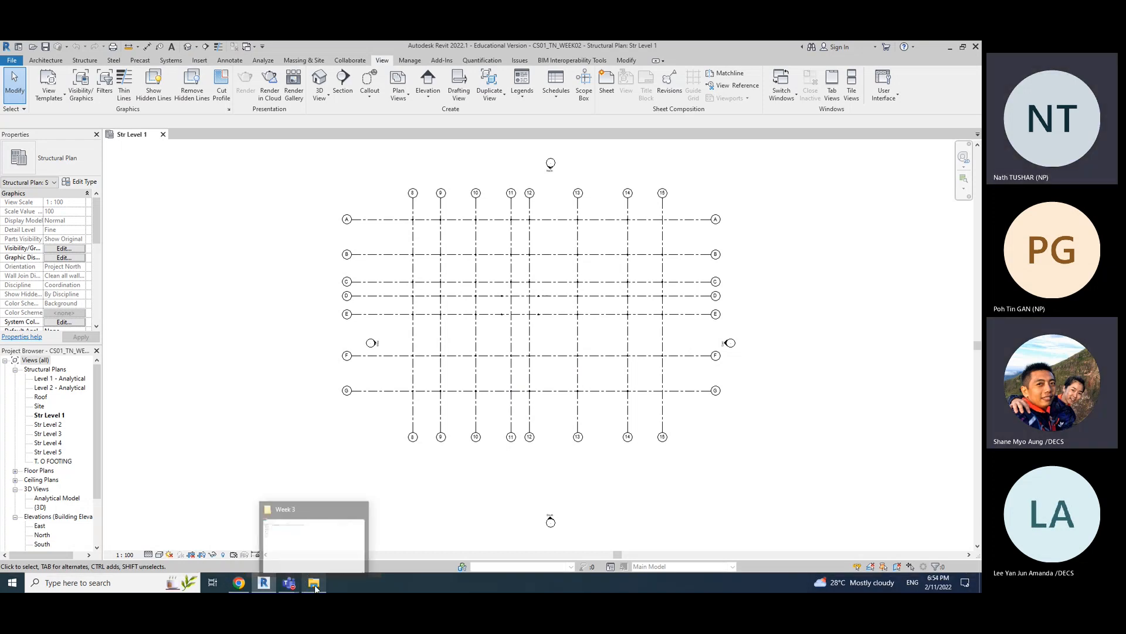
{"action": "left_click", "coordinate": [239, 583]}
{"action": "left_click", "coordinate": [66, 51]}
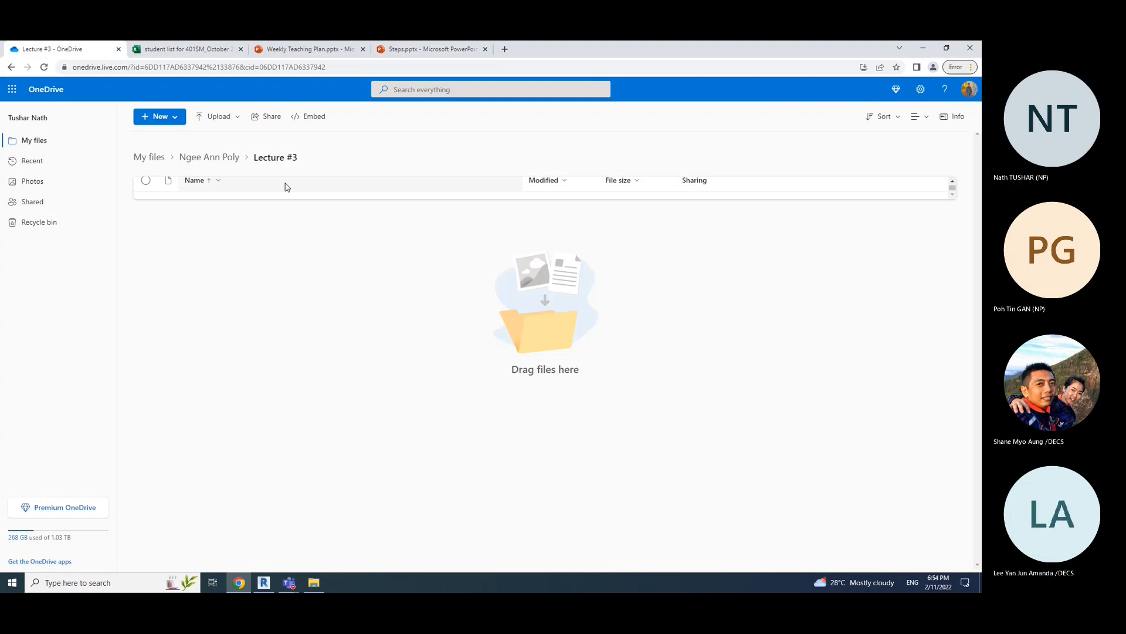
{"action": "left_click", "coordinate": [202, 156]}
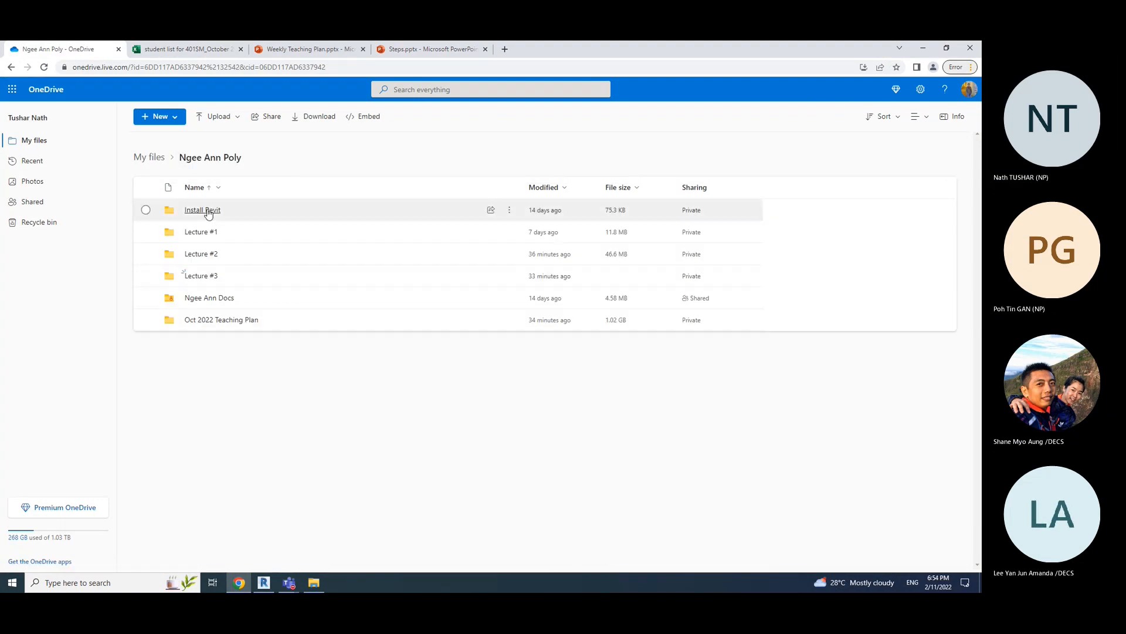
{"action": "left_click", "coordinate": [201, 255]}
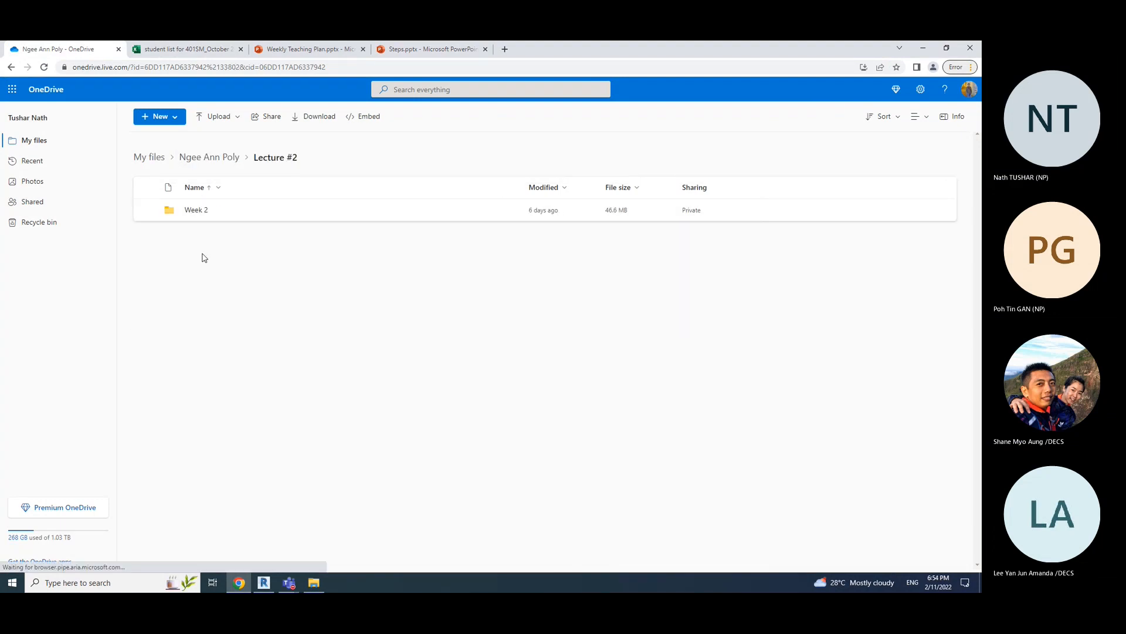
{"action": "left_click", "coordinate": [210, 216]}
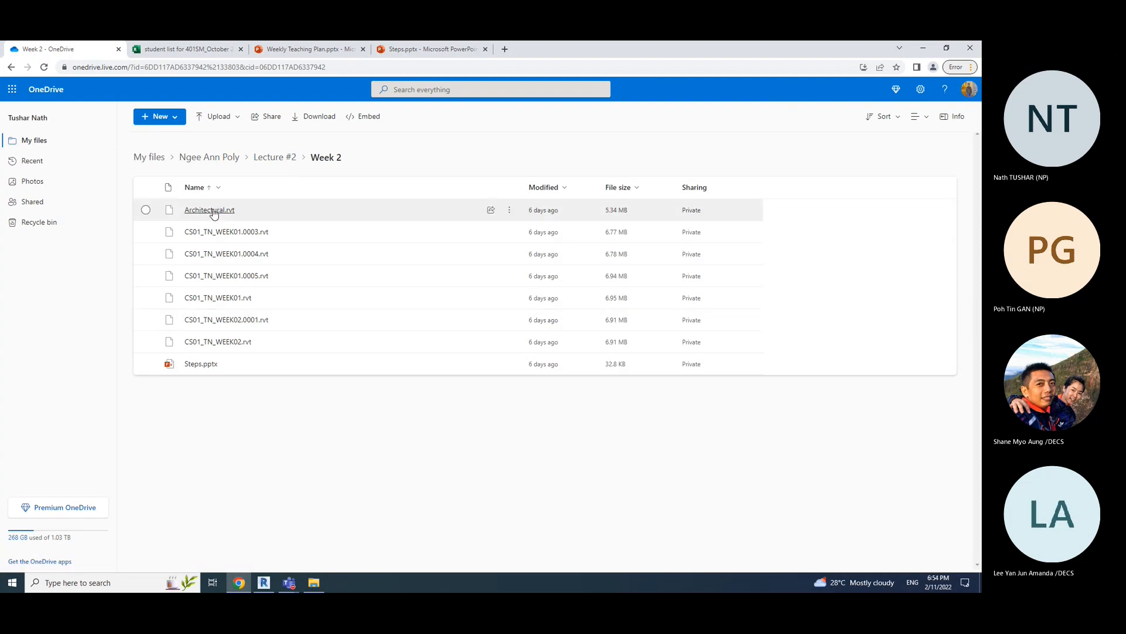
{"action": "left_click", "coordinate": [510, 212]}
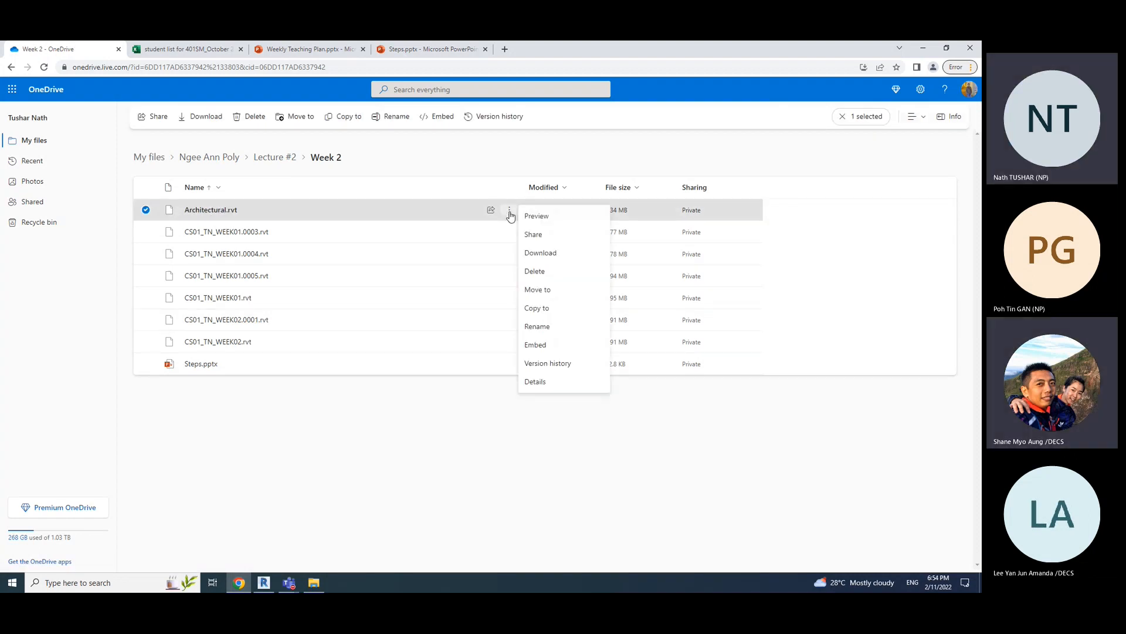
{"action": "left_click", "coordinate": [543, 253]}
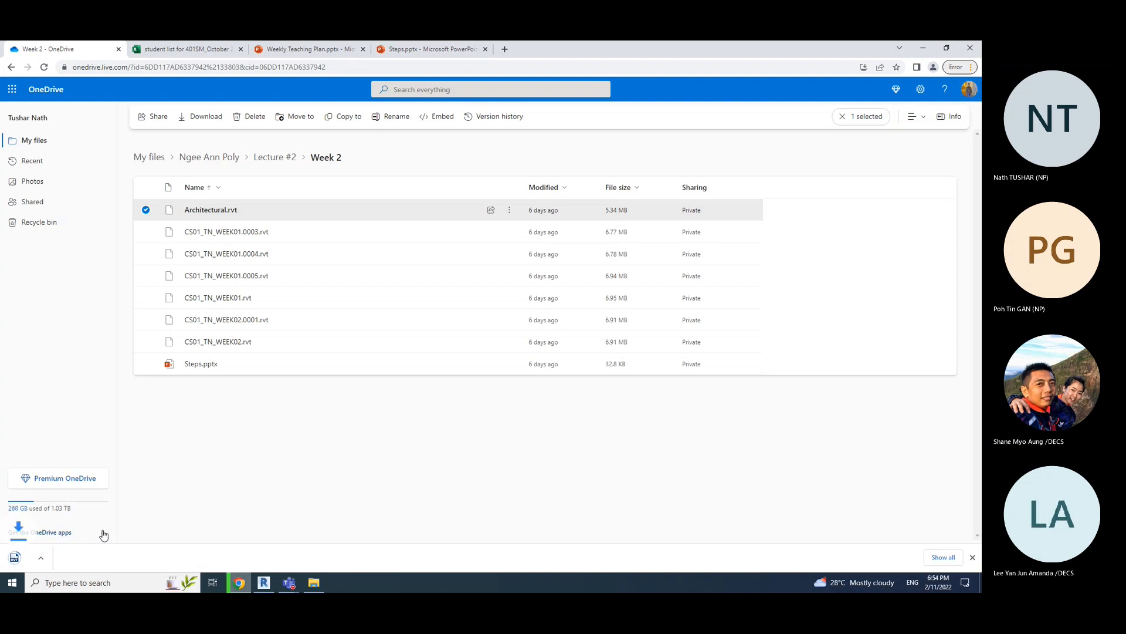
- Show the downloaded Architectural.rvt in its folder and copy it into the Week 3 folder
{"action": "left_click", "coordinate": [109, 560]}
{"action": "left_click", "coordinate": [344, 468]}
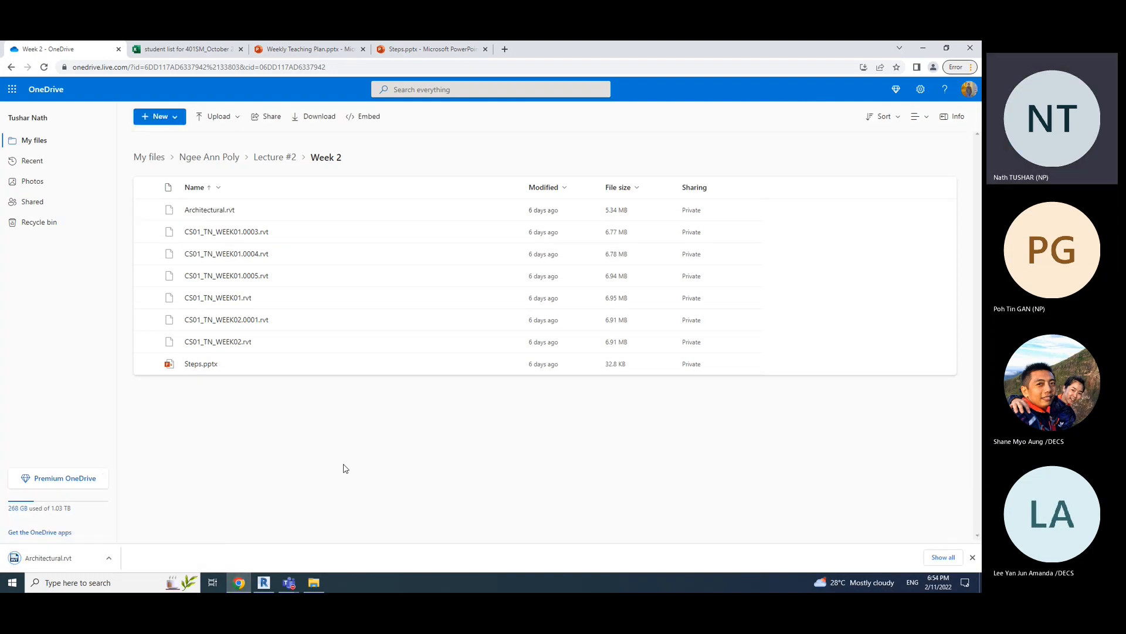
{"action": "left_click", "coordinate": [108, 559]}
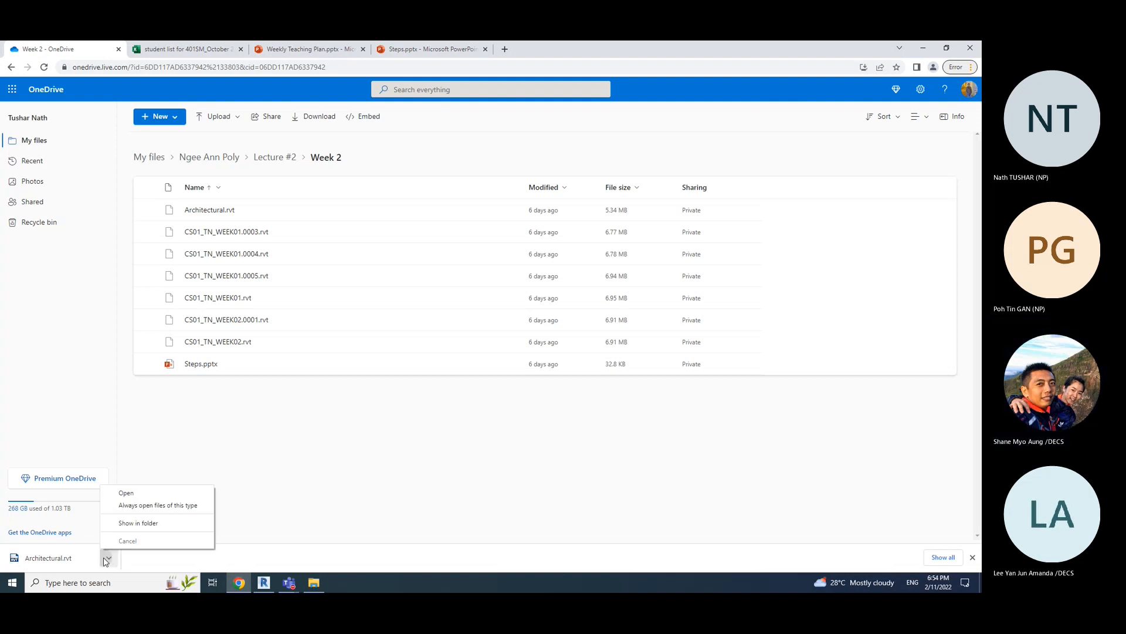
{"action": "left_click", "coordinate": [125, 523]}
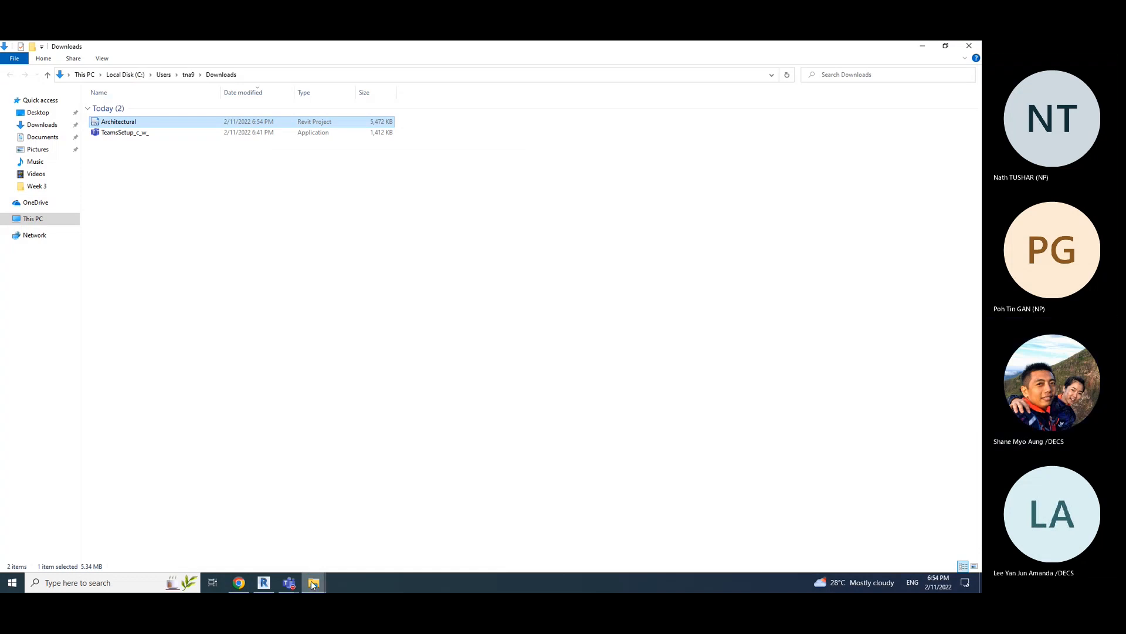
{"action": "mouse_move", "coordinate": [314, 582]}
{"action": "left_click", "coordinate": [256, 535]}
{"action": "key", "text": "ctrl+v"}
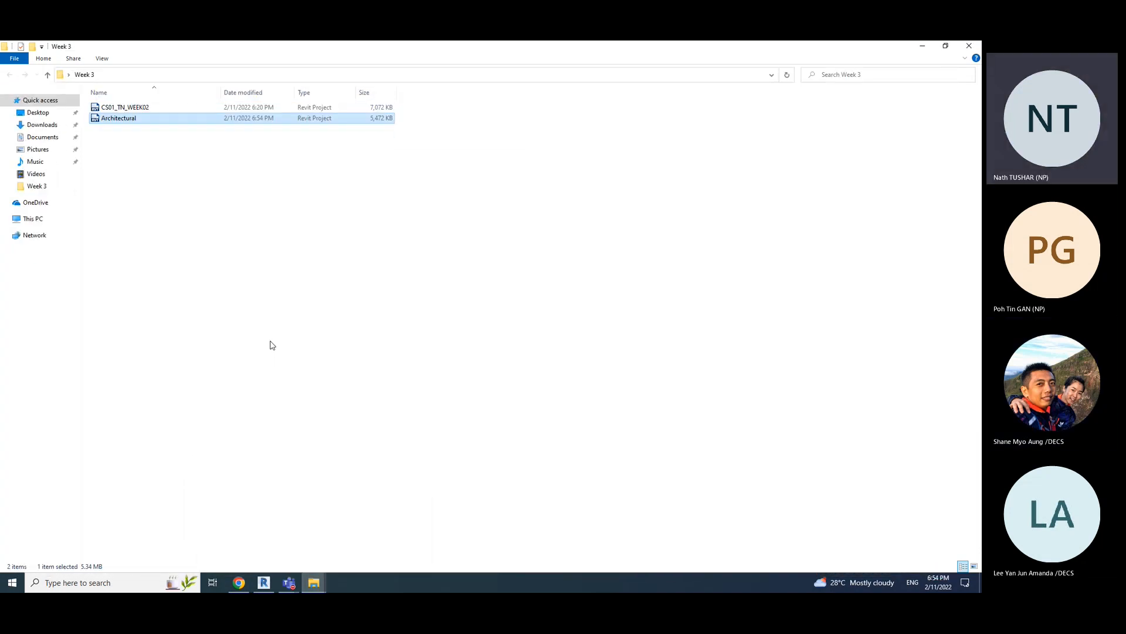
{"action": "left_click", "coordinate": [271, 342]}
- Switch to Revit, close the current project and reopen CS01_TN_WEEK02 from the Week 3 folder
{"action": "left_click", "coordinate": [268, 586]}
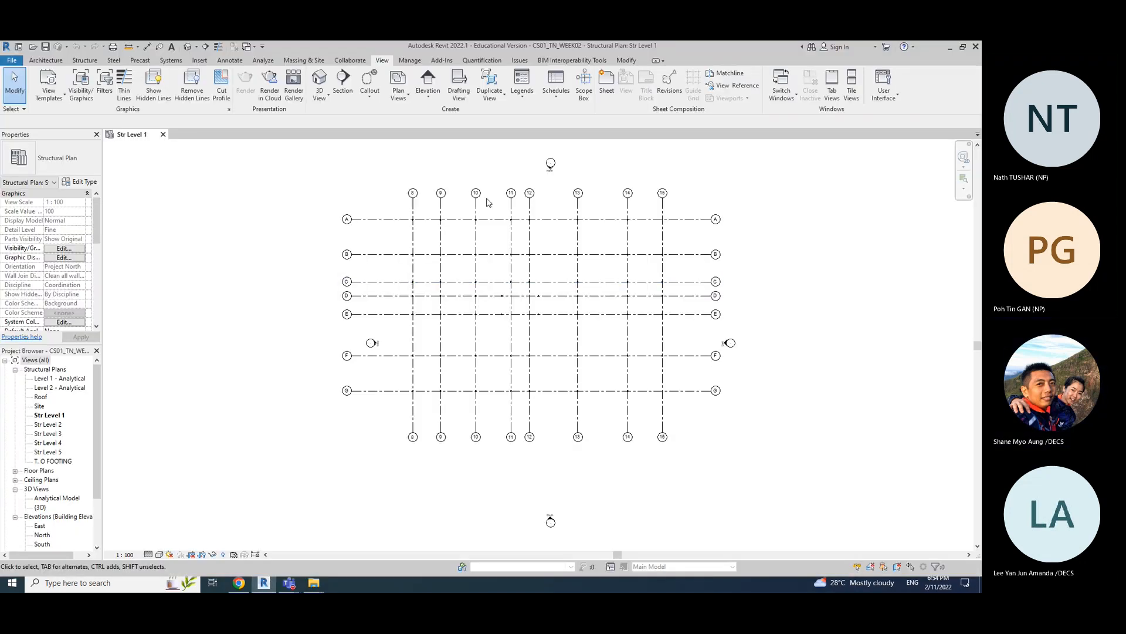
{"action": "left_click", "coordinate": [163, 136]}
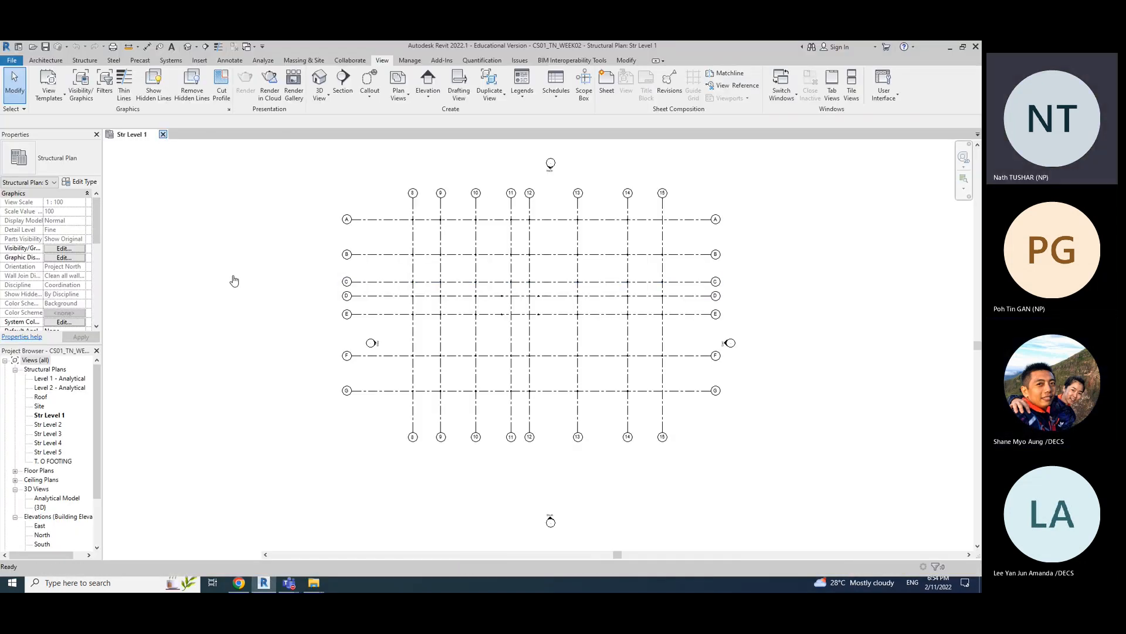
{"action": "left_click", "coordinate": [59, 163]}
{"action": "left_click", "coordinate": [423, 241]}
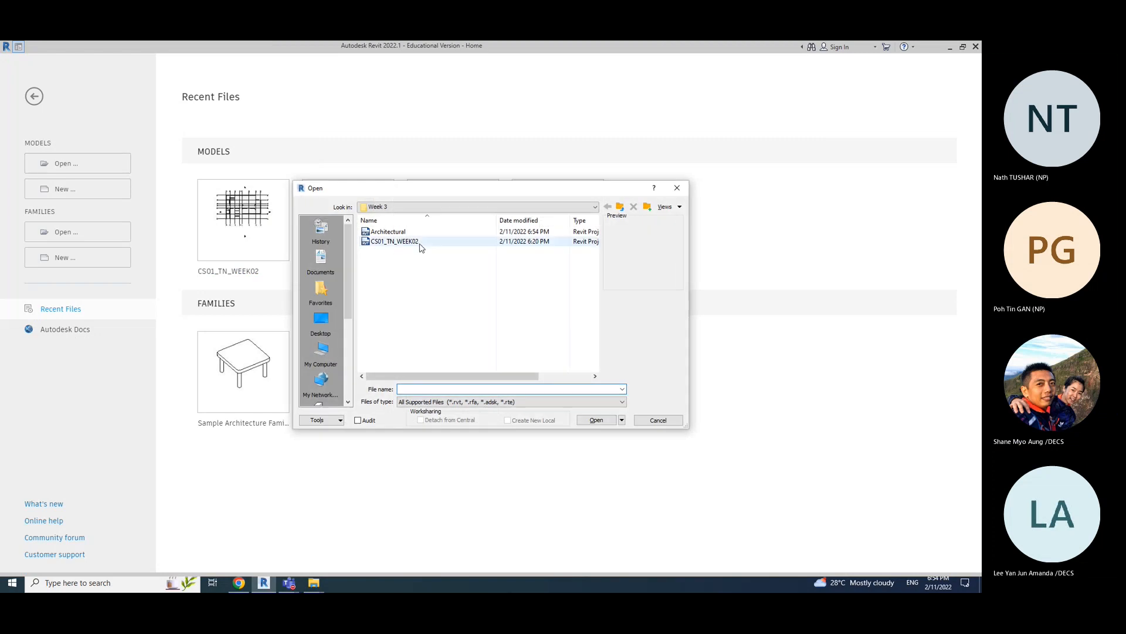
{"action": "left_click", "coordinate": [596, 419]}
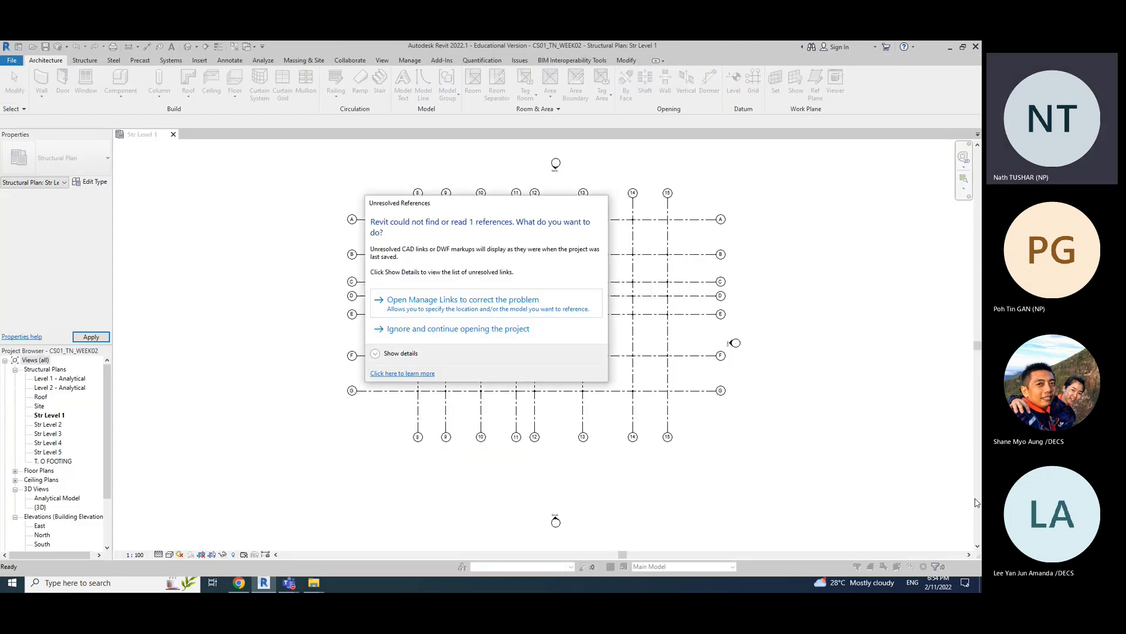
- Resolve the missing Architectural.rvt reference in Manage Links by reloading it from the copy in the Week 3 folder
{"action": "left_click", "coordinate": [436, 303]}
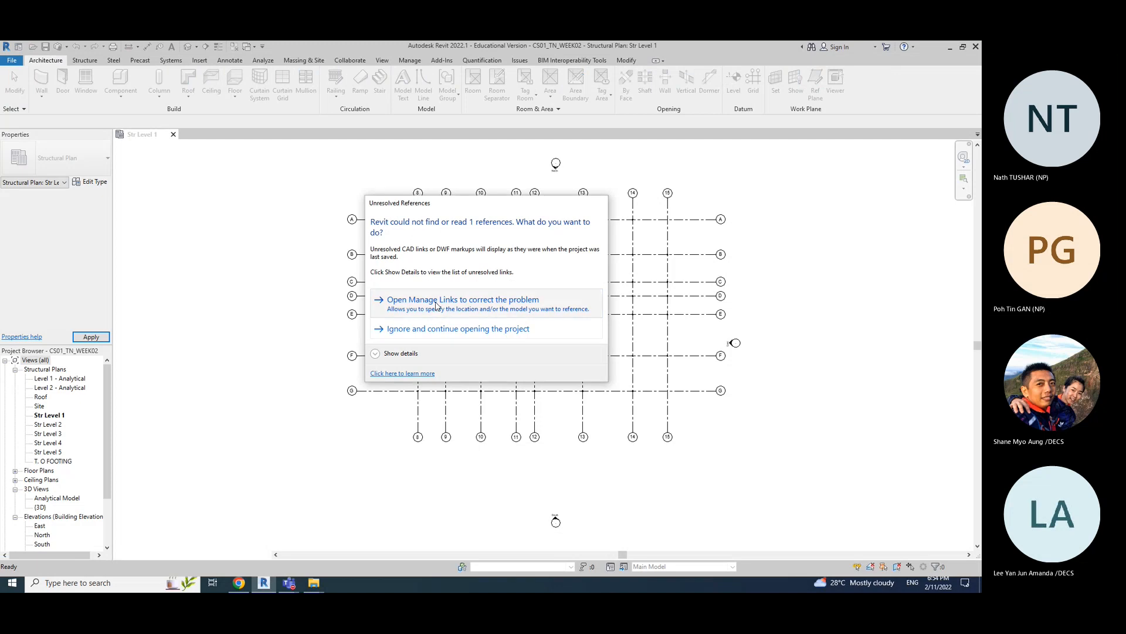
{"action": "left_click", "coordinate": [349, 206]}
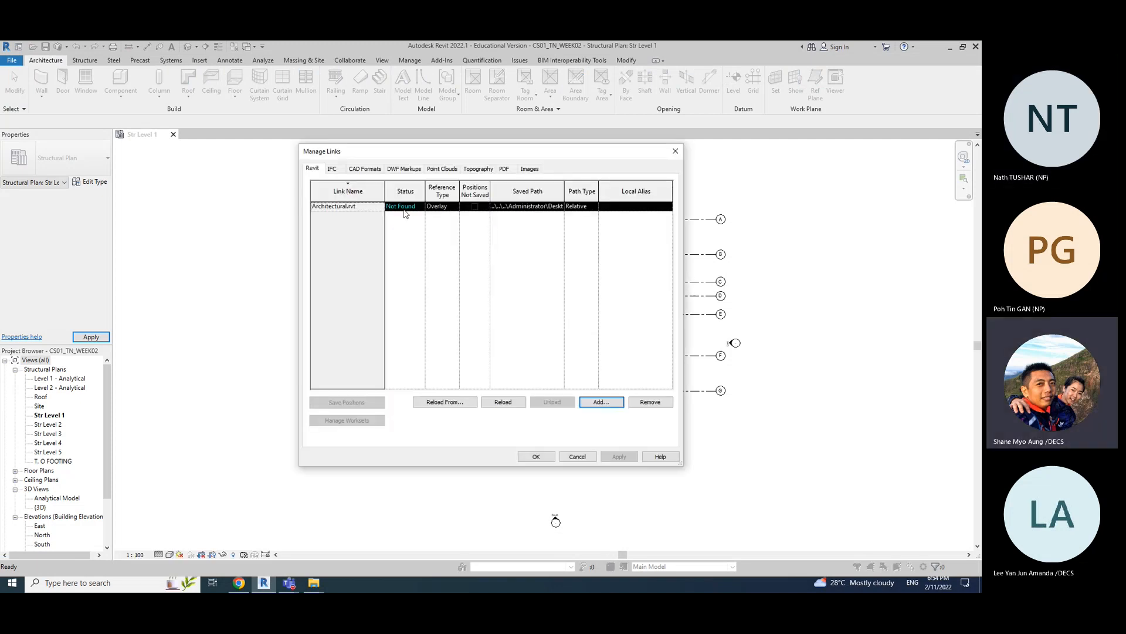
{"action": "left_click", "coordinate": [465, 403]}
{"action": "left_click", "coordinate": [351, 206]}
{"action": "left_click", "coordinate": [444, 402]}
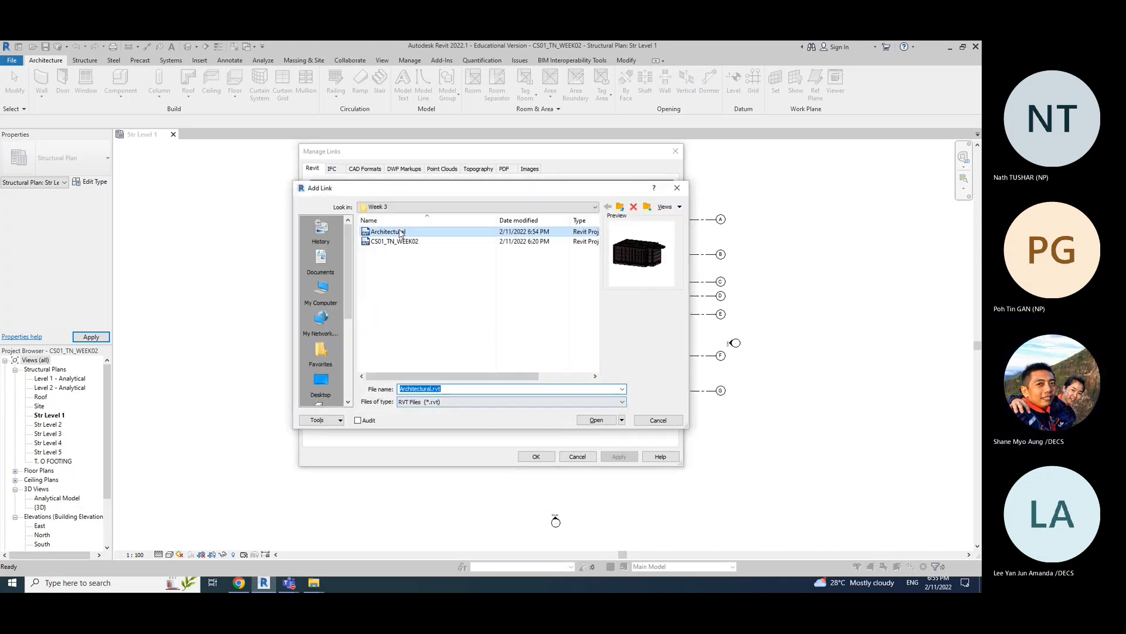
{"action": "left_click", "coordinate": [595, 423]}
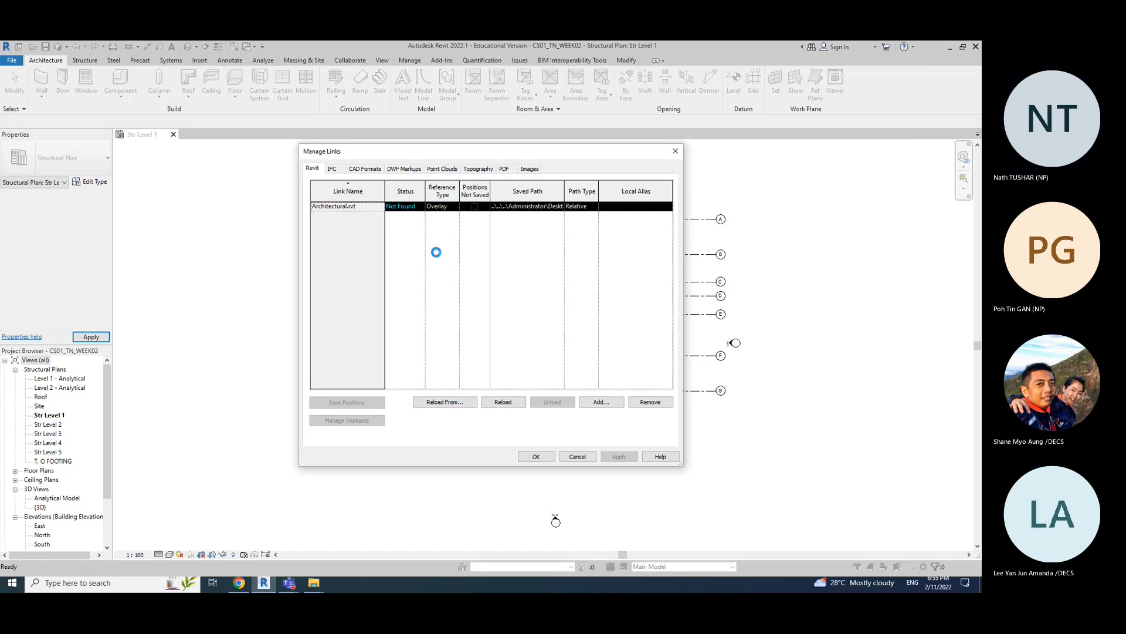
- Reload the relinked Architectural.rvt and accept the link changes to finish opening the project
{"action": "left_click_drag", "start_coordinate": [577, 155], "coordinate": [356, 163]}
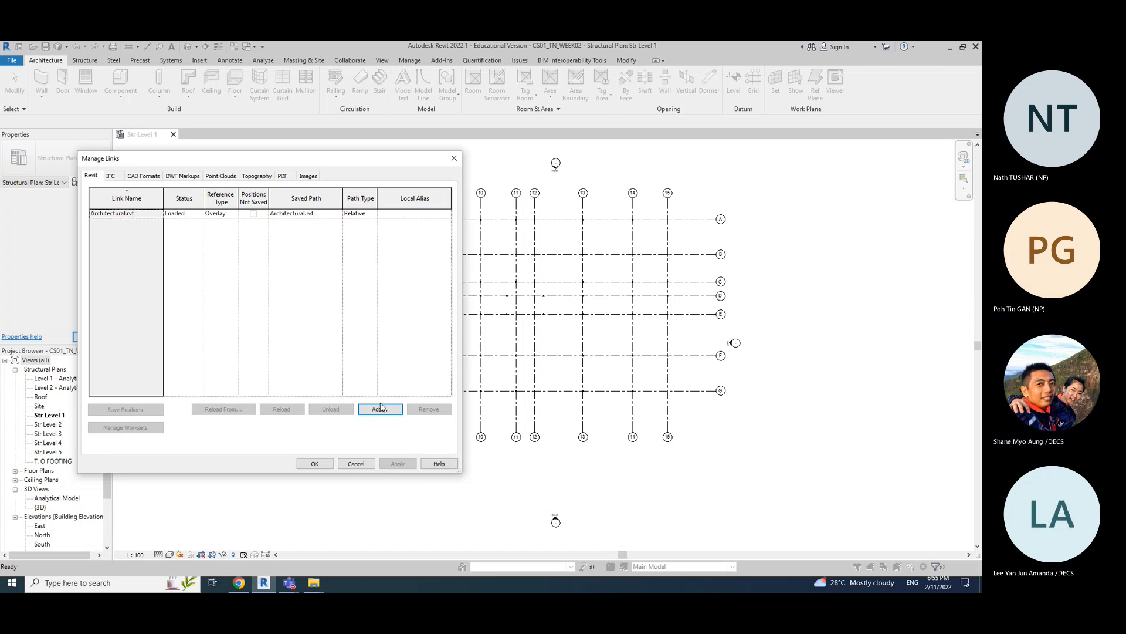
{"action": "left_click", "coordinate": [188, 214]}
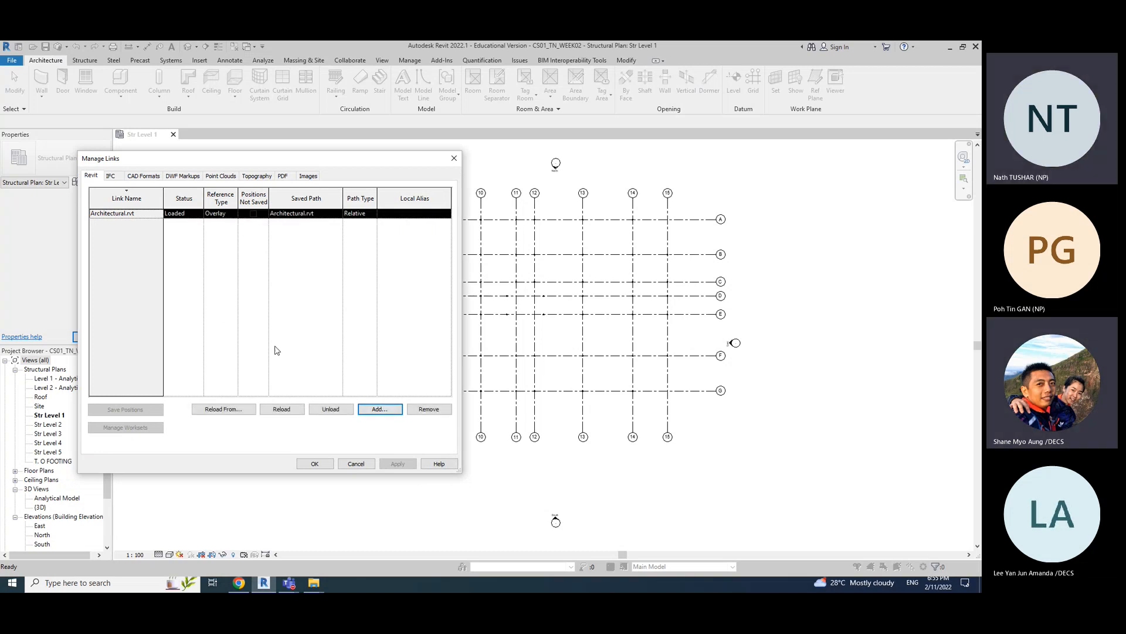
{"action": "left_click", "coordinate": [281, 410]}
{"action": "left_click", "coordinate": [315, 464]}
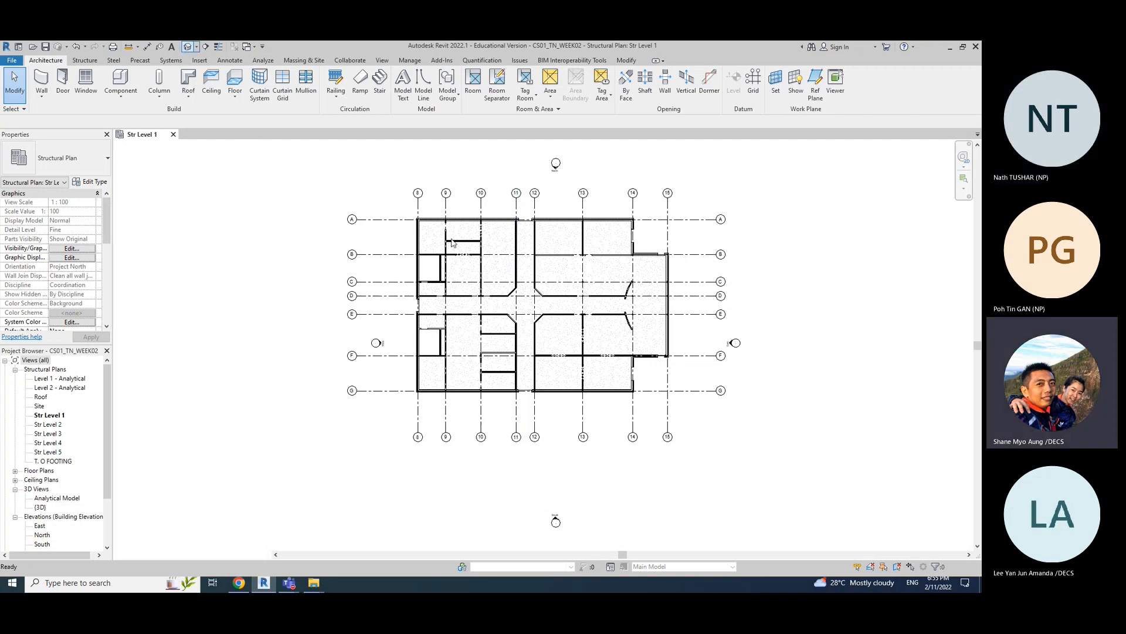
- Check for the linked architectural model in the default 3D view from isometric angles and compare it with the Str Level 1 plan
{"action": "left_click", "coordinate": [188, 47]}
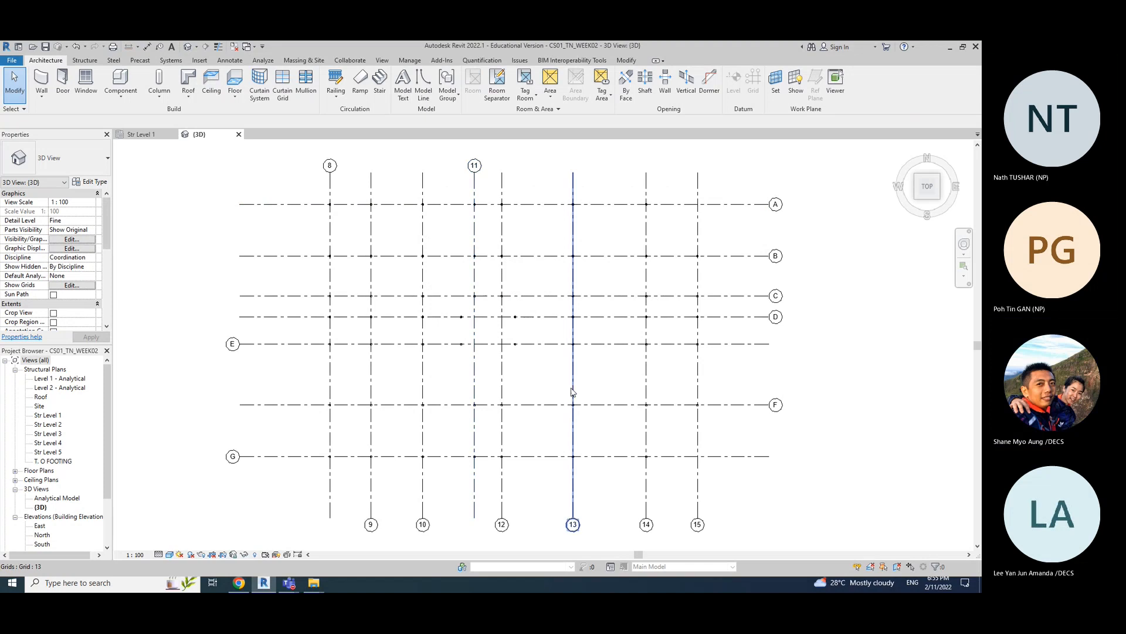
{"action": "left_click", "coordinate": [916, 198]}
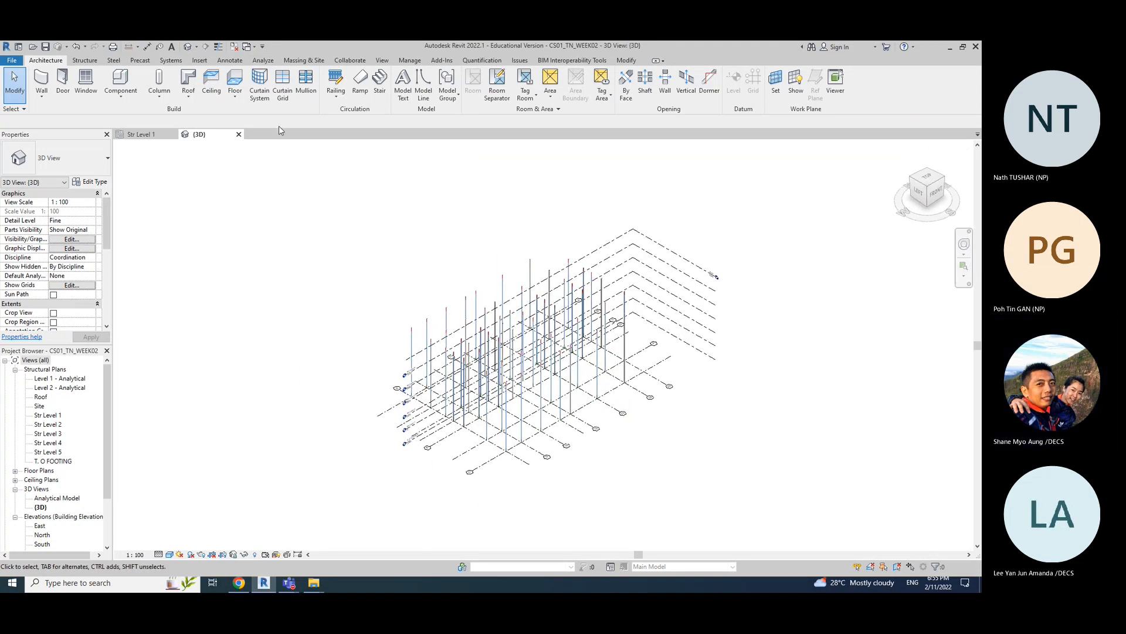
{"action": "left_click", "coordinate": [141, 135]}
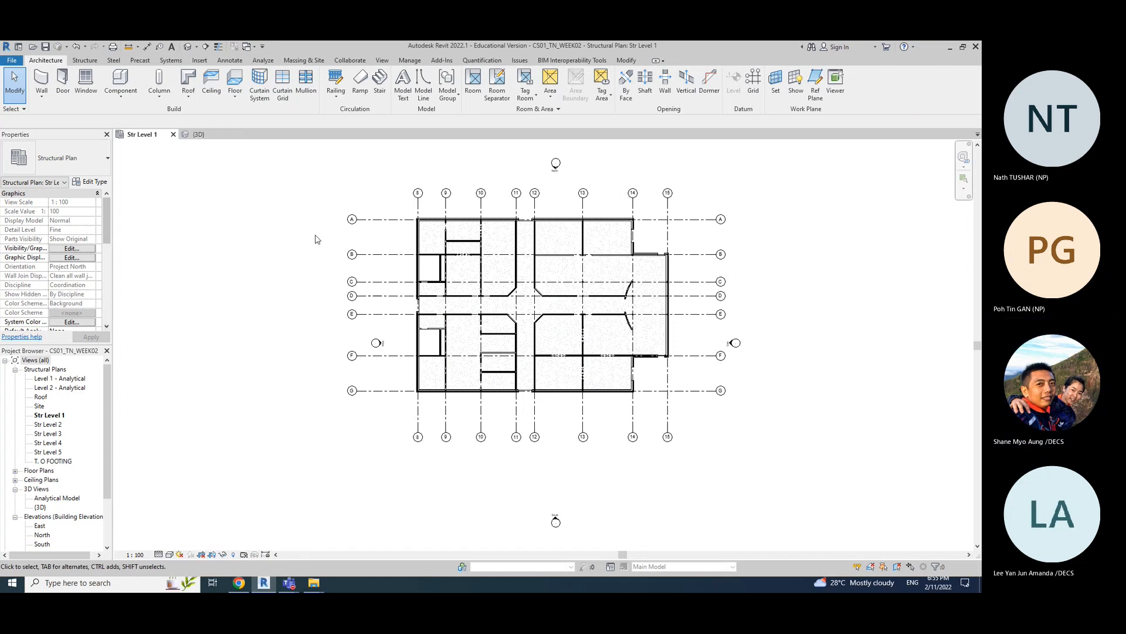
{"action": "left_click", "coordinate": [198, 135]}
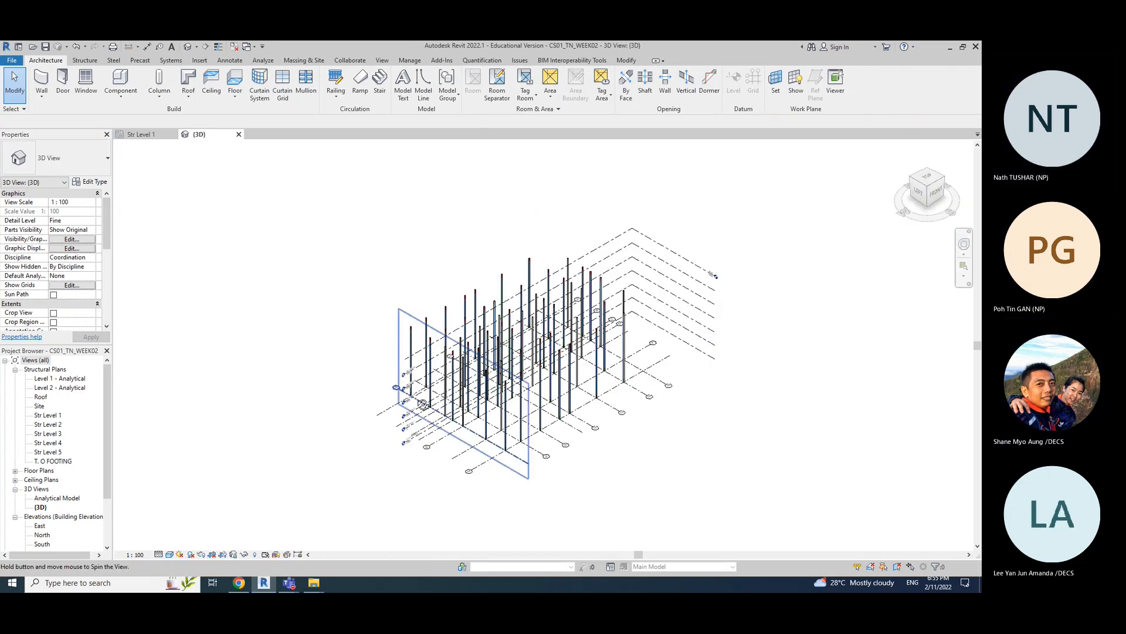
{"action": "scroll", "coordinate": [561, 467], "scroll_direction": "up", "scroll_amount": 3}
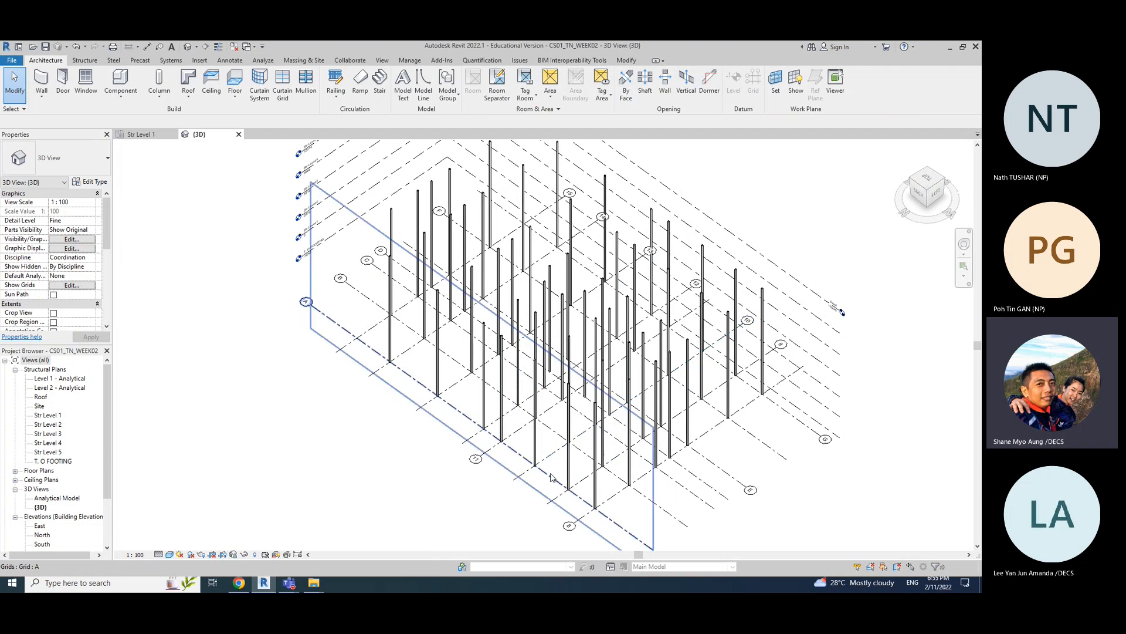
{"action": "left_click", "coordinate": [343, 474]}
{"action": "left_click", "coordinate": [307, 467]}
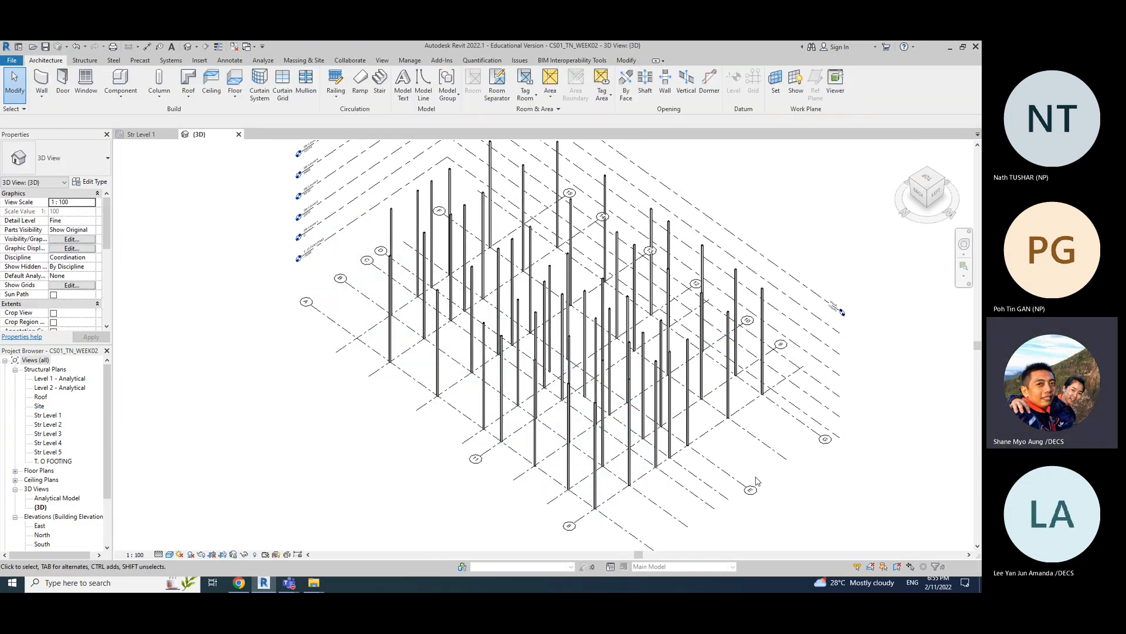
{"action": "scroll", "coordinate": [757, 481], "scroll_direction": "down", "scroll_amount": 3}
{"action": "middle_click_drag", "start_coordinate": [814, 469], "coordinate": [415, 591], "text": "shift"}
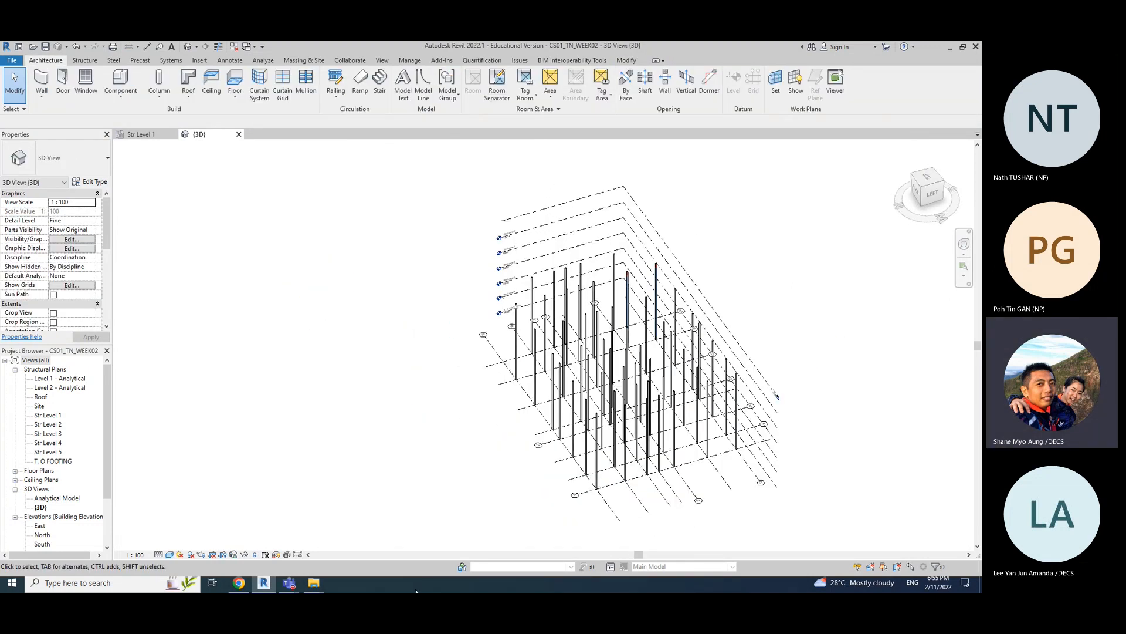
- Reveal hidden elements in the 3D view, try to unhide the Architectural.rvt link as an element, and leave reveal mode
{"action": "left_click", "coordinate": [253, 555]}
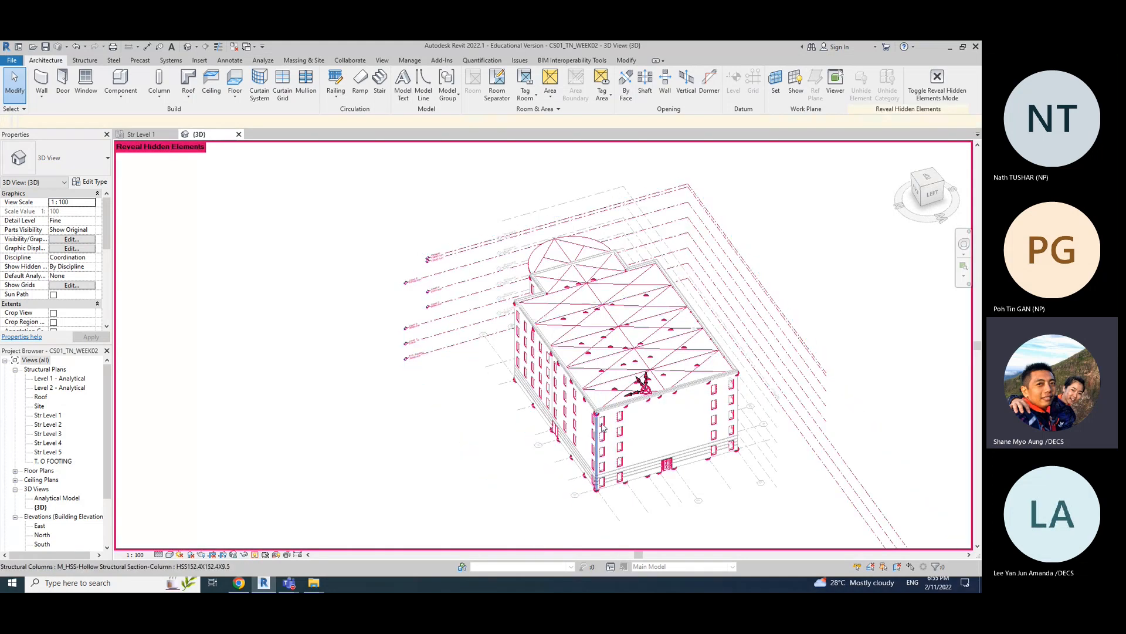
{"action": "right_click", "coordinate": [579, 437]}
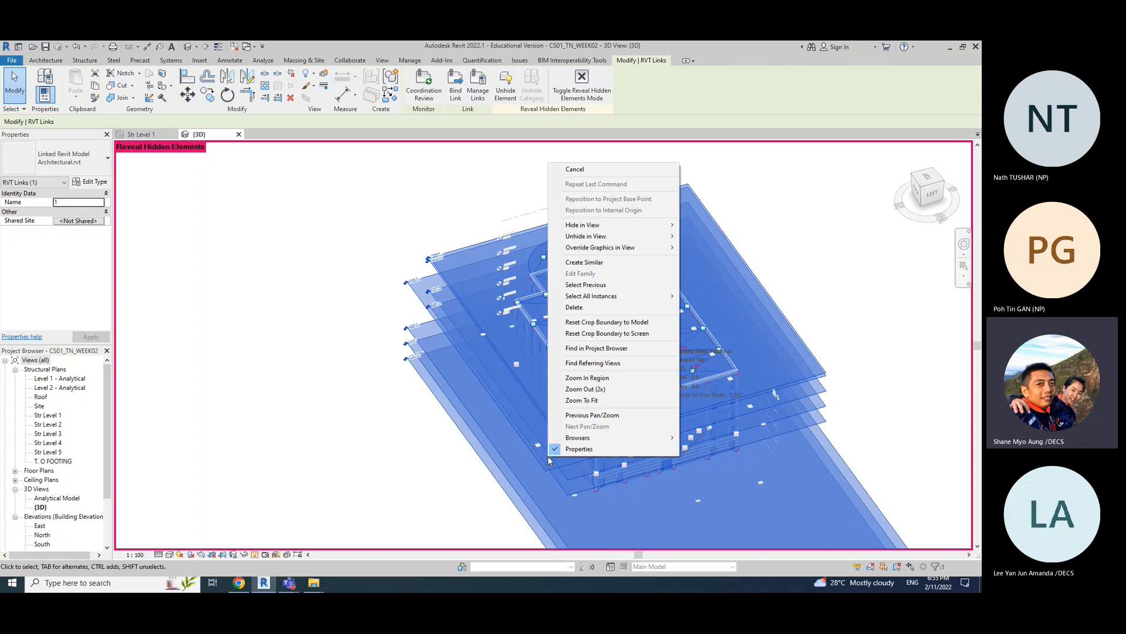
{"action": "mouse_move", "coordinate": [622, 236]}
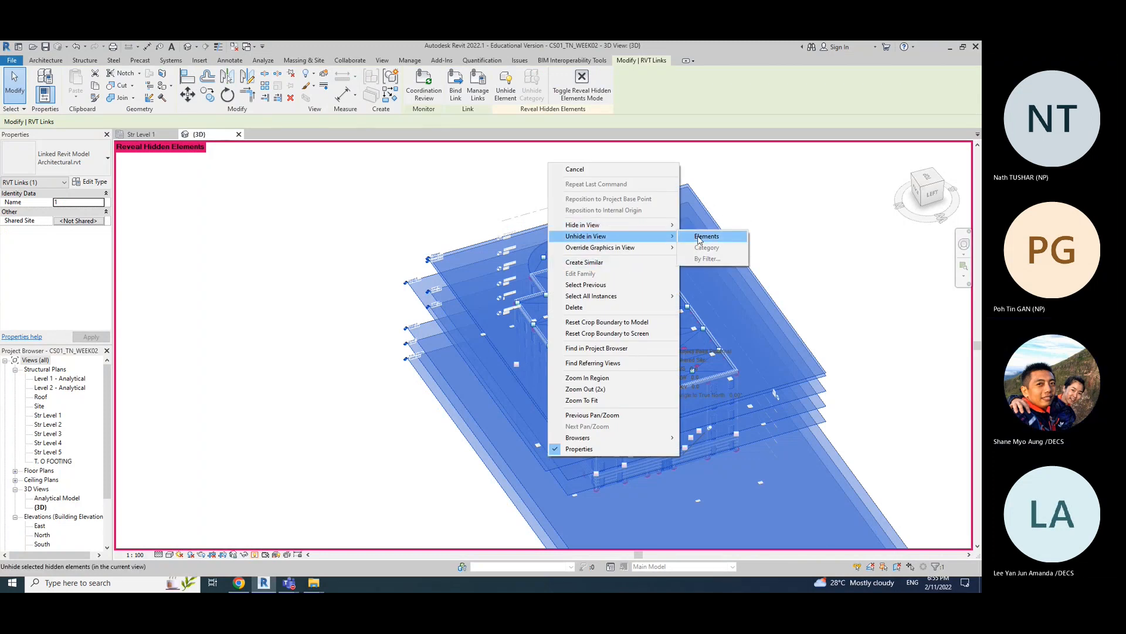
{"action": "left_click", "coordinate": [699, 238]}
{"action": "left_click", "coordinate": [907, 376]}
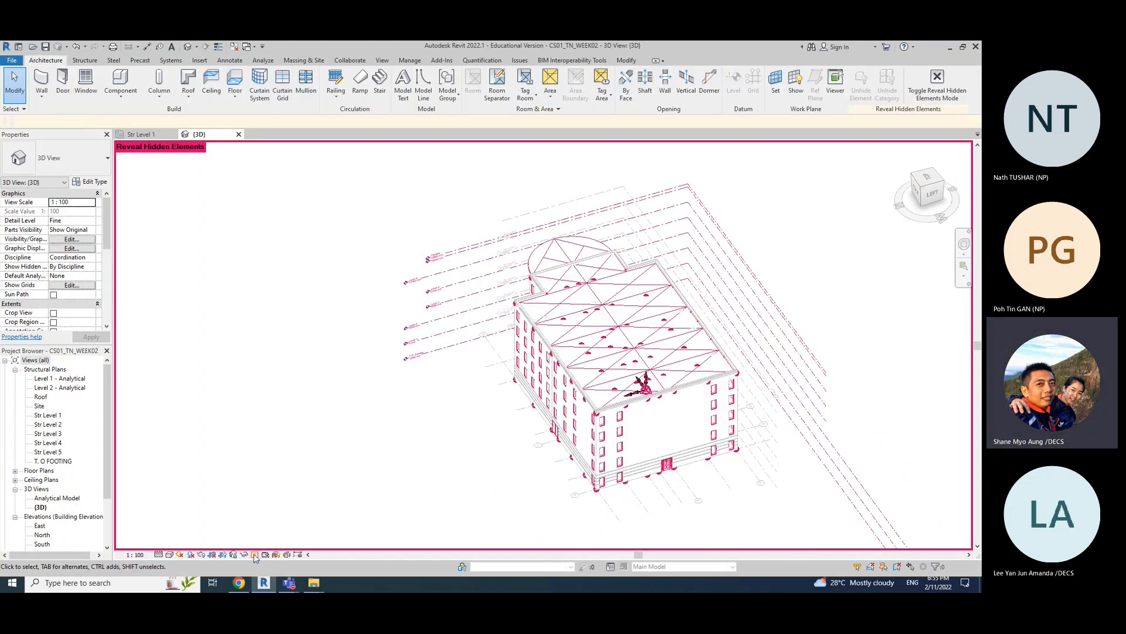
{"action": "left_click", "coordinate": [255, 555]}
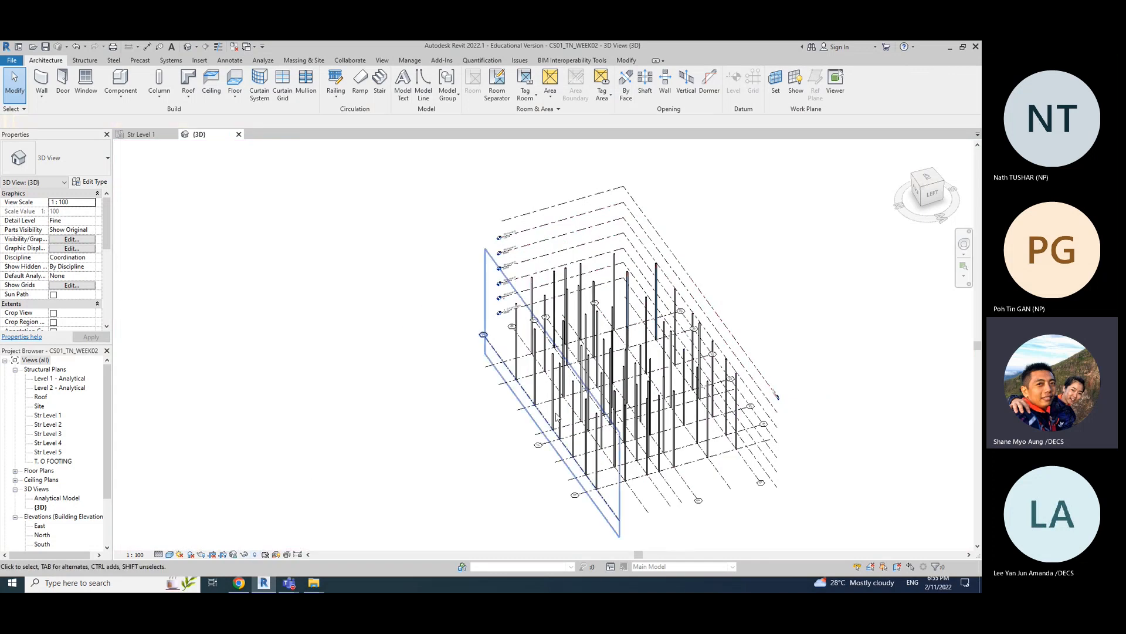
- Try once more to unhide the linked architectural model in the 3D view with hidden elements revealed, and turn the reveal mode off
{"action": "left_click", "coordinate": [244, 555]}
{"action": "left_click", "coordinate": [258, 556]}
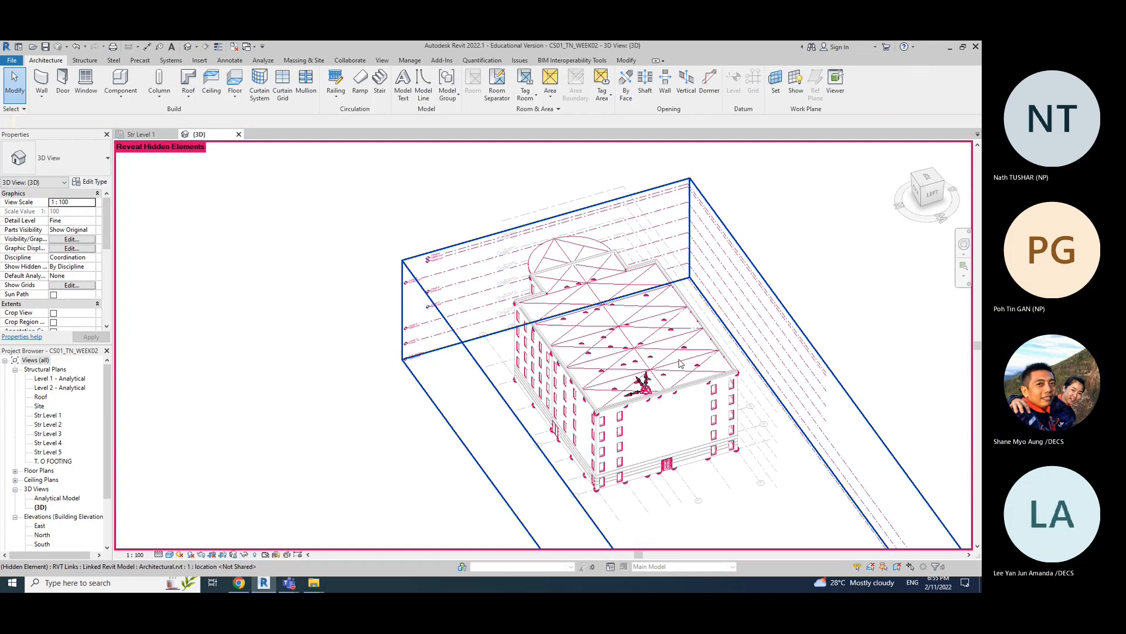
{"action": "left_click", "coordinate": [565, 432]}
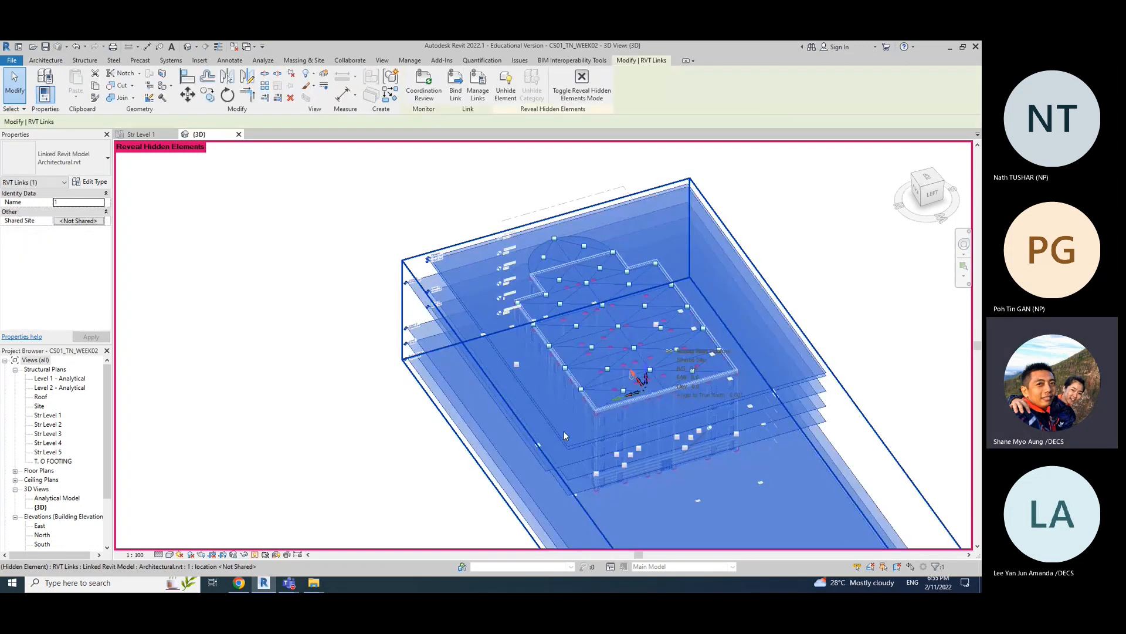
{"action": "right_click", "coordinate": [431, 264]}
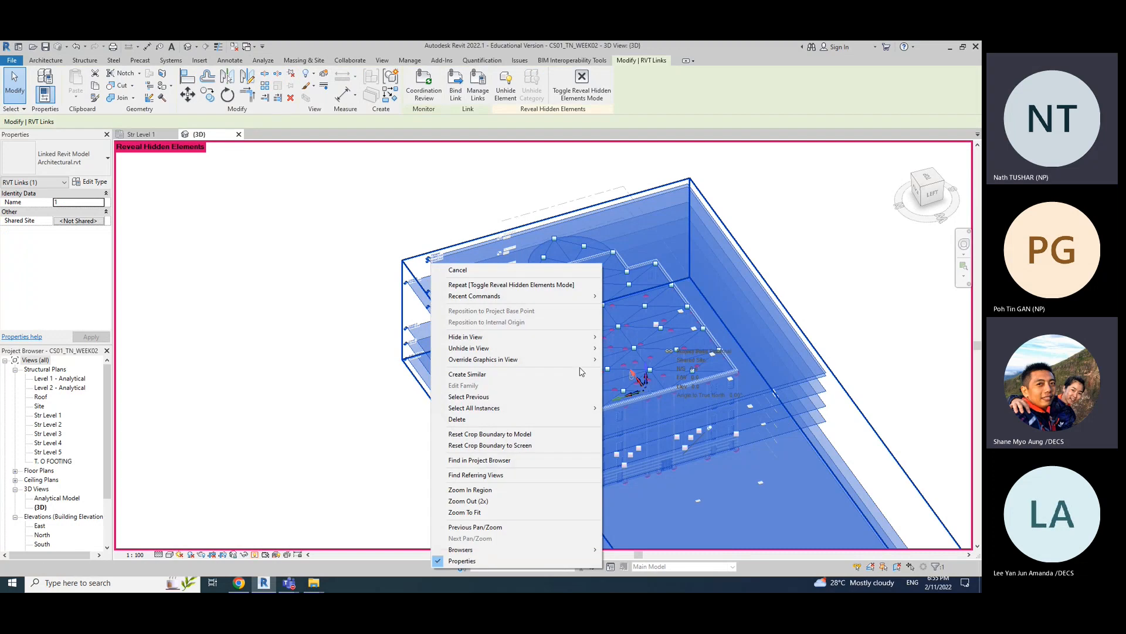
{"action": "mouse_move", "coordinate": [587, 349]}
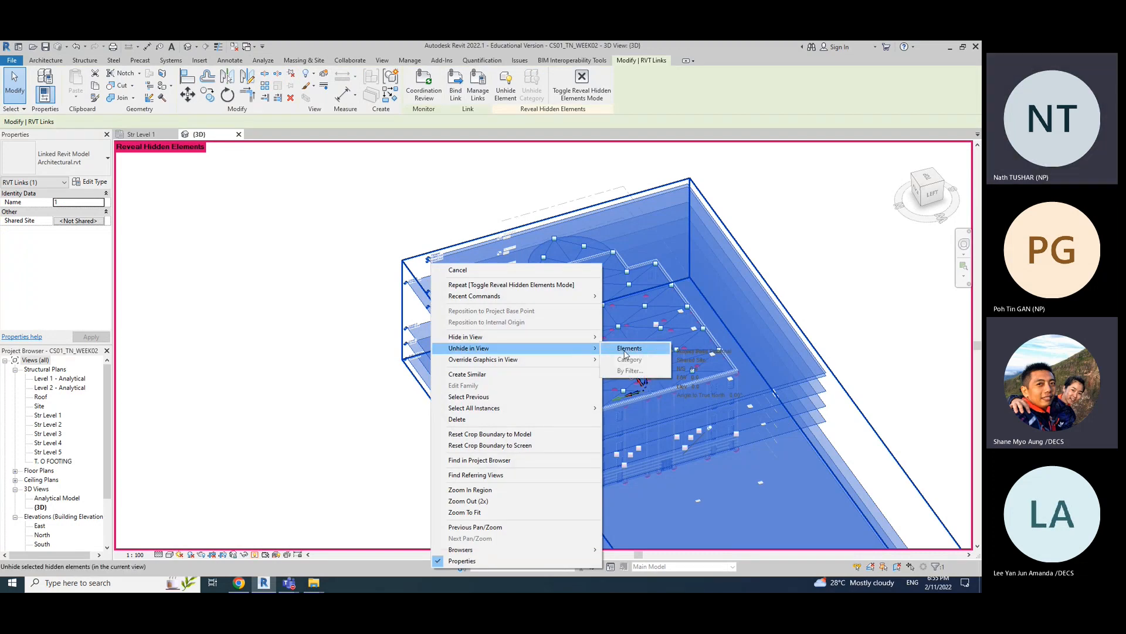
{"action": "left_click", "coordinate": [626, 352]}
{"action": "left_click", "coordinate": [878, 343]}
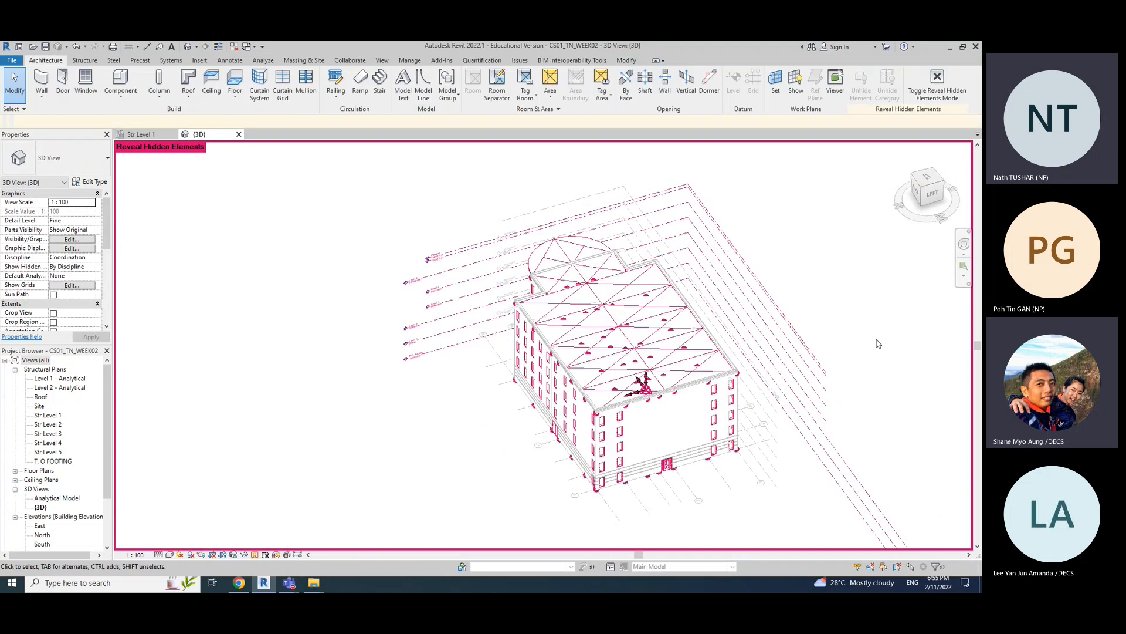
{"action": "middle_click_drag", "start_coordinate": [513, 458], "coordinate": [728, 418], "text": "shift"}
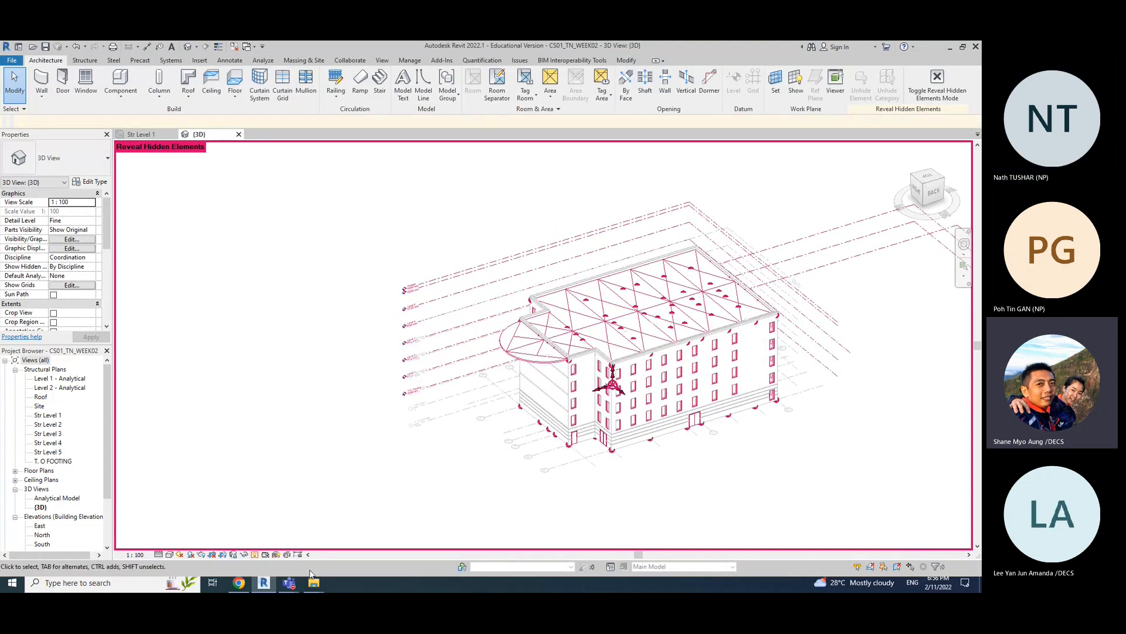
{"action": "left_click", "coordinate": [254, 555]}
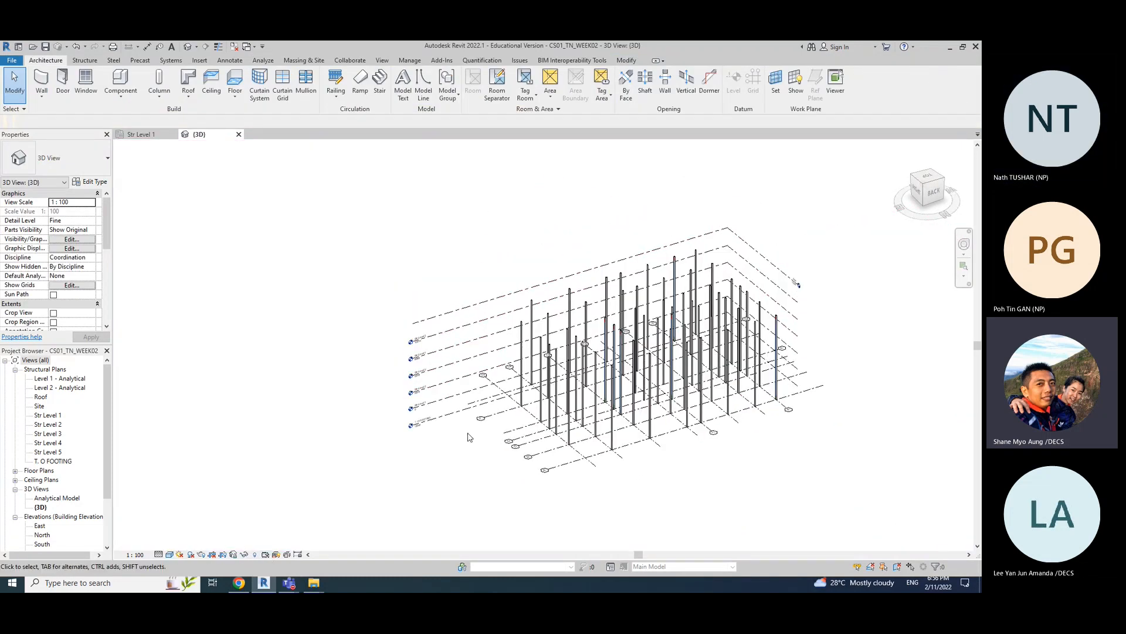
- Reload the Architectural.rvt link again through Manage Links and accept the dialog
{"action": "middle_click_drag", "start_coordinate": [468, 437], "coordinate": [446, 446], "text": "shift"}
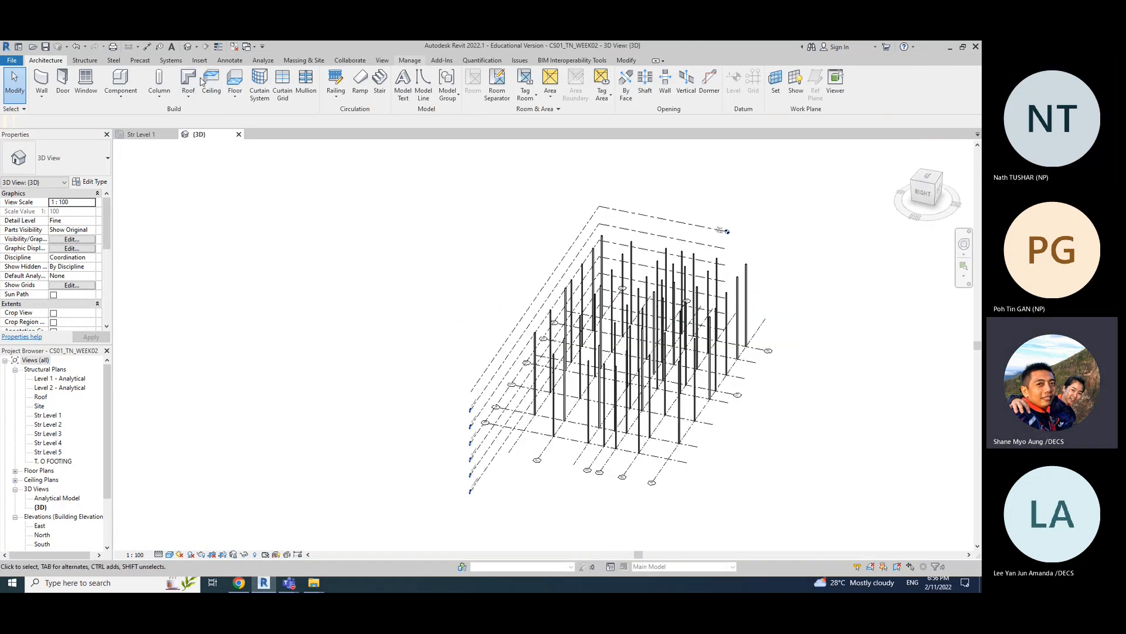
{"action": "left_click", "coordinate": [409, 60]}
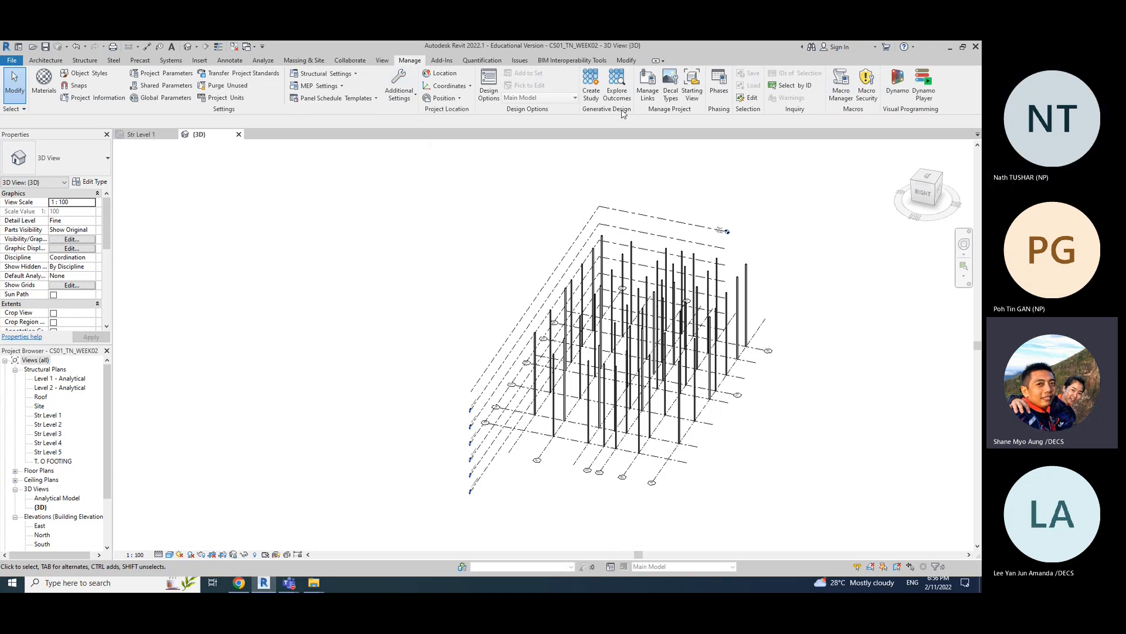
{"action": "left_click", "coordinate": [648, 88]}
{"action": "left_click", "coordinate": [200, 214]}
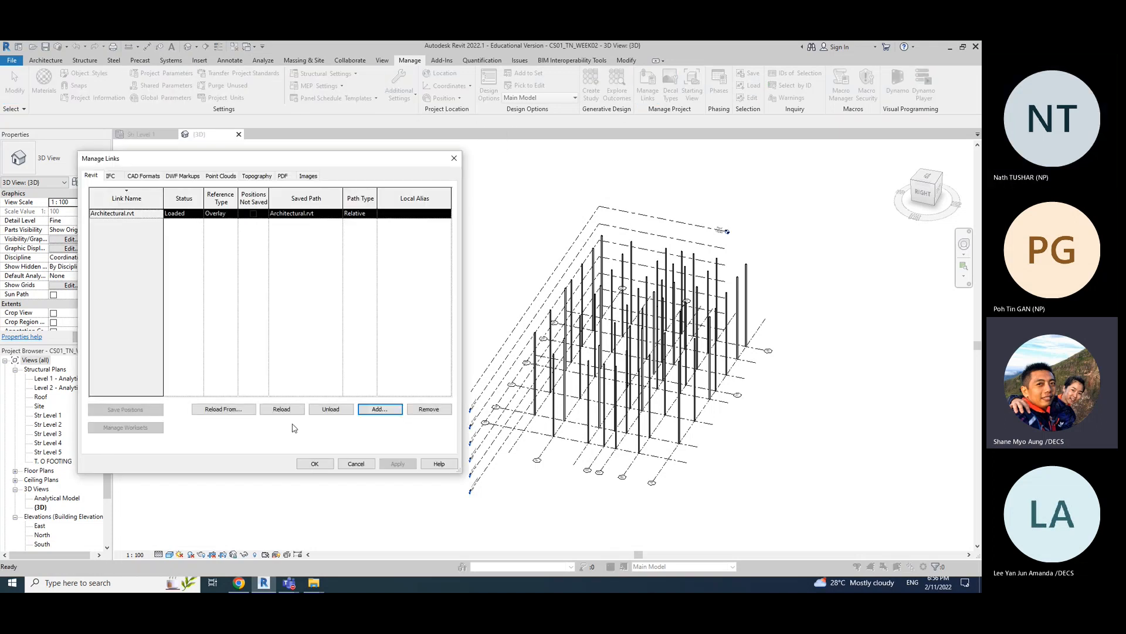
{"action": "left_click", "coordinate": [276, 412]}
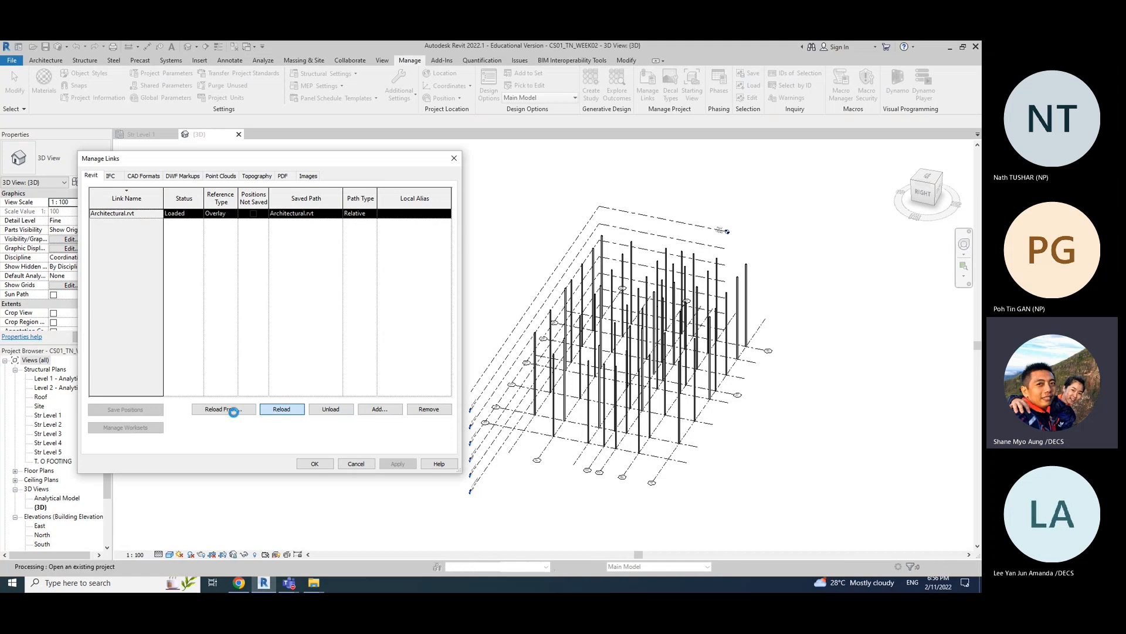
{"action": "left_click", "coordinate": [314, 464]}
- Turn on the visibility of the Architectural.rvt Revit link in the 3D view's Visibility/Graphic Overrides and apply it
{"action": "middle_click_drag", "start_coordinate": [727, 470], "coordinate": [271, 330], "text": "shift"}
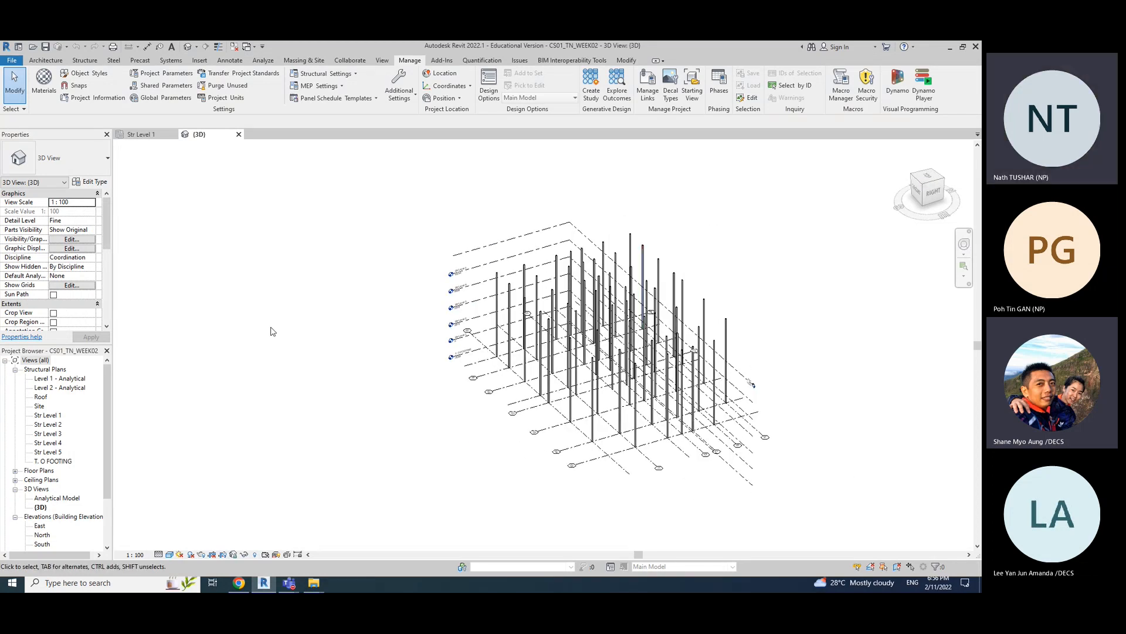
{"action": "key", "text": "v"}
{"action": "key", "text": "g"}
{"action": "left_click", "coordinate": [575, 175]}
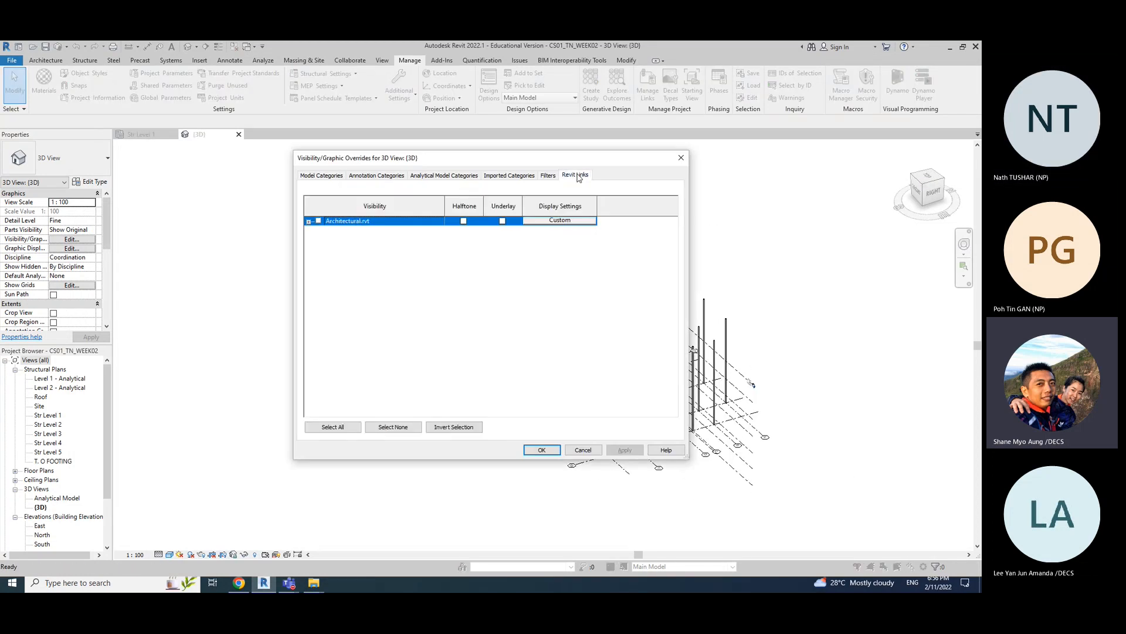
{"action": "left_click", "coordinate": [318, 221]}
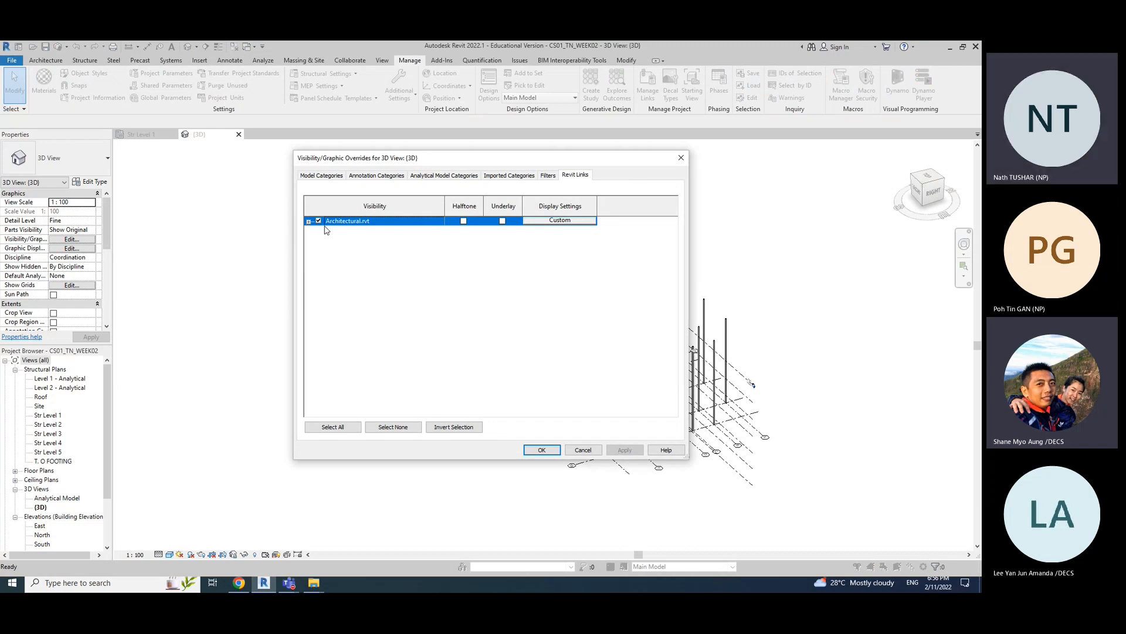
{"action": "left_click", "coordinate": [623, 450]}
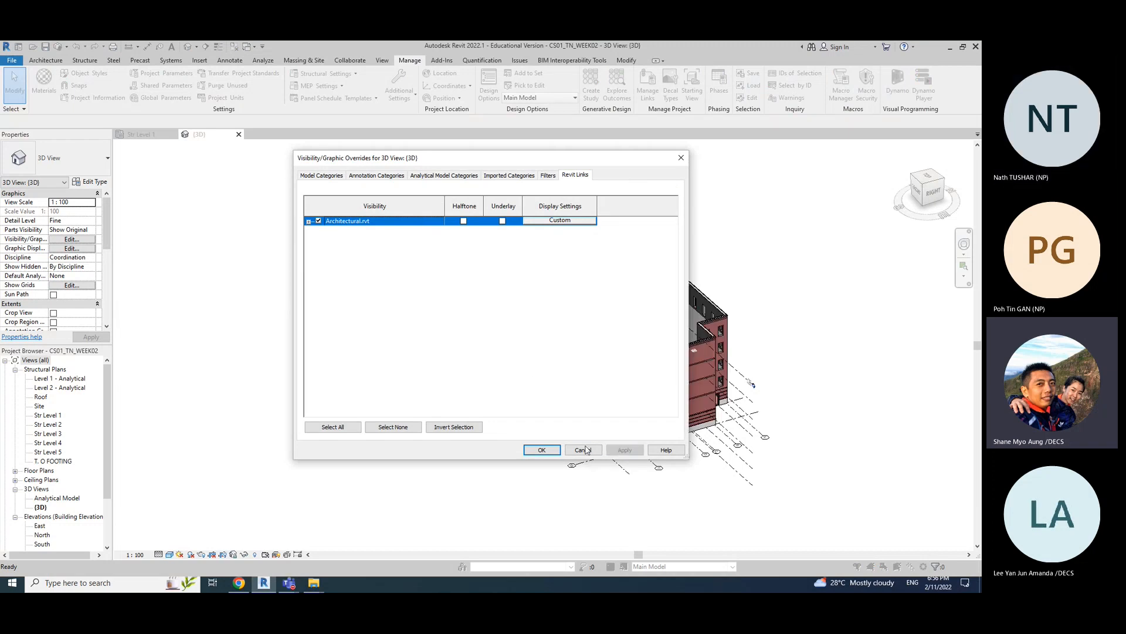
{"action": "left_click", "coordinate": [542, 450]}
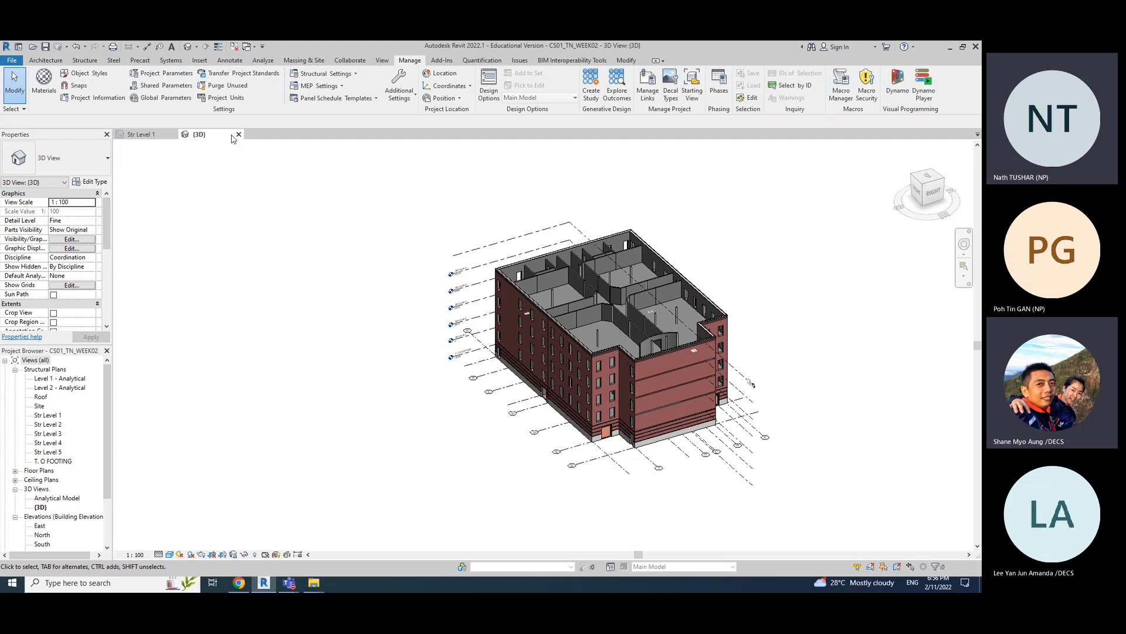
- Close the 3D view and the Str Level 1 plan, closing CS01_TN_WEEK02 without saving changes
{"action": "left_click", "coordinate": [238, 135]}
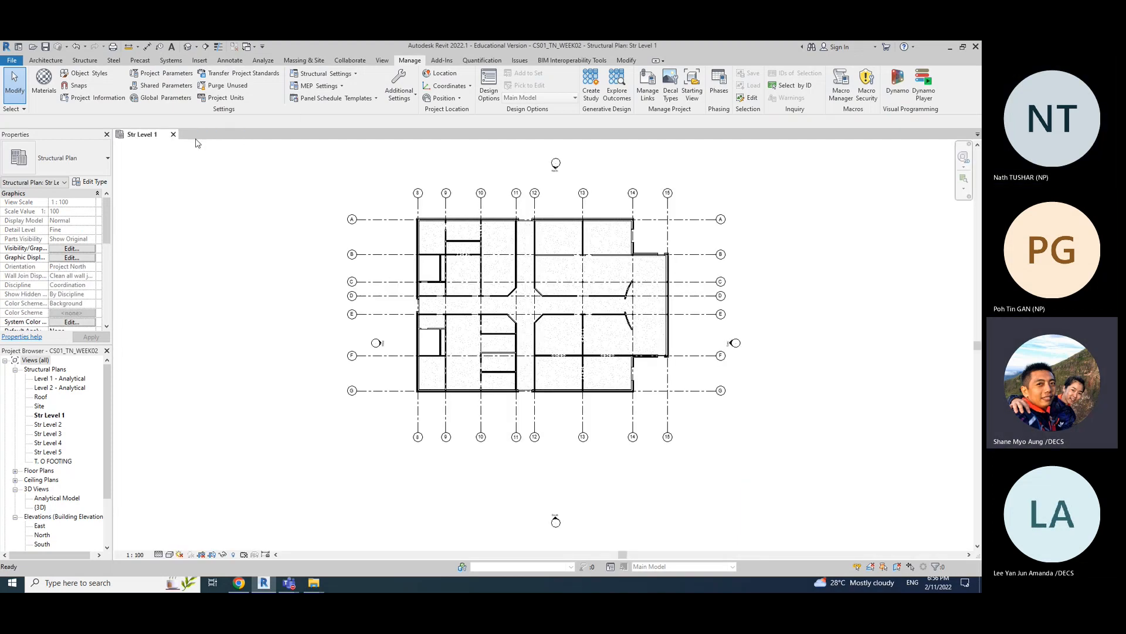
{"action": "left_click", "coordinate": [174, 136]}
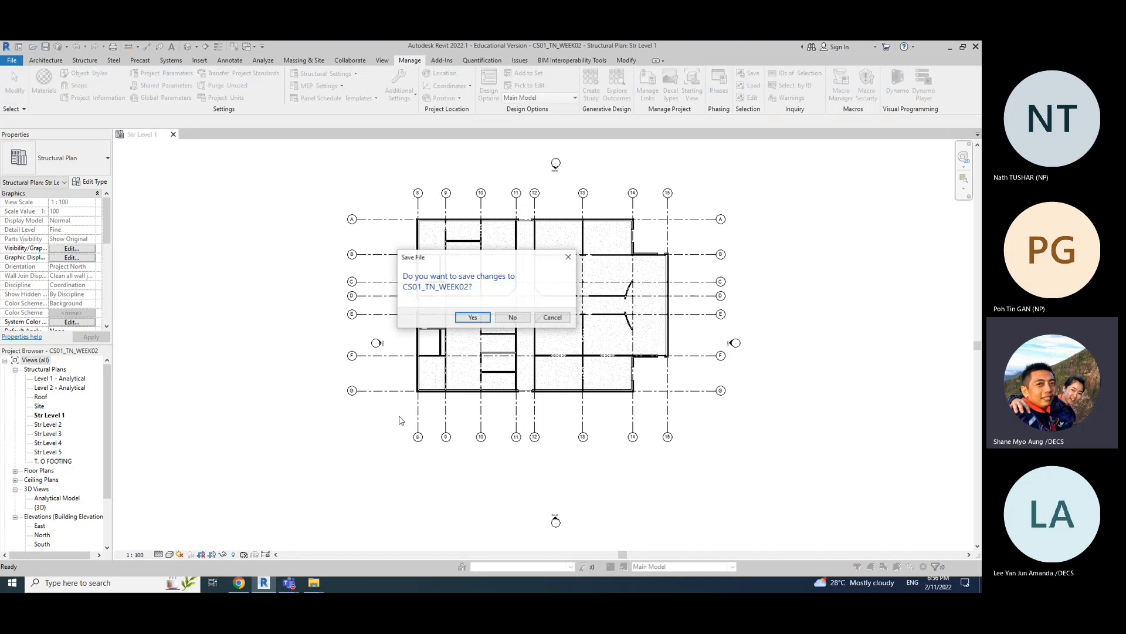
{"action": "left_click", "coordinate": [513, 319]}
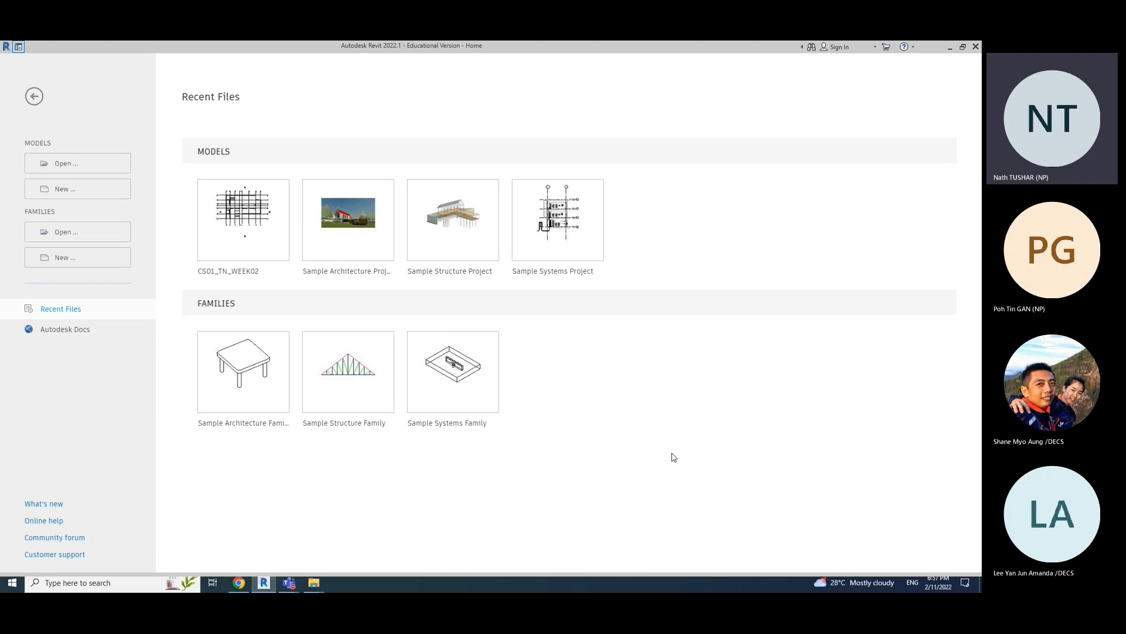
- Switch to File Explorer and examine the CS01_TN_WEEK02 and Architectural project files kept together in the Week 3 folder
{"action": "mouse_move", "coordinate": [315, 586]}
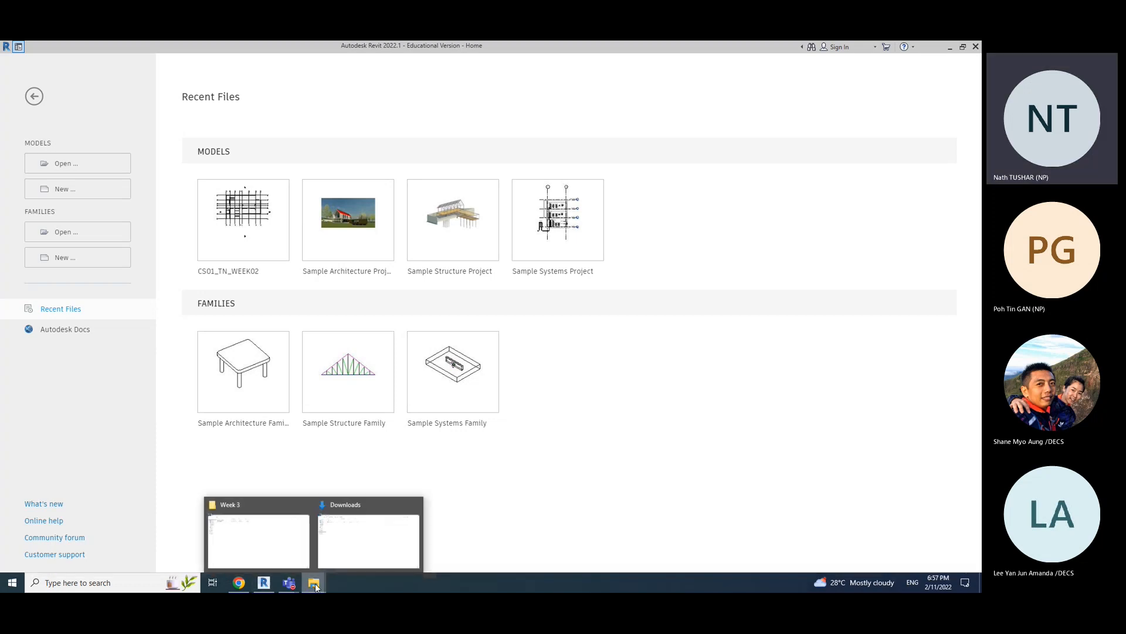
{"action": "left_click", "coordinate": [267, 554]}
{"action": "left_click", "coordinate": [123, 119]}
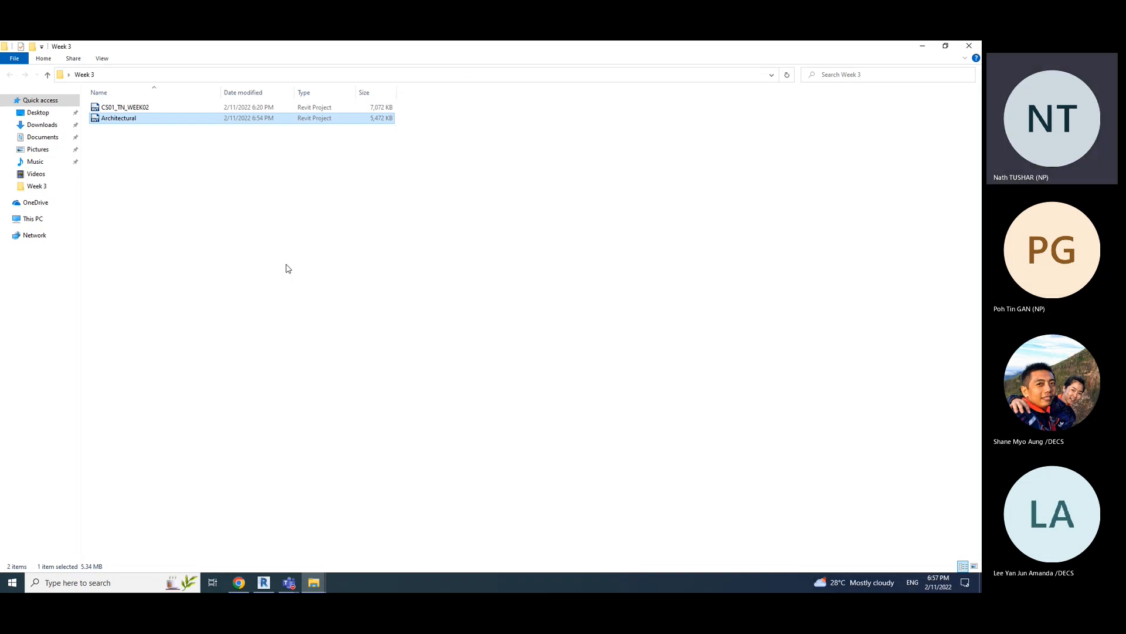
{"action": "left_click", "coordinate": [348, 188]}
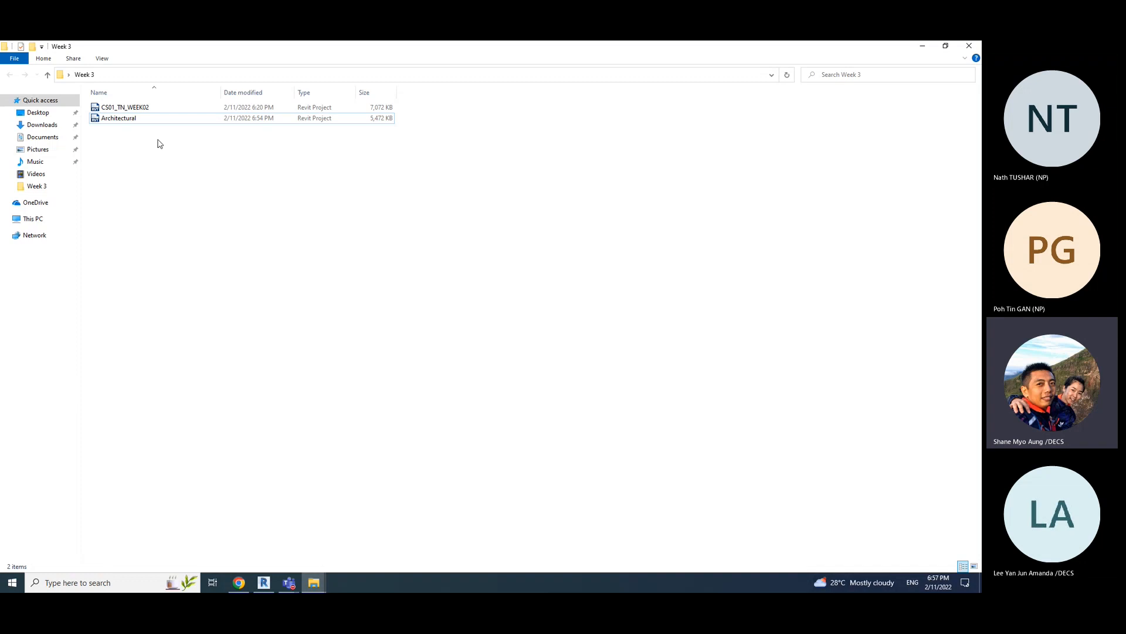
{"action": "left_click", "coordinate": [134, 109]}
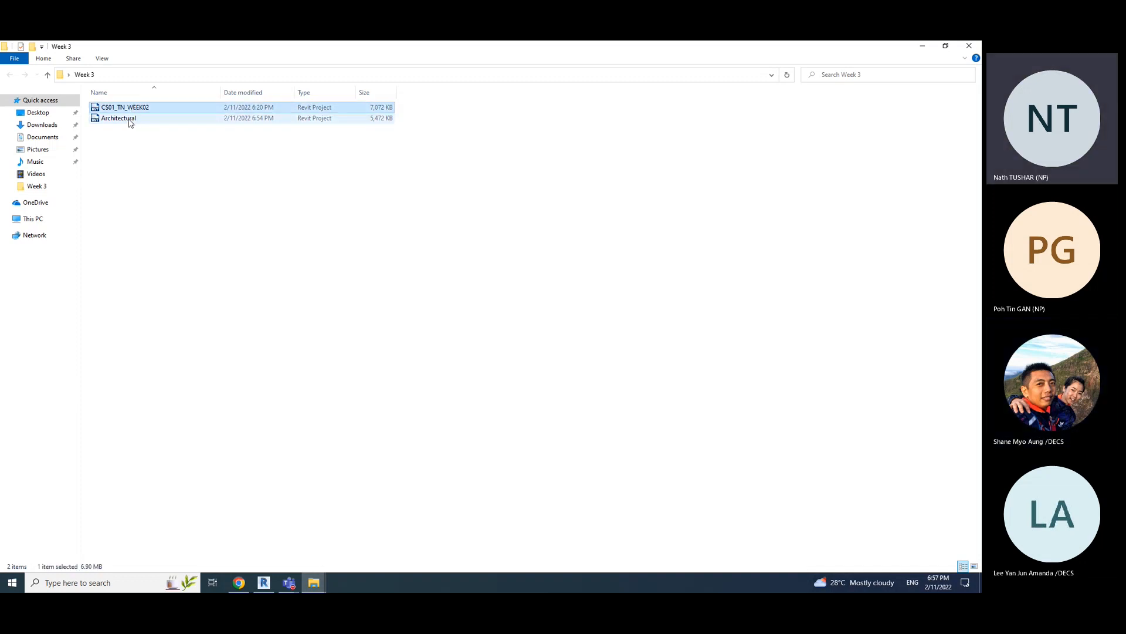
{"action": "left_click", "coordinate": [131, 118]}
{"action": "left_click", "coordinate": [146, 145]}
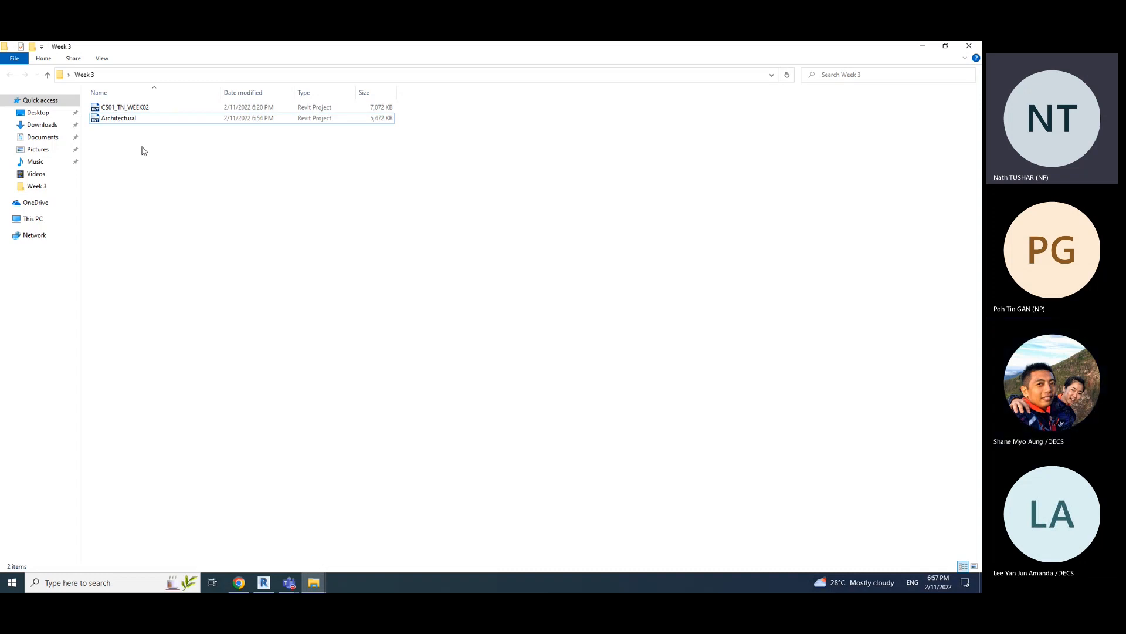
{"action": "left_click", "coordinate": [136, 120]}
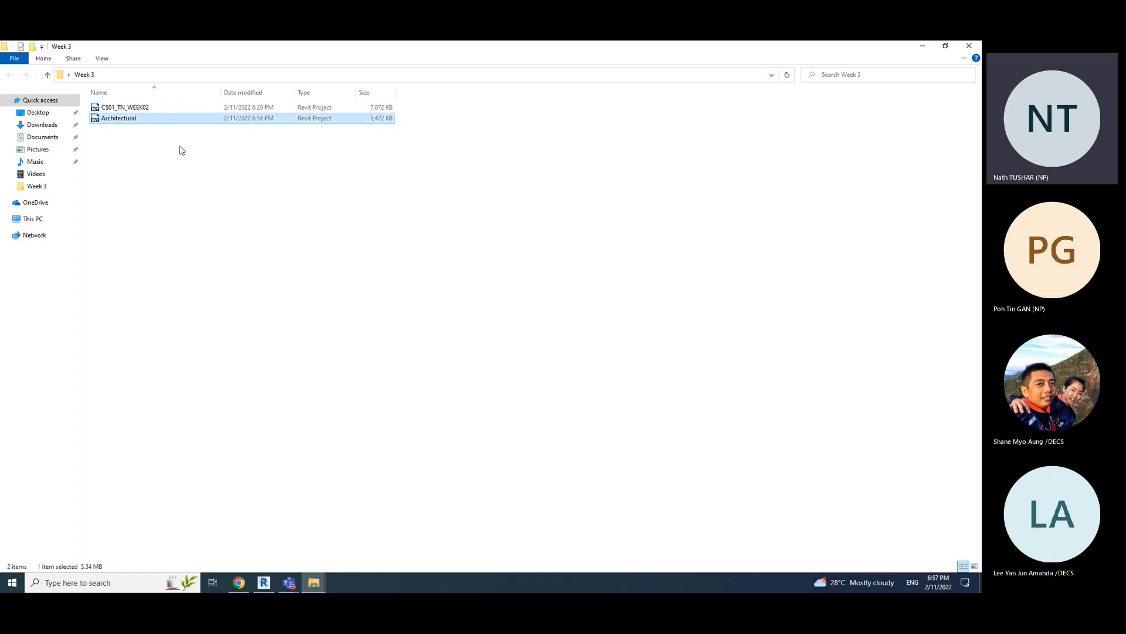
{"action": "left_click", "coordinate": [165, 184]}
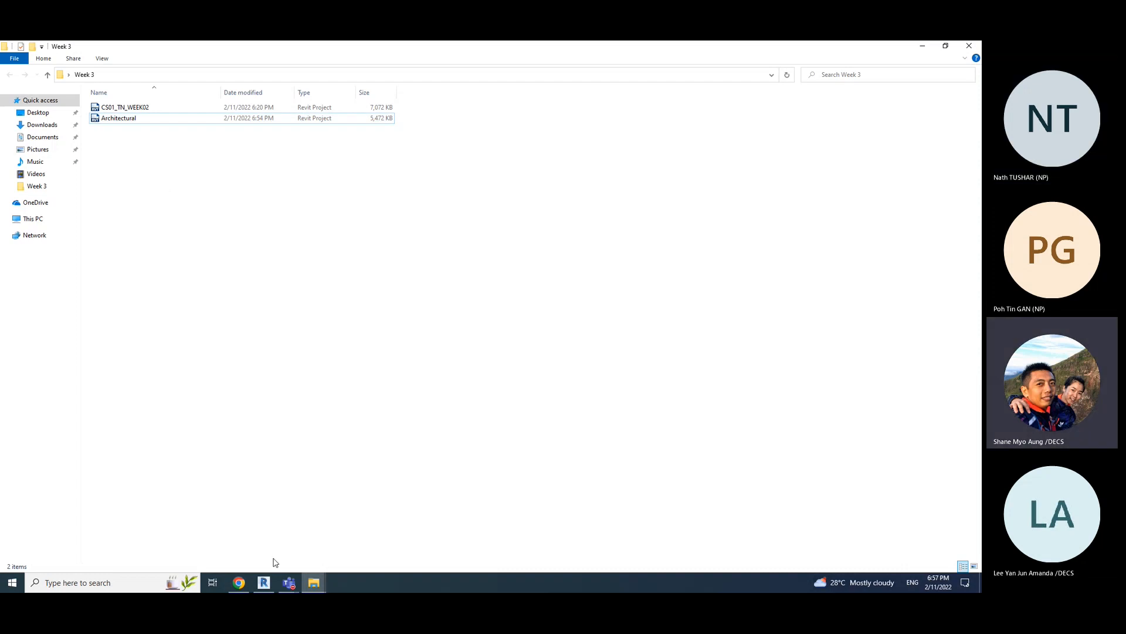
{"action": "left_click", "coordinate": [263, 584]}
{"action": "left_click", "coordinate": [264, 584]}
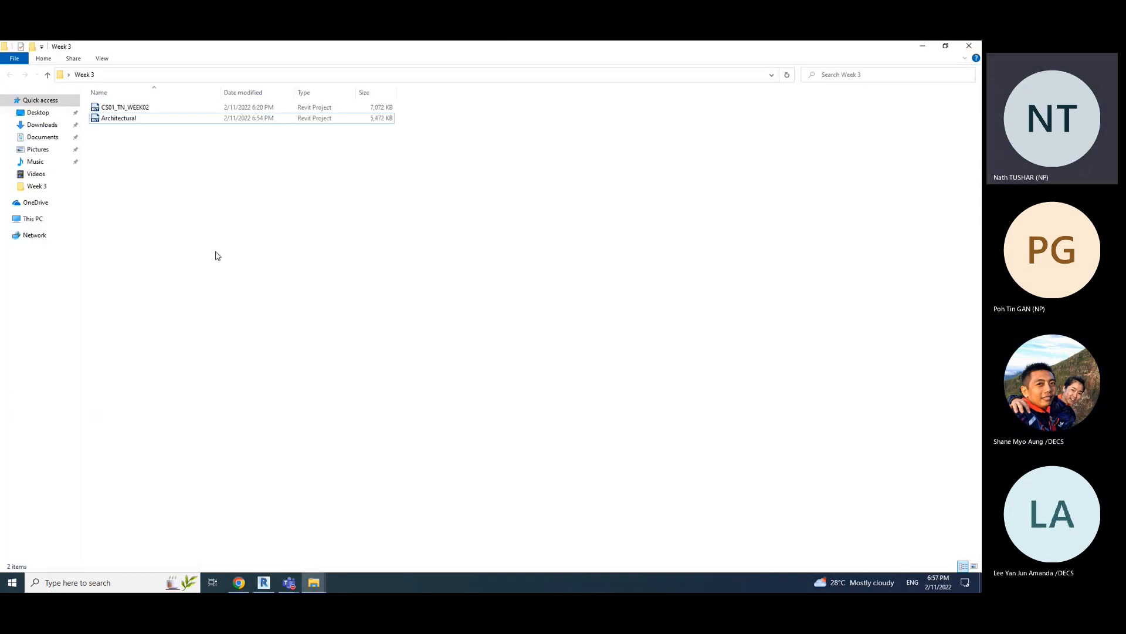
{"action": "left_click_drag", "start_coordinate": [128, 155], "coordinate": [124, 110]}
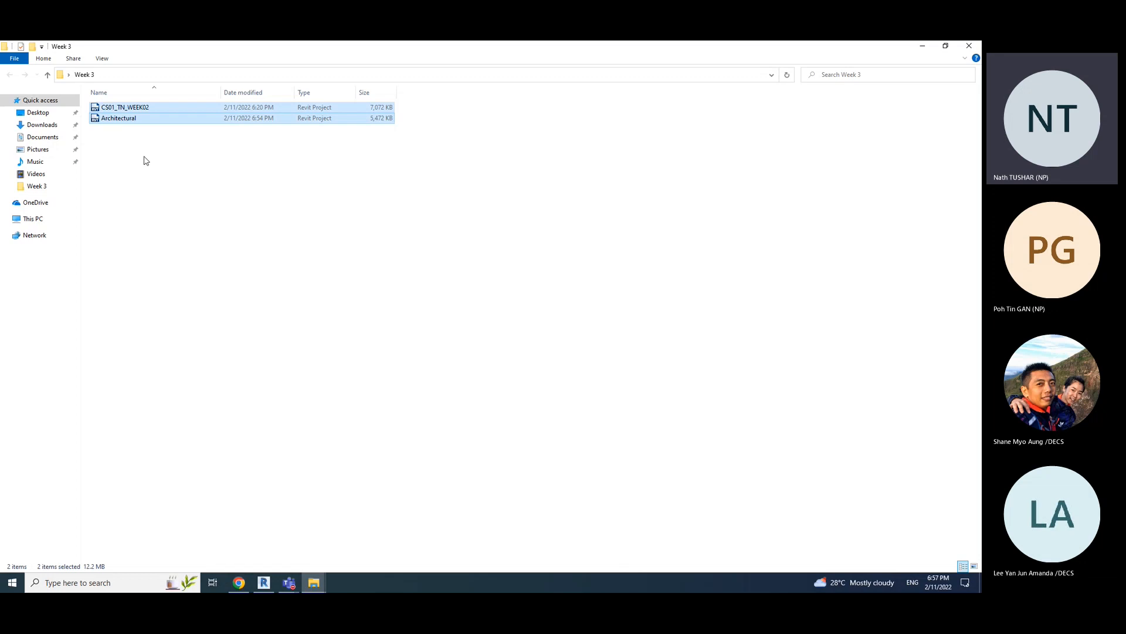
{"action": "left_click", "coordinate": [178, 182]}
{"action": "left_click", "coordinate": [131, 118]}
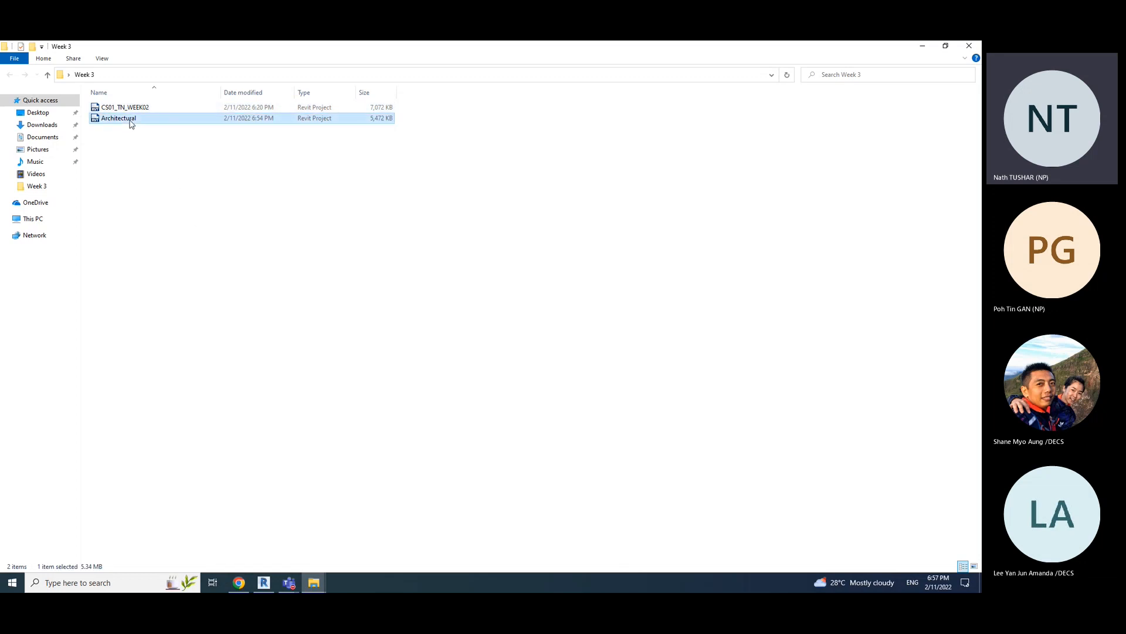
{"action": "left_click", "coordinate": [127, 108]}
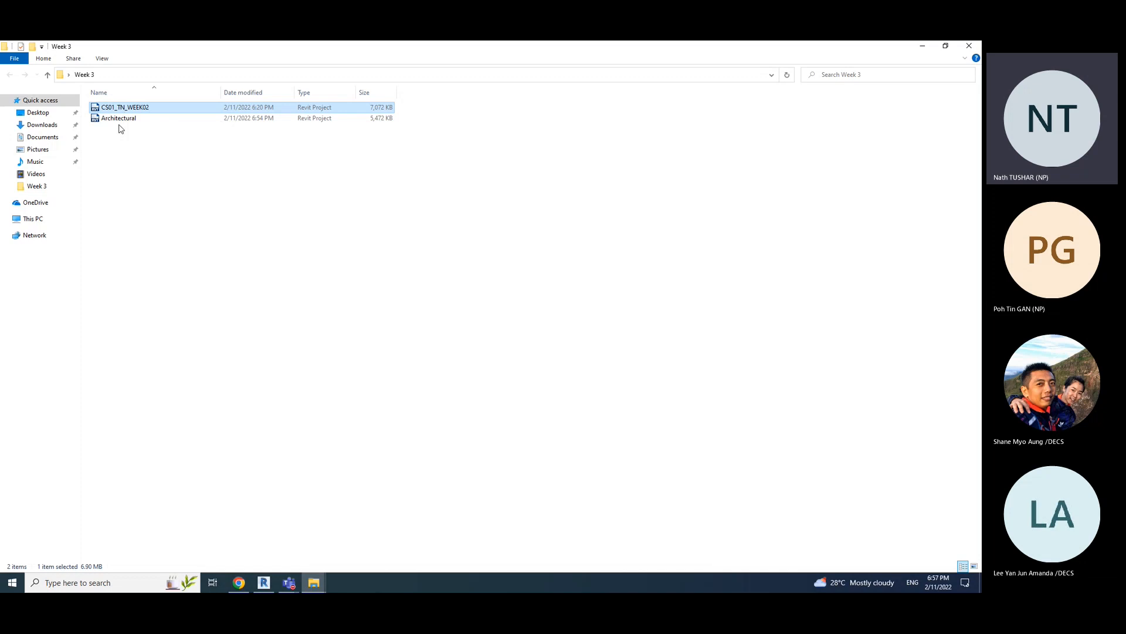
{"action": "left_click", "coordinate": [120, 119]}
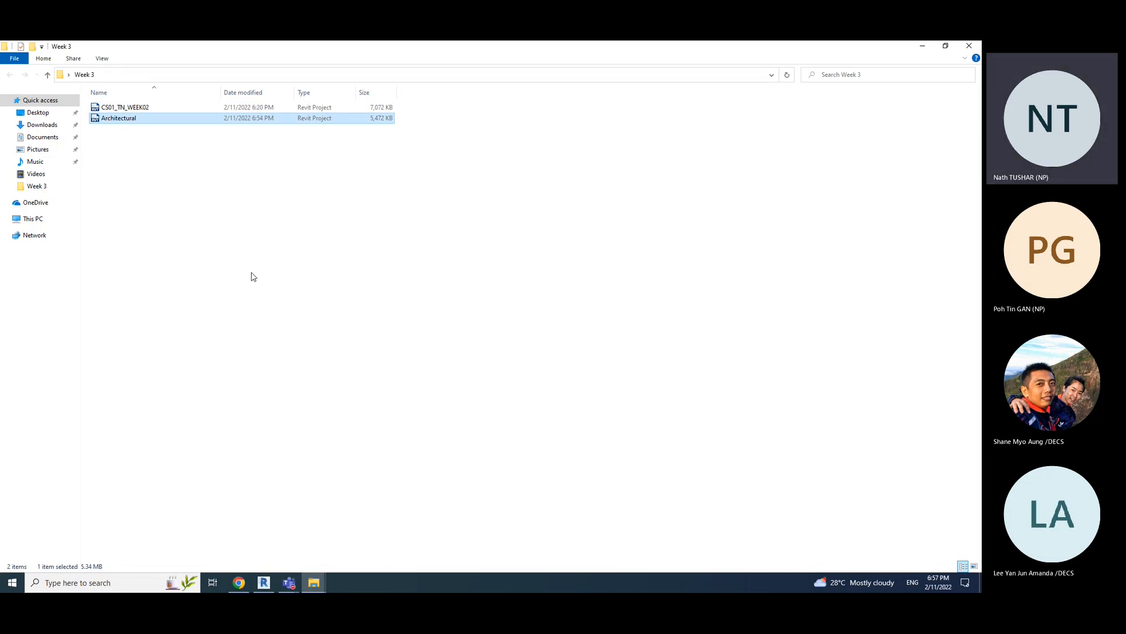
{"action": "left_click", "coordinate": [206, 194]}
{"action": "left_click", "coordinate": [125, 121]}
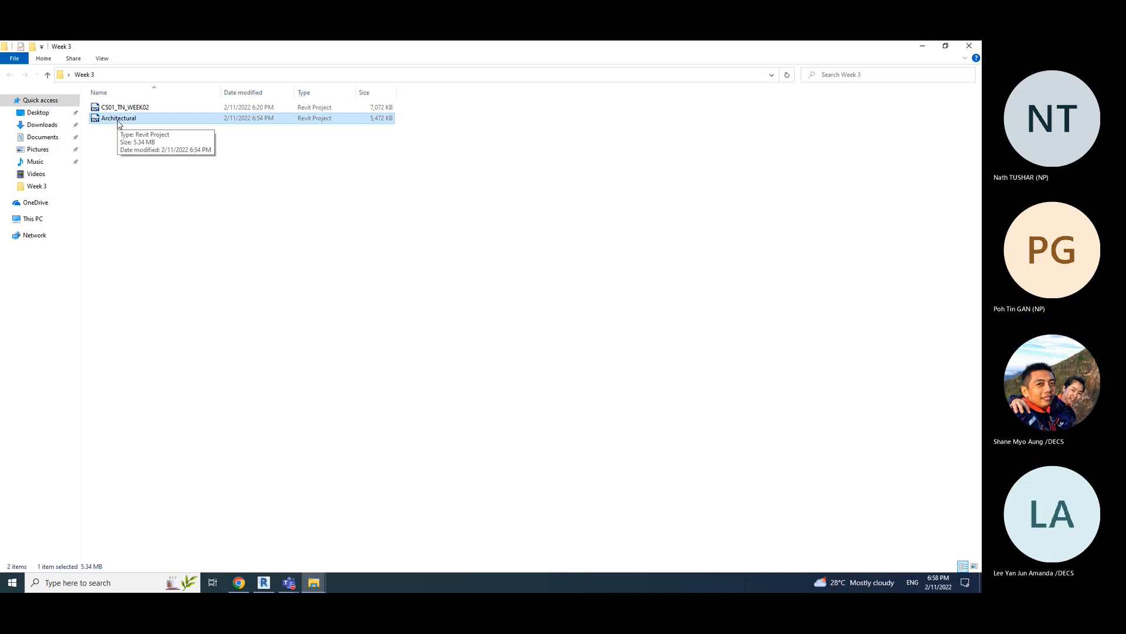
{"action": "left_click", "coordinate": [185, 208]}
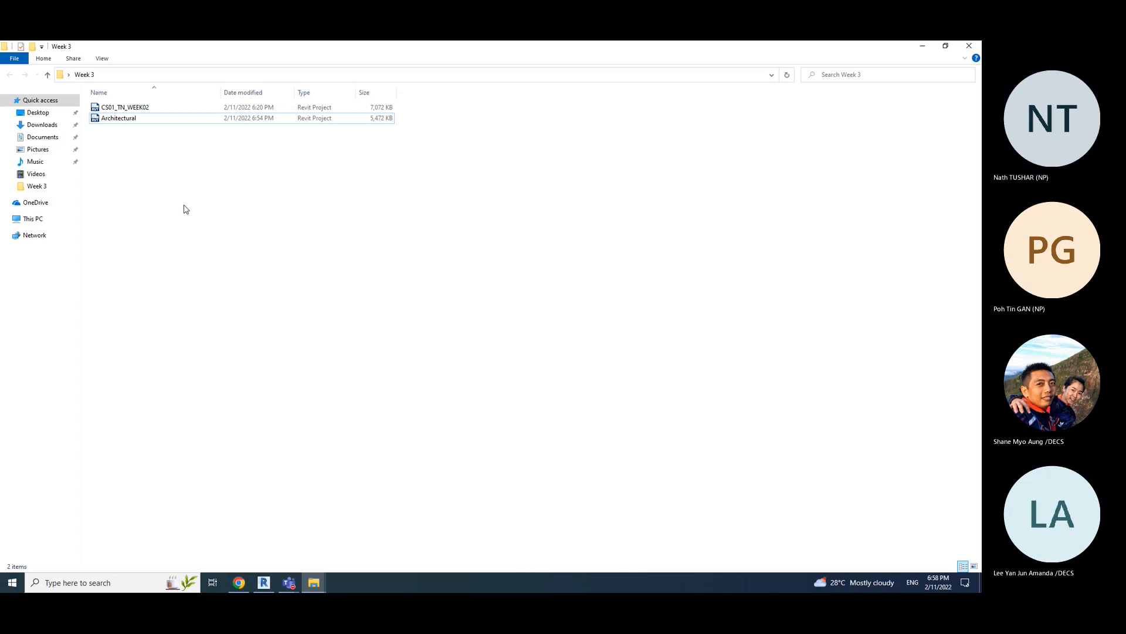
{"action": "left_click", "coordinate": [137, 119]}
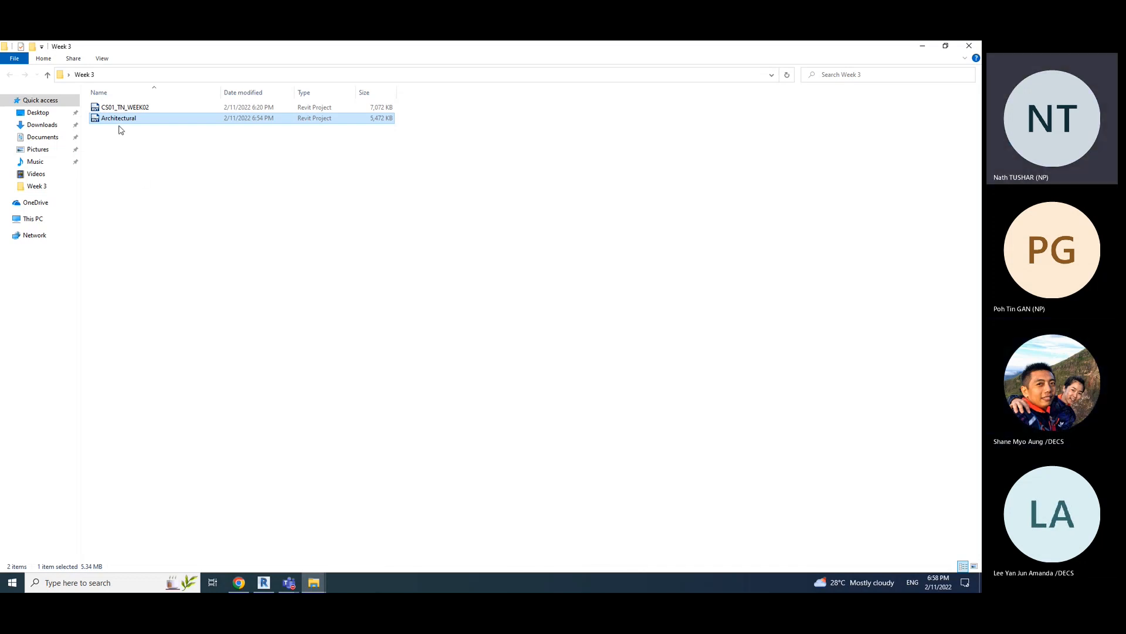
{"action": "left_click", "coordinate": [141, 180]}
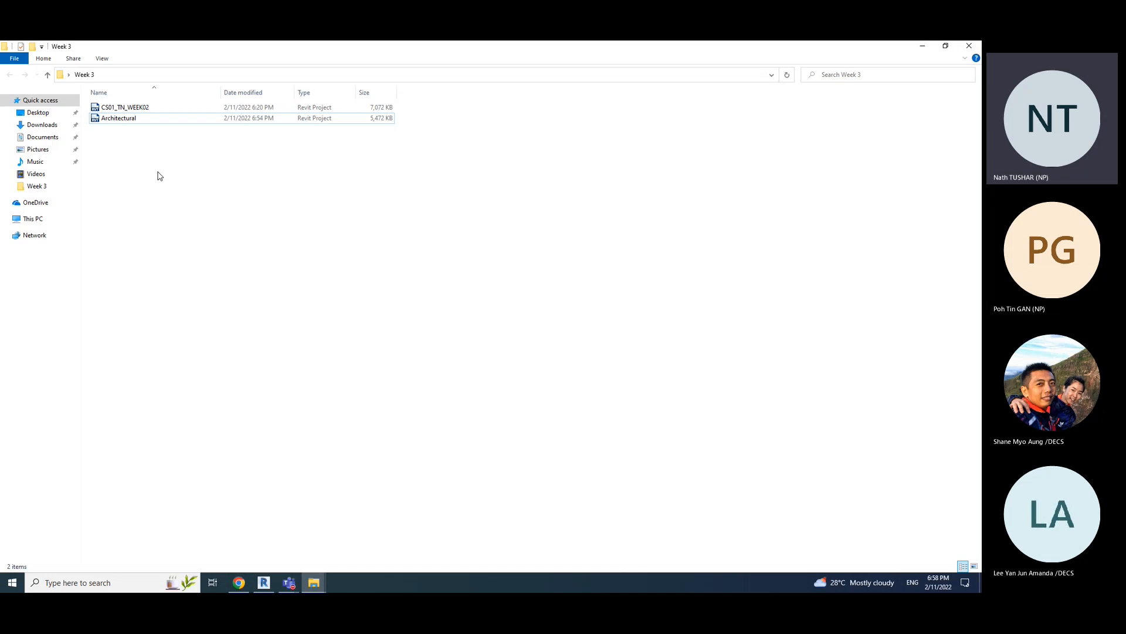
{"action": "left_click", "coordinate": [149, 120]}
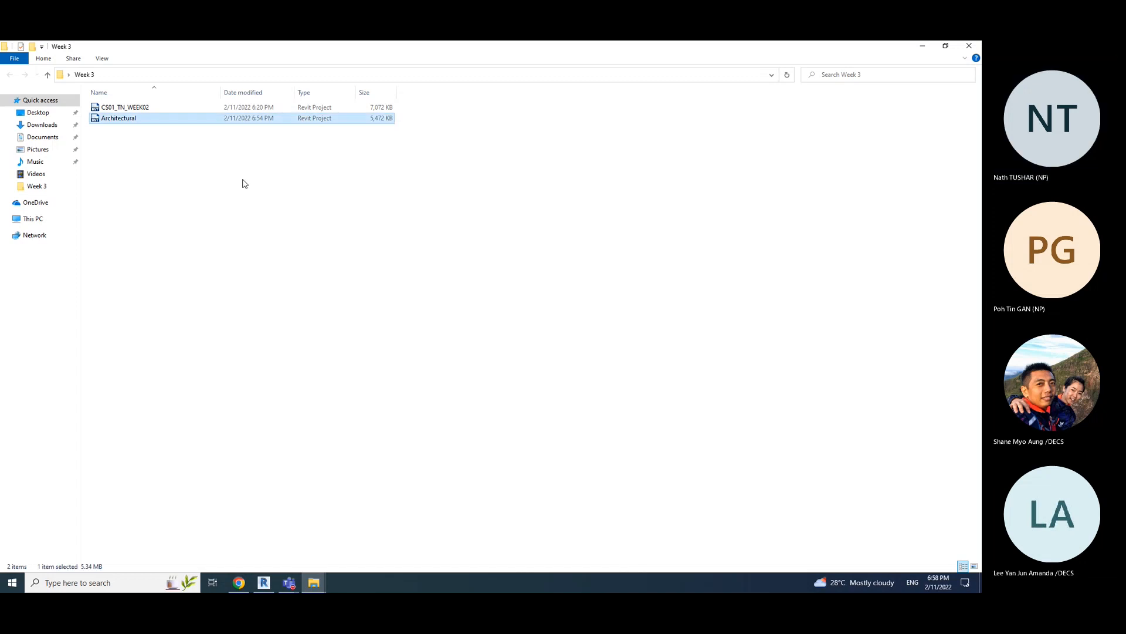
{"action": "left_click", "coordinate": [290, 210]}
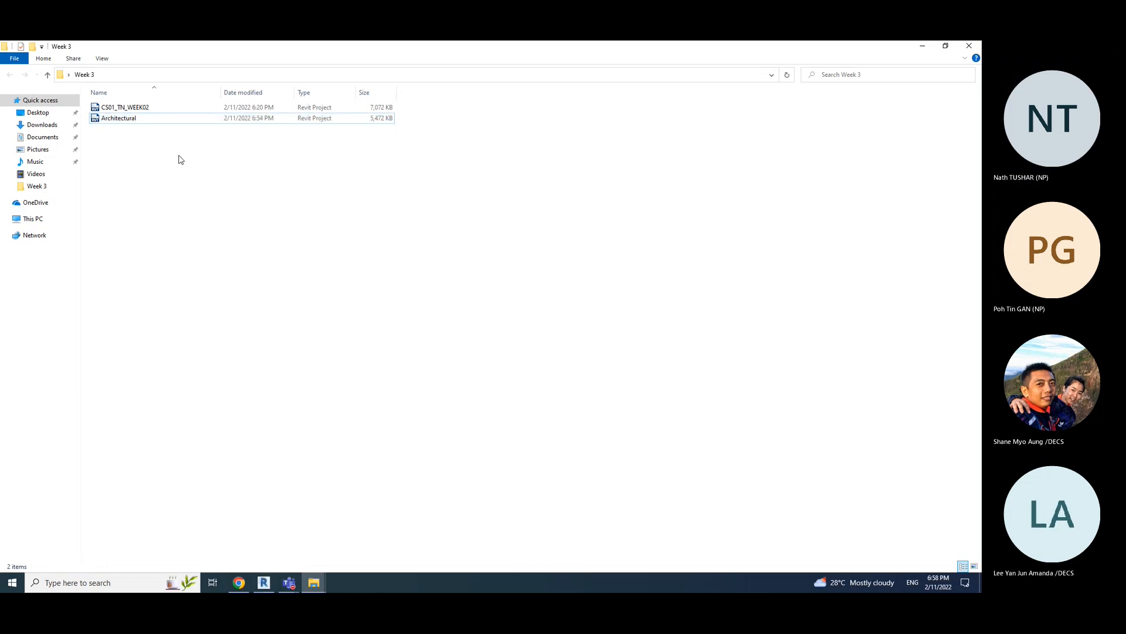
{"action": "left_click_drag", "start_coordinate": [140, 147], "coordinate": [131, 103]}
{"action": "left_click", "coordinate": [132, 167]}
{"action": "left_click_drag", "start_coordinate": [108, 148], "coordinate": [114, 105]}
{"action": "left_click", "coordinate": [128, 144]}
{"action": "left_click", "coordinate": [130, 108]}
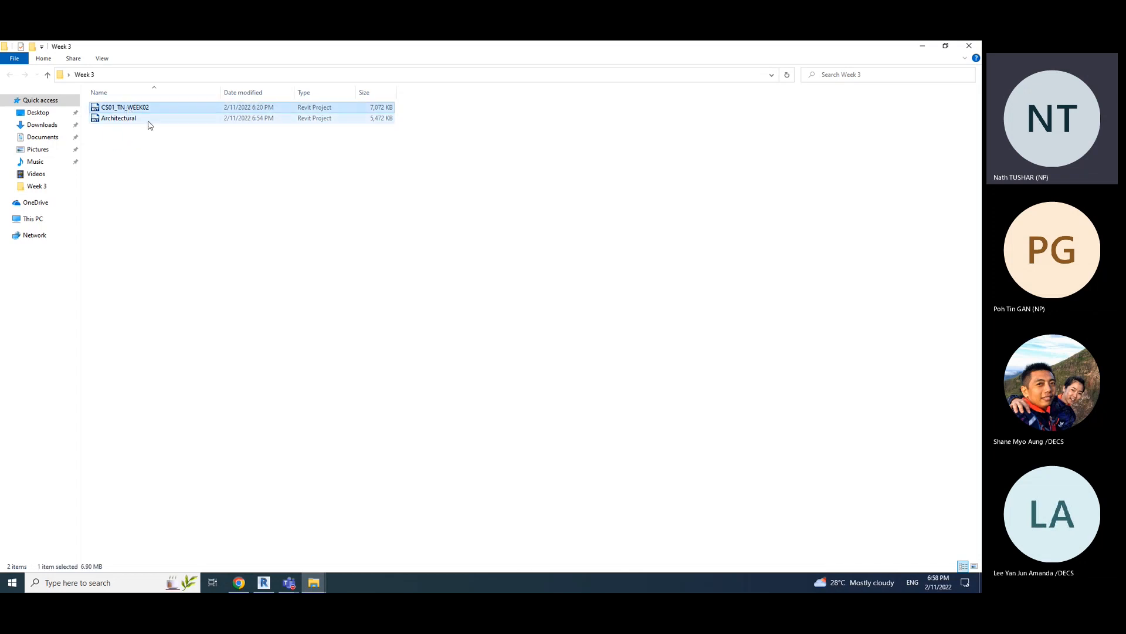
{"action": "left_click", "coordinate": [125, 118]}
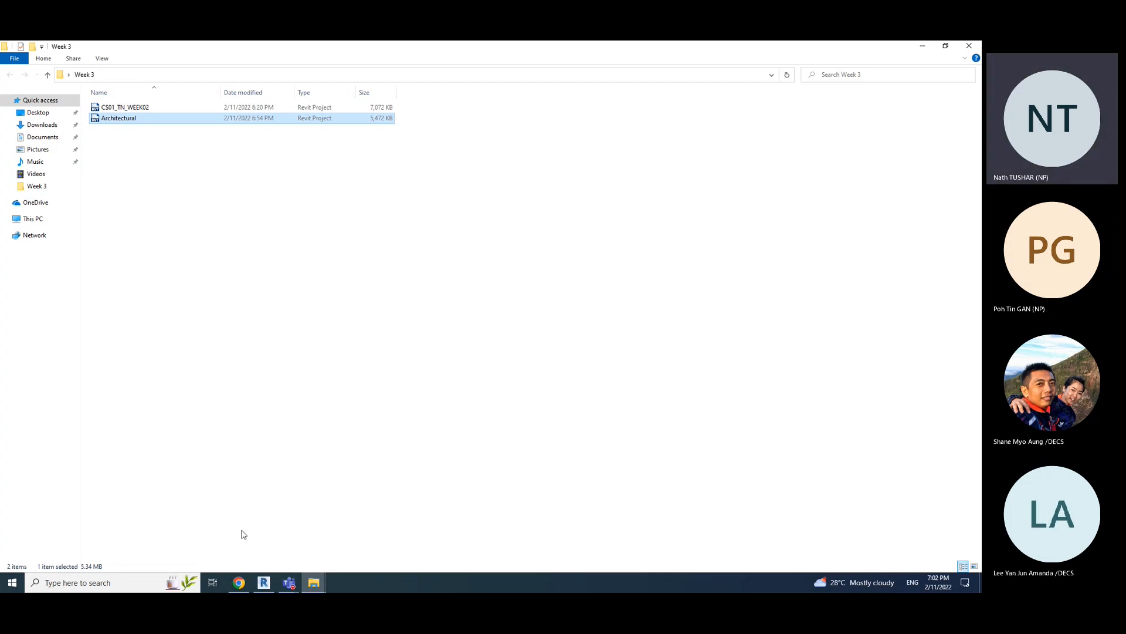
- Switch to Revit, open CS01_TN_WEEK02 from the Week 3 folder, and open then cancel Manage Links for the unresolved reference
{"action": "left_click", "coordinate": [264, 584]}
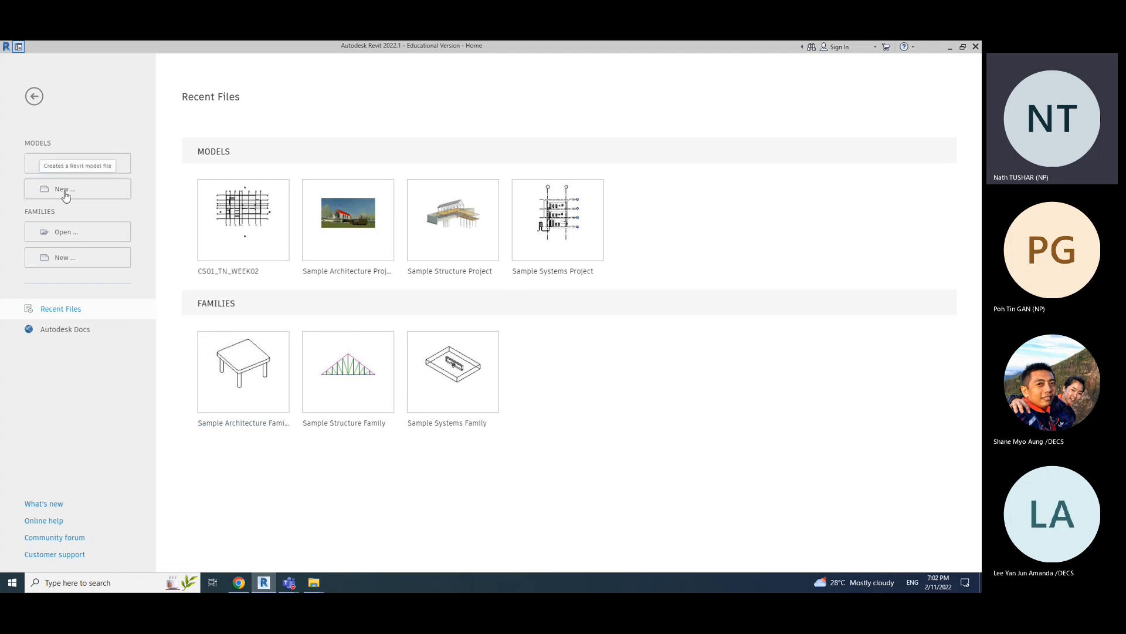
{"action": "left_click", "coordinate": [69, 167]}
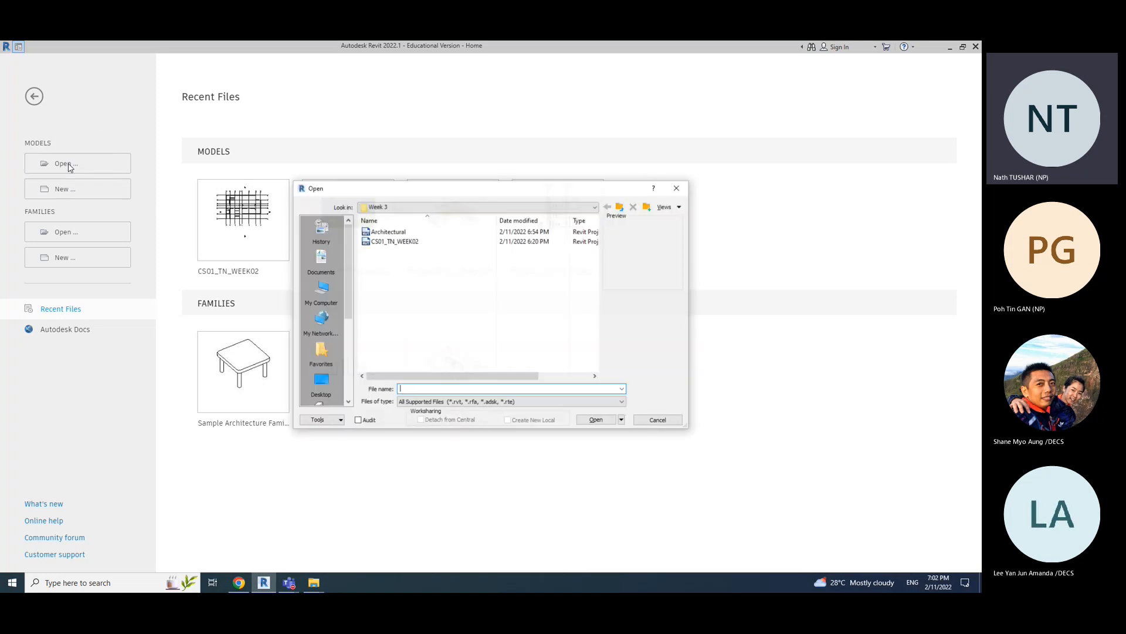
{"action": "left_click", "coordinate": [404, 243]}
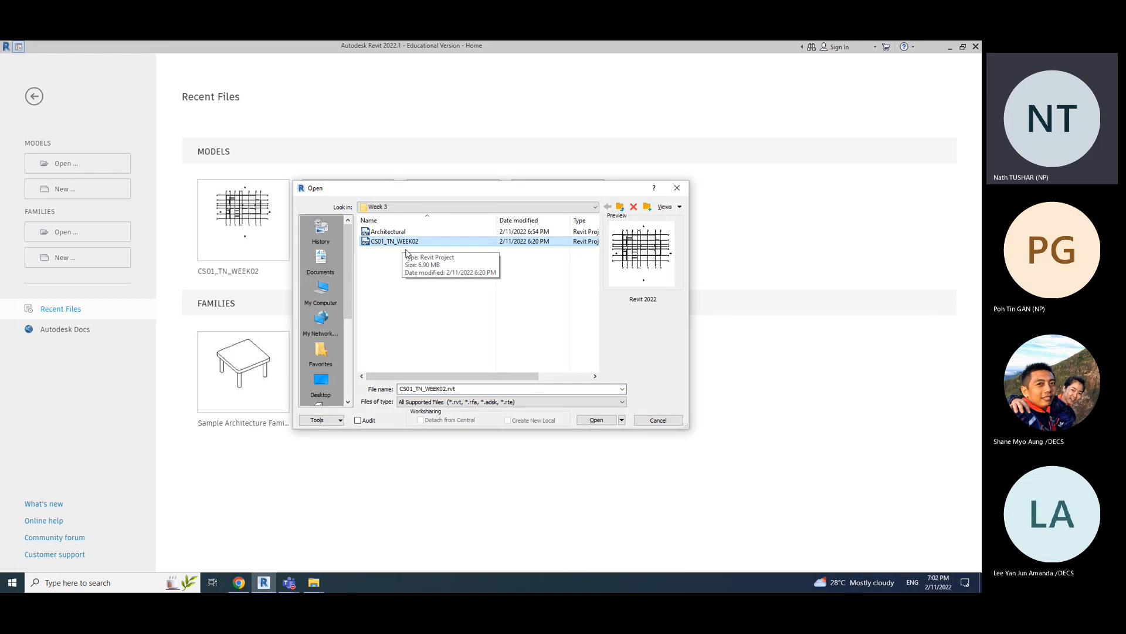
{"action": "left_click", "coordinate": [595, 420]}
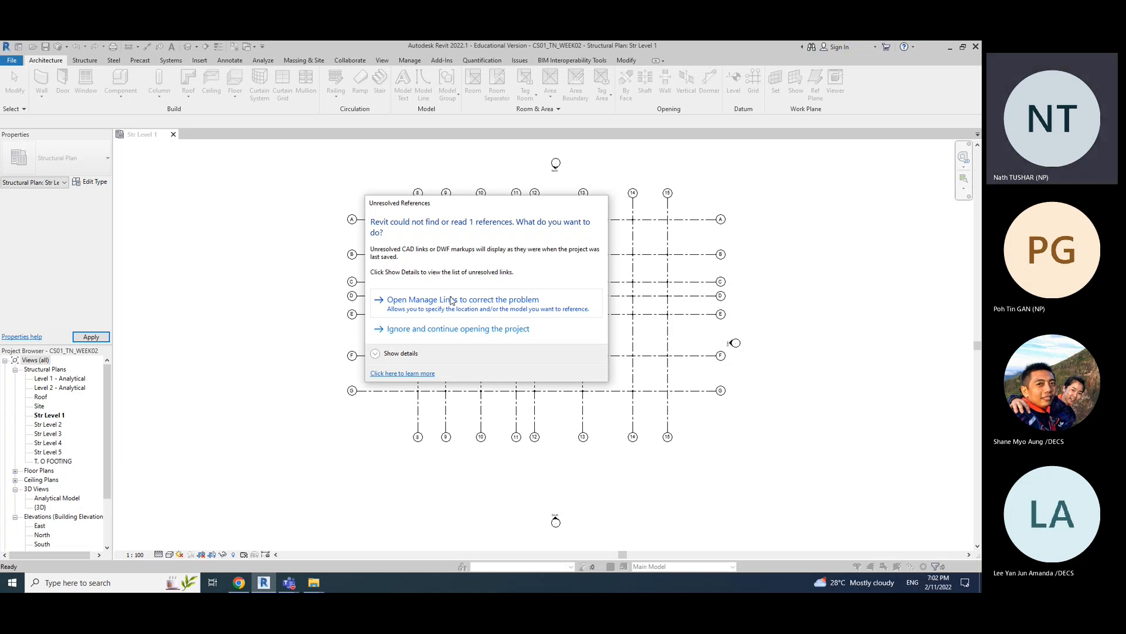
{"action": "left_click", "coordinate": [452, 300]}
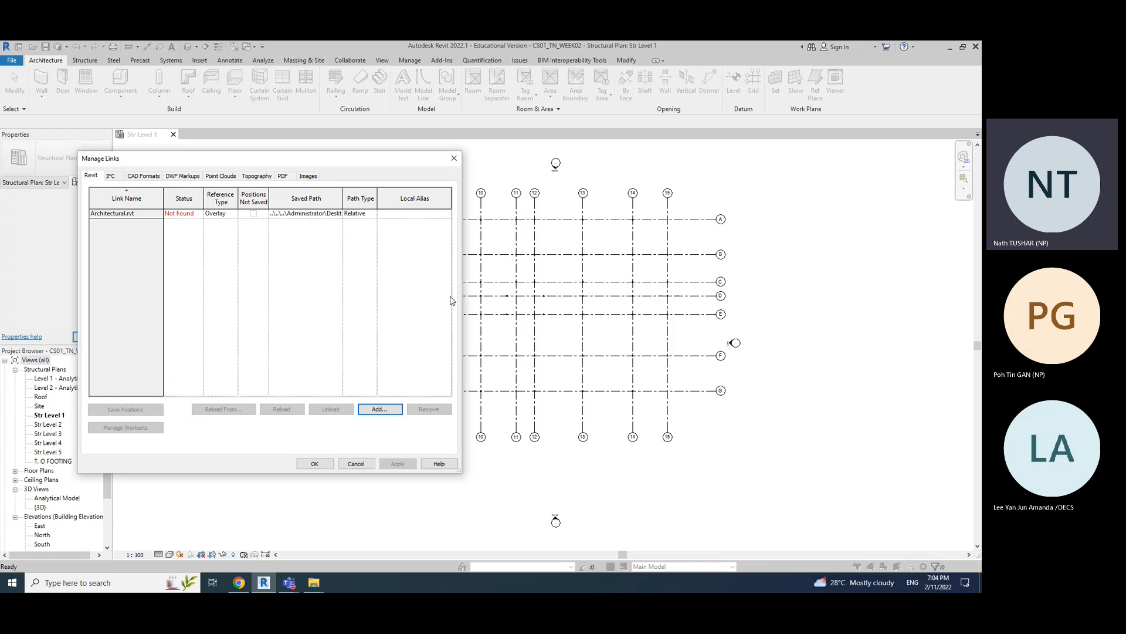
{"action": "left_click", "coordinate": [356, 464]}
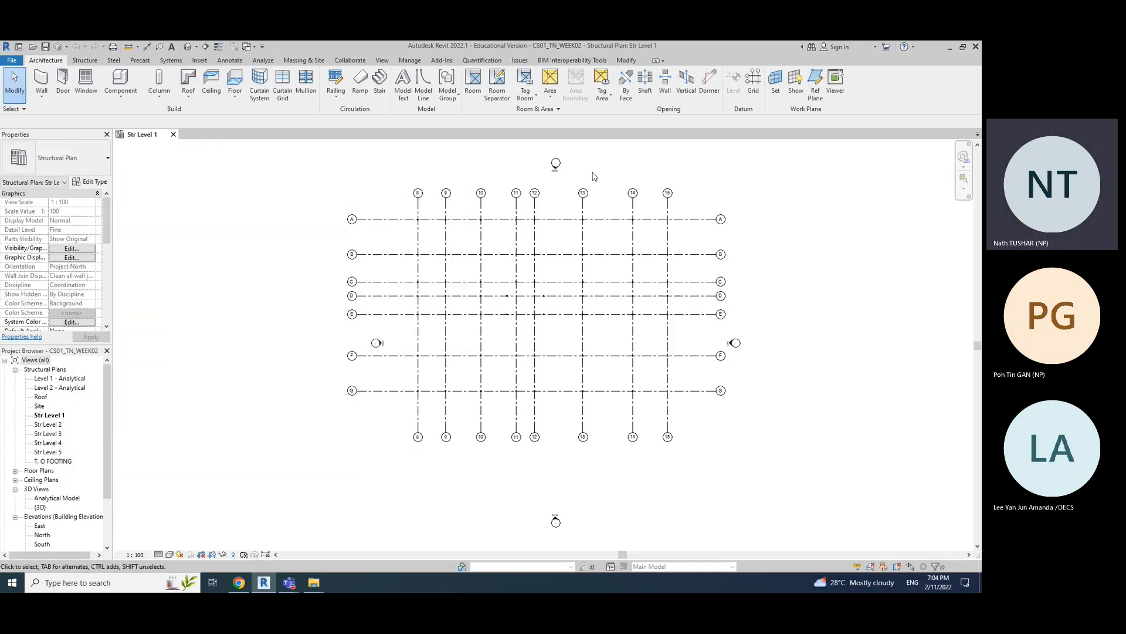
- Open Manage Links for the project and position its window clear of the Project Browser
{"action": "left_click", "coordinate": [405, 62]}
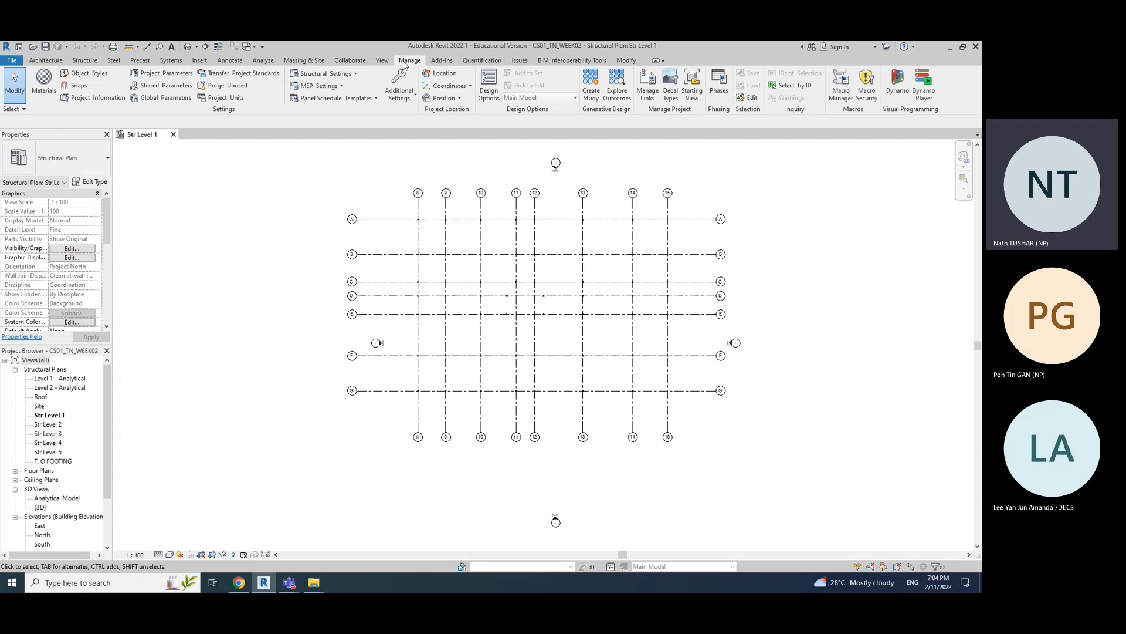
{"action": "left_click", "coordinate": [645, 88]}
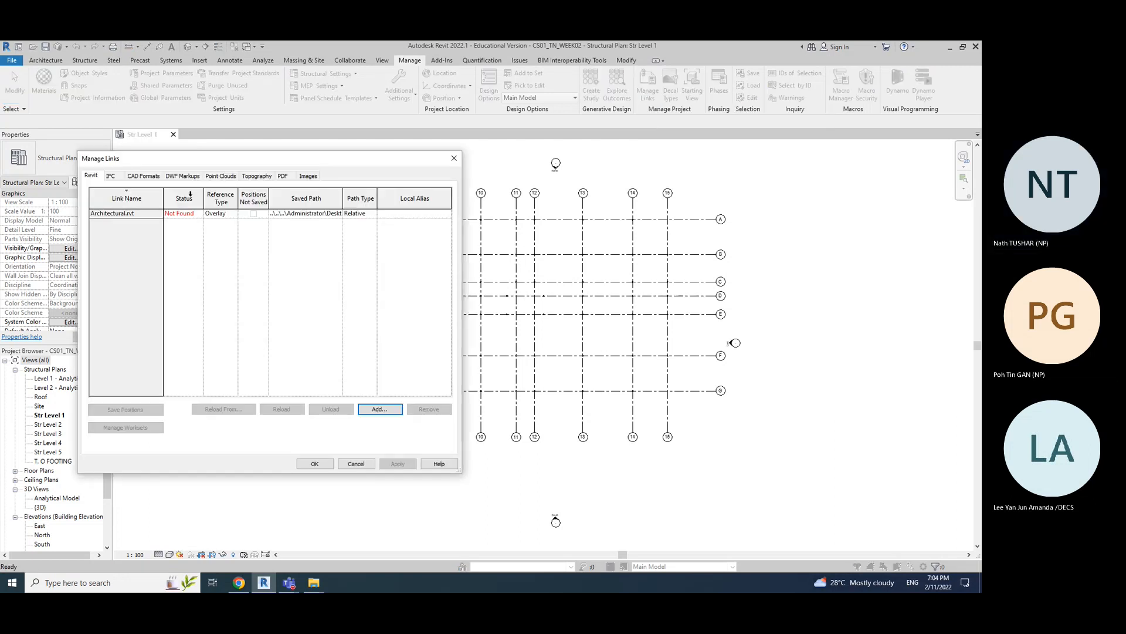
{"action": "left_click_drag", "start_coordinate": [233, 160], "coordinate": [441, 117]}
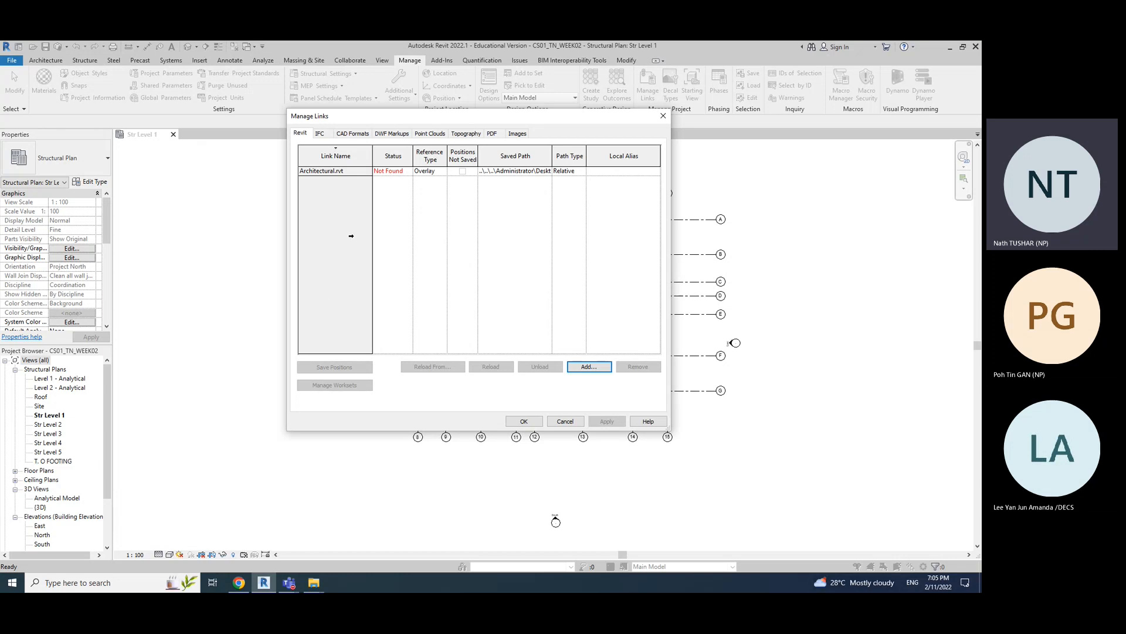
{"action": "left_click", "coordinate": [349, 172]}
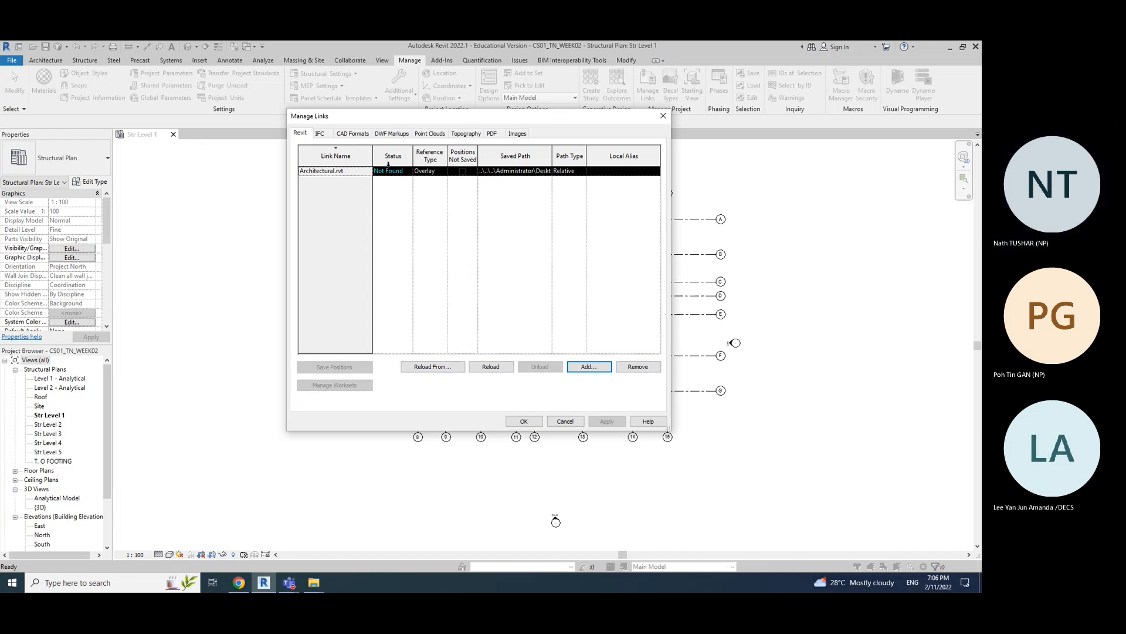
{"action": "left_click", "coordinate": [429, 367]}
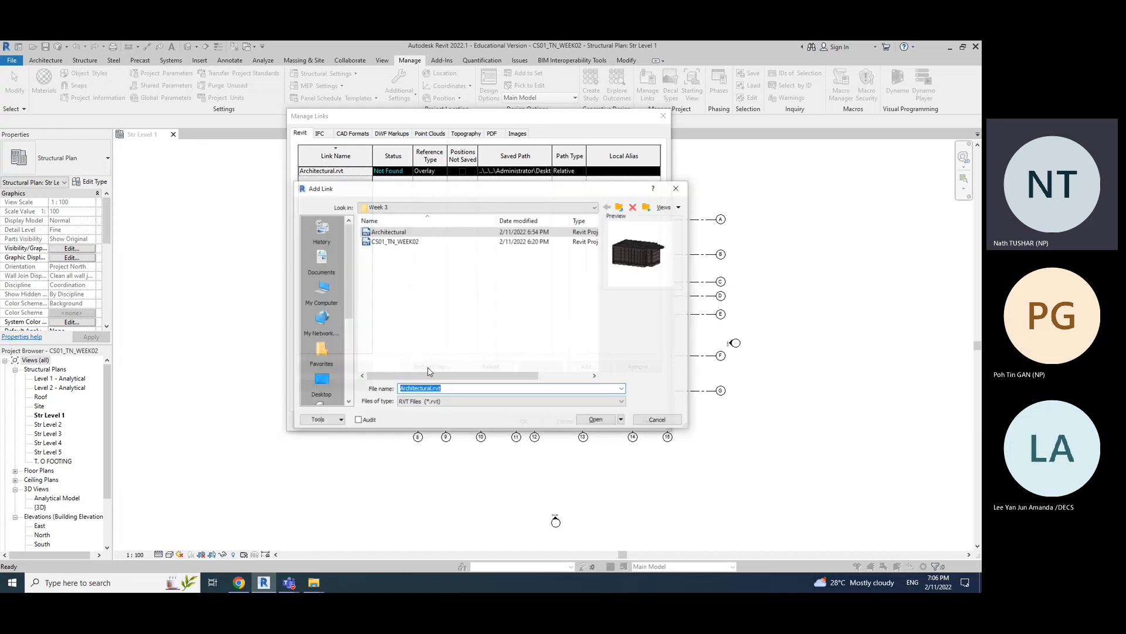
{"action": "left_click", "coordinate": [381, 234]}
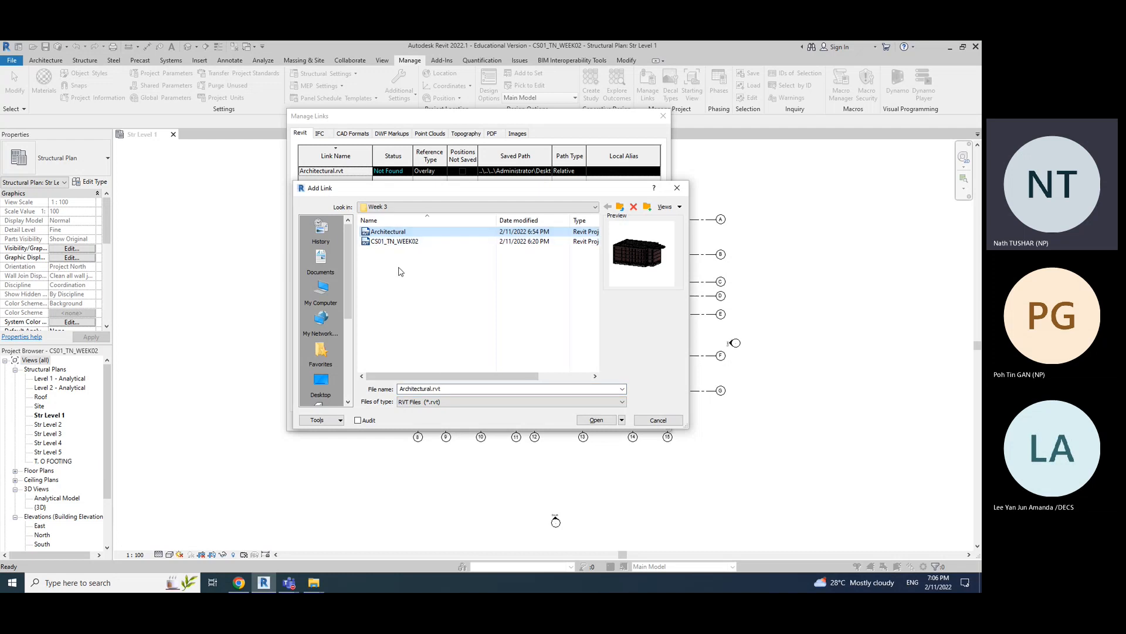
{"action": "left_click_drag", "start_coordinate": [416, 189], "coordinate": [440, 296]}
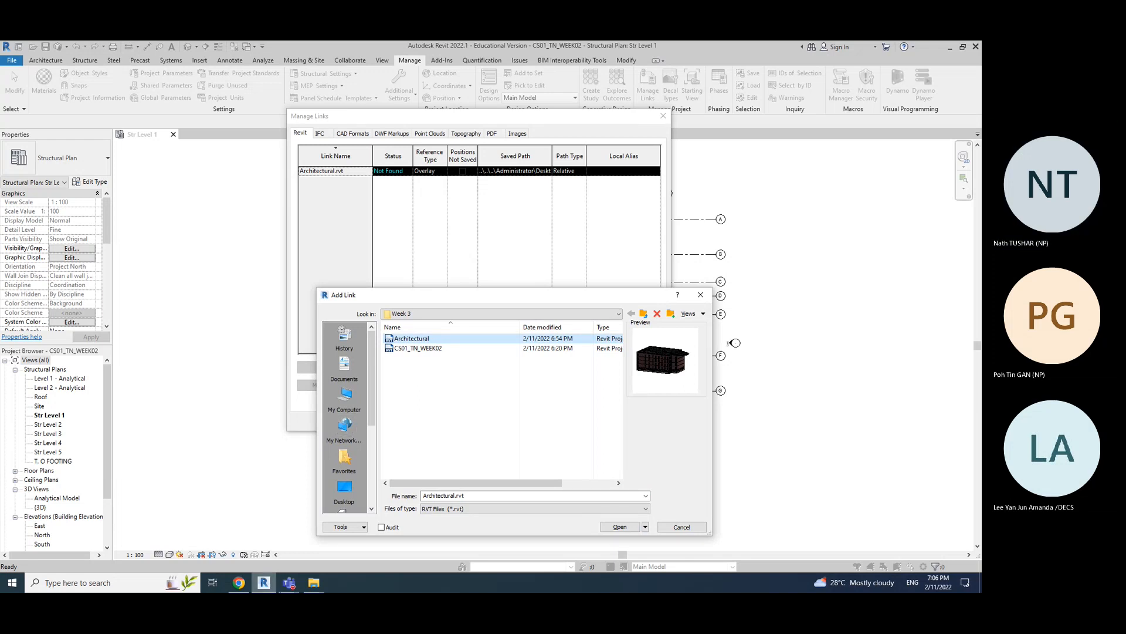
{"action": "left_click", "coordinate": [680, 527]}
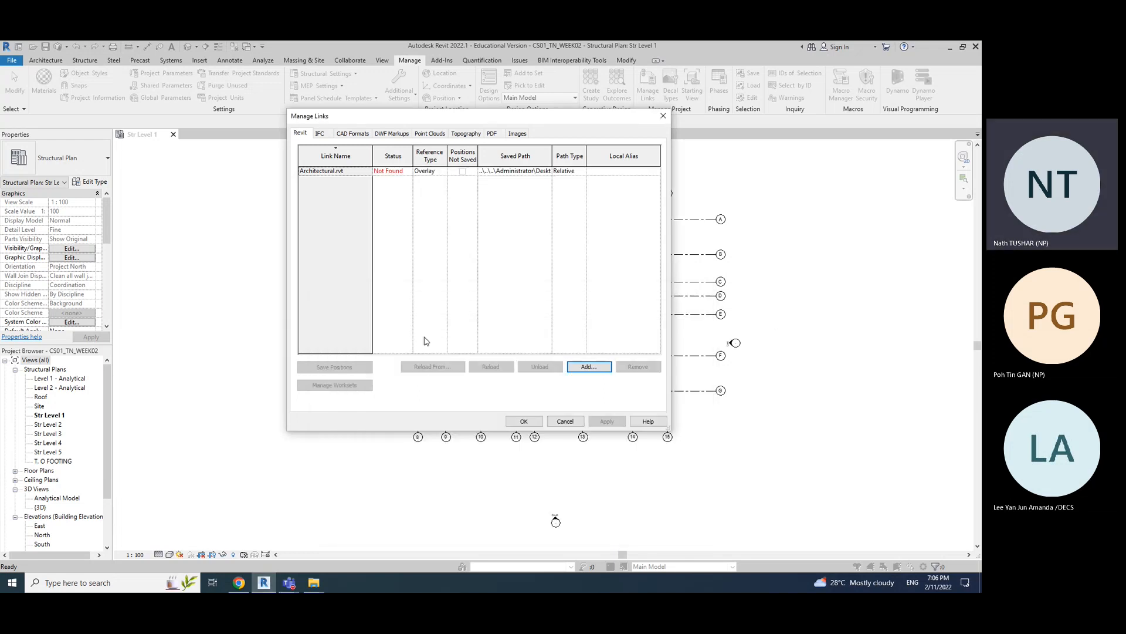
- Reload the Architectural.rvt link from the Architectural file in the Week 3 folder and accept the link changes
{"action": "left_click", "coordinate": [352, 172]}
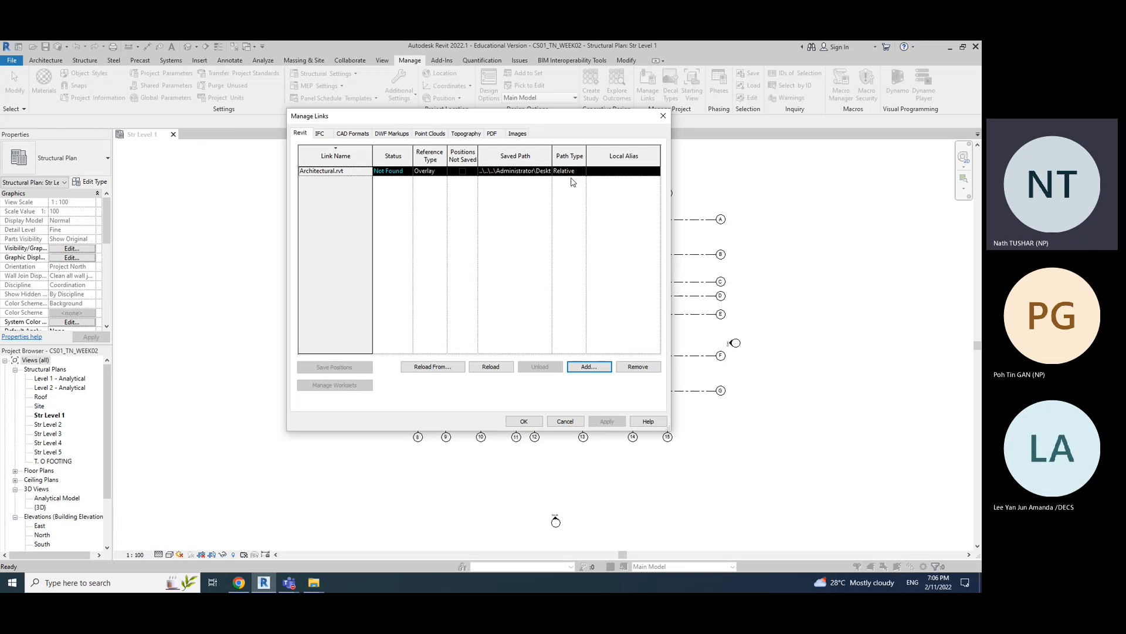
{"action": "left_click", "coordinate": [433, 367]}
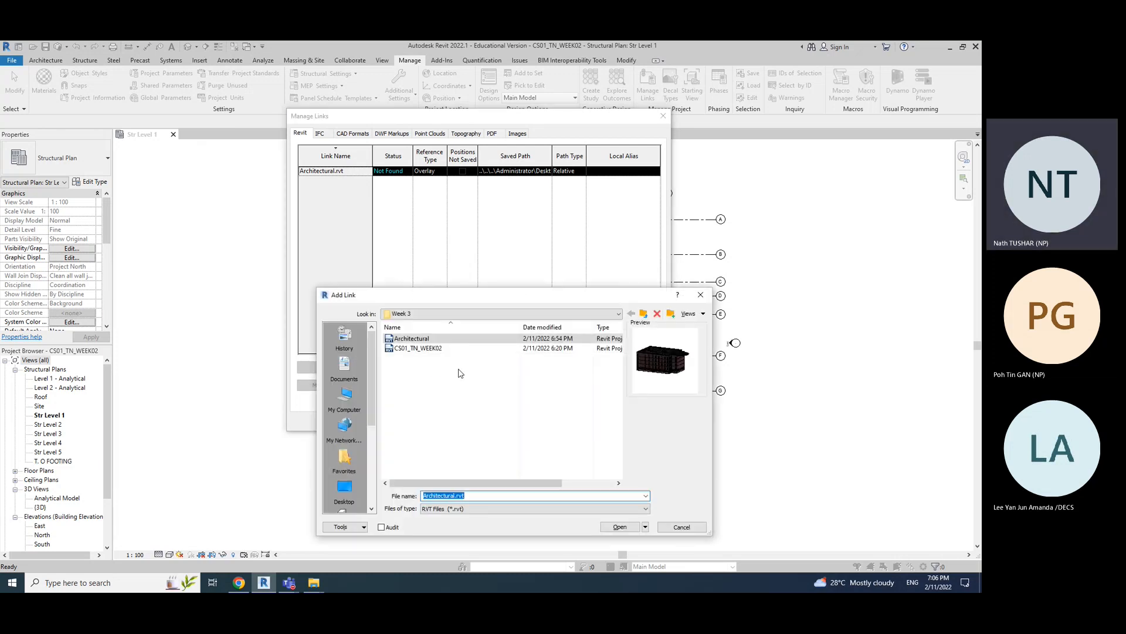
{"action": "left_click", "coordinate": [416, 340]}
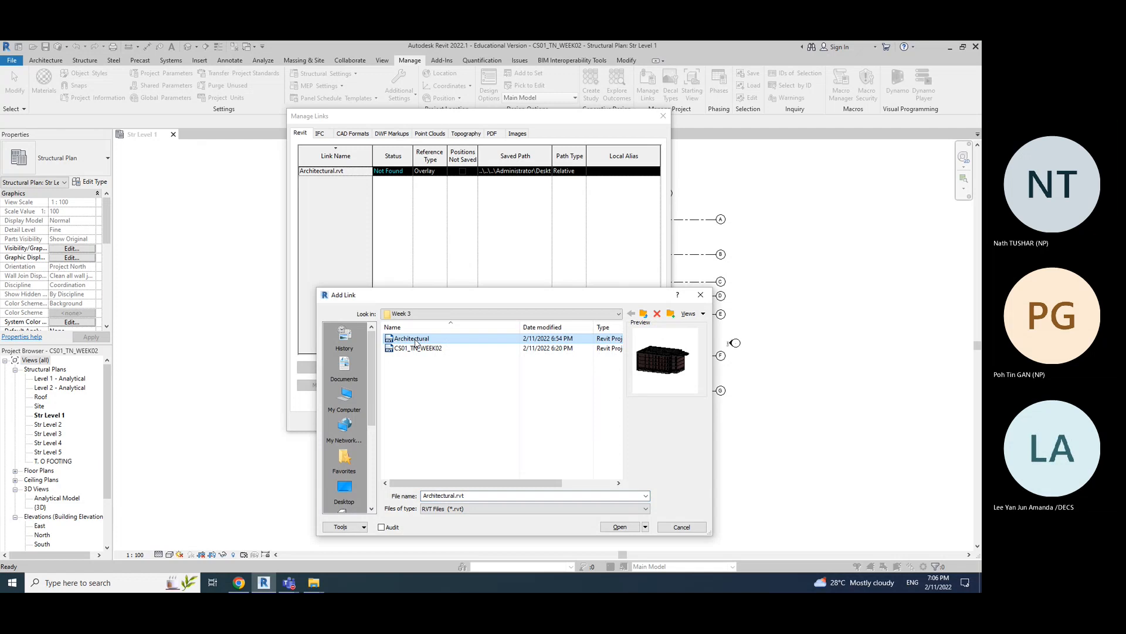
{"action": "left_click", "coordinate": [620, 527]}
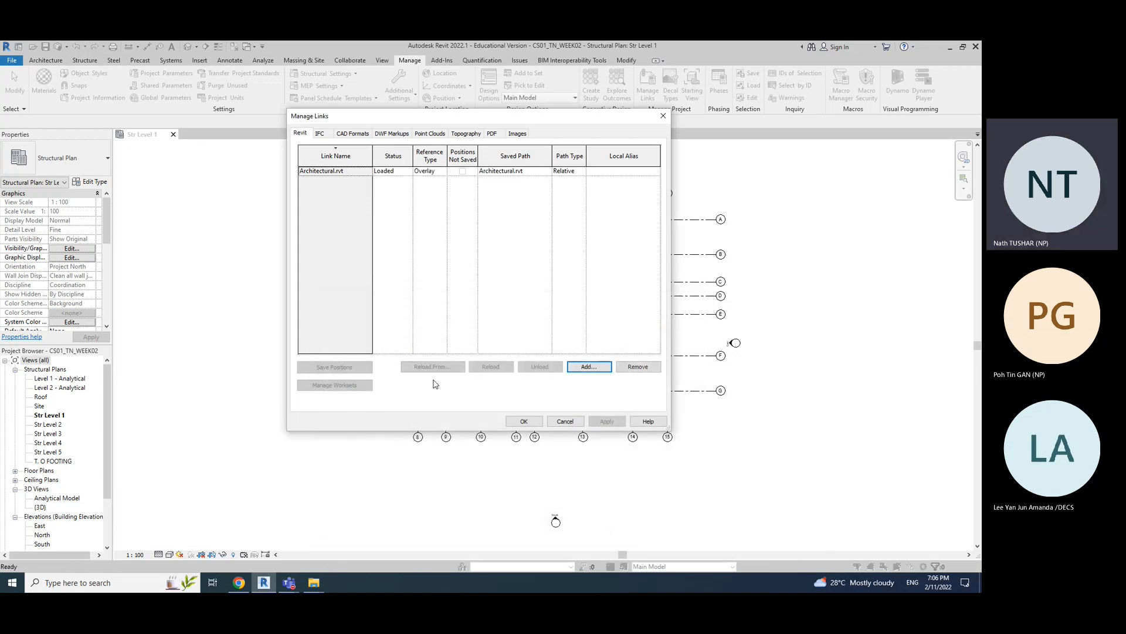
{"action": "left_click", "coordinate": [524, 422]}
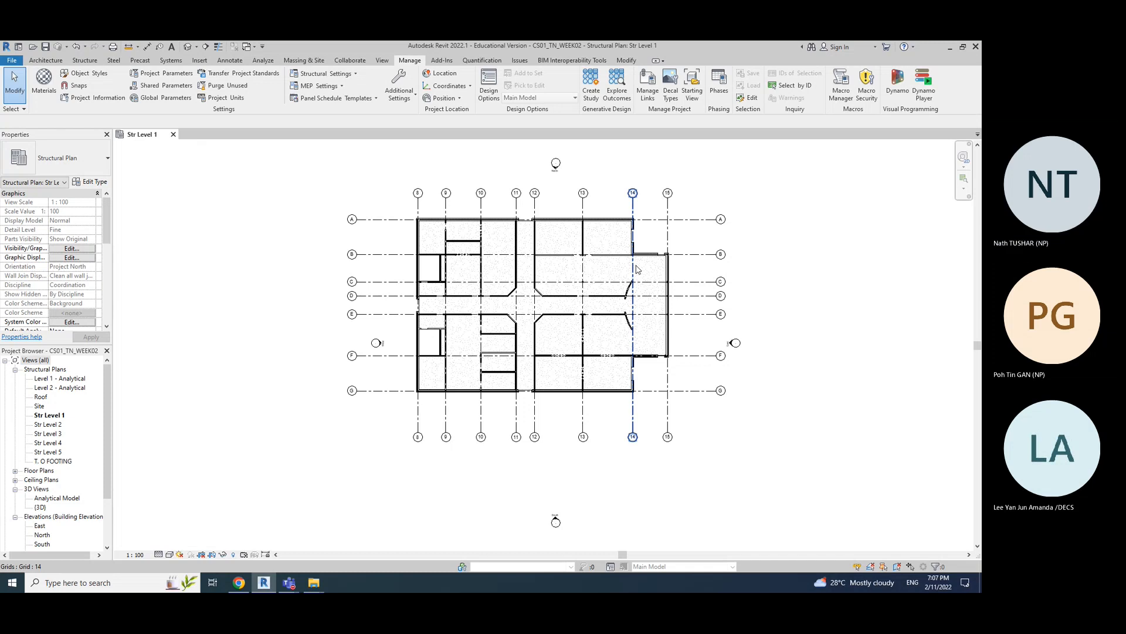
{"action": "key", "text": "Escape"}
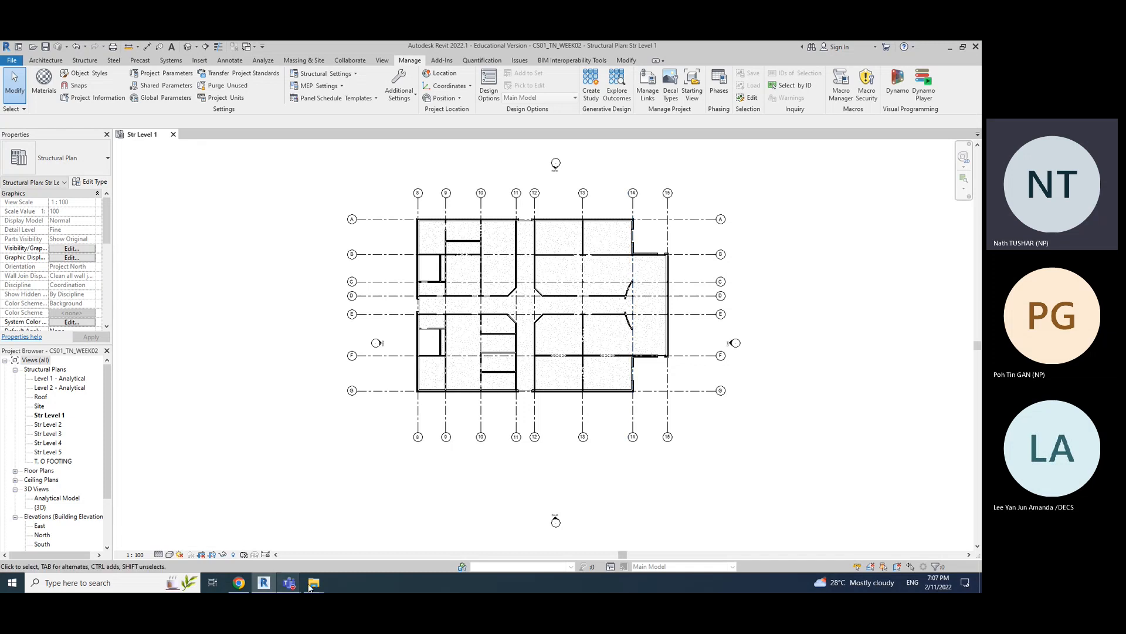
- Switch to Chrome and view the Lecture #3 outline in the Steps.pptx presentation
{"action": "left_click", "coordinate": [239, 583]}
{"action": "left_click", "coordinate": [304, 50]}
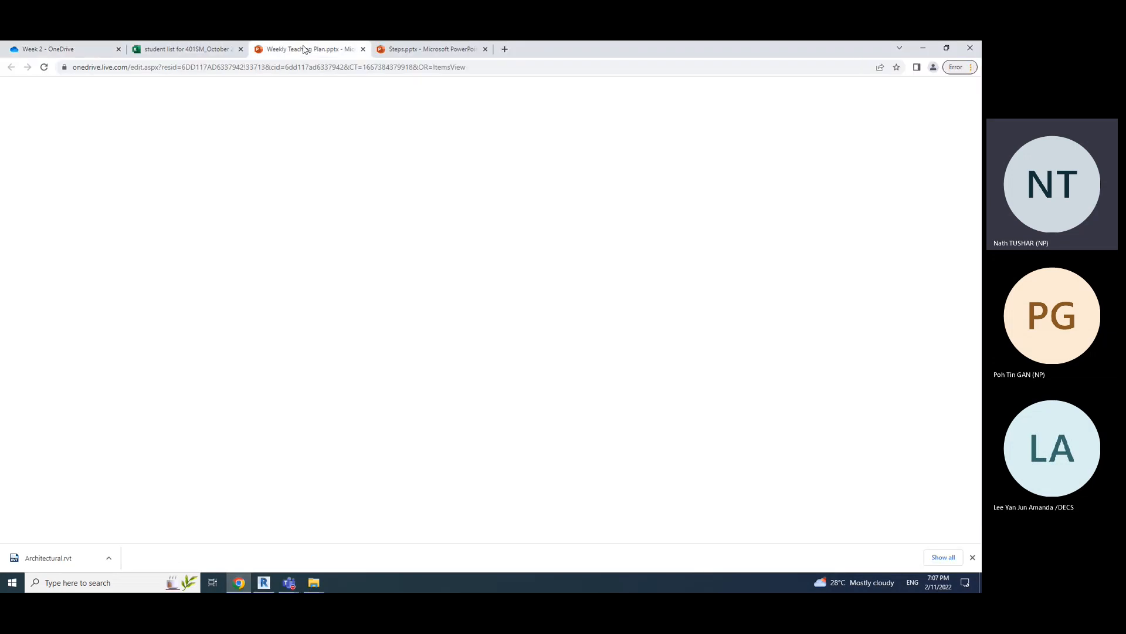
{"action": "left_click", "coordinate": [413, 49]}
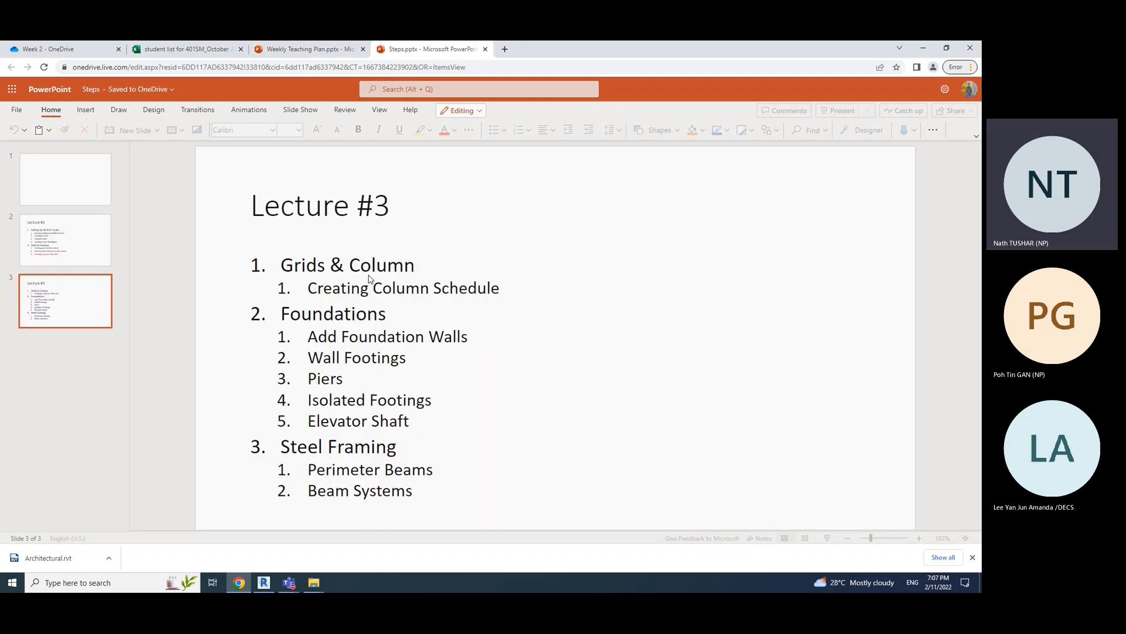
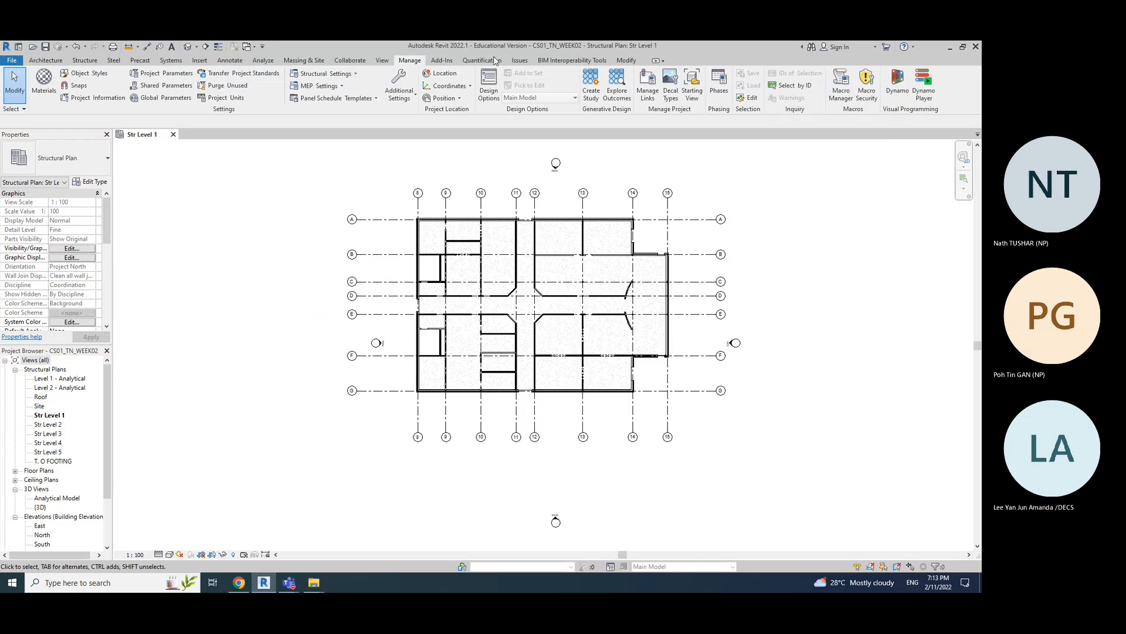
- Look over the available schedule types in Revit and recheck the Lecture #3 outline in Chrome before returning to the Str Level 1 plan
{"action": "left_click", "coordinate": [382, 61]}
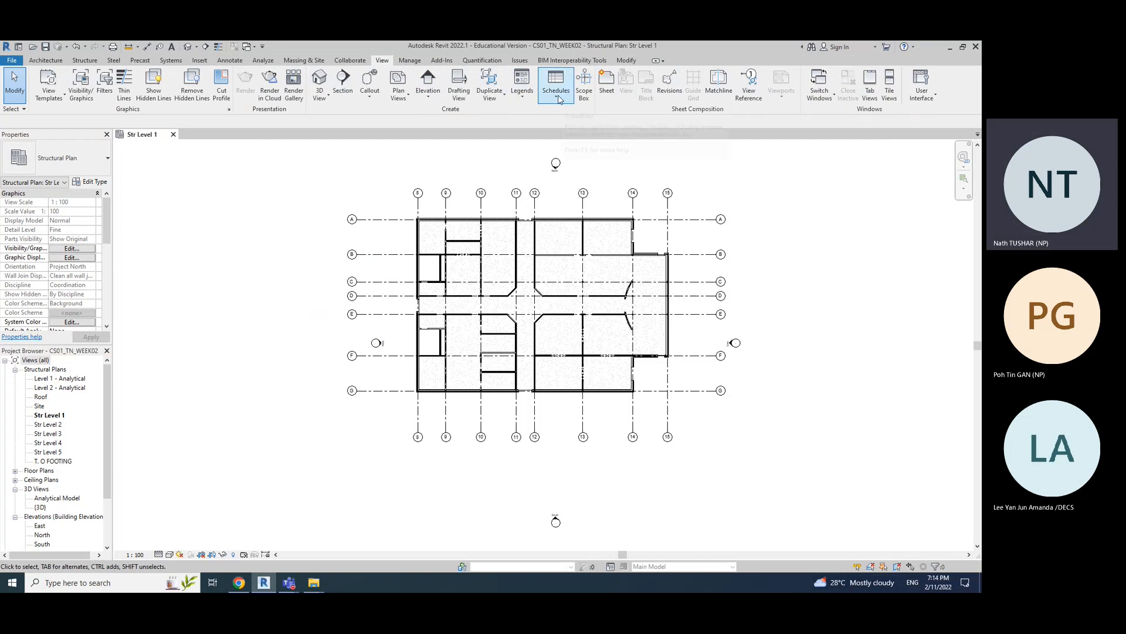
{"action": "left_click", "coordinate": [556, 84]}
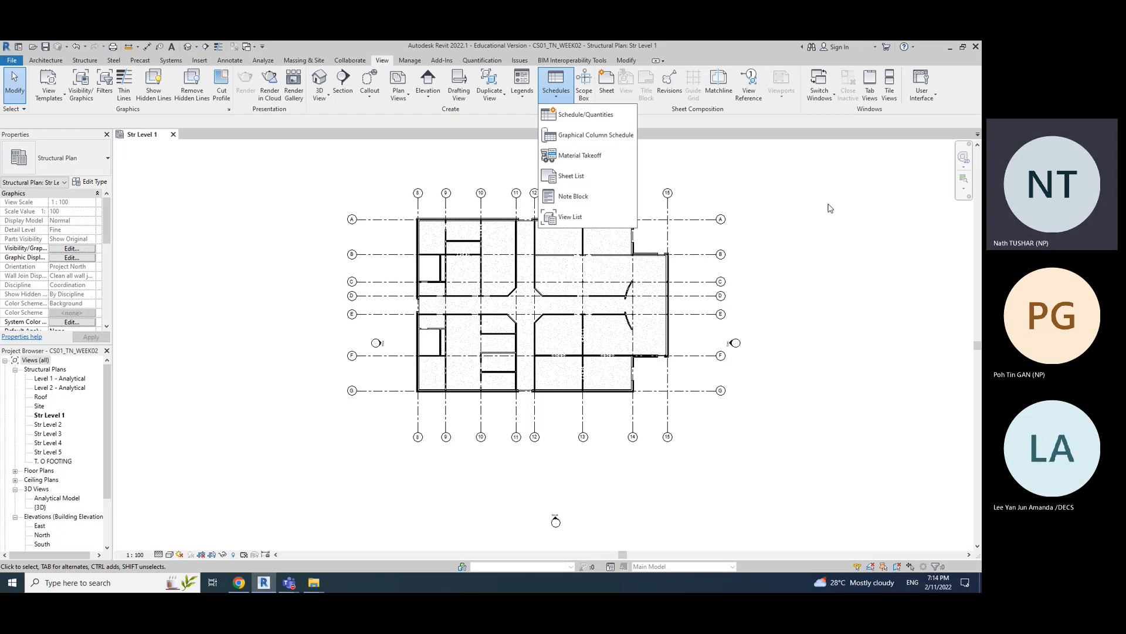
{"action": "left_click", "coordinate": [830, 224]}
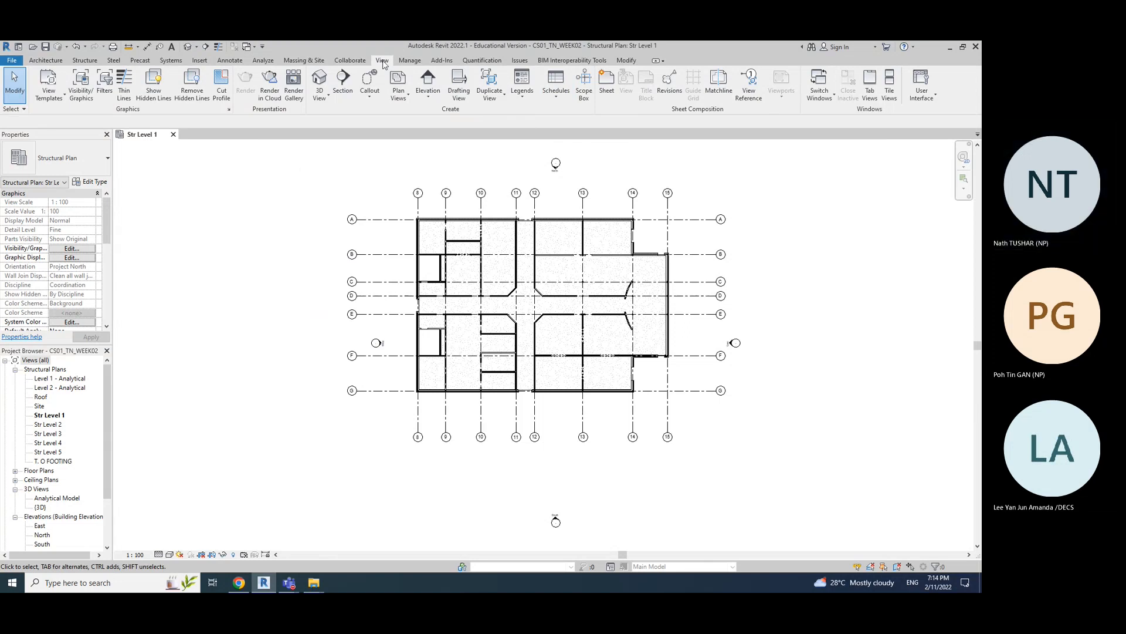
{"action": "left_click", "coordinate": [556, 88]}
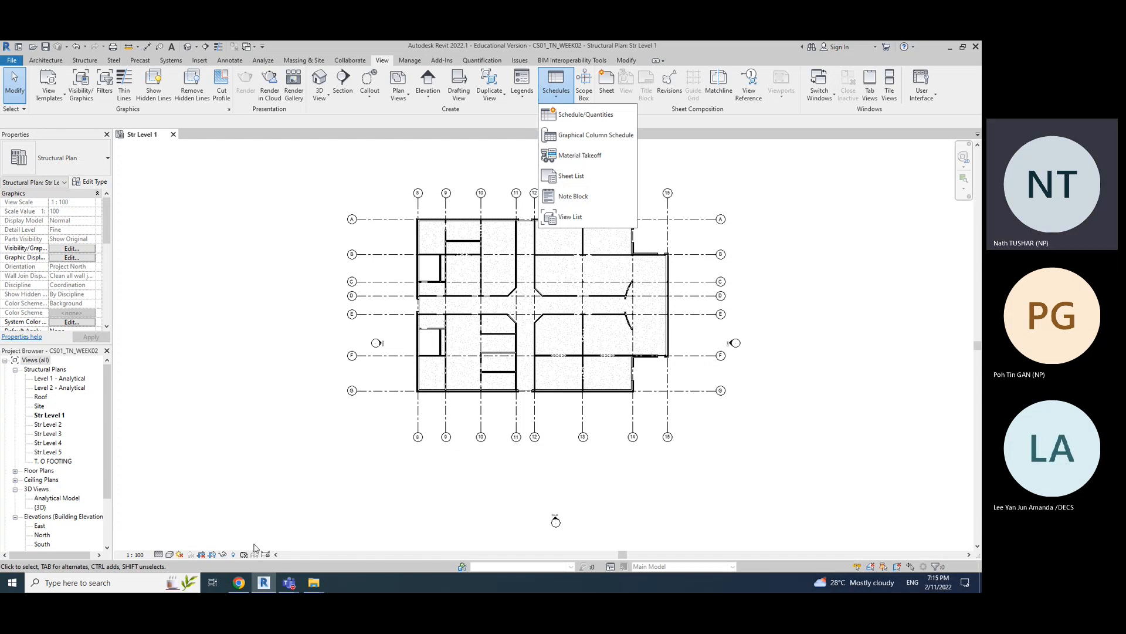
{"action": "left_click", "coordinate": [239, 583]}
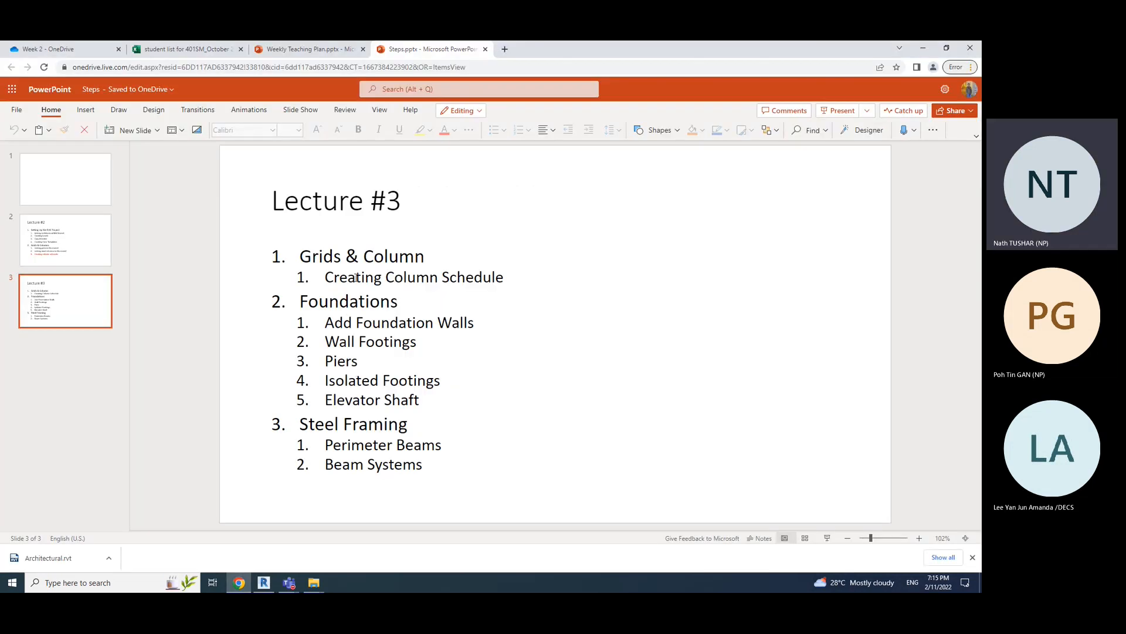
{"action": "left_click", "coordinate": [922, 48]}
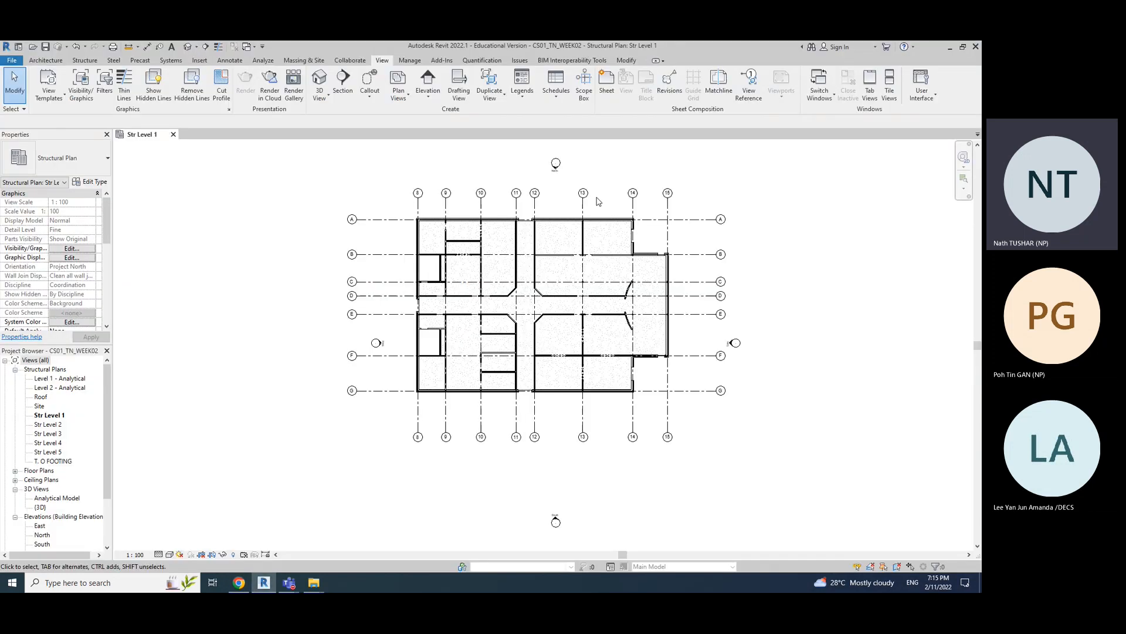
- Create a Graphical Column Schedule for the project
{"action": "left_click", "coordinate": [556, 93]}
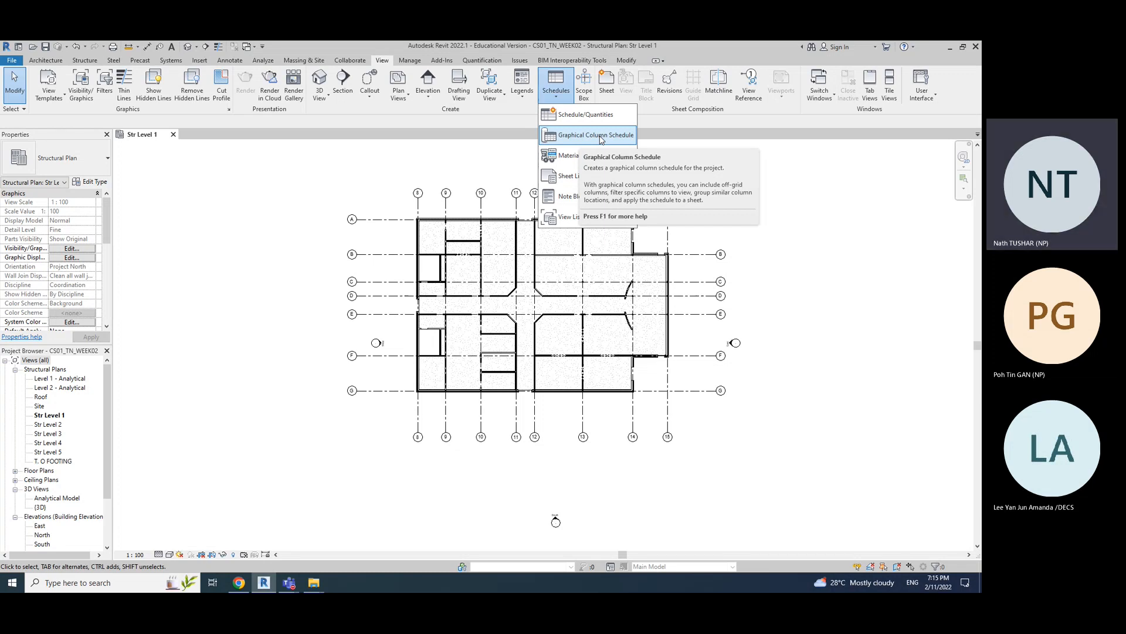
{"action": "key", "text": "Escape"}
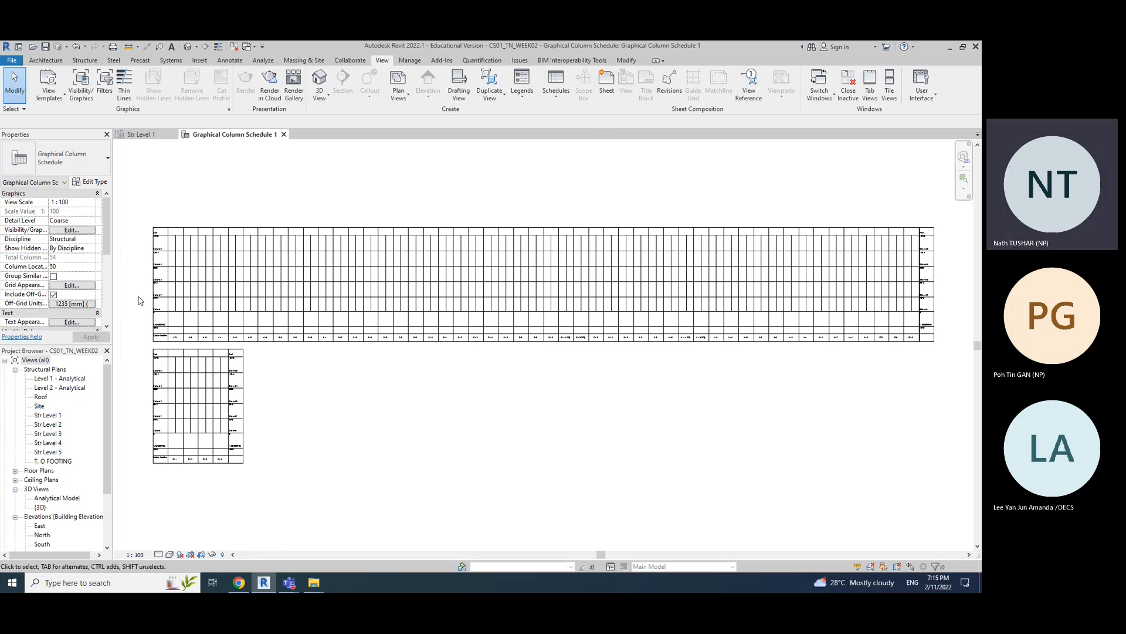
- Examine the level names, elevations, column locations and column lines in the graphical column schedule
{"action": "scroll", "coordinate": [141, 300], "scroll_direction": "up", "scroll_amount": 5}
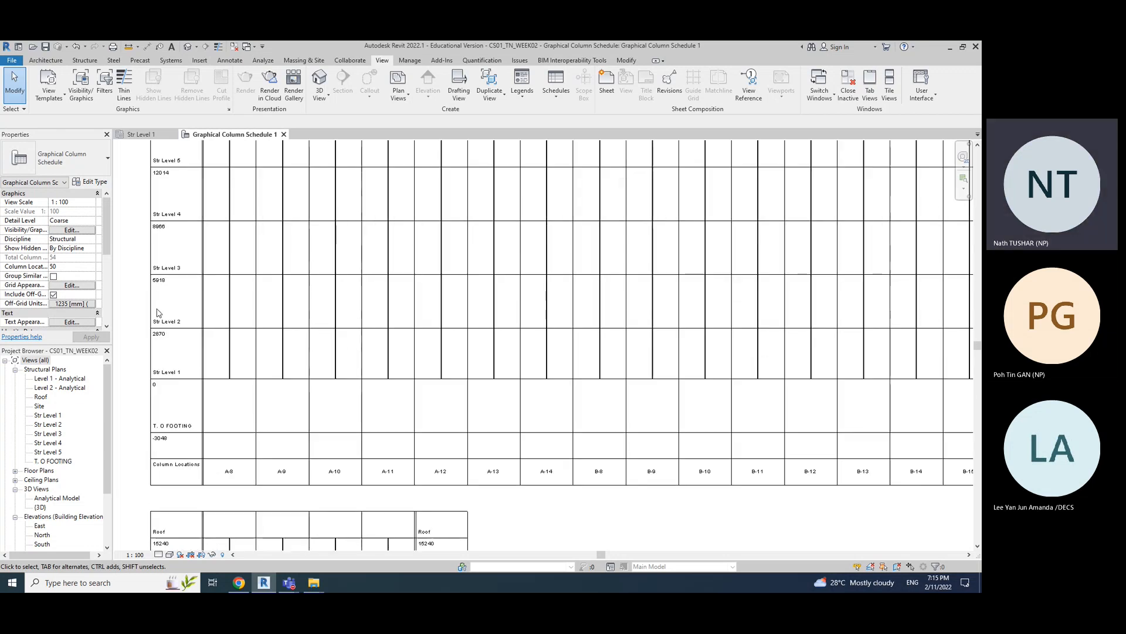
{"action": "scroll", "coordinate": [133, 326], "scroll_direction": "down", "scroll_amount": 1}
{"action": "middle_click_drag", "start_coordinate": [140, 280], "coordinate": [139, 330]}
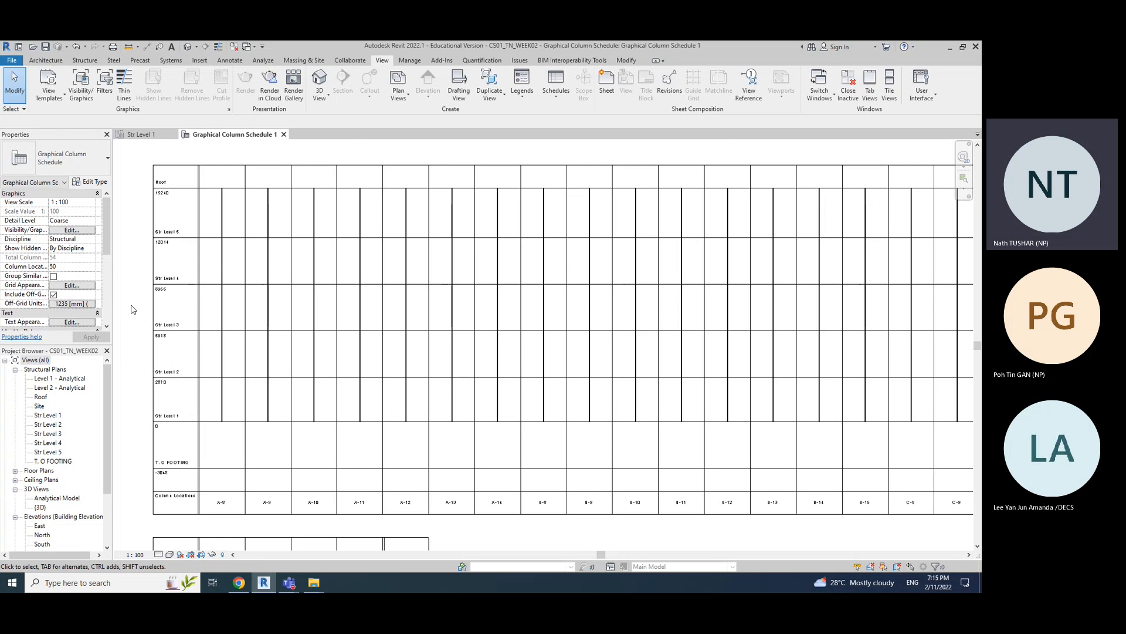
{"action": "scroll", "coordinate": [132, 309], "scroll_direction": "up", "scroll_amount": 1}
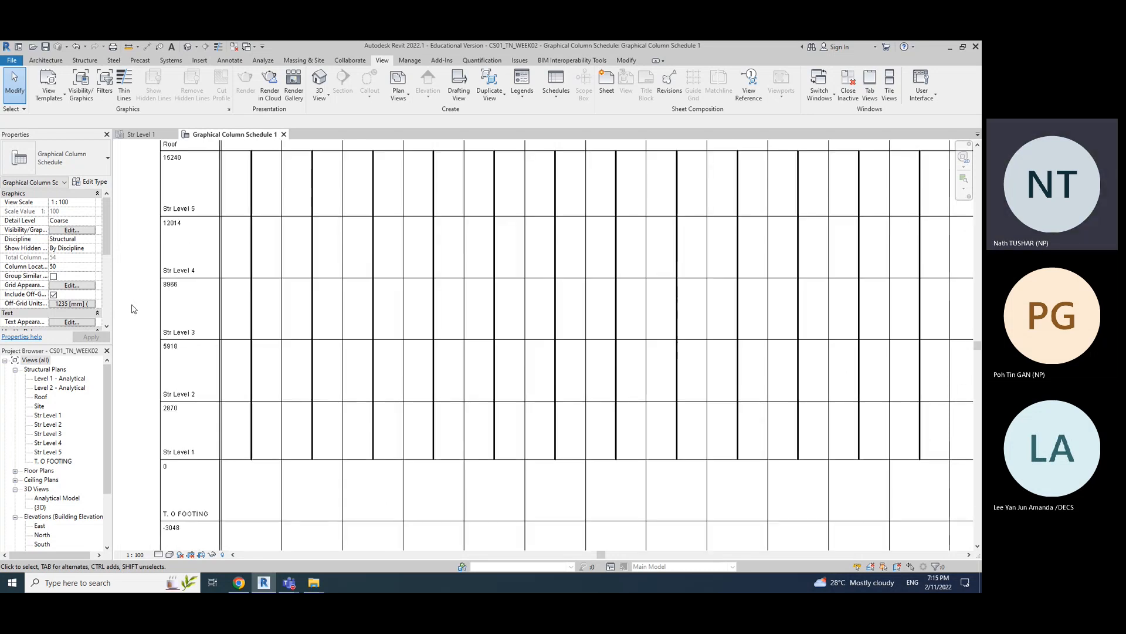
{"action": "middle_click_drag", "start_coordinate": [146, 289], "coordinate": [145, 360]}
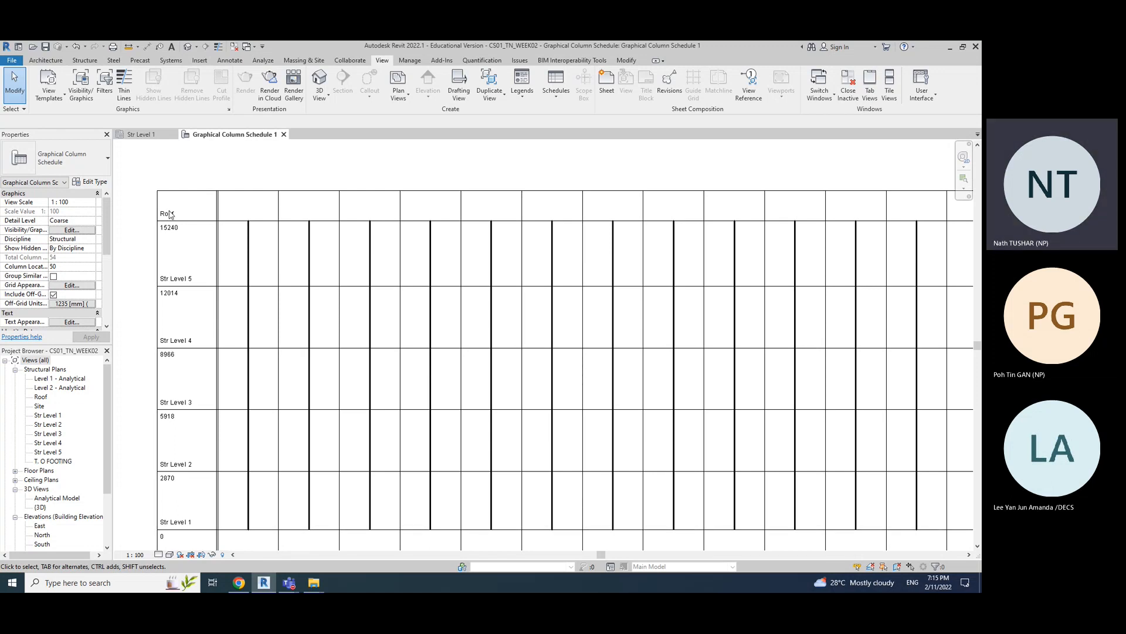
{"action": "scroll", "coordinate": [166, 304], "scroll_direction": "down", "scroll_amount": 5}
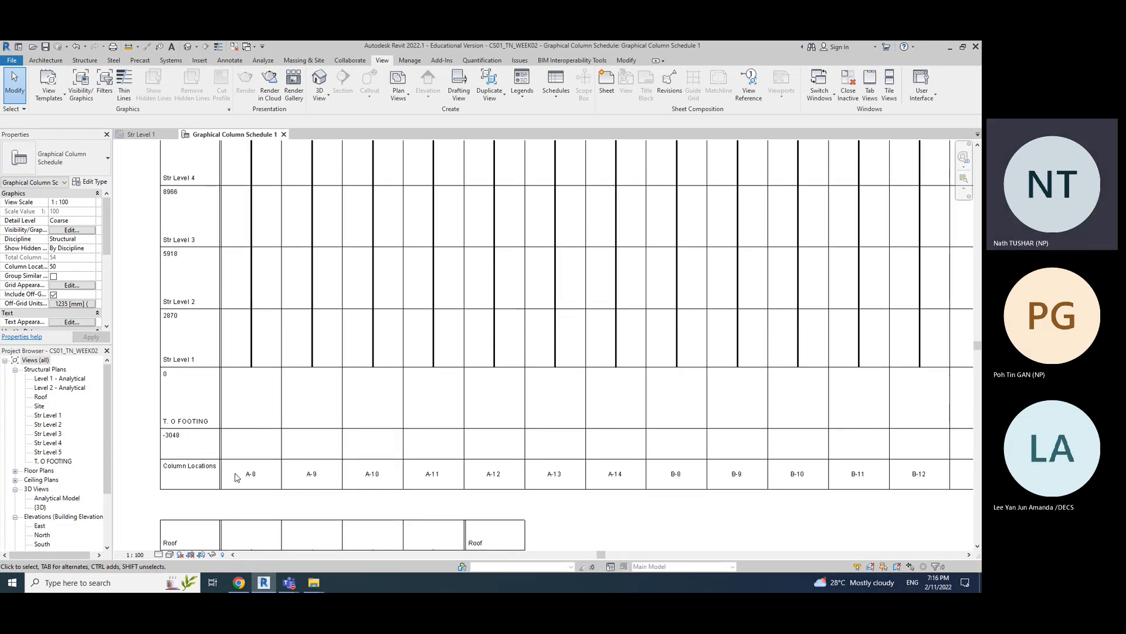
{"action": "scroll", "coordinate": [332, 468], "scroll_direction": "down", "scroll_amount": 3}
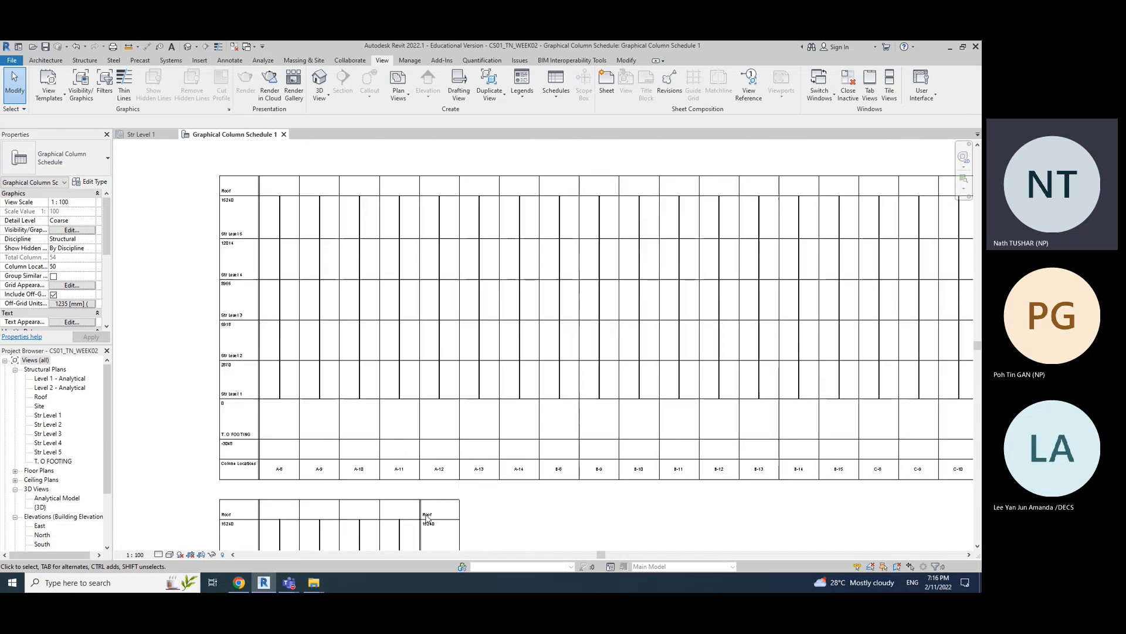
{"action": "middle_click_drag", "start_coordinate": [543, 526], "coordinate": [572, 546]}
{"action": "scroll", "coordinate": [297, 269], "scroll_direction": "up", "scroll_amount": 4}
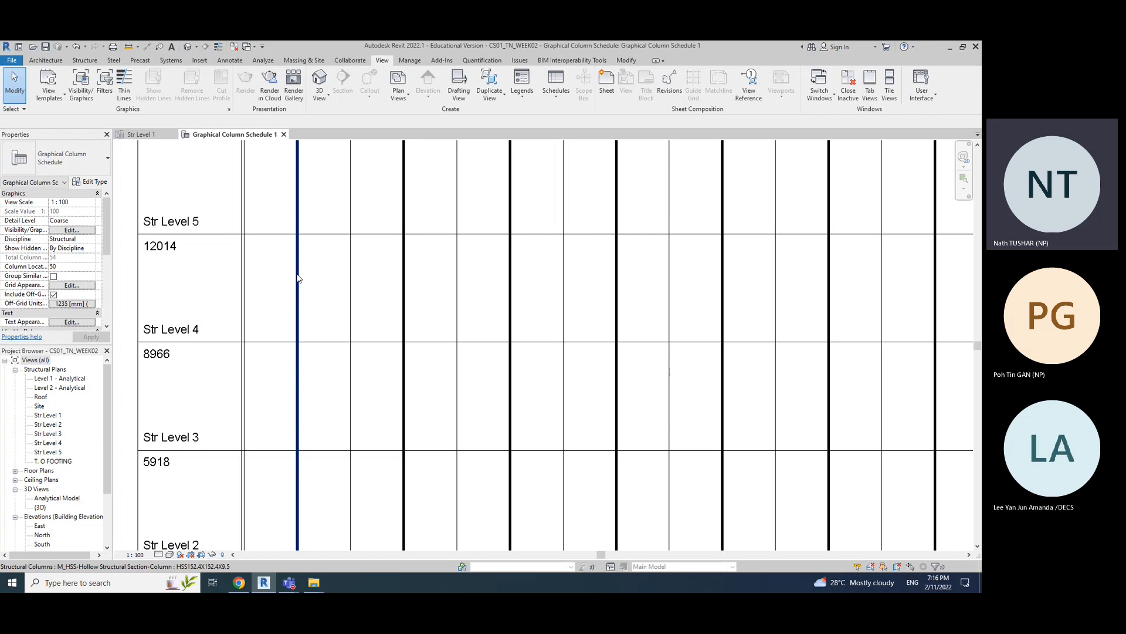
- Select the structural column at location A-8 in the schedule to inspect its properties and vertical extent
{"action": "left_click", "coordinate": [298, 220]}
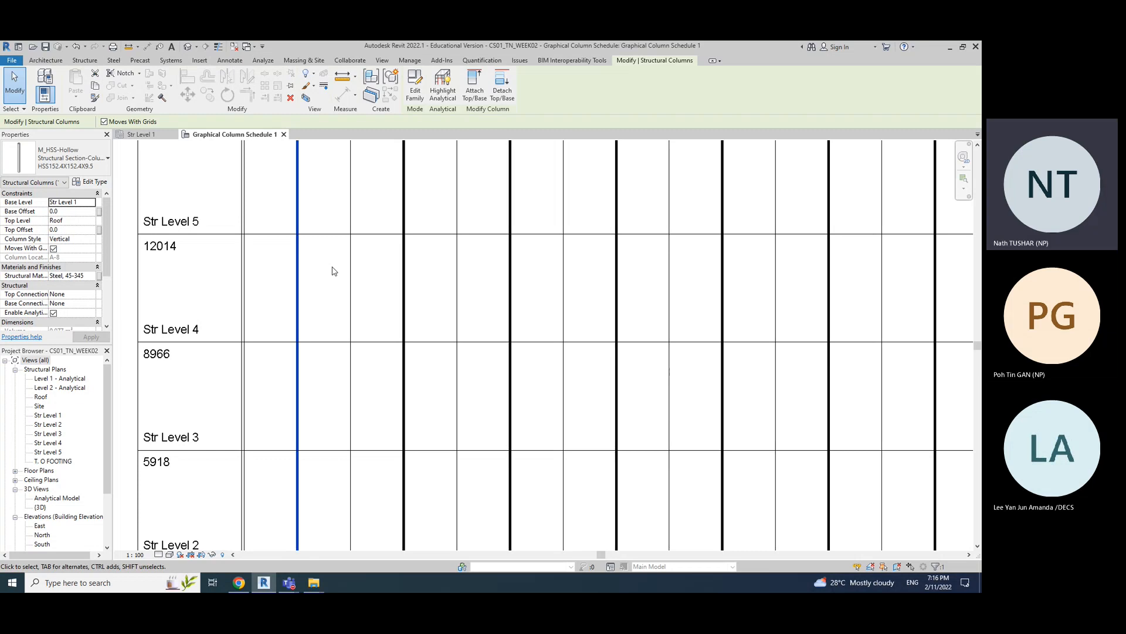
{"action": "scroll", "coordinate": [334, 270], "scroll_direction": "down", "scroll_amount": 2}
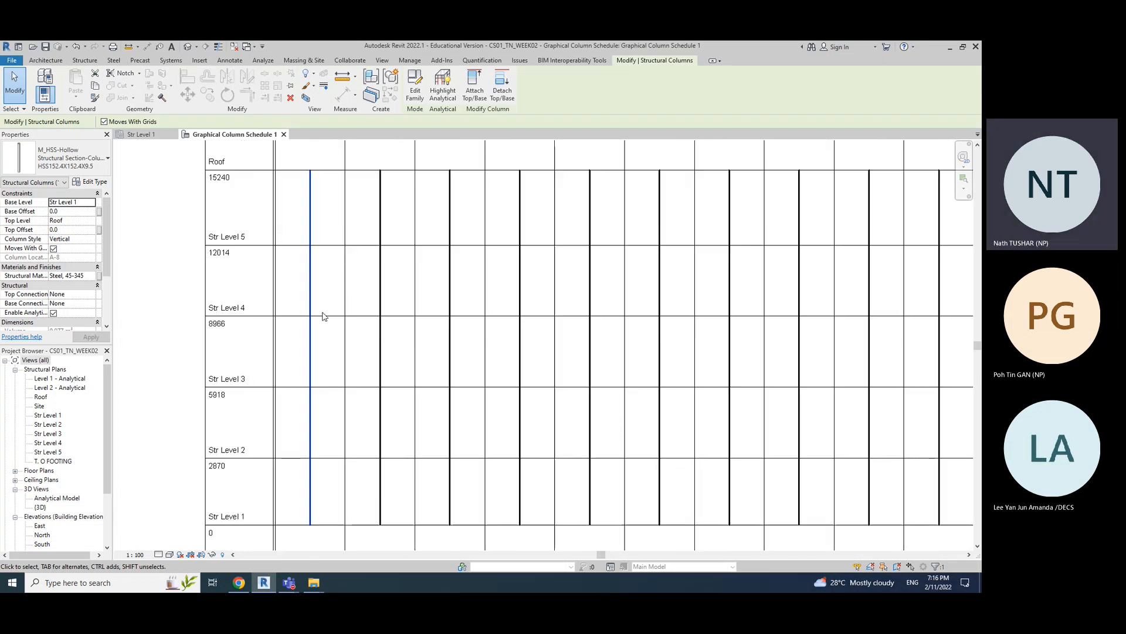
{"action": "scroll", "coordinate": [322, 315], "scroll_direction": "down", "scroll_amount": 2}
{"action": "middle_click_drag", "start_coordinate": [332, 347], "coordinate": [229, 352]}
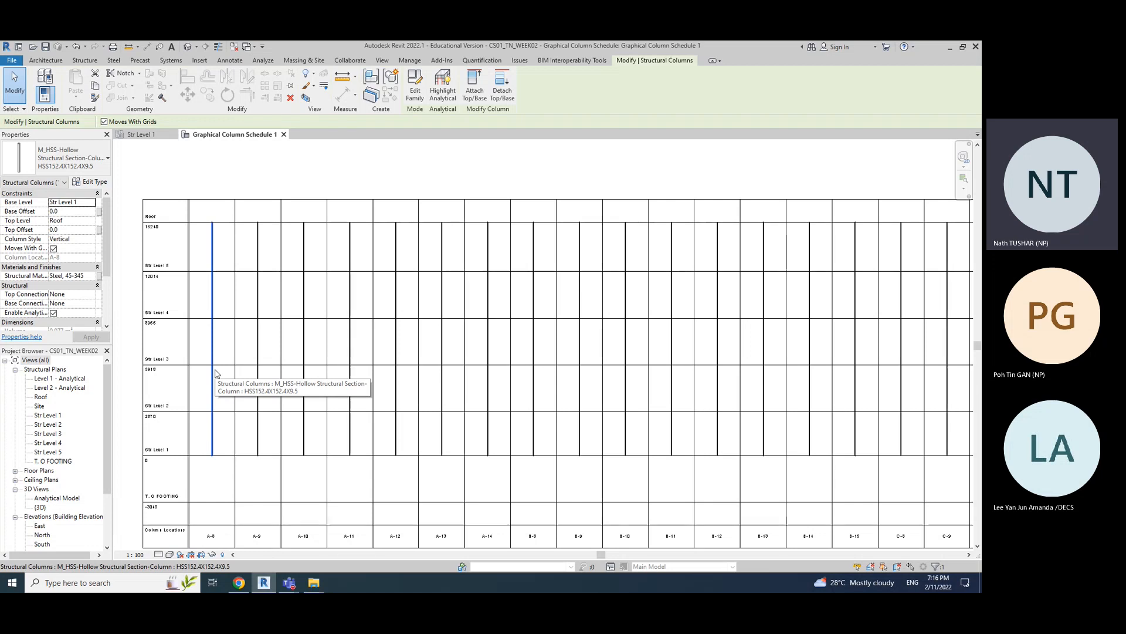
- Examine the Column Locations labels below the schedule and select the column above A-8 to match it with its grid location
{"action": "left_click", "coordinate": [230, 192]}
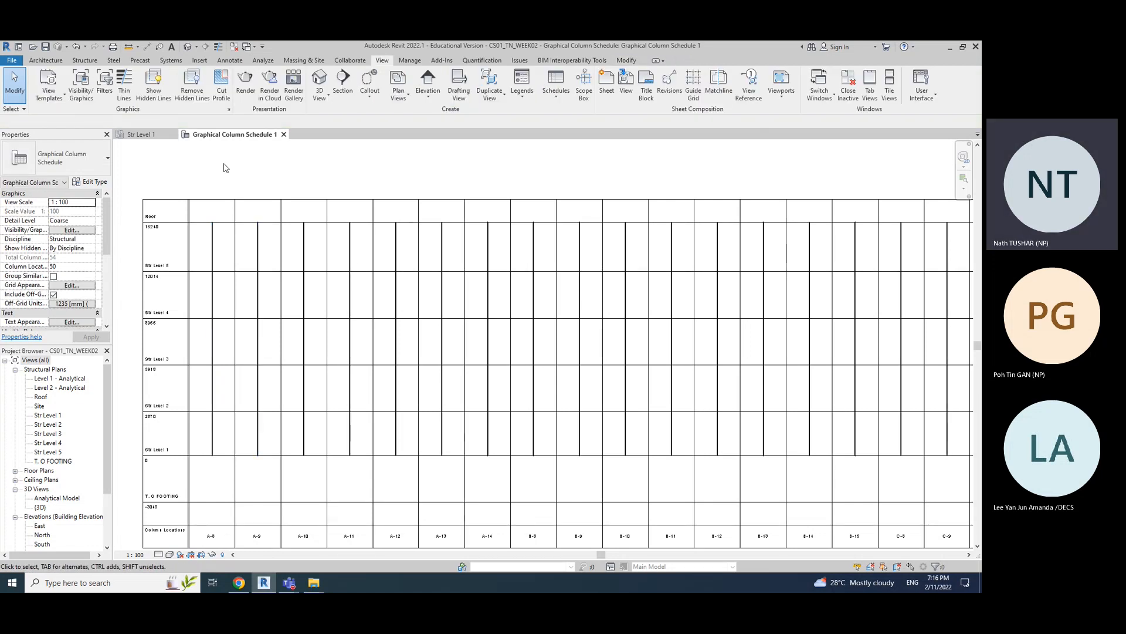
{"action": "scroll", "coordinate": [394, 418], "scroll_direction": "down", "scroll_amount": 3}
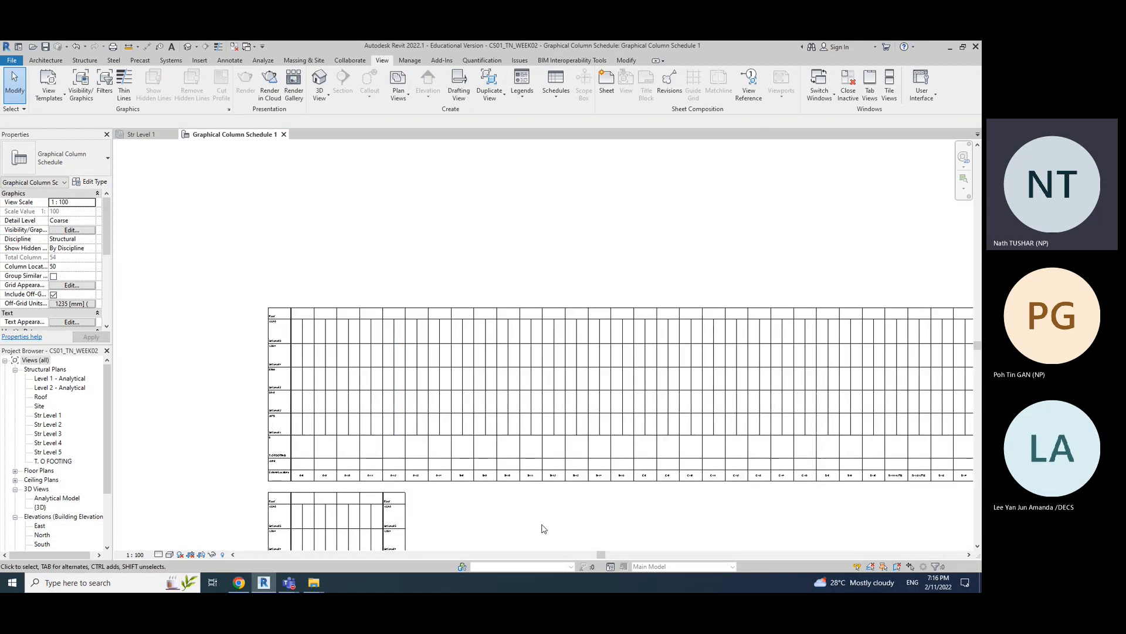
{"action": "scroll", "coordinate": [463, 427], "scroll_direction": "up", "scroll_amount": 5}
{"action": "scroll", "coordinate": [169, 397], "scroll_direction": "up", "scroll_amount": 2}
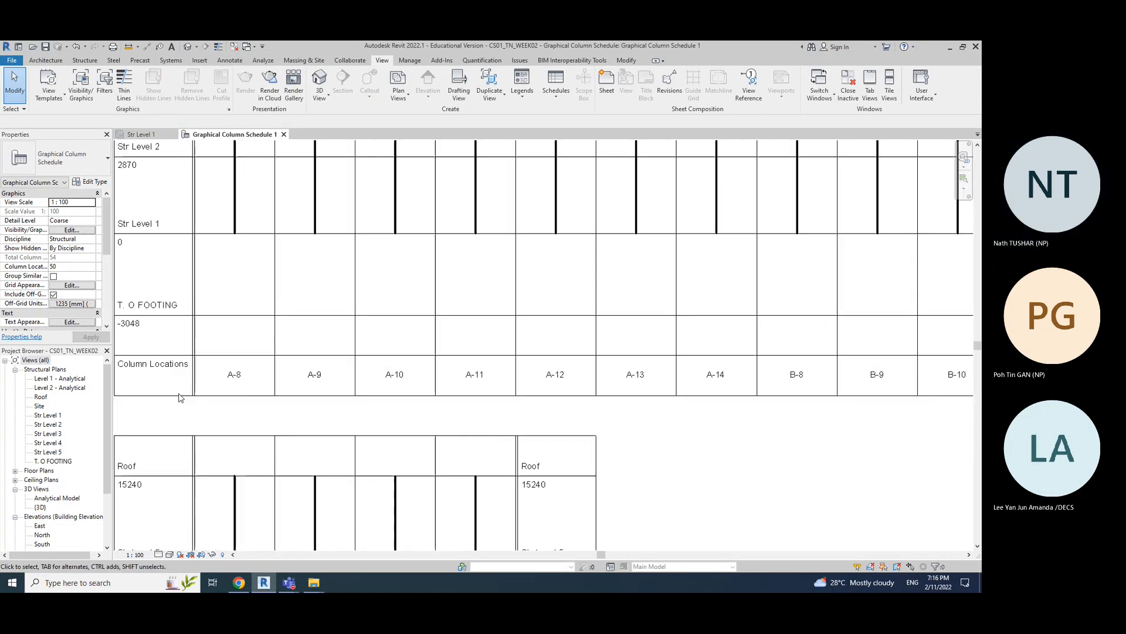
{"action": "scroll", "coordinate": [224, 389], "scroll_direction": "down", "scroll_amount": 1}
{"action": "middle_click_drag", "start_coordinate": [246, 316], "coordinate": [262, 318]}
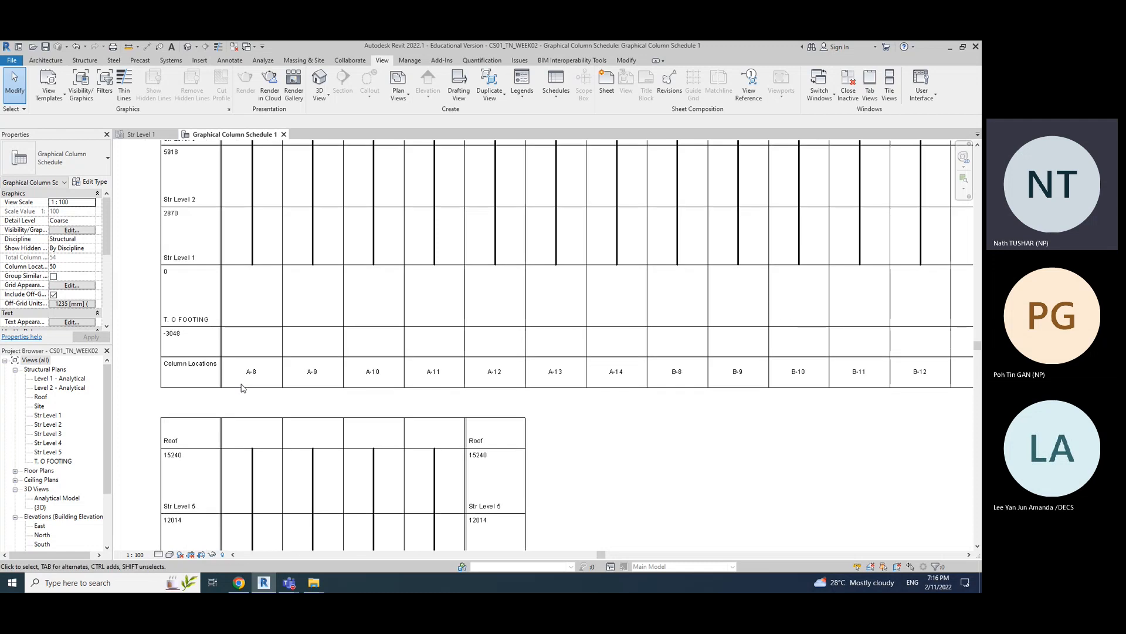
{"action": "scroll", "coordinate": [241, 385], "scroll_direction": "up", "scroll_amount": 1}
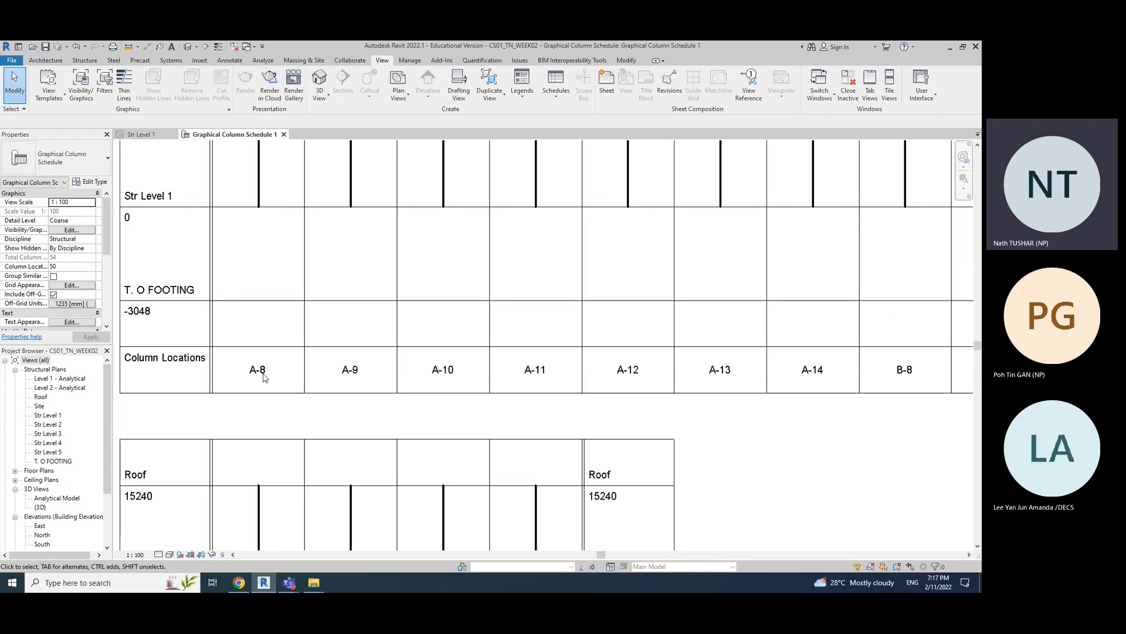
{"action": "scroll", "coordinate": [264, 377], "scroll_direction": "down", "scroll_amount": 1}
{"action": "left_click", "coordinate": [260, 194]}
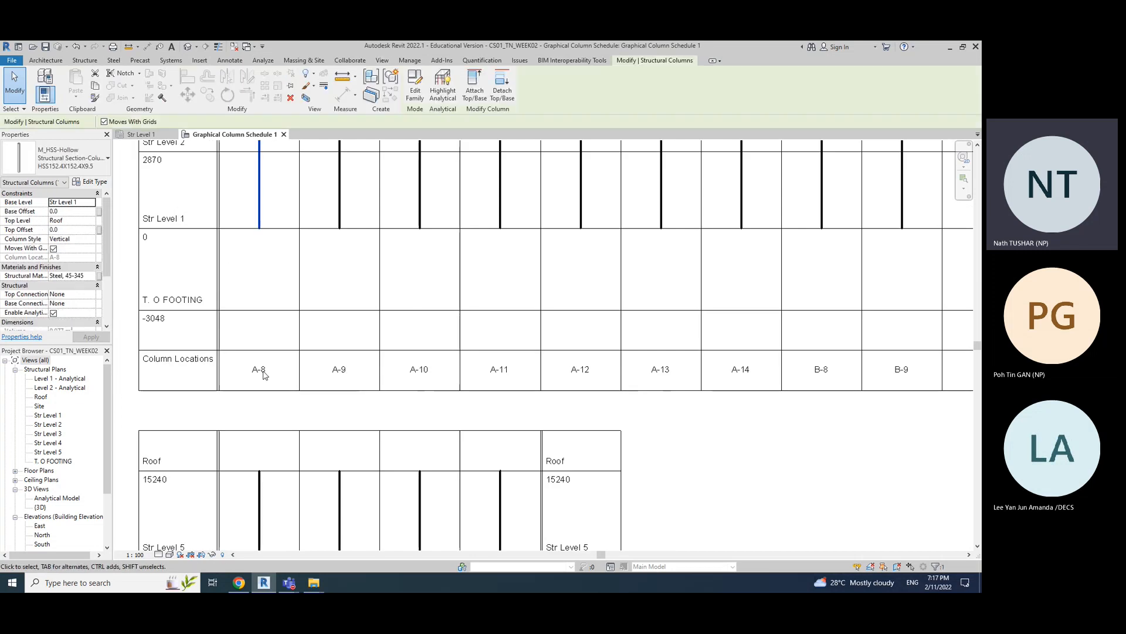
{"action": "key", "text": "Escape"}
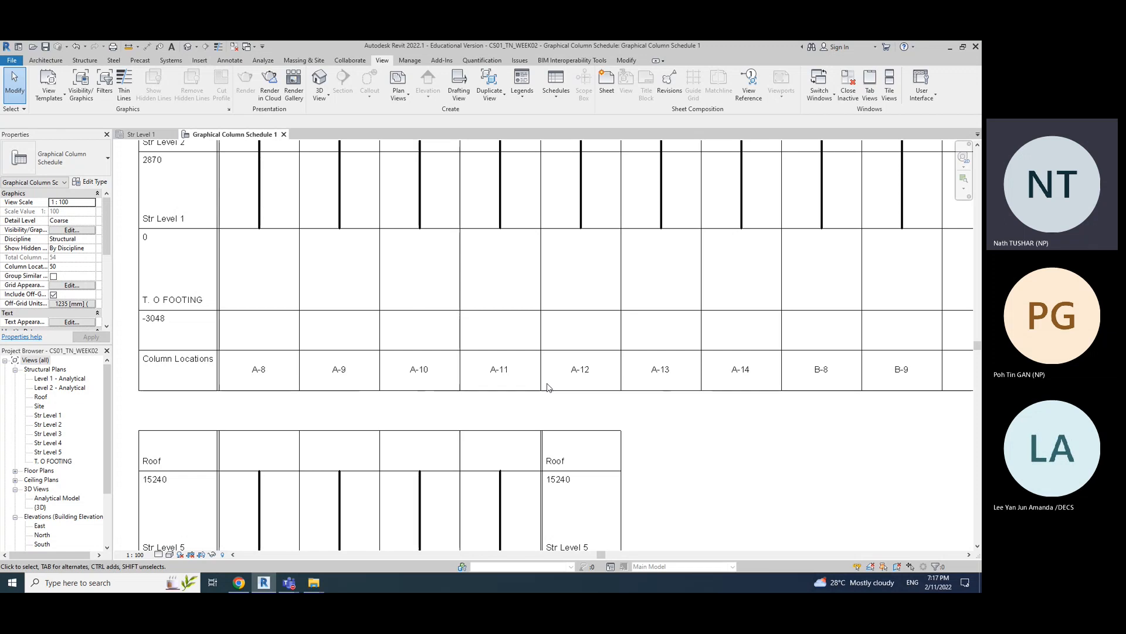
- Follow the column locations along the first schedule segment through to its last columns
{"action": "scroll", "coordinate": [547, 385], "scroll_direction": "down", "scroll_amount": 2}
{"action": "middle_click_drag", "start_coordinate": [682, 449], "coordinate": [631, 269]}
{"action": "scroll", "coordinate": [614, 350], "scroll_direction": "down", "scroll_amount": 1}
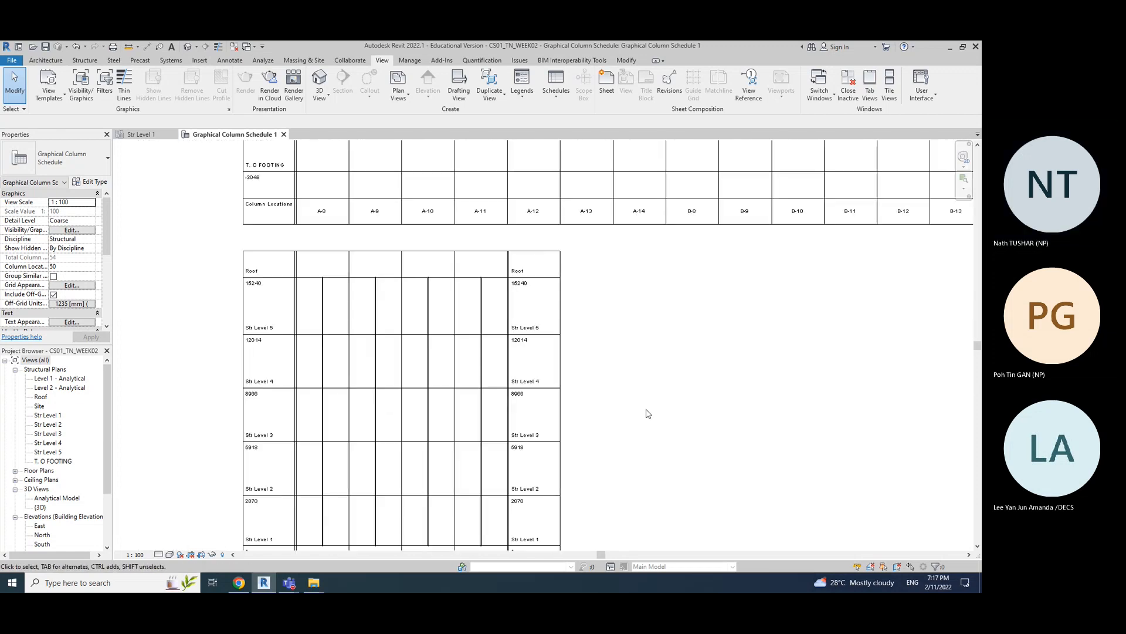
{"action": "middle_click_drag", "start_coordinate": [646, 412], "coordinate": [540, 458]}
{"action": "scroll", "coordinate": [598, 445], "scroll_direction": "down", "scroll_amount": 2}
{"action": "middle_click_drag", "start_coordinate": [725, 404], "coordinate": [421, 337]}
{"action": "middle_click_drag", "start_coordinate": [837, 251], "coordinate": [588, 319]}
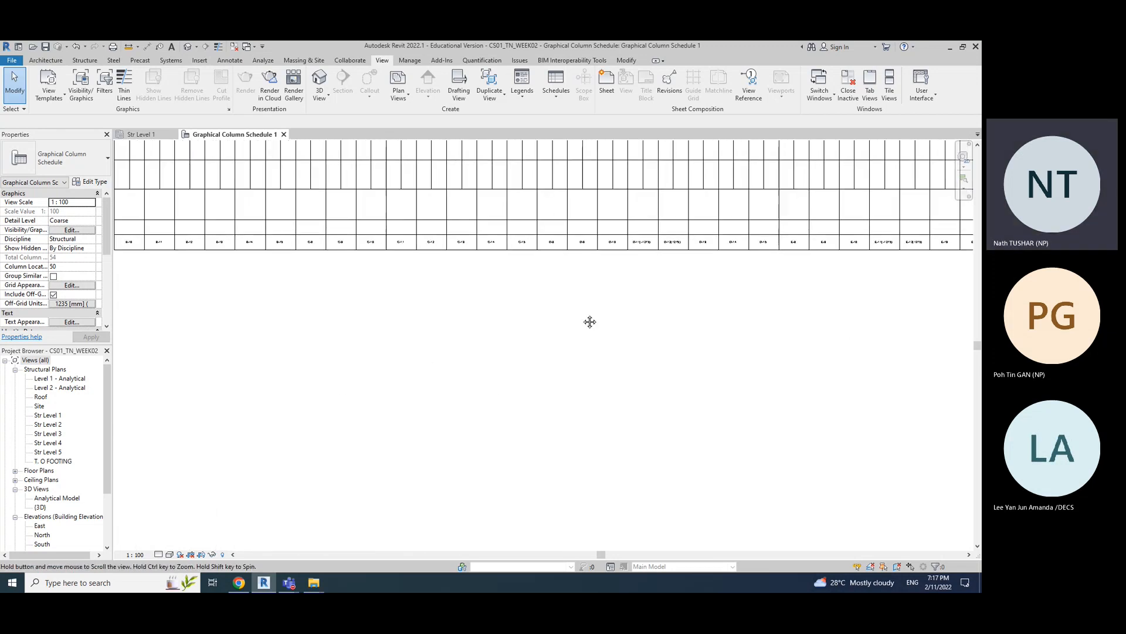
{"action": "middle_click_drag", "start_coordinate": [848, 319], "coordinate": [659, 316]}
{"action": "scroll", "coordinate": [658, 313], "scroll_direction": "up", "scroll_amount": 2}
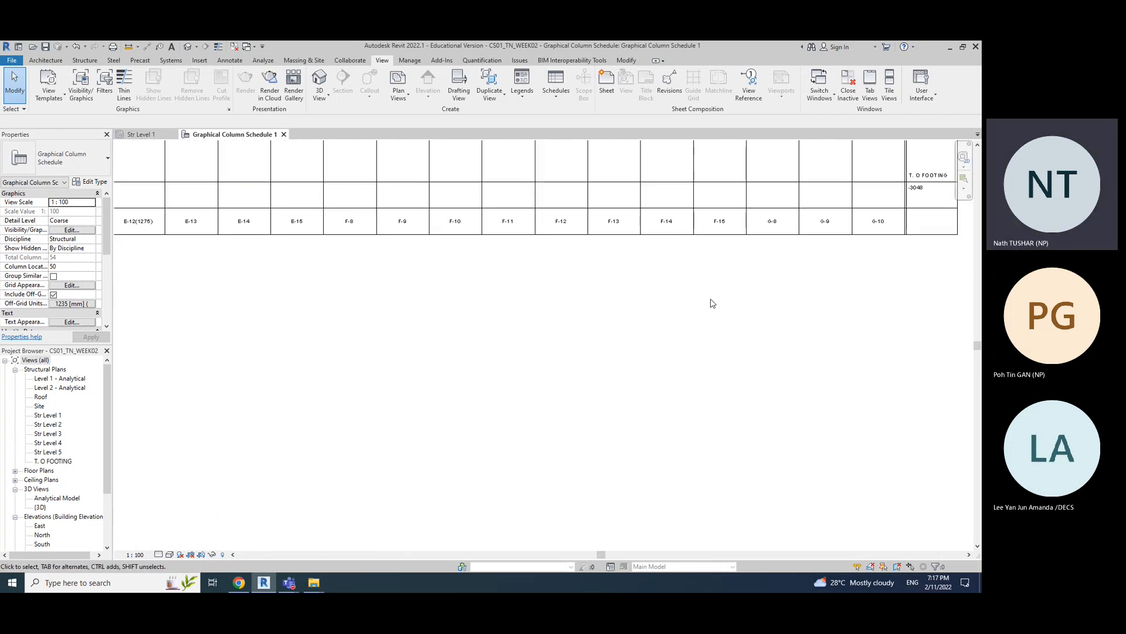
- Compare the end of the first schedule segment at G-10 with the second segment covering G-11 to G-14
{"action": "scroll", "coordinate": [469, 362], "scroll_direction": "down", "scroll_amount": 4}
{"action": "middle_click_drag", "start_coordinate": [456, 364], "coordinate": [769, 248]}
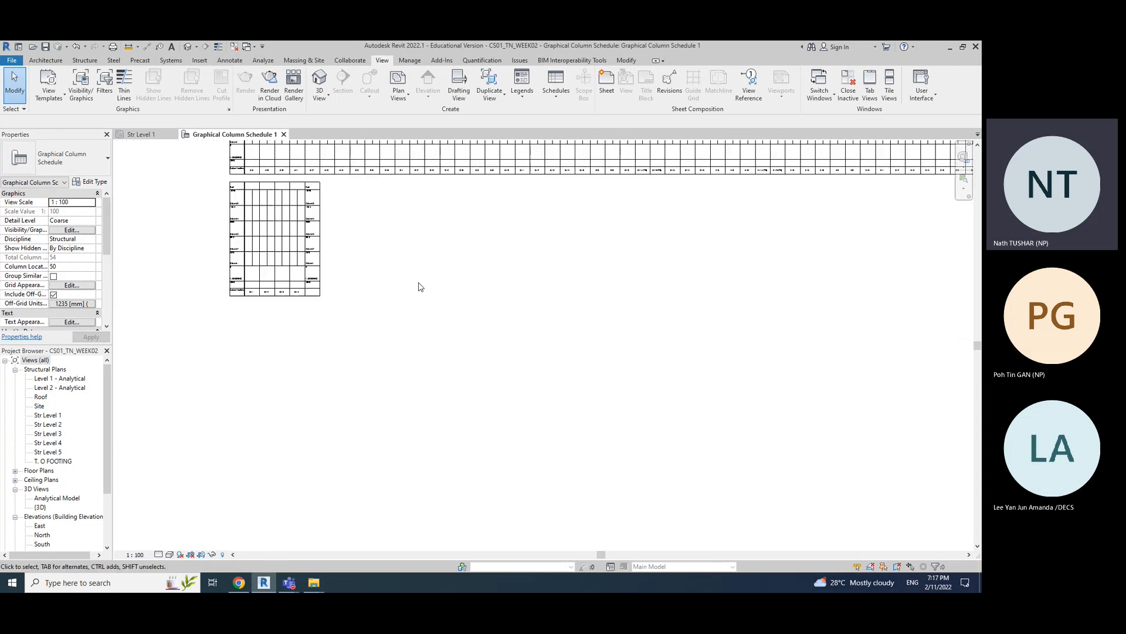
{"action": "middle_click_drag", "start_coordinate": [420, 284], "coordinate": [460, 372]}
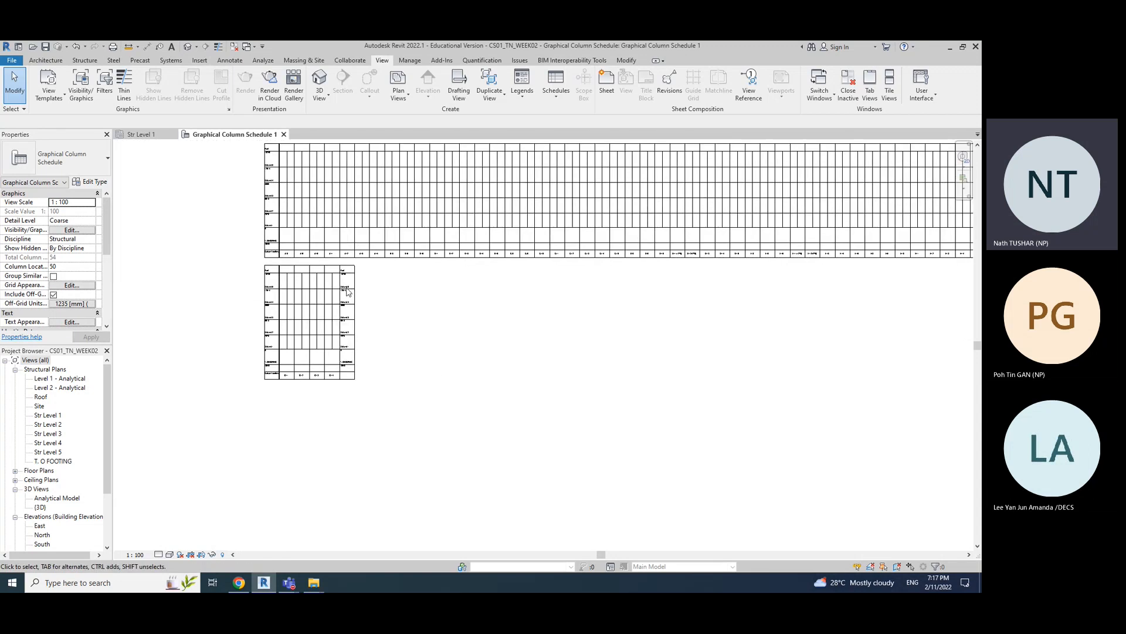
{"action": "scroll", "coordinate": [289, 314], "scroll_direction": "up", "scroll_amount": 2}
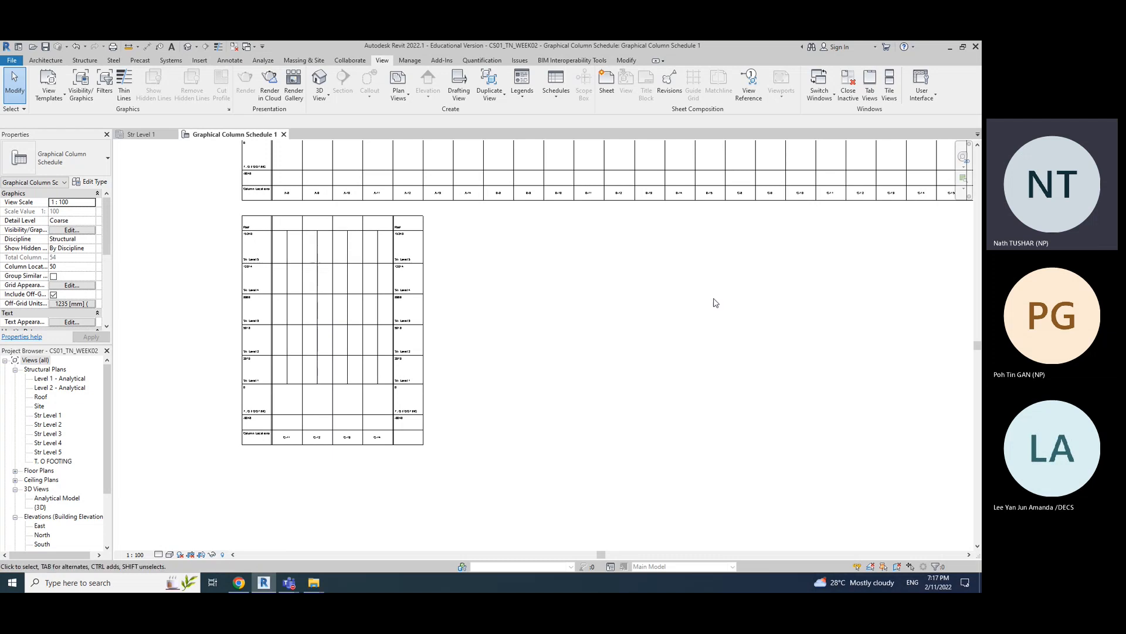
{"action": "scroll", "coordinate": [606, 252], "scroll_direction": "up", "scroll_amount": 2}
{"action": "middle_click_drag", "start_coordinate": [608, 250], "coordinate": [263, 392]}
{"action": "middle_click_drag", "start_coordinate": [857, 351], "coordinate": [455, 355]}
{"action": "middle_click_drag", "start_coordinate": [886, 362], "coordinate": [344, 374]}
{"action": "scroll", "coordinate": [744, 301], "scroll_direction": "up", "scroll_amount": 2}
{"action": "scroll", "coordinate": [817, 377], "scroll_direction": "down", "scroll_amount": 5}
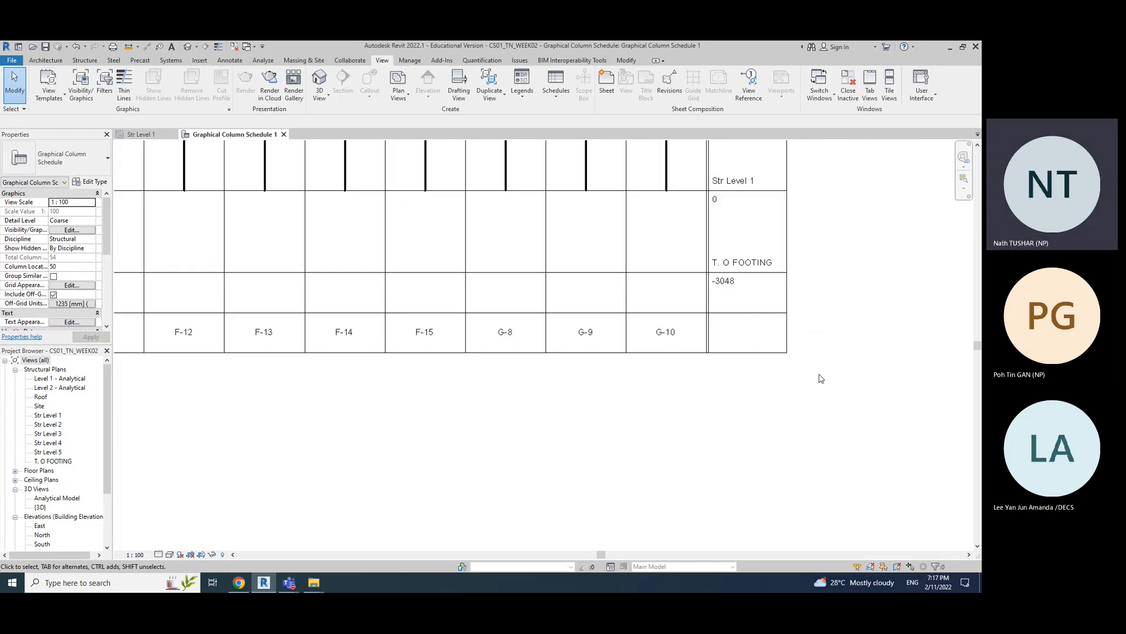
{"action": "middle_click_drag", "start_coordinate": [413, 467], "coordinate": [929, 322]}
{"action": "scroll", "coordinate": [433, 357], "scroll_direction": "up", "scroll_amount": 5}
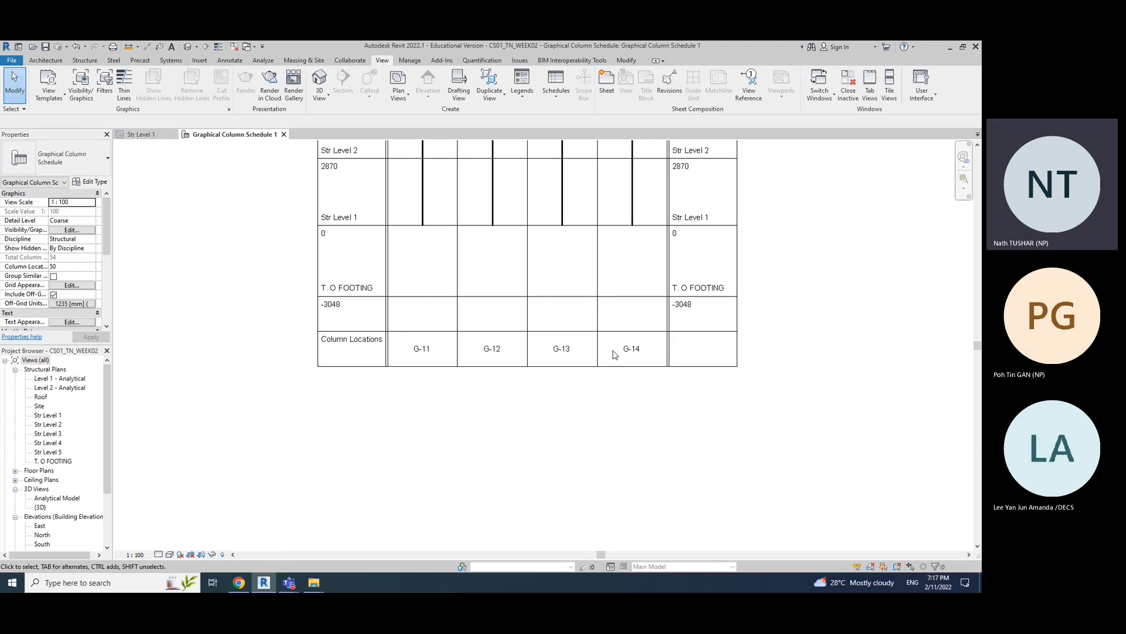
{"action": "scroll", "coordinate": [613, 352], "scroll_direction": "down", "scroll_amount": 2}
{"action": "middle_click_drag", "start_coordinate": [739, 157], "coordinate": [609, 455]}
{"action": "scroll", "coordinate": [608, 451], "scroll_direction": "down", "scroll_amount": 2}
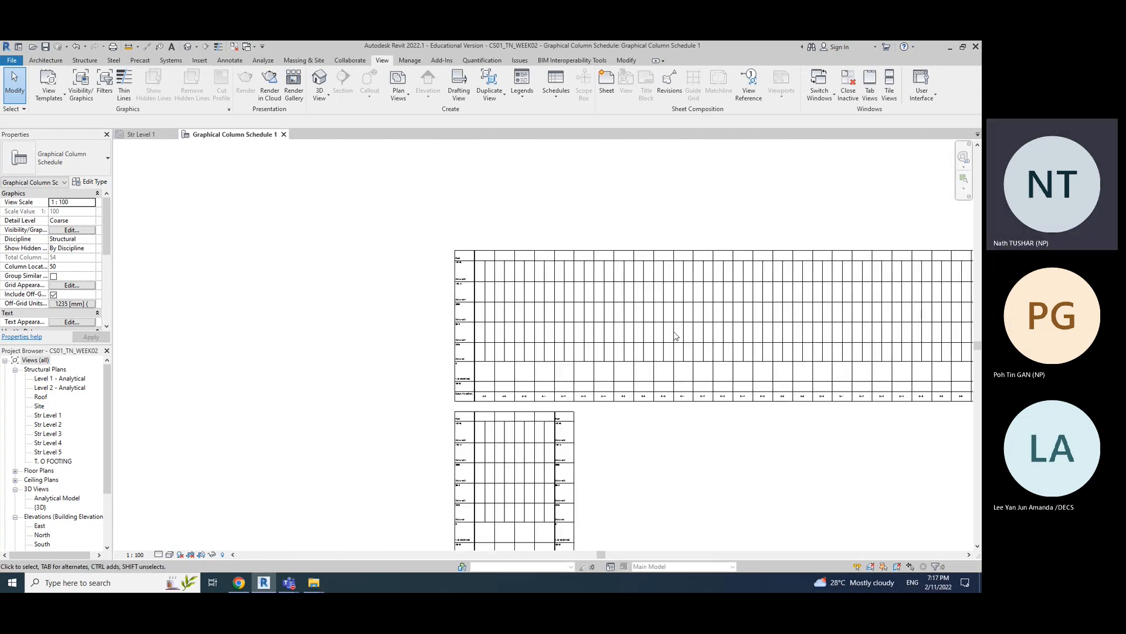
{"action": "scroll", "coordinate": [647, 318], "scroll_direction": "up", "scroll_amount": 3}
{"action": "middle_click_drag", "start_coordinate": [479, 154], "coordinate": [422, 144]}
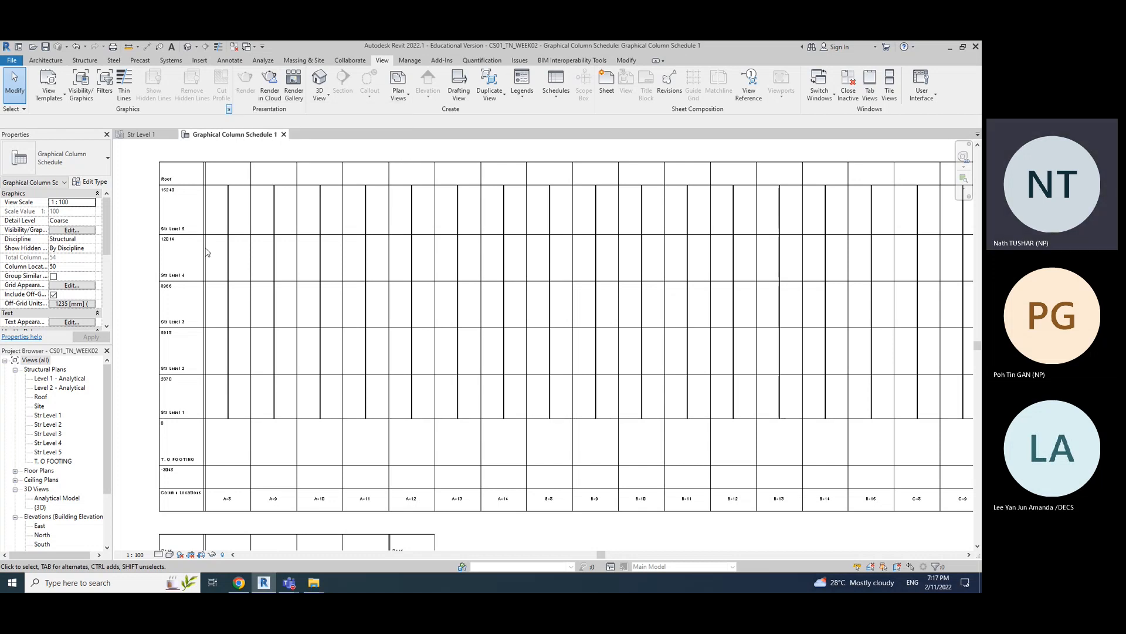
- Select the A-8 column and check its extent from Str Level 1 to Roof against the schedule's level lines
{"action": "left_click", "coordinate": [228, 216]}
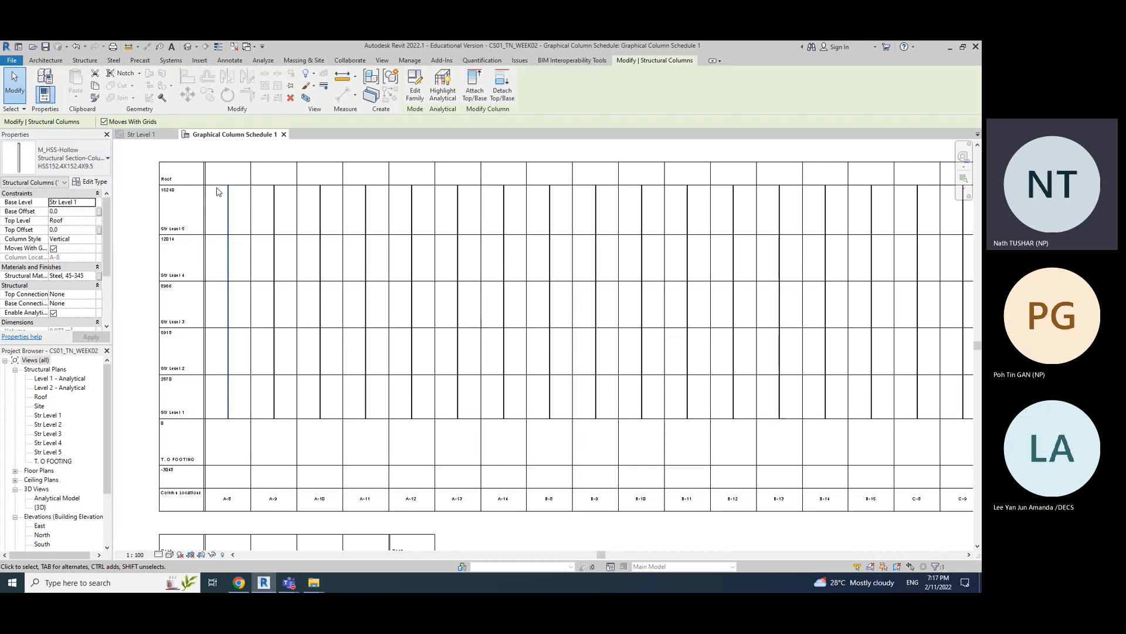
{"action": "scroll", "coordinate": [265, 198], "scroll_direction": "up", "scroll_amount": 1}
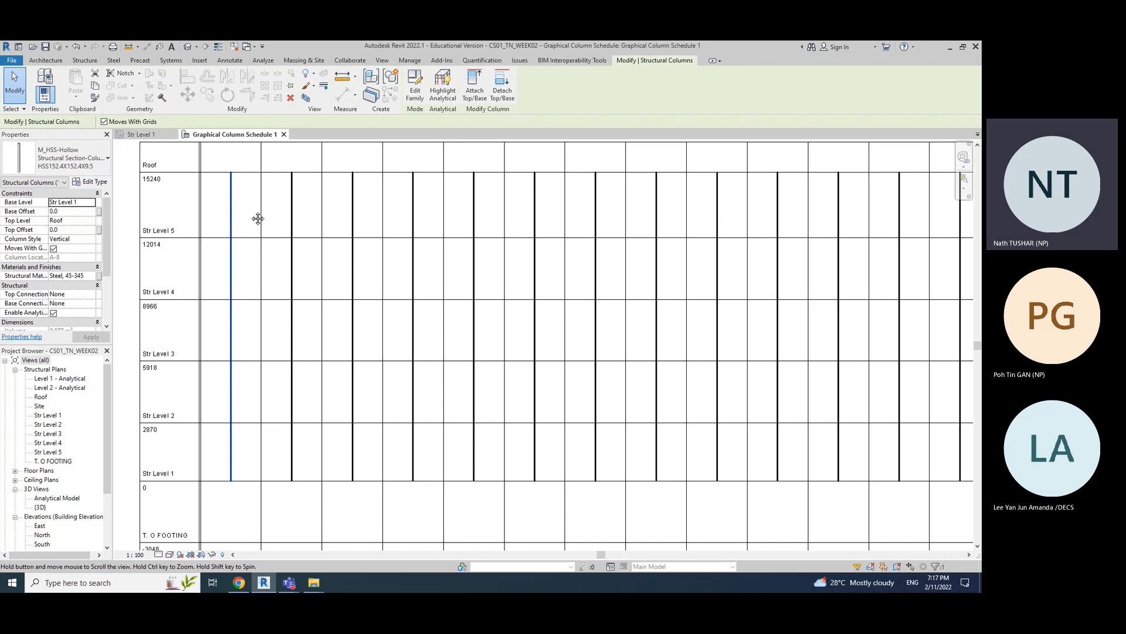
{"action": "middle_click_drag", "start_coordinate": [247, 212], "coordinate": [262, 230]}
{"action": "scroll", "coordinate": [261, 227], "scroll_direction": "up", "scroll_amount": 1}
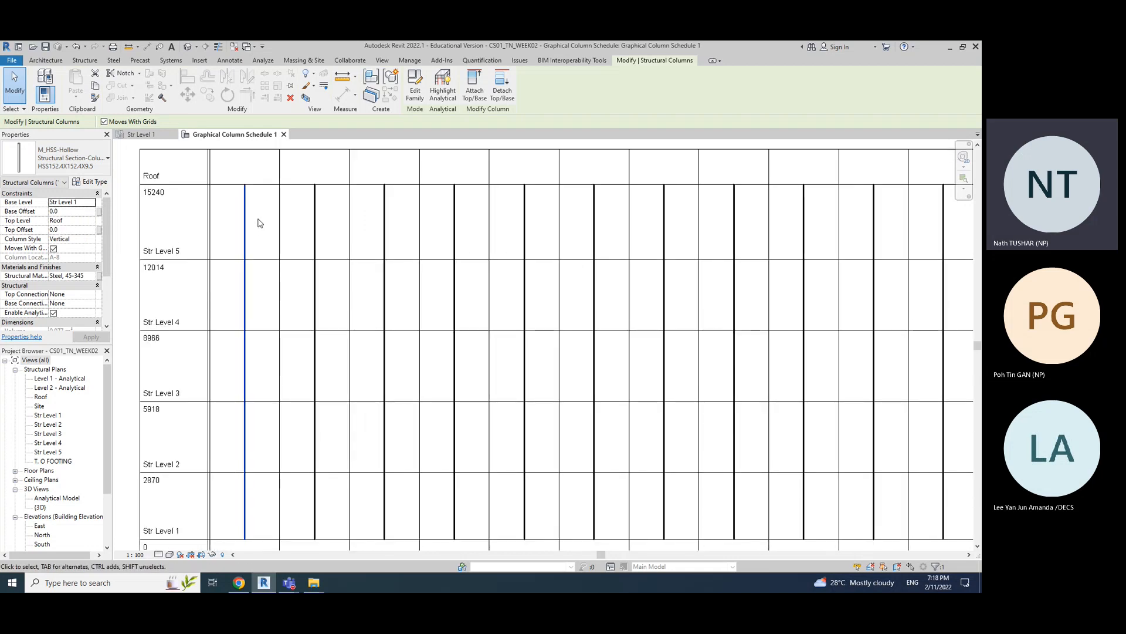
{"action": "scroll", "coordinate": [259, 223], "scroll_direction": "down", "scroll_amount": 1}
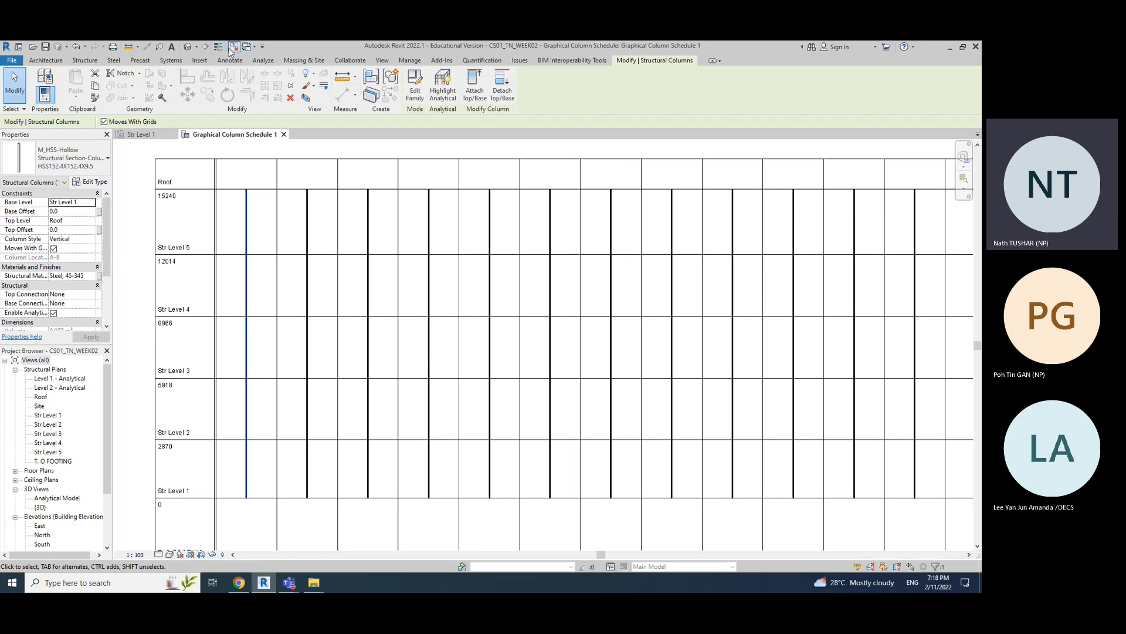
- Start tagging by category with a leader and set the tag orientation to Vertical
{"action": "left_click", "coordinate": [159, 50]}
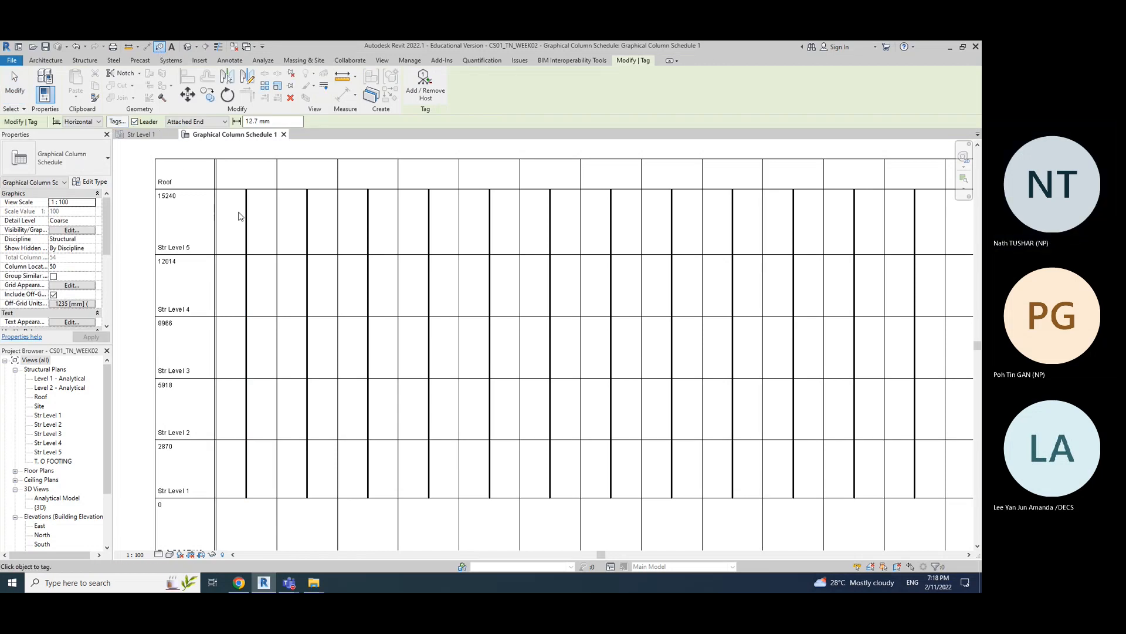
{"action": "scroll", "coordinate": [249, 219], "scroll_direction": "down", "scroll_amount": 2}
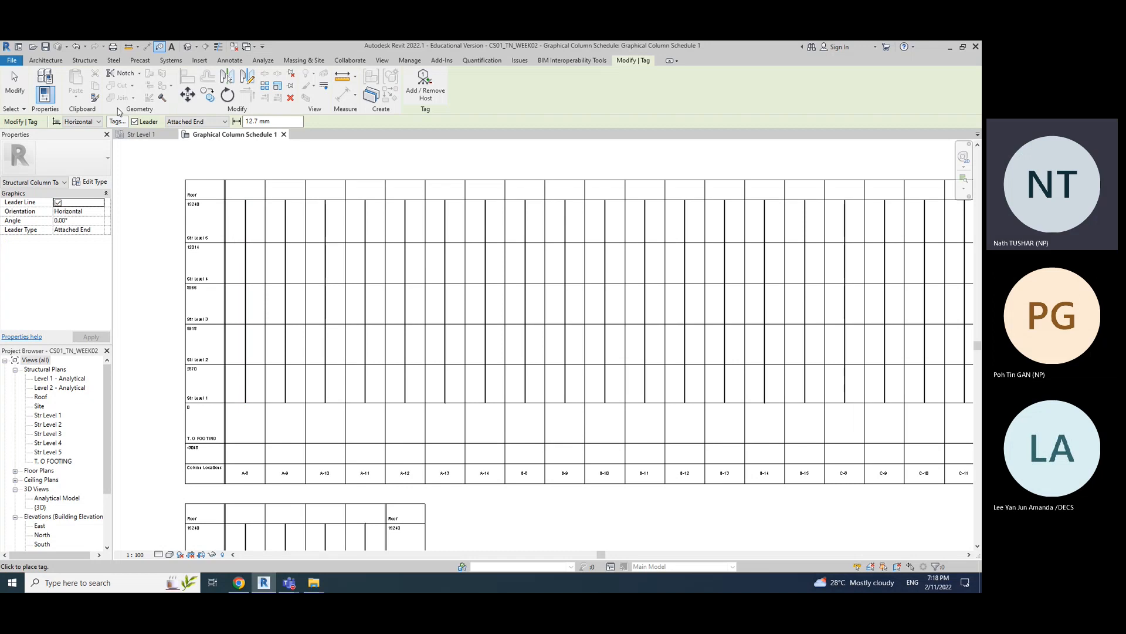
{"action": "left_click", "coordinate": [86, 121]}
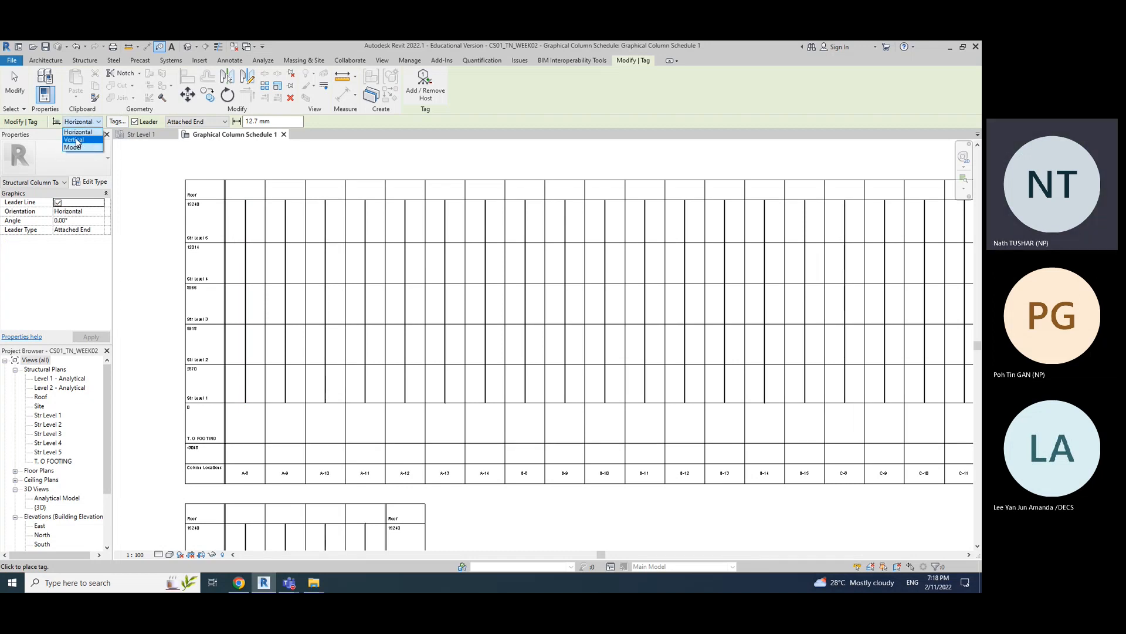
{"action": "left_click", "coordinate": [75, 139]}
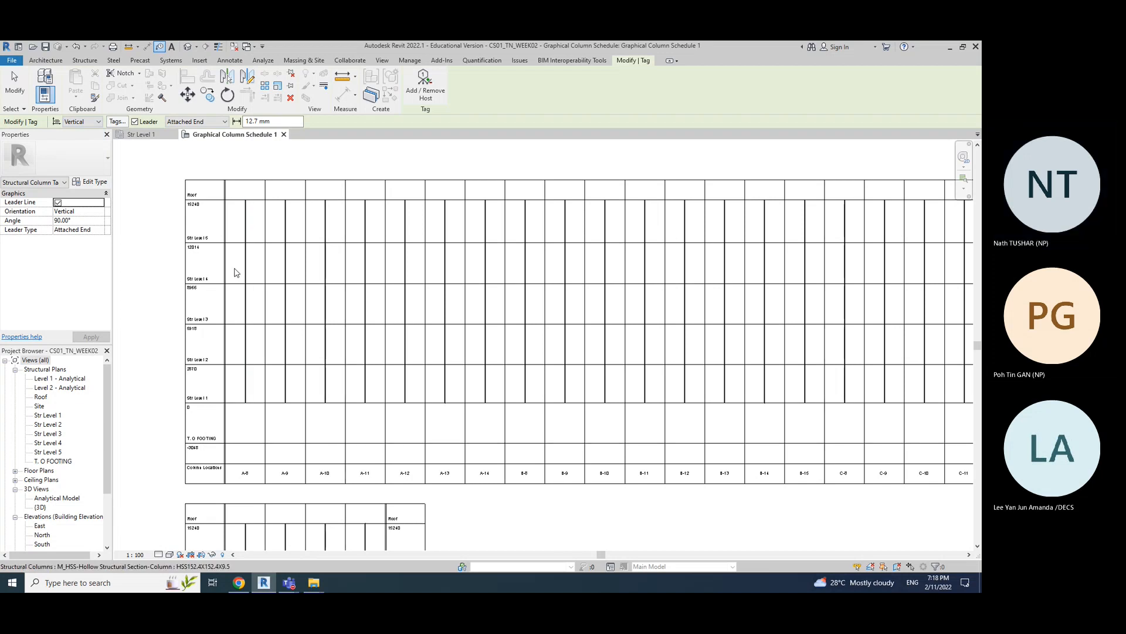
{"action": "left_click", "coordinate": [81, 123]}
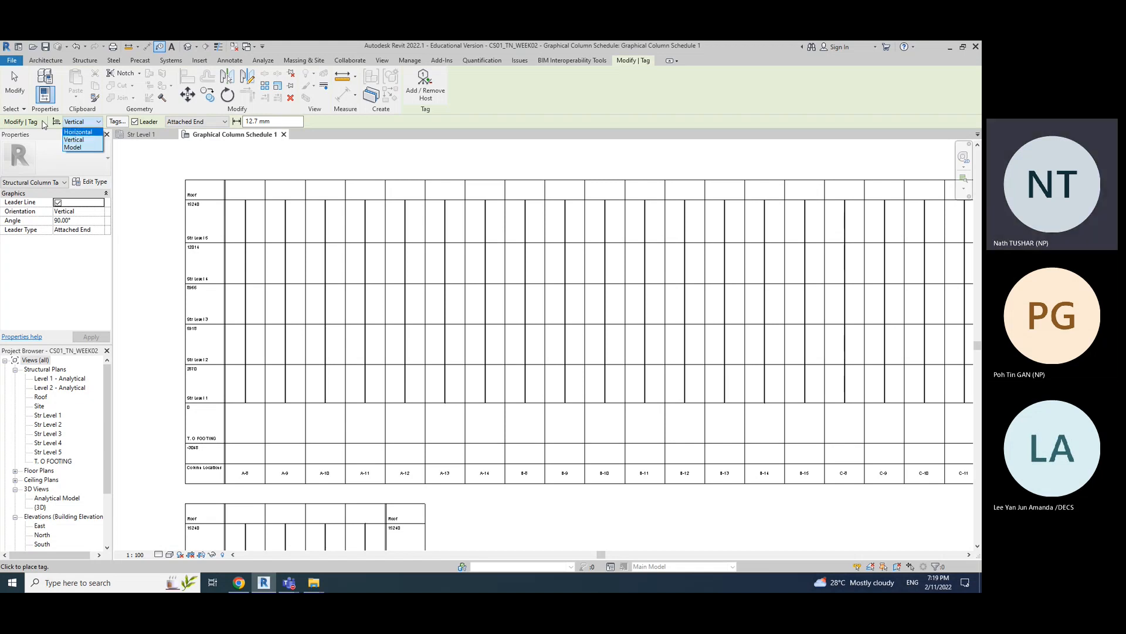
{"action": "left_click", "coordinate": [85, 125]}
{"action": "left_click", "coordinate": [85, 124]}
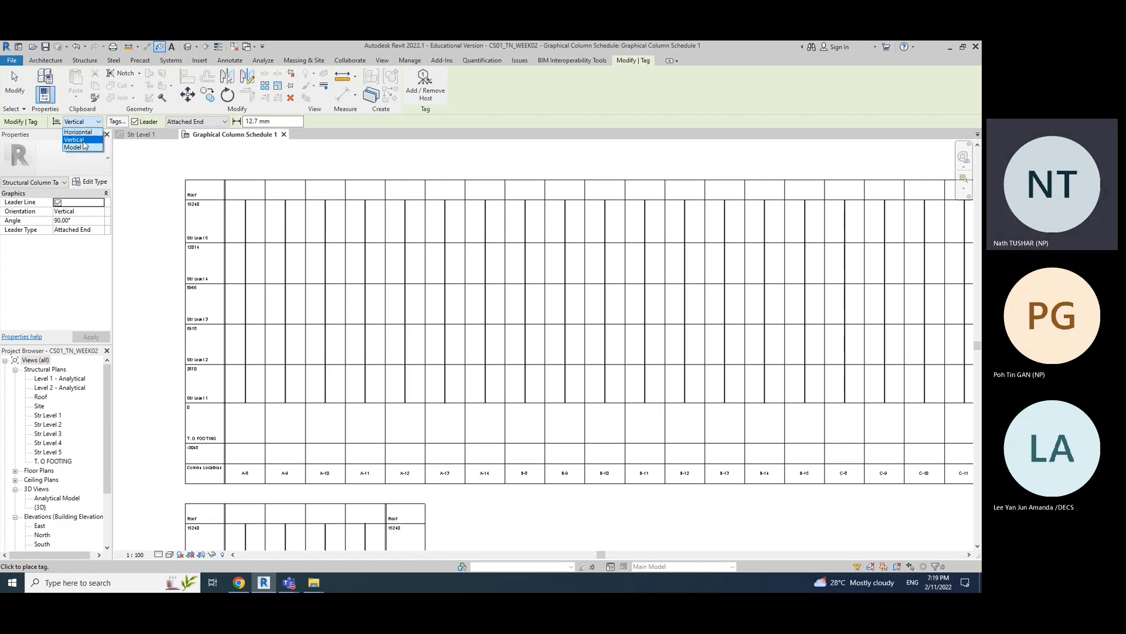
{"action": "left_click", "coordinate": [87, 123]}
{"action": "left_click", "coordinate": [88, 124]}
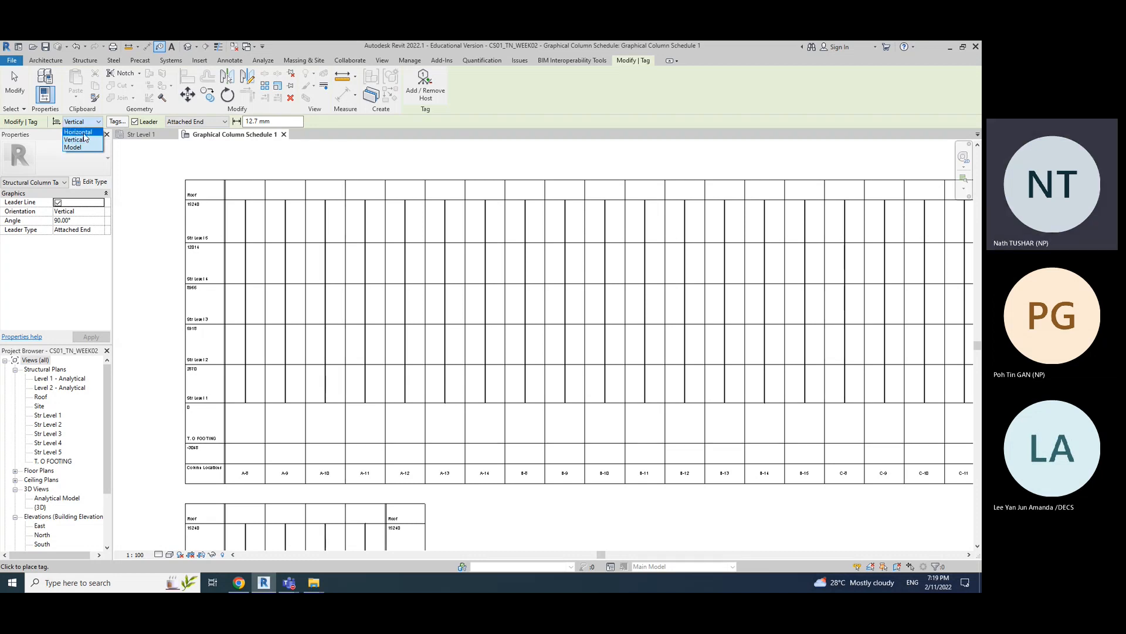
{"action": "left_click", "coordinate": [81, 140]}
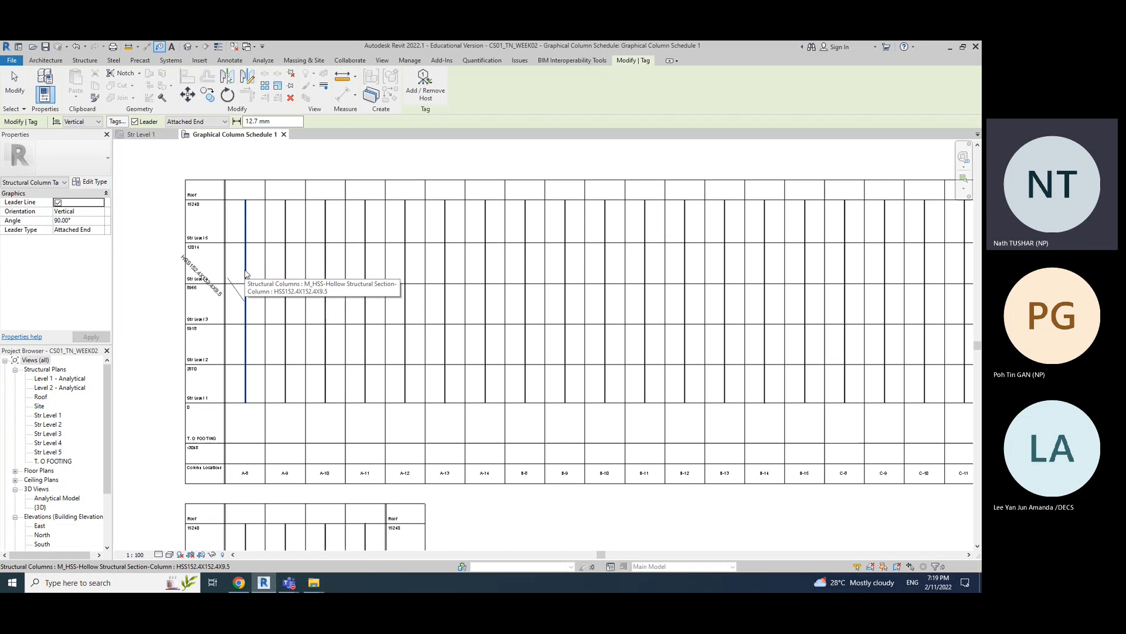
- Tag the A-8 column with its section size near Str Level 4 and finish tagging
{"action": "scroll", "coordinate": [247, 274], "scroll_direction": "up", "scroll_amount": 2}
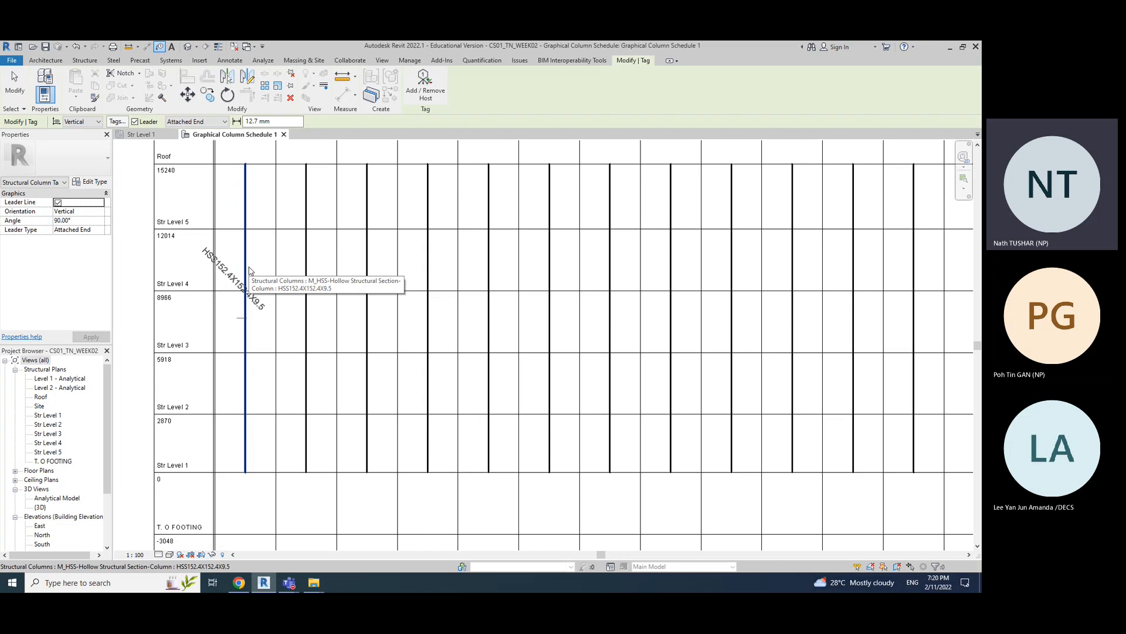
{"action": "scroll", "coordinate": [248, 271], "scroll_direction": "up", "scroll_amount": 2}
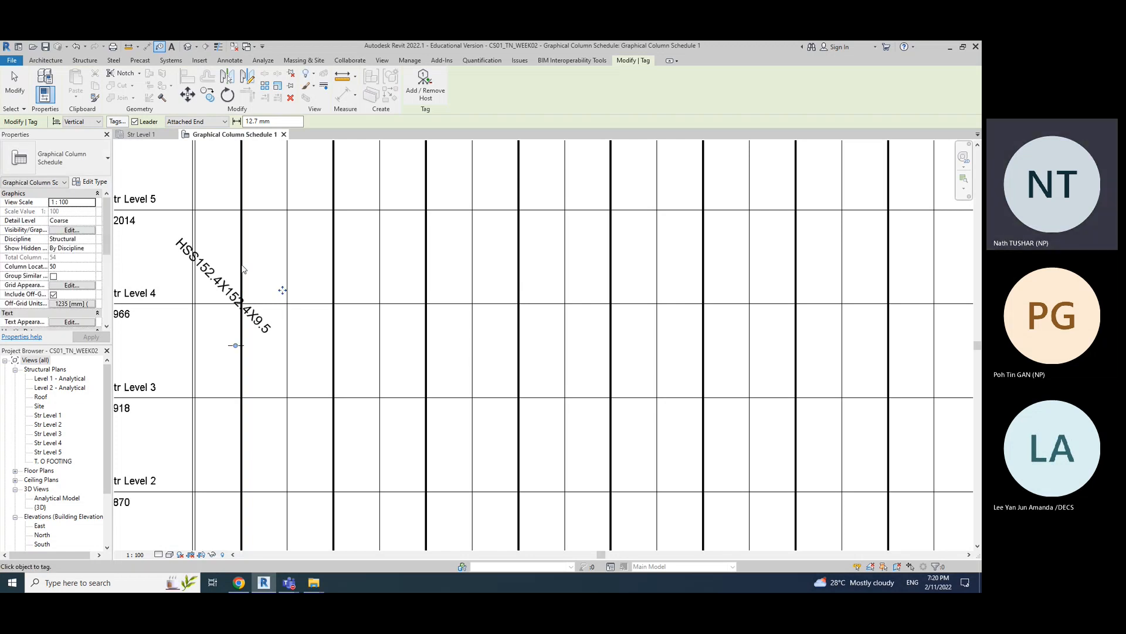
{"action": "scroll", "coordinate": [254, 366], "scroll_direction": "down", "scroll_amount": 1}
{"action": "scroll", "coordinate": [254, 366], "scroll_direction": "down", "scroll_amount": 1}
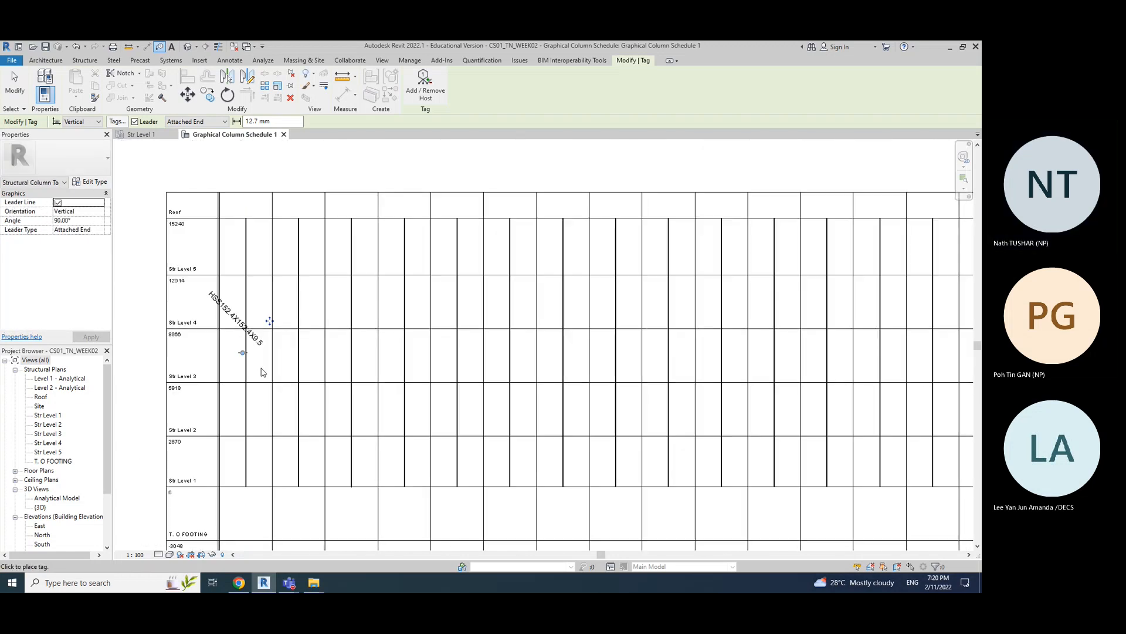
{"action": "scroll", "coordinate": [252, 352], "scroll_direction": "down", "scroll_amount": 1}
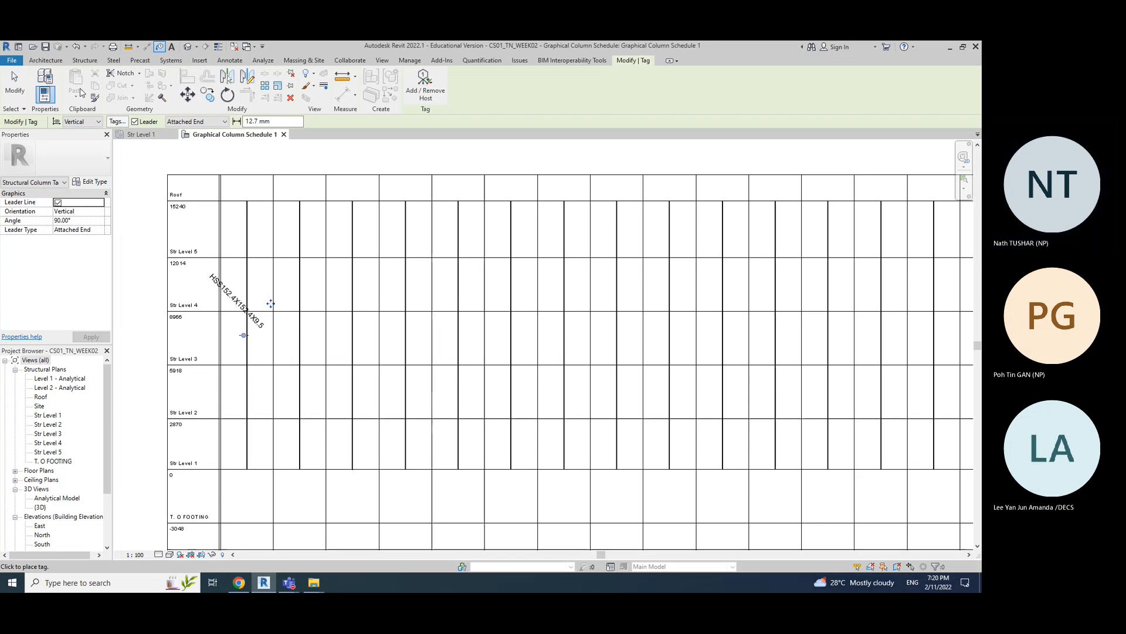
{"action": "left_click", "coordinate": [17, 88]}
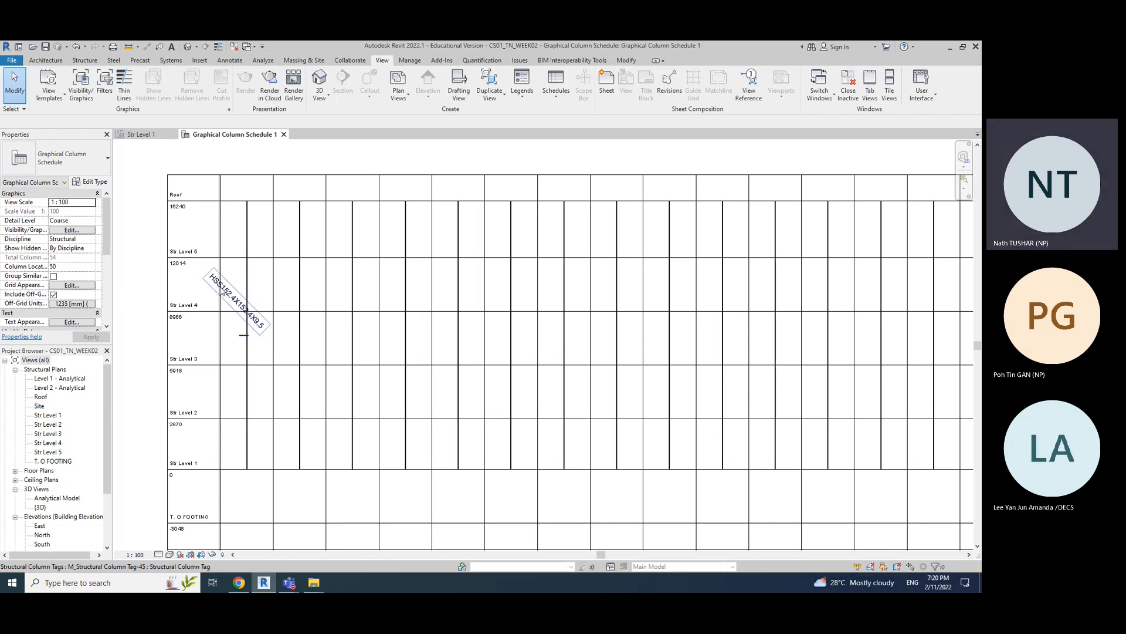
{"action": "scroll", "coordinate": [234, 301], "scroll_direction": "up", "scroll_amount": 2}
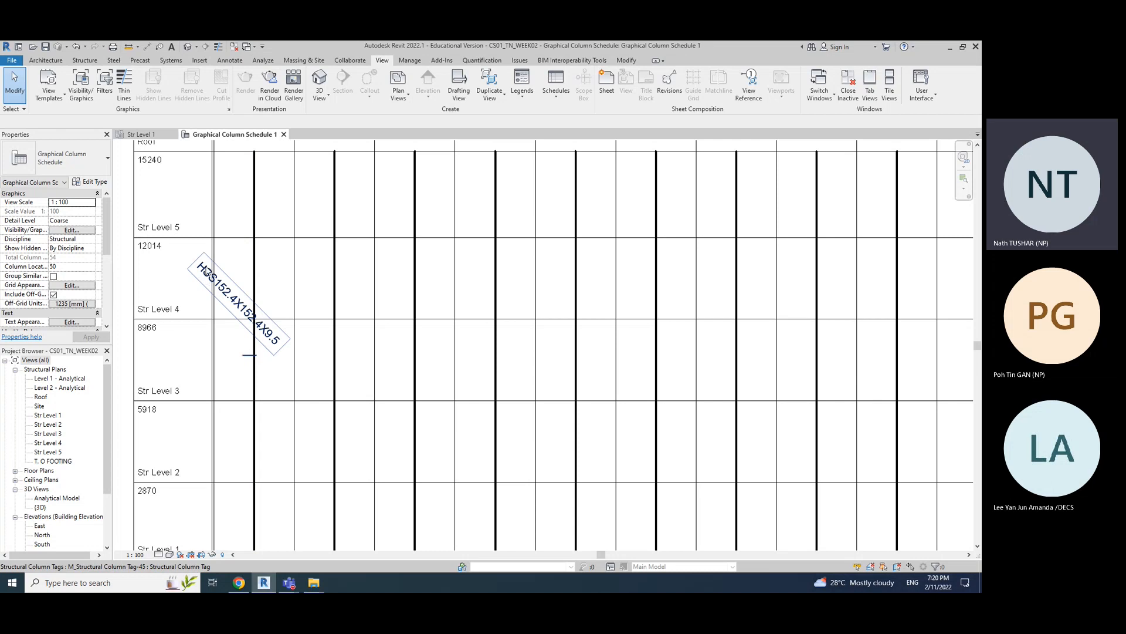
{"action": "double_click", "coordinate": [228, 297]}
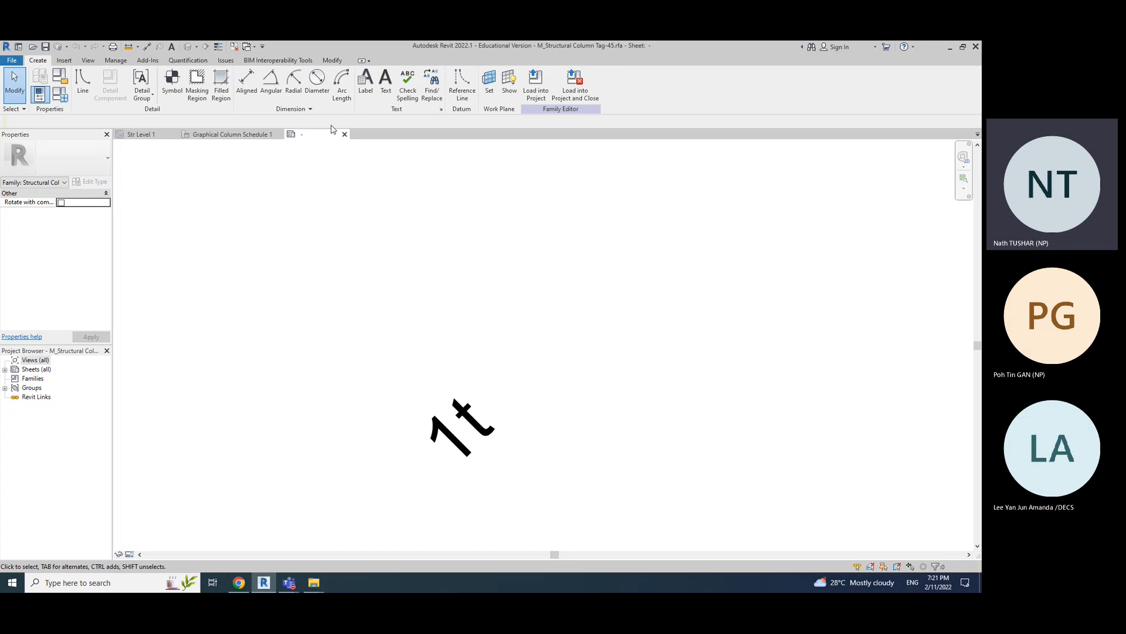
{"action": "left_click", "coordinate": [344, 134]}
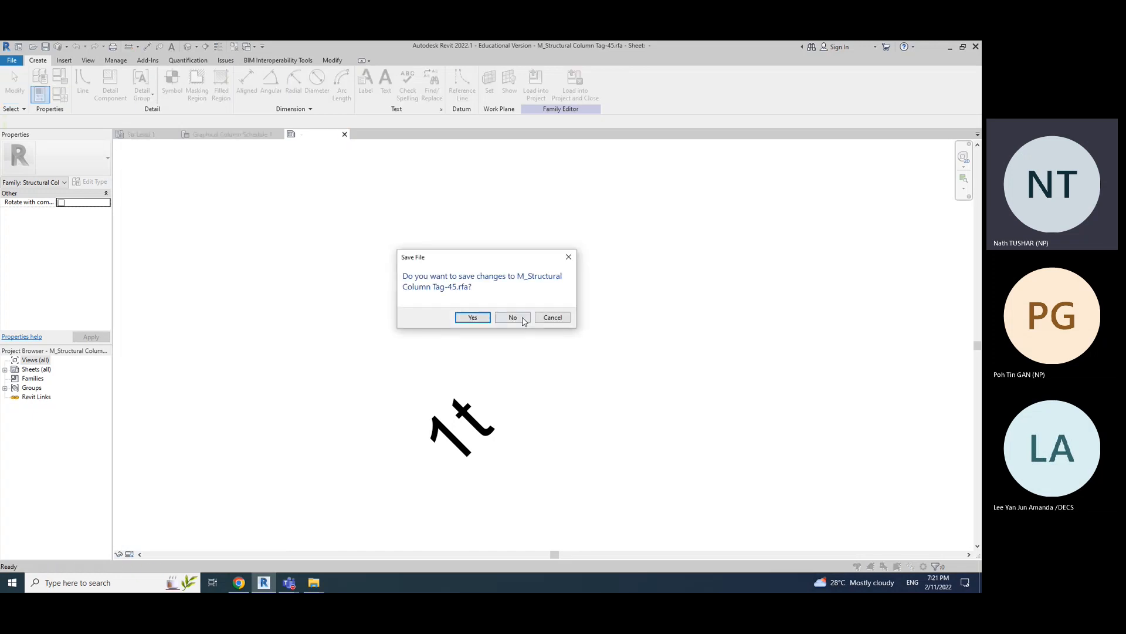
{"action": "left_click", "coordinate": [512, 317]}
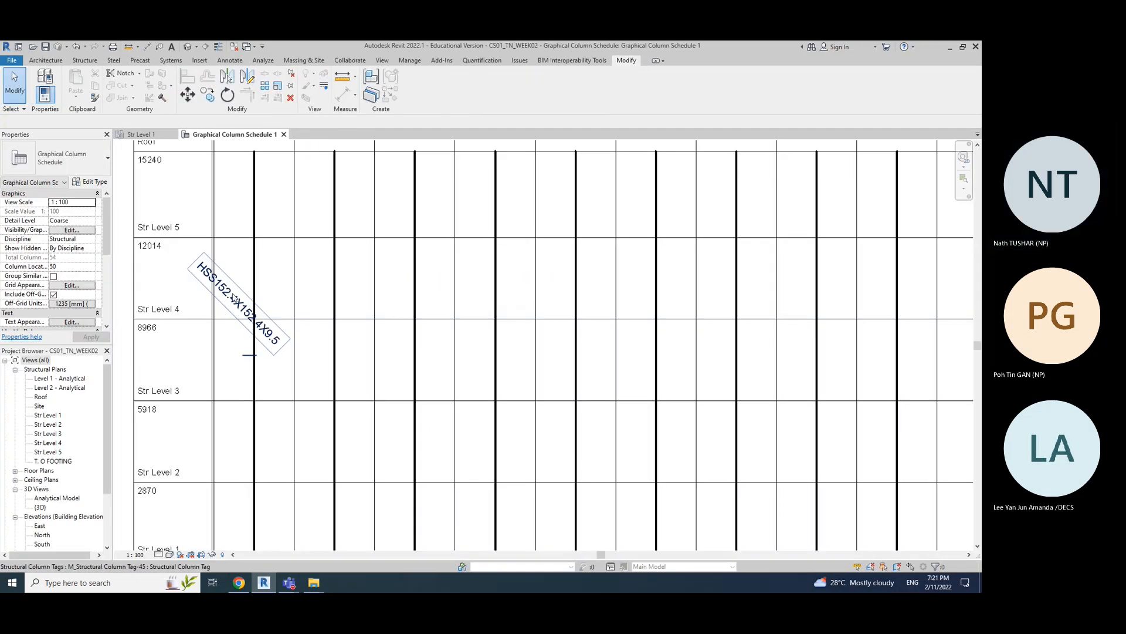
- Open the A-8 column tag's family for editing and inspect its angled label
{"action": "left_click", "coordinate": [217, 367]}
{"action": "left_click", "coordinate": [233, 297]}
{"action": "double_click", "coordinate": [232, 297]}
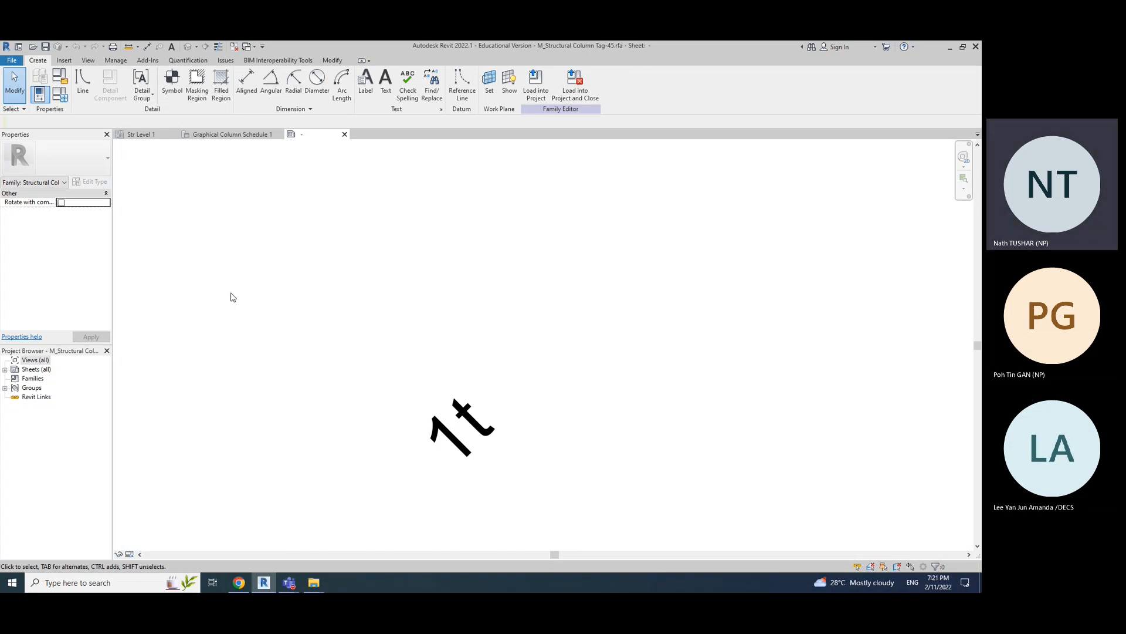
{"action": "middle_click_drag", "start_coordinate": [622, 483], "coordinate": [609, 413]}
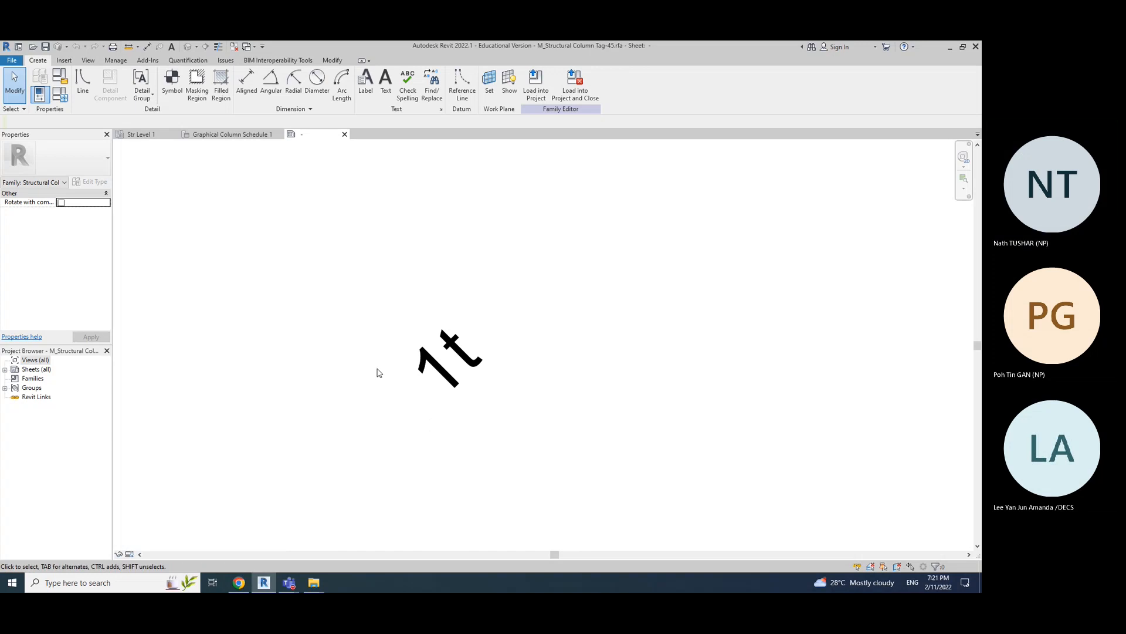
{"action": "mouse_move", "coordinate": [726, 316]}
{"action": "middle_mouse_down"}
{"action": "mouse_move", "coordinate": [707, 333]}
{"action": "mouse_move", "coordinate": [706, 314]}
{"action": "middle_mouse_up"}
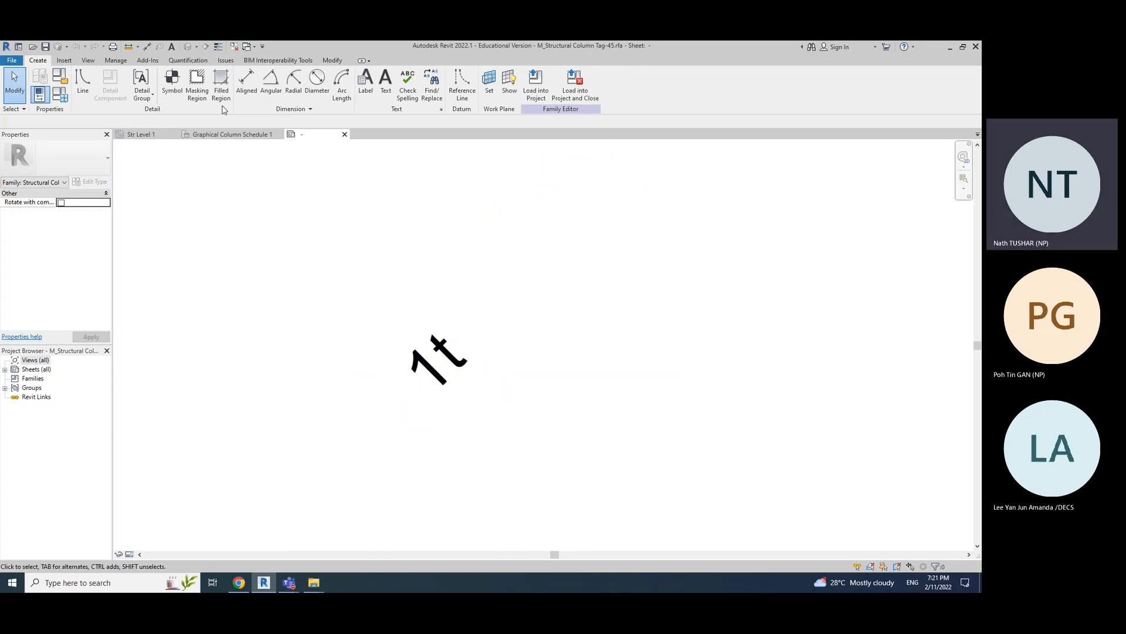
- Return to Graphical Column Schedule 1 and view the angled section-size tag on the A-8 column near Str Level 4
{"action": "left_click", "coordinate": [212, 134]}
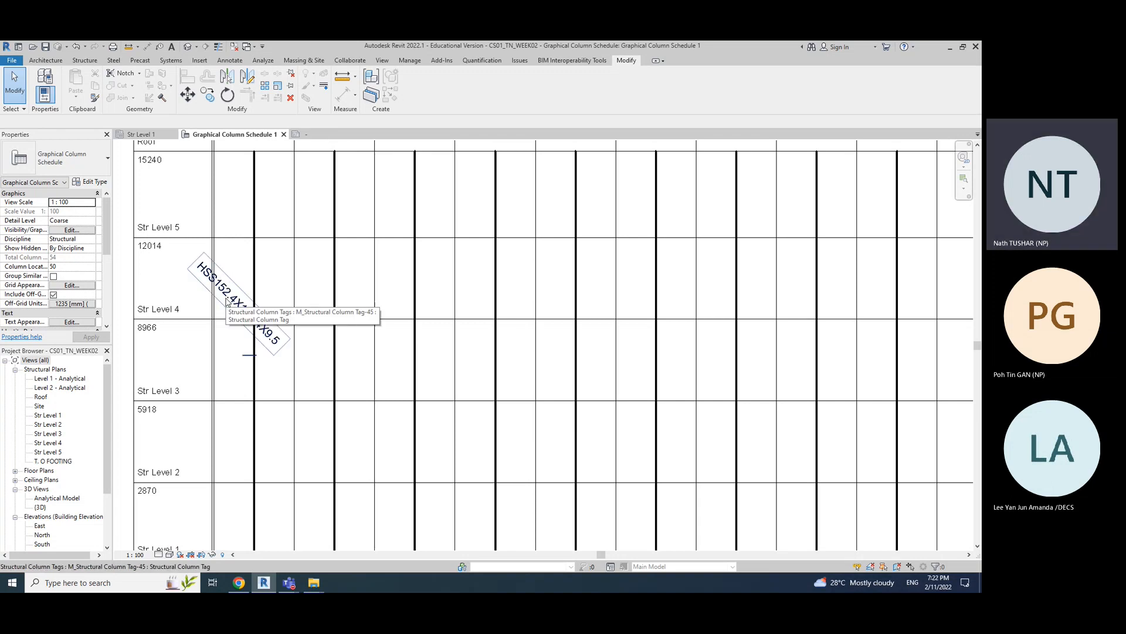
{"action": "scroll", "coordinate": [227, 302], "scroll_direction": "down", "scroll_amount": 1}
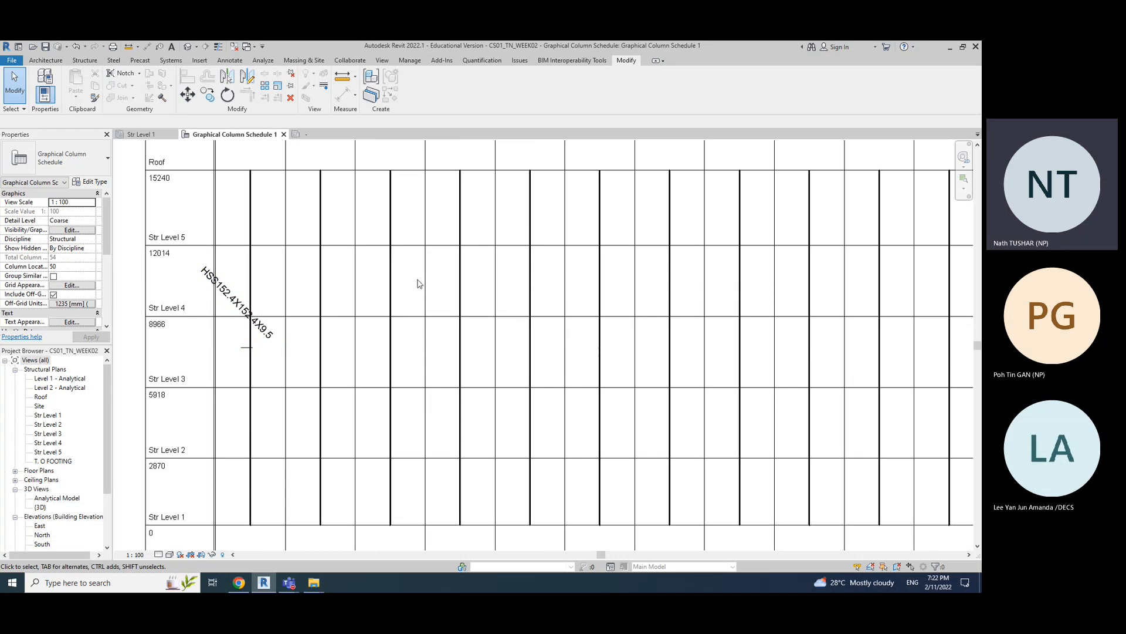
{"action": "scroll", "coordinate": [418, 284], "scroll_direction": "down", "scroll_amount": 1}
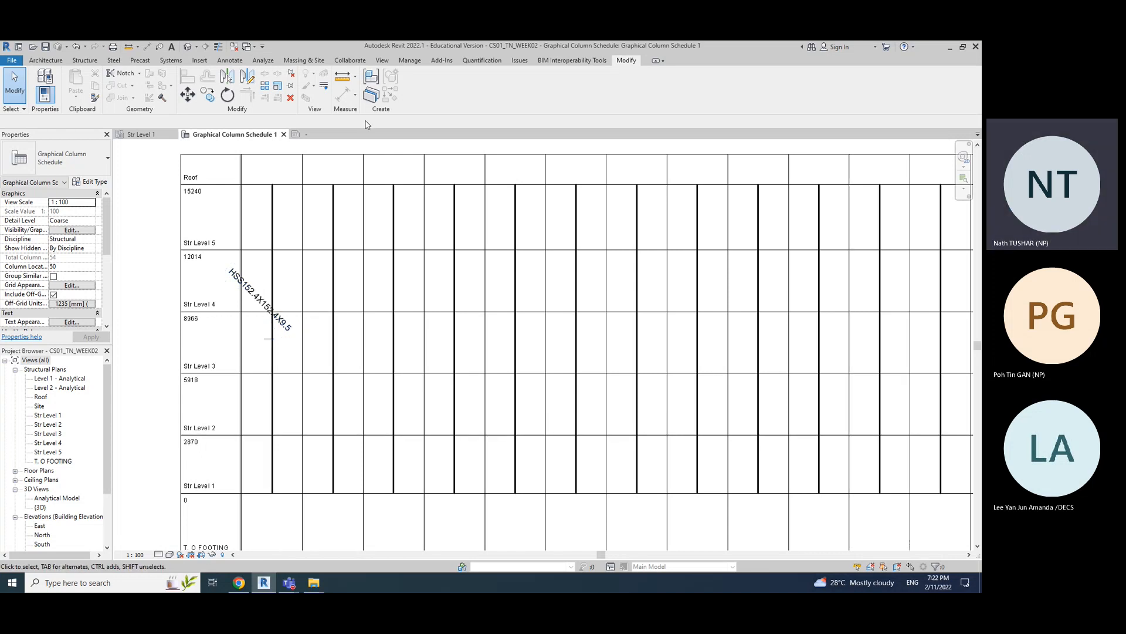
- Bring the column tag's family up for editing and examine the commands the family editor offers
{"action": "double_click", "coordinate": [247, 299]}
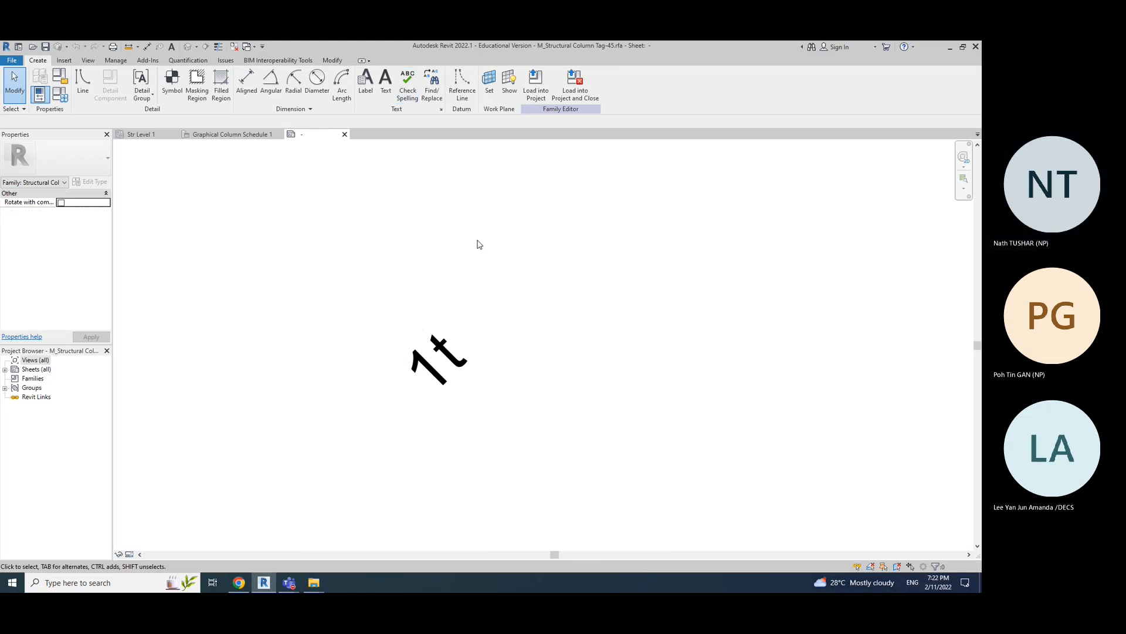
{"action": "left_click", "coordinate": [63, 61]}
{"action": "left_click", "coordinate": [95, 62]}
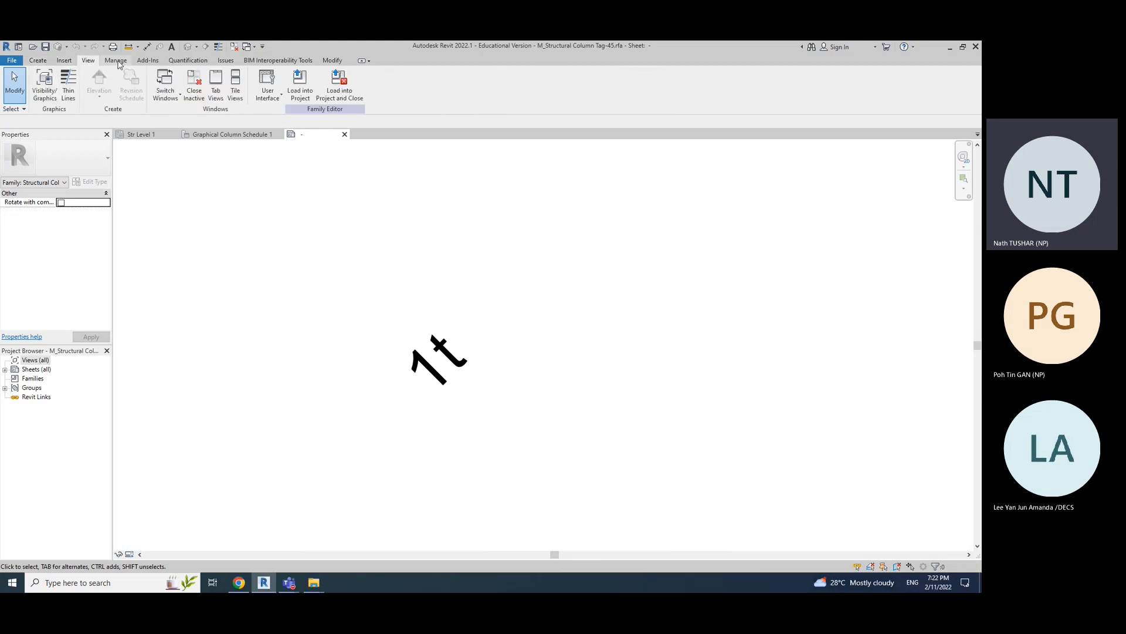
{"action": "left_click", "coordinate": [120, 62]}
{"action": "left_click", "coordinate": [151, 63]}
{"action": "left_click", "coordinate": [189, 61]}
{"action": "left_click", "coordinate": [225, 62]}
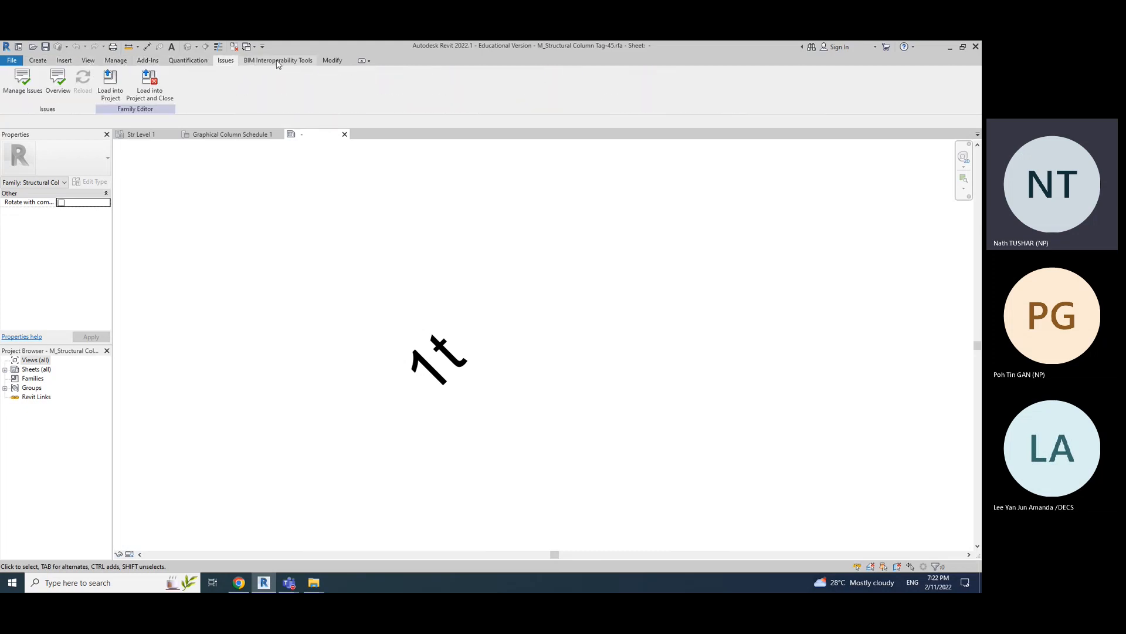
{"action": "left_click", "coordinate": [332, 62]}
{"action": "left_click", "coordinate": [39, 61]}
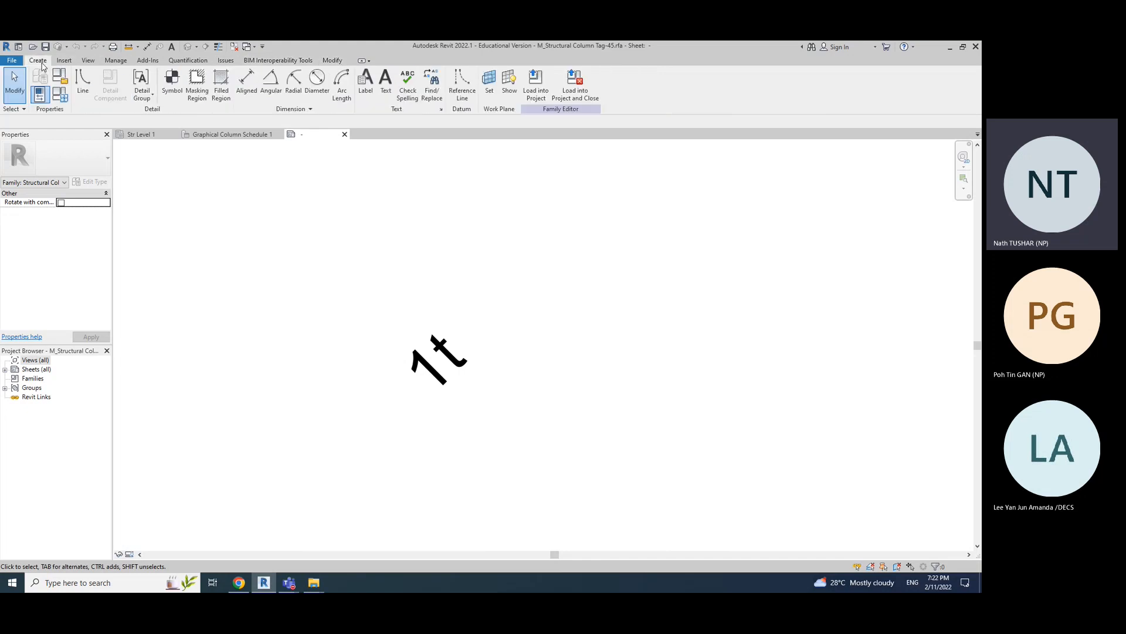
- Switch to Graphical Column Schedule 1 and examine the project's steel, precast, annotation and analysis commands for comparison
{"action": "left_click", "coordinate": [218, 135]}
{"action": "left_click", "coordinate": [90, 62]}
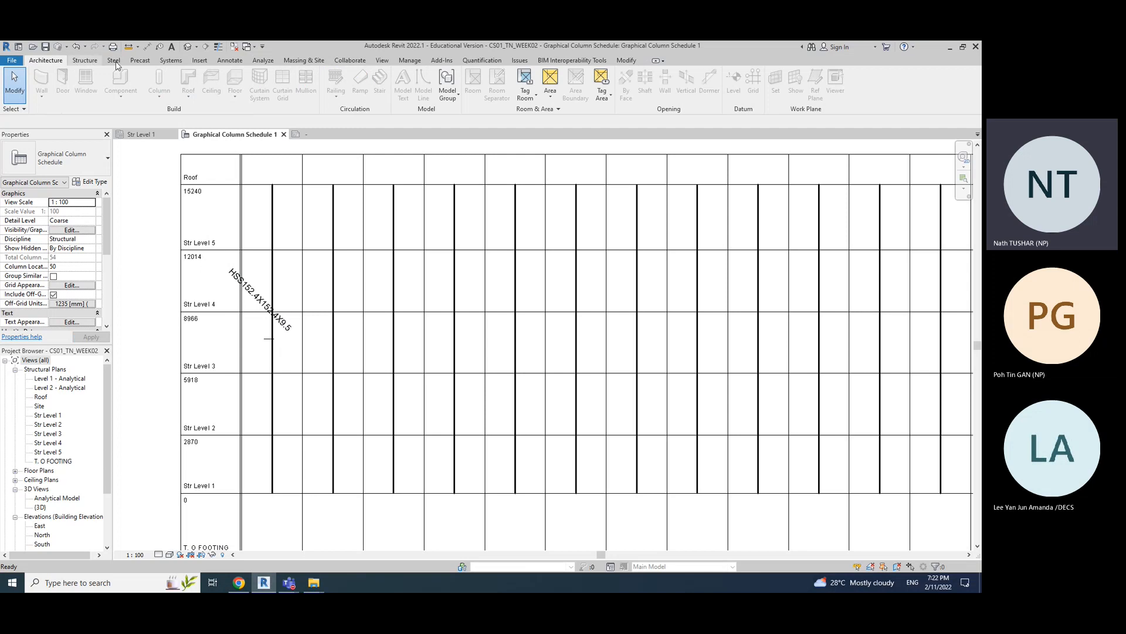
{"action": "left_click", "coordinate": [115, 62]}
{"action": "left_click", "coordinate": [141, 62]}
{"action": "left_click", "coordinate": [198, 61]}
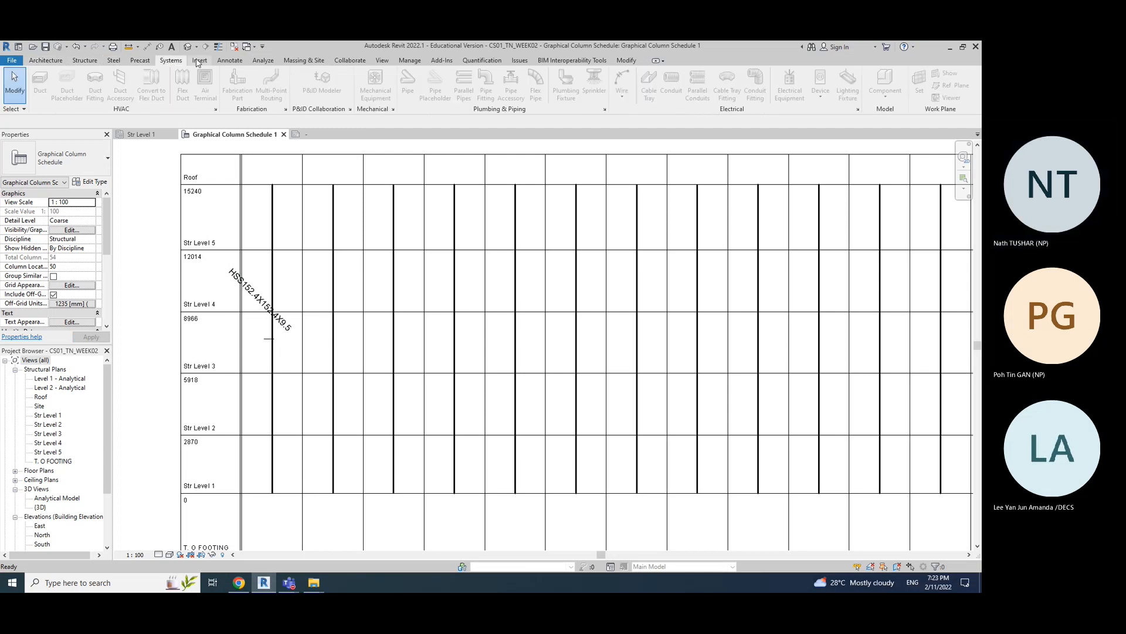
{"action": "left_click", "coordinate": [232, 61]}
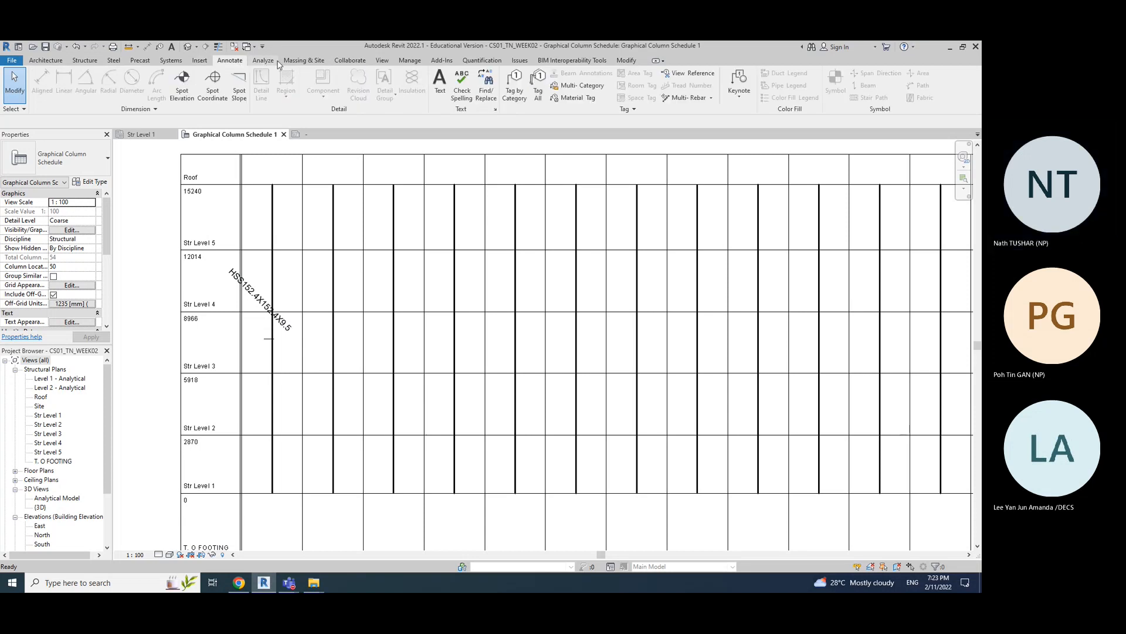
{"action": "left_click", "coordinate": [265, 61]}
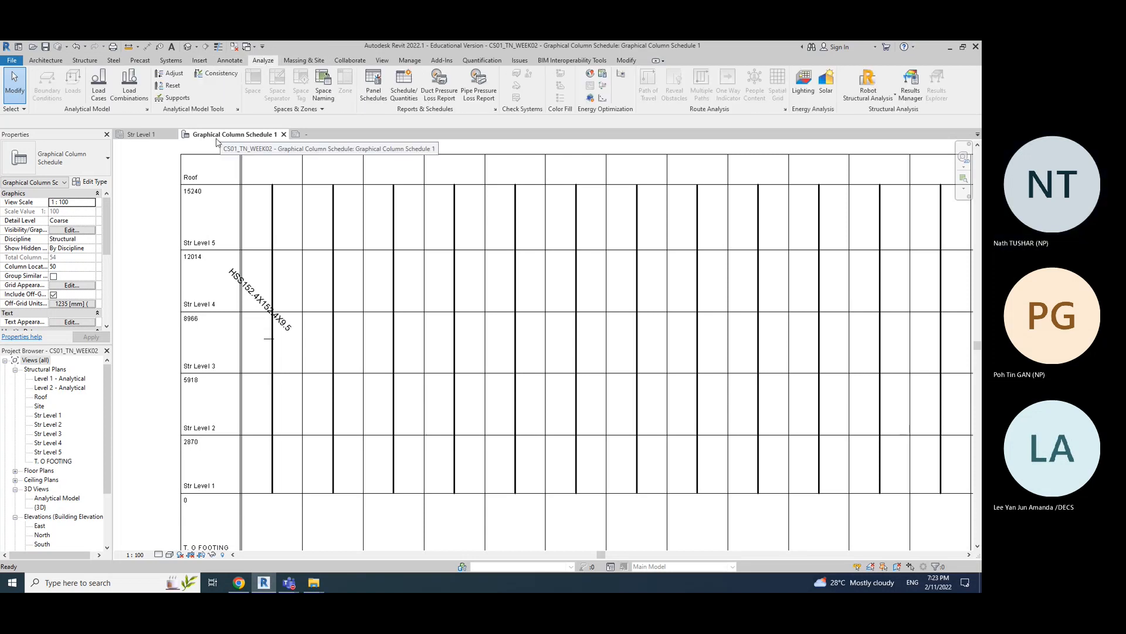
- Switch back to the M_Structural Column Tag-45 family and review its view, management, interoperability and creation commands
{"action": "left_click", "coordinate": [316, 135]}
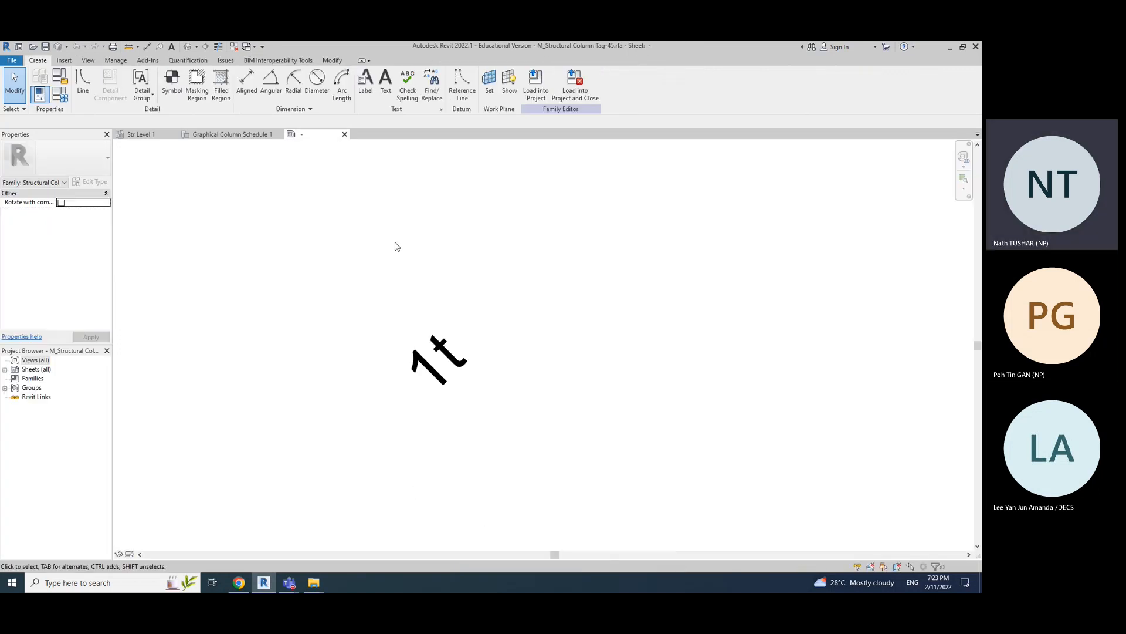
{"action": "left_click", "coordinate": [89, 61]}
{"action": "left_click", "coordinate": [117, 61]}
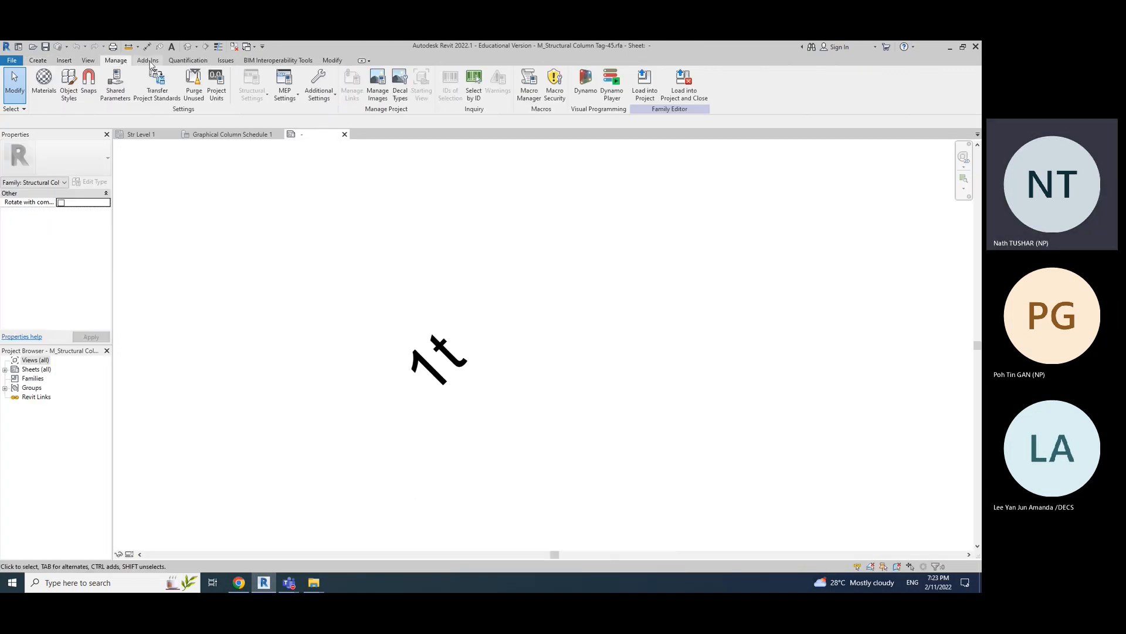
{"action": "left_click", "coordinate": [148, 61]}
{"action": "left_click", "coordinate": [188, 61]}
{"action": "left_click", "coordinate": [271, 61]}
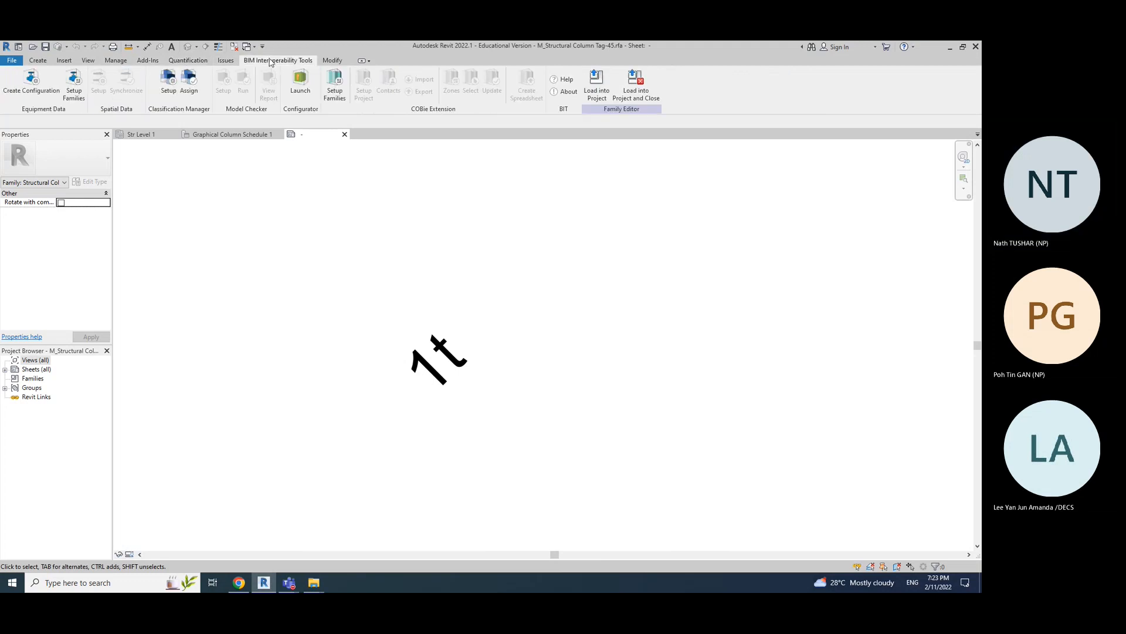
{"action": "left_click", "coordinate": [332, 61]}
{"action": "left_click", "coordinate": [37, 61]}
- Go back to the column schedule and review the project's command sets, from architecture and structure through massing, collaboration and management
{"action": "left_click", "coordinate": [245, 137]}
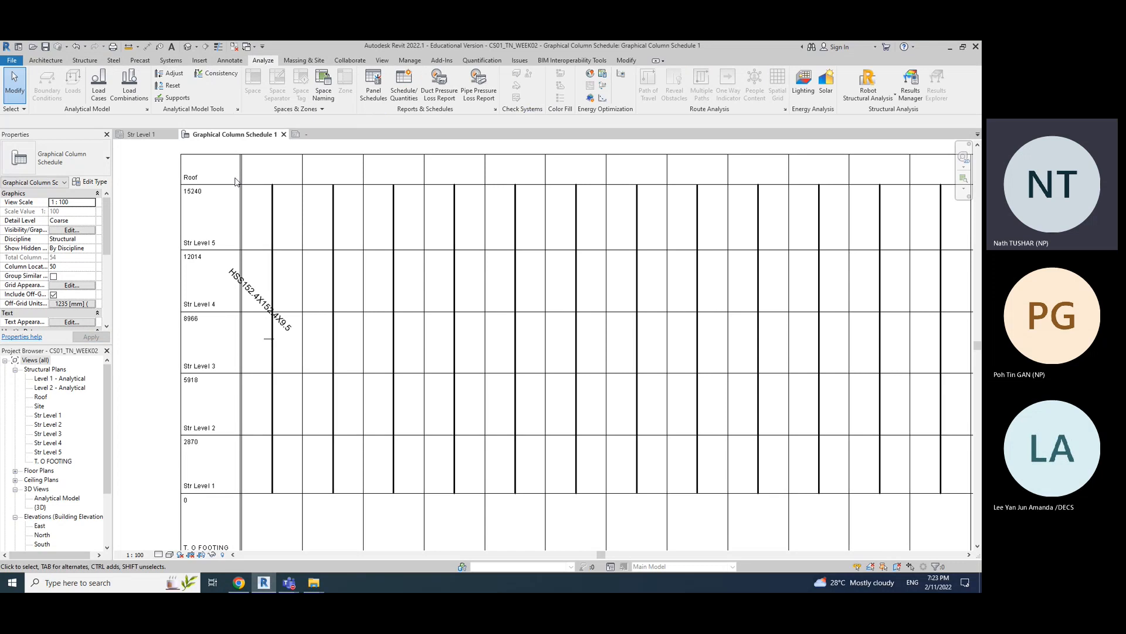
{"action": "left_click", "coordinate": [85, 61]}
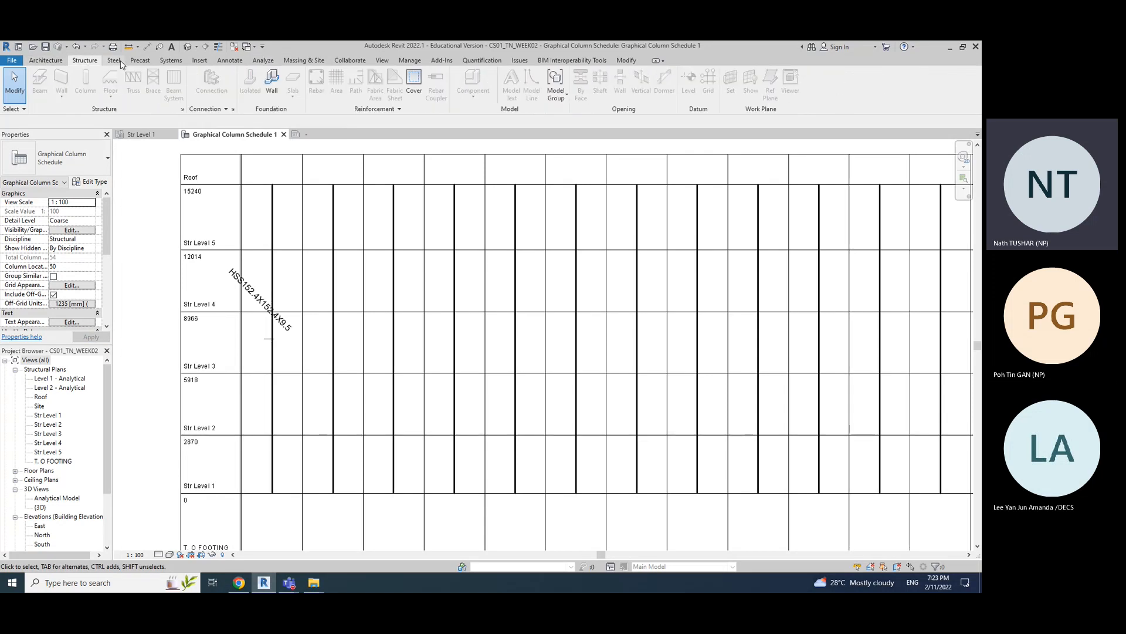
{"action": "left_click", "coordinate": [143, 64]}
{"action": "left_click", "coordinate": [174, 63]}
{"action": "left_click", "coordinate": [230, 63]}
{"action": "left_click", "coordinate": [265, 63]}
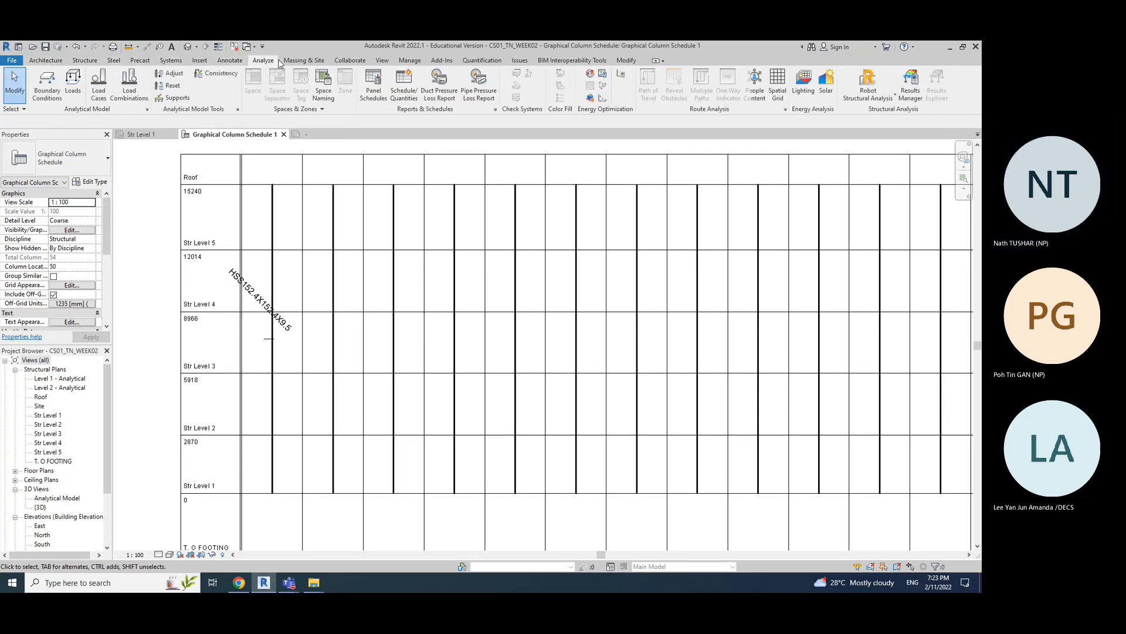
{"action": "left_click", "coordinate": [310, 63]}
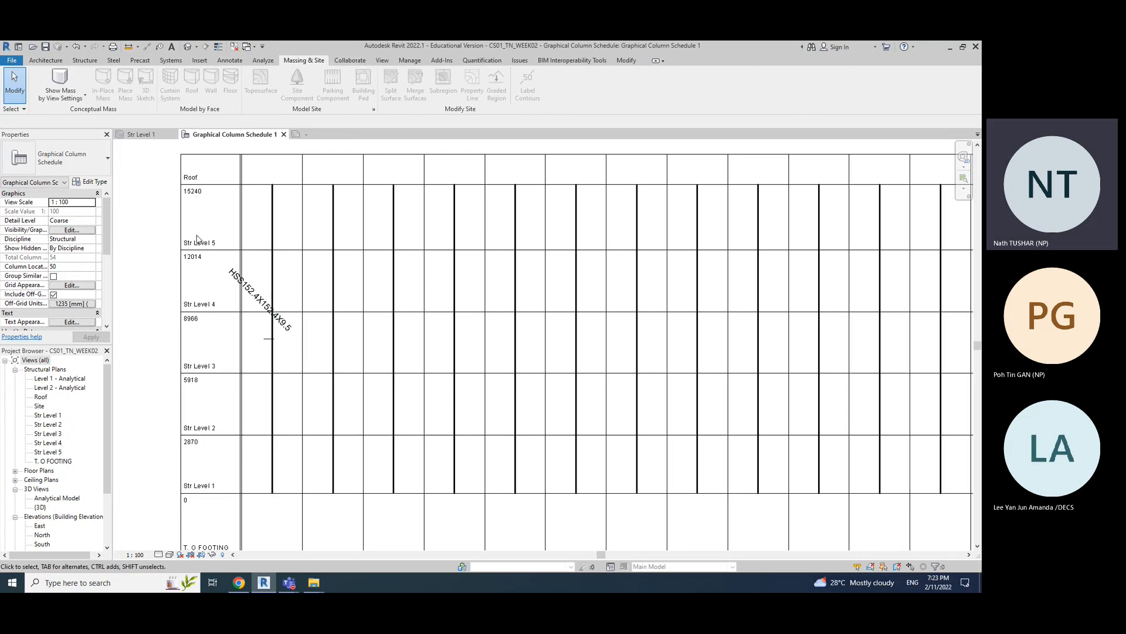
{"action": "left_click", "coordinate": [51, 61]}
{"action": "left_click", "coordinate": [115, 61]}
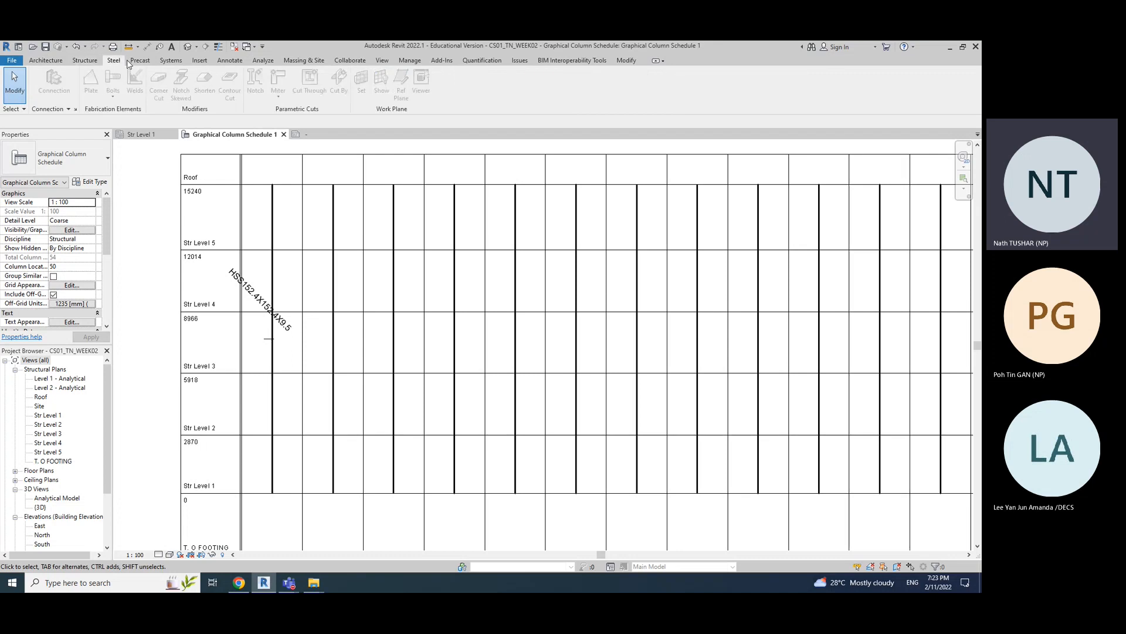
{"action": "left_click", "coordinate": [142, 62]}
{"action": "left_click", "coordinate": [172, 62]}
{"action": "left_click", "coordinate": [200, 62]}
{"action": "left_click", "coordinate": [231, 62]}
{"action": "left_click", "coordinate": [314, 63]}
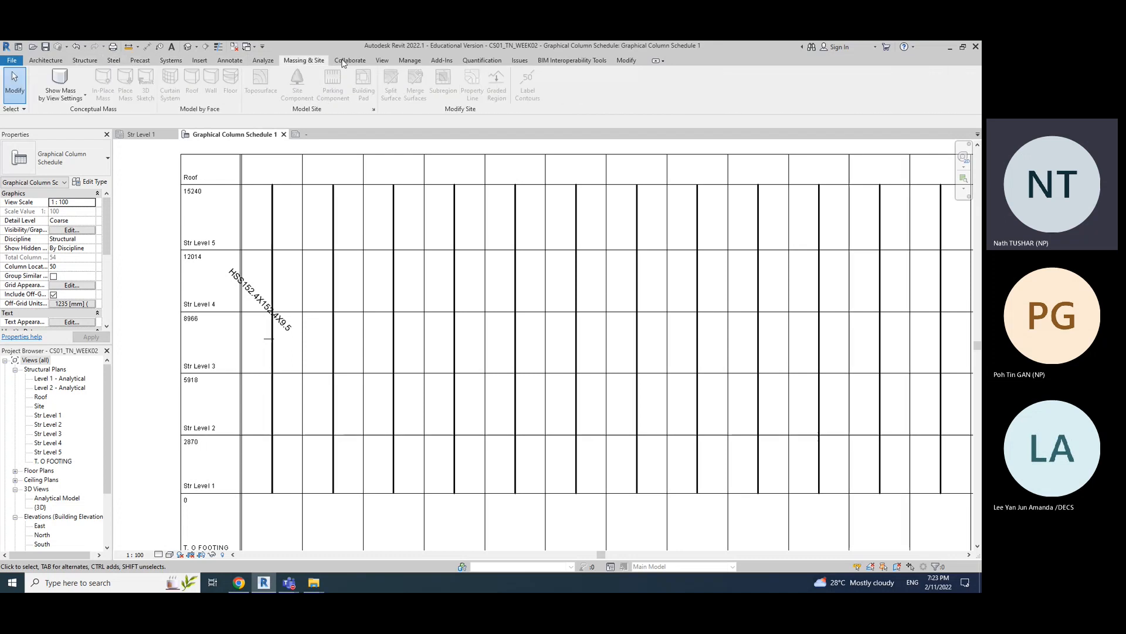
{"action": "left_click", "coordinate": [350, 62]}
{"action": "left_click", "coordinate": [410, 62]}
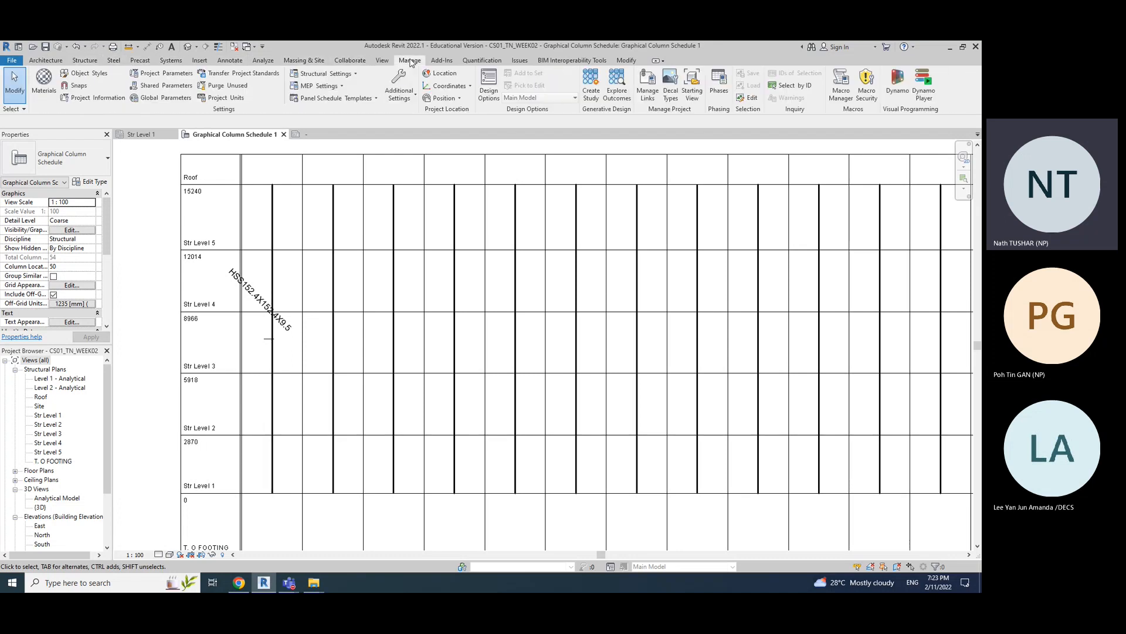
- Return to the column tag family and review its insertion, management, quantification and creation commands
{"action": "left_click", "coordinate": [322, 136]}
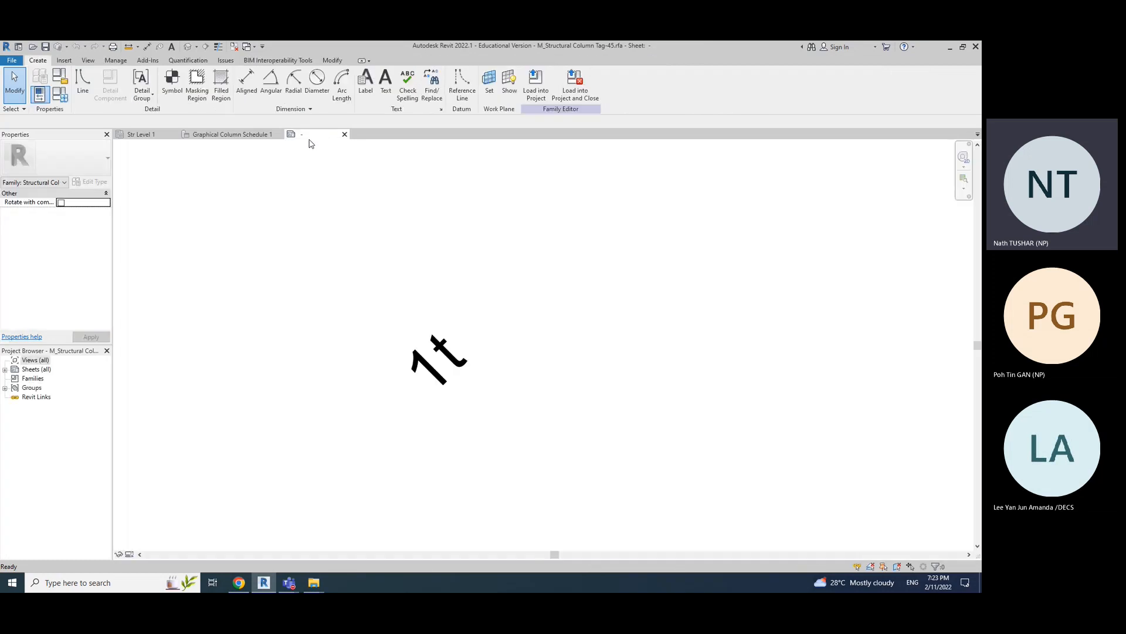
{"action": "left_click", "coordinate": [63, 61]}
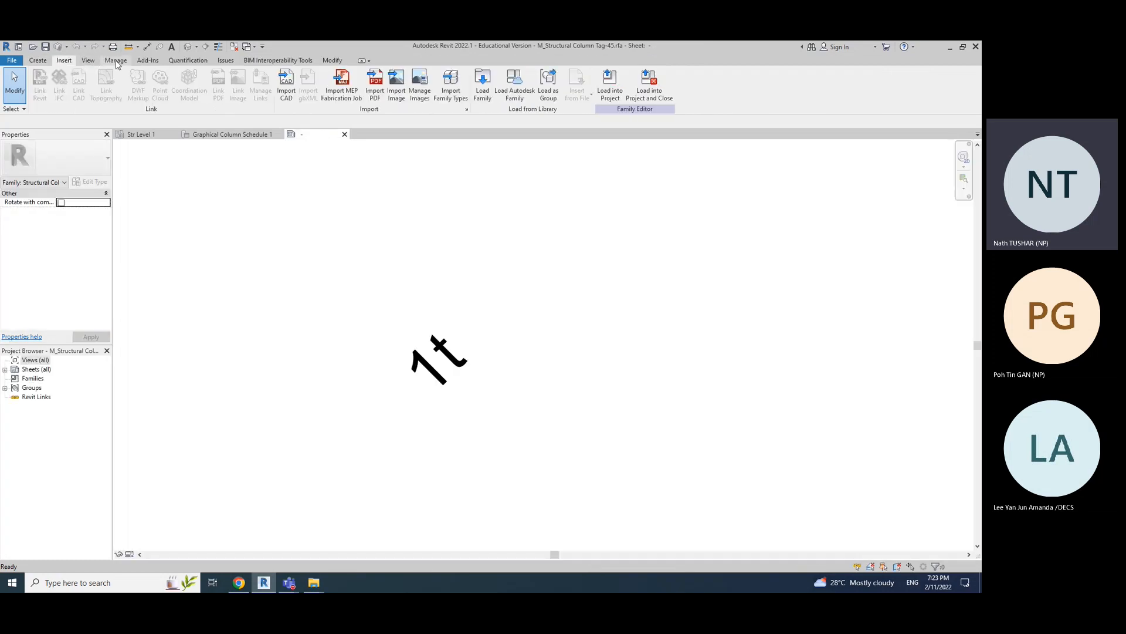
{"action": "left_click", "coordinate": [115, 61]}
{"action": "left_click", "coordinate": [148, 61]}
{"action": "left_click", "coordinate": [198, 61]}
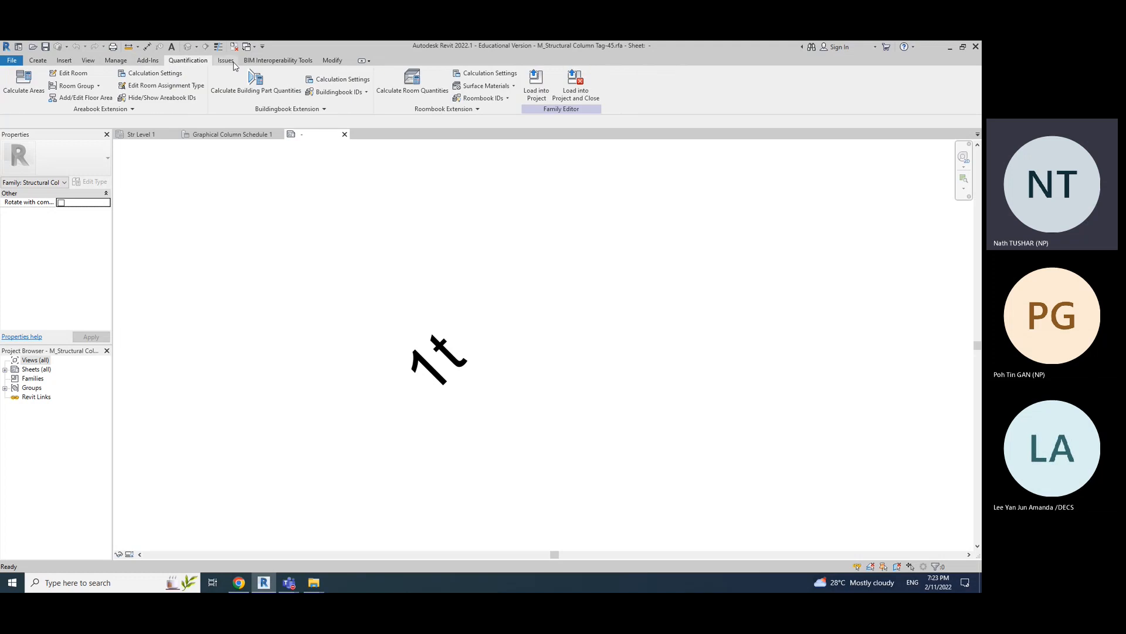
{"action": "left_click", "coordinate": [228, 61]}
{"action": "left_click", "coordinate": [38, 61]}
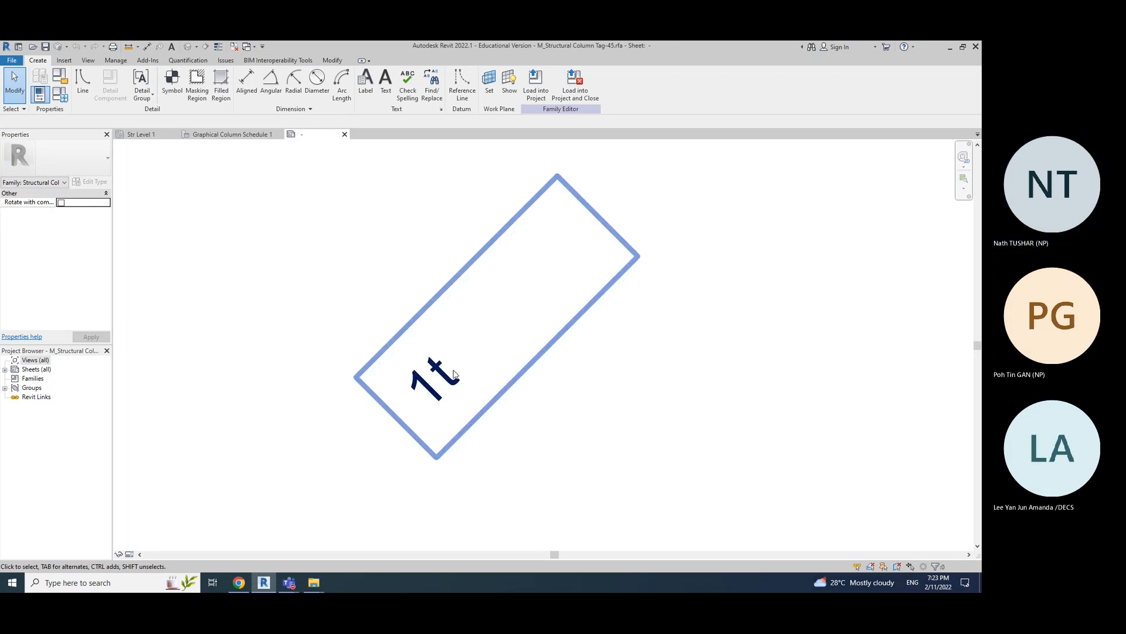
- Show how to get from the placed tag in Graphical Column Schedule 1 to its M_Structural Column Tag-45 family
{"action": "left_click", "coordinate": [214, 135]}
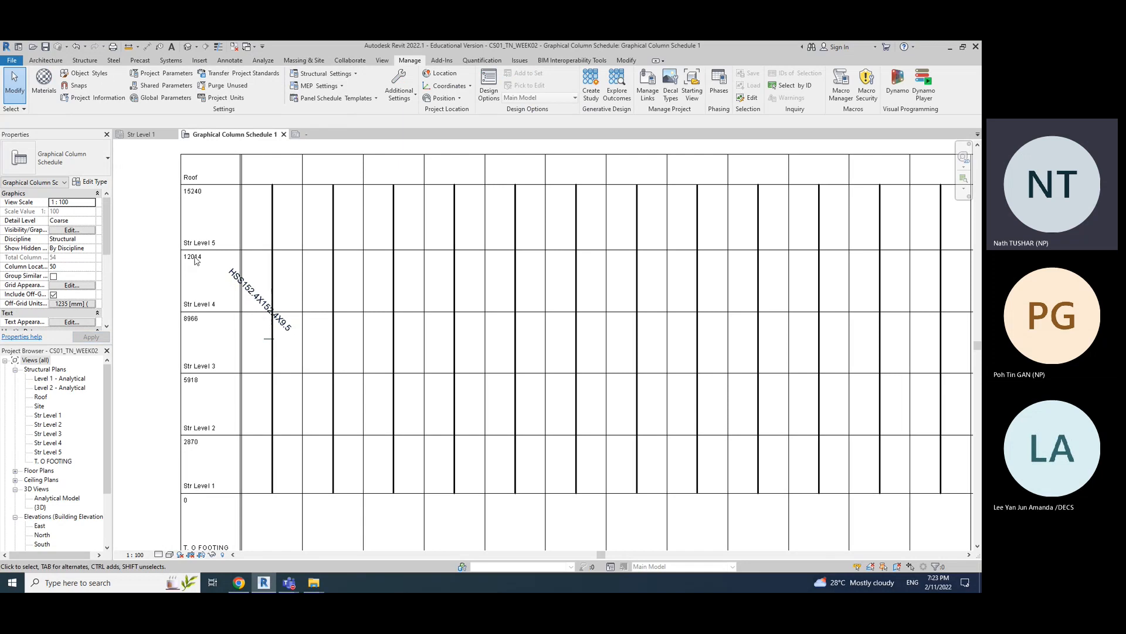
{"action": "double_click", "coordinate": [259, 295]}
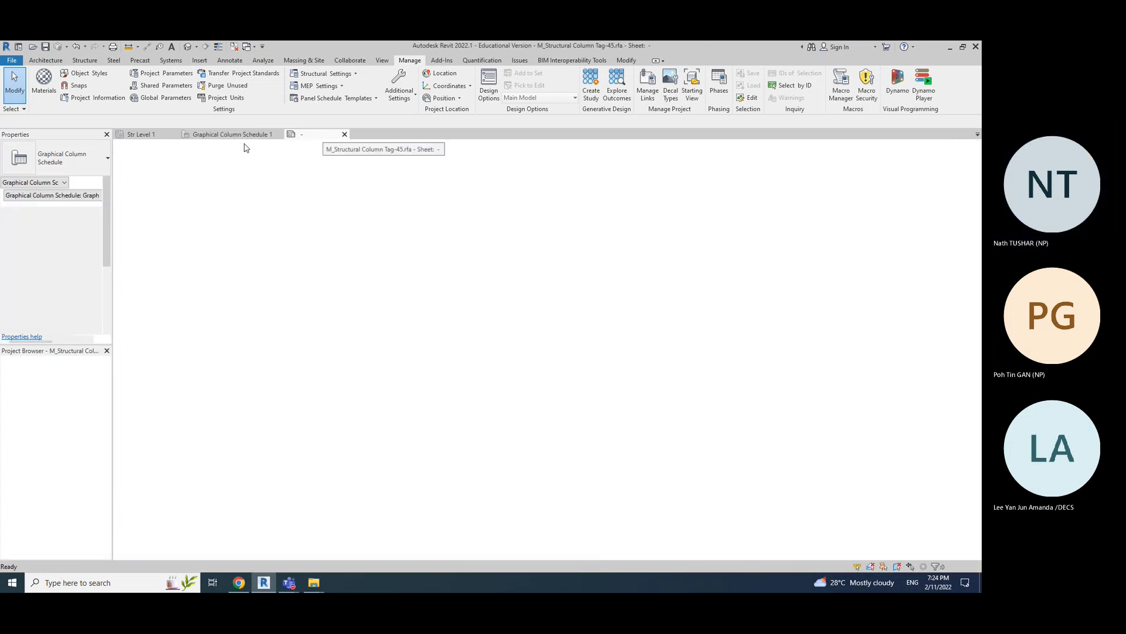
{"action": "left_click", "coordinate": [229, 135]}
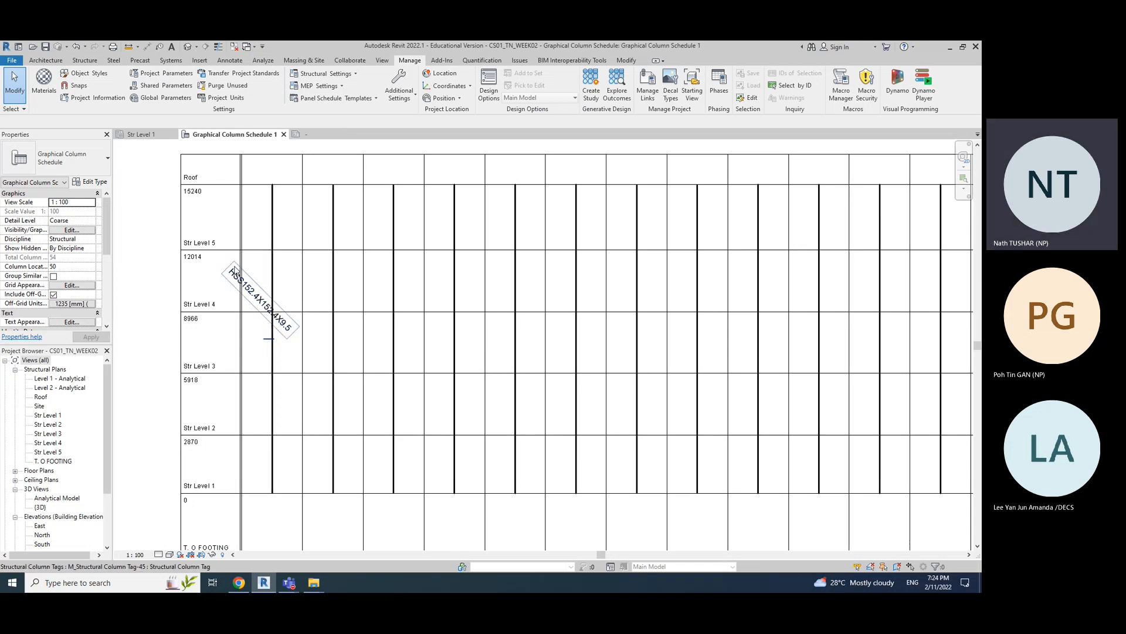
{"action": "double_click", "coordinate": [264, 304]}
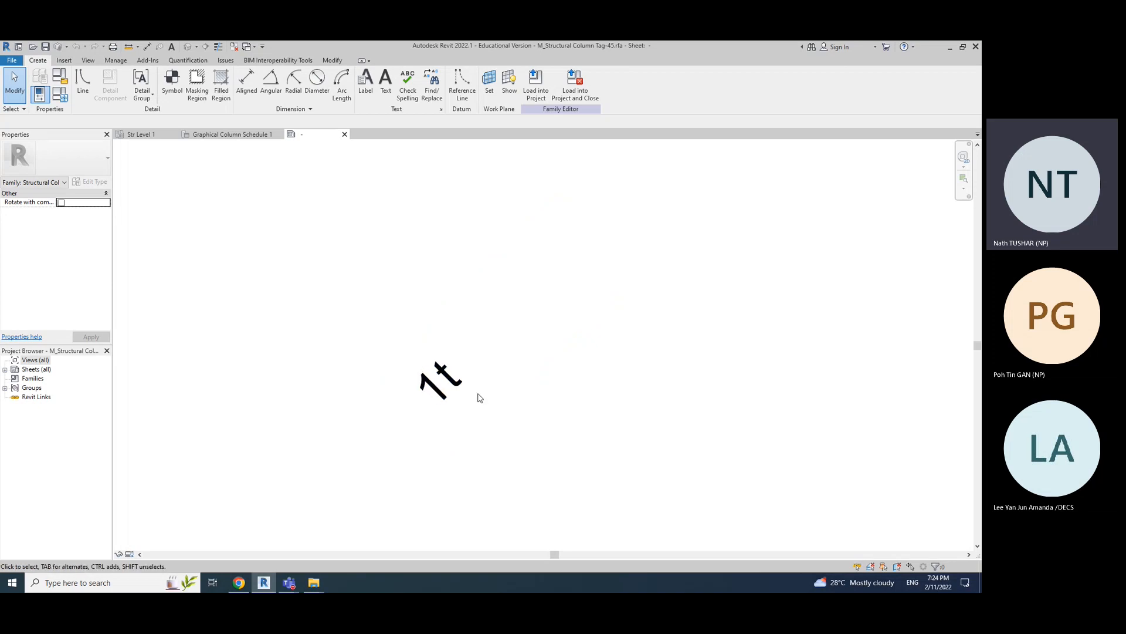
- Rotate the column tag label 45° counterclockwise about its centre so its text runs vertically
{"action": "middle_click_drag", "start_coordinate": [593, 410], "coordinate": [571, 422]}
{"action": "left_click", "coordinate": [415, 394]}
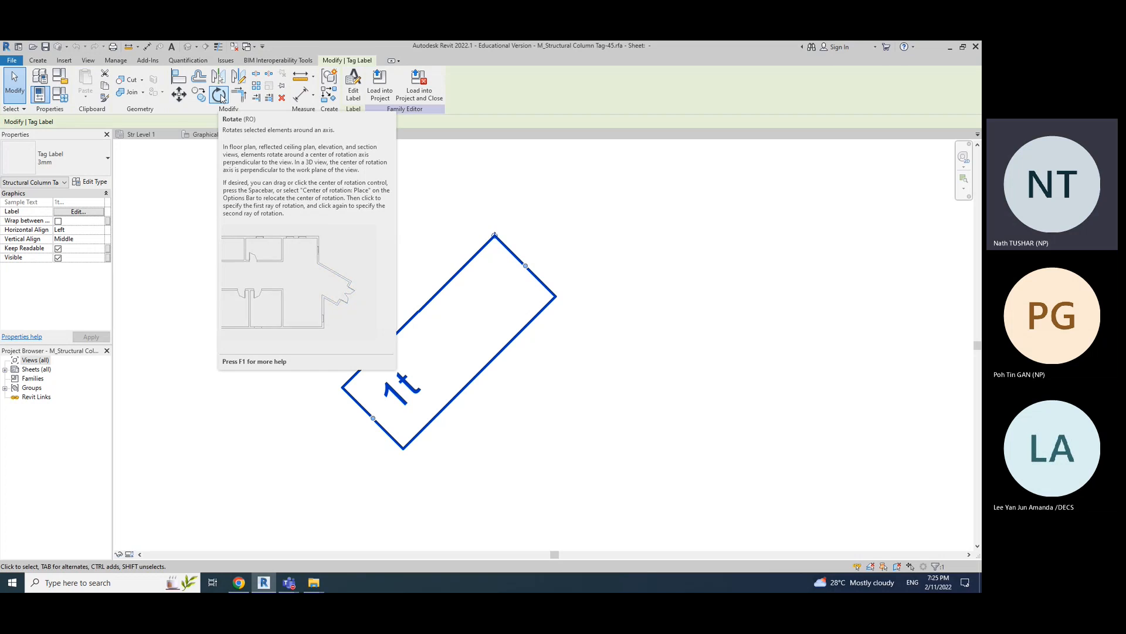
{"action": "left_click", "coordinate": [219, 95]}
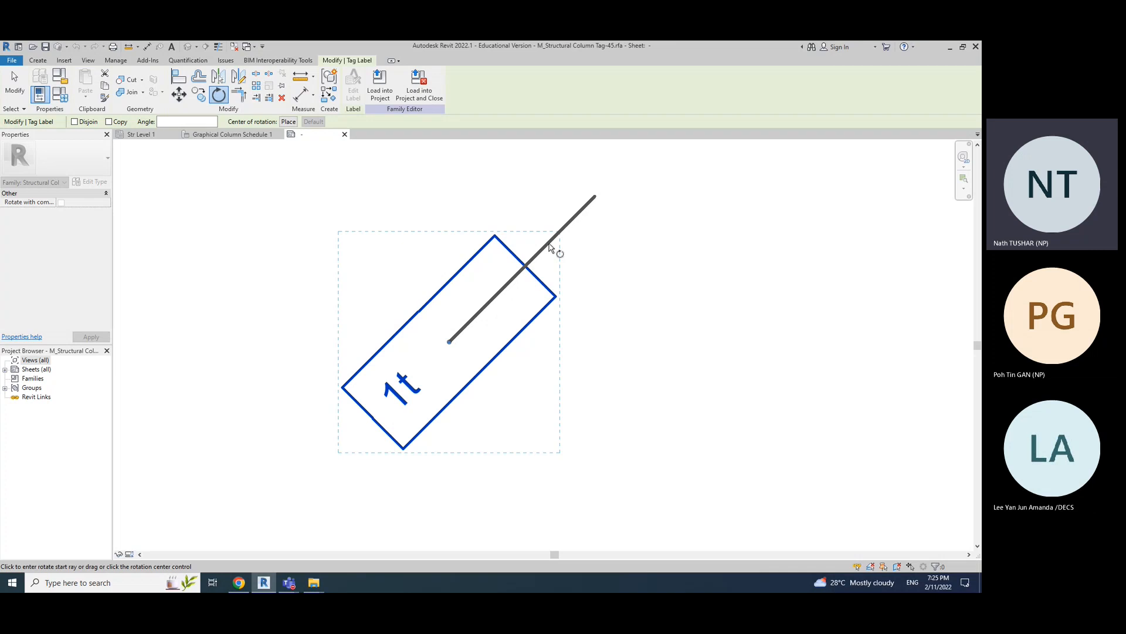
{"action": "left_click", "coordinate": [564, 228]}
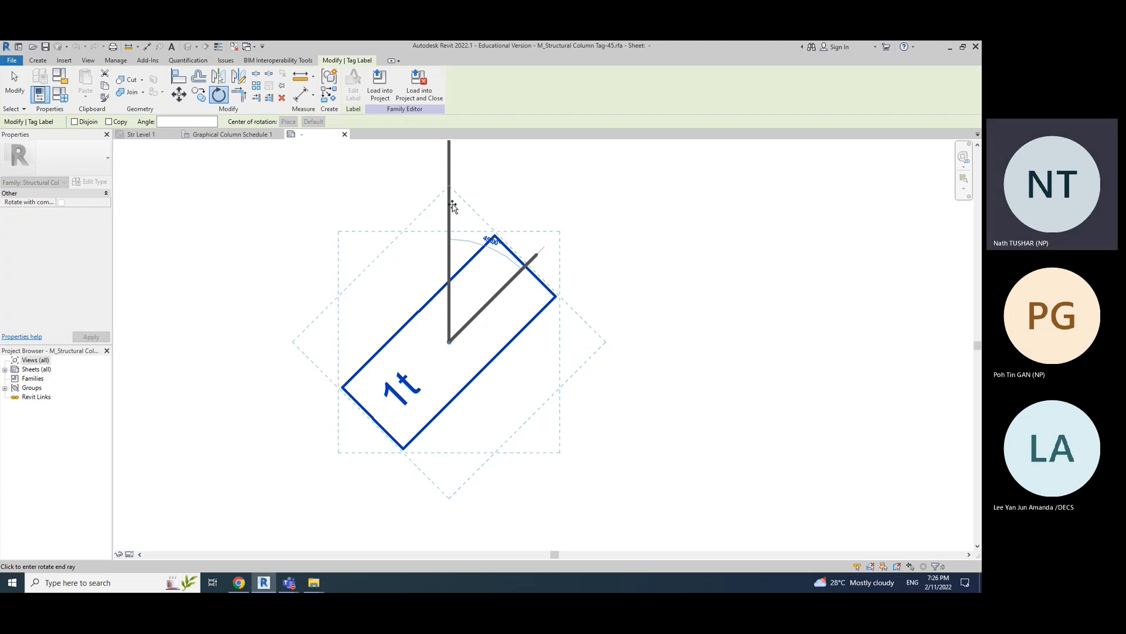
{"action": "left_click", "coordinate": [454, 208]}
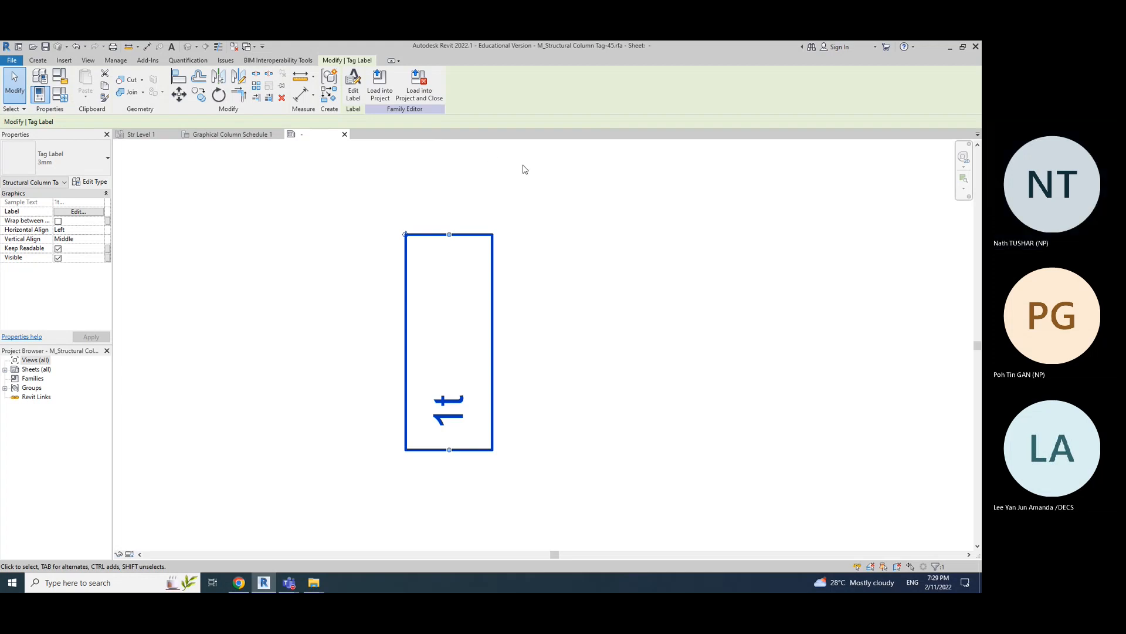
- Load the M_Structural Column Tag-45 family into the project and close it without saving, overwriting the existing version
{"action": "left_click", "coordinate": [427, 97]}
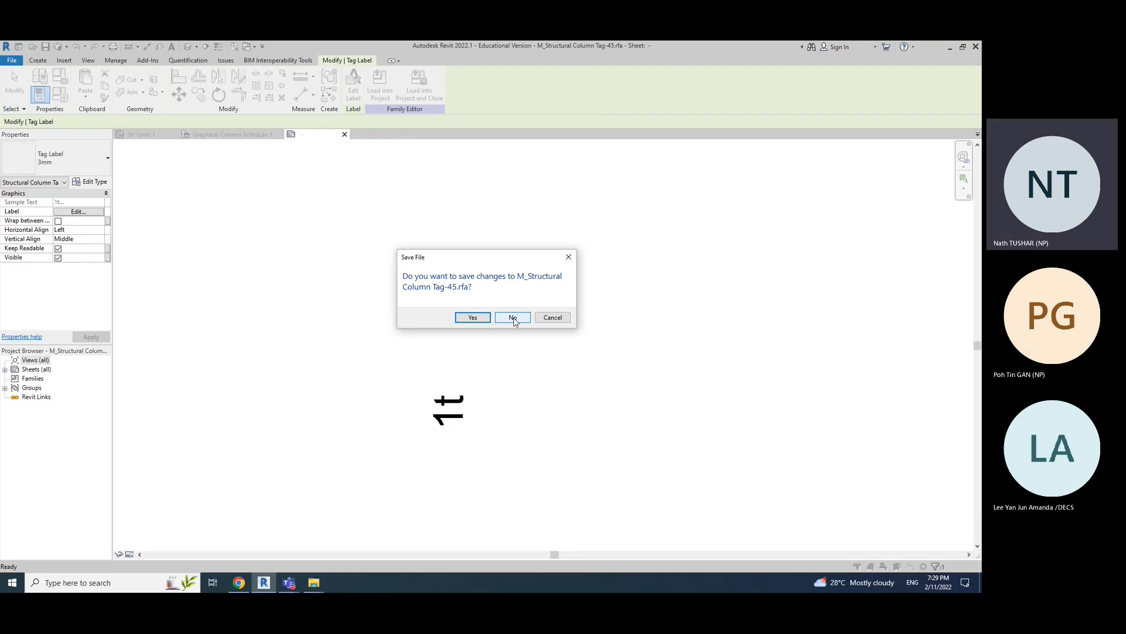
{"action": "left_click_drag", "start_coordinate": [491, 262], "coordinate": [676, 189]}
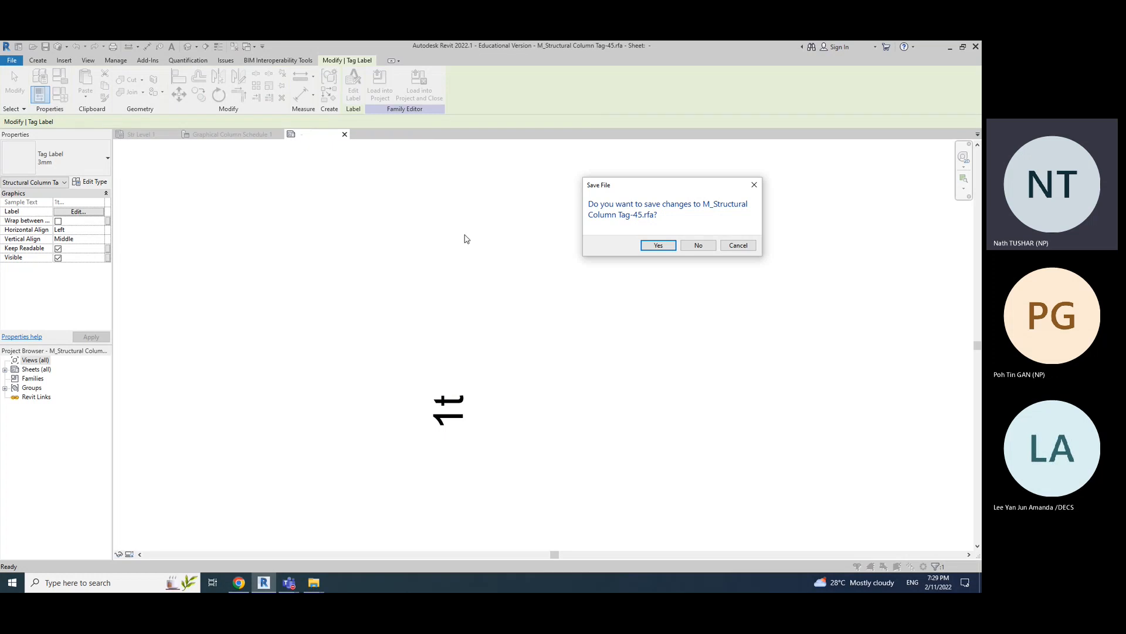
{"action": "left_click", "coordinate": [738, 245]}
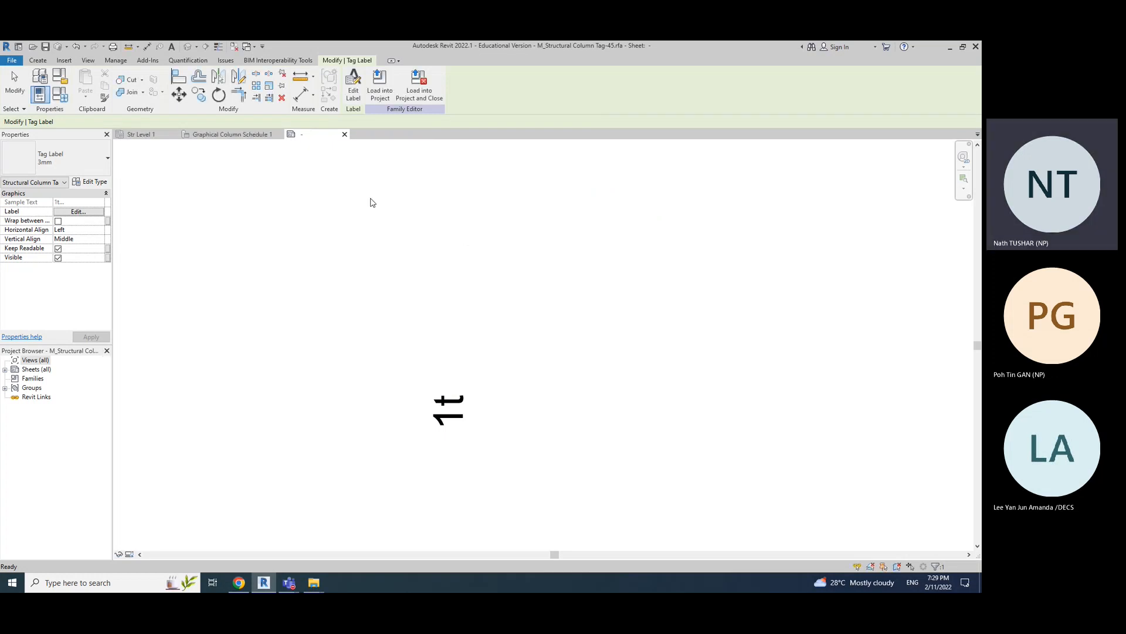
{"action": "left_click", "coordinate": [405, 91]}
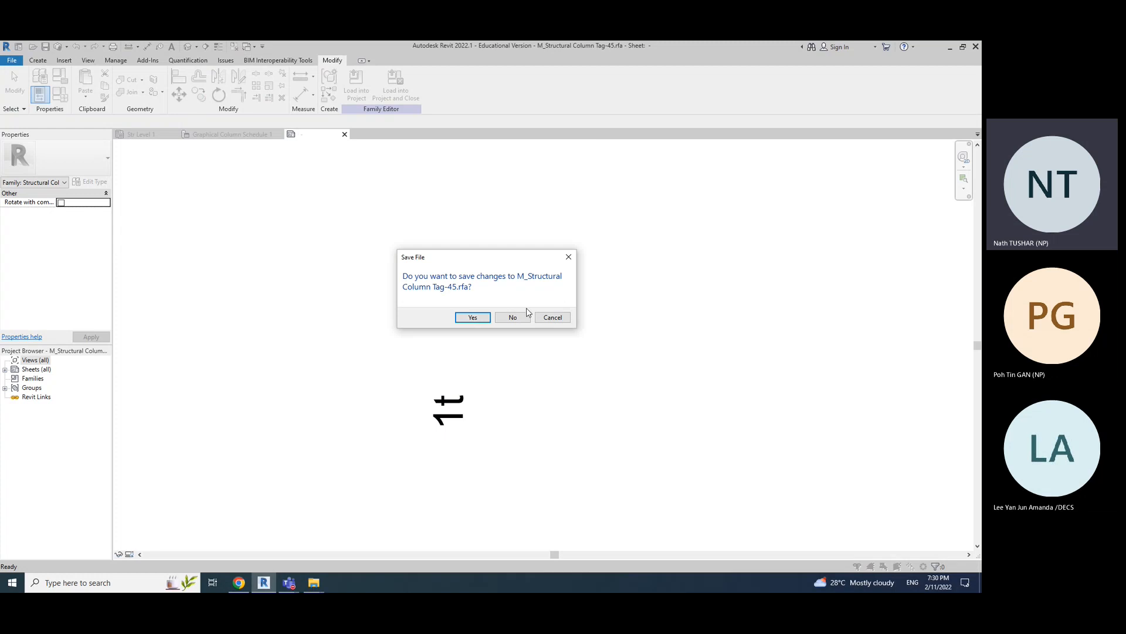
{"action": "left_click", "coordinate": [512, 317]}
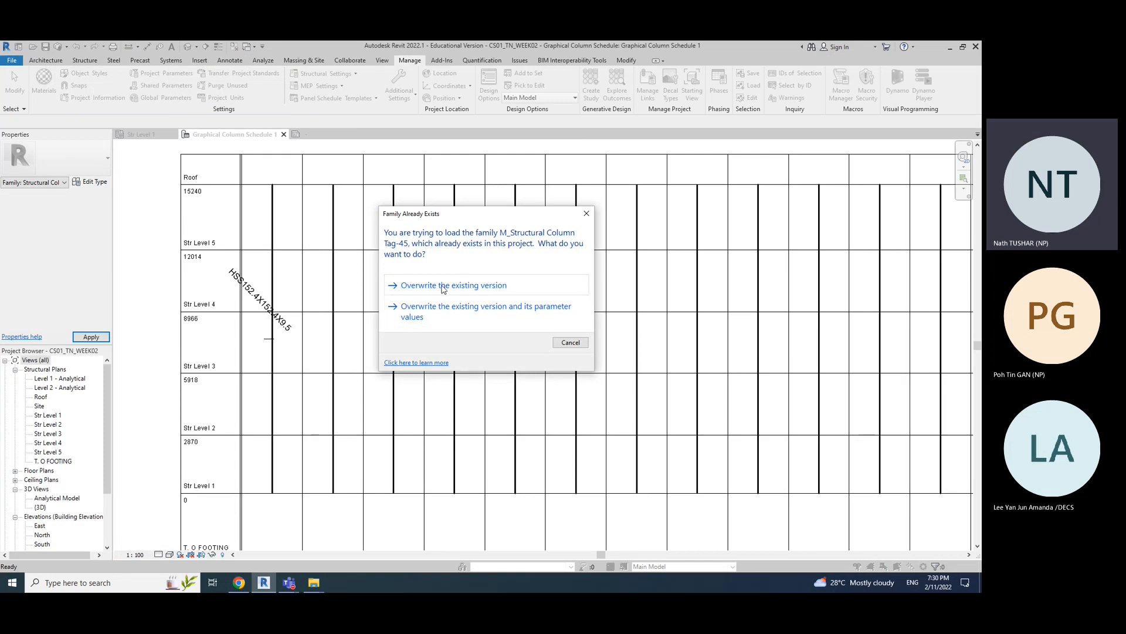
{"action": "left_click", "coordinate": [481, 287]}
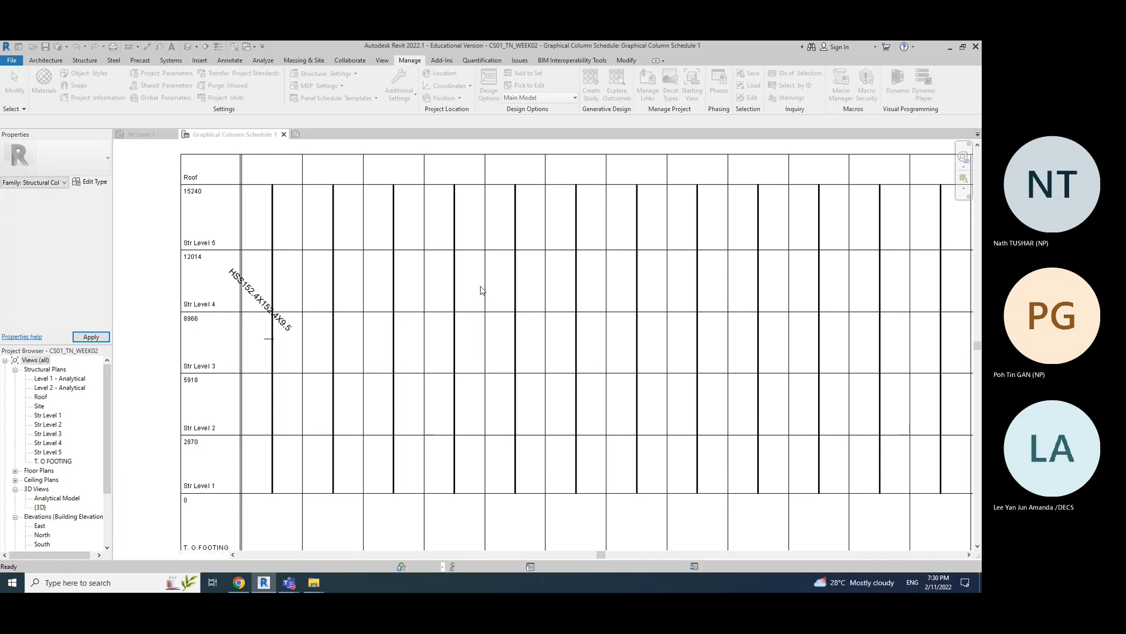
- Try the Horizontal orientation on the HSS152.4X152.4X9.5 column tag and review the other orientation options
{"action": "left_click", "coordinate": [256, 329]}
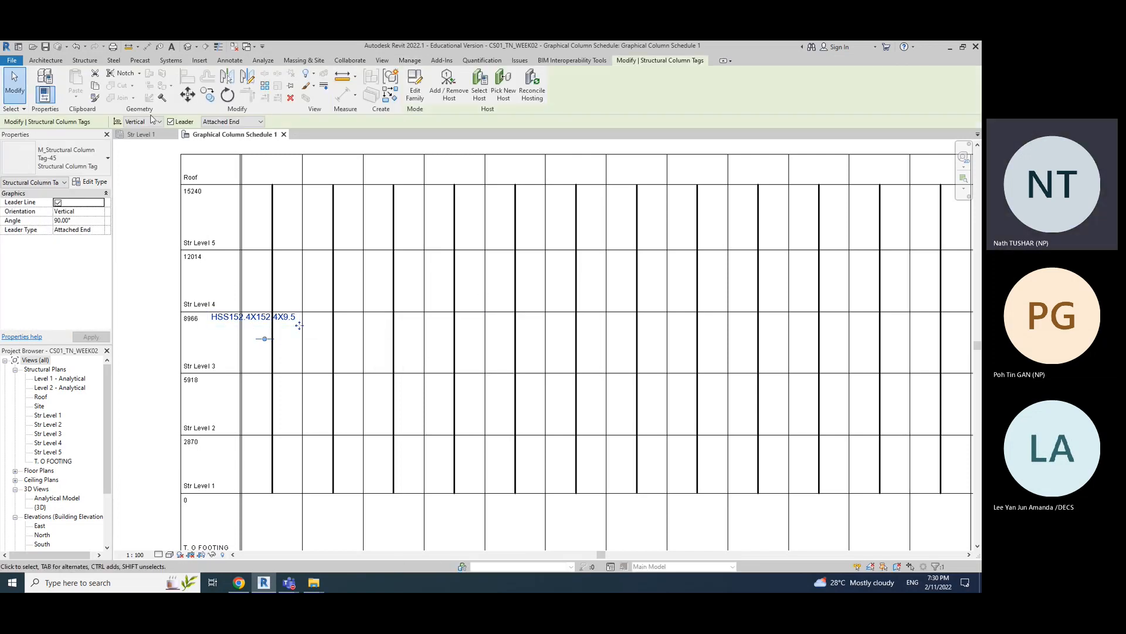
{"action": "left_click", "coordinate": [243, 330]}
{"action": "left_click", "coordinate": [257, 320]}
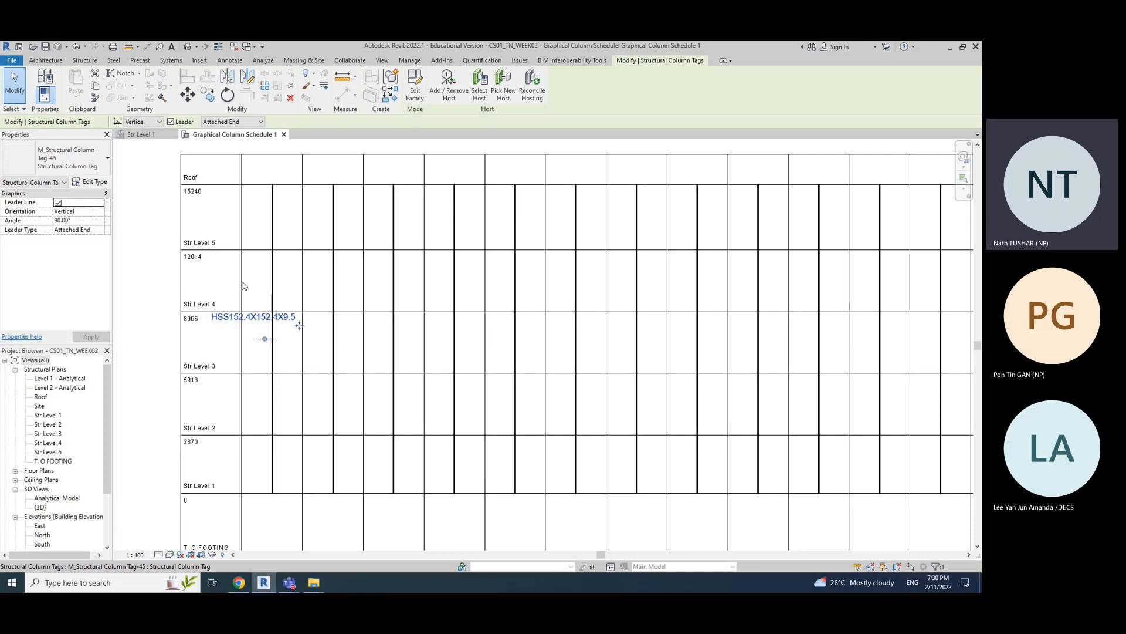
{"action": "left_click", "coordinate": [144, 122]}
{"action": "left_click", "coordinate": [141, 132]}
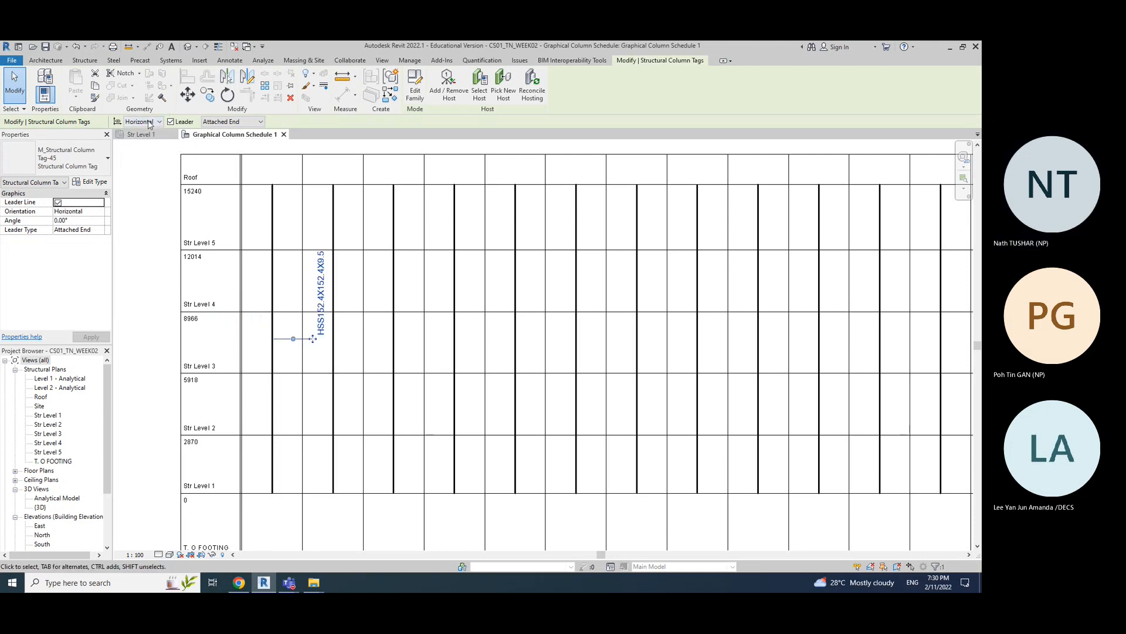
{"action": "left_click", "coordinate": [151, 122]}
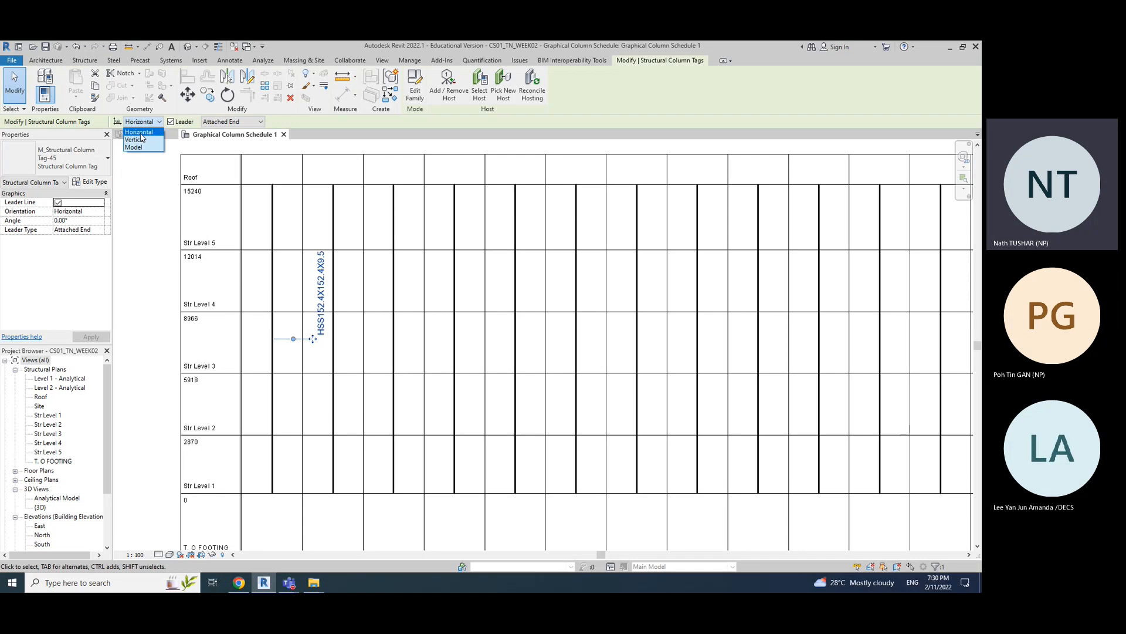
{"action": "left_click", "coordinate": [141, 134]}
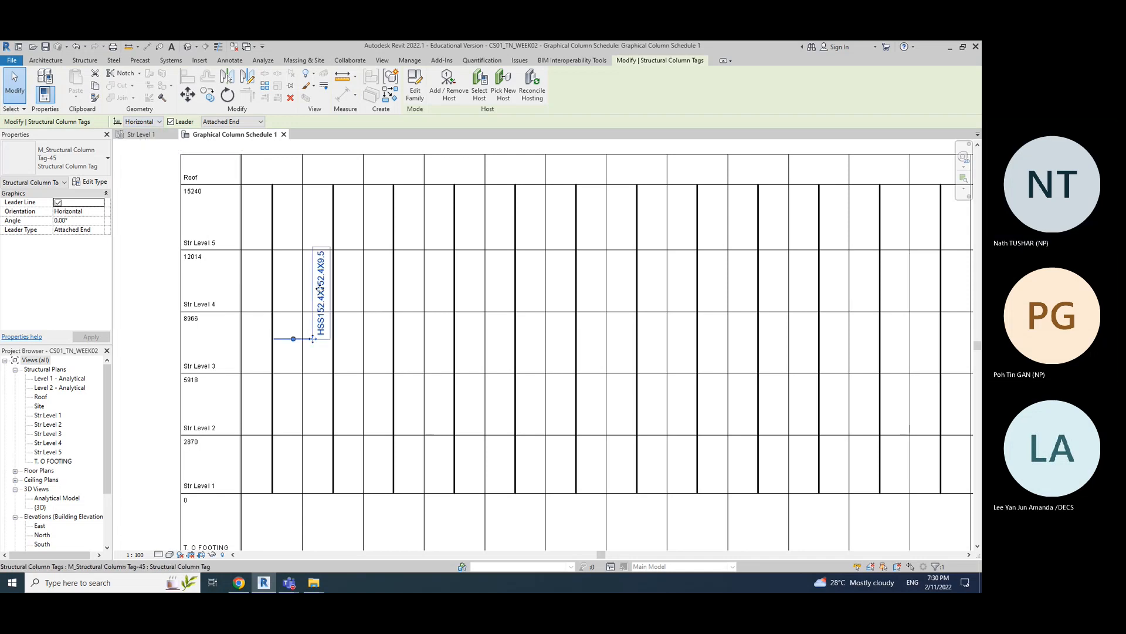
{"action": "left_click", "coordinate": [141, 122]}
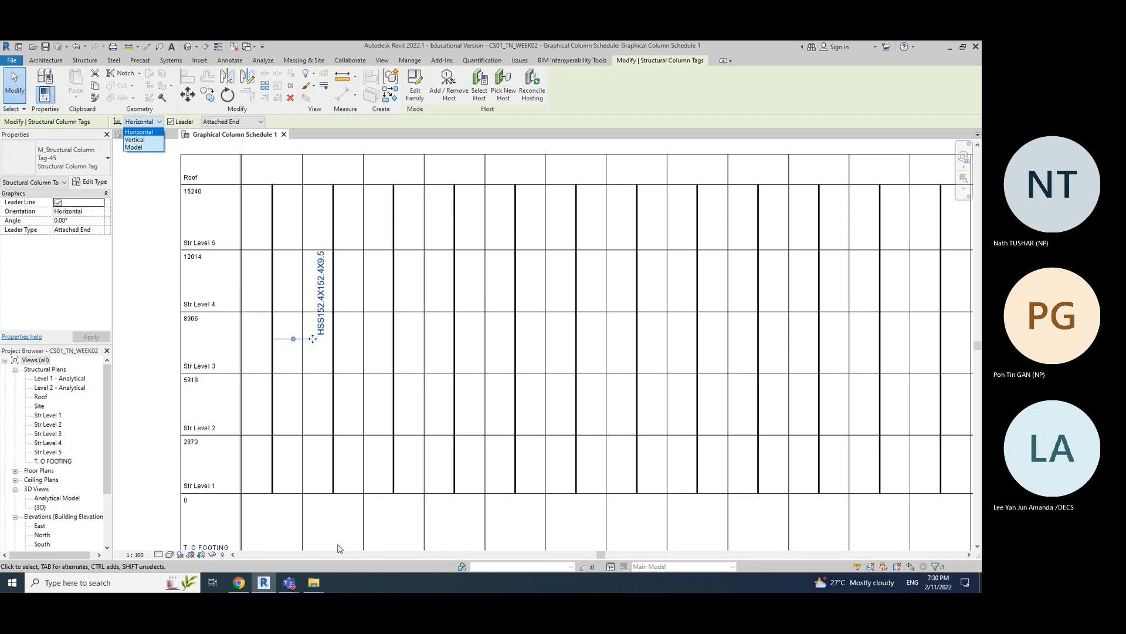
{"action": "left_click", "coordinate": [174, 291]}
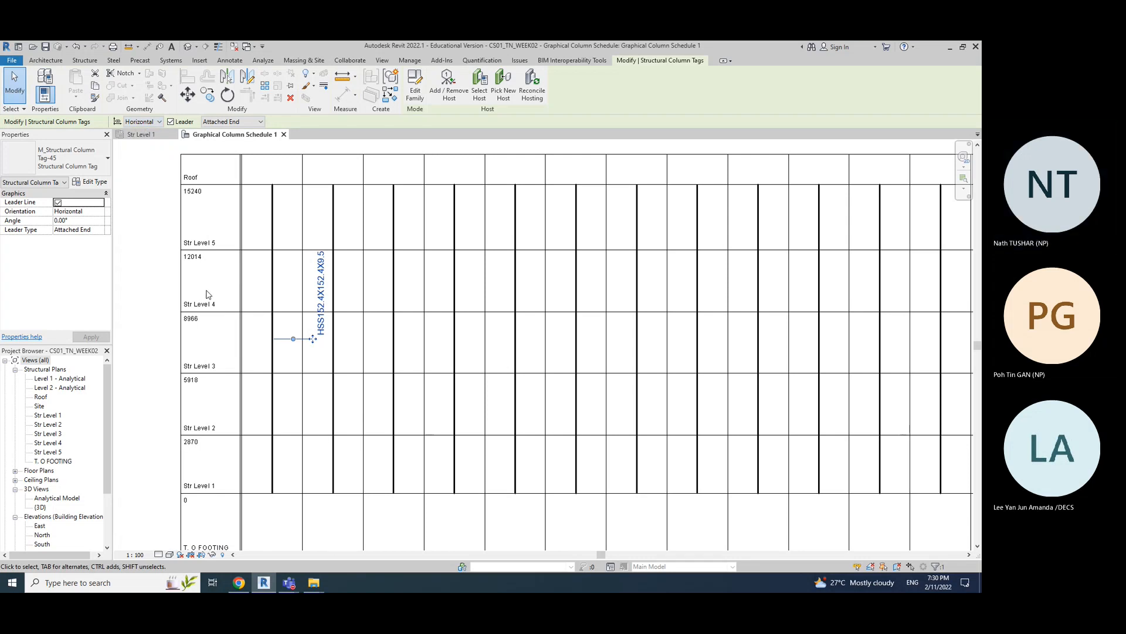
{"action": "left_click", "coordinate": [154, 282]}
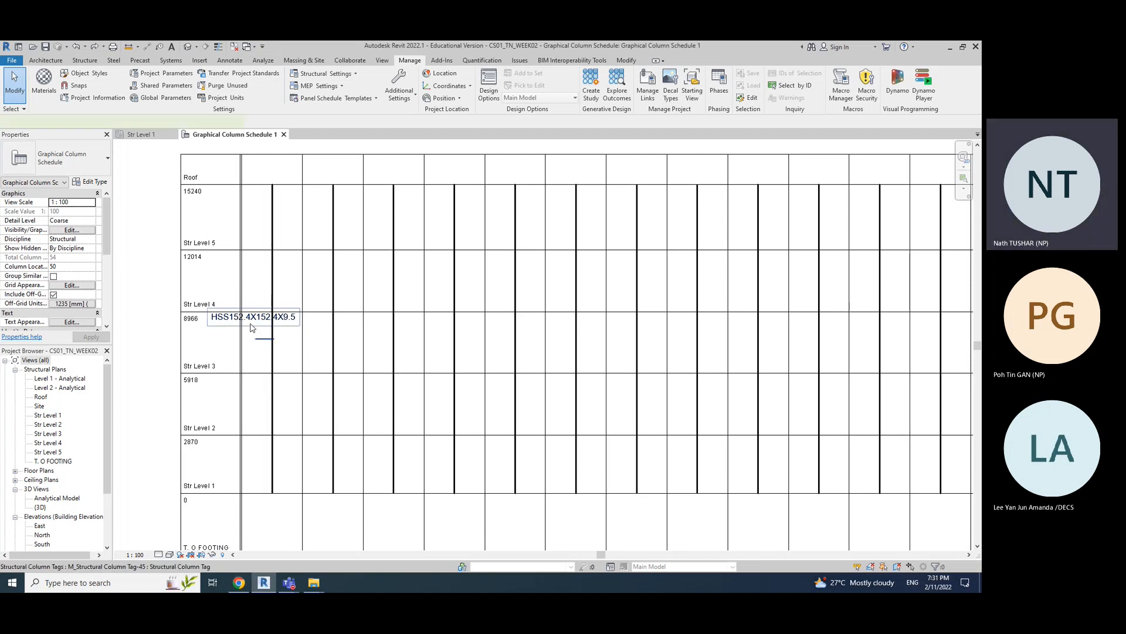
- Set the column tag's orientation to Horizontal and move the tag right beside the first column line, around Str Level 4
{"action": "left_click", "coordinate": [251, 328]}
{"action": "left_click", "coordinate": [135, 122]}
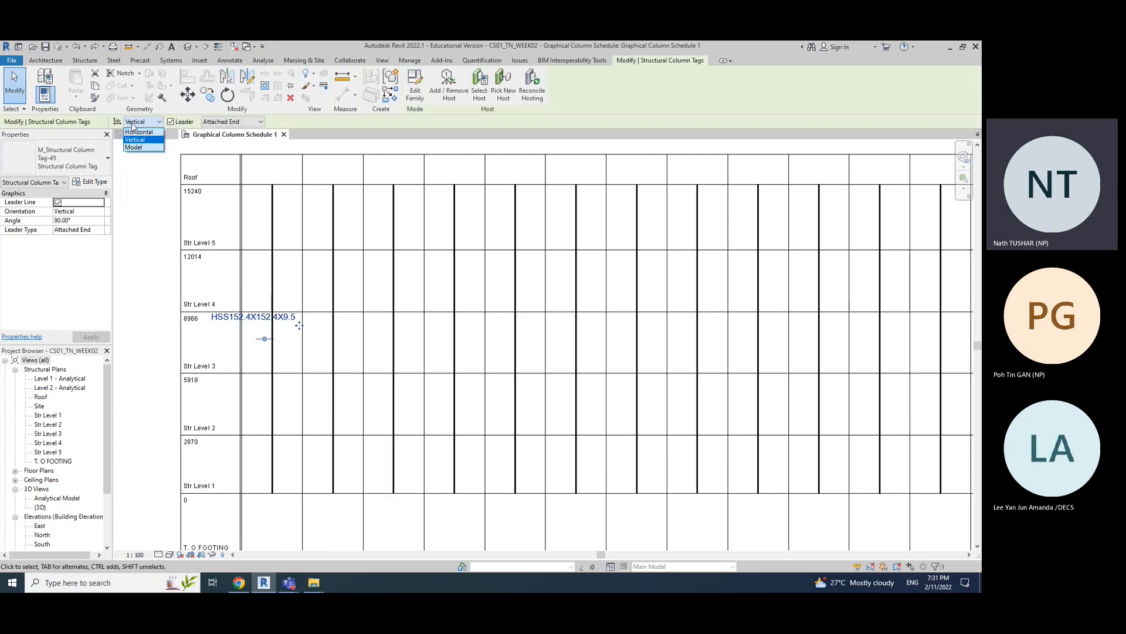
{"action": "left_click", "coordinate": [137, 132]}
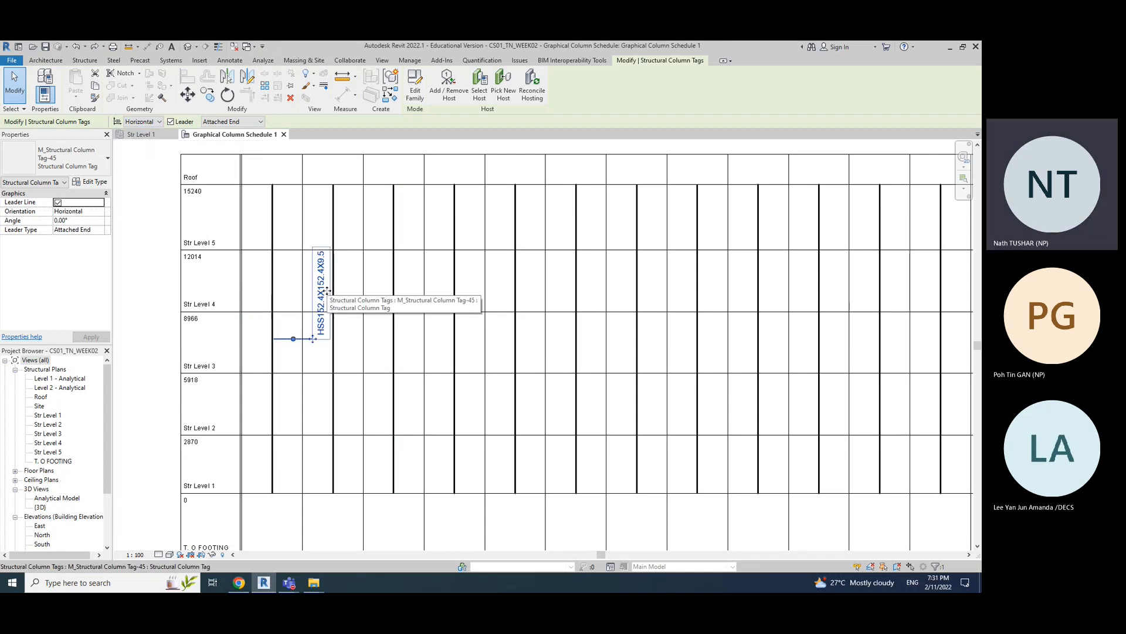
{"action": "left_click_drag", "start_coordinate": [322, 292], "coordinate": [283, 308]}
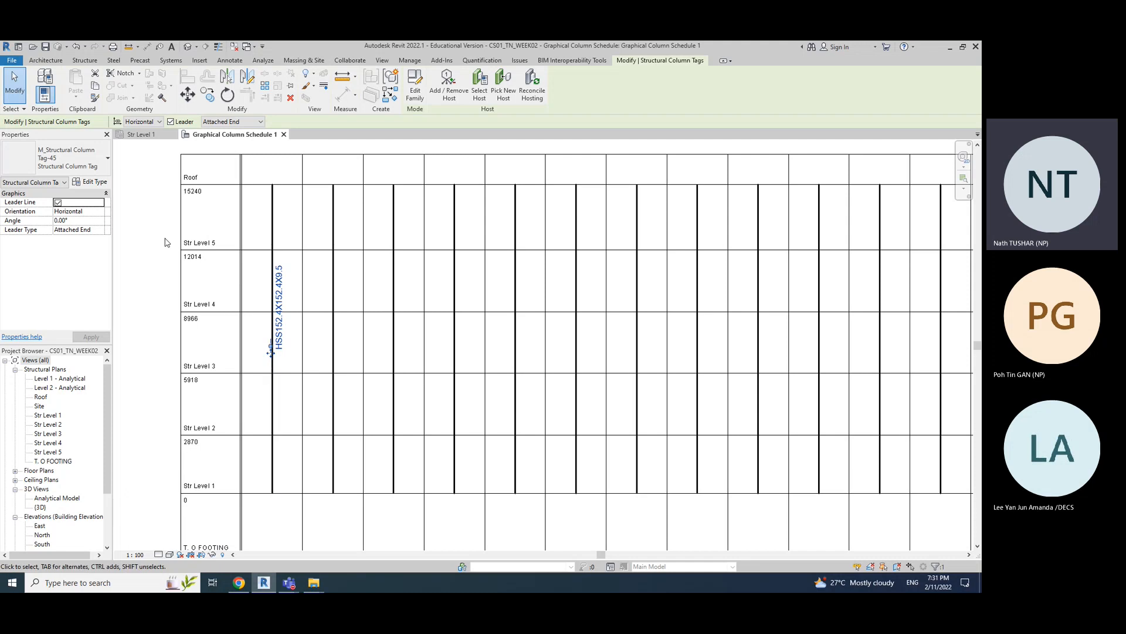
{"action": "left_click", "coordinate": [247, 284]}
{"action": "left_click", "coordinate": [286, 301]}
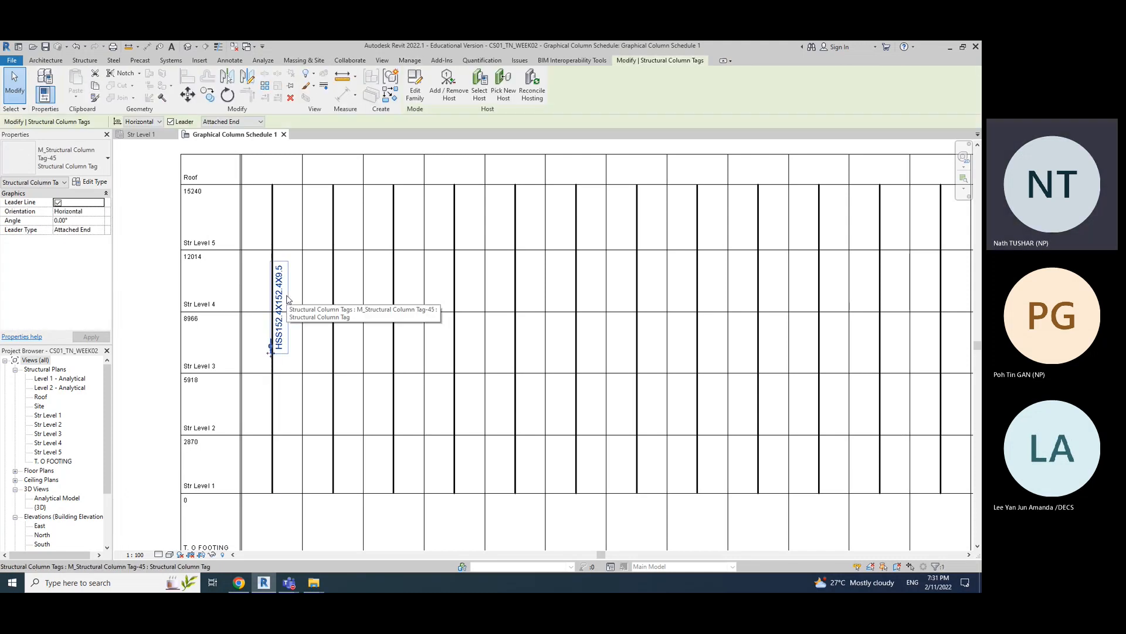
{"action": "left_click", "coordinate": [151, 294]}
- Try the Vertical orientation on the repositioned column tag, undo it and keep the Horizontal orientation
{"action": "left_click", "coordinate": [287, 292]}
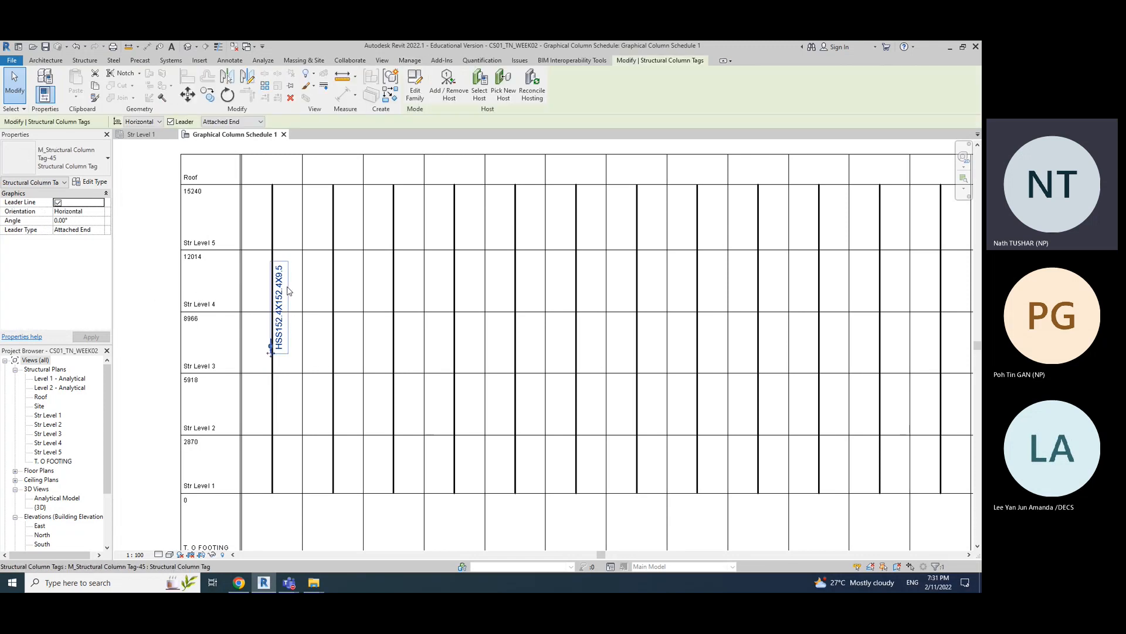
{"action": "left_click", "coordinate": [154, 122]}
{"action": "left_click", "coordinate": [135, 131]}
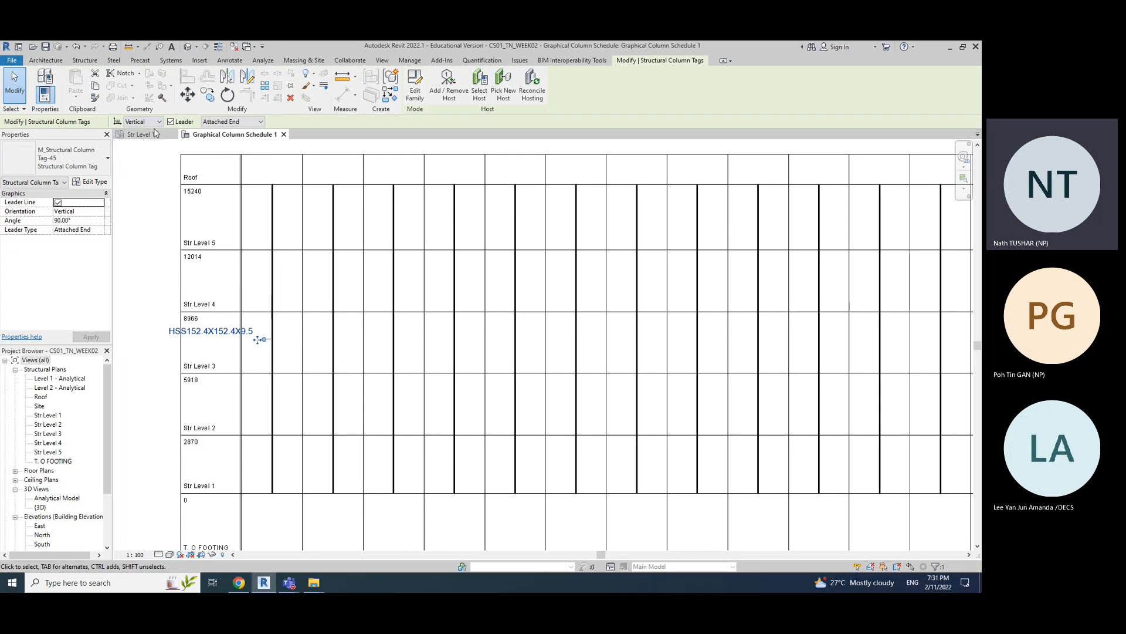
{"action": "key", "text": "ctrl+z"}
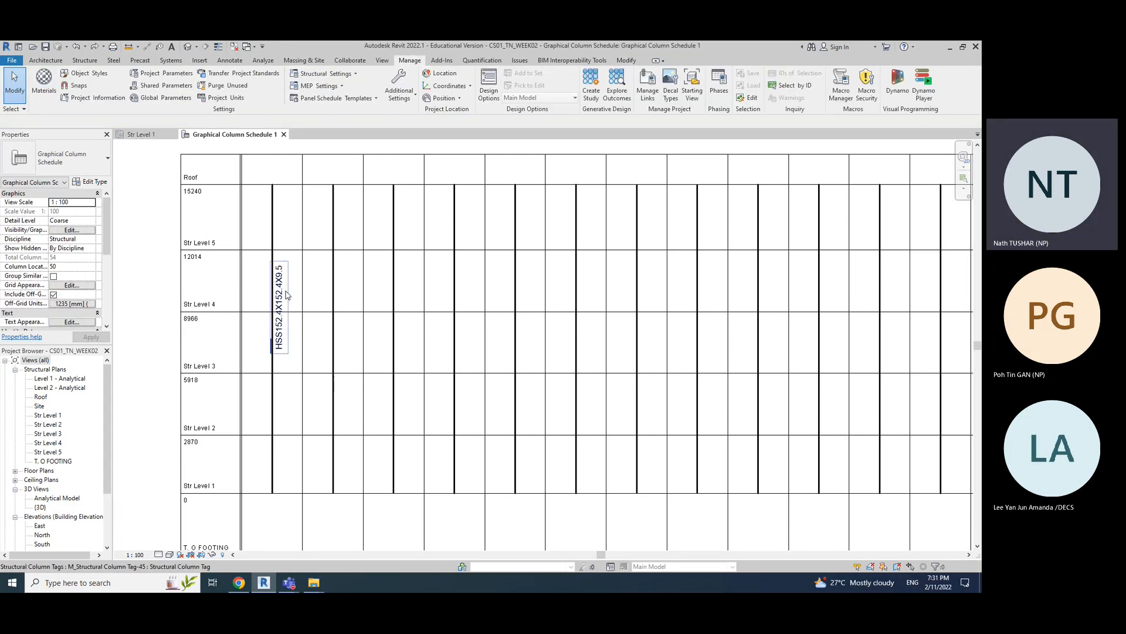
{"action": "left_click", "coordinate": [286, 295]}
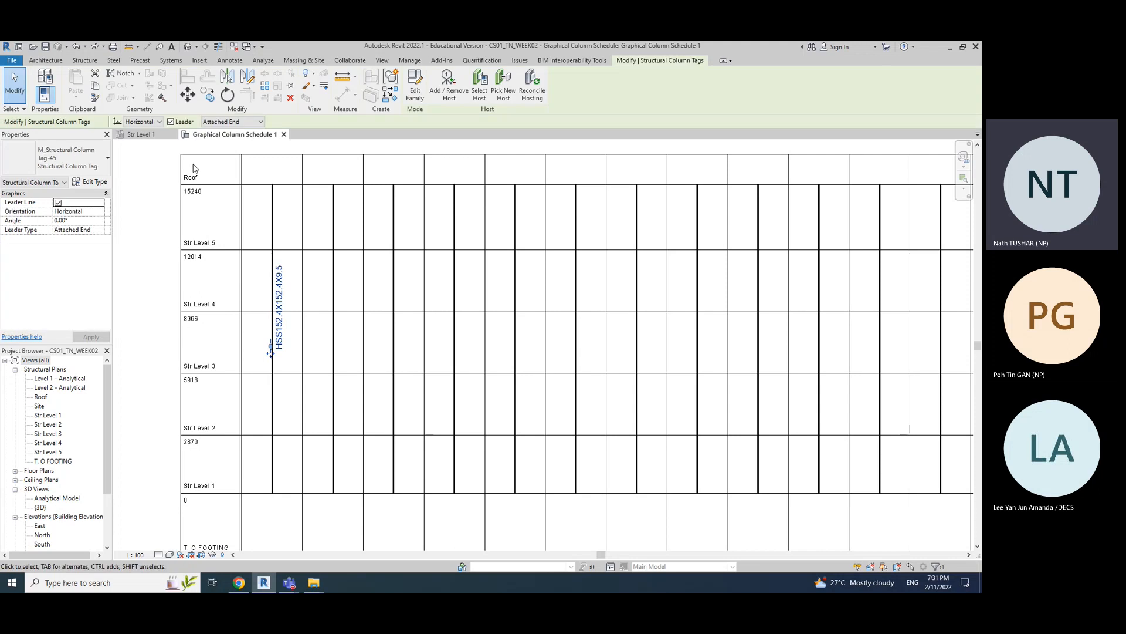
{"action": "left_click", "coordinate": [151, 122]}
{"action": "left_click", "coordinate": [150, 131]}
{"action": "left_click", "coordinate": [157, 217]}
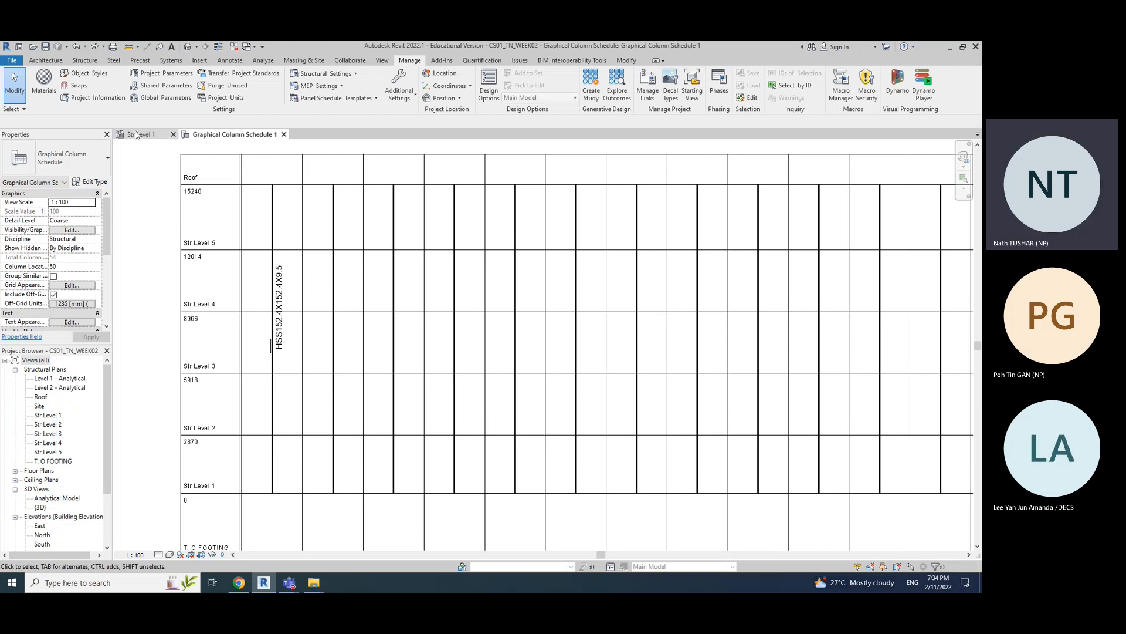
- Switch from the graphical column schedule to the Str Level 1 structural plan, checking the Str Level 2 plan along the way
{"action": "left_click", "coordinate": [136, 135]}
{"action": "left_click", "coordinate": [221, 136]}
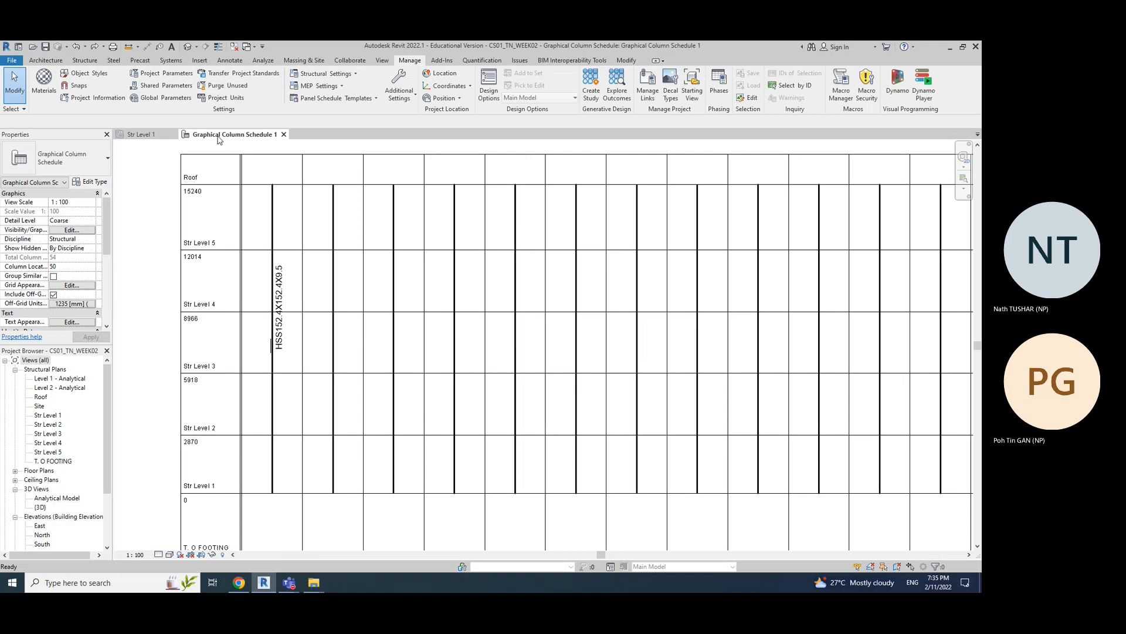
{"action": "left_click", "coordinate": [140, 135]}
{"action": "scroll", "coordinate": [573, 310], "scroll_direction": "up", "scroll_amount": 2}
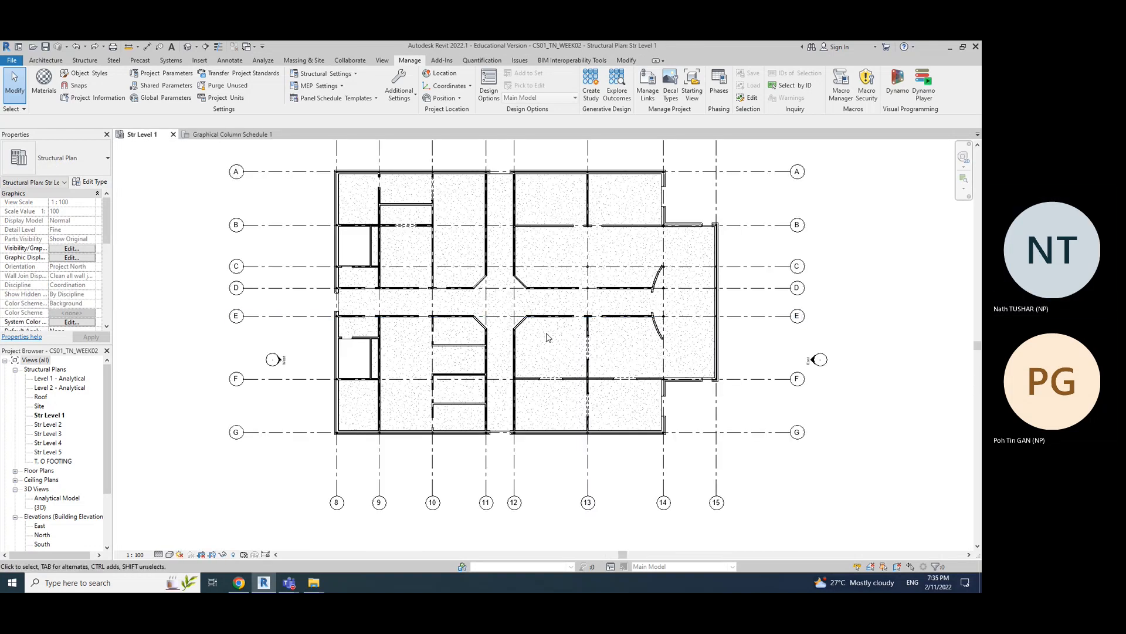
{"action": "double_click", "coordinate": [49, 424]}
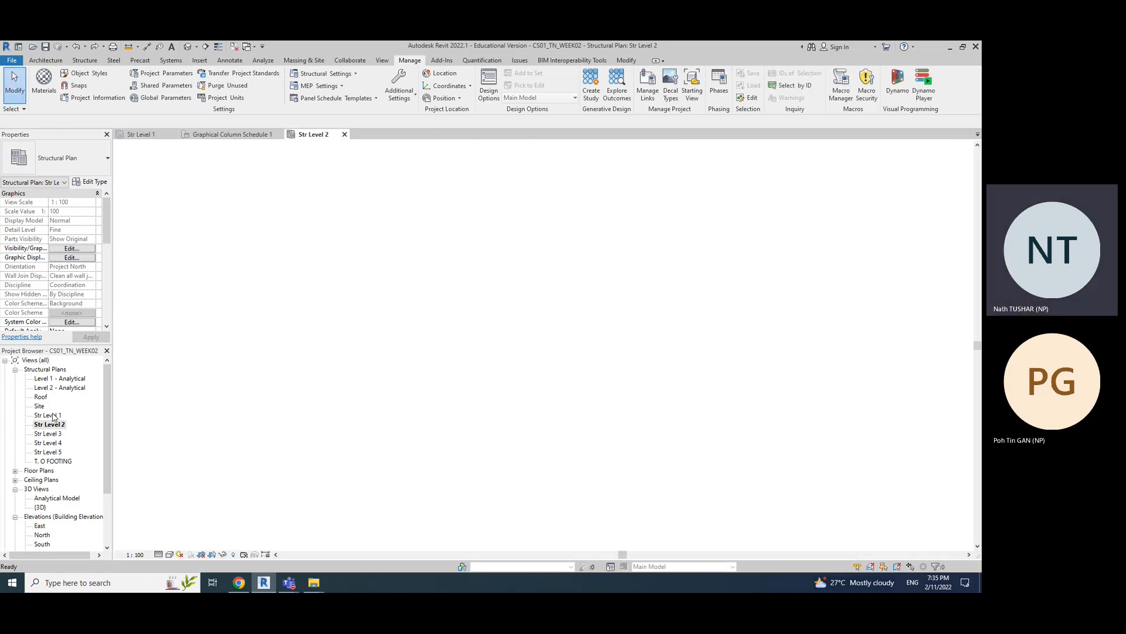
{"action": "double_click", "coordinate": [51, 415]}
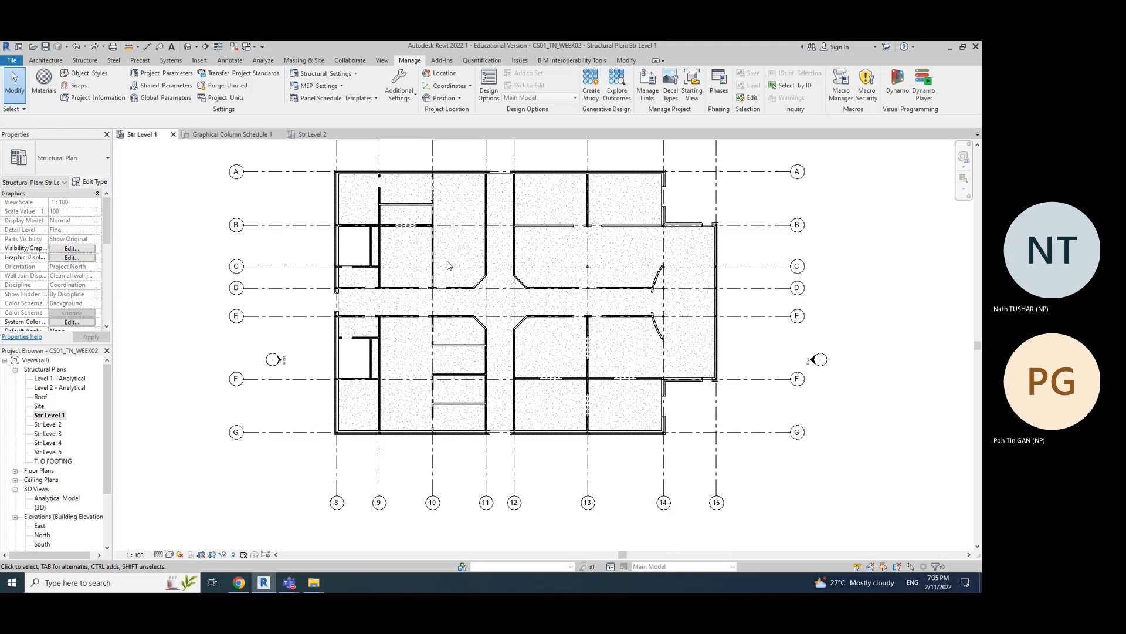
{"action": "middle_click_drag", "start_coordinate": [193, 243], "coordinate": [191, 280]}
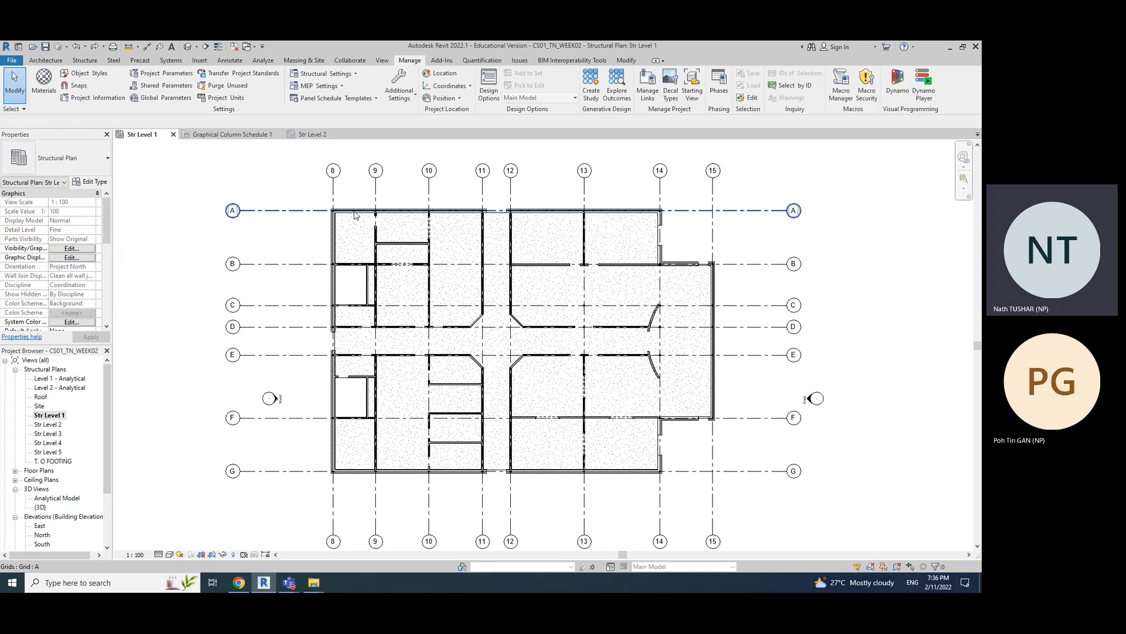
- Review the structural foundation and wall creation commands, including the structural and architectural wall options
{"action": "left_click", "coordinate": [85, 60]}
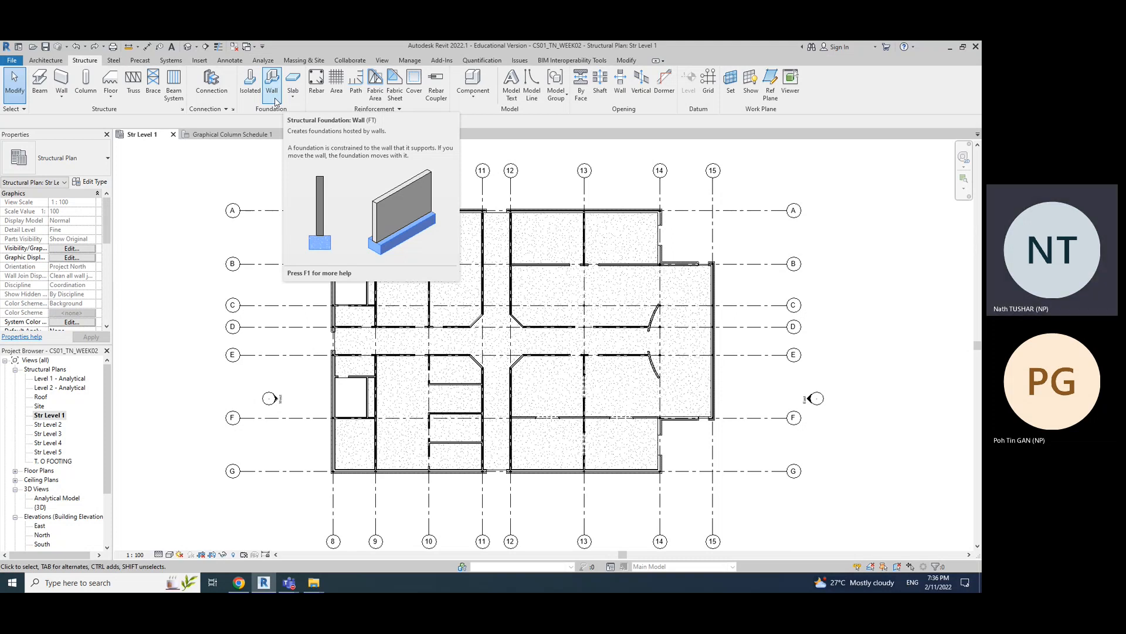
{"action": "left_click", "coordinate": [61, 98]}
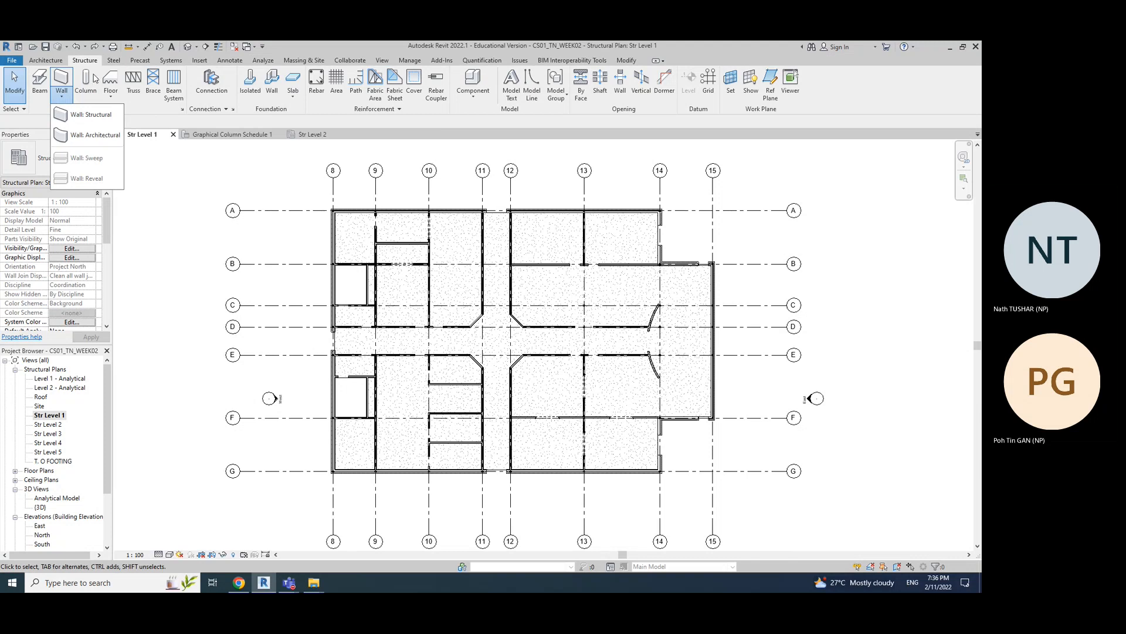
{"action": "left_click", "coordinate": [64, 100]}
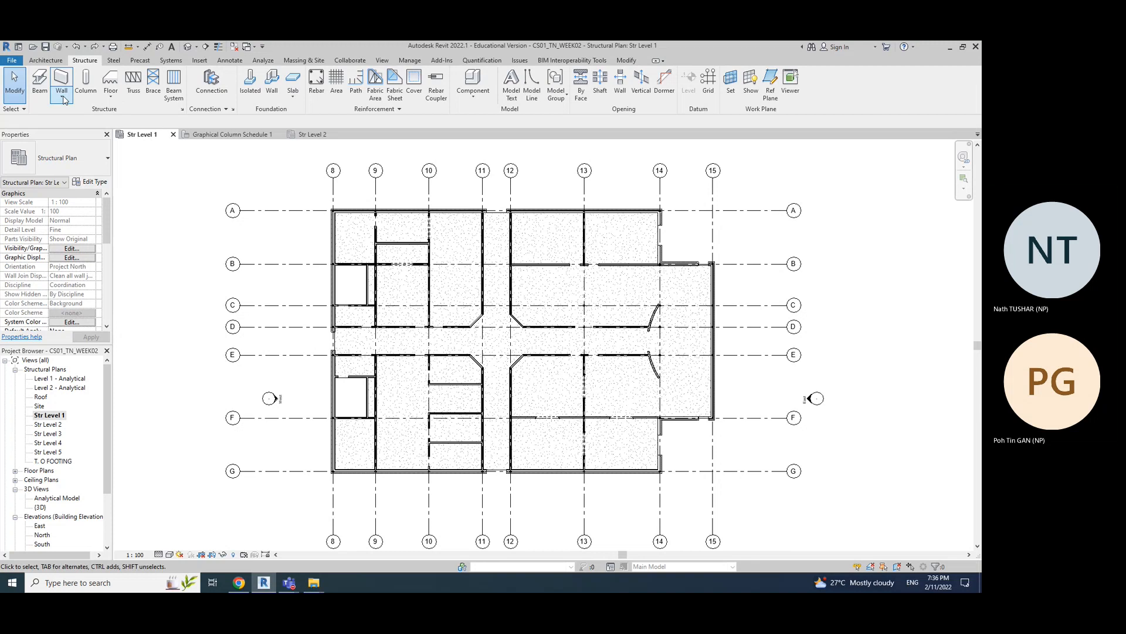
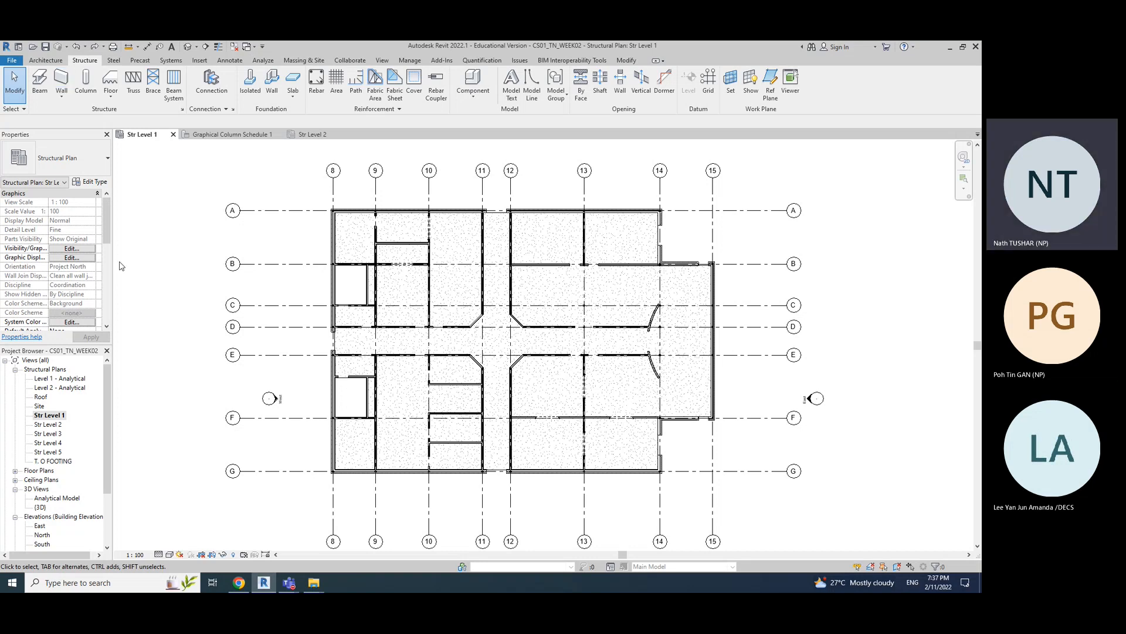
- Switch to the Lecture #3 slide in PowerPoint, review the Add Foundation Walls topic under Foundations, and return to Revit
{"action": "left_click", "coordinate": [239, 583]}
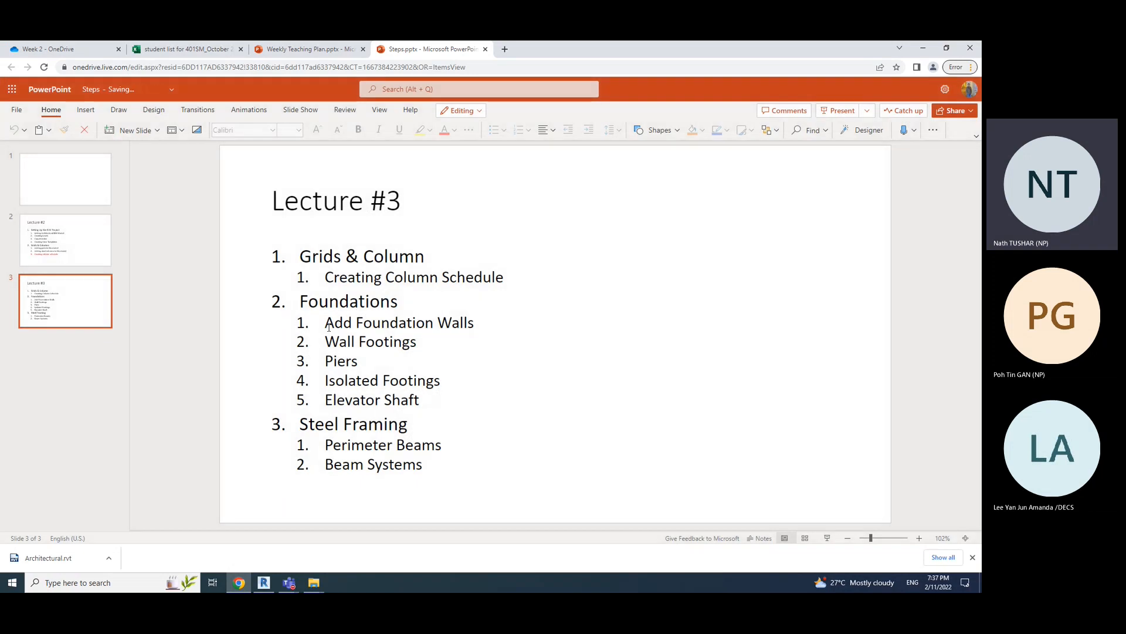
{"action": "left_click_drag", "start_coordinate": [325, 324], "coordinate": [479, 325]}
{"action": "left_click", "coordinate": [479, 325]}
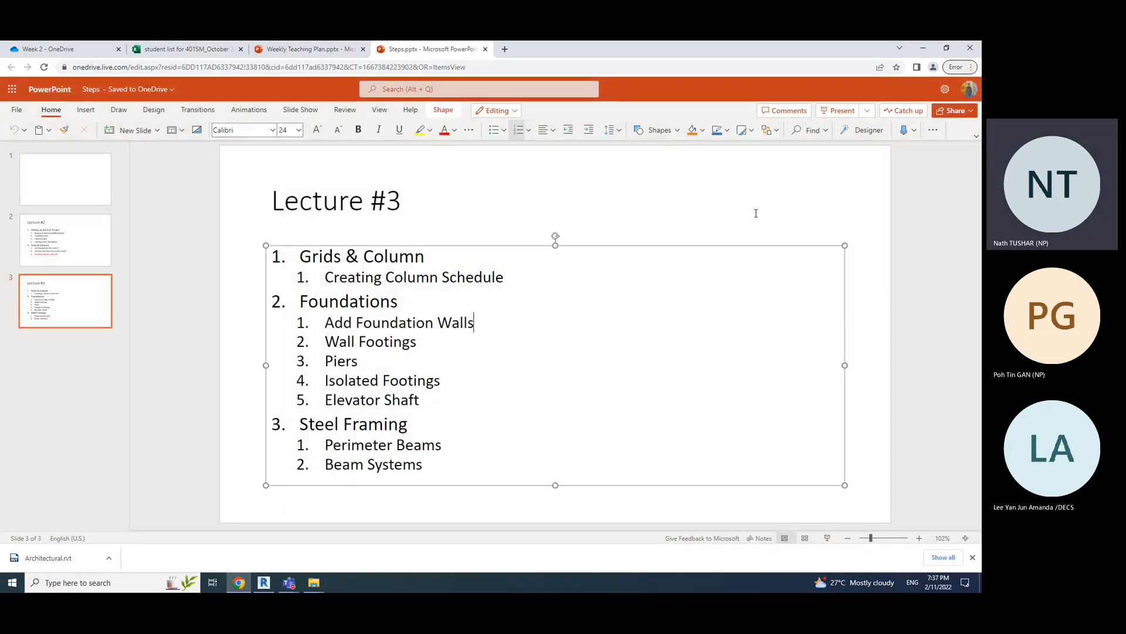
{"action": "left_click", "coordinate": [926, 52]}
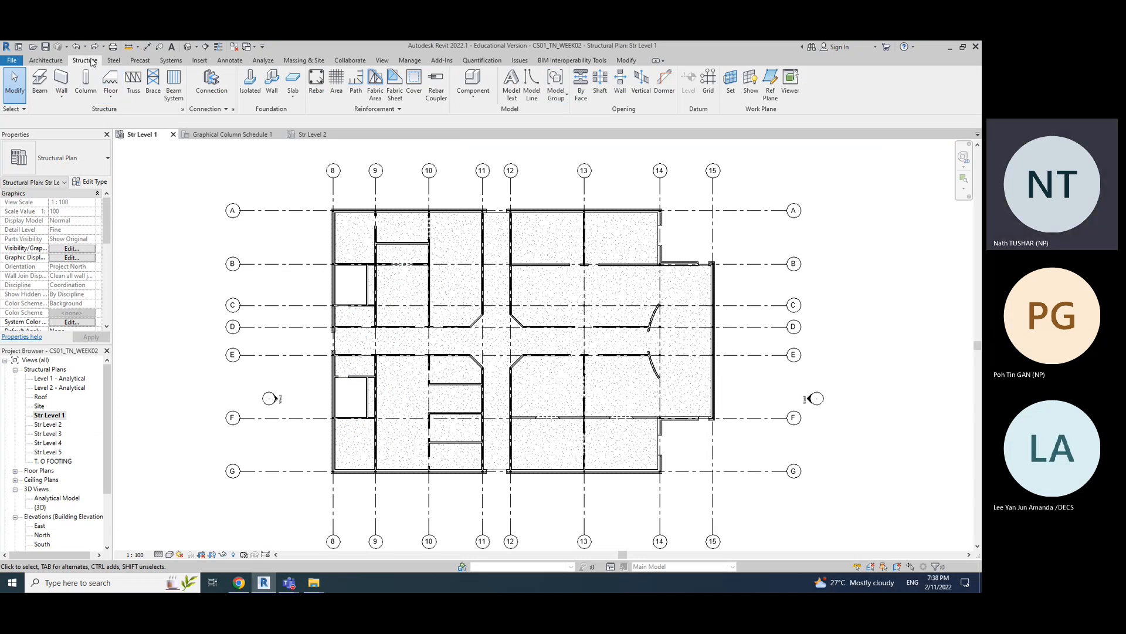
- Temporarily hide the whole Grids category in the Str Level 1 plan, using grid 8 as the selected element
{"action": "scroll", "coordinate": [305, 298], "scroll_direction": "up", "scroll_amount": 1}
{"action": "scroll", "coordinate": [311, 303], "scroll_direction": "down", "scroll_amount": 3}
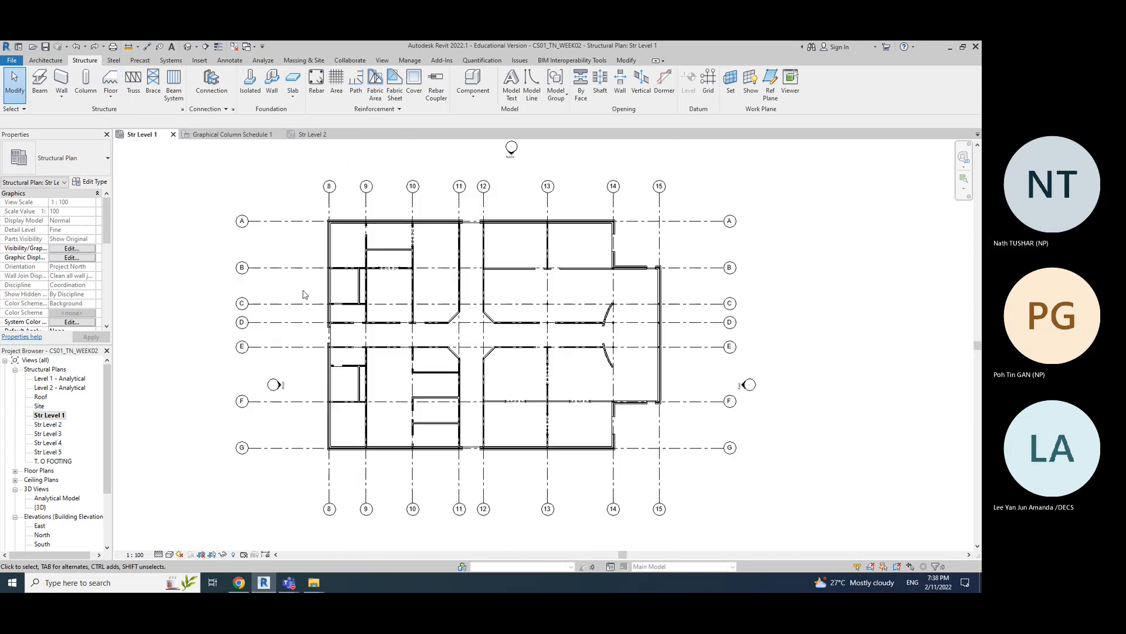
{"action": "middle_click_drag", "start_coordinate": [329, 246], "coordinate": [280, 241]}
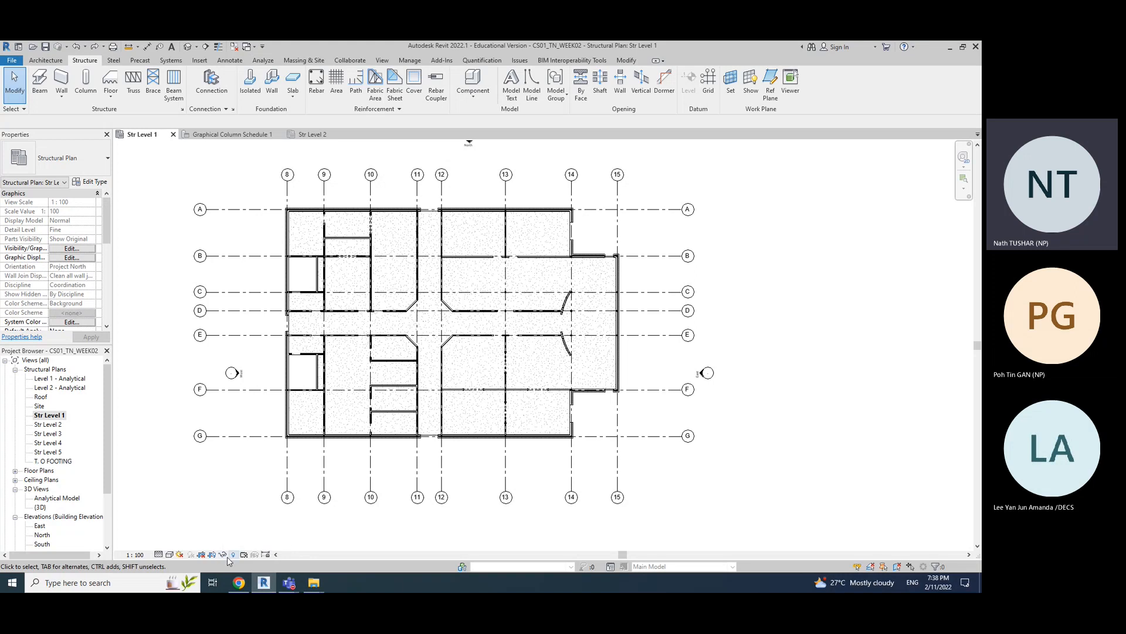
{"action": "left_click", "coordinate": [288, 189]}
{"action": "left_click", "coordinate": [352, 178]}
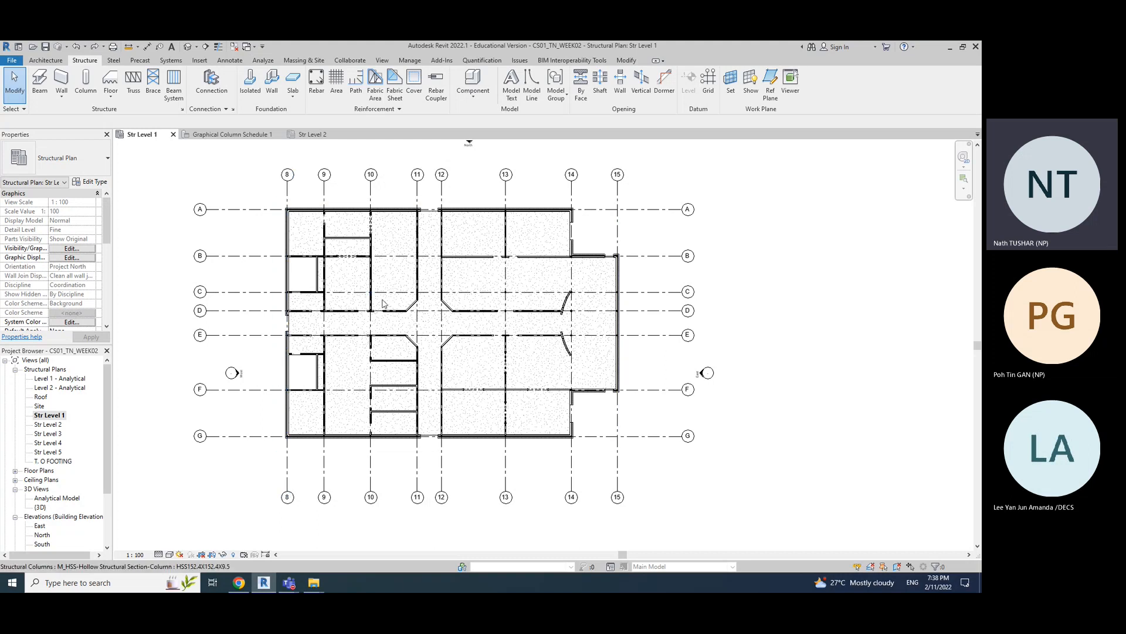
{"action": "left_click", "coordinate": [287, 191]}
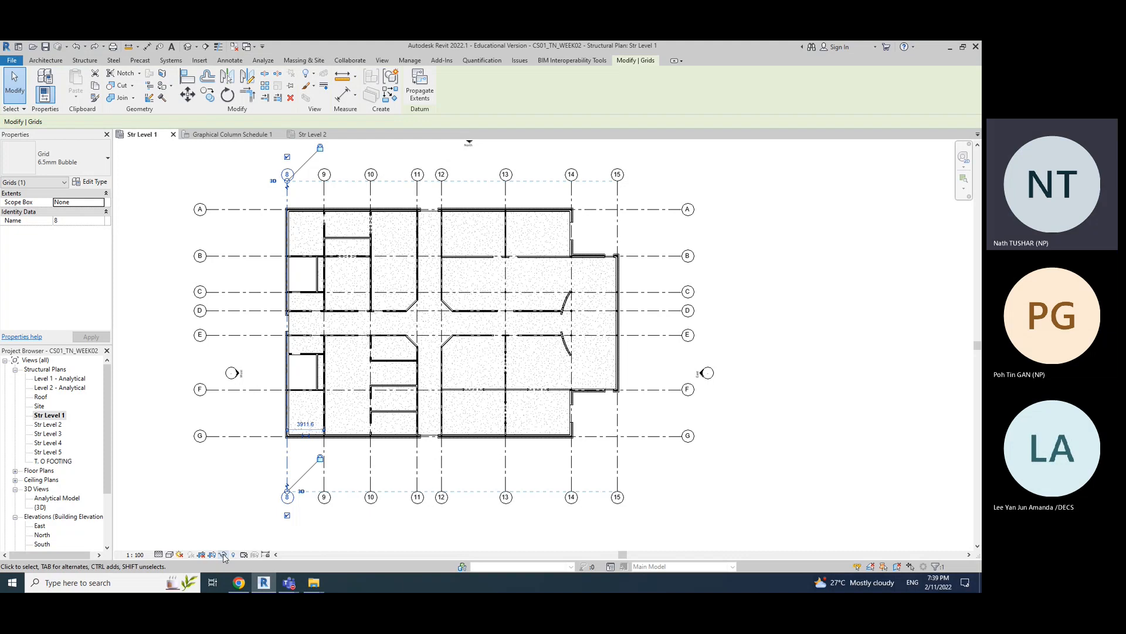
{"action": "left_click", "coordinate": [222, 555]}
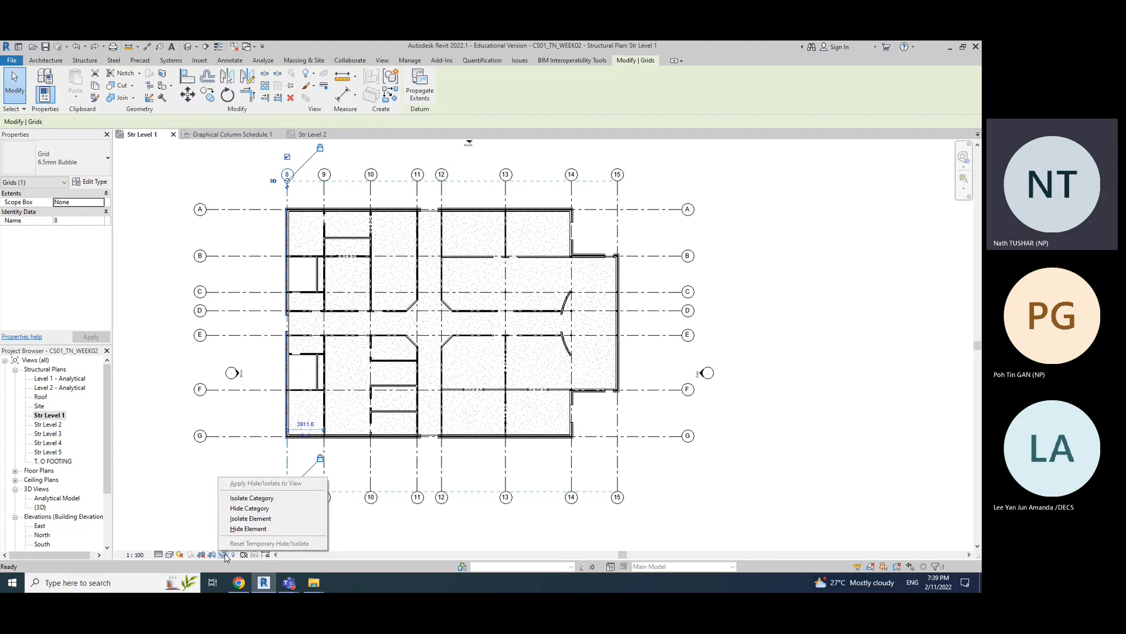
{"action": "left_click", "coordinate": [246, 512]}
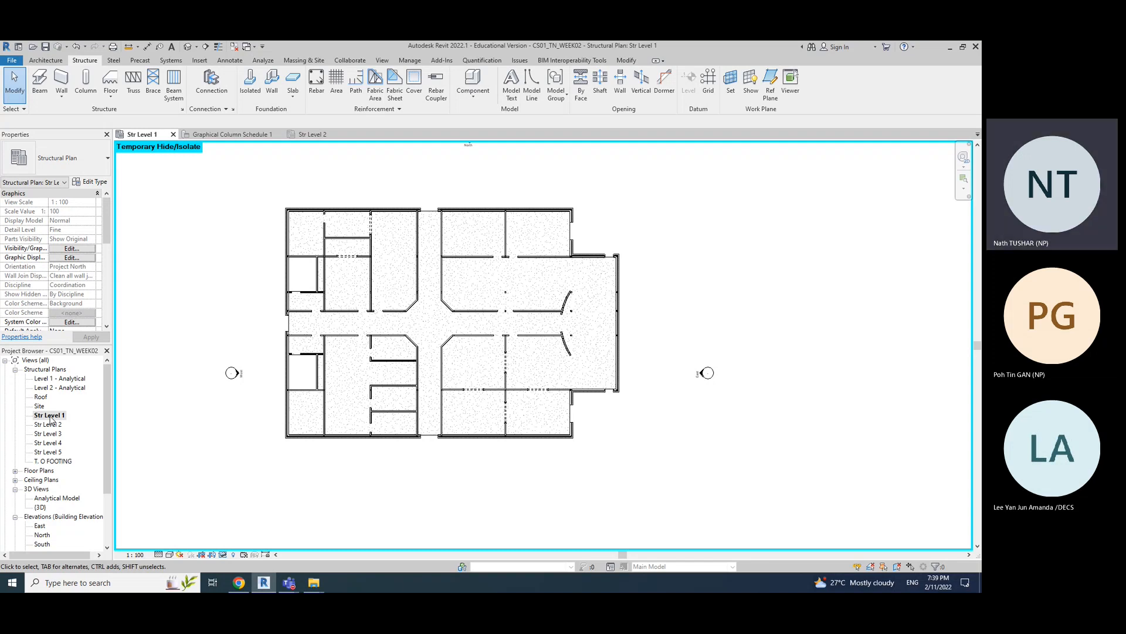
{"action": "middle_click_drag", "start_coordinate": [282, 262], "coordinate": [327, 276]}
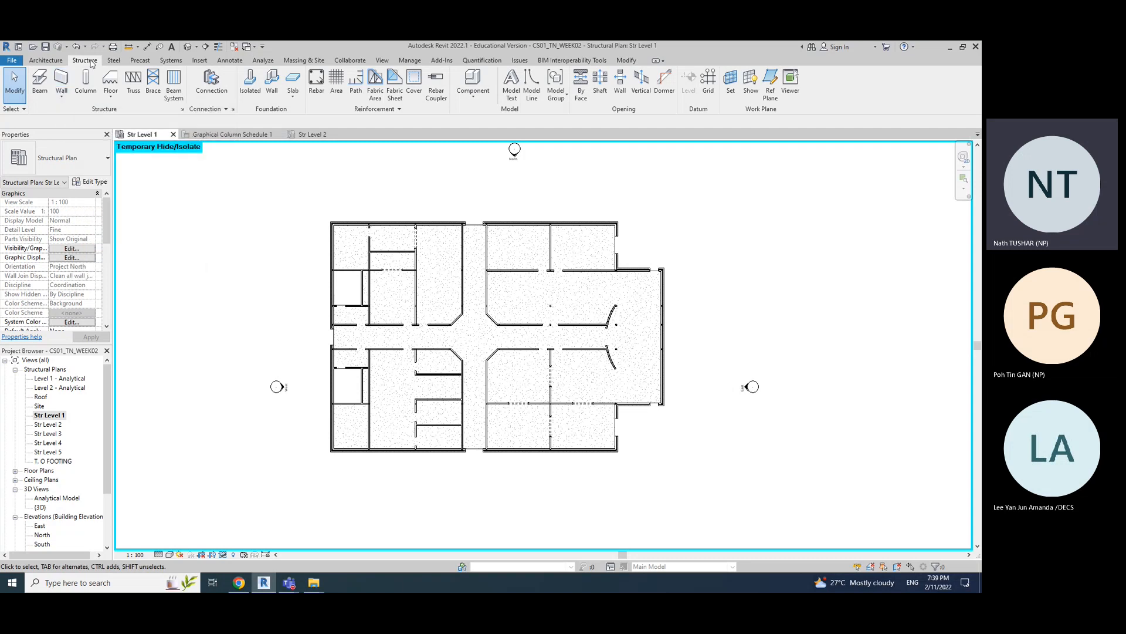
- Save the project before placing structural walls
{"action": "left_click", "coordinate": [62, 82]}
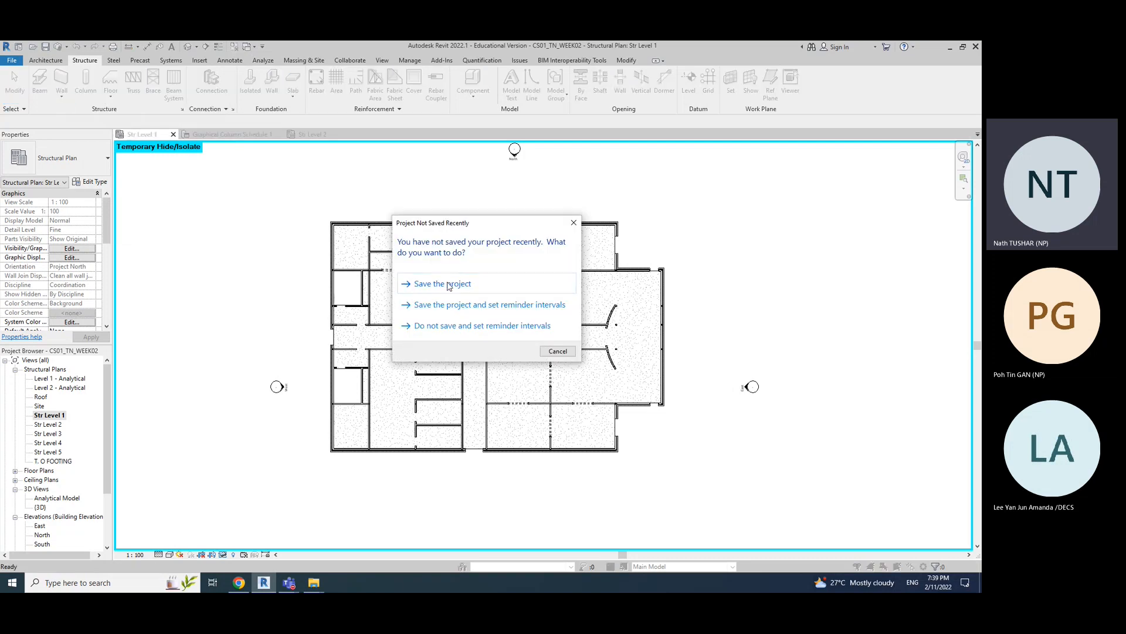
{"action": "left_click_drag", "start_coordinate": [459, 222], "coordinate": [427, 129]}
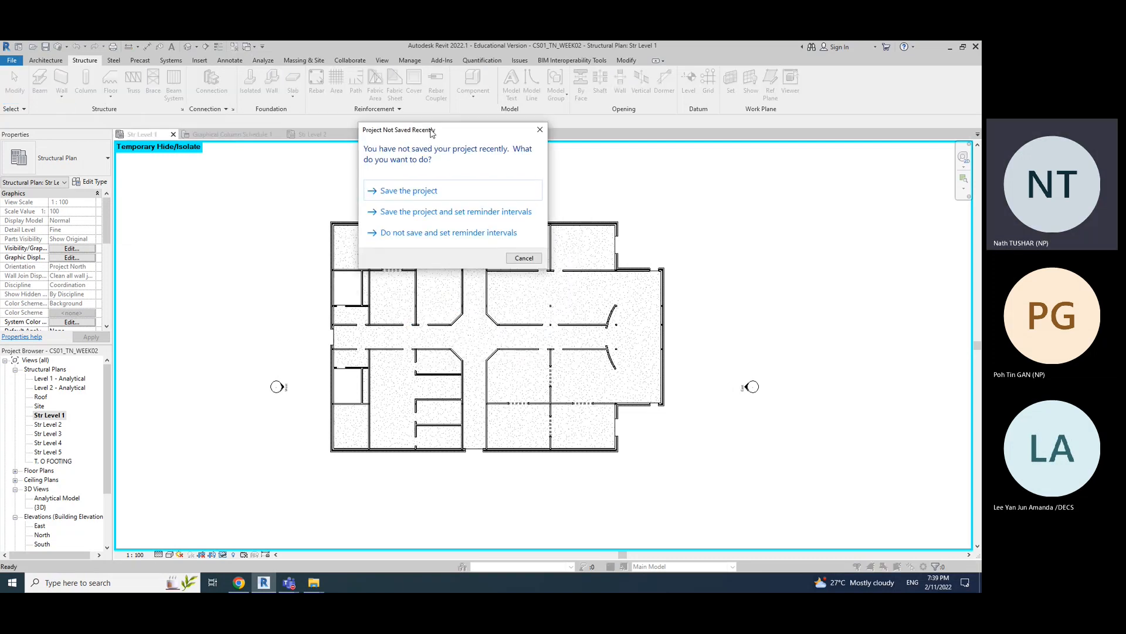
{"action": "left_click", "coordinate": [404, 194]}
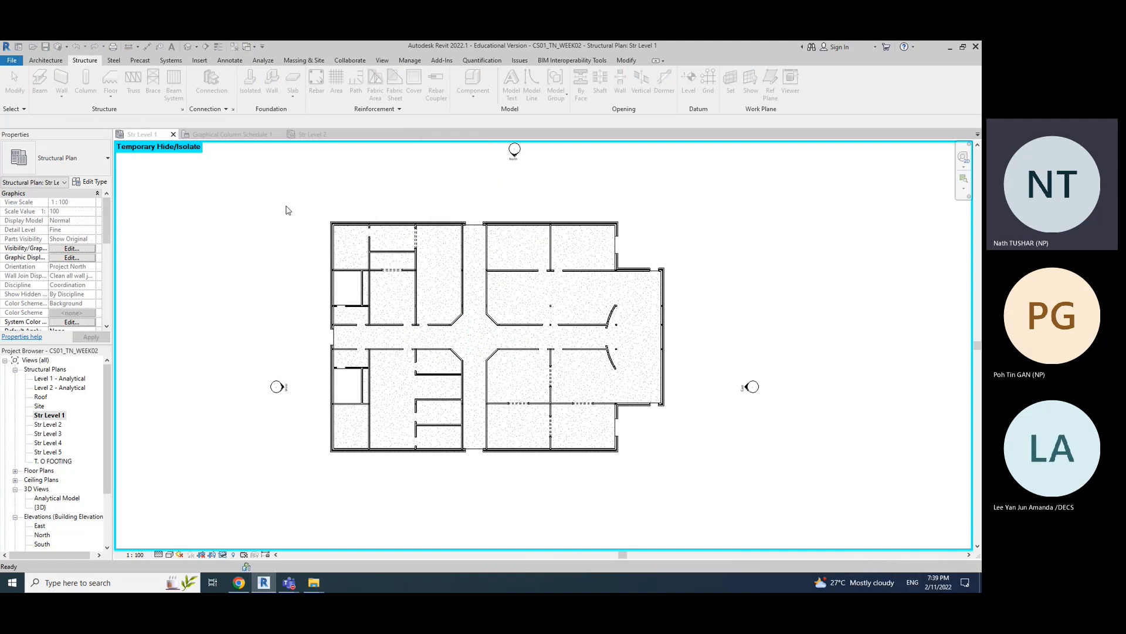
{"action": "left_click", "coordinate": [61, 81]}
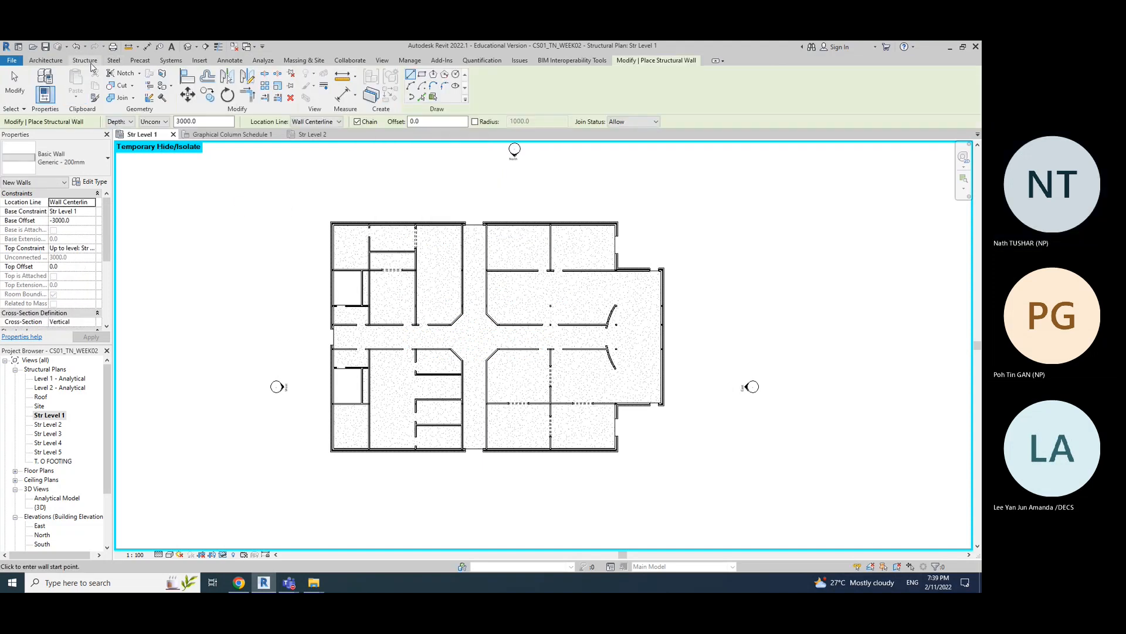
{"action": "left_click", "coordinate": [10, 86]}
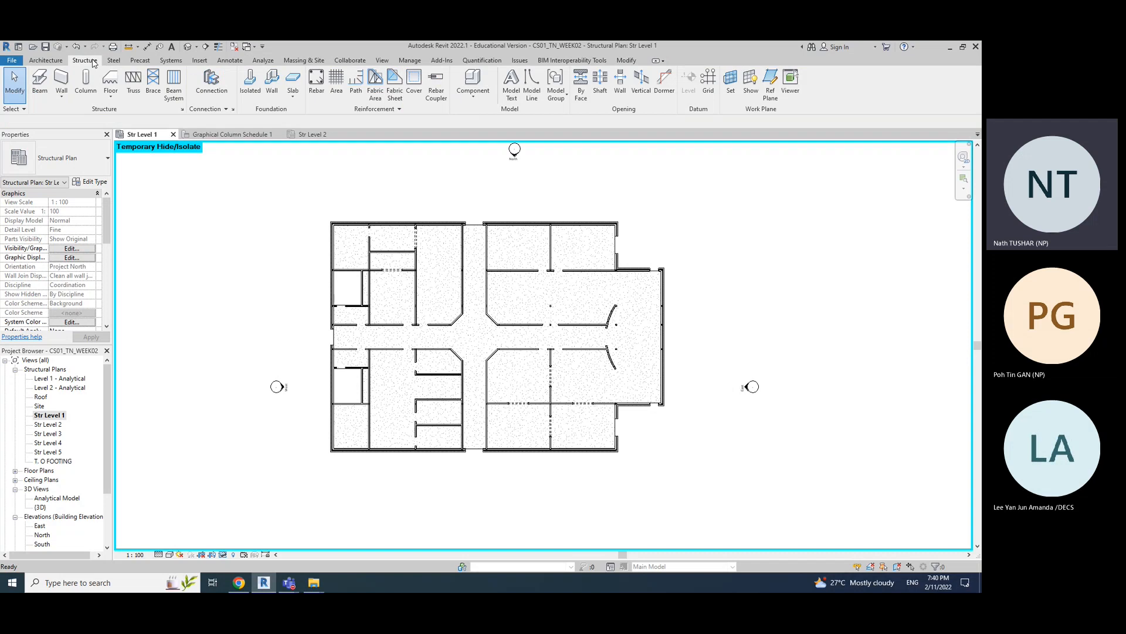
{"action": "left_click", "coordinate": [62, 84]}
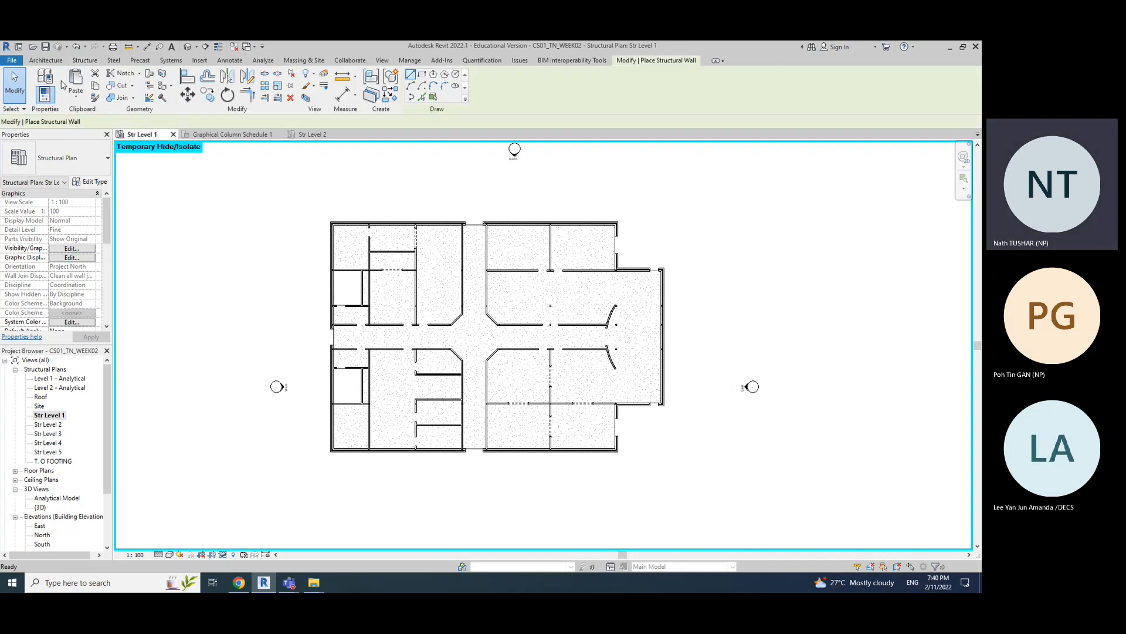
{"action": "left_click", "coordinate": [15, 86]}
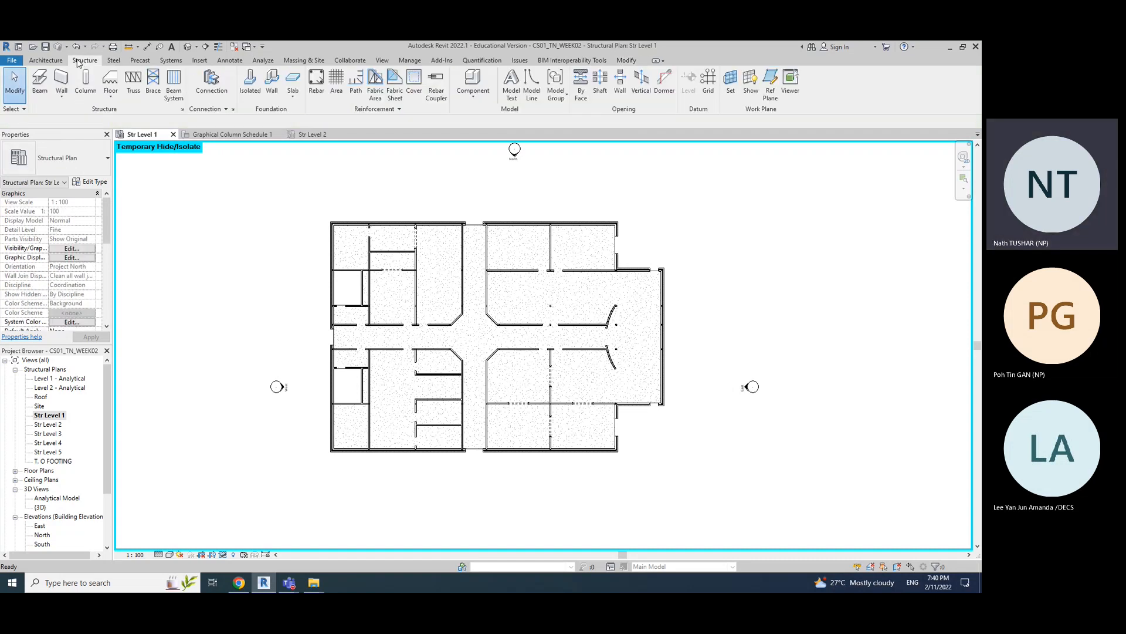
{"action": "left_click", "coordinate": [62, 98]}
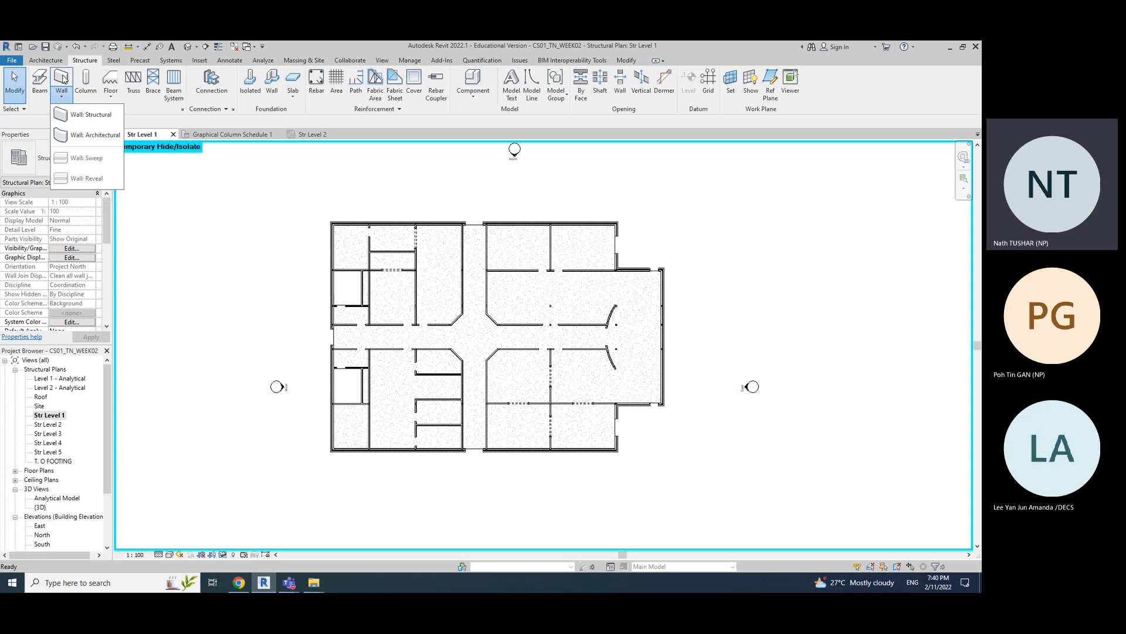
{"action": "left_click", "coordinate": [61, 82]}
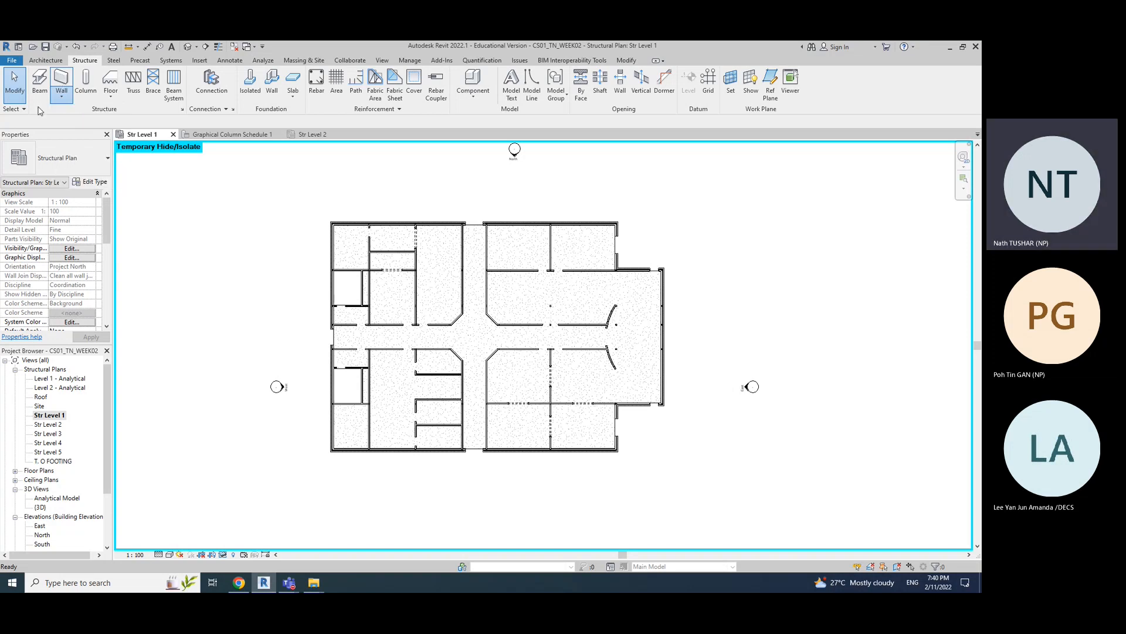
- Start the structural wall command and look through the available basic, curtain and stacked wall types
{"action": "left_click", "coordinate": [63, 78]}
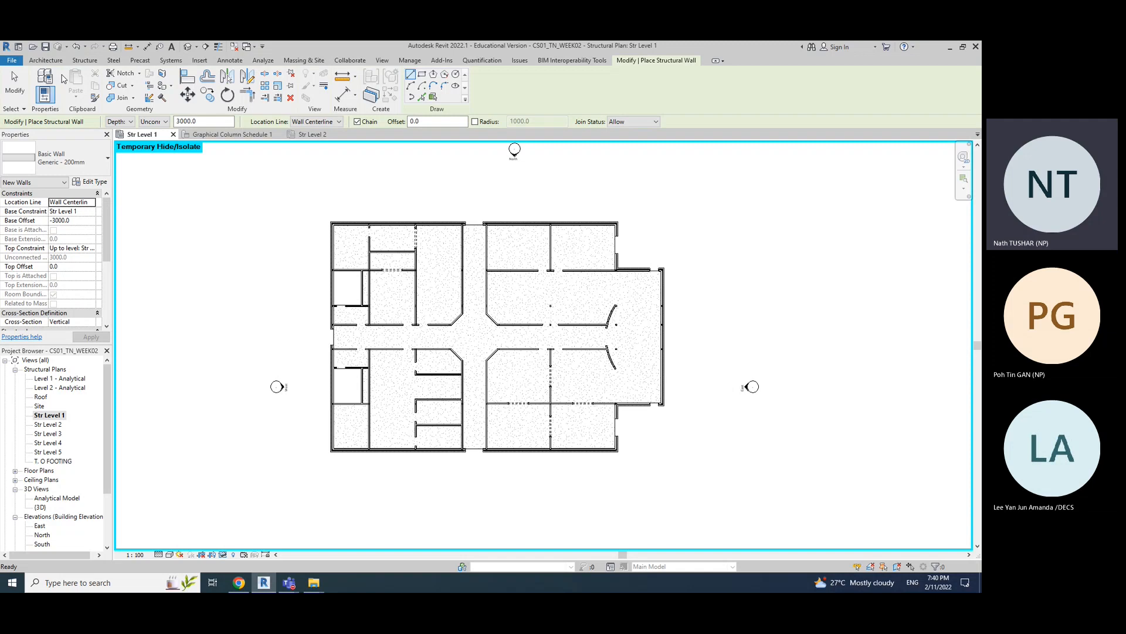
{"action": "left_click", "coordinate": [84, 160]}
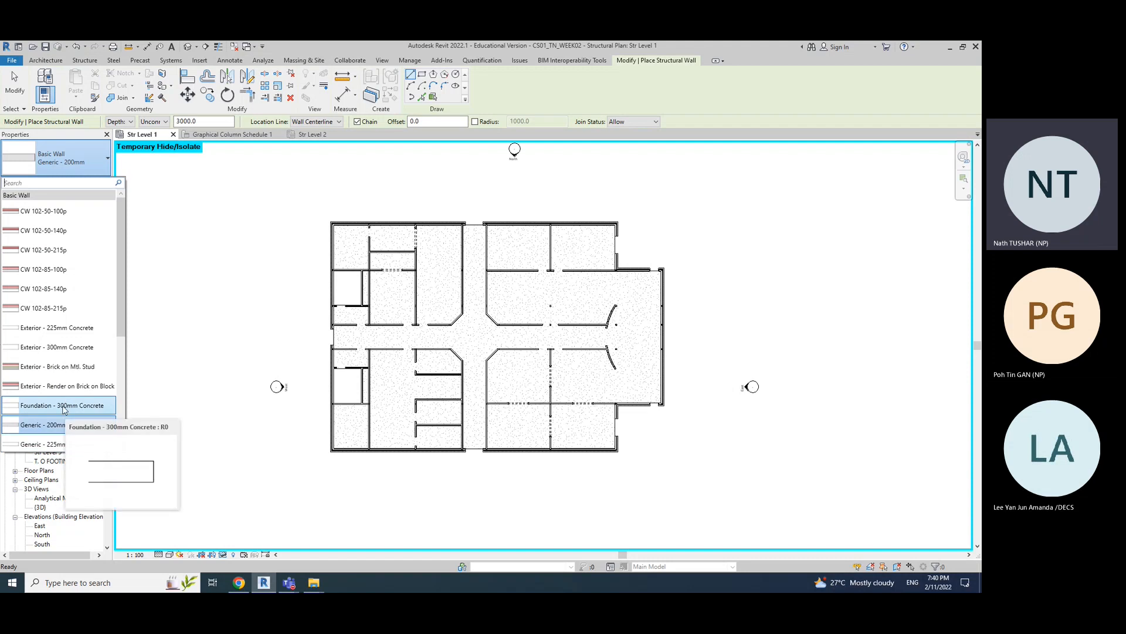
{"action": "left_click", "coordinate": [78, 163]}
{"action": "left_click", "coordinate": [79, 163]}
{"action": "left_click_drag", "start_coordinate": [118, 238], "coordinate": [120, 404]}
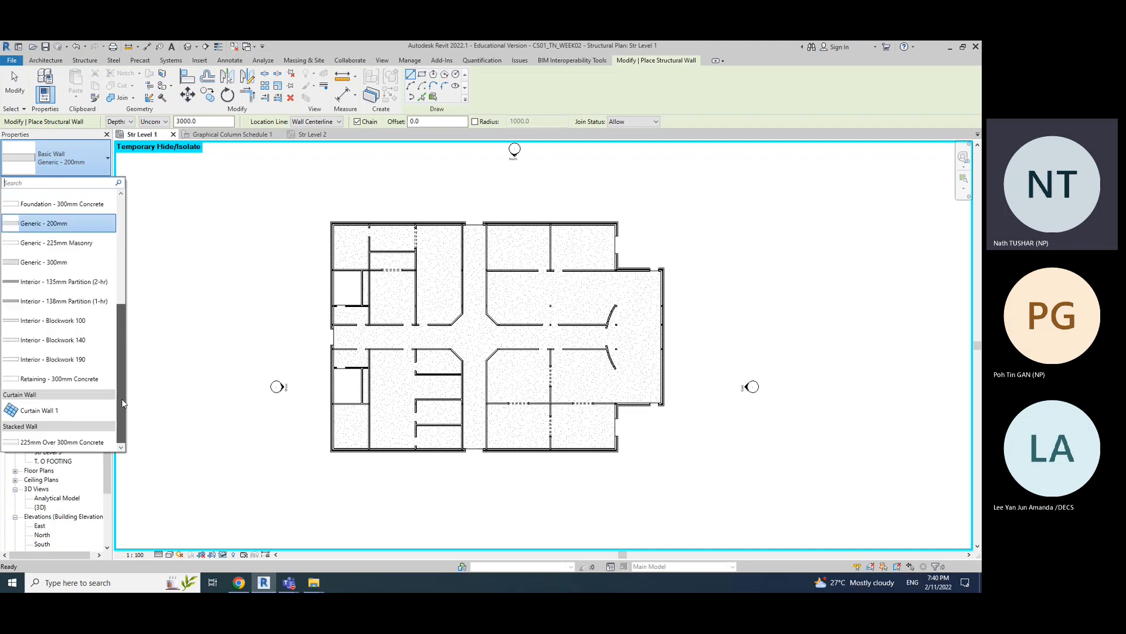
{"action": "left_click_drag", "start_coordinate": [121, 360], "coordinate": [119, 229]}
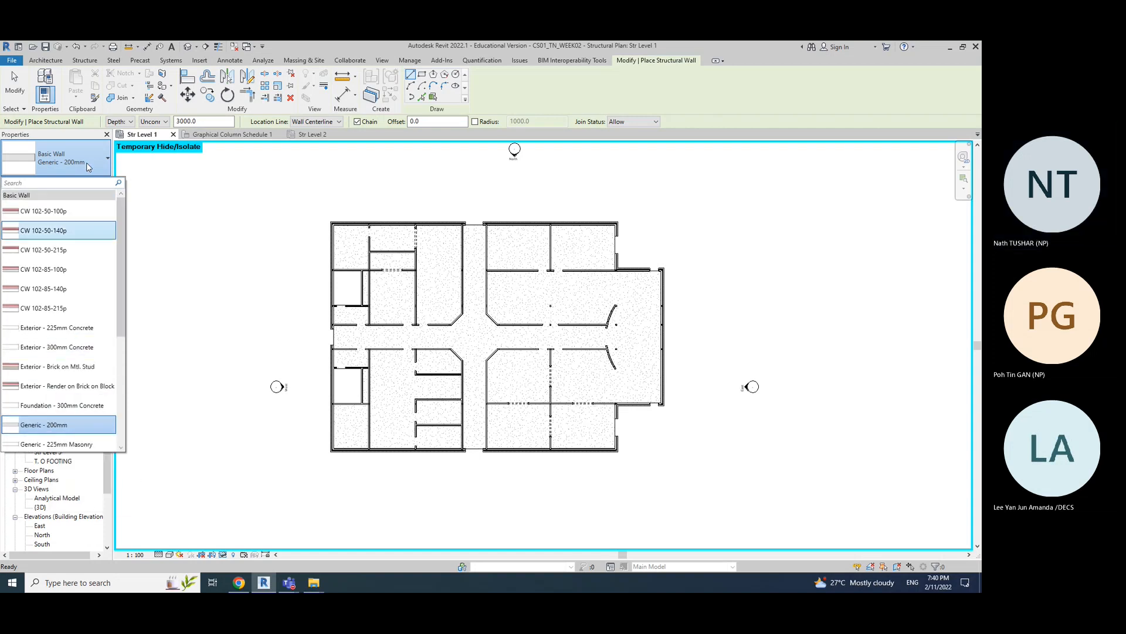
{"action": "left_click", "coordinate": [104, 160]}
{"action": "left_click", "coordinate": [102, 161]}
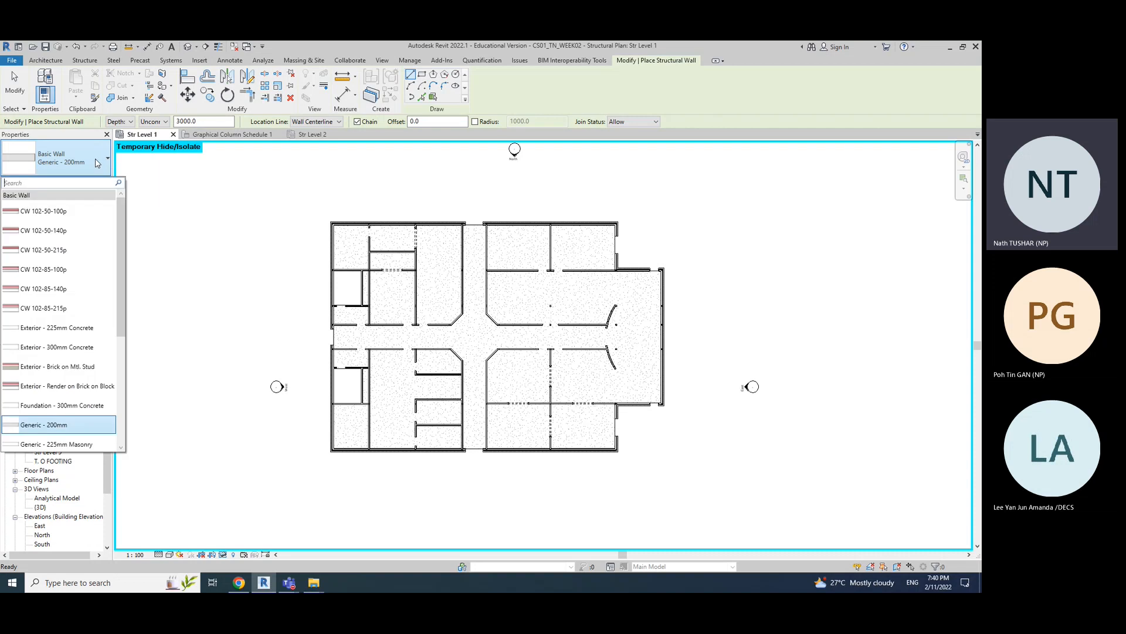
{"action": "left_click", "coordinate": [99, 162]}
{"action": "left_click", "coordinate": [97, 163]}
{"action": "left_click", "coordinate": [97, 163]}
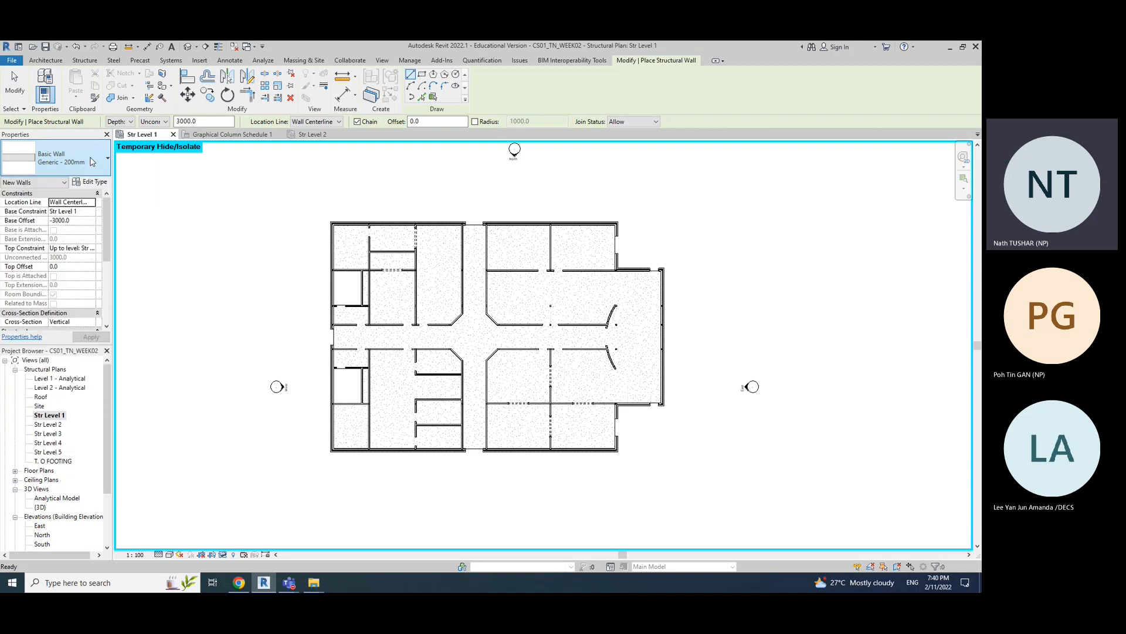
- Set the structural wall type to Foundation - 300mm Concrete and review its type properties without changing them
{"action": "left_click", "coordinate": [89, 162]}
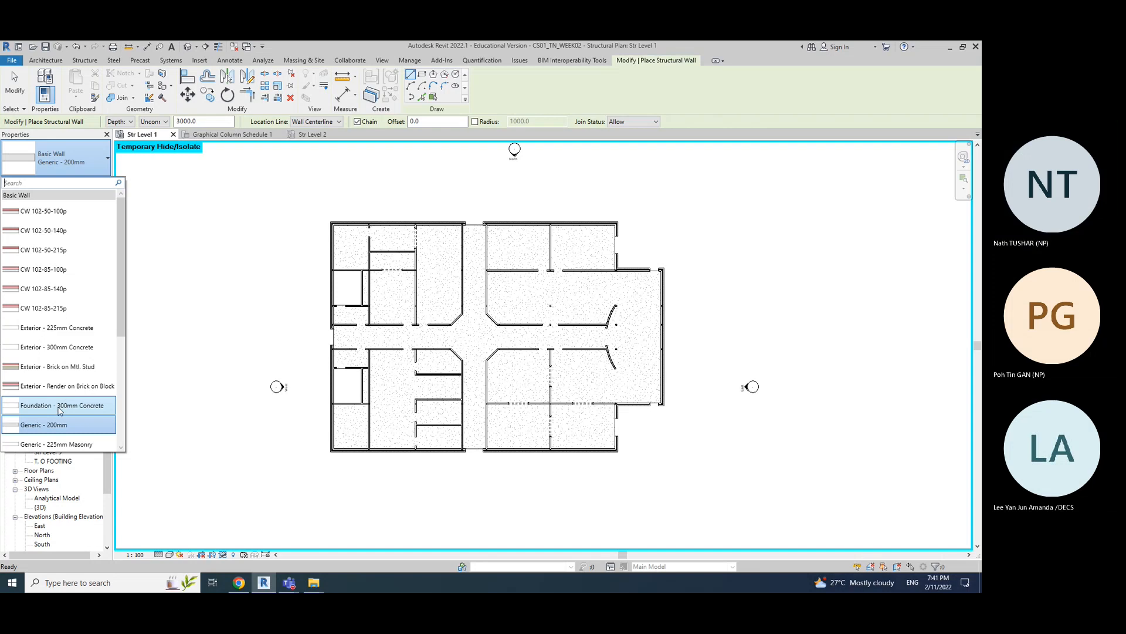
{"action": "left_click", "coordinate": [59, 410]}
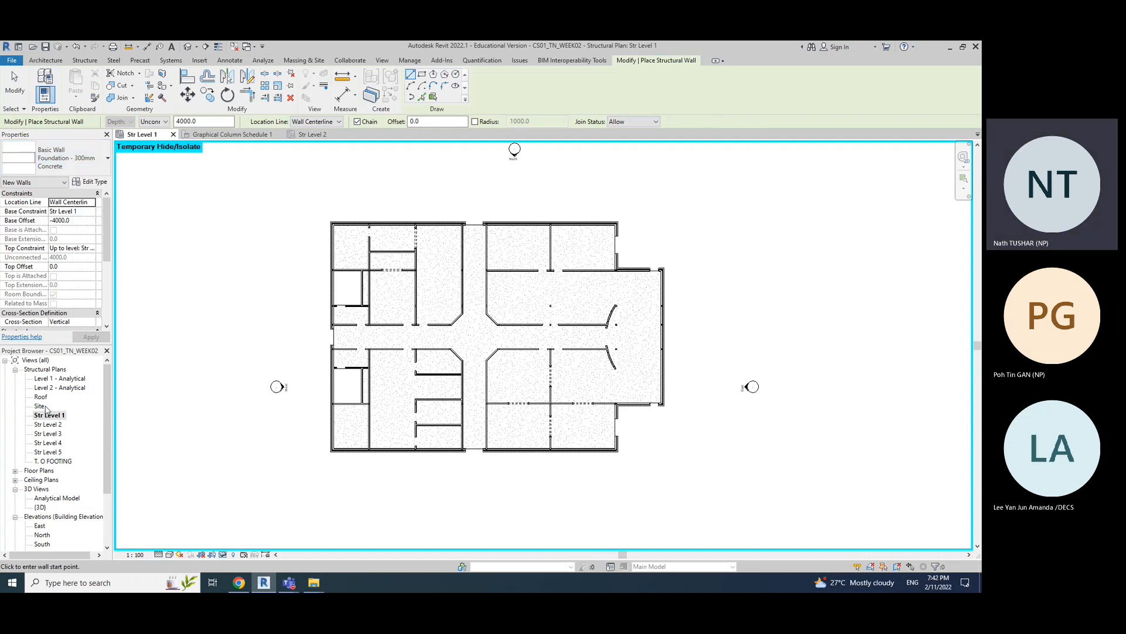
{"action": "left_click", "coordinate": [94, 183]}
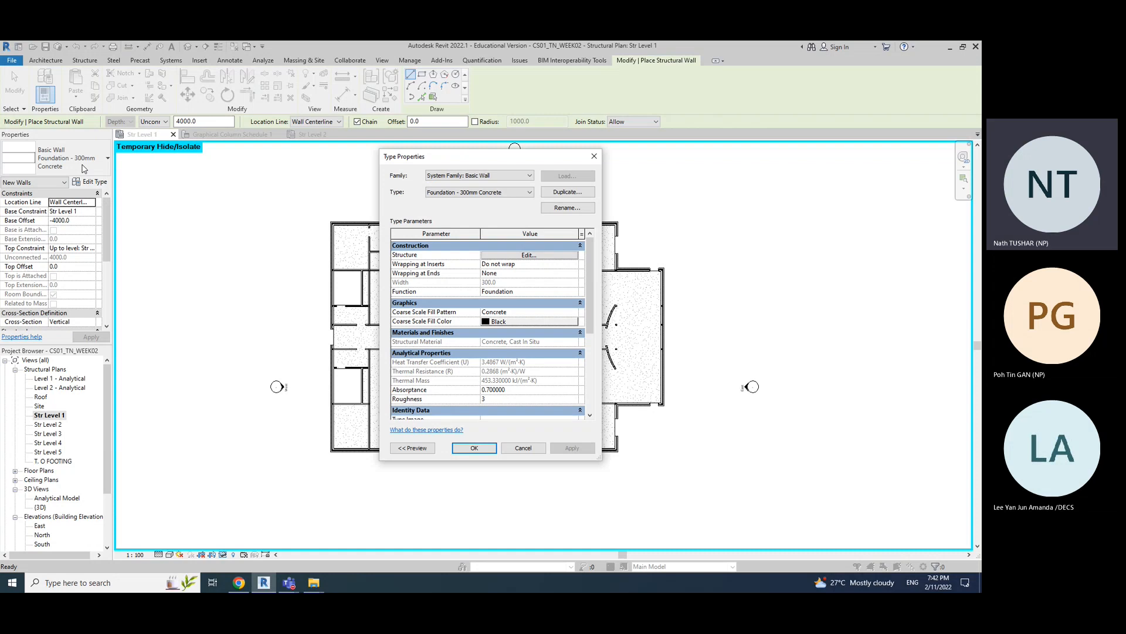
{"action": "left_click", "coordinate": [521, 447]}
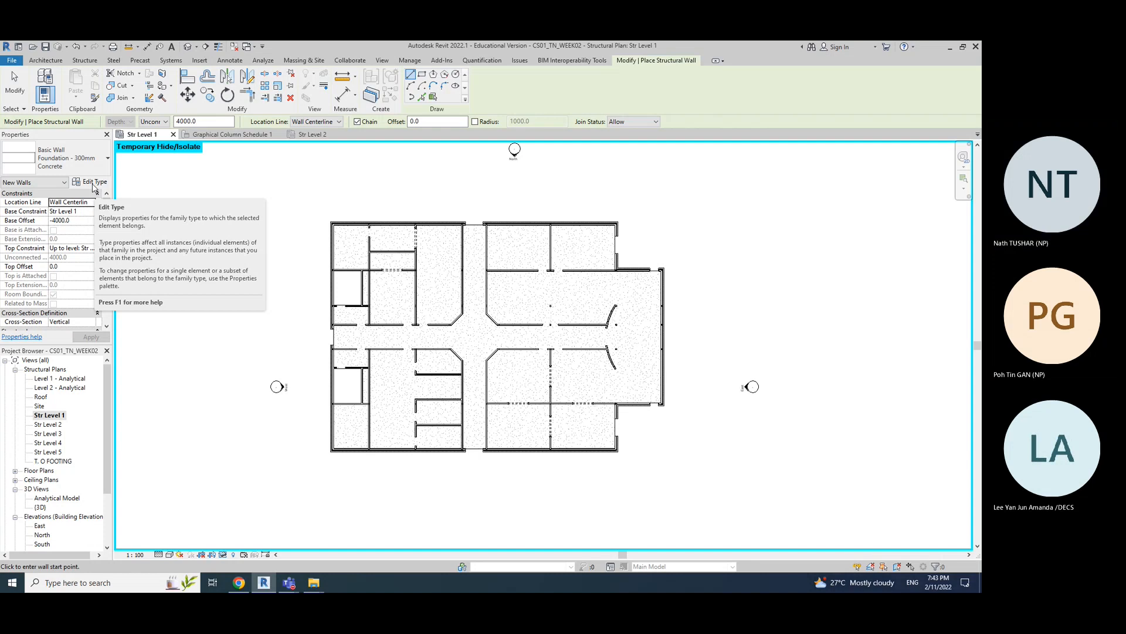
- Open the type properties of the Foundation - 300mm Concrete wall and move the dialog clear of the plan
{"action": "left_click", "coordinate": [93, 184]}
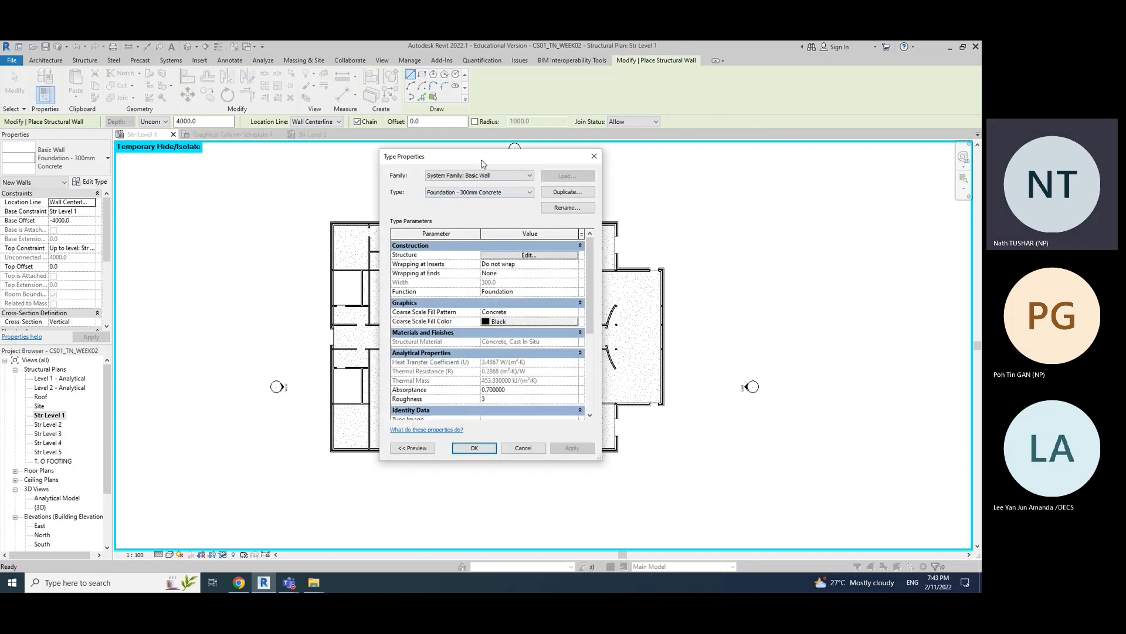
{"action": "left_click_drag", "start_coordinate": [483, 164], "coordinate": [431, 140]}
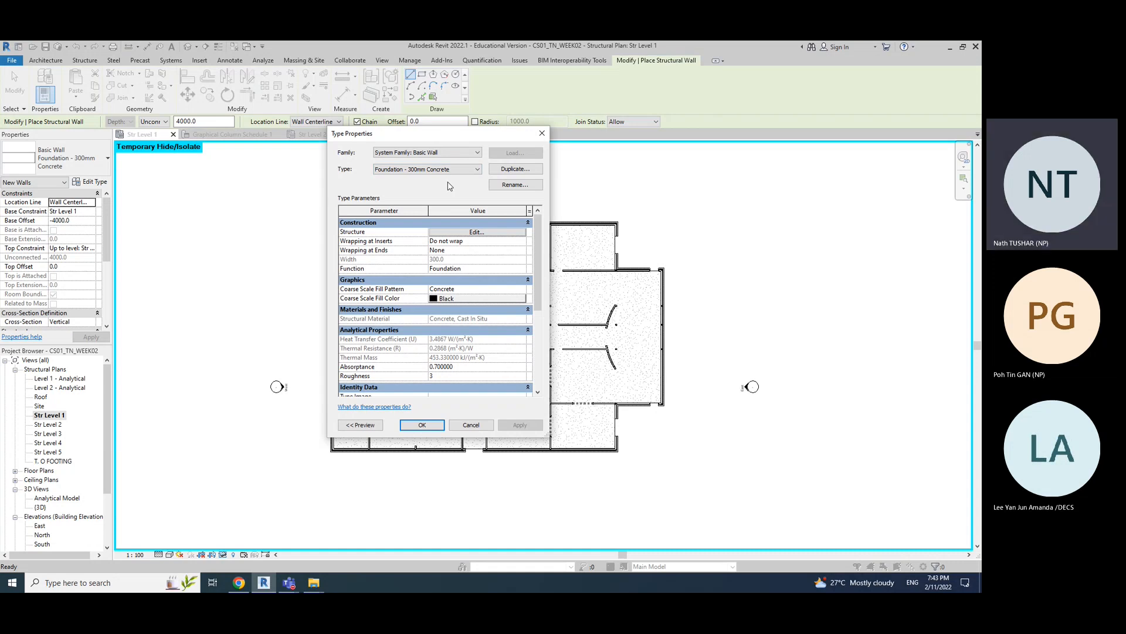
{"action": "left_click_drag", "start_coordinate": [447, 140], "coordinate": [429, 165]}
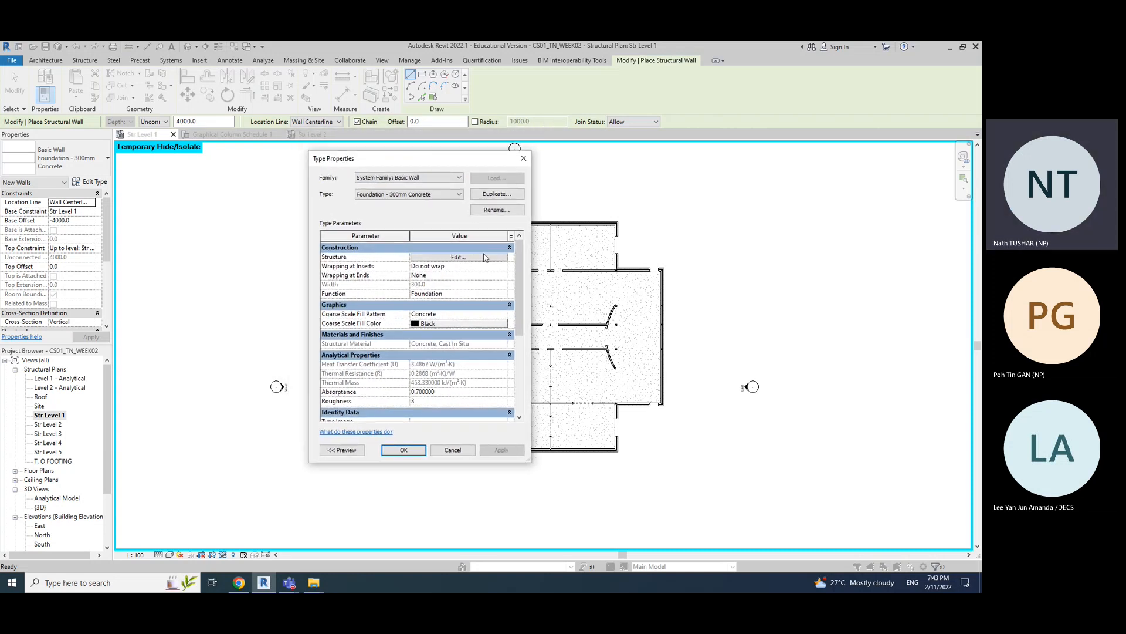
{"action": "left_click", "coordinate": [501, 199]}
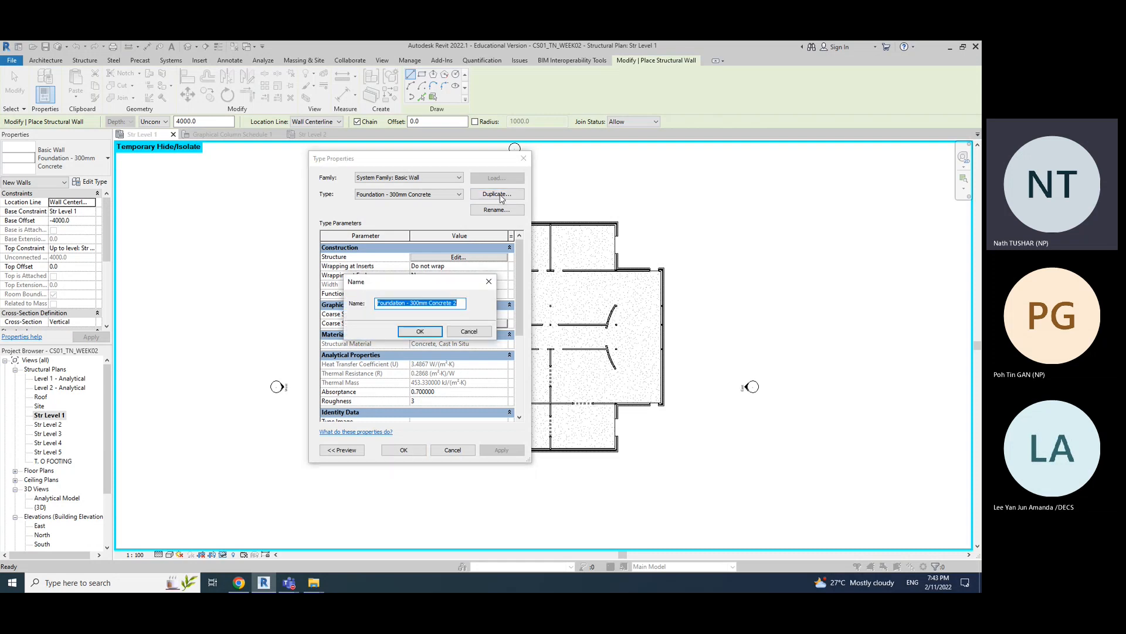
{"action": "left_click_drag", "start_coordinate": [448, 283], "coordinate": [589, 245]}
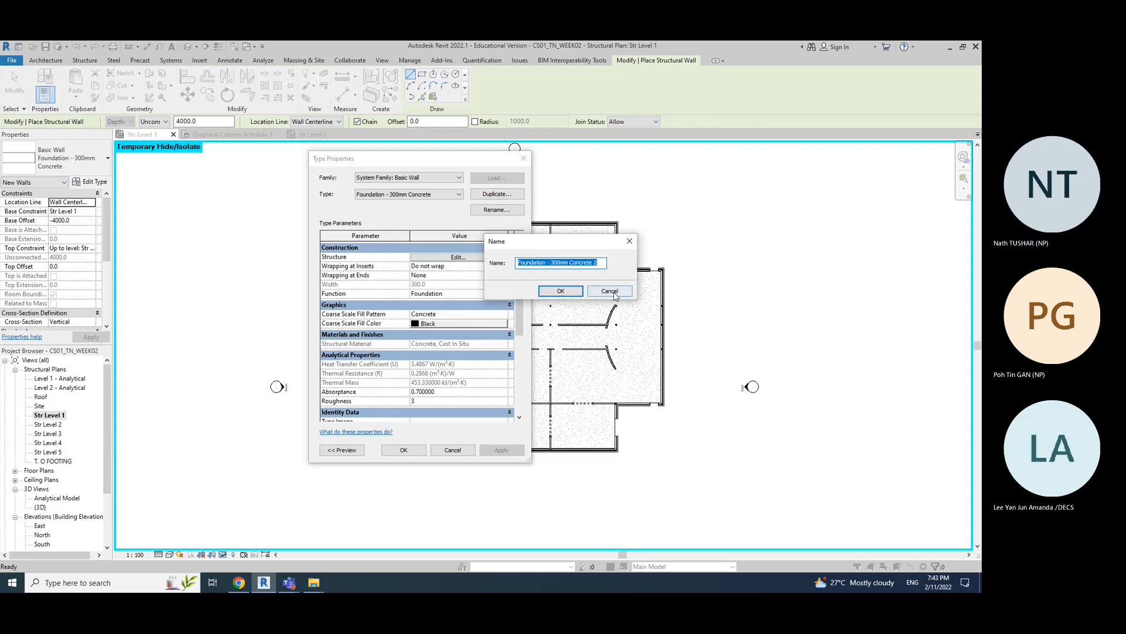
{"action": "left_click", "coordinate": [612, 293]}
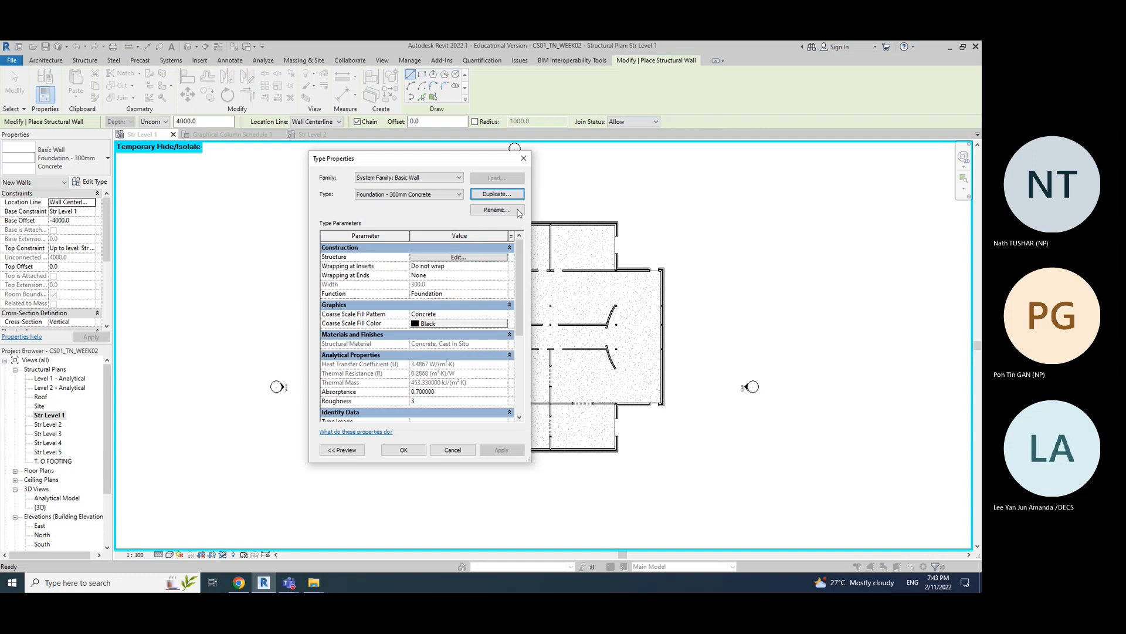
- Duplicate the Foundation - 300mm Concrete wall type under the name Foundation - 450mm Concrete
{"action": "left_click", "coordinate": [502, 198]}
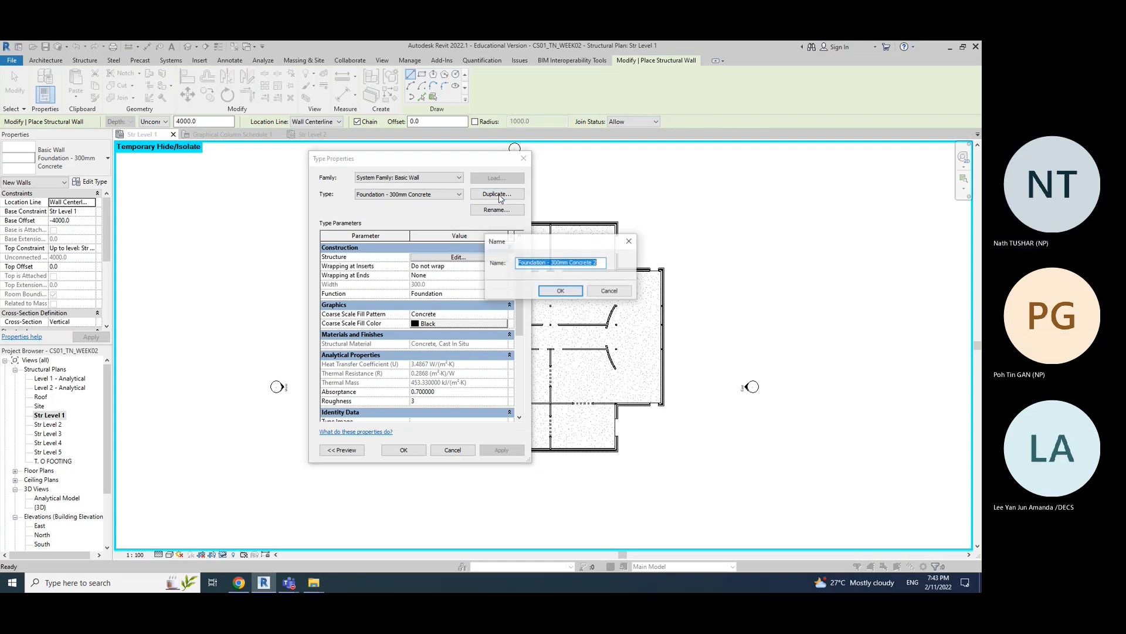
{"action": "left_click", "coordinate": [592, 263]}
{"action": "left_click", "coordinate": [602, 264]}
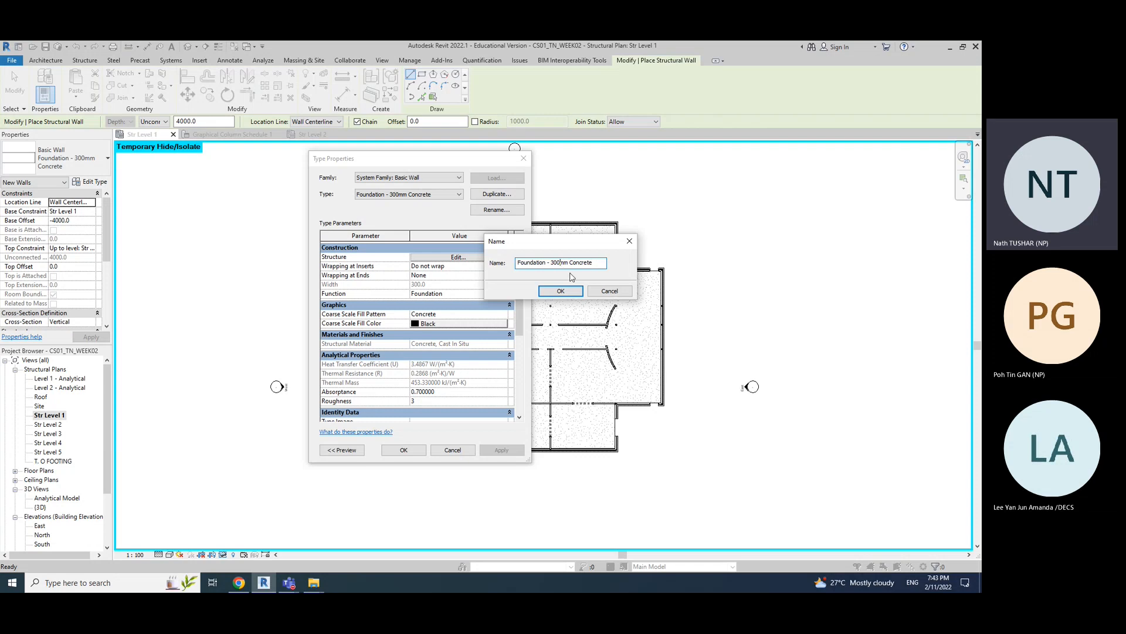
{"action": "key", "text": "BackSpace"}
{"action": "key", "text": "BackSpace"}
{"action": "type", "text": "45"}
{"action": "key", "text": "BackSpace"}
{"action": "key", "text": "BackSpace"}
{"action": "key", "text": "BackSpace"}
{"action": "type", "text": "450"}
{"action": "left_click", "coordinate": [599, 262]}
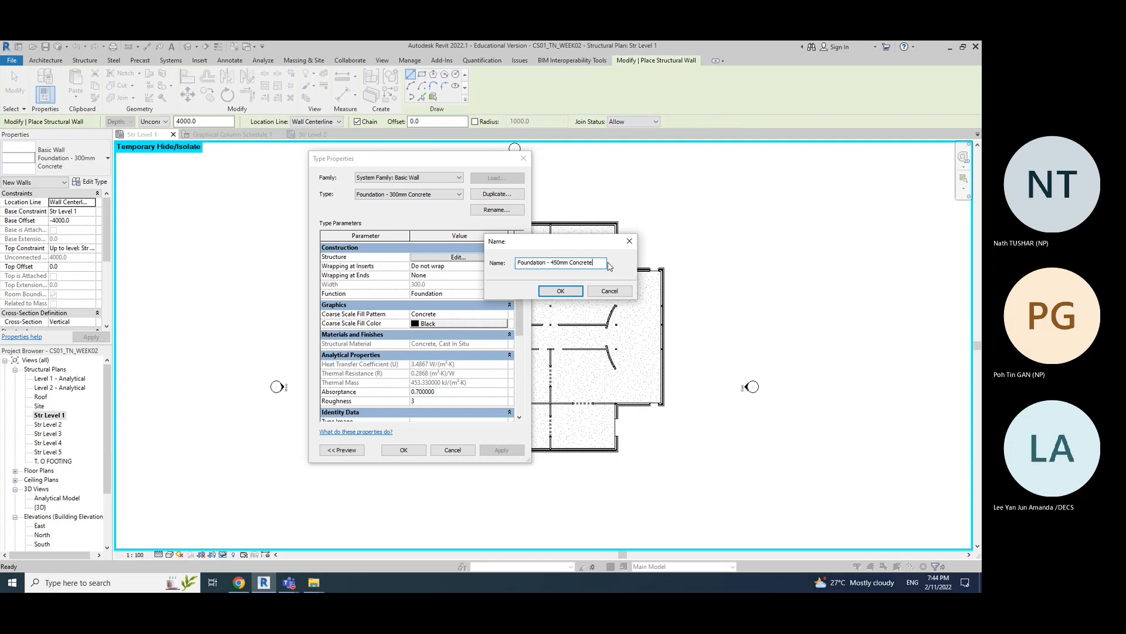
{"action": "left_click", "coordinate": [556, 293]}
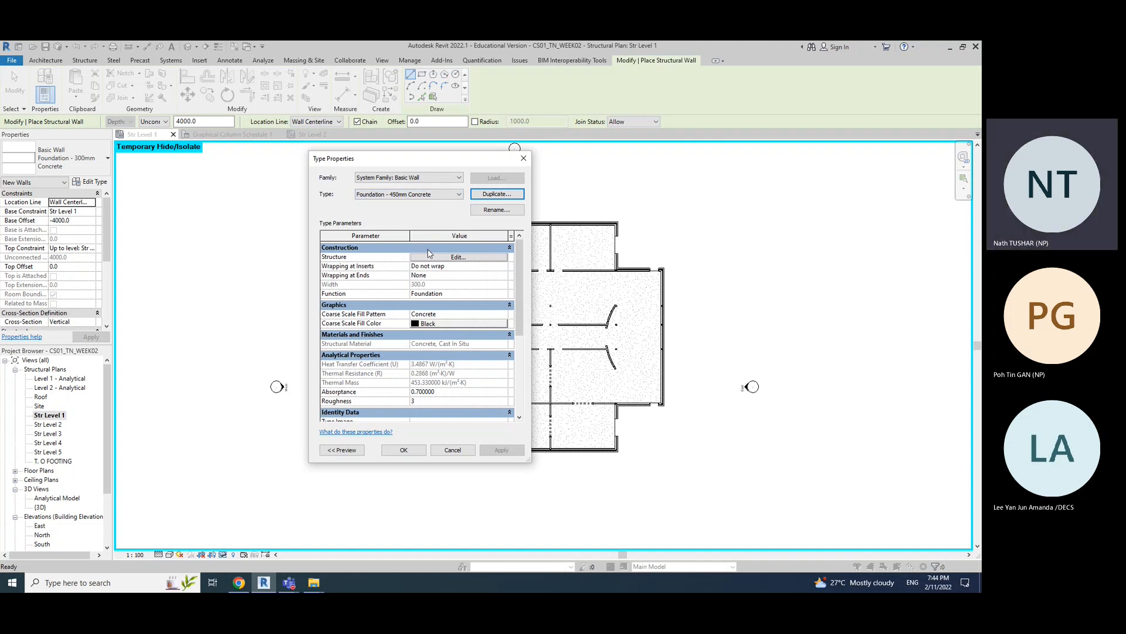
- Look at the layer assembly of the Foundation - 450mm Concrete type without changing it
{"action": "left_click", "coordinate": [424, 286]}
{"action": "left_click", "coordinate": [458, 258]}
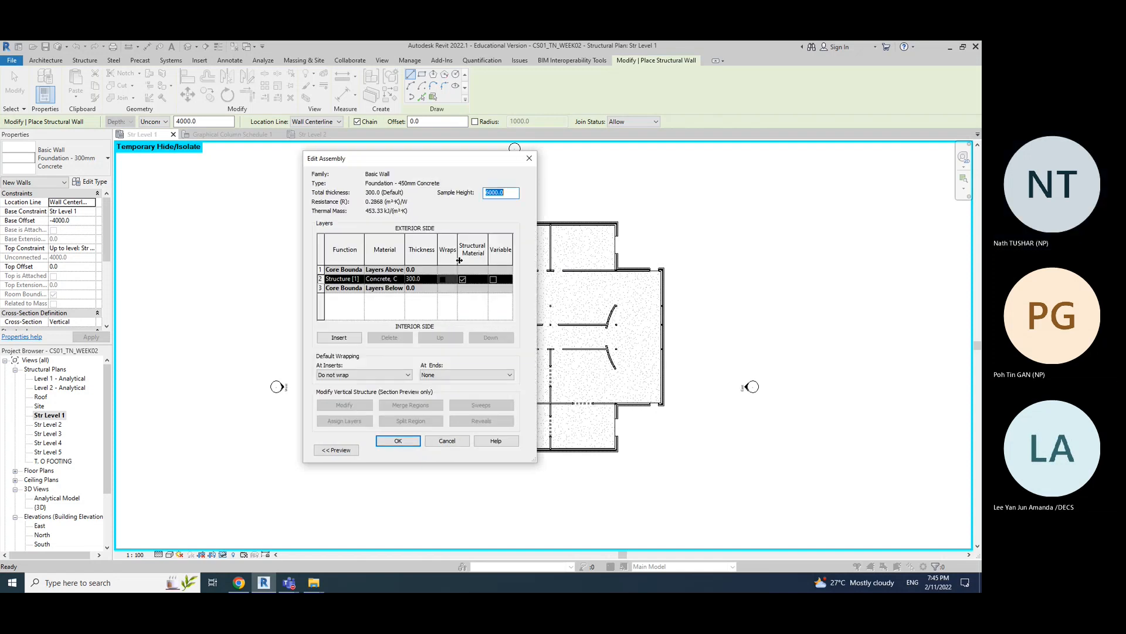
{"action": "left_click", "coordinate": [459, 441]}
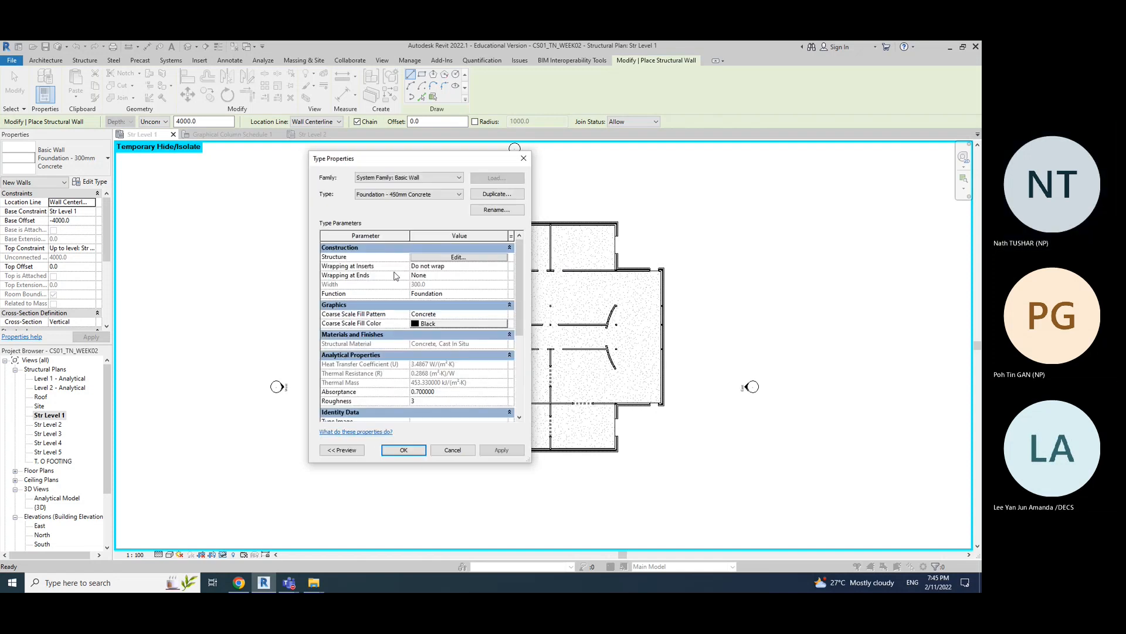
- Set the thickness of the Concrete, Cast In Situ structure layer to 450 mm and widen the layer table's material column
{"action": "left_click", "coordinate": [461, 258]}
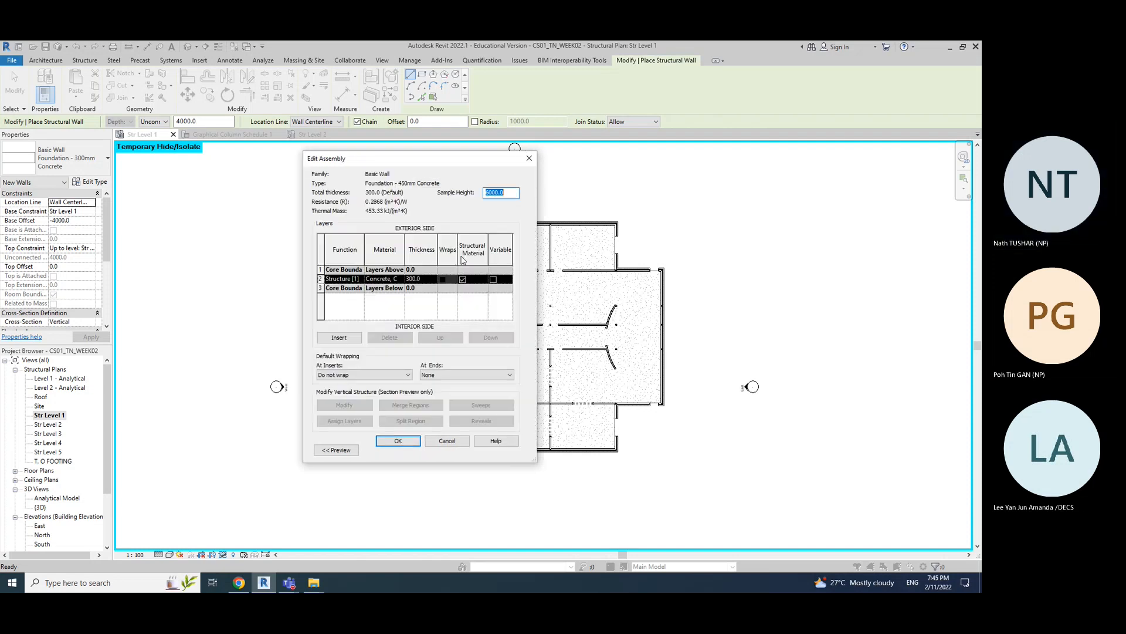
{"action": "left_click", "coordinate": [426, 279]}
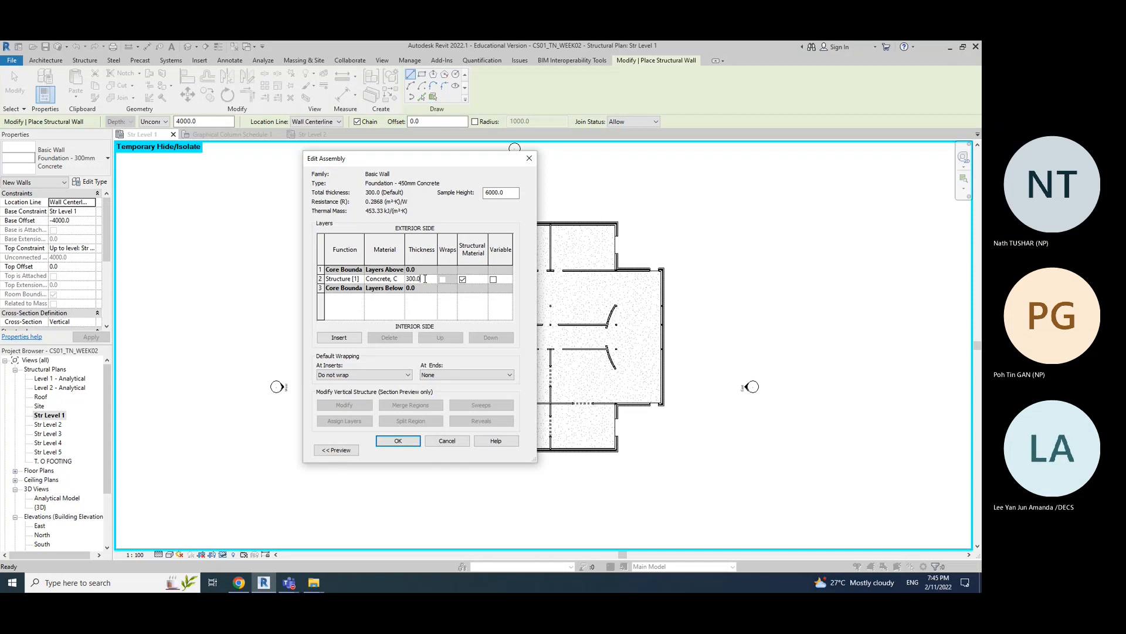
{"action": "left_click_drag", "start_coordinate": [426, 280], "coordinate": [402, 279]}
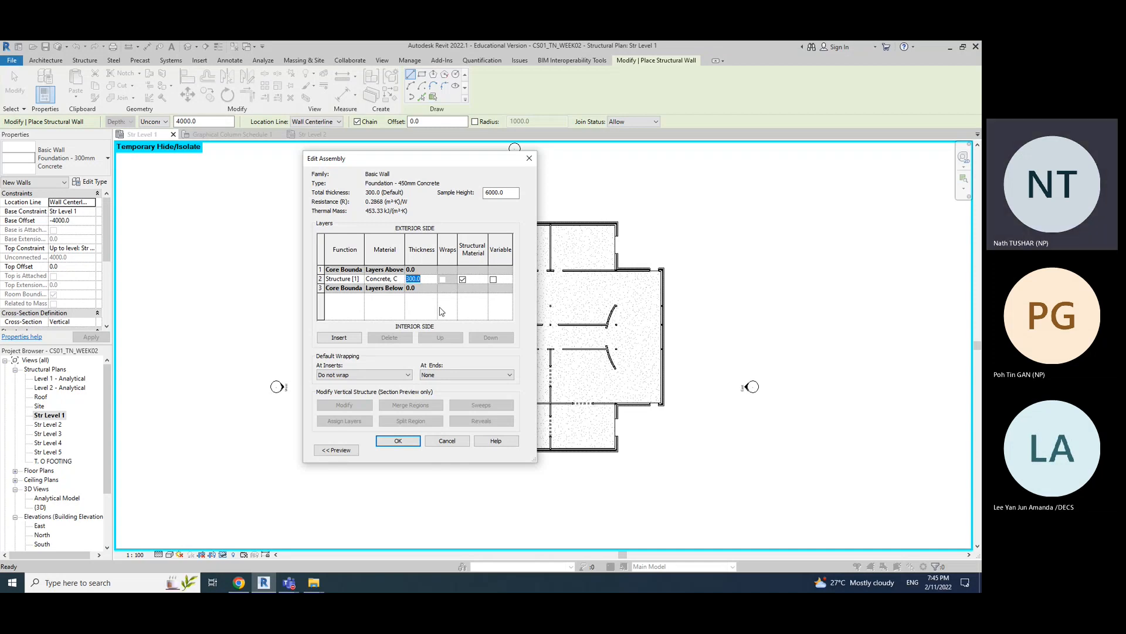
{"action": "type", "text": "450"}
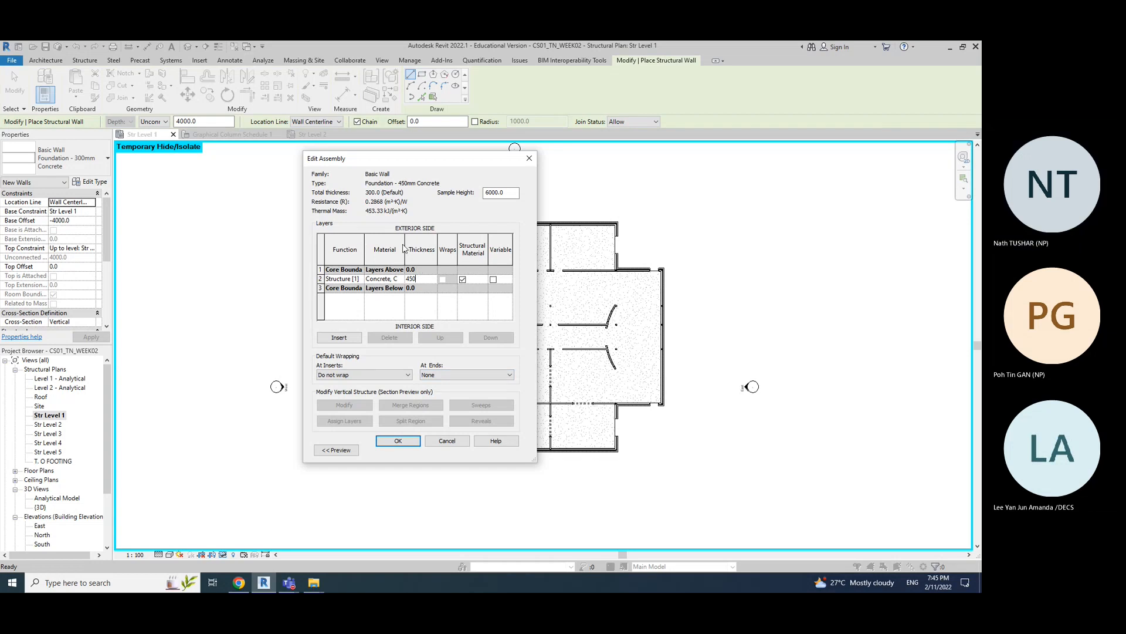
{"action": "left_click_drag", "start_coordinate": [403, 248], "coordinate": [437, 241]}
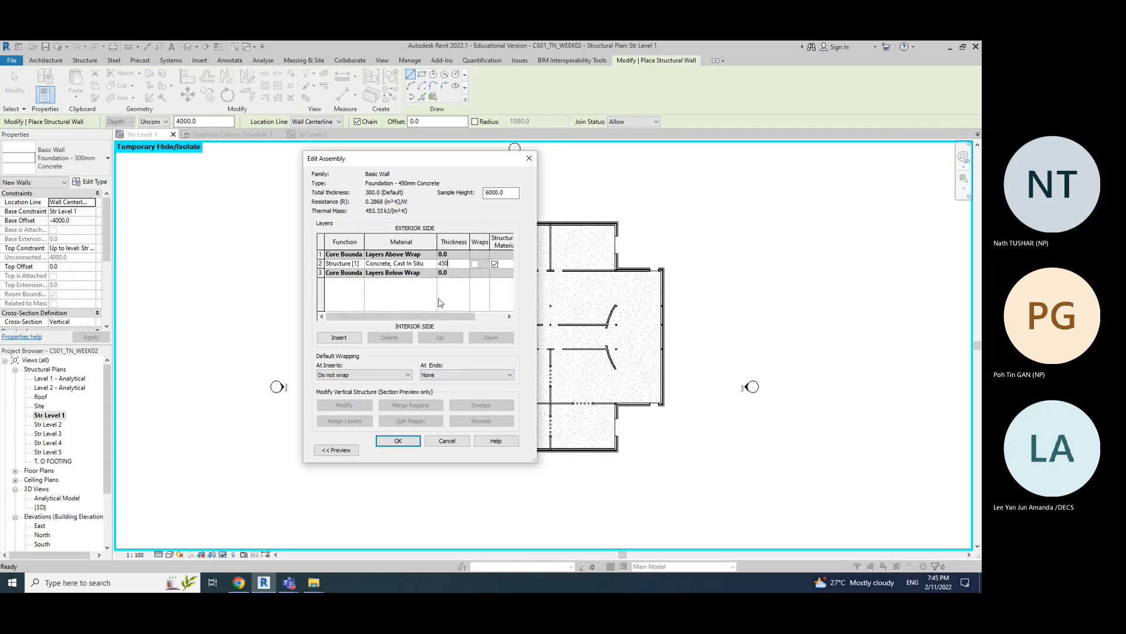
{"action": "left_click", "coordinate": [454, 265]}
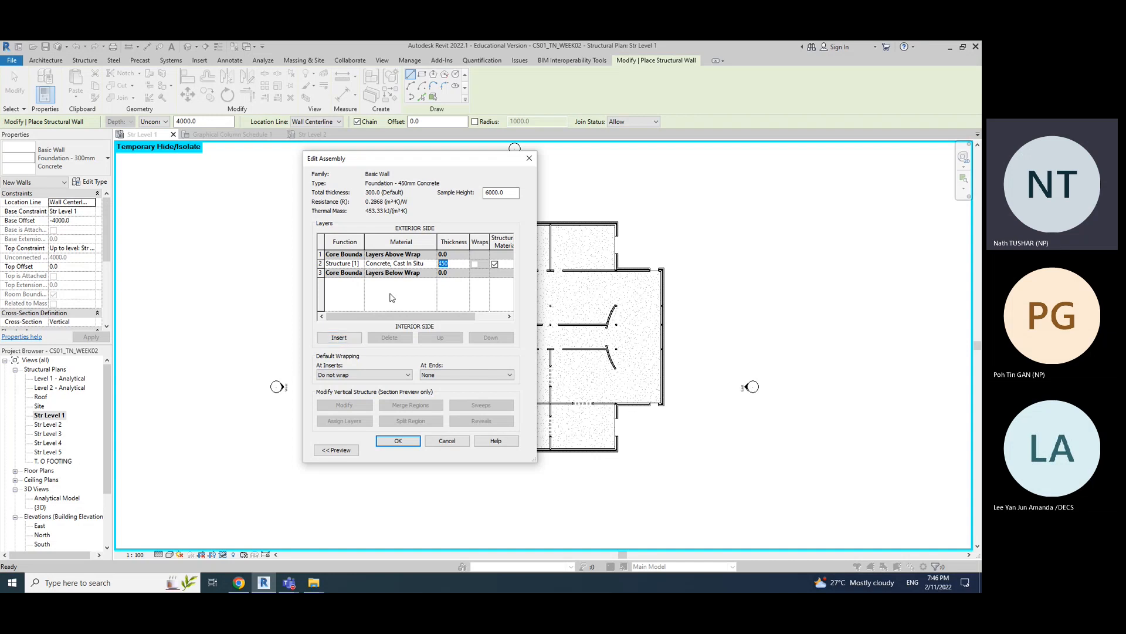
{"action": "left_click", "coordinate": [428, 293]}
{"action": "left_click", "coordinate": [454, 264]}
{"action": "left_click", "coordinate": [399, 440]}
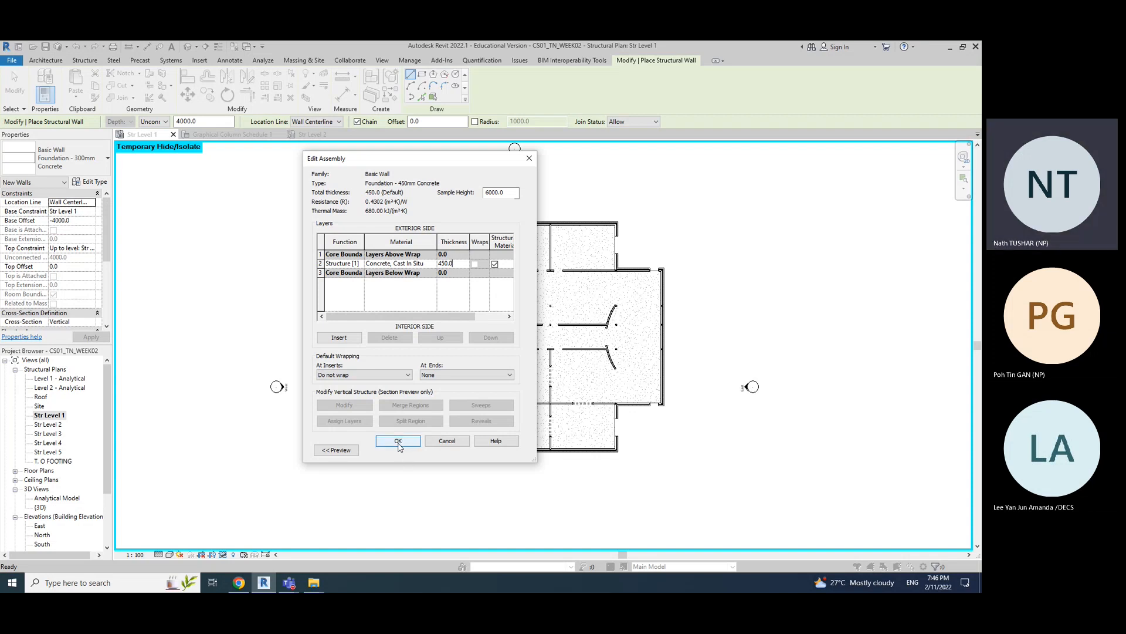
{"action": "left_click", "coordinate": [398, 446]}
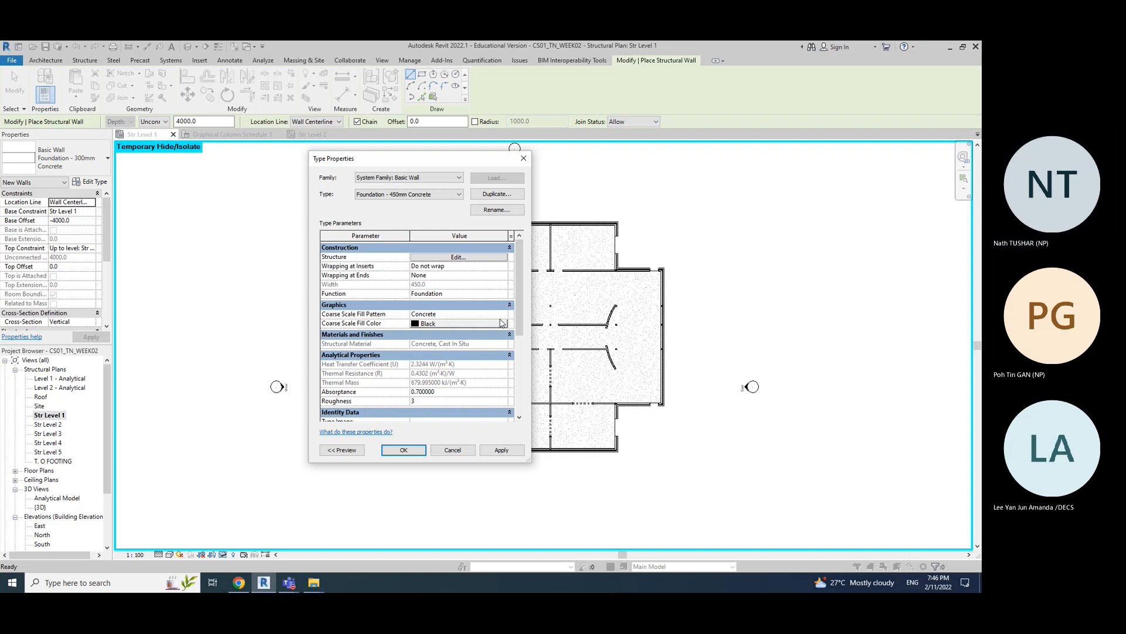
- Apply the Foundation - 450mm Concrete type properties and return to placing the structural wall
{"action": "left_click_drag", "start_coordinate": [520, 312], "coordinate": [529, 287]}
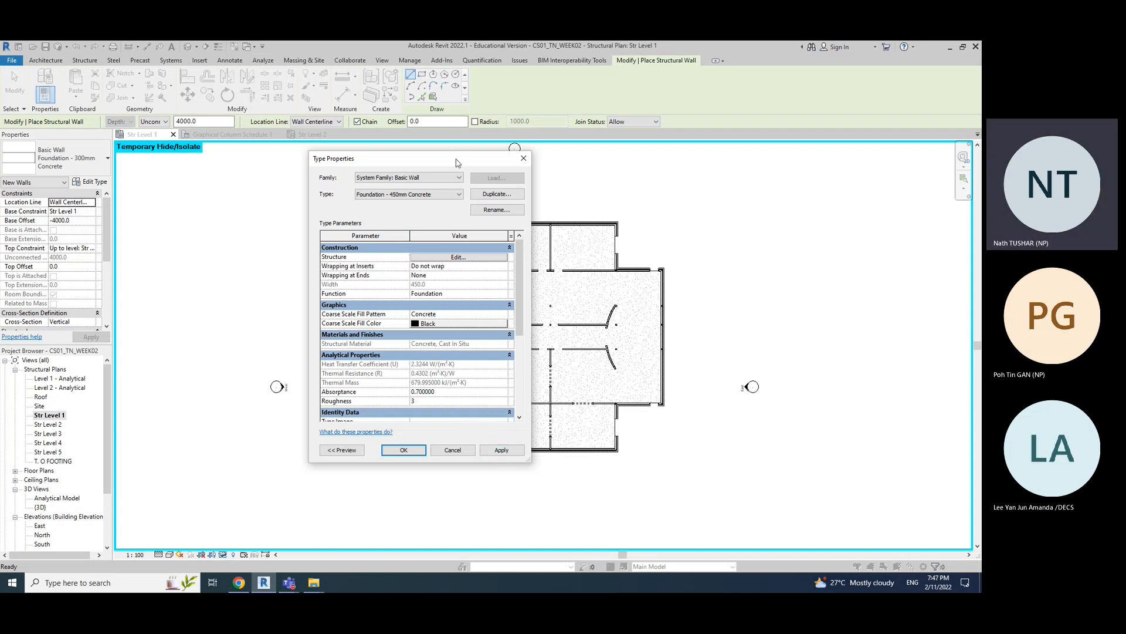
{"action": "left_click_drag", "start_coordinate": [455, 160], "coordinate": [457, 109]}
{"action": "left_click", "coordinate": [501, 404]}
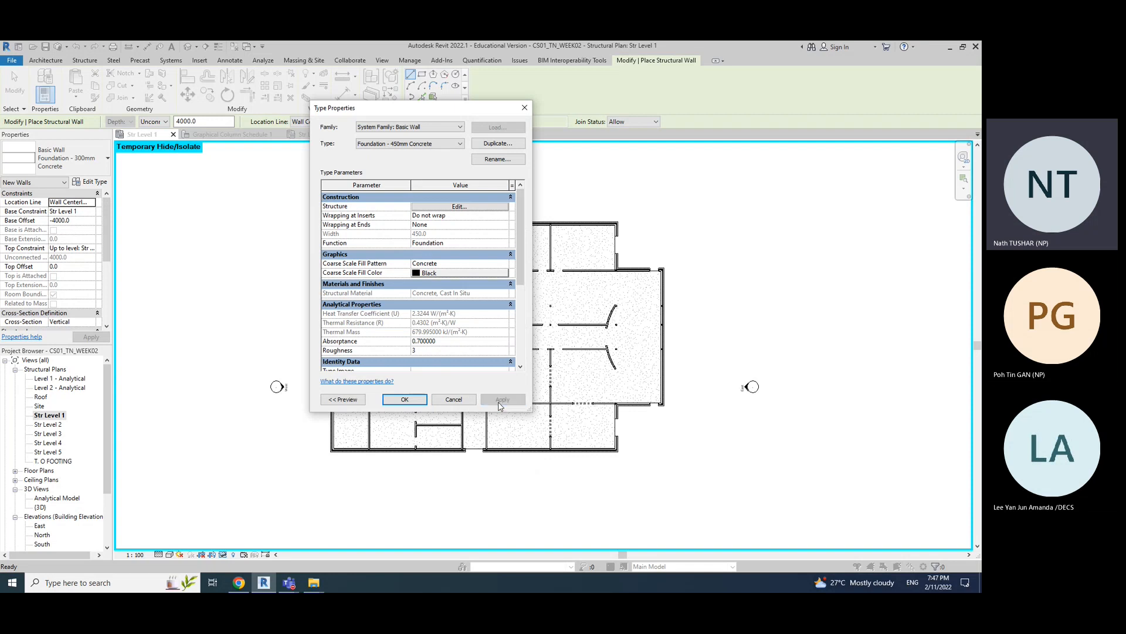
{"action": "left_click", "coordinate": [405, 400]}
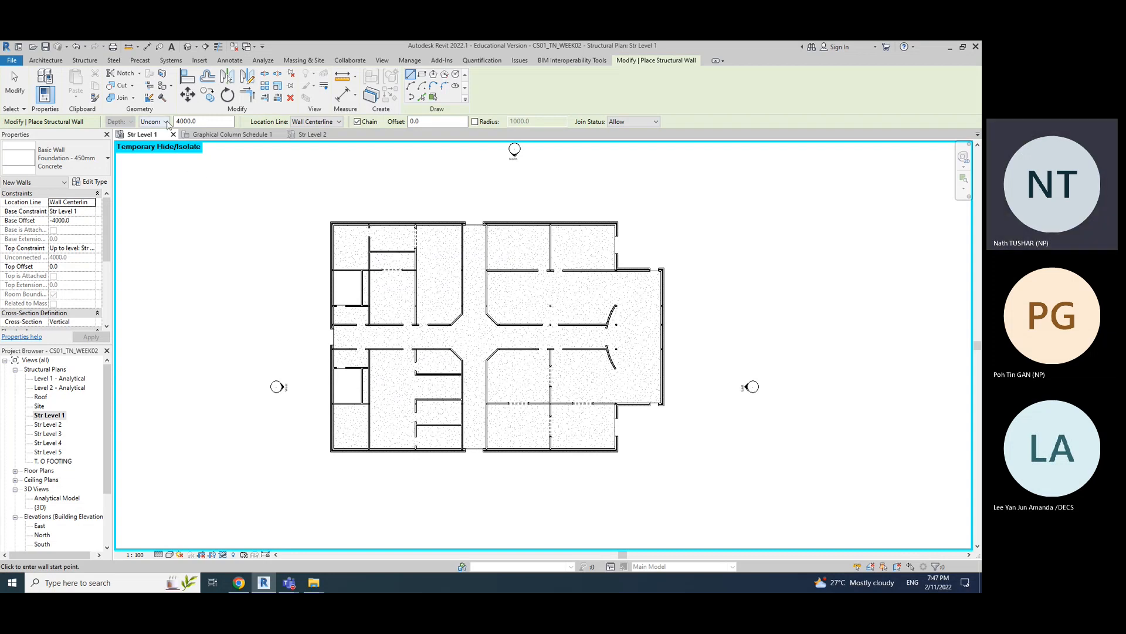
- Try to set the new structural wall's base offset to 0 while its base constraint is Str Level 1
{"action": "left_click", "coordinate": [81, 220]}
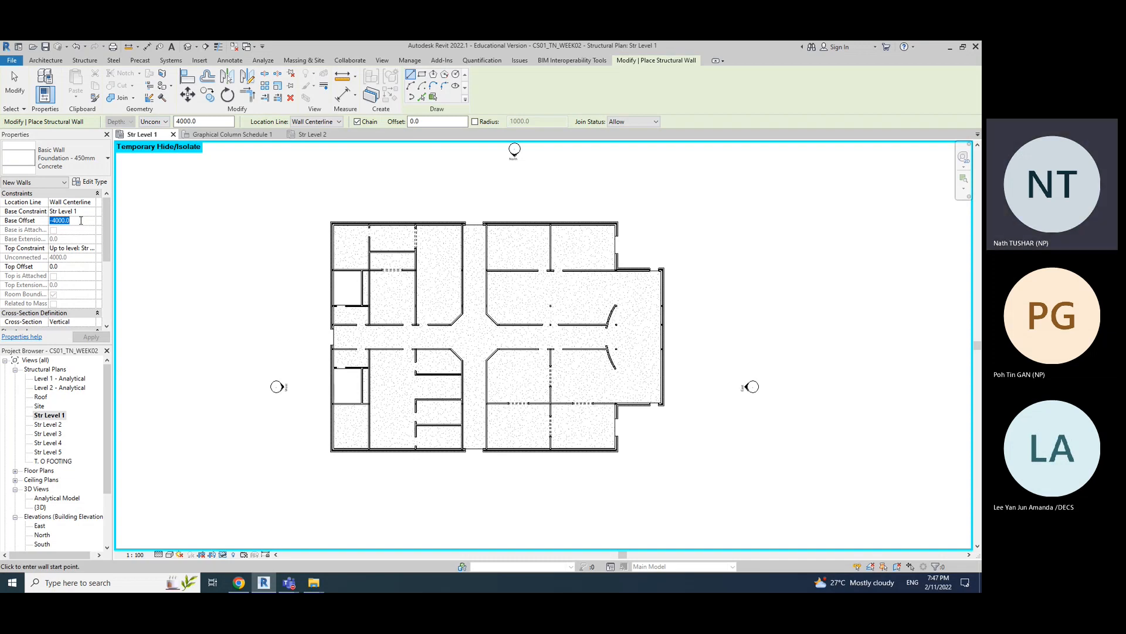
{"action": "type", "text": "0"}
{"action": "key", "text": "Tab"}
{"action": "left_click", "coordinate": [66, 222]}
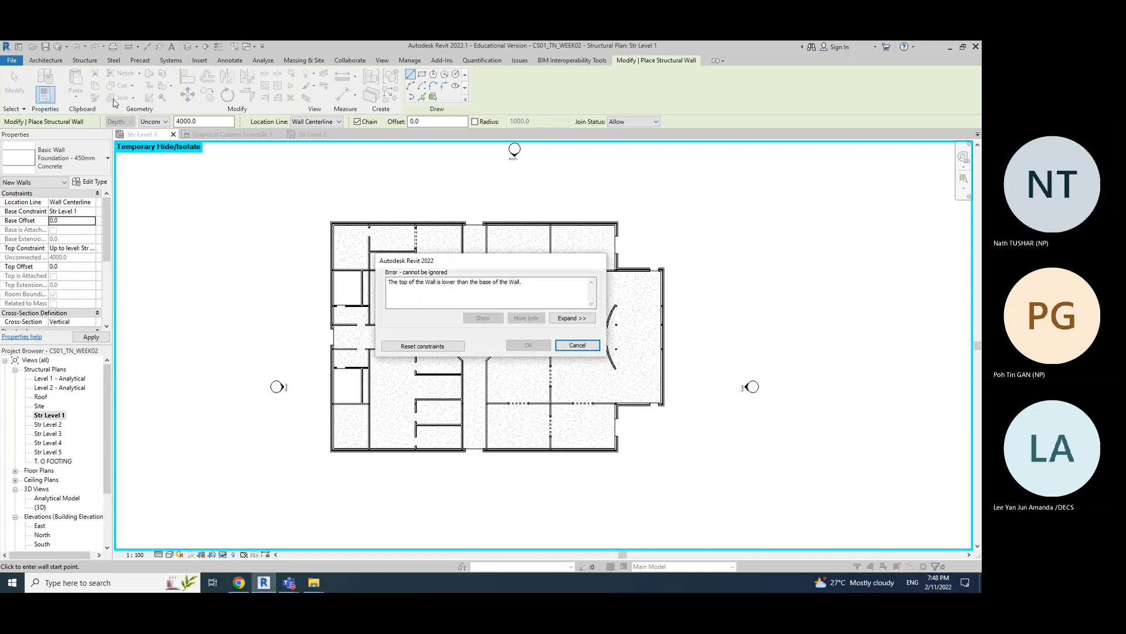
{"action": "left_click", "coordinate": [583, 349]}
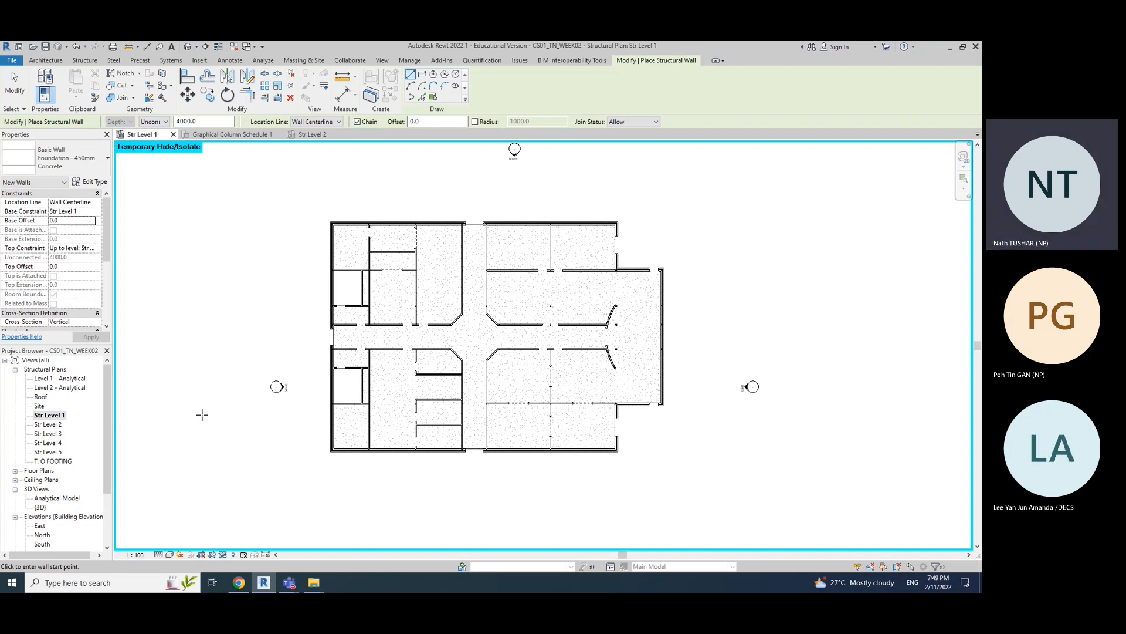
- Set the depth constraint of the new structural wall to the T. O FOOTING level
{"action": "left_click", "coordinate": [157, 122]}
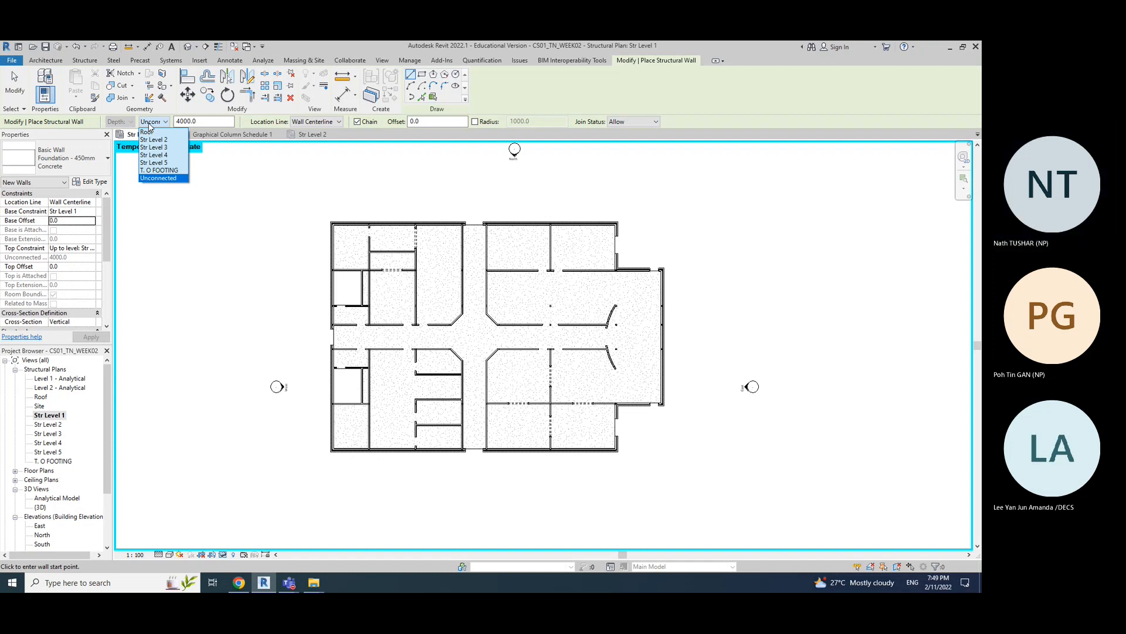
{"action": "left_click", "coordinate": [164, 170]}
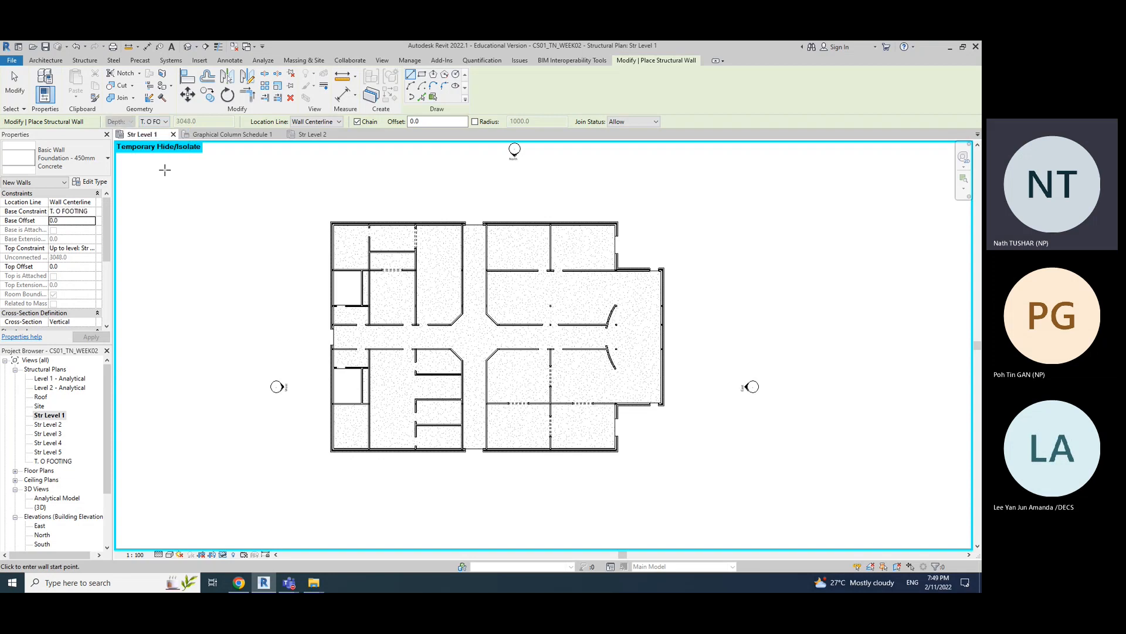
{"action": "left_click", "coordinate": [164, 123]}
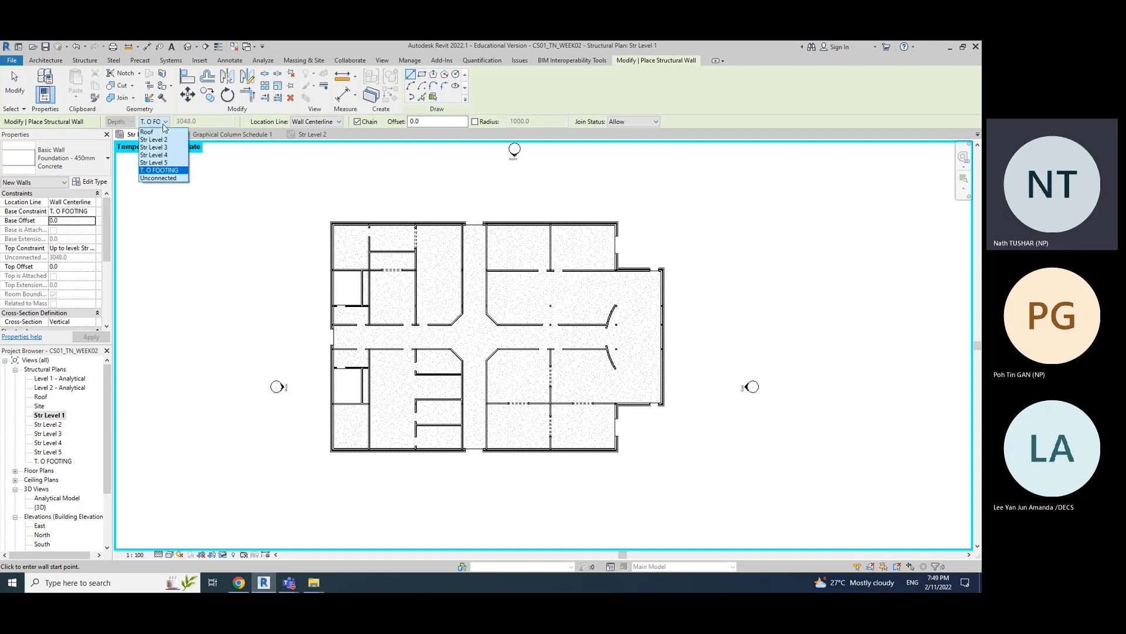
{"action": "left_click", "coordinate": [165, 169]}
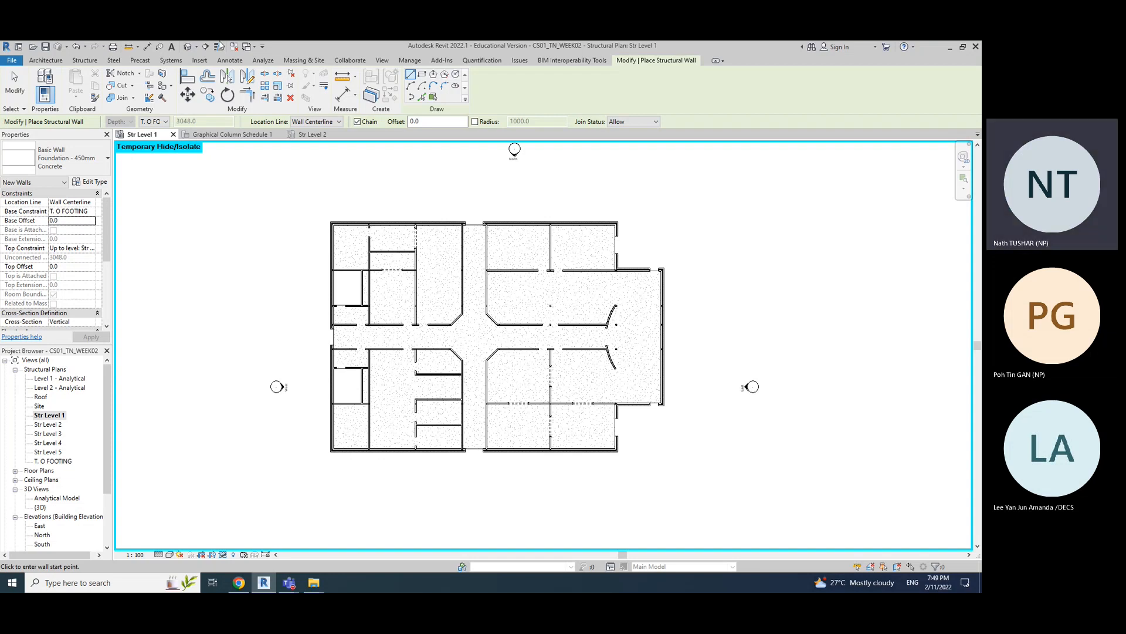
- Place the 450 mm concrete foundation wall along the north exterior wall by picking the linked wall's stud reference line
{"action": "scroll", "coordinate": [333, 224], "scroll_direction": "up", "scroll_amount": 3}
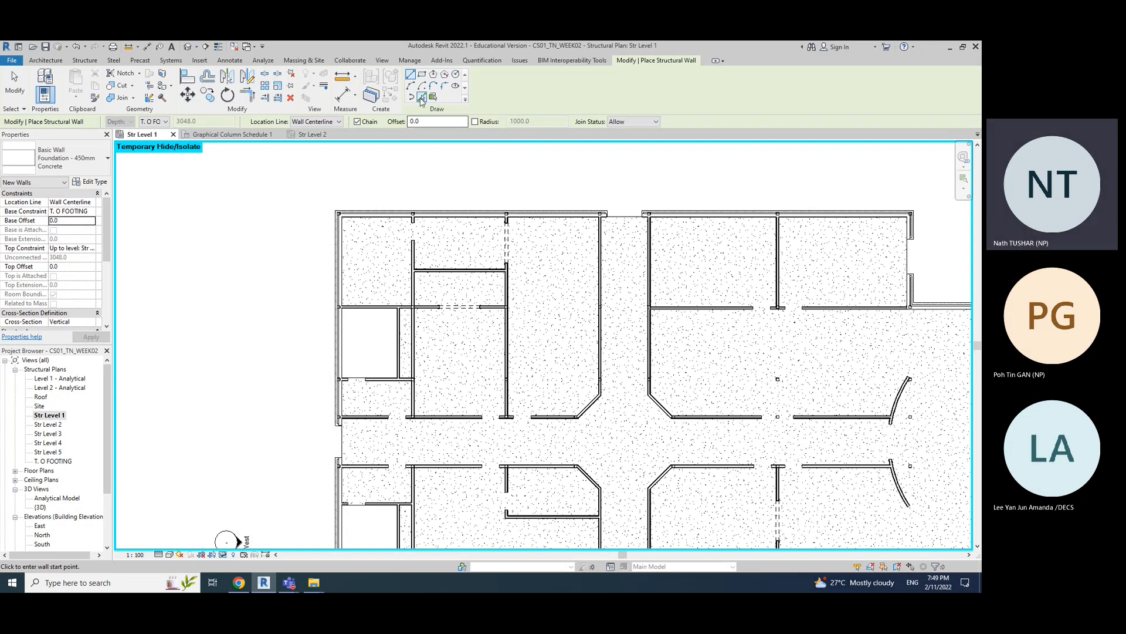
{"action": "mouse_move", "coordinate": [371, 199]}
{"action": "middle_mouse_down"}
{"action": "mouse_move", "coordinate": [242, 200]}
{"action": "mouse_move", "coordinate": [284, 171]}
{"action": "mouse_move", "coordinate": [296, 178]}
{"action": "middle_mouse_up"}
{"action": "scroll", "coordinate": [241, 196], "scroll_direction": "down", "scroll_amount": 2}
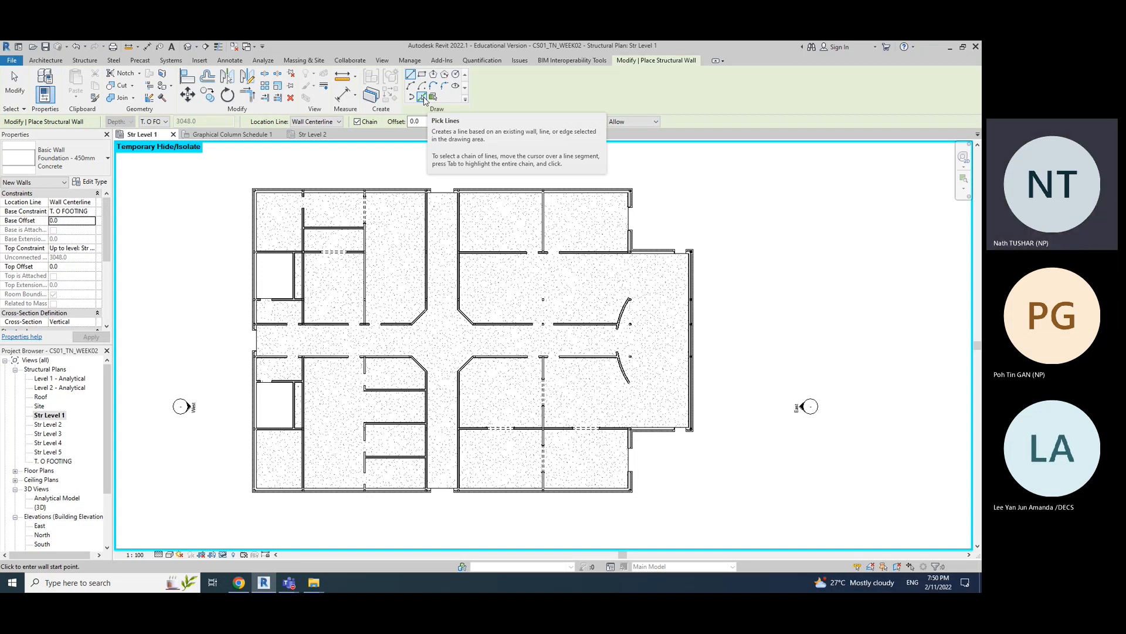
{"action": "left_click", "coordinate": [422, 98]}
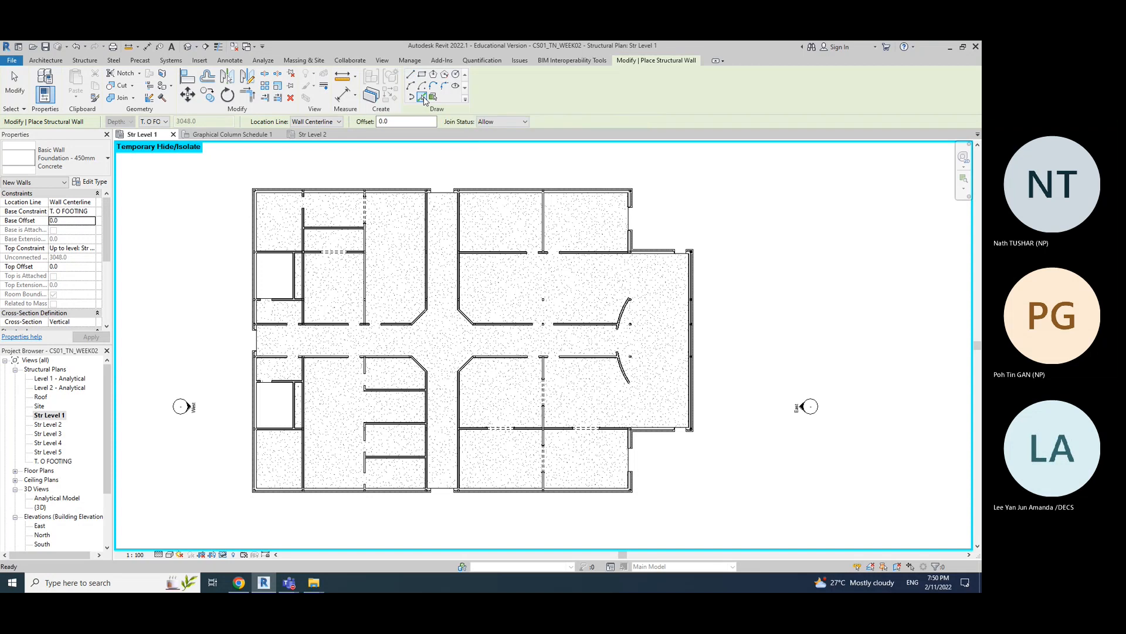
{"action": "scroll", "coordinate": [259, 183], "scroll_direction": "up", "scroll_amount": 6}
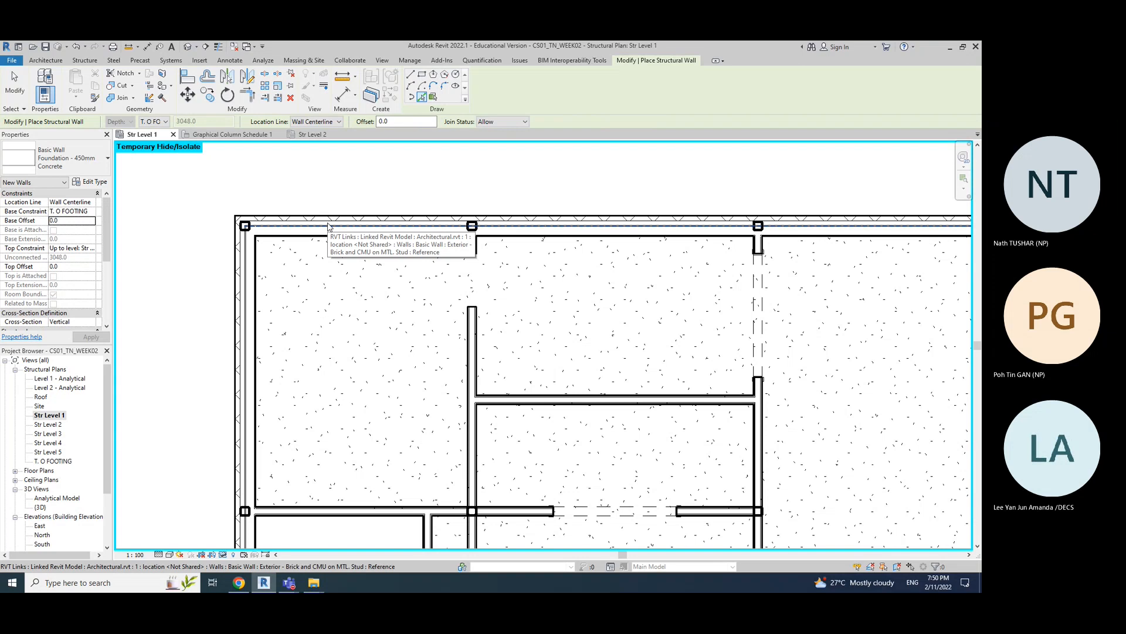
{"action": "scroll", "coordinate": [328, 227], "scroll_direction": "up", "scroll_amount": 2}
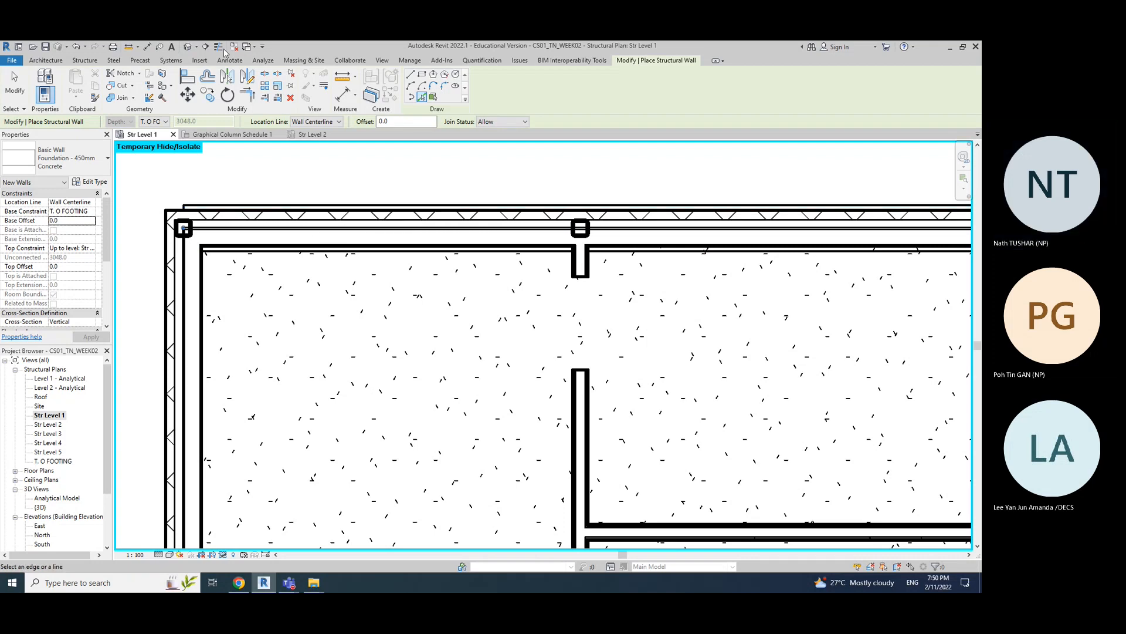
- Tile the default 3D view with the other open views and close the Str Level 2 and Graphical Column Schedule 1 views
{"action": "left_click", "coordinate": [188, 46]}
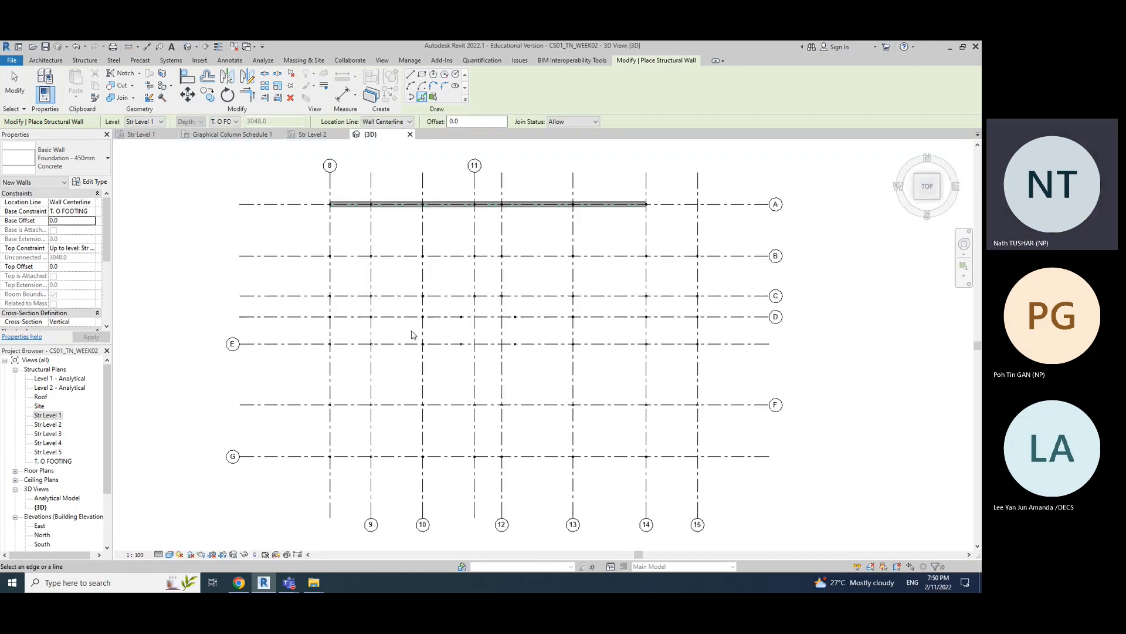
{"action": "key", "text": "w"}
{"action": "key", "text": "t"}
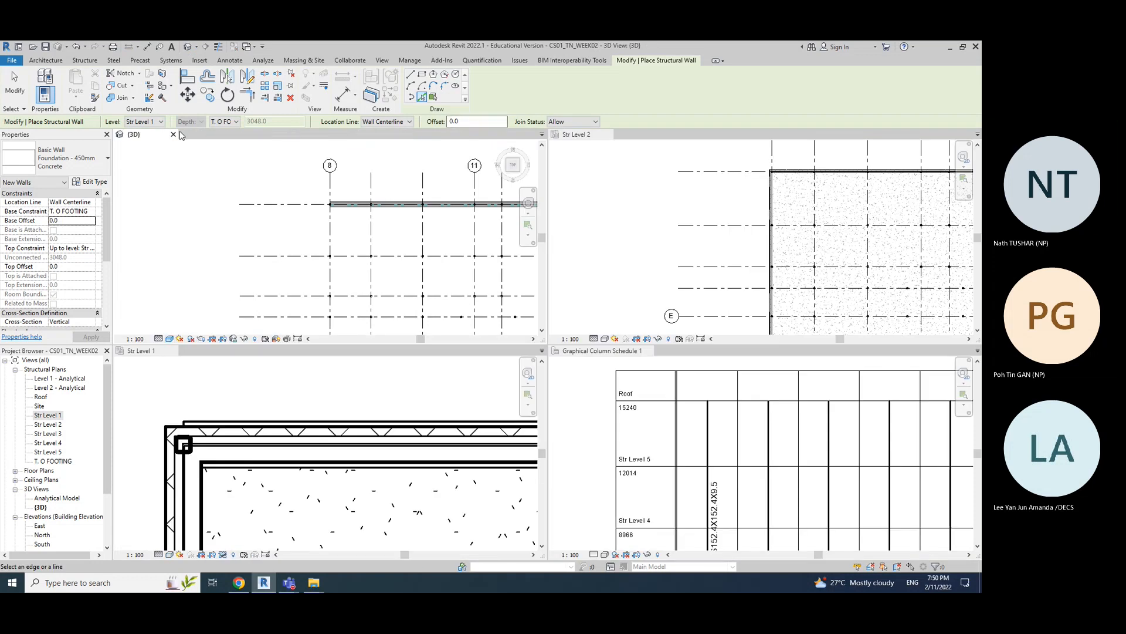
{"action": "left_click", "coordinate": [607, 134]}
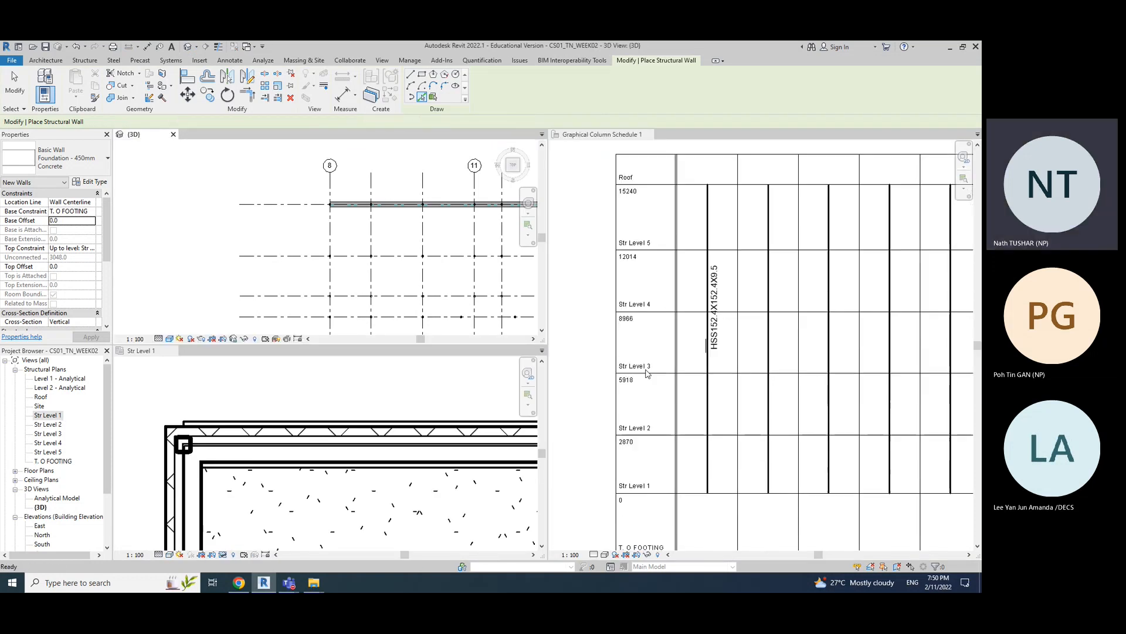
{"action": "left_click", "coordinate": [645, 136]}
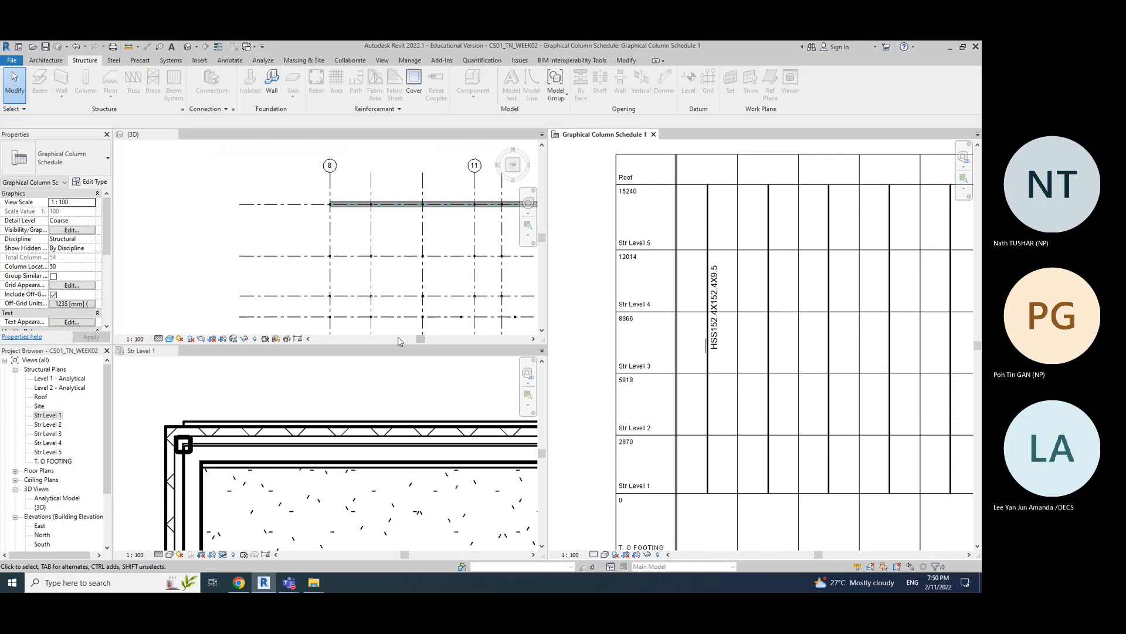
{"action": "left_click", "coordinate": [654, 134]}
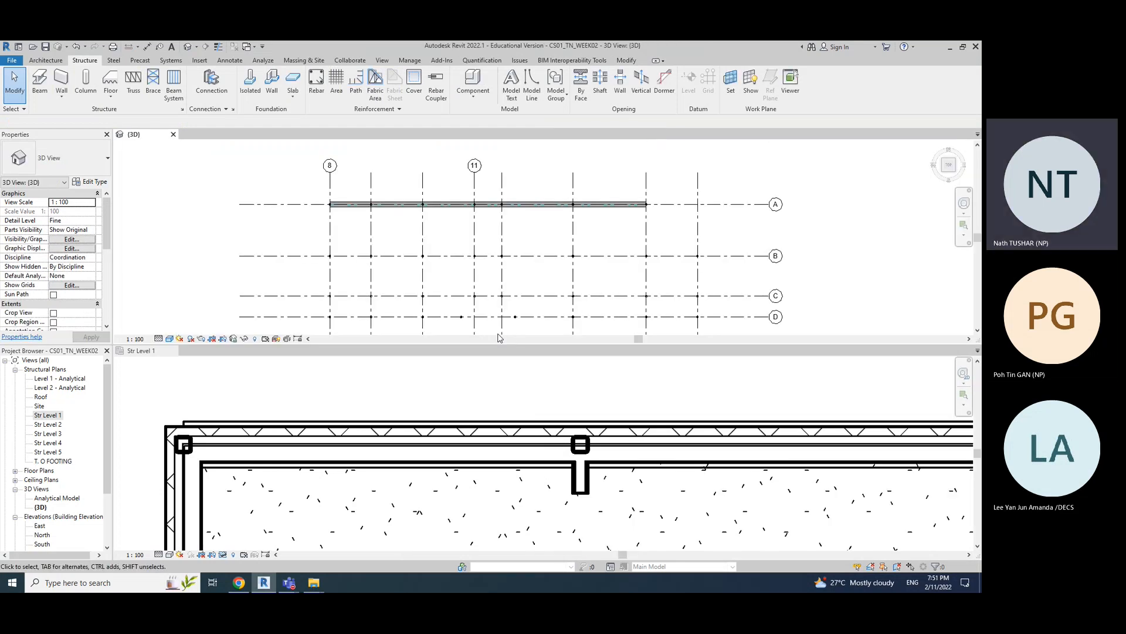
- Tile the 3D and Str Level 1 views side by side and turn the 3D view to an isometric orientation
{"action": "key", "text": "w"}
{"action": "key", "text": "t"}
{"action": "middle_click_drag", "start_coordinate": [297, 227], "coordinate": [151, 242]}
{"action": "left_click", "coordinate": [480, 199]}
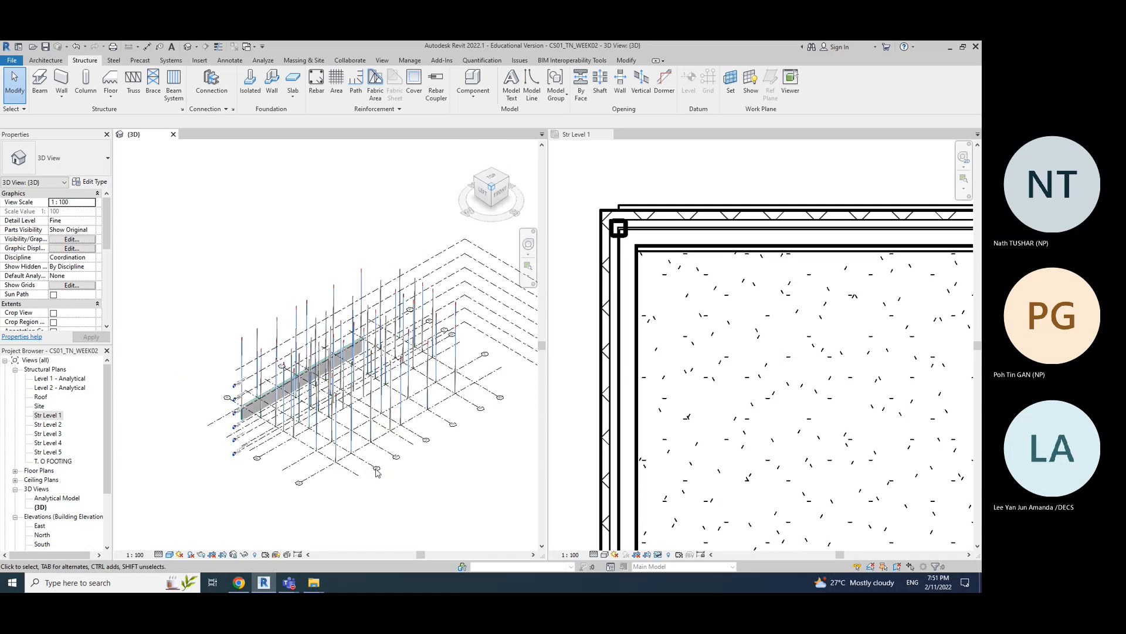
{"action": "scroll", "coordinate": [681, 193], "scroll_direction": "down", "scroll_amount": 2}
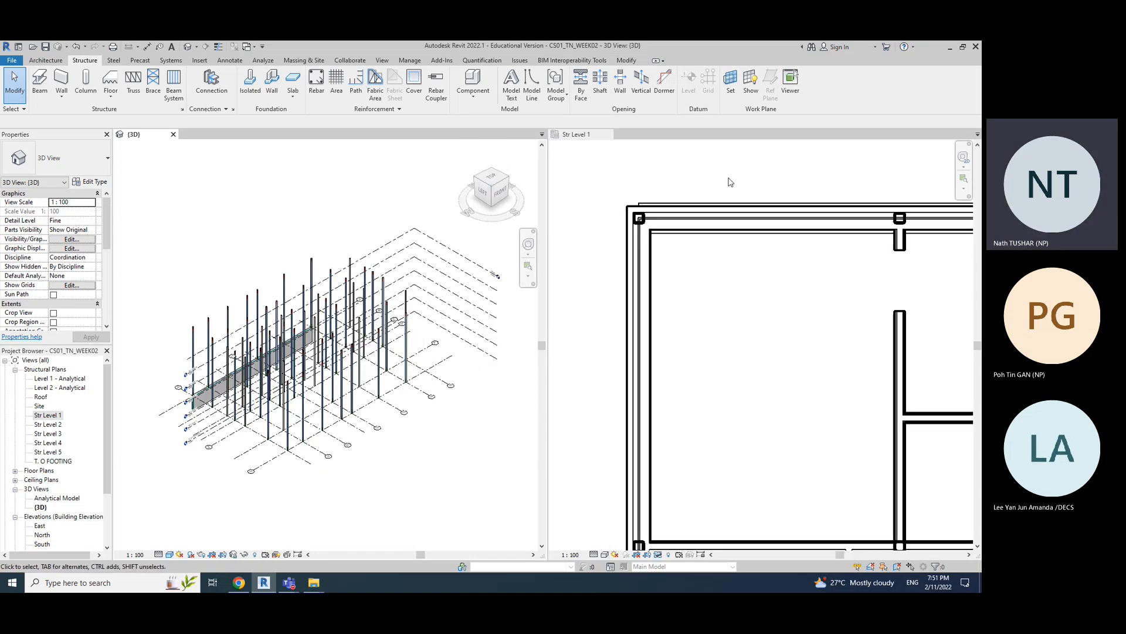
- Create a wall similar to the north foundation wall along the west exterior wall on Str Level 1, picking the linked wall's stud reference line
{"action": "left_click", "coordinate": [667, 146]}
{"action": "middle_click_drag", "start_coordinate": [693, 179], "coordinate": [647, 151]}
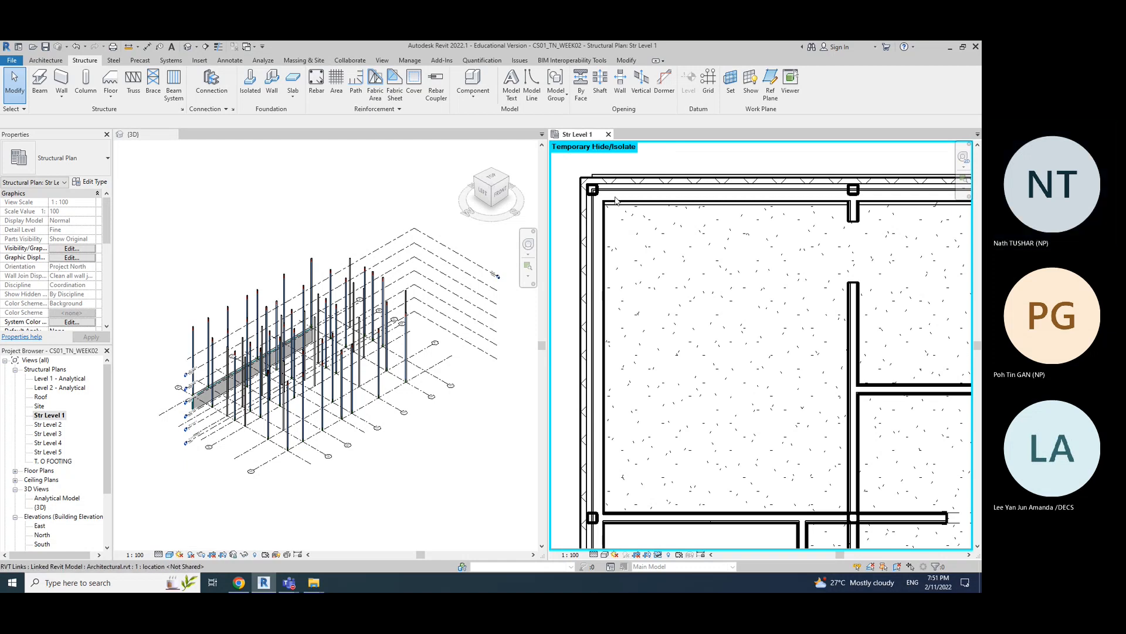
{"action": "right_click", "coordinate": [623, 179]}
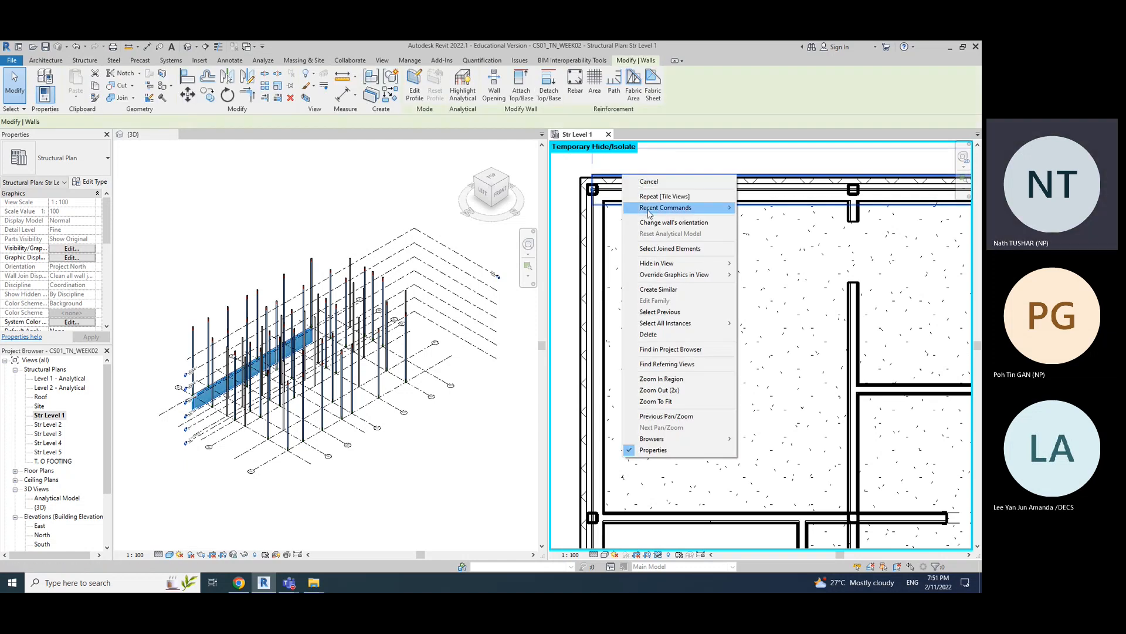
{"action": "left_click", "coordinate": [652, 290]}
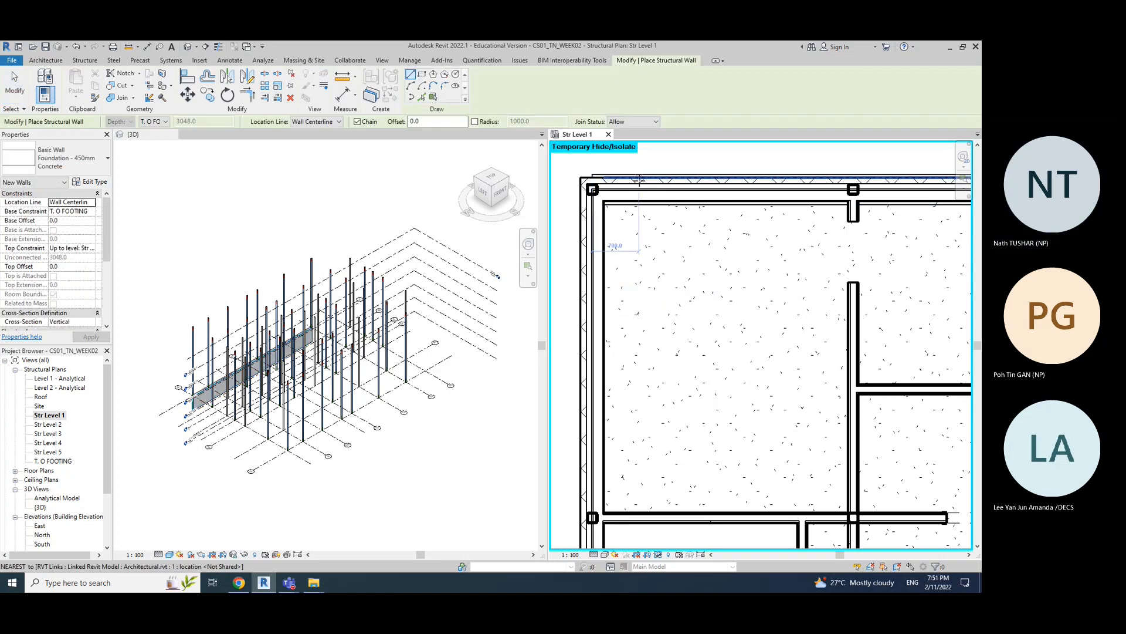
{"action": "left_click", "coordinate": [422, 97]}
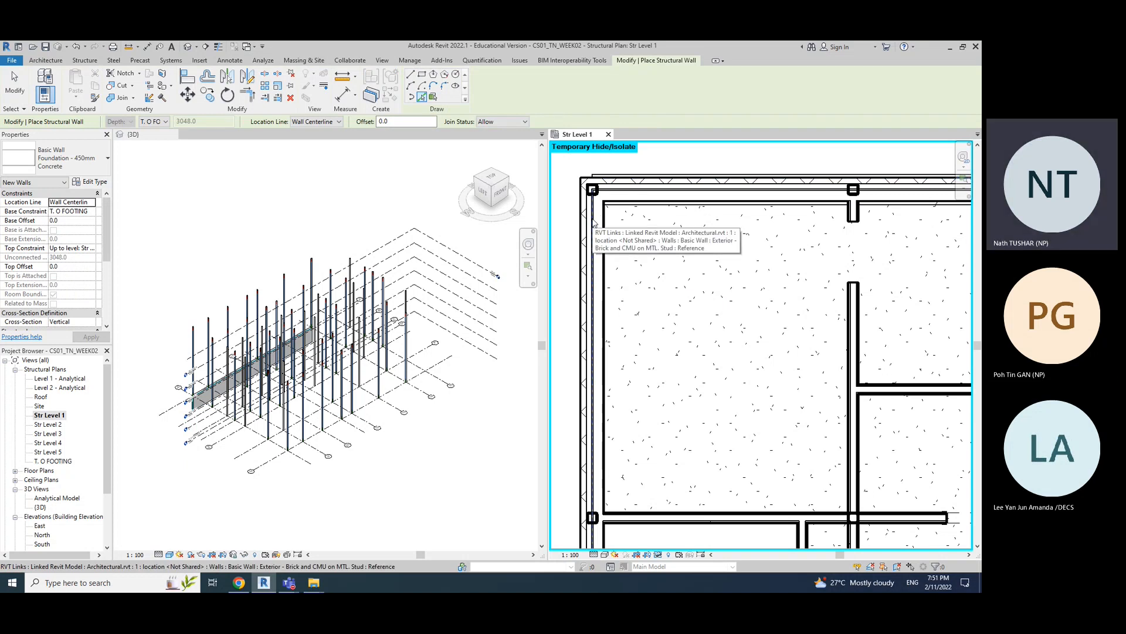
{"action": "scroll", "coordinate": [593, 246], "scroll_direction": "up", "scroll_amount": 2}
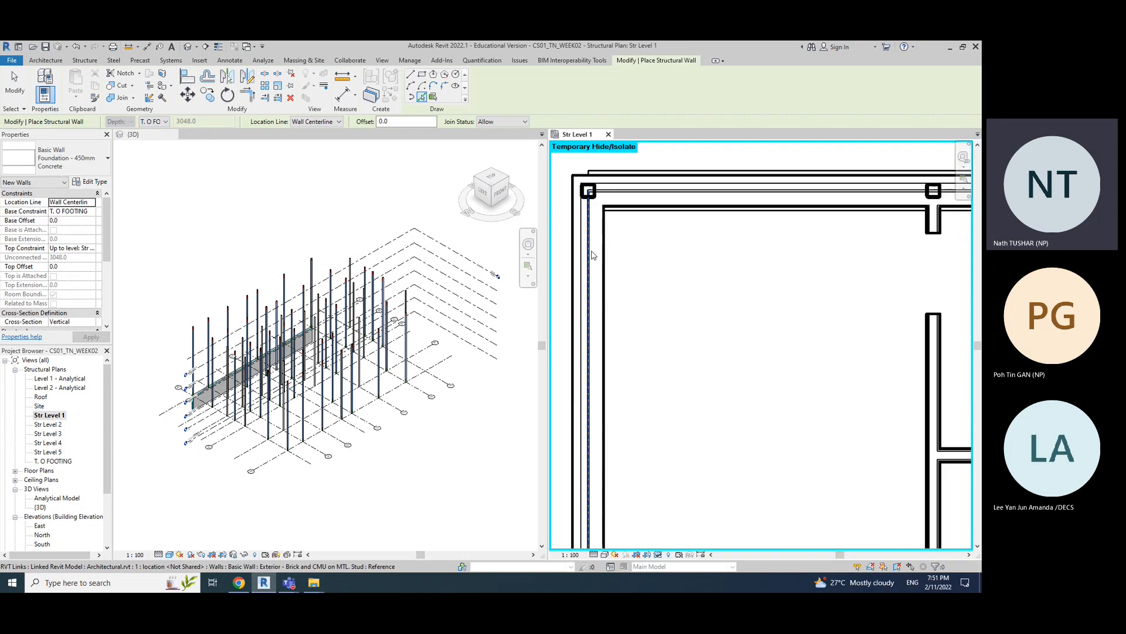
{"action": "scroll", "coordinate": [593, 264], "scroll_direction": "up", "scroll_amount": 2}
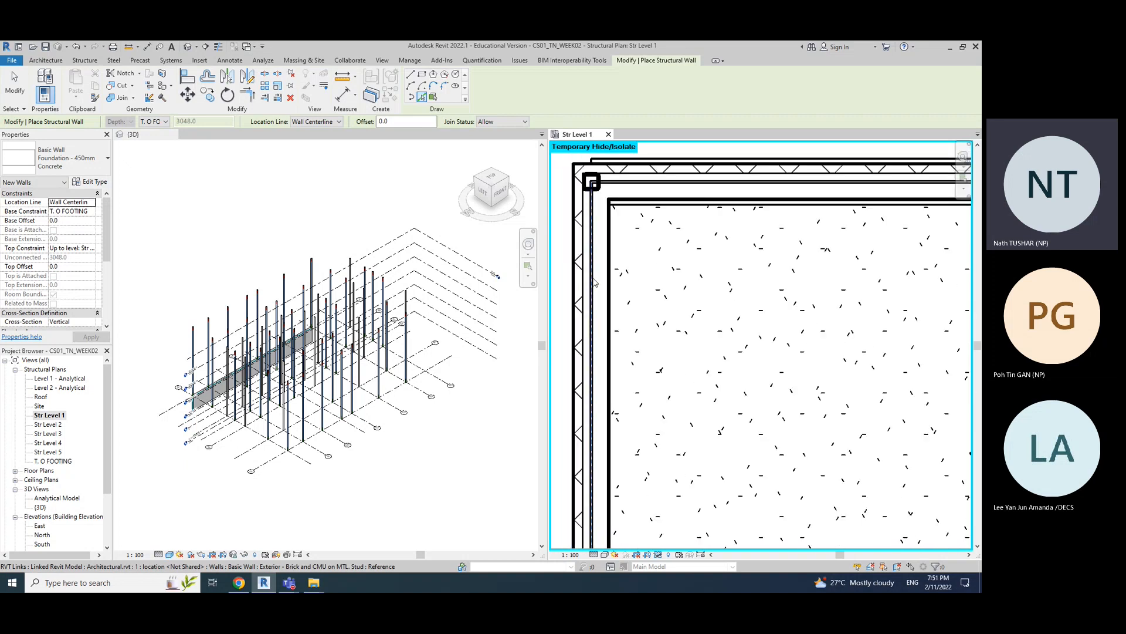
{"action": "scroll", "coordinate": [585, 290], "scroll_direction": "down", "scroll_amount": 2}
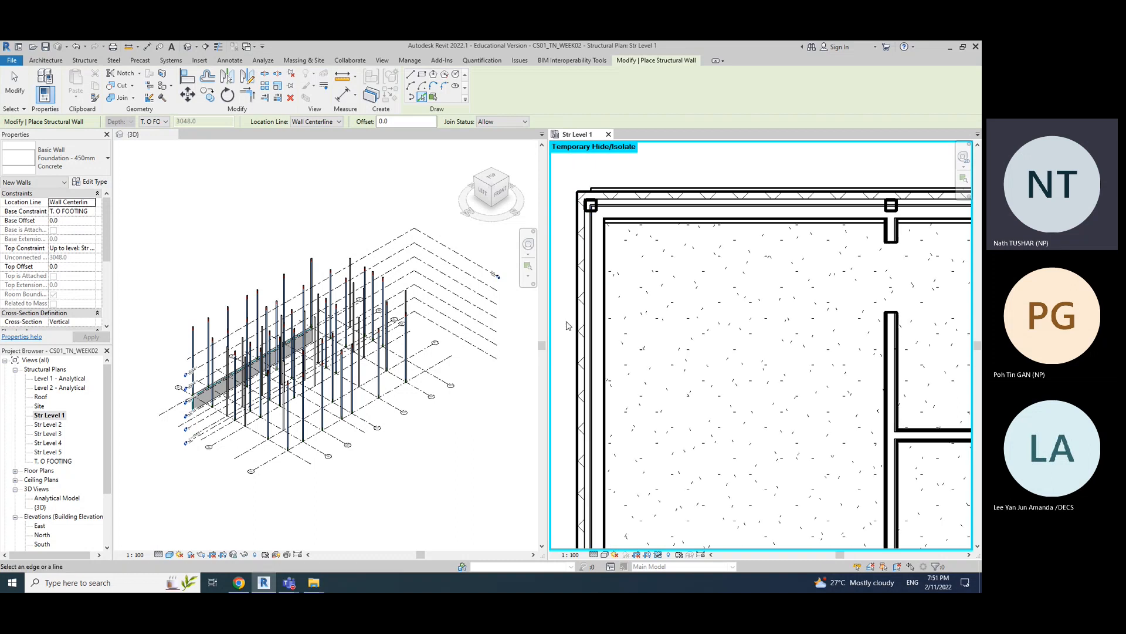
{"action": "middle_click_drag", "start_coordinate": [585, 288], "coordinate": [618, 250]}
{"action": "left_click", "coordinate": [619, 255]}
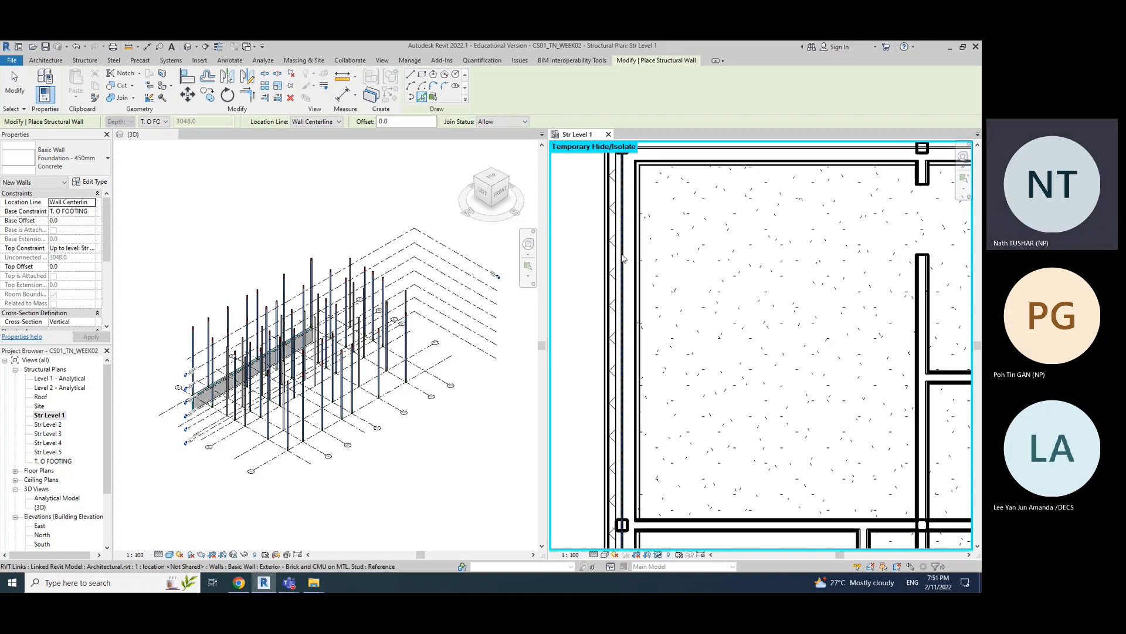
{"action": "scroll", "coordinate": [613, 382], "scroll_direction": "down", "scroll_amount": 3}
{"action": "middle_click_drag", "start_coordinate": [657, 427], "coordinate": [628, 219]}
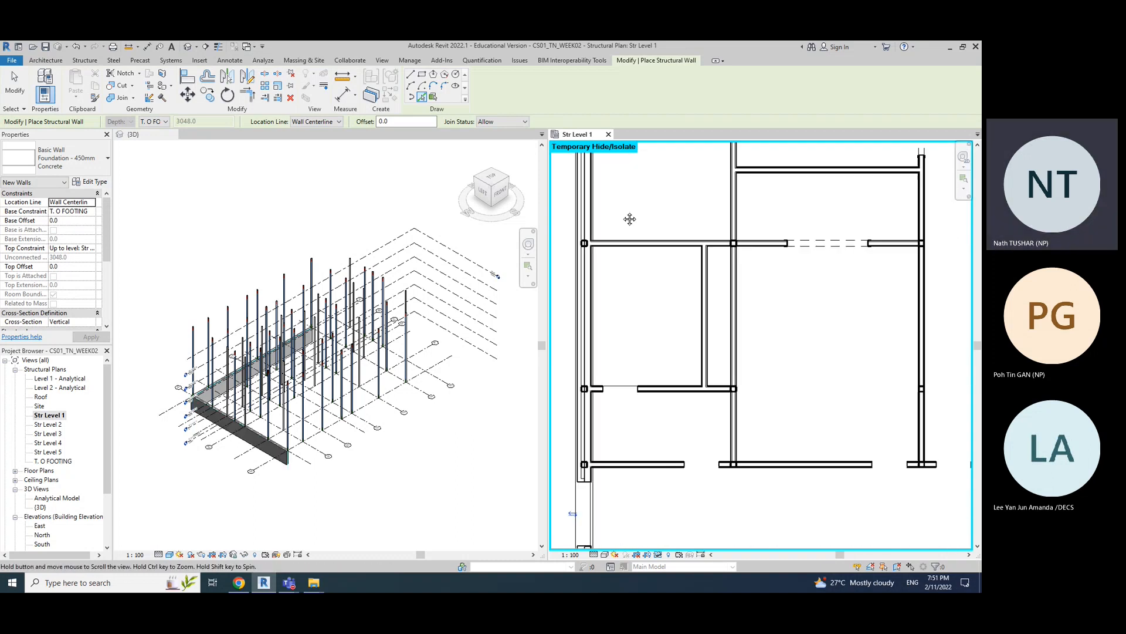
- Place a Foundation - 450mm Concrete wall along the south exterior wall of the linked architectural plan, redoing the first misplaced pick
{"action": "scroll", "coordinate": [584, 412], "scroll_direction": "down", "scroll_amount": 2}
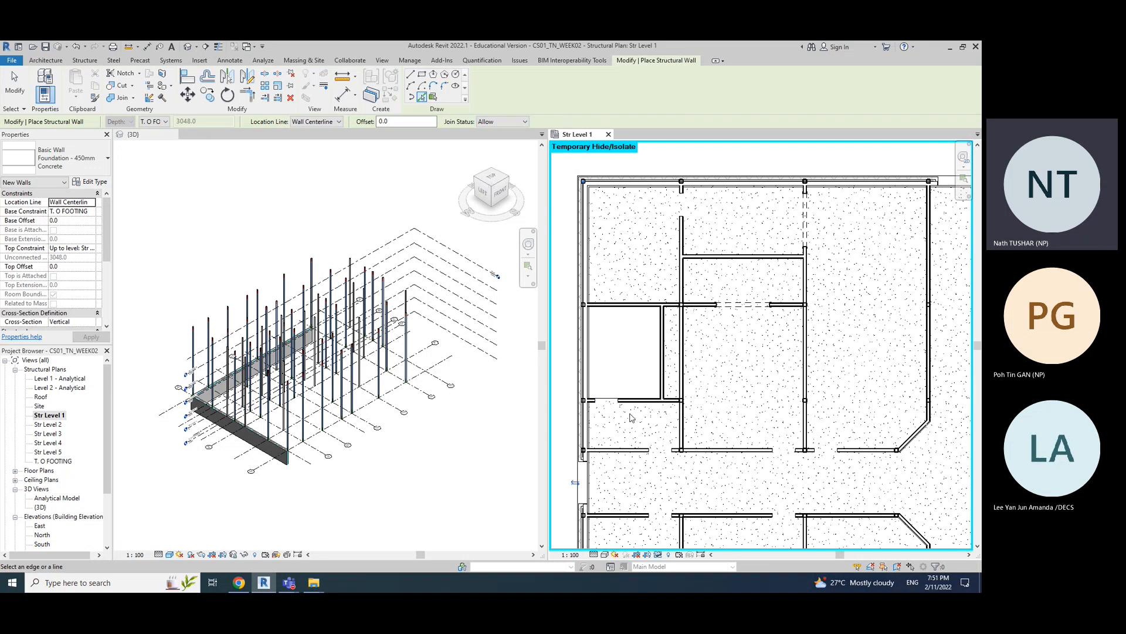
{"action": "scroll", "coordinate": [644, 441], "scroll_direction": "down", "scroll_amount": 1}
{"action": "middle_click_drag", "start_coordinate": [661, 478], "coordinate": [667, 334]}
{"action": "scroll", "coordinate": [657, 477], "scroll_direction": "down", "scroll_amount": 3}
{"action": "middle_click_drag", "start_coordinate": [721, 473], "coordinate": [699, 335]}
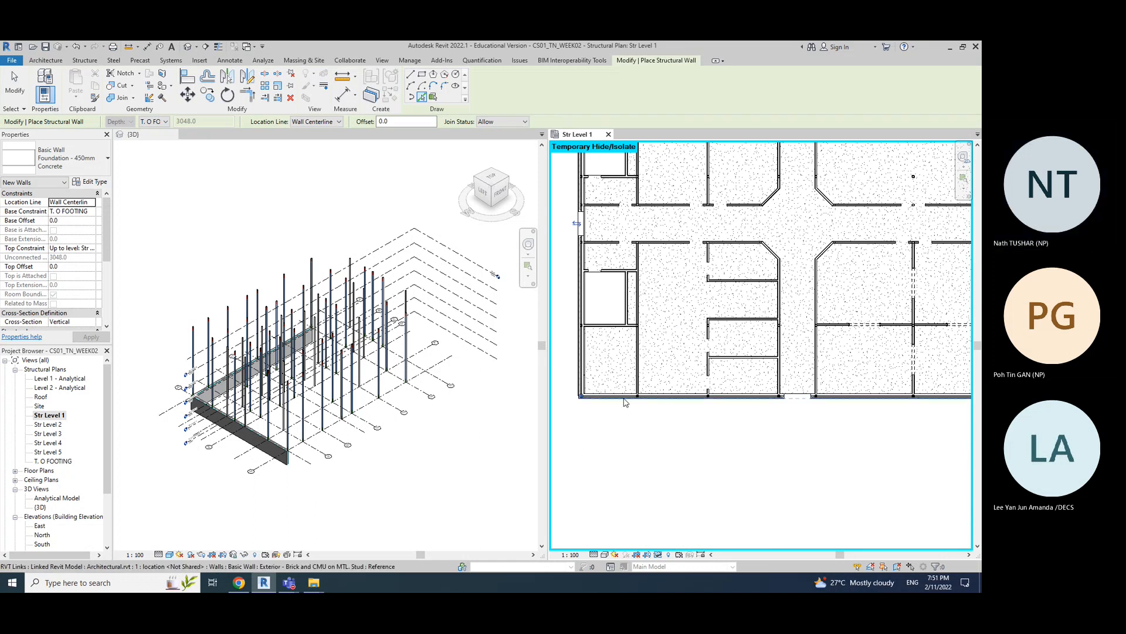
{"action": "left_click", "coordinate": [624, 397]}
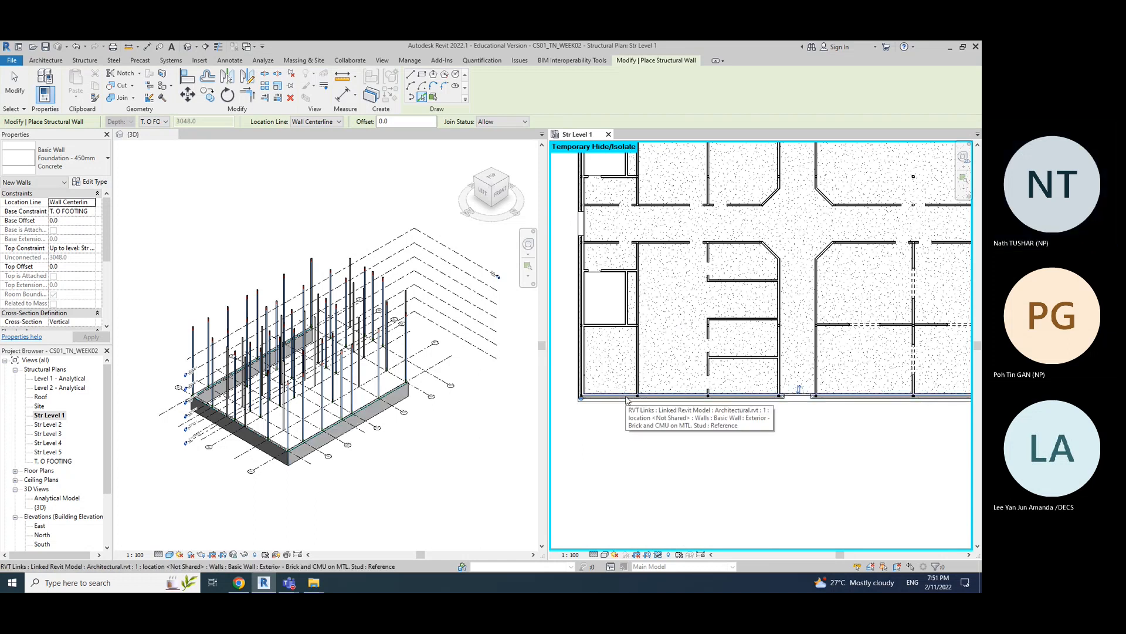
{"action": "key", "text": "ctrl+z"}
{"action": "scroll", "coordinate": [618, 401], "scroll_direction": "up", "scroll_amount": 5}
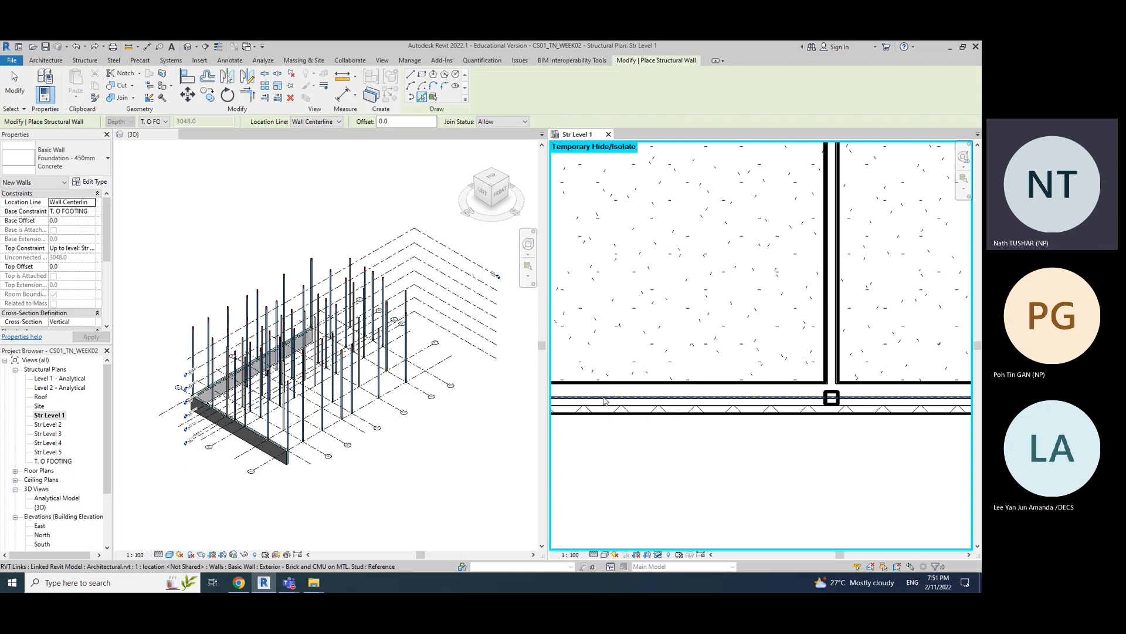
{"action": "left_click", "coordinate": [604, 400]}
{"action": "scroll", "coordinate": [605, 401], "scroll_direction": "down", "scroll_amount": 1}
{"action": "scroll", "coordinate": [605, 401], "scroll_direction": "down", "scroll_amount": 4}
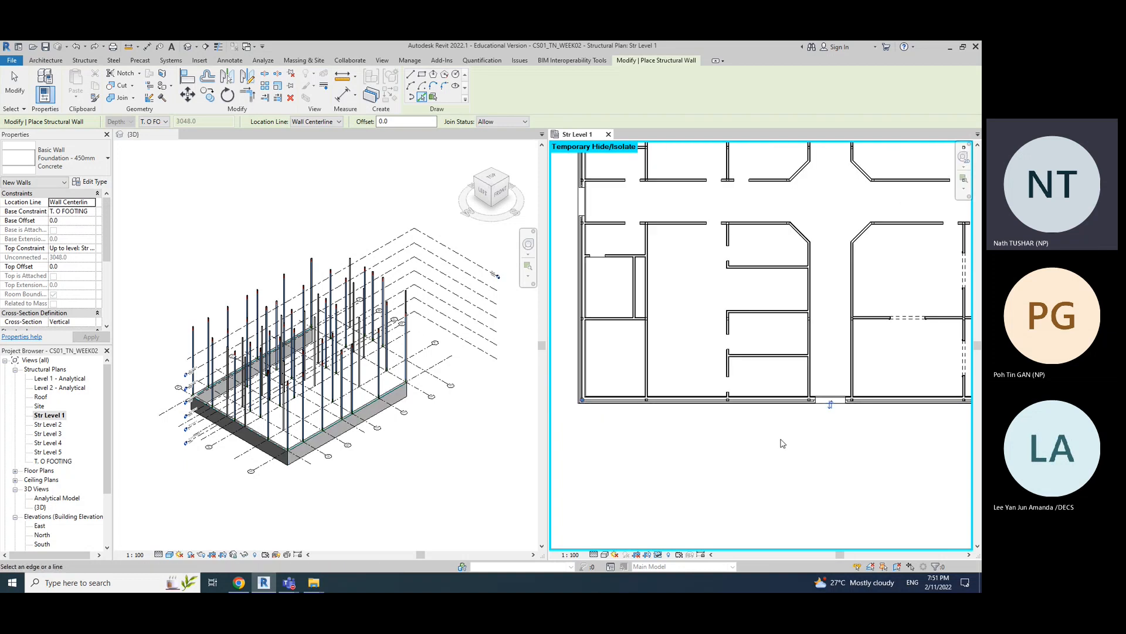
- Add matching foundation walls along the short return and the adjoining horizontal jog wall at the plan's southeast corner
{"action": "scroll", "coordinate": [845, 393], "scroll_direction": "up", "scroll_amount": 4}
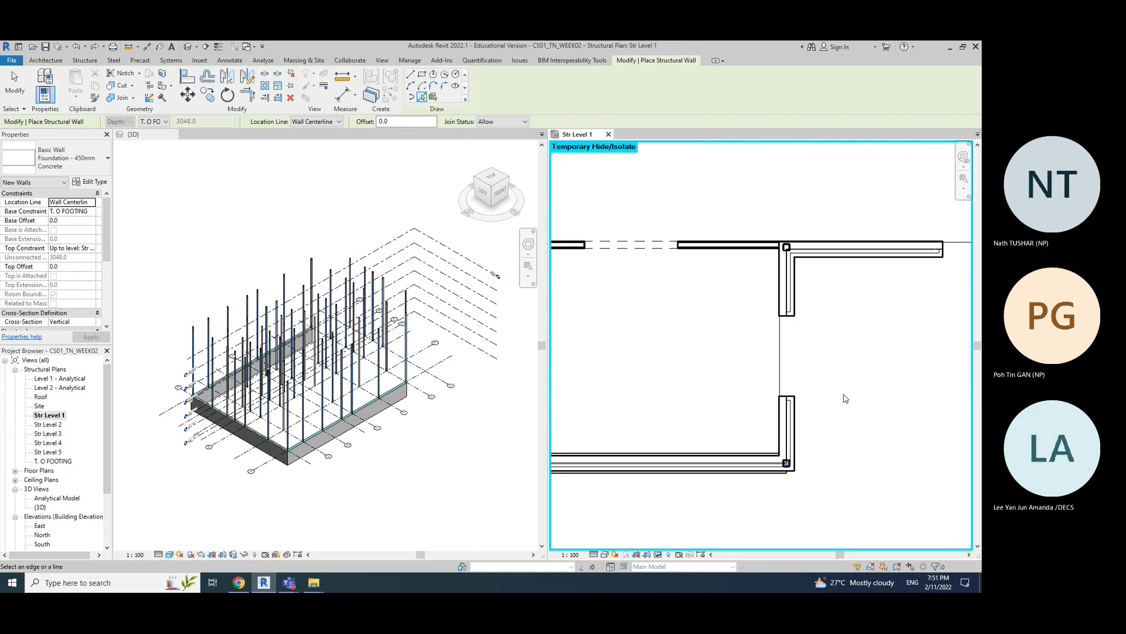
{"action": "left_click", "coordinate": [780, 439]}
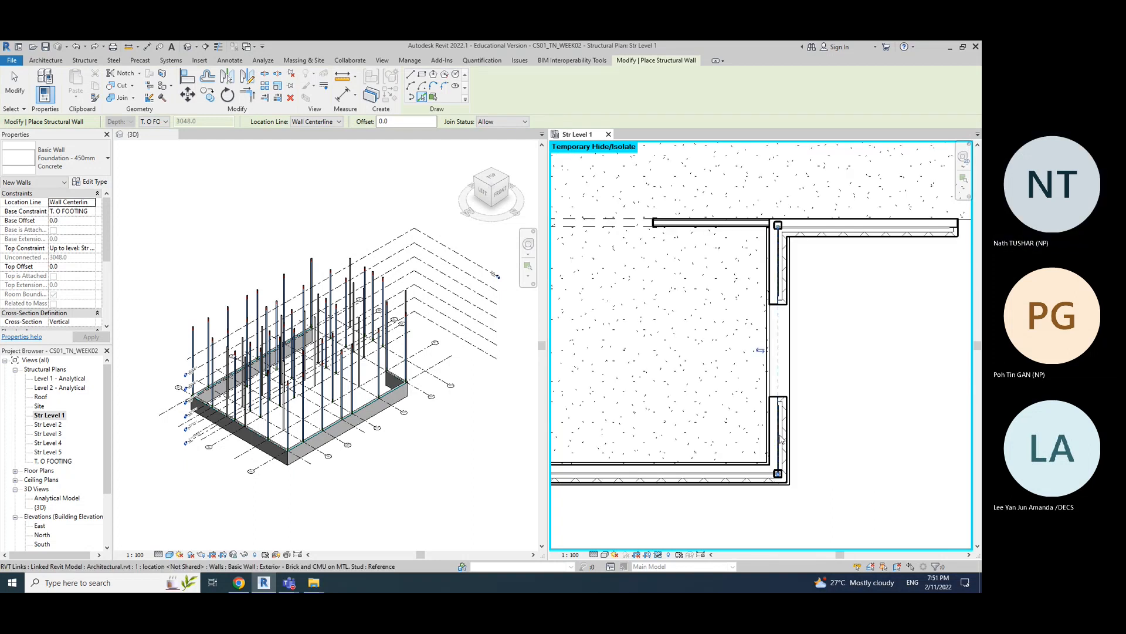
{"action": "scroll", "coordinate": [888, 370], "scroll_direction": "down", "scroll_amount": 2}
{"action": "middle_click_drag", "start_coordinate": [919, 357], "coordinate": [731, 402]}
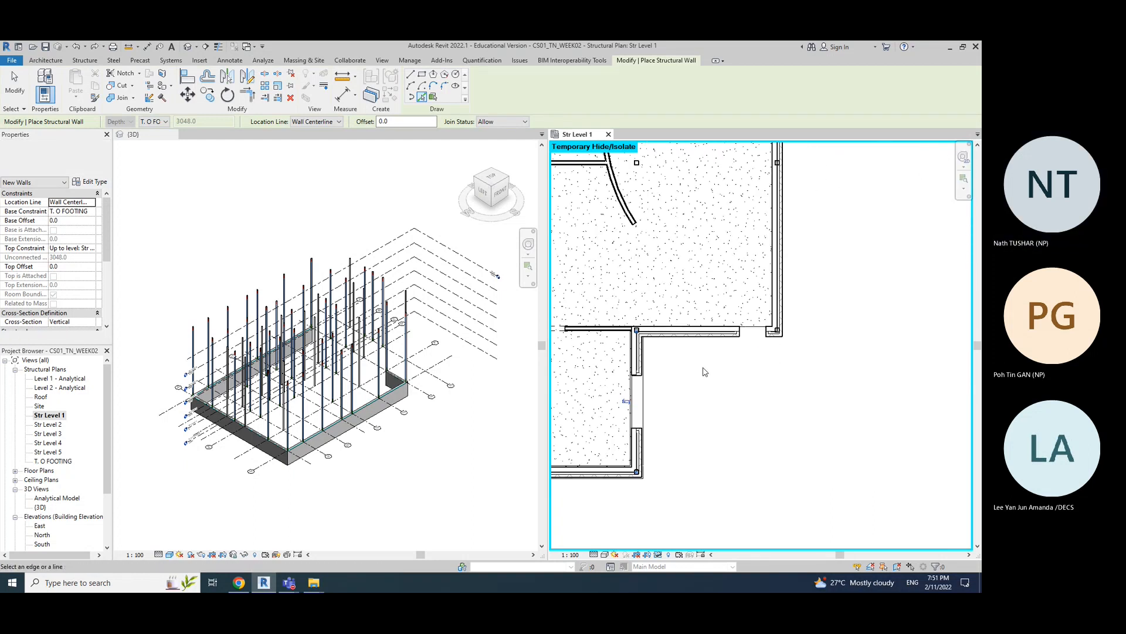
{"action": "scroll", "coordinate": [693, 323], "scroll_direction": "up", "scroll_amount": 2}
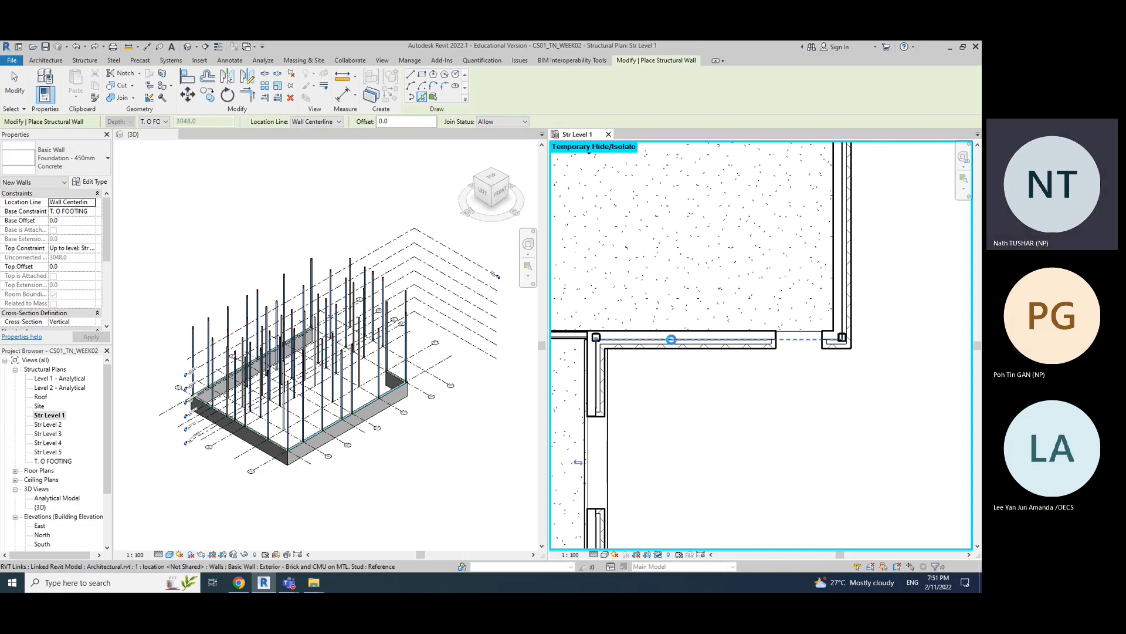
{"action": "left_click", "coordinate": [674, 337]}
{"action": "scroll", "coordinate": [721, 389], "scroll_direction": "down", "scroll_amount": 2}
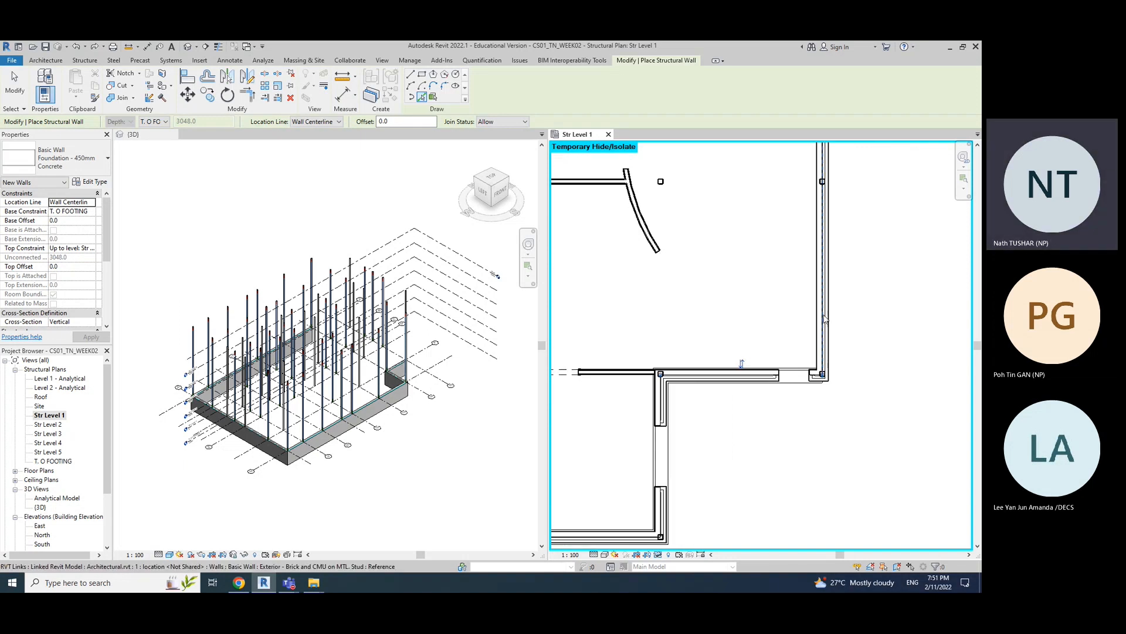
- Place the foundation wall along the long east exterior wall of the linked plan
{"action": "scroll", "coordinate": [824, 320], "scroll_direction": "up", "scroll_amount": 4}
{"action": "left_click", "coordinate": [822, 320]}
{"action": "scroll", "coordinate": [825, 406], "scroll_direction": "down", "scroll_amount": 3}
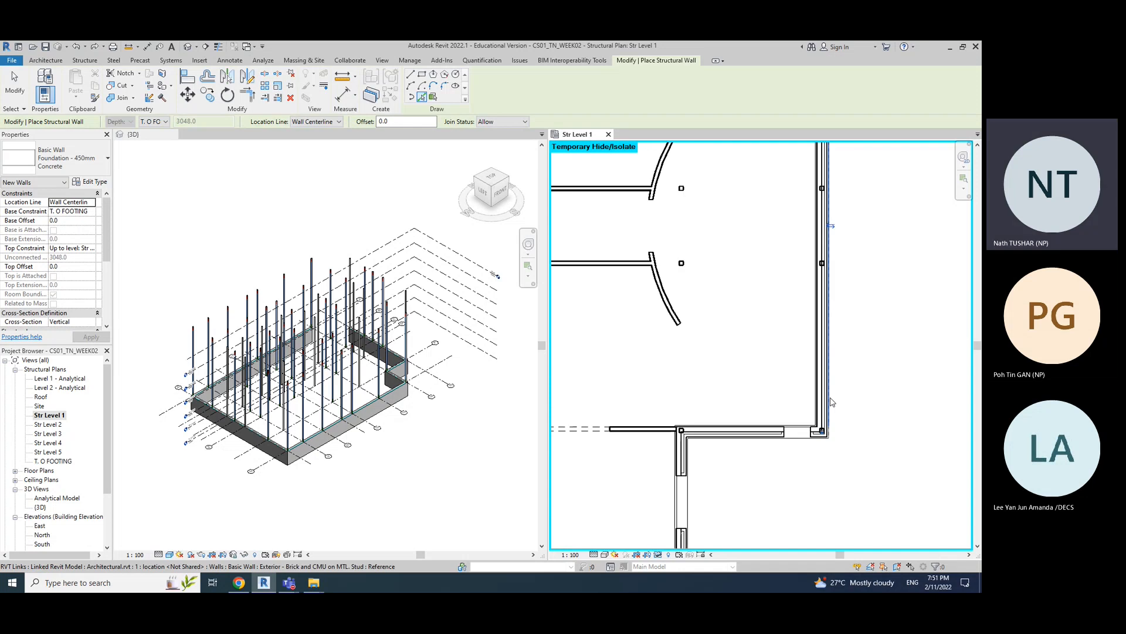
- Add foundation walls along the horizontal jog wall and the short vertical return at the plan's northeast corner
{"action": "middle_click_drag", "start_coordinate": [878, 249], "coordinate": [896, 326]}
{"action": "scroll", "coordinate": [822, 264], "scroll_direction": "up", "scroll_amount": 4}
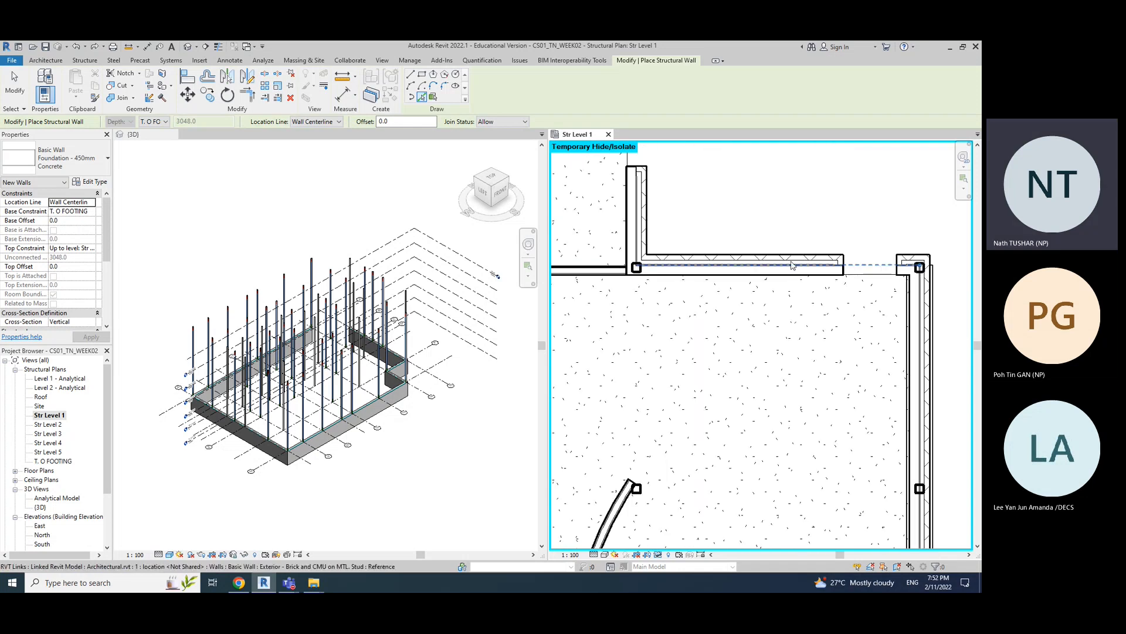
{"action": "left_click", "coordinate": [791, 263]}
{"action": "scroll", "coordinate": [751, 307], "scroll_direction": "down", "scroll_amount": 4}
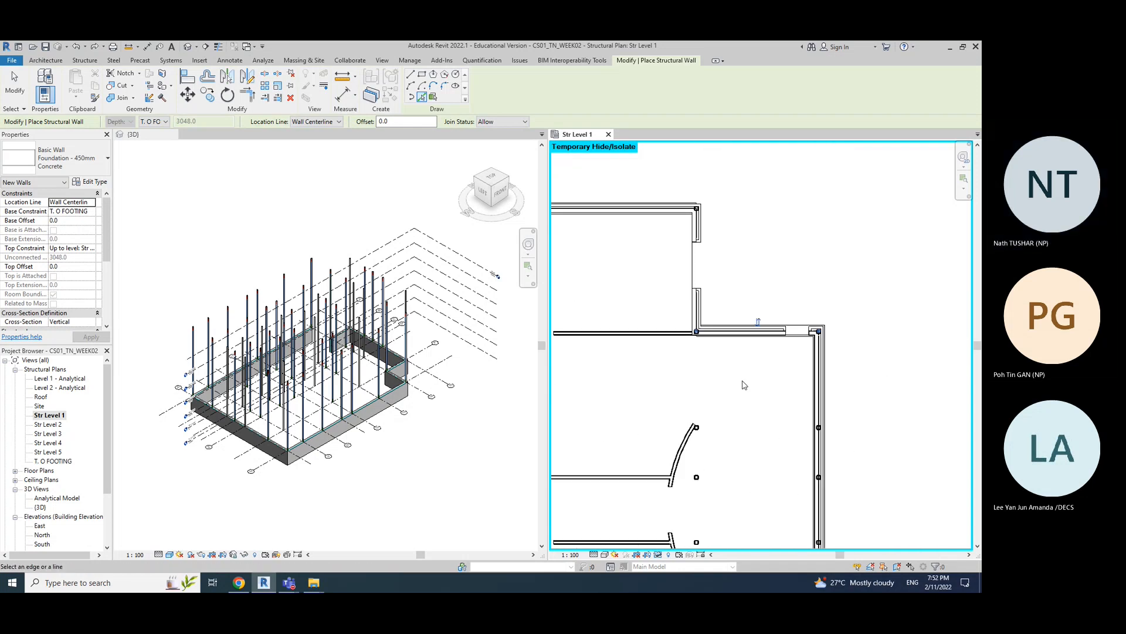
{"action": "scroll", "coordinate": [702, 320], "scroll_direction": "up", "scroll_amount": 3}
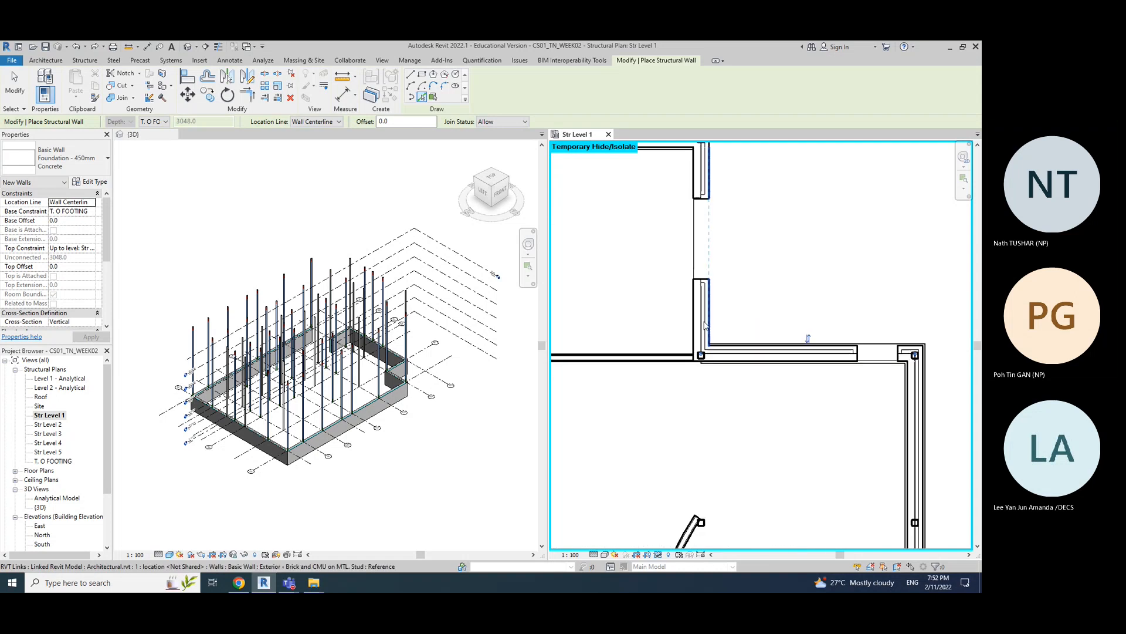
{"action": "left_click", "coordinate": [700, 317]}
{"action": "scroll", "coordinate": [756, 317], "scroll_direction": "down", "scroll_amount": 3}
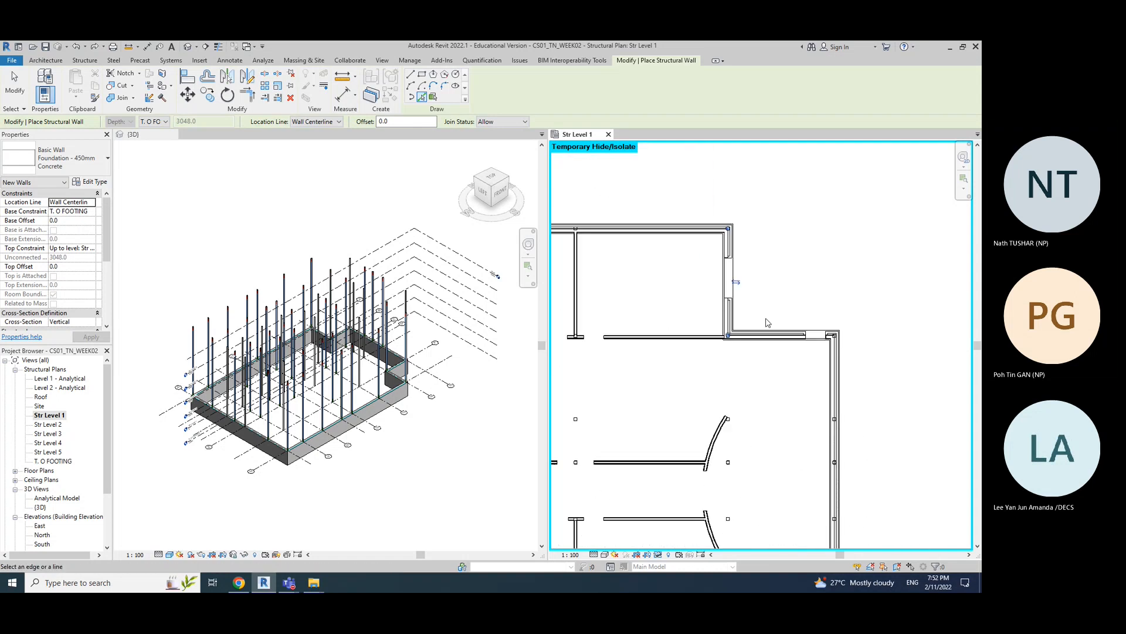
- Check the foundation walls around the northeast corner in plan, and end wall placement
{"action": "scroll", "coordinate": [788, 262], "scroll_direction": "down", "scroll_amount": 3}
{"action": "scroll", "coordinate": [667, 245], "scroll_direction": "up", "scroll_amount": 4}
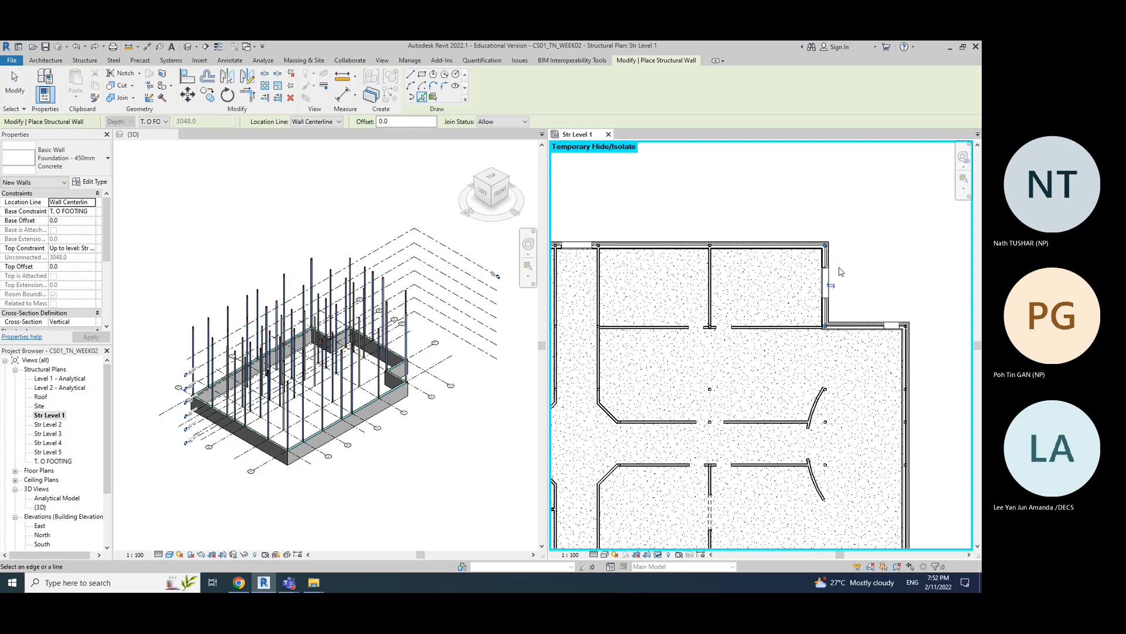
{"action": "scroll", "coordinate": [681, 251], "scroll_direction": "up", "scroll_amount": 4}
{"action": "middle_click_drag", "start_coordinate": [868, 322], "coordinate": [602, 294]}
{"action": "scroll", "coordinate": [886, 311], "scroll_direction": "up", "scroll_amount": 2}
{"action": "scroll", "coordinate": [913, 340], "scroll_direction": "down", "scroll_amount": 5}
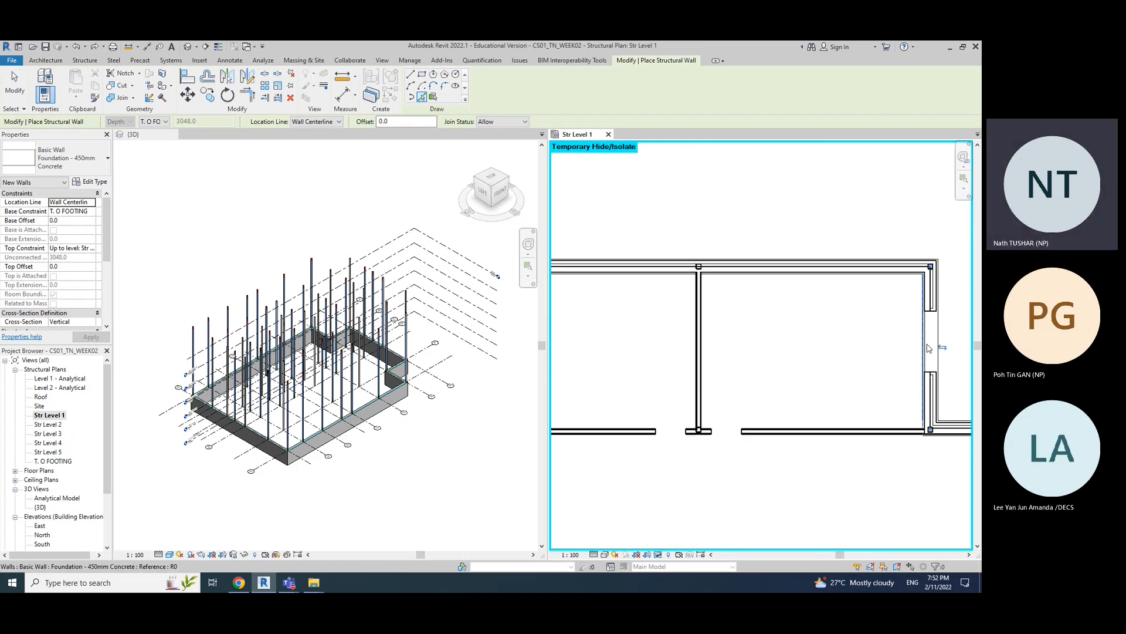
{"action": "middle_click_drag", "start_coordinate": [952, 321], "coordinate": [871, 238]}
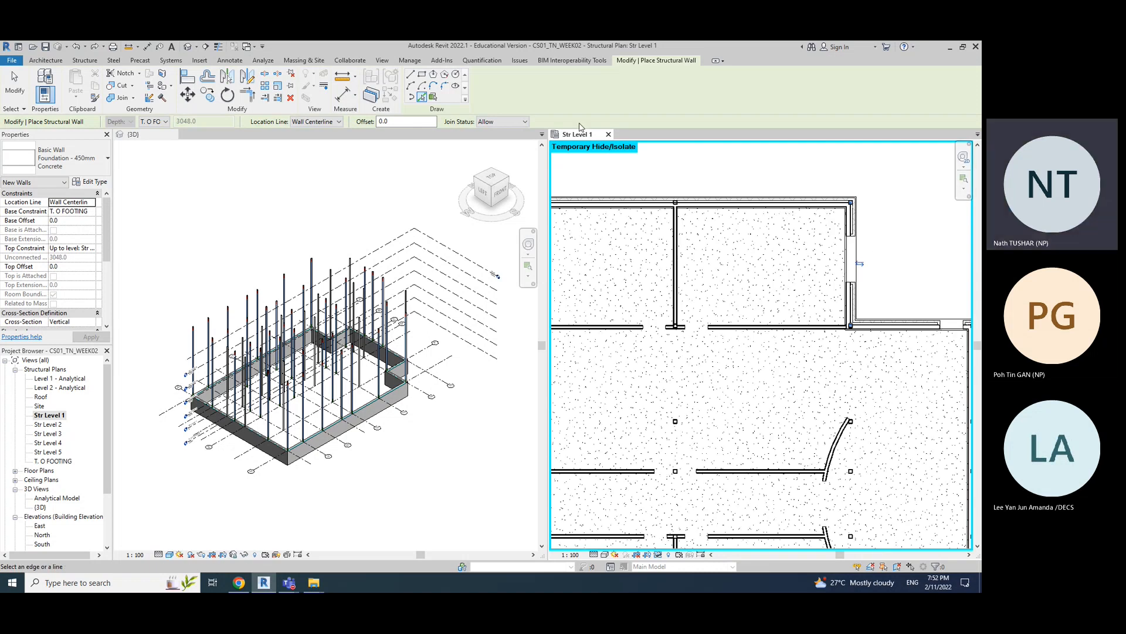
{"action": "left_click", "coordinate": [14, 94]}
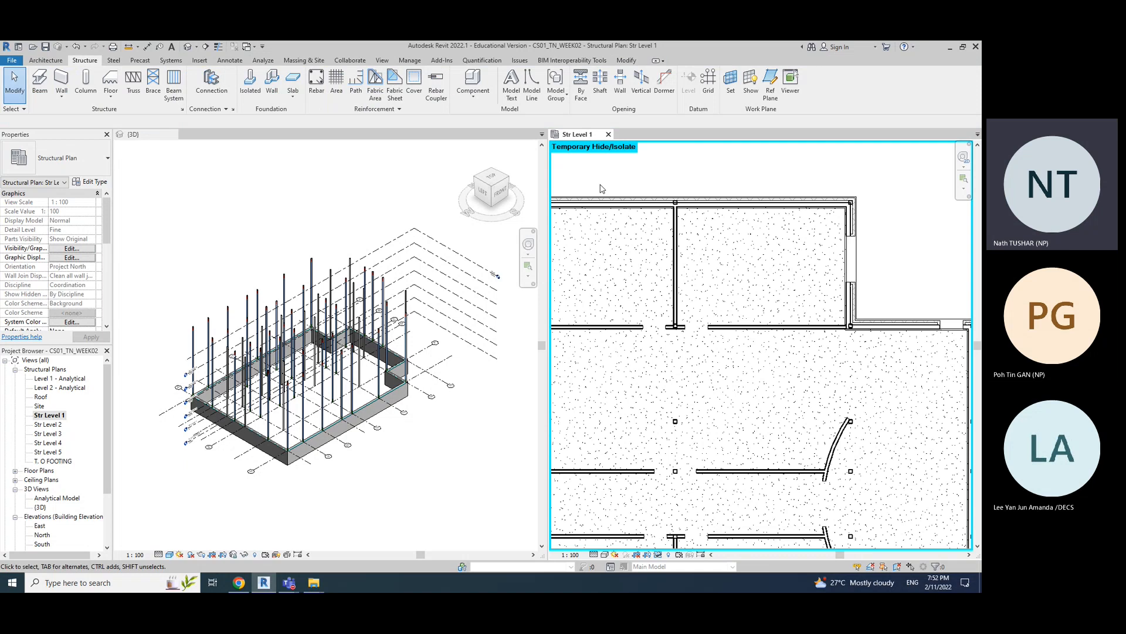
- Inspect the perimeter foundation walls from the right side in the 3D view and across the Str Level 1 plan
{"action": "scroll", "coordinate": [720, 280], "scroll_direction": "down", "scroll_amount": 5}
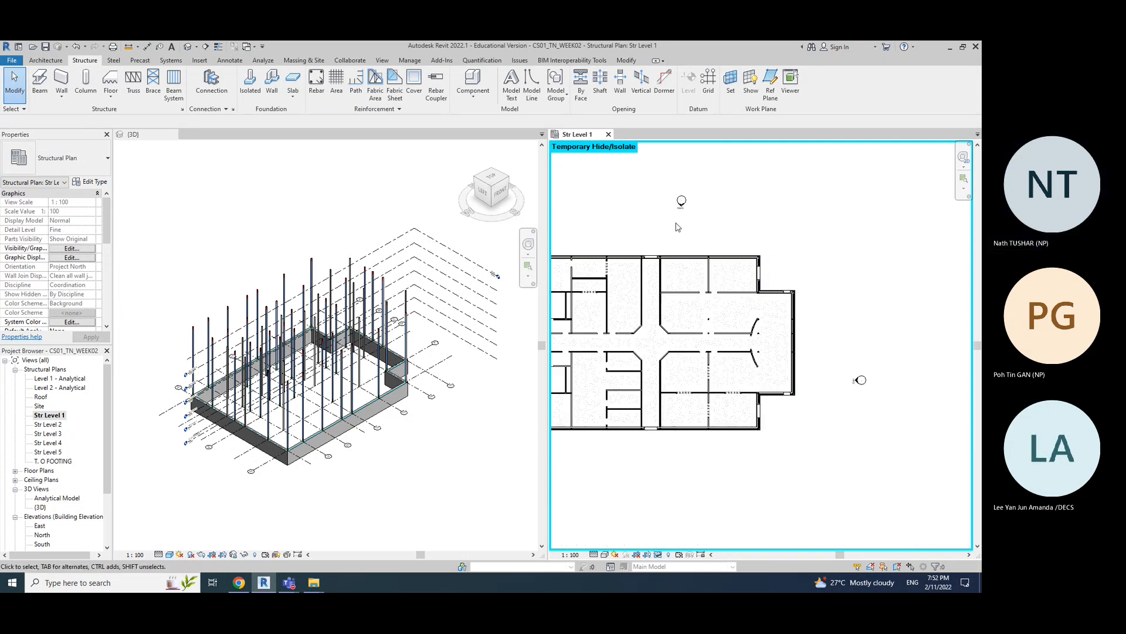
{"action": "middle_click_drag", "start_coordinate": [682, 231], "coordinate": [806, 221]}
{"action": "left_click", "coordinate": [401, 455]}
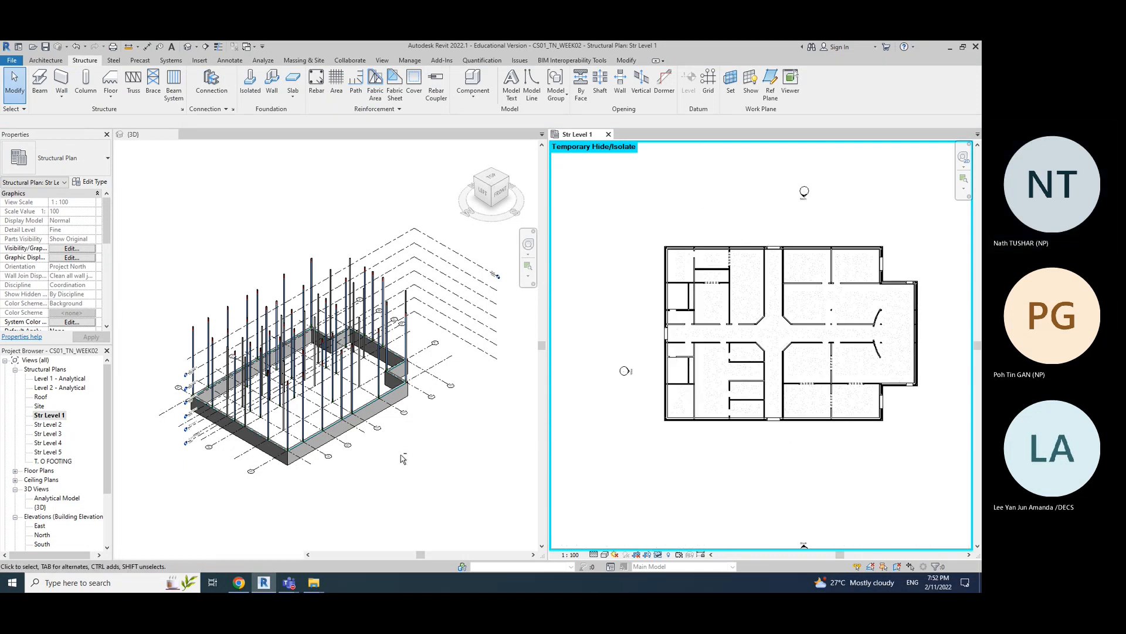
{"action": "middle_click_drag", "start_coordinate": [366, 428], "coordinate": [216, 461], "text": "shift"}
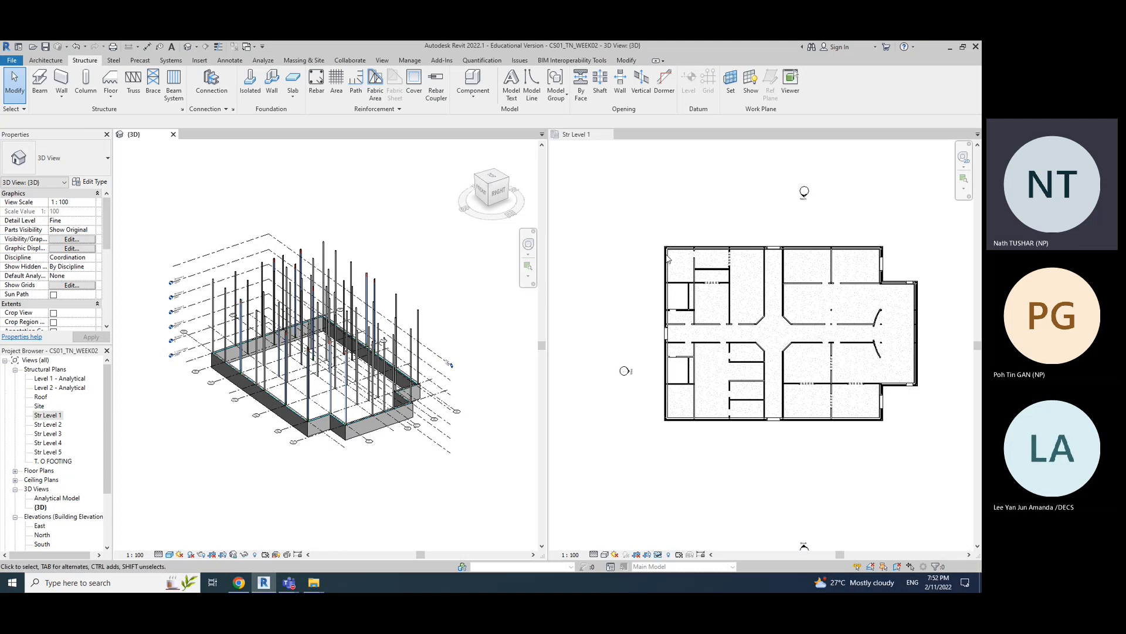
{"action": "scroll", "coordinate": [704, 318], "scroll_direction": "up", "scroll_amount": 5}
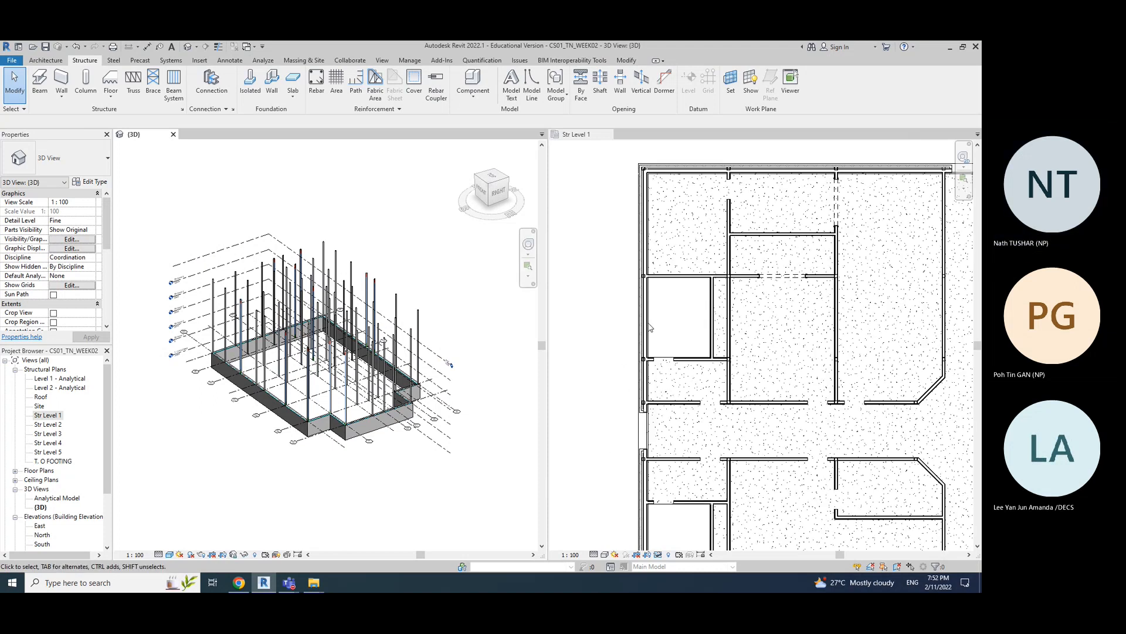
{"action": "scroll", "coordinate": [674, 324], "scroll_direction": "down", "scroll_amount": 2}
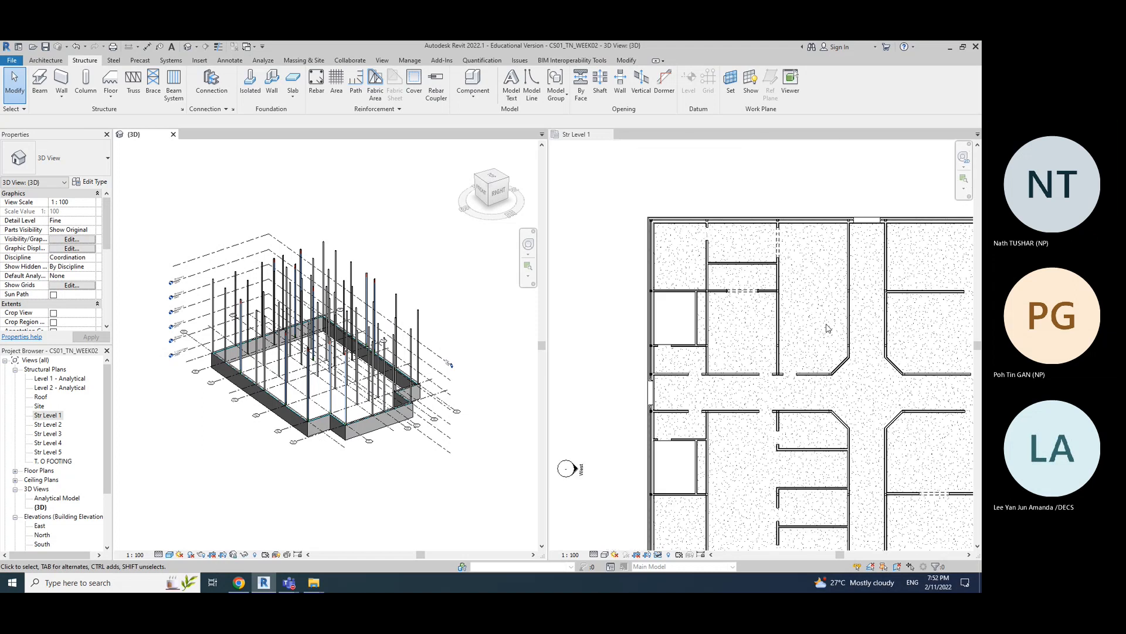
{"action": "middle_click", "coordinate": [714, 187]}
{"action": "middle_click", "coordinate": [714, 186]}
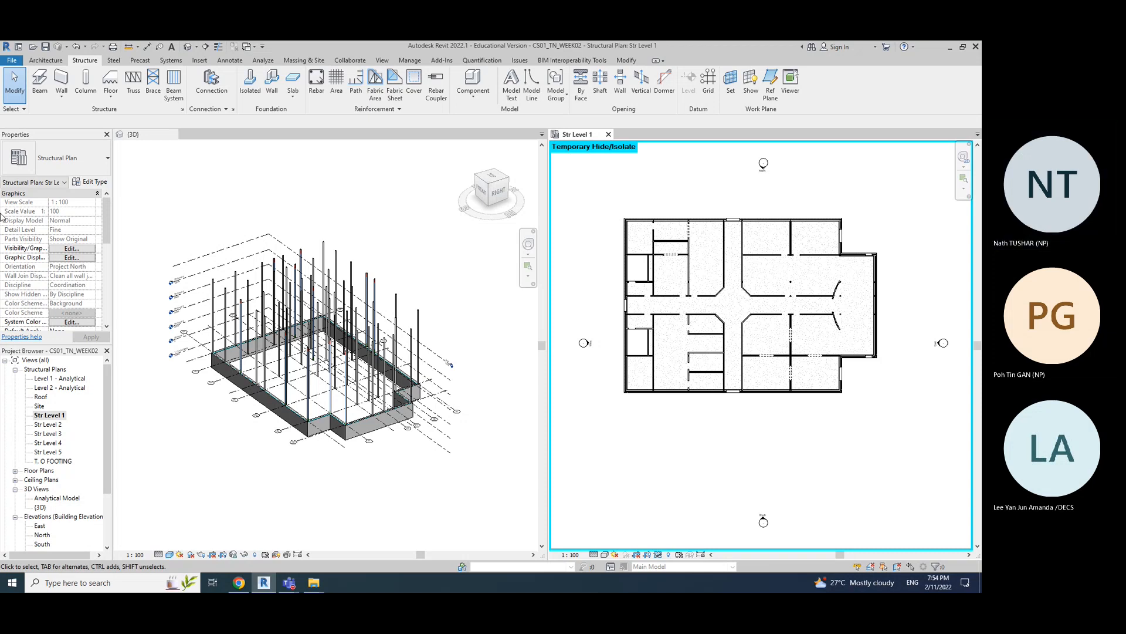
- Review the visibility and display settings of the Architectural.rvt link in the 3D view, leaving them without changes
{"action": "left_click", "coordinate": [141, 135]}
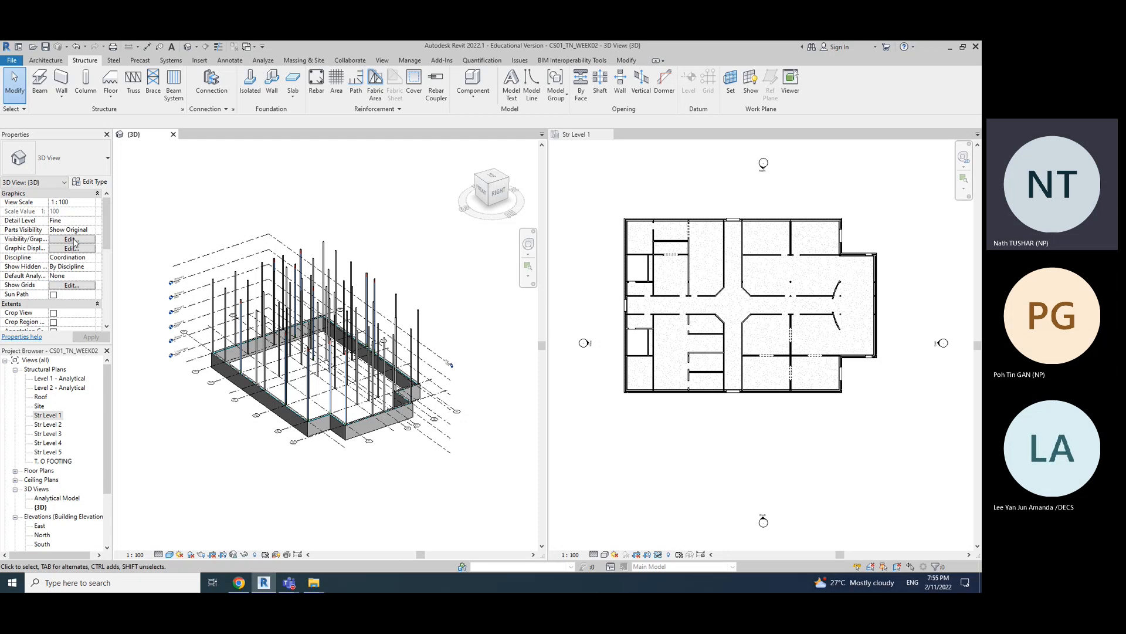
{"action": "left_click", "coordinate": [73, 239]}
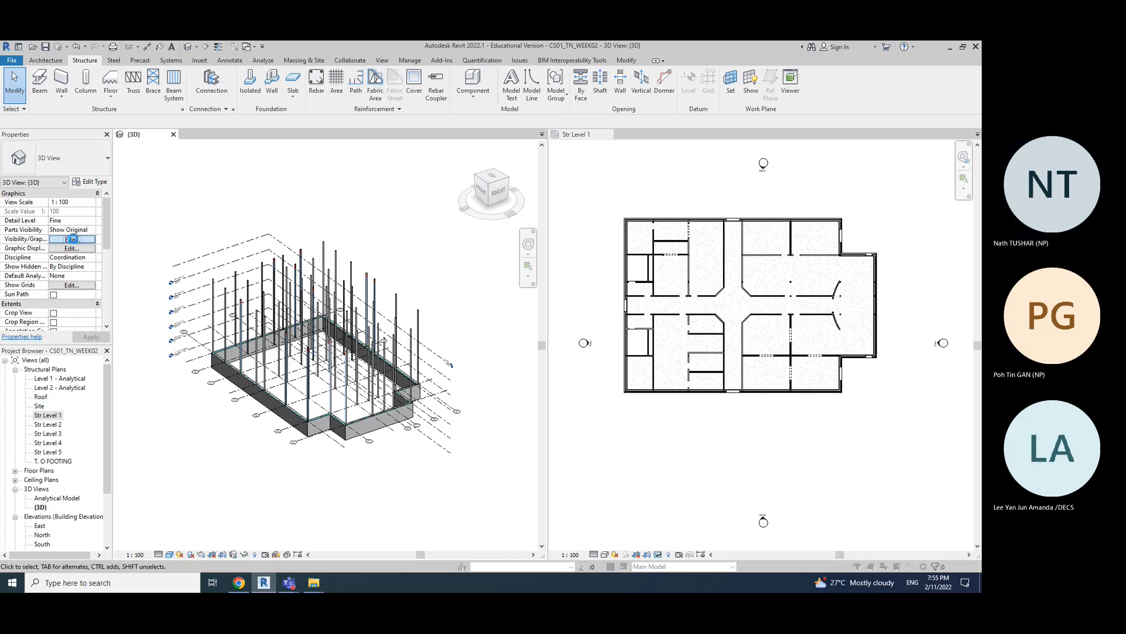
{"action": "left_click", "coordinate": [583, 177]}
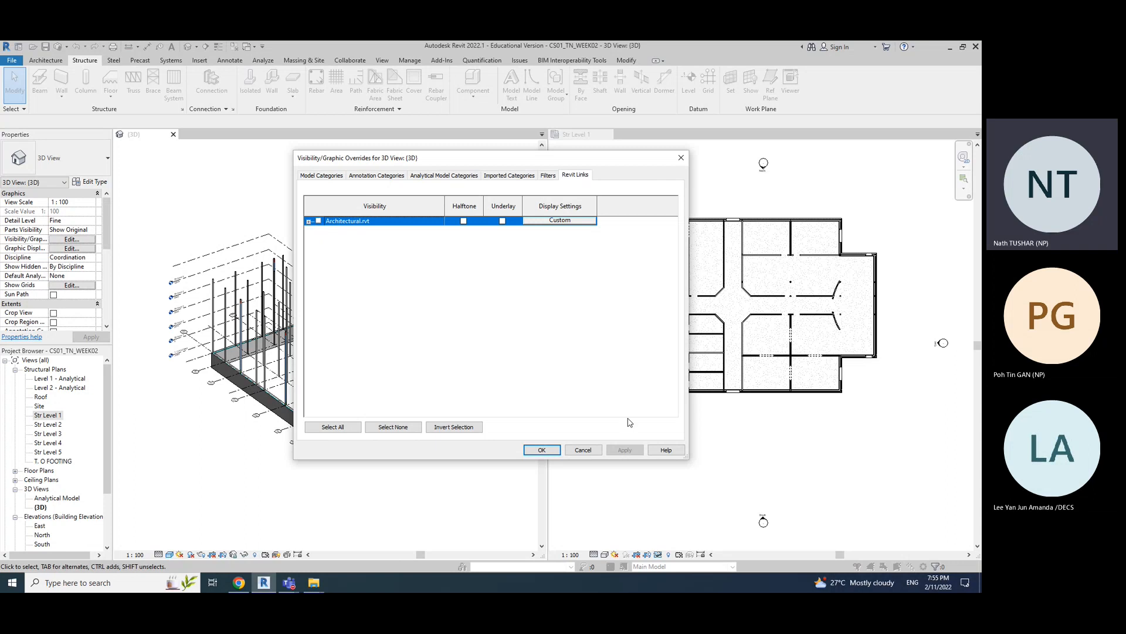
{"action": "left_click", "coordinate": [584, 452]}
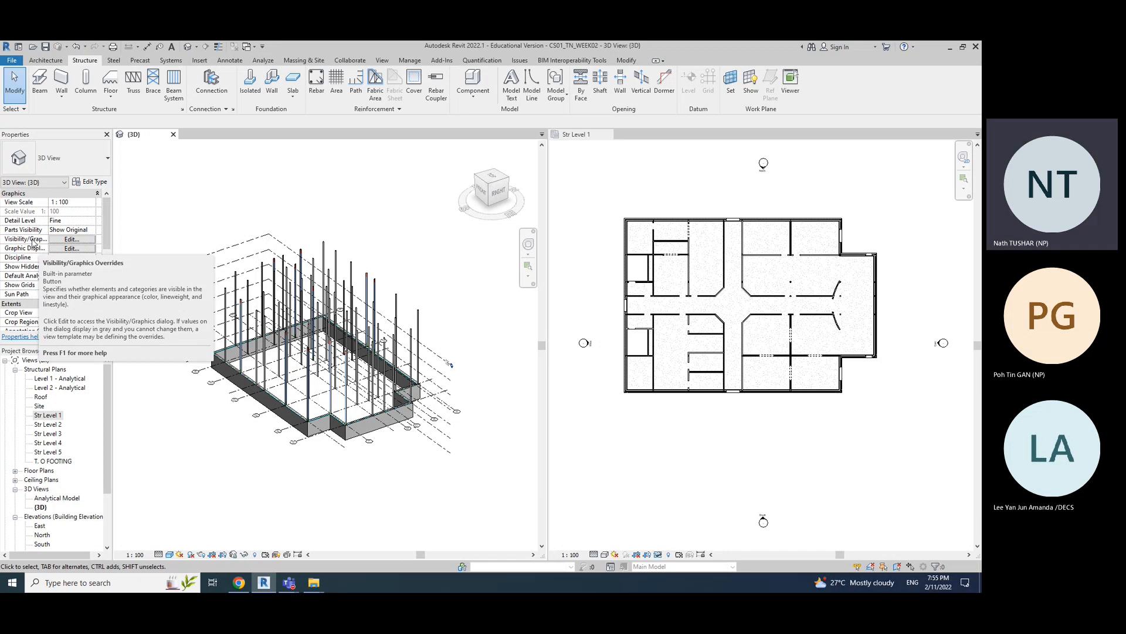
{"action": "left_click", "coordinate": [72, 240]}
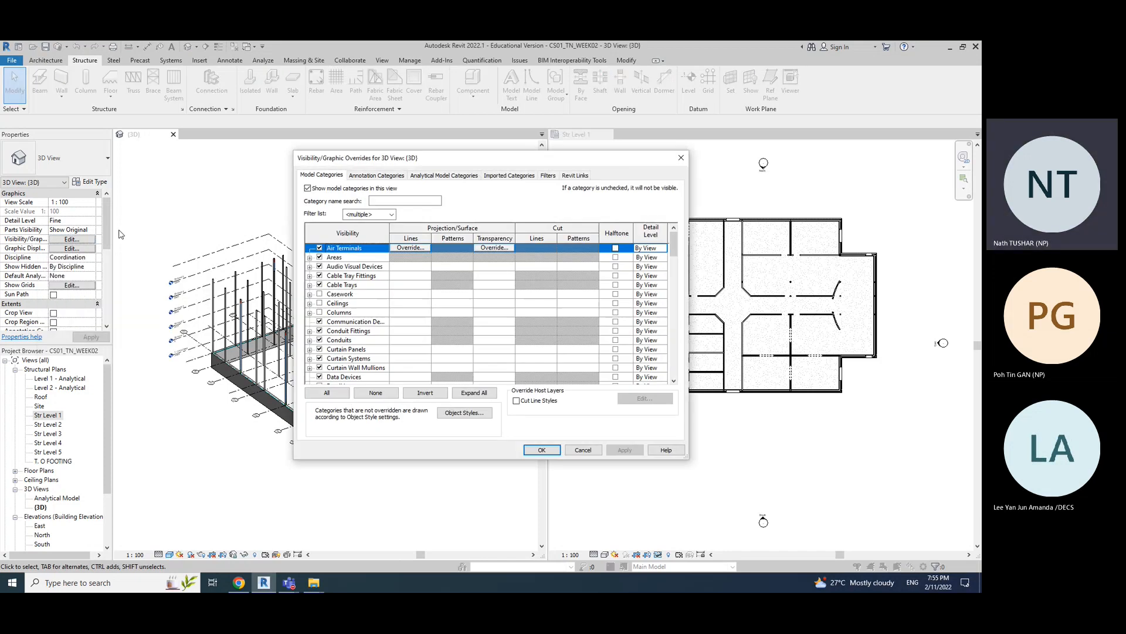
{"action": "left_click", "coordinate": [573, 175]}
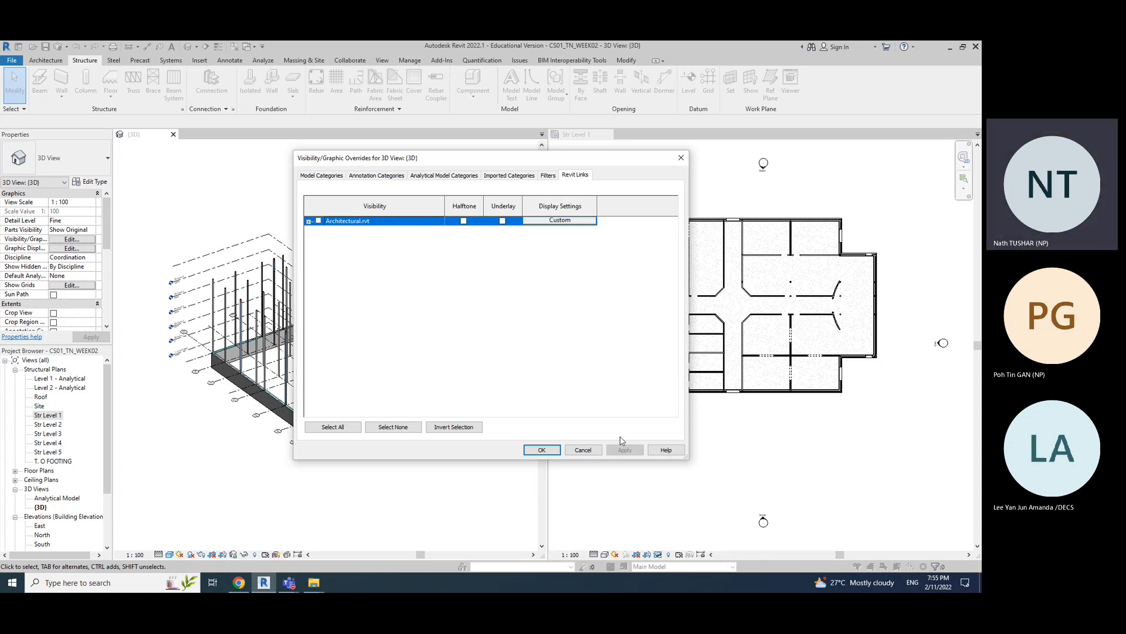
{"action": "left_click", "coordinate": [583, 450]}
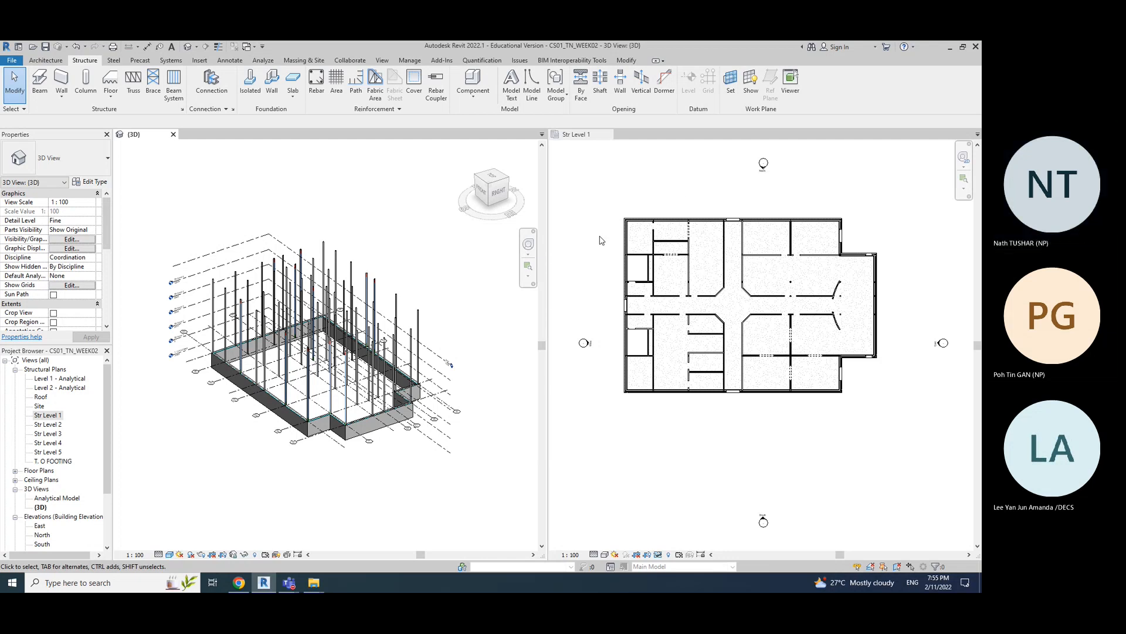
- Reset the temporary hide/isolate in the Str Level 1 plan, and check the perimeter foundation walls in the 3D view
{"action": "left_click", "coordinate": [577, 135]}
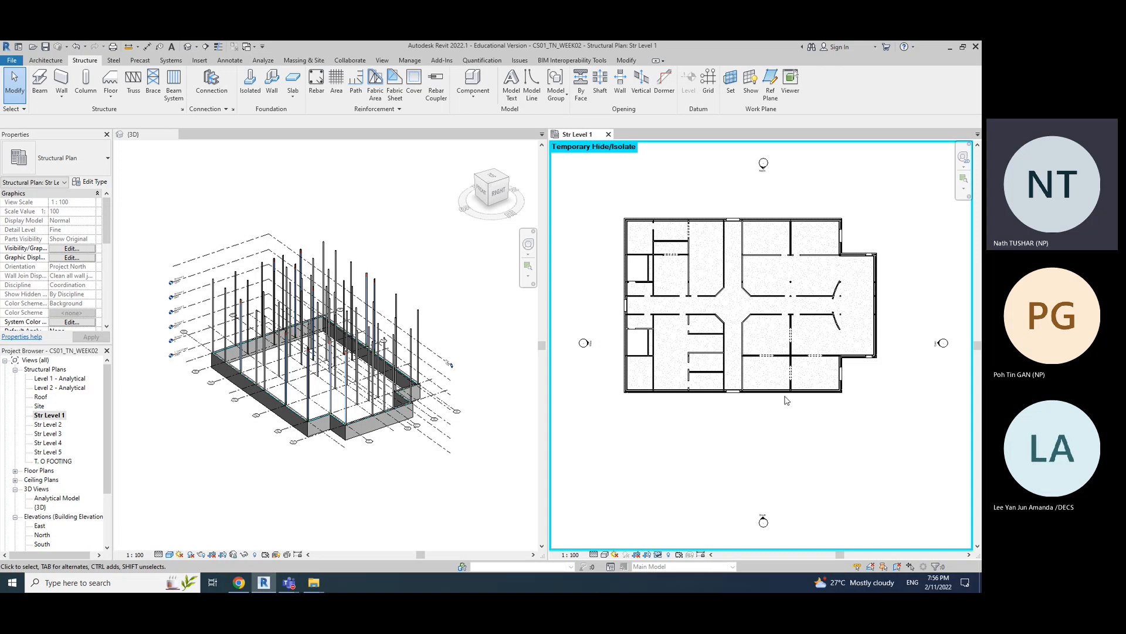
{"action": "middle_click_drag", "start_coordinate": [758, 445], "coordinate": [757, 445]}
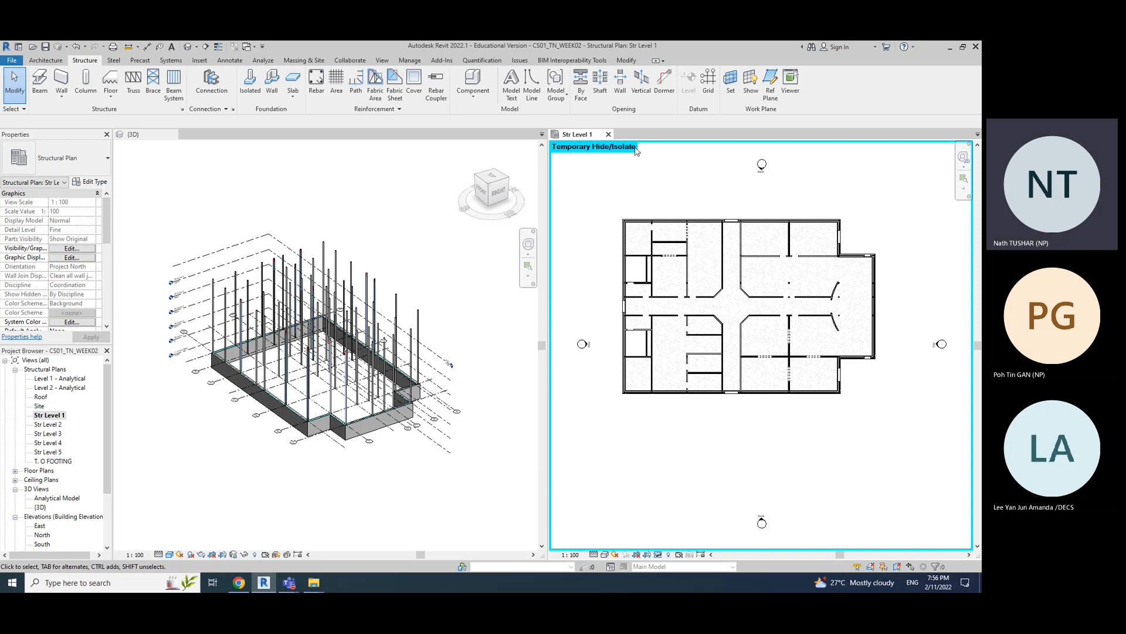
{"action": "left_click", "coordinate": [659, 556]}
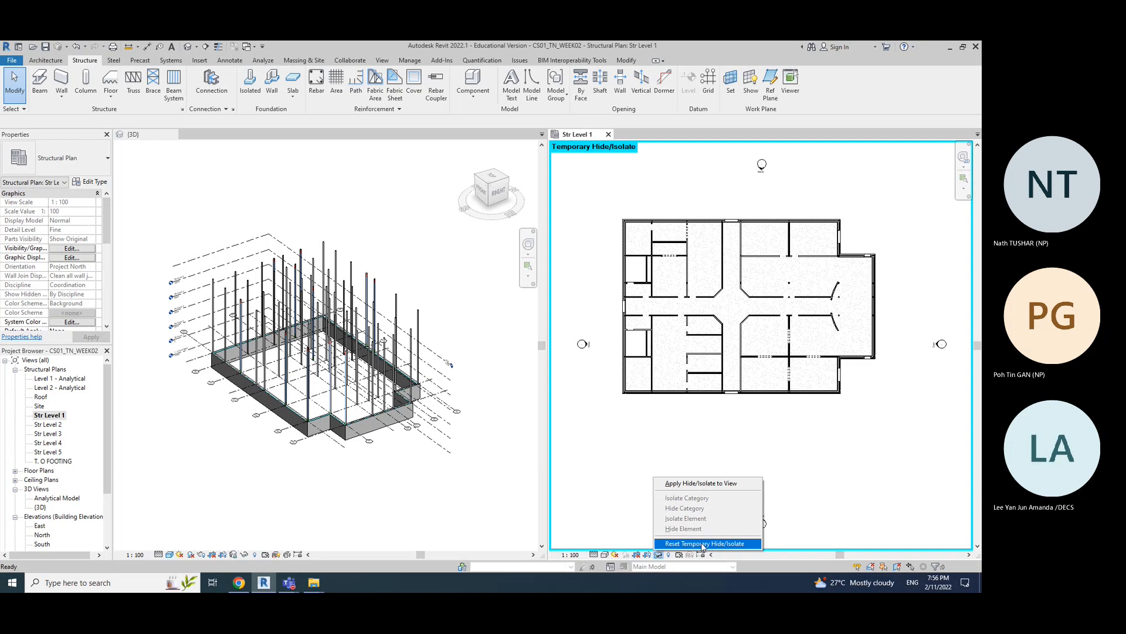
{"action": "left_click", "coordinate": [659, 555]}
{"action": "left_click", "coordinate": [660, 556]}
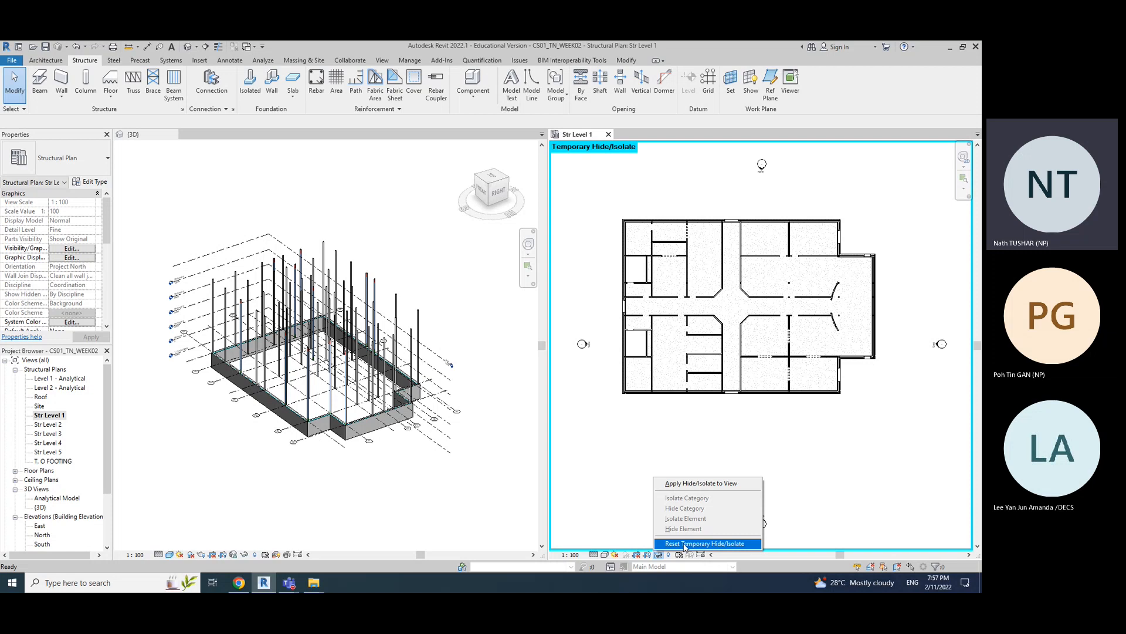
{"action": "left_click", "coordinate": [685, 544]}
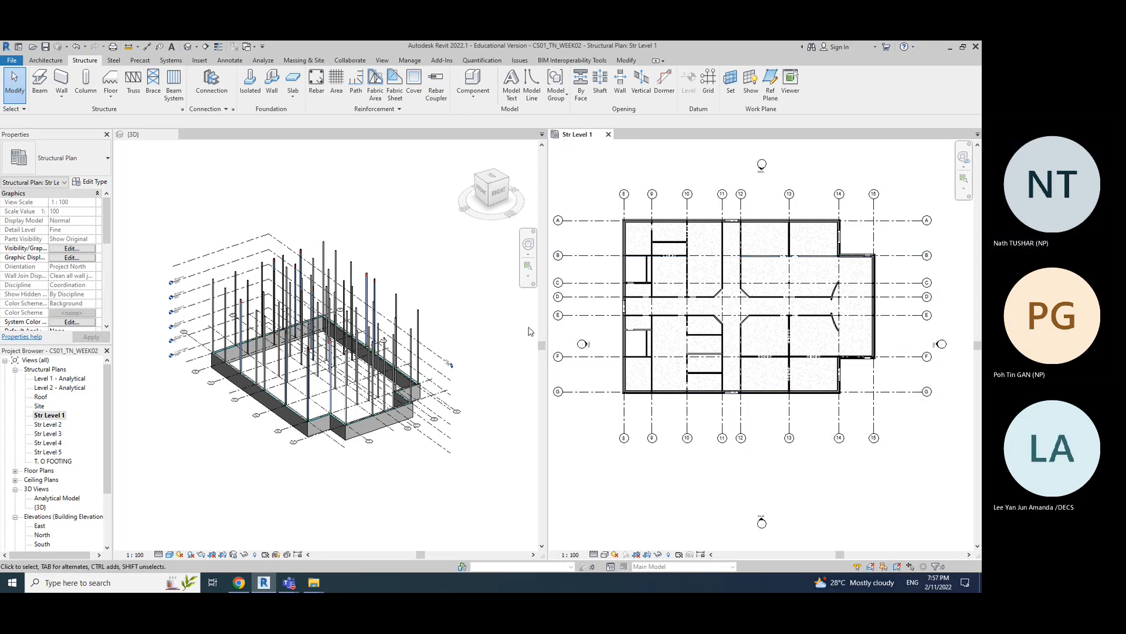
{"action": "scroll", "coordinate": [292, 447], "scroll_direction": "up", "scroll_amount": 4}
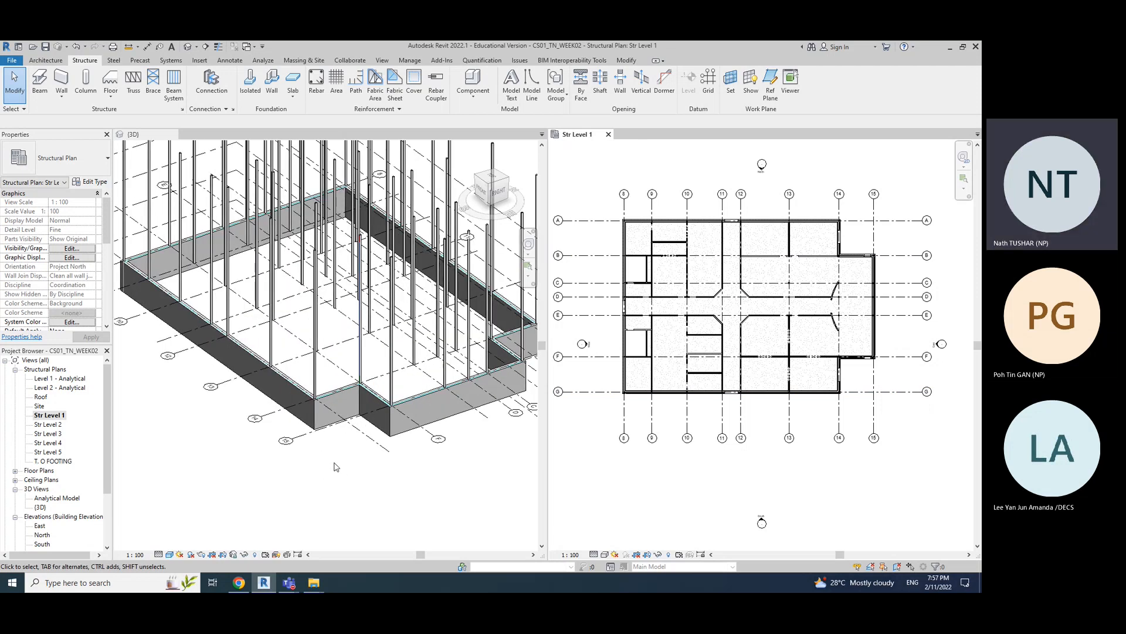
{"action": "scroll", "coordinate": [334, 466], "scroll_direction": "down", "scroll_amount": 2}
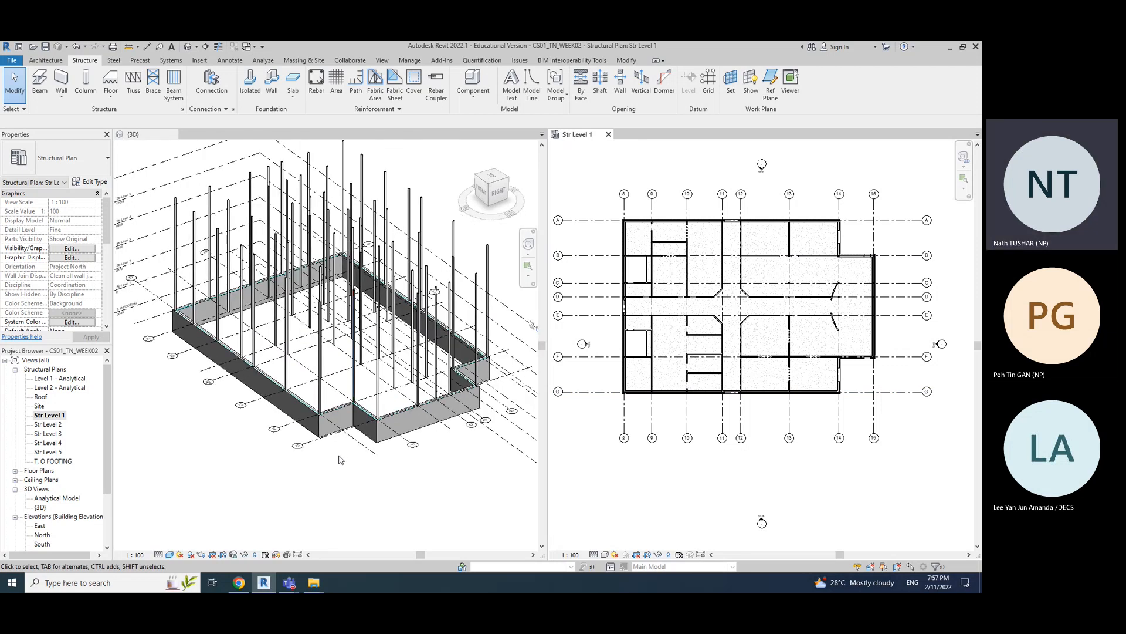
{"action": "middle_click_drag", "start_coordinate": [330, 464], "coordinate": [365, 473], "text": "shift"}
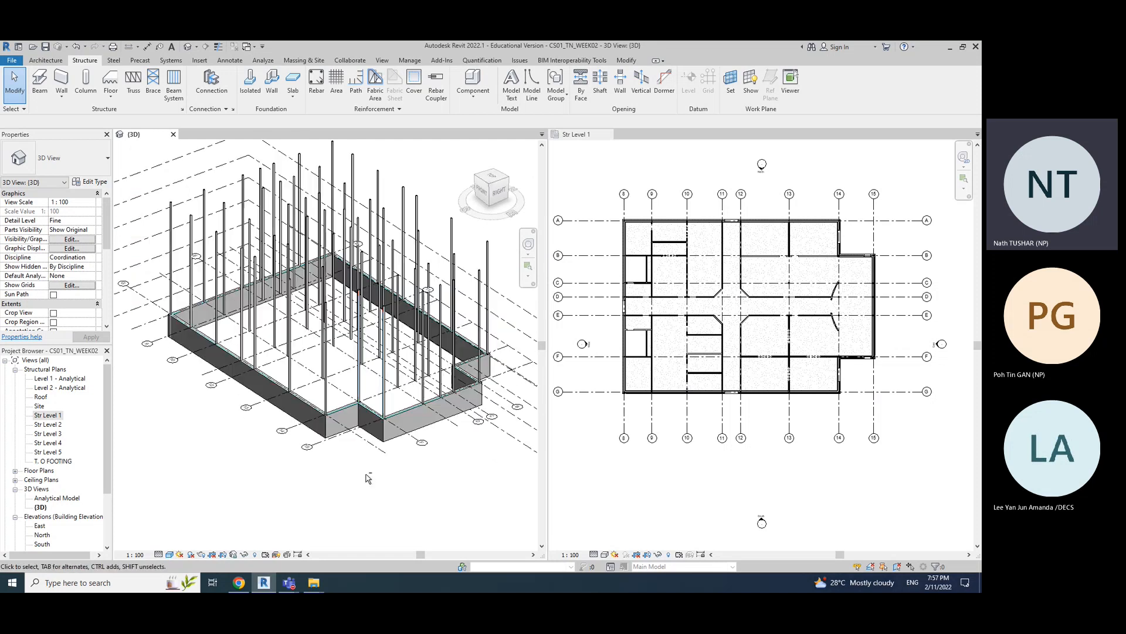
{"action": "left_click", "coordinate": [567, 136]}
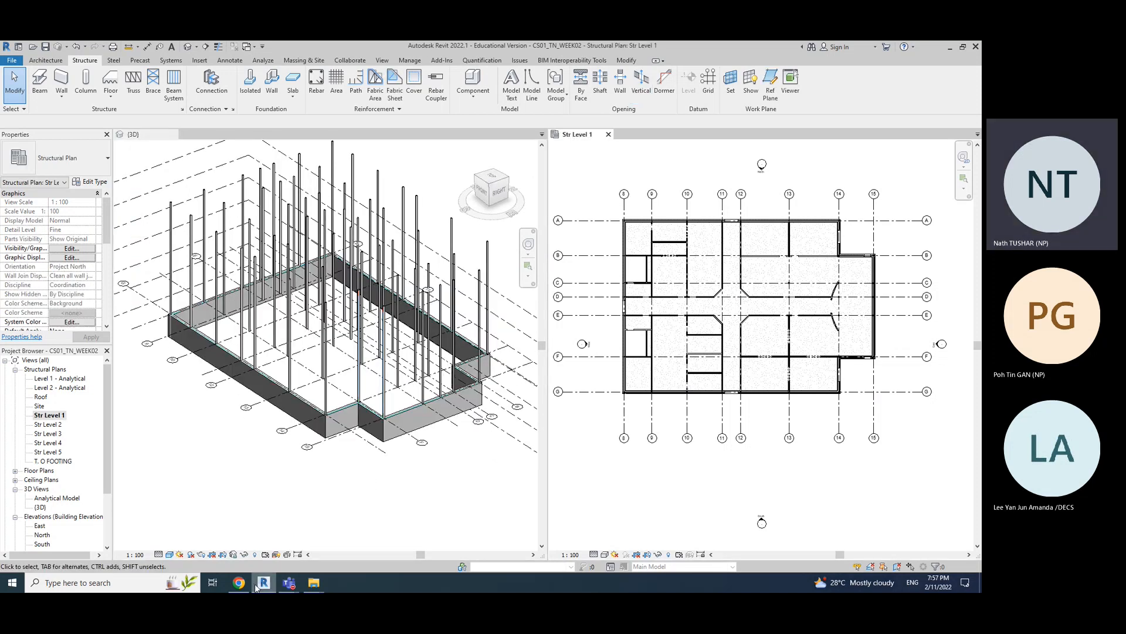
- Switch to the Steps.pptx presentation, review the Lecture #3 topics from Creating Column Schedule to Wall Footings, and return to the Revit model
{"action": "mouse_move", "coordinate": [237, 586]}
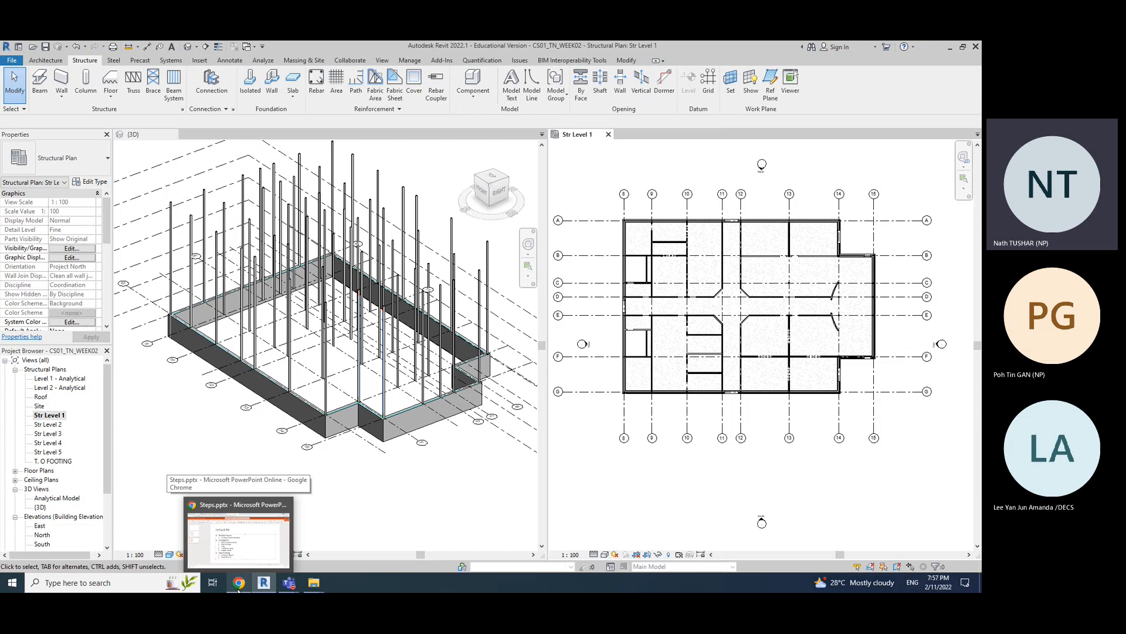
{"action": "left_click", "coordinate": [258, 521]}
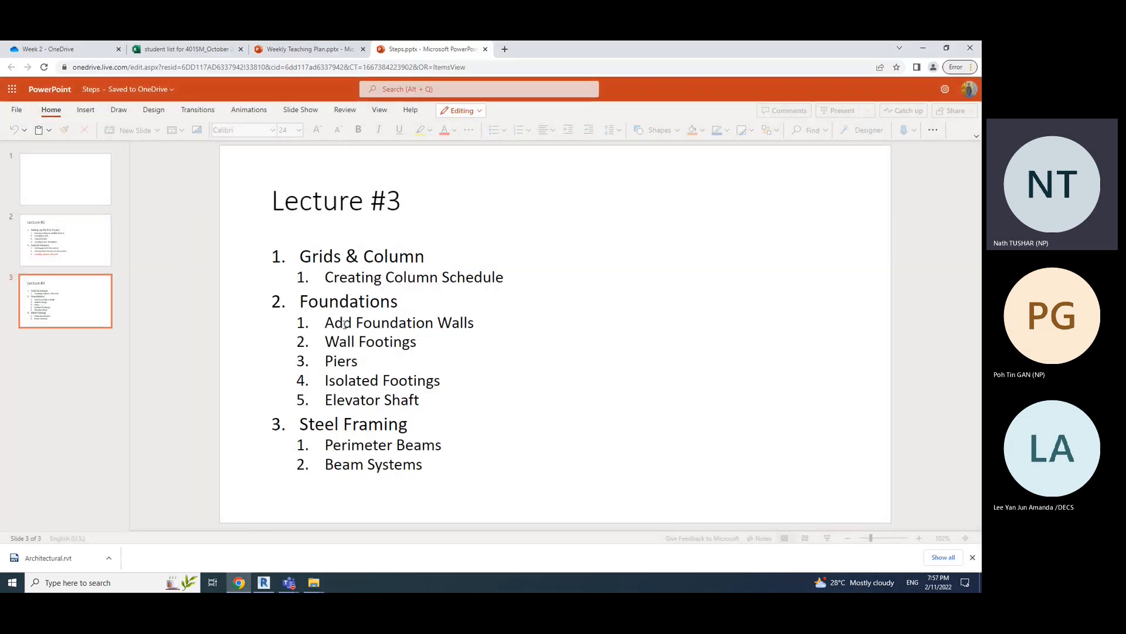
{"action": "left_click_drag", "start_coordinate": [326, 277], "coordinate": [497, 277]}
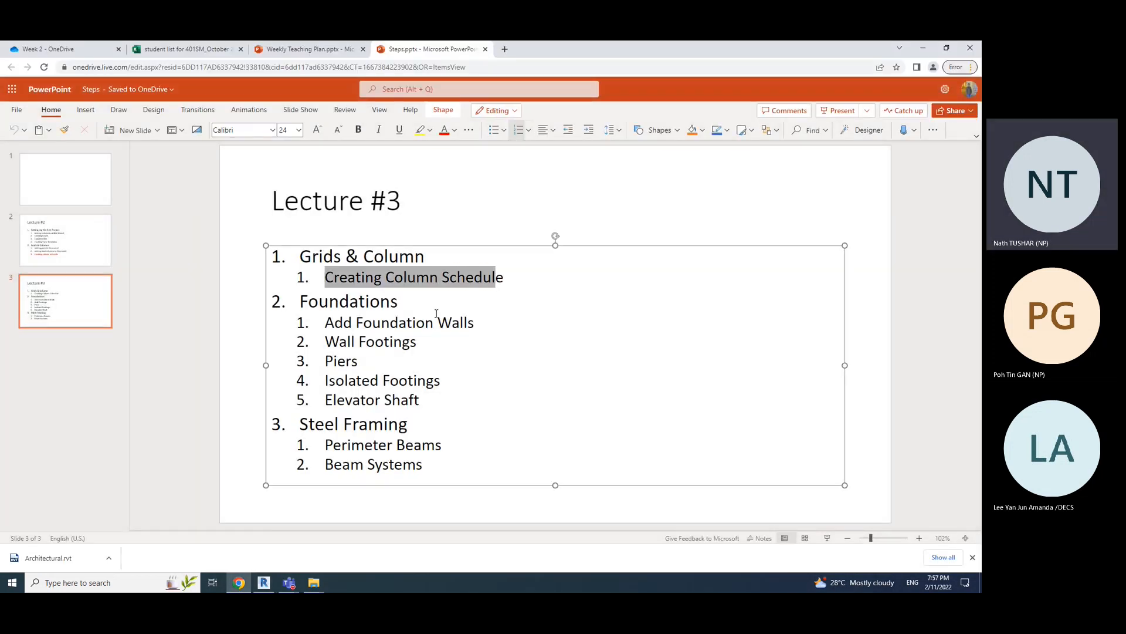
{"action": "left_click_drag", "start_coordinate": [339, 324], "coordinate": [474, 322]}
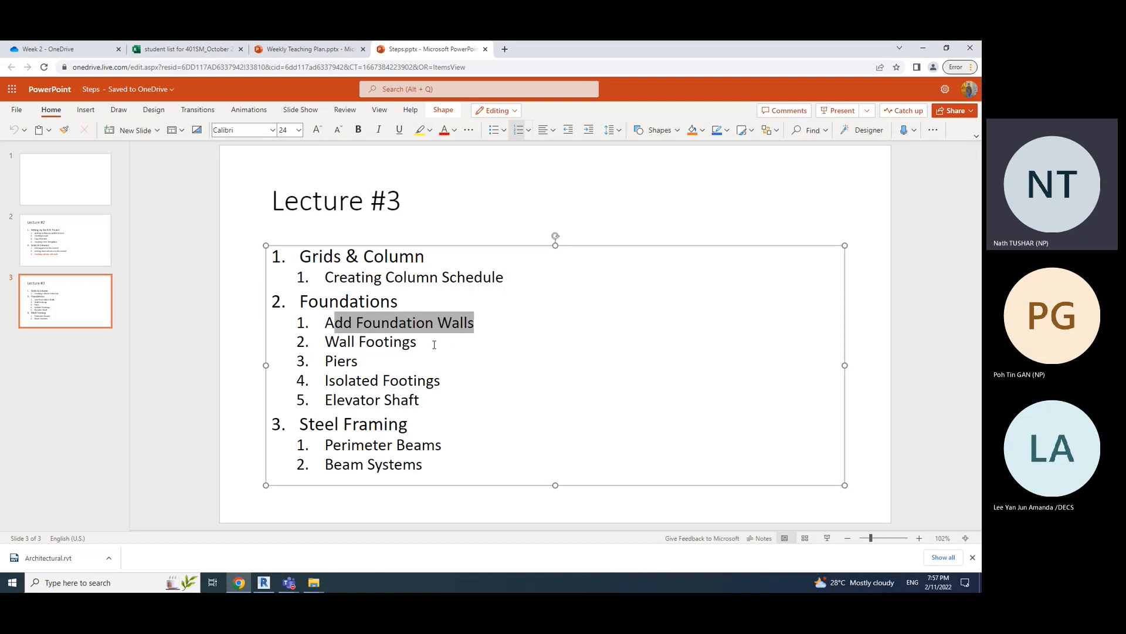
{"action": "left_click", "coordinate": [355, 344]}
{"action": "left_click_drag", "start_coordinate": [326, 341], "coordinate": [417, 341]}
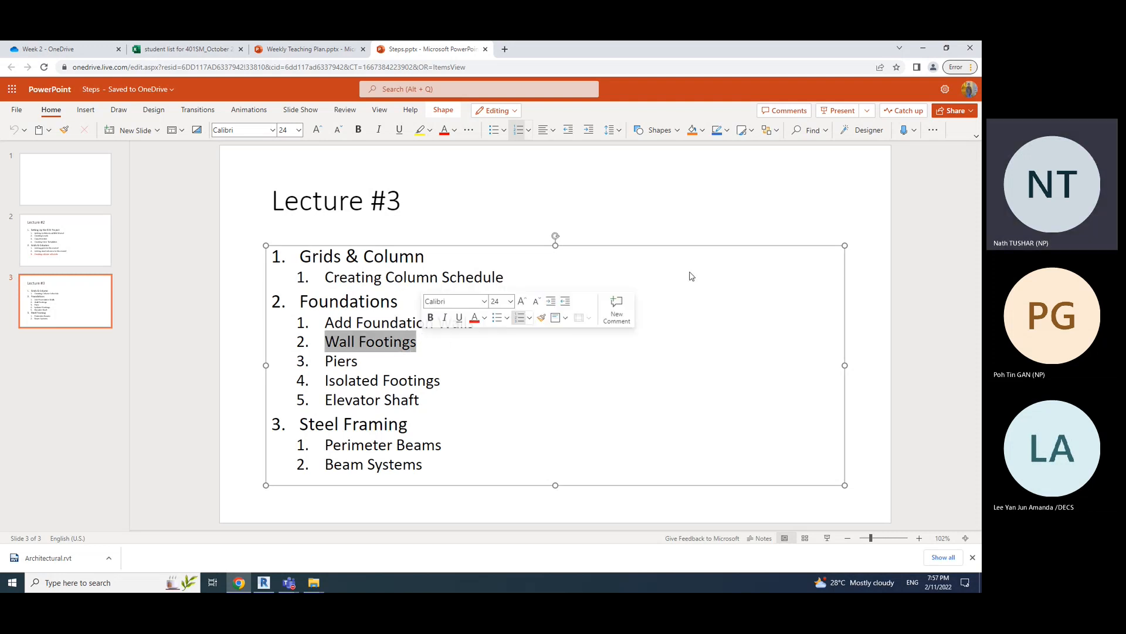
{"action": "left_click", "coordinate": [924, 48]}
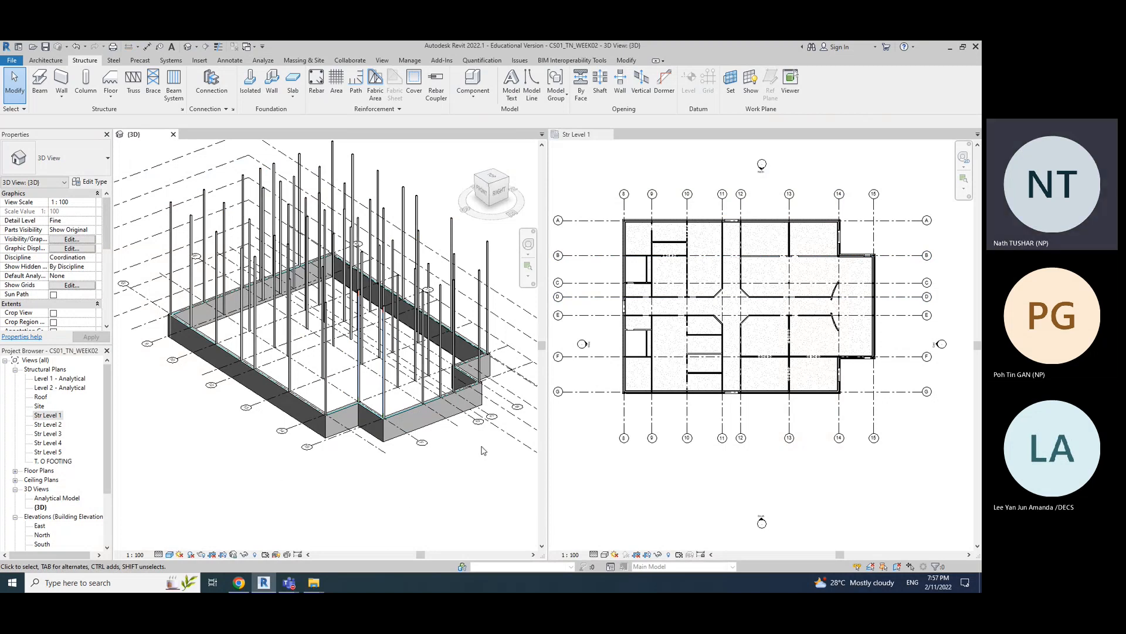
{"action": "left_click", "coordinate": [590, 144]}
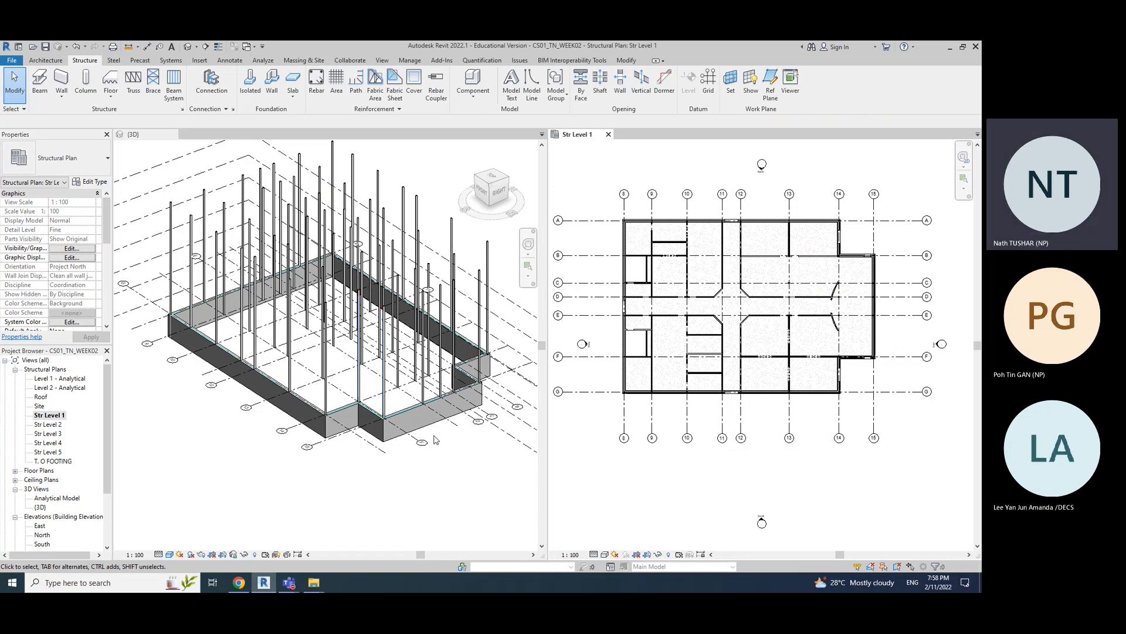
- Inspect the foundation walls in the 3D view, close up at the jogged corner and from the right side
{"action": "scroll", "coordinate": [432, 437], "scroll_direction": "up", "scroll_amount": 4}
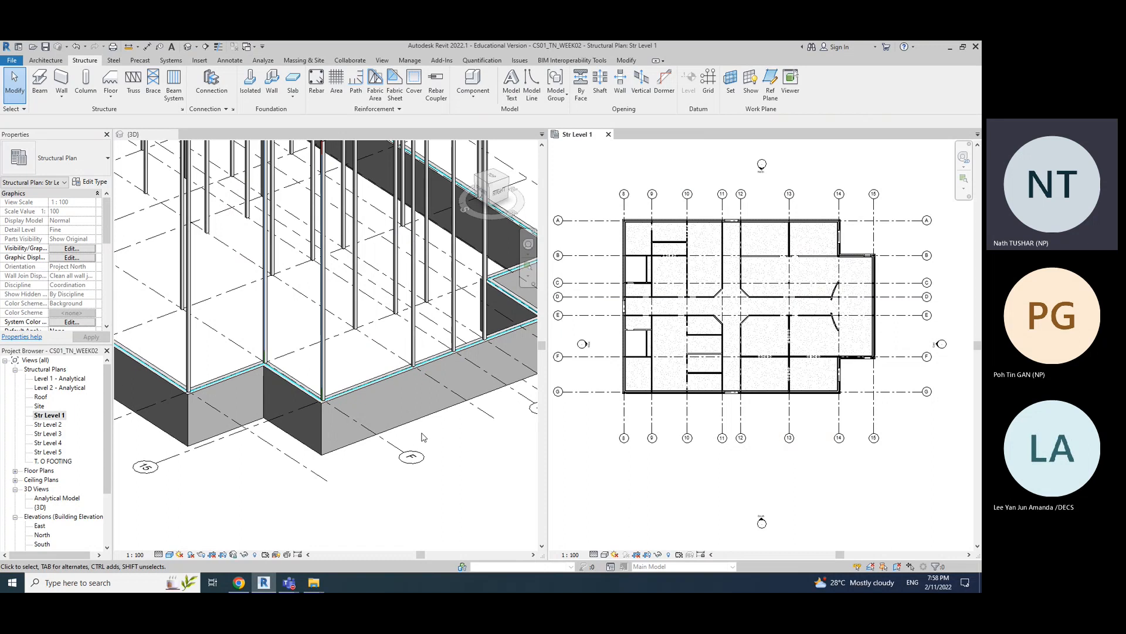
{"action": "left_click", "coordinate": [391, 508]}
{"action": "mouse_move", "coordinate": [377, 509]}
{"action": "middle_mouse_down", "text": "shift"}
{"action": "mouse_move", "coordinate": [402, 495]}
{"action": "mouse_move", "coordinate": [377, 499]}
{"action": "middle_mouse_up", "text": "shift"}
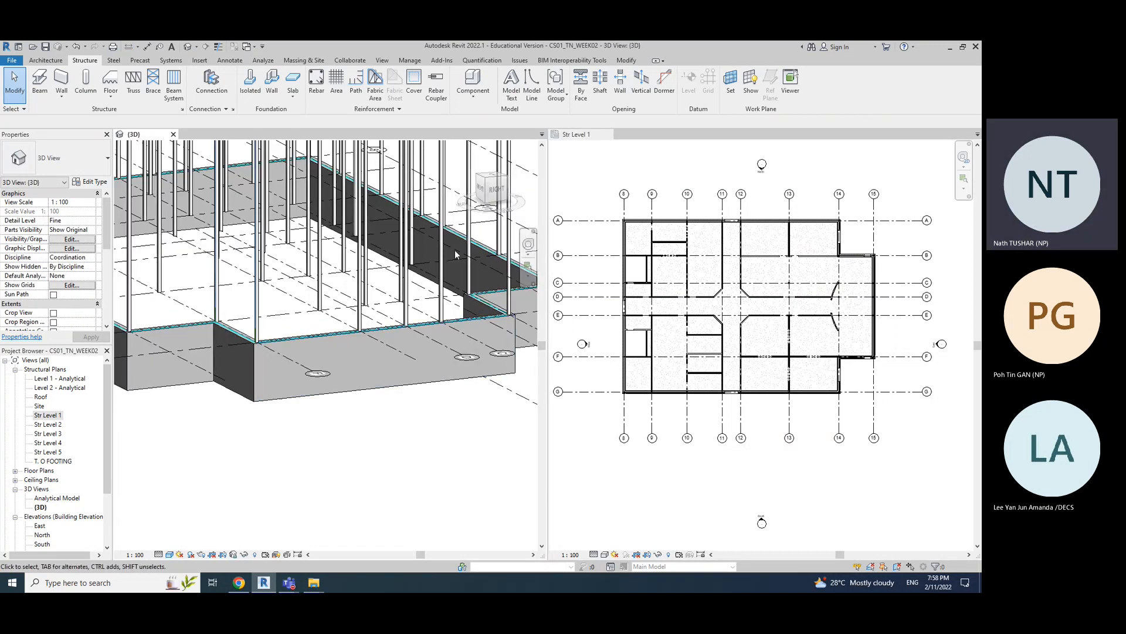
{"action": "left_click", "coordinate": [493, 189]}
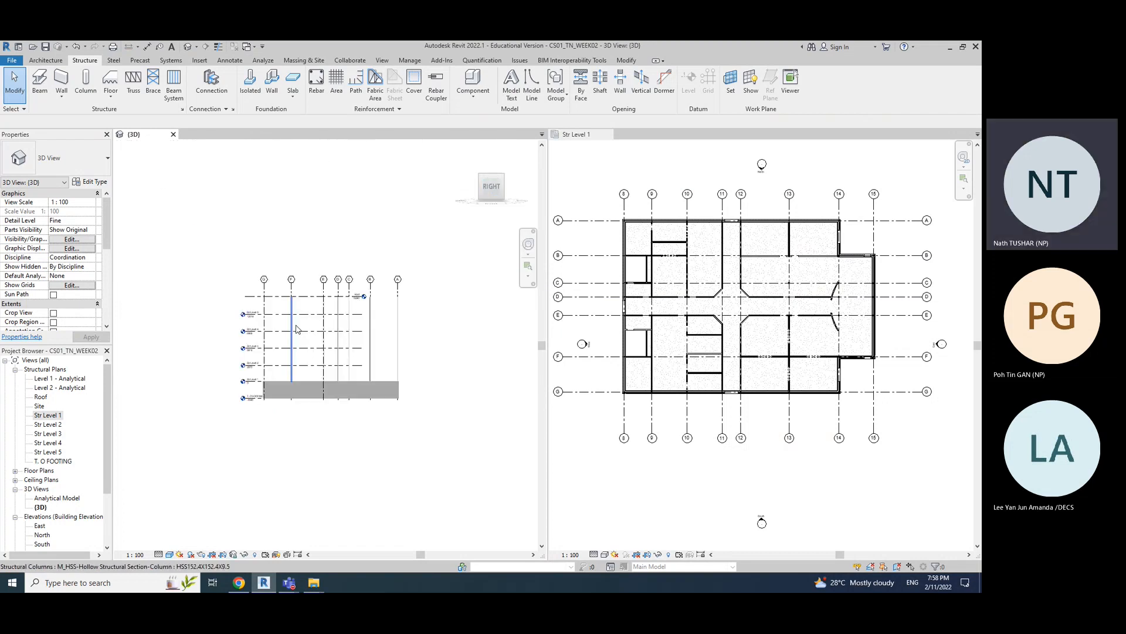
{"action": "scroll", "coordinate": [337, 403], "scroll_direction": "up", "scroll_amount": 2}
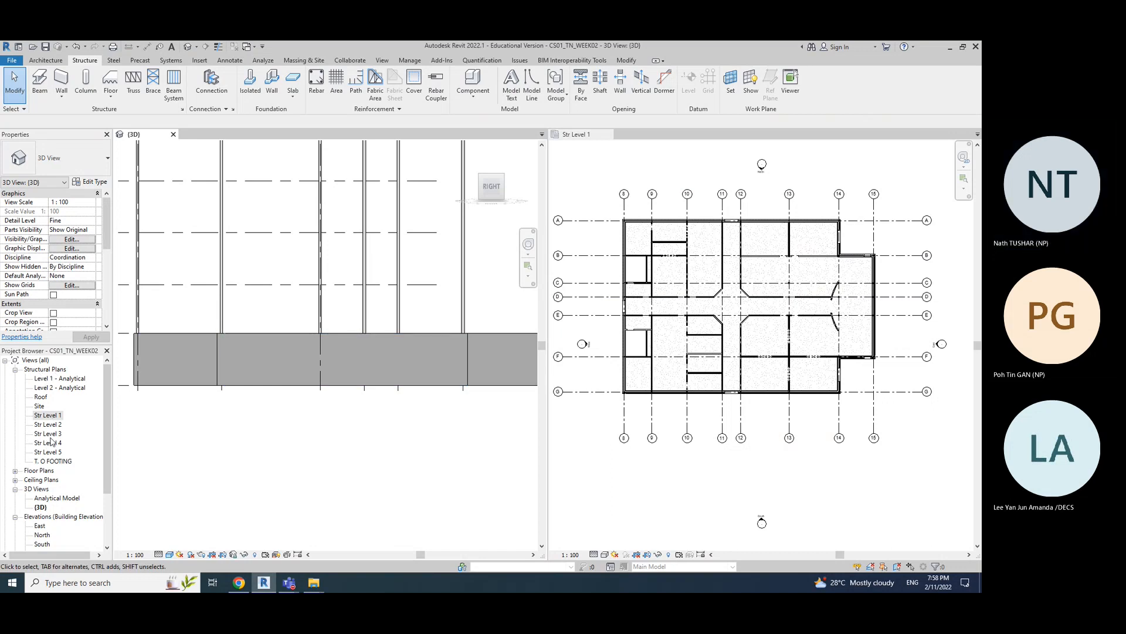
- Open the T. O FOOTING structural plan beside the 3D view, and return the 3D view to a corner isometric orientation
{"action": "left_click", "coordinate": [603, 141]}
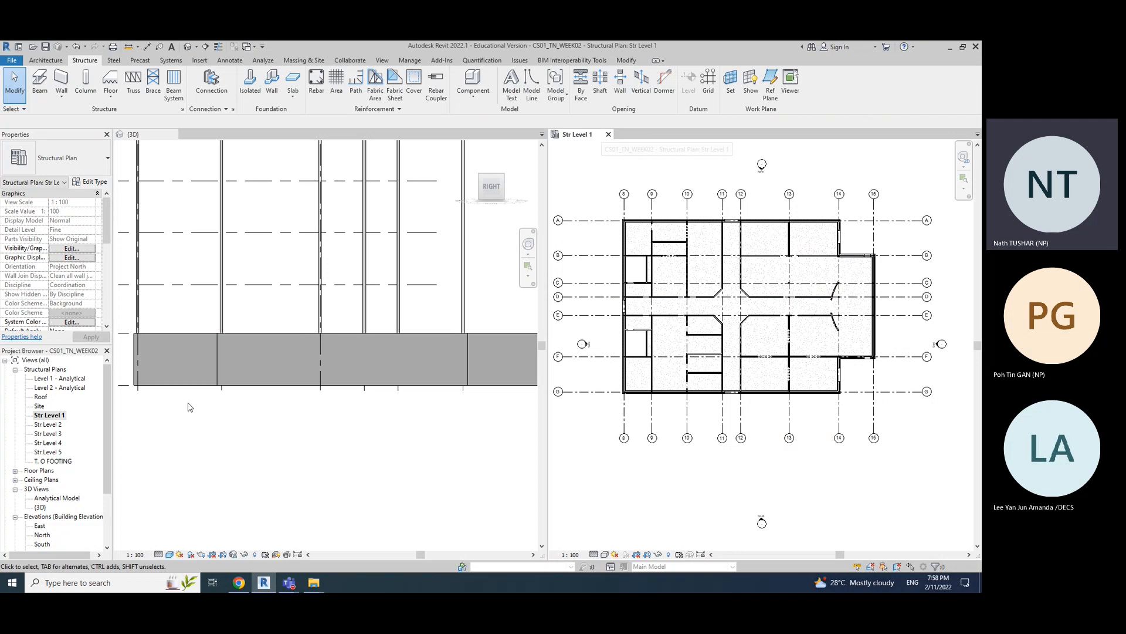
{"action": "double_click", "coordinate": [54, 462]}
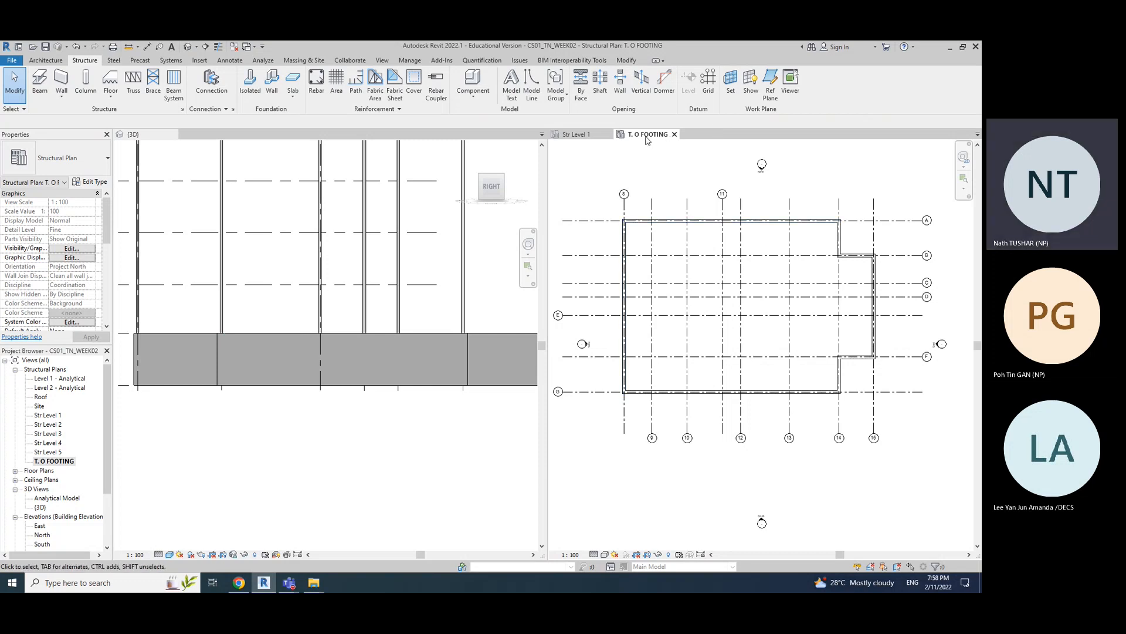
{"action": "middle_click_drag", "start_coordinate": [621, 168], "coordinate": [589, 231]}
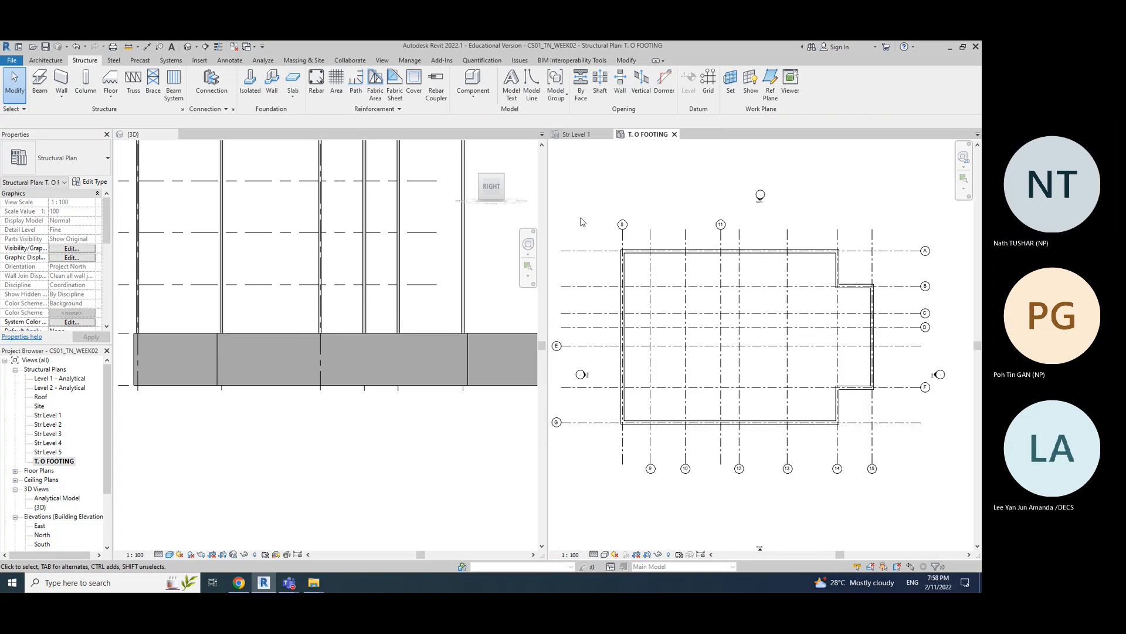
{"action": "left_click", "coordinate": [481, 178]}
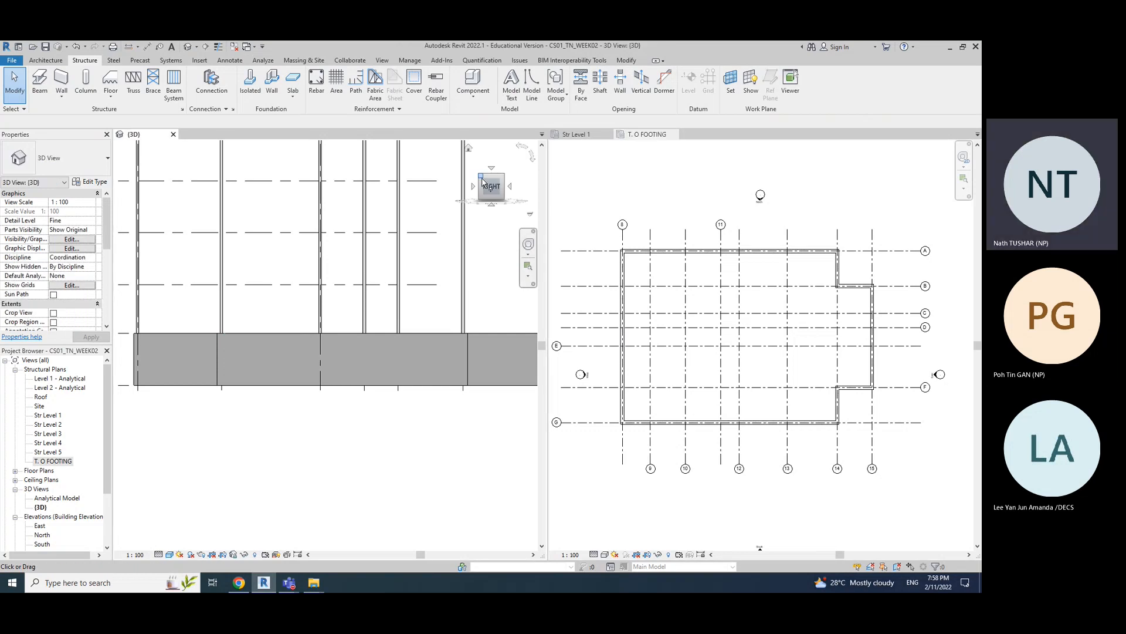
{"action": "left_click", "coordinate": [481, 178]}
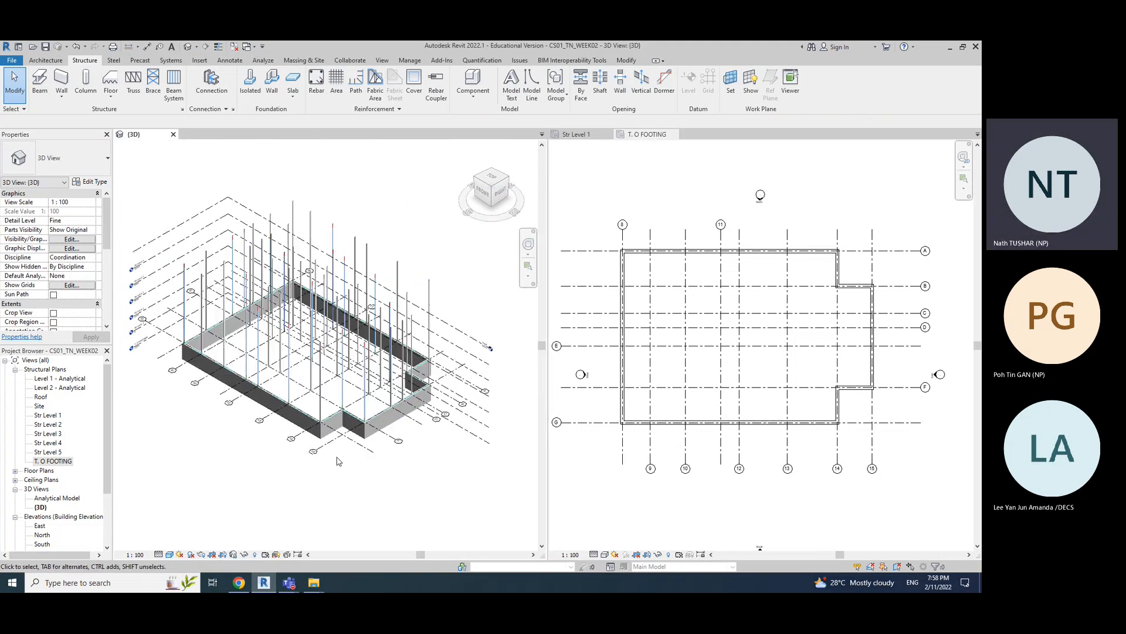
{"action": "left_click", "coordinate": [659, 151]}
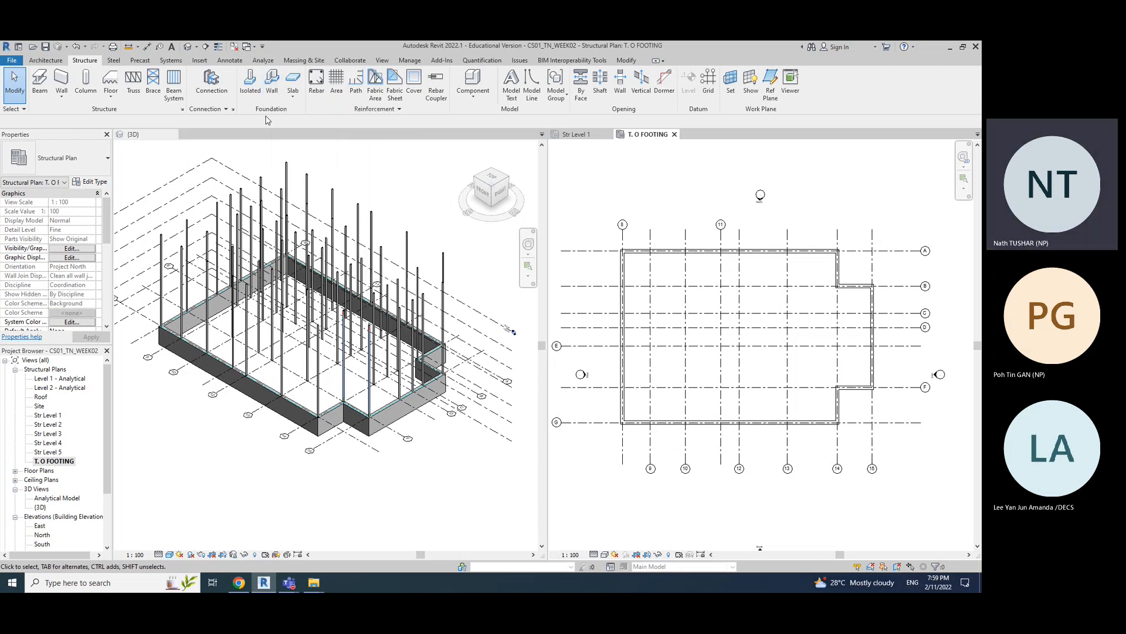
- Start placing a wall foundation in the T. O FOOTING plan, keeping the Bearing Footing - 900 x 300 type
{"action": "left_click", "coordinate": [271, 82]}
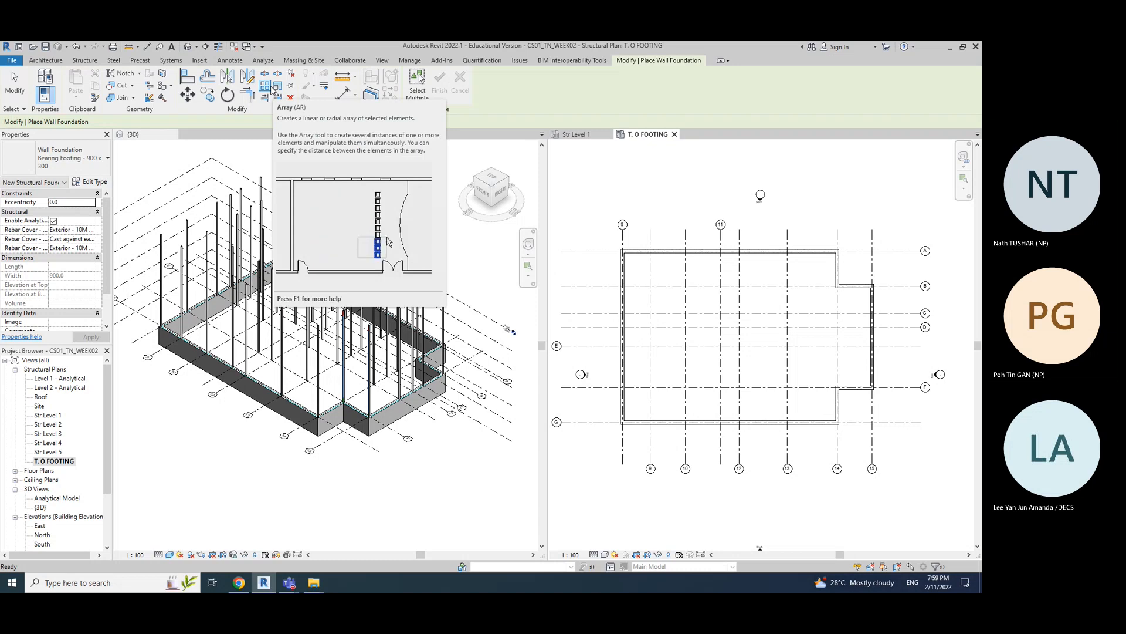
{"action": "left_click", "coordinate": [81, 168]}
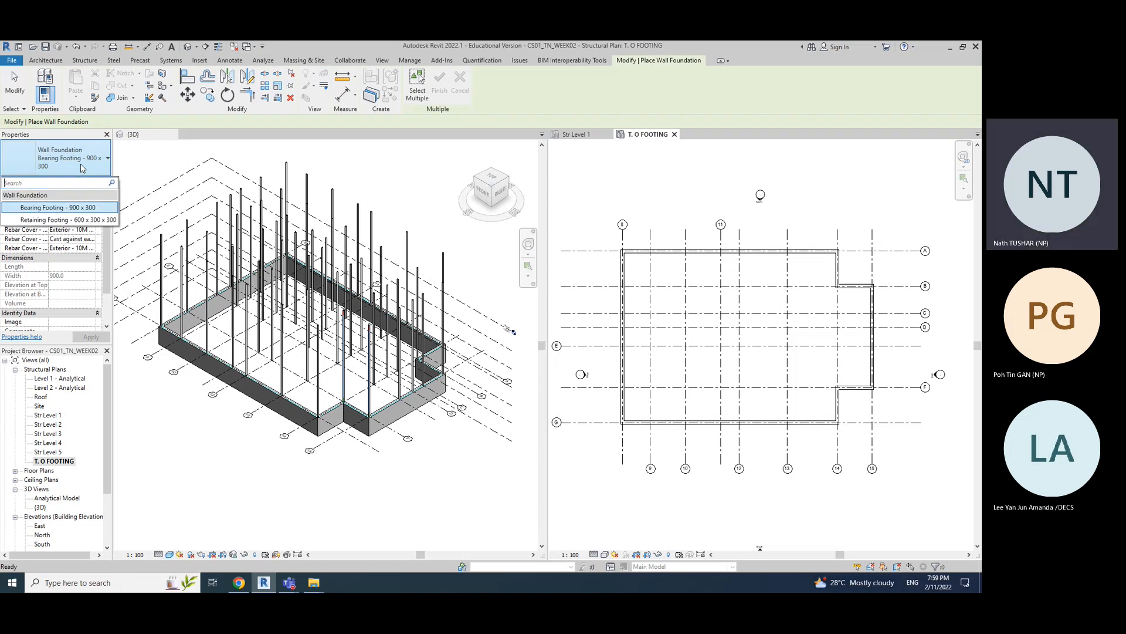
{"action": "left_click", "coordinate": [81, 169]}
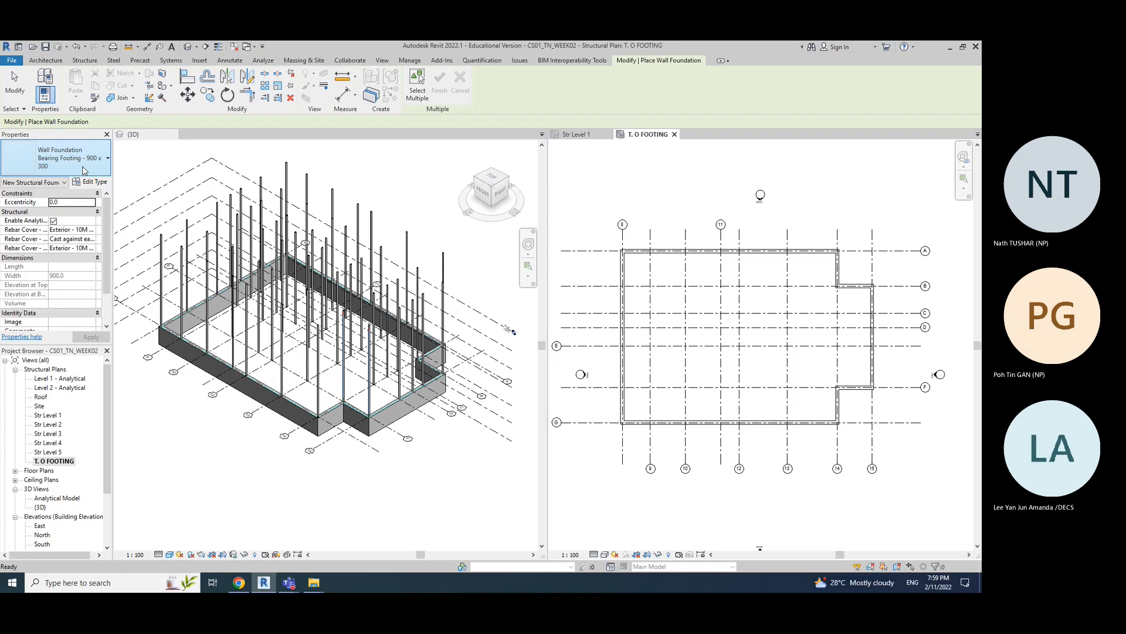
{"action": "left_click", "coordinate": [83, 167]}
{"action": "left_click", "coordinate": [83, 167]}
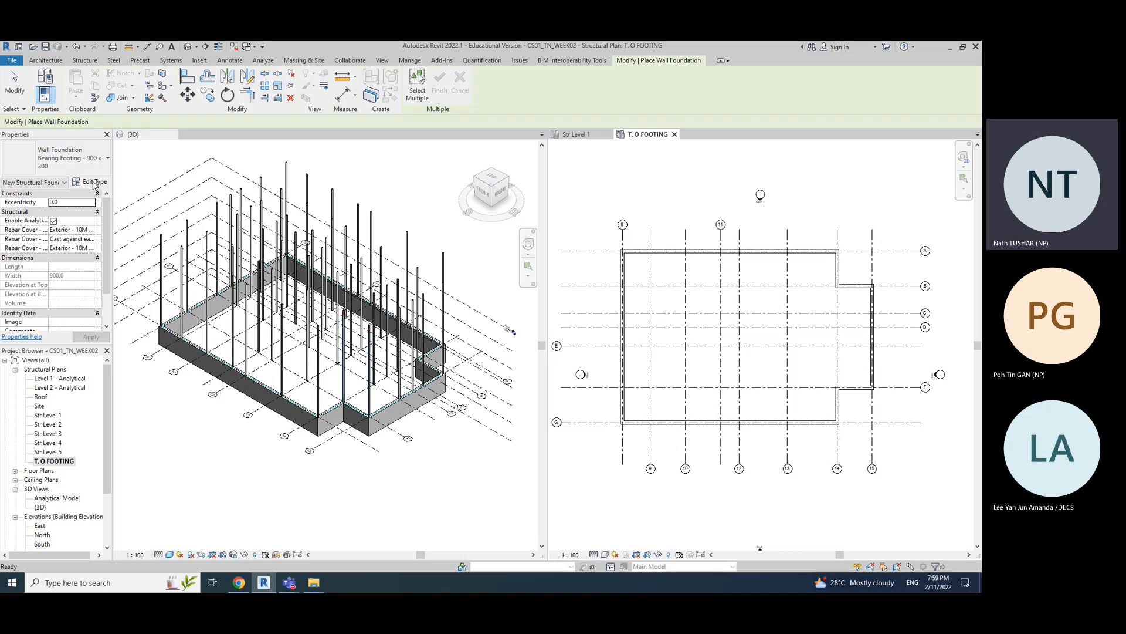
- Review the width and foundation thickness in the Bearing Footing - 900 x 300 type properties, leaving them without changes
{"action": "left_click", "coordinate": [94, 182]}
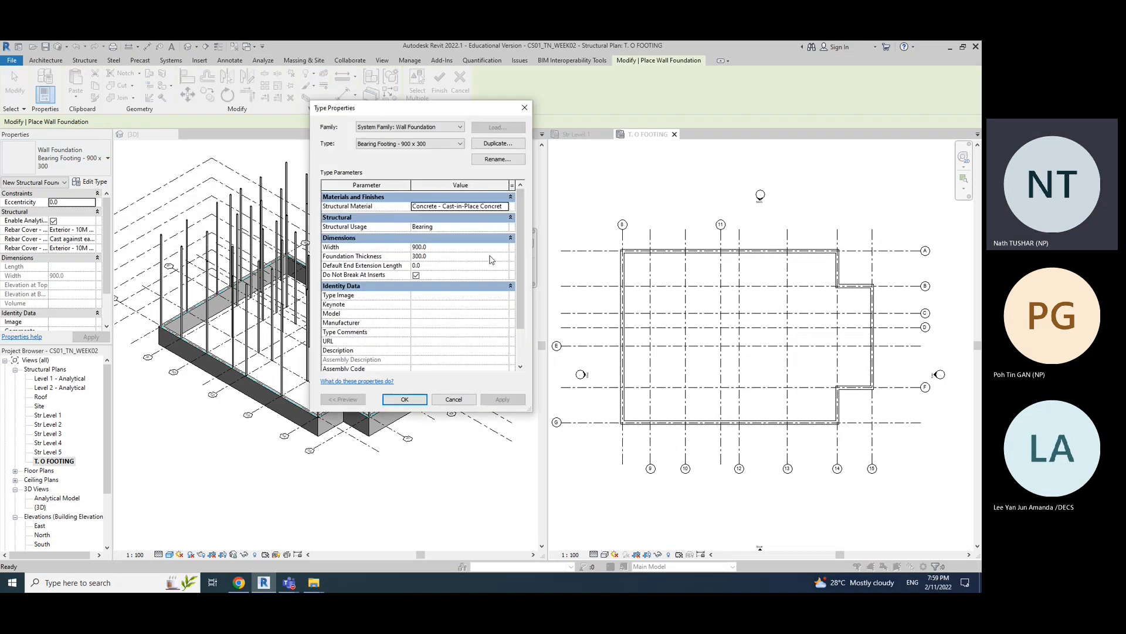
{"action": "left_click", "coordinate": [454, 400]}
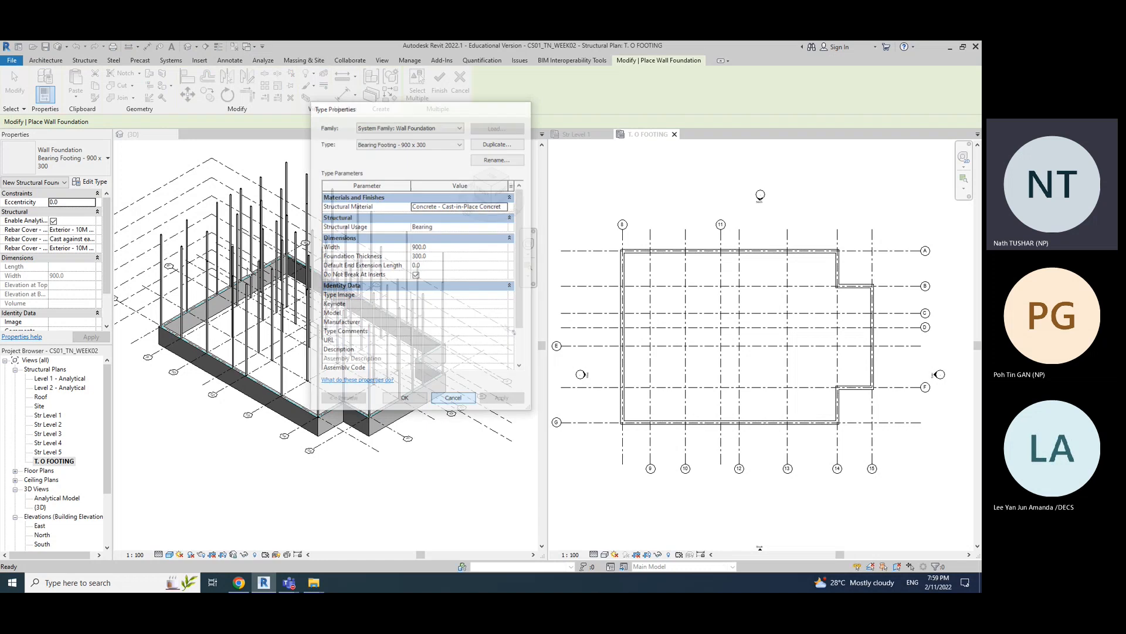
{"action": "left_click", "coordinate": [93, 181]}
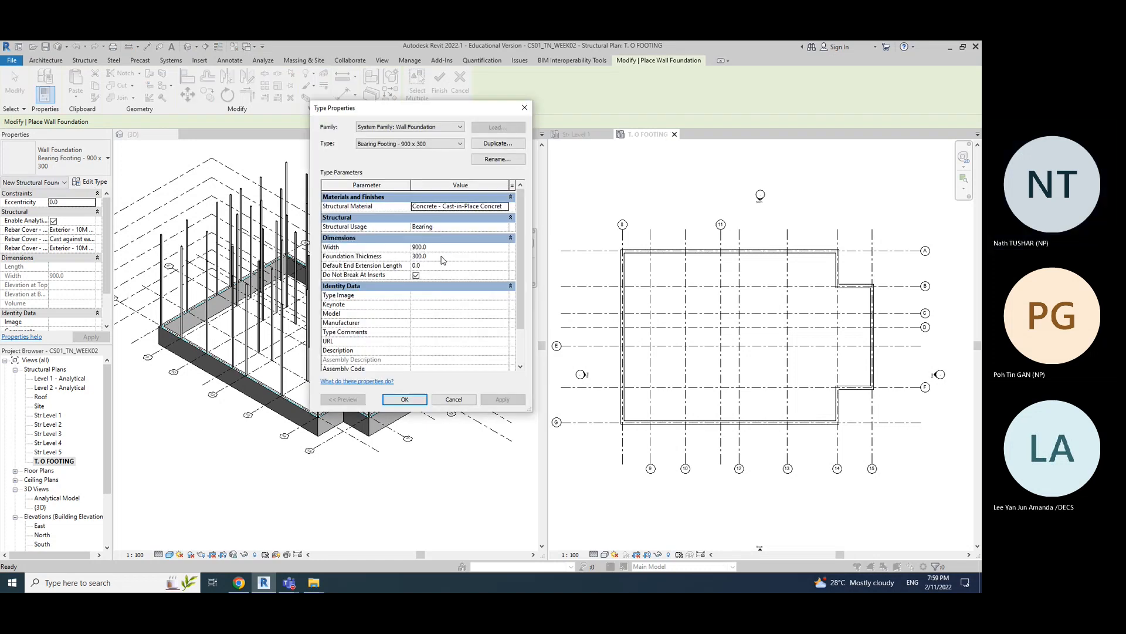
{"action": "left_click", "coordinate": [442, 247]}
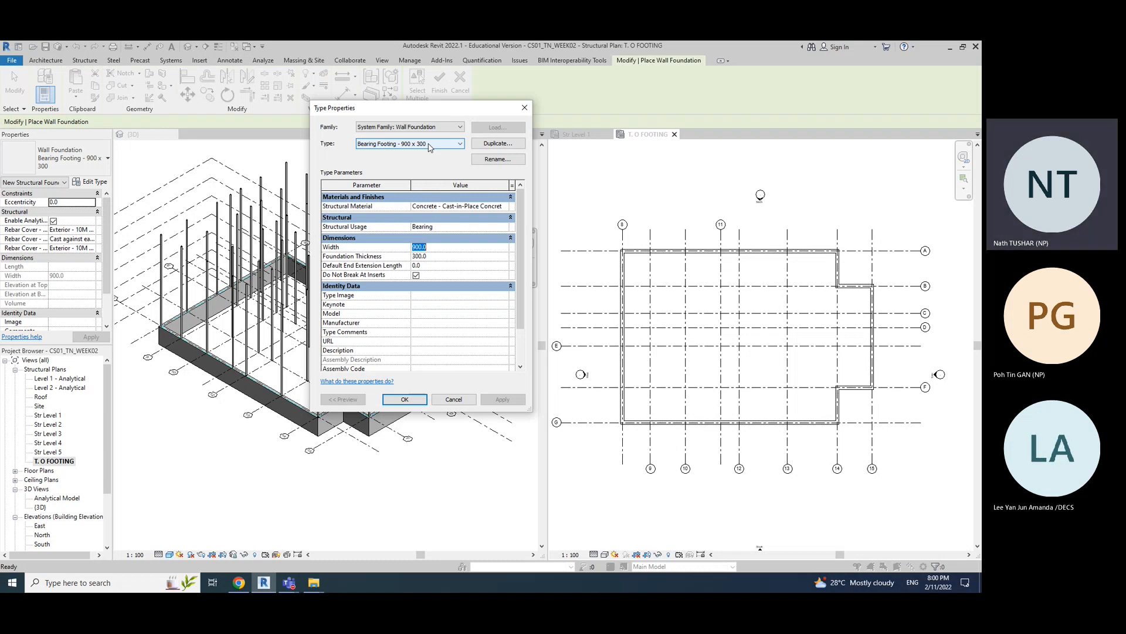
{"action": "left_click", "coordinate": [454, 401]}
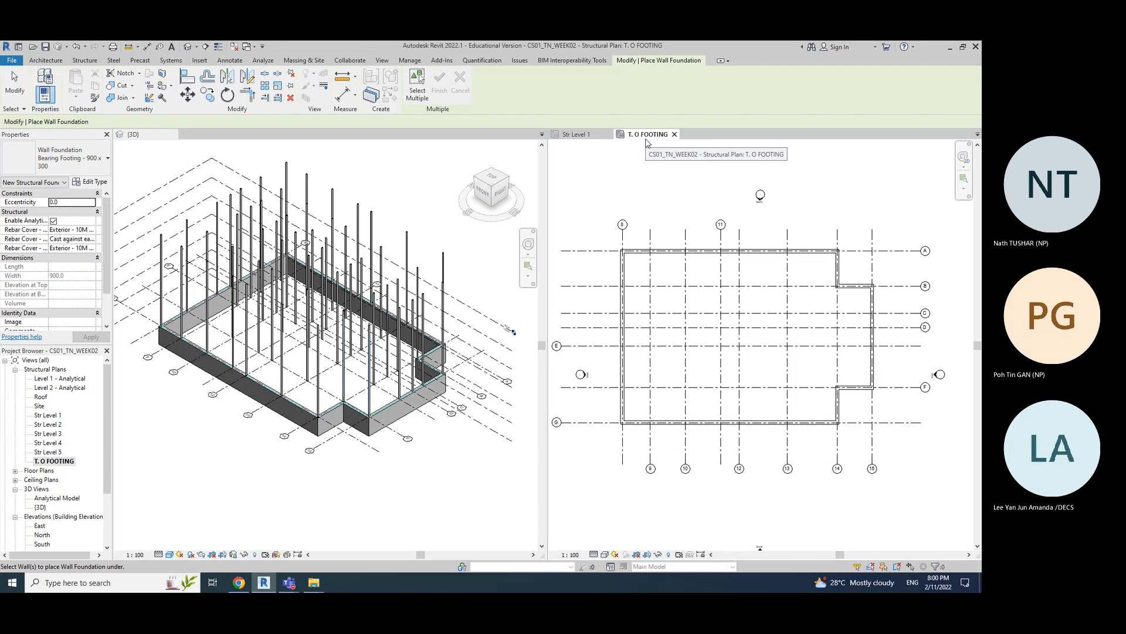
- Restart the Wall Foundation command with the Bearing Footing - 900 x 300 type and place footings under the west and north walls
{"action": "left_click", "coordinate": [15, 82]}
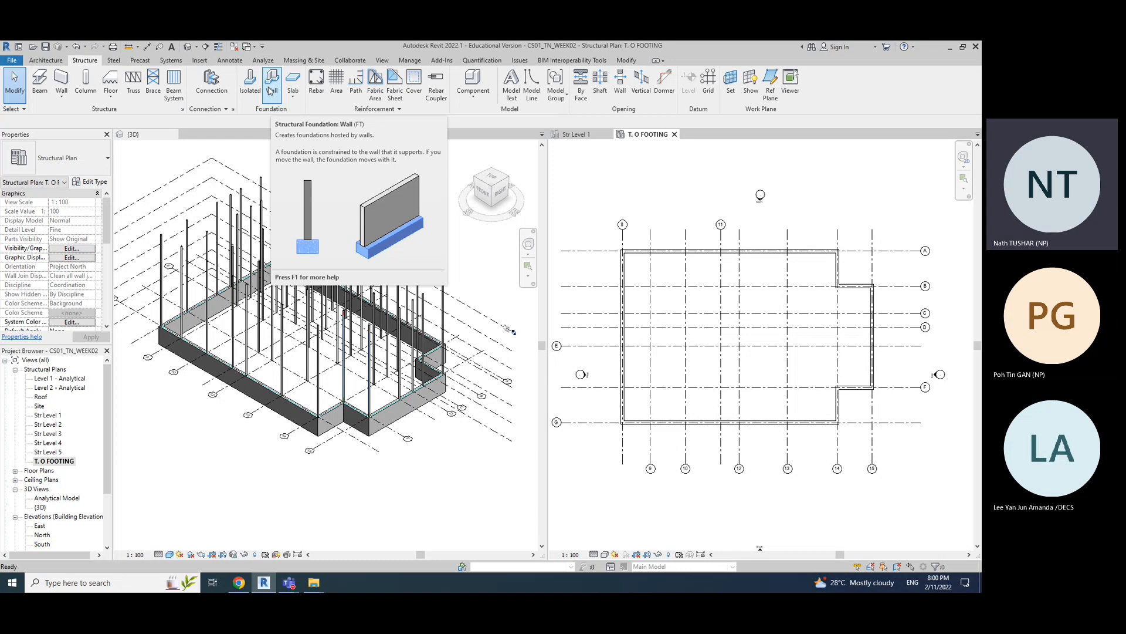
{"action": "left_click", "coordinate": [271, 90]}
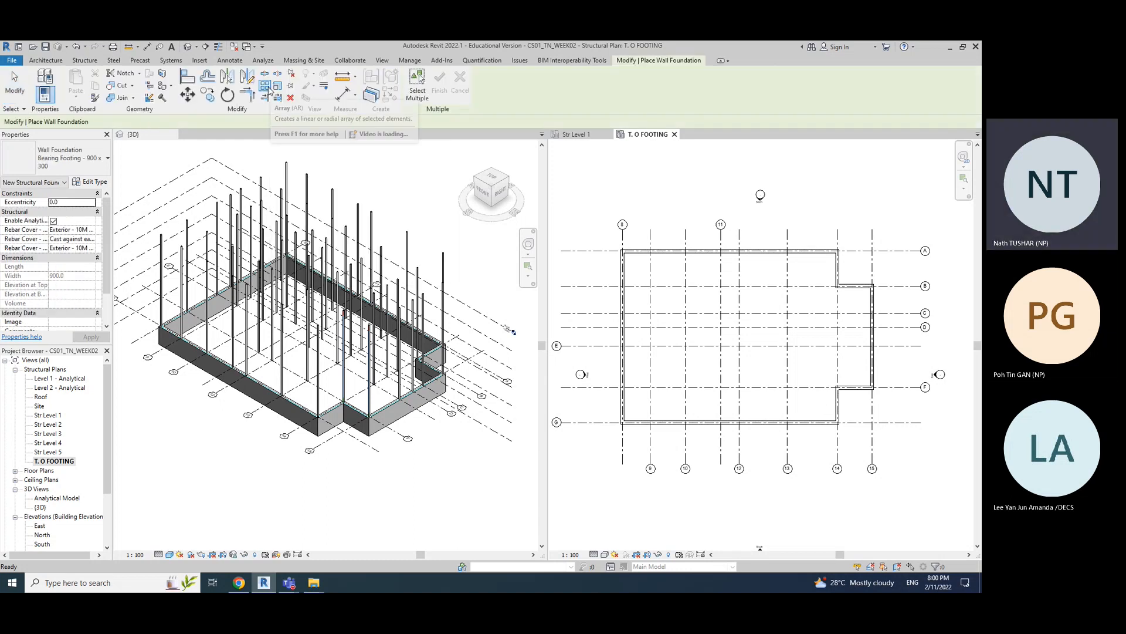
{"action": "left_click", "coordinate": [69, 166]}
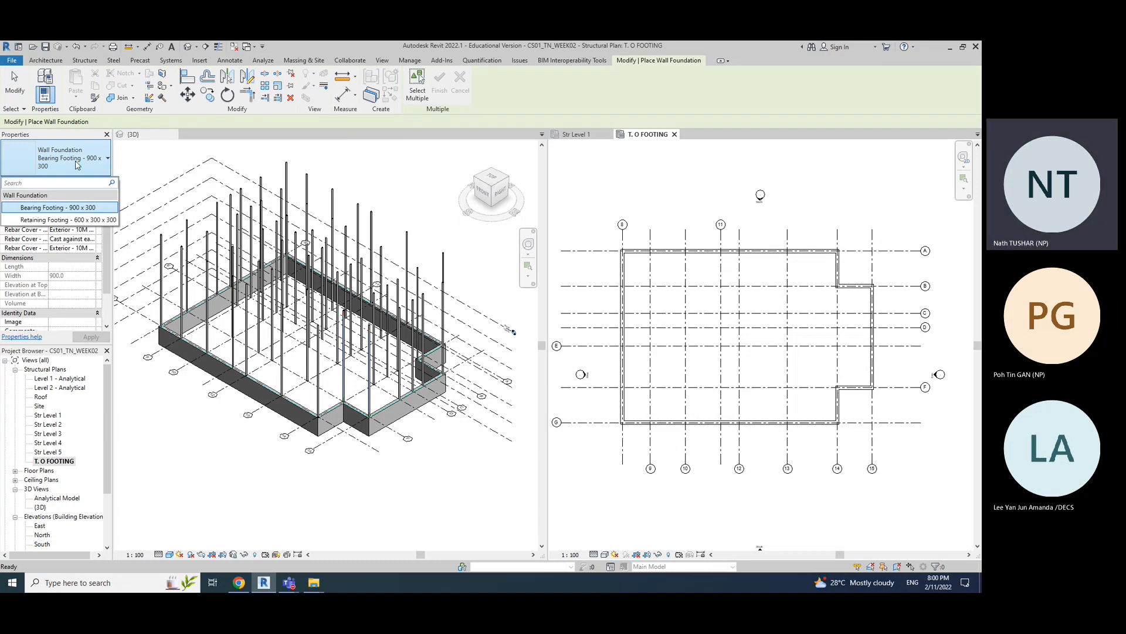
{"action": "left_click", "coordinate": [77, 160]}
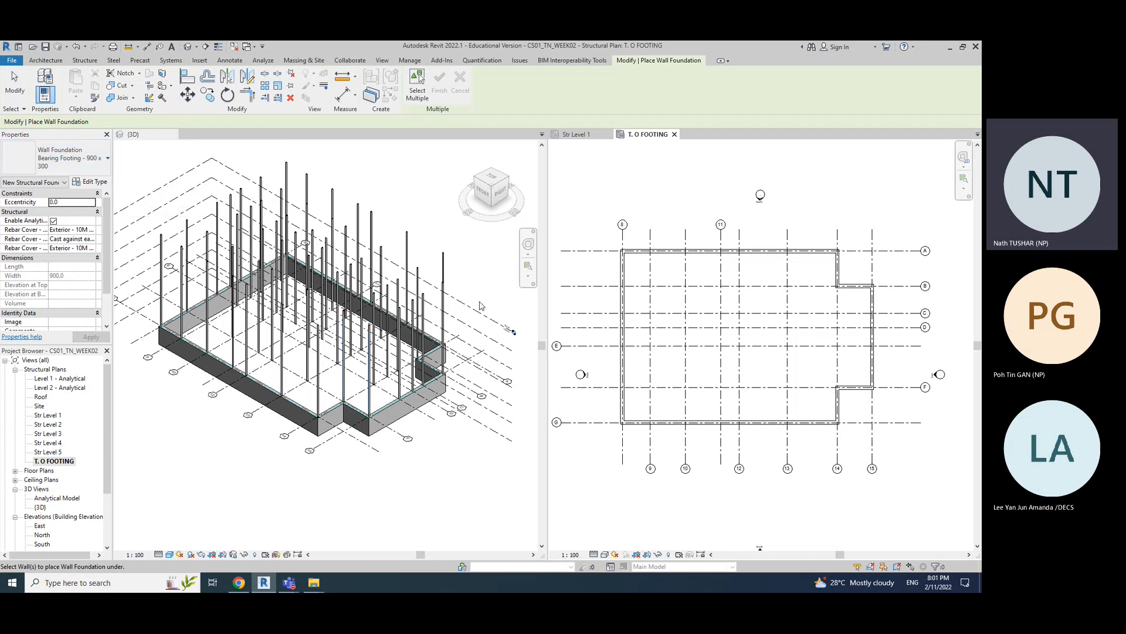
{"action": "left_click", "coordinate": [623, 273]}
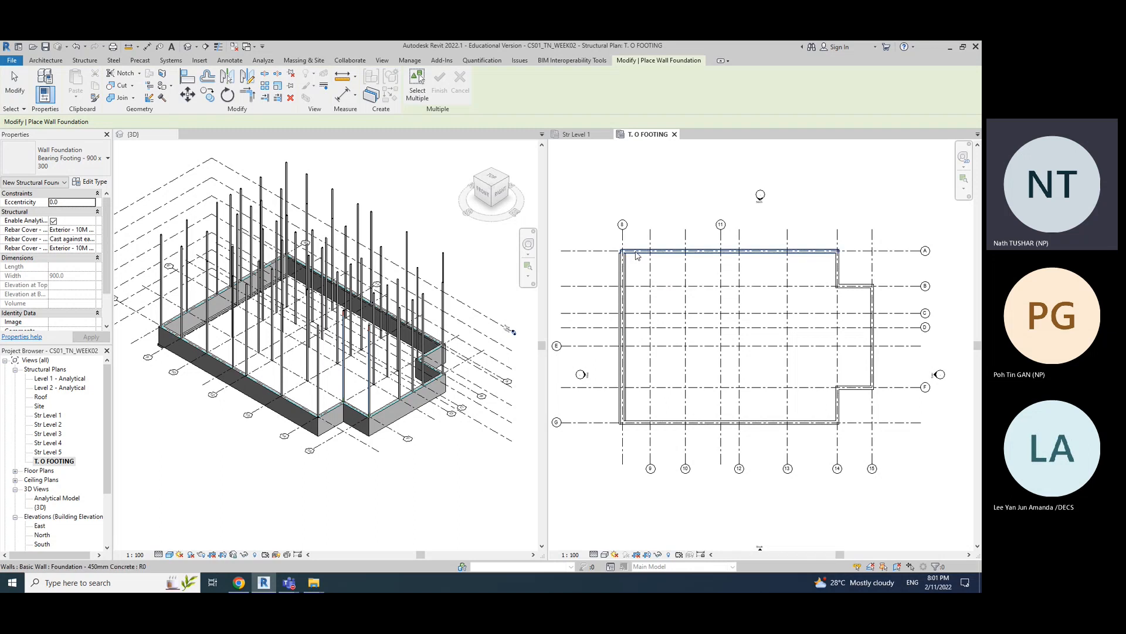
{"action": "left_click", "coordinate": [638, 253]}
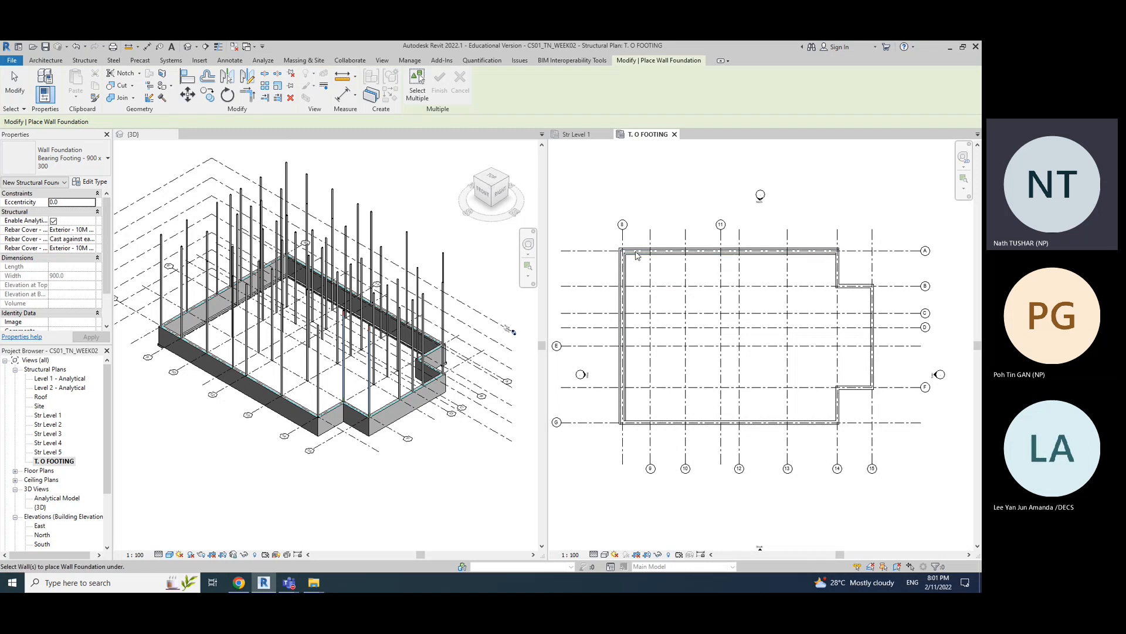
- Place Bearing Footing - 900 x 300 foundations under the jogged east-side walls and the south wall, and end the command
{"action": "left_click", "coordinate": [836, 269]}
{"action": "left_click", "coordinate": [875, 300]}
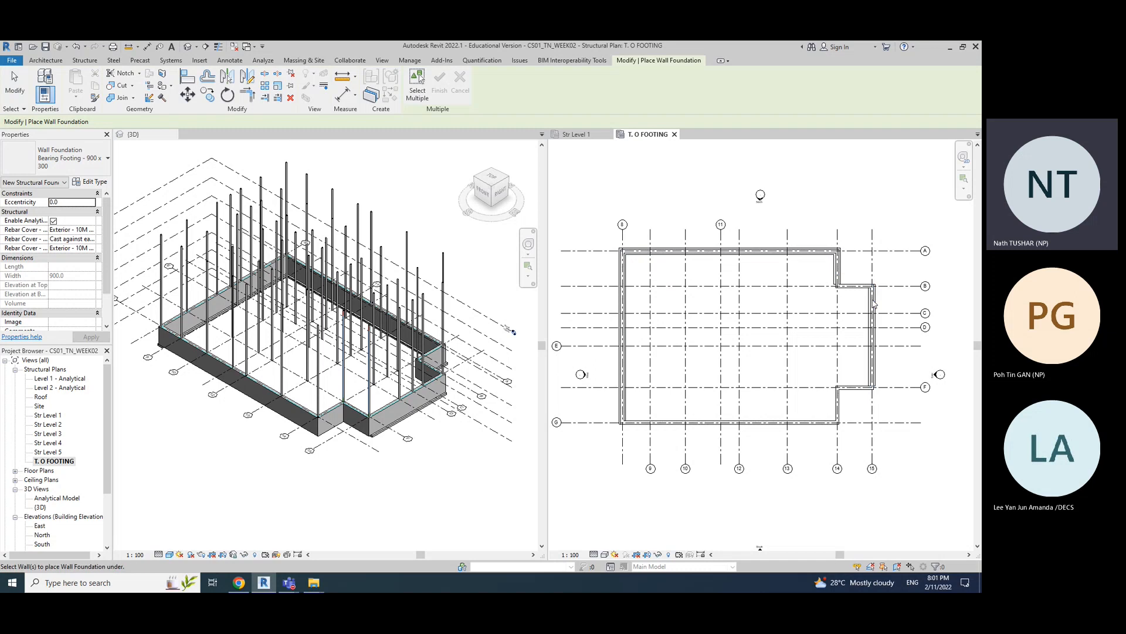
{"action": "left_click", "coordinate": [858, 387]}
{"action": "left_click", "coordinate": [838, 406]}
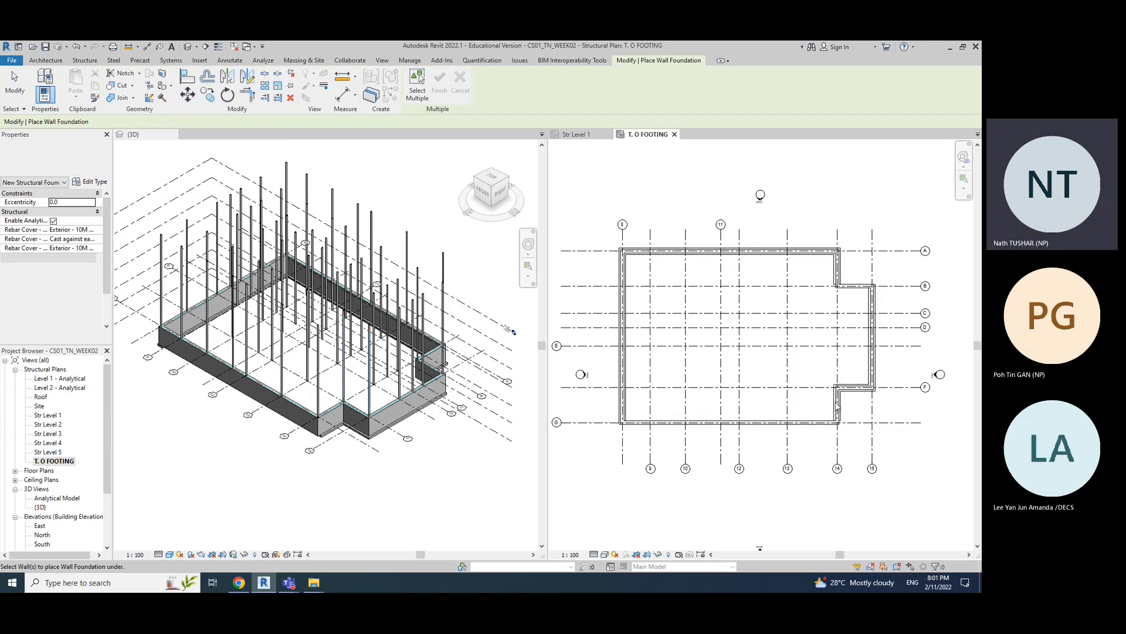
{"action": "left_click", "coordinate": [797, 427]}
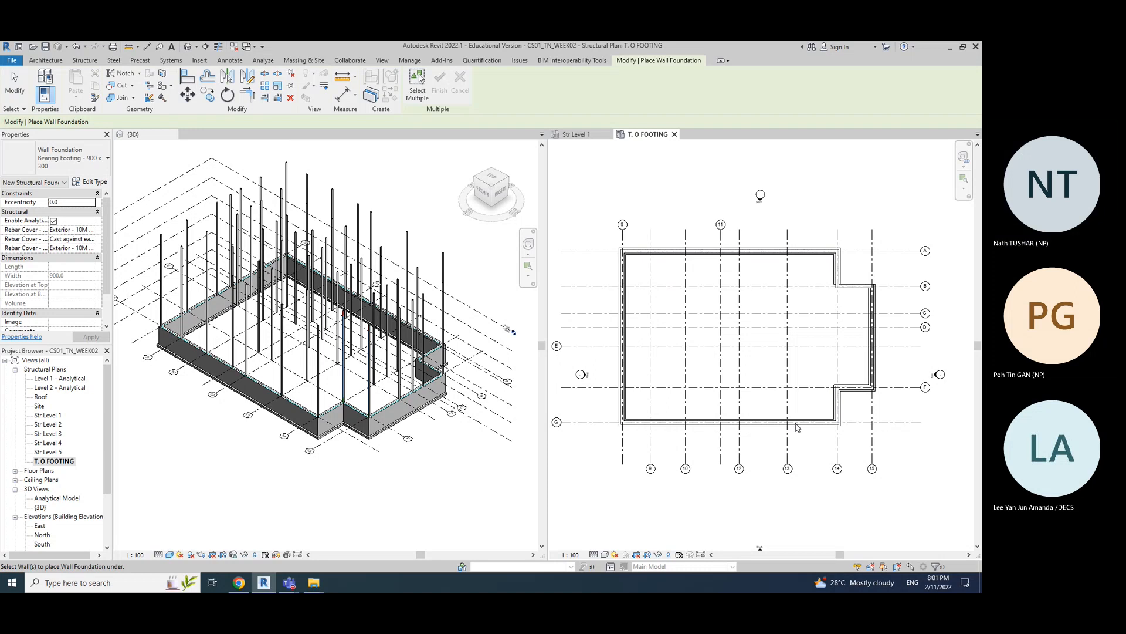
{"action": "scroll", "coordinate": [322, 439], "scroll_direction": "up", "scroll_amount": 5}
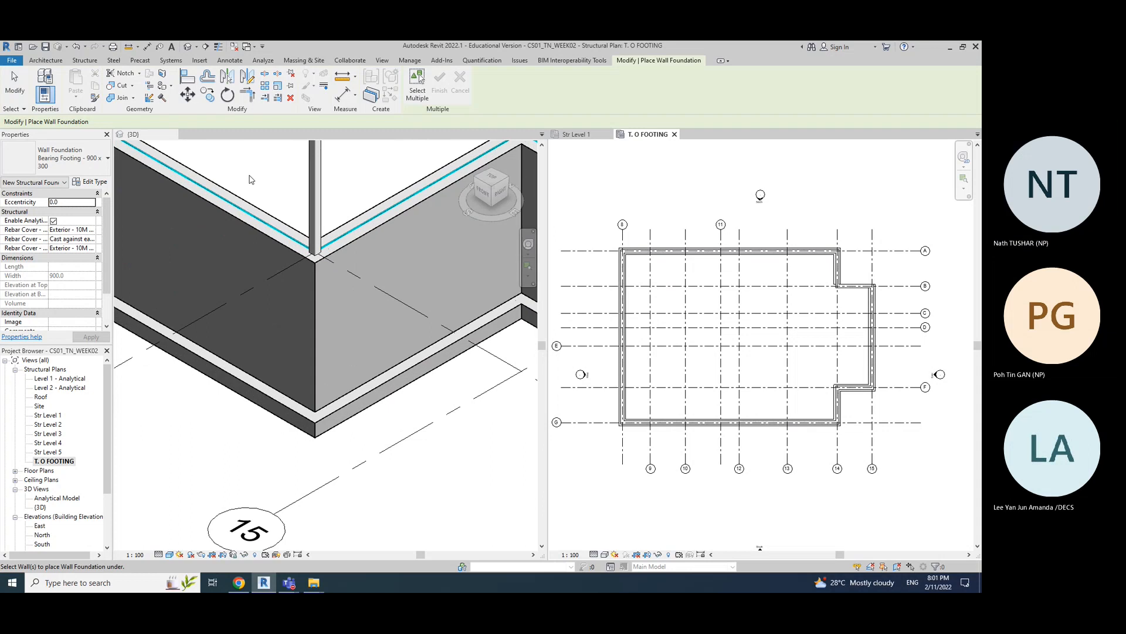
{"action": "left_click", "coordinate": [15, 85]}
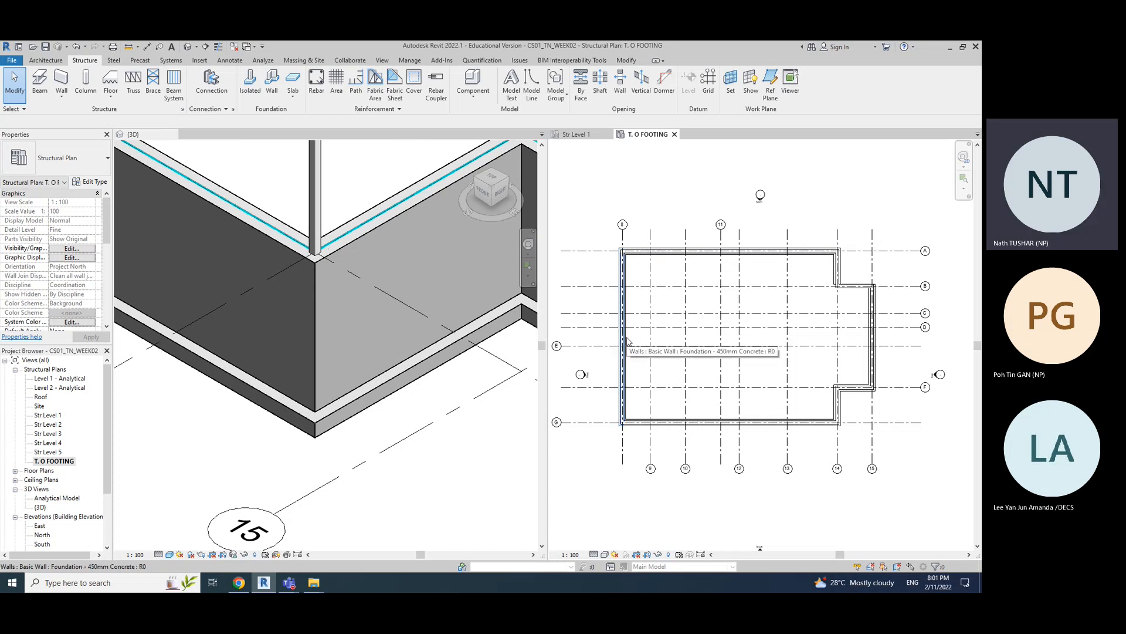
- Check the width and foundation thickness in the type properties of the placed footing at the jogged corner, discarding any edits
{"action": "left_click", "coordinate": [627, 341]}
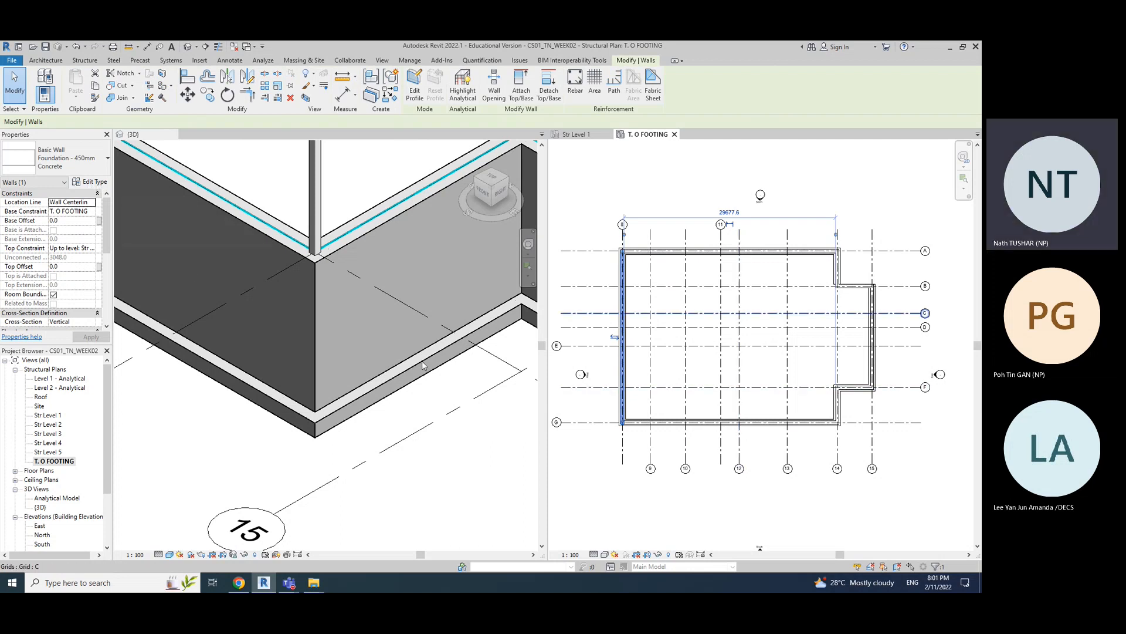
{"action": "left_click", "coordinate": [405, 381]}
{"action": "left_click", "coordinate": [407, 369]}
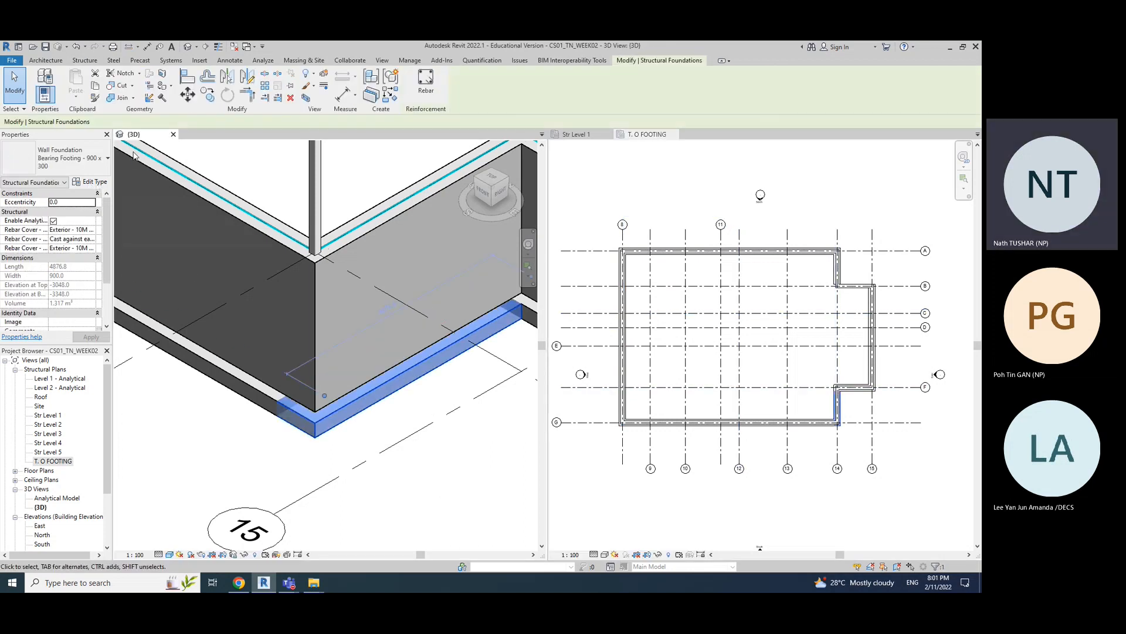
{"action": "left_click", "coordinate": [92, 182]}
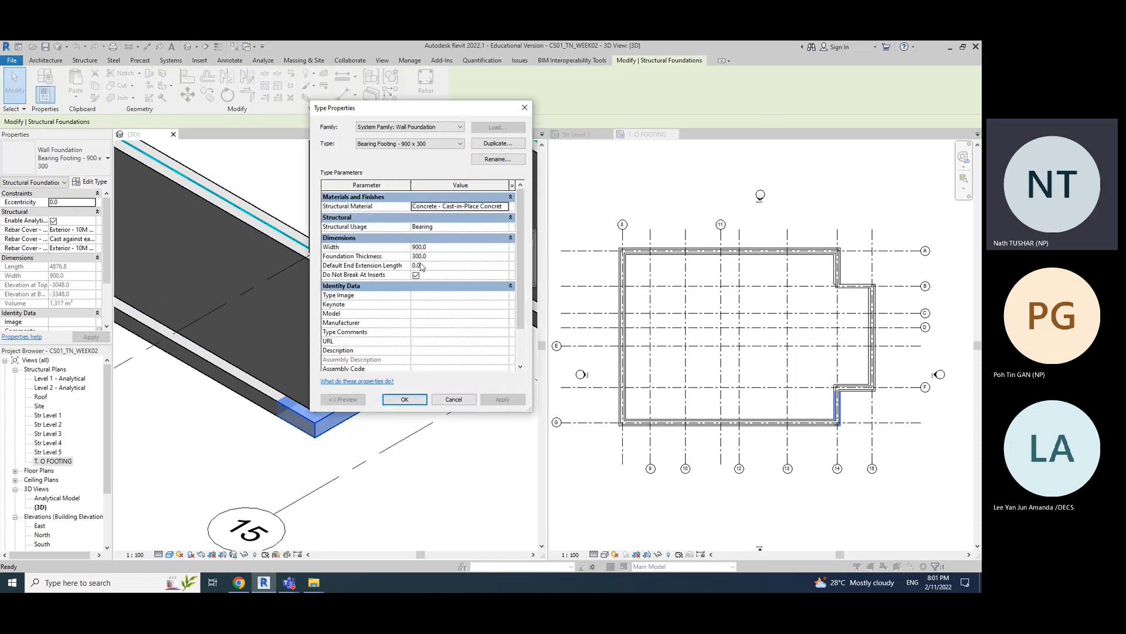
{"action": "left_click", "coordinate": [438, 249]}
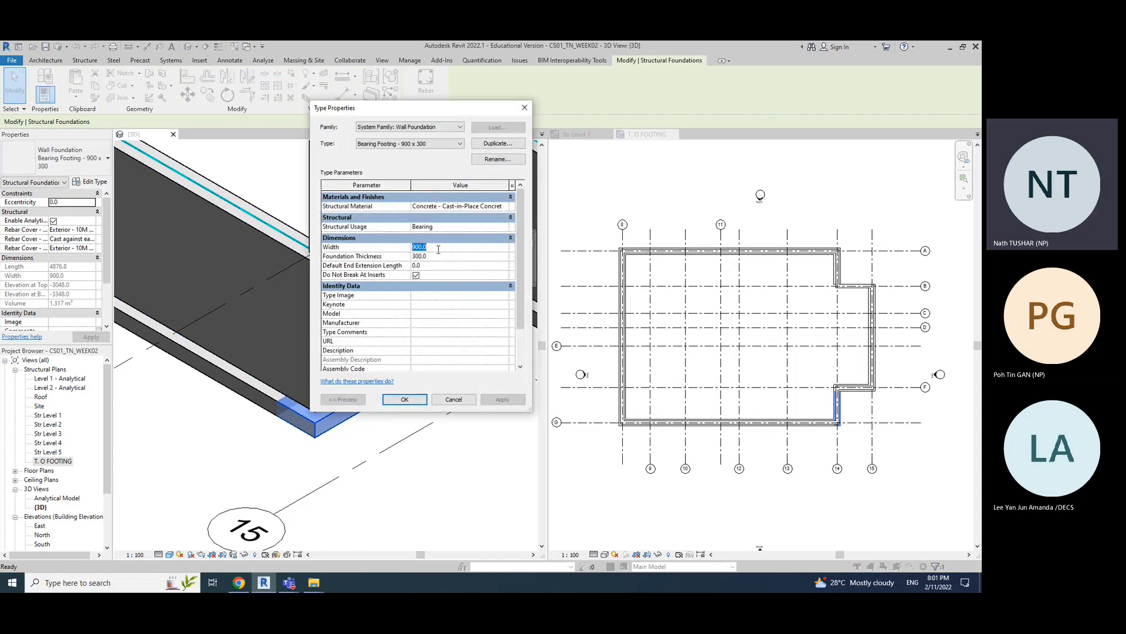
{"action": "left_click", "coordinate": [438, 256]}
{"action": "left_click", "coordinate": [454, 399]}
{"action": "left_click", "coordinate": [344, 94]}
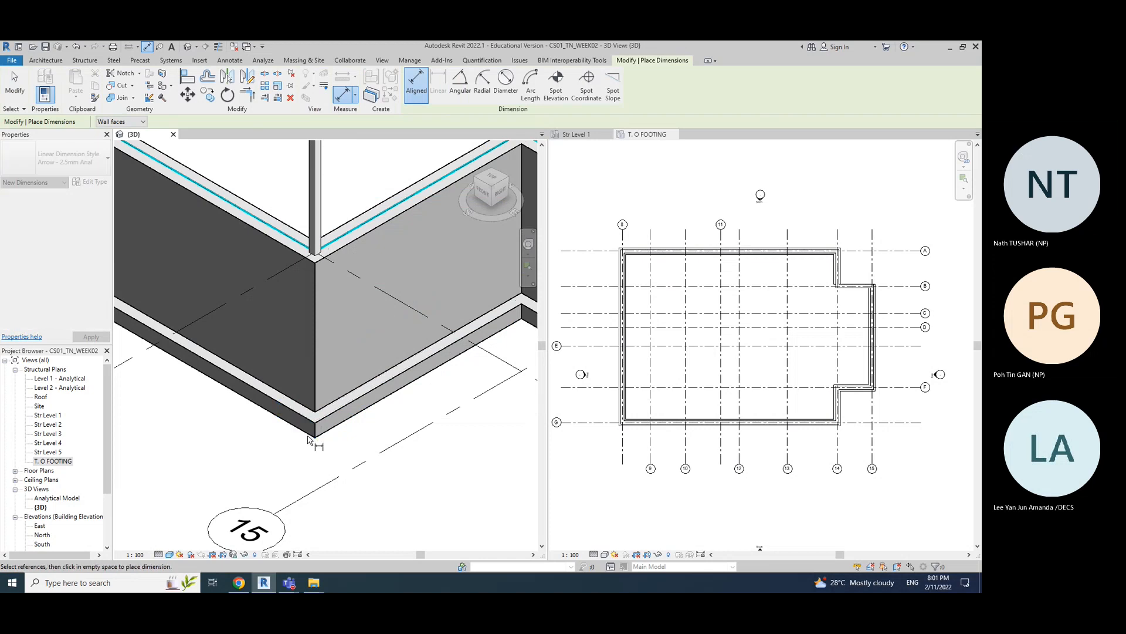
{"action": "scroll", "coordinate": [308, 422], "scroll_direction": "up", "scroll_amount": 4}
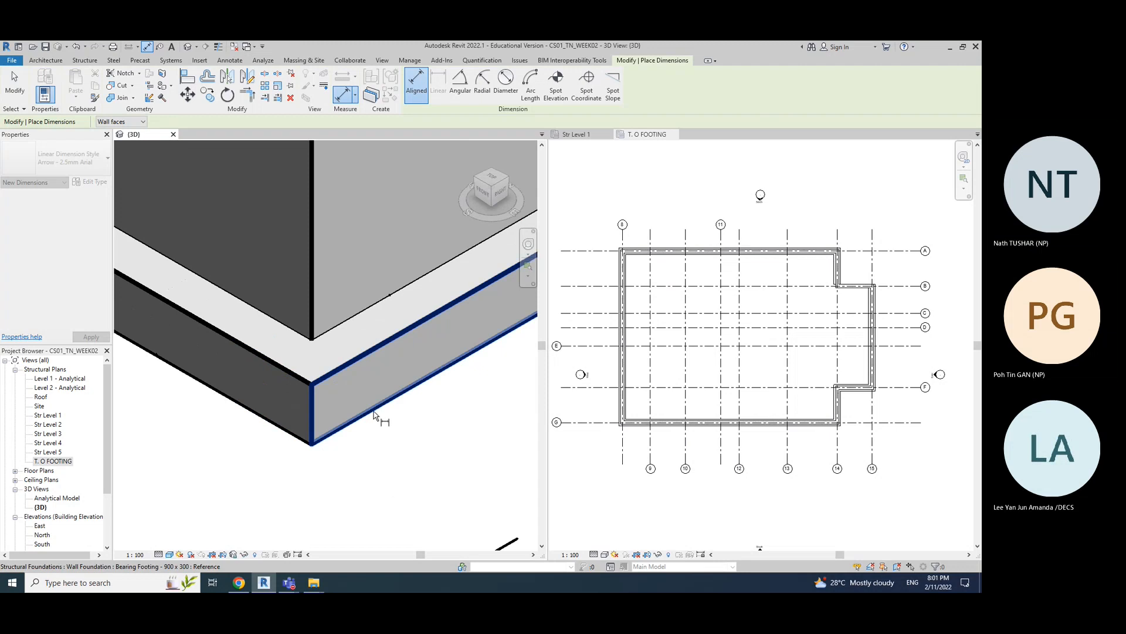
{"action": "scroll", "coordinate": [379, 461], "scroll_direction": "down", "scroll_amount": 5}
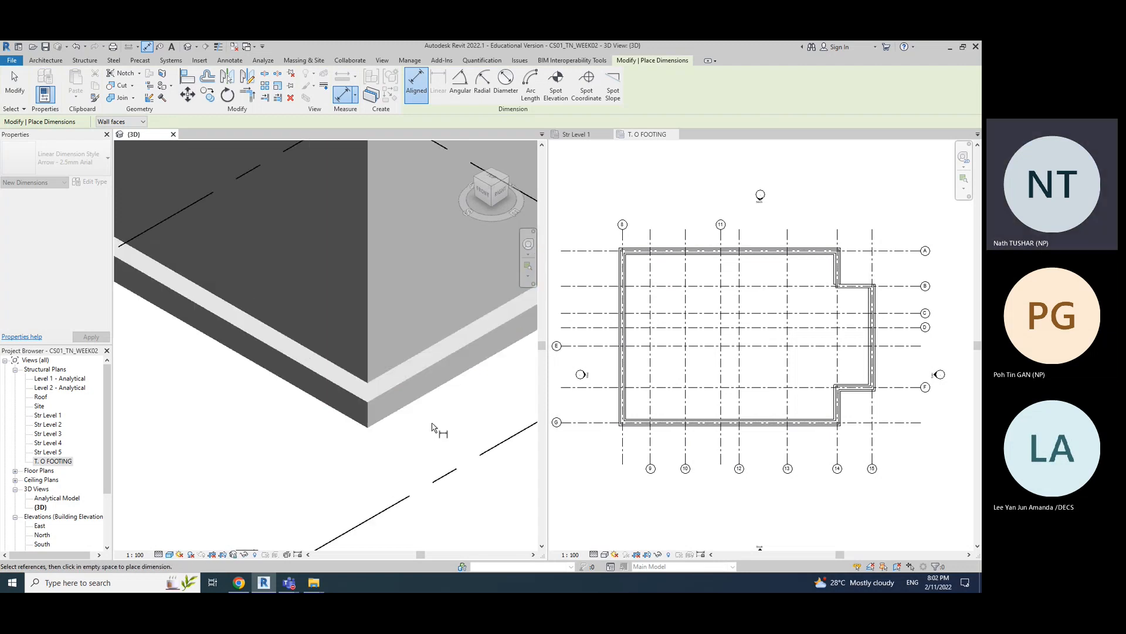
{"action": "scroll", "coordinate": [379, 466], "scroll_direction": "up", "scroll_amount": 3}
{"action": "key", "text": "Escape"}
{"action": "key", "text": "Escape"}
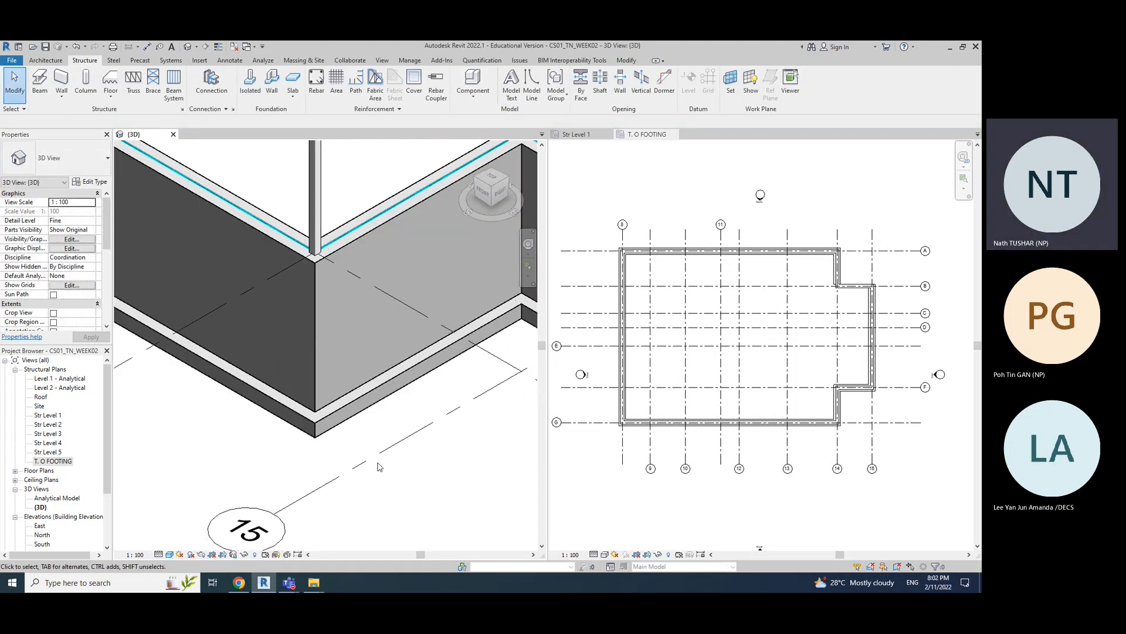
{"action": "scroll", "coordinate": [379, 463], "scroll_direction": "down", "scroll_amount": 4}
{"action": "scroll", "coordinate": [376, 449], "scroll_direction": "up", "scroll_amount": 4}
{"action": "scroll", "coordinate": [376, 447], "scroll_direction": "up", "scroll_amount": 3}
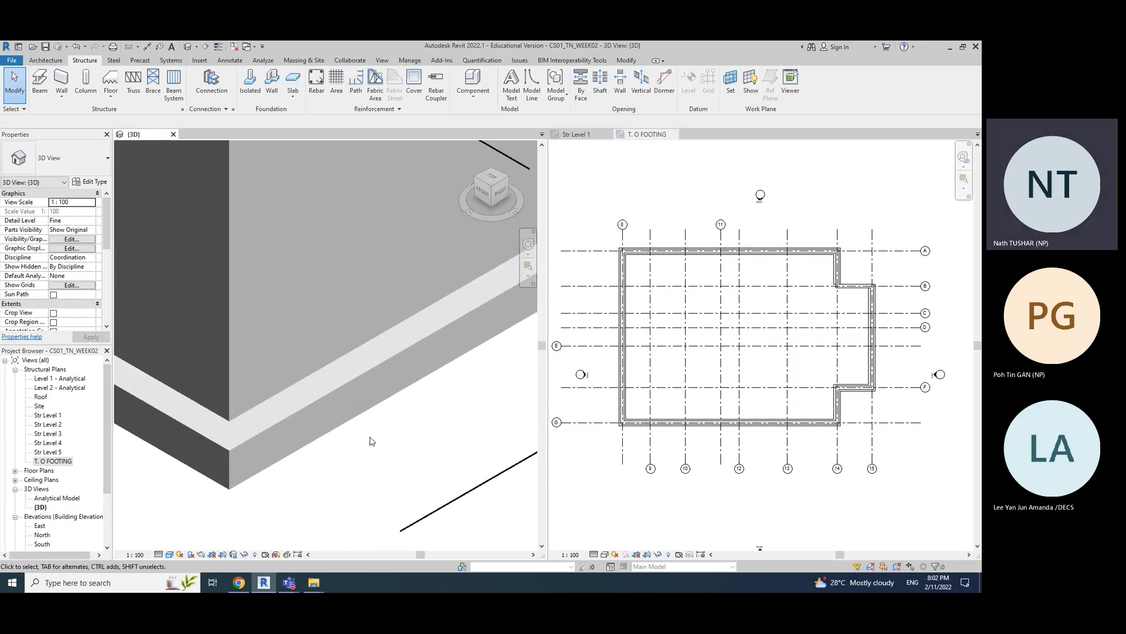
{"action": "scroll", "coordinate": [361, 418], "scroll_direction": "down", "scroll_amount": 3}
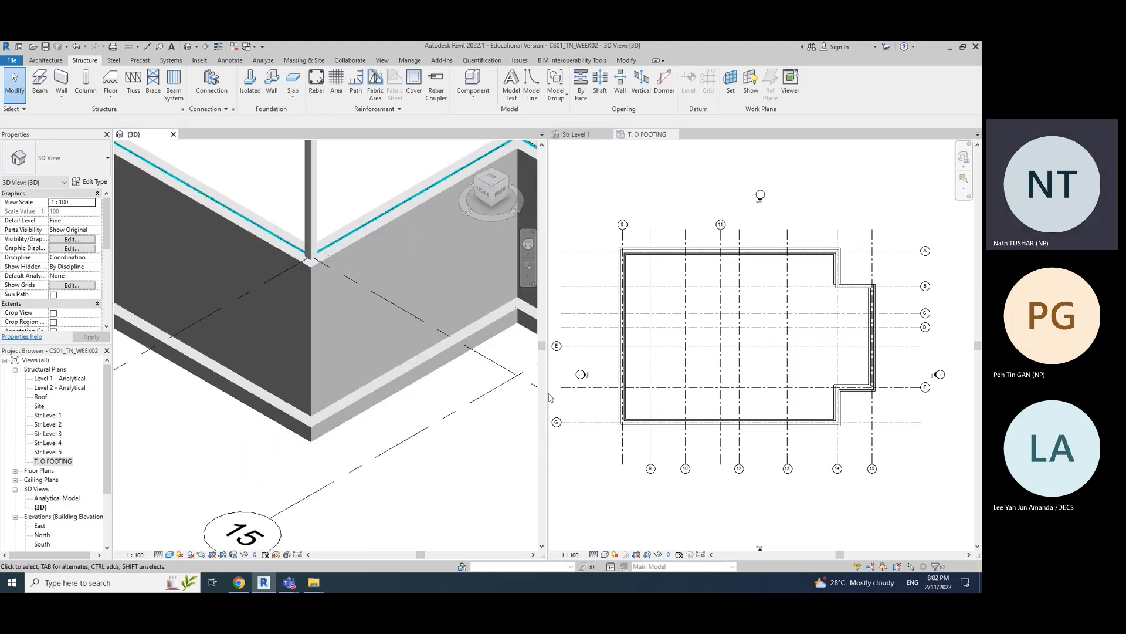
- Add an aligned dimension across the width of the west wall's footing in the T. O FOOTING plan
{"action": "scroll", "coordinate": [599, 317], "scroll_direction": "up", "scroll_amount": 6}
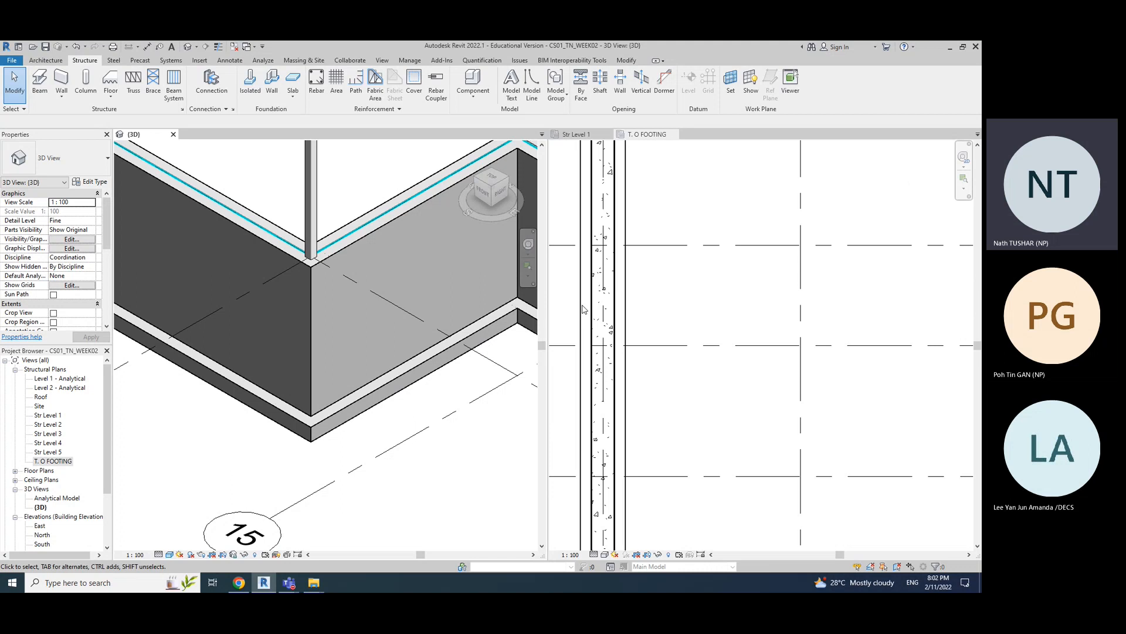
{"action": "left_click", "coordinate": [349, 58]}
{"action": "left_click", "coordinate": [627, 60]}
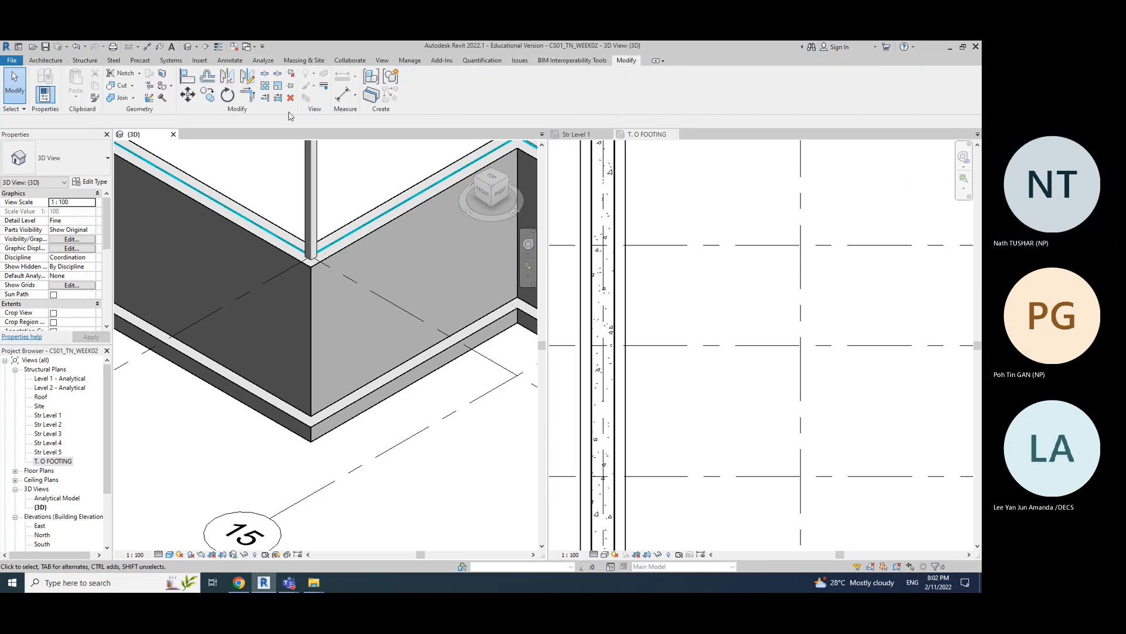
{"action": "left_click", "coordinate": [339, 98]}
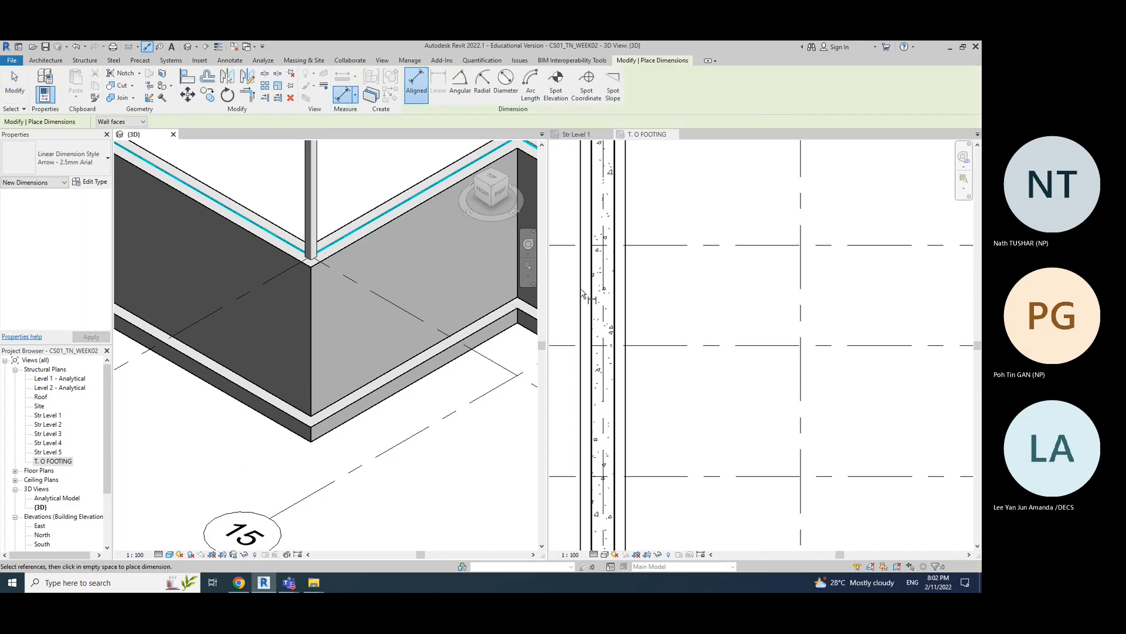
{"action": "left_click", "coordinate": [583, 294]}
{"action": "left_click", "coordinate": [582, 289]}
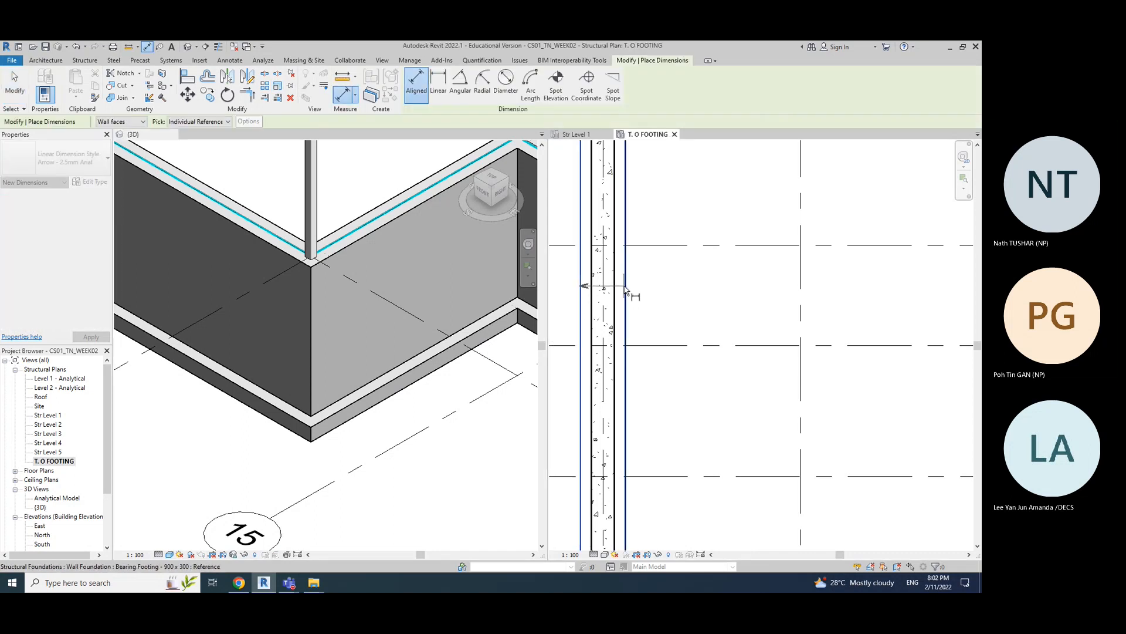
{"action": "left_click", "coordinate": [626, 289]}
{"action": "left_click", "coordinate": [670, 294]}
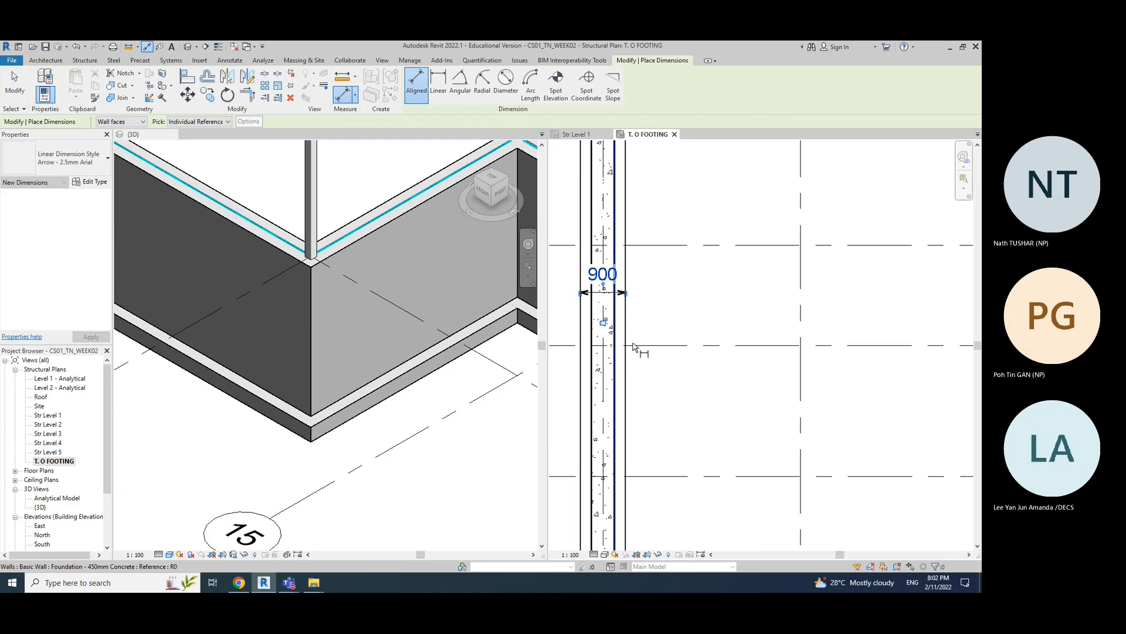
{"action": "key", "text": "Escape"}
{"action": "key", "text": "Escape"}
{"action": "scroll", "coordinate": [649, 403], "scroll_direction": "down", "scroll_amount": 5}
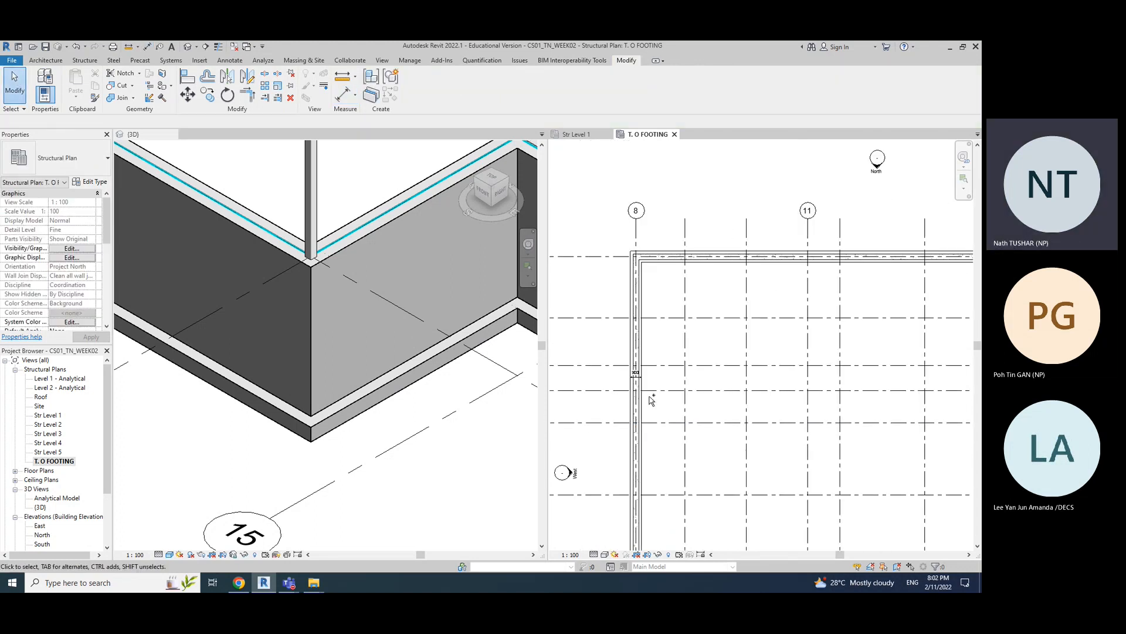
{"action": "scroll", "coordinate": [651, 399], "scroll_direction": "up", "scroll_amount": 5}
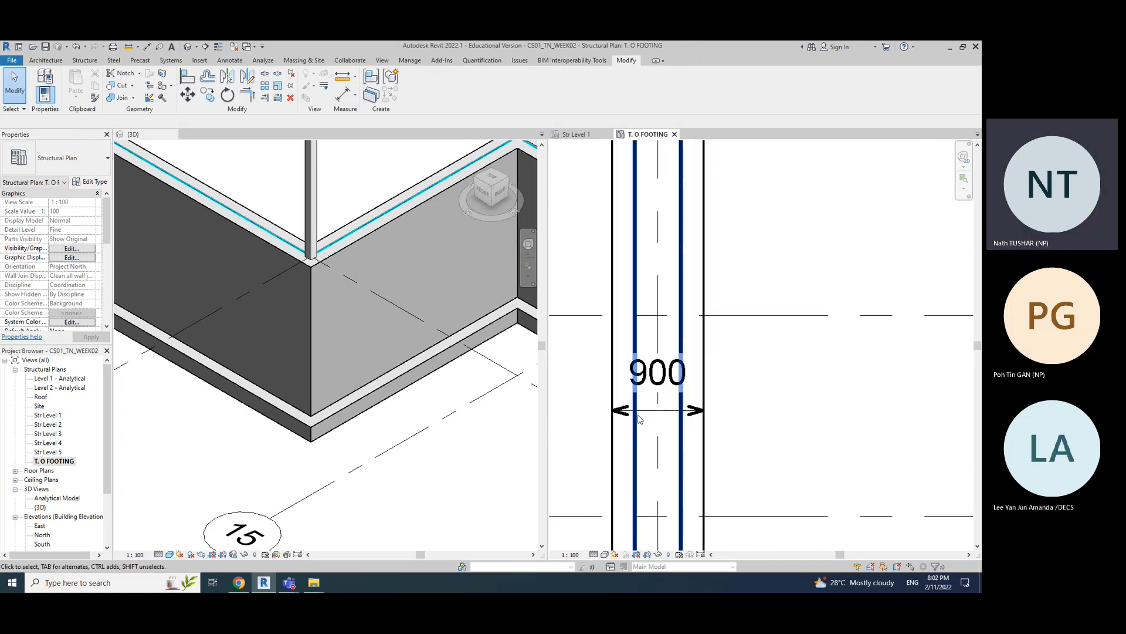
{"action": "left_click", "coordinate": [675, 411]}
{"action": "key", "text": "Escape"}
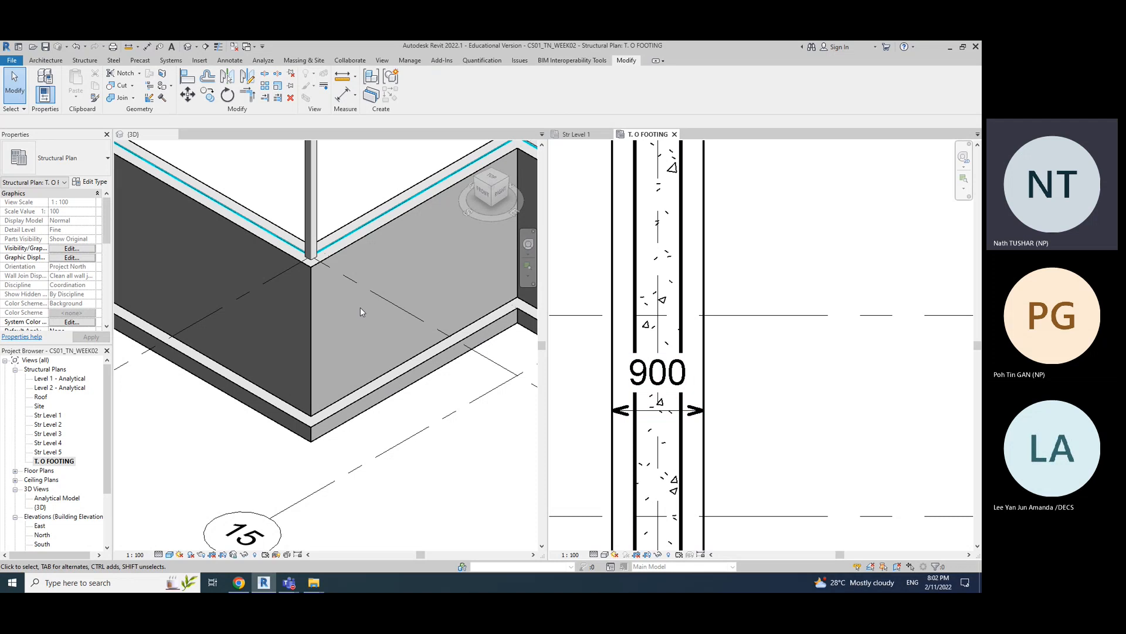
- Orient the 3D view to the top and add an aligned dimension across the width of the south wall's footing
{"action": "middle_click_drag", "start_coordinate": [360, 311], "coordinate": [470, 235], "text": "shift"}
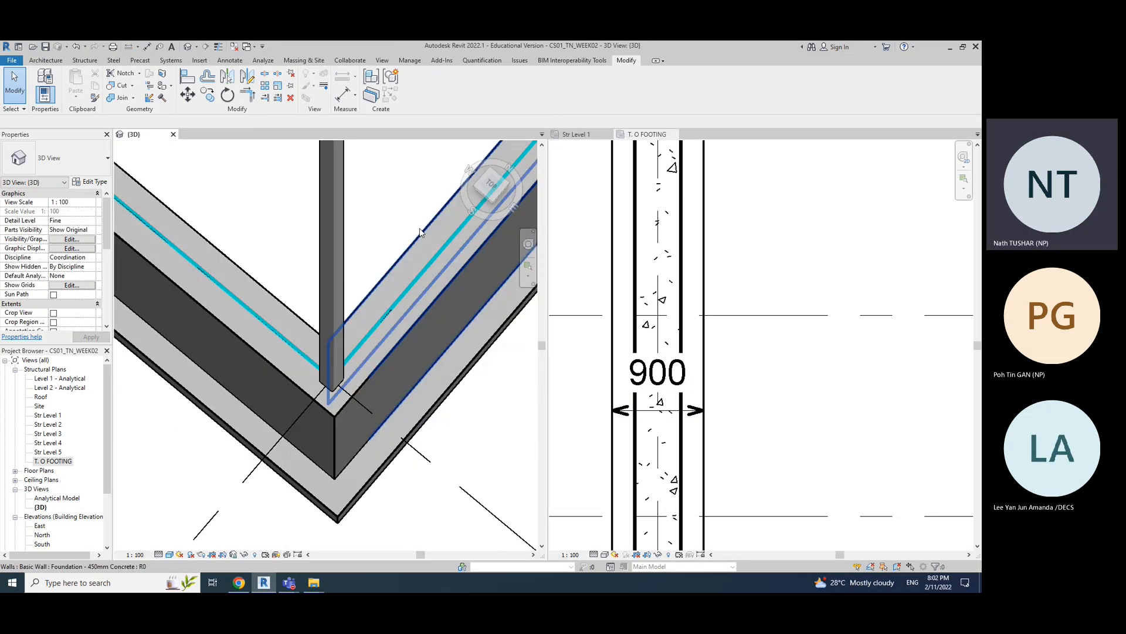
{"action": "left_click", "coordinate": [493, 190]}
{"action": "scroll", "coordinate": [361, 385], "scroll_direction": "up", "scroll_amount": 4}
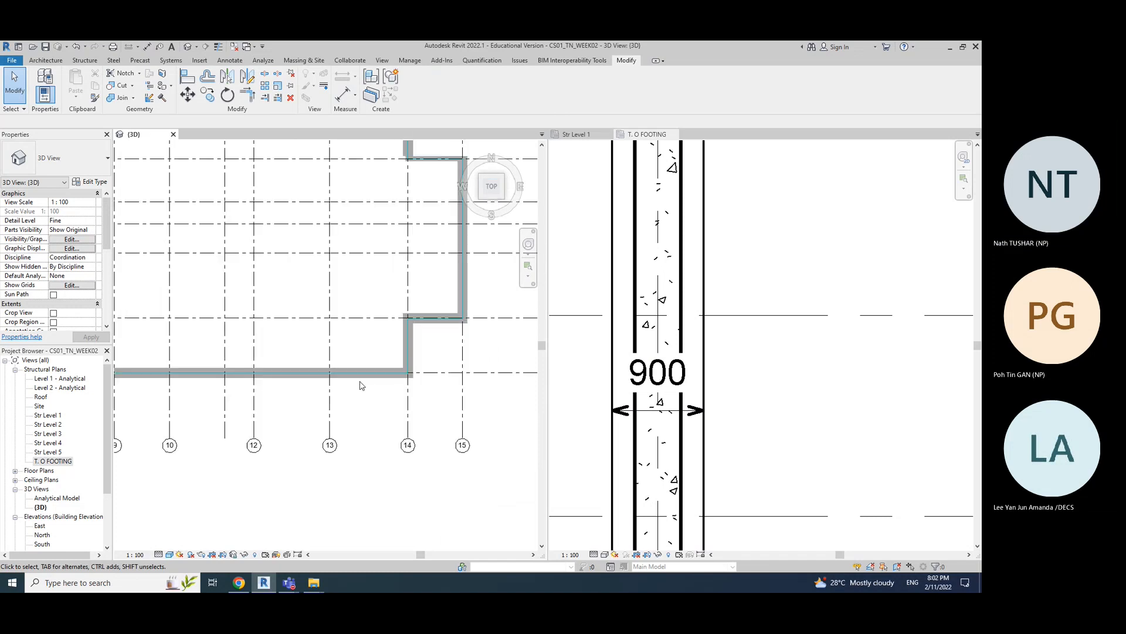
{"action": "scroll", "coordinate": [361, 386], "scroll_direction": "up", "scroll_amount": 6}
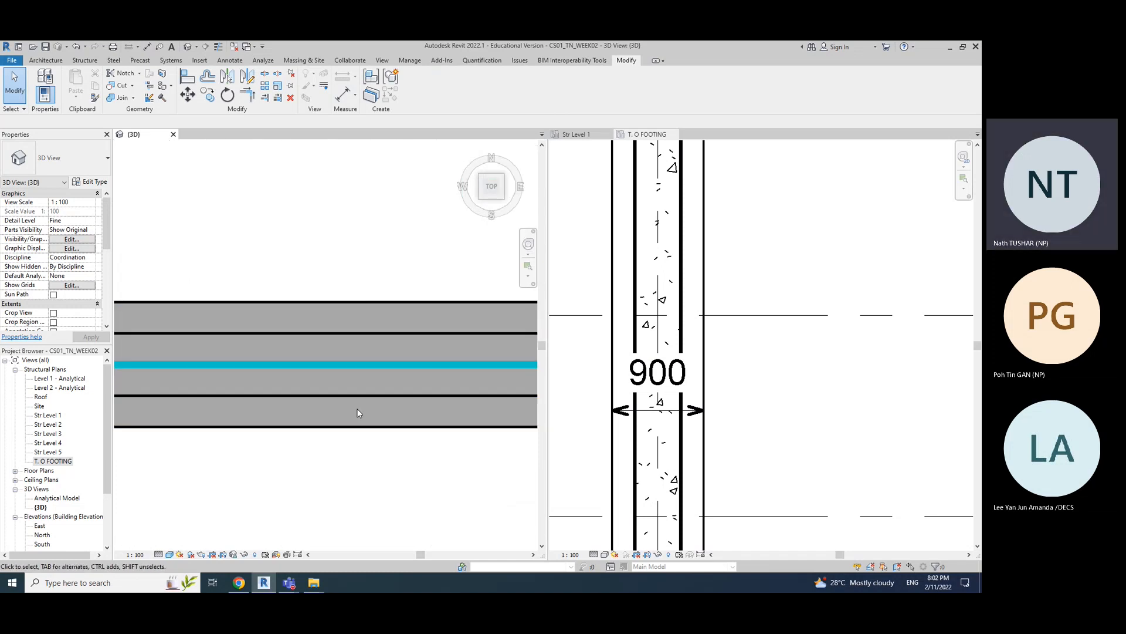
{"action": "left_click", "coordinate": [340, 96]}
{"action": "left_click", "coordinate": [380, 303]}
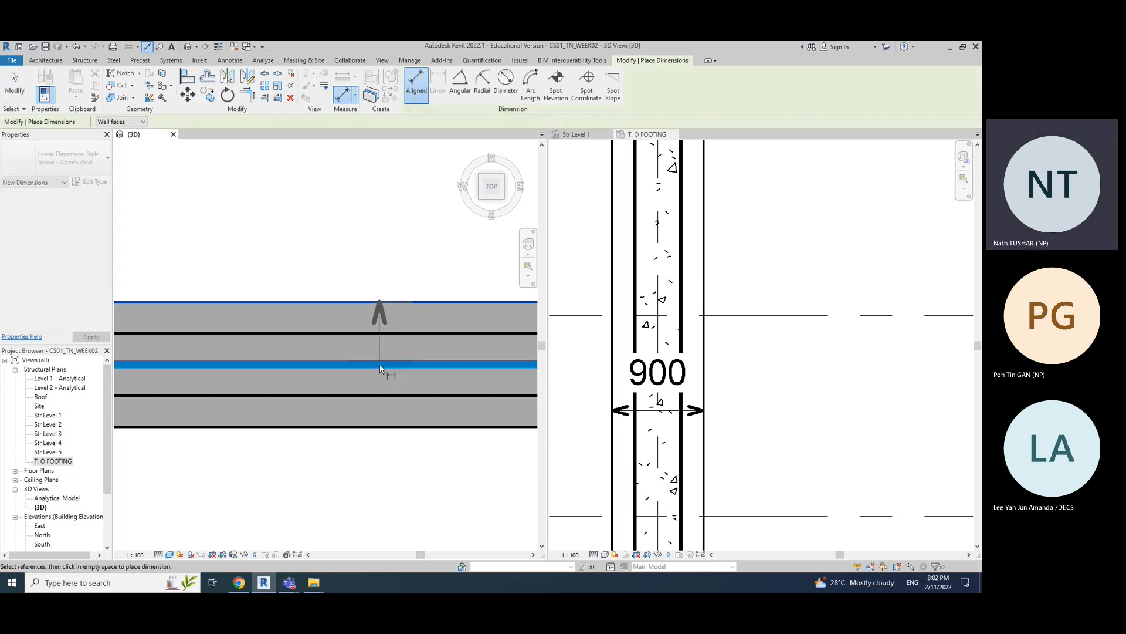
{"action": "left_click", "coordinate": [385, 427]}
{"action": "left_click", "coordinate": [373, 477]}
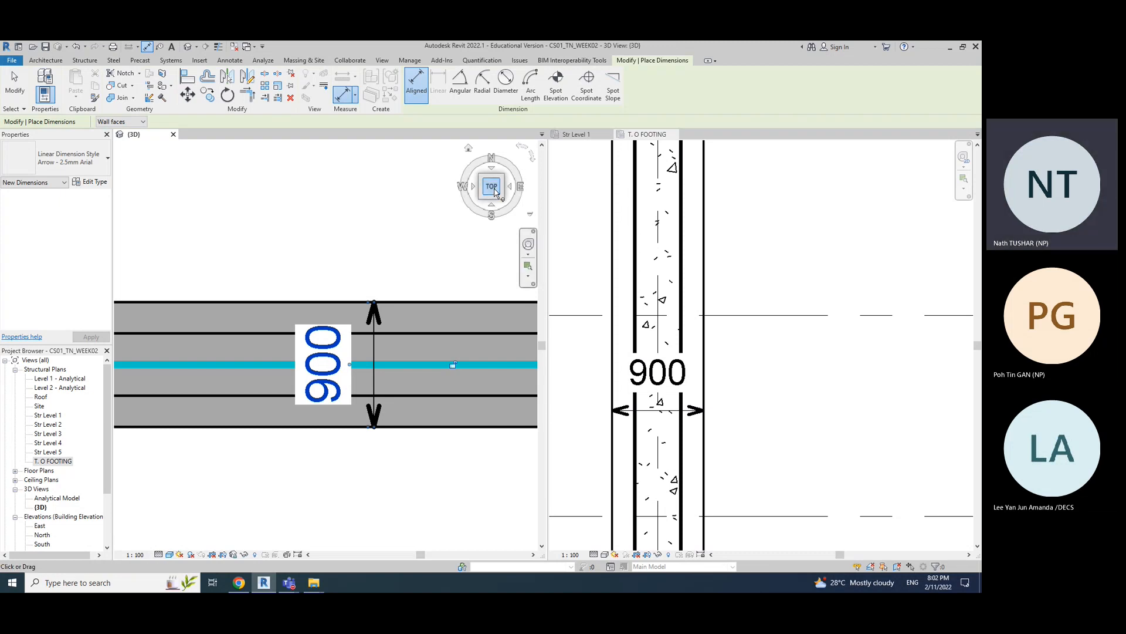
{"action": "scroll", "coordinate": [389, 431], "scroll_direction": "up", "scroll_amount": 4}
{"action": "middle_click_drag", "start_coordinate": [369, 436], "coordinate": [329, 510]}
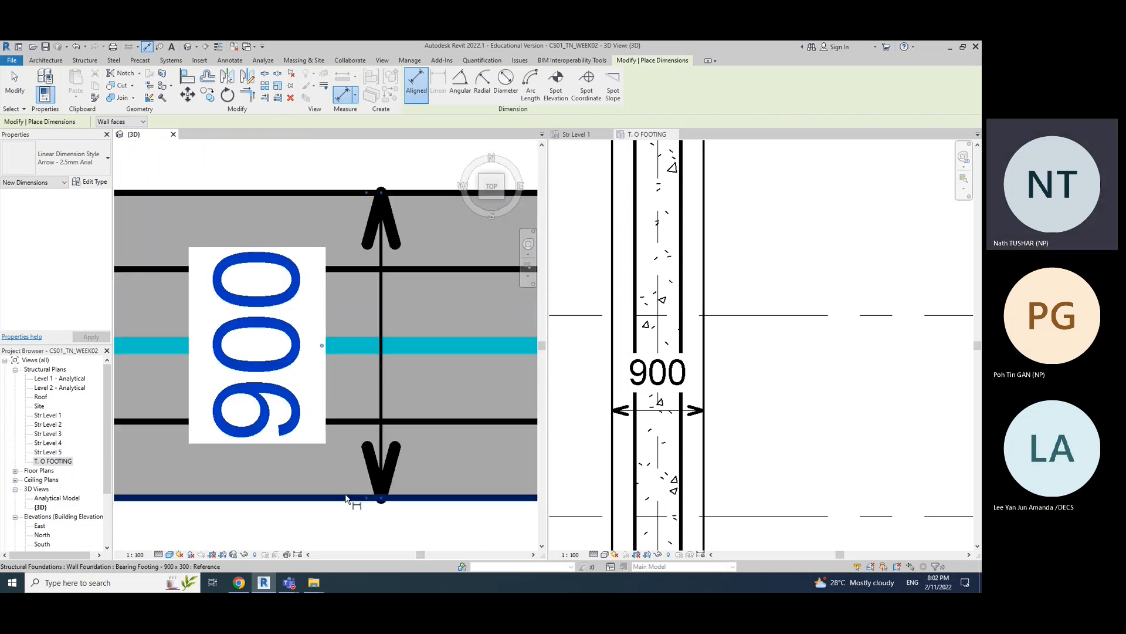
- Orient the 3D view to the front and try to dimension the south footing's thickness, ending the command
{"action": "scroll", "coordinate": [346, 496], "scroll_direction": "down", "scroll_amount": 4}
{"action": "middle_click_drag", "start_coordinate": [413, 481], "coordinate": [241, 465]}
{"action": "scroll", "coordinate": [243, 466], "scroll_direction": "down", "scroll_amount": 5}
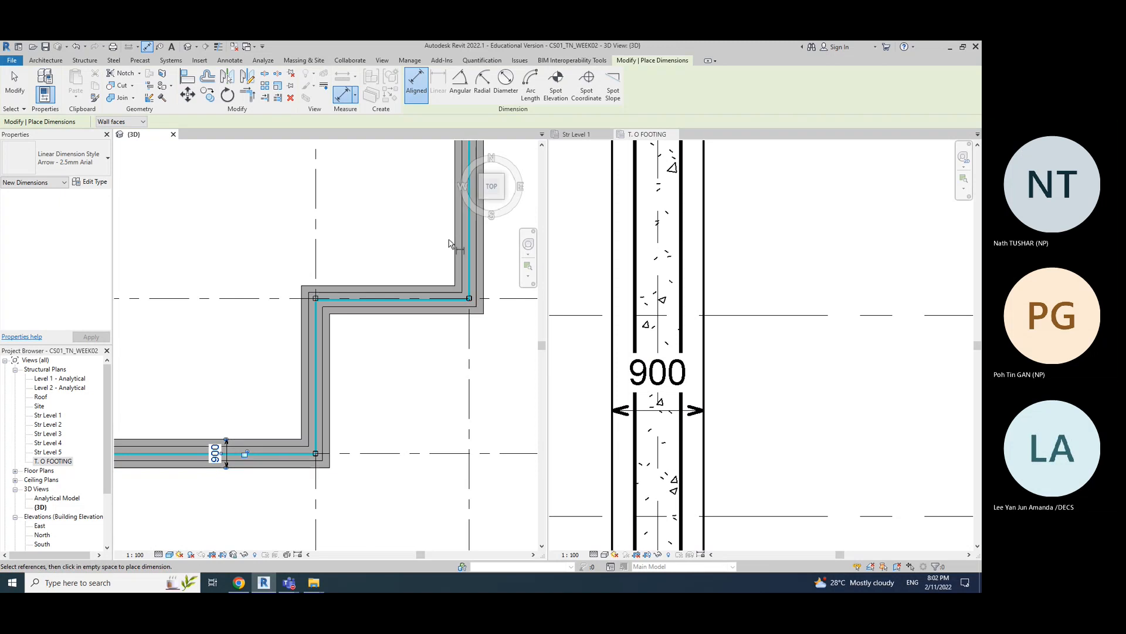
{"action": "left_click", "coordinate": [483, 200]}
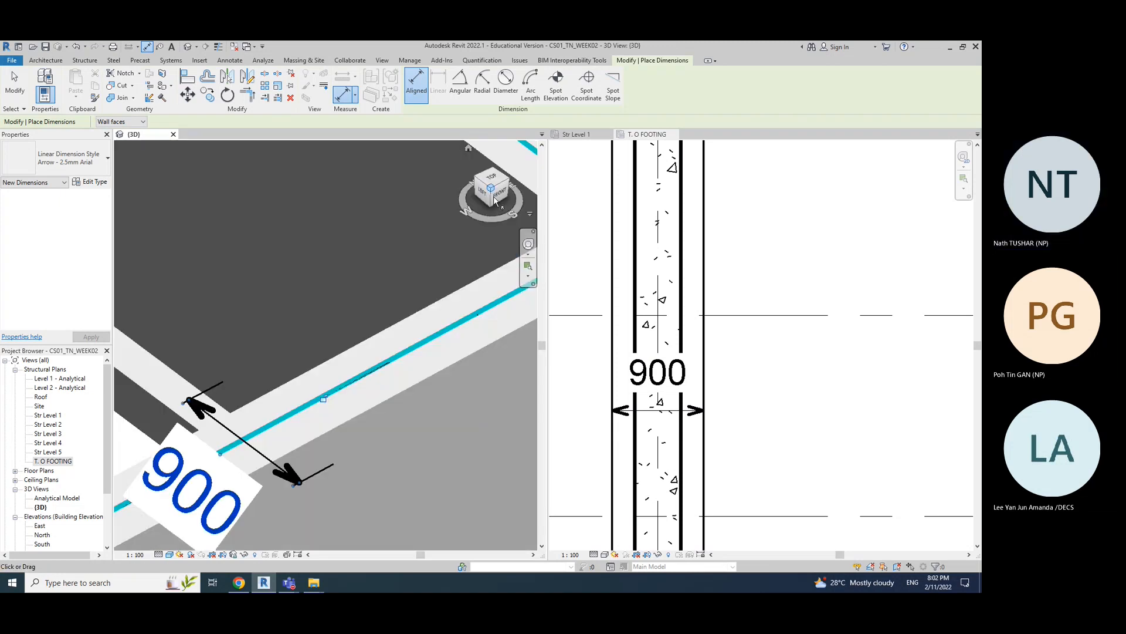
{"action": "scroll", "coordinate": [370, 380], "scroll_direction": "down", "scroll_amount": 6}
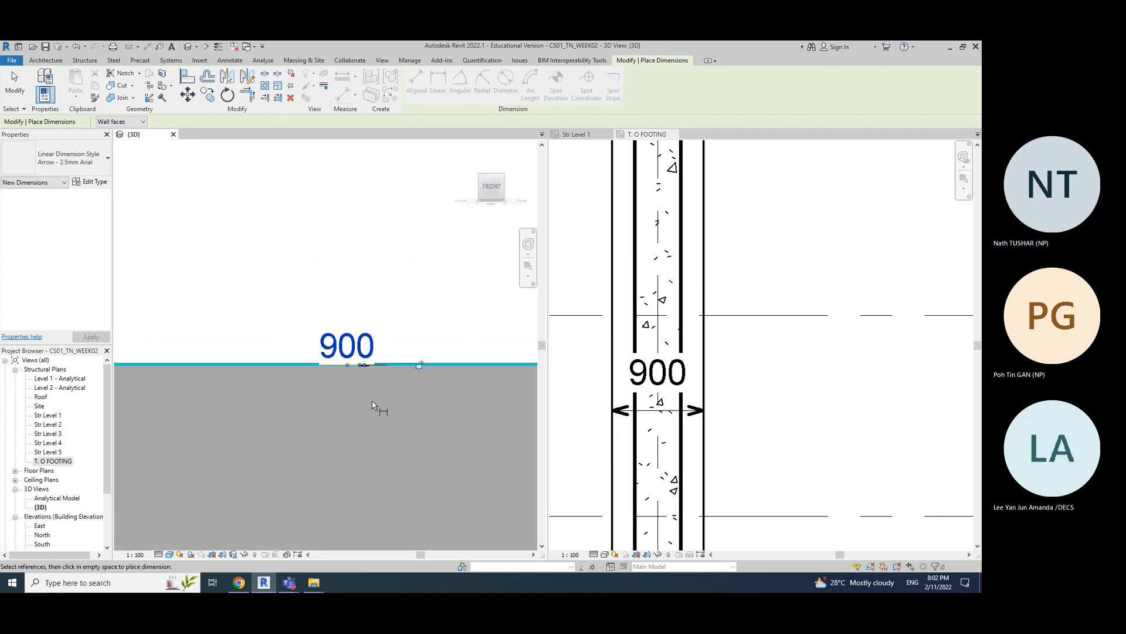
{"action": "scroll", "coordinate": [423, 411], "scroll_direction": "up", "scroll_amount": 5}
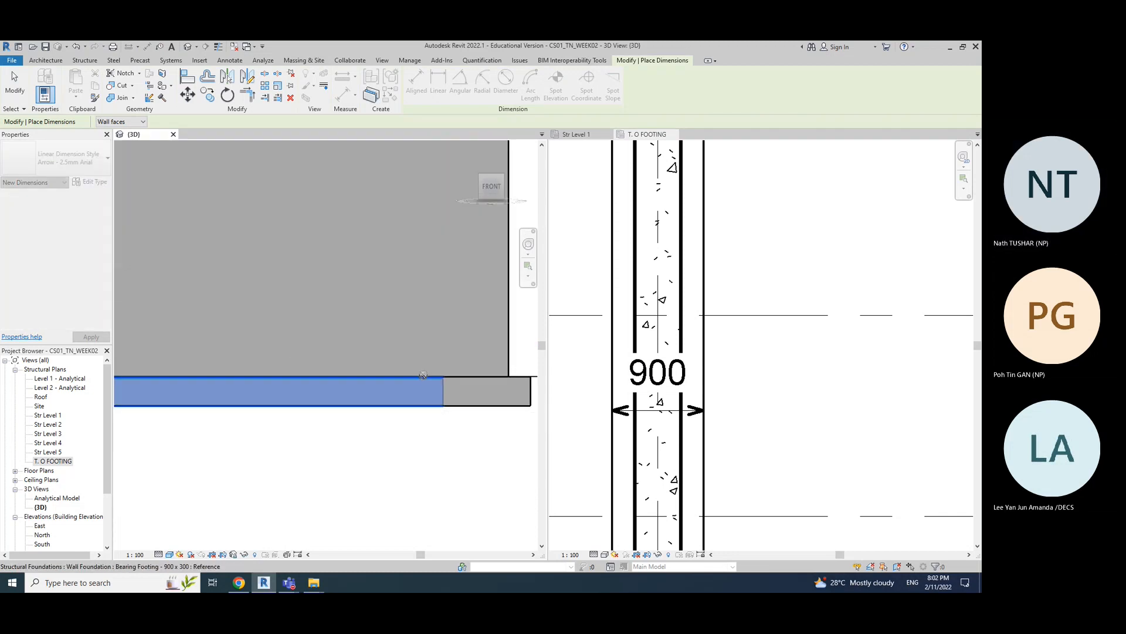
{"action": "key", "text": "Escape"}
{"action": "key", "text": "Escape"}
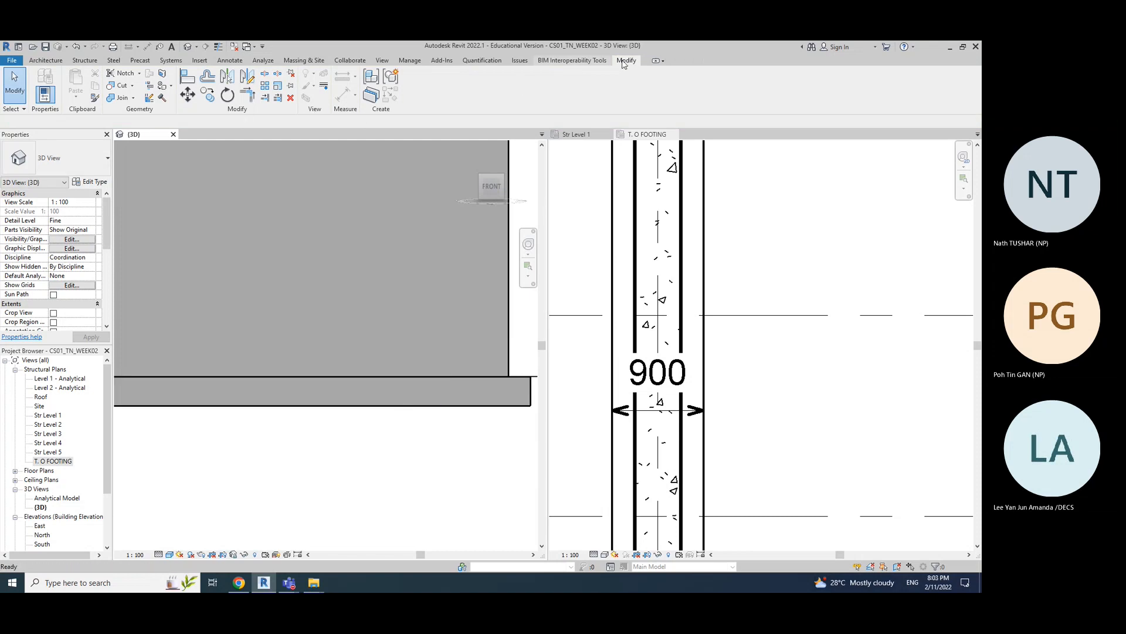
{"action": "left_click", "coordinate": [431, 393]}
{"action": "key", "text": "Escape"}
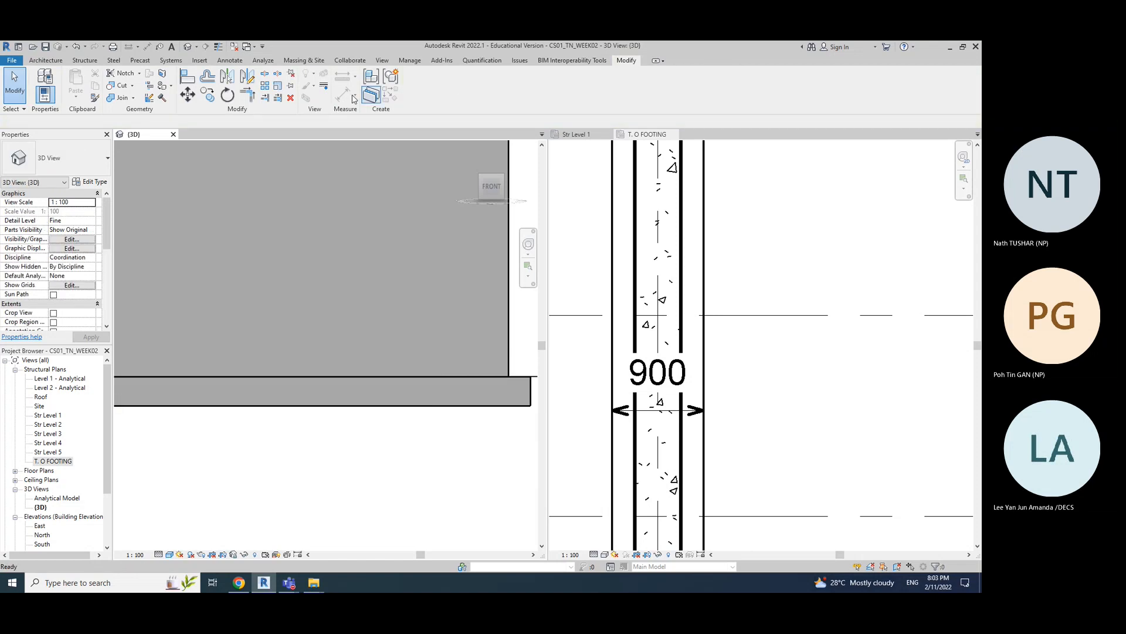
- Examine the footing's end profile from the front, and review the complete perimeter foundation in the 3D and T. O FOOTING views
{"action": "scroll", "coordinate": [485, 400], "scroll_direction": "up", "scroll_amount": 2}
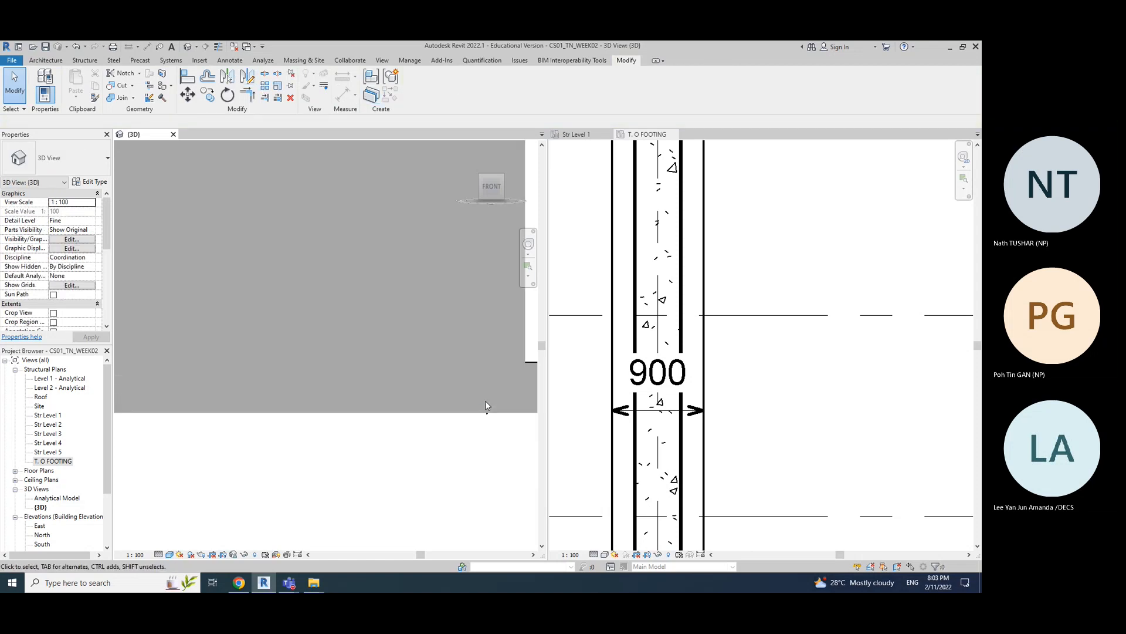
{"action": "middle_click_drag", "start_coordinate": [504, 455], "coordinate": [273, 466]}
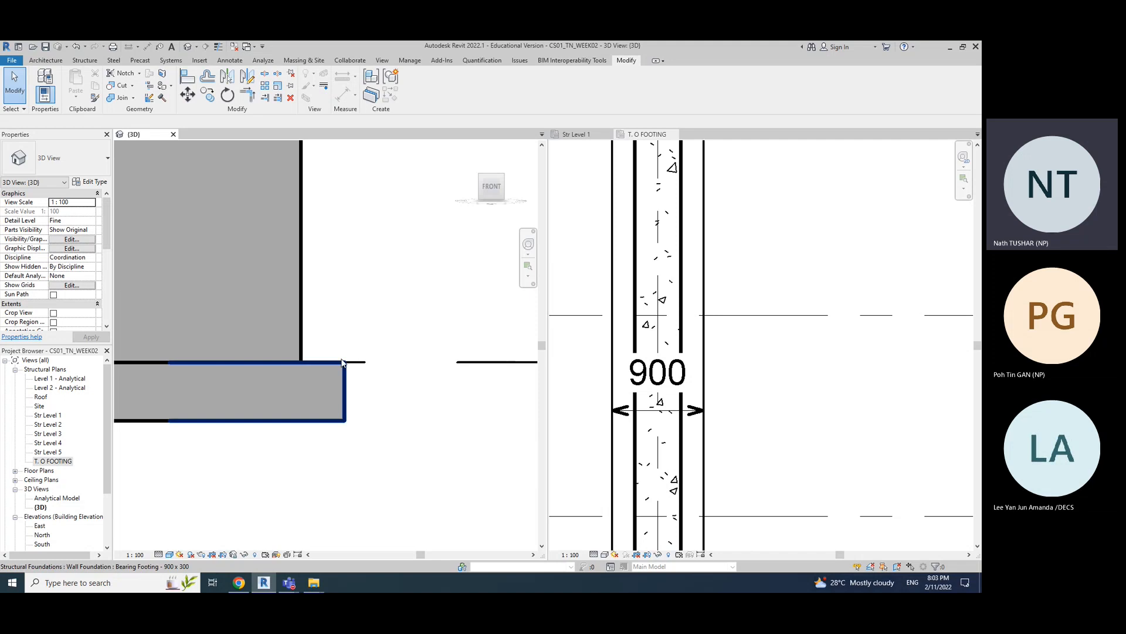
{"action": "scroll", "coordinate": [412, 433], "scroll_direction": "up", "scroll_amount": 3}
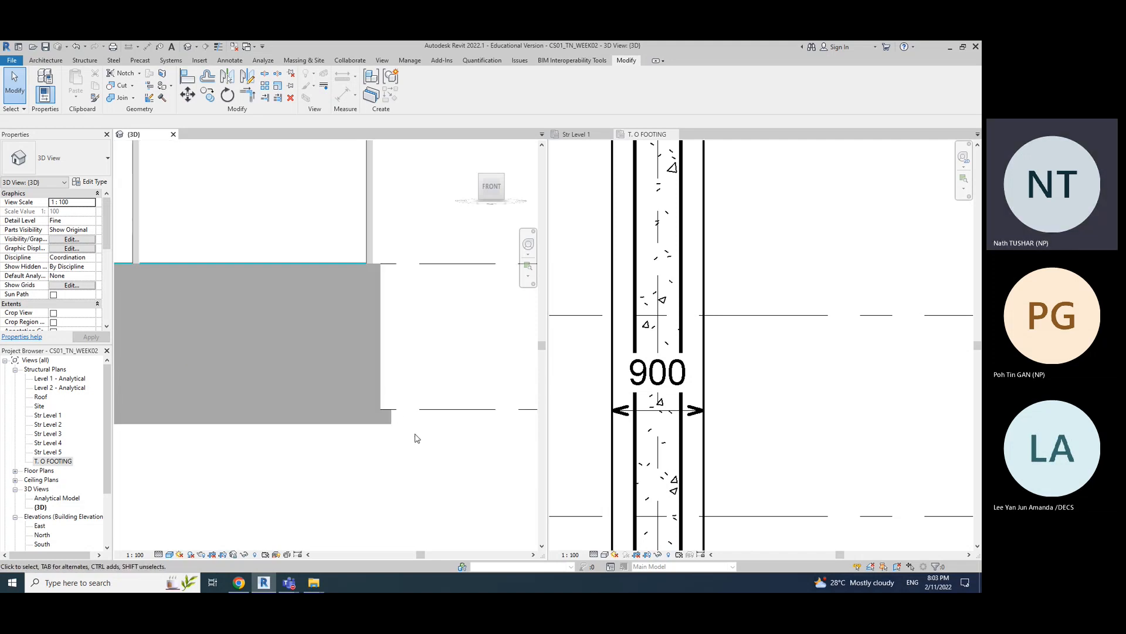
{"action": "scroll", "coordinate": [416, 439], "scroll_direction": "down", "scroll_amount": 5}
{"action": "mouse_move", "coordinate": [416, 438]}
{"action": "middle_mouse_down", "text": "shift"}
{"action": "mouse_move", "coordinate": [496, 398]}
{"action": "mouse_move", "coordinate": [445, 455]}
{"action": "mouse_move", "coordinate": [434, 437]}
{"action": "mouse_move", "coordinate": [398, 434]}
{"action": "middle_mouse_up", "text": "shift"}
{"action": "scroll", "coordinate": [740, 419], "scroll_direction": "down", "scroll_amount": 5}
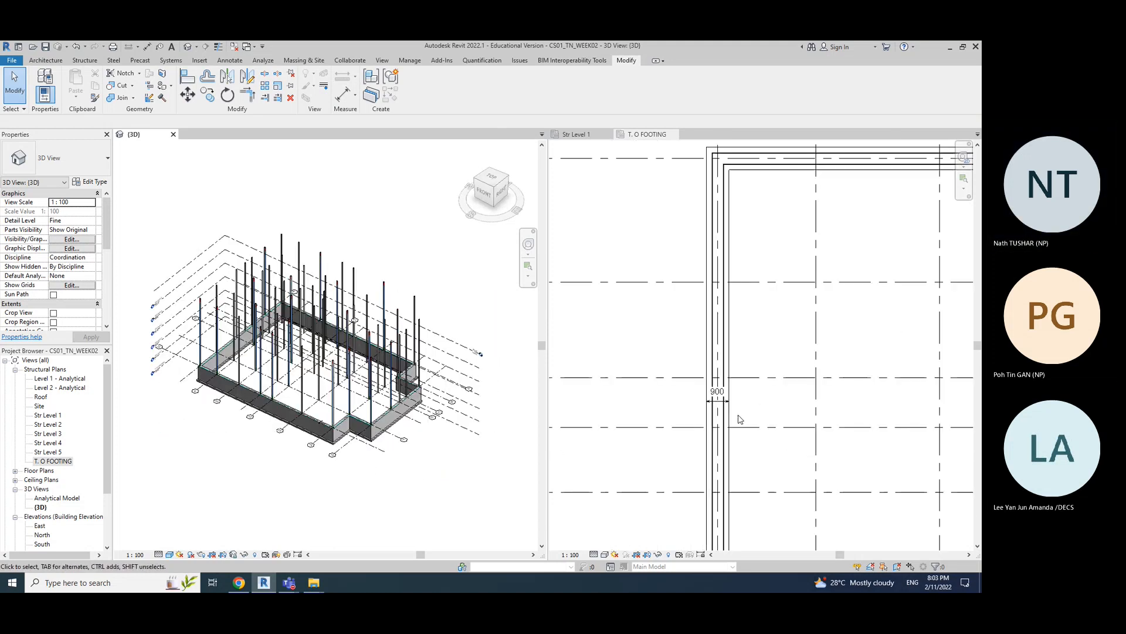
{"action": "scroll", "coordinate": [741, 418], "scroll_direction": "down", "scroll_amount": 4}
{"action": "left_click", "coordinate": [742, 369]}
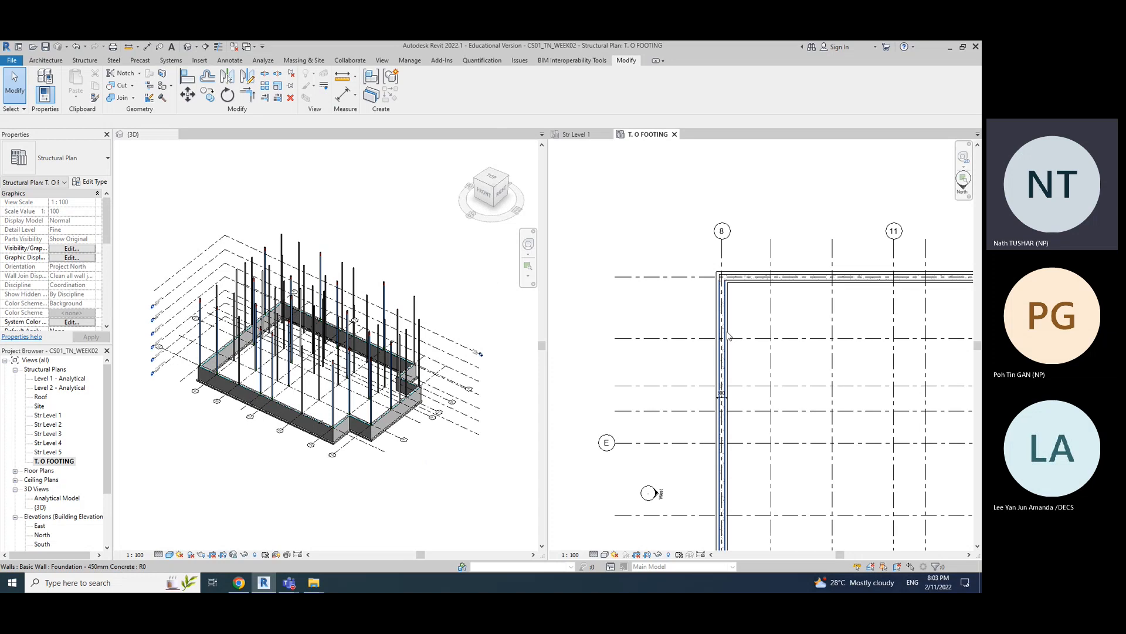
{"action": "scroll", "coordinate": [726, 335], "scroll_direction": "down", "scroll_amount": 5}
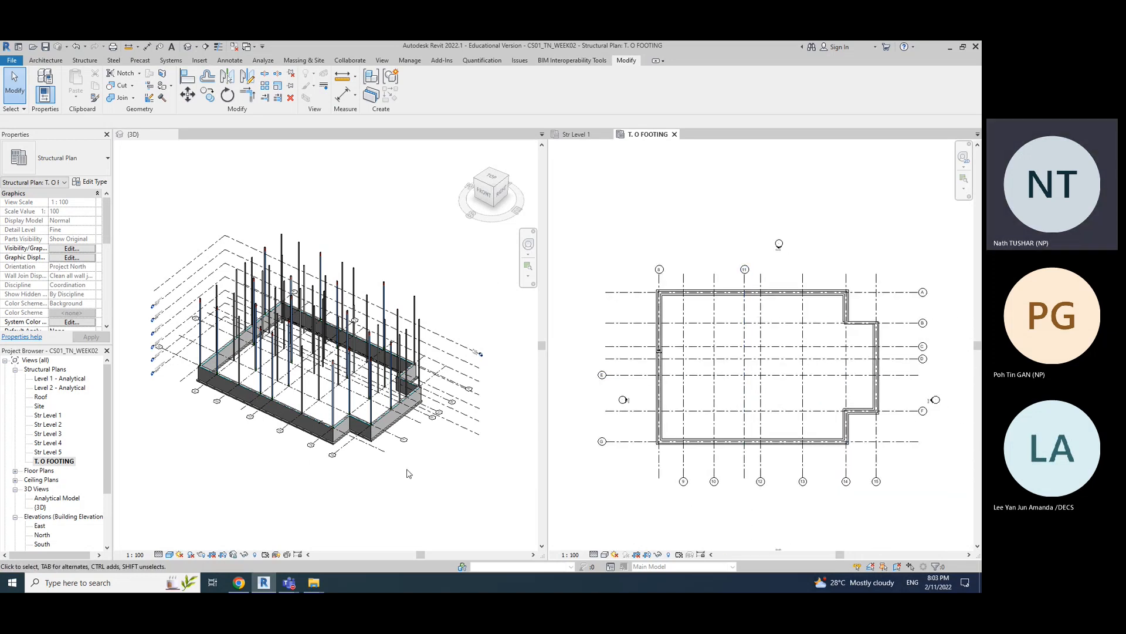
{"action": "scroll", "coordinate": [382, 431], "scroll_direction": "up", "scroll_amount": 6}
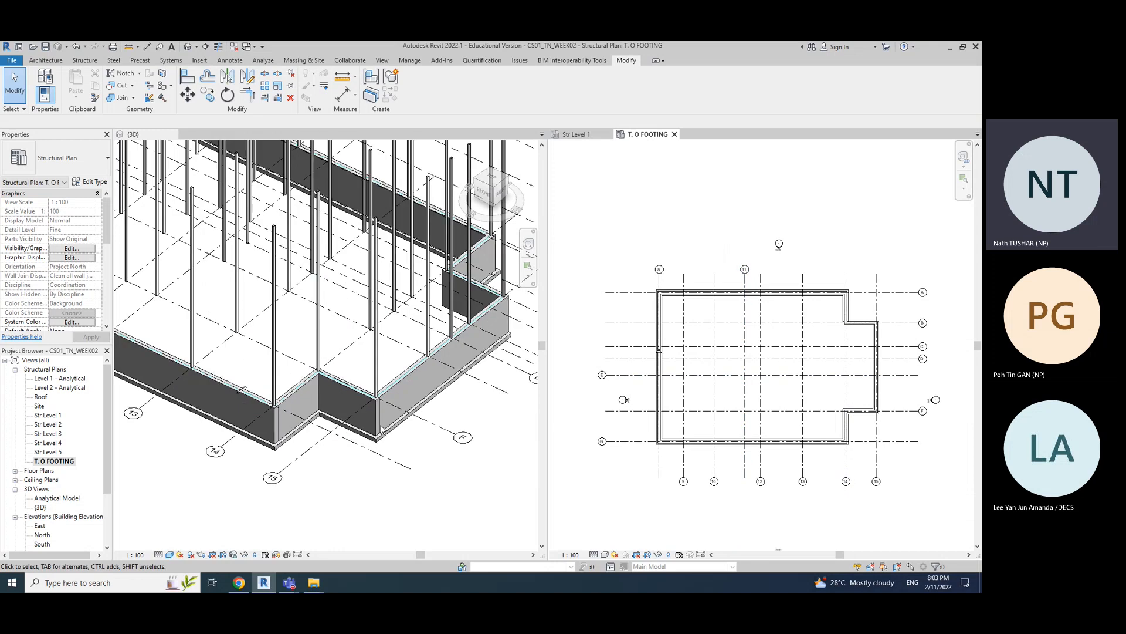
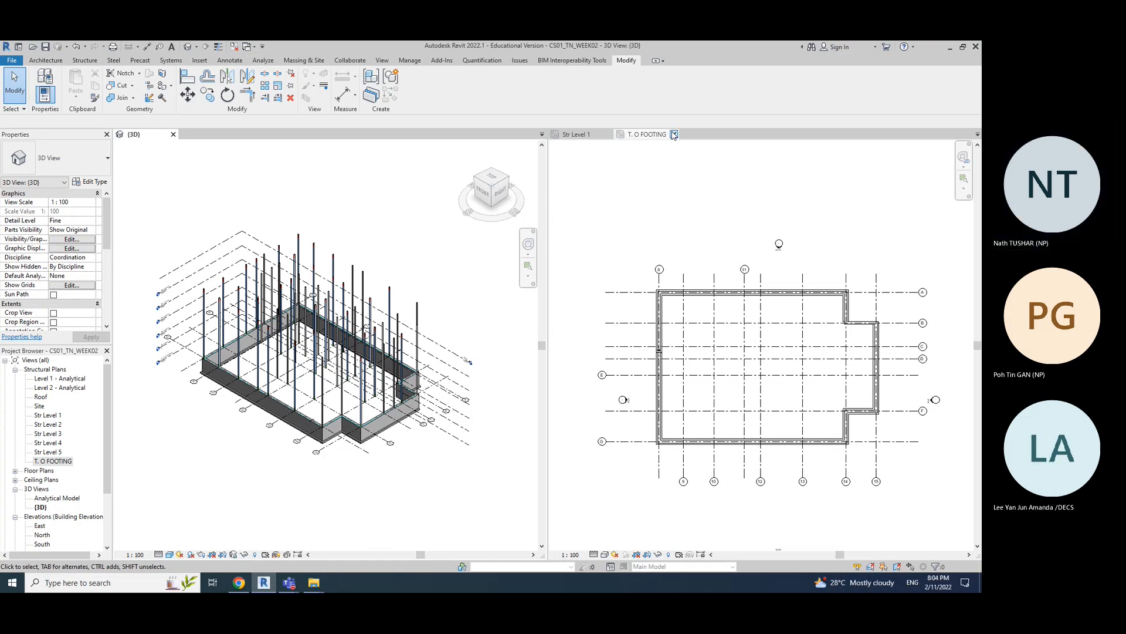
{"action": "left_click", "coordinate": [647, 135]}
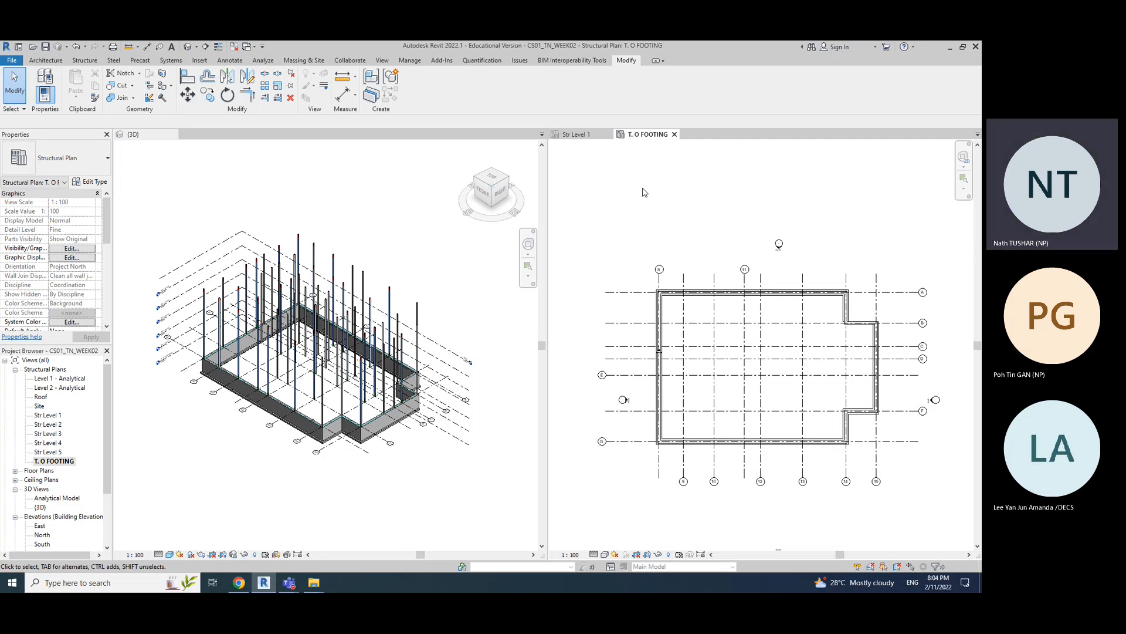
{"action": "mouse_move", "coordinate": [236, 586]}
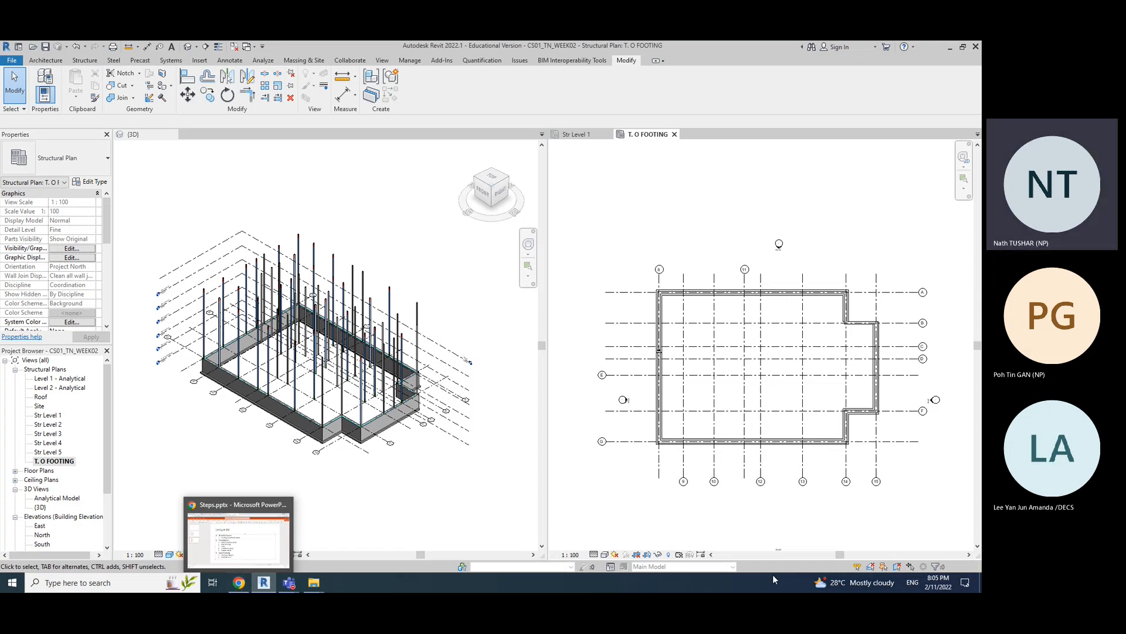
{"action": "left_click", "coordinate": [941, 579]}
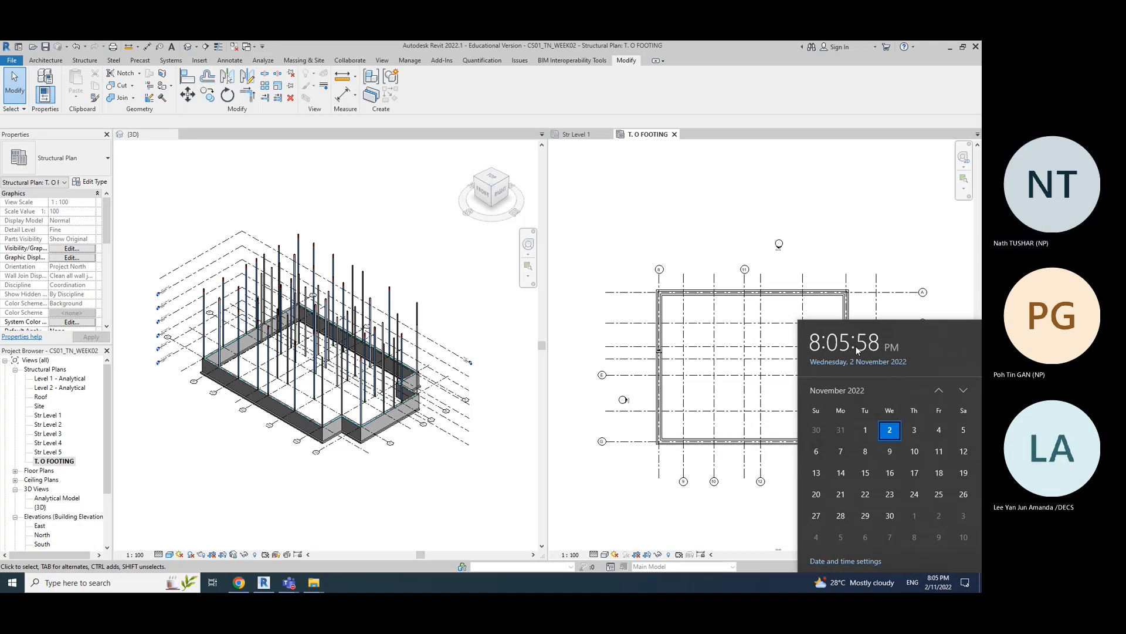
{"action": "left_click", "coordinate": [609, 486]}
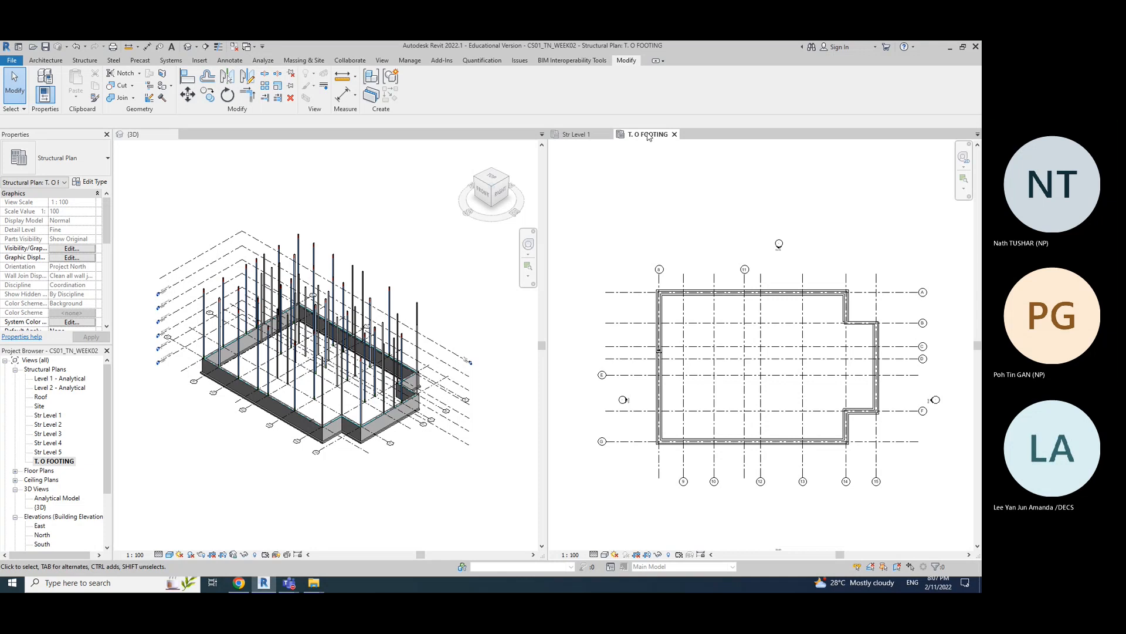
{"action": "scroll", "coordinate": [662, 311], "scroll_direction": "up", "scroll_amount": 5}
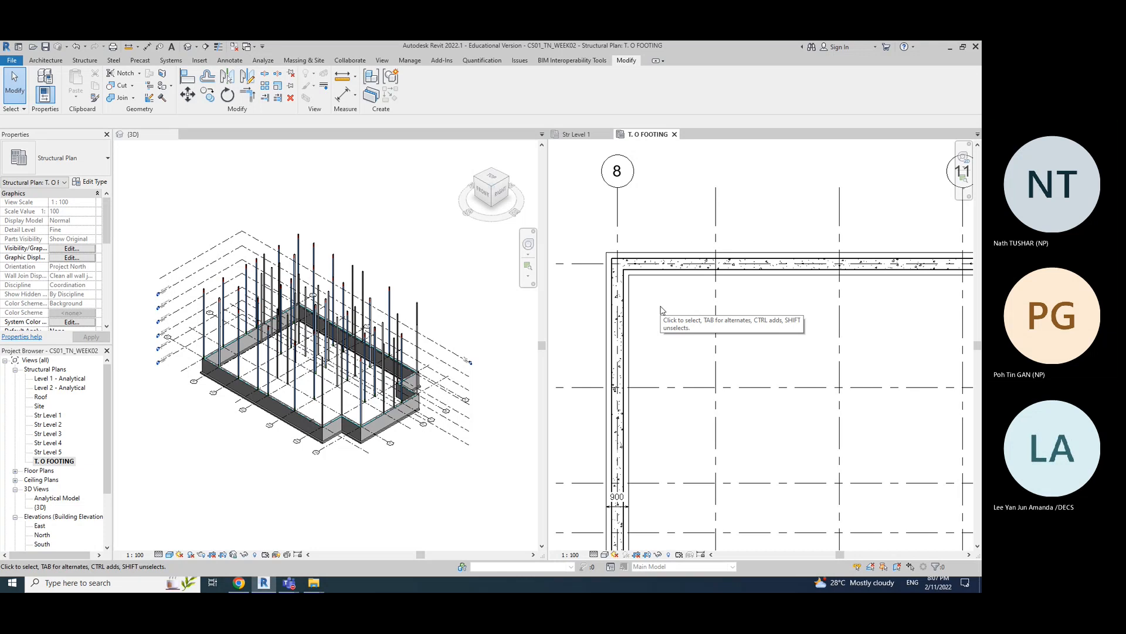
{"action": "scroll", "coordinate": [329, 443], "scroll_direction": "up", "scroll_amount": 5}
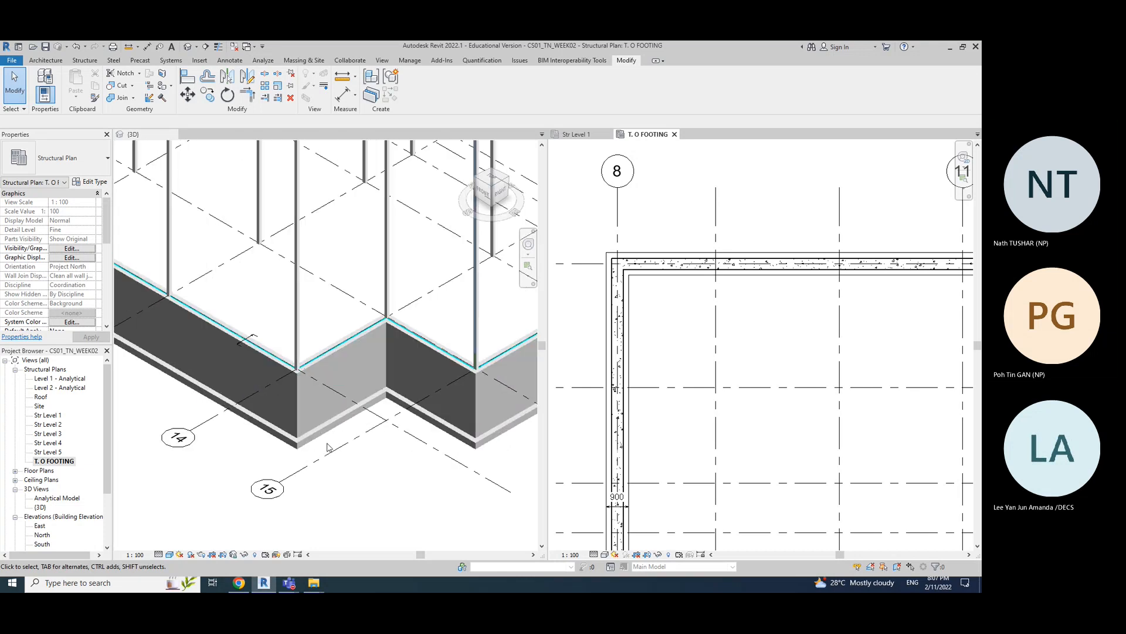
{"action": "scroll", "coordinate": [328, 447], "scroll_direction": "down", "scroll_amount": 8}
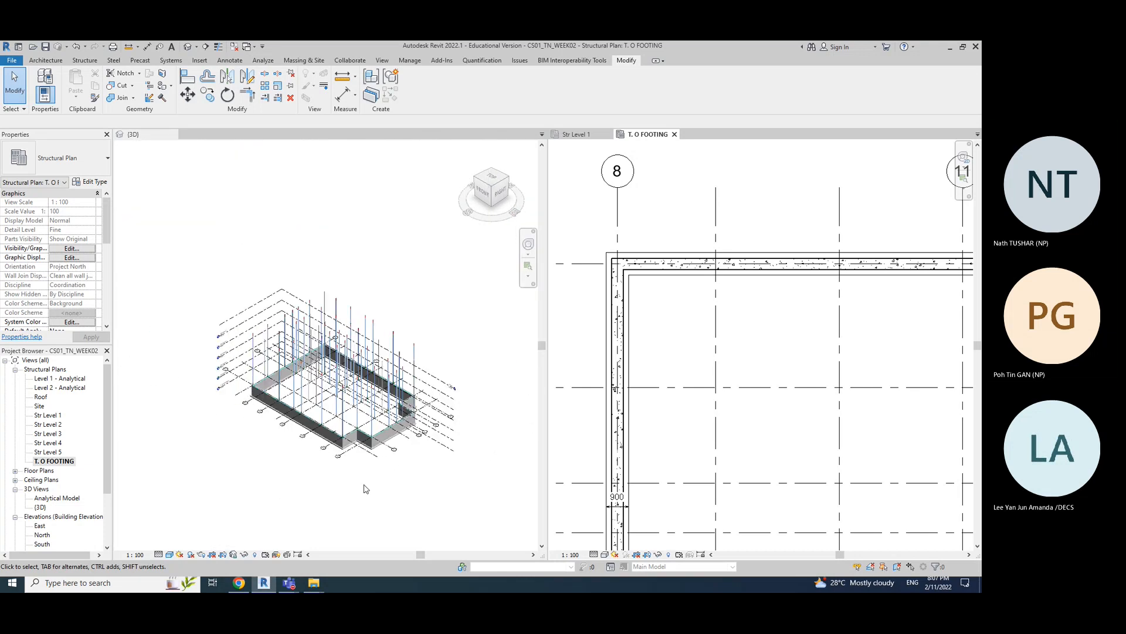
{"action": "scroll", "coordinate": [367, 488], "scroll_direction": "up", "scroll_amount": 1}
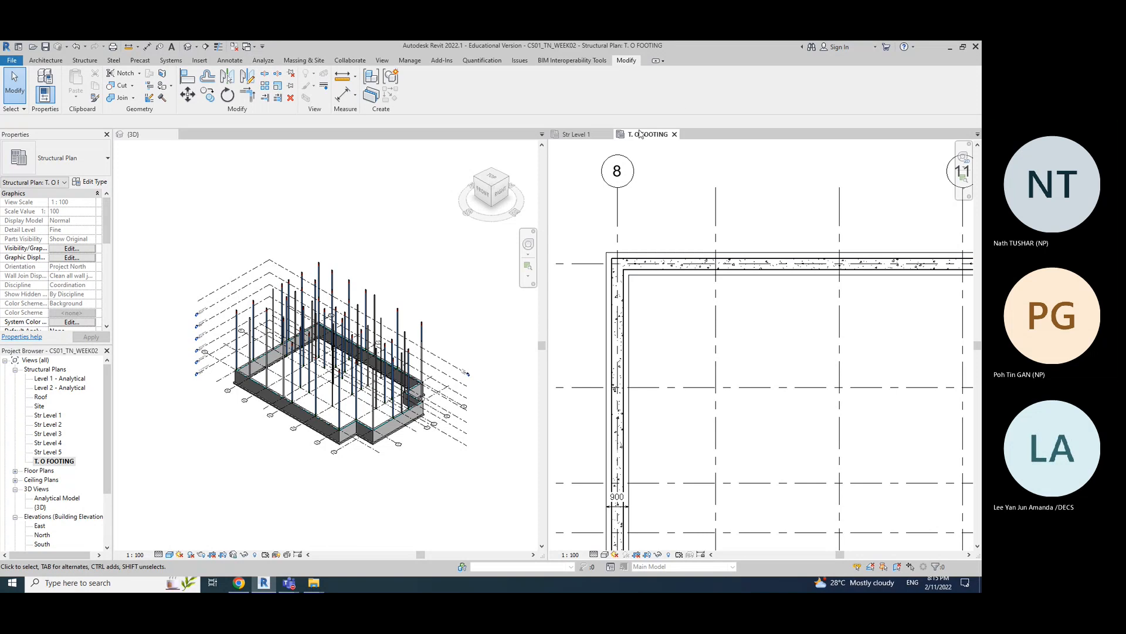
- Review the whole T. O FOOTING plan, and open the Str Level 1 plan to examine its walls and grid columns
{"action": "scroll", "coordinate": [694, 292], "scroll_direction": "down", "scroll_amount": 6}
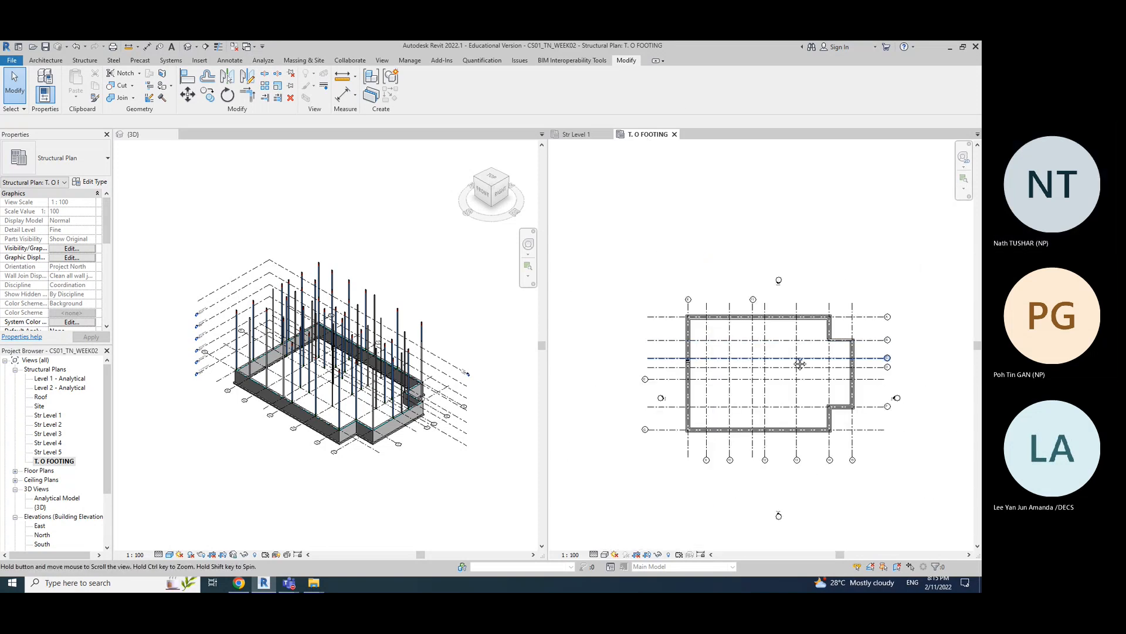
{"action": "scroll", "coordinate": [717, 324], "scroll_direction": "up", "scroll_amount": 2}
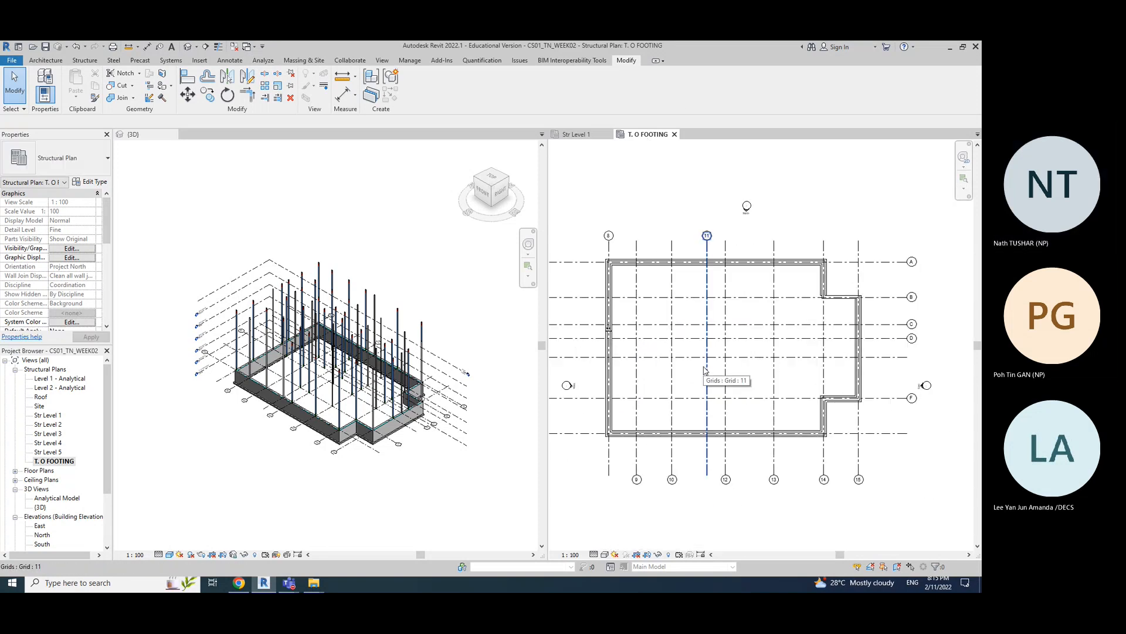
{"action": "left_click", "coordinate": [577, 135]}
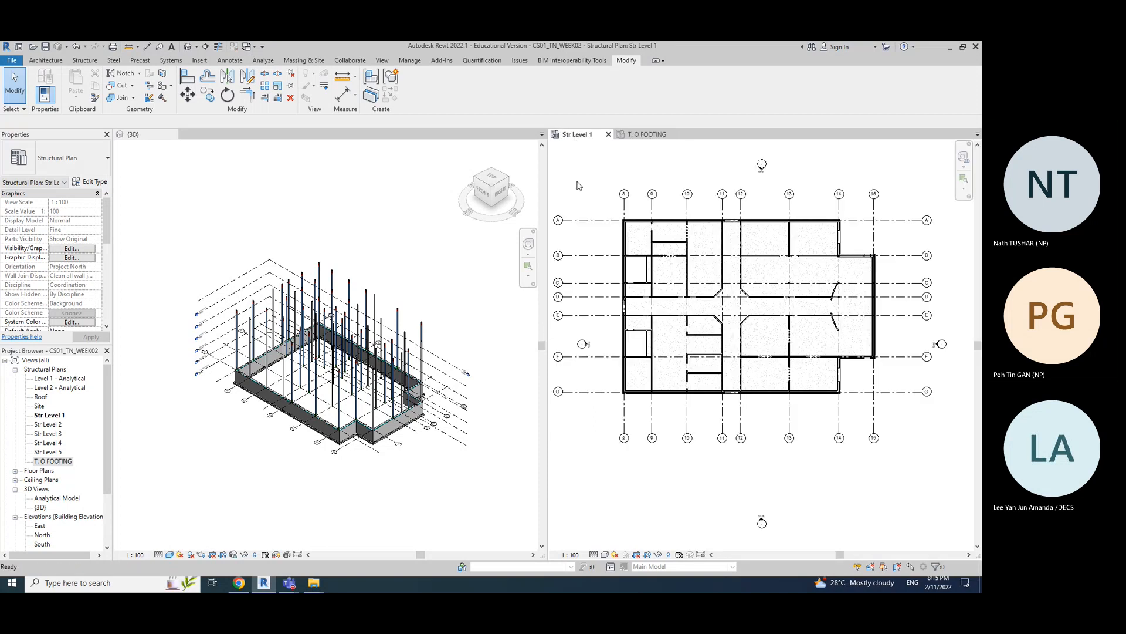
{"action": "scroll", "coordinate": [667, 249], "scroll_direction": "up", "scroll_amount": 5}
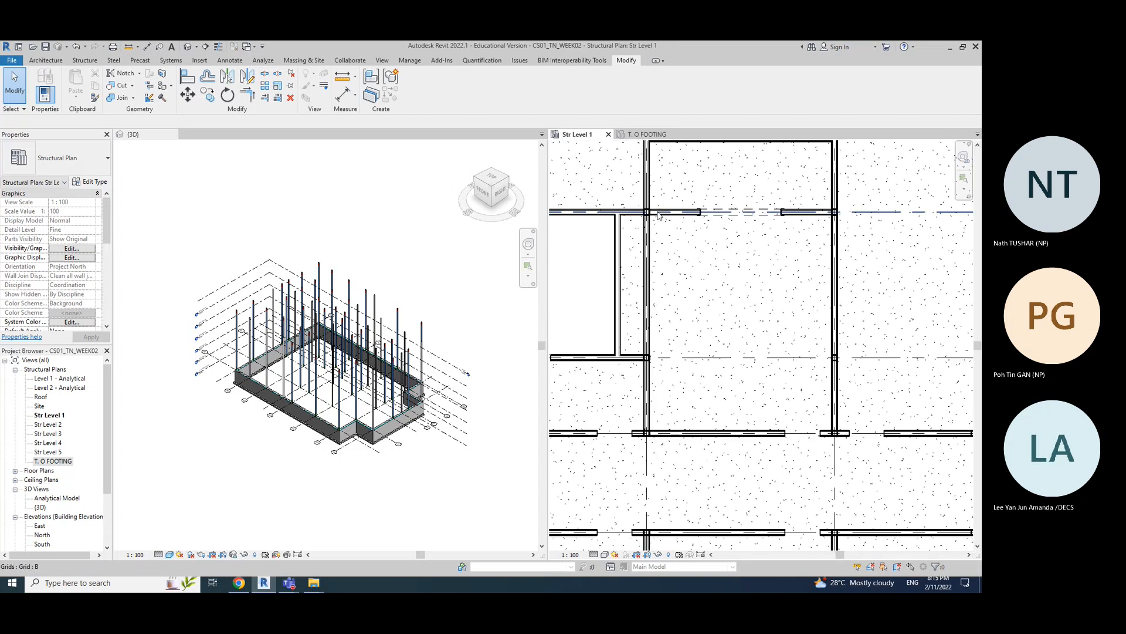
{"action": "scroll", "coordinate": [646, 215], "scroll_direction": "down", "scroll_amount": 6}
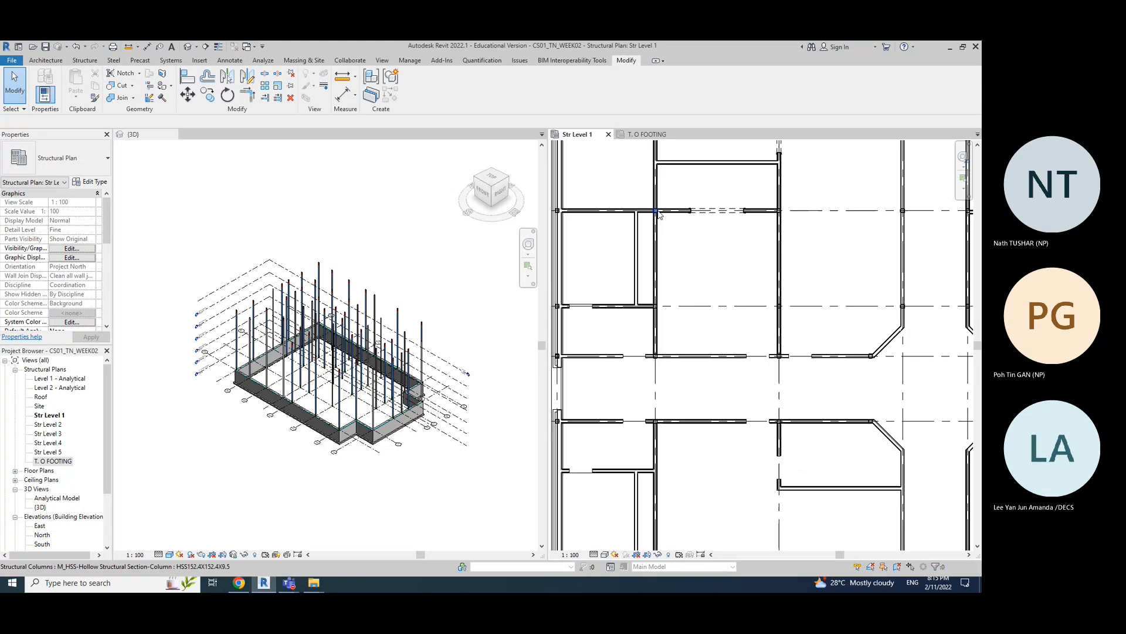
{"action": "scroll", "coordinate": [658, 212], "scroll_direction": "down", "scroll_amount": 2}
{"action": "middle_click_drag", "start_coordinate": [622, 169], "coordinate": [613, 206]}
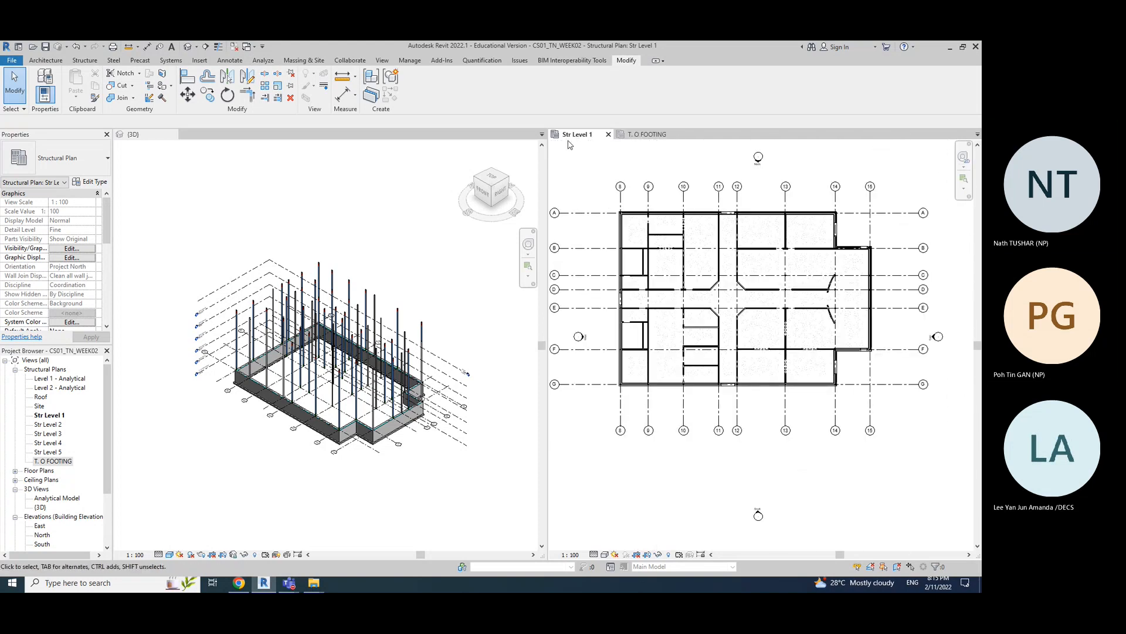
- Save the project from the save reminder
{"action": "left_click", "coordinate": [85, 61]}
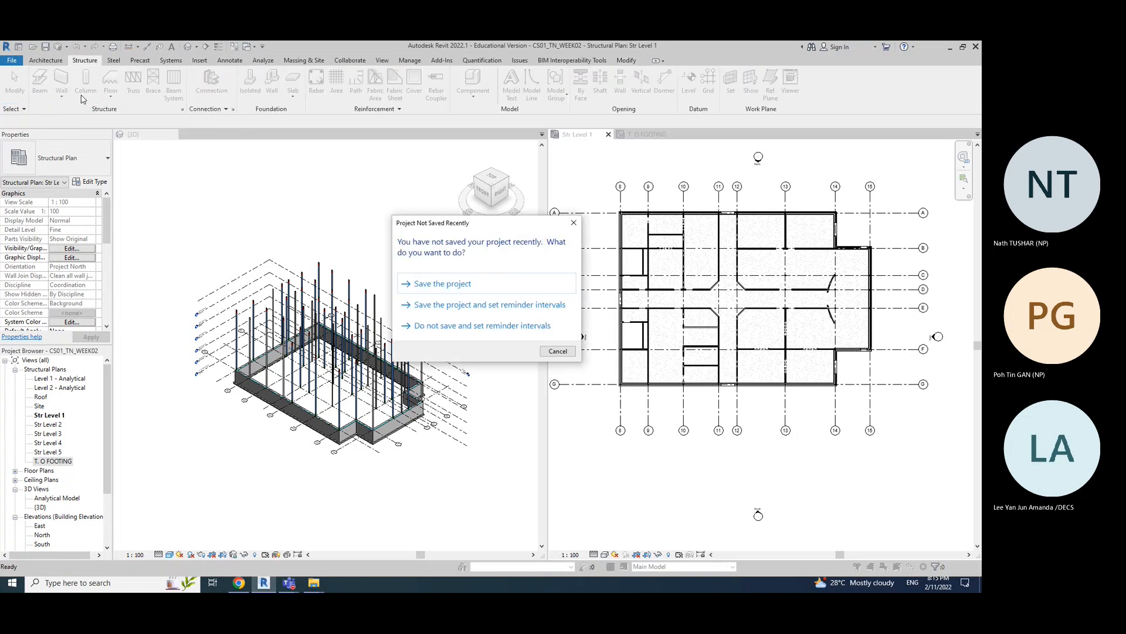
{"action": "left_click", "coordinate": [441, 284]}
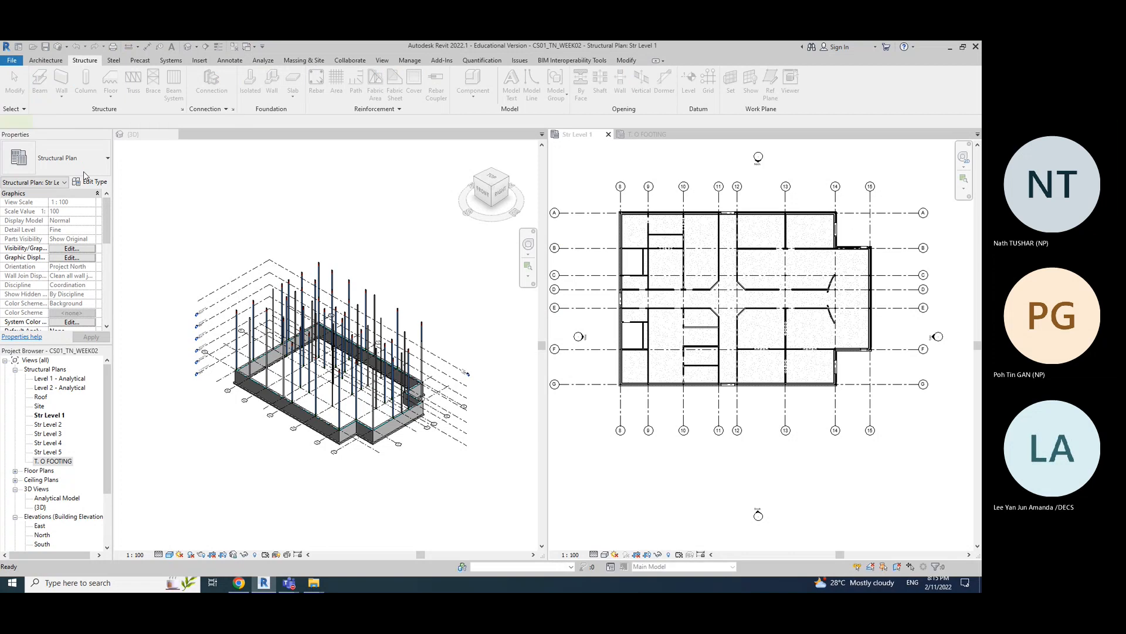
- Check the structural column types available for placement, leaving the column command without placing anything
{"action": "key", "text": "c"}
{"action": "key", "text": "l"}
{"action": "left_click", "coordinate": [84, 163]}
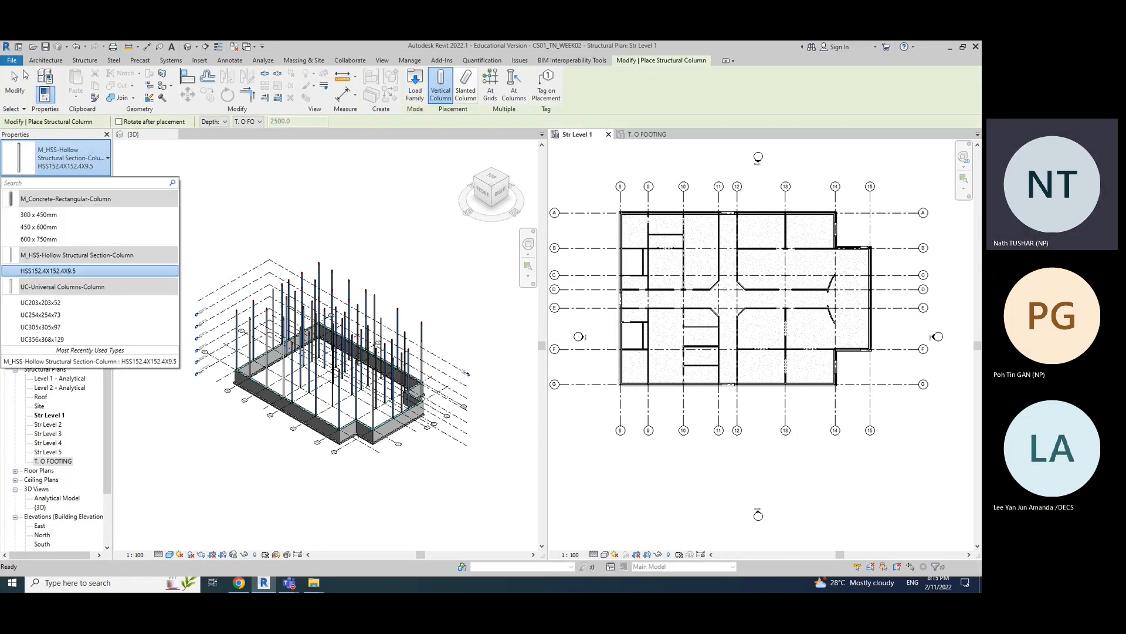
{"action": "left_click", "coordinate": [19, 91]}
{"action": "left_click", "coordinate": [19, 90]}
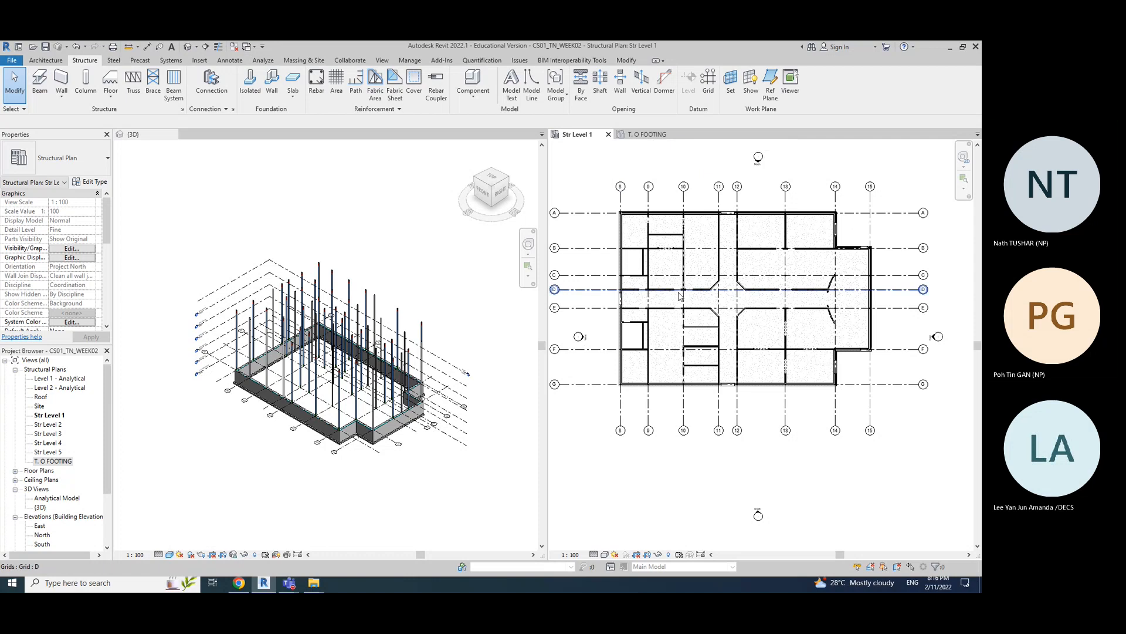
- Examine the structural columns along the perimeter and interior walls around grids 8 to 10 of the Str Level 1 plan
{"action": "scroll", "coordinate": [613, 214], "scroll_direction": "up", "scroll_amount": 4}
{"action": "scroll", "coordinate": [611, 214], "scroll_direction": "up", "scroll_amount": 3}
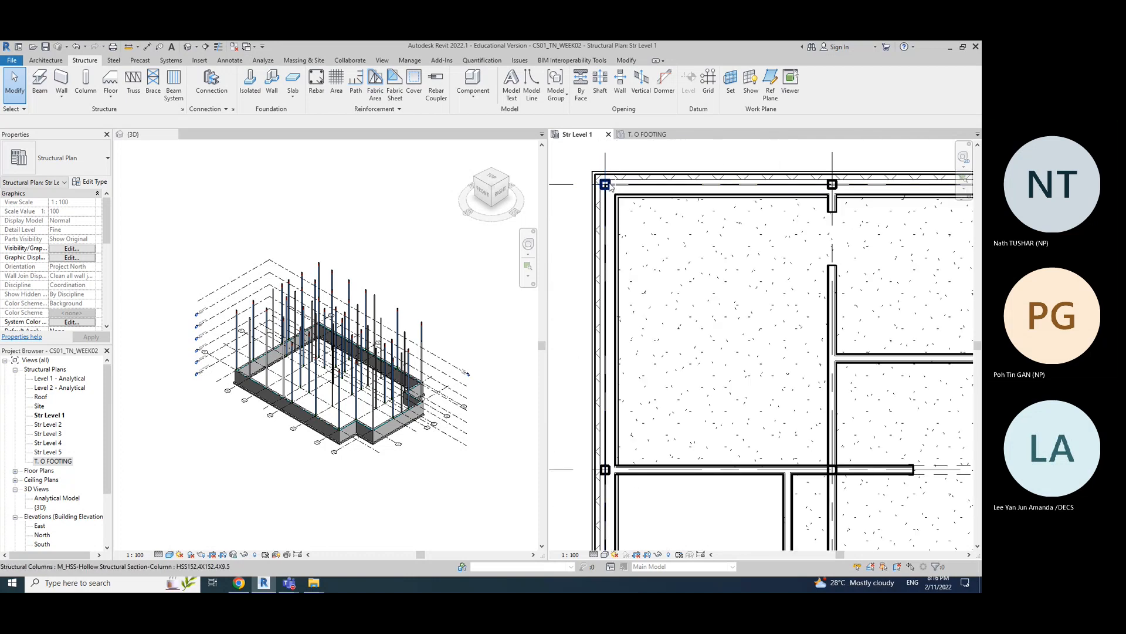
{"action": "scroll", "coordinate": [659, 420], "scroll_direction": "down", "scroll_amount": 3}
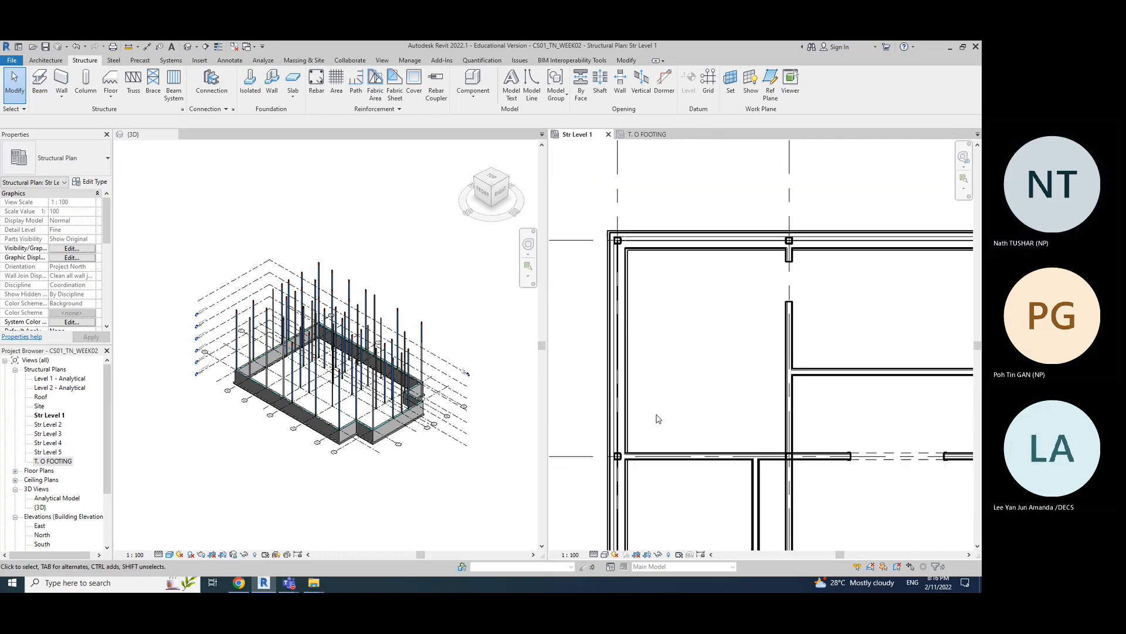
{"action": "mouse_move", "coordinate": [659, 415]}
{"action": "middle_mouse_down"}
{"action": "mouse_move", "coordinate": [708, 407]}
{"action": "mouse_move", "coordinate": [659, 300]}
{"action": "middle_mouse_up"}
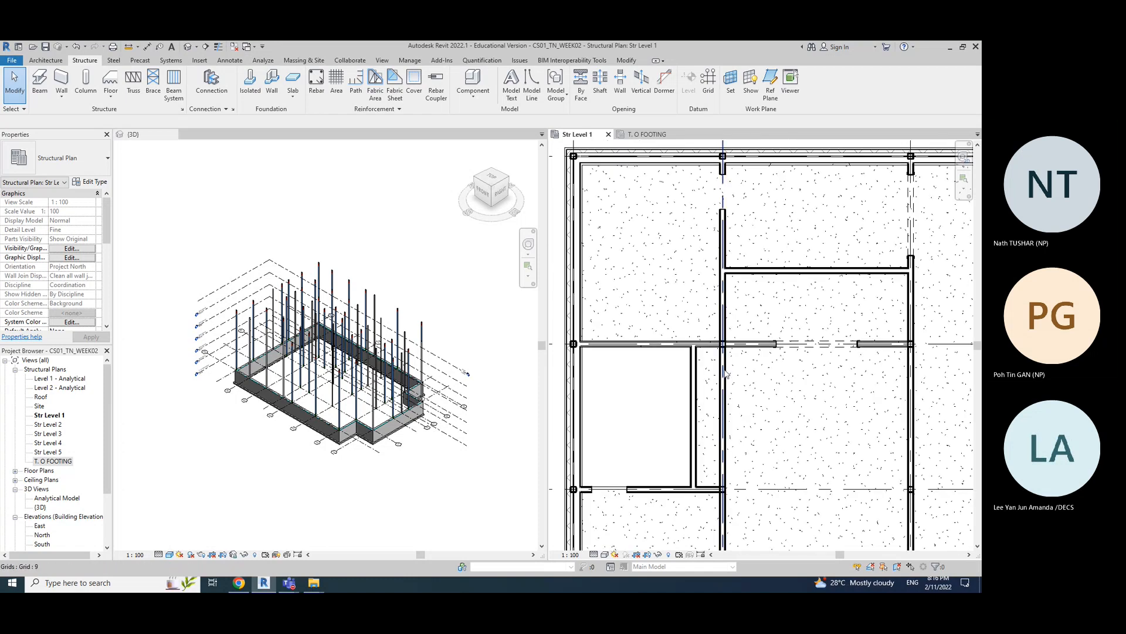
{"action": "scroll", "coordinate": [723, 367], "scroll_direction": "up", "scroll_amount": 1}
{"action": "scroll", "coordinate": [788, 405], "scroll_direction": "down", "scroll_amount": 3}
{"action": "scroll", "coordinate": [717, 359], "scroll_direction": "up", "scroll_amount": 5}
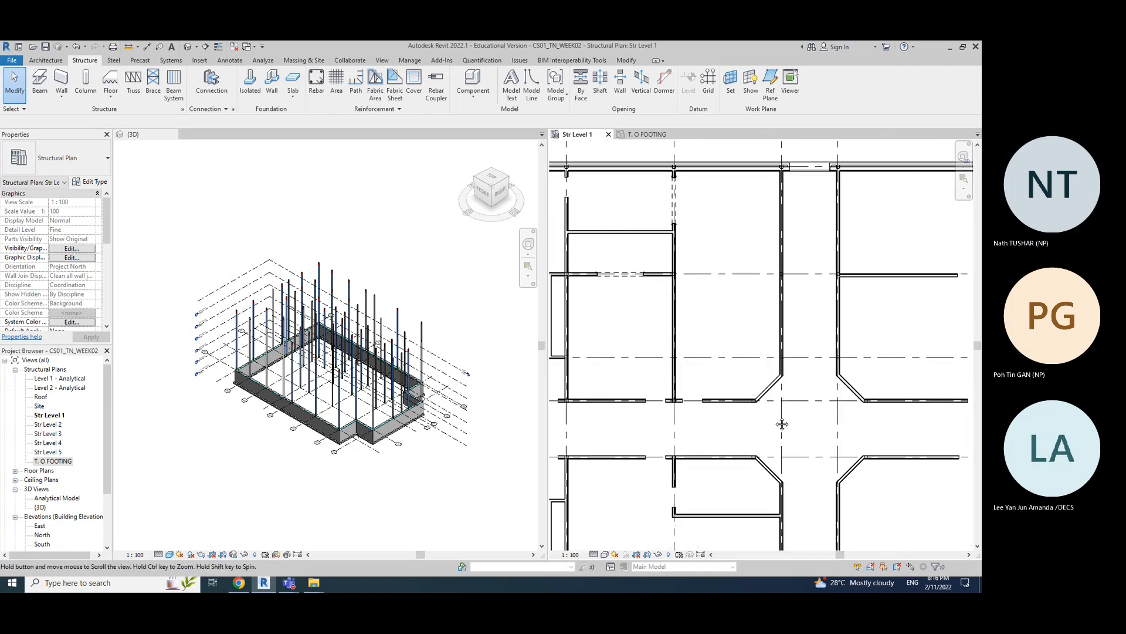
- Inspect the properties of the hollow-section column on grid D beside the angled corridor wall near grid 11, leaving it deselected
{"action": "scroll", "coordinate": [720, 362], "scroll_direction": "up", "scroll_amount": 2}
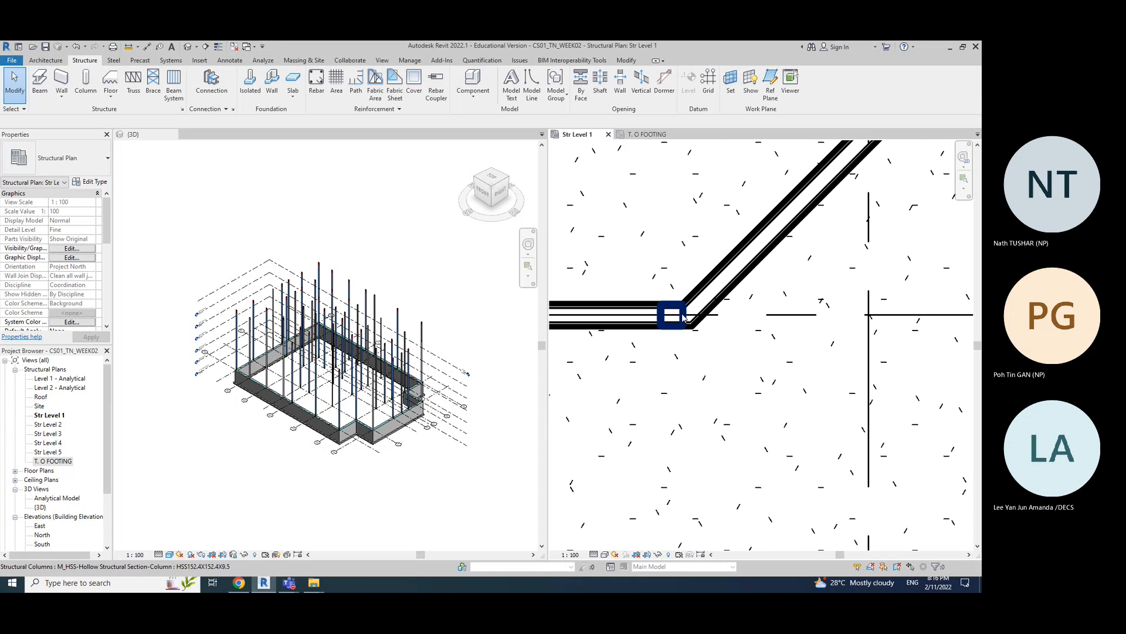
{"action": "left_click", "coordinate": [672, 315]}
{"action": "scroll", "coordinate": [699, 413], "scroll_direction": "down", "scroll_amount": 2}
{"action": "scroll", "coordinate": [699, 413], "scroll_direction": "down", "scroll_amount": 3}
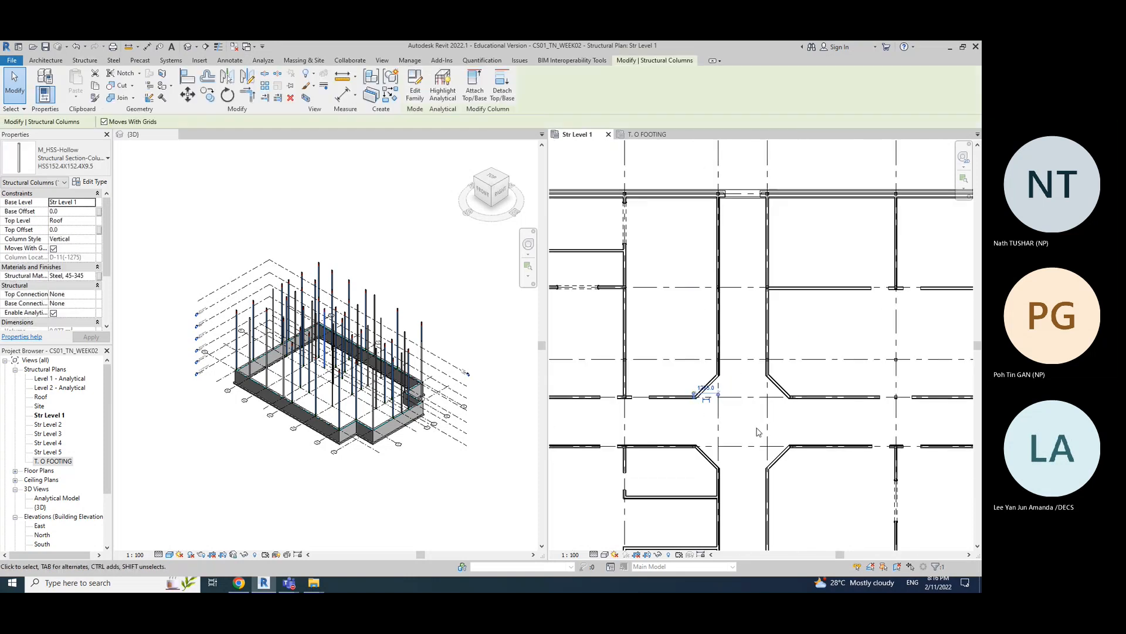
{"action": "middle_click_drag", "start_coordinate": [756, 428], "coordinate": [732, 339]}
{"action": "key", "text": "Escape"}
{"action": "scroll", "coordinate": [733, 339], "scroll_direction": "up", "scroll_amount": 3}
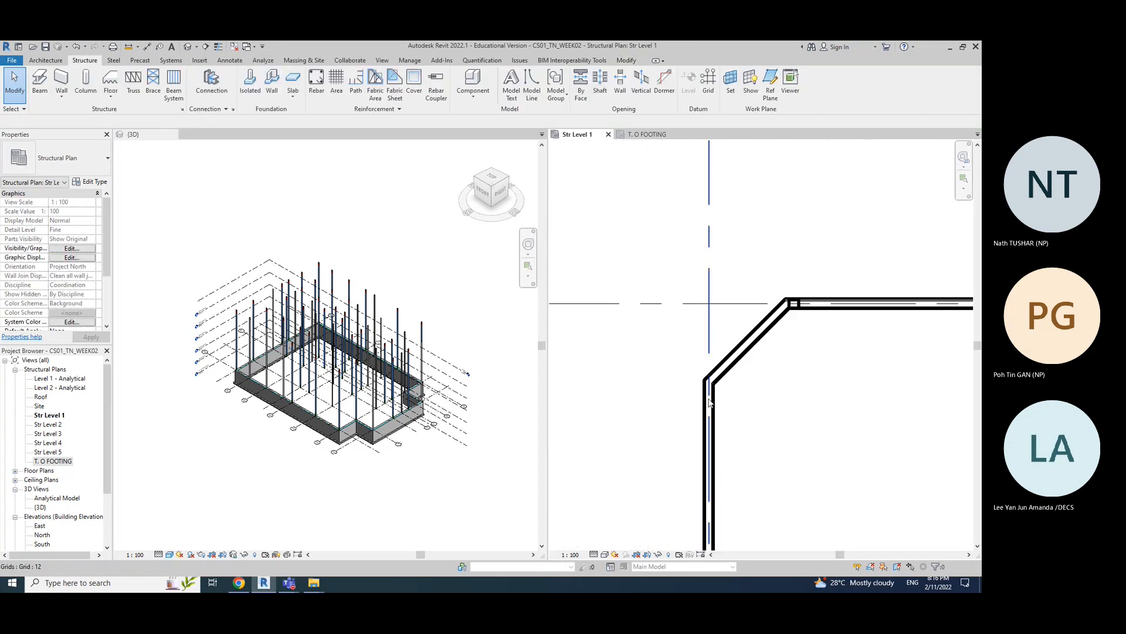
- Examine the column positions at the angled corridor corners around grids 11 and 12, and review the whole Str Level 1 plan
{"action": "scroll", "coordinate": [708, 400], "scroll_direction": "down", "scroll_amount": 1}
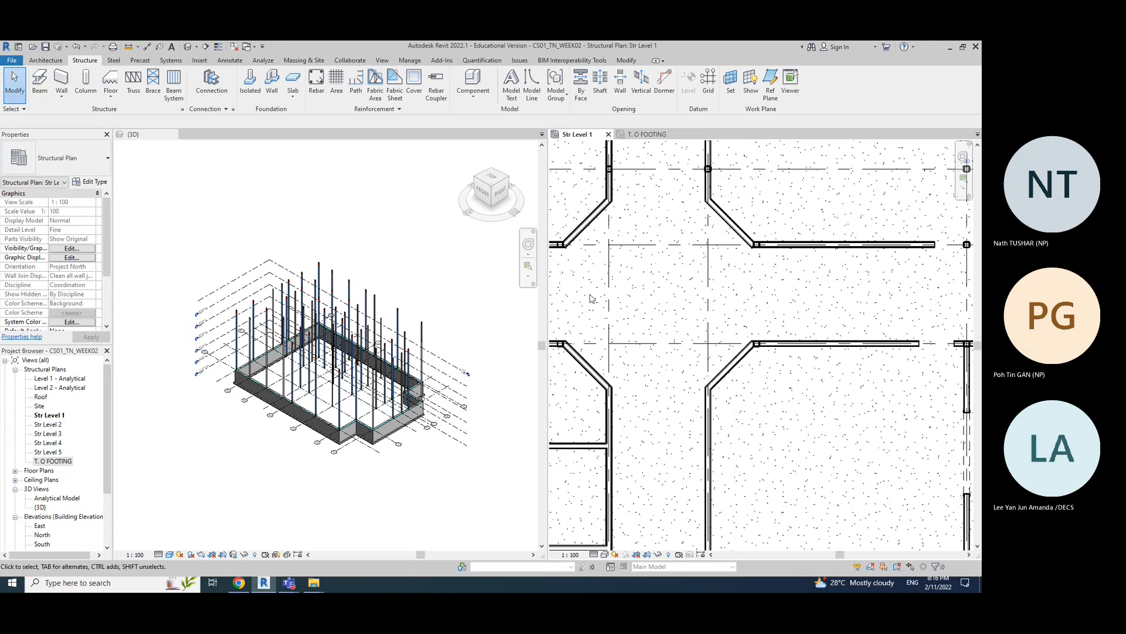
{"action": "scroll", "coordinate": [649, 403], "scroll_direction": "down", "scroll_amount": 2}
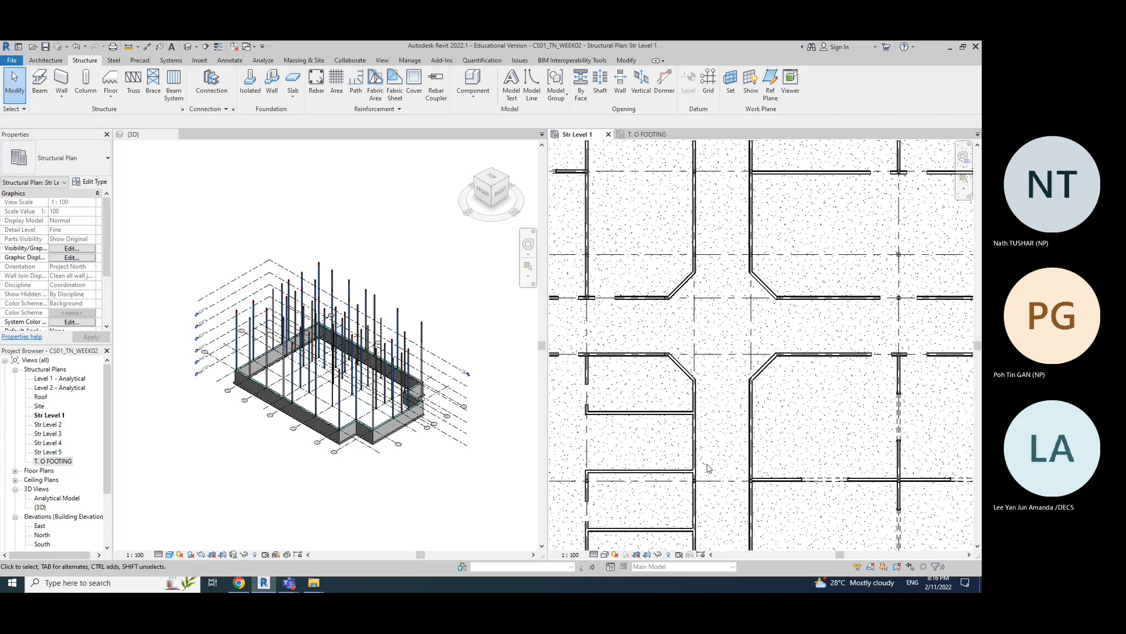
{"action": "middle_click_drag", "start_coordinate": [715, 466], "coordinate": [724, 460]}
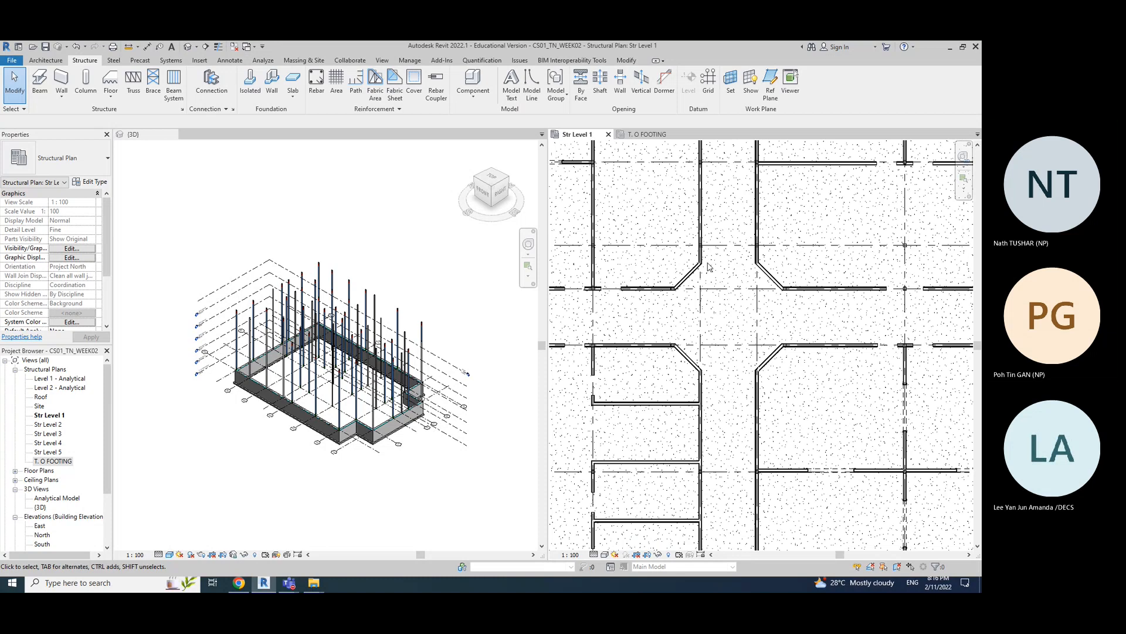
{"action": "scroll", "coordinate": [699, 244], "scroll_direction": "up", "scroll_amount": 4}
{"action": "scroll", "coordinate": [725, 311], "scroll_direction": "down", "scroll_amount": 5}
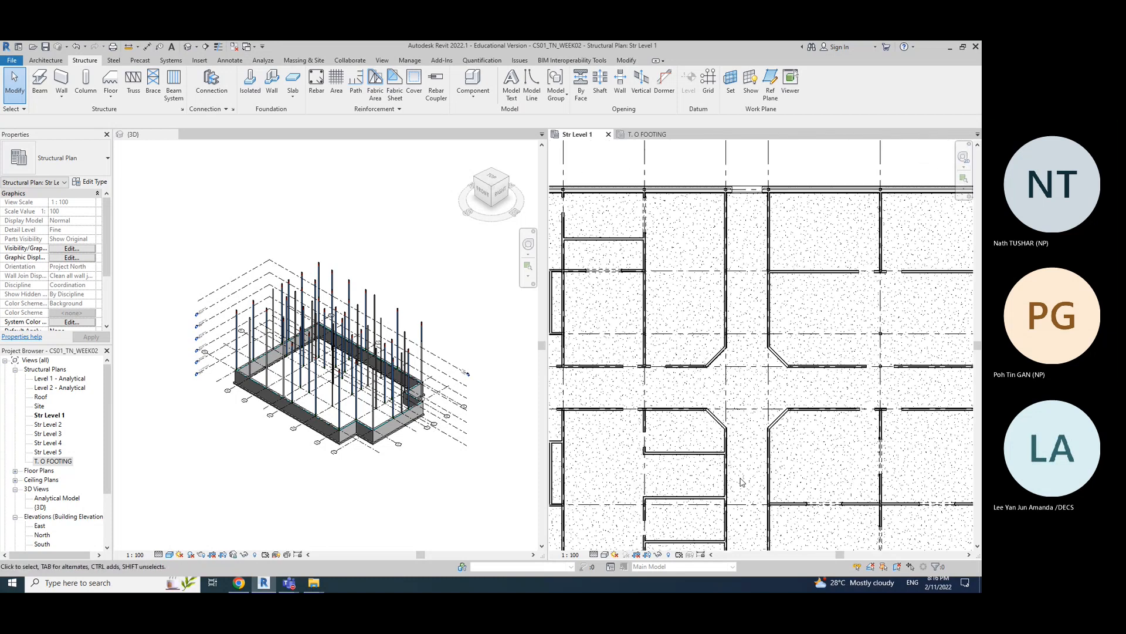
{"action": "scroll", "coordinate": [736, 467], "scroll_direction": "up", "scroll_amount": 2}
{"action": "scroll", "coordinate": [726, 471], "scroll_direction": "up", "scroll_amount": 2}
{"action": "scroll", "coordinate": [732, 460], "scroll_direction": "down", "scroll_amount": 2}
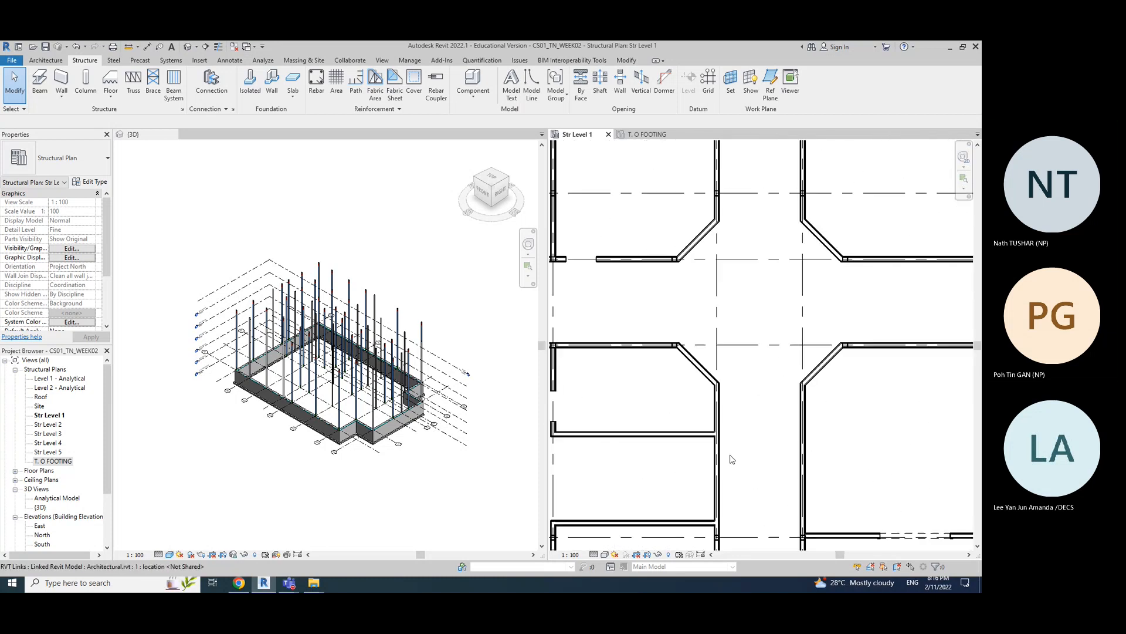
{"action": "middle_click_drag", "start_coordinate": [732, 460], "coordinate": [722, 359]}
{"action": "scroll", "coordinate": [731, 355], "scroll_direction": "down", "scroll_amount": 3}
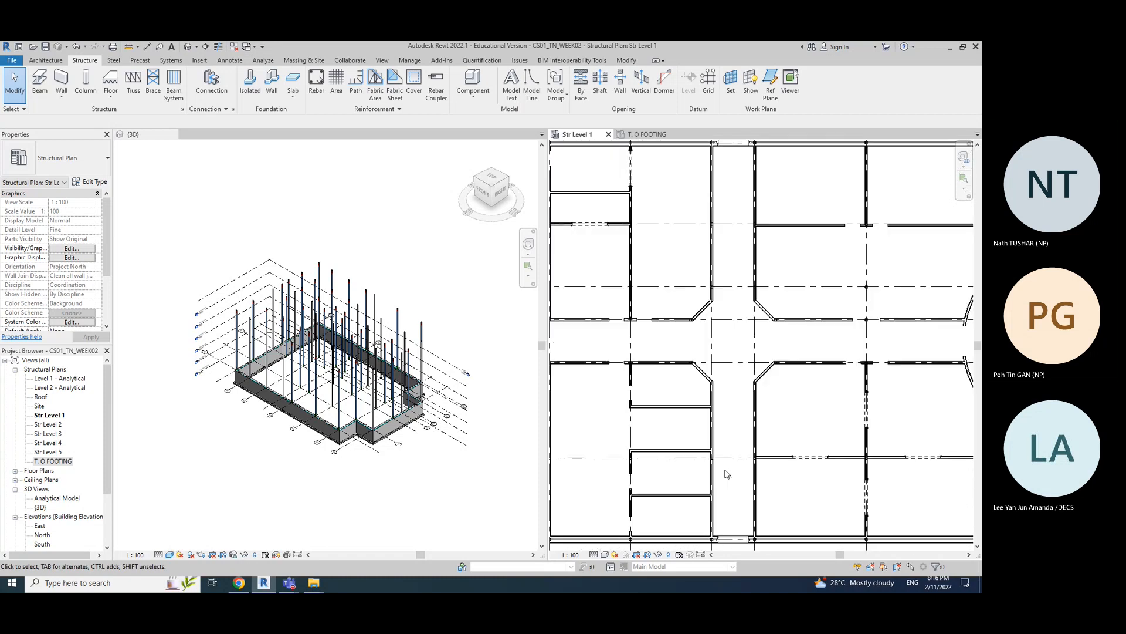
{"action": "scroll", "coordinate": [731, 355], "scroll_direction": "down", "scroll_amount": 3}
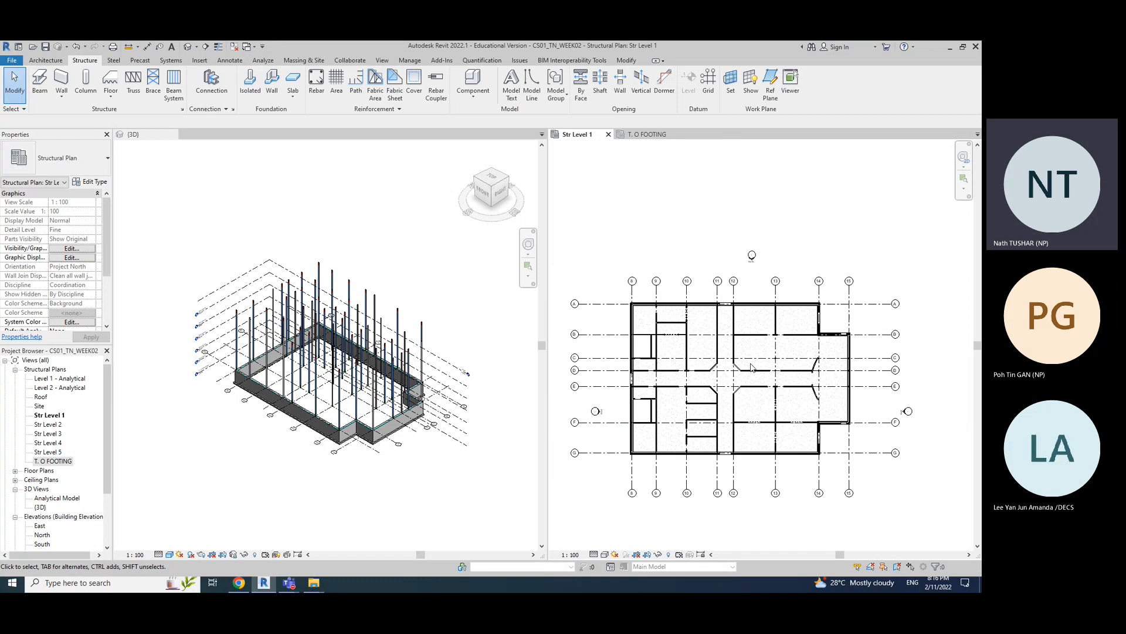
{"action": "middle_click", "coordinate": [696, 215]}
{"action": "middle_click", "coordinate": [696, 214]}
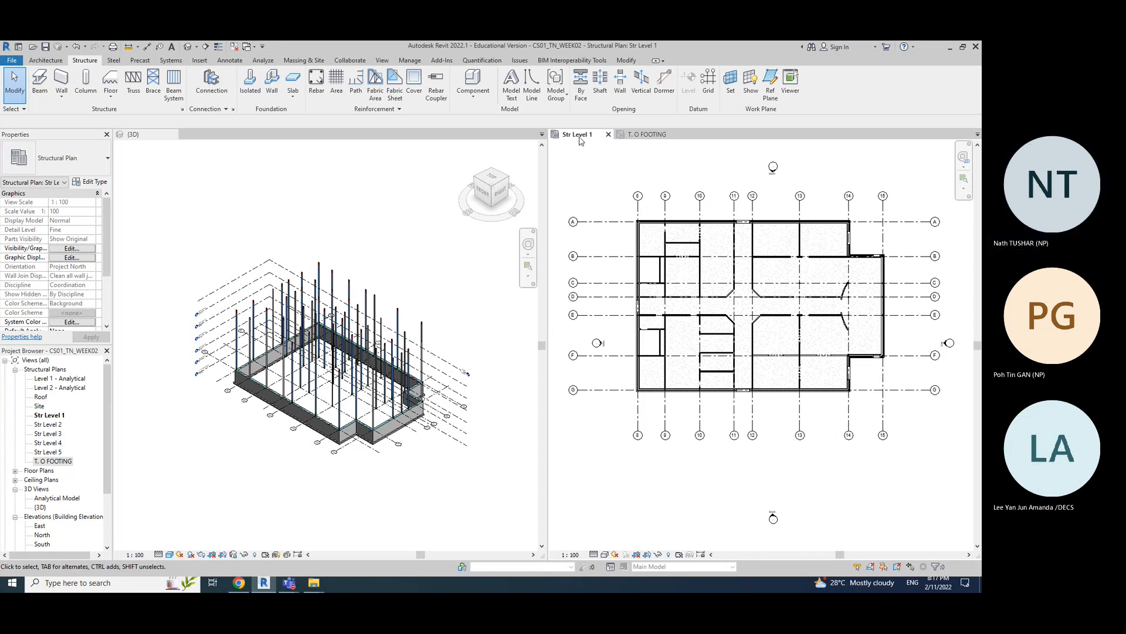
{"action": "left_click", "coordinate": [658, 555]}
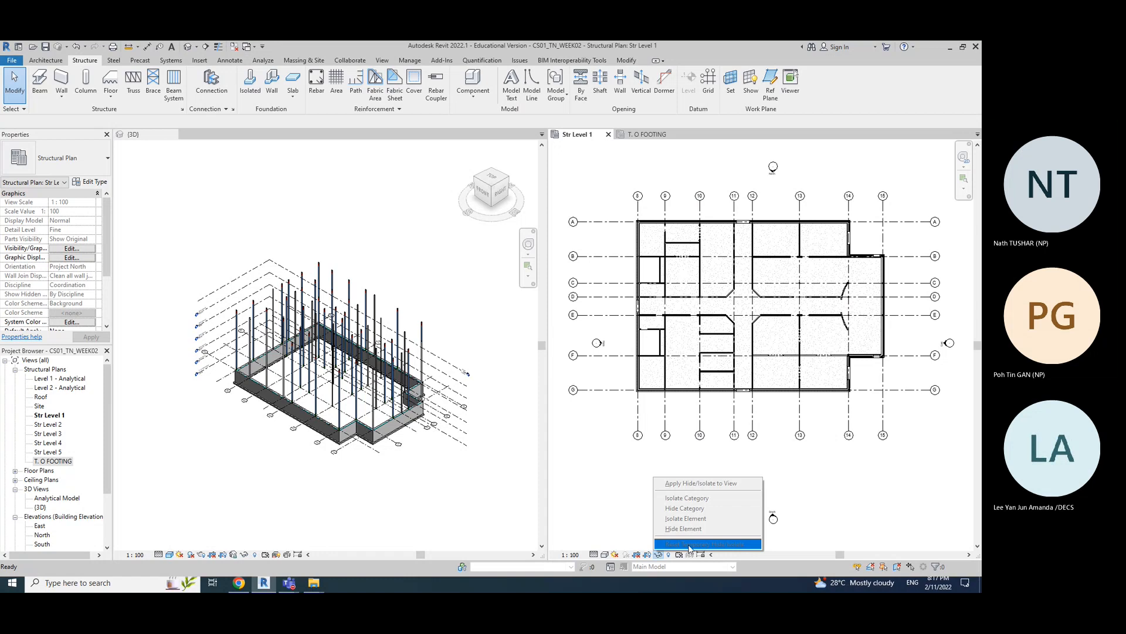
{"action": "left_click", "coordinate": [658, 557]}
{"action": "left_click", "coordinate": [659, 557]}
{"action": "left_click", "coordinate": [603, 467]}
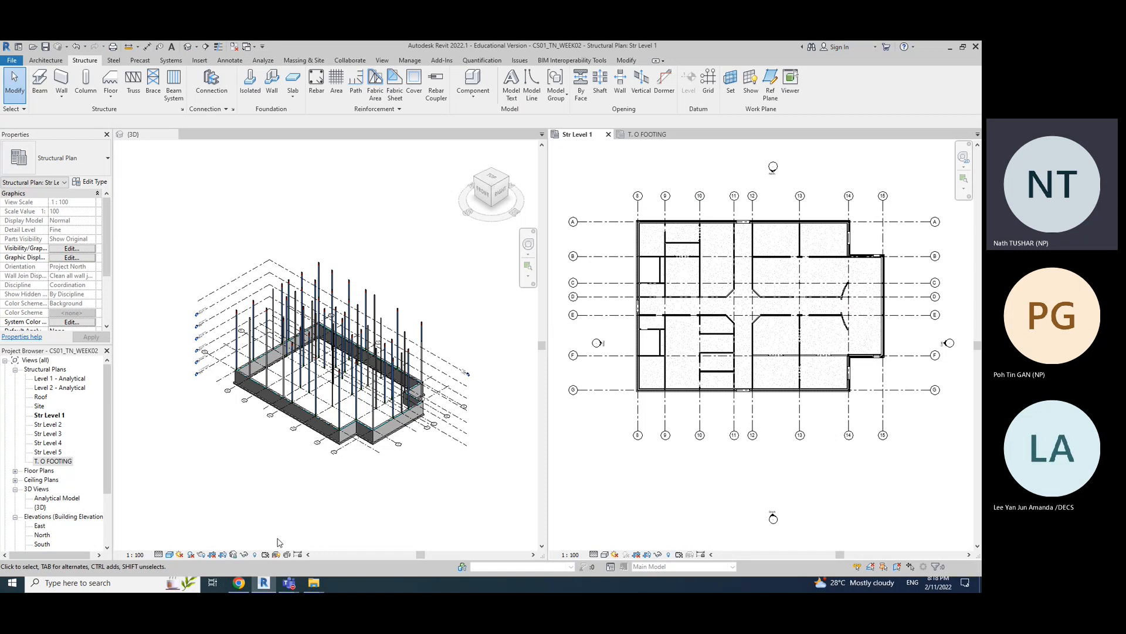
- Check the foundation tasks on the Lecture #3 slide in PowerPoint, and return to Revit to compare the T. O FOOTING and Str Level 1 plans
{"action": "left_click", "coordinate": [239, 584]}
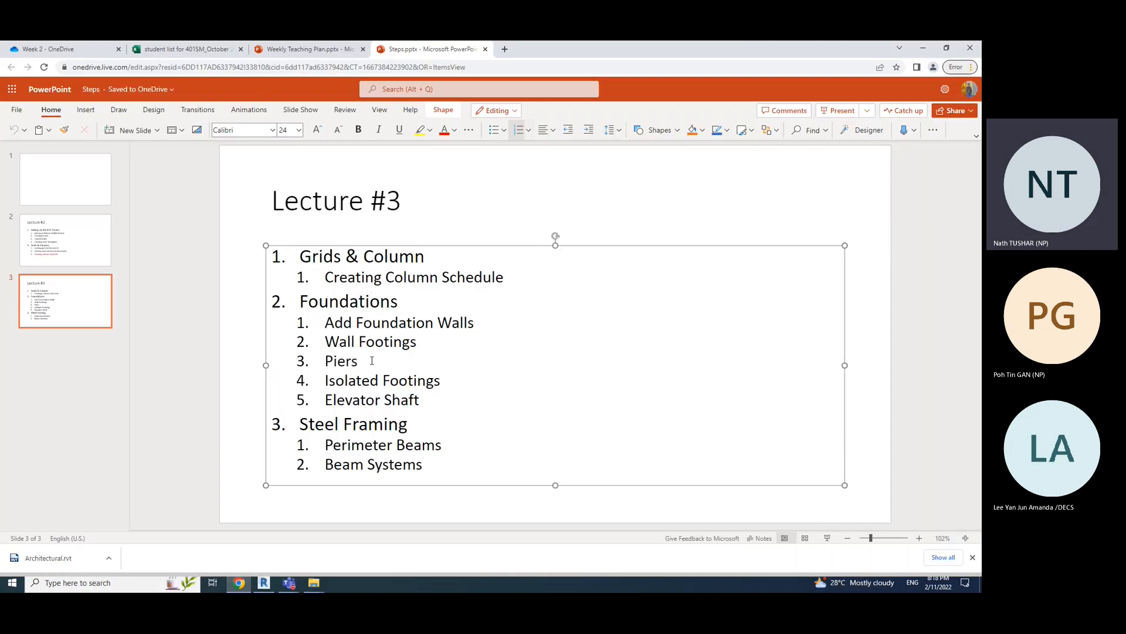
{"action": "left_click", "coordinate": [923, 48]}
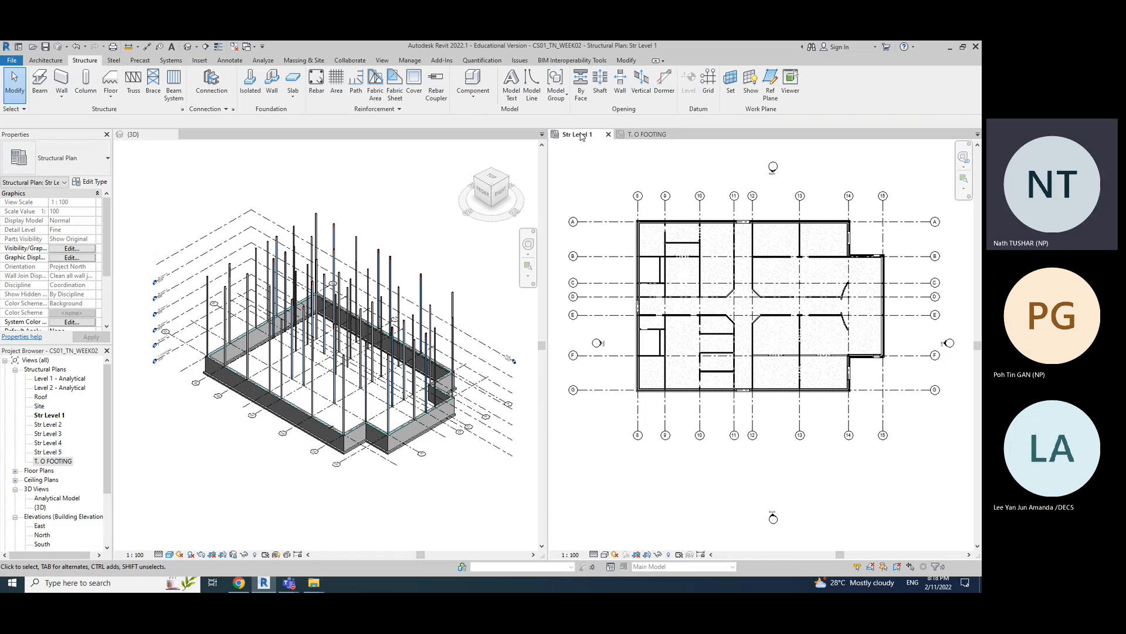
{"action": "left_click", "coordinate": [647, 135]}
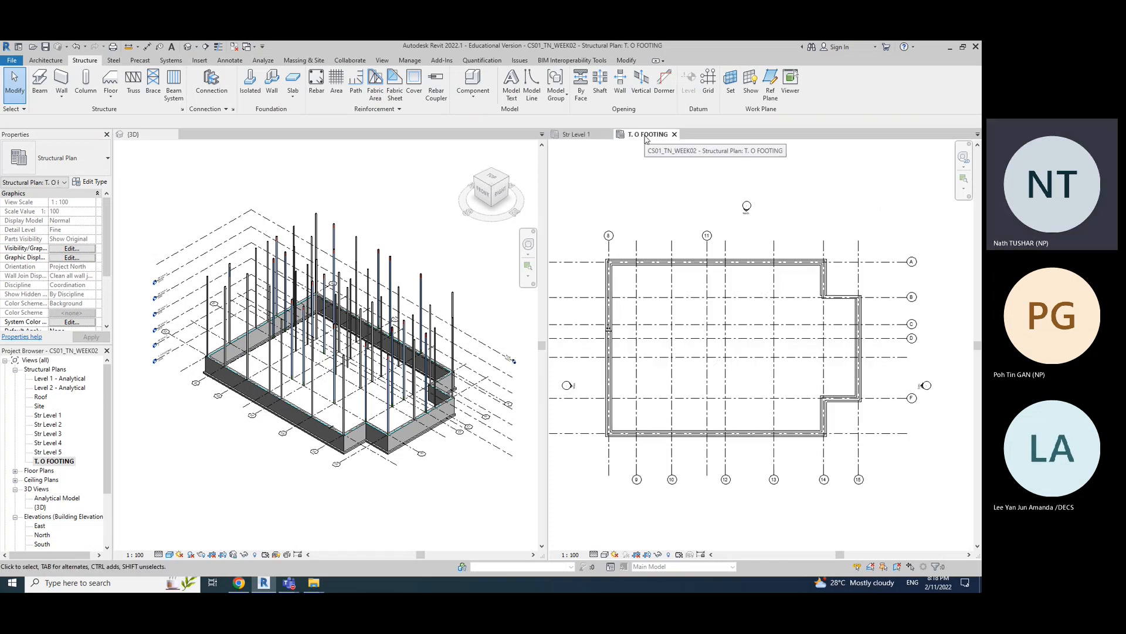
{"action": "left_click", "coordinate": [578, 135]}
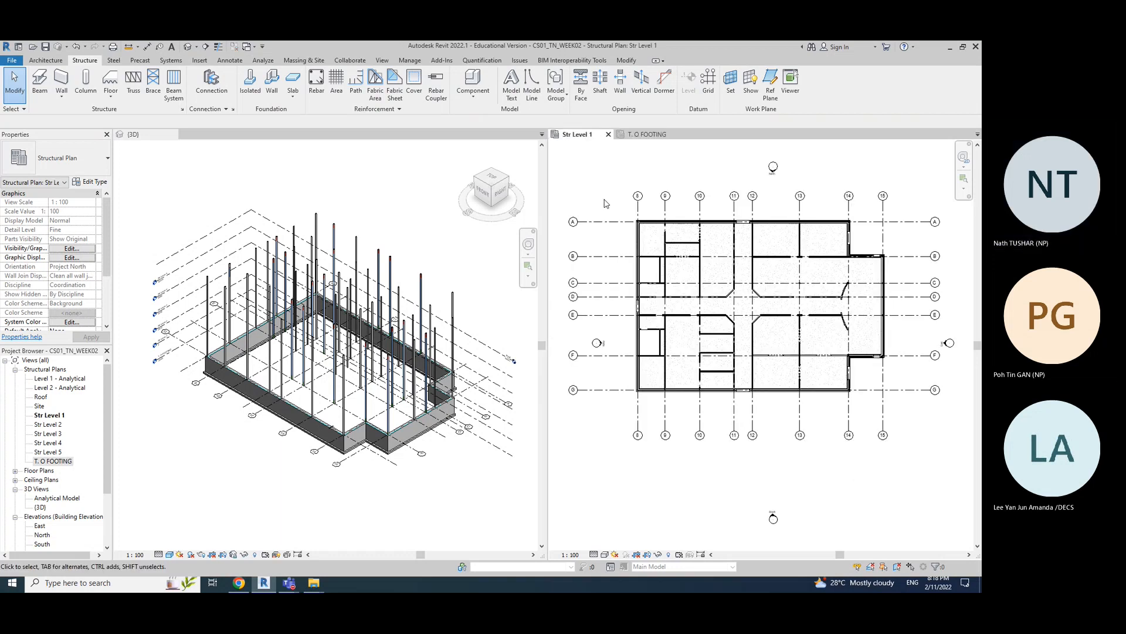
- Examine the bases of the interior columns in the 3D view from a low front angle
{"action": "scroll", "coordinate": [704, 220], "scroll_direction": "up", "scroll_amount": 2}
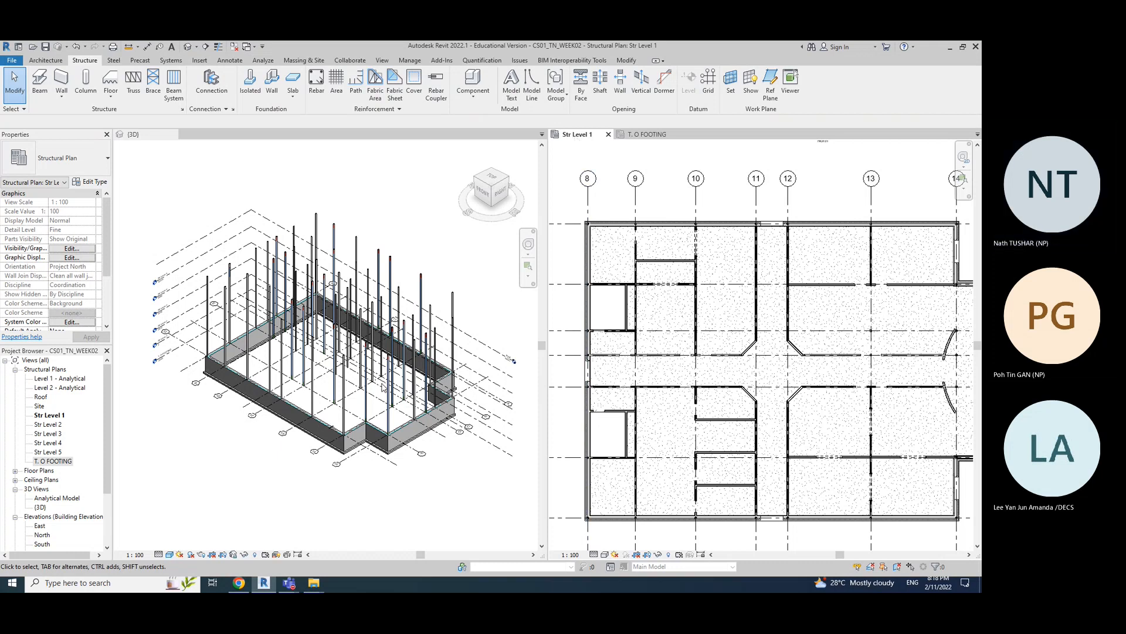
{"action": "scroll", "coordinate": [345, 397], "scroll_direction": "up", "scroll_amount": 3}
{"action": "scroll", "coordinate": [345, 398], "scroll_direction": "up", "scroll_amount": 3}
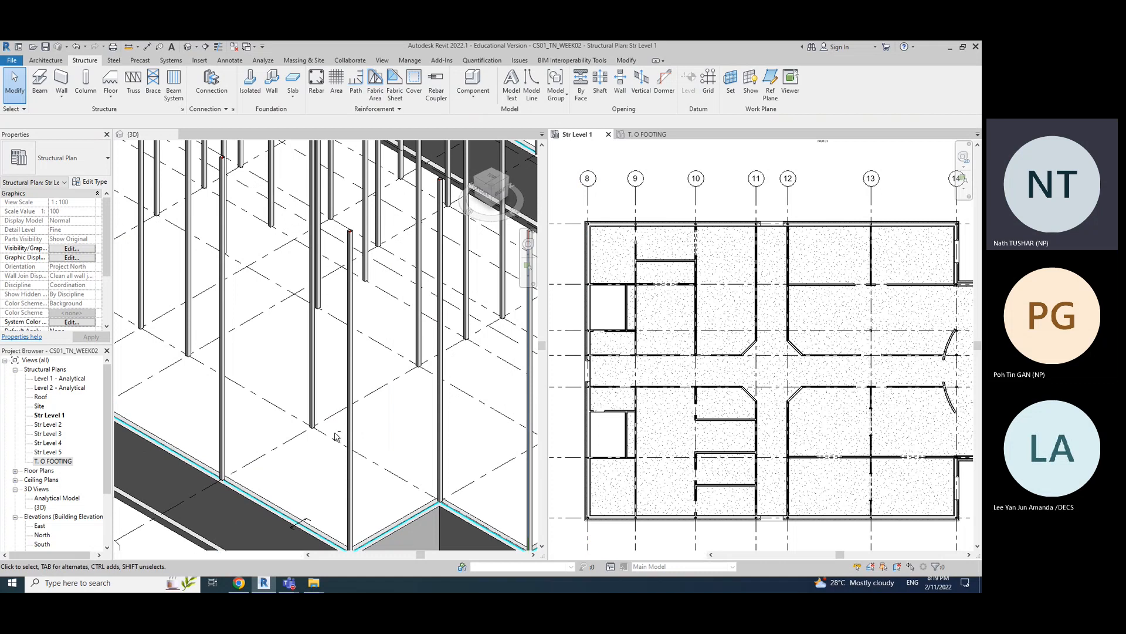
{"action": "middle_click_drag", "start_coordinate": [336, 436], "coordinate": [456, 402], "text": "shift"}
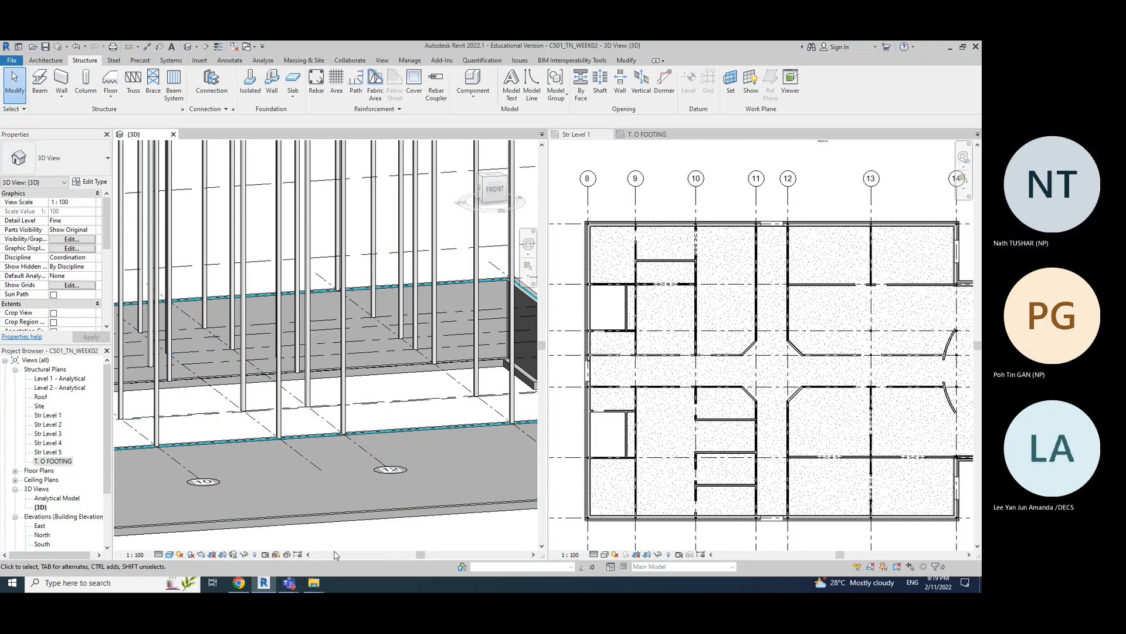
- Switch to the Lecture #3 slide in PowerPoint, highlight the Isolated Footings item, and return to Revit
{"action": "left_click", "coordinate": [239, 583]}
{"action": "left_click_drag", "start_coordinate": [345, 380], "coordinate": [442, 383]}
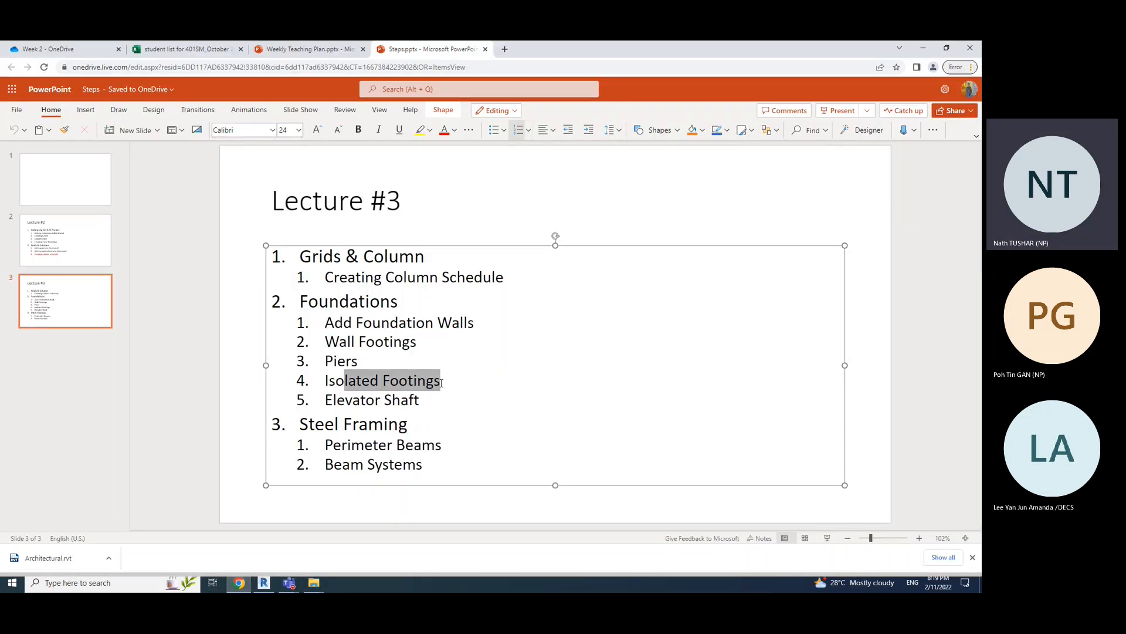
{"action": "left_click", "coordinate": [924, 48]}
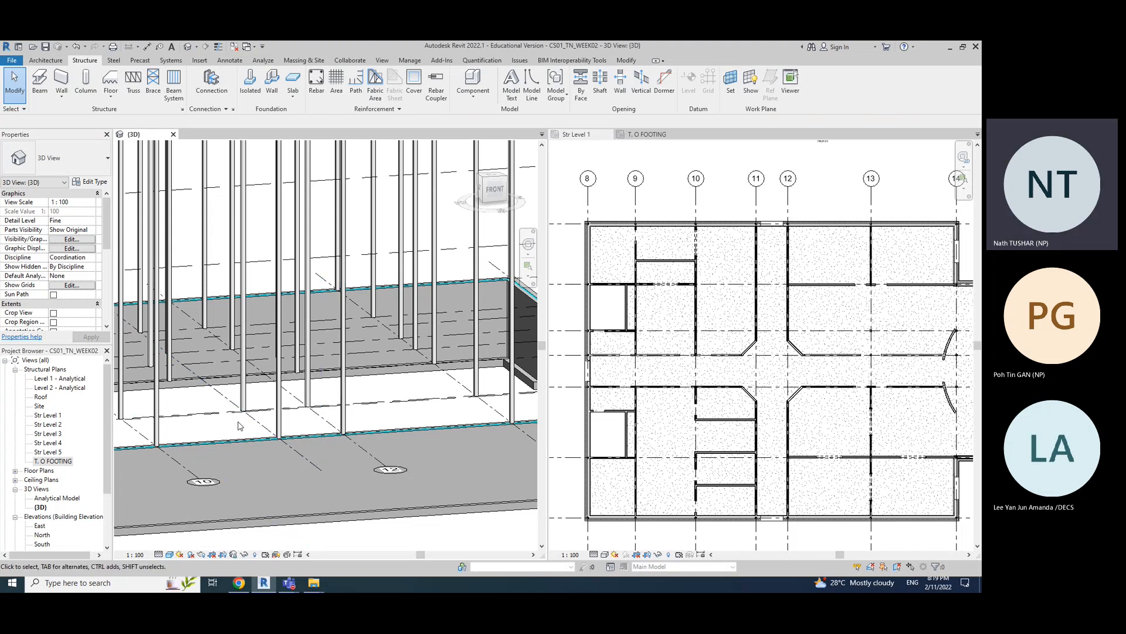
- Examine the column bases against the perimeter foundation walls from several angles in the 3D view
{"action": "middle_click_drag", "start_coordinate": [240, 426], "coordinate": [367, 364], "text": "shift"}
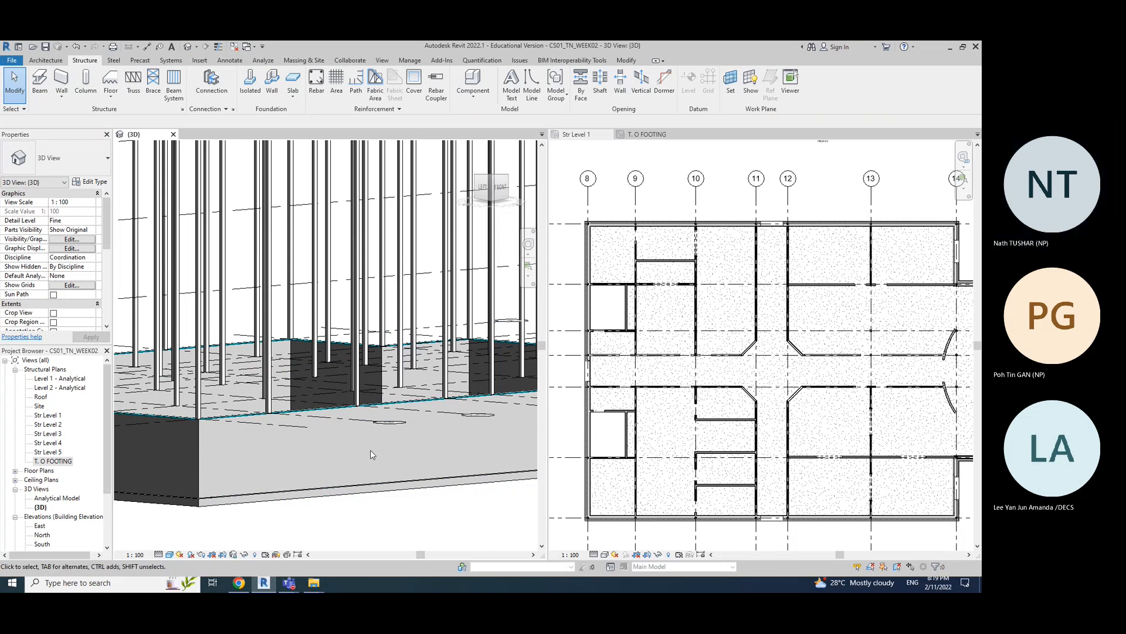
{"action": "middle_click_drag", "start_coordinate": [371, 450], "coordinate": [344, 502], "text": "shift"}
{"action": "left_click", "coordinate": [581, 134]}
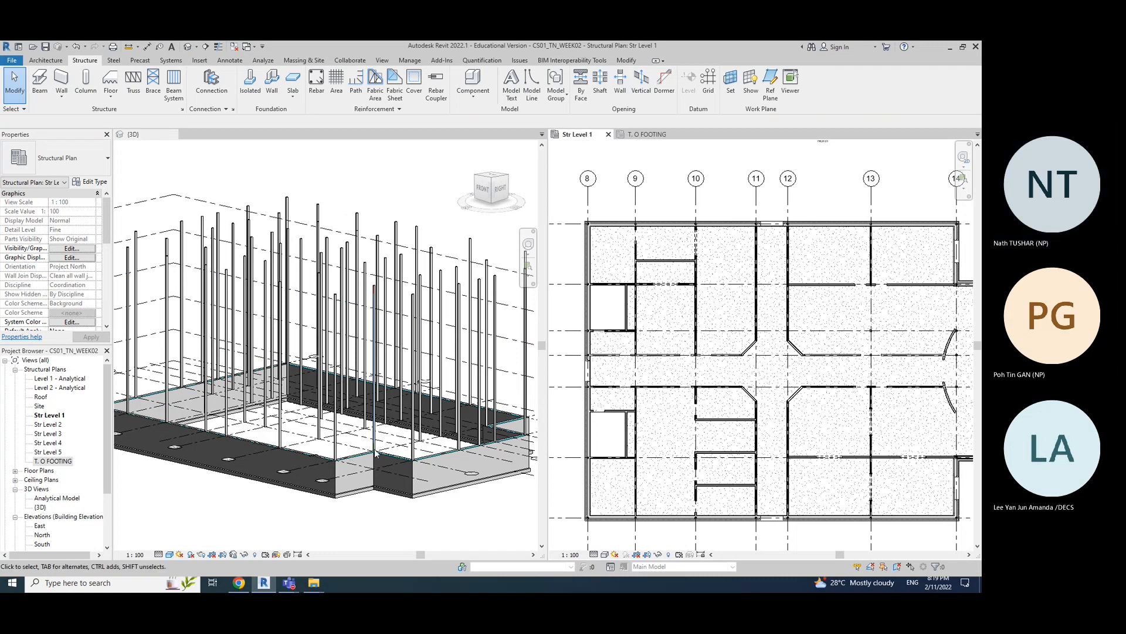
{"action": "scroll", "coordinate": [326, 414], "scroll_direction": "up", "scroll_amount": 4}
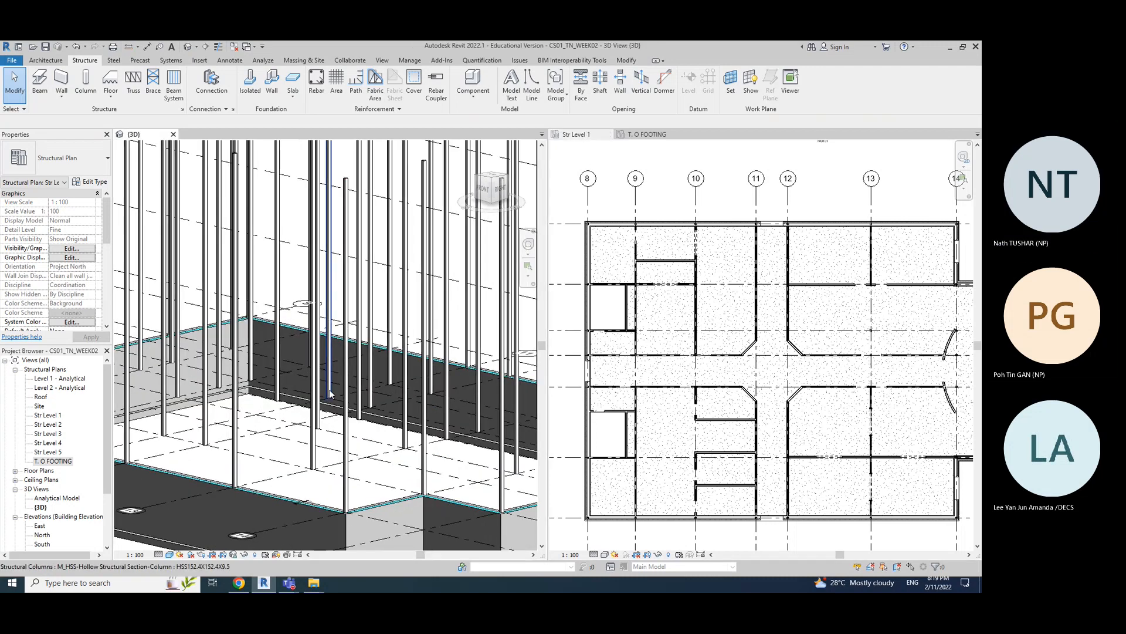
{"action": "middle_click_drag", "start_coordinate": [324, 370], "coordinate": [324, 347]}
{"action": "scroll", "coordinate": [323, 348], "scroll_direction": "up", "scroll_amount": 2}
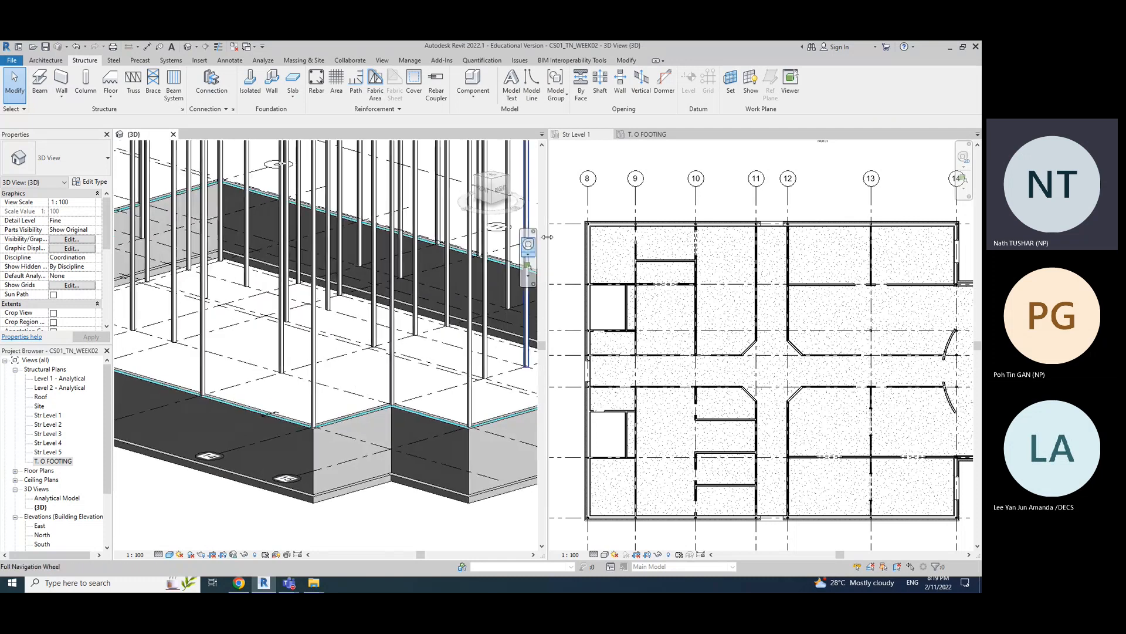
- Start placing structural columns on the Str Level 1 plan with the M_Concrete-Rectangular-Column 300 x 450mm type
{"action": "left_click", "coordinate": [581, 137]}
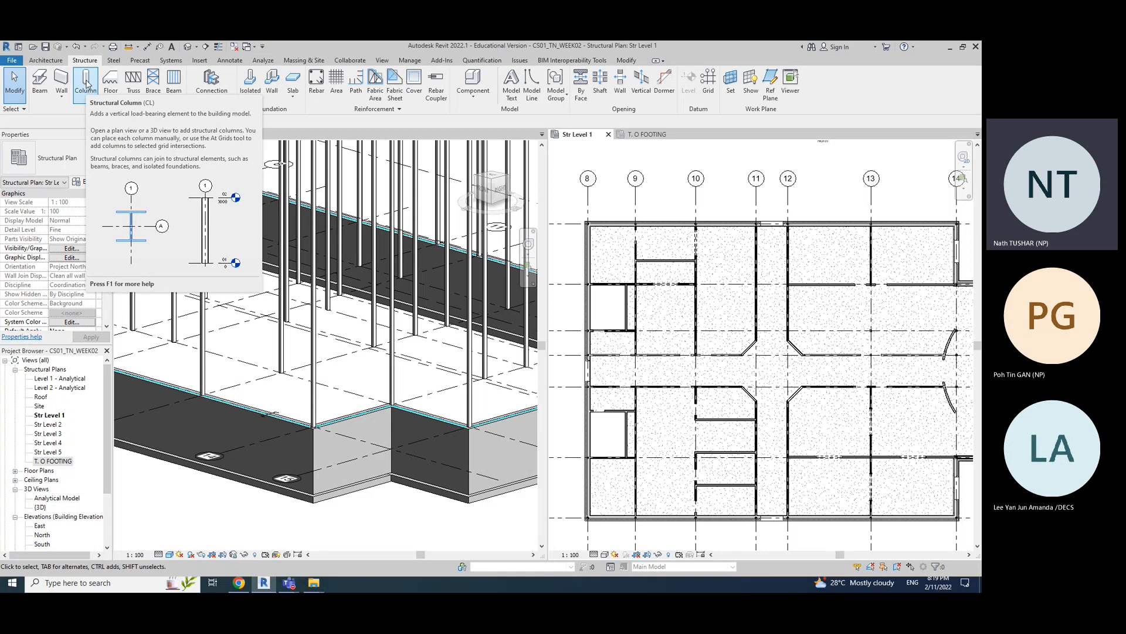
{"action": "left_click", "coordinate": [86, 84]}
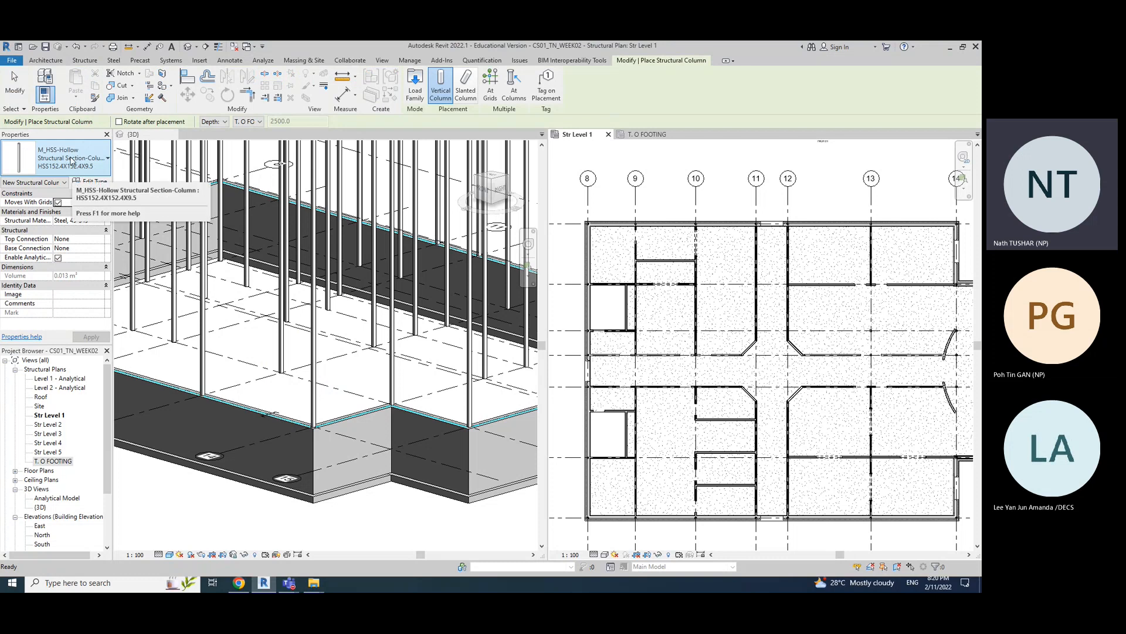
{"action": "left_click", "coordinate": [71, 161]}
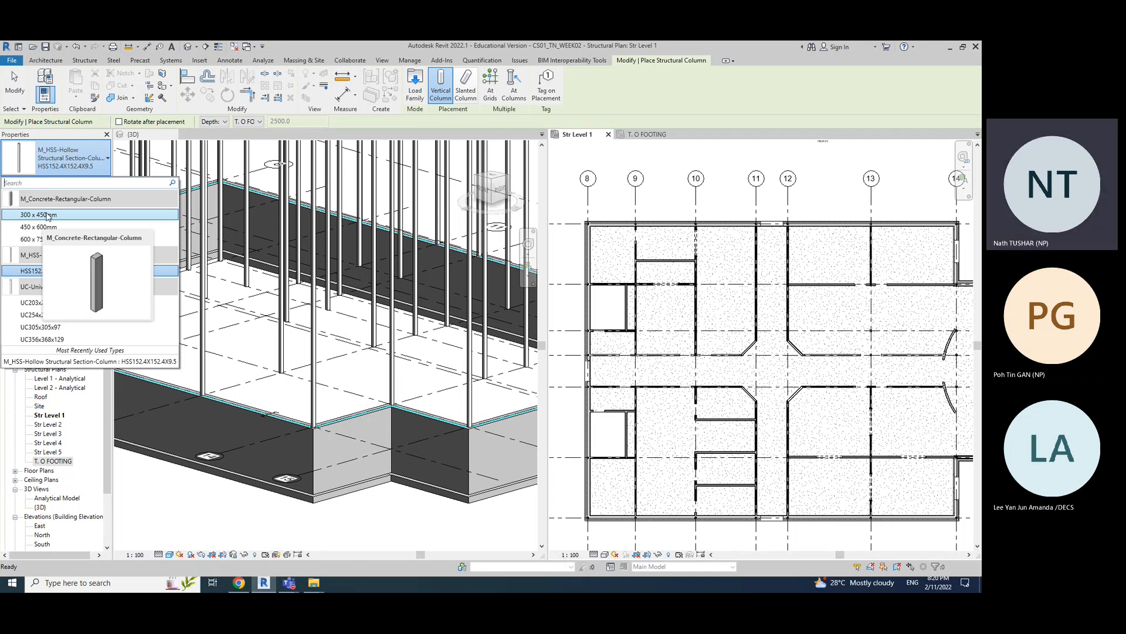
{"action": "left_click", "coordinate": [48, 215]}
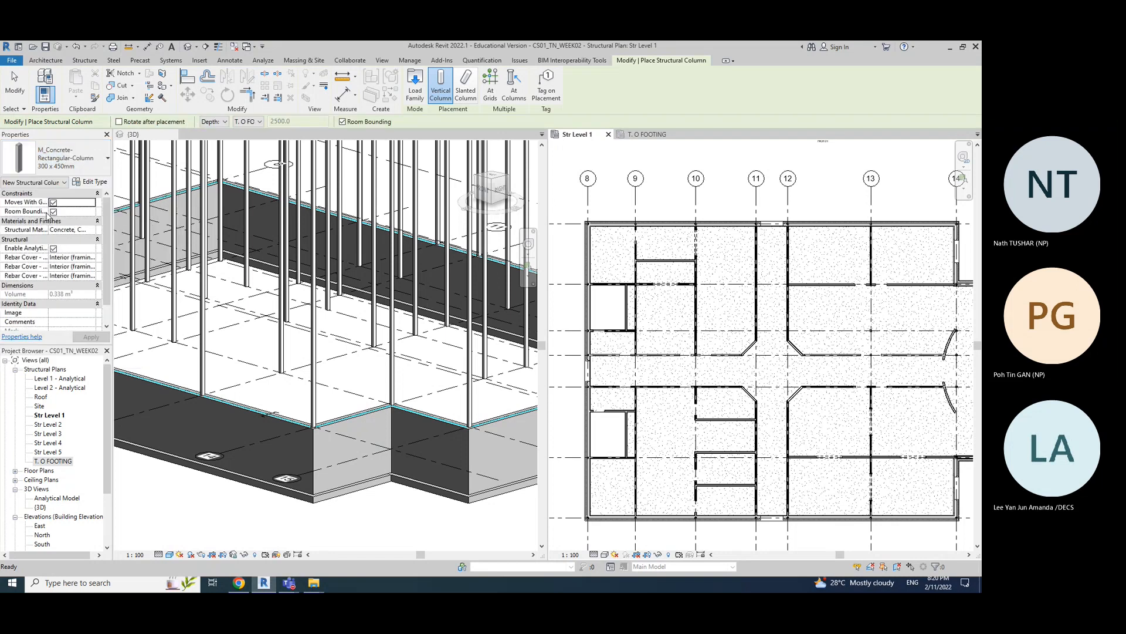
{"action": "left_click", "coordinate": [93, 183]}
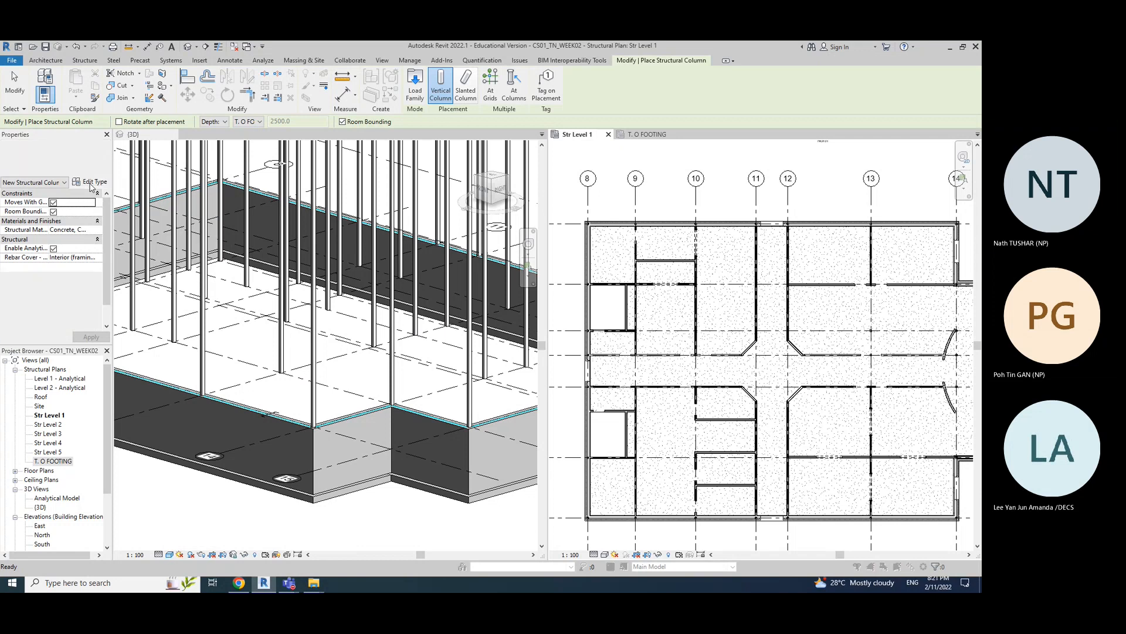
{"action": "left_click", "coordinate": [453, 400]}
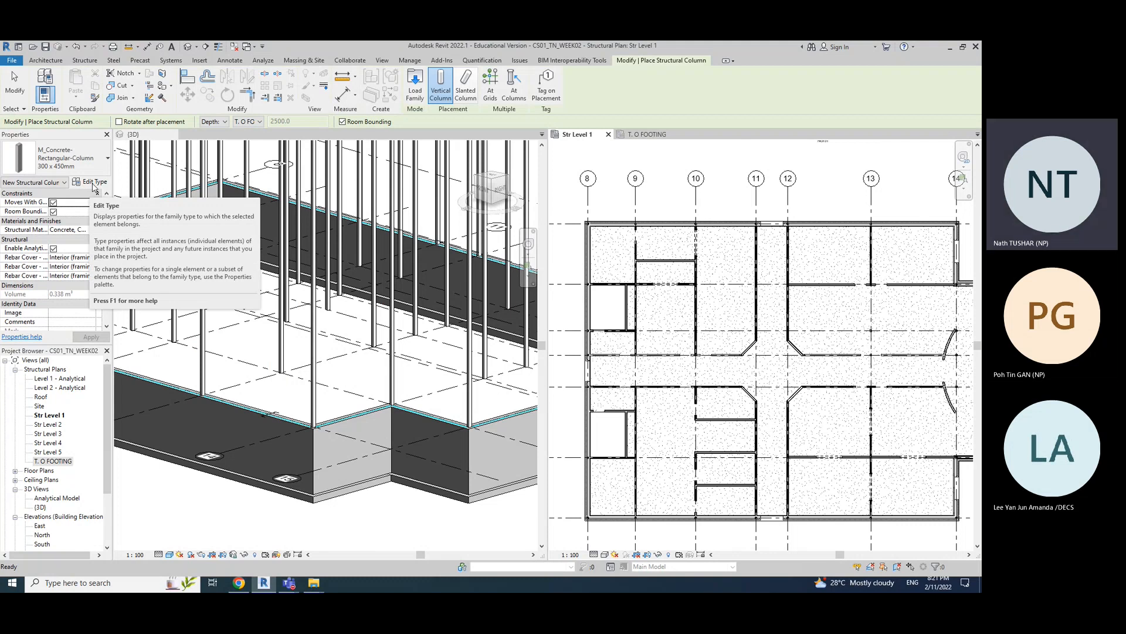
- Duplicate the 300 x 450mm concrete column type under the name 750 x 750mm
{"action": "left_click", "coordinate": [94, 183]}
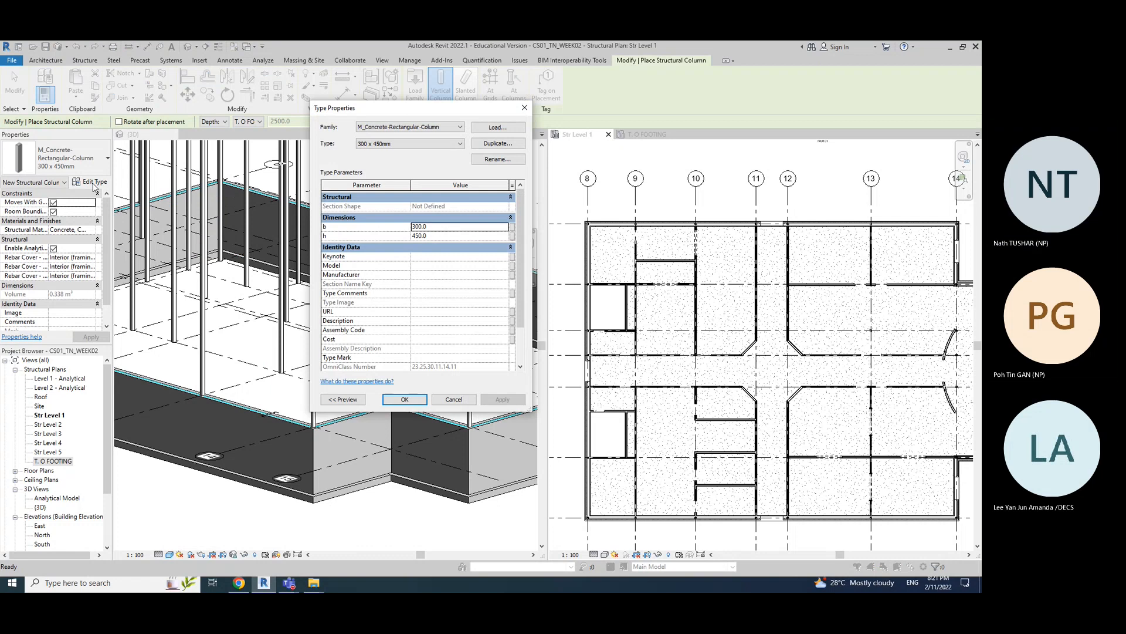
{"action": "left_click", "coordinate": [500, 147]}
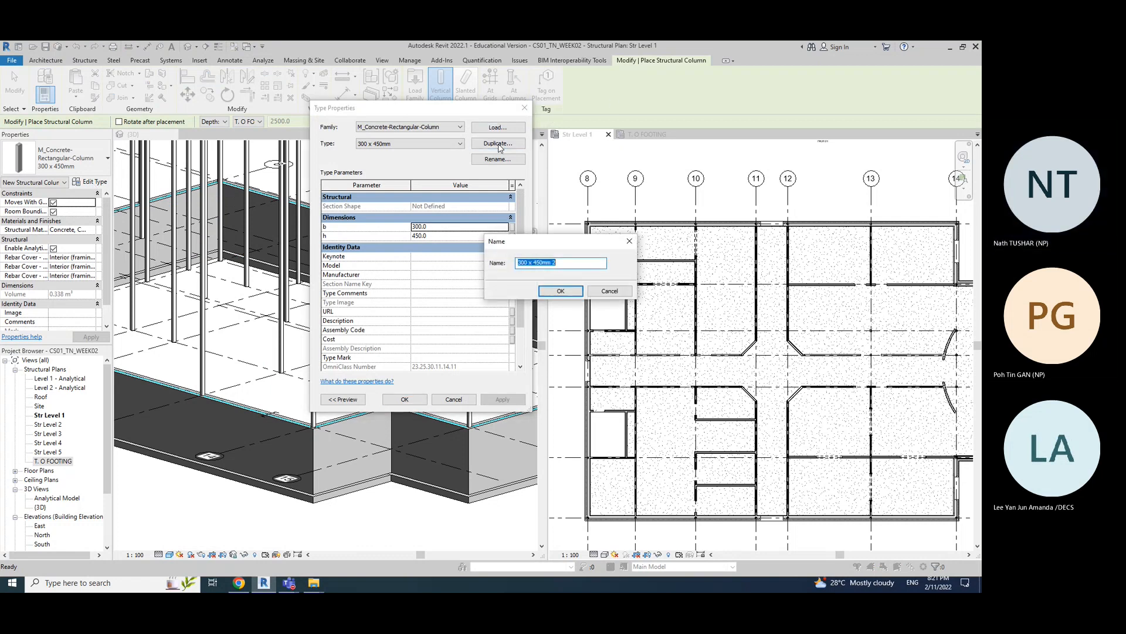
{"action": "left_click_drag", "start_coordinate": [524, 245], "coordinate": [573, 209]}
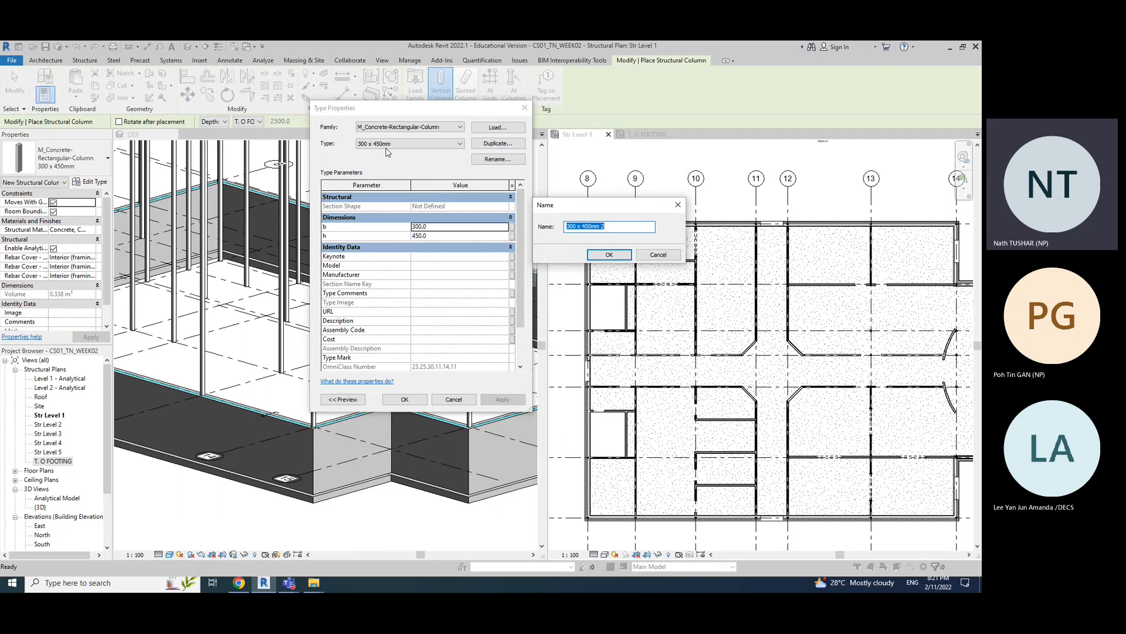
{"action": "left_click_drag", "start_coordinate": [578, 227], "coordinate": [566, 227]}
{"action": "type", "text": "750"}
{"action": "key", "text": "BackSpace"}
{"action": "key", "text": "BackSpace"}
{"action": "key", "text": "BackSpace"}
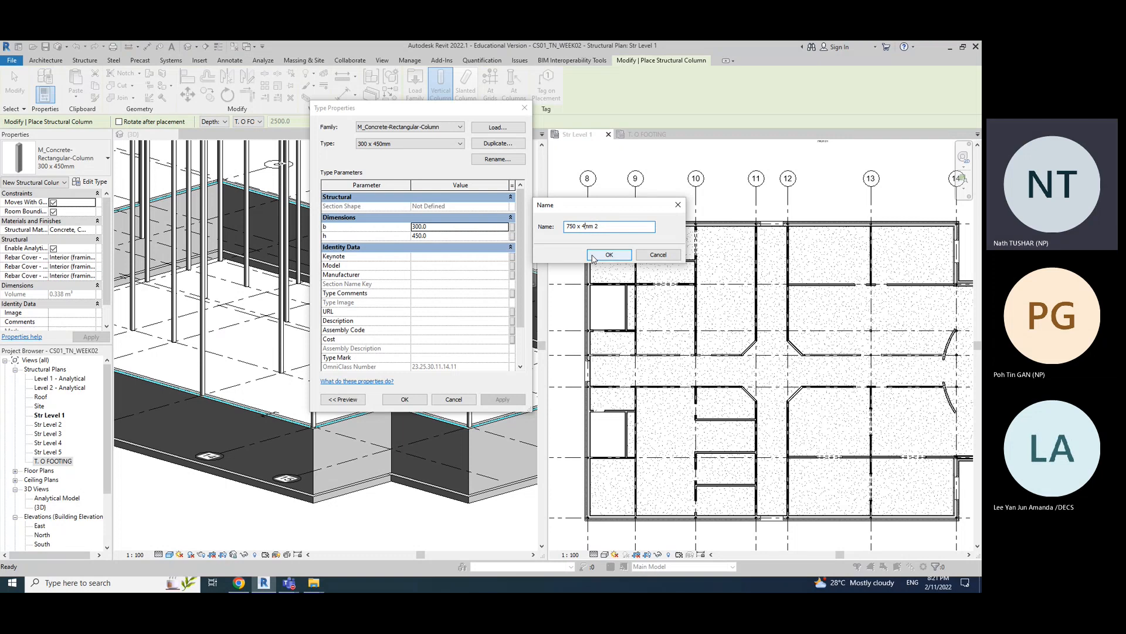
{"action": "type", "text": "750"}
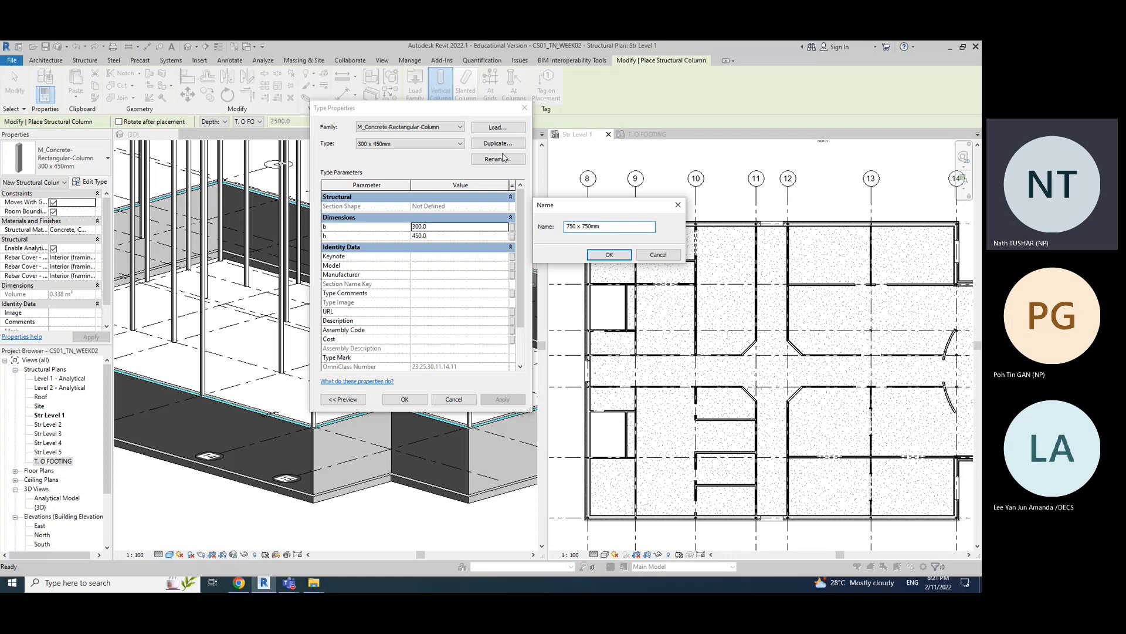
{"action": "left_click", "coordinate": [609, 255]}
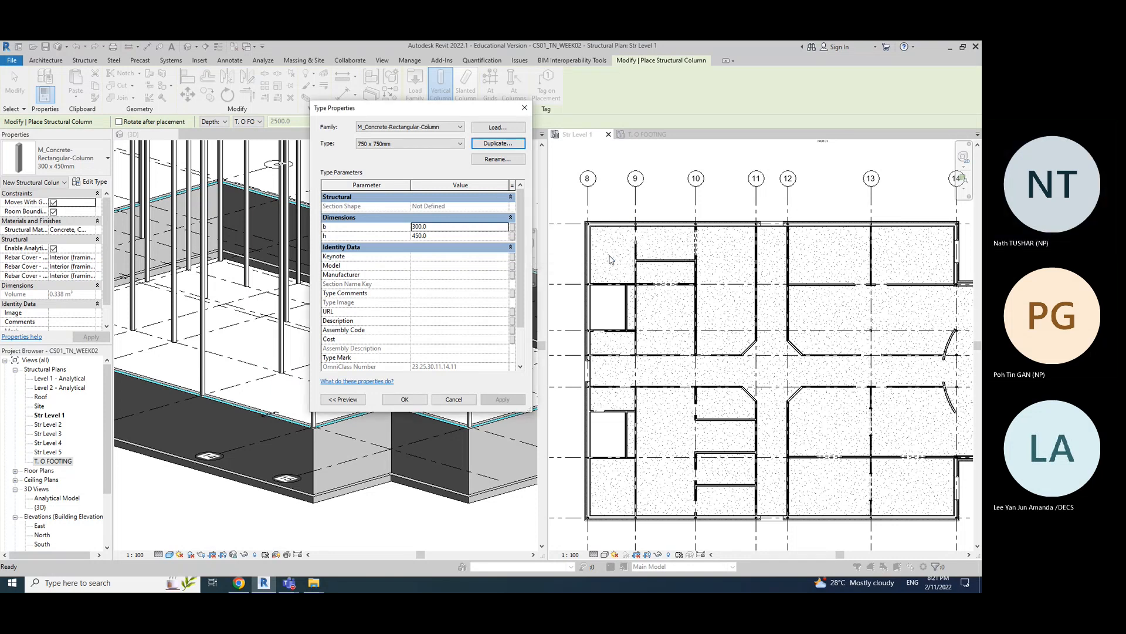
- Set dimensions b and h of the new concrete column type to 750 and apply them
{"action": "left_click", "coordinate": [445, 228]}
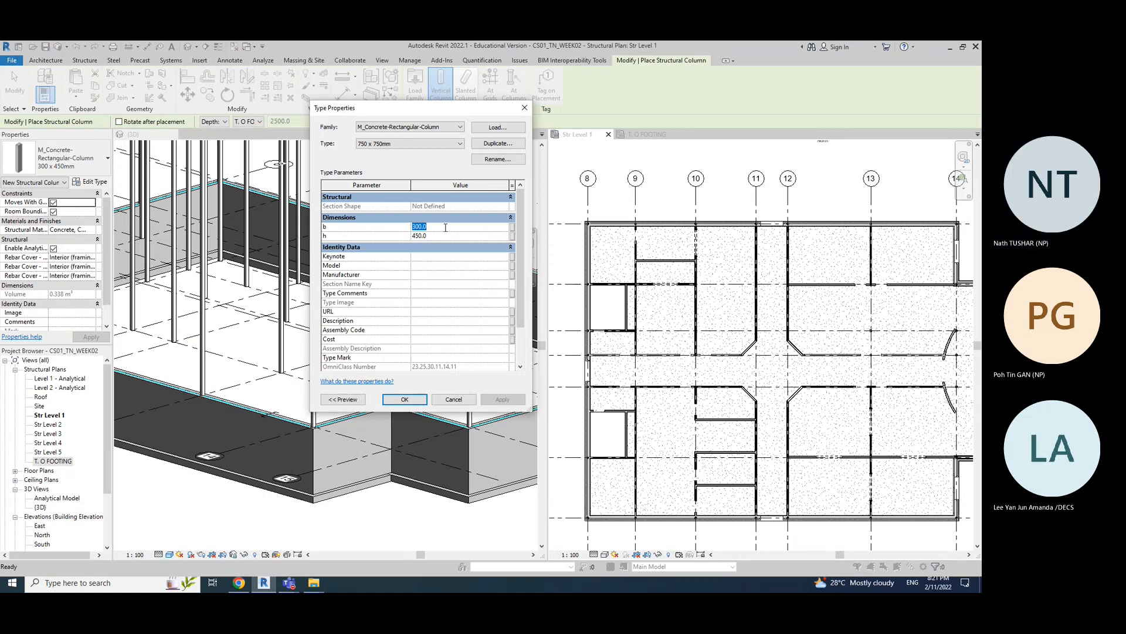
{"action": "type", "text": "750"}
{"action": "key", "text": "Return"}
{"action": "left_click", "coordinate": [437, 236]}
{"action": "type", "text": "750"}
{"action": "left_click", "coordinate": [503, 399]}
{"action": "scroll", "coordinate": [521, 303], "scroll_direction": "down", "scroll_amount": 1}
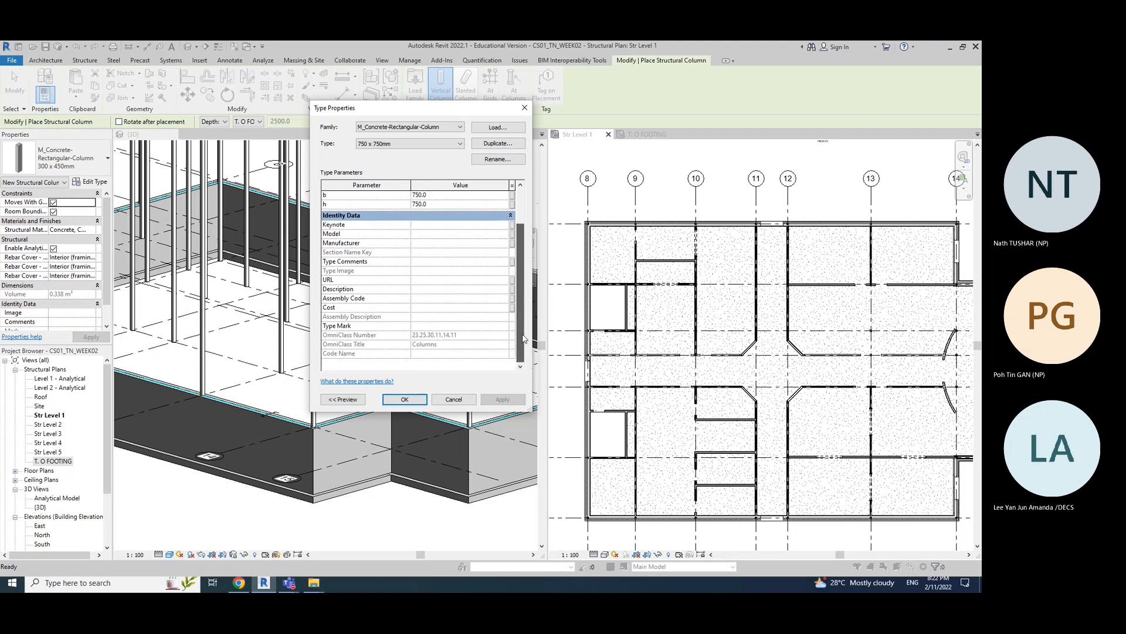
{"action": "scroll", "coordinate": [520, 256], "scroll_direction": "up", "scroll_amount": 1}
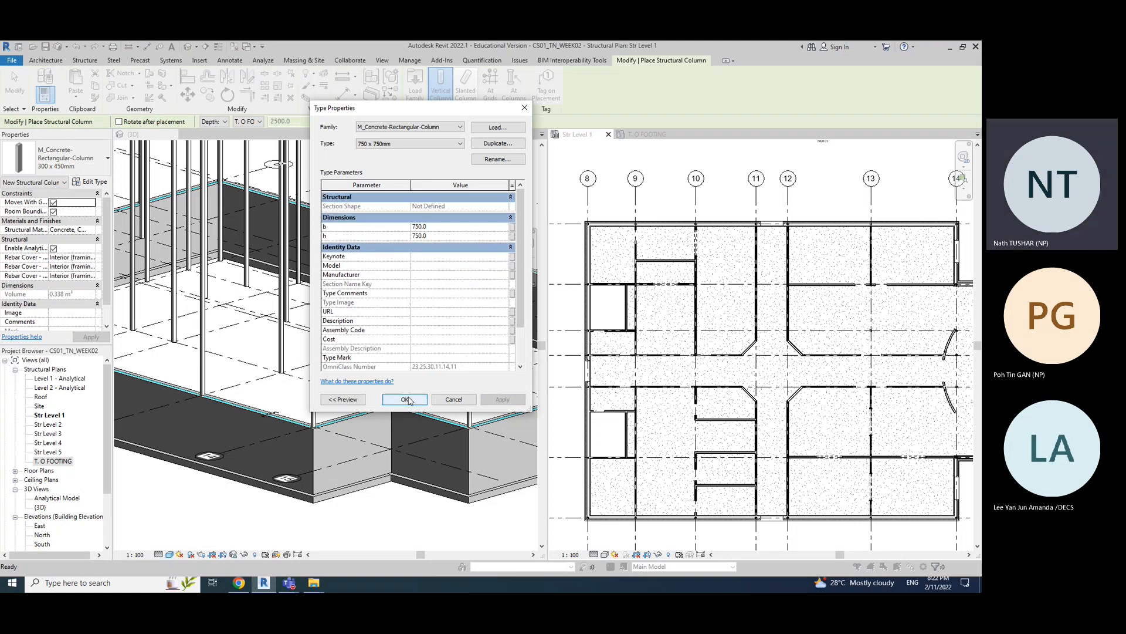
- Display the 3D preview of the 750 x 750mm column type to check its shape
{"action": "left_click", "coordinate": [348, 400]}
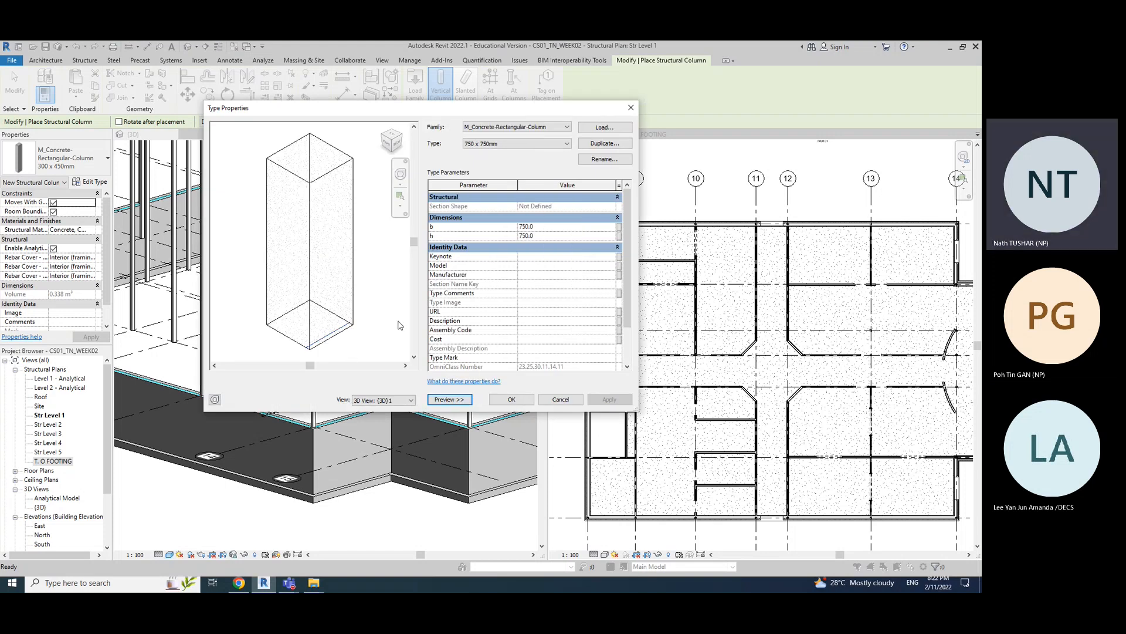
{"action": "left_click", "coordinate": [404, 402]}
{"action": "left_click", "coordinate": [455, 400]}
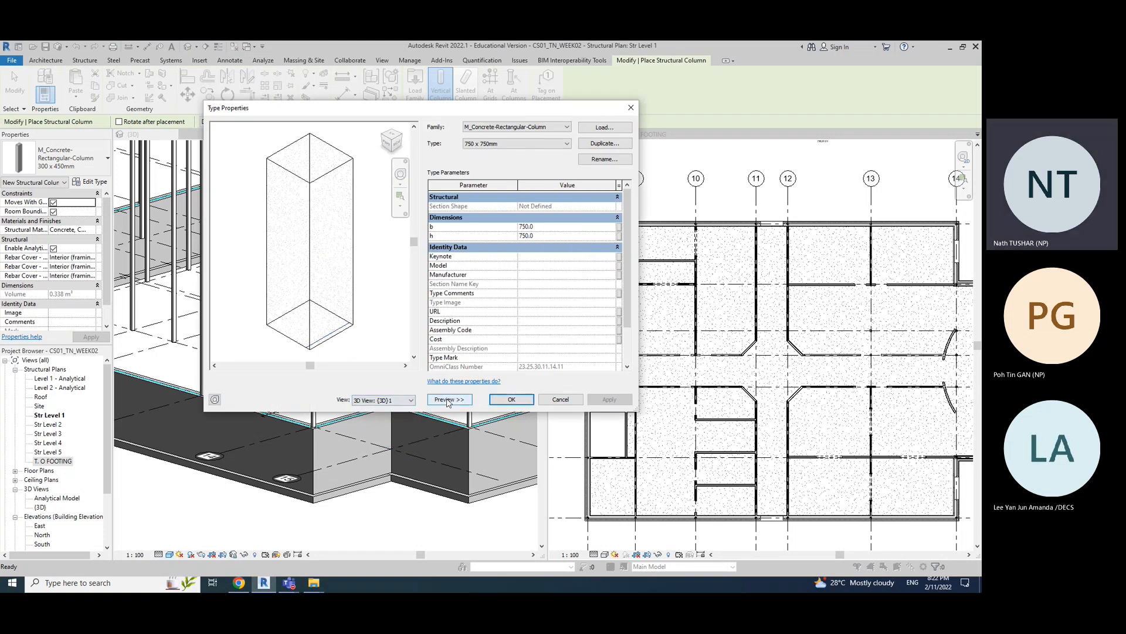
{"action": "left_click", "coordinate": [447, 401]}
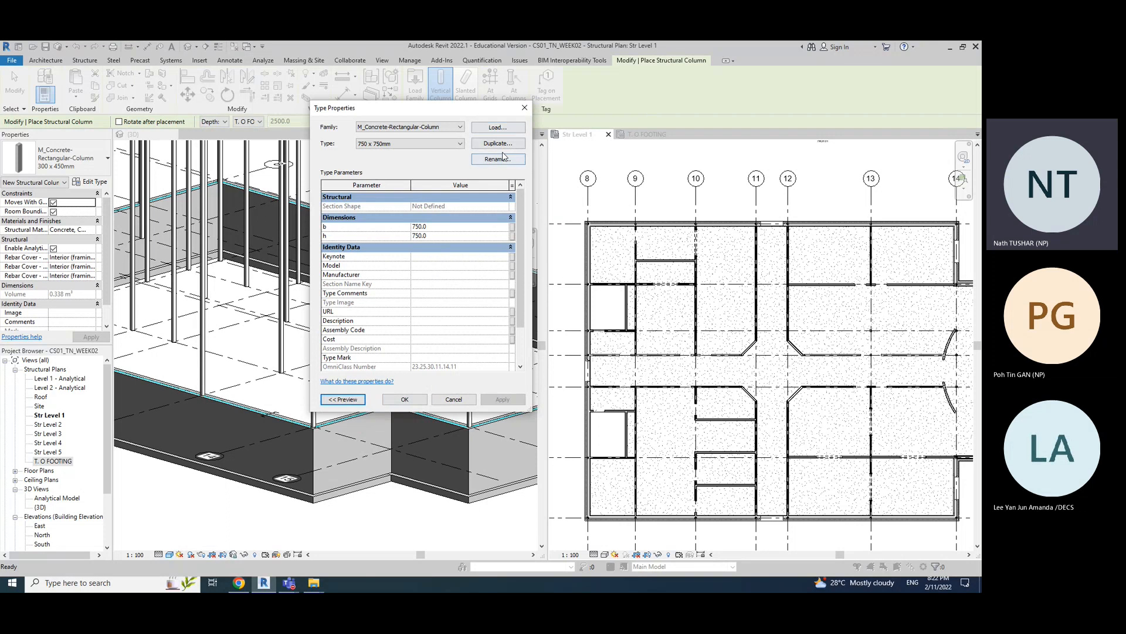
{"action": "left_click", "coordinate": [343, 401]}
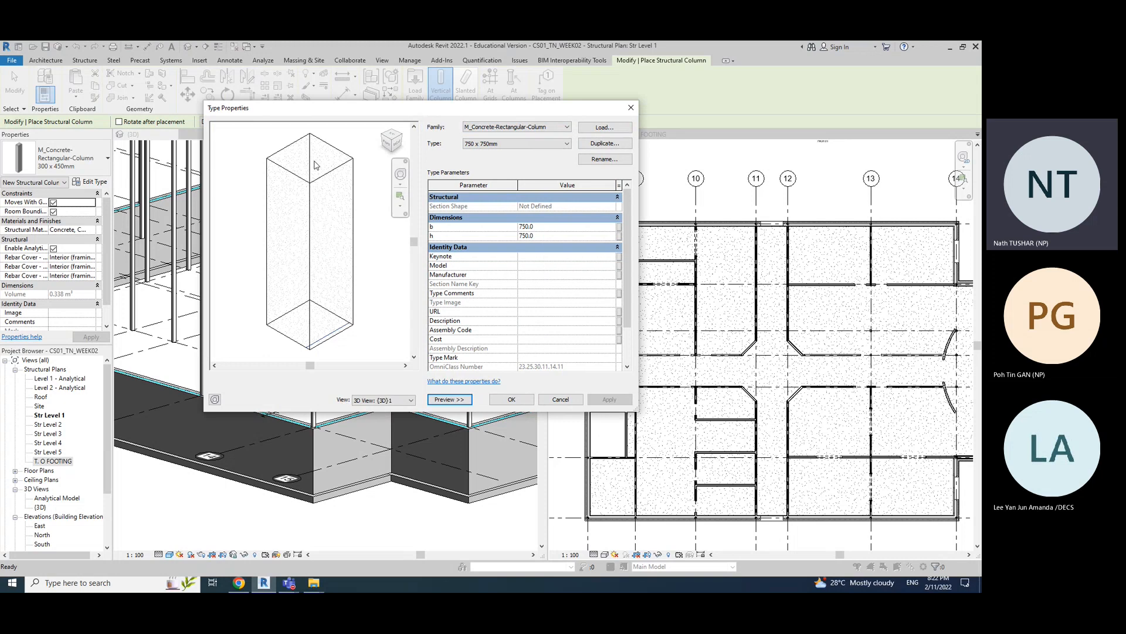
- Try h values of 1000 and 1500 for the column type to compare its shape in the preview
{"action": "left_click", "coordinate": [551, 234]}
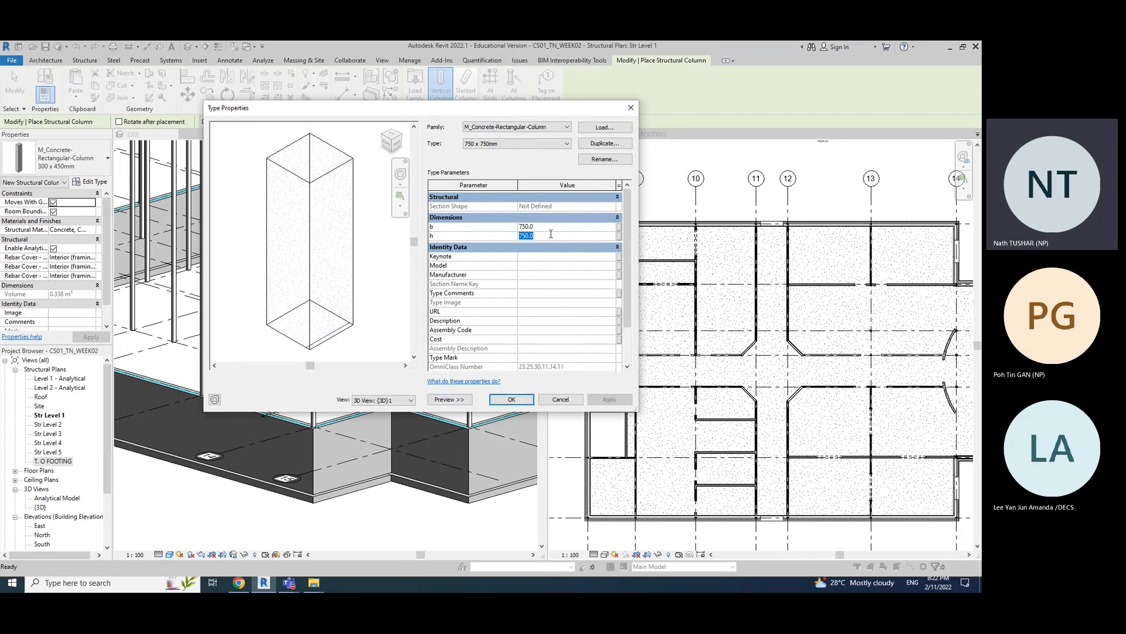
{"action": "type", "text": "1000"}
{"action": "key", "text": "Return"}
{"action": "left_click", "coordinate": [619, 403]}
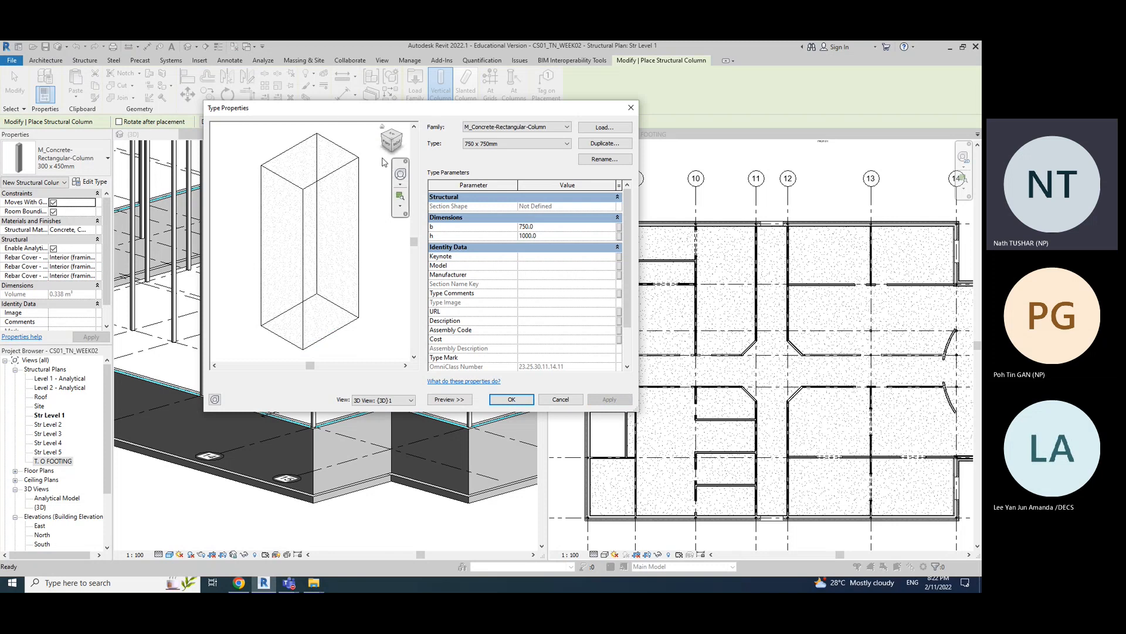
{"action": "left_click", "coordinate": [563, 236]}
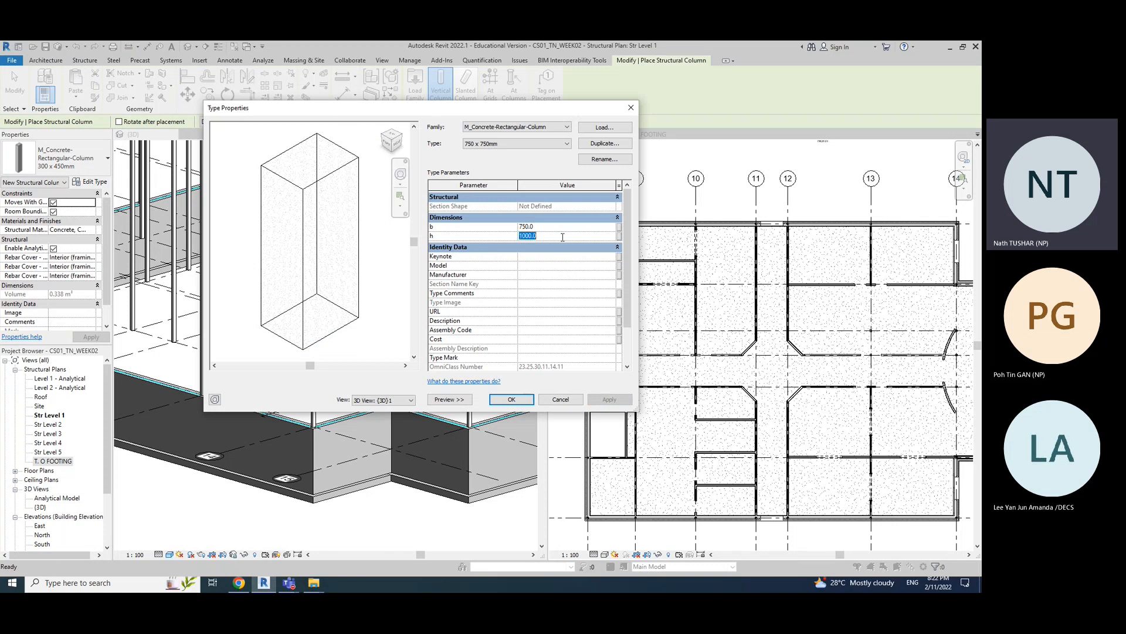
{"action": "type", "text": "150"}
{"action": "left_click", "coordinate": [610, 399]}
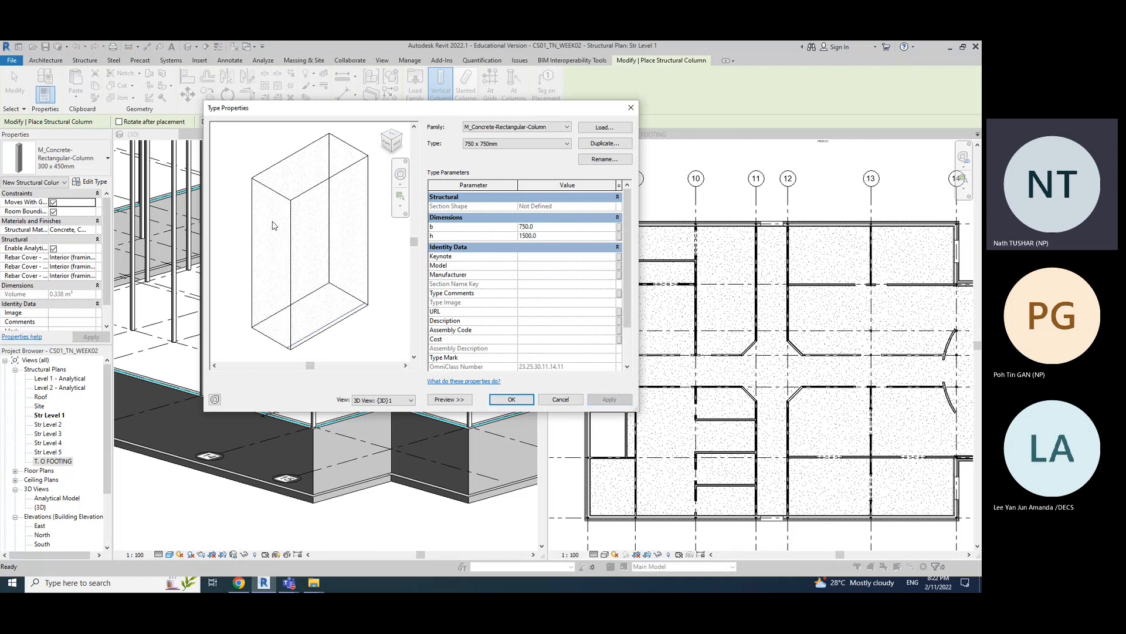
- Set the column type's h dimension back to 750 and accept the type properties
{"action": "left_click", "coordinate": [547, 236]}
{"action": "type", "text": "750"}
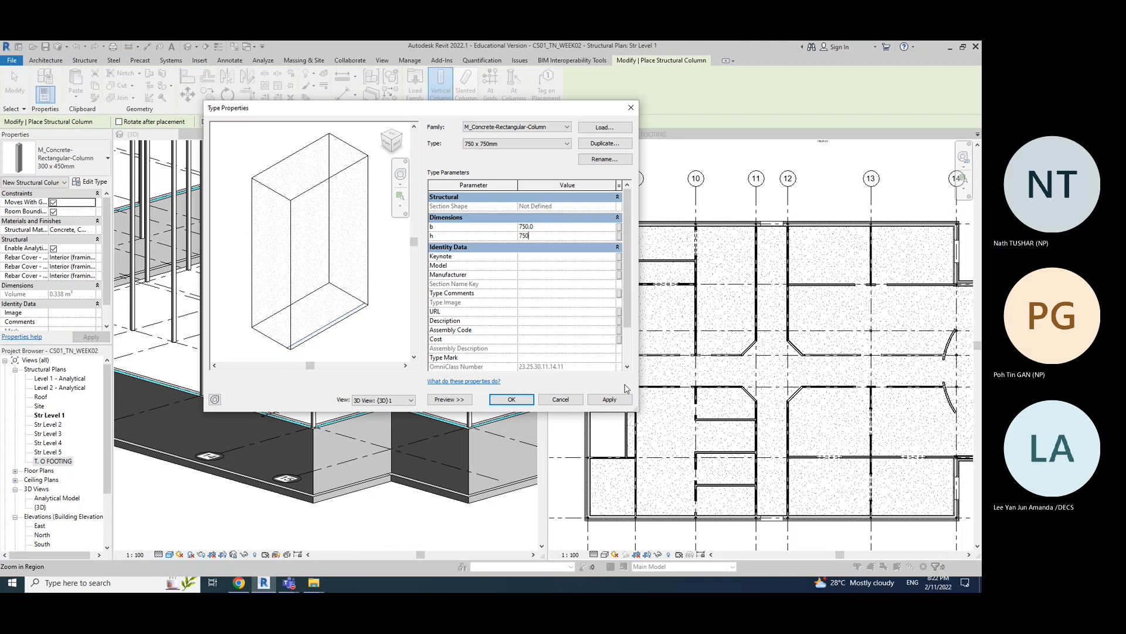
{"action": "left_click", "coordinate": [611, 399]}
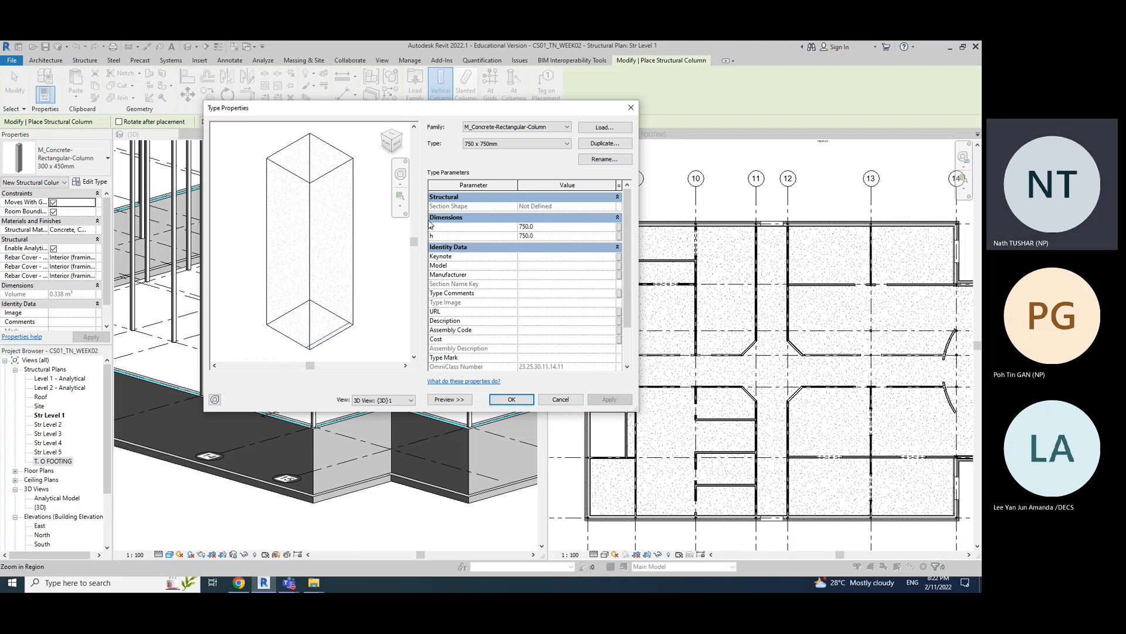
{"action": "left_click", "coordinate": [512, 399]}
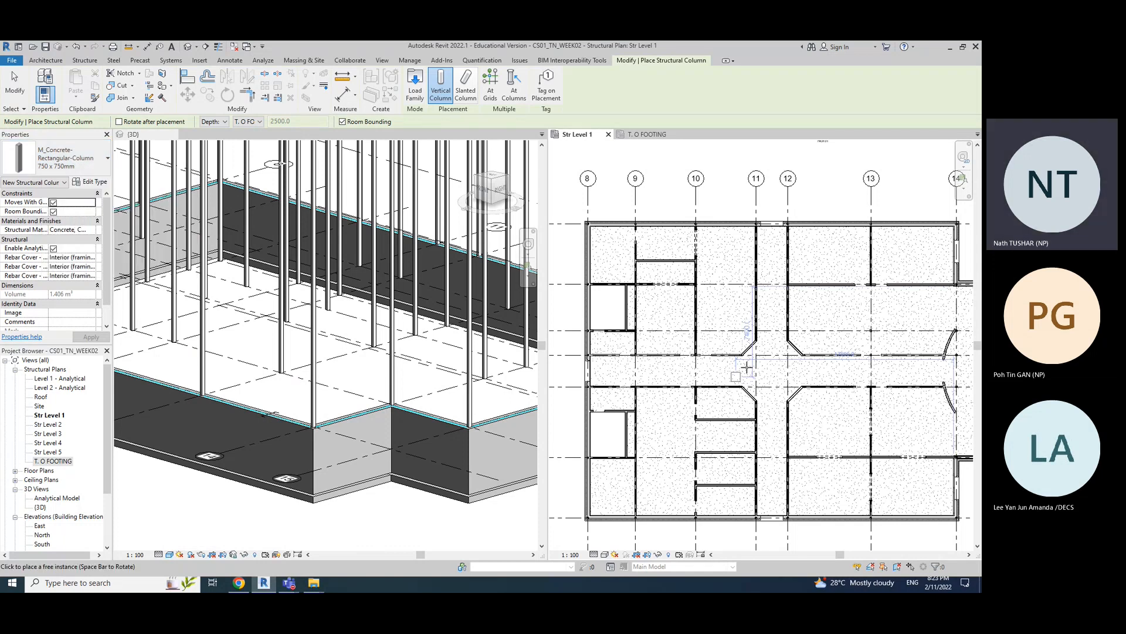
- Set the columns to extend in Depth to T. O FOOTING and start placing them at grid intersections
{"action": "scroll", "coordinate": [755, 364], "scroll_direction": "down", "scroll_amount": 5}
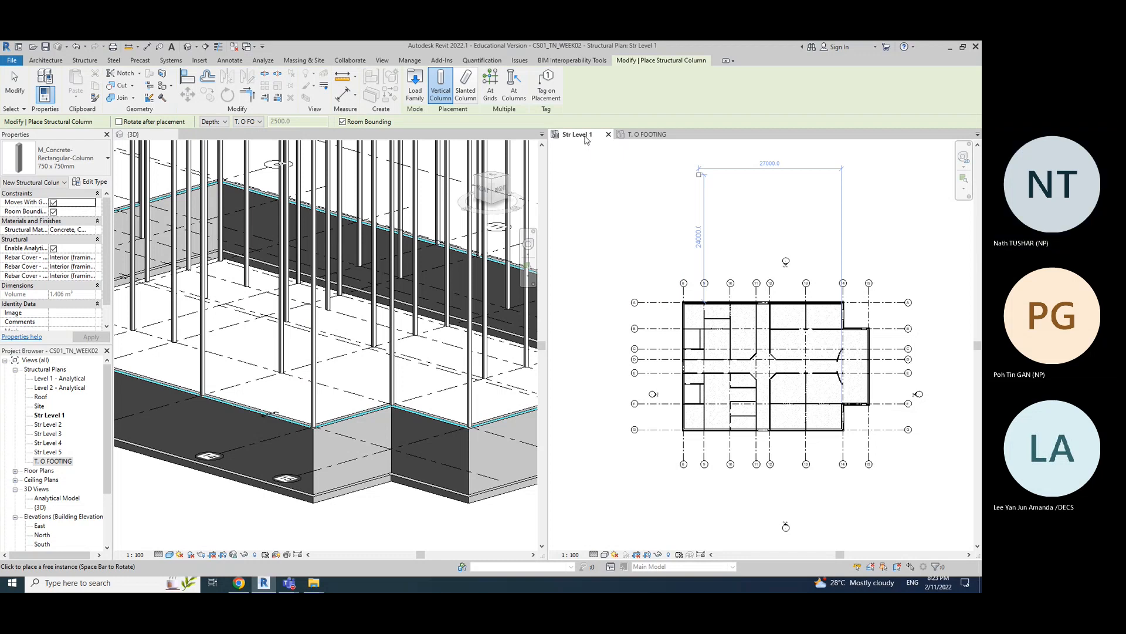
{"action": "left_click", "coordinate": [224, 122]}
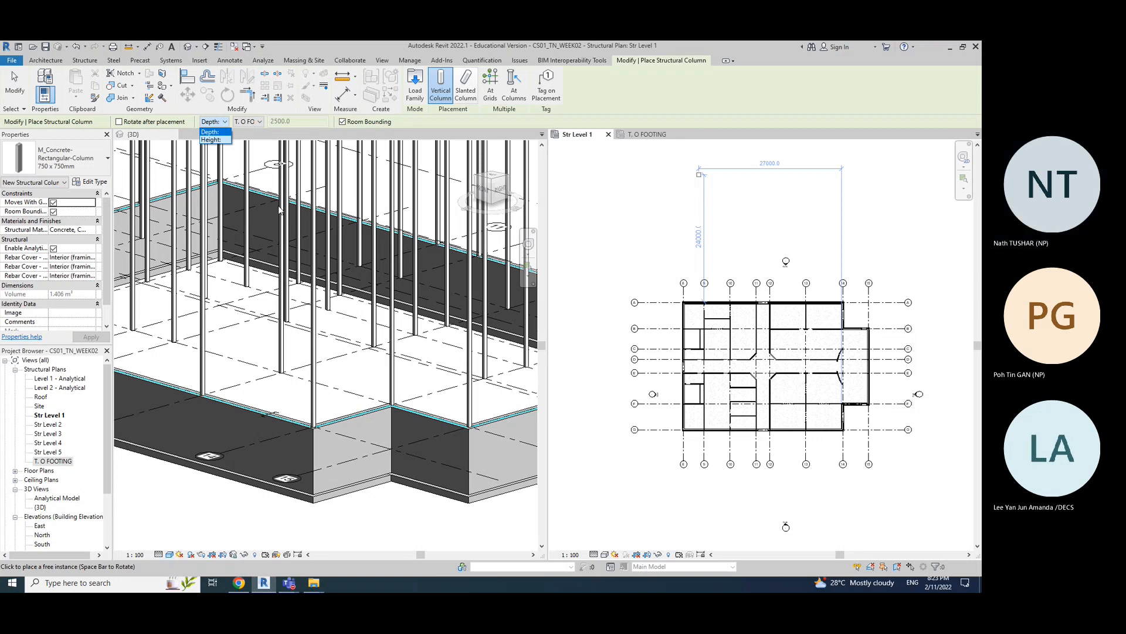
{"action": "left_click", "coordinate": [257, 122]}
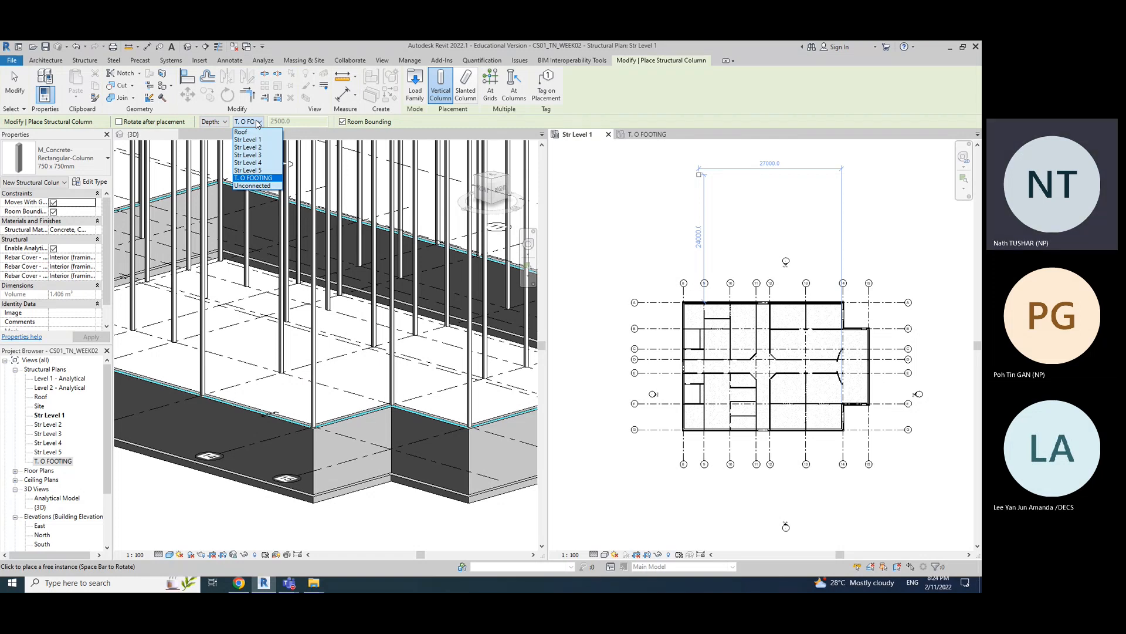
{"action": "left_click", "coordinate": [258, 177]}
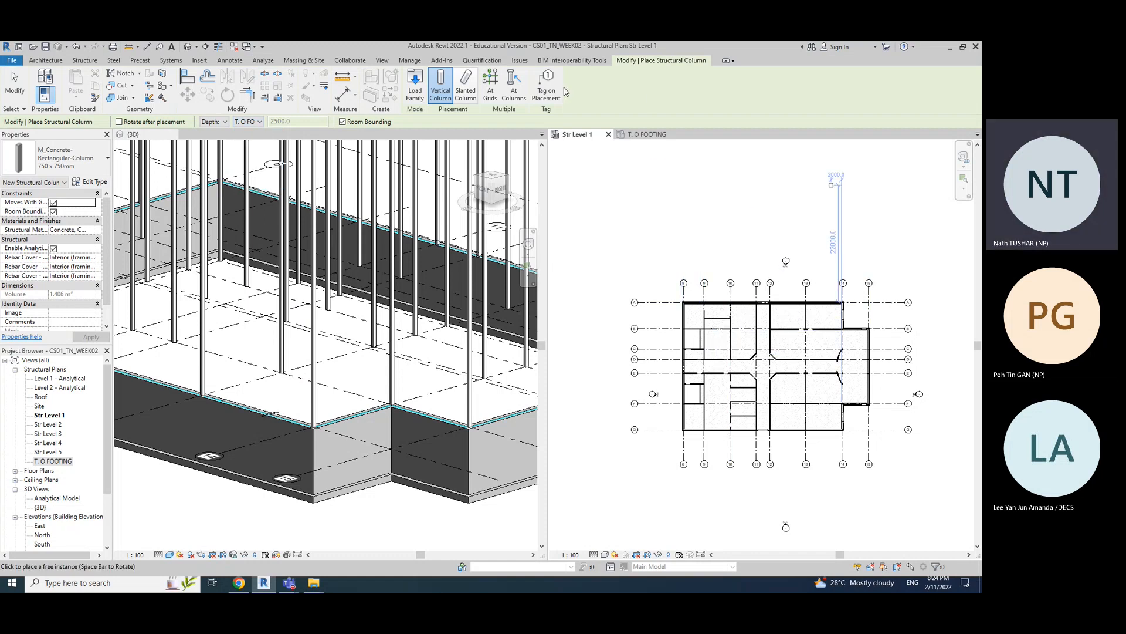
{"action": "left_click", "coordinate": [490, 89]}
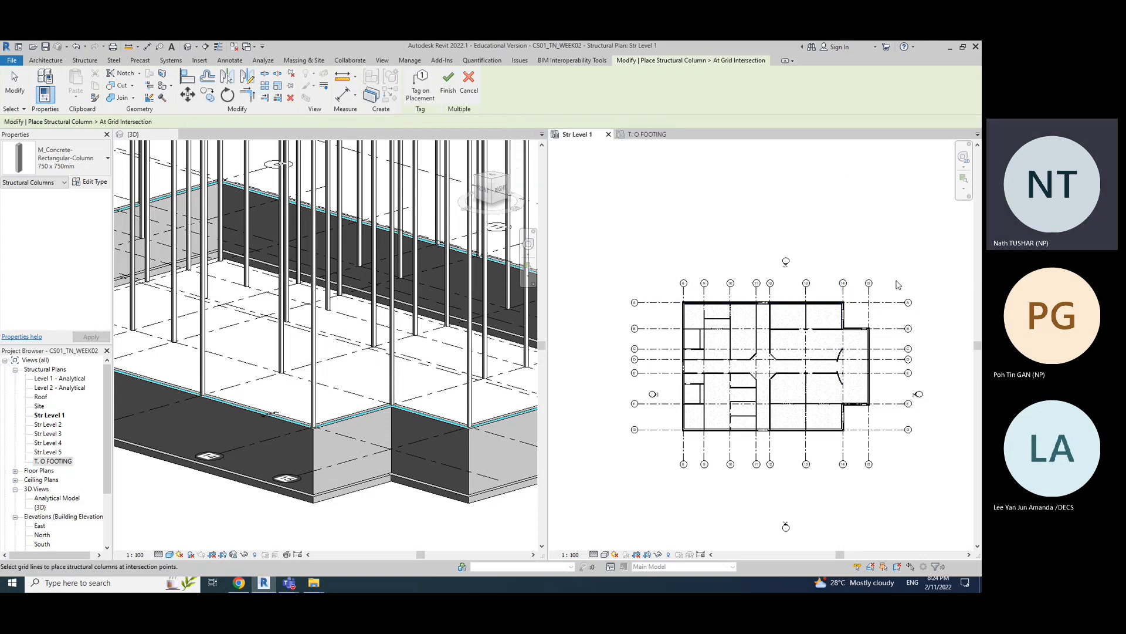
- Try selecting all grids on the Str Level 1 plan to preview columns at every intersection, and drop the selection
{"action": "left_click_drag", "start_coordinate": [896, 280], "coordinate": [652, 451]}
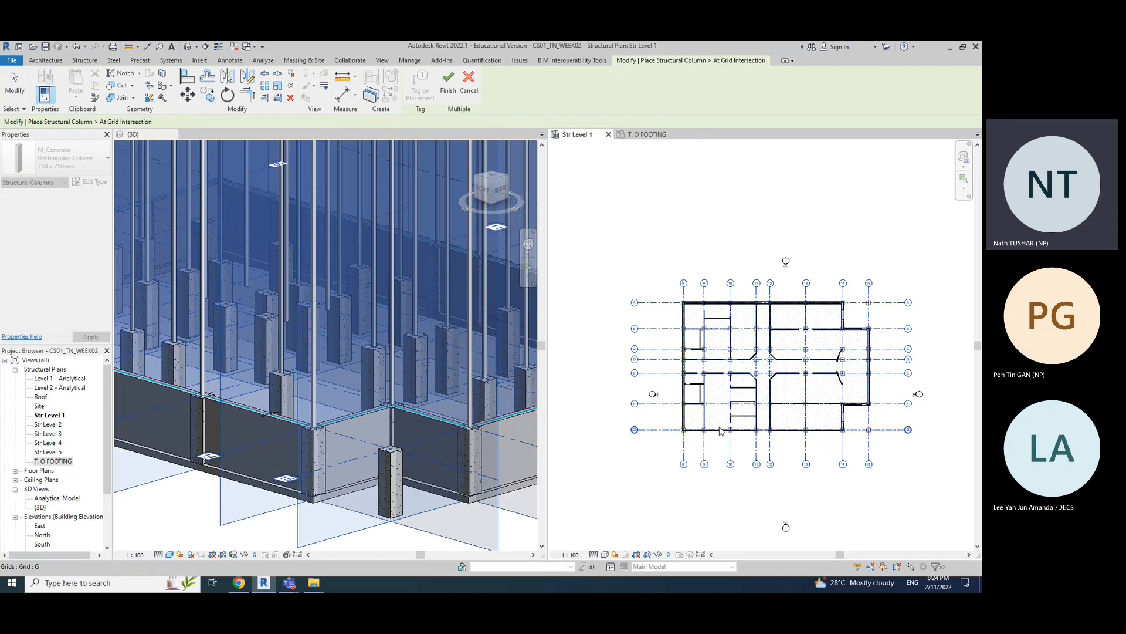
{"action": "scroll", "coordinate": [690, 458], "scroll_direction": "up", "scroll_amount": 5}
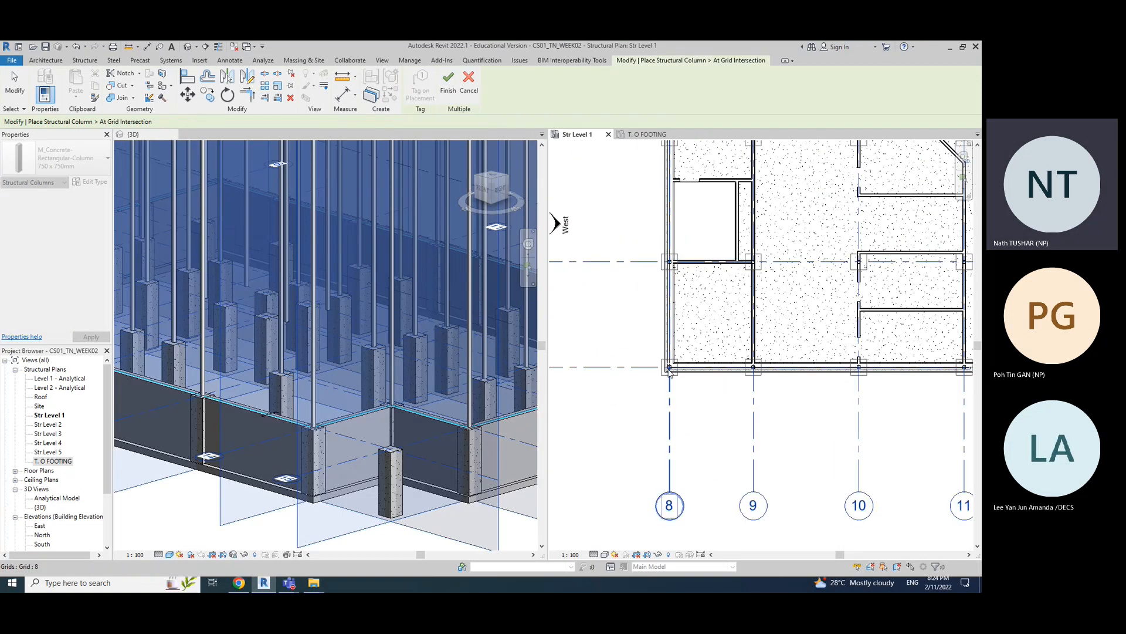
{"action": "scroll", "coordinate": [676, 384], "scroll_direction": "down", "scroll_amount": 2}
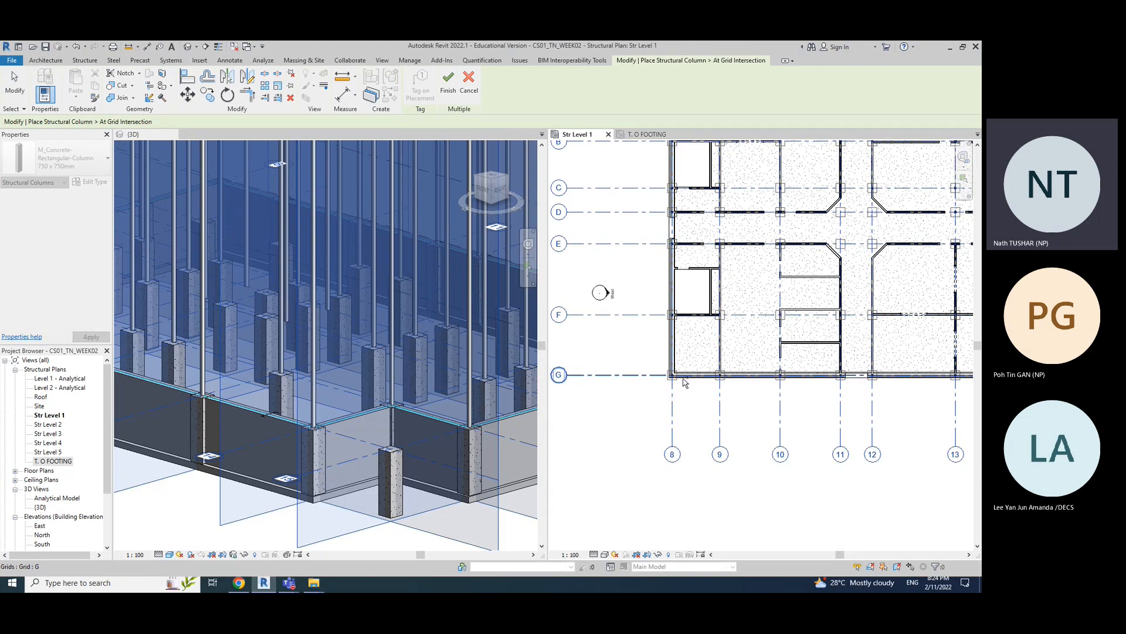
{"action": "key", "text": "Escape"}
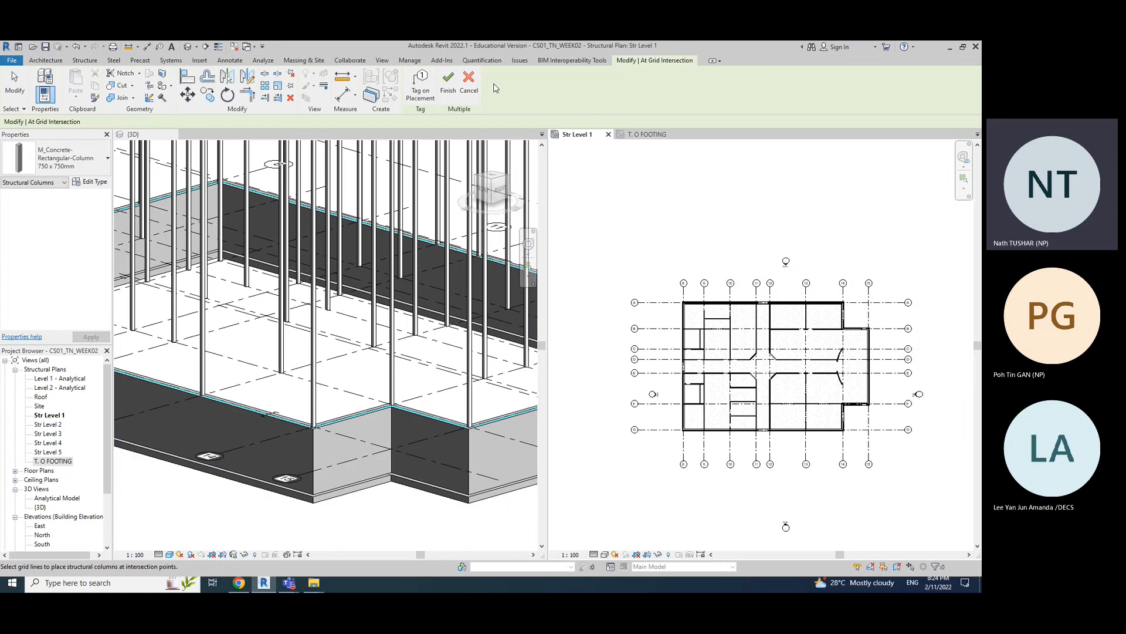
{"action": "left_click", "coordinate": [449, 84]}
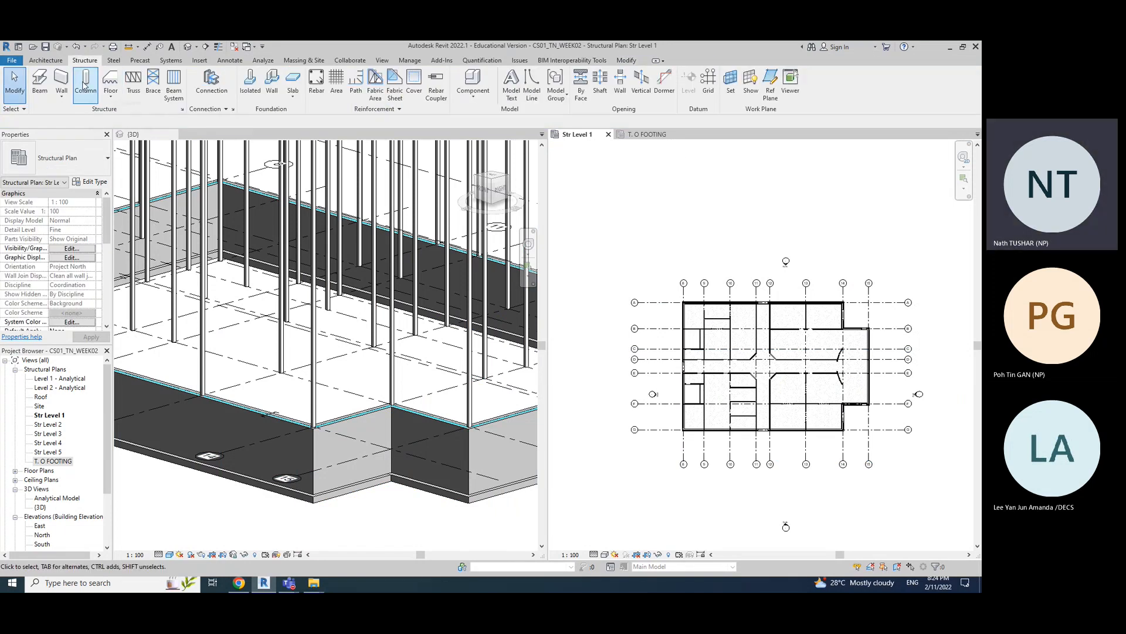
{"action": "left_click", "coordinate": [86, 82]}
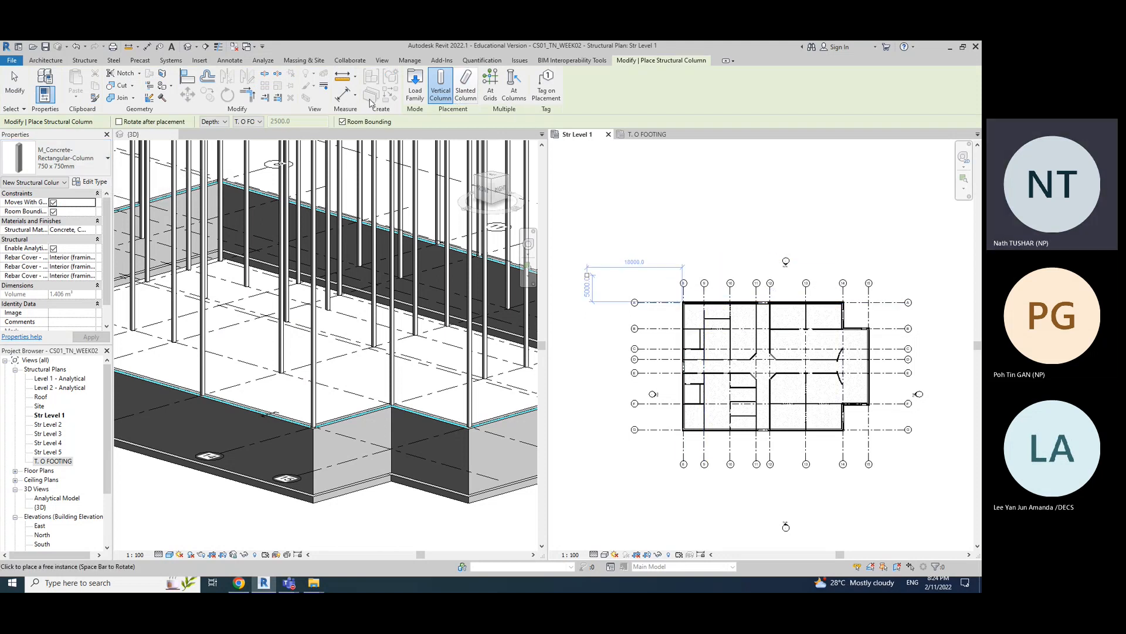
{"action": "left_click", "coordinate": [254, 121]}
{"action": "left_click", "coordinate": [254, 122]}
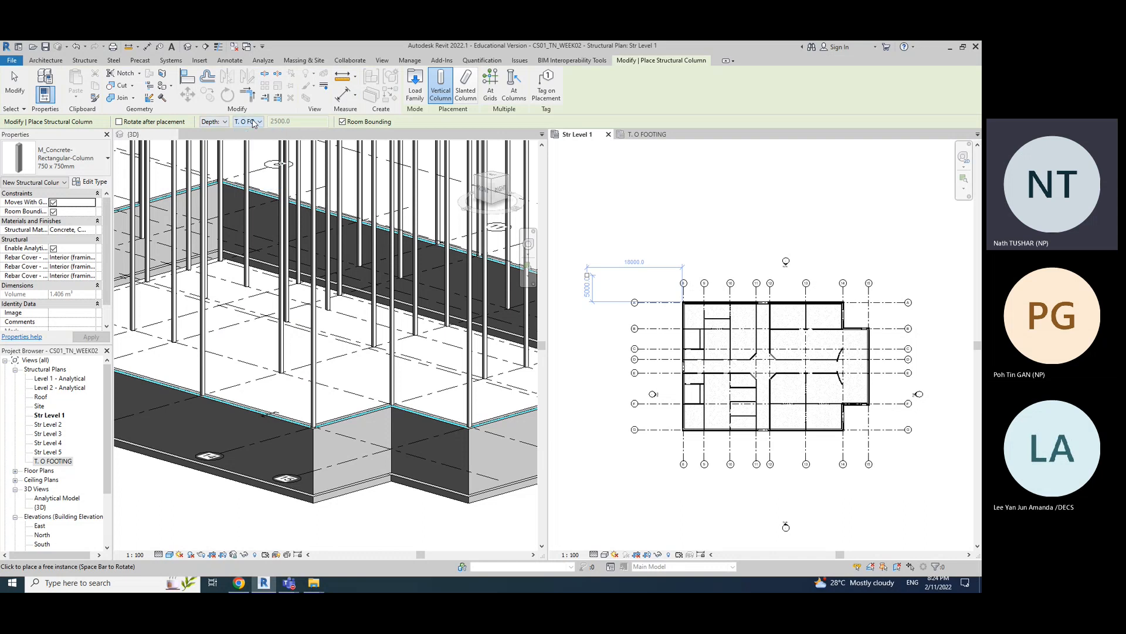
{"action": "left_click", "coordinate": [490, 94]}
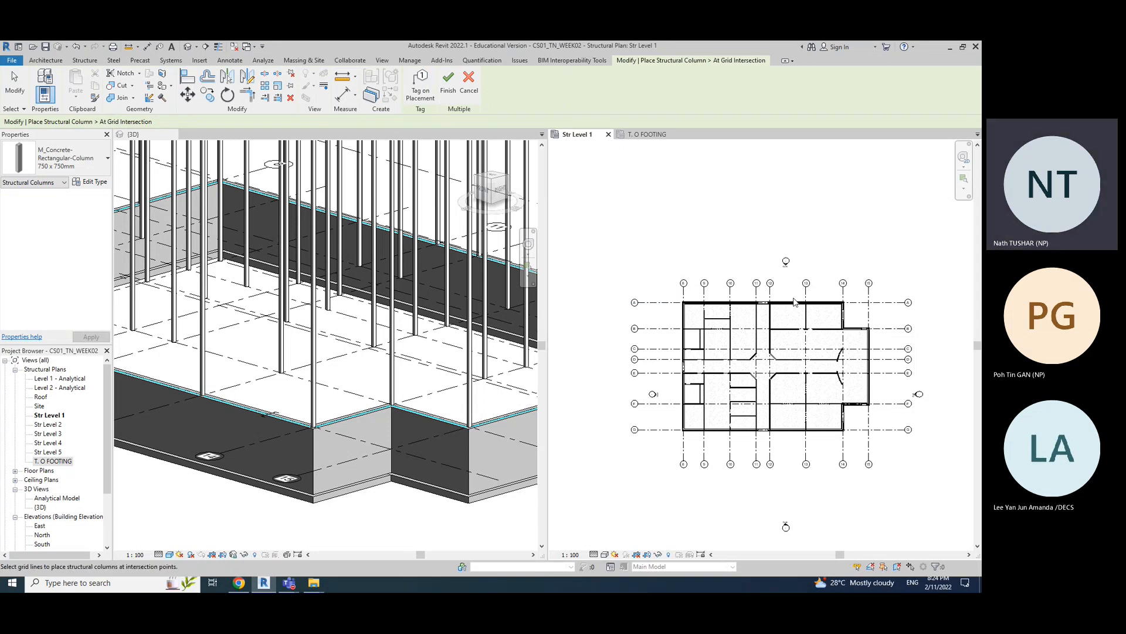
{"action": "middle_click_drag", "start_coordinate": [905, 285], "coordinate": [899, 246]}
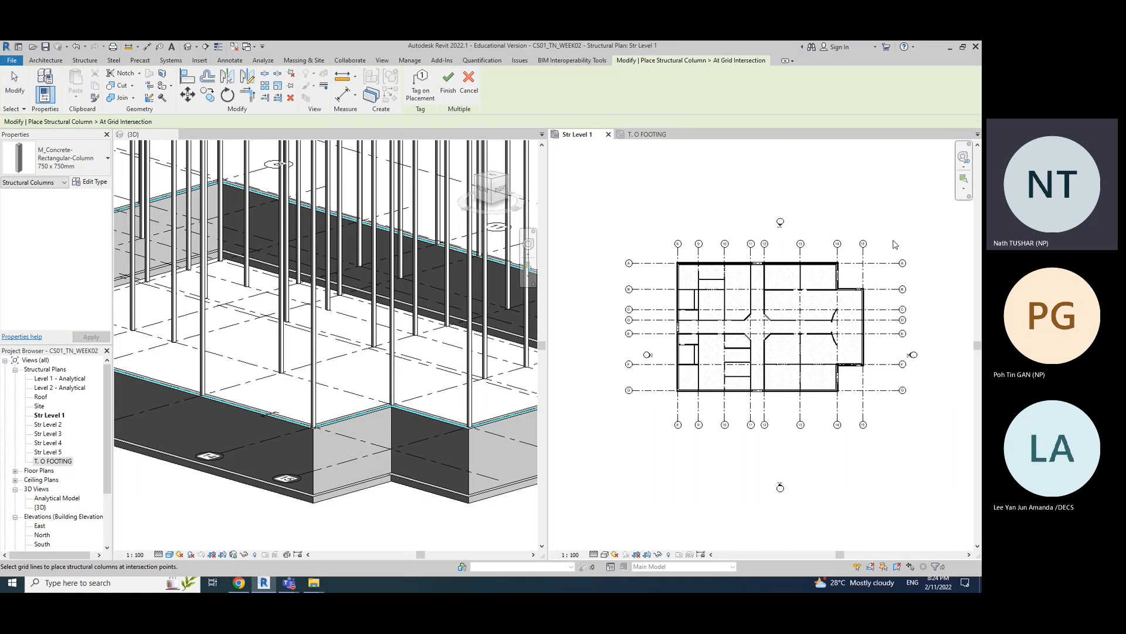
{"action": "left_click_drag", "start_coordinate": [880, 246], "coordinate": [667, 409]}
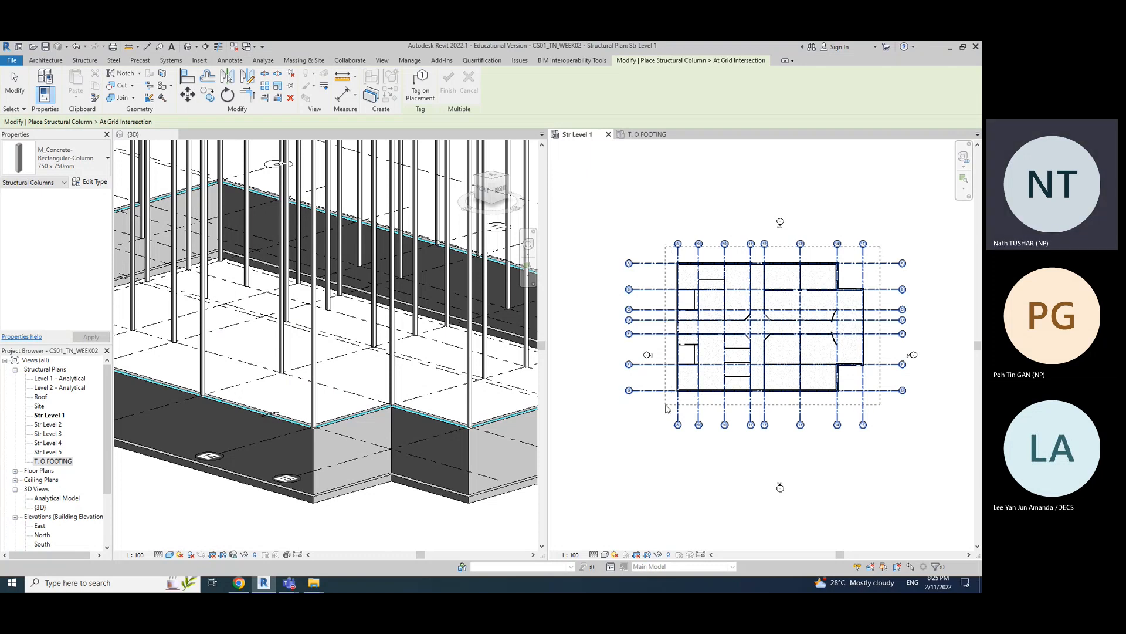
{"action": "left_click_drag", "start_coordinate": [666, 409], "coordinate": [666, 409]}
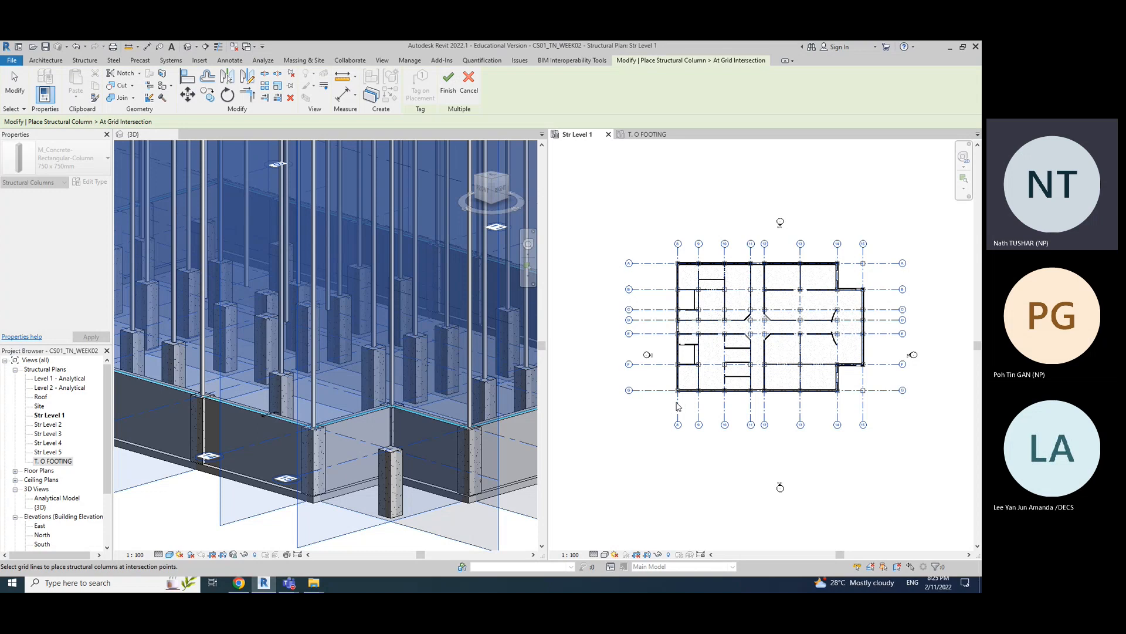
{"action": "left_click", "coordinate": [15, 82]}
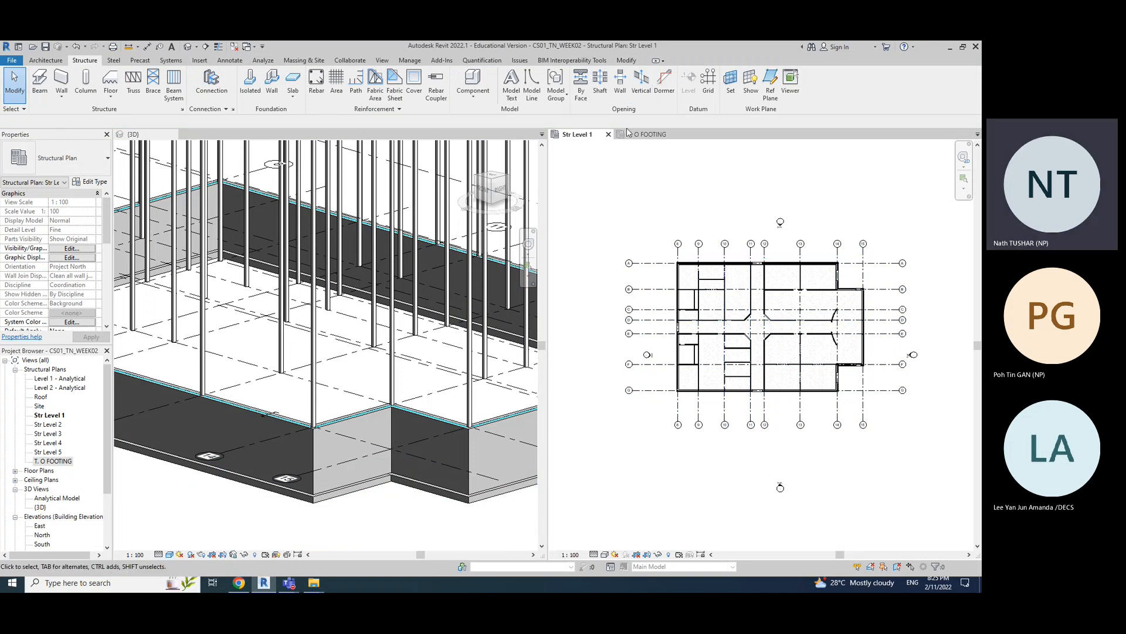
- Compare the Str Level 1 and T. O FOOTING plans to check which one shows the steel column positions
{"action": "scroll", "coordinate": [761, 324], "scroll_direction": "up", "scroll_amount": 4}
{"action": "scroll", "coordinate": [761, 324], "scroll_direction": "up", "scroll_amount": 5}
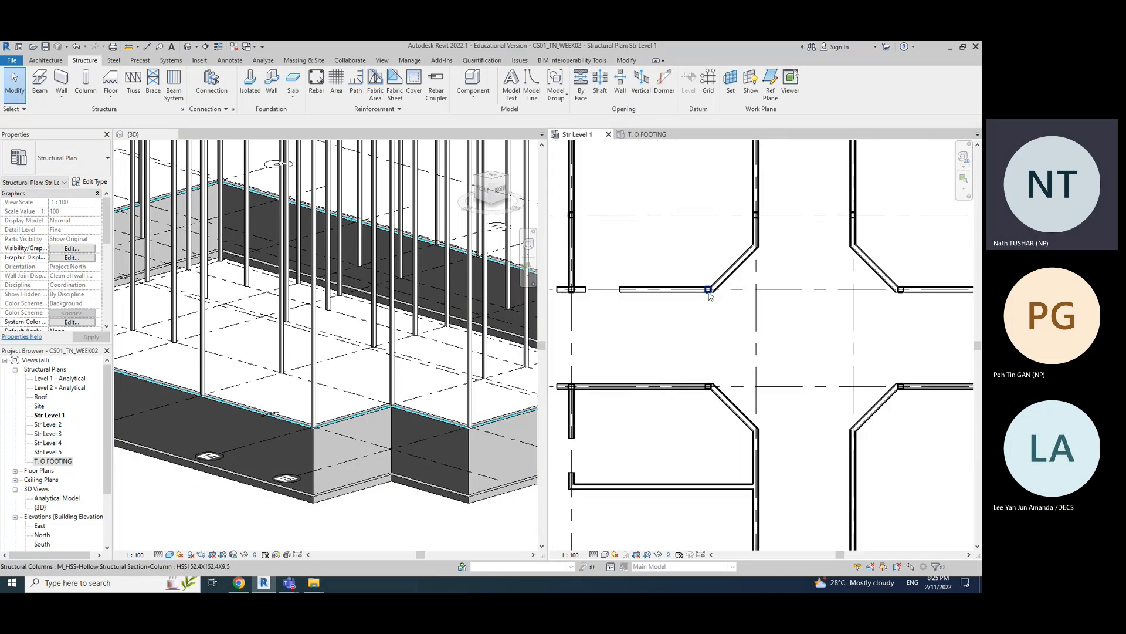
{"action": "left_click", "coordinate": [649, 134]}
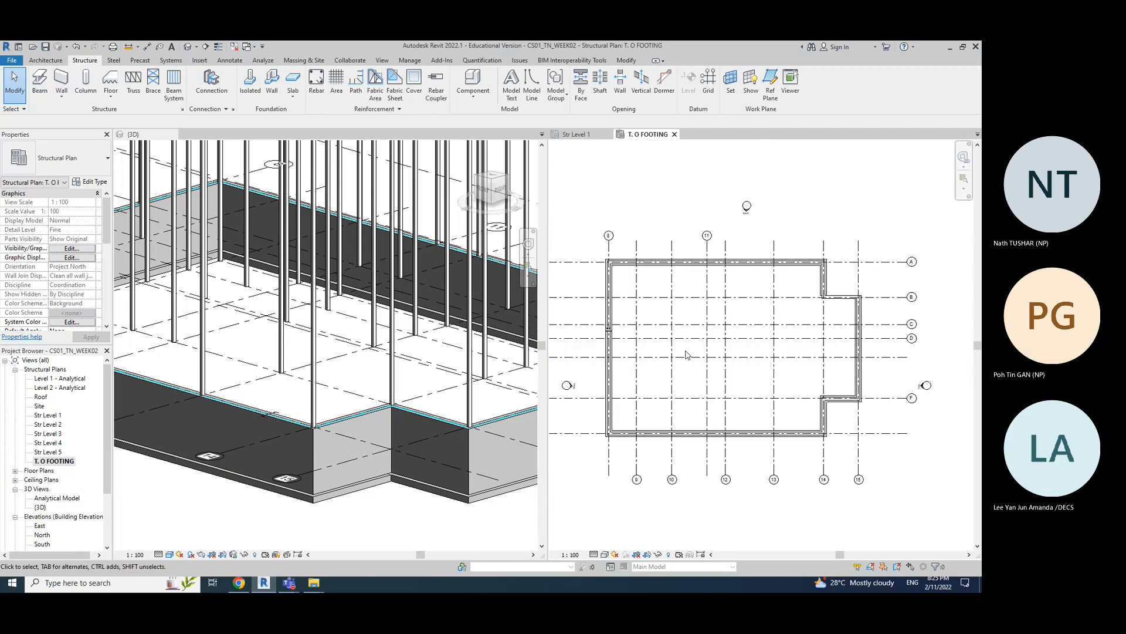
{"action": "scroll", "coordinate": [664, 353], "scroll_direction": "up", "scroll_amount": 4}
{"action": "scroll", "coordinate": [664, 353], "scroll_direction": "down", "scroll_amount": 6}
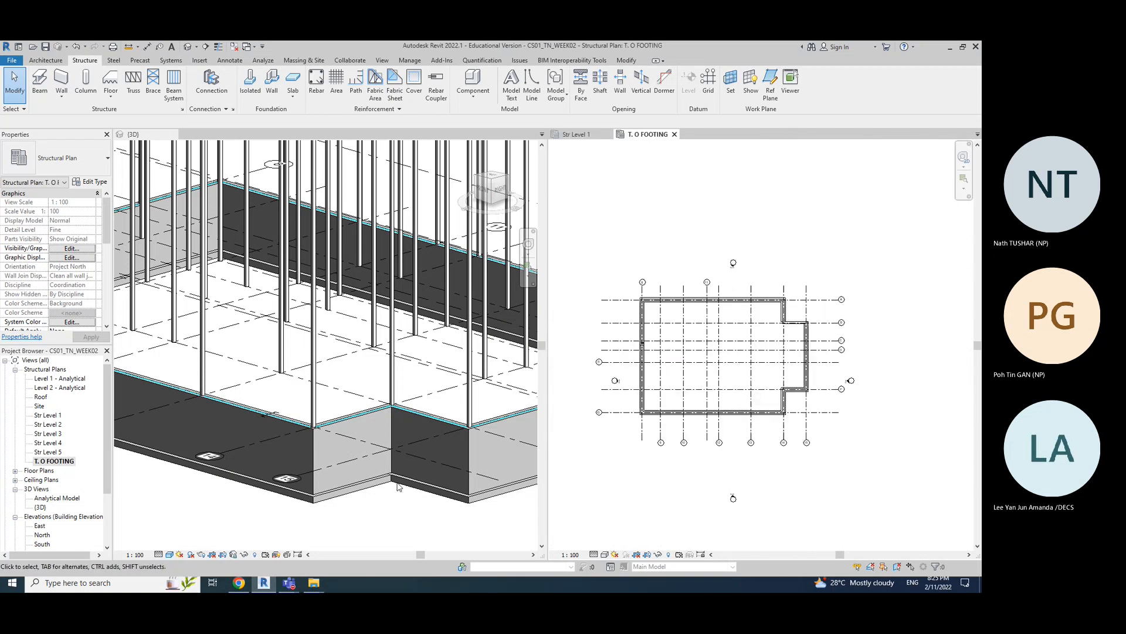
{"action": "left_click", "coordinate": [576, 134]}
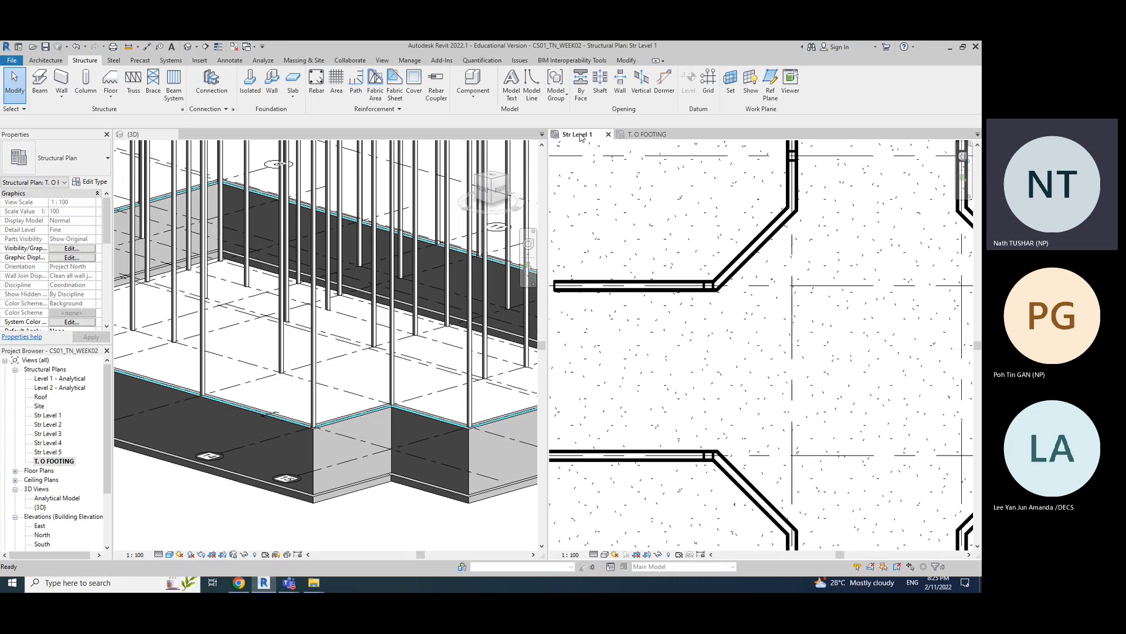
{"action": "left_click", "coordinate": [647, 135]}
{"action": "left_click", "coordinate": [580, 135]}
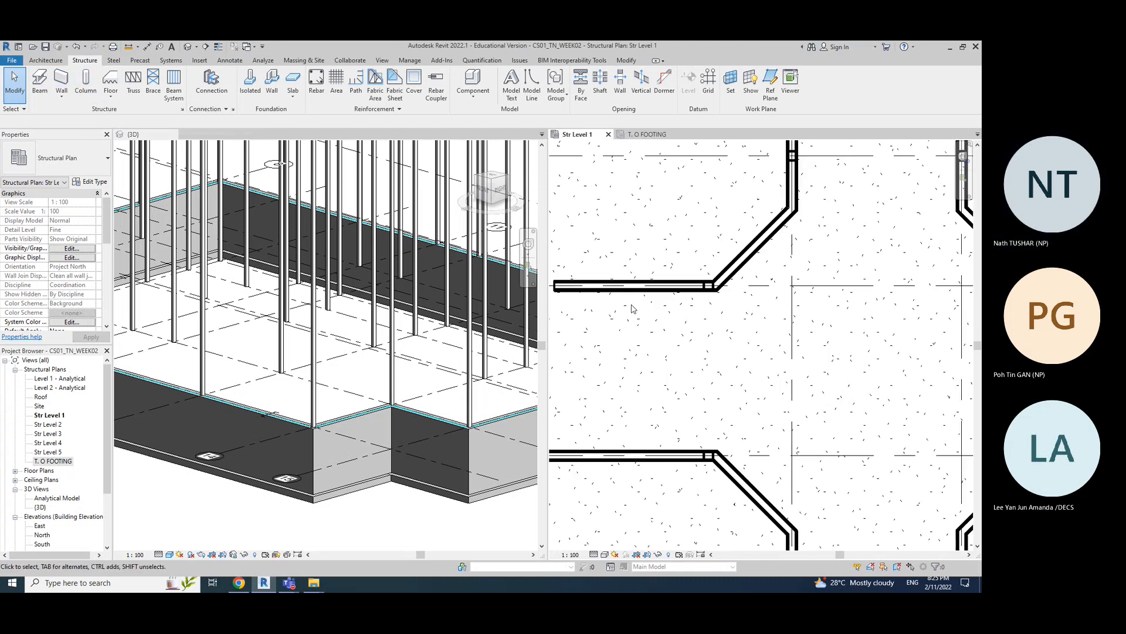
- Place 750 x 750mm concrete rectangular columns at all grid intersections on Str Level 1, extending in Depth to T. O FOOTING
{"action": "scroll", "coordinate": [692, 352], "scroll_direction": "down", "scroll_amount": 5}
{"action": "middle_click_drag", "start_coordinate": [670, 201], "coordinate": [713, 198]}
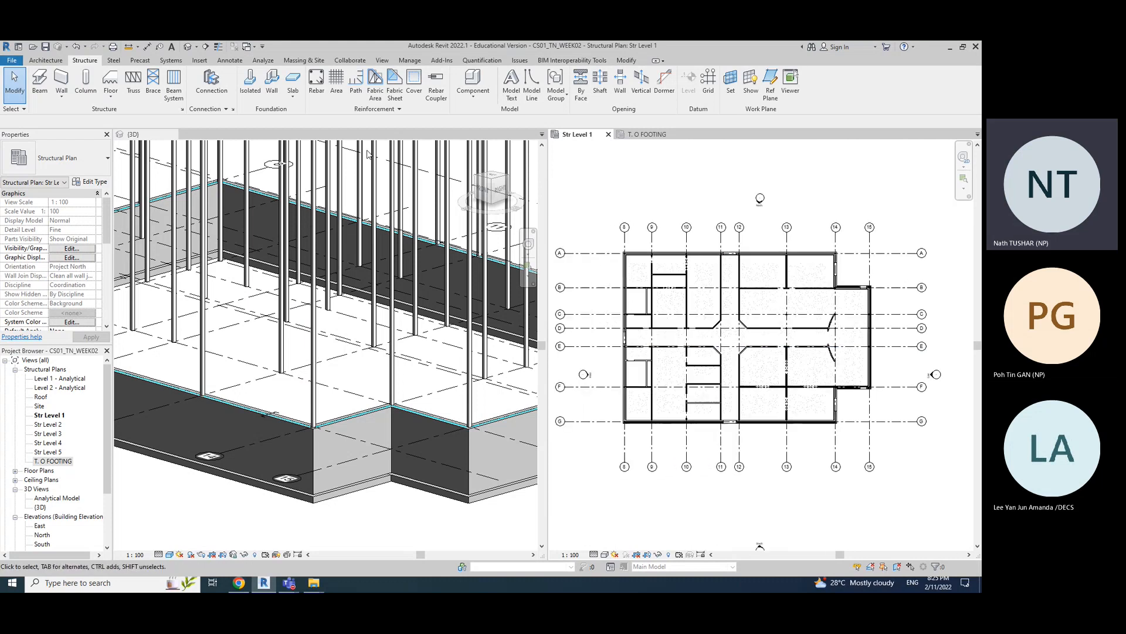
{"action": "left_click", "coordinate": [80, 83]}
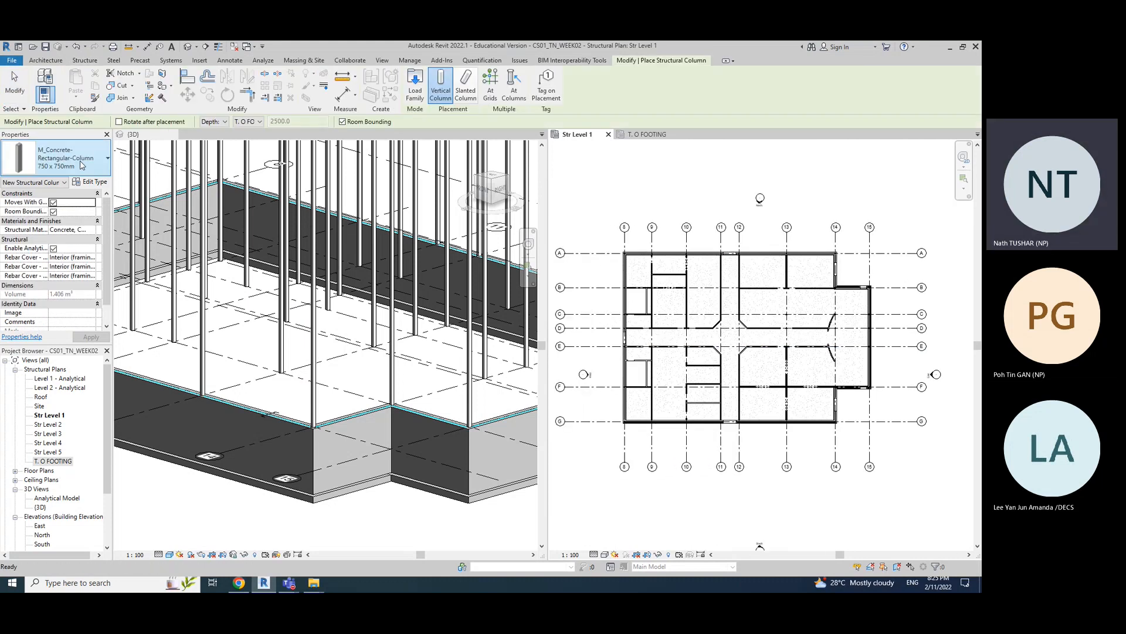
{"action": "left_click", "coordinate": [490, 85]}
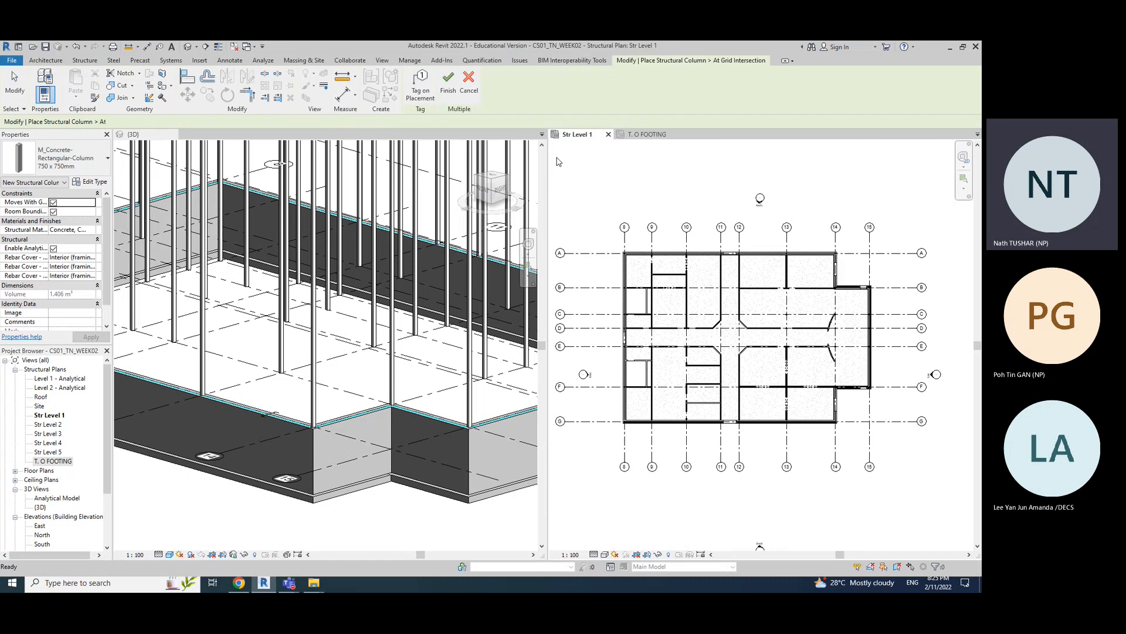
{"action": "left_click_drag", "start_coordinate": [892, 231], "coordinate": [598, 446]}
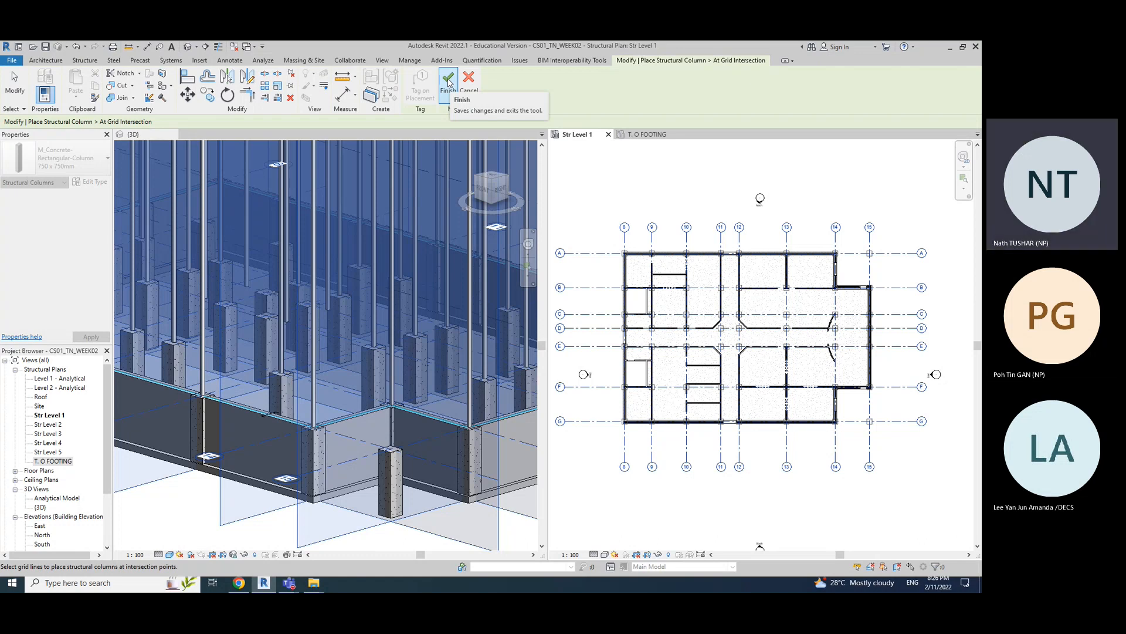
{"action": "left_click", "coordinate": [452, 92]}
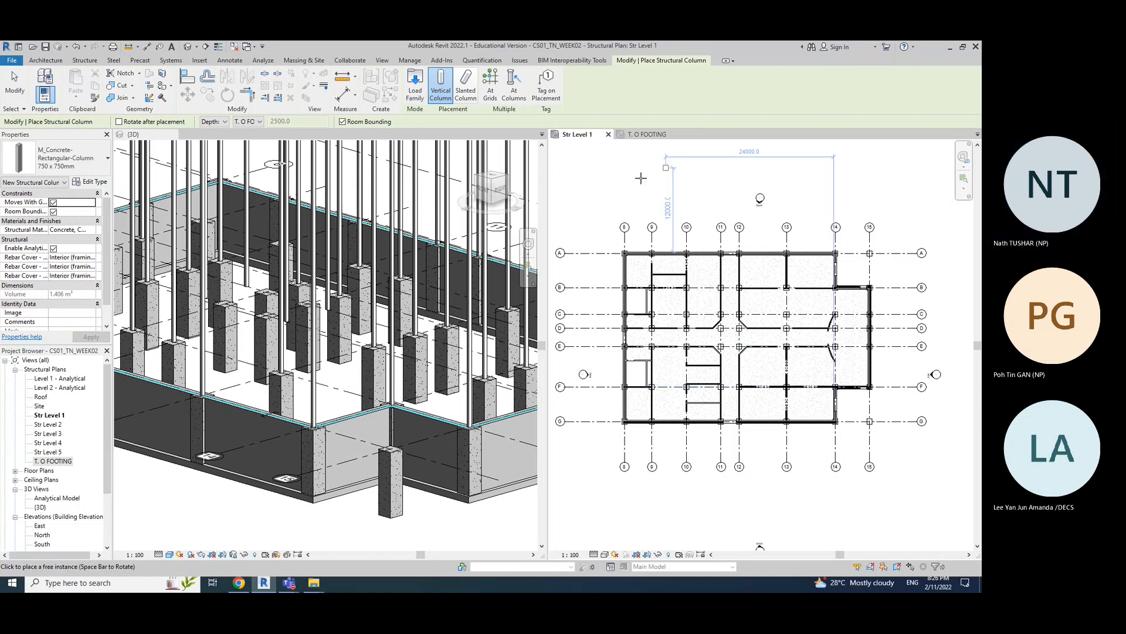
{"action": "left_click", "coordinate": [16, 94]}
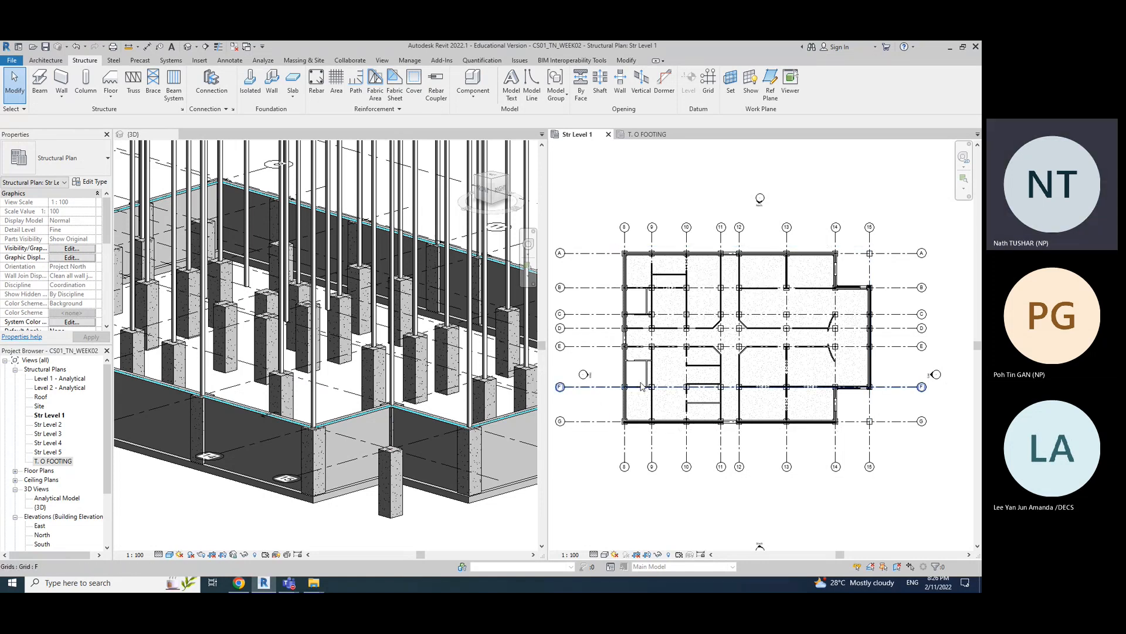
- Examine the concrete piers in 3D and on the Str Level 1 plan for steel columns that lie off the grid intersections
{"action": "scroll", "coordinate": [218, 359], "scroll_direction": "up", "scroll_amount": 4}
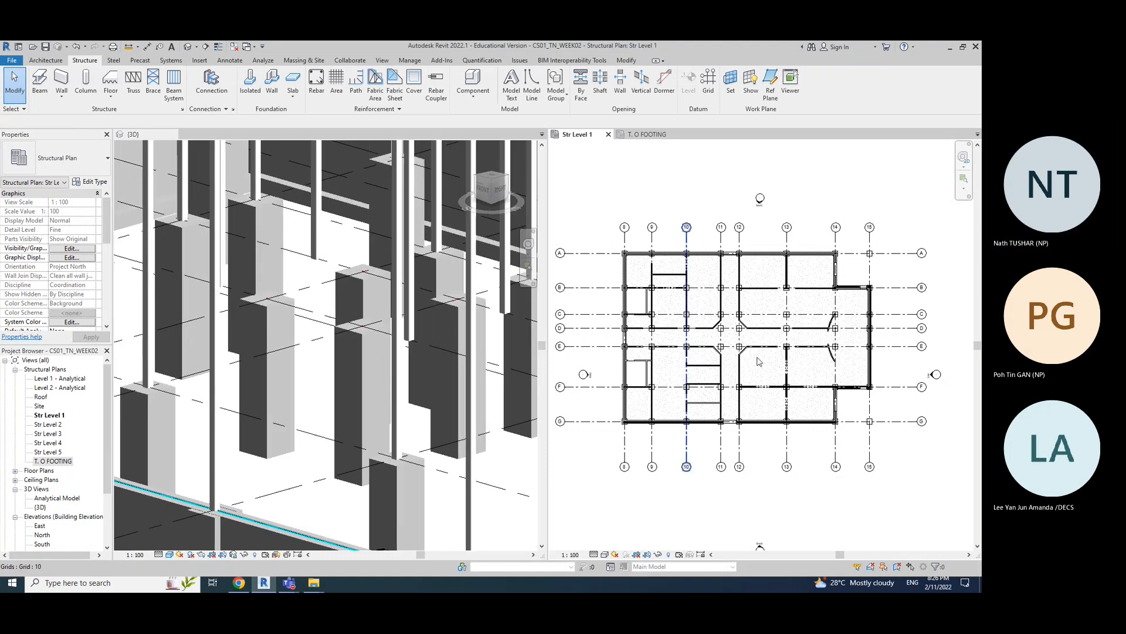
{"action": "scroll", "coordinate": [726, 346], "scroll_direction": "up", "scroll_amount": 5}
{"action": "scroll", "coordinate": [726, 347], "scroll_direction": "up", "scroll_amount": 4}
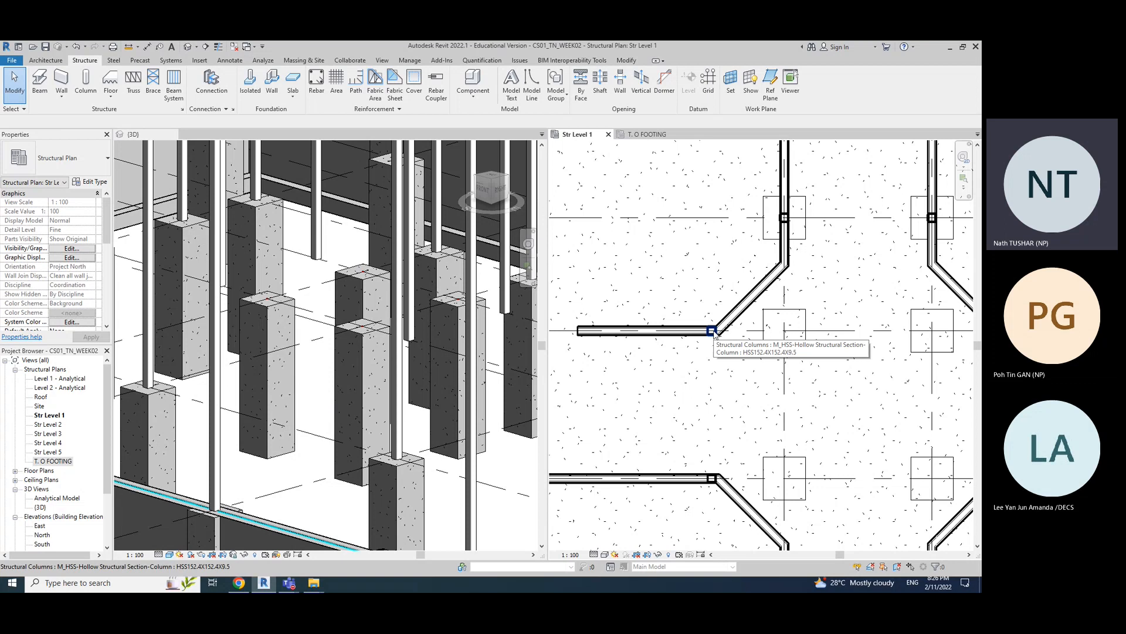
{"action": "scroll", "coordinate": [715, 335], "scroll_direction": "down", "scroll_amount": 4}
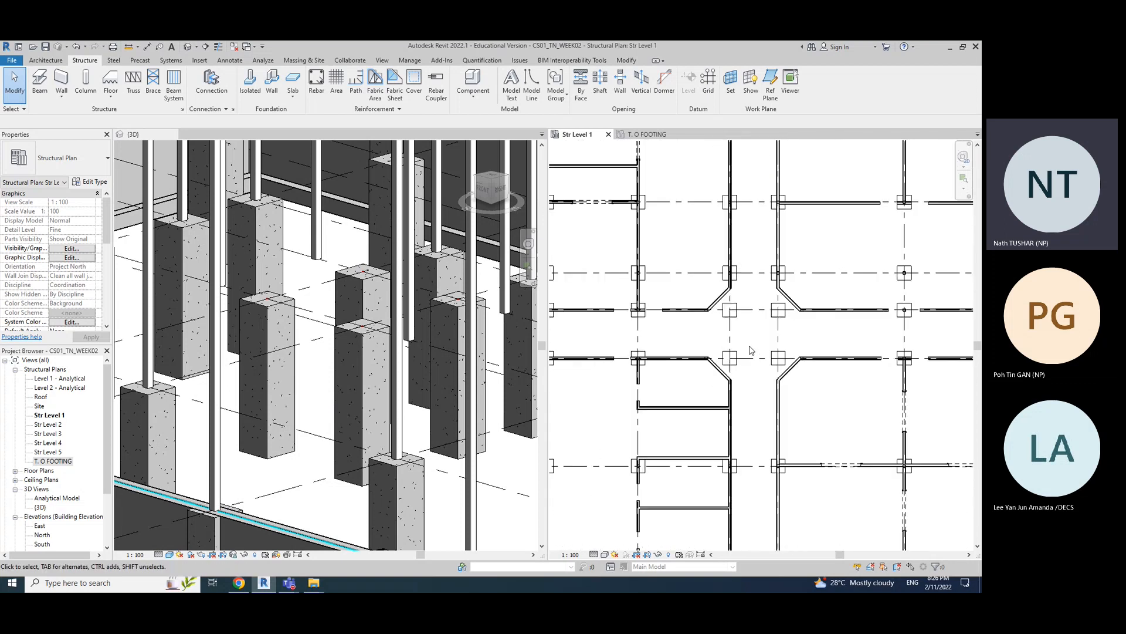
{"action": "scroll", "coordinate": [751, 351], "scroll_direction": "down", "scroll_amount": 2}
{"action": "scroll", "coordinate": [751, 350], "scroll_direction": "down", "scroll_amount": 3}
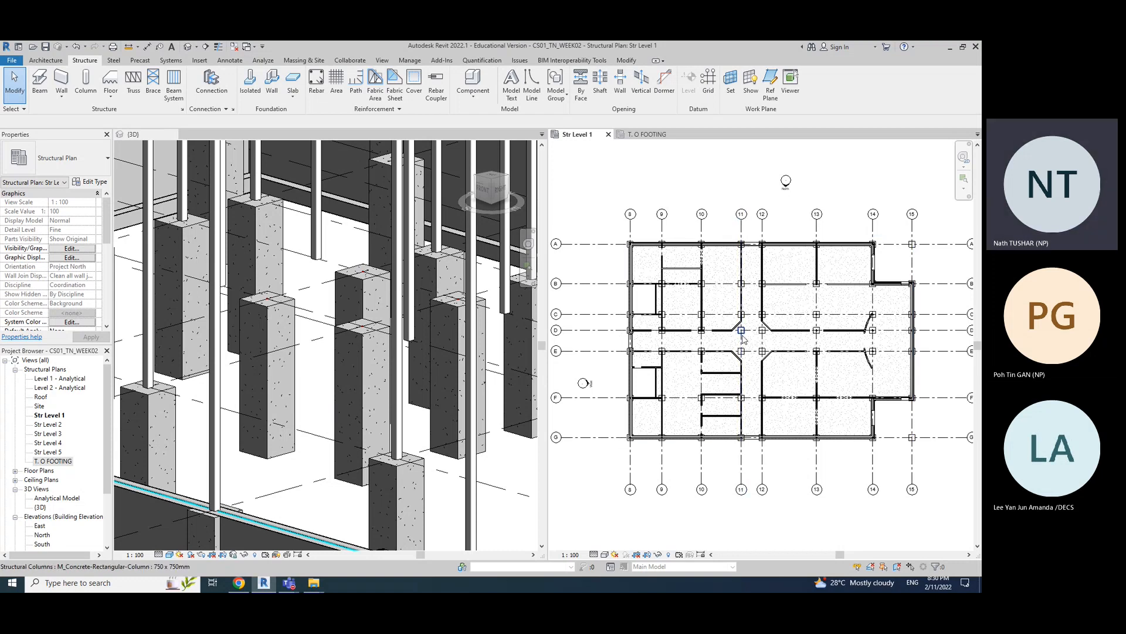
{"action": "scroll", "coordinate": [743, 339], "scroll_direction": "up", "scroll_amount": 3}
{"action": "scroll", "coordinate": [743, 346], "scroll_direction": "down", "scroll_amount": 2}
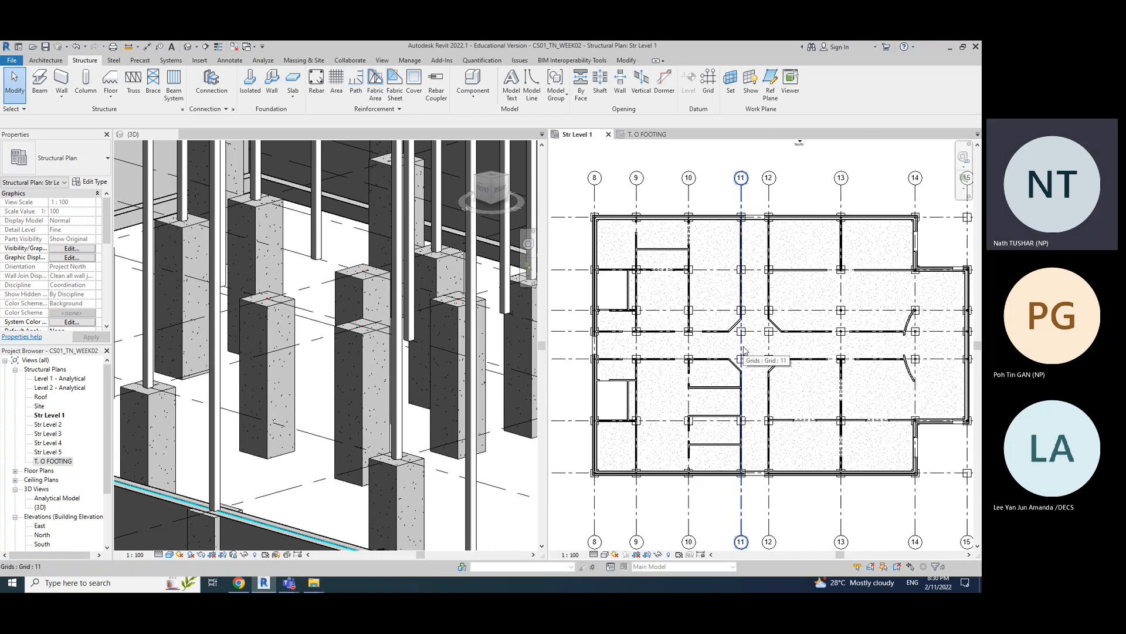
{"action": "scroll", "coordinate": [695, 333], "scroll_direction": "up", "scroll_amount": 5}
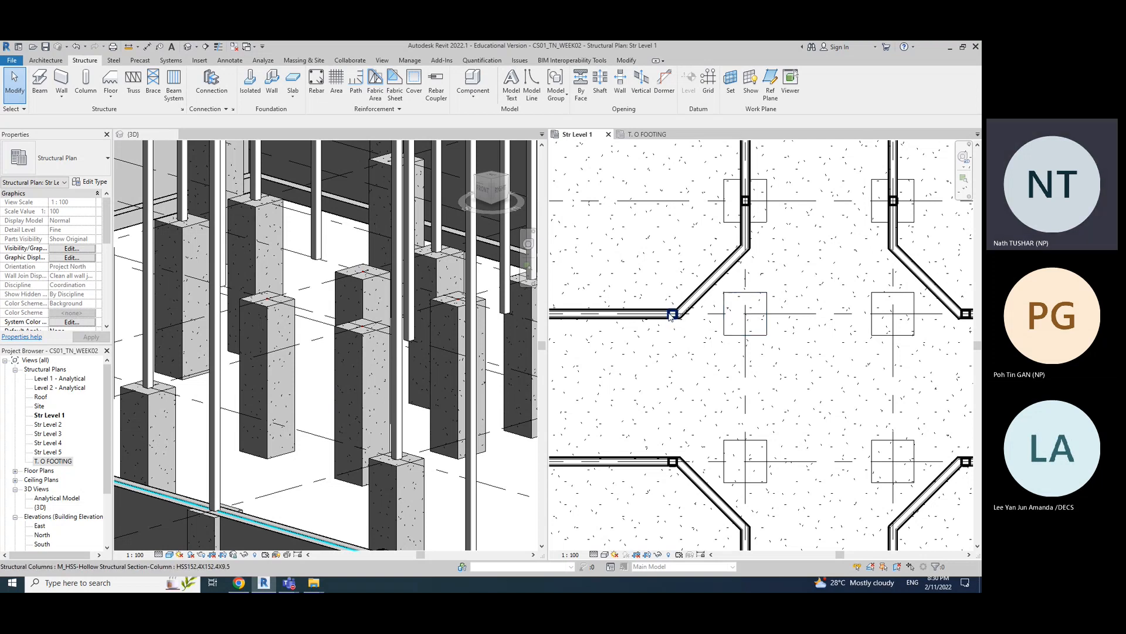
- Move the concrete pier at grid intersection D-11 by its midpoint onto the centre of the nearby hollow steel column at the angled wall's corner
{"action": "left_click", "coordinate": [766, 322]}
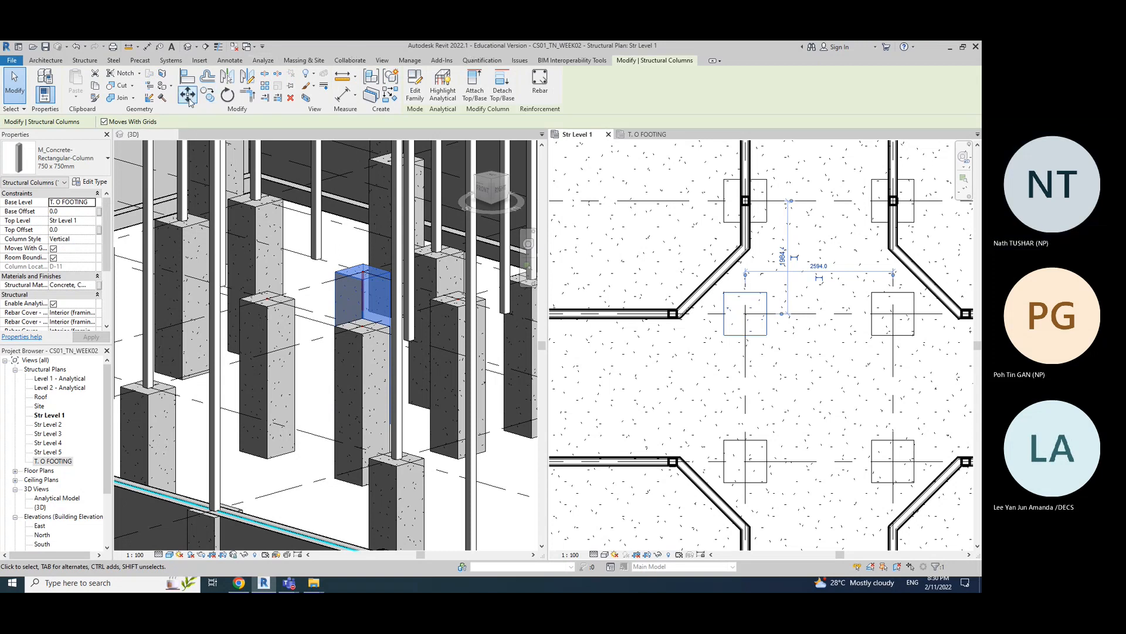
{"action": "left_click", "coordinate": [653, 256]}
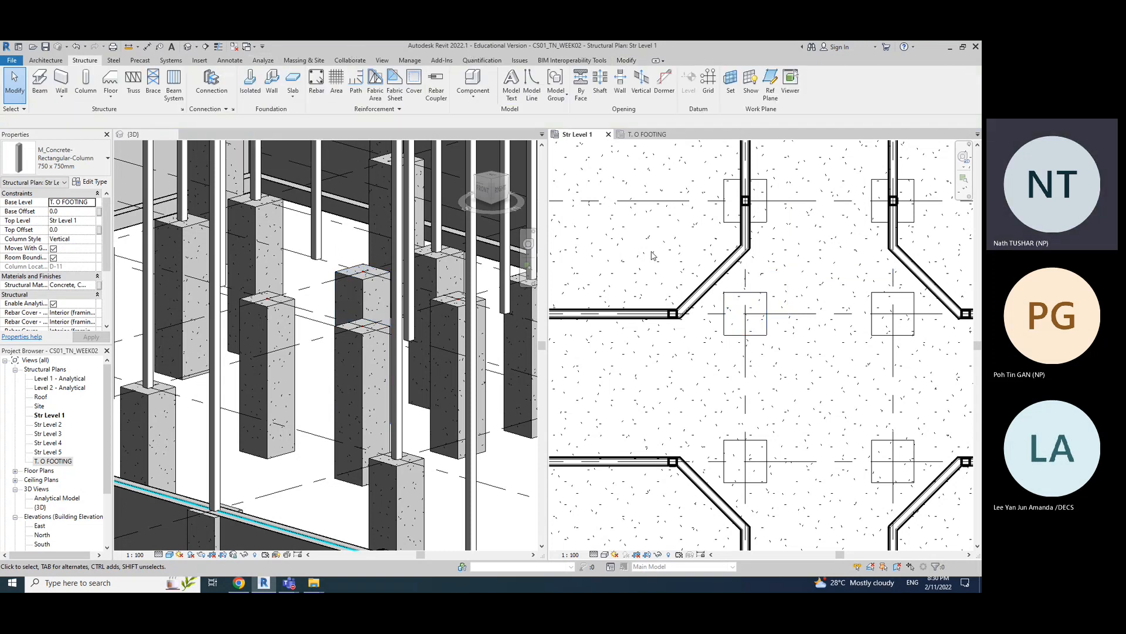
{"action": "left_click", "coordinate": [767, 302]}
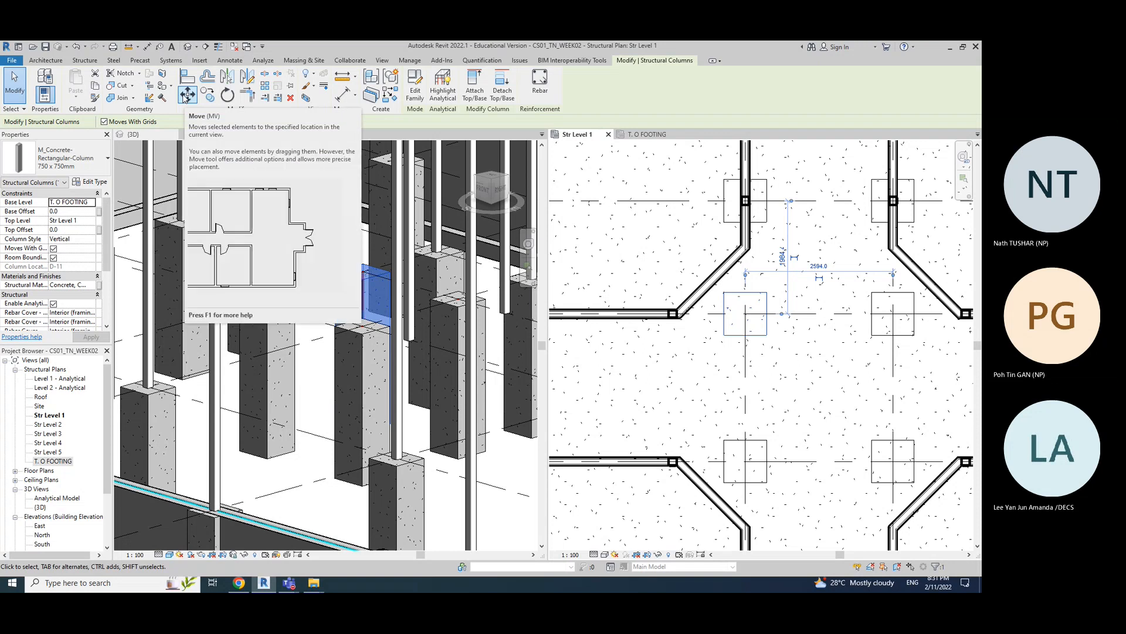
{"action": "left_click", "coordinate": [186, 94]}
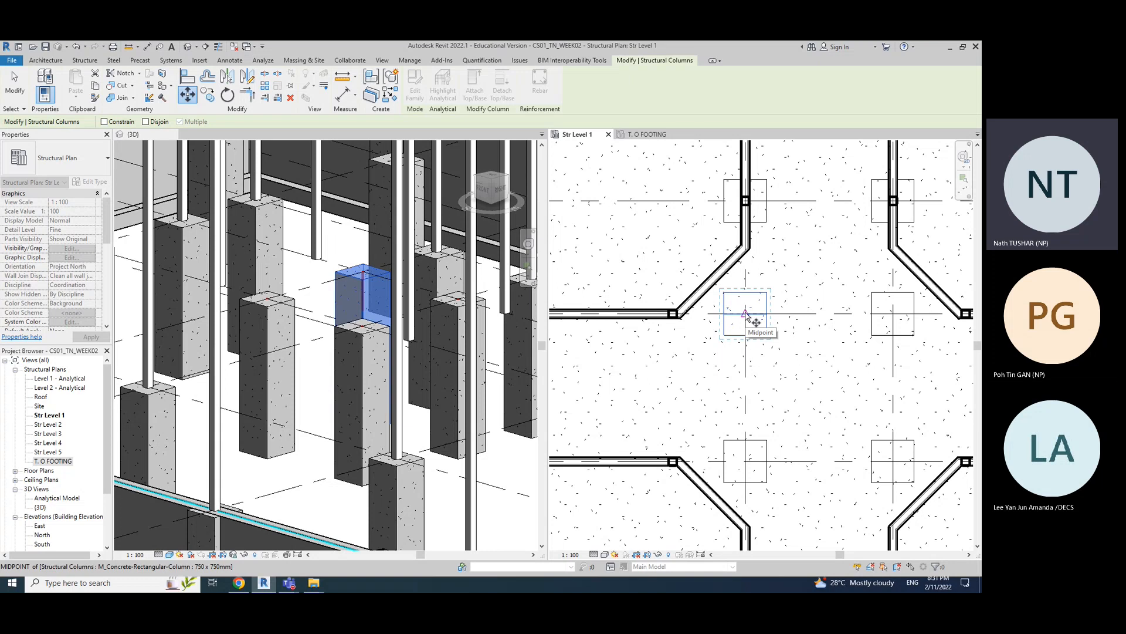
{"action": "left_click", "coordinate": [745, 315]}
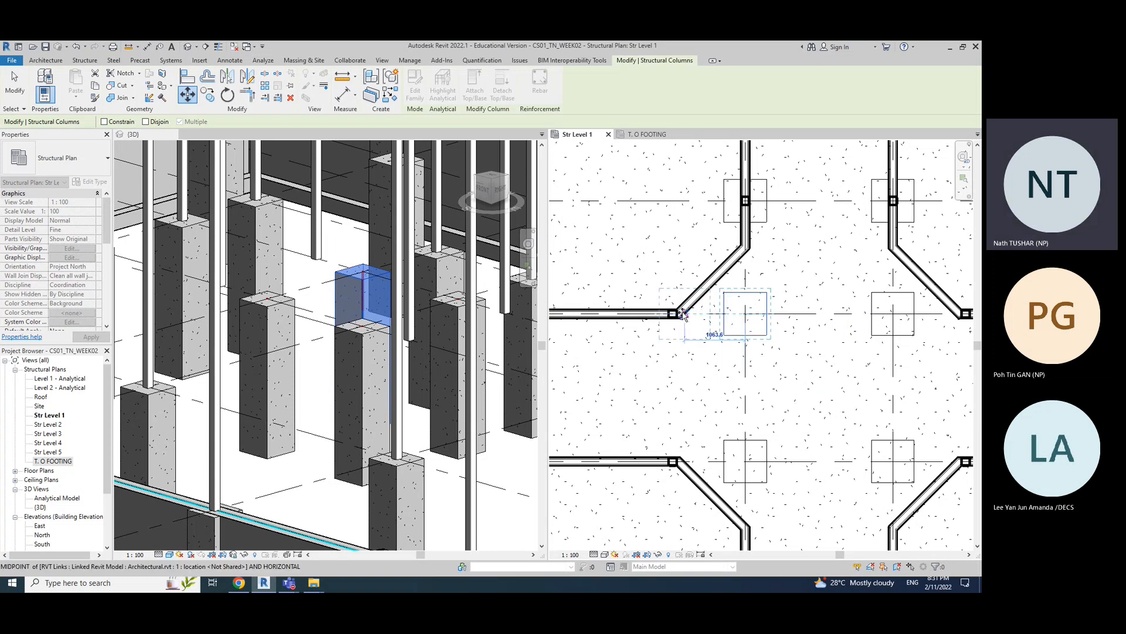
{"action": "scroll", "coordinate": [684, 314], "scroll_direction": "up", "scroll_amount": 5}
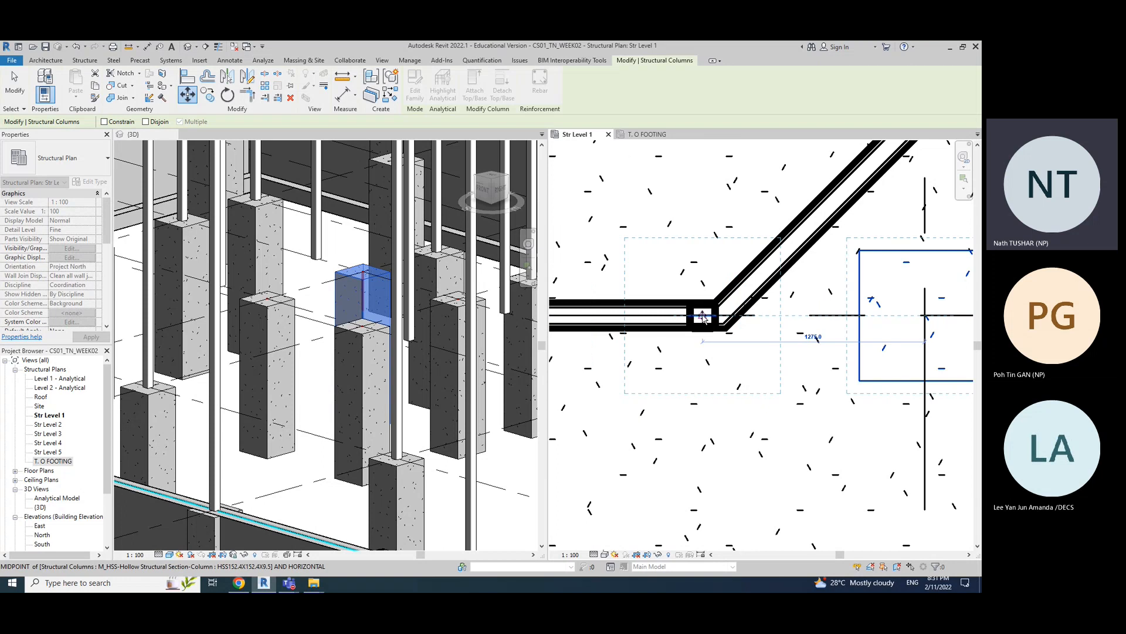
{"action": "scroll", "coordinate": [702, 318], "scroll_direction": "up", "scroll_amount": 4}
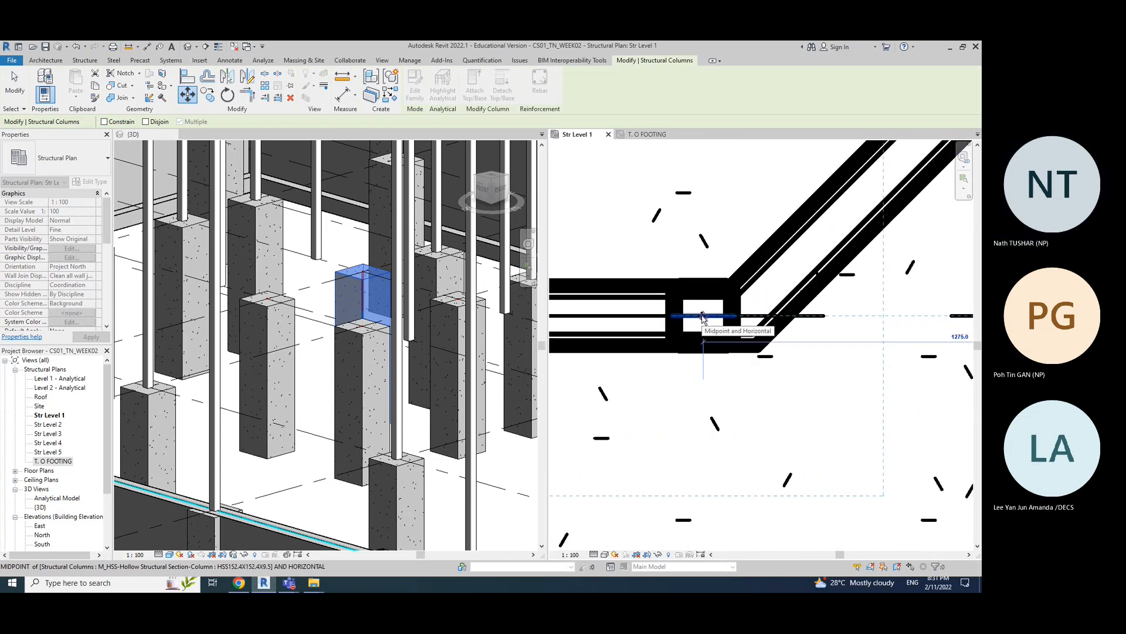
{"action": "left_click", "coordinate": [702, 318]}
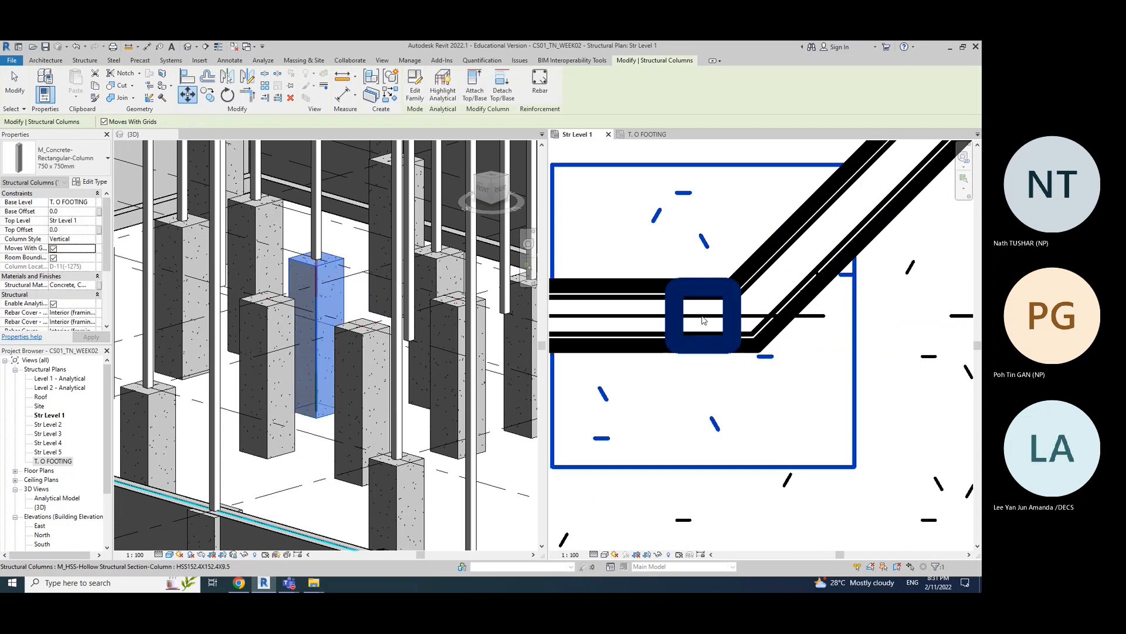
{"action": "scroll", "coordinate": [702, 318], "scroll_direction": "down", "scroll_amount": 4}
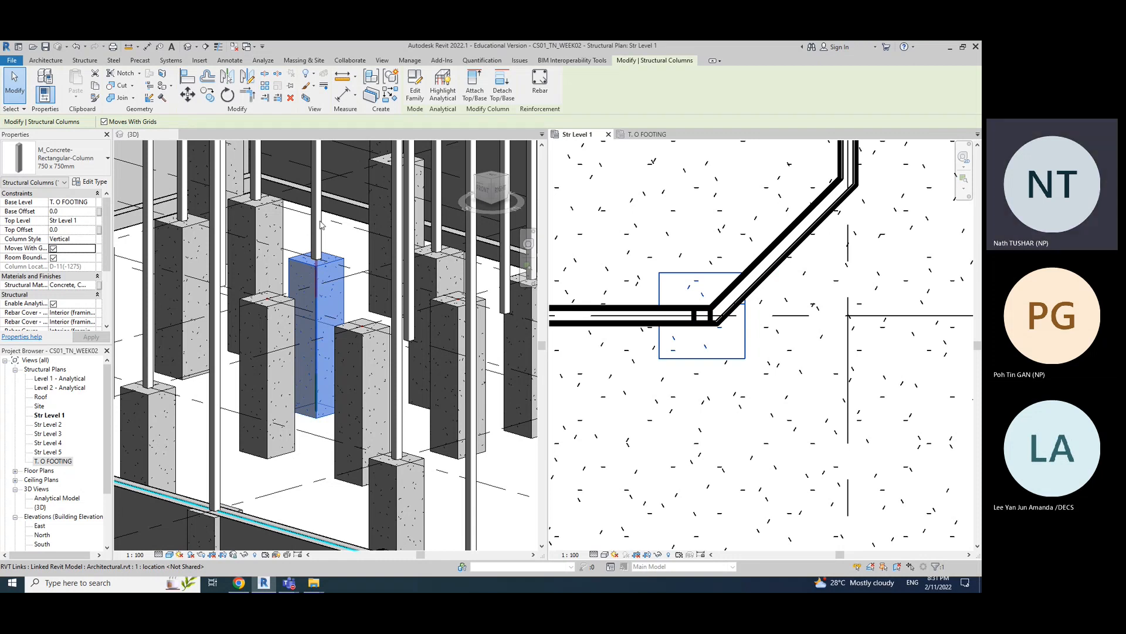
{"action": "scroll", "coordinate": [342, 398], "scroll_direction": "down", "scroll_amount": 1}
{"action": "scroll", "coordinate": [805, 432], "scroll_direction": "down", "scroll_amount": 3}
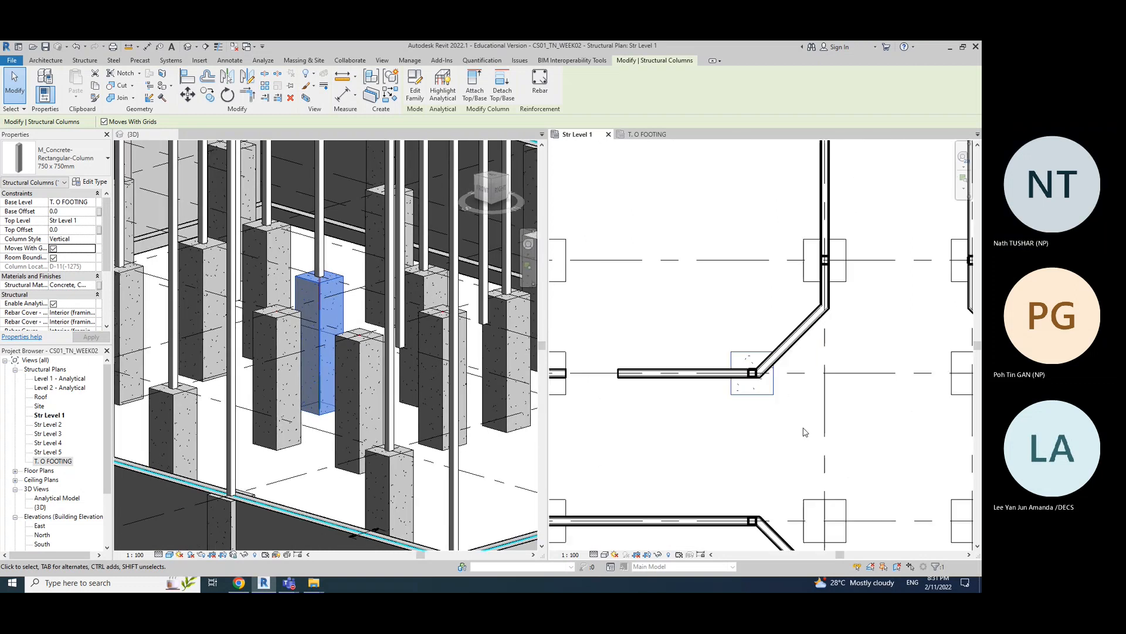
- Move the concrete pier at grid intersection E-11 by its midpoint onto the centre of the hollow steel column at the angled wall's corner
{"action": "scroll", "coordinate": [805, 432], "scroll_direction": "down", "scroll_amount": 2}
{"action": "scroll", "coordinate": [757, 333], "scroll_direction": "up", "scroll_amount": 4}
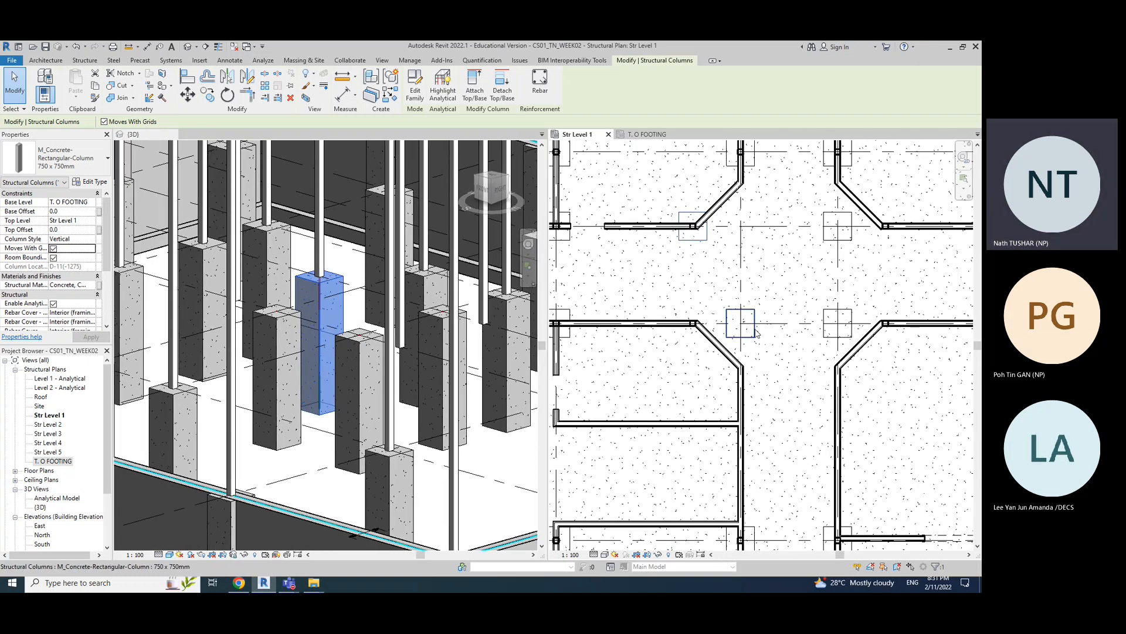
{"action": "left_click", "coordinate": [756, 332]}
{"action": "scroll", "coordinate": [763, 326], "scroll_direction": "up", "scroll_amount": 2}
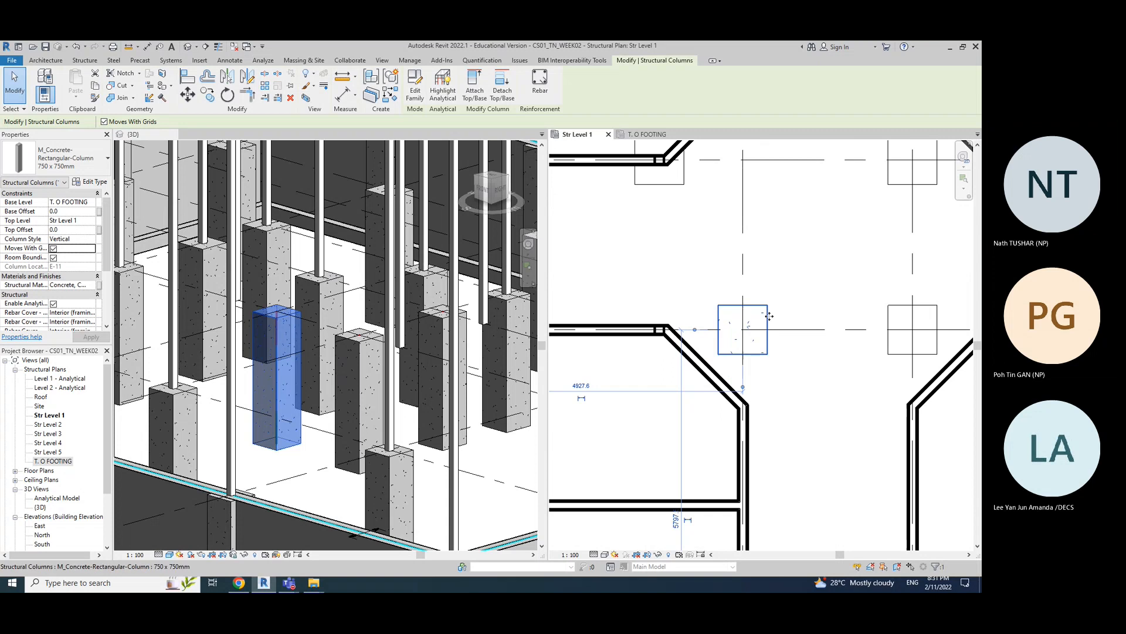
{"action": "left_click", "coordinate": [188, 95]}
{"action": "left_click", "coordinate": [742, 330]}
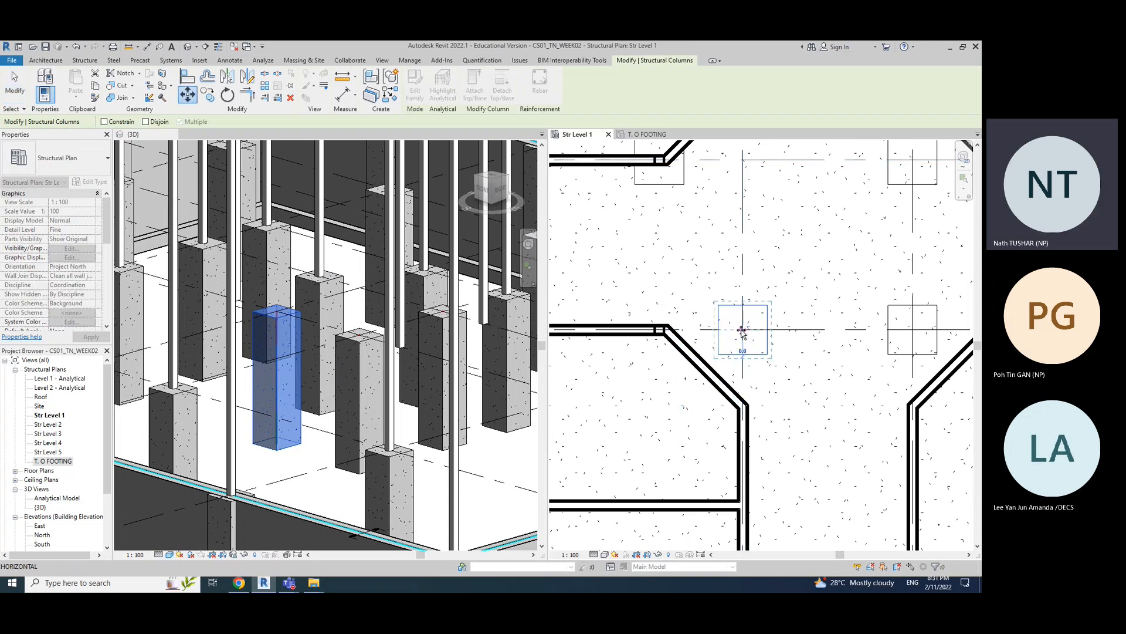
{"action": "scroll", "coordinate": [675, 321], "scroll_direction": "up", "scroll_amount": 4}
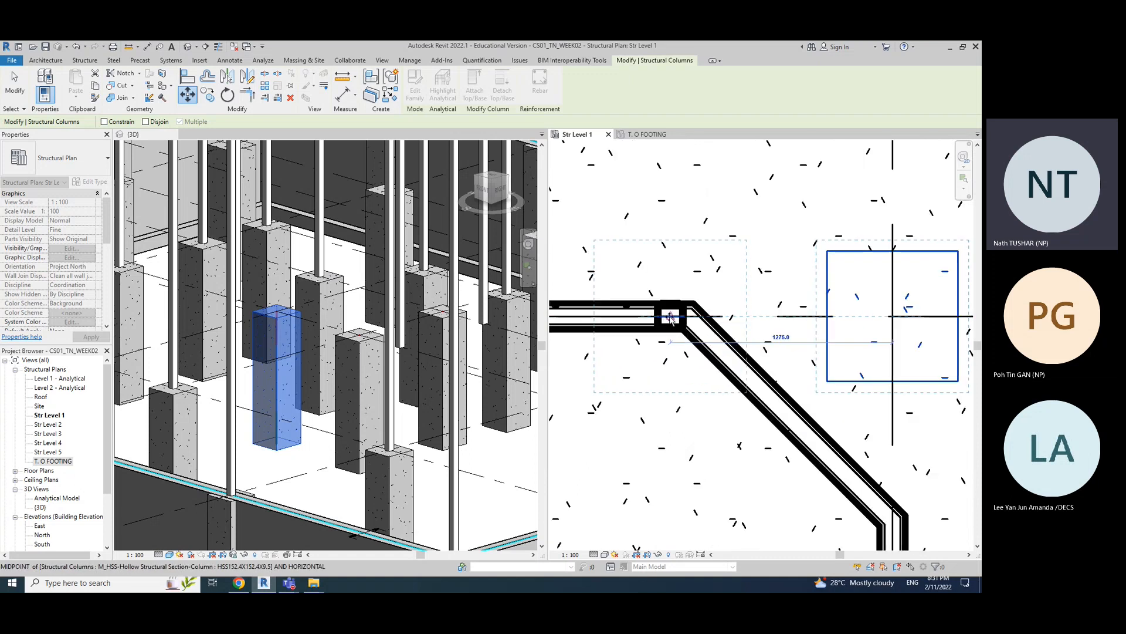
{"action": "left_click", "coordinate": [670, 317]}
{"action": "scroll", "coordinate": [656, 382], "scroll_direction": "down", "scroll_amount": 2}
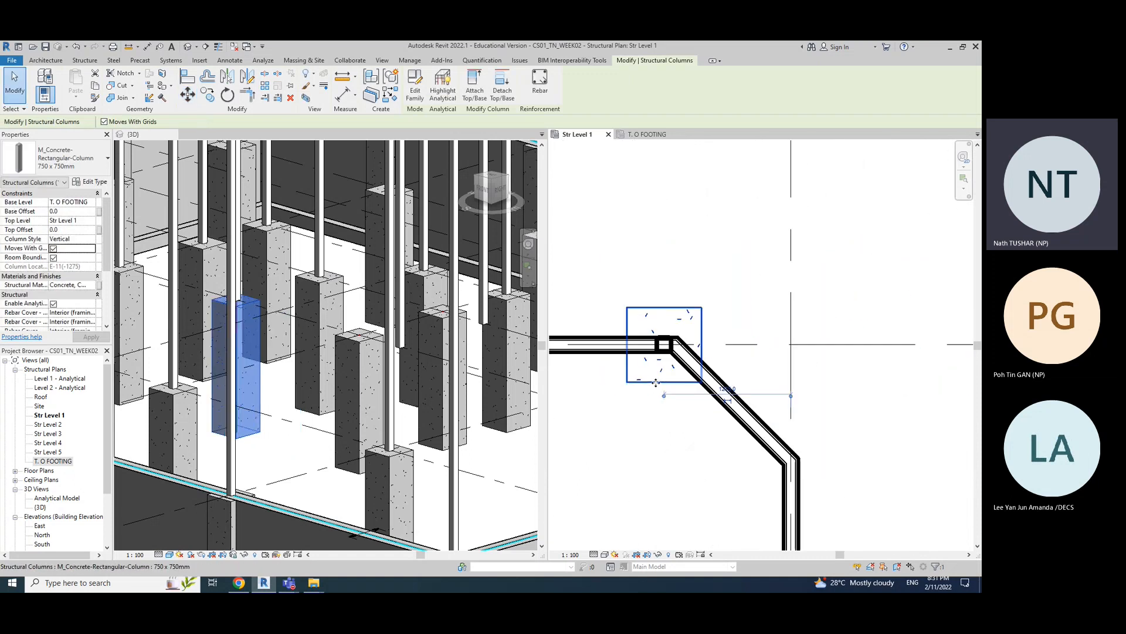
{"action": "scroll", "coordinate": [656, 382], "scroll_direction": "down", "scroll_amount": 4}
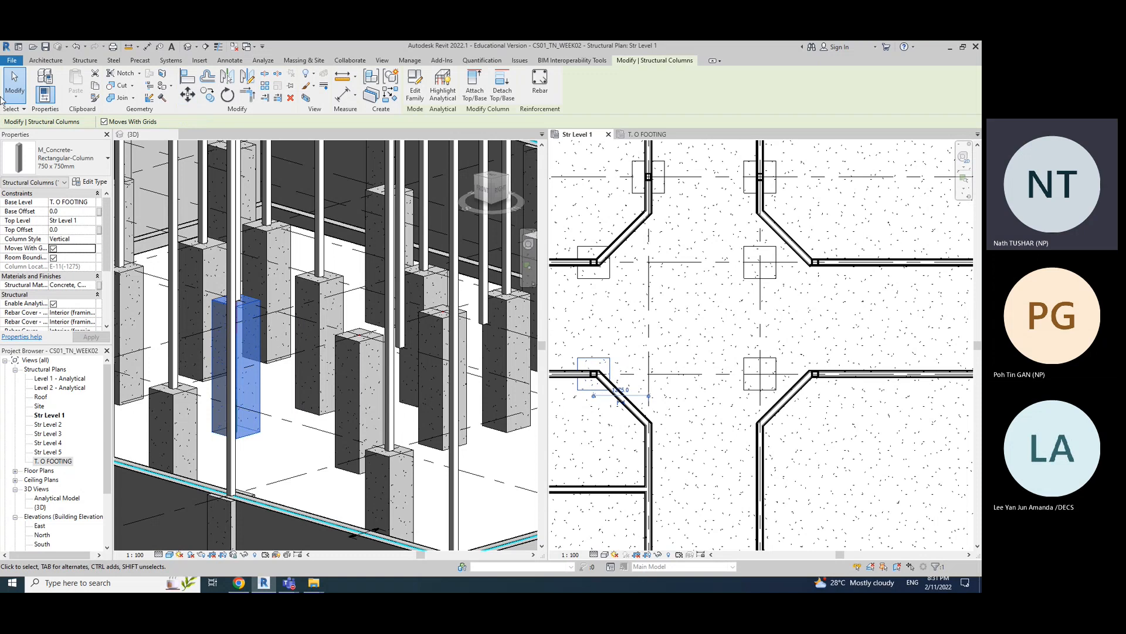
{"action": "left_click", "coordinate": [15, 85]}
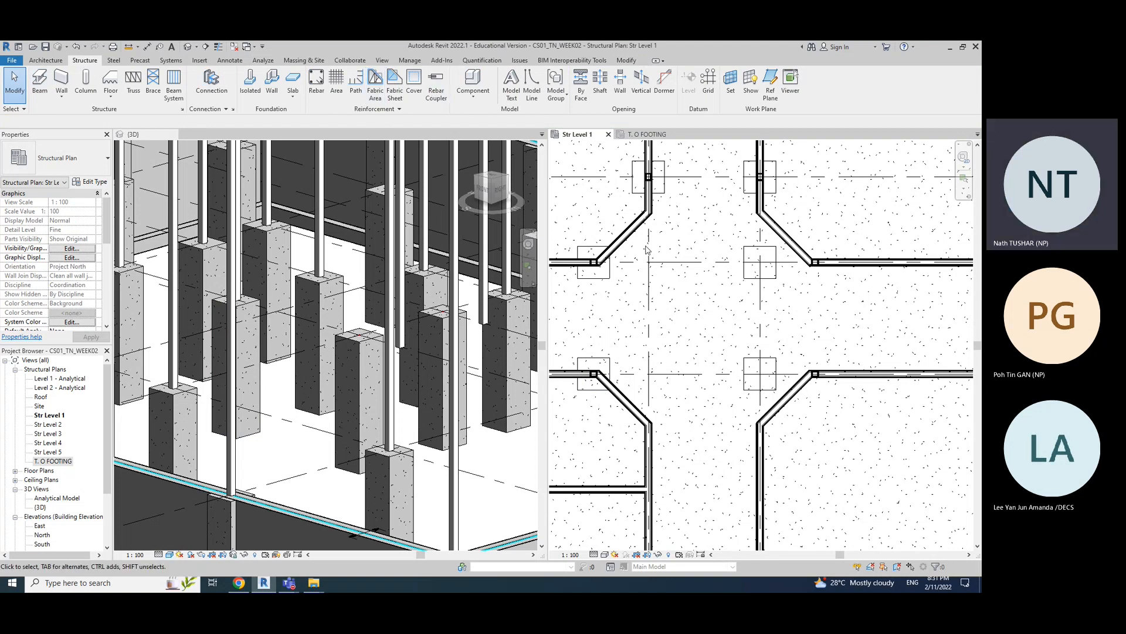
- Move the concrete pier at grid intersection D-12 by its midpoint onto the centre of the neighbouring hollow steel column
{"action": "left_click", "coordinate": [746, 259]}
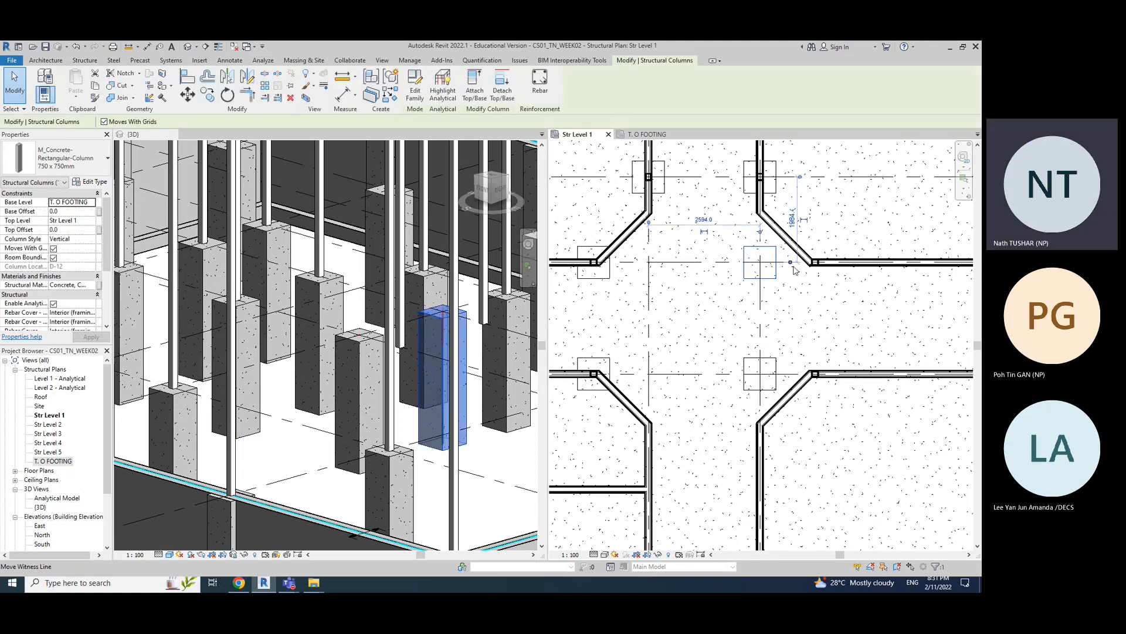
{"action": "scroll", "coordinate": [795, 270], "scroll_direction": "up", "scroll_amount": 2}
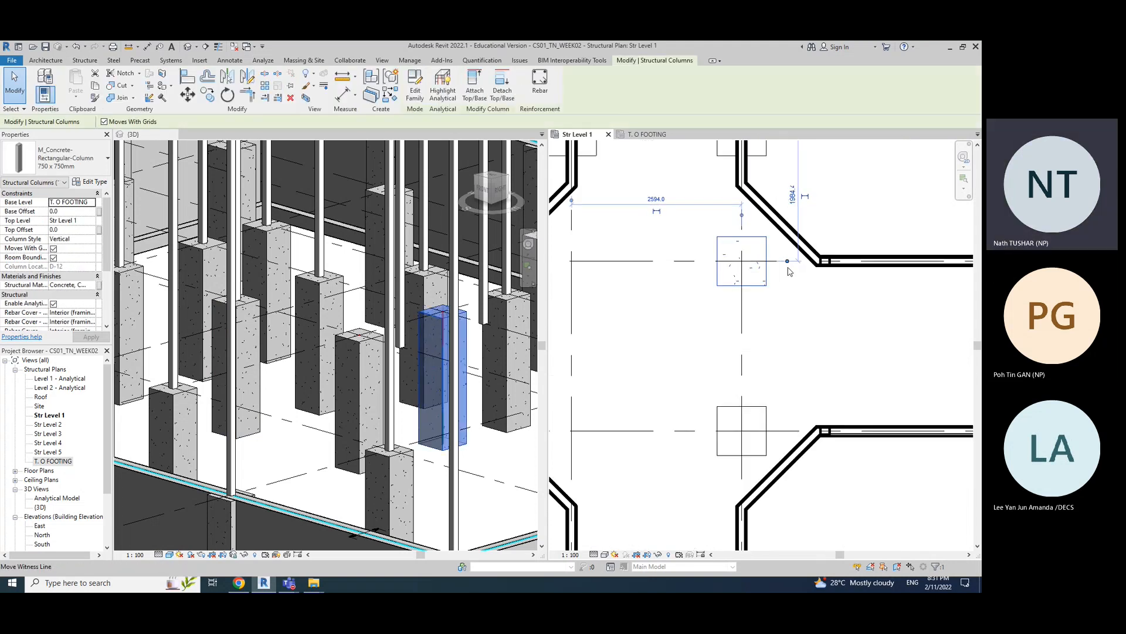
{"action": "left_click", "coordinate": [186, 94]}
{"action": "left_click", "coordinate": [744, 261]}
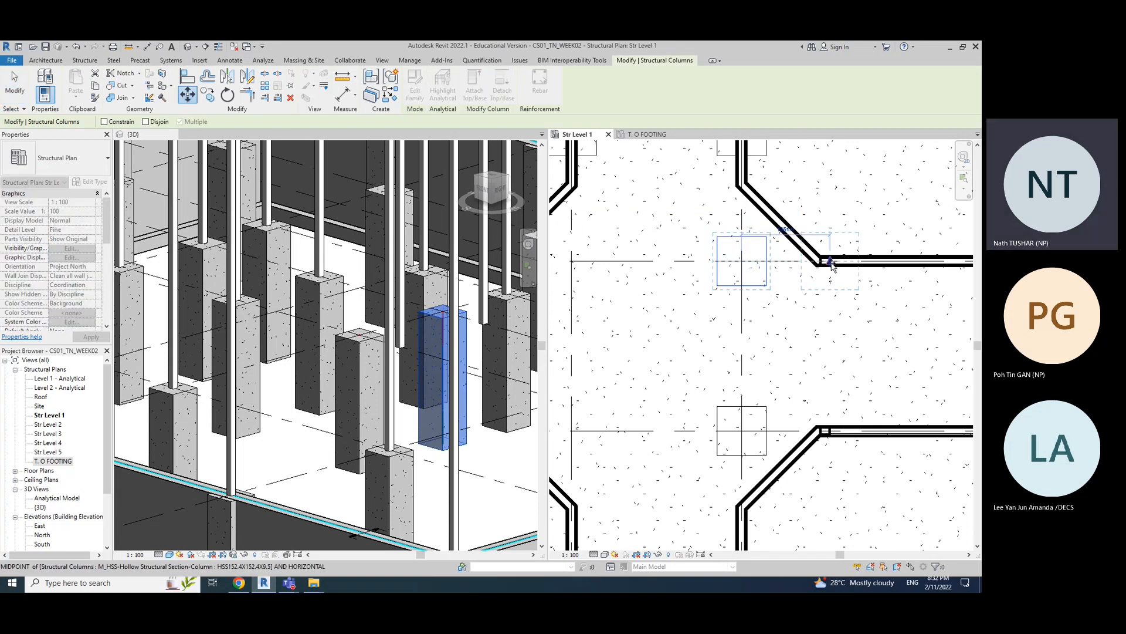
{"action": "left_click", "coordinate": [831, 263]}
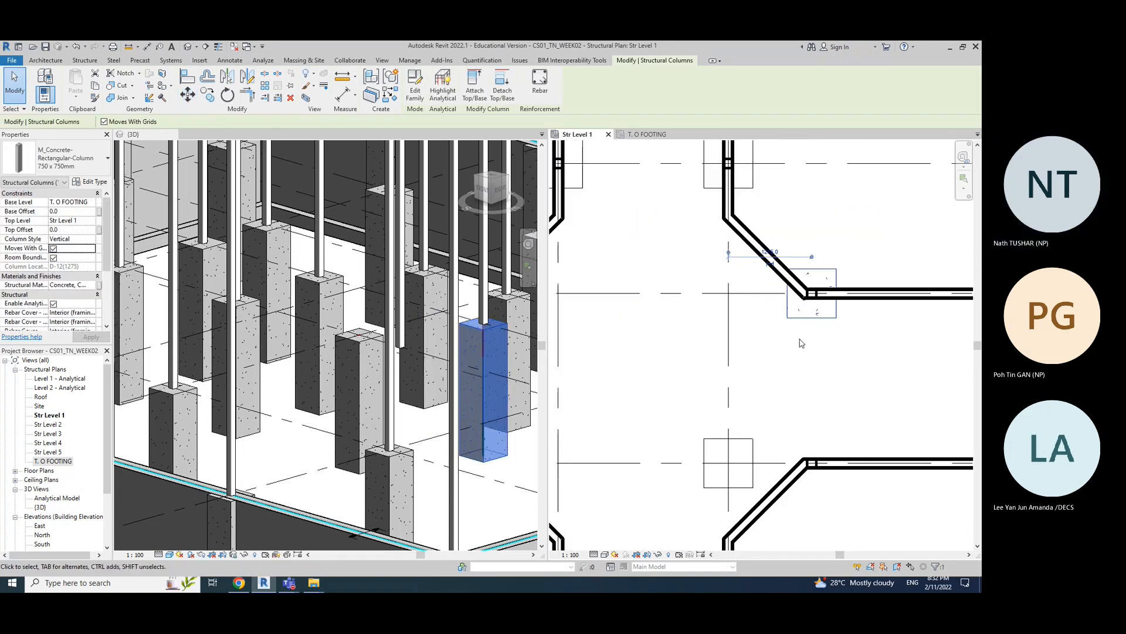
{"action": "scroll", "coordinate": [800, 345], "scroll_direction": "down", "scroll_amount": 4}
{"action": "middle_click_drag", "start_coordinate": [787, 387], "coordinate": [760, 347]}
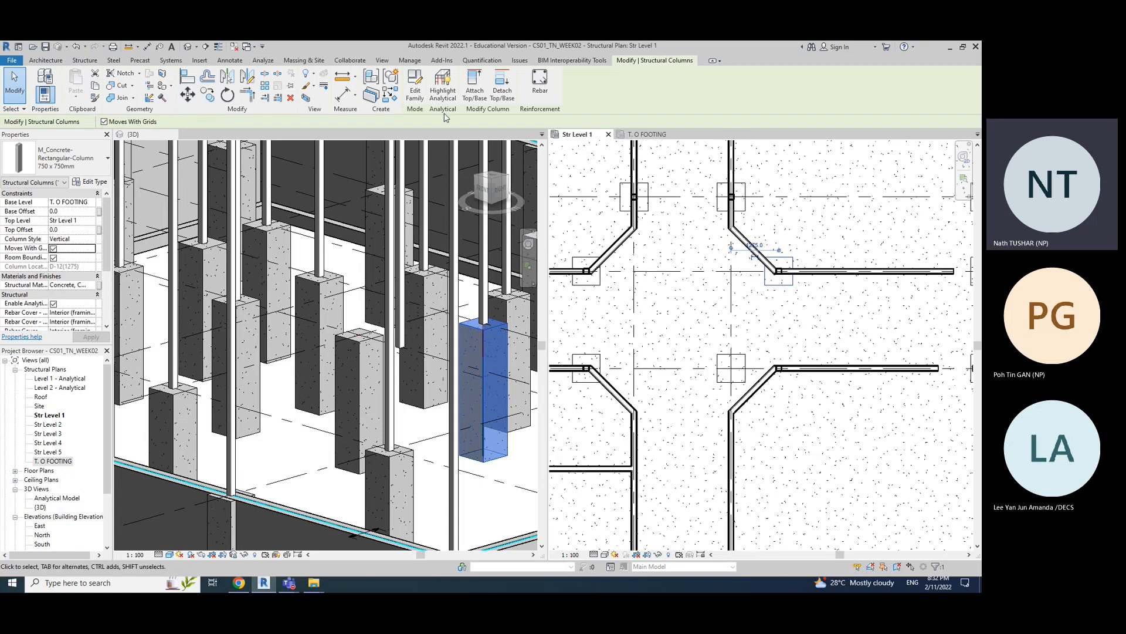
{"action": "left_click", "coordinate": [15, 86]}
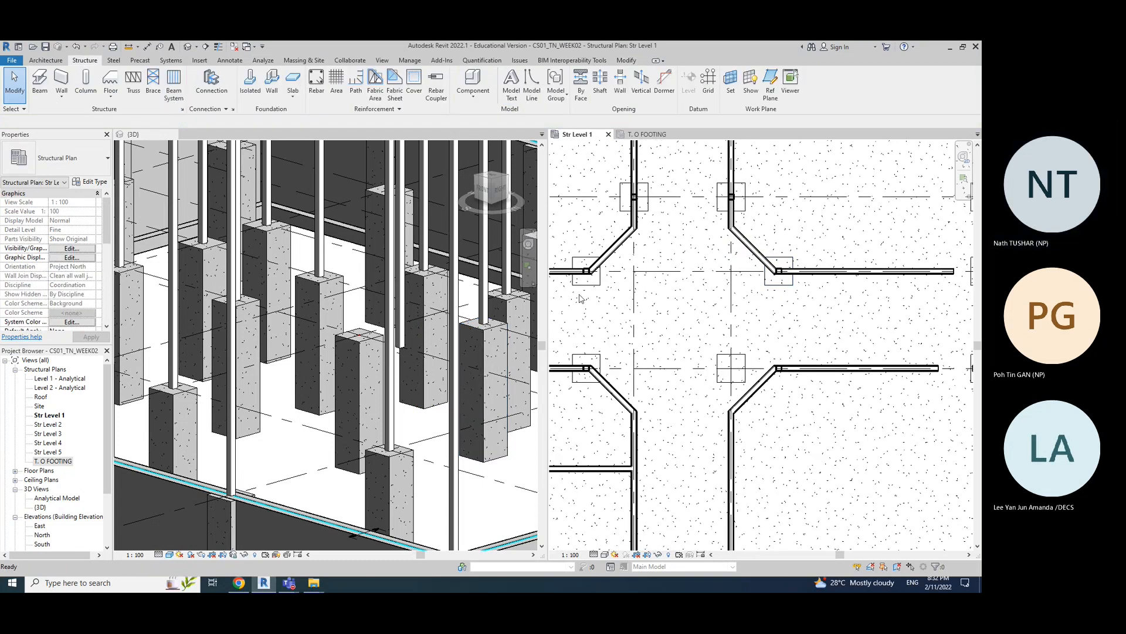
{"action": "left_click", "coordinate": [731, 364]}
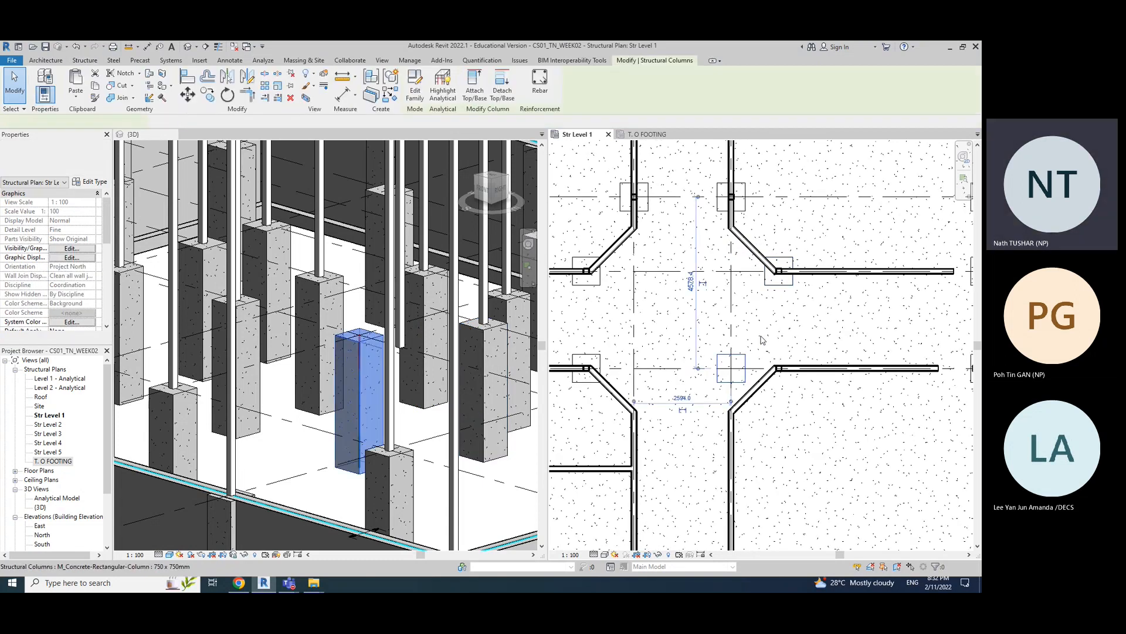
{"action": "left_click", "coordinate": [186, 95]}
{"action": "left_click", "coordinate": [734, 369]}
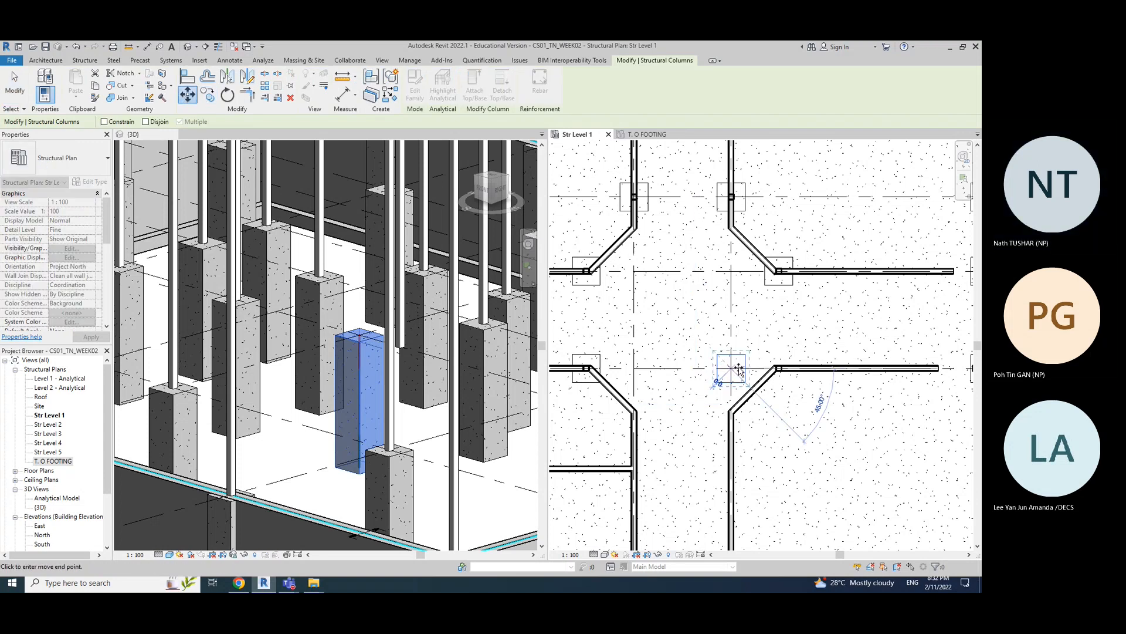
{"action": "left_click", "coordinate": [737, 372]}
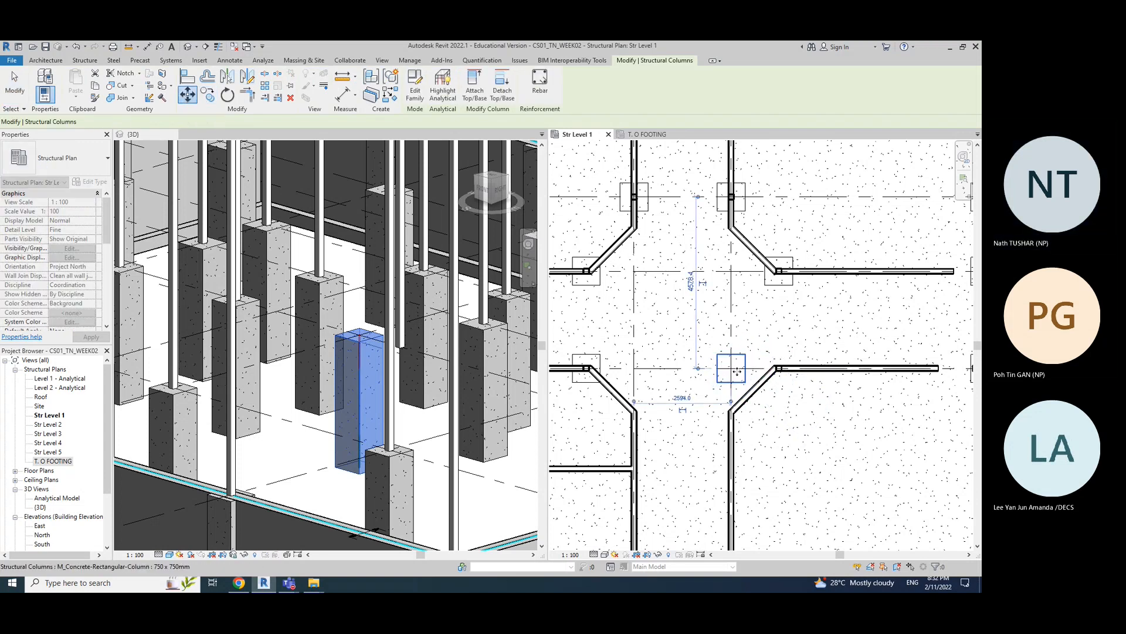
{"action": "key", "text": "Escape"}
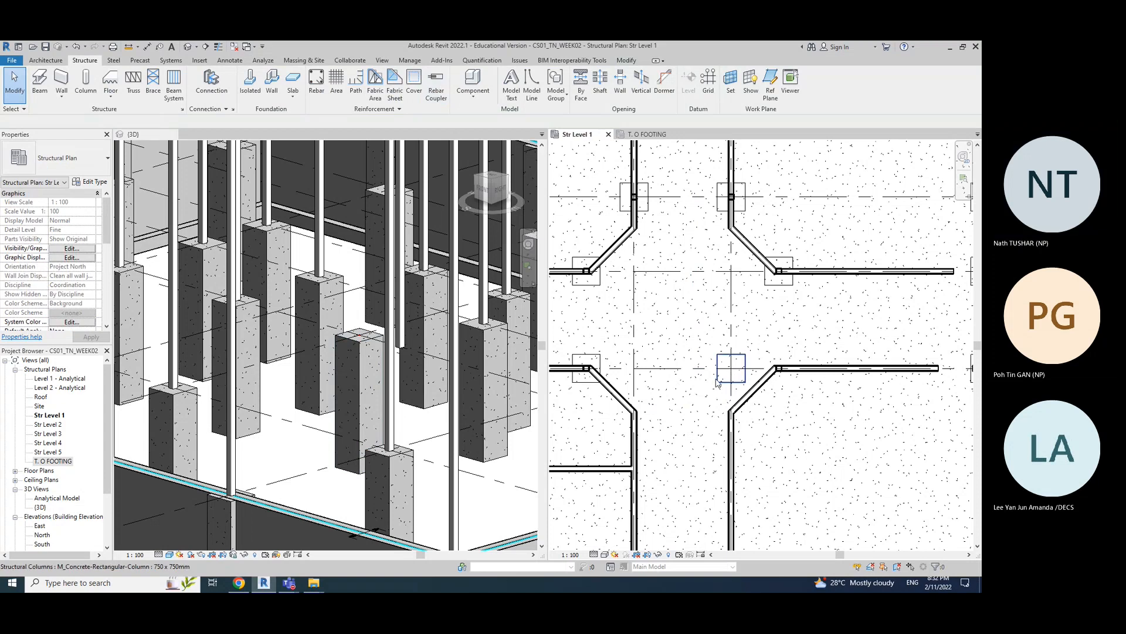
- Move the concrete pier at grid intersection E-12 by its midpoint onto the hollow steel column at the angled wall's corner
{"action": "left_click", "coordinate": [719, 383]}
{"action": "left_click", "coordinate": [188, 96]}
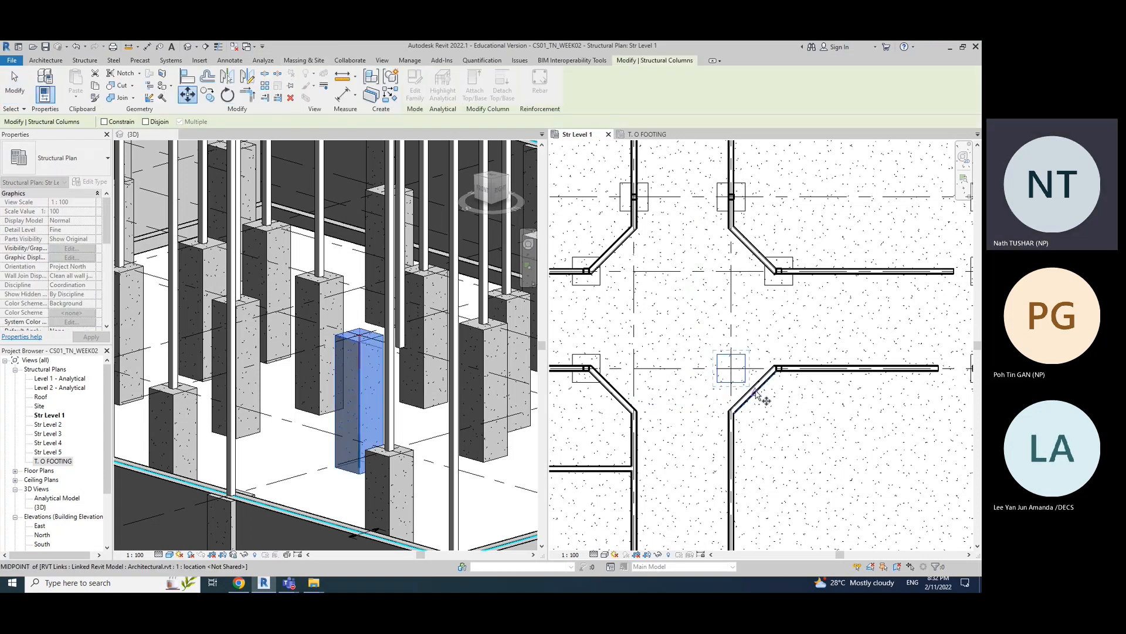
{"action": "left_click", "coordinate": [731, 368]}
{"action": "scroll", "coordinate": [778, 373], "scroll_direction": "up", "scroll_amount": 1}
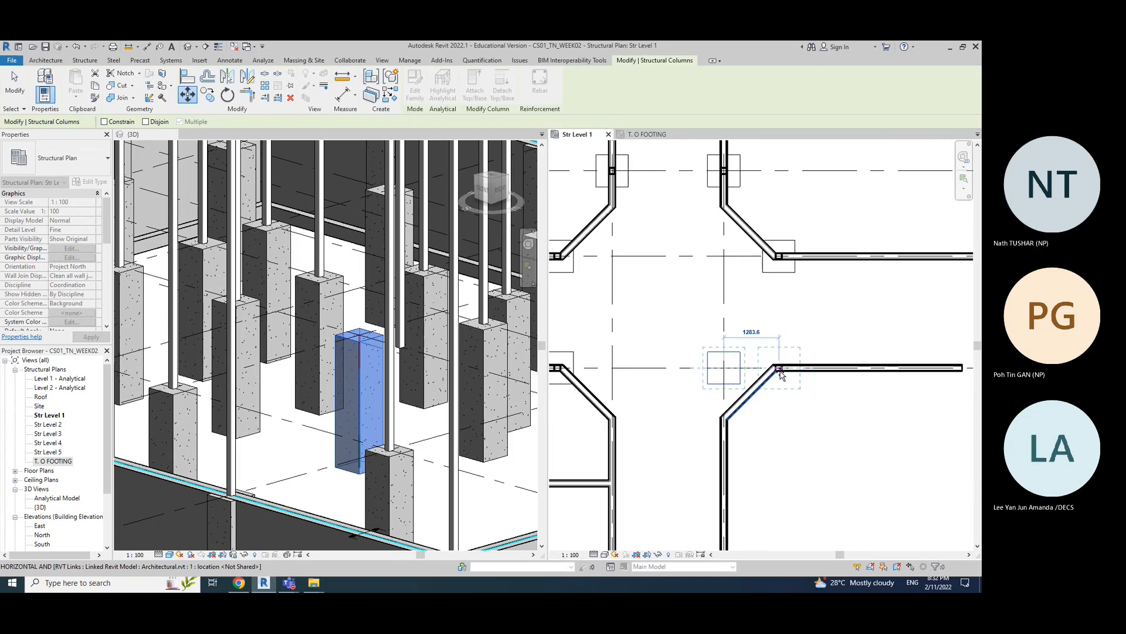
{"action": "scroll", "coordinate": [780, 375], "scroll_direction": "up", "scroll_amount": 3}
{"action": "left_click", "coordinate": [778, 366]}
{"action": "scroll", "coordinate": [798, 424], "scroll_direction": "down", "scroll_amount": 3}
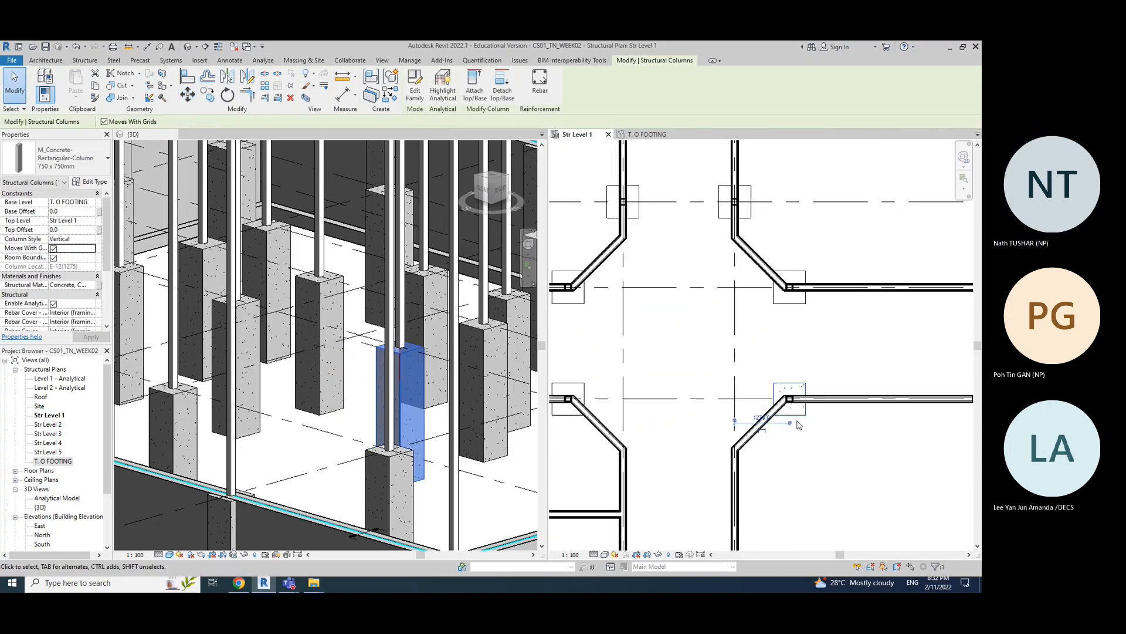
{"action": "scroll", "coordinate": [799, 425], "scroll_direction": "down", "scroll_amount": 1}
{"action": "left_click", "coordinate": [799, 420]}
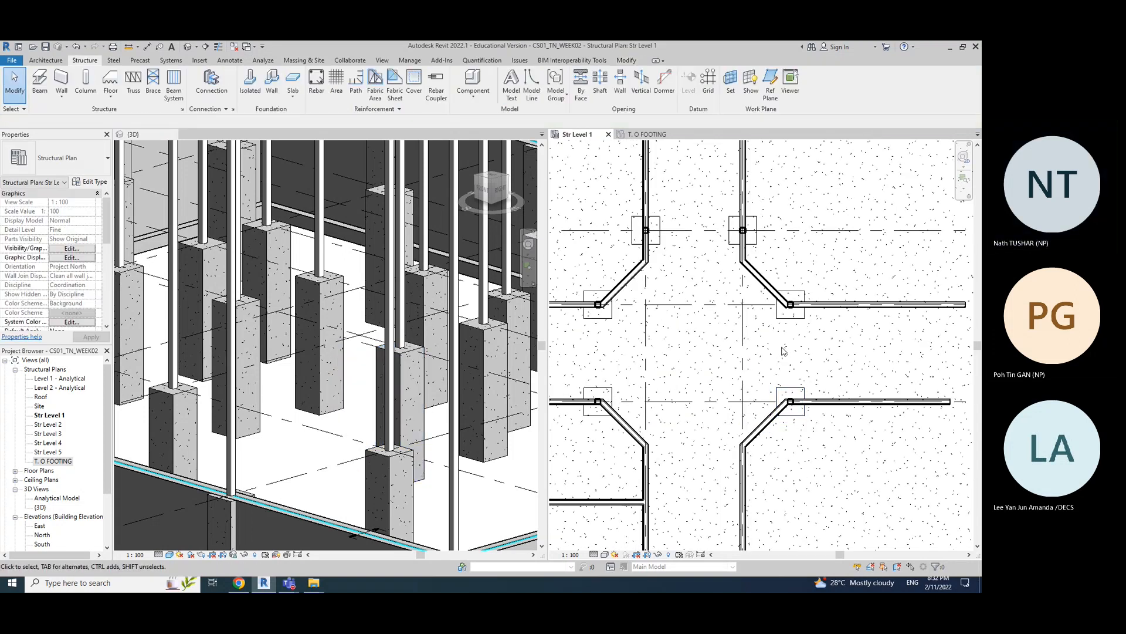
- Examine the pier layout on the Str Level 1 plan and the wall foundation around the corner pier in 3D
{"action": "scroll", "coordinate": [783, 355], "scroll_direction": "down", "scroll_amount": 2}
{"action": "scroll", "coordinate": [784, 410], "scroll_direction": "down", "scroll_amount": 2}
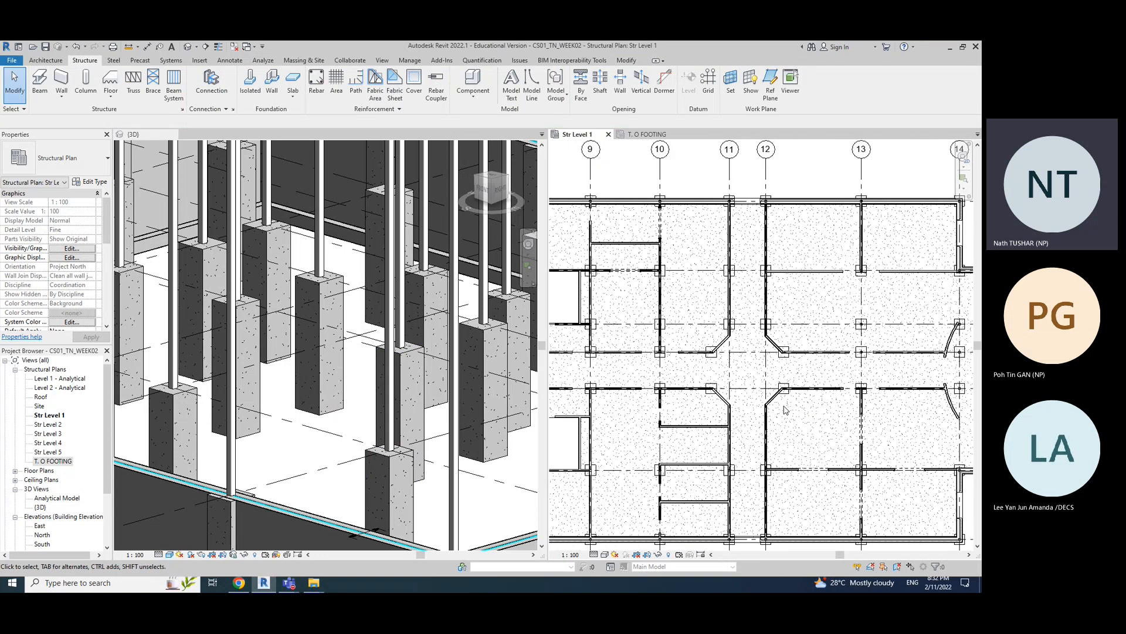
{"action": "scroll", "coordinate": [786, 409], "scroll_direction": "down", "scroll_amount": 3}
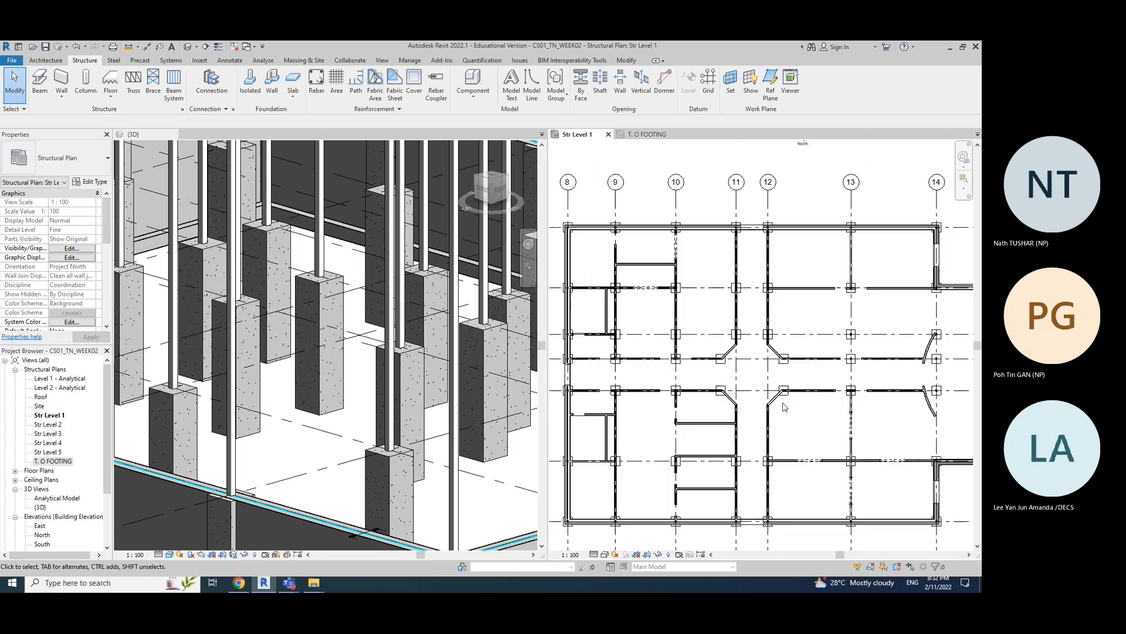
{"action": "scroll", "coordinate": [624, 276], "scroll_direction": "up", "scroll_amount": 2}
{"action": "scroll", "coordinate": [624, 276], "scroll_direction": "up", "scroll_amount": 3}
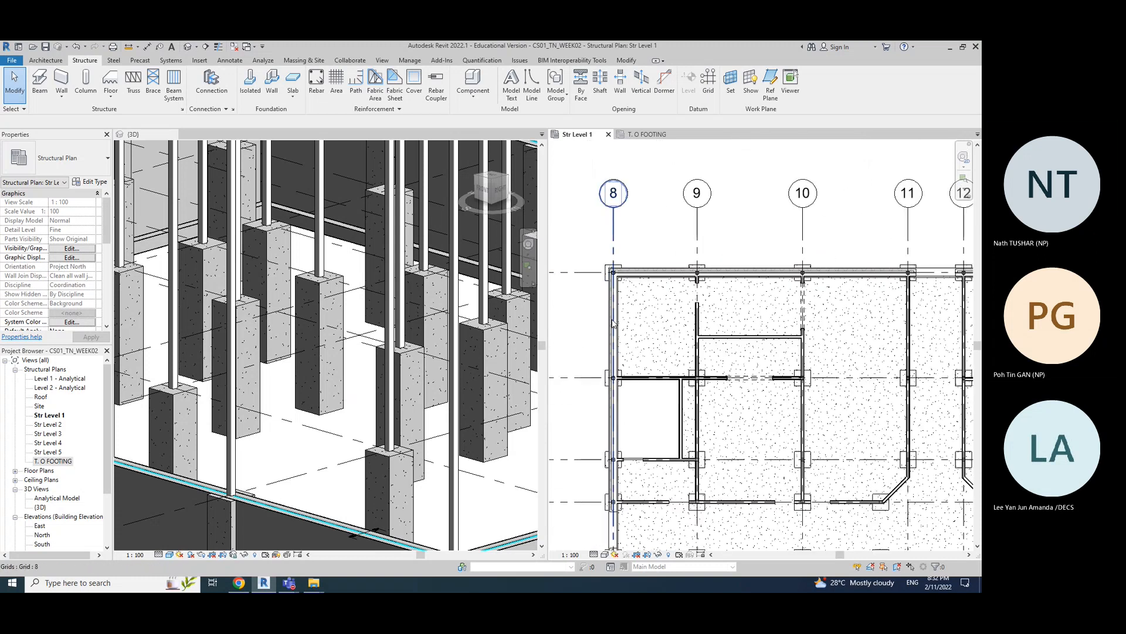
{"action": "scroll", "coordinate": [312, 503], "scroll_direction": "down", "scroll_amount": 2}
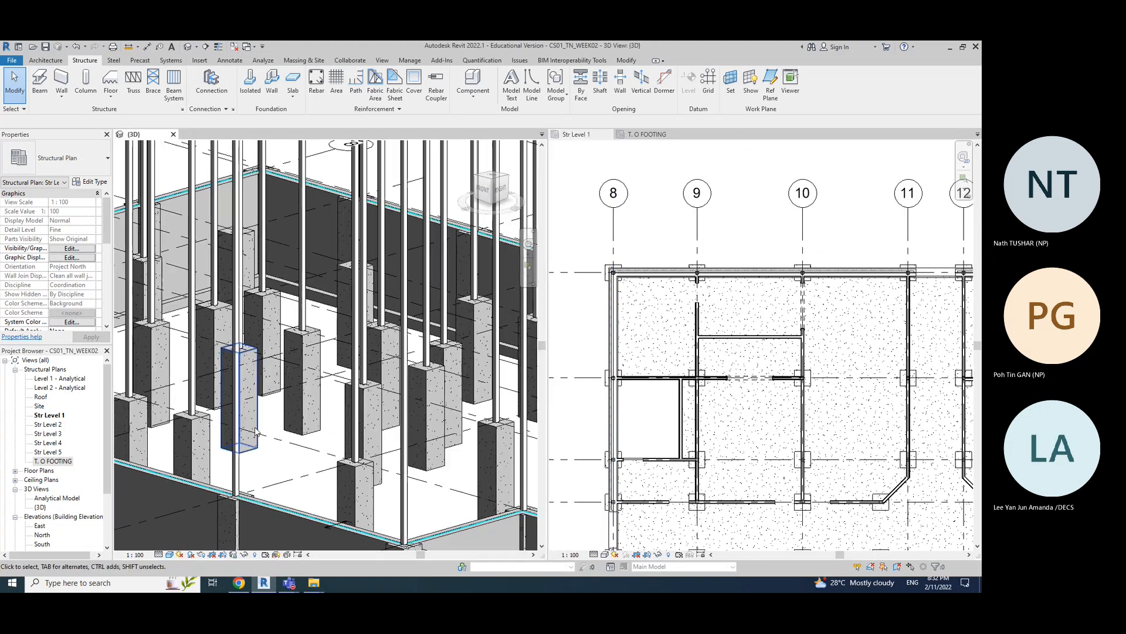
{"action": "middle_click_drag", "start_coordinate": [308, 514], "coordinate": [286, 303]}
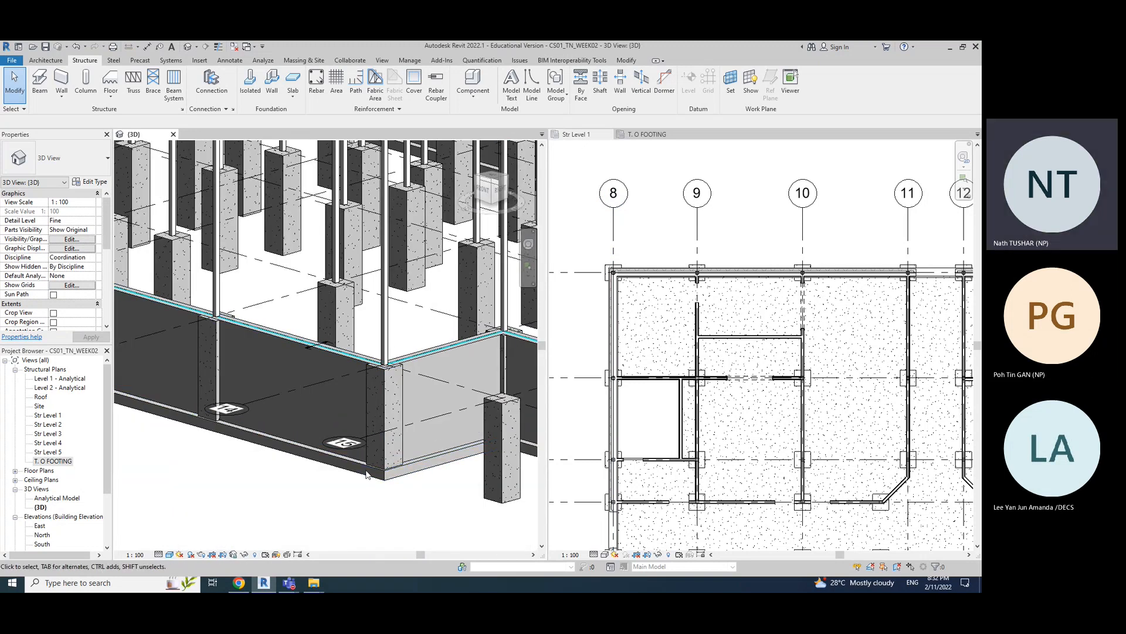
{"action": "left_click", "coordinate": [350, 468]}
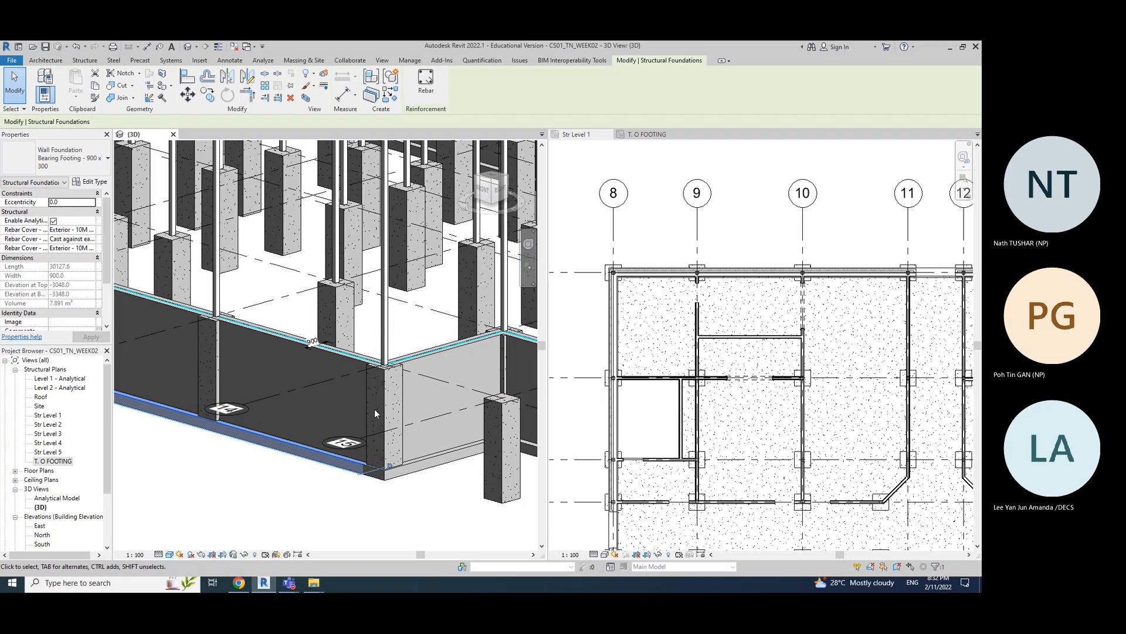
{"action": "left_click", "coordinate": [378, 457]}
{"action": "left_click", "coordinate": [415, 492]}
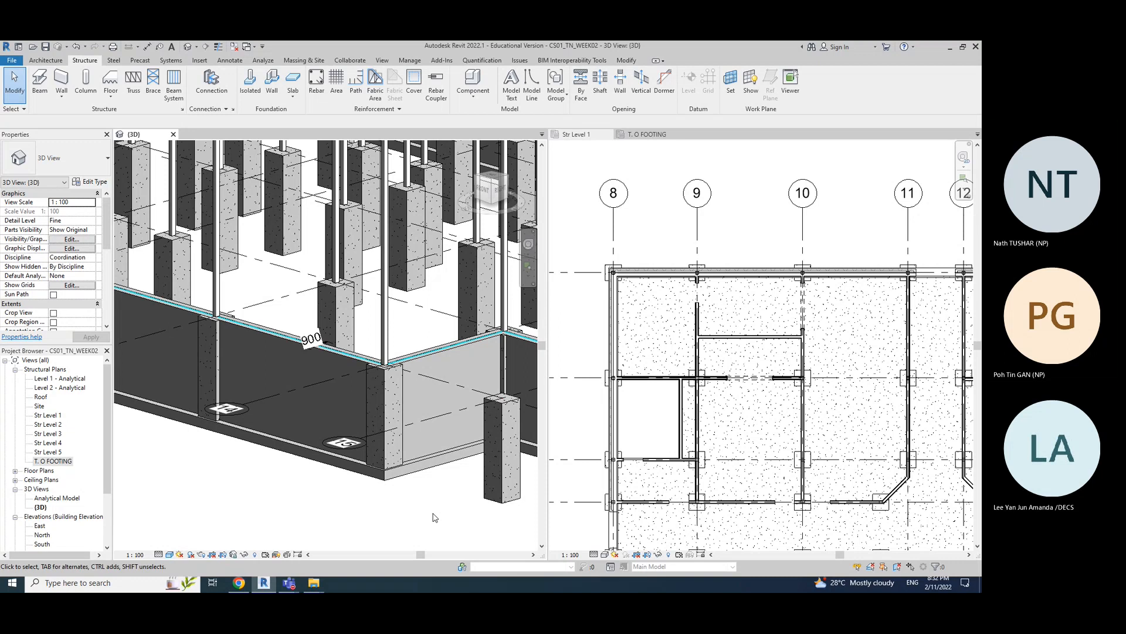
- Check the structural material of the concrete pier at grid intersection G-15 in the Material Browser, leaving it unchanged
{"action": "left_click", "coordinate": [508, 432]}
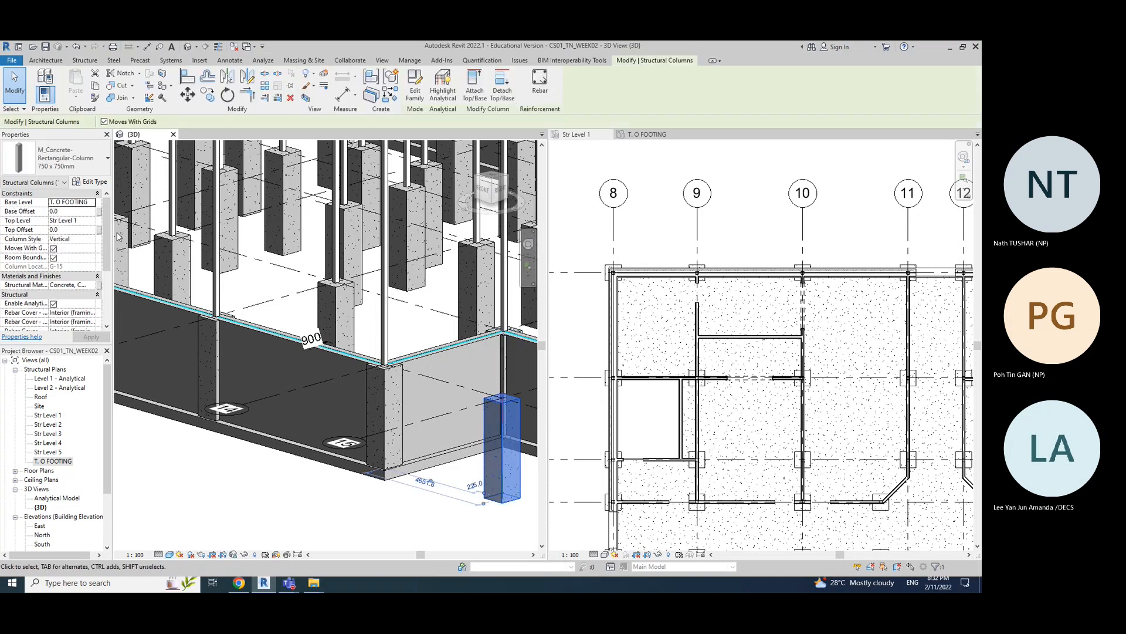
{"action": "left_click", "coordinate": [88, 285]}
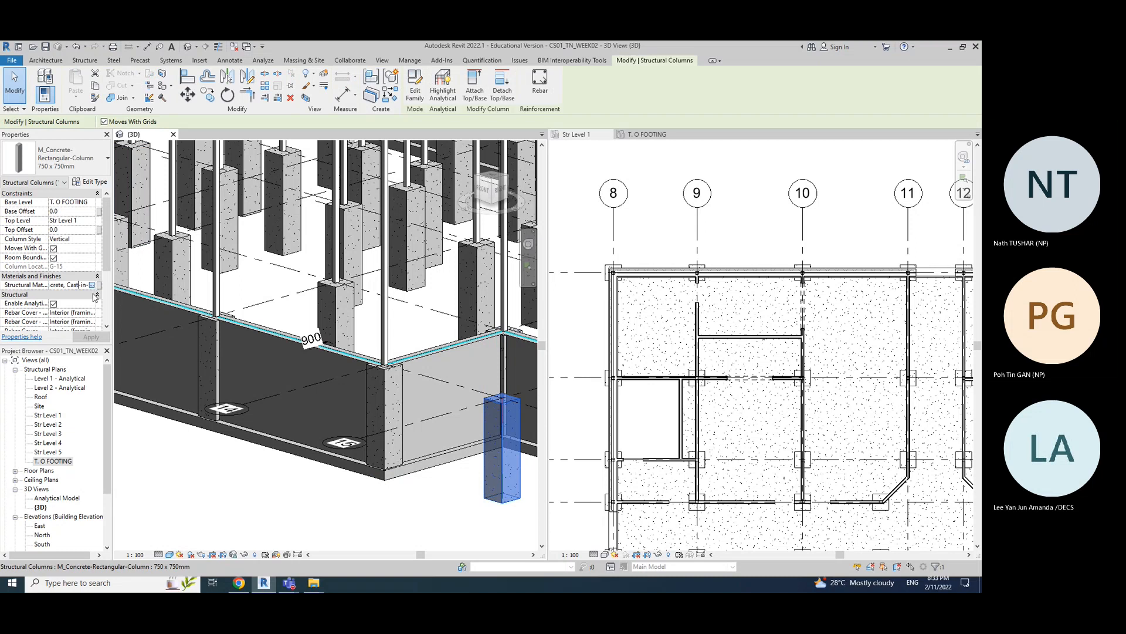
{"action": "left_click", "coordinate": [93, 285]}
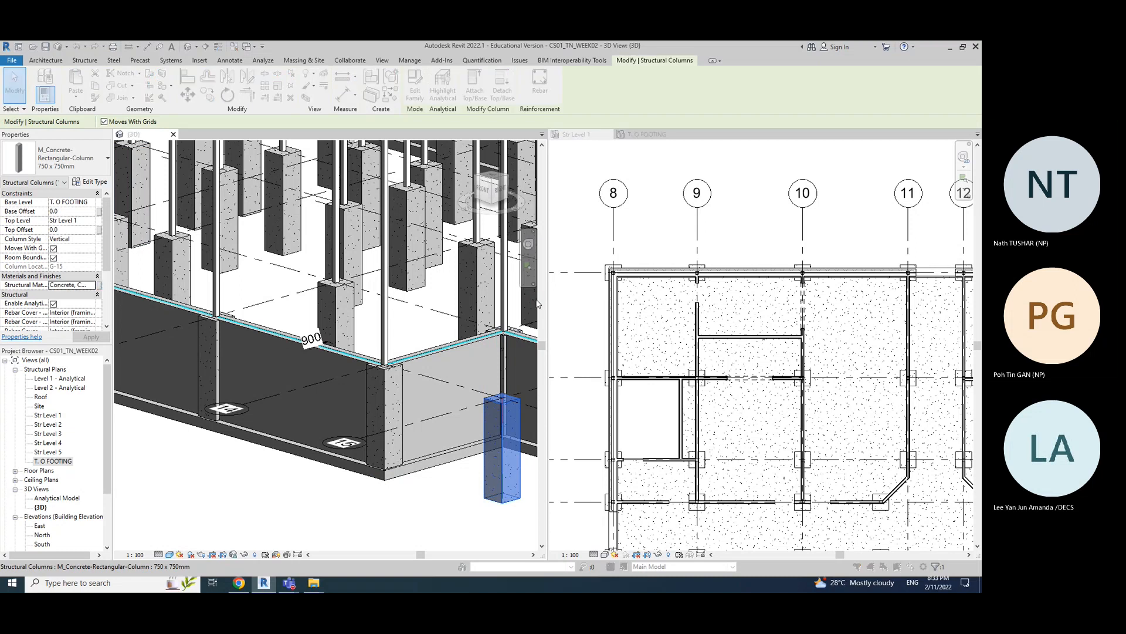
{"action": "scroll", "coordinate": [416, 352], "scroll_direction": "down", "scroll_amount": 1}
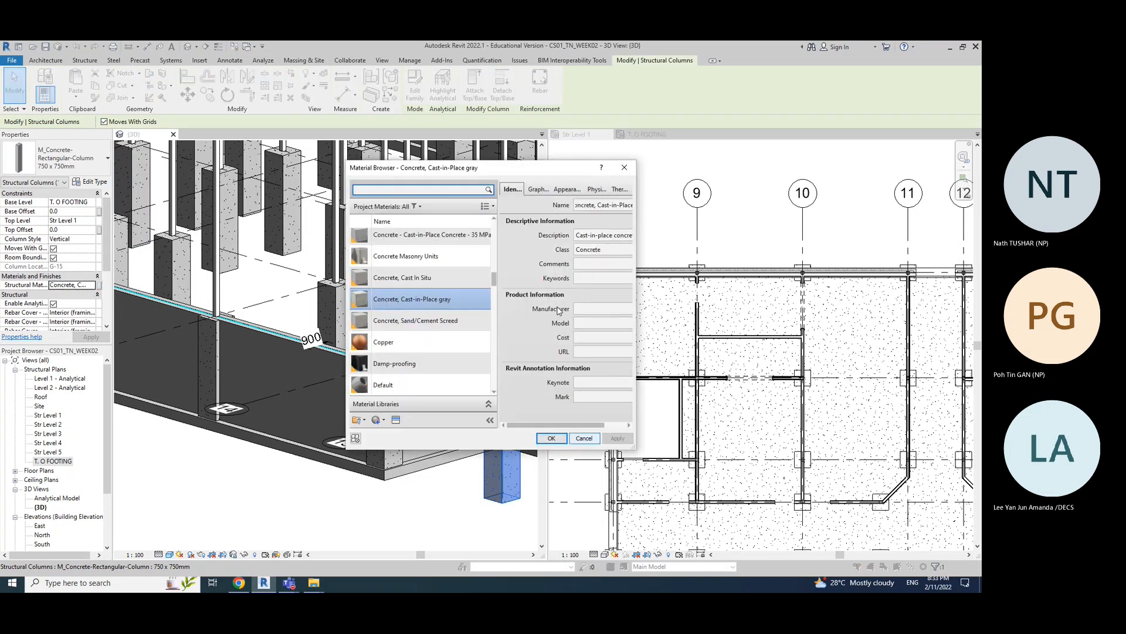
{"action": "left_click", "coordinate": [584, 439]}
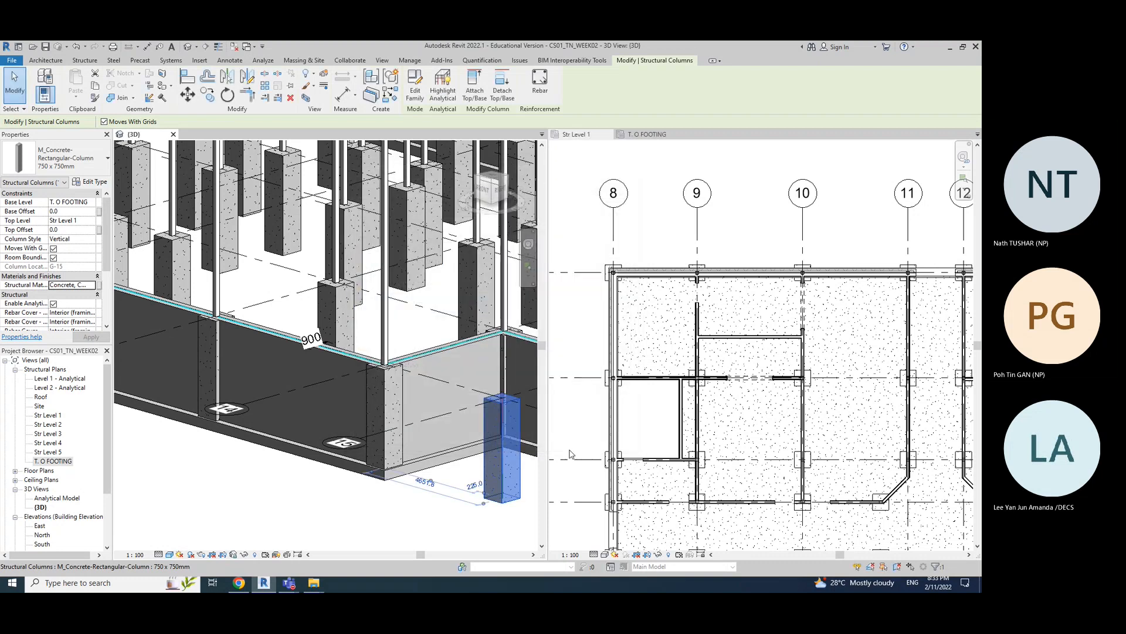
- Delete the stray concrete pier at grid intersection A-15 on the Str Level 1 plan
{"action": "scroll", "coordinate": [493, 455], "scroll_direction": "down", "scroll_amount": 5}
{"action": "scroll", "coordinate": [408, 440], "scroll_direction": "up", "scroll_amount": 2}
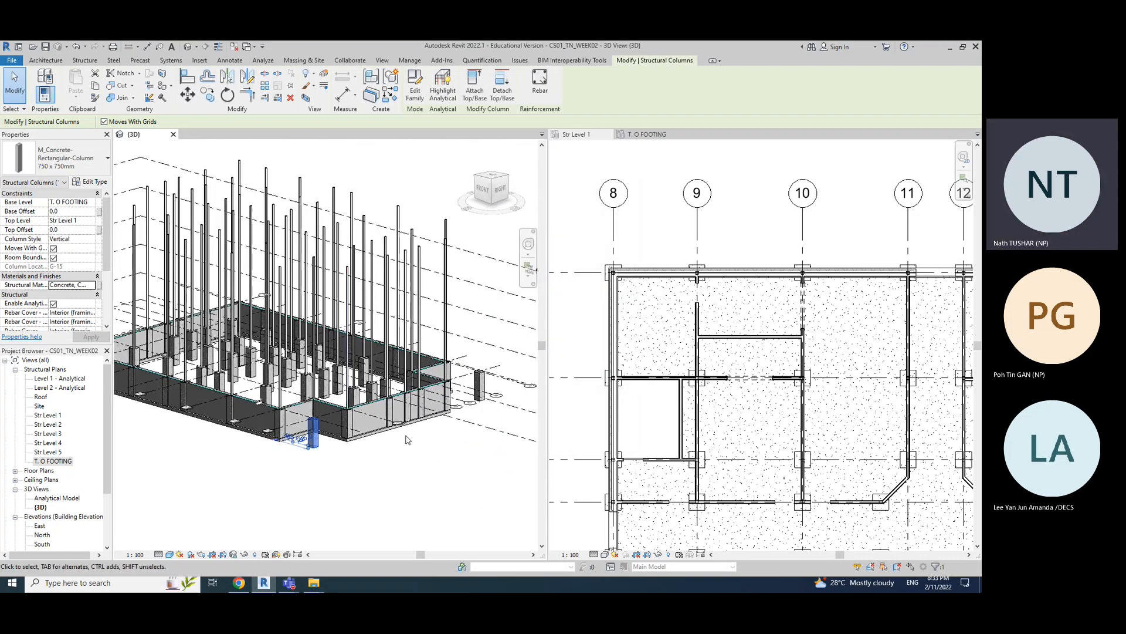
{"action": "scroll", "coordinate": [408, 440], "scroll_direction": "up", "scroll_amount": 4}
{"action": "middle_click_drag", "start_coordinate": [329, 516], "coordinate": [292, 520], "text": "shift"}
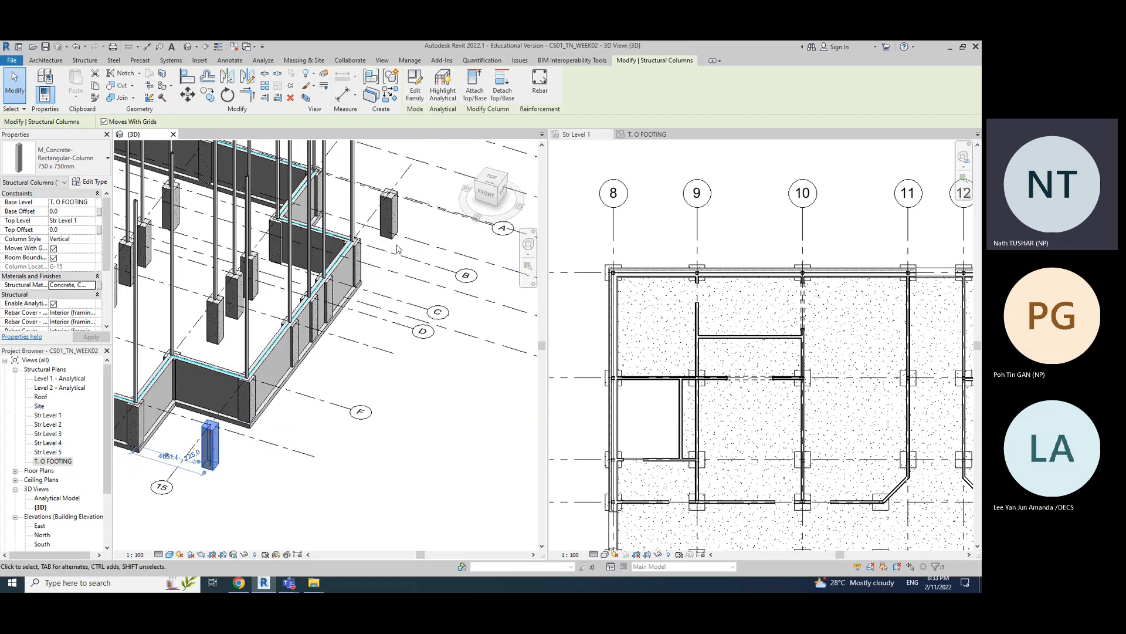
{"action": "scroll", "coordinate": [855, 359], "scroll_direction": "down", "scroll_amount": 3}
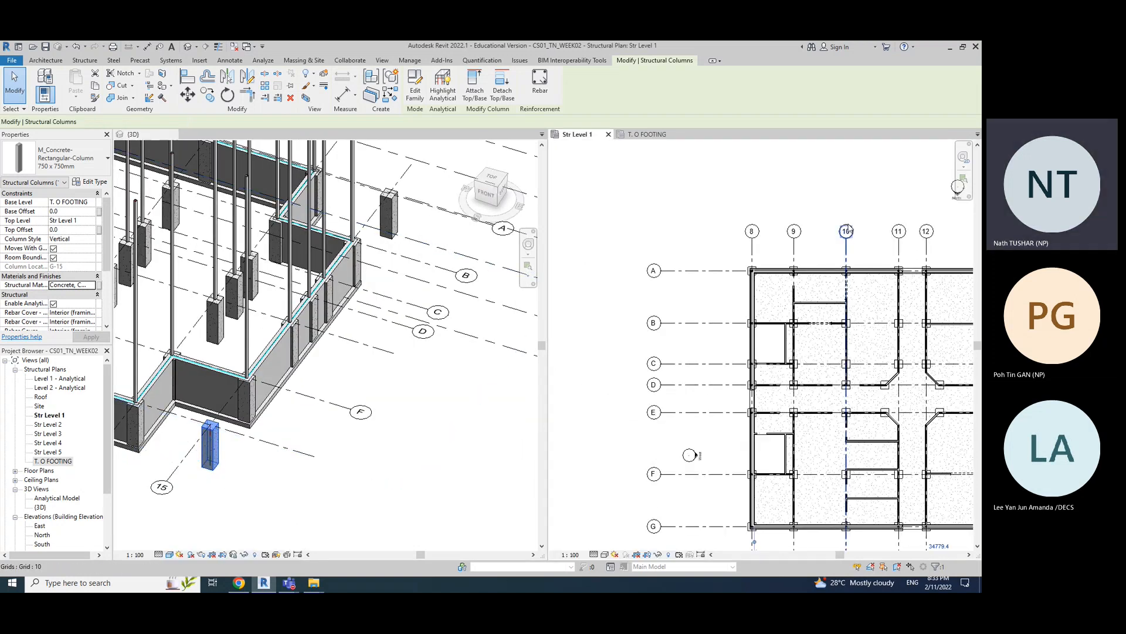
{"action": "middle_click_drag", "start_coordinate": [850, 230], "coordinate": [676, 197]}
{"action": "middle_click_drag", "start_coordinate": [900, 200], "coordinate": [737, 180]}
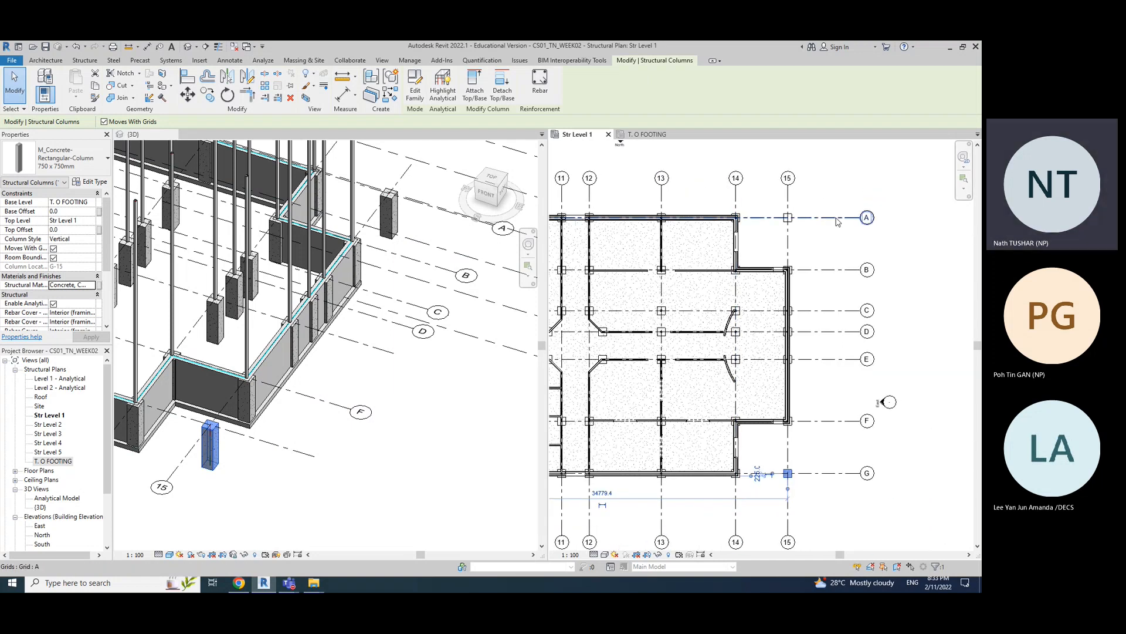
{"action": "scroll", "coordinate": [837, 222], "scroll_direction": "up", "scroll_amount": 2}
{"action": "left_click", "coordinate": [762, 217]}
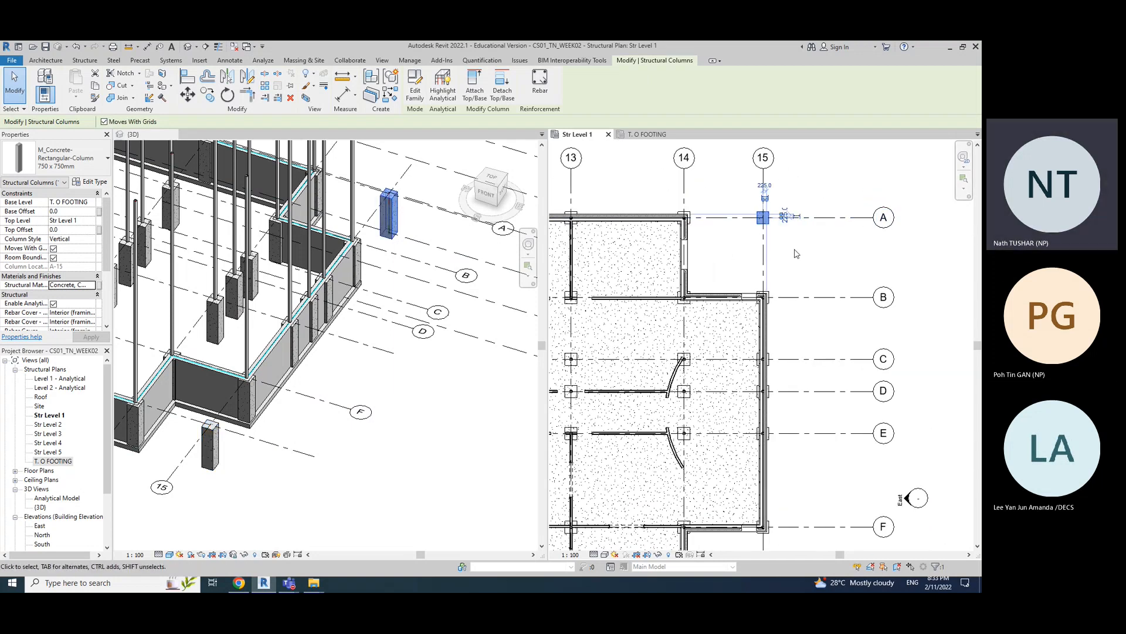
{"action": "key", "text": "Delete"}
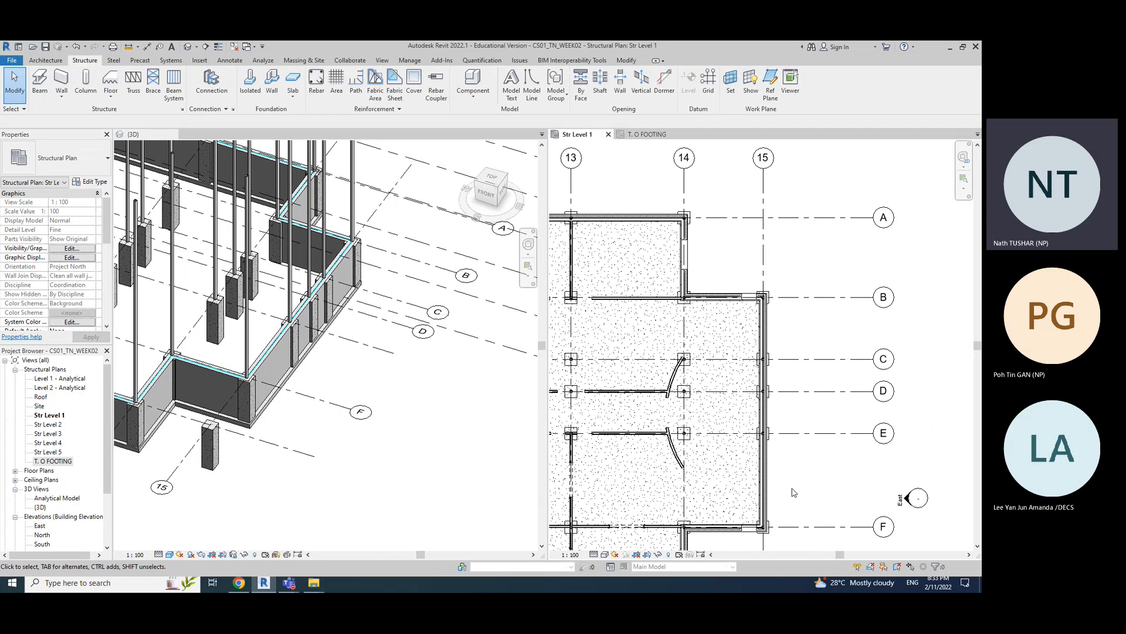
- Delete the stray concrete pier at grid intersection G-15, outside the foundation walls
{"action": "scroll", "coordinate": [788, 486], "scroll_direction": "down", "scroll_amount": 2}
{"action": "middle_click_drag", "start_coordinate": [819, 452], "coordinate": [807, 226]}
{"action": "scroll", "coordinate": [773, 329], "scroll_direction": "up", "scroll_amount": 2}
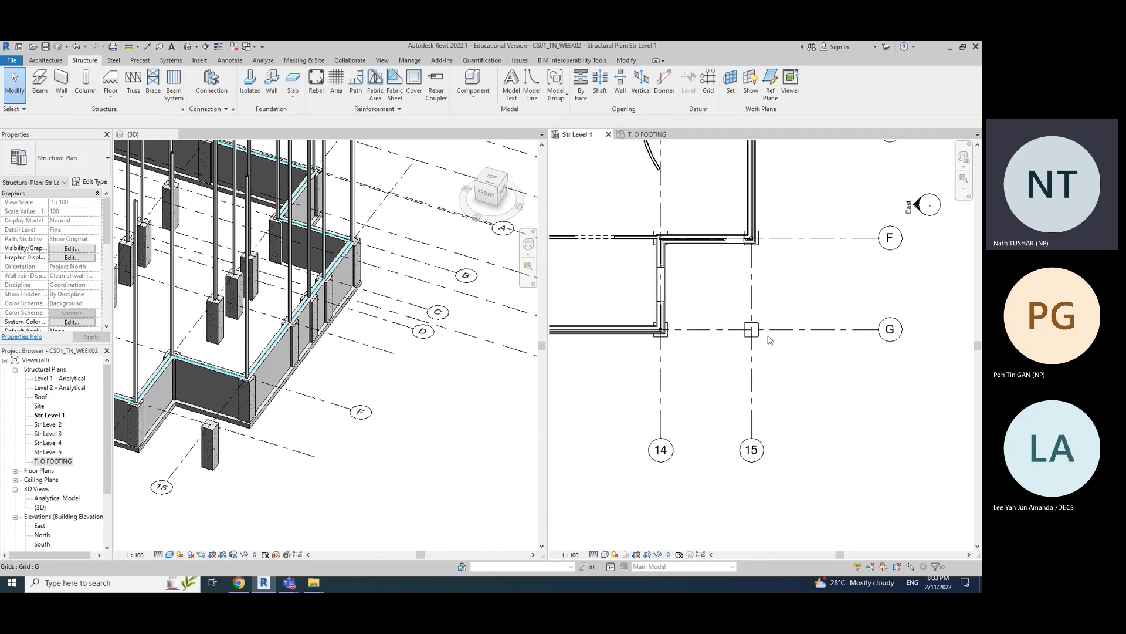
{"action": "left_click", "coordinate": [755, 333]}
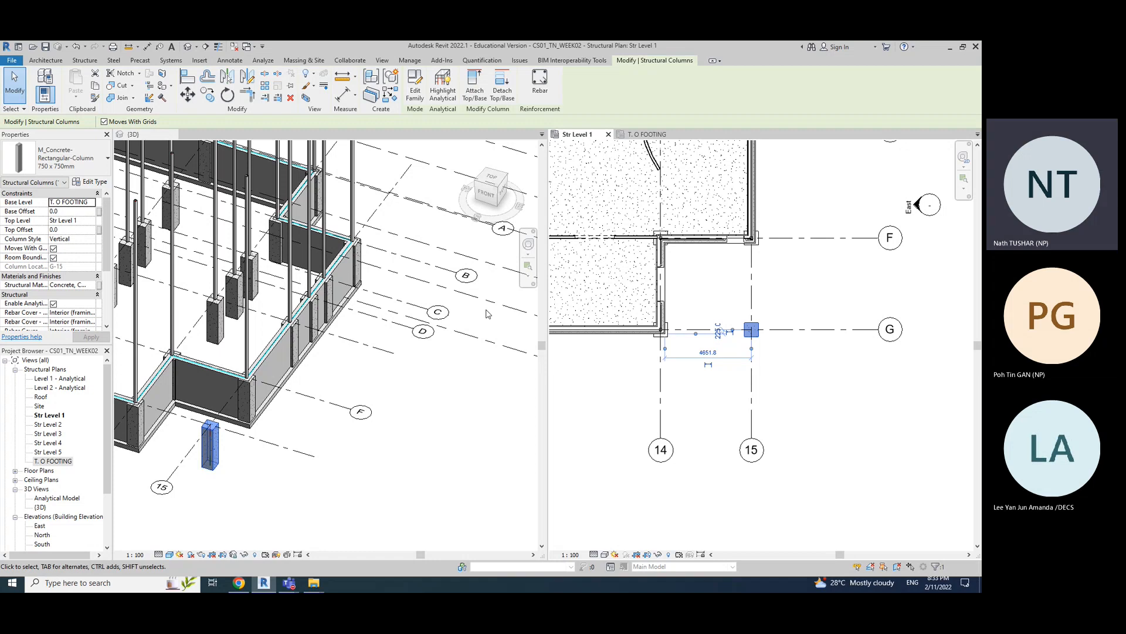
{"action": "key", "text": "Escape"}
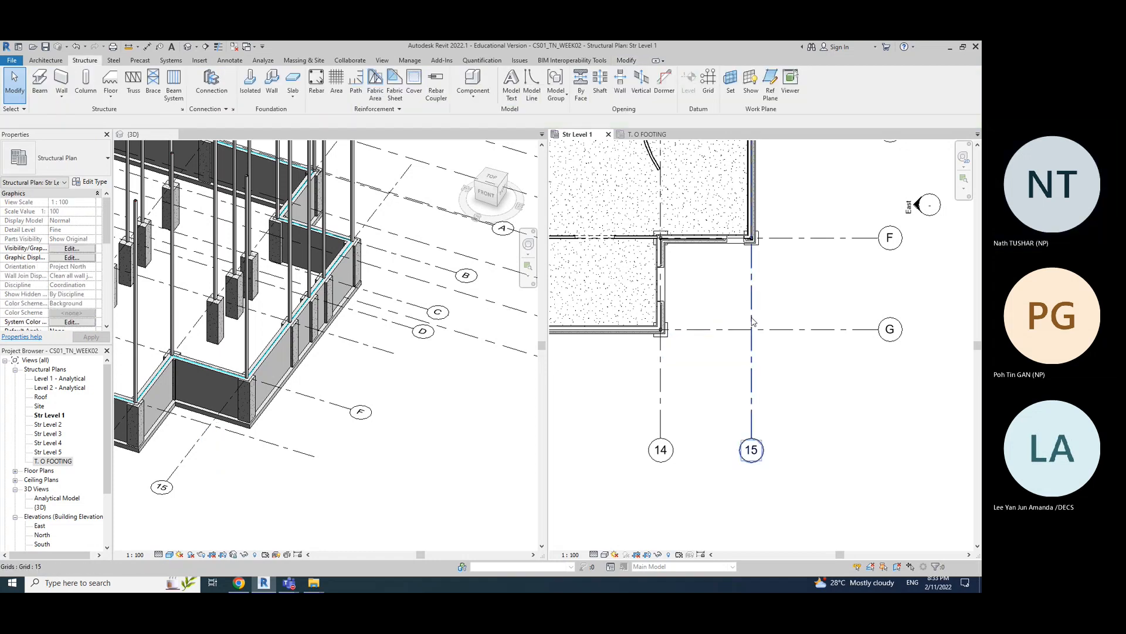
- Examine the whole pier and foundation wall layout on the Str Level 1 plan and in the 3D view
{"action": "scroll", "coordinate": [753, 321], "scroll_direction": "down", "scroll_amount": 2}
{"action": "mouse_move", "coordinate": [777, 277]}
{"action": "middle_mouse_down"}
{"action": "mouse_move", "coordinate": [877, 312]}
{"action": "mouse_move", "coordinate": [868, 319]}
{"action": "middle_mouse_up"}
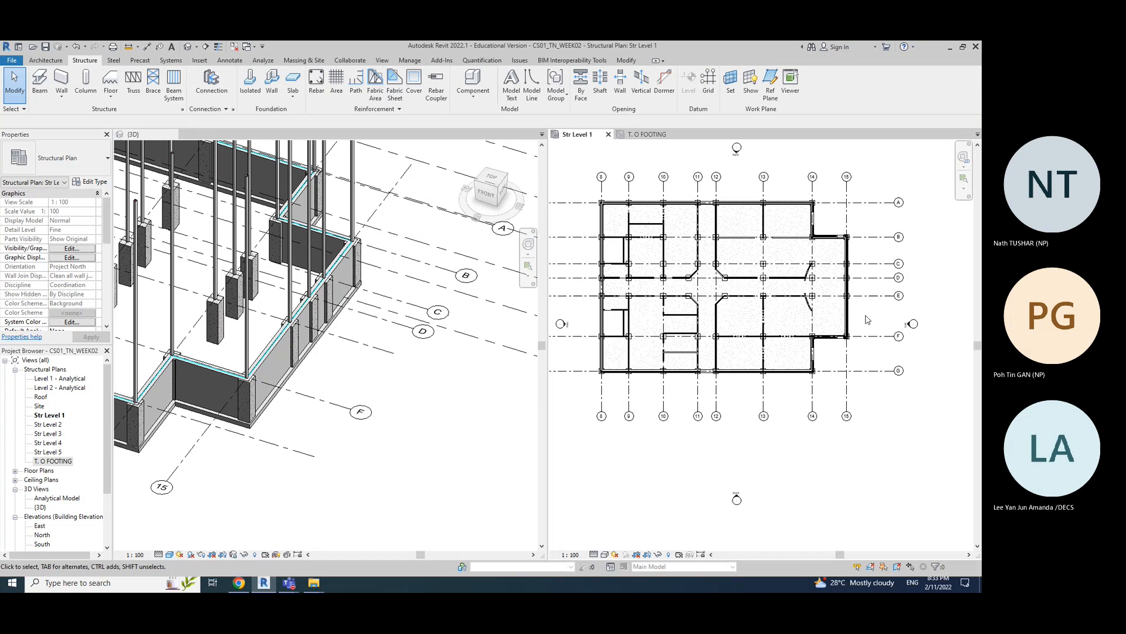
{"action": "scroll", "coordinate": [431, 419], "scroll_direction": "down", "scroll_amount": 5}
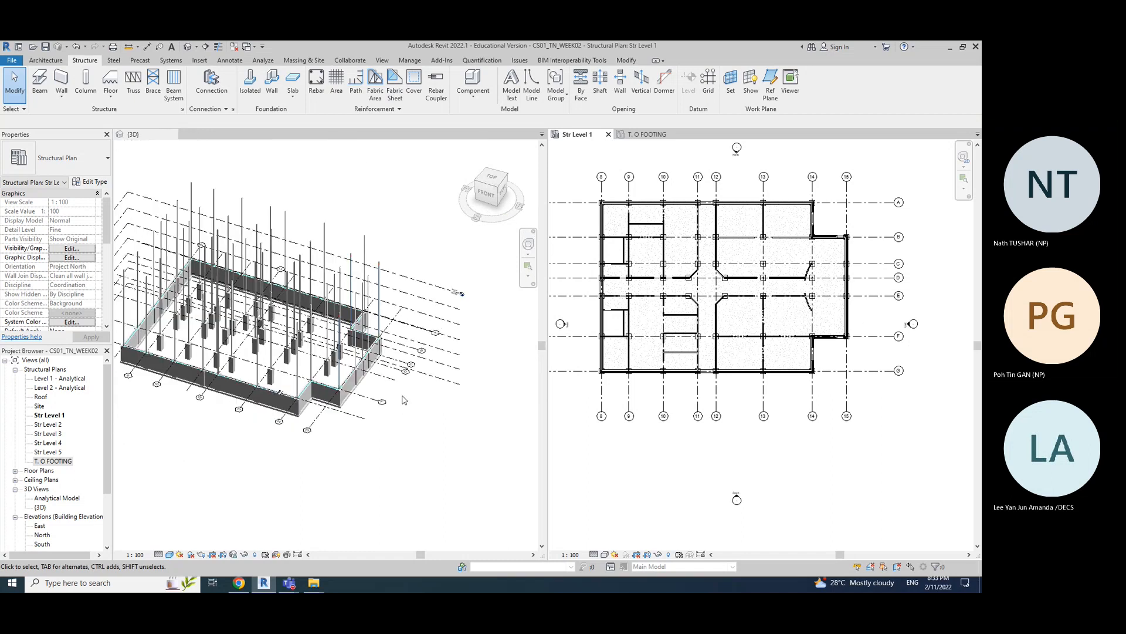
{"action": "middle_click_drag", "start_coordinate": [355, 455], "coordinate": [398, 470]}
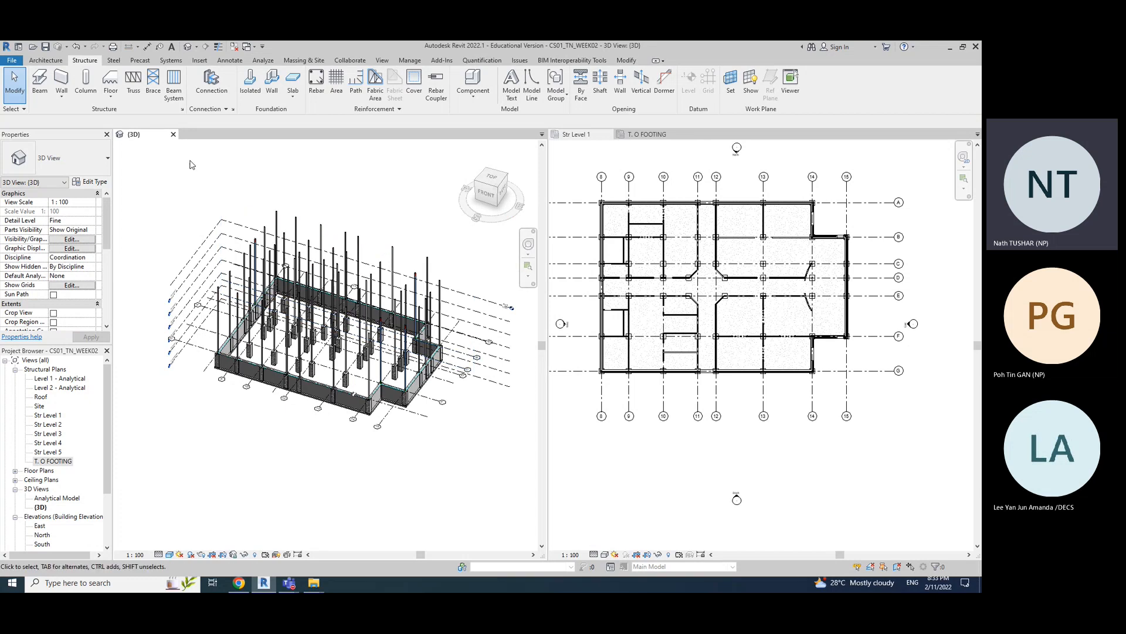
{"action": "scroll", "coordinate": [371, 441], "scroll_direction": "up", "scroll_amount": 3}
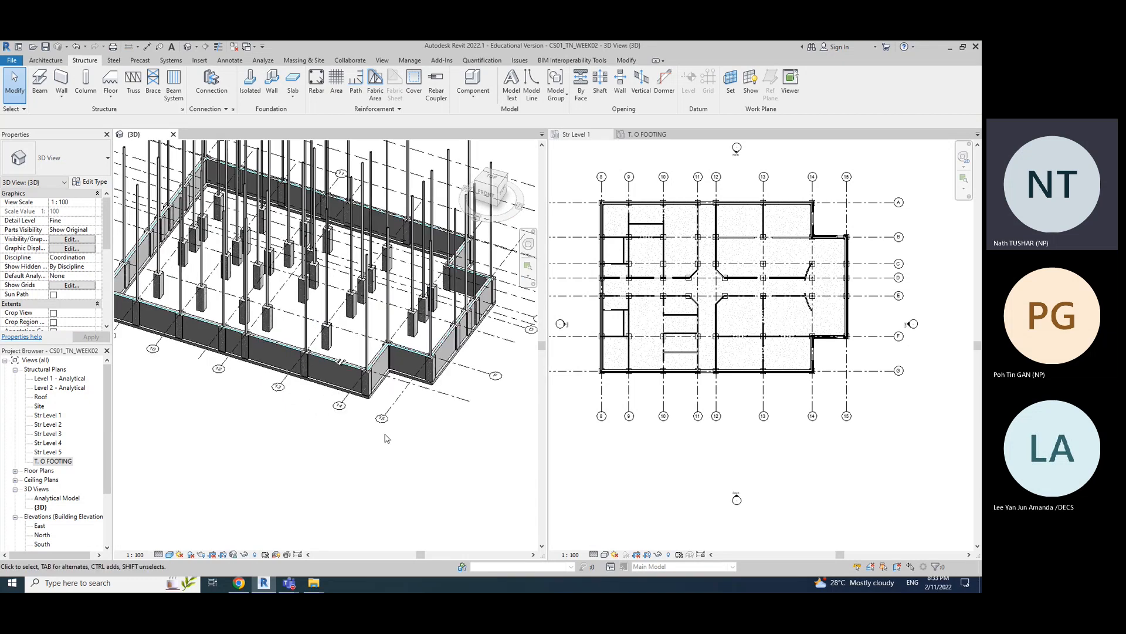
{"action": "middle_click_drag", "start_coordinate": [439, 422], "coordinate": [442, 468]}
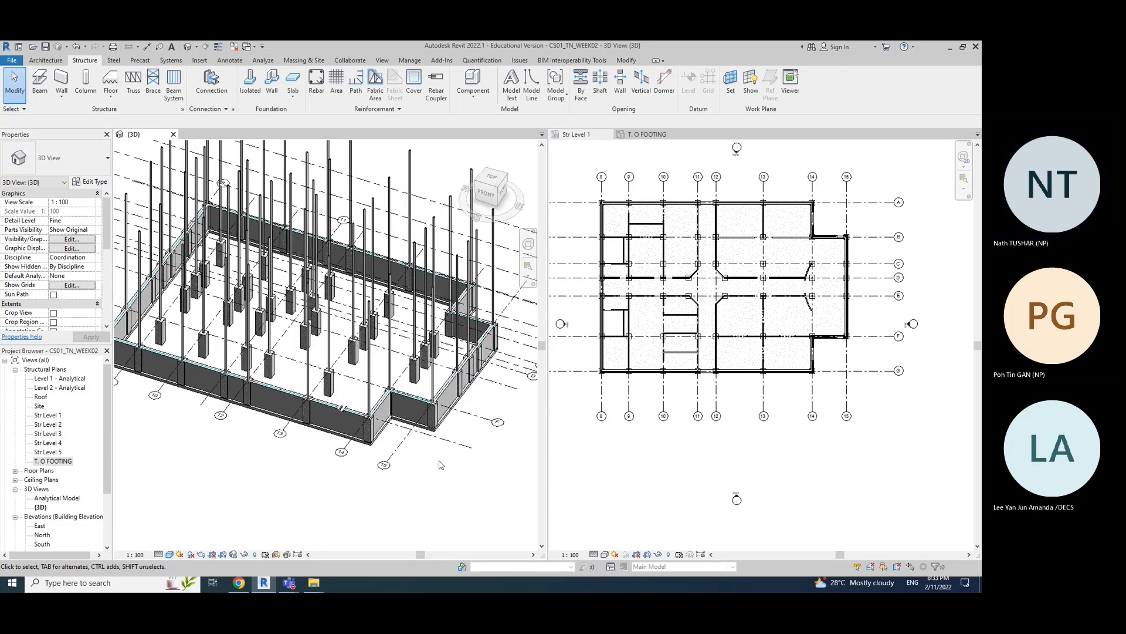
{"action": "scroll", "coordinate": [441, 465], "scroll_direction": "down", "scroll_amount": 1}
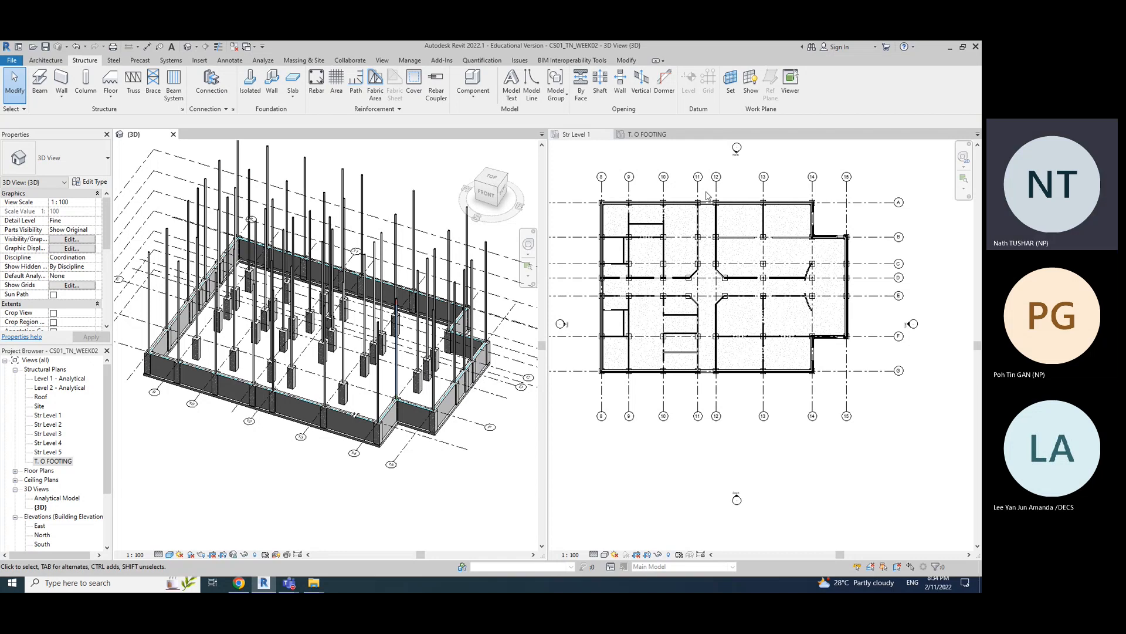
{"action": "scroll", "coordinate": [459, 425], "scroll_direction": "down", "scroll_amount": 1}
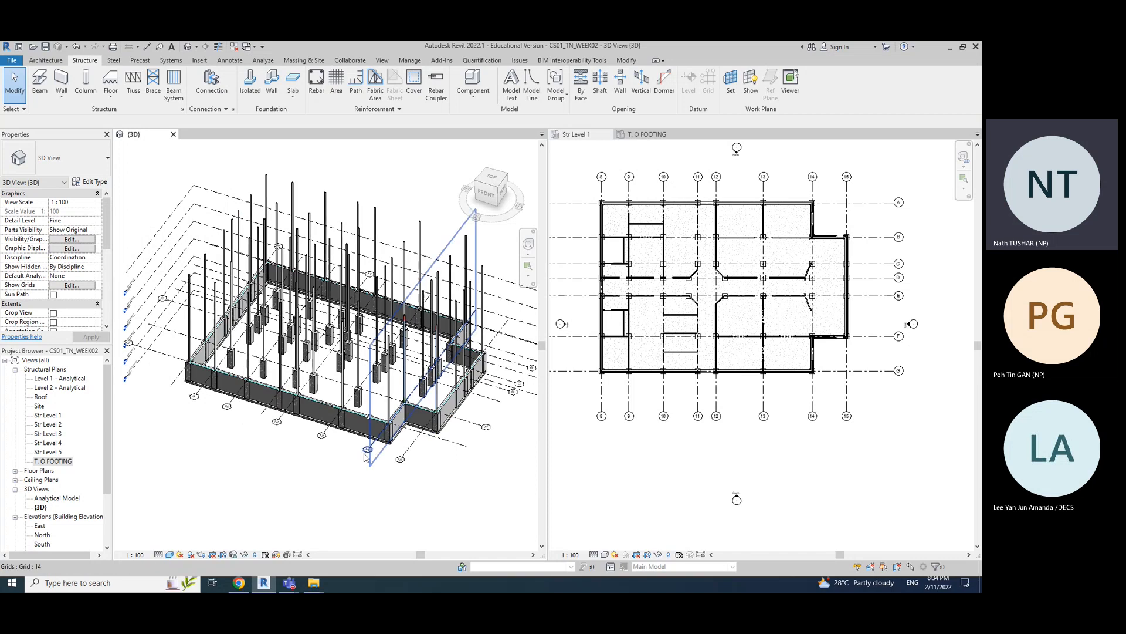
- Inspect the foundation wall and its bearing footing between grids 13 and 14 in 3D, along with the concrete pier at grid intersection E-13
{"action": "scroll", "coordinate": [367, 456], "scroll_direction": "up", "scroll_amount": 3}
{"action": "scroll", "coordinate": [341, 405], "scroll_direction": "up", "scroll_amount": 3}
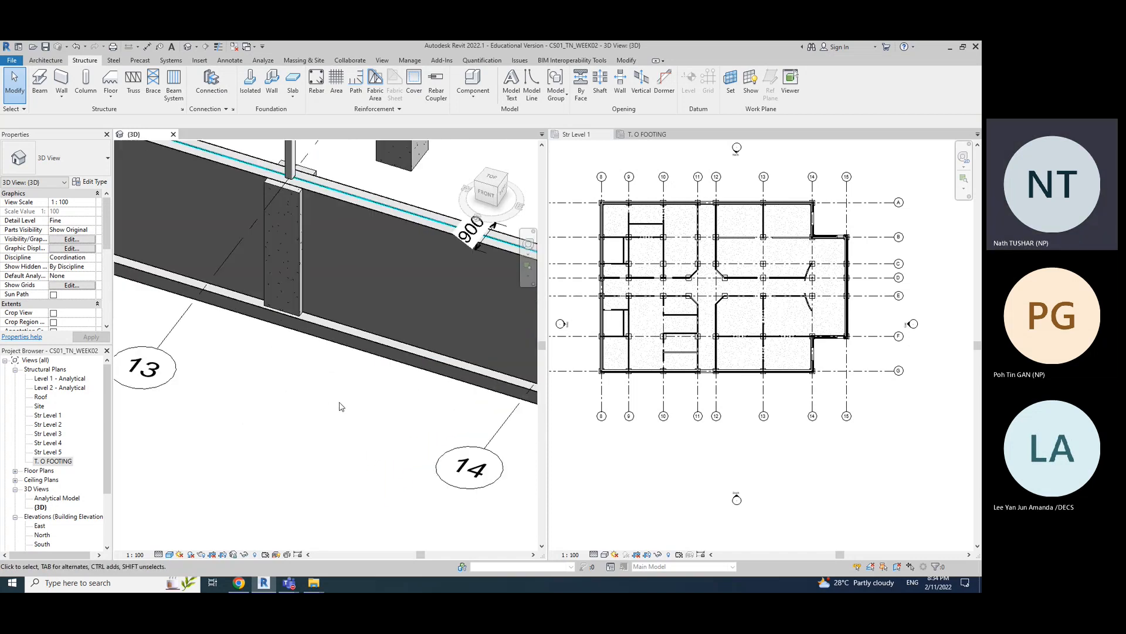
{"action": "middle_click_drag", "start_coordinate": [340, 403], "coordinate": [371, 386], "text": "shift"}
{"action": "scroll", "coordinate": [291, 402], "scroll_direction": "up", "scroll_amount": 2}
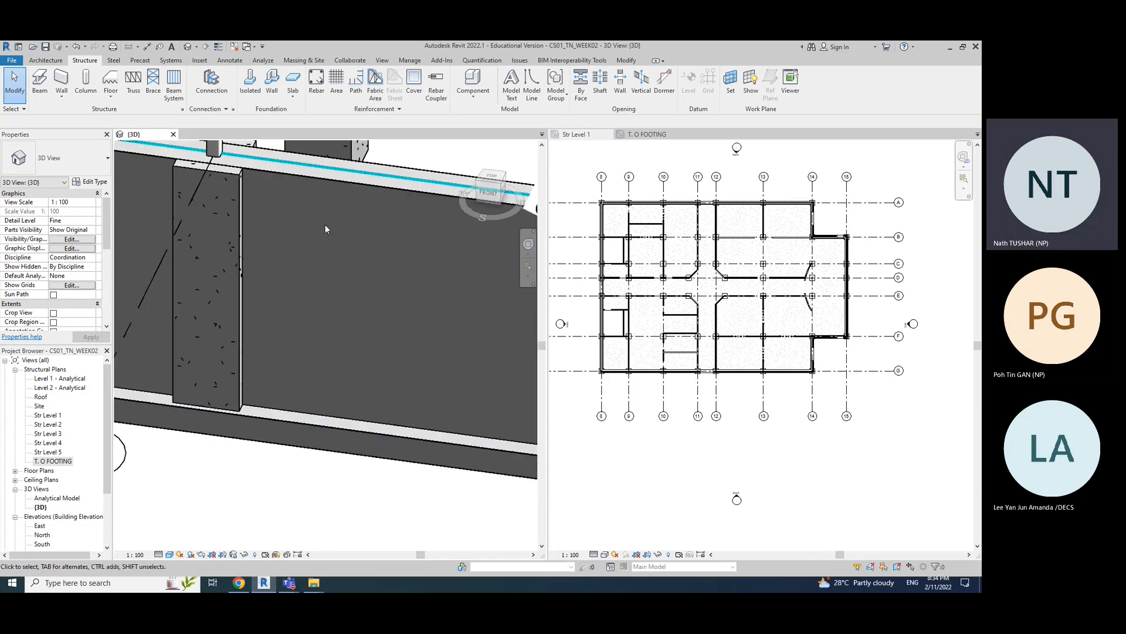
{"action": "left_click", "coordinate": [332, 178]}
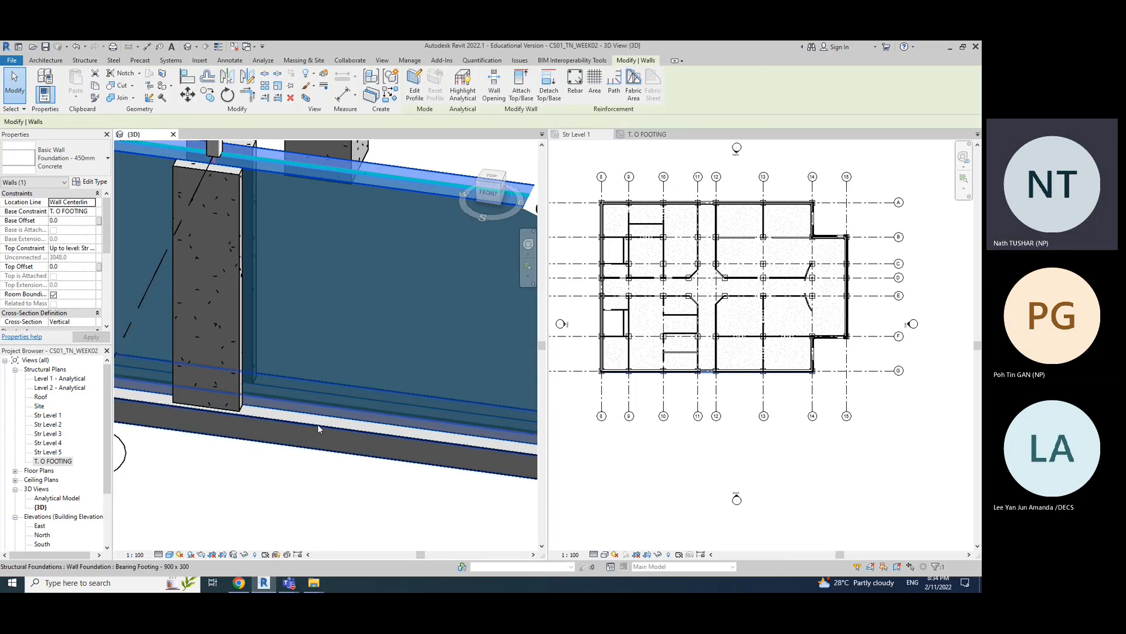
{"action": "left_click", "coordinate": [318, 426]}
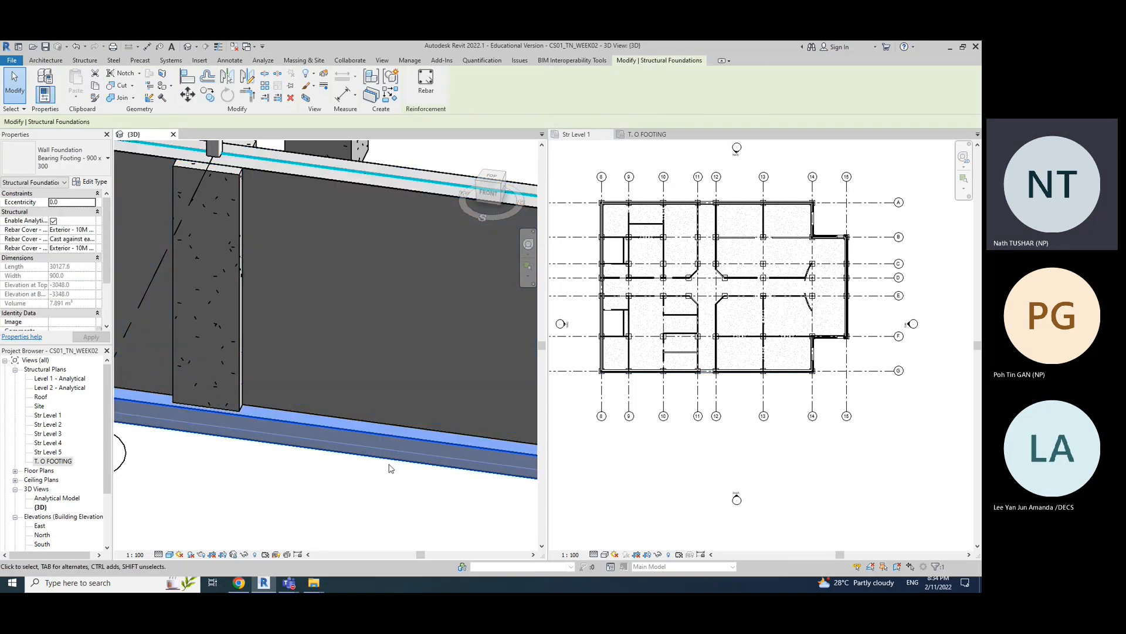
{"action": "scroll", "coordinate": [392, 468], "scroll_direction": "down", "scroll_amount": 5}
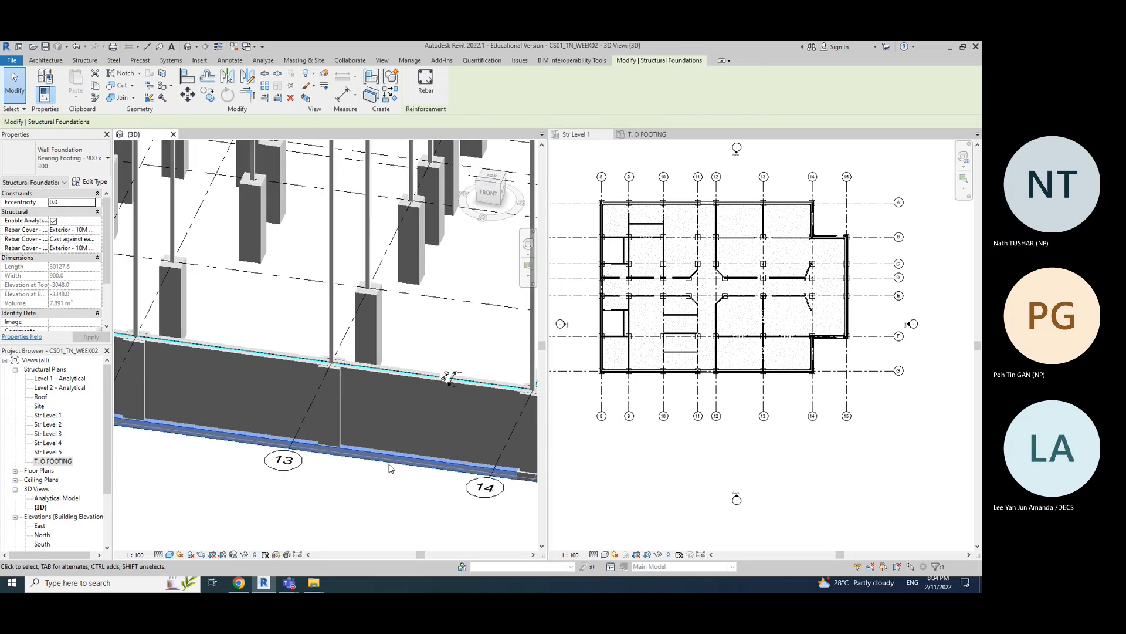
{"action": "left_click", "coordinate": [415, 291]}
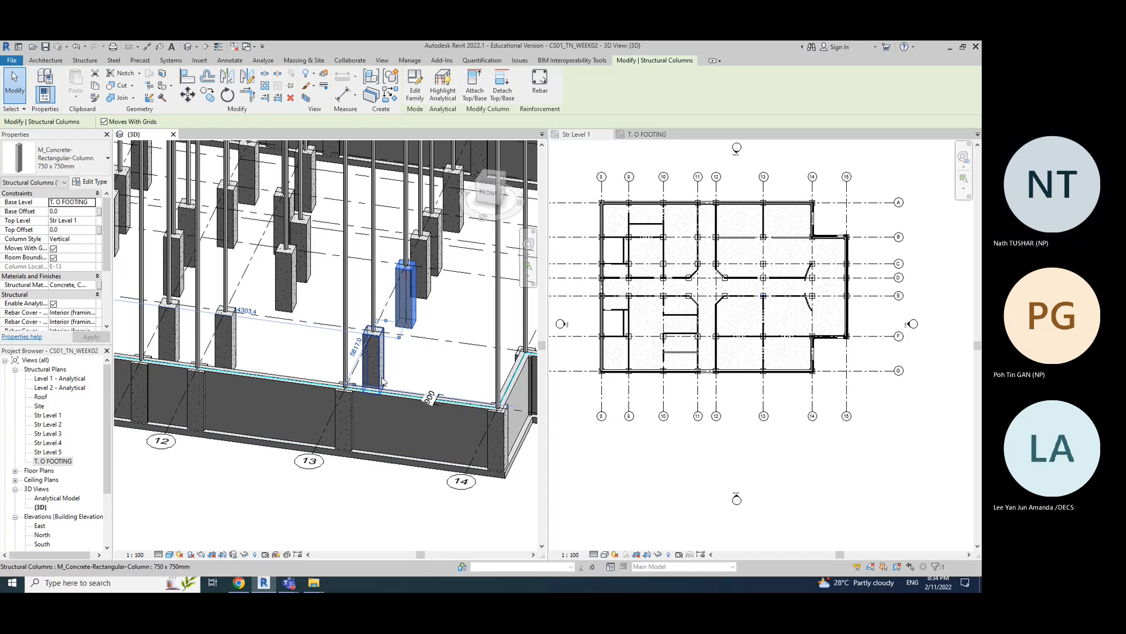
{"action": "left_click", "coordinate": [389, 461]}
{"action": "left_click", "coordinate": [387, 465]}
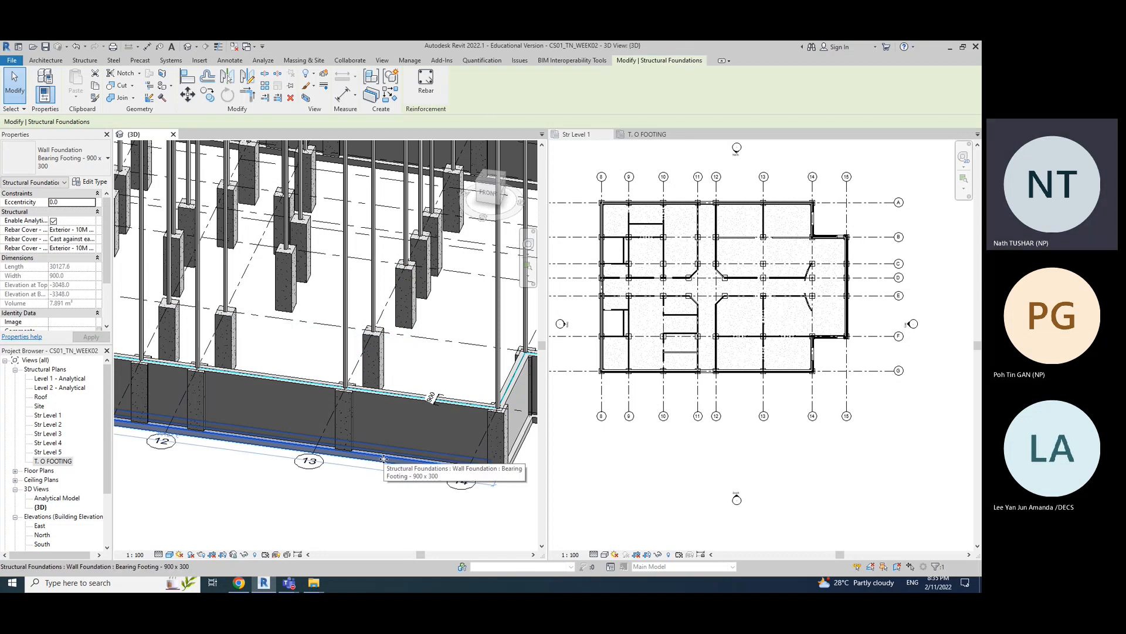
{"action": "middle_click_drag", "start_coordinate": [390, 519], "coordinate": [423, 440], "text": "shift"}
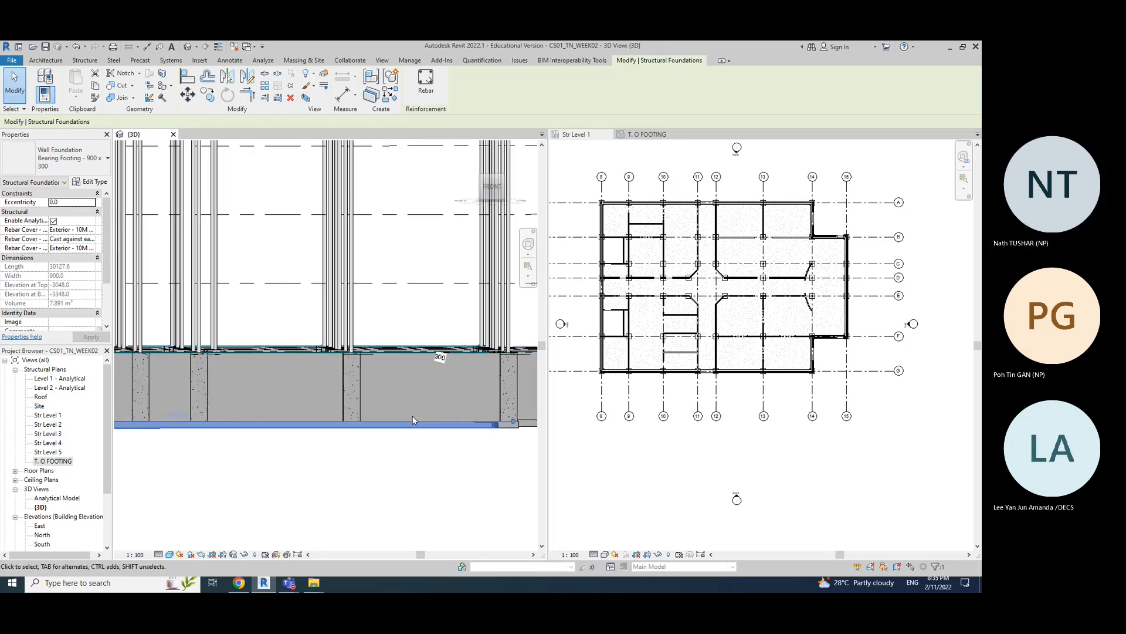
{"action": "middle_click_drag", "start_coordinate": [402, 467], "coordinate": [373, 458], "text": "shift"}
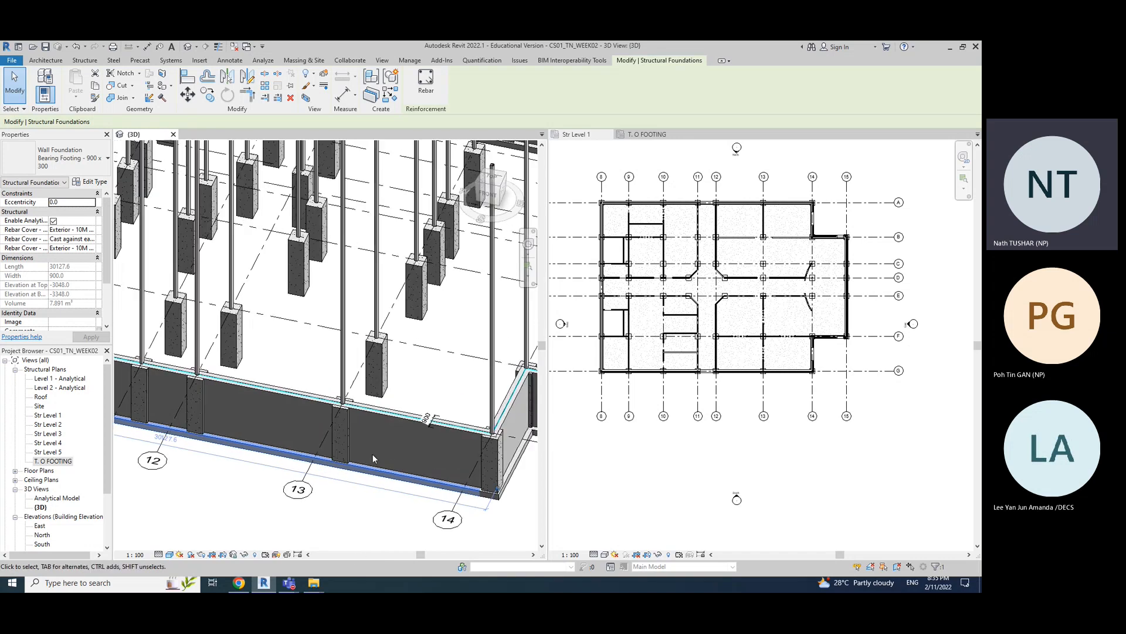
{"action": "key", "text": "Escape"}
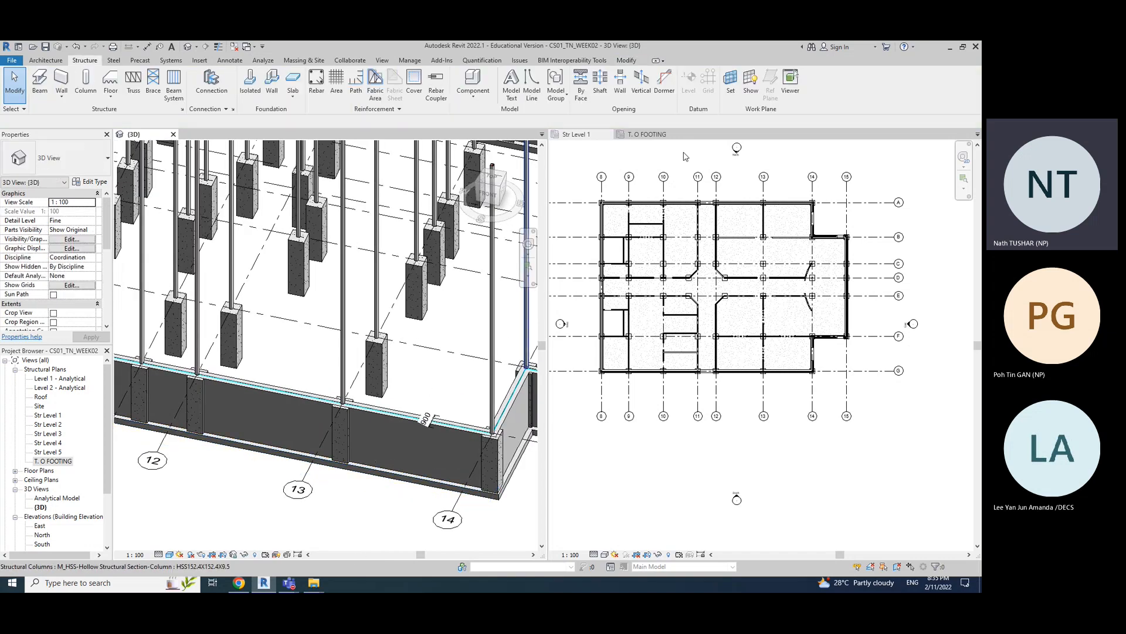
- Switch from Str Level 1 to the T. O FOOTING plan and compare its pier and footing layout with the 3D view
{"action": "left_click", "coordinate": [586, 136]}
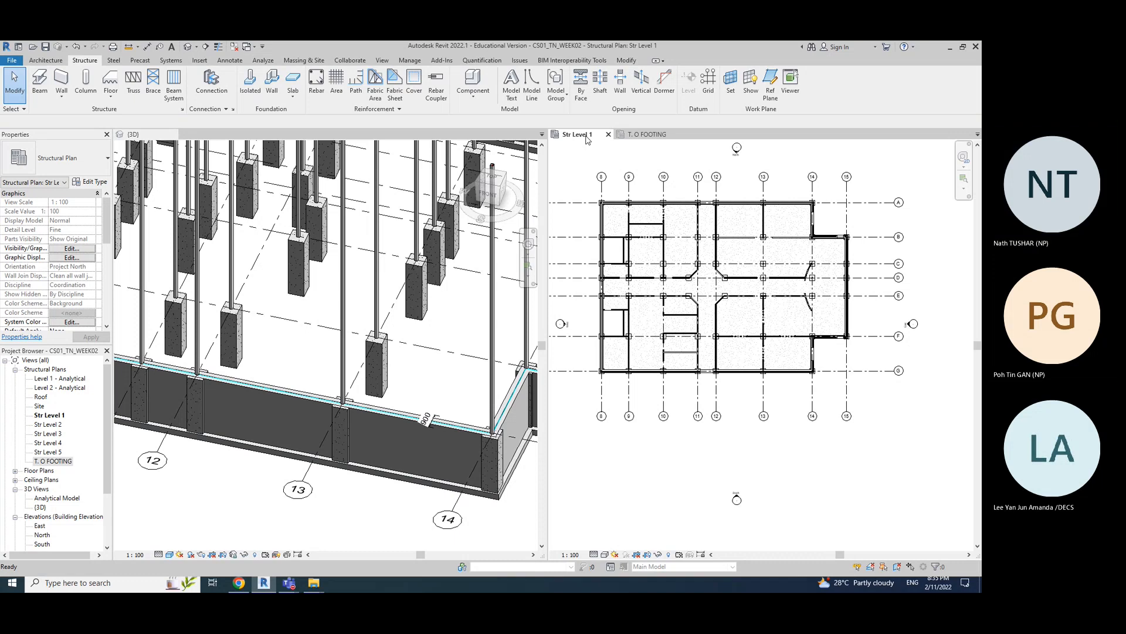
{"action": "left_click", "coordinate": [419, 324]}
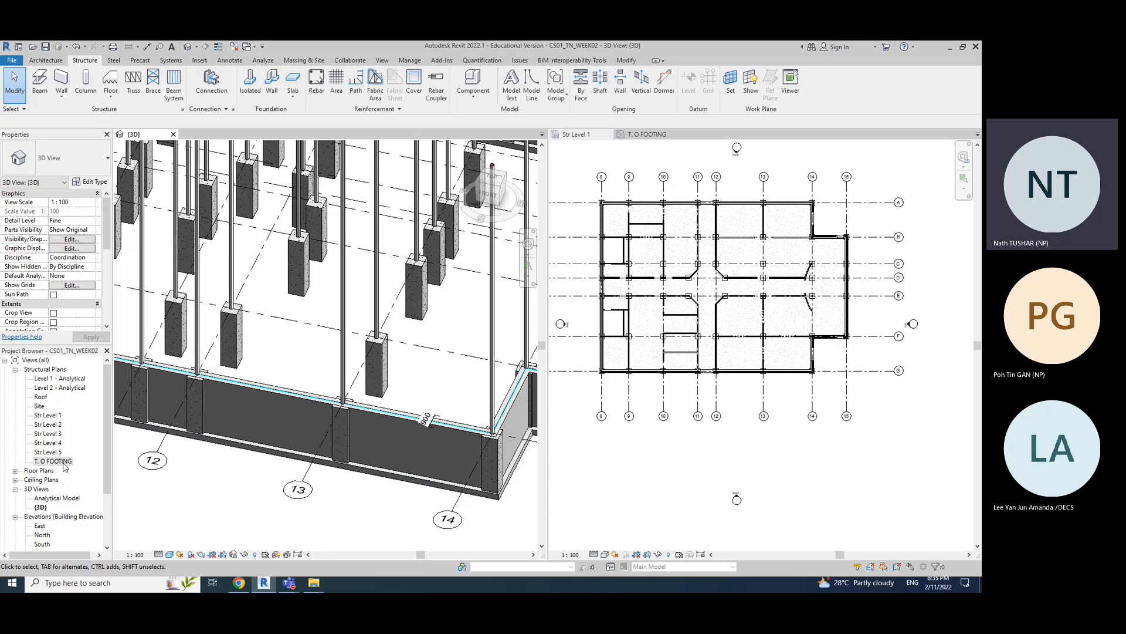
{"action": "left_click", "coordinate": [578, 135]}
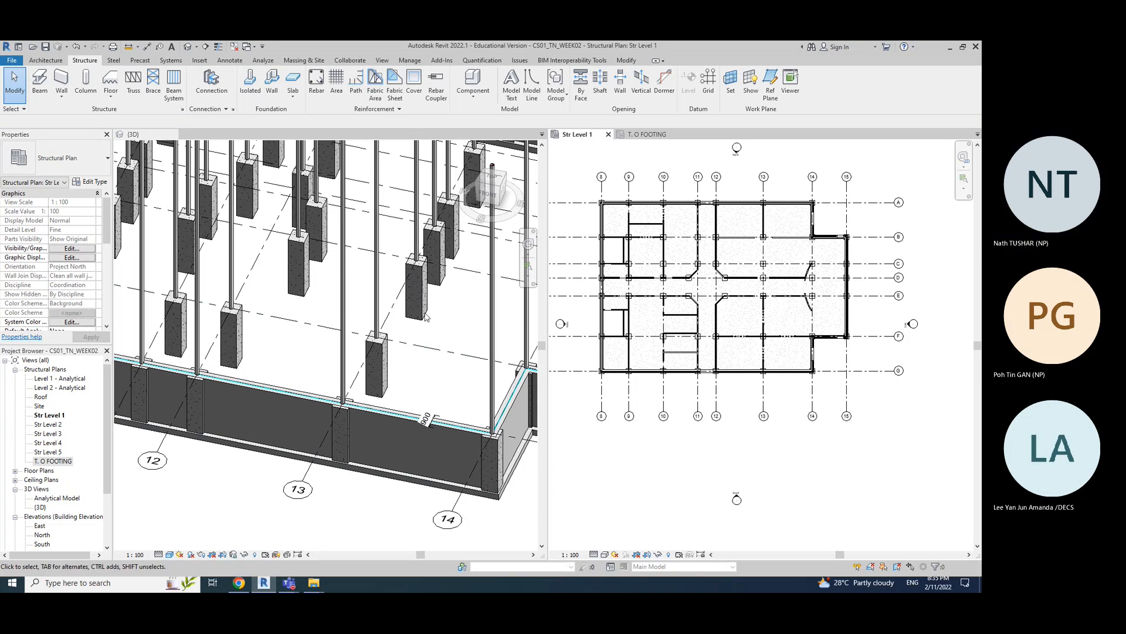
{"action": "left_click", "coordinate": [647, 136]}
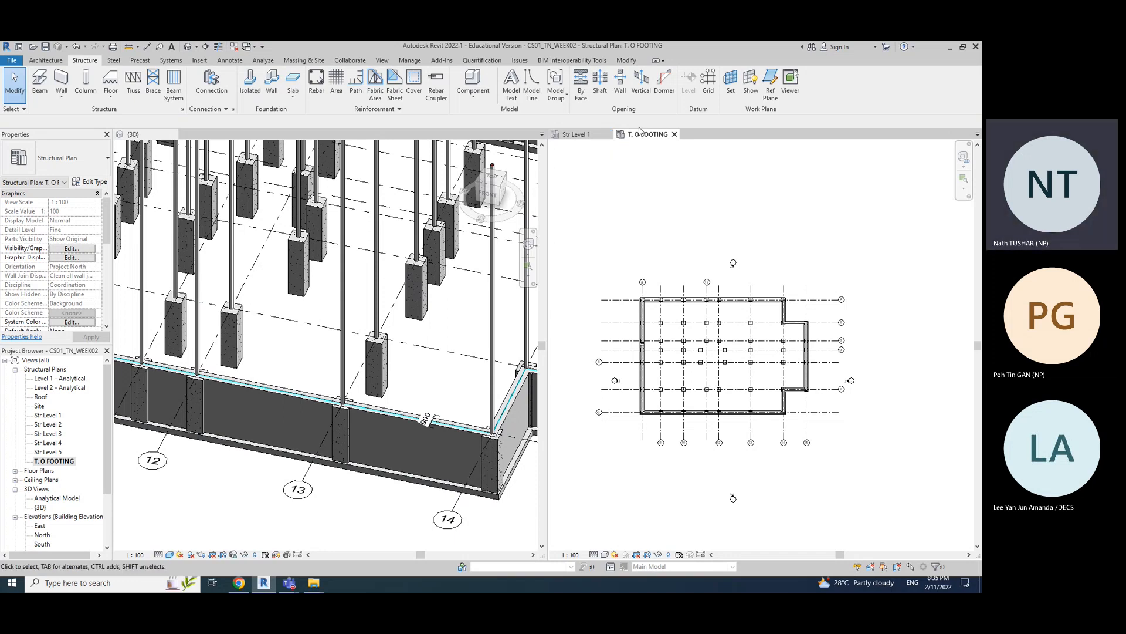
{"action": "scroll", "coordinate": [652, 353], "scroll_direction": "up", "scroll_amount": 3}
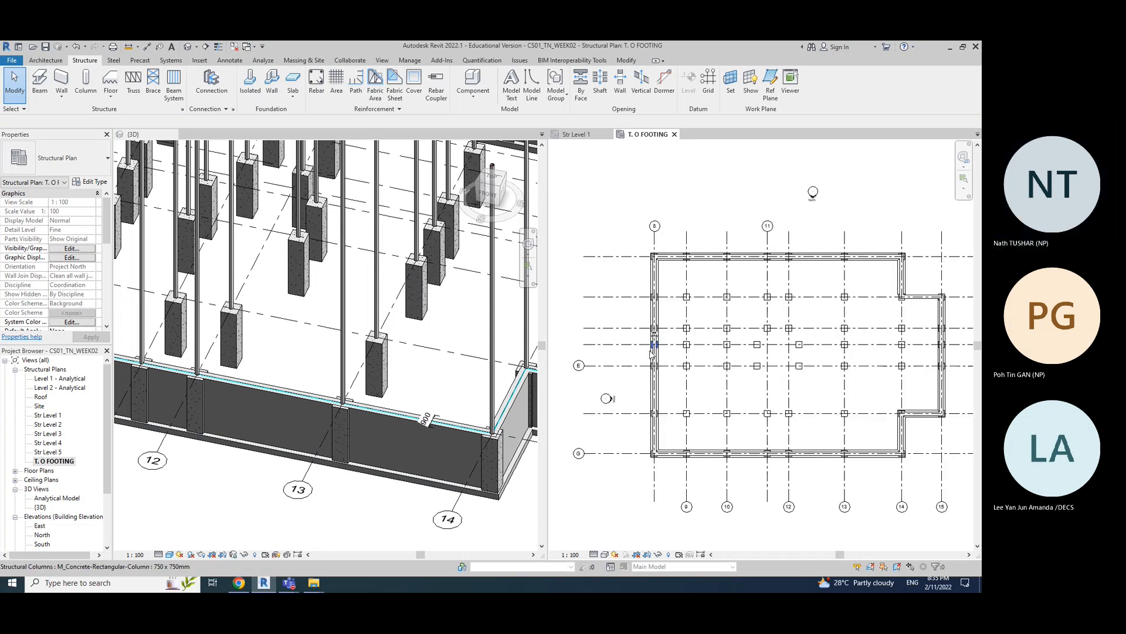
{"action": "scroll", "coordinate": [651, 352], "scroll_direction": "up", "scroll_amount": 3}
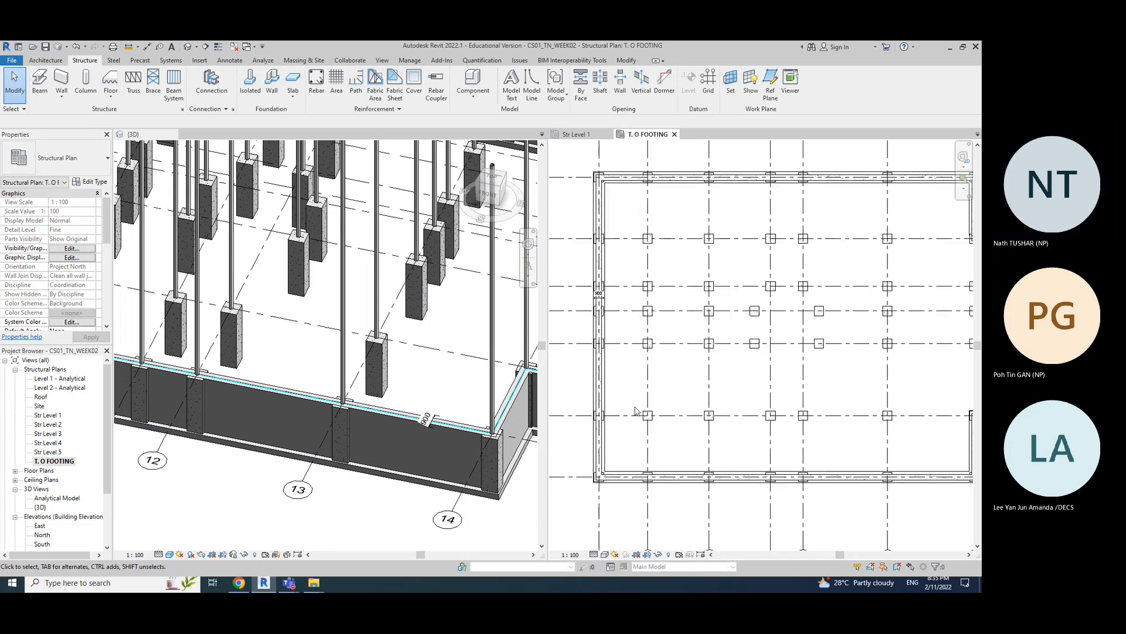
{"action": "scroll", "coordinate": [636, 411], "scroll_direction": "down", "scroll_amount": 2}
{"action": "middle_click_drag", "start_coordinate": [829, 385], "coordinate": [774, 371]}
{"action": "scroll", "coordinate": [798, 363], "scroll_direction": "down", "scroll_amount": 2}
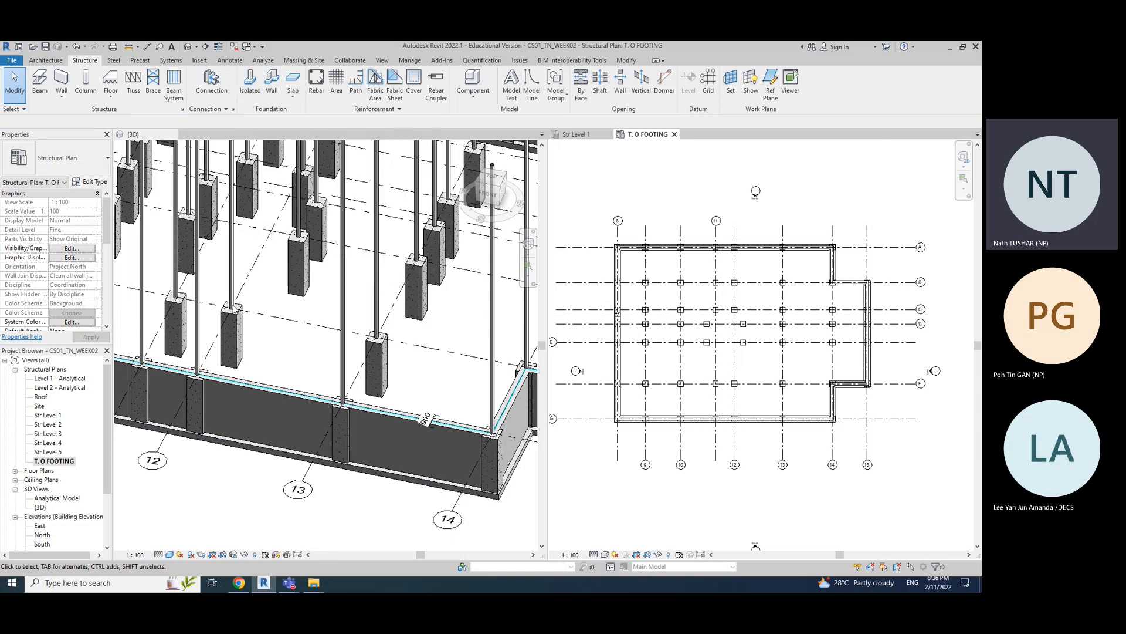
{"action": "scroll", "coordinate": [256, 361], "scroll_direction": "down", "scroll_amount": 4}
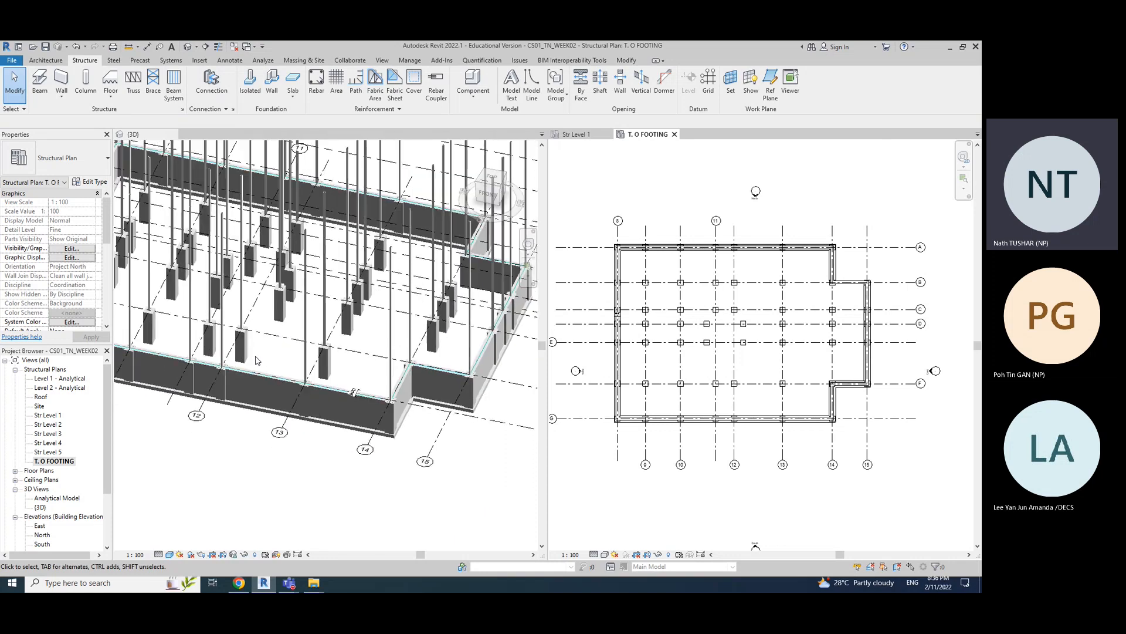
{"action": "scroll", "coordinate": [256, 360], "scroll_direction": "down", "scroll_amount": 2}
{"action": "left_click", "coordinate": [256, 360]}
{"action": "middle_click_drag", "start_coordinate": [303, 373], "coordinate": [356, 402]}
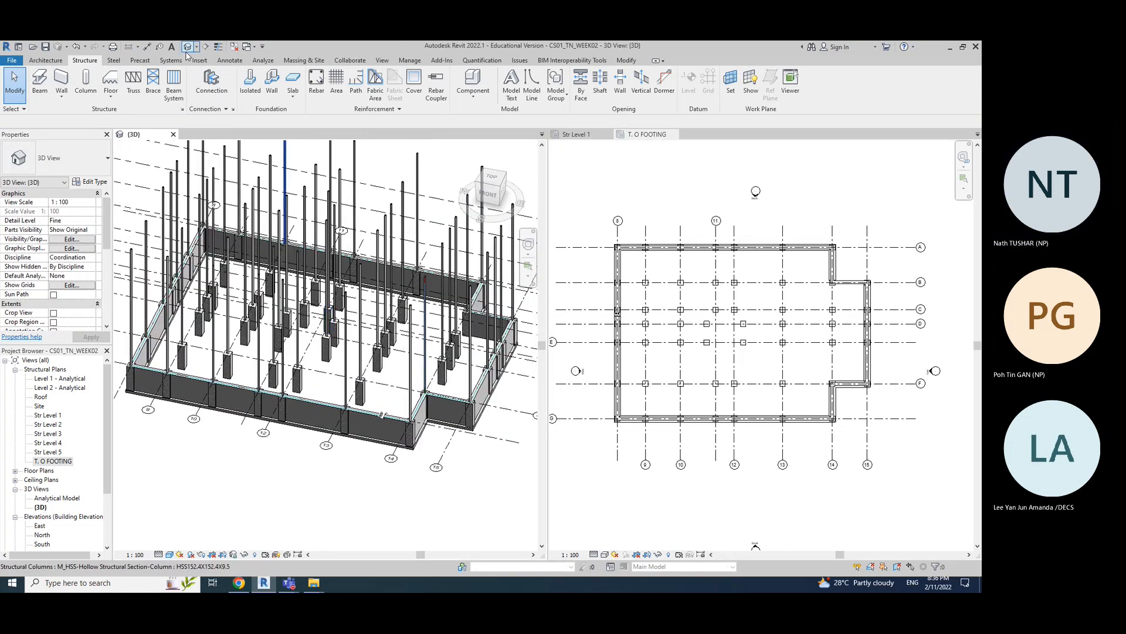
{"action": "left_click", "coordinate": [246, 98]}
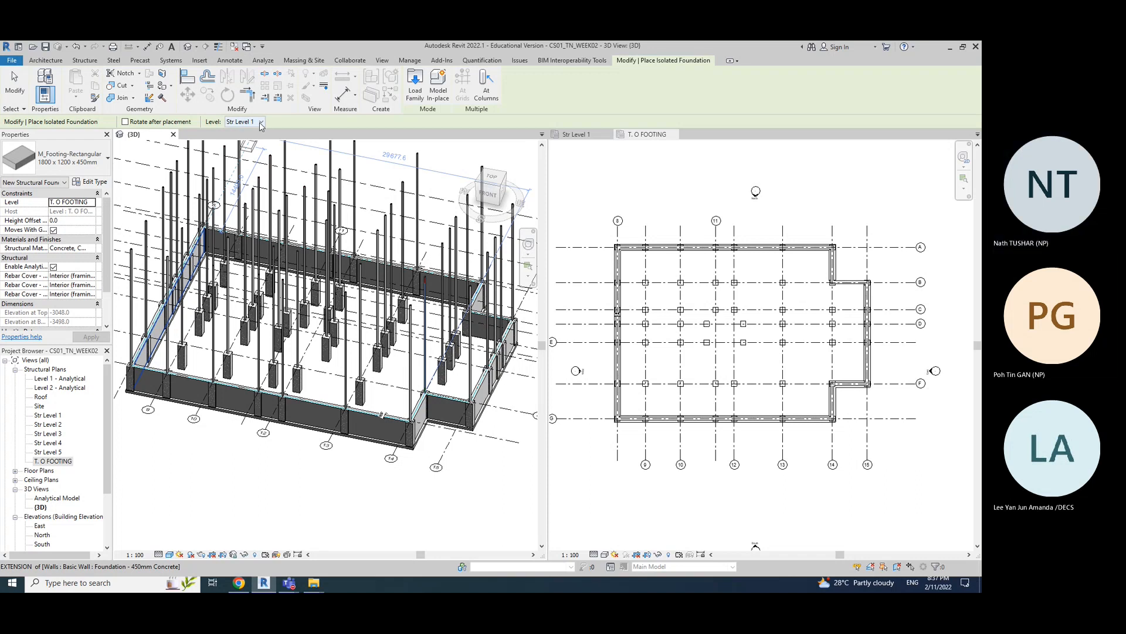
{"action": "left_click", "coordinate": [257, 122]}
{"action": "left_click", "coordinate": [257, 122]}
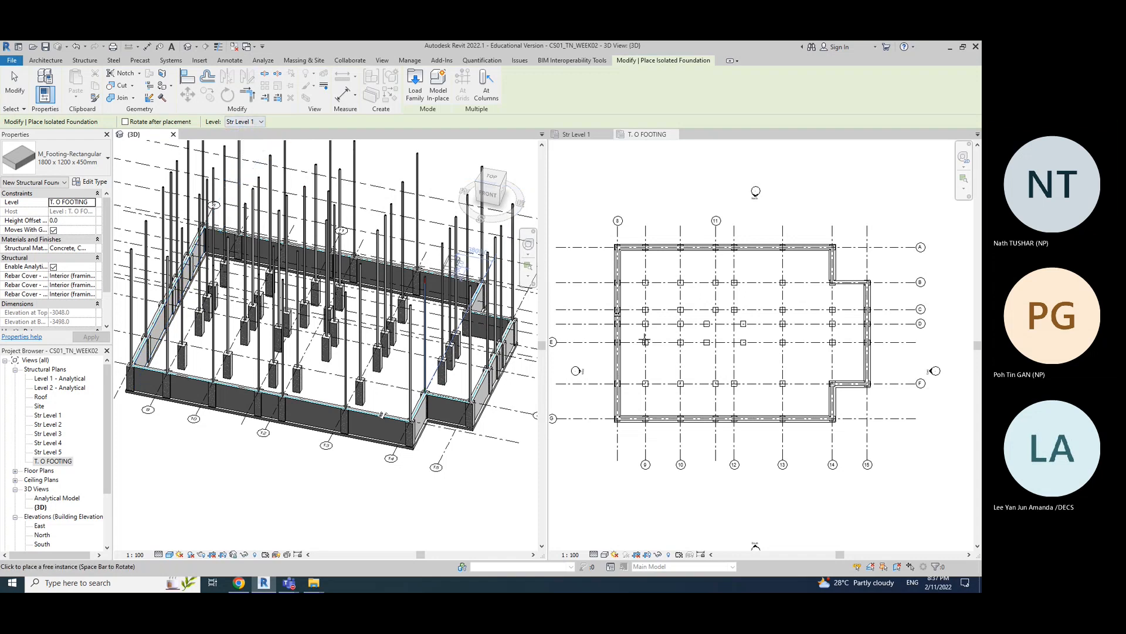
- Make the T. O FOOTING plan the active view, leave foundation placement, and examine the plan's pier and foundation wall layout
{"action": "left_click", "coordinate": [645, 134]}
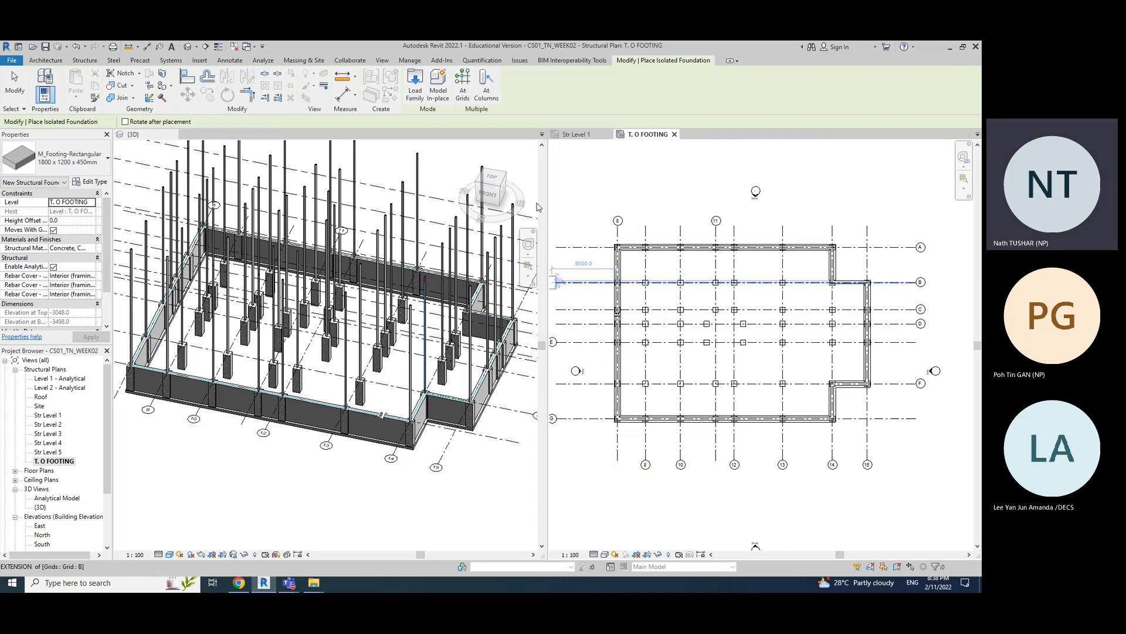
{"action": "key", "text": "Escape"}
{"action": "key", "text": "Escape"}
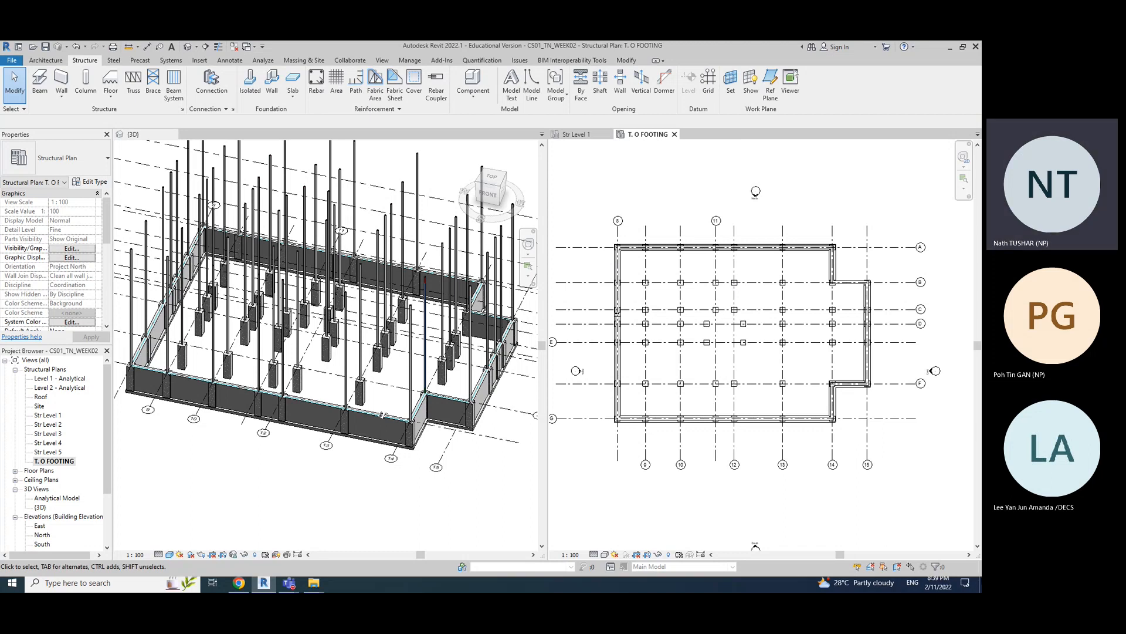
{"action": "scroll", "coordinate": [735, 408], "scroll_direction": "up", "scroll_amount": 5}
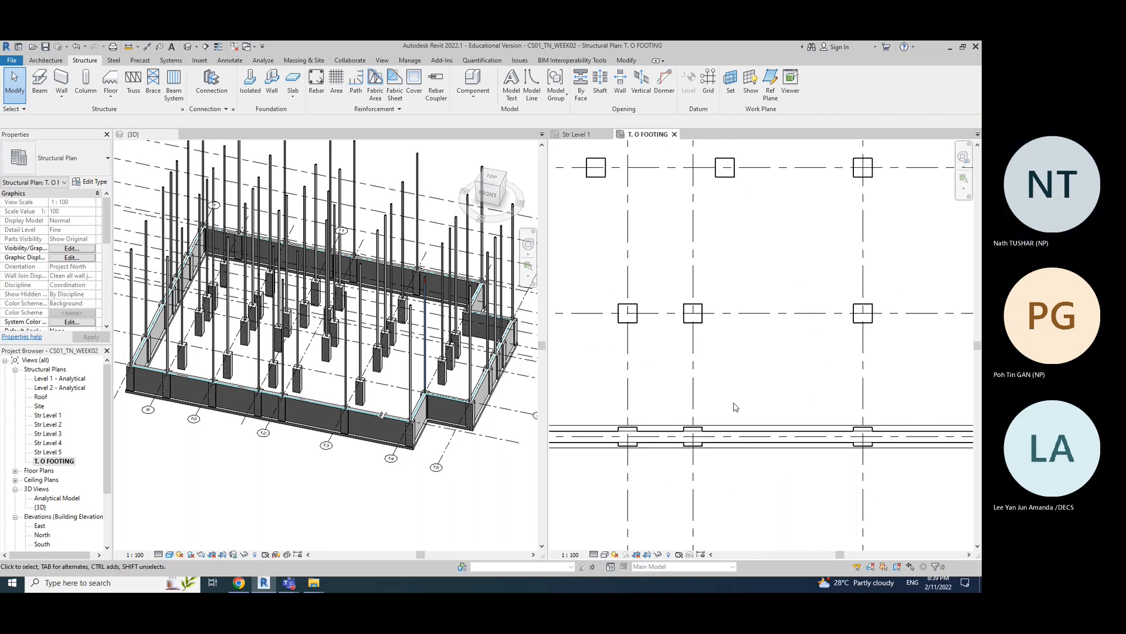
{"action": "scroll", "coordinate": [736, 408], "scroll_direction": "down", "scroll_amount": 4}
{"action": "scroll", "coordinate": [792, 395], "scroll_direction": "down", "scroll_amount": 3}
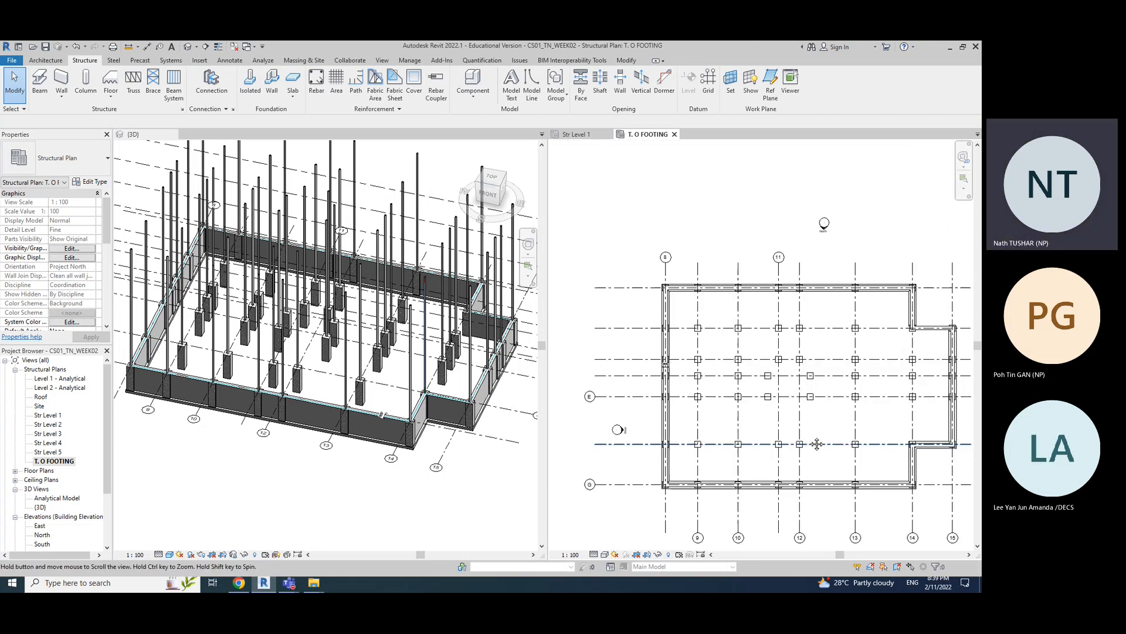
{"action": "scroll", "coordinate": [808, 424], "scroll_direction": "up", "scroll_amount": 4}
{"action": "scroll", "coordinate": [806, 426], "scroll_direction": "down", "scroll_amount": 2}
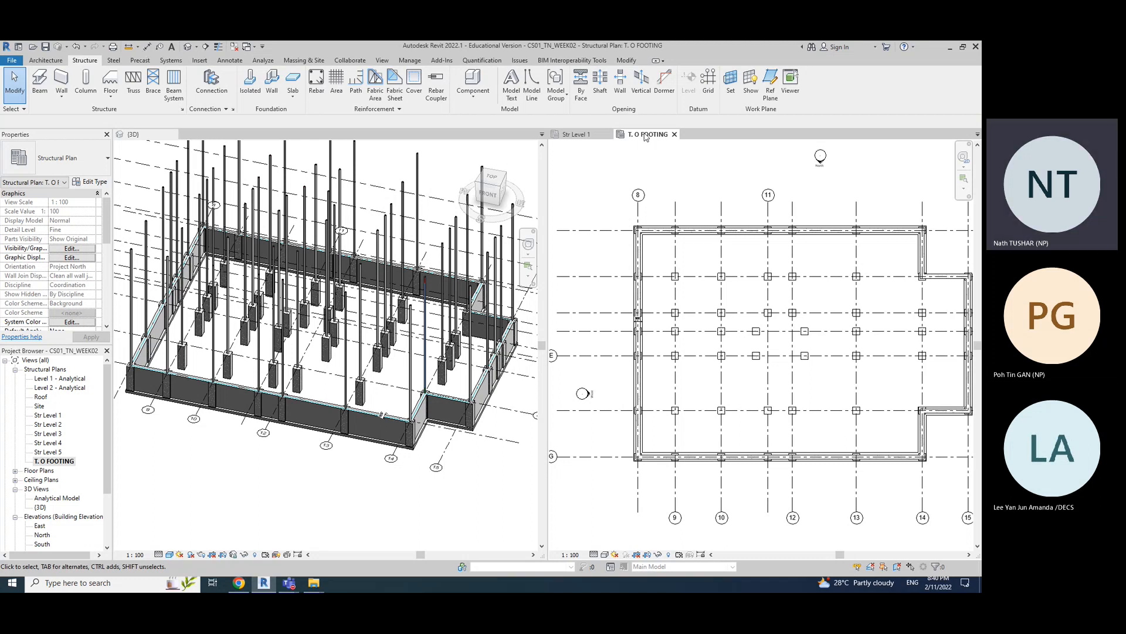
{"action": "middle_click_drag", "start_coordinate": [772, 227], "coordinate": [740, 219]}
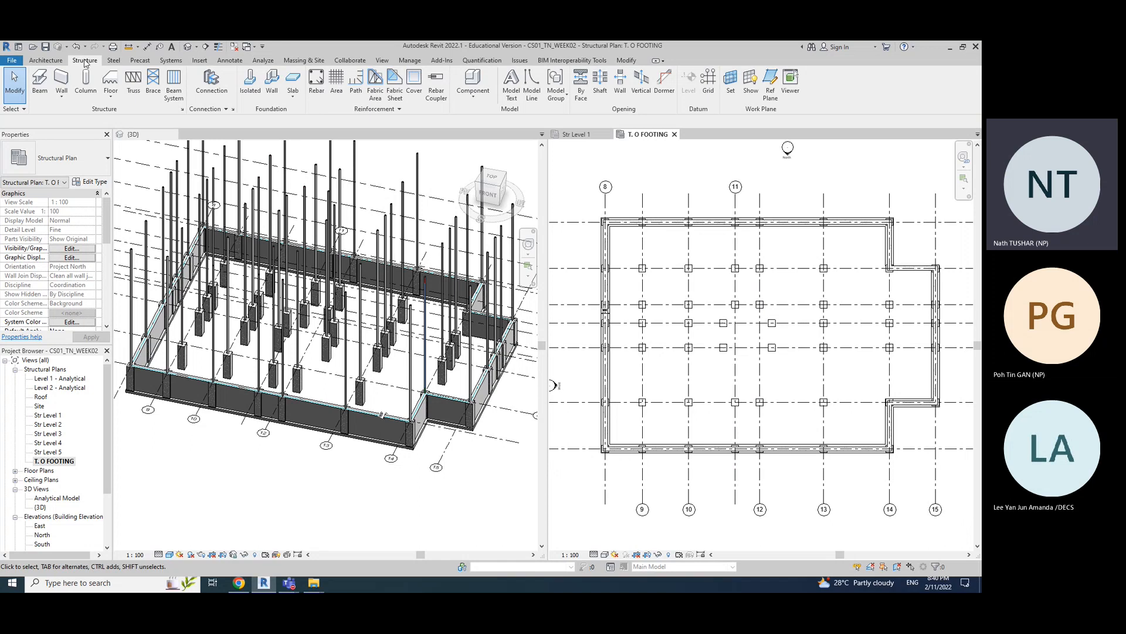
- Start an isolated foundation on the T. O FOOTING plan using M_Footing-Rectangular 1800 x 1200 x 450mm and open its type properties
{"action": "left_click", "coordinate": [249, 99]}
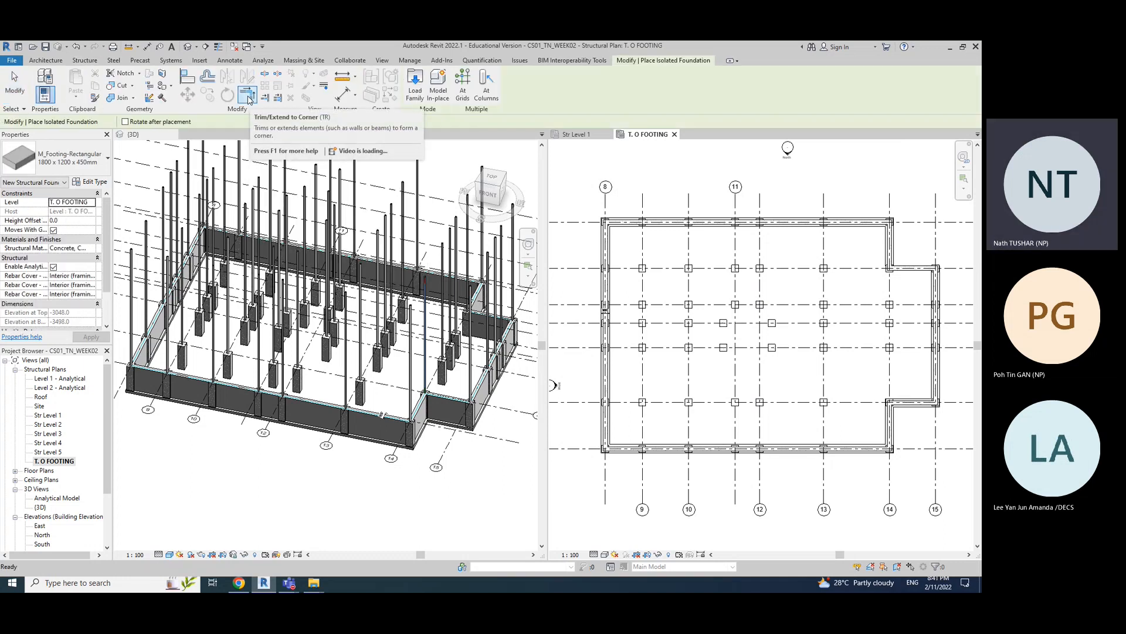
{"action": "left_click", "coordinate": [61, 167]}
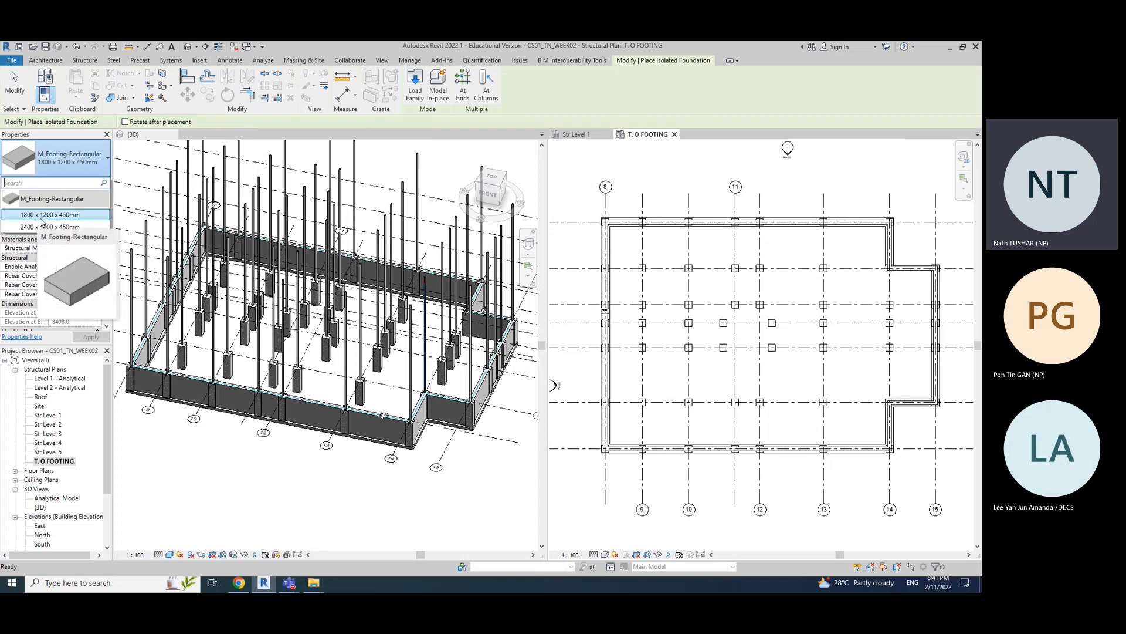
{"action": "mouse_move", "coordinate": [33, 220]}
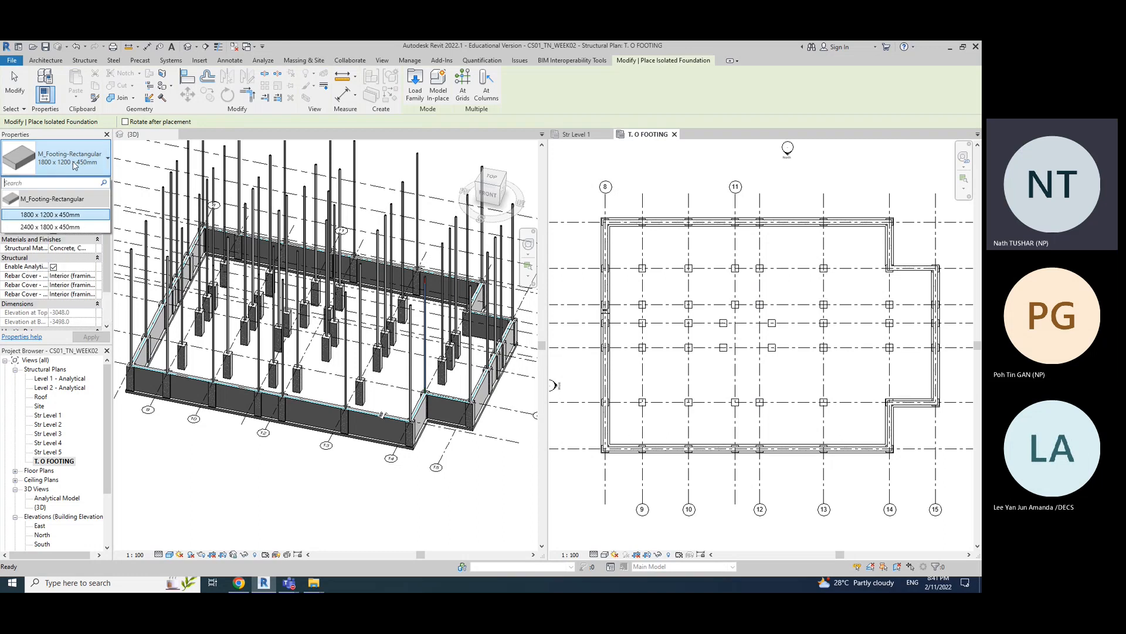
{"action": "left_click", "coordinate": [64, 216]}
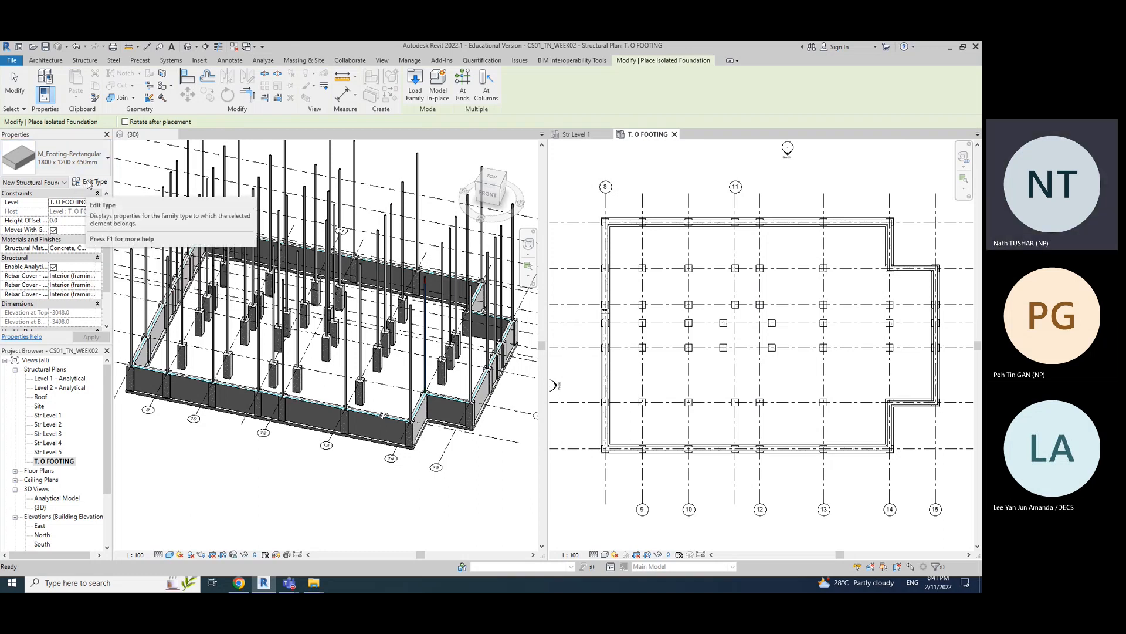
{"action": "left_click", "coordinate": [88, 184]}
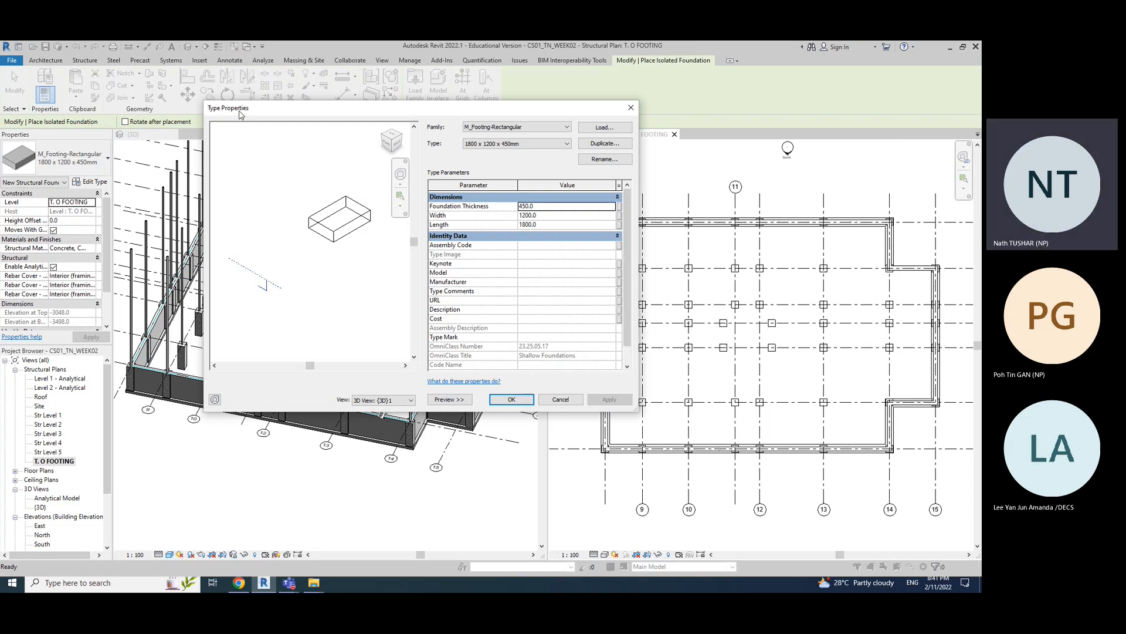
- Duplicate the M_Footing-Rectangular type and name the copy "1250 x 1250 x 300mm"
{"action": "left_click", "coordinate": [621, 146]}
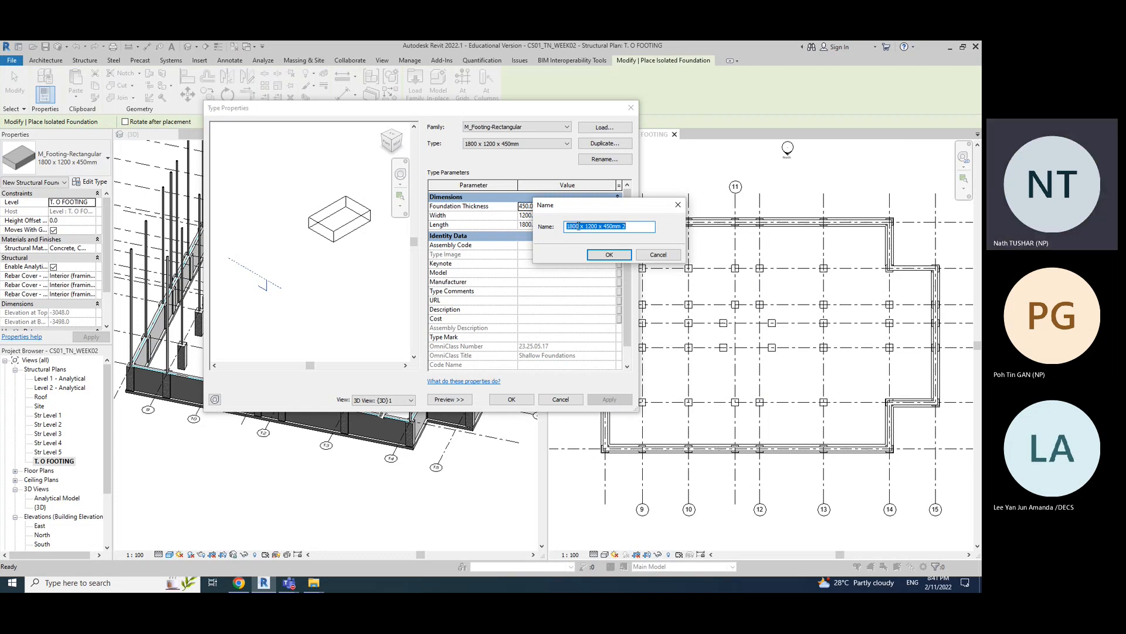
{"action": "left_click", "coordinate": [577, 227]}
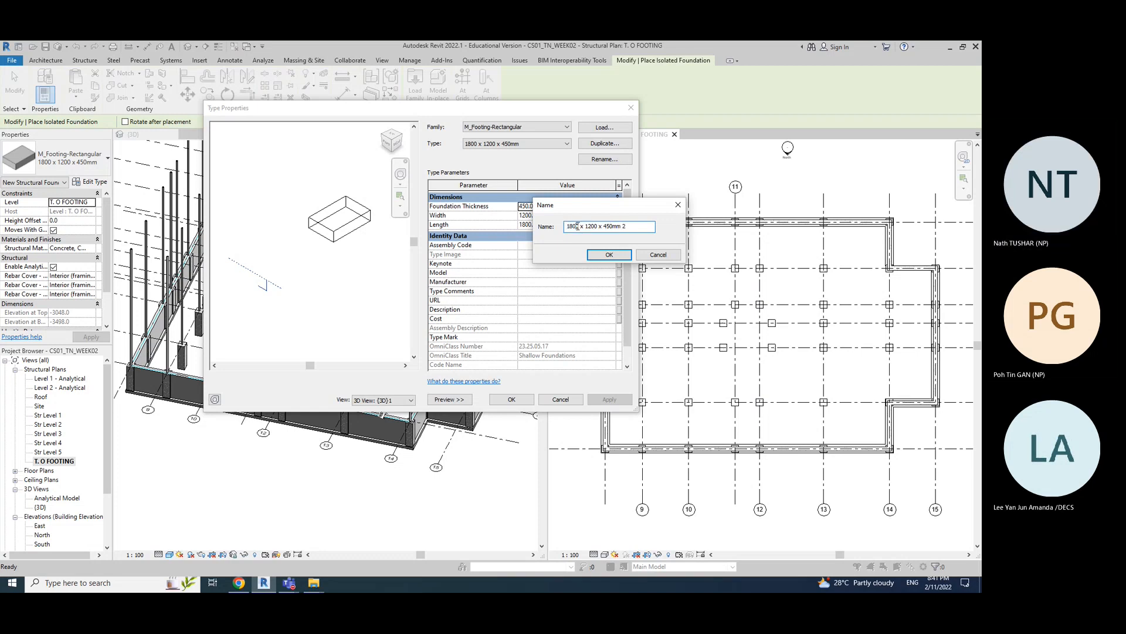
{"action": "left_click_drag", "start_coordinate": [579, 227], "coordinate": [566, 226]}
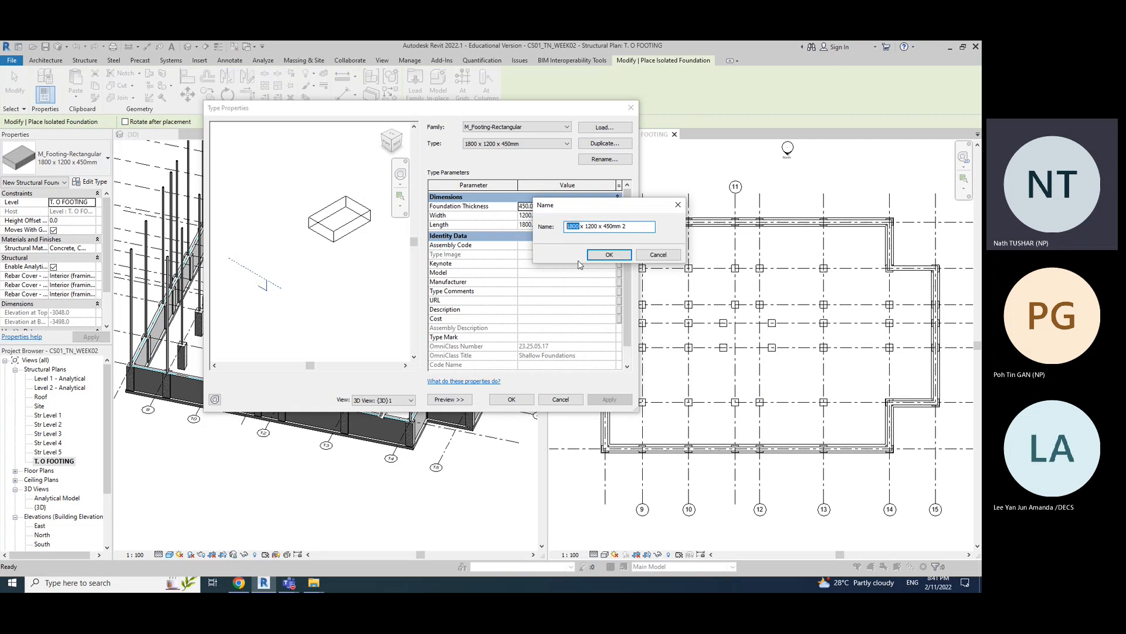
{"action": "type", "text": "1250"}
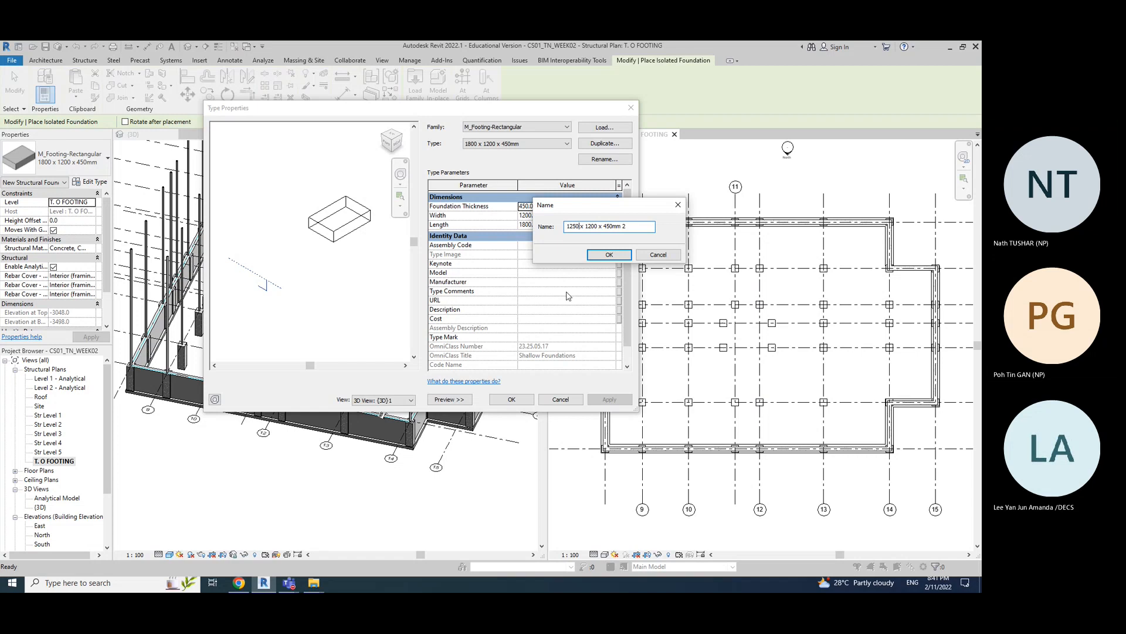
{"action": "left_click", "coordinate": [595, 227]}
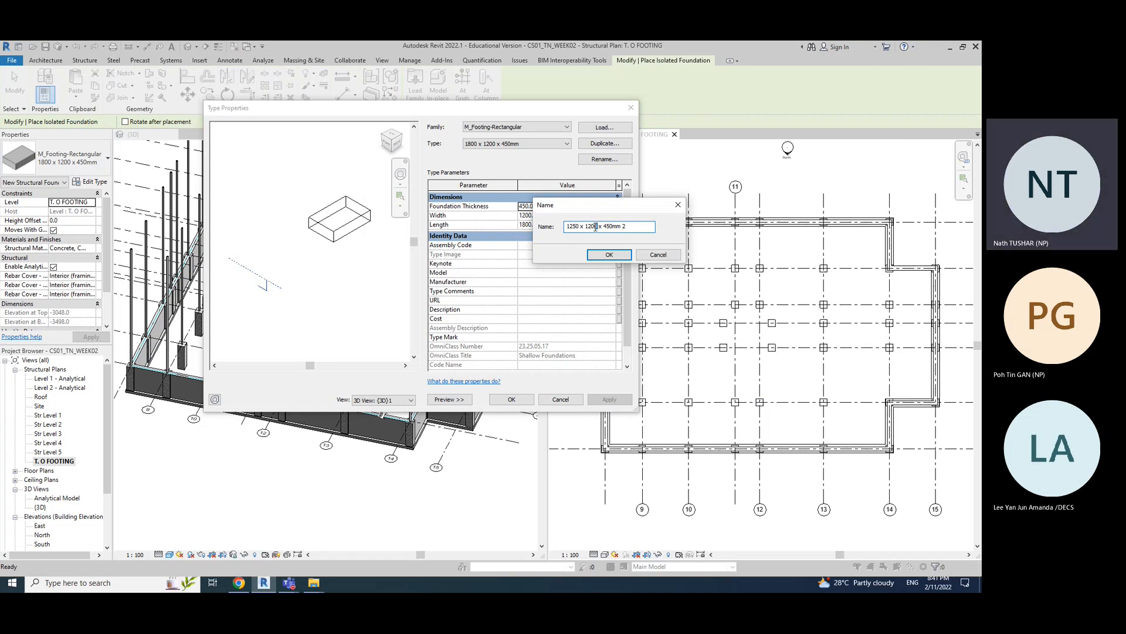
{"action": "left_click_drag", "start_coordinate": [595, 226], "coordinate": [592, 226]}
{"action": "type", "text": "50"}
{"action": "left_click_drag", "start_coordinate": [612, 226], "coordinate": [605, 227]}
{"action": "type", "text": "300"}
{"action": "key", "text": "BackSpace"}
{"action": "left_click_drag", "start_coordinate": [582, 209], "coordinate": [626, 220]}
{"action": "double_click", "coordinate": [616, 237]}
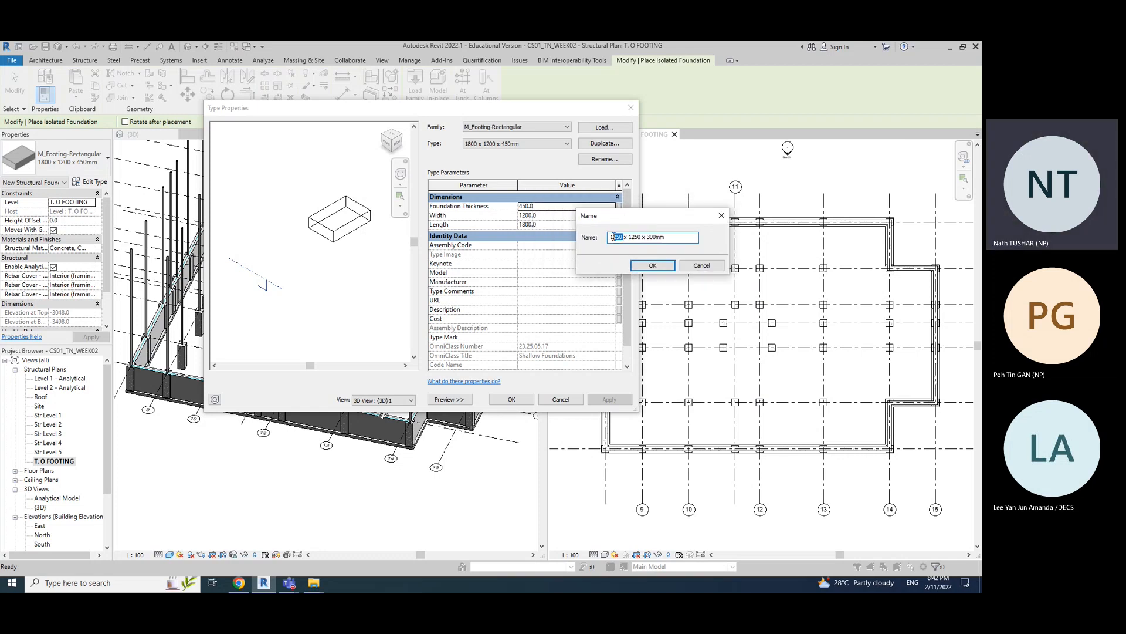
{"action": "double_click", "coordinate": [633, 237]}
{"action": "double_click", "coordinate": [656, 237]}
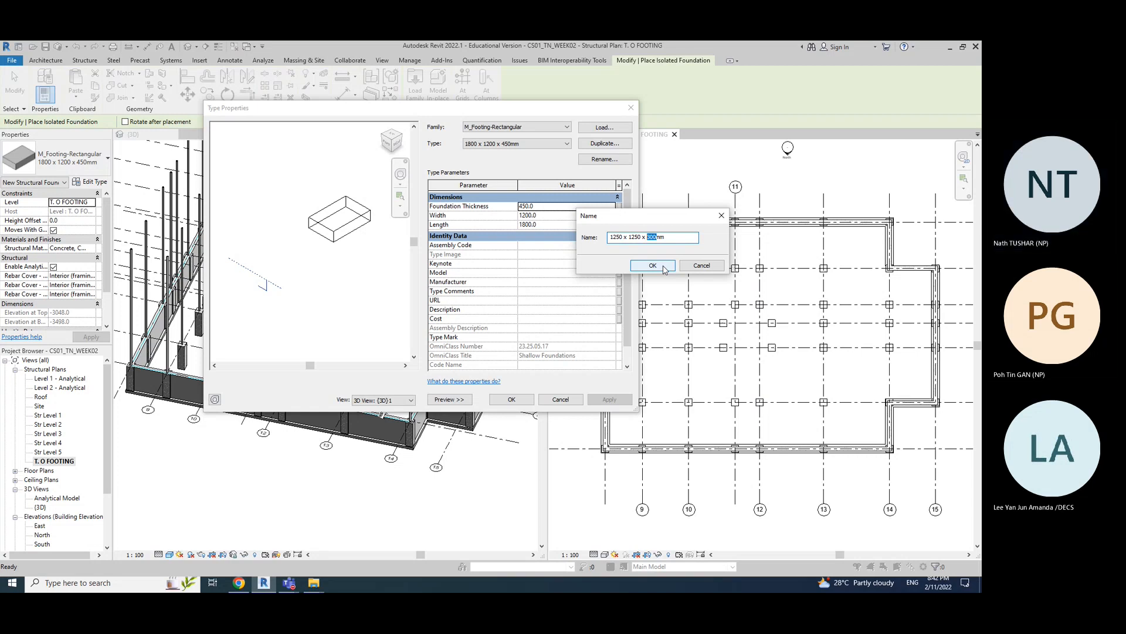
{"action": "left_click", "coordinate": [652, 266]}
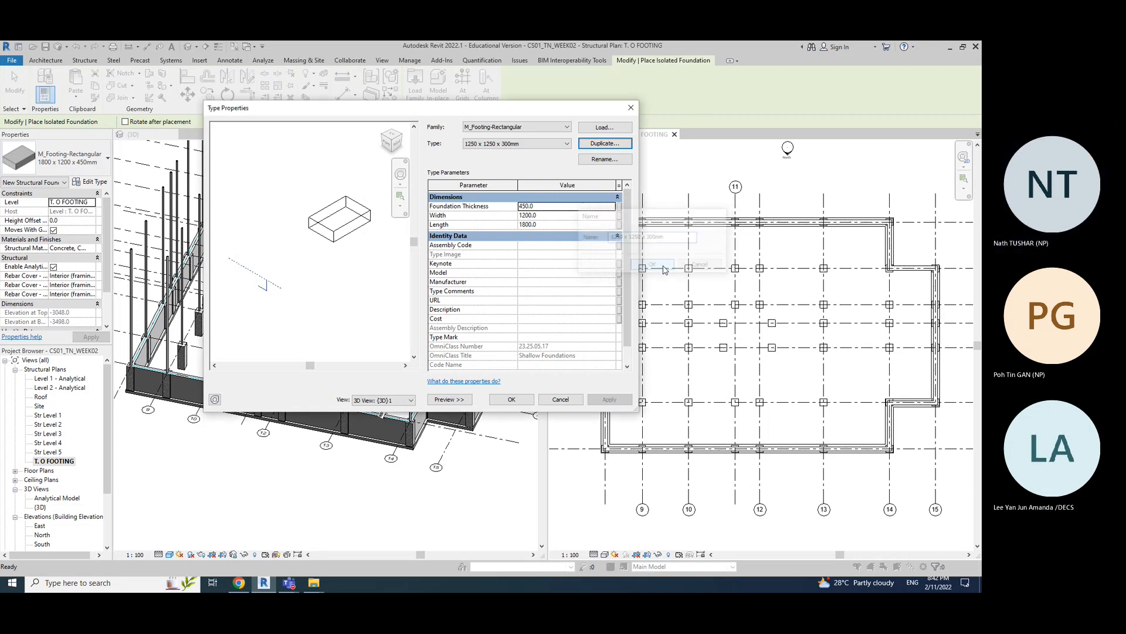
- Set the new footing type's foundation thickness to 300, width to 1250 and length to 1250, and accept the type properties
{"action": "left_click", "coordinate": [550, 206]}
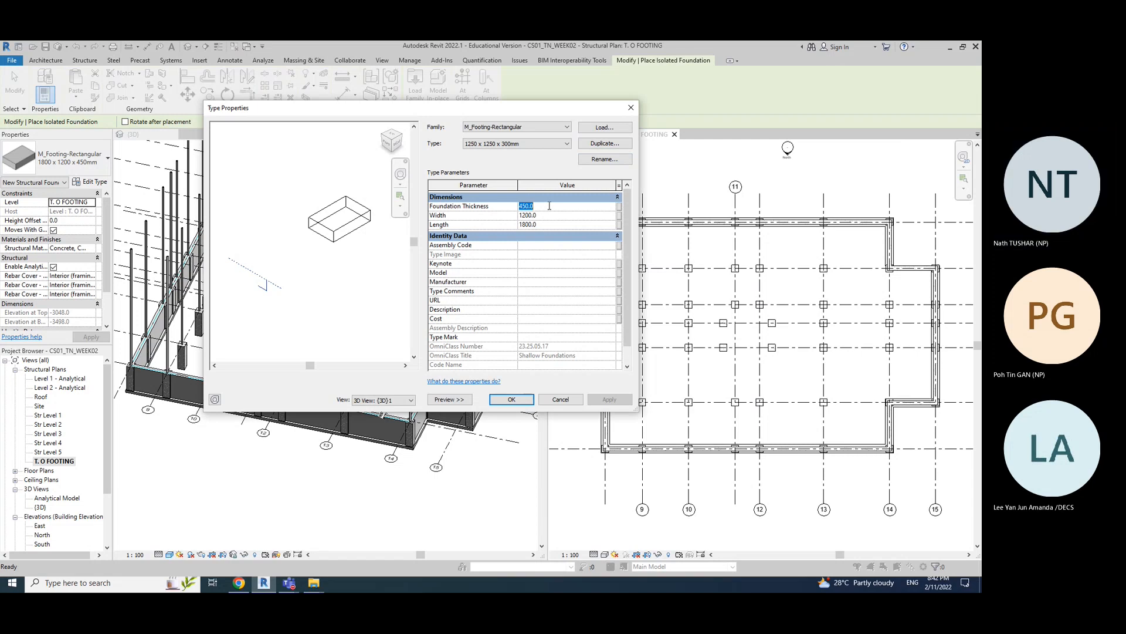
{"action": "type", "text": "300"}
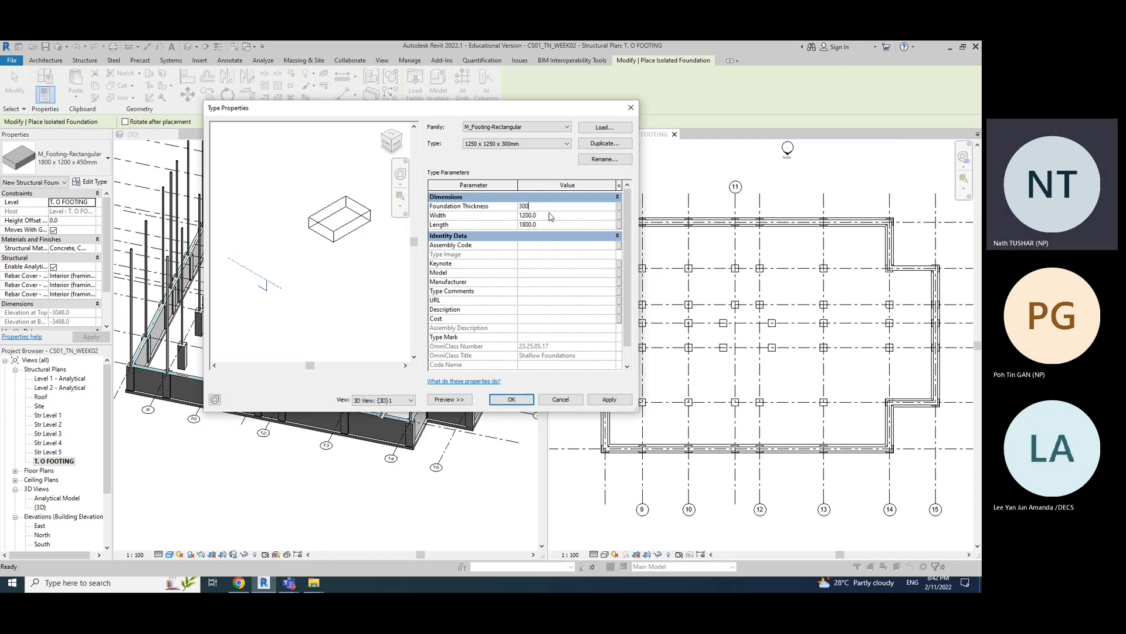
{"action": "left_click", "coordinate": [550, 216]}
{"action": "type", "text": "1250"}
{"action": "left_click", "coordinate": [548, 225]}
{"action": "type", "text": "1250"}
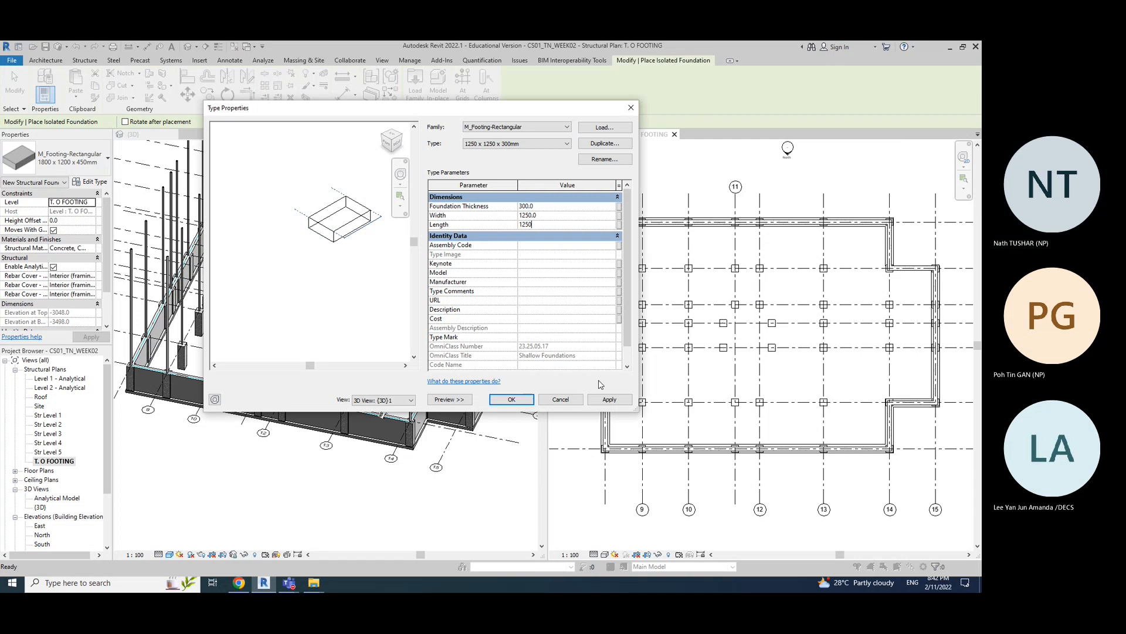
{"action": "left_click", "coordinate": [609, 400]}
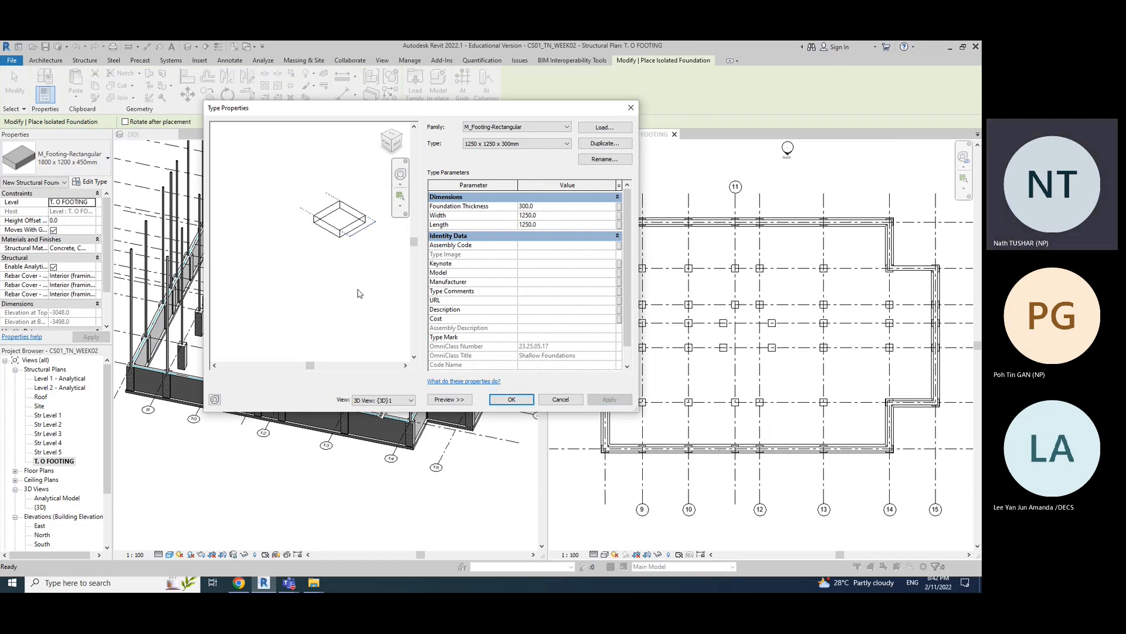
{"action": "left_click", "coordinate": [512, 400]}
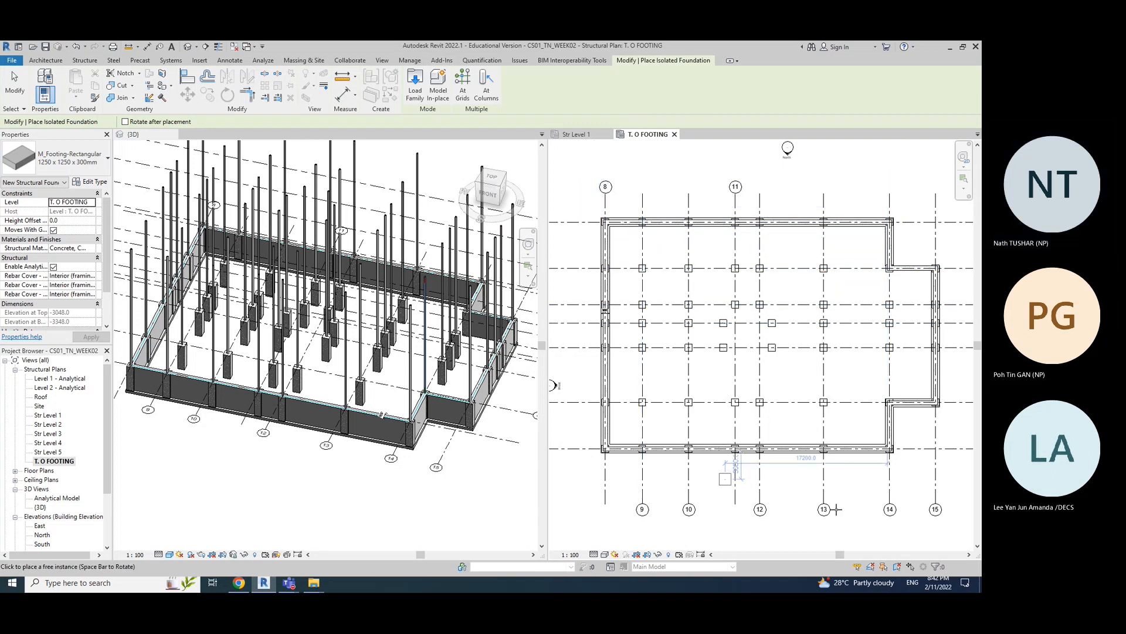
- Place 1250 x 1250 x 300mm isolated footings at all structural columns in the T. O FOOTING plan using At Columns
{"action": "scroll", "coordinate": [775, 432], "scroll_direction": "down", "scroll_amount": 2}
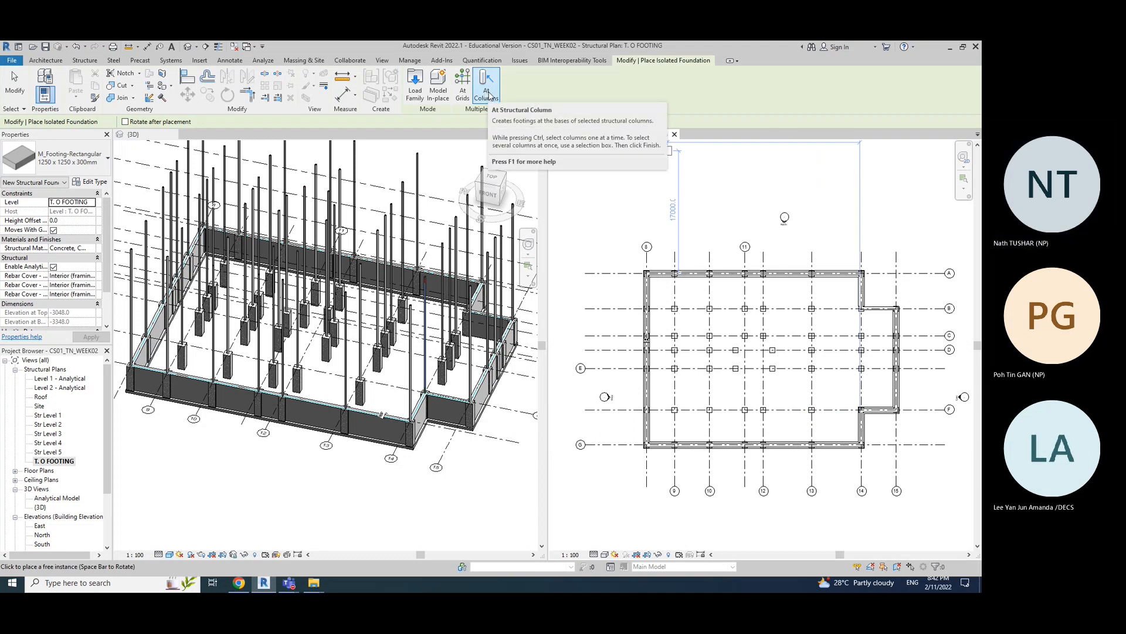
{"action": "left_click", "coordinate": [487, 92]}
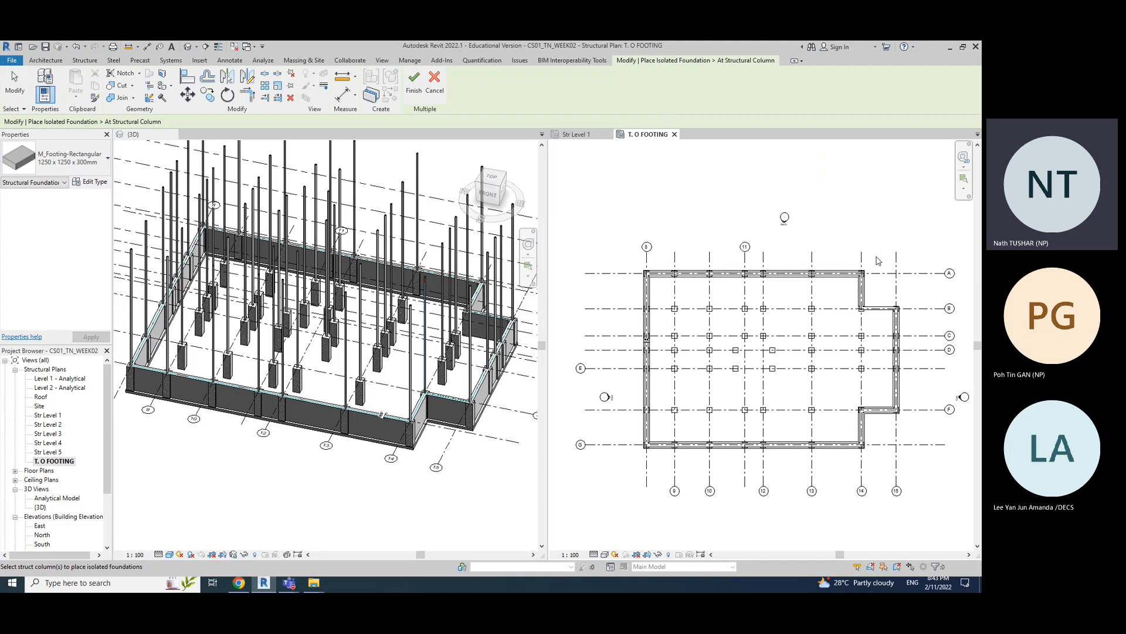
{"action": "left_click_drag", "start_coordinate": [876, 254], "coordinate": [816, 308]}
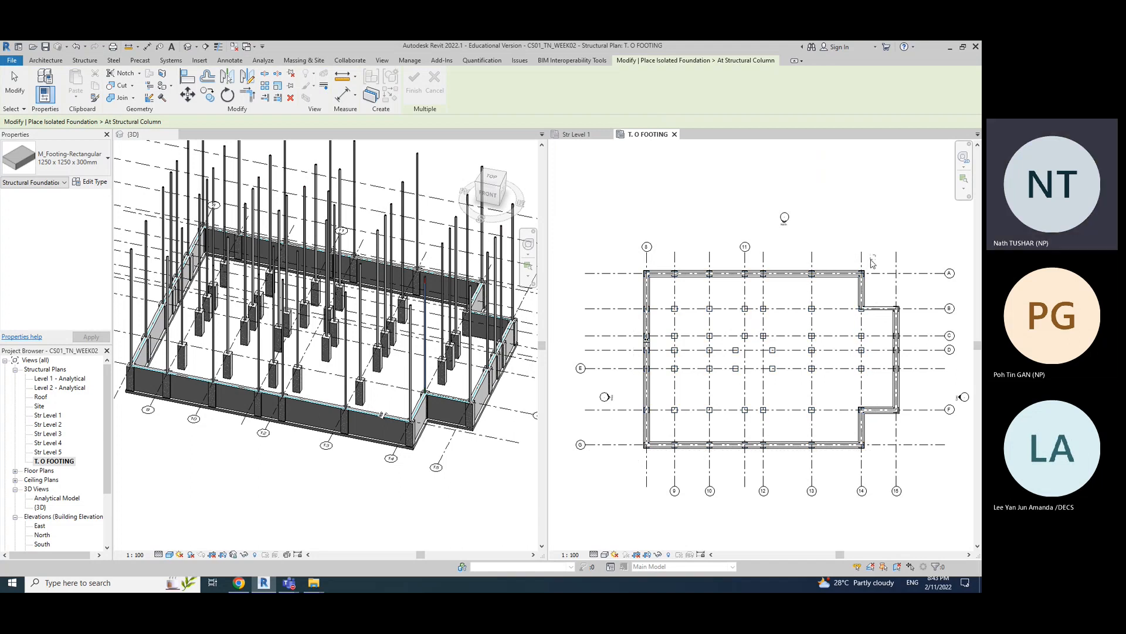
{"action": "scroll", "coordinate": [768, 235], "scroll_direction": "down", "scroll_amount": 3}
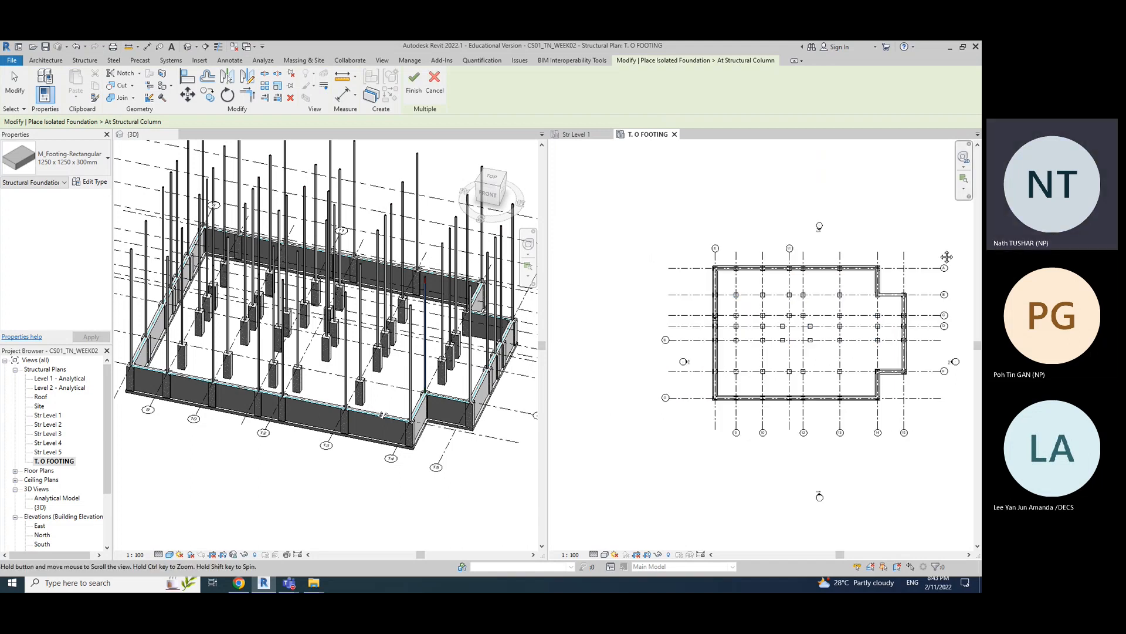
{"action": "left_click_drag", "start_coordinate": [870, 295], "coordinate": [654, 409]}
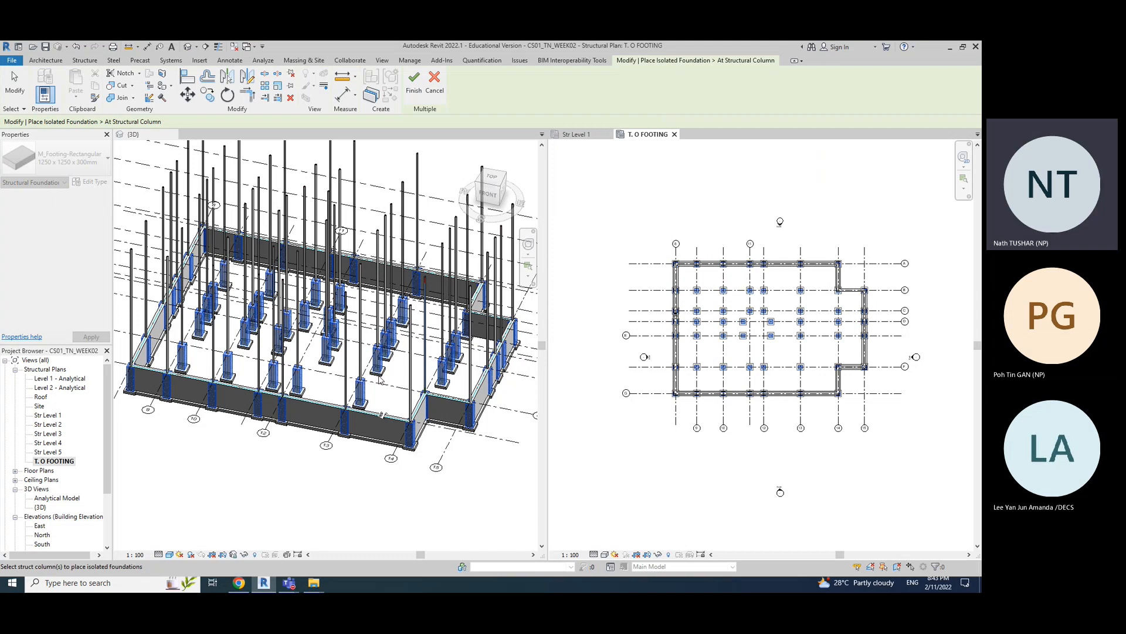
{"action": "left_click", "coordinate": [414, 82]}
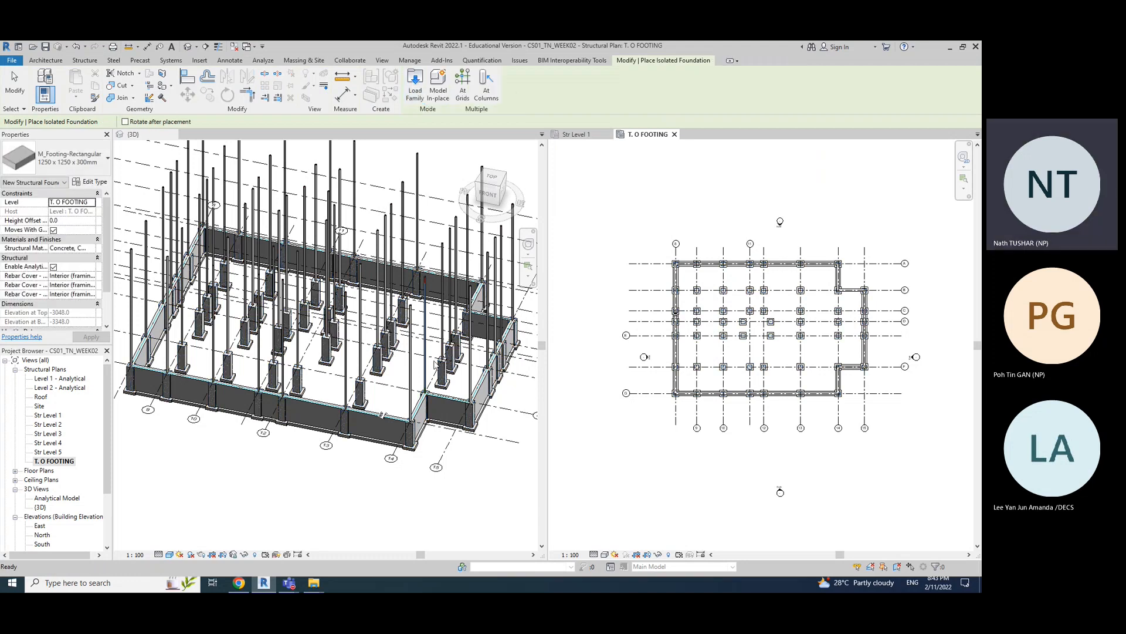
{"action": "scroll", "coordinate": [315, 368], "scroll_direction": "up", "scroll_amount": 8}
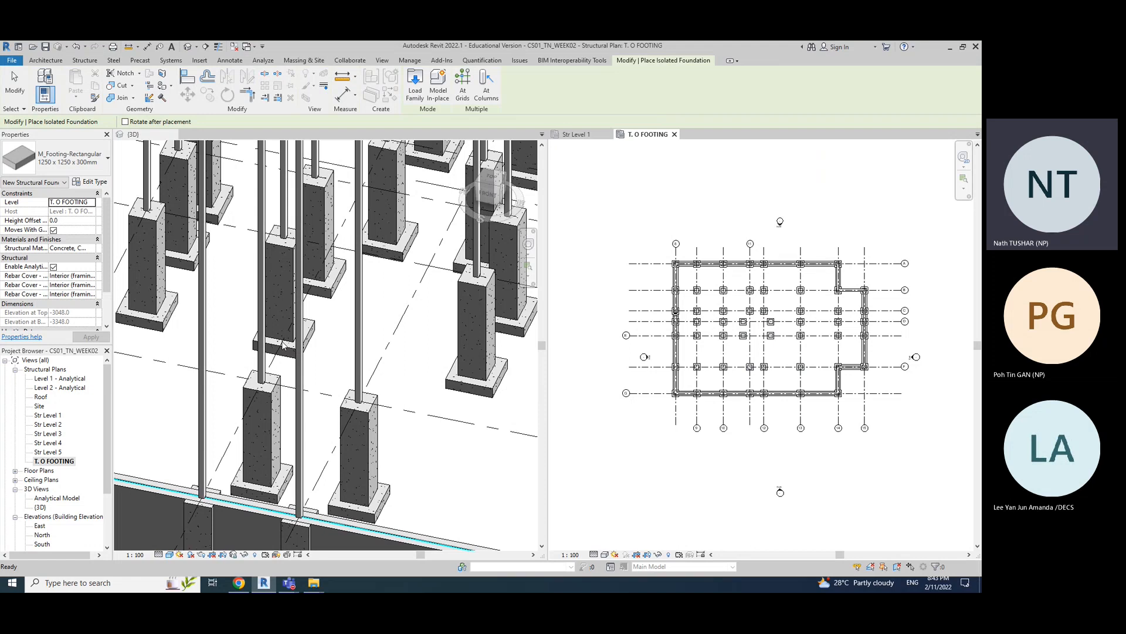
- Switch to the PowerPoint lecture outline in Chrome, check the Isolated Footings item, and return to Revit
{"action": "left_click", "coordinate": [238, 583]}
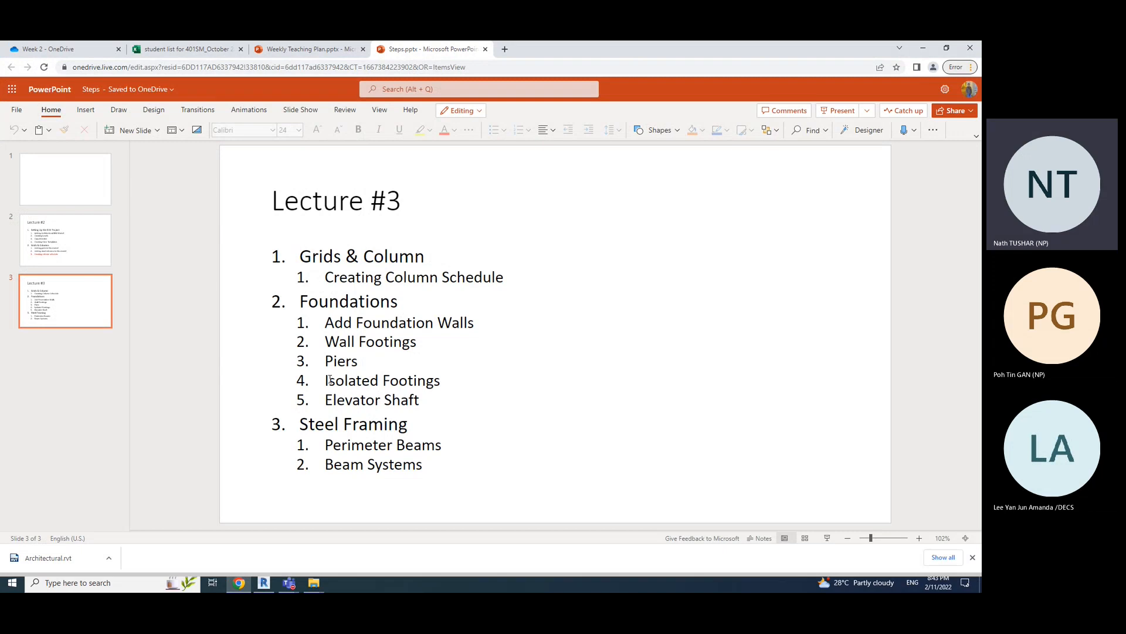
{"action": "left_click_drag", "start_coordinate": [327, 380], "coordinate": [430, 382]}
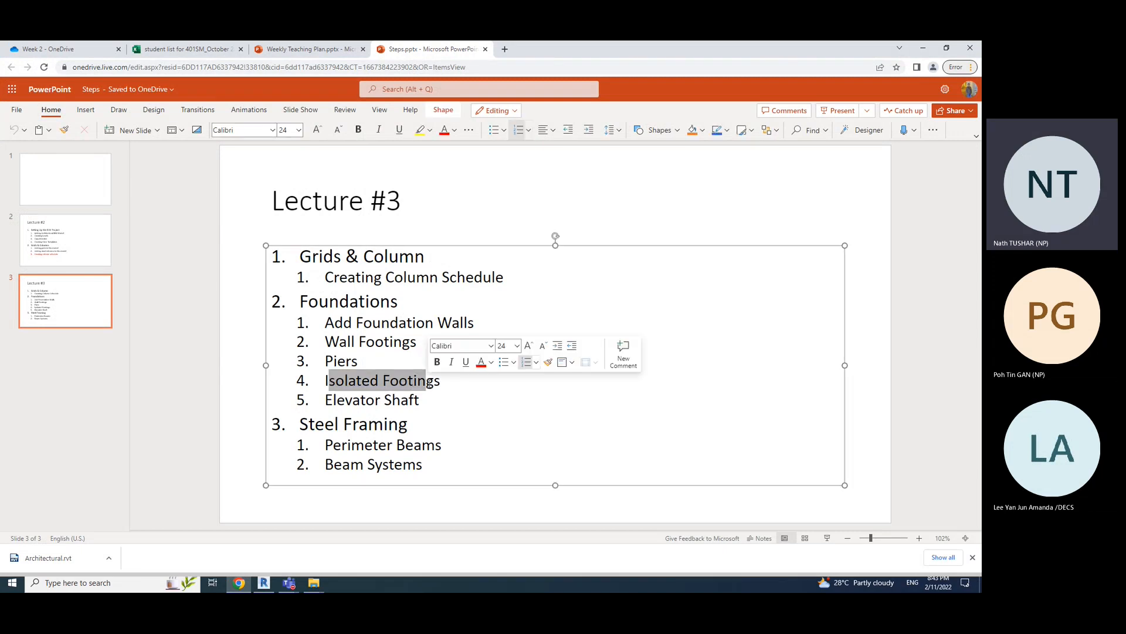
{"action": "left_click", "coordinate": [926, 49]}
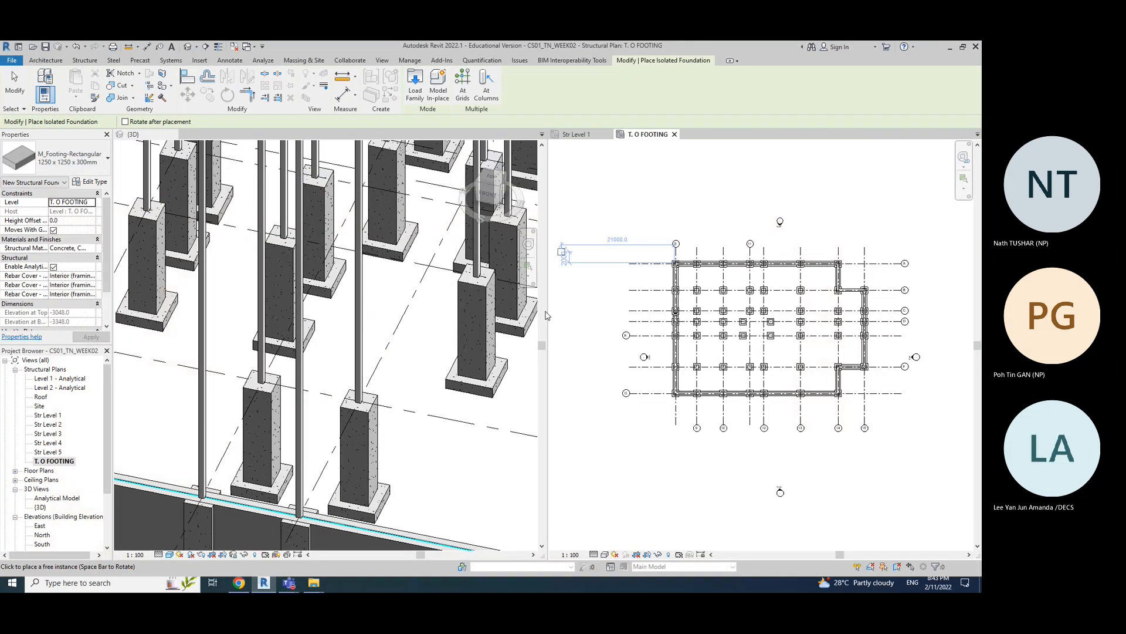
- End footing placement and examine the isolated footings under the piers and foundation walls in the plan and 3D views
{"action": "left_click", "coordinate": [14, 82]}
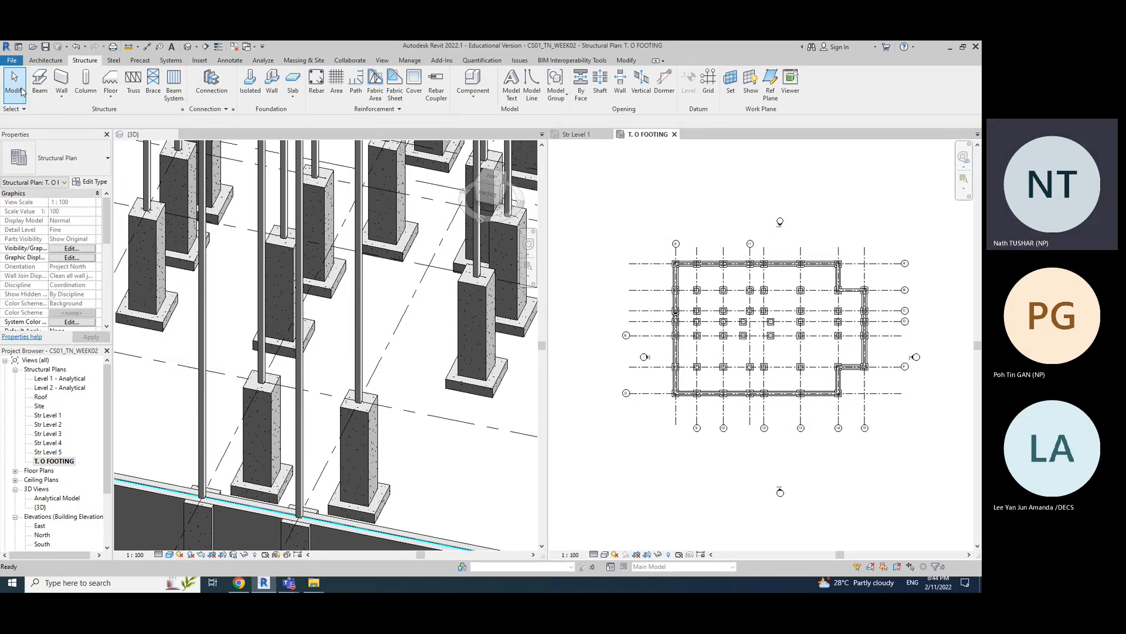
{"action": "scroll", "coordinate": [757, 288], "scroll_direction": "up", "scroll_amount": 2}
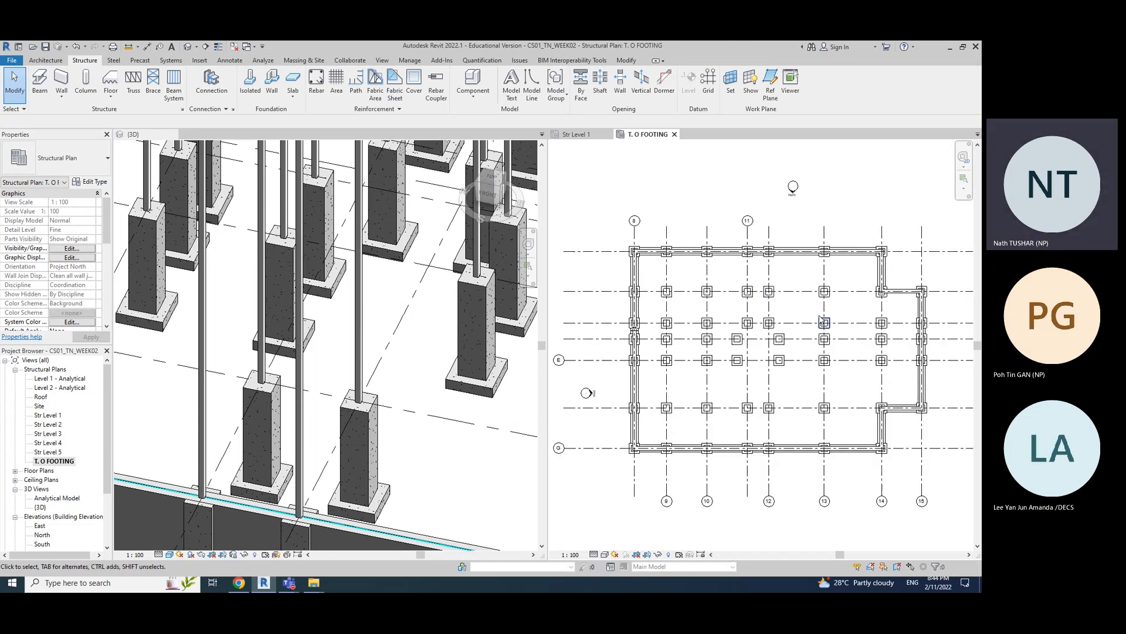
{"action": "scroll", "coordinate": [441, 449], "scroll_direction": "down", "scroll_amount": 3}
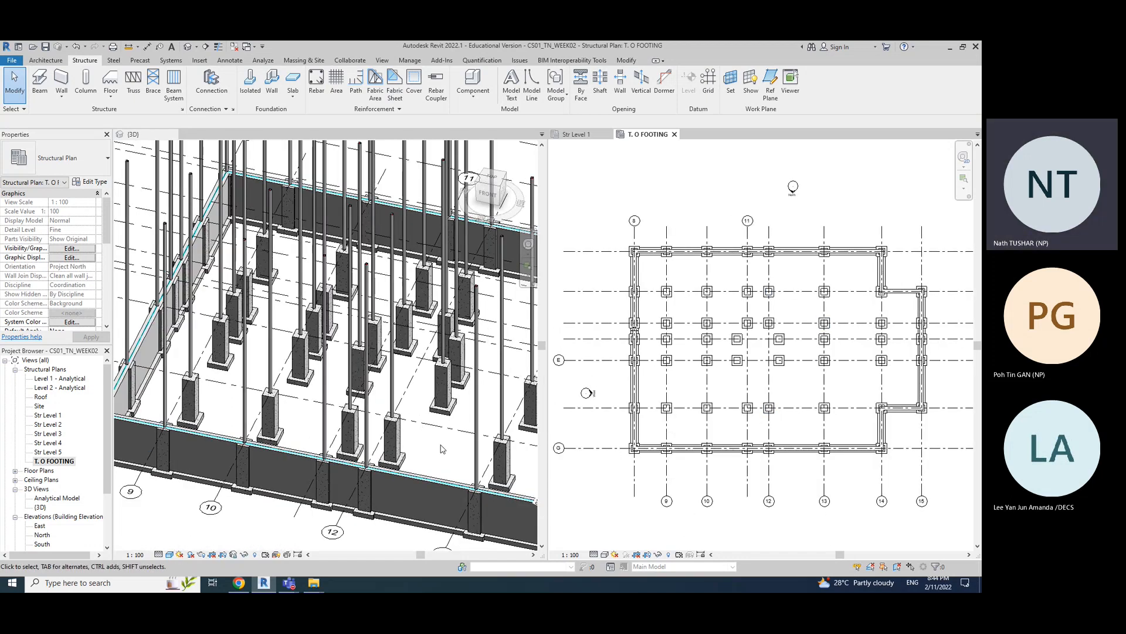
{"action": "left_click", "coordinate": [442, 449]}
{"action": "middle_click_drag", "start_coordinate": [445, 426], "coordinate": [414, 399]}
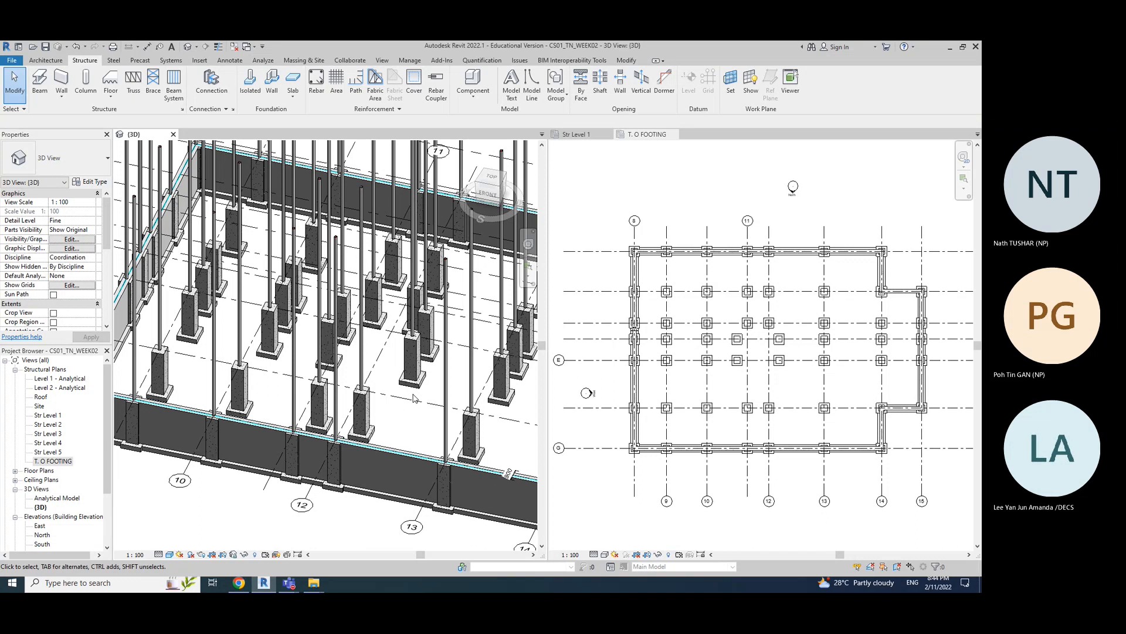
{"action": "scroll", "coordinate": [413, 399], "scroll_direction": "down", "scroll_amount": 5}
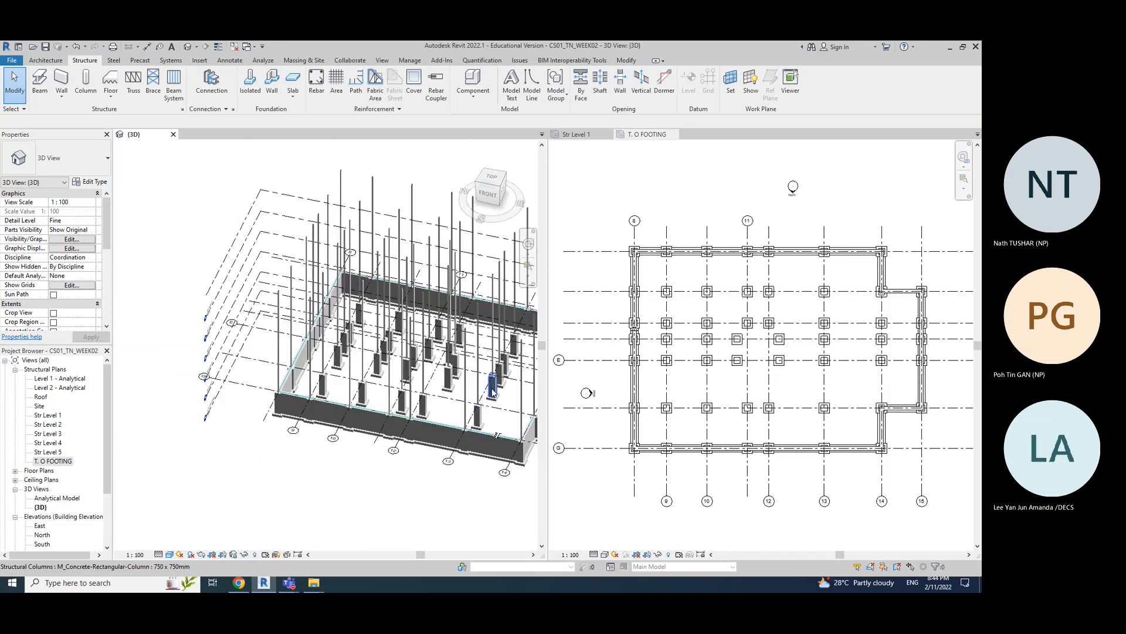
{"action": "scroll", "coordinate": [435, 389], "scroll_direction": "up", "scroll_amount": 2}
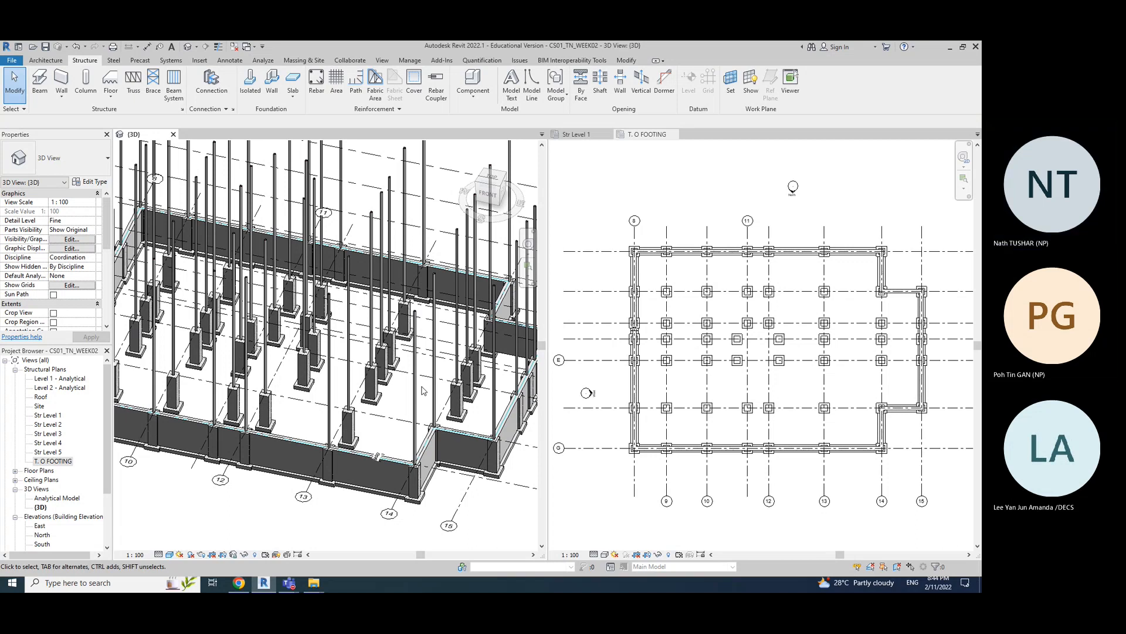
{"action": "scroll", "coordinate": [434, 428], "scroll_direction": "up", "scroll_amount": 6}
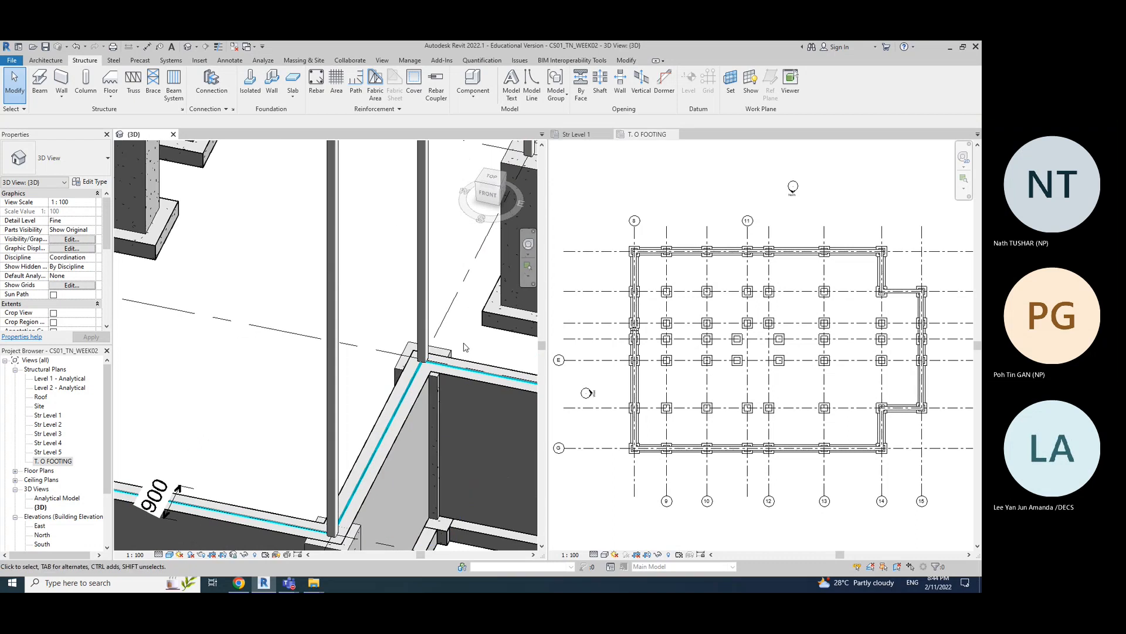
- Inspect the concrete column at the wall corner on grid 14 and the type properties of the adjoining foundation wall
{"action": "left_click", "coordinate": [437, 360]}
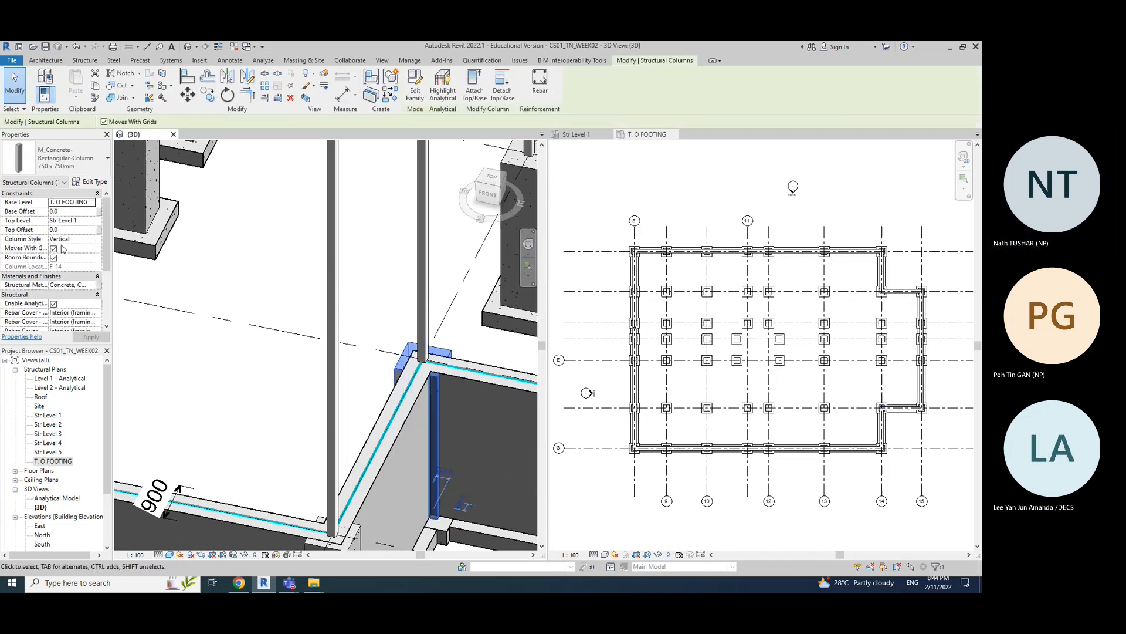
{"action": "left_click", "coordinate": [476, 381]}
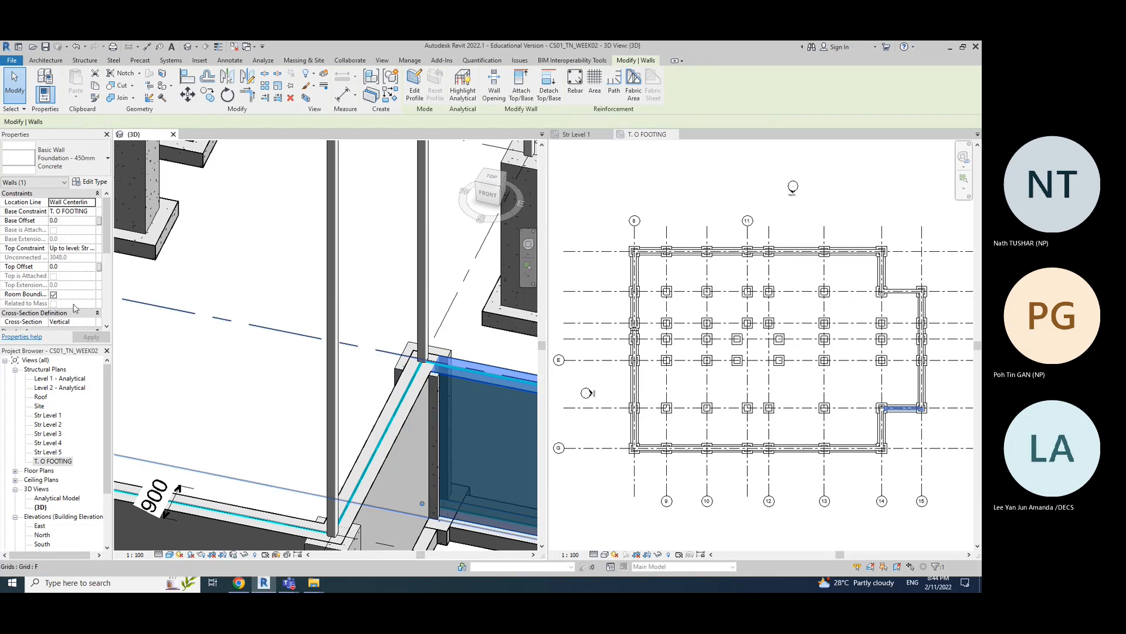
{"action": "left_click", "coordinate": [91, 182]}
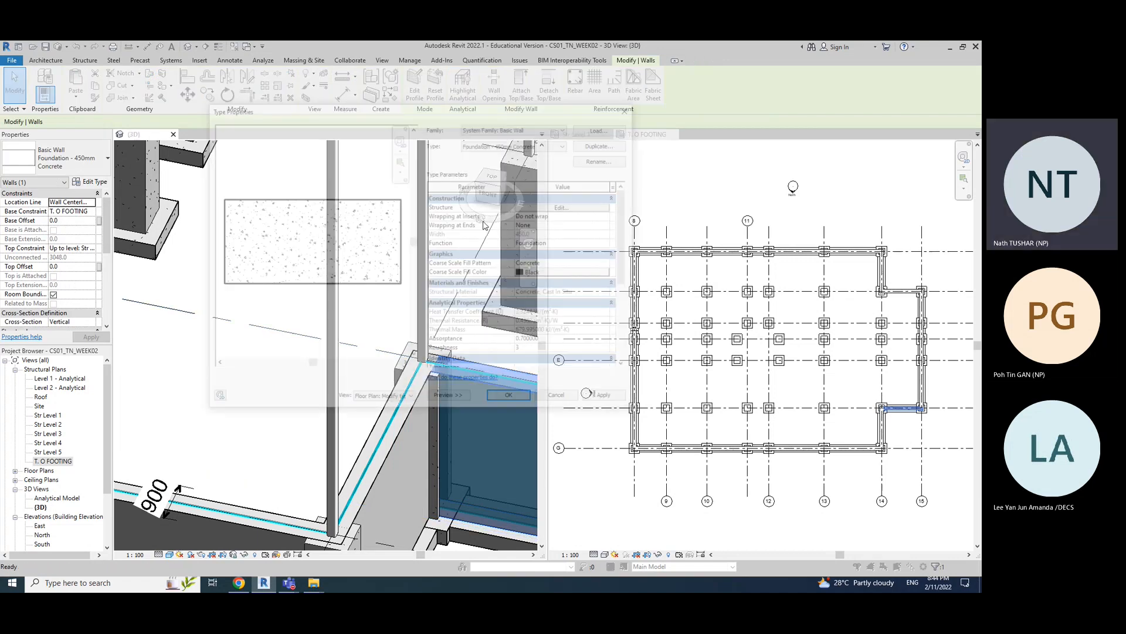
{"action": "left_click", "coordinate": [561, 265]}
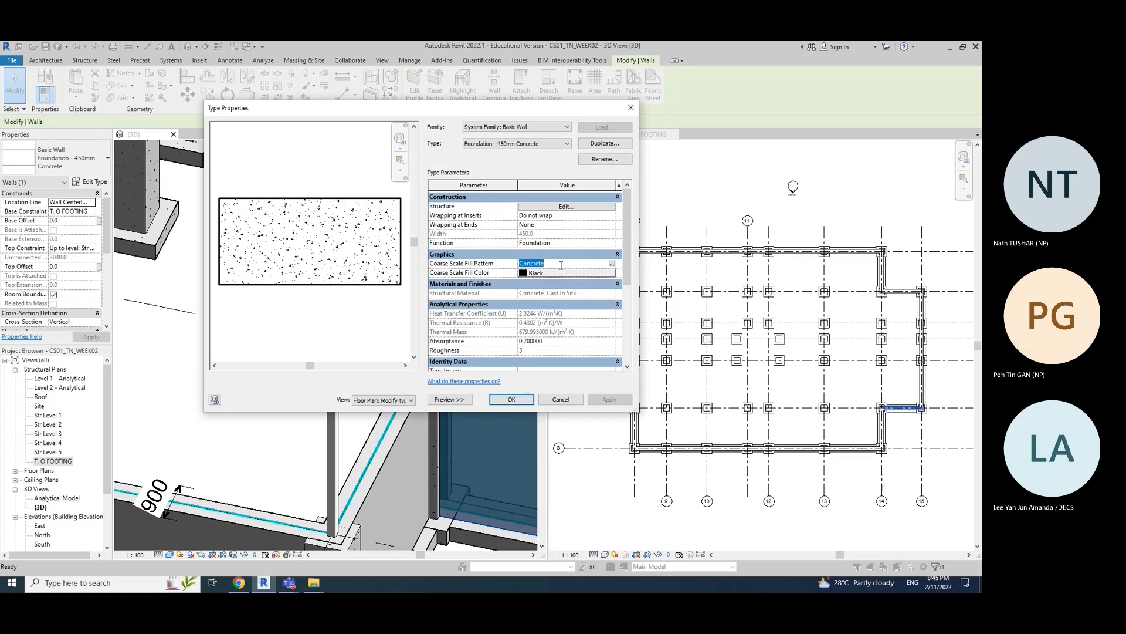
{"action": "left_click", "coordinate": [561, 401]}
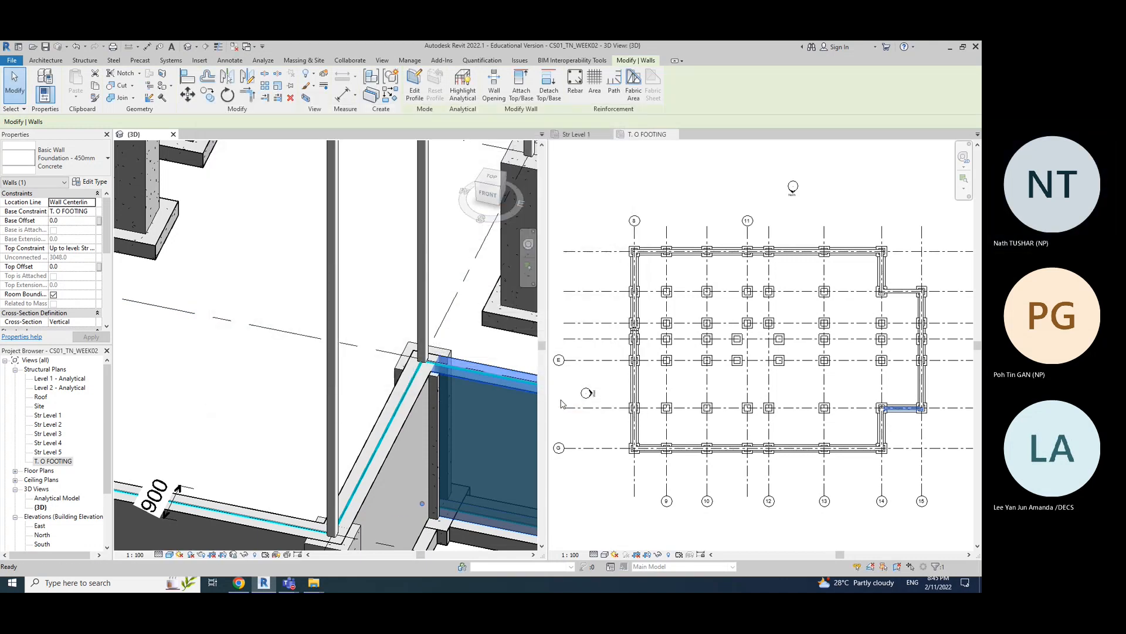
- Clear the foundation wall selection and view the whole foundation model in 3D
{"action": "scroll", "coordinate": [436, 390], "scroll_direction": "down", "scroll_amount": 4}
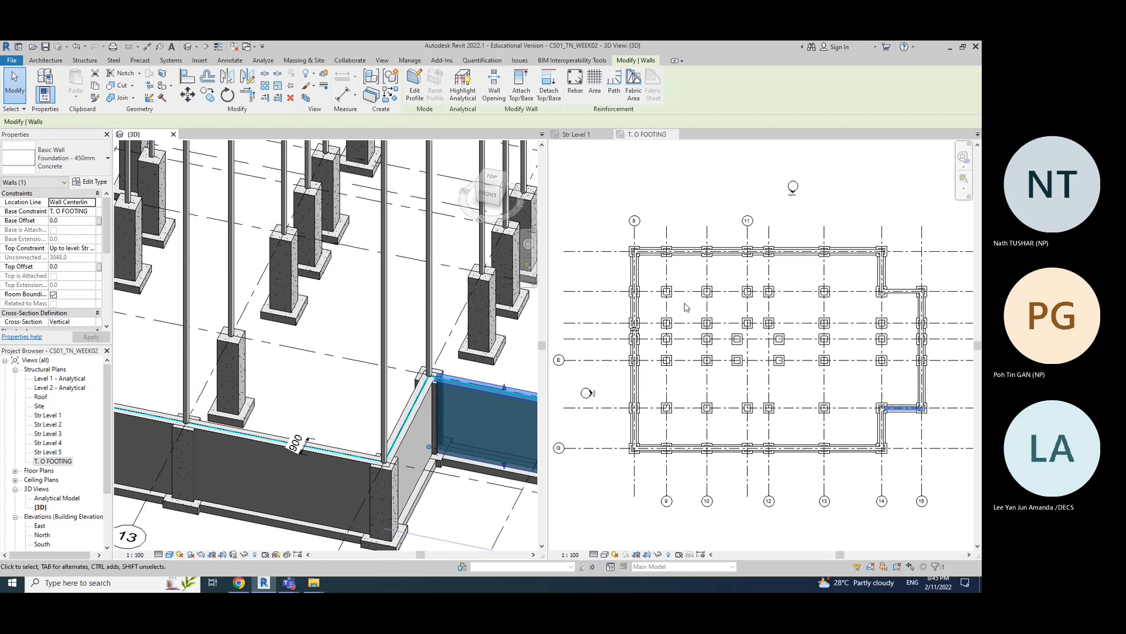
{"action": "scroll", "coordinate": [435, 395], "scroll_direction": "down", "scroll_amount": 5}
{"action": "left_click", "coordinate": [491, 478]}
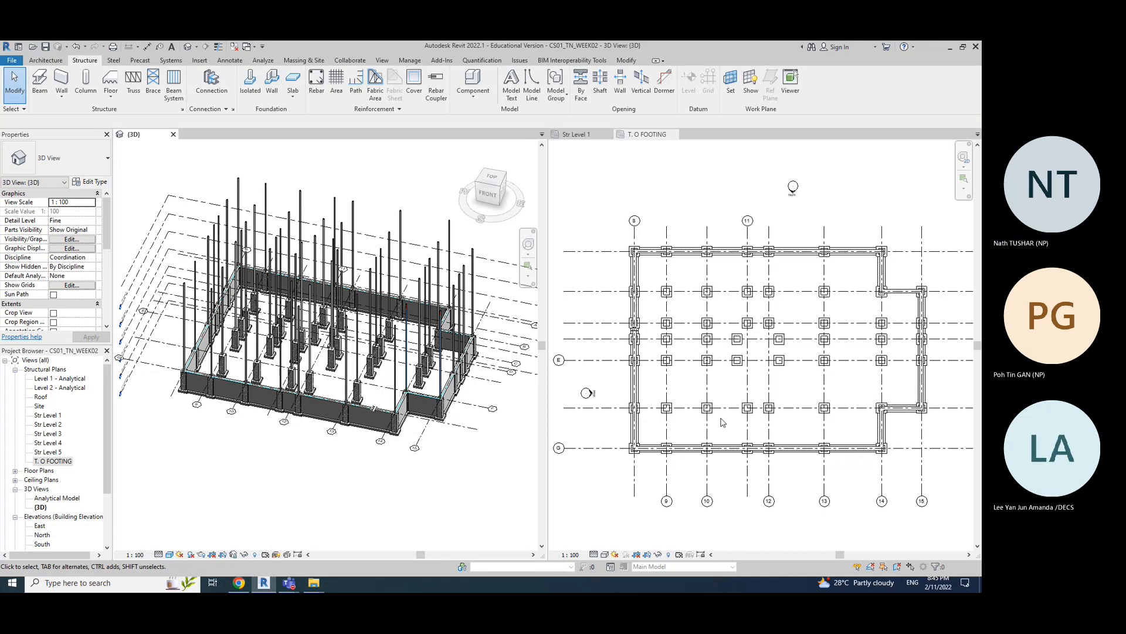
- Switch to the PowerPoint lecture outline in Chrome, highlight the Elevator Shaft item under Foundations, and return to Revit
{"action": "left_click", "coordinate": [234, 587]}
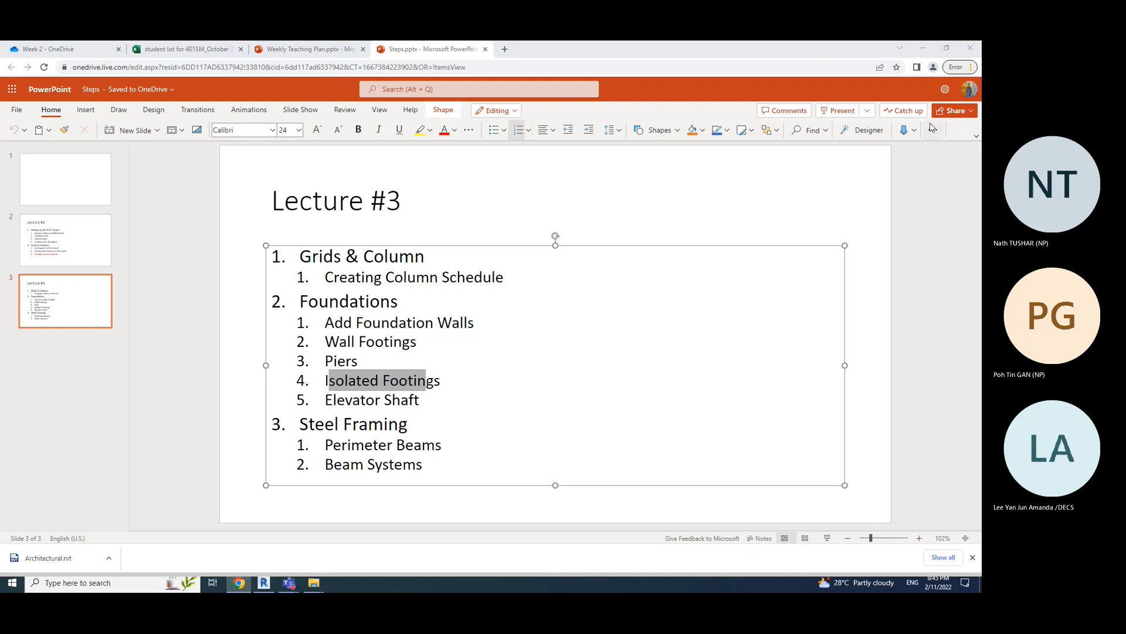
{"action": "left_click", "coordinate": [930, 49]}
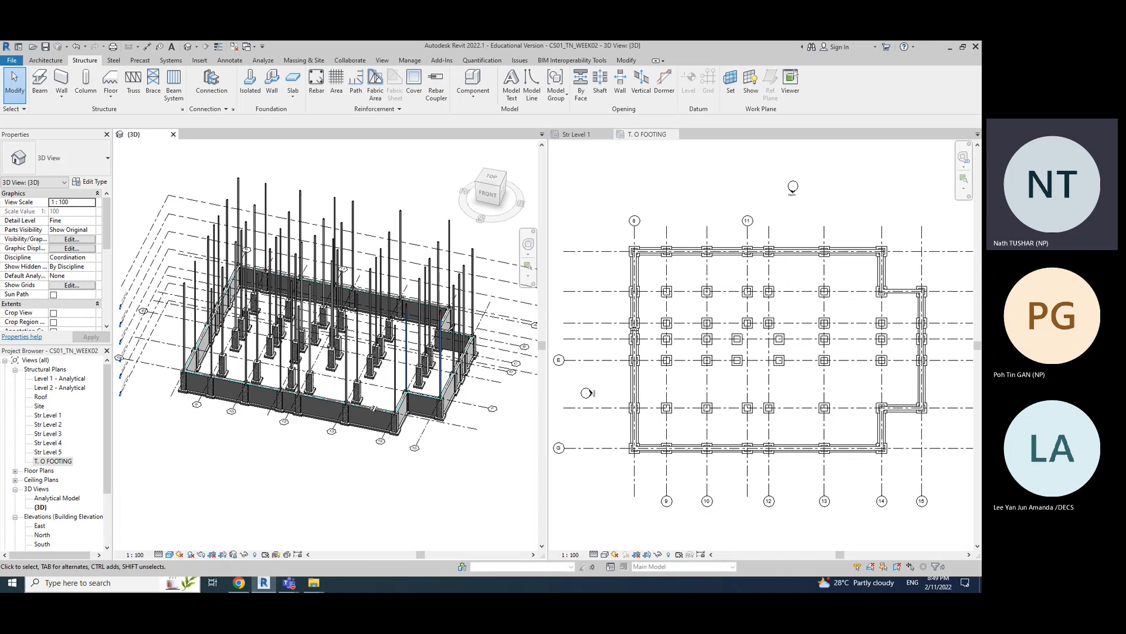
{"action": "left_click", "coordinate": [239, 584]}
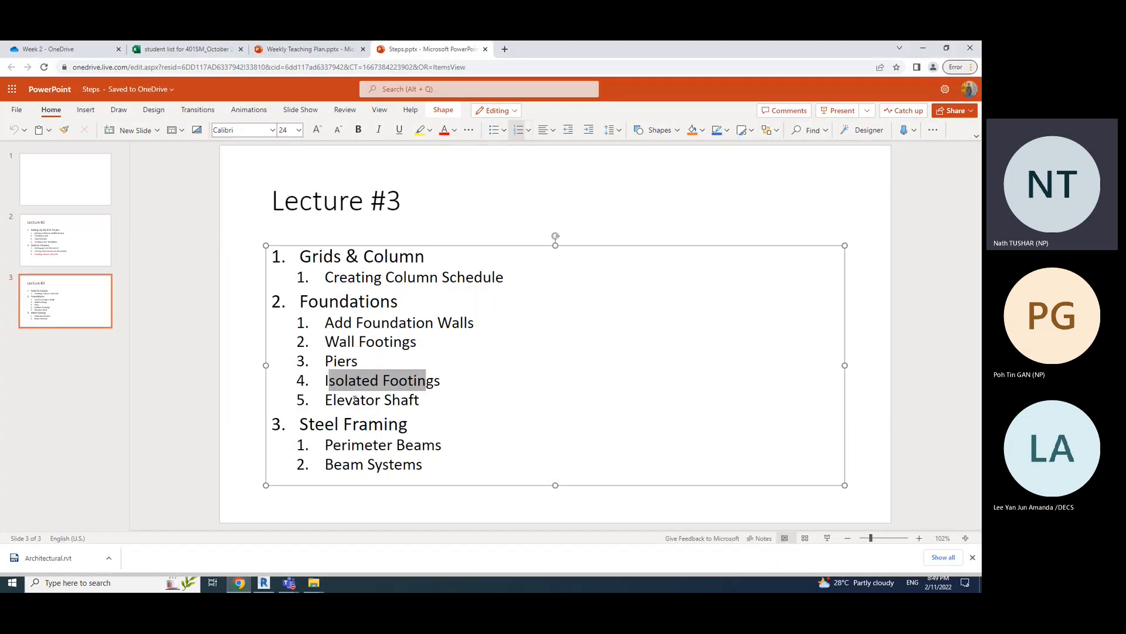
{"action": "left_click_drag", "start_coordinate": [325, 399], "coordinate": [432, 397]}
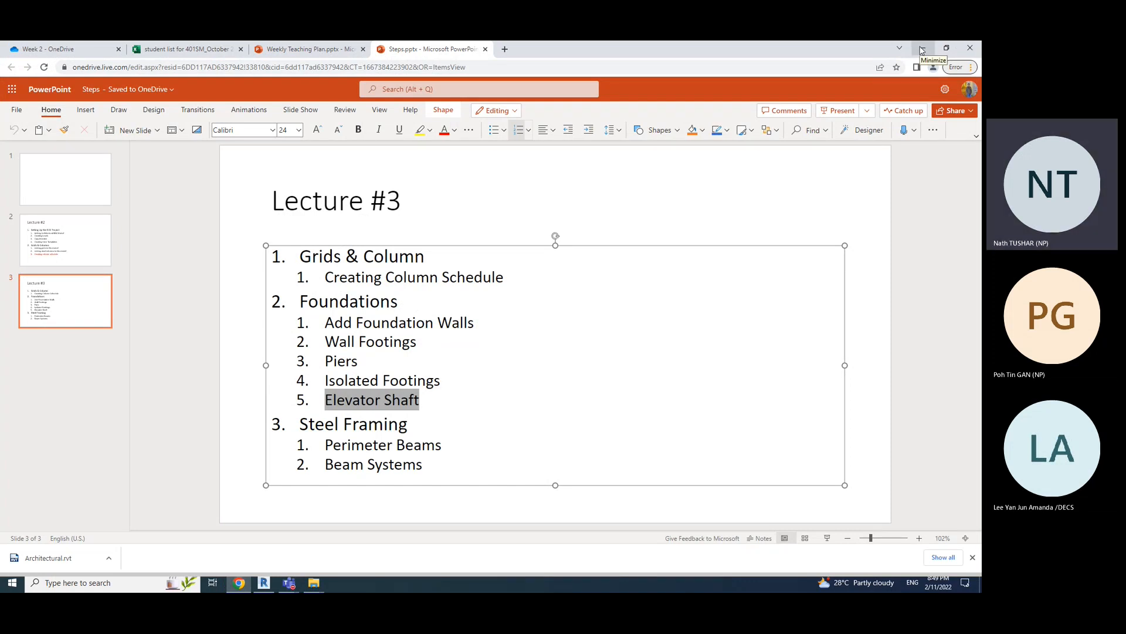
{"action": "left_click", "coordinate": [939, 582]}
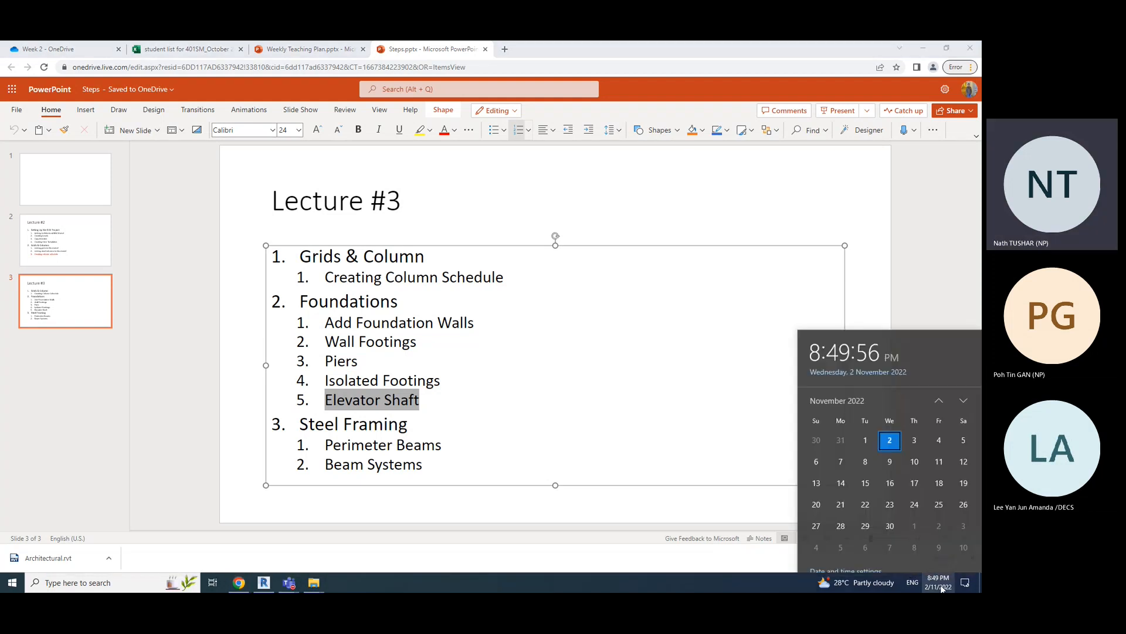
{"action": "left_click", "coordinate": [974, 208]}
{"action": "left_click", "coordinate": [925, 50]}
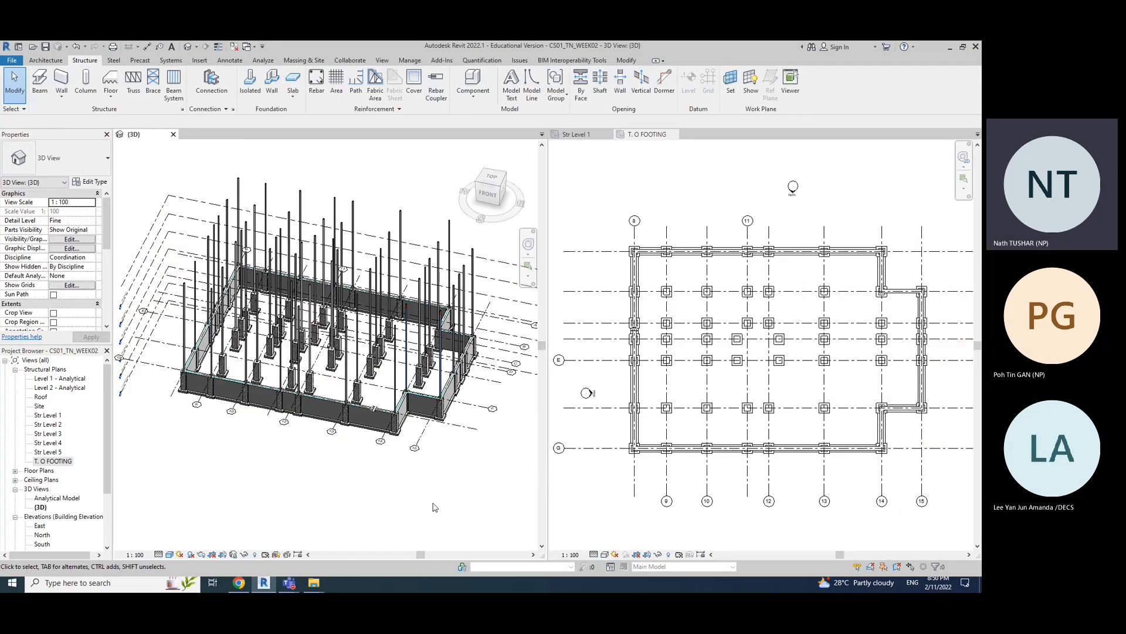
{"action": "left_click", "coordinate": [724, 202]}
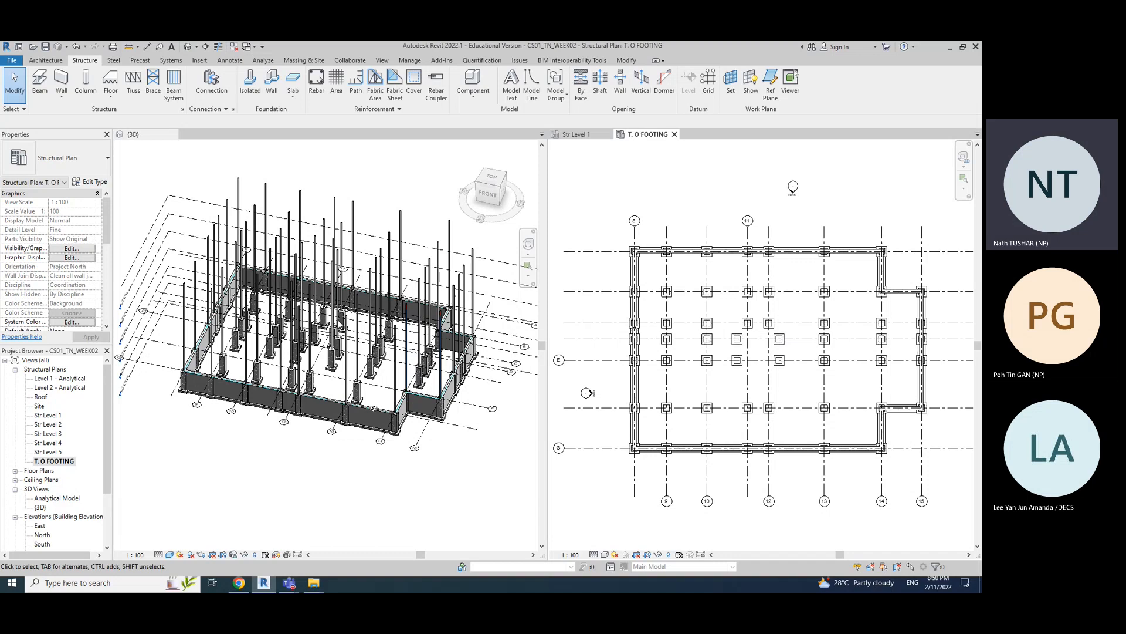
{"action": "left_click", "coordinate": [379, 230]}
{"action": "left_click", "coordinate": [607, 149]}
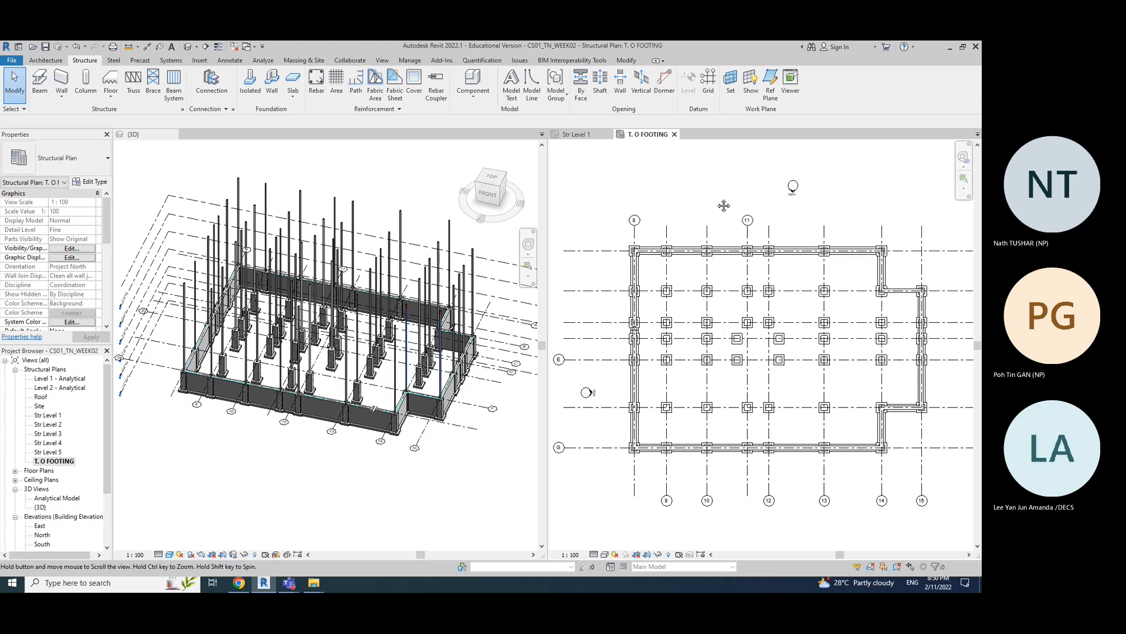
{"action": "middle_click_drag", "start_coordinate": [720, 208], "coordinate": [718, 183]}
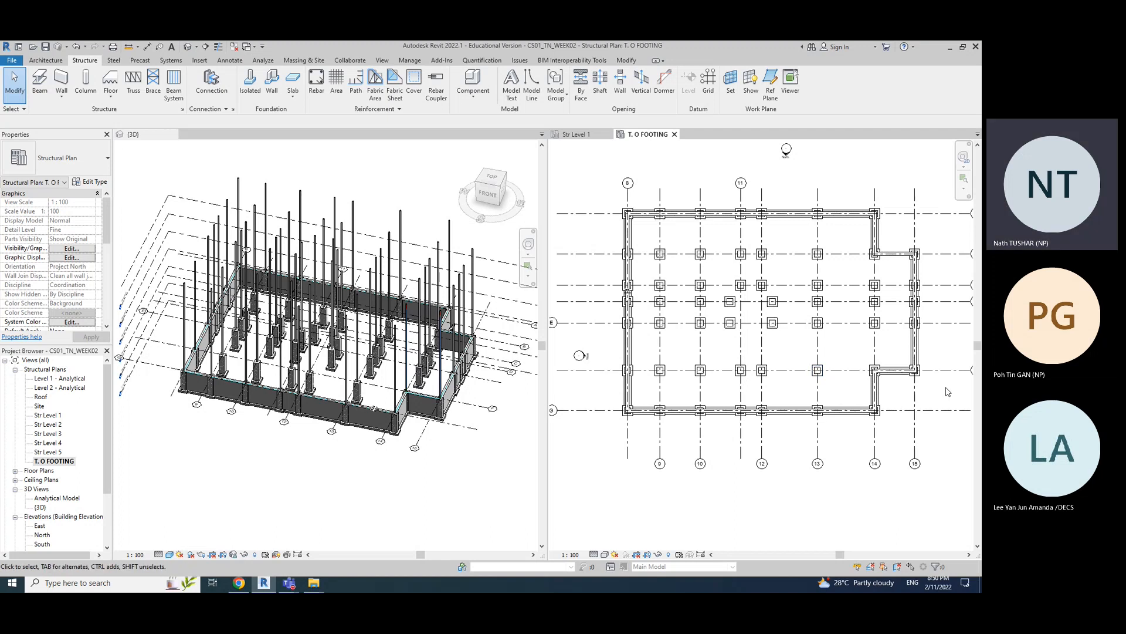
{"action": "scroll", "coordinate": [947, 392], "scroll_direction": "up", "scroll_amount": 1}
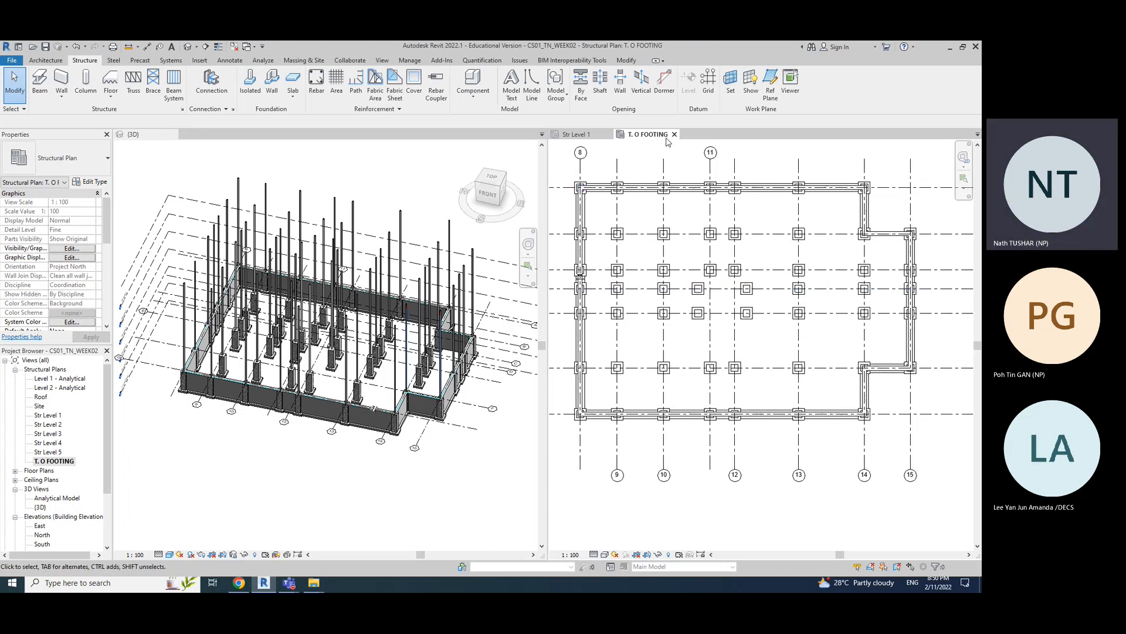
- Recheck the Elevator Shaft item in the PowerPoint outline in Chrome and go back to the Revit model
{"action": "left_click", "coordinate": [239, 583]}
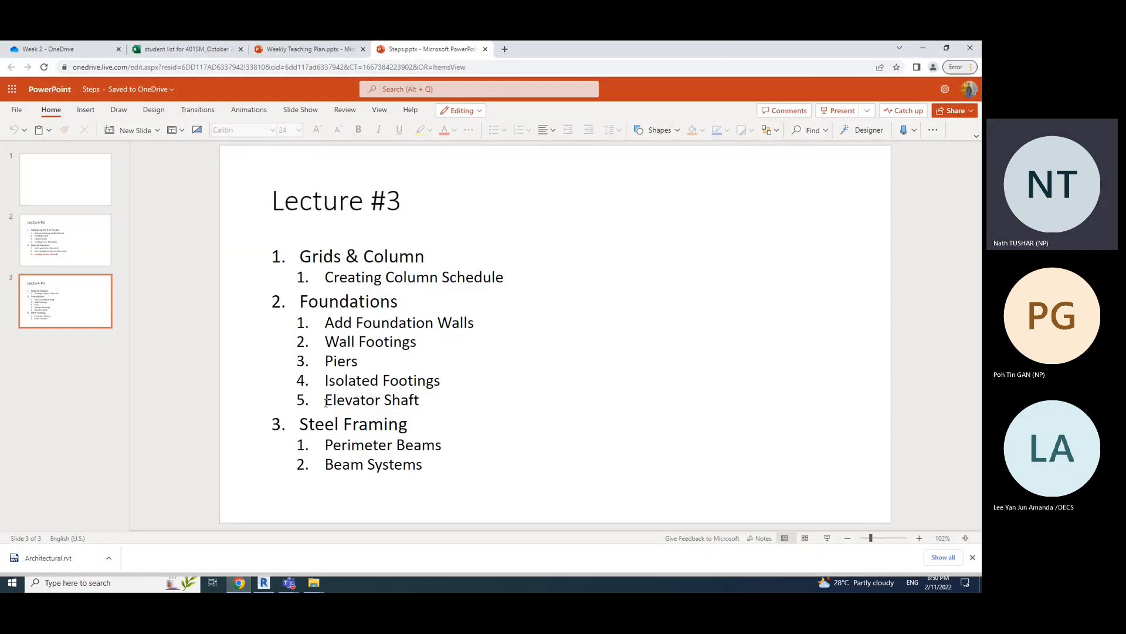
{"action": "left_click_drag", "start_coordinate": [337, 403], "coordinate": [469, 406]}
{"action": "left_click", "coordinate": [587, 415]}
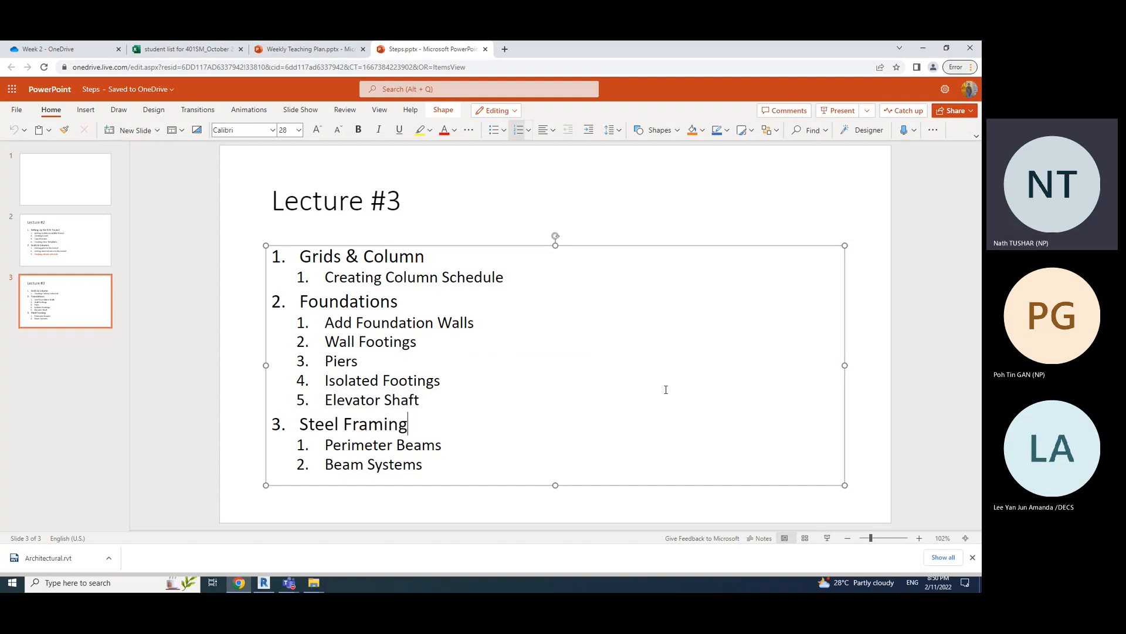
{"action": "left_click", "coordinate": [923, 48]}
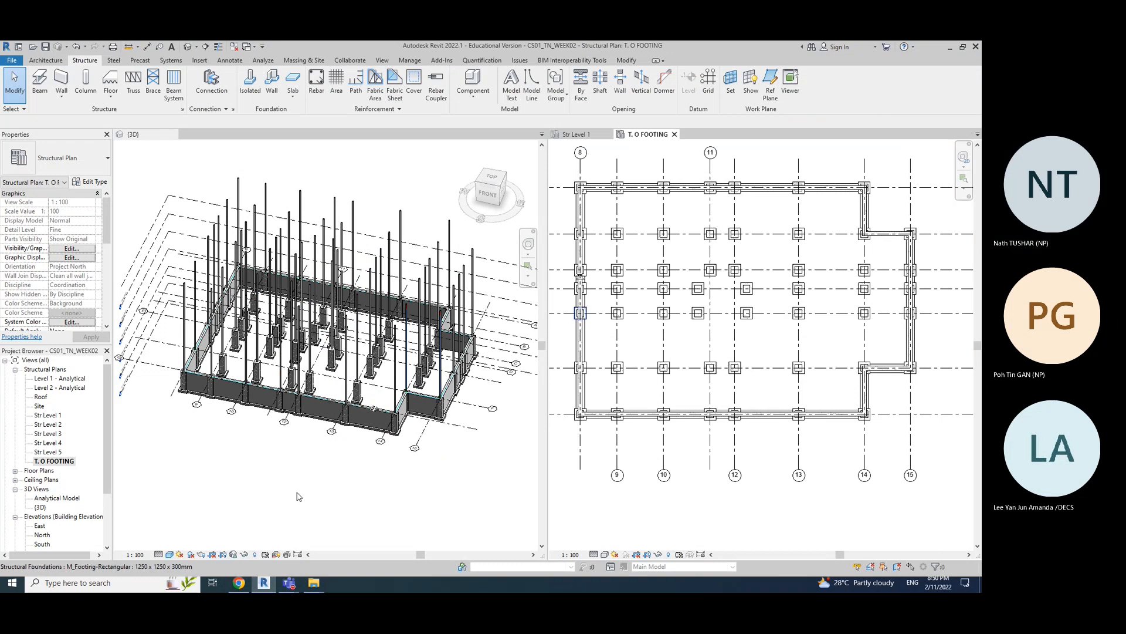
- Inspect the long foundation wall at the front of the 3D model and save the project
{"action": "left_click", "coordinate": [343, 499]}
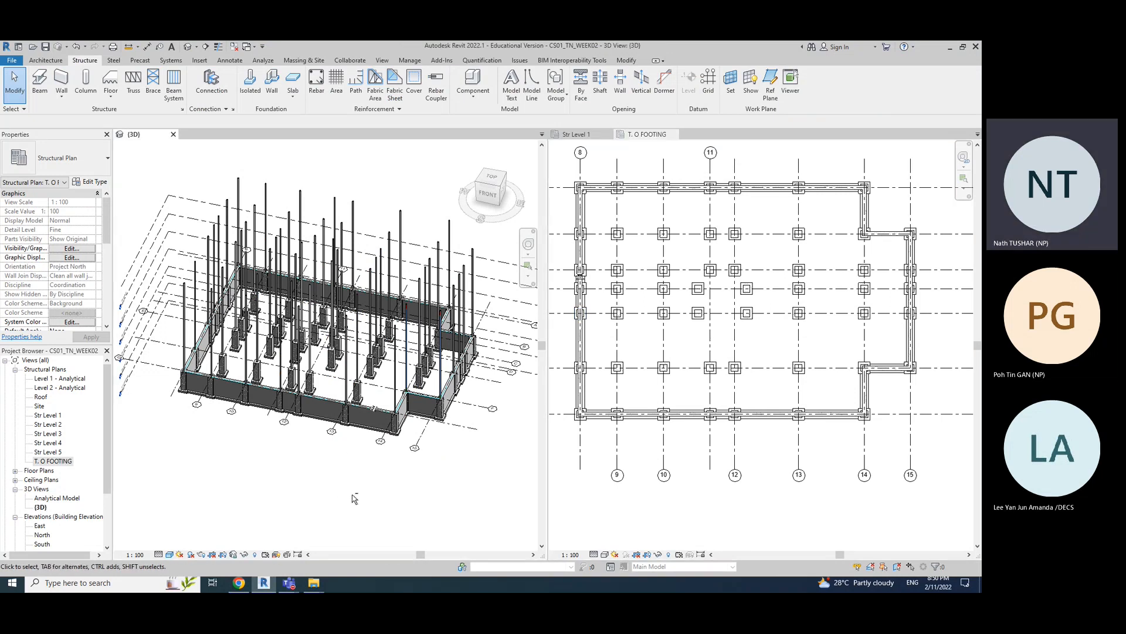
{"action": "mouse_move", "coordinate": [359, 457]}
{"action": "middle_mouse_down", "text": "shift"}
{"action": "mouse_move", "coordinate": [402, 510]}
{"action": "mouse_move", "coordinate": [388, 510]}
{"action": "mouse_move", "coordinate": [378, 450]}
{"action": "mouse_move", "coordinate": [362, 463]}
{"action": "middle_mouse_up", "text": "shift"}
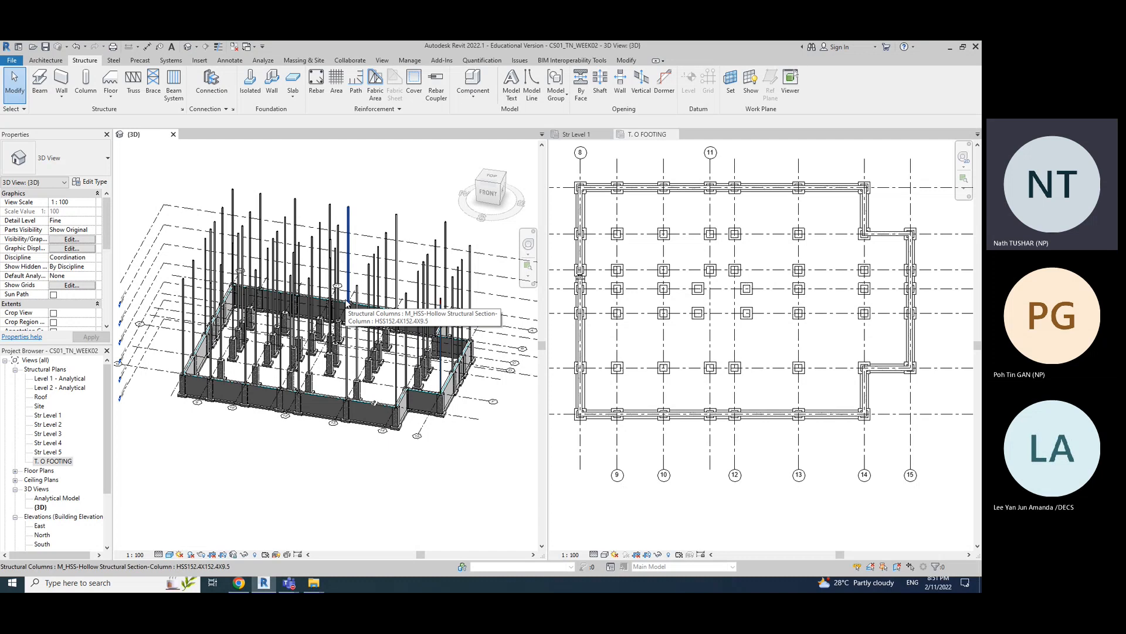
{"action": "left_click", "coordinate": [360, 410]}
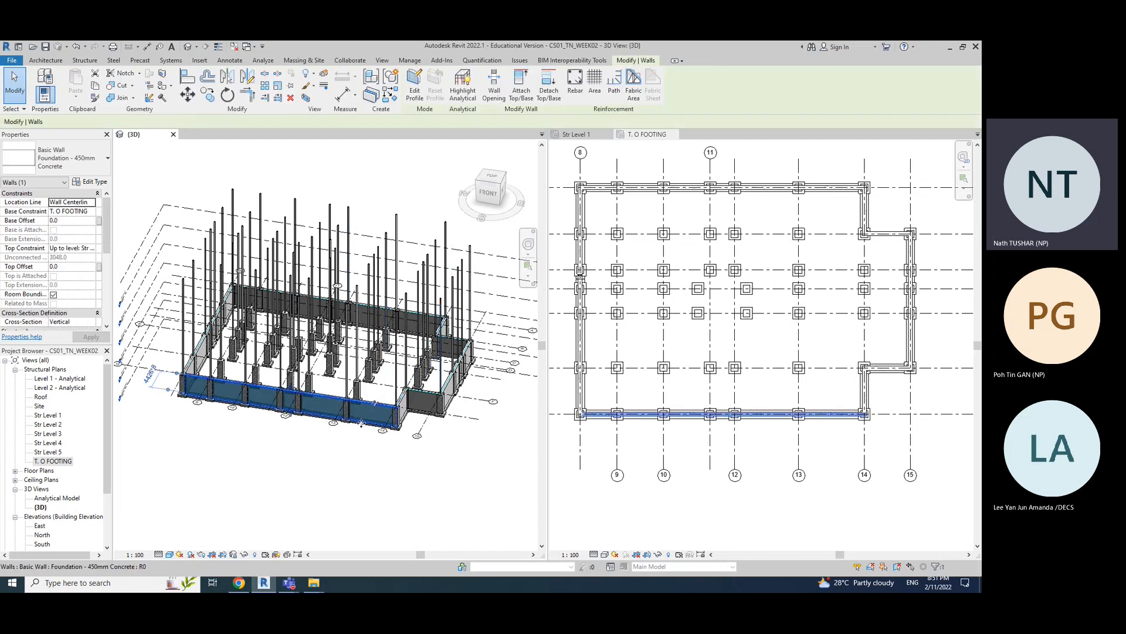
{"action": "left_click", "coordinate": [372, 482]}
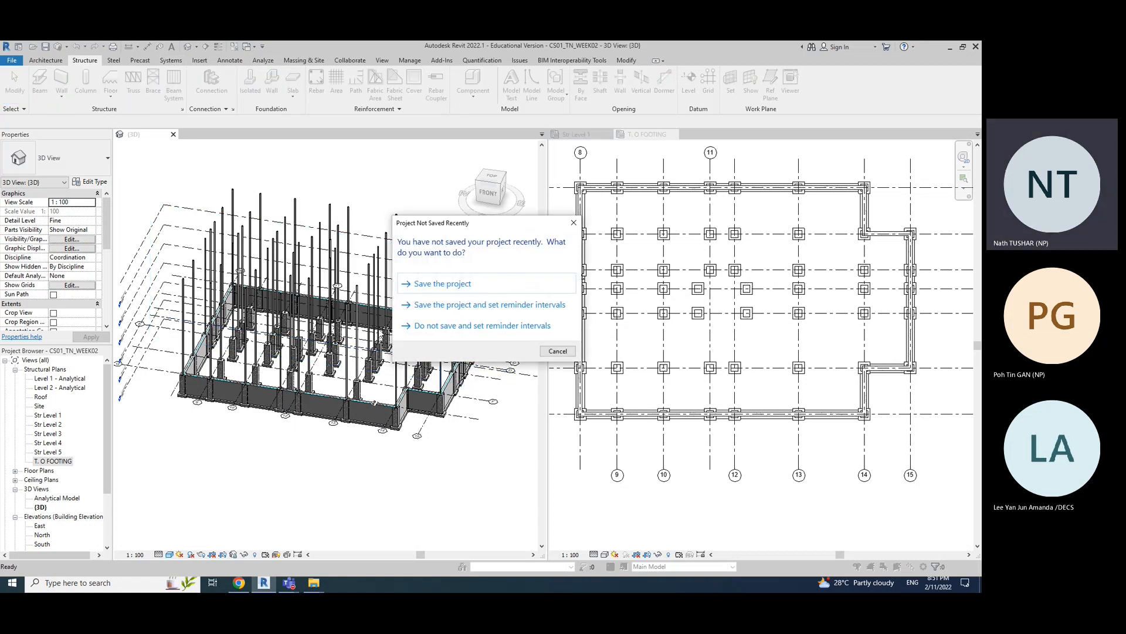
{"action": "left_click", "coordinate": [454, 286]}
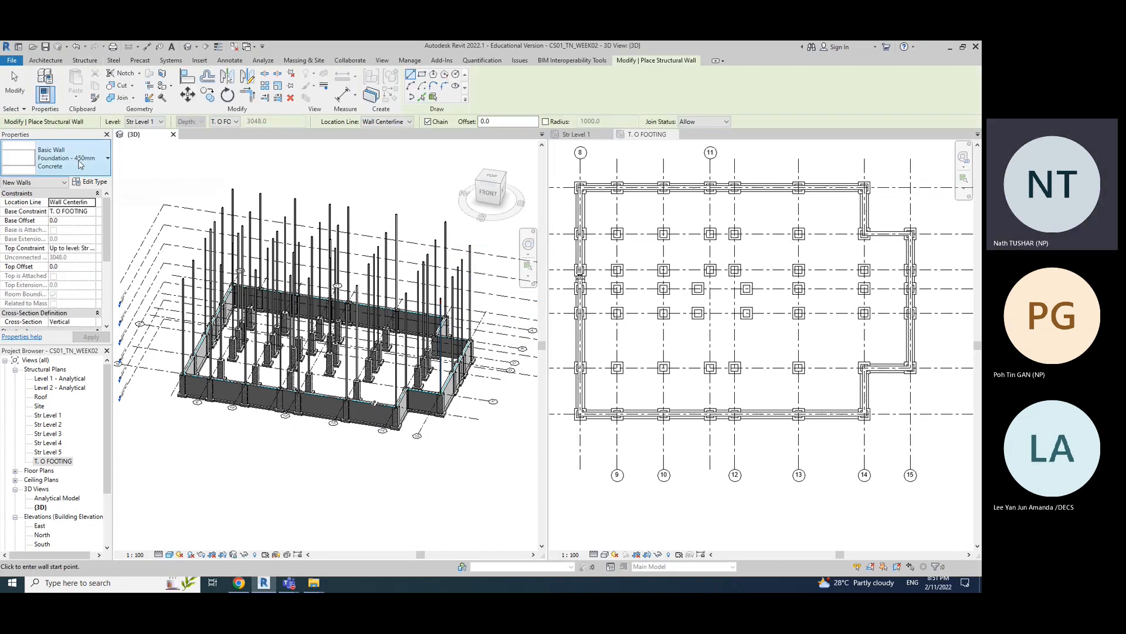
{"action": "left_click", "coordinate": [76, 161]}
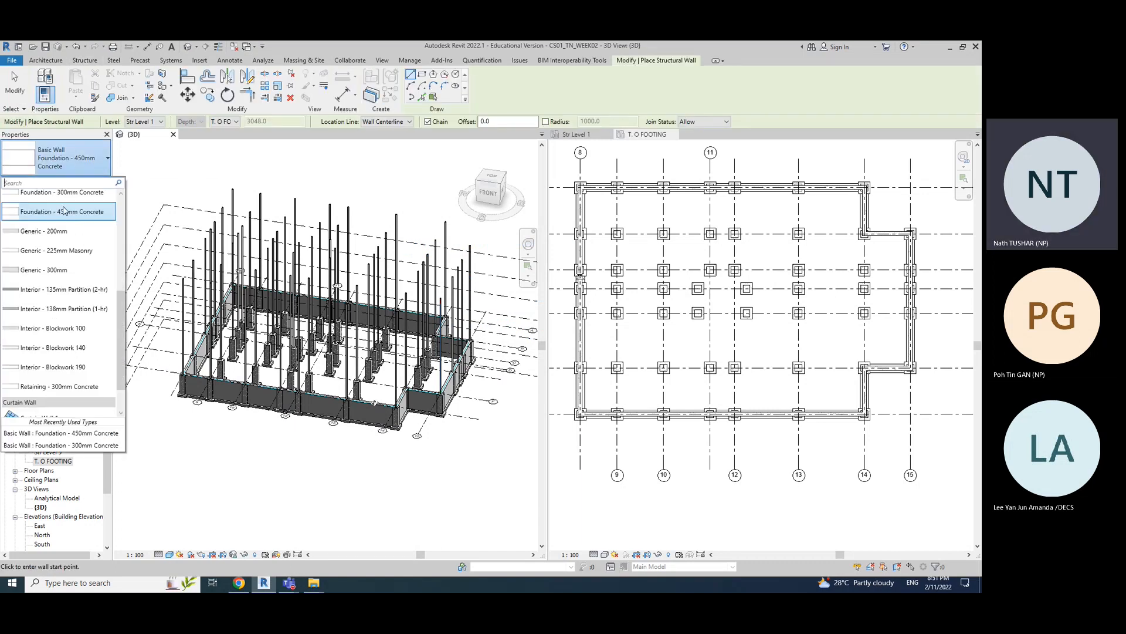
{"action": "left_click", "coordinate": [50, 271]}
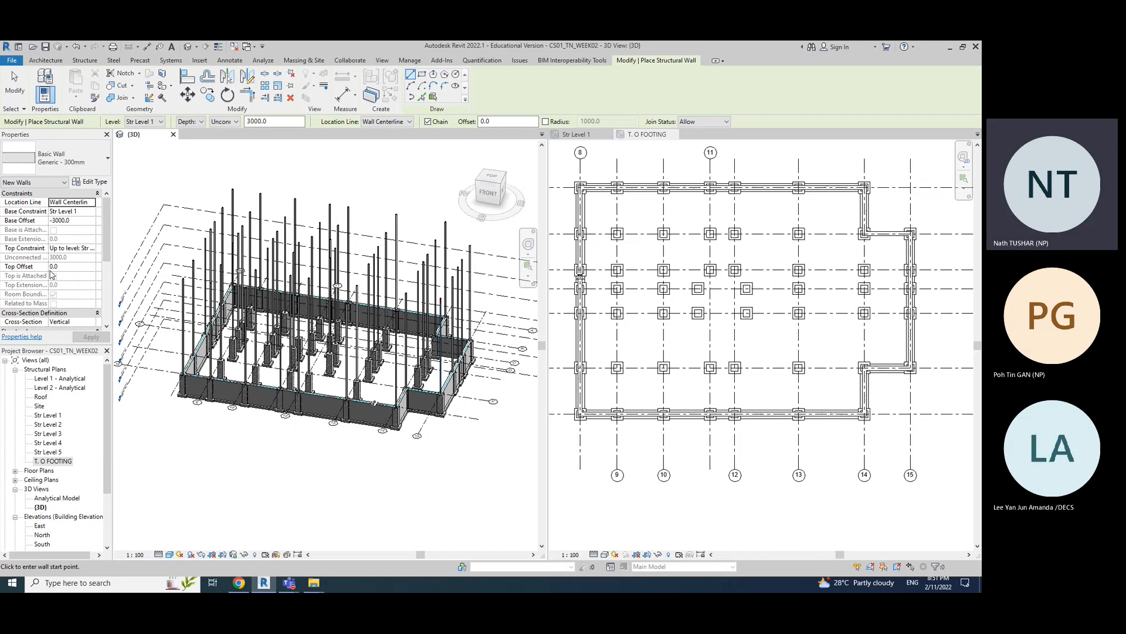
{"action": "left_click", "coordinate": [83, 162]}
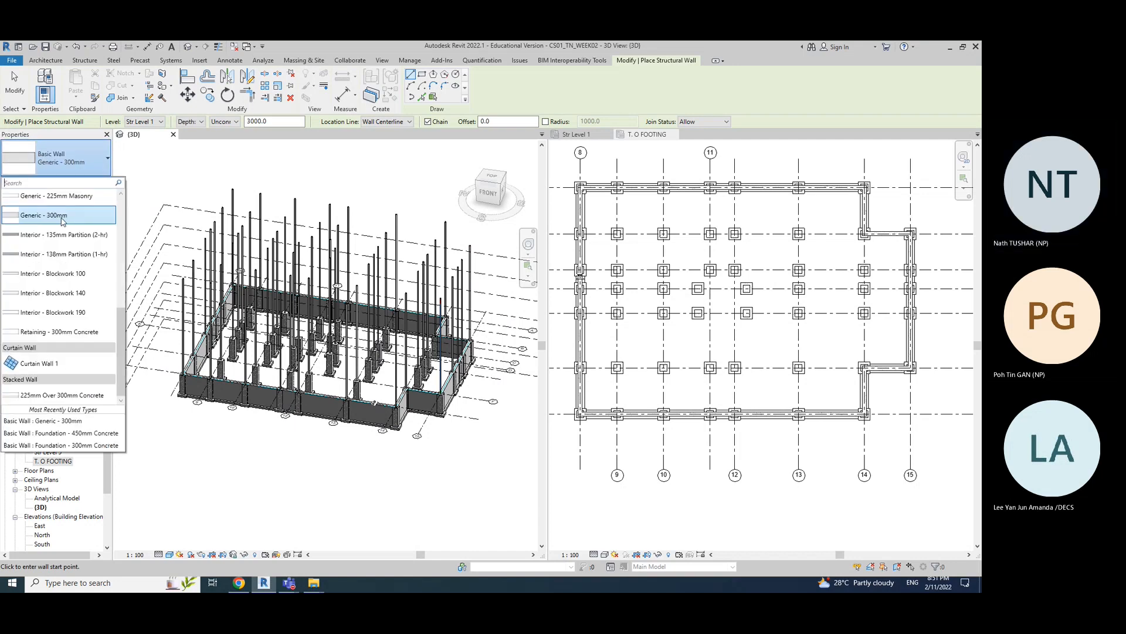
{"action": "scroll", "coordinate": [52, 282], "scroll_direction": "up", "scroll_amount": 1}
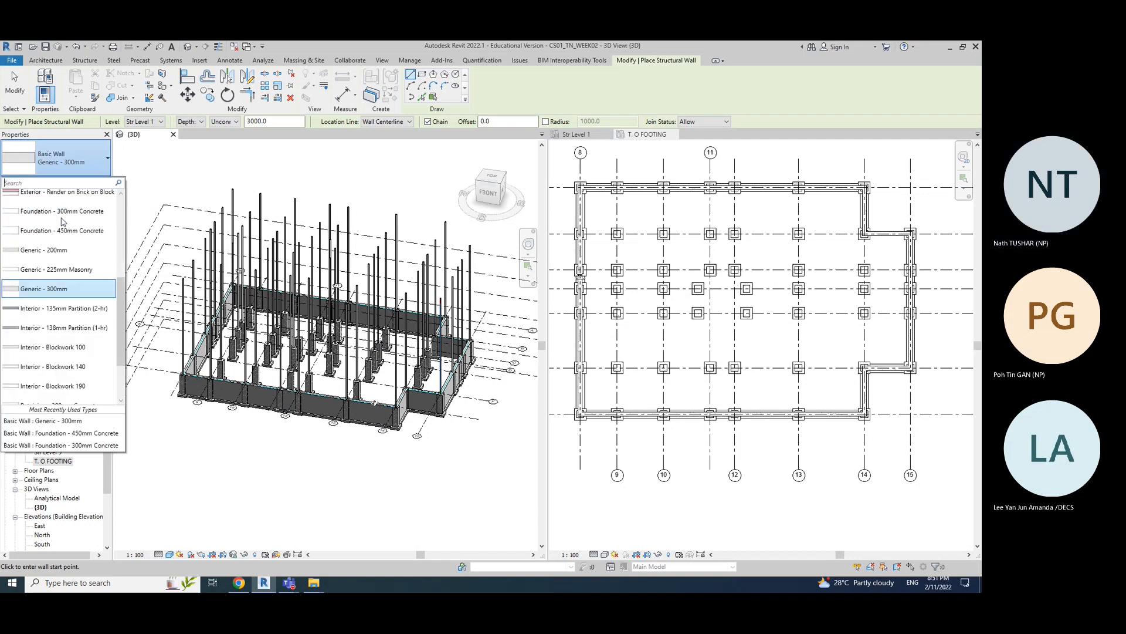
{"action": "left_click", "coordinate": [52, 289]}
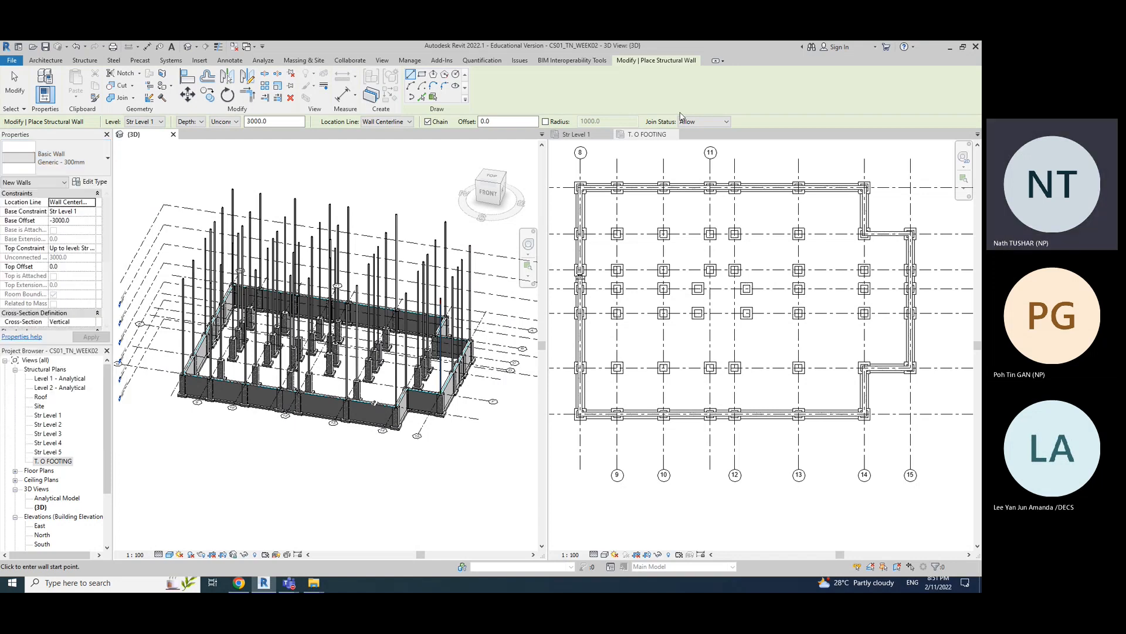
{"action": "key", "text": "Escape"}
{"action": "key", "text": "Escape"}
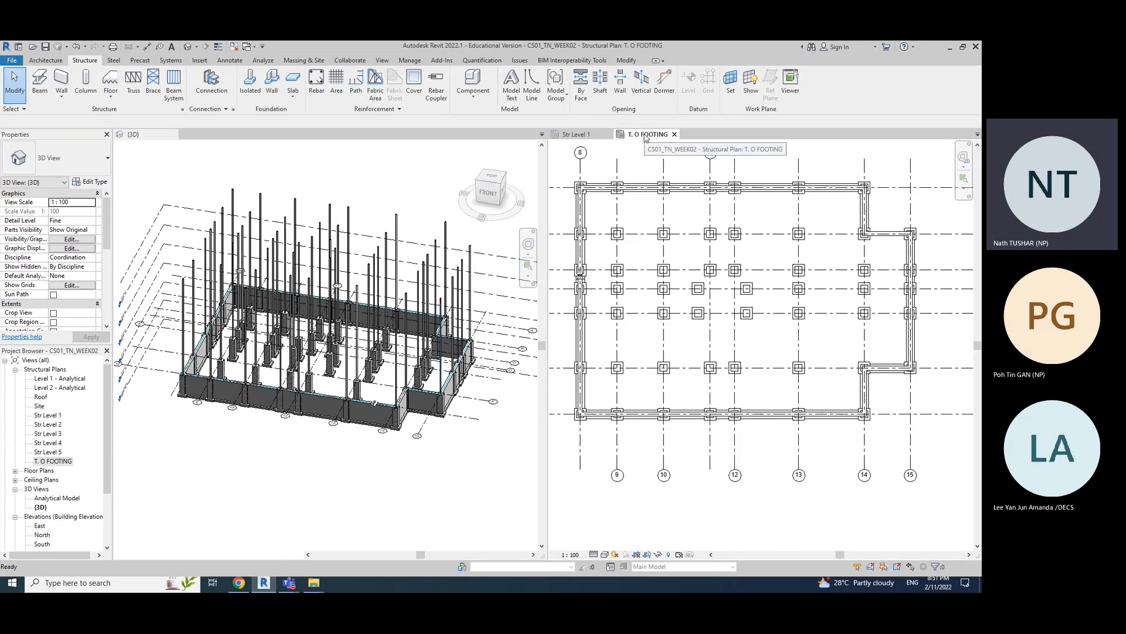
- Start a structural wall in the Str Level 1 plan using the Basic Wall type Generic - 300mm
{"action": "left_click", "coordinate": [578, 134]}
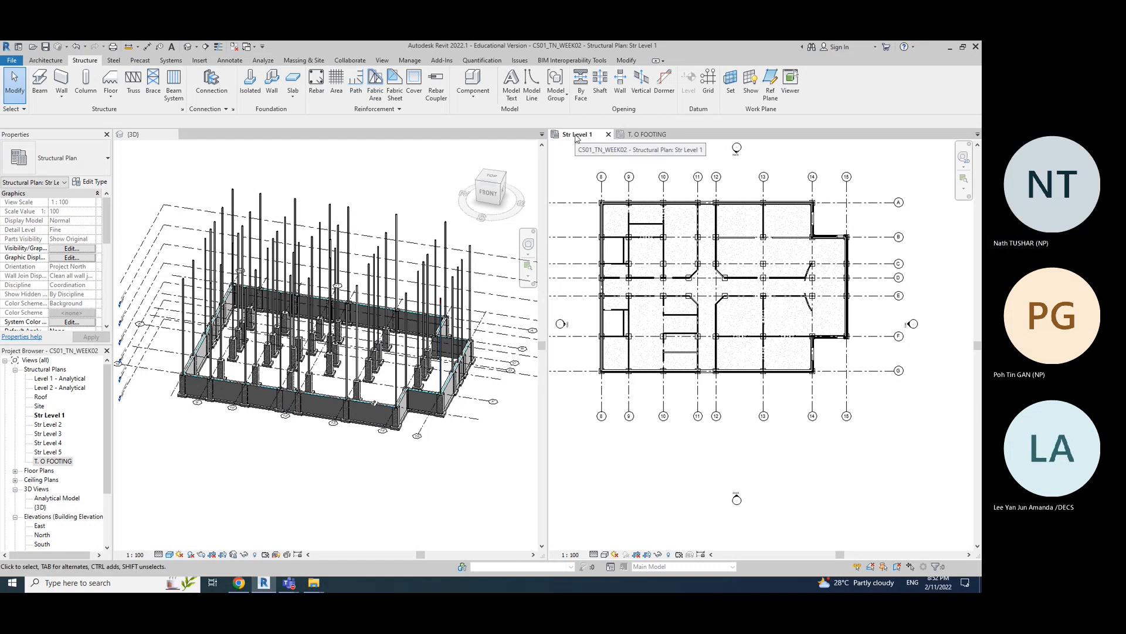
{"action": "left_click", "coordinate": [62, 80]}
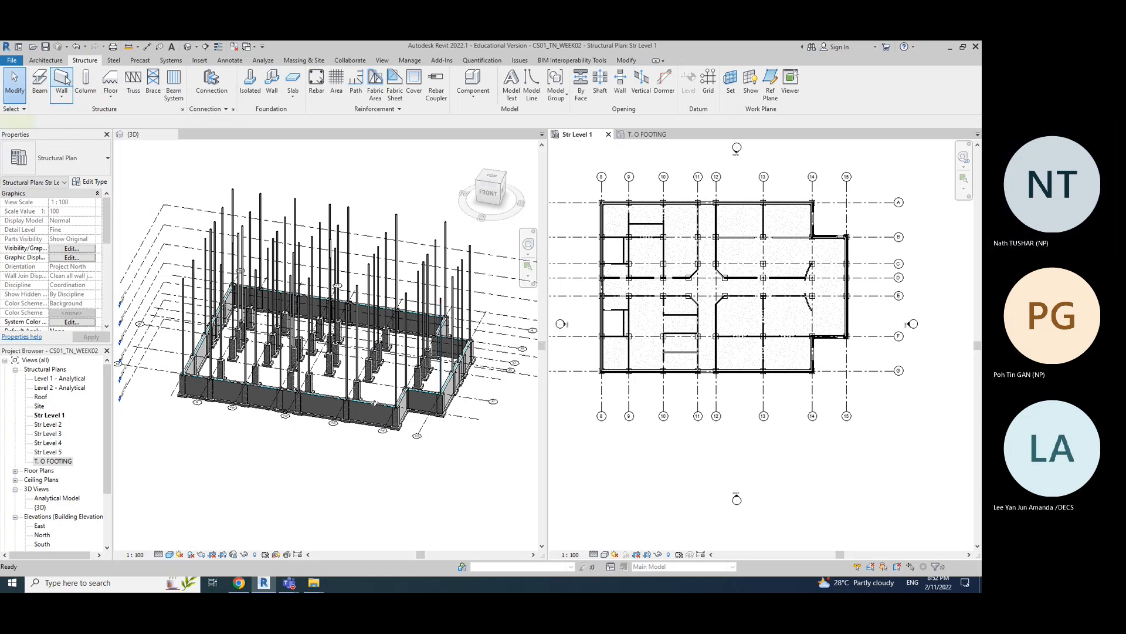
{"action": "left_click", "coordinate": [73, 157]}
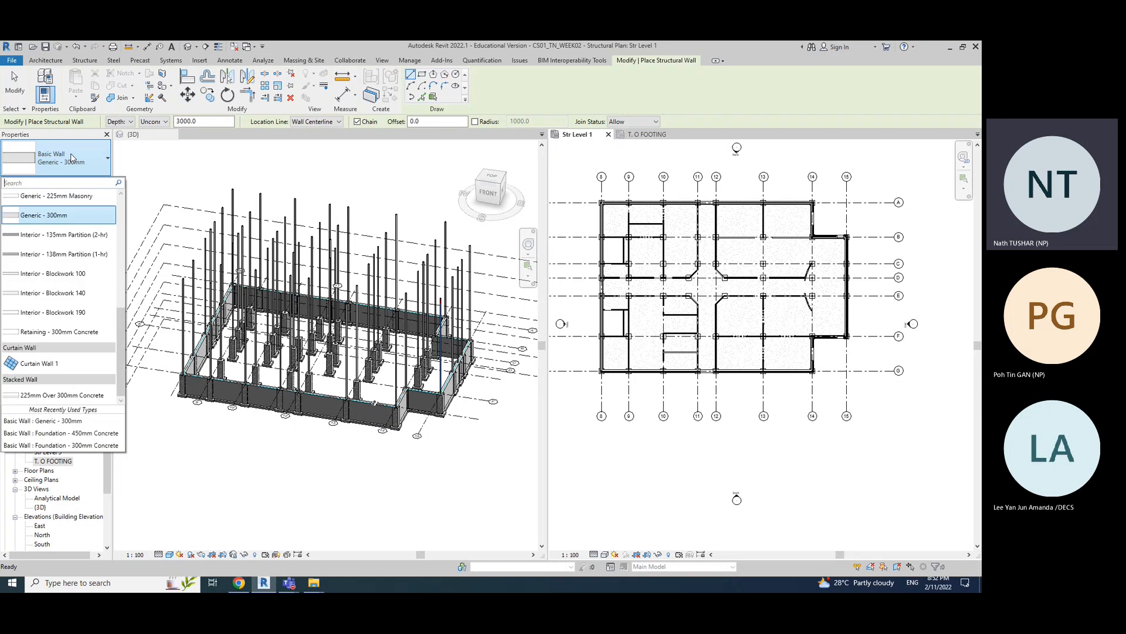
{"action": "scroll", "coordinate": [54, 305], "scroll_direction": "up", "scroll_amount": 2}
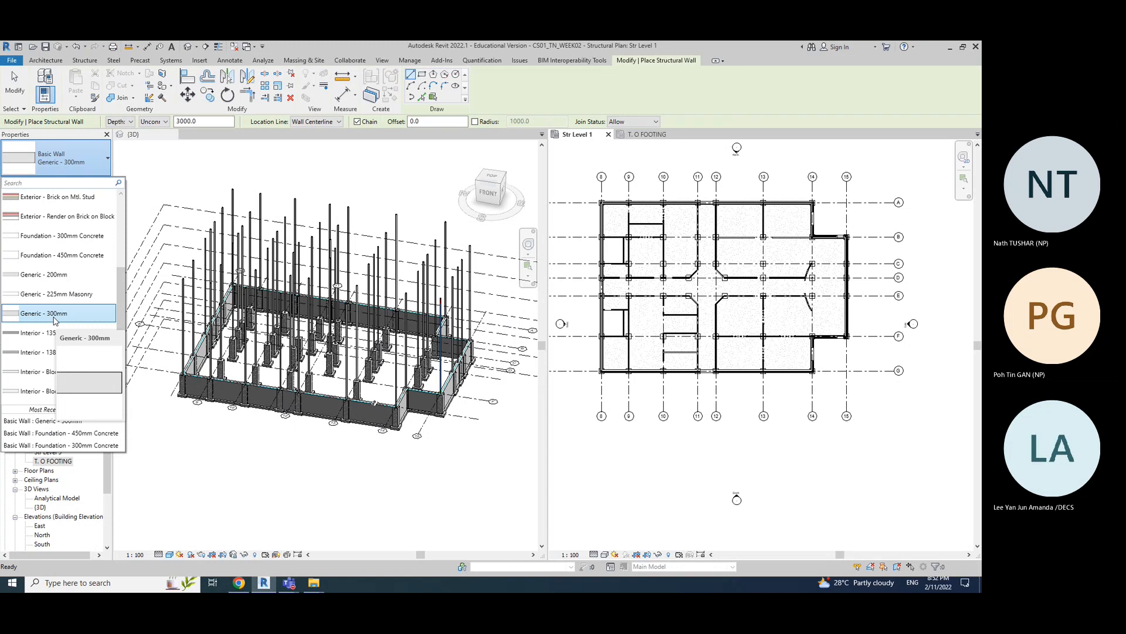
{"action": "left_click", "coordinate": [54, 319]}
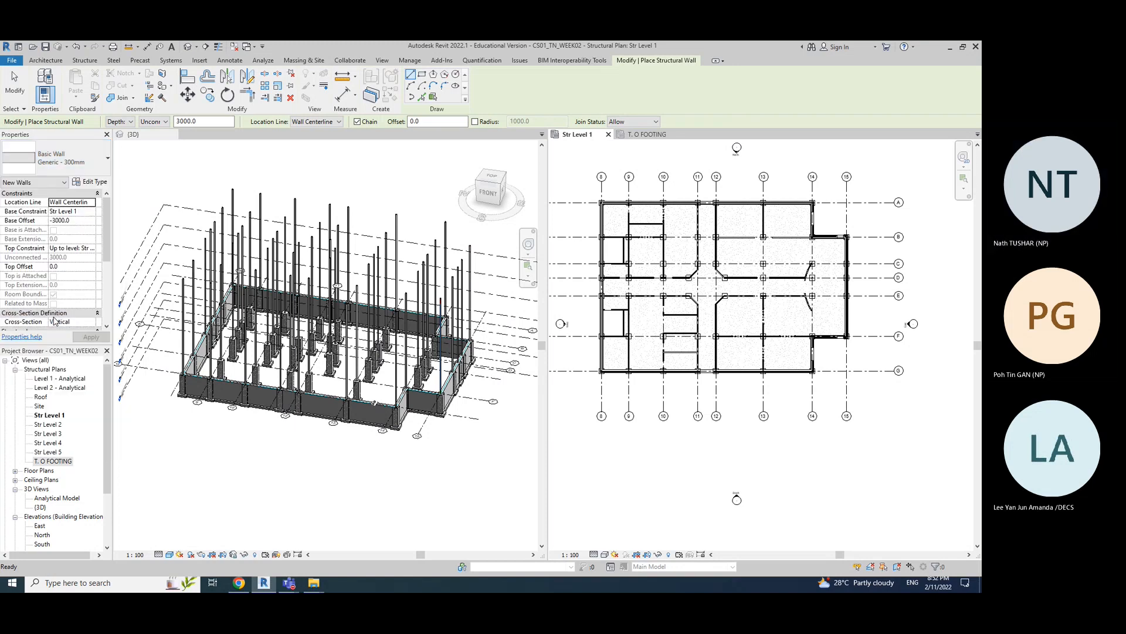
{"action": "left_click", "coordinate": [93, 62]}
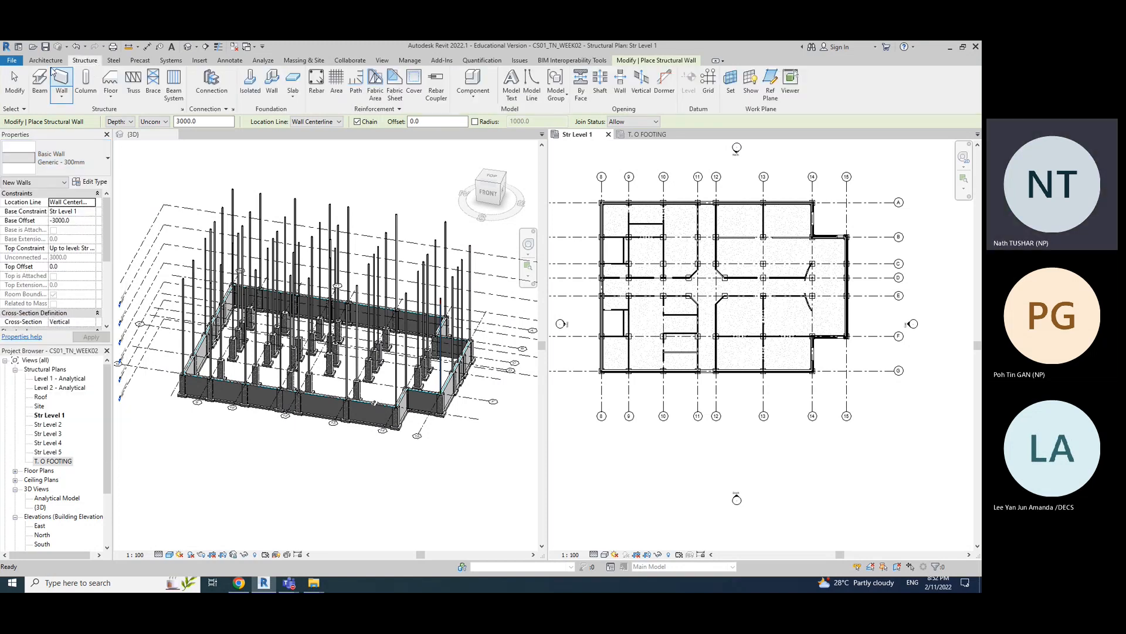
{"action": "left_click", "coordinate": [75, 163]}
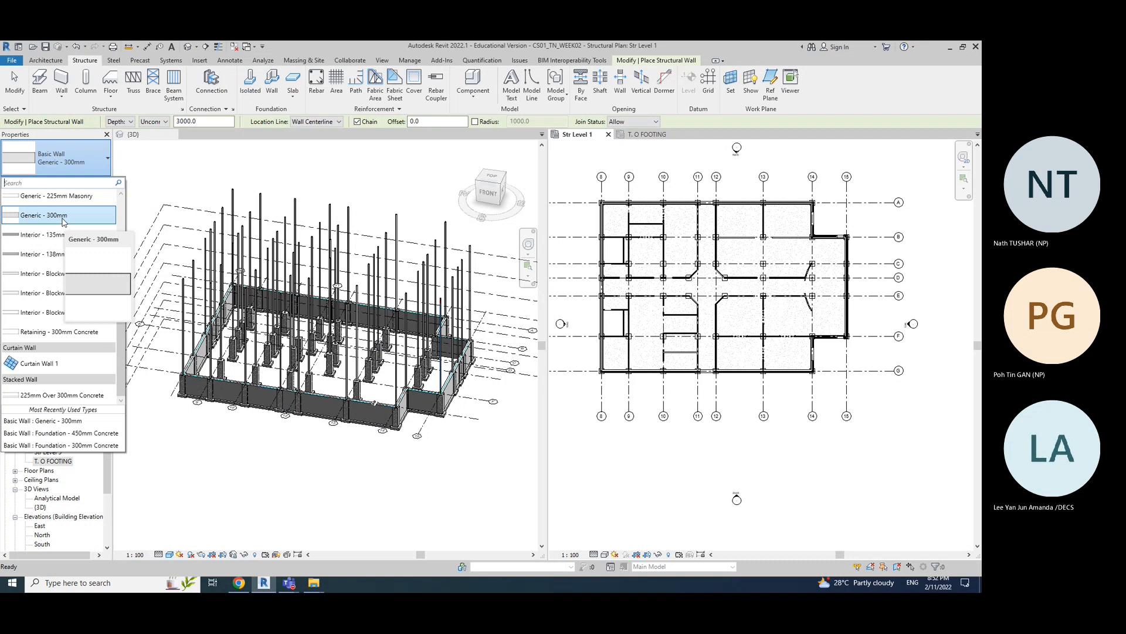
{"action": "left_click", "coordinate": [63, 218]}
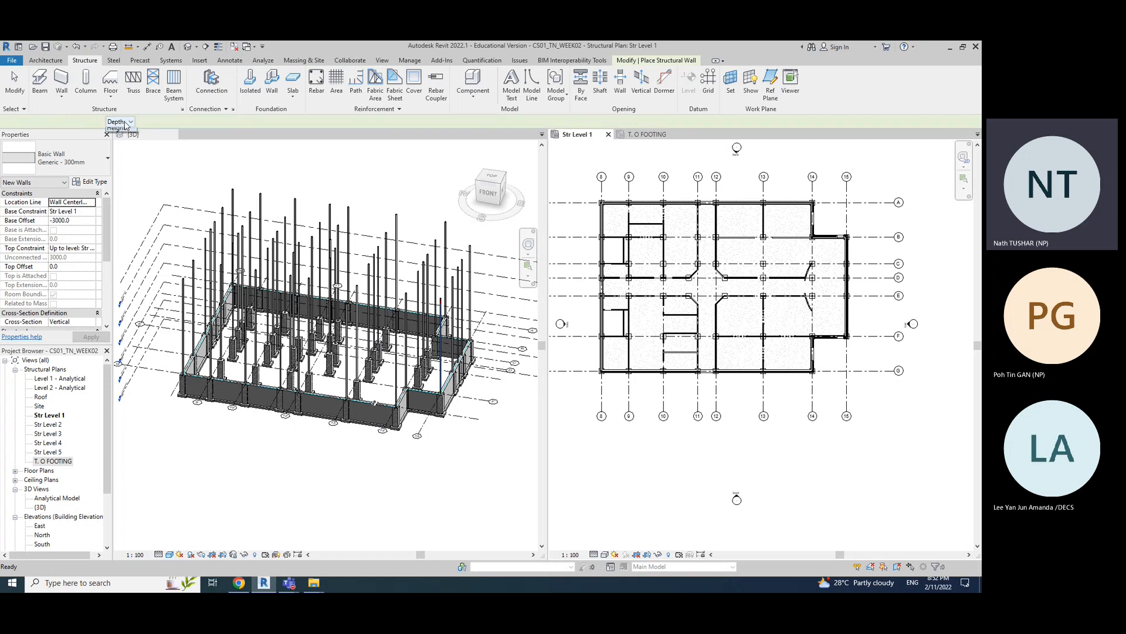
- Define the new wall by height instead of depth and constrain its top to the Roof level
{"action": "left_click", "coordinate": [125, 122]}
{"action": "left_click", "coordinate": [117, 140]}
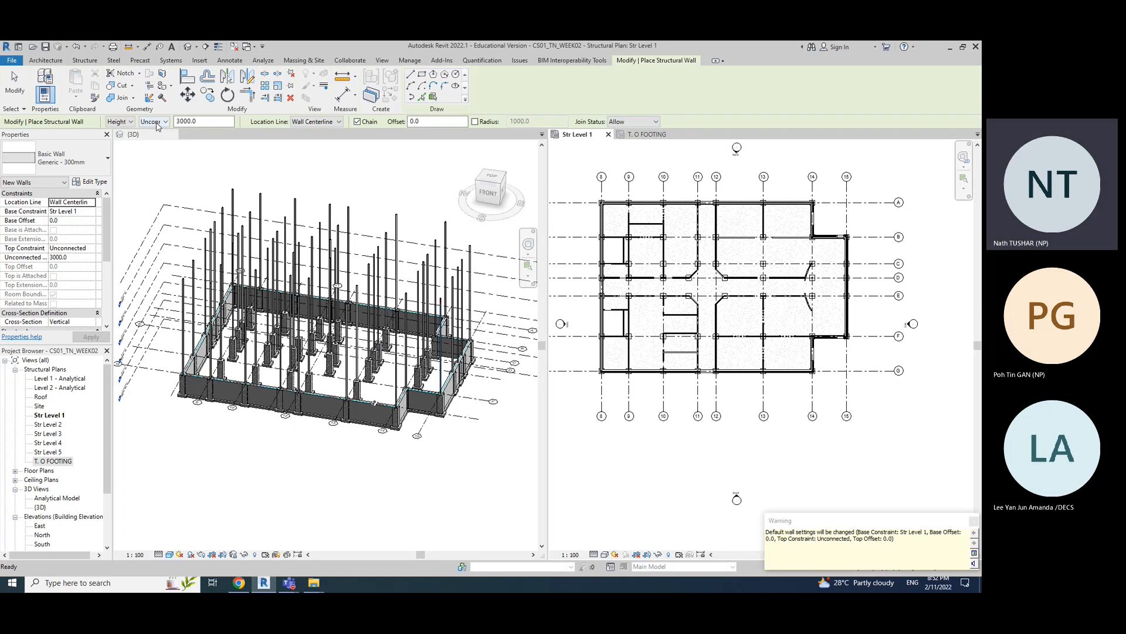
{"action": "left_click", "coordinate": [156, 123]}
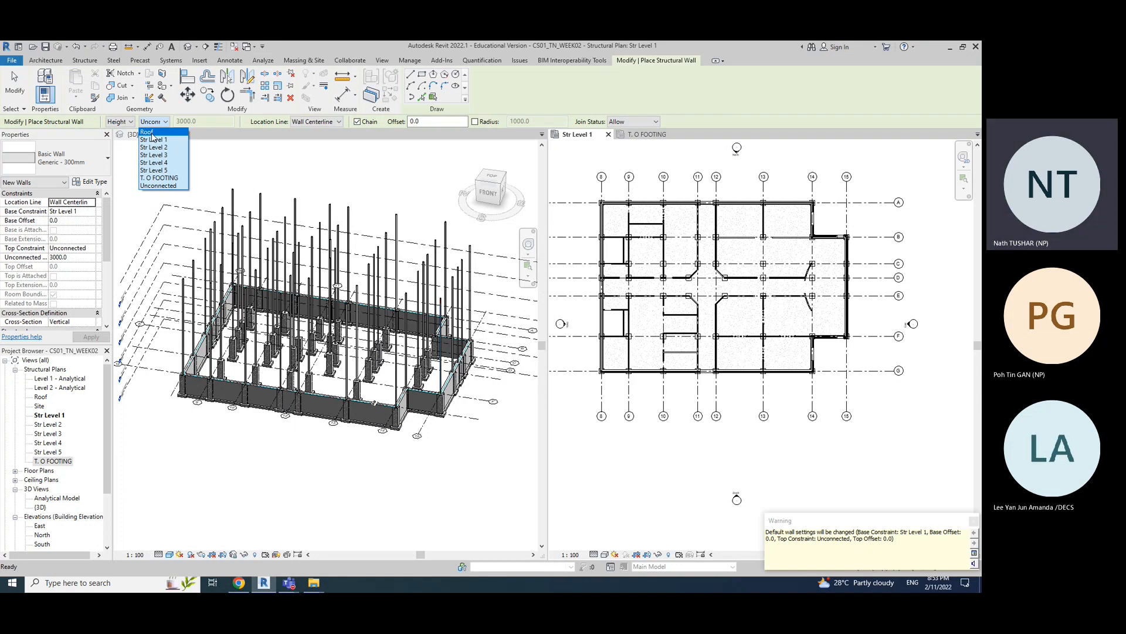
{"action": "left_click", "coordinate": [152, 133]}
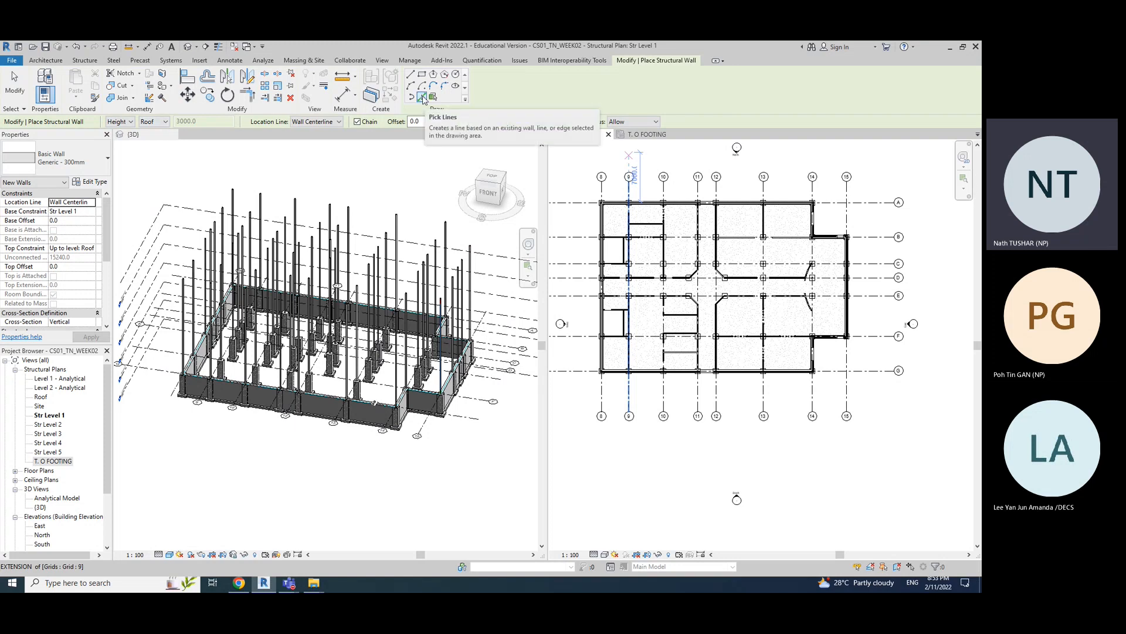
{"action": "scroll", "coordinate": [779, 344], "scroll_direction": "up", "scroll_amount": 2}
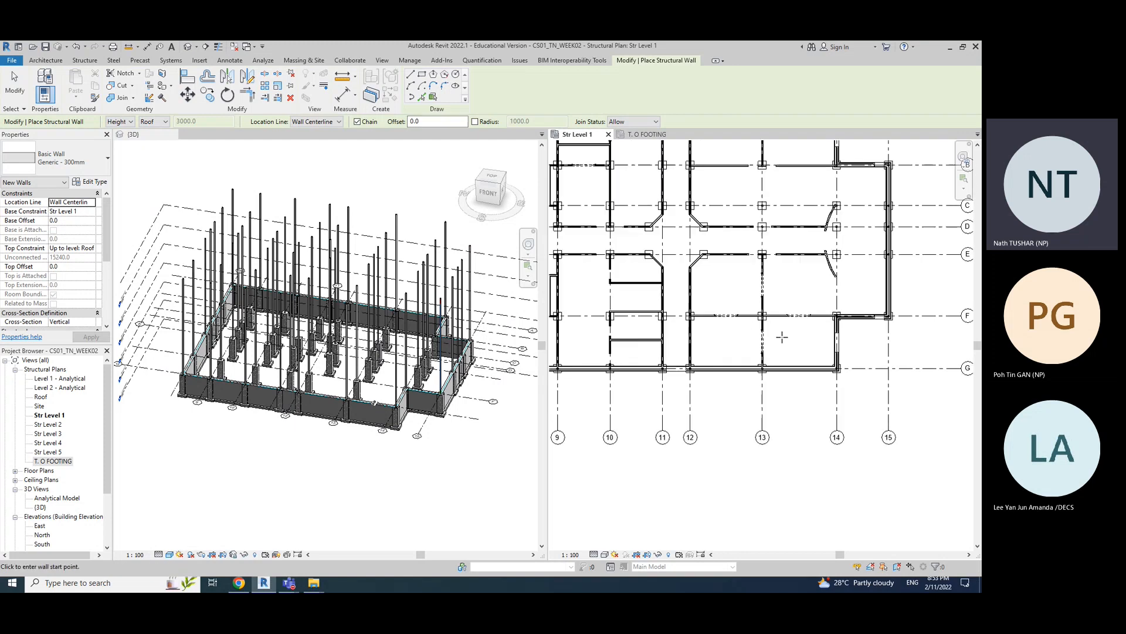
{"action": "scroll", "coordinate": [782, 336], "scroll_direction": "up", "scroll_amount": 3}
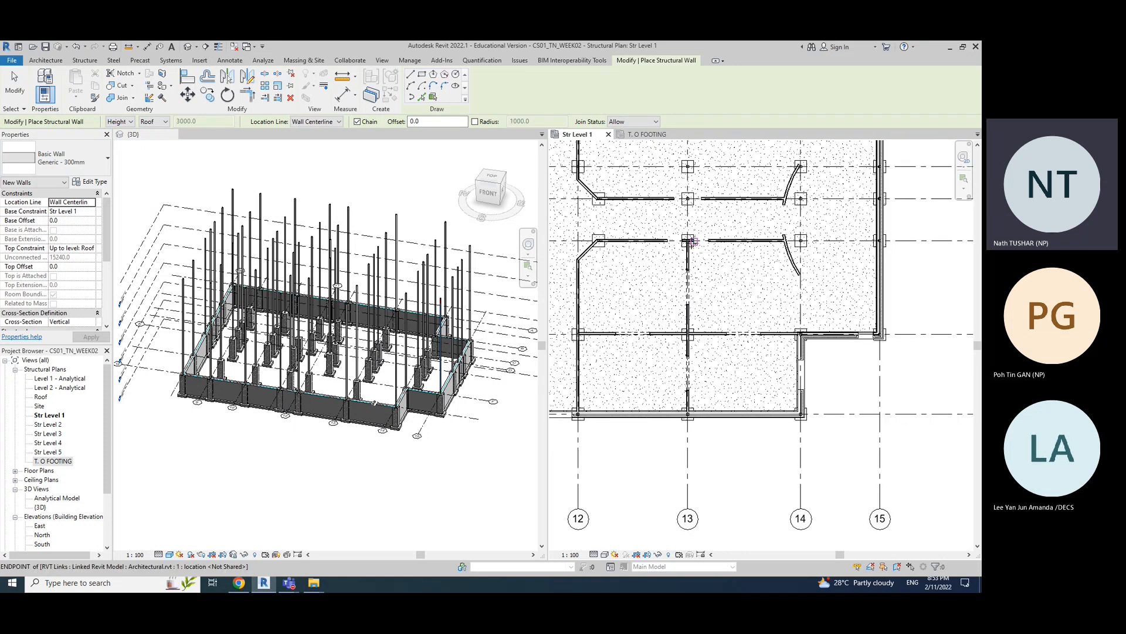
{"action": "left_click", "coordinate": [691, 240]}
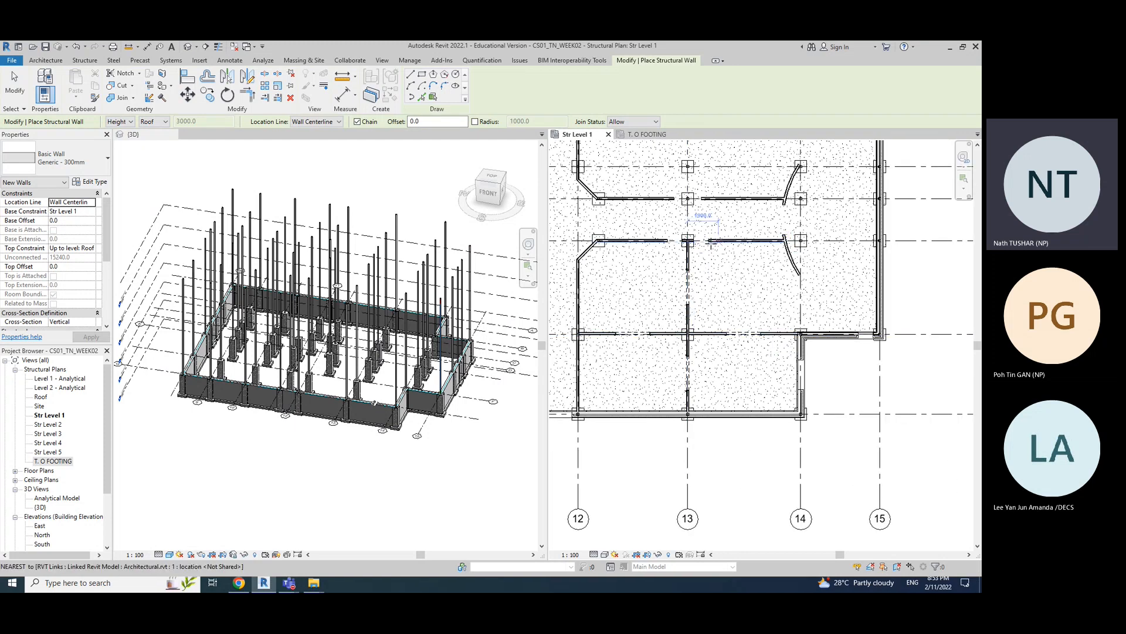
{"action": "key", "text": "Escape"}
- Switch the wall placement to Pick Lines for the bay between grids 12 and 13 below grid E
{"action": "scroll", "coordinate": [792, 296], "scroll_direction": "up", "scroll_amount": 1}
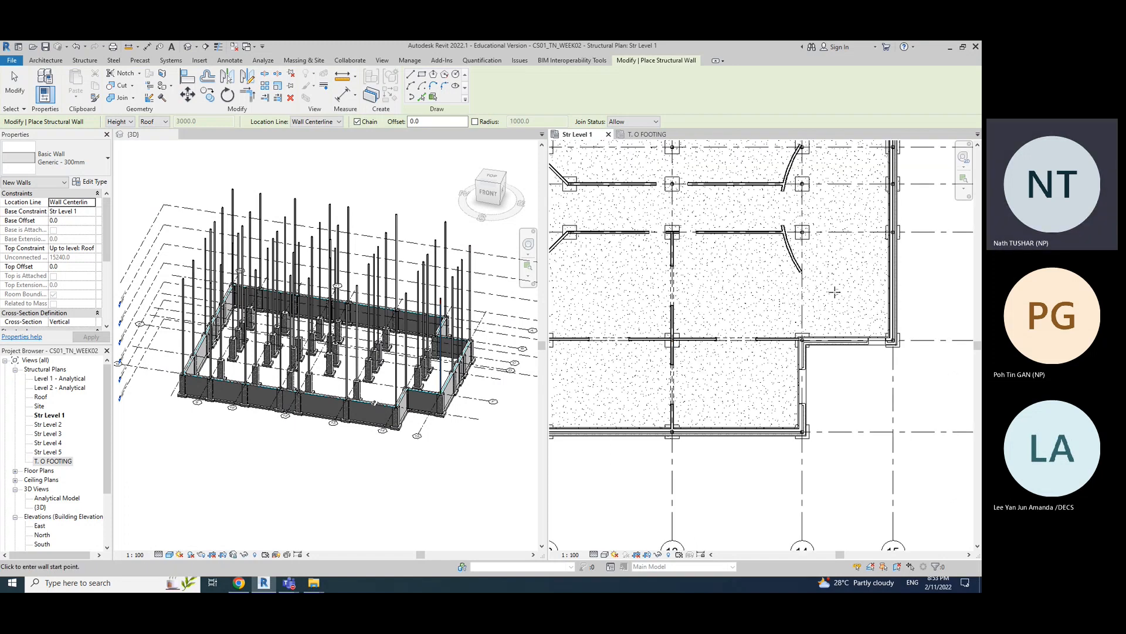
{"action": "scroll", "coordinate": [835, 292], "scroll_direction": "up", "scroll_amount": 1}
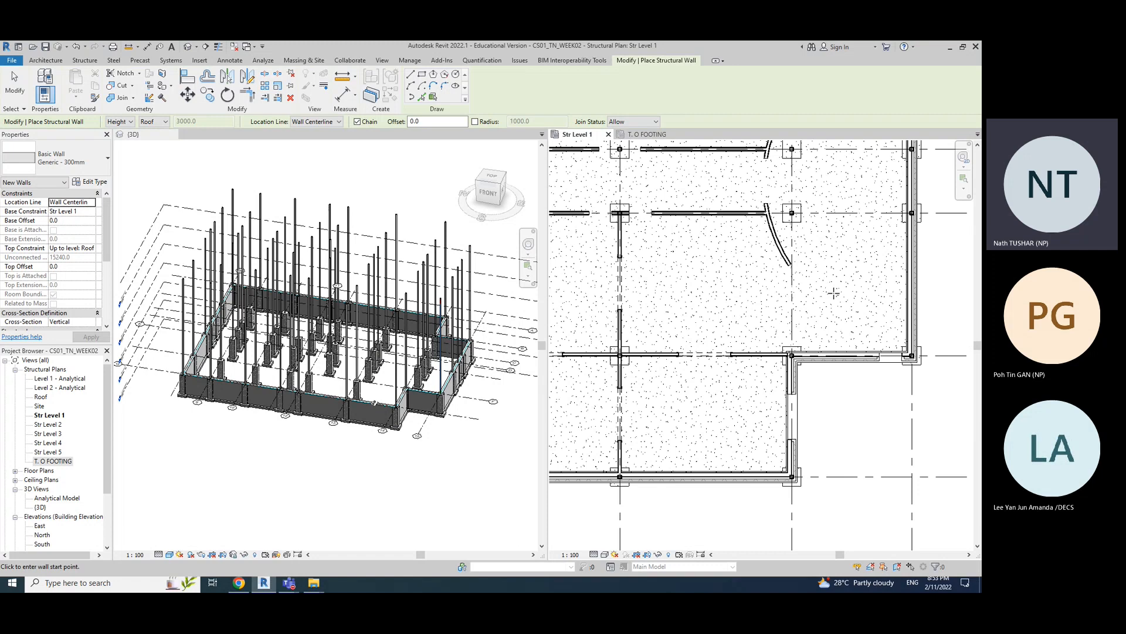
{"action": "scroll", "coordinate": [834, 292], "scroll_direction": "down", "scroll_amount": 2}
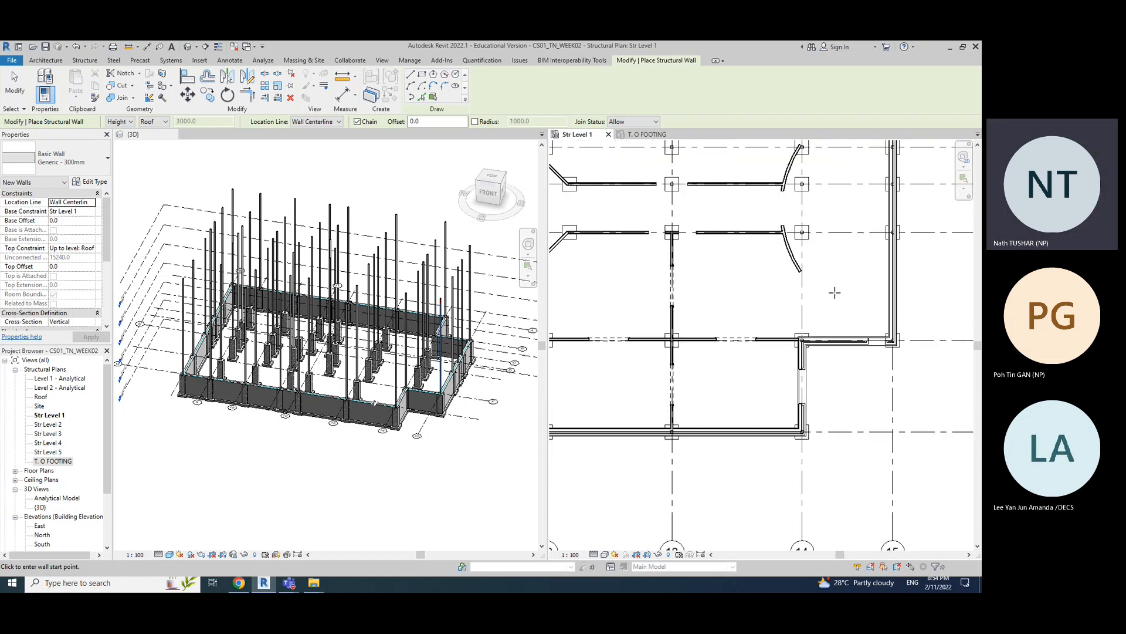
{"action": "scroll", "coordinate": [834, 291], "scroll_direction": "up", "scroll_amount": 2}
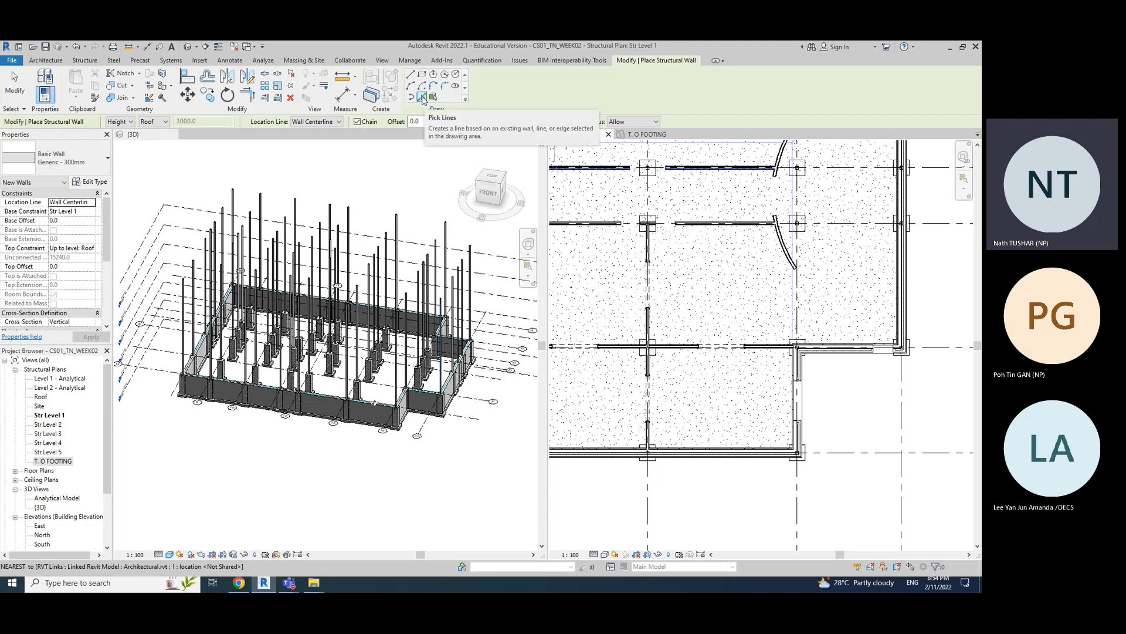
{"action": "left_click", "coordinate": [423, 99]}
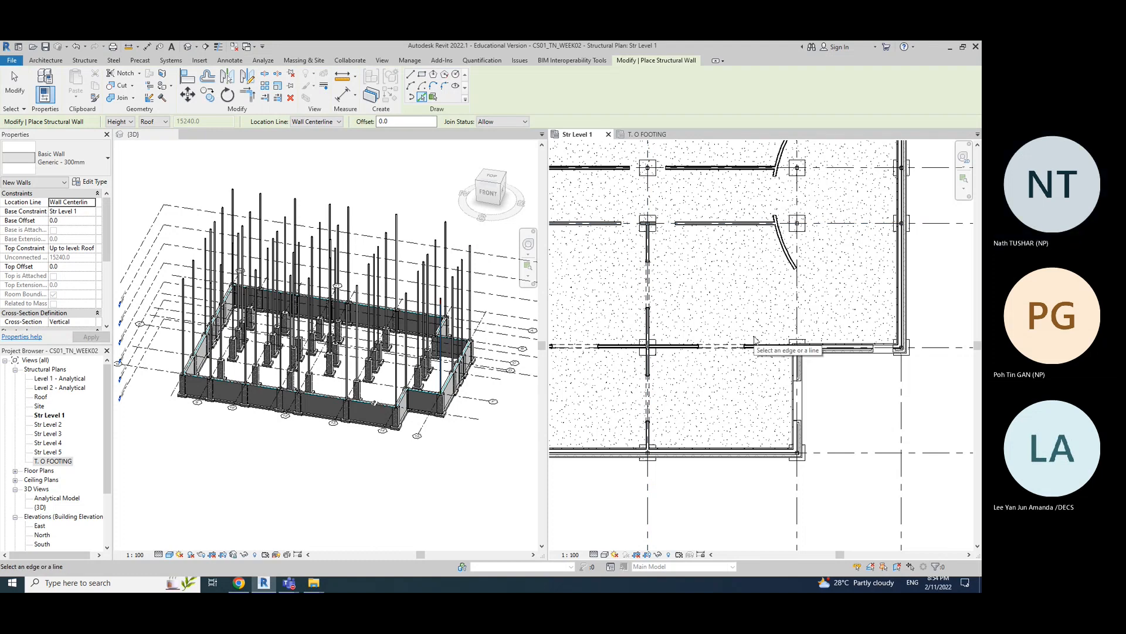
{"action": "scroll", "coordinate": [698, 302], "scroll_direction": "down", "scroll_amount": 2}
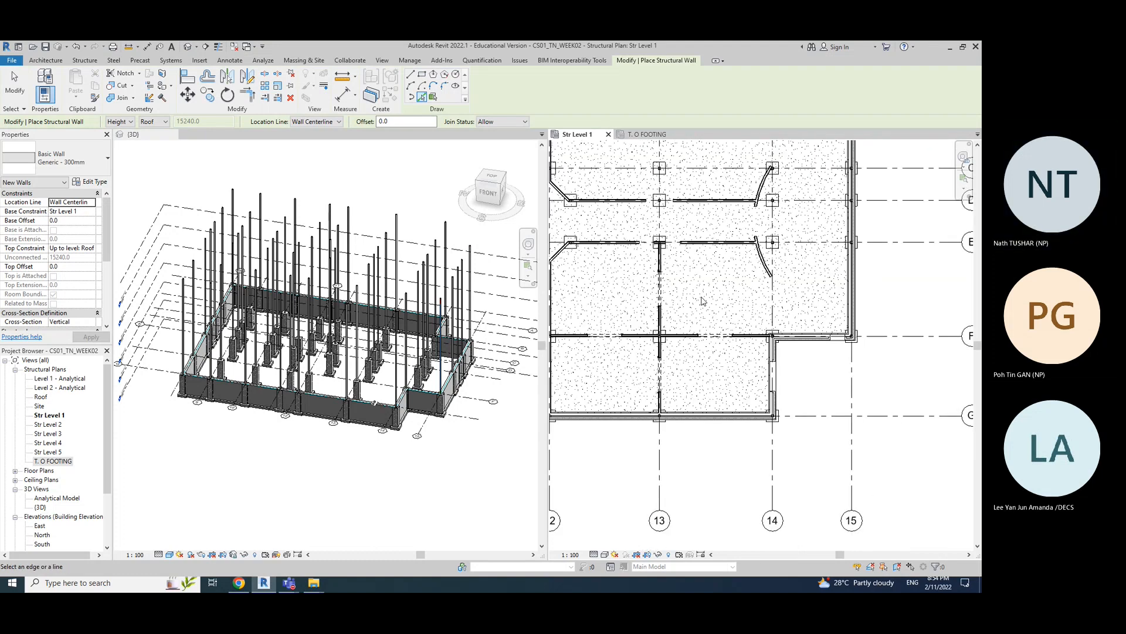
{"action": "middle_click_drag", "start_coordinate": [722, 296], "coordinate": [733, 289]}
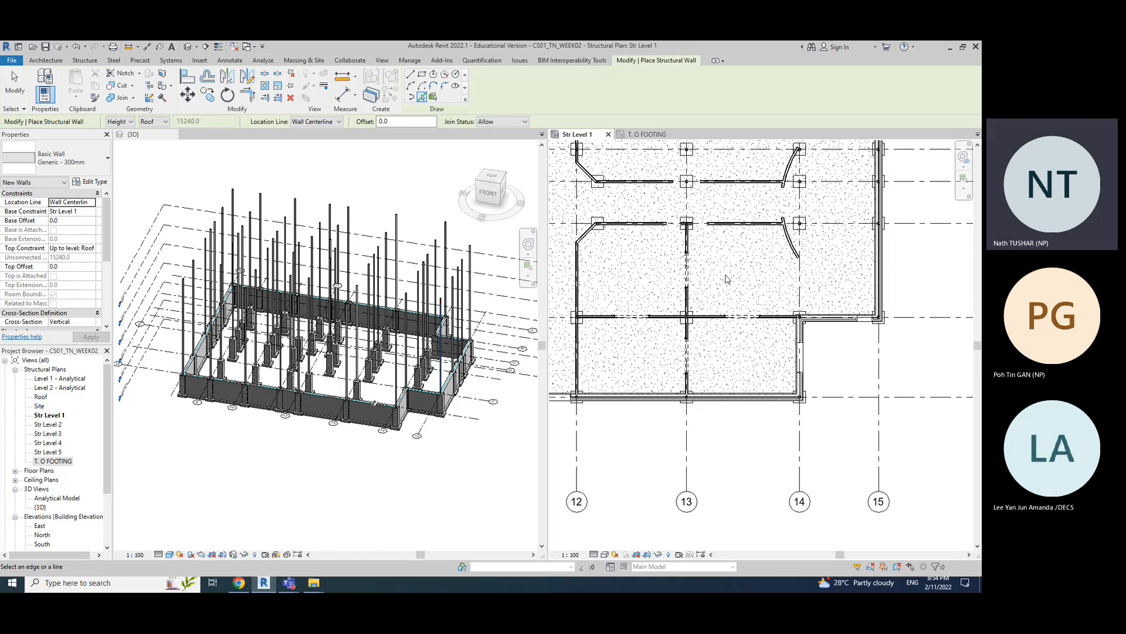
{"action": "scroll", "coordinate": [726, 279], "scroll_direction": "down", "scroll_amount": 5}
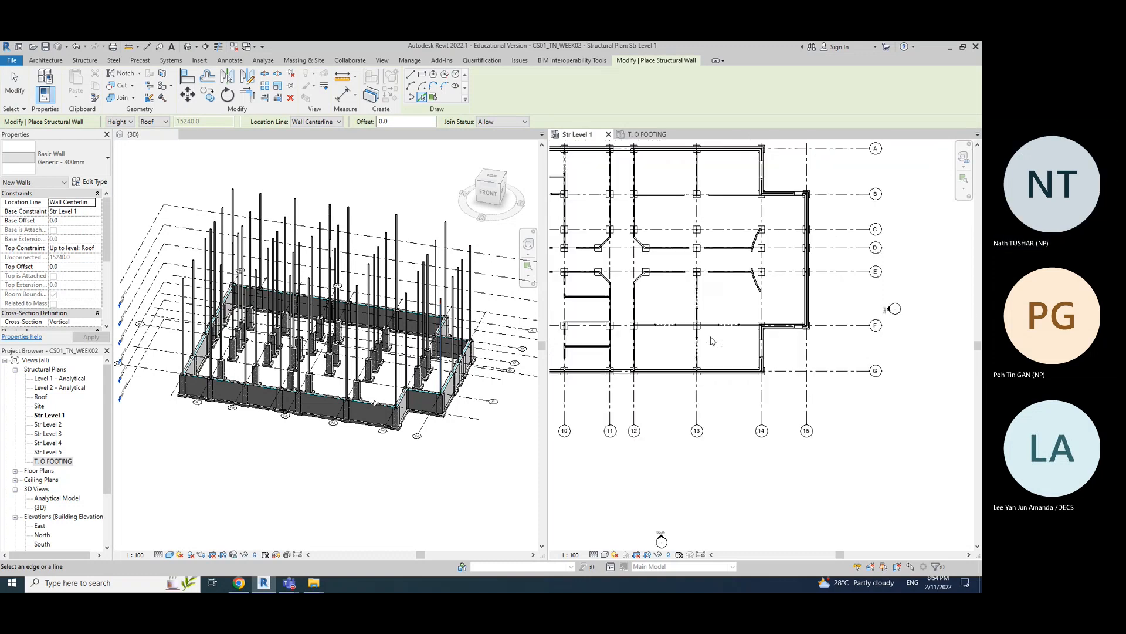
{"action": "scroll", "coordinate": [687, 318], "scroll_direction": "up", "scroll_amount": 2}
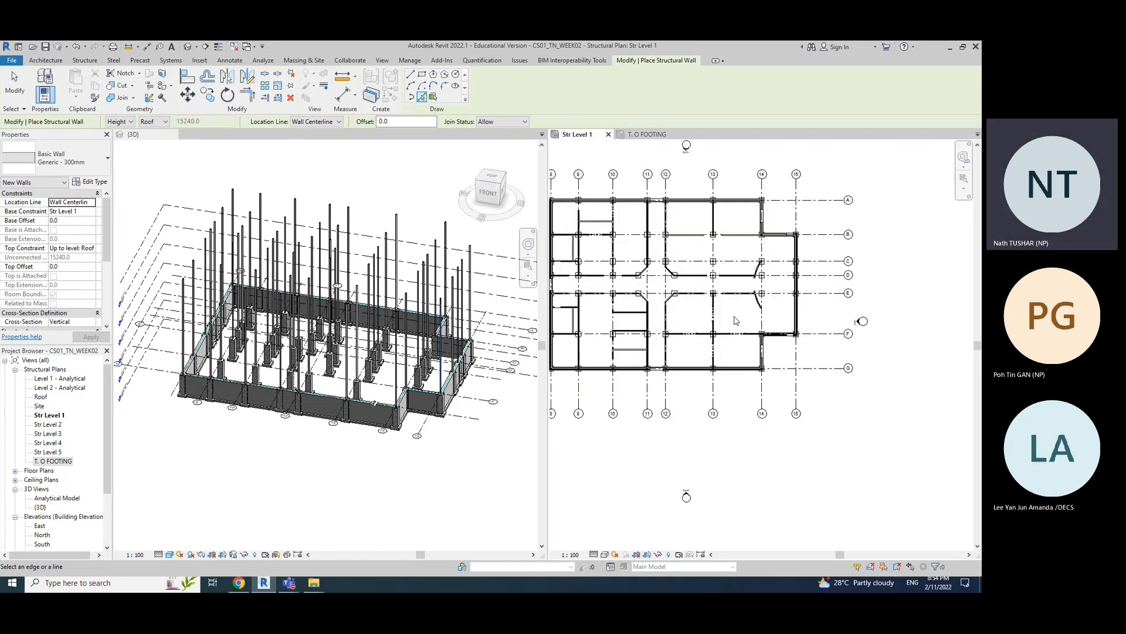
{"action": "scroll", "coordinate": [734, 323], "scroll_direction": "up", "scroll_amount": 2}
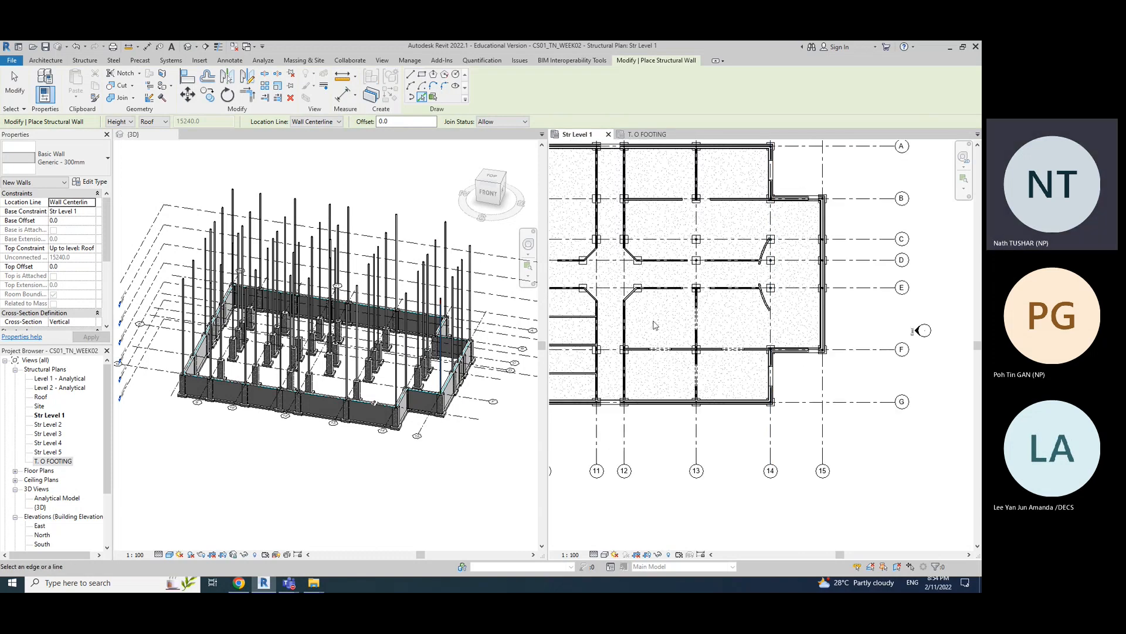
{"action": "scroll", "coordinate": [631, 319], "scroll_direction": "up", "scroll_amount": 2}
{"action": "middle_click_drag", "start_coordinate": [628, 319], "coordinate": [669, 314]}
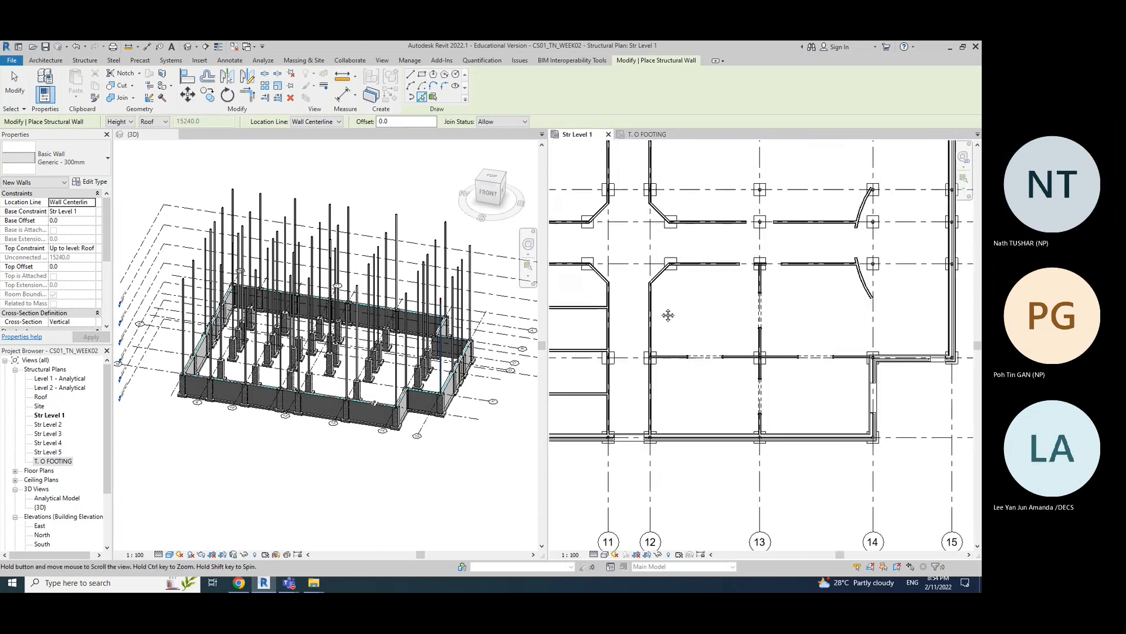
{"action": "scroll", "coordinate": [673, 300], "scroll_direction": "up", "scroll_amount": 1}
{"action": "scroll", "coordinate": [675, 307], "scroll_direction": "up", "scroll_amount": 3}
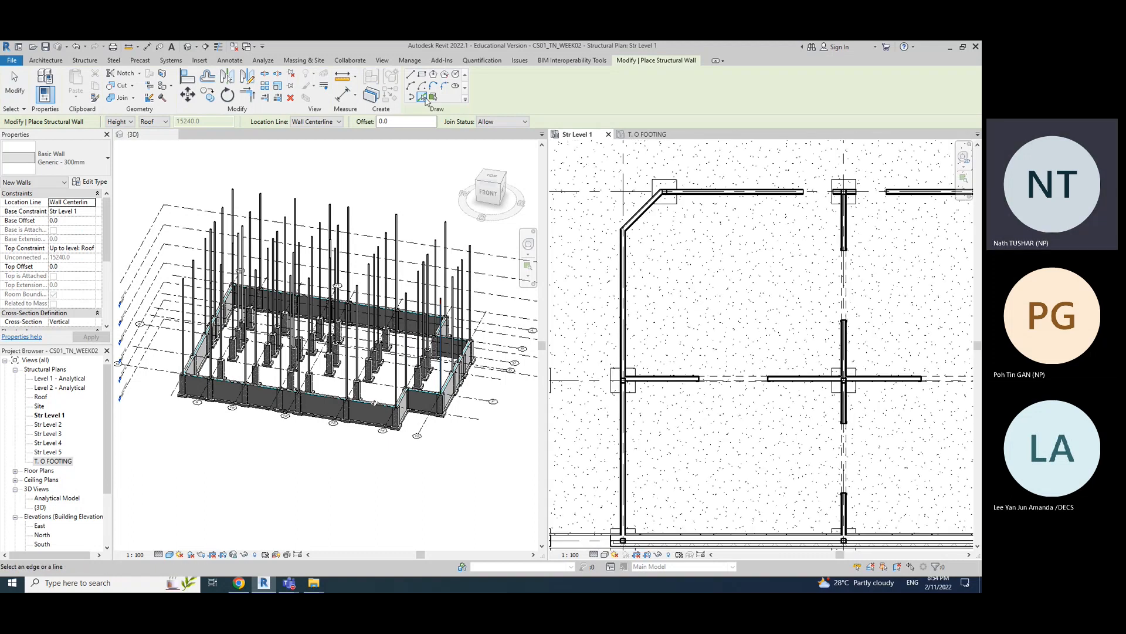
- Set the offset for the picked-line walls to 1500 mm
{"action": "left_click", "coordinate": [389, 121]}
{"action": "left_click_drag", "start_coordinate": [390, 121], "coordinate": [357, 125]}
{"action": "type", "text": "1000"}
{"action": "key", "text": "Return"}
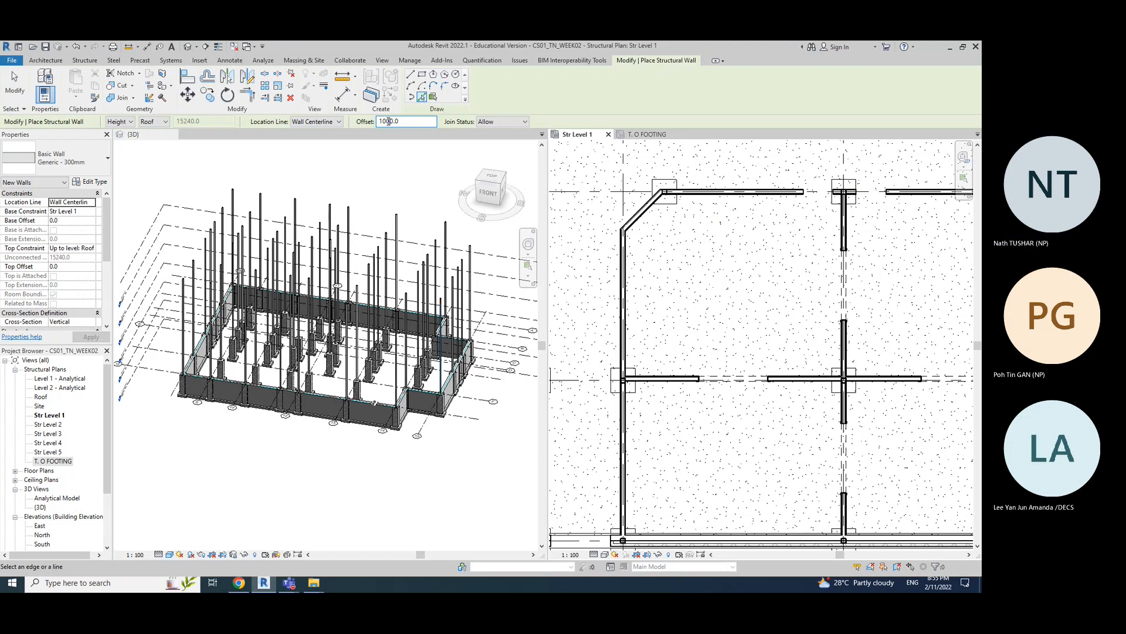
{"action": "left_click_drag", "start_coordinate": [389, 121], "coordinate": [383, 122]}
{"action": "type", "text": "35"}
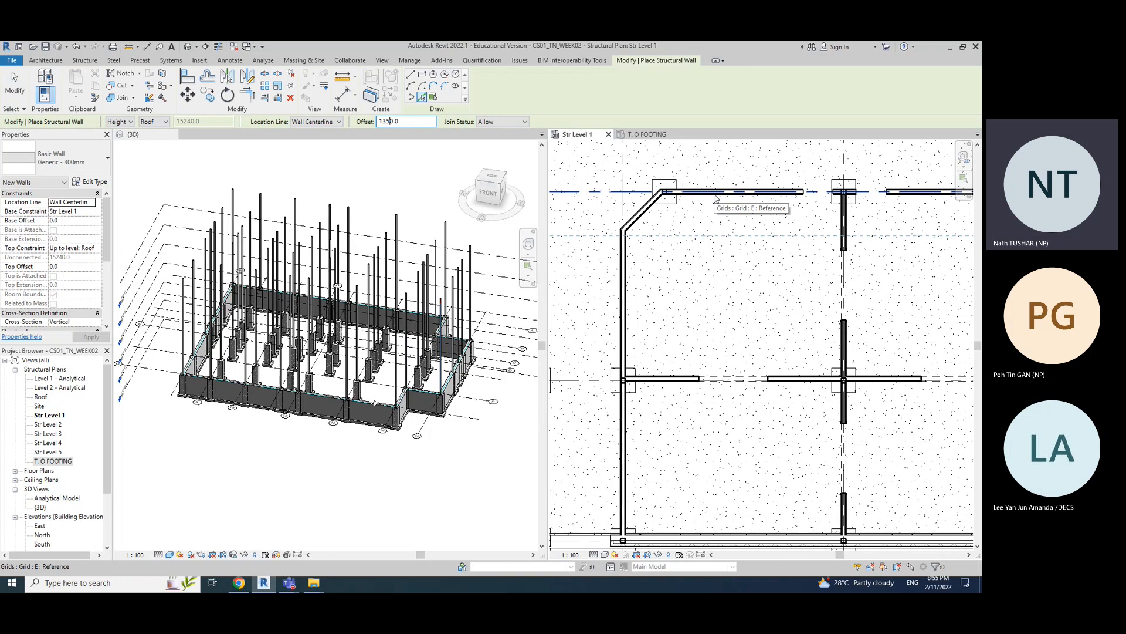
{"action": "left_click_drag", "start_coordinate": [391, 123], "coordinate": [383, 123]}
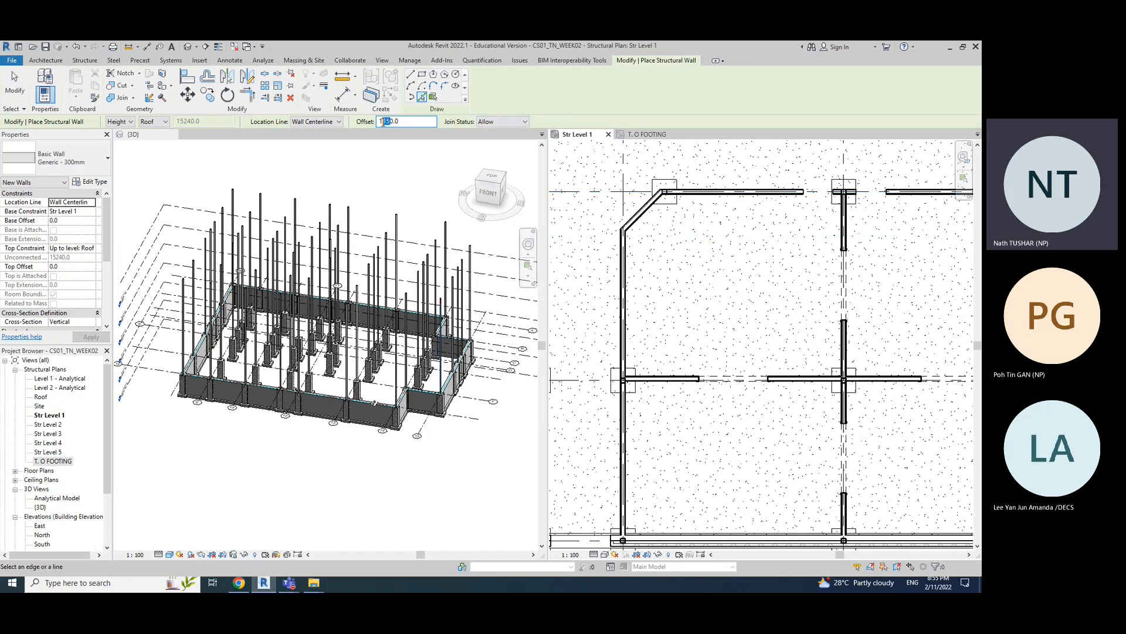
{"action": "type", "text": "50"}
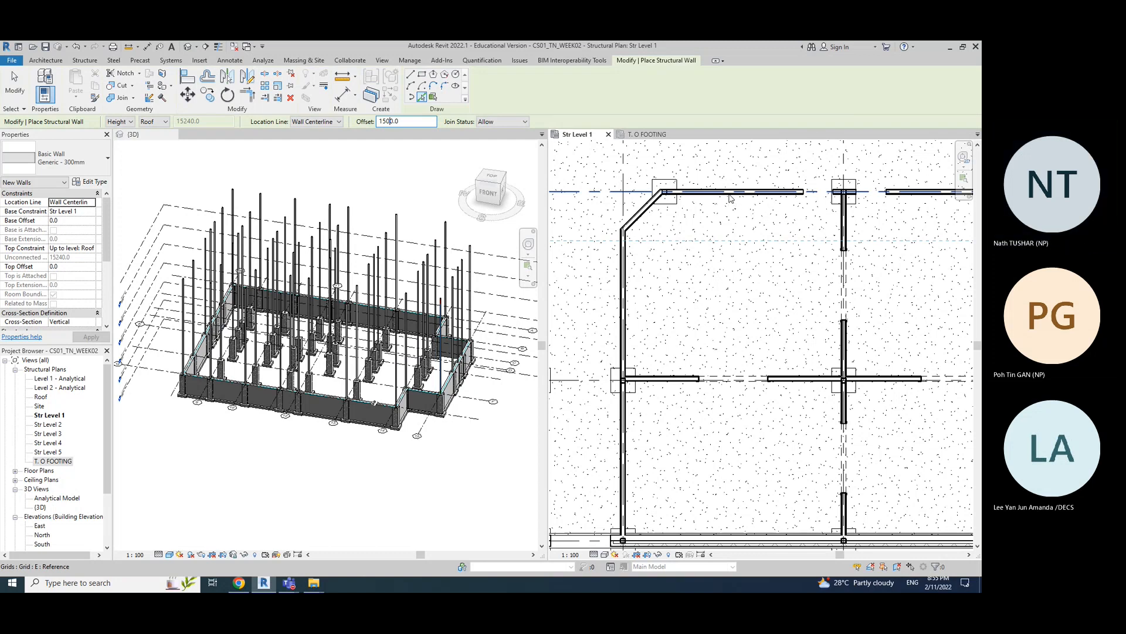
- Try placing walls offset 1500 mm from grids E and 13 by picking the grid lines, and undo both placements
{"action": "scroll", "coordinate": [729, 198], "scroll_direction": "up", "scroll_amount": 2}
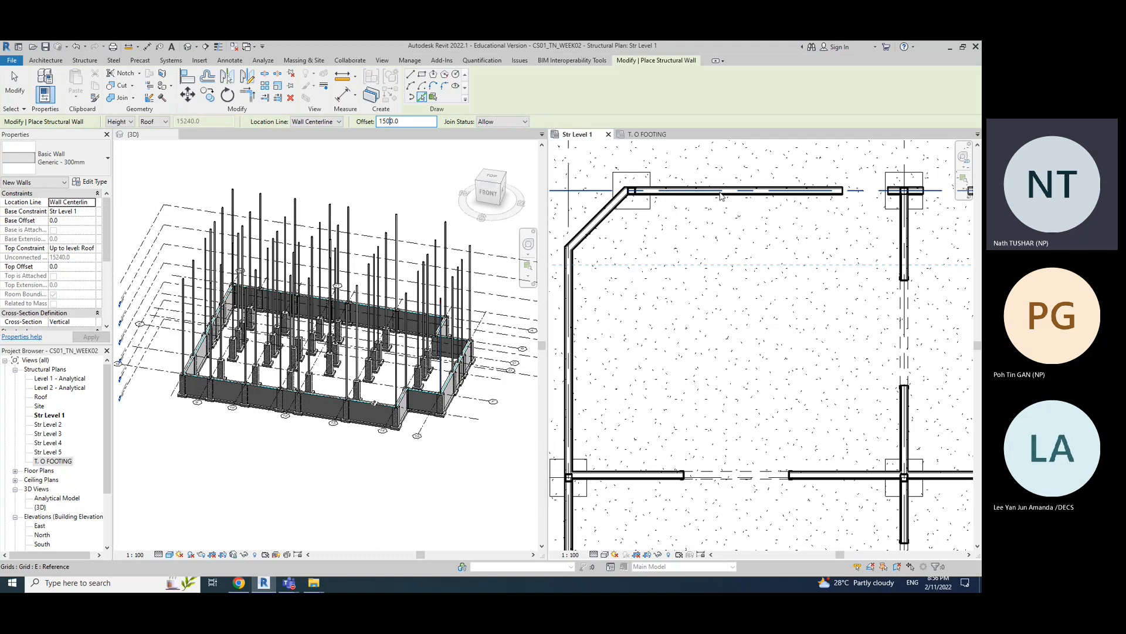
{"action": "key", "text": "alt+space"}
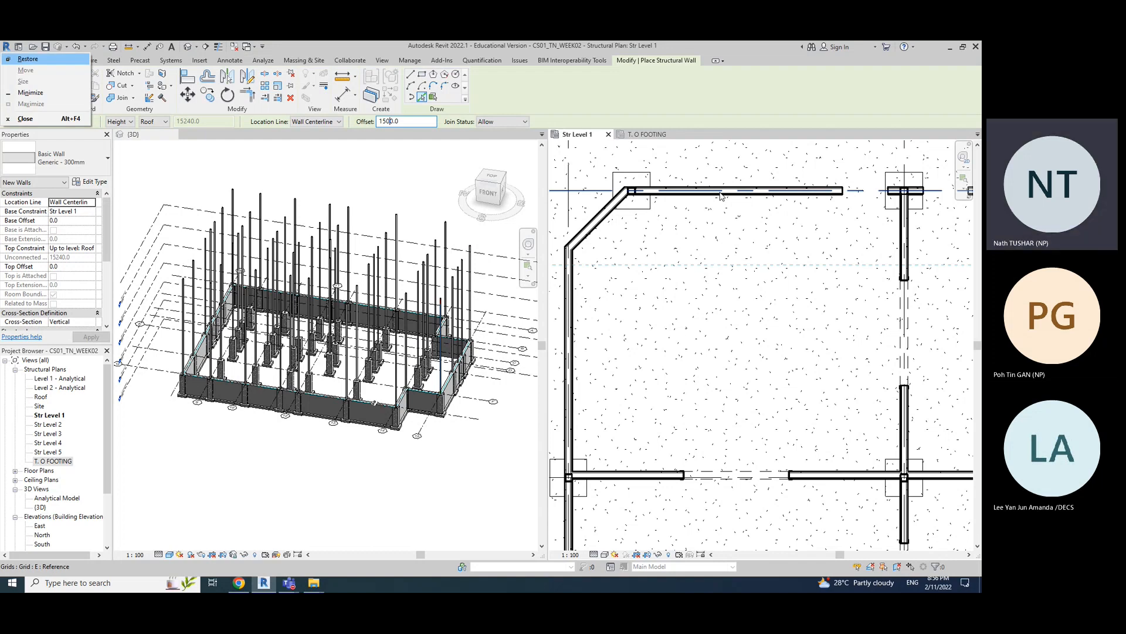
{"action": "key", "text": "Escape"}
{"action": "left_click", "coordinate": [721, 196]}
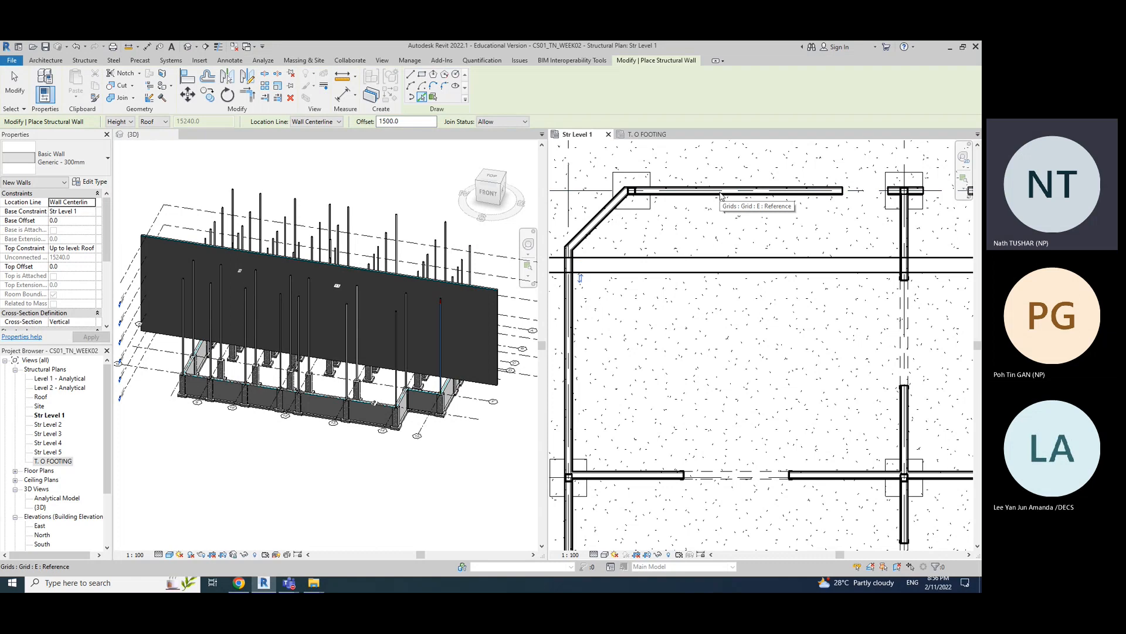
{"action": "left_click", "coordinate": [906, 243]}
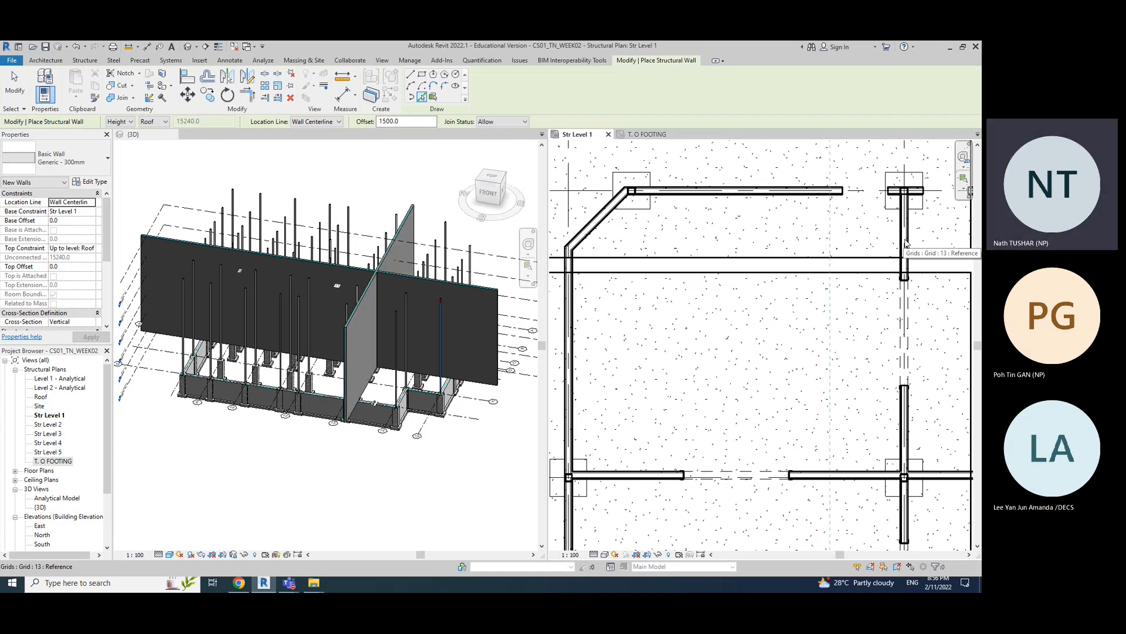
{"action": "key", "text": "ctrl+z"}
{"action": "key", "text": "ctrl+z"}
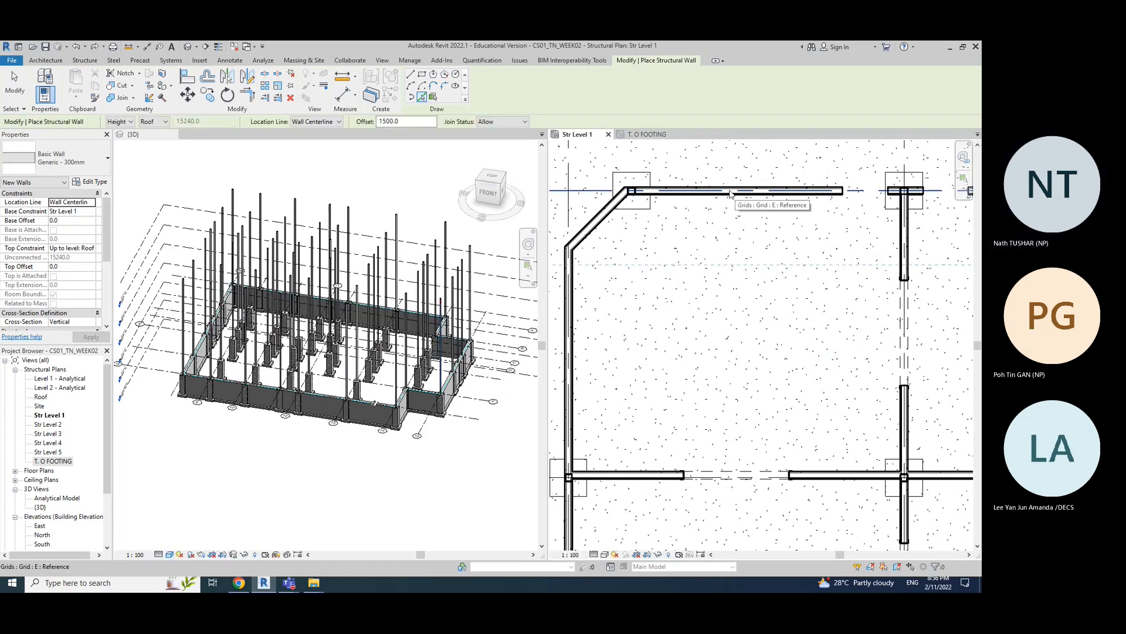
- Keep the wall join status at Allow and set the location line to Finish Face: Exterior
{"action": "left_click", "coordinate": [502, 122]}
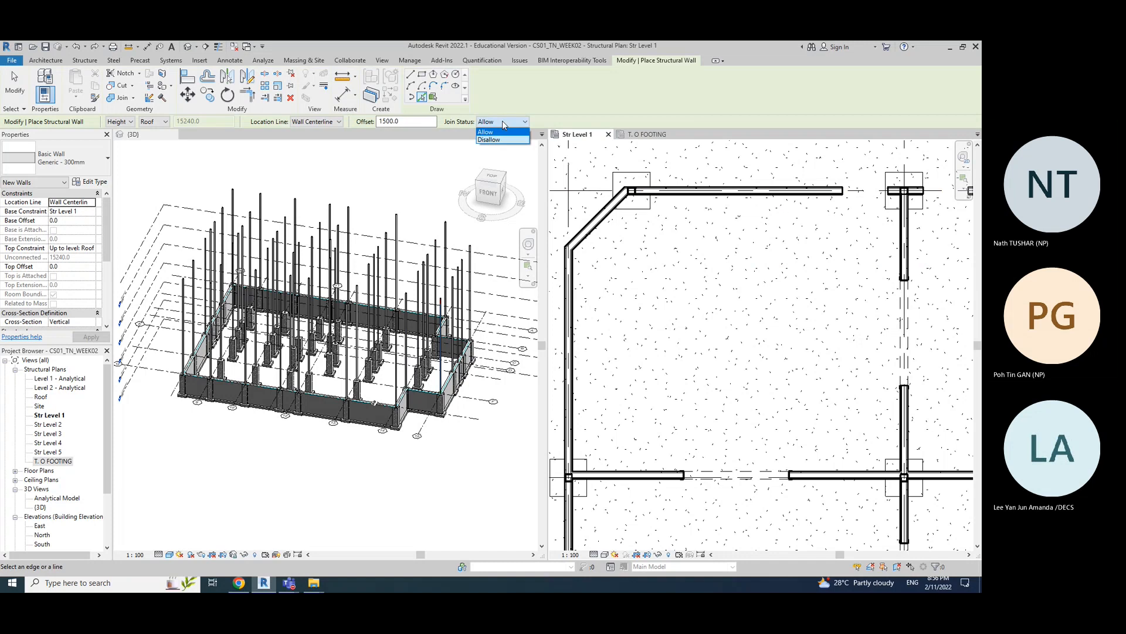
{"action": "left_click", "coordinate": [499, 132]}
{"action": "left_click", "coordinate": [316, 121]}
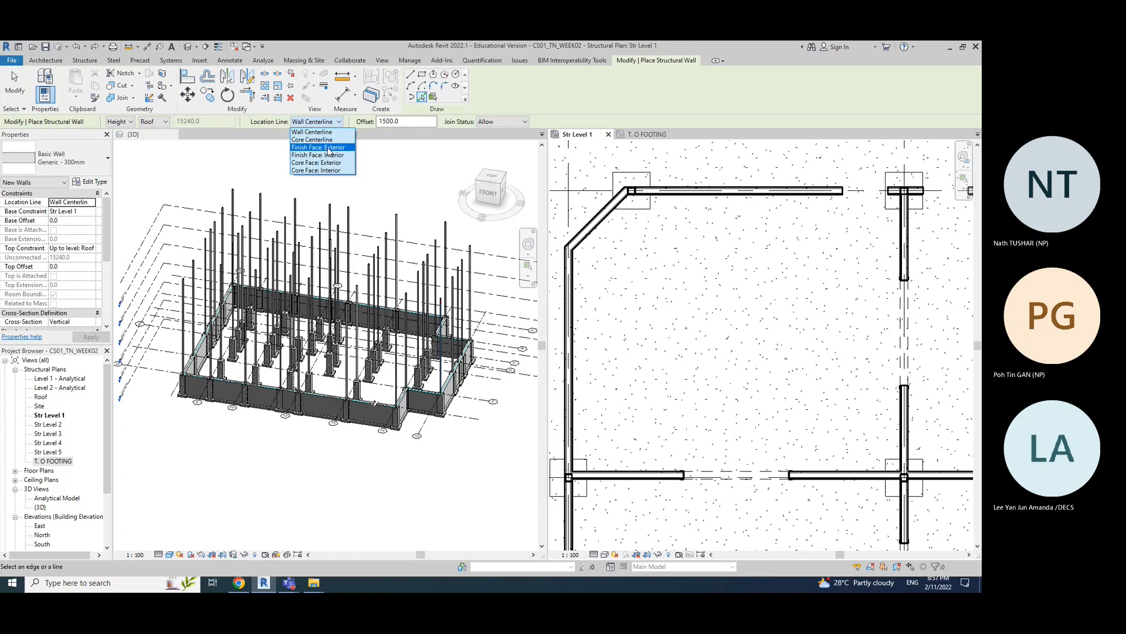
{"action": "left_click", "coordinate": [328, 147]}
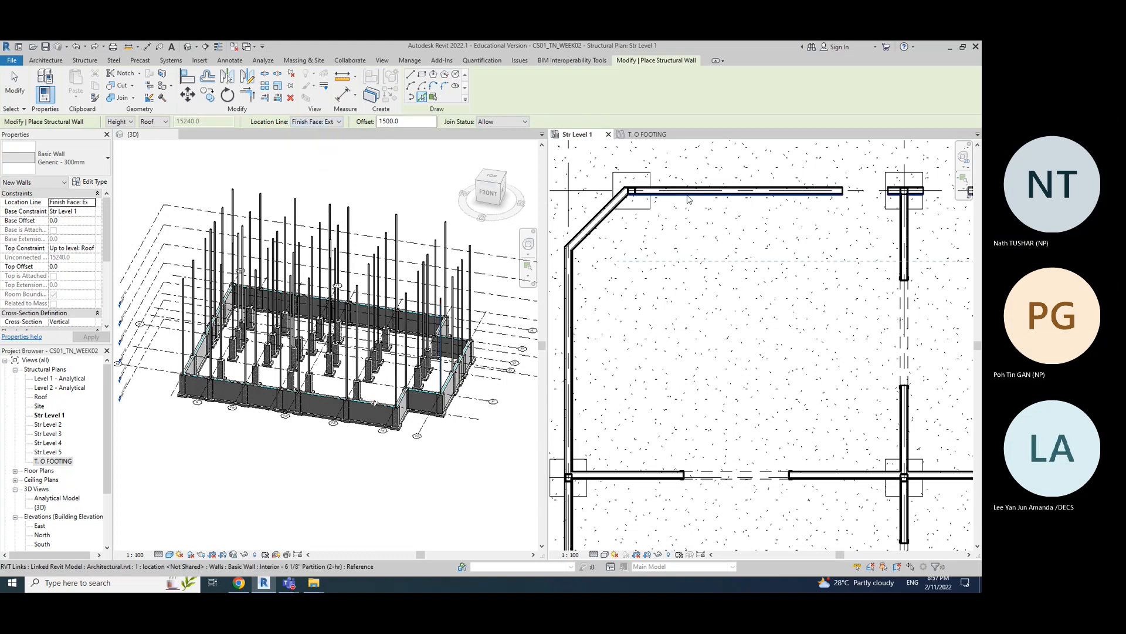
- Place four walls offset 1500 mm inward from the lines bounding the bay between grids 12 and 13 and grids E and F
{"action": "left_click", "coordinate": [617, 268]}
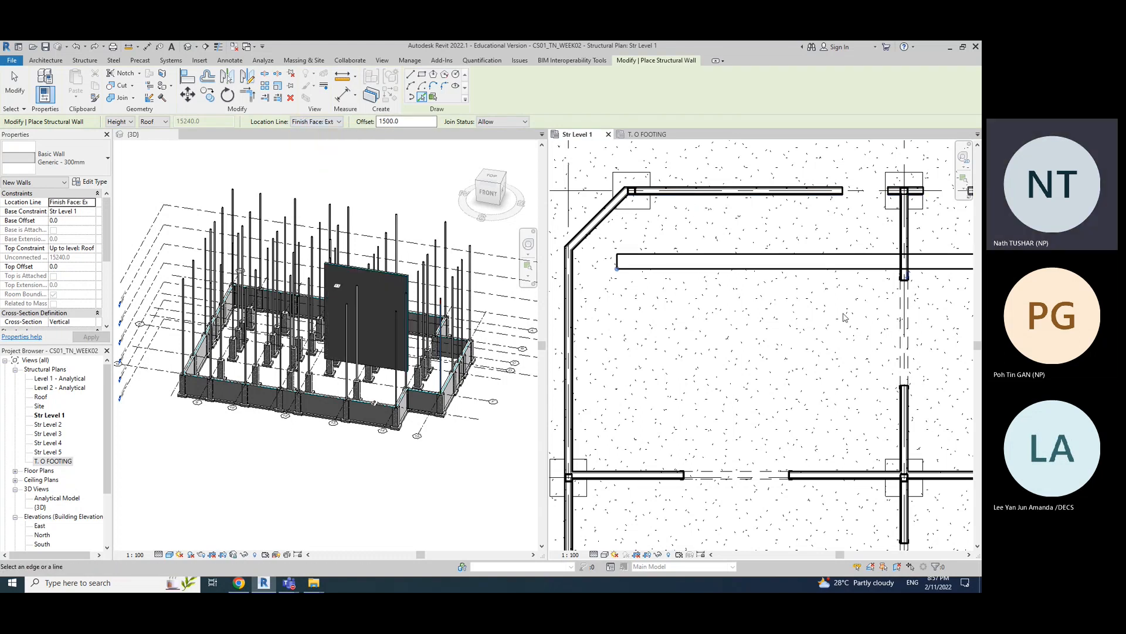
{"action": "left_click", "coordinate": [904, 308]}
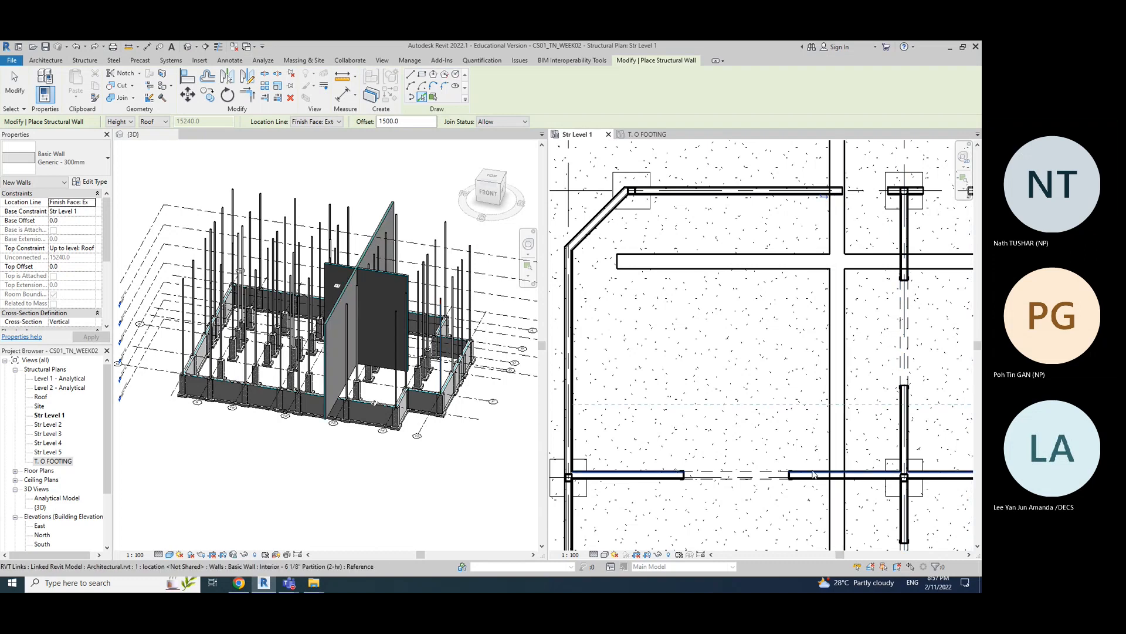
{"action": "left_click", "coordinate": [814, 474]}
{"action": "left_click", "coordinate": [574, 421]}
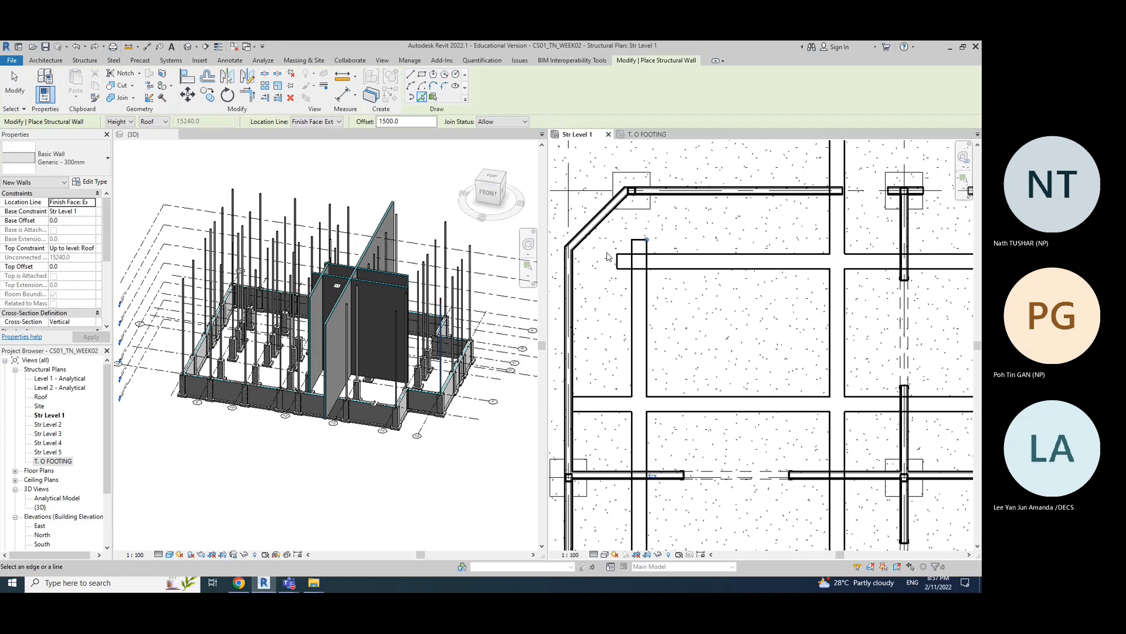
- Trim the four crossing walls to their corners to form a closed rectangular shaft and inspect it from above in 3D
{"action": "key", "text": "t"}
{"action": "key", "text": "r"}
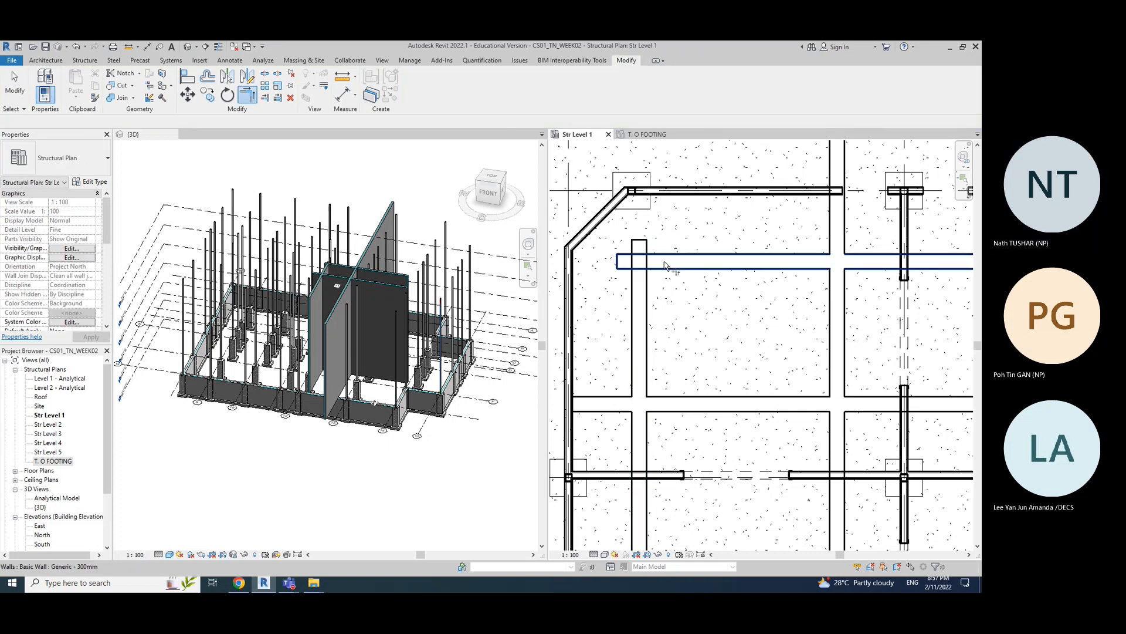
{"action": "left_click", "coordinate": [664, 262]}
{"action": "left_click", "coordinate": [640, 333]}
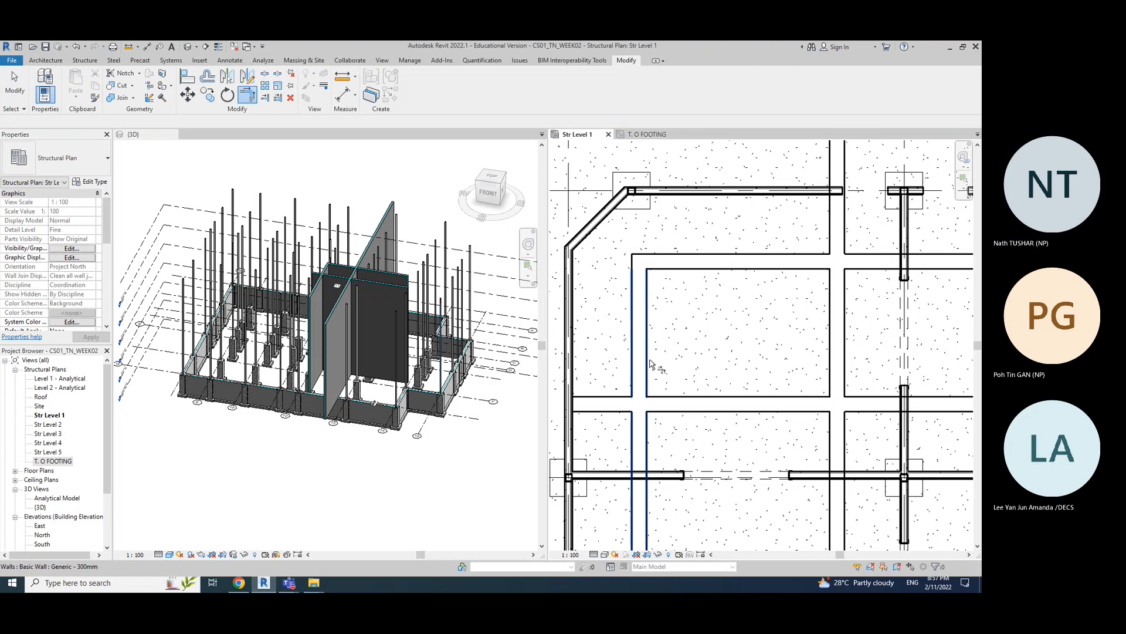
{"action": "left_click", "coordinate": [639, 340]}
{"action": "left_click", "coordinate": [763, 405]}
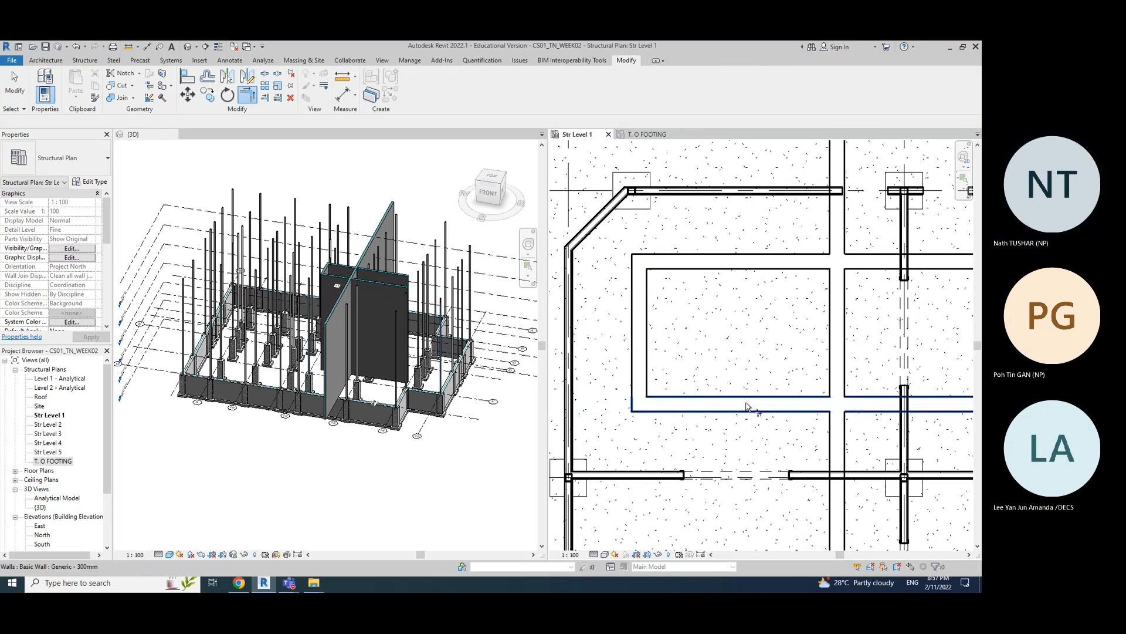
{"action": "left_click", "coordinate": [754, 404]}
{"action": "left_click", "coordinate": [831, 345]}
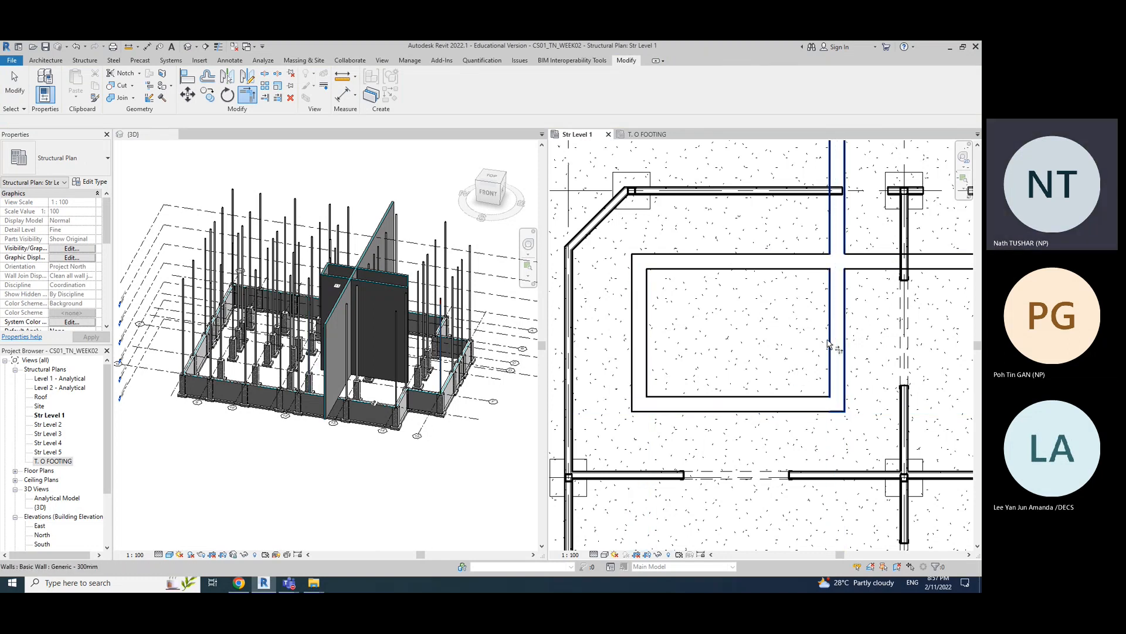
{"action": "left_click", "coordinate": [836, 305]}
{"action": "left_click", "coordinate": [792, 262]}
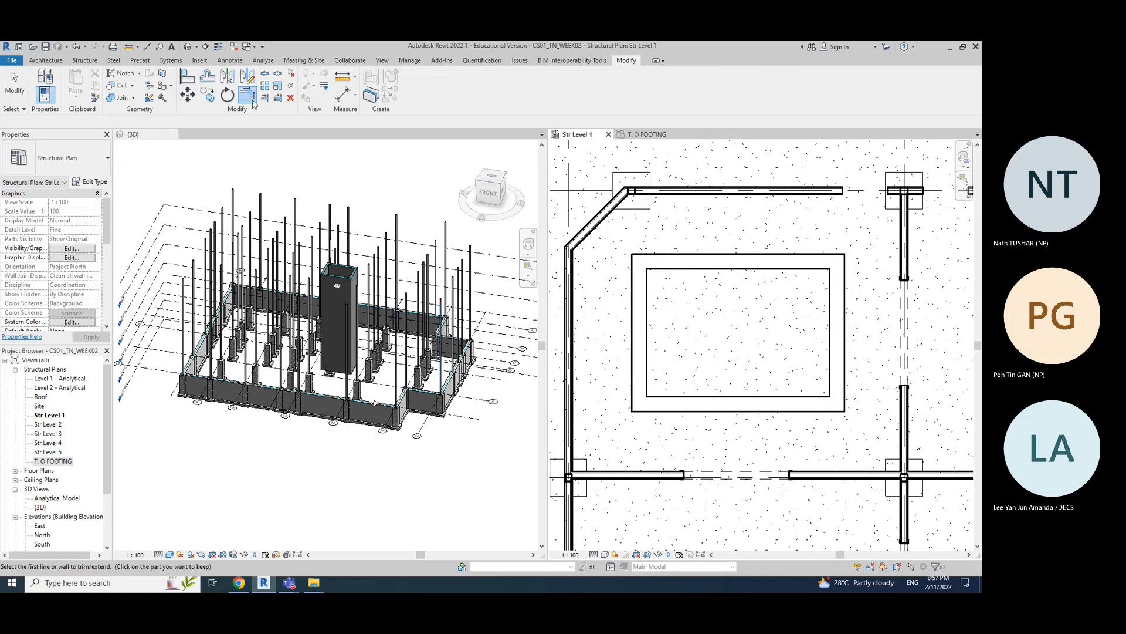
{"action": "key", "text": "Escape"}
{"action": "key", "text": "Escape"}
{"action": "middle_click_drag", "start_coordinate": [300, 500], "coordinate": [457, 418], "text": "shift"}
{"action": "middle_click_drag", "start_coordinate": [329, 357], "coordinate": [326, 415], "text": "shift"}
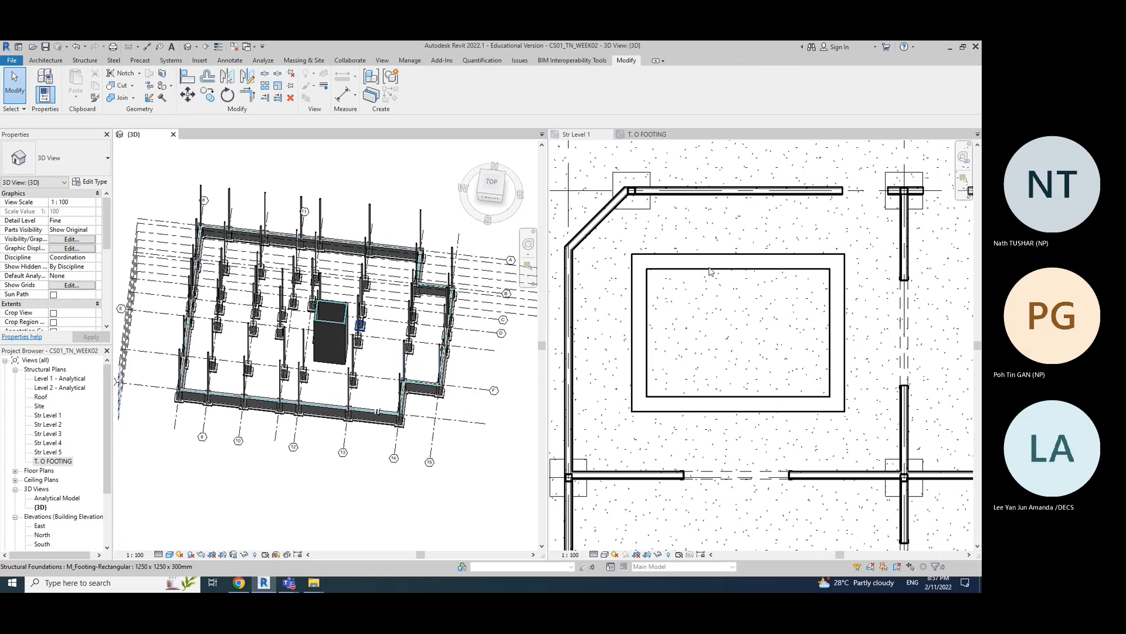
- Delete all four walls of the rectangular shaft
{"action": "left_click", "coordinate": [741, 265]}
{"action": "left_click", "coordinate": [736, 272]}
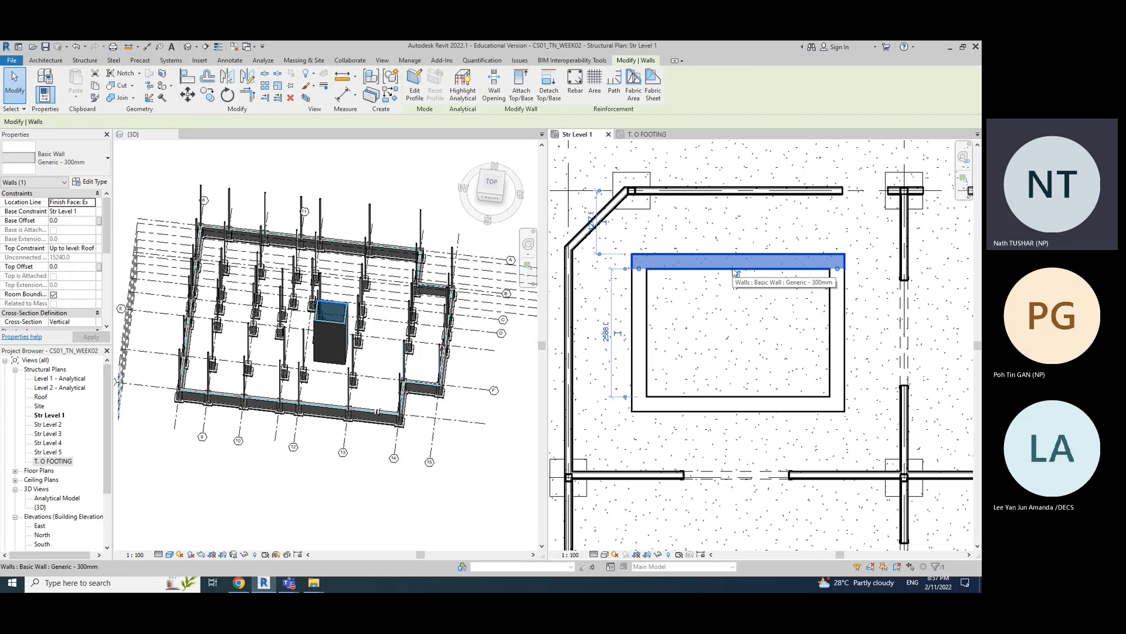
{"action": "key", "text": "Delete"}
{"action": "left_click", "coordinate": [838, 340]}
{"action": "key", "text": "Delete"}
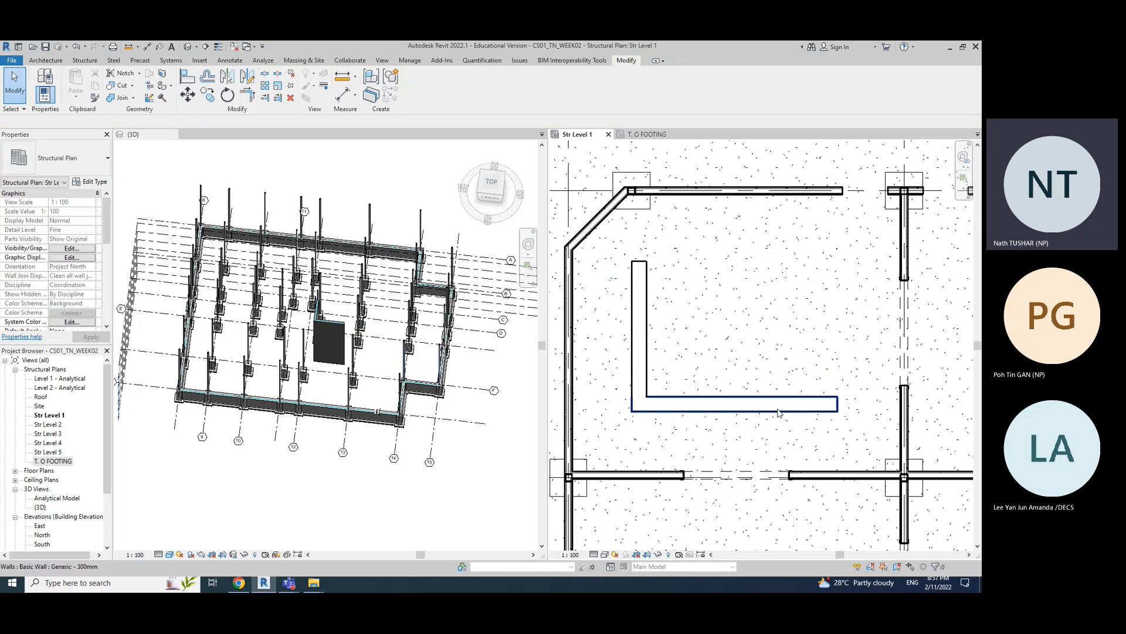
{"action": "left_click", "coordinate": [778, 413]}
{"action": "key", "text": "Delete"}
{"action": "left_click", "coordinate": [640, 352]}
{"action": "key", "text": "Delete"}
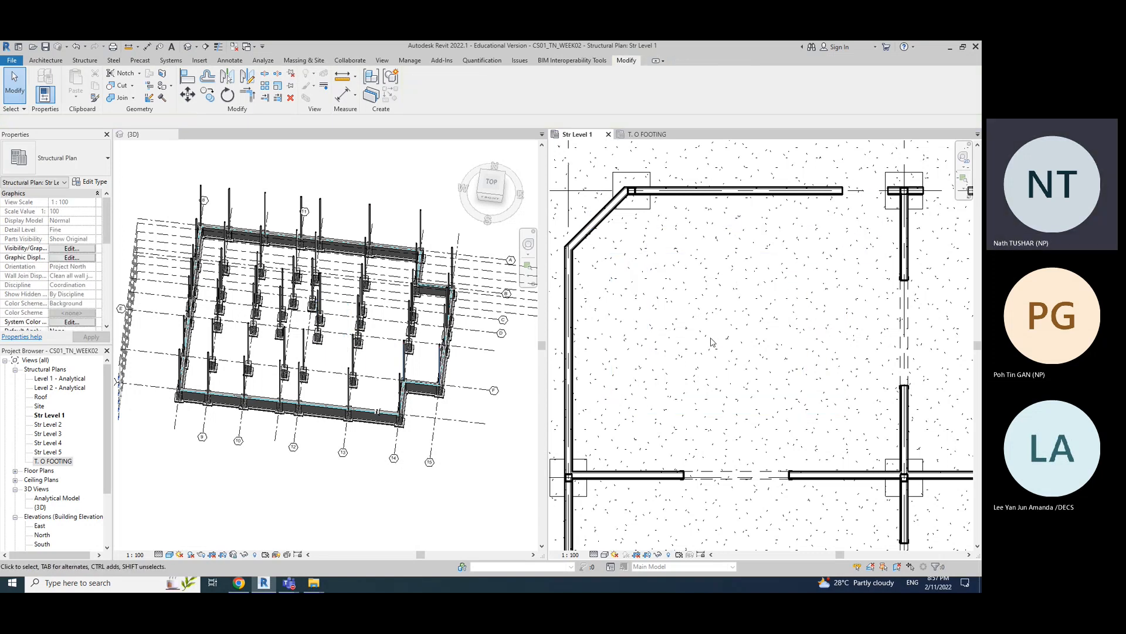
{"action": "left_click", "coordinate": [84, 60]}
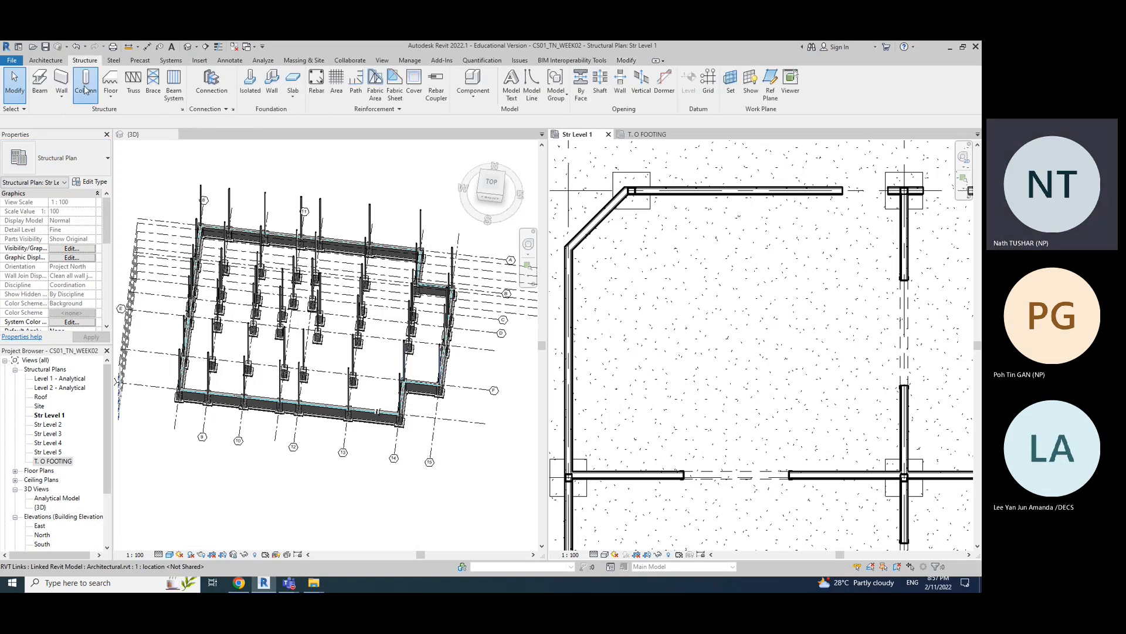
{"action": "left_click", "coordinate": [82, 82]}
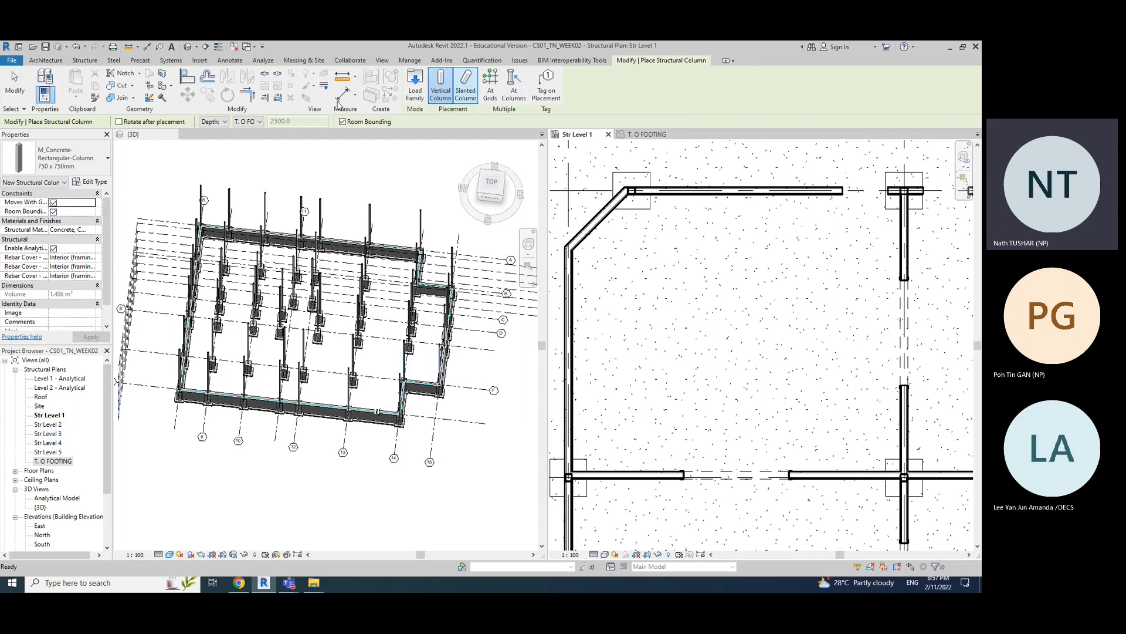
{"action": "left_click", "coordinate": [75, 163]}
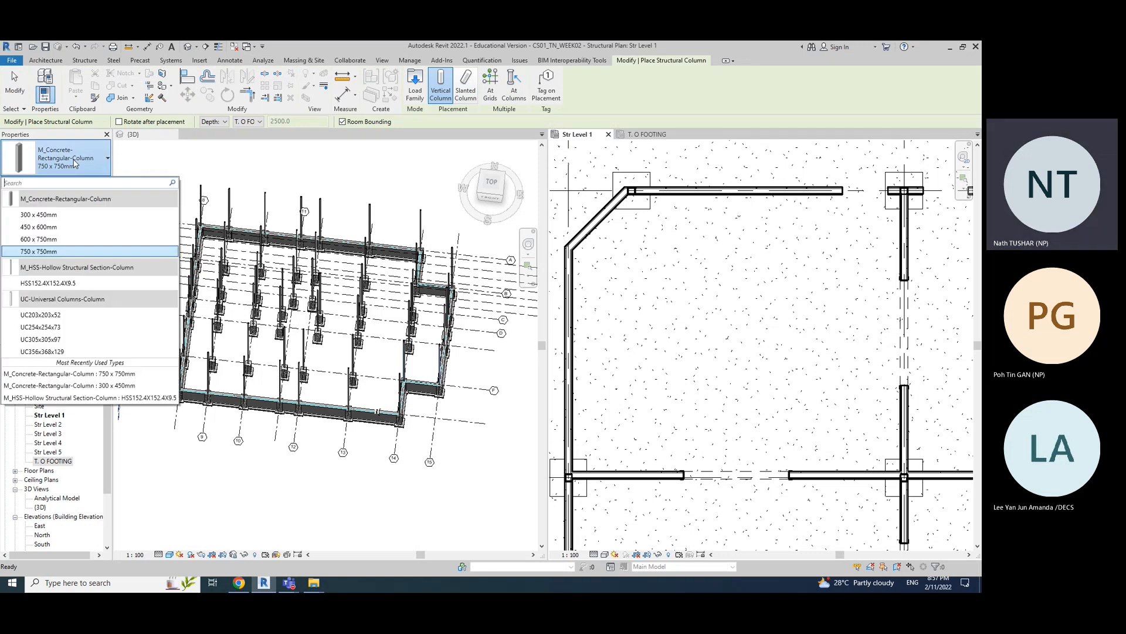
{"action": "left_click", "coordinate": [72, 167]}
{"action": "left_click", "coordinate": [68, 170]}
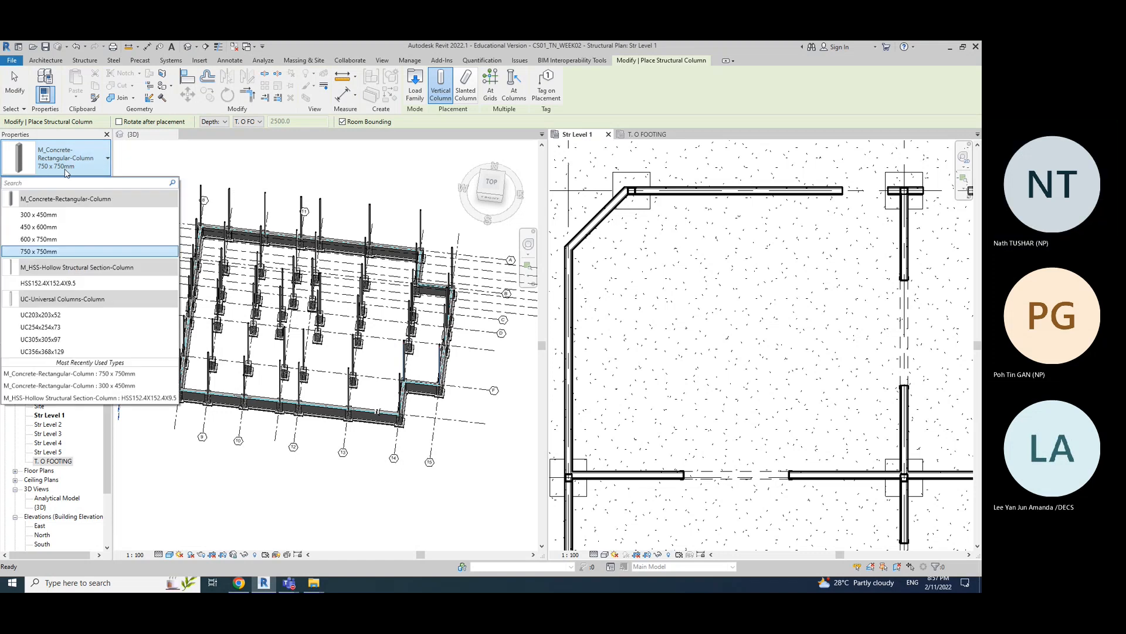
{"action": "key", "text": "Escape"}
{"action": "key", "text": "Escape"}
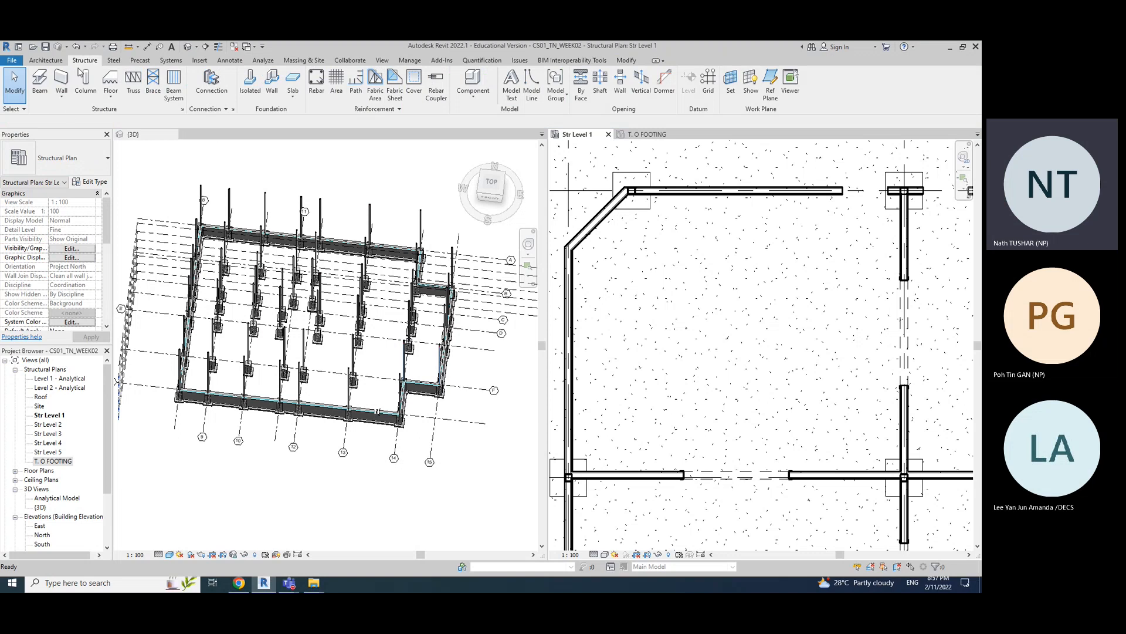
- Start a new Generic - 300mm structural wall with its location line at Finish Face: Exterior
{"action": "left_click", "coordinate": [61, 80]}
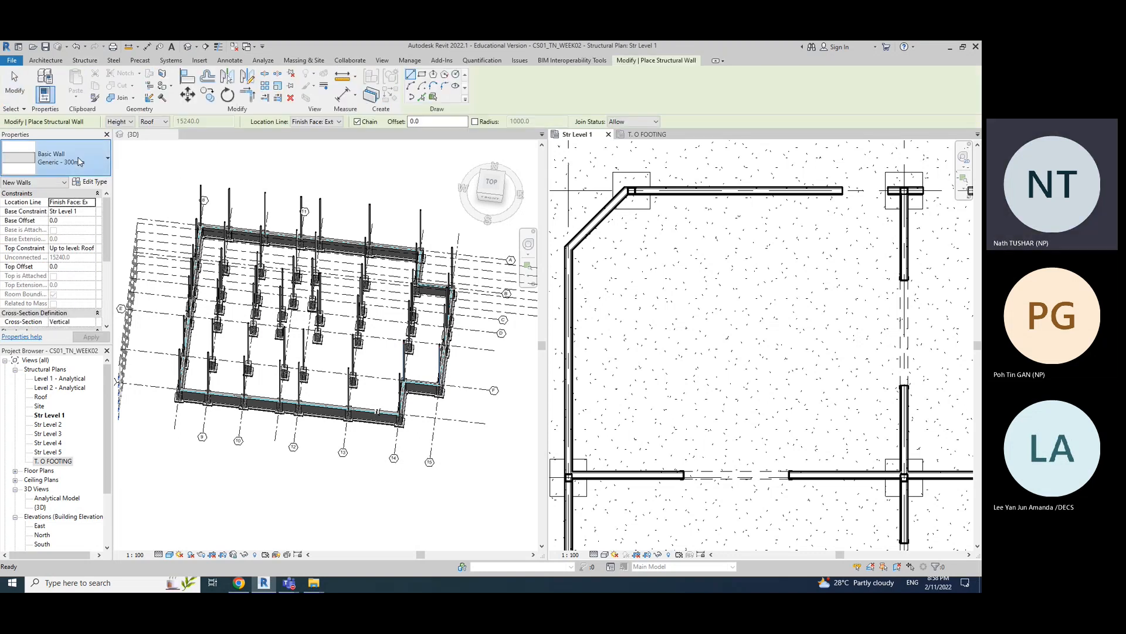
{"action": "left_click", "coordinate": [81, 162]}
{"action": "left_click", "coordinate": [80, 162]}
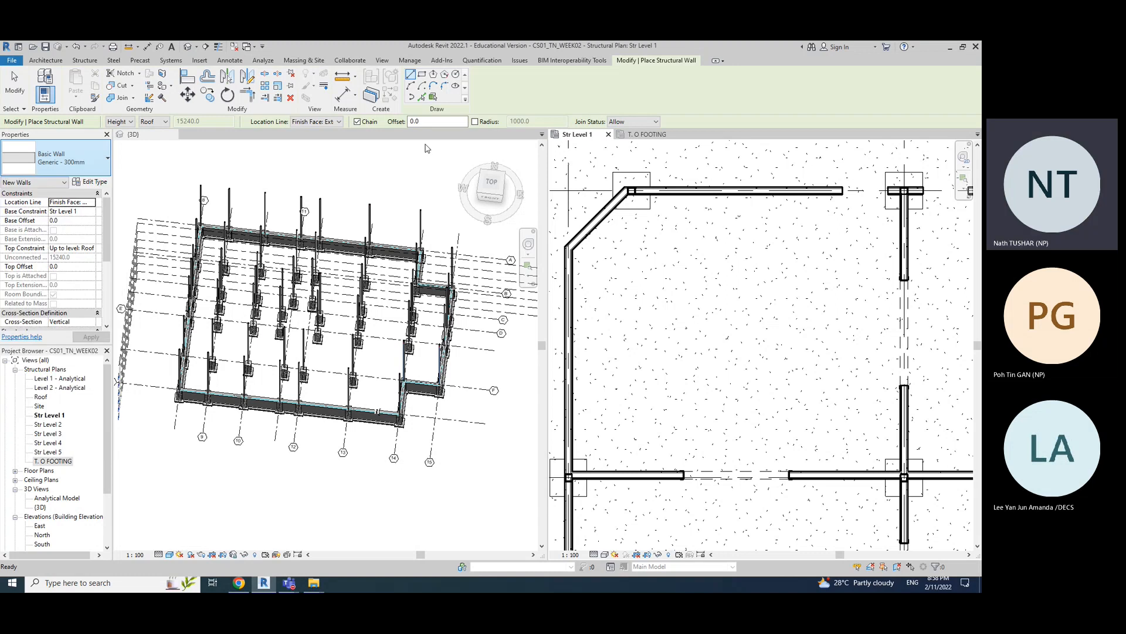
{"action": "left_click", "coordinate": [321, 123]}
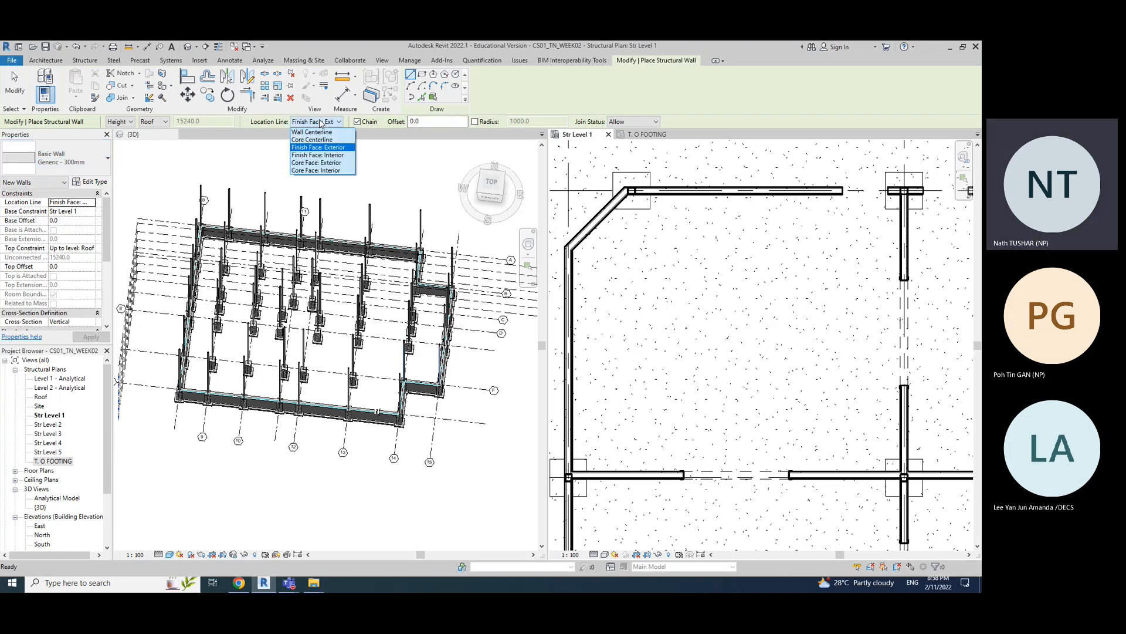
{"action": "left_click", "coordinate": [322, 152]}
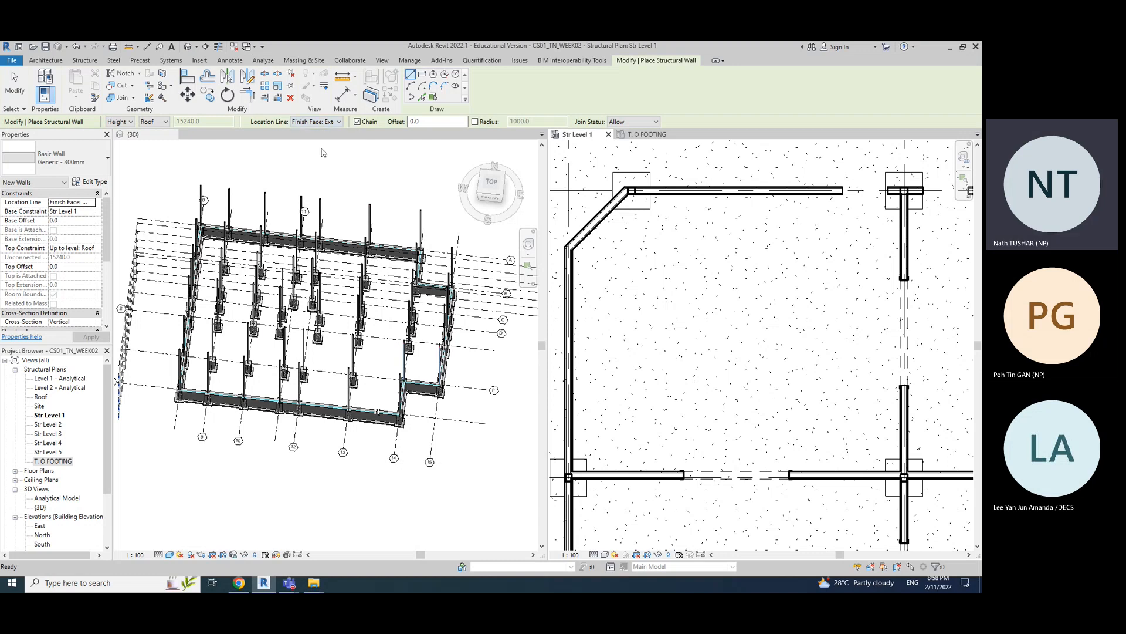
- Set the wall offset to 1500 mm and switch the wall placement to Pick Lines
{"action": "double_click", "coordinate": [433, 120]}
{"action": "type", "text": "1500"}
{"action": "key", "text": "Return"}
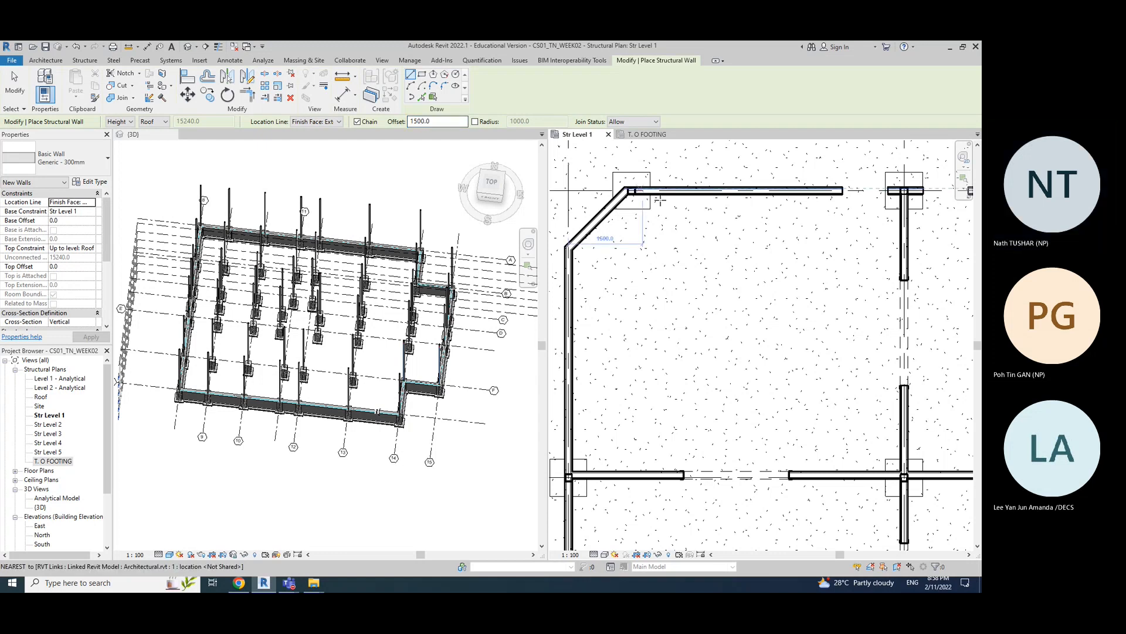
{"action": "left_click", "coordinate": [423, 98]}
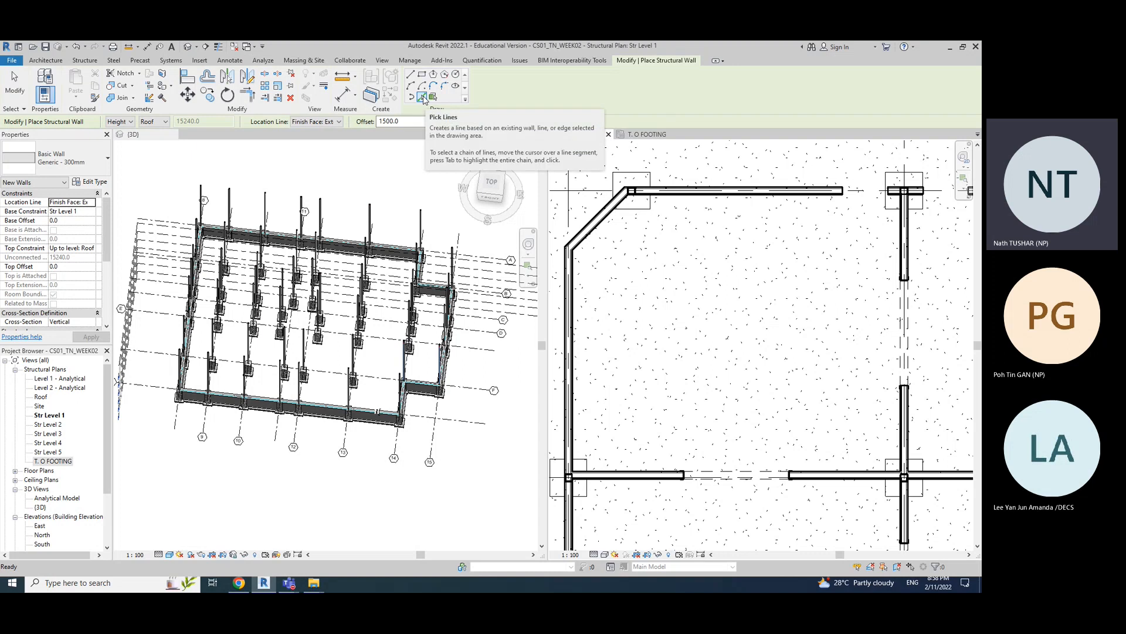
- Place four walls offset 1500 mm into the bay from grid lines E, 13, F and 12
{"action": "scroll", "coordinate": [720, 371], "scroll_direction": "down", "scroll_amount": 5}
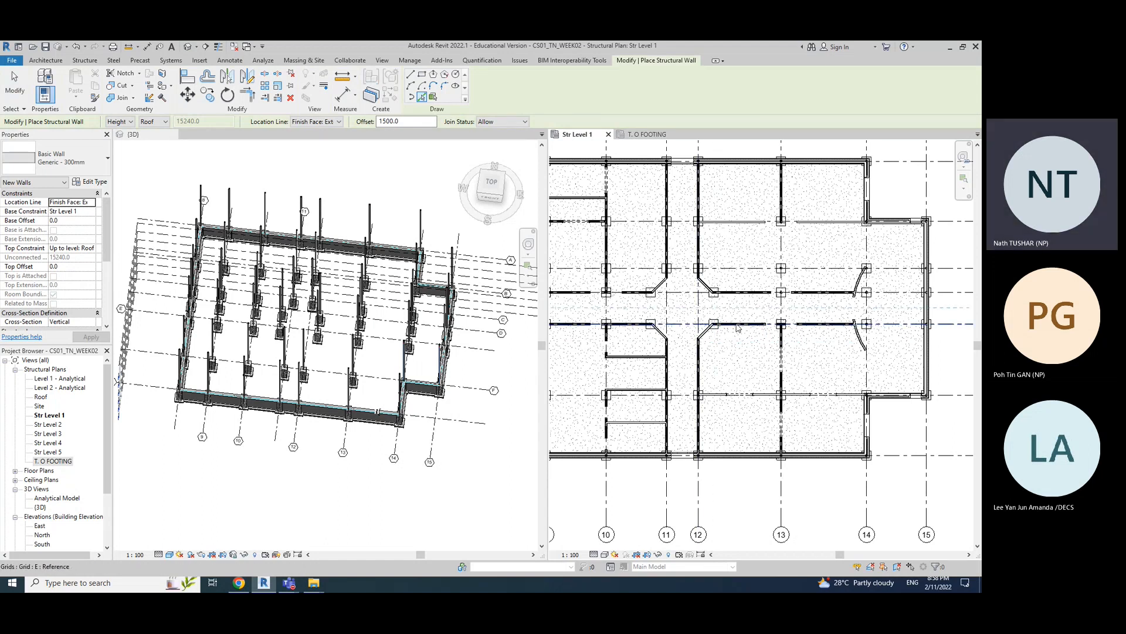
{"action": "scroll", "coordinate": [758, 332], "scroll_direction": "up", "scroll_amount": 3}
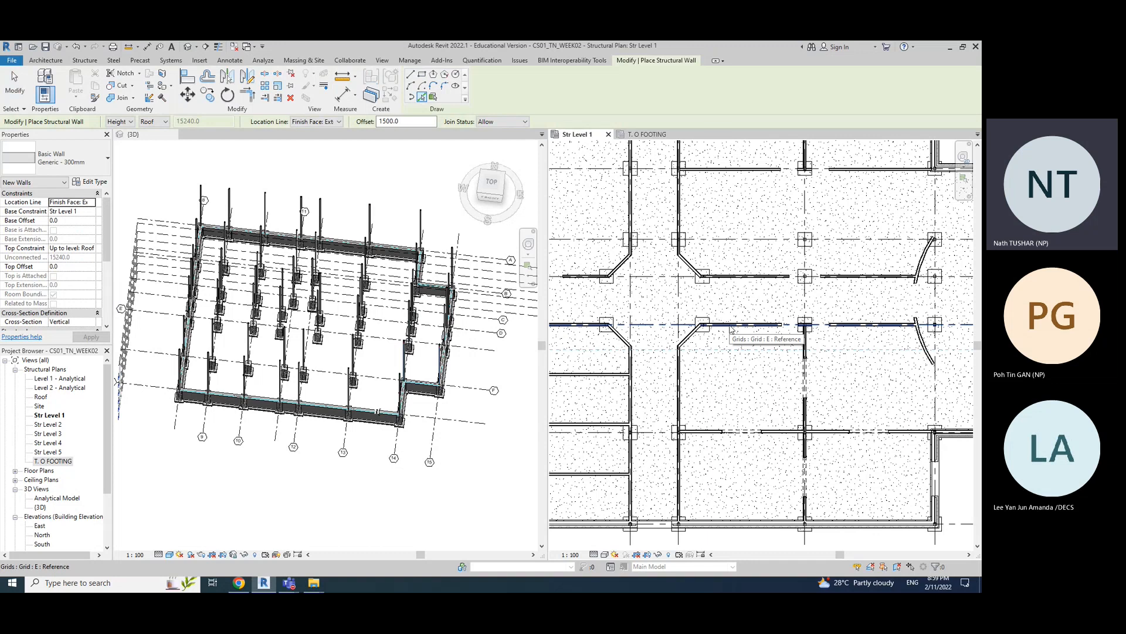
{"action": "left_click", "coordinate": [730, 326]}
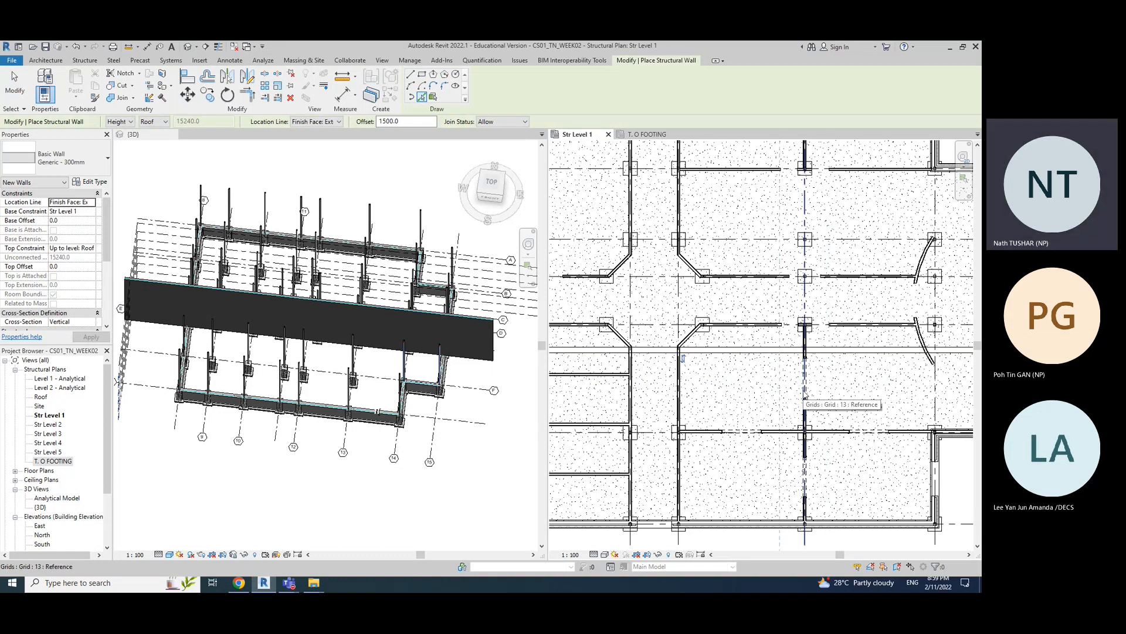
{"action": "scroll", "coordinate": [804, 394], "scroll_direction": "up", "scroll_amount": 1}
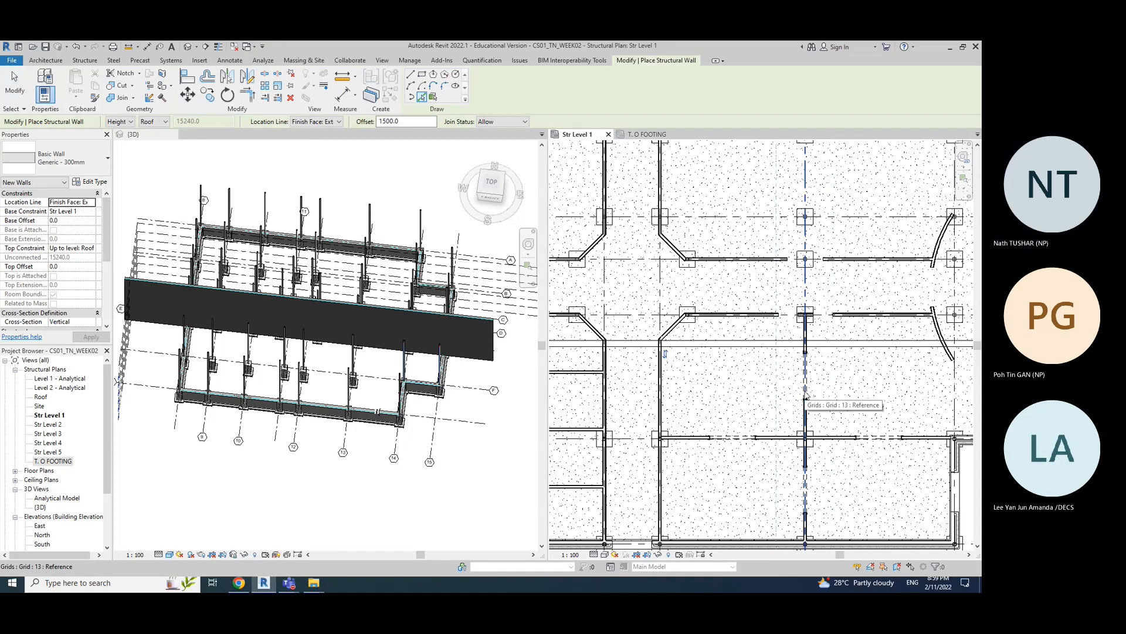
{"action": "left_click", "coordinate": [805, 397]}
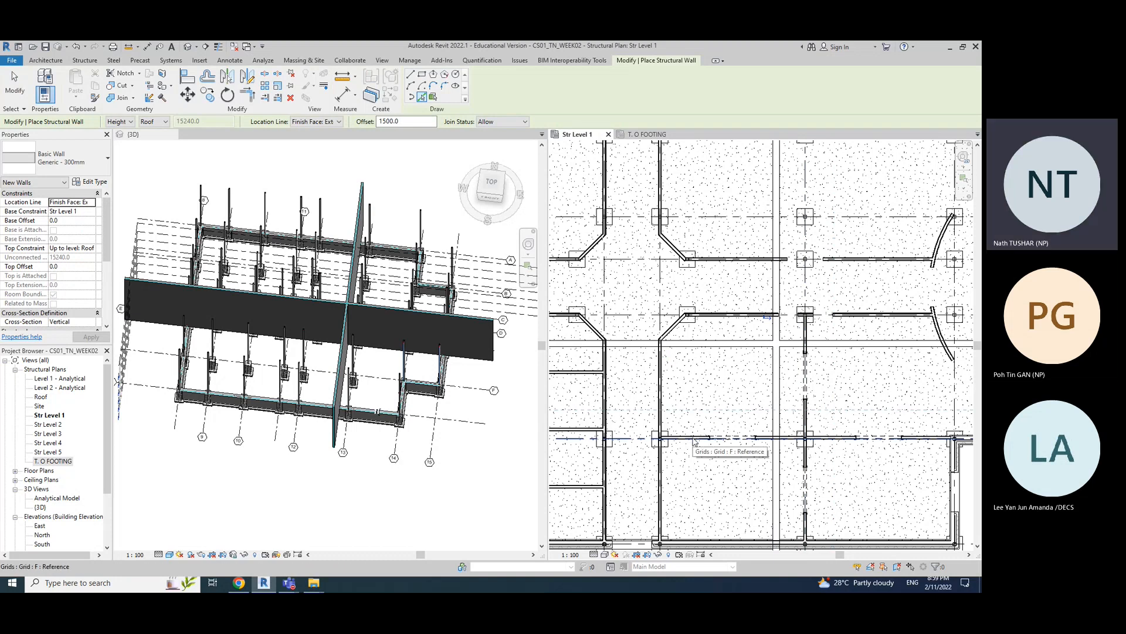
{"action": "scroll", "coordinate": [693, 441], "scroll_direction": "up", "scroll_amount": 4}
{"action": "scroll", "coordinate": [694, 441], "scroll_direction": "up", "scroll_amount": 1}
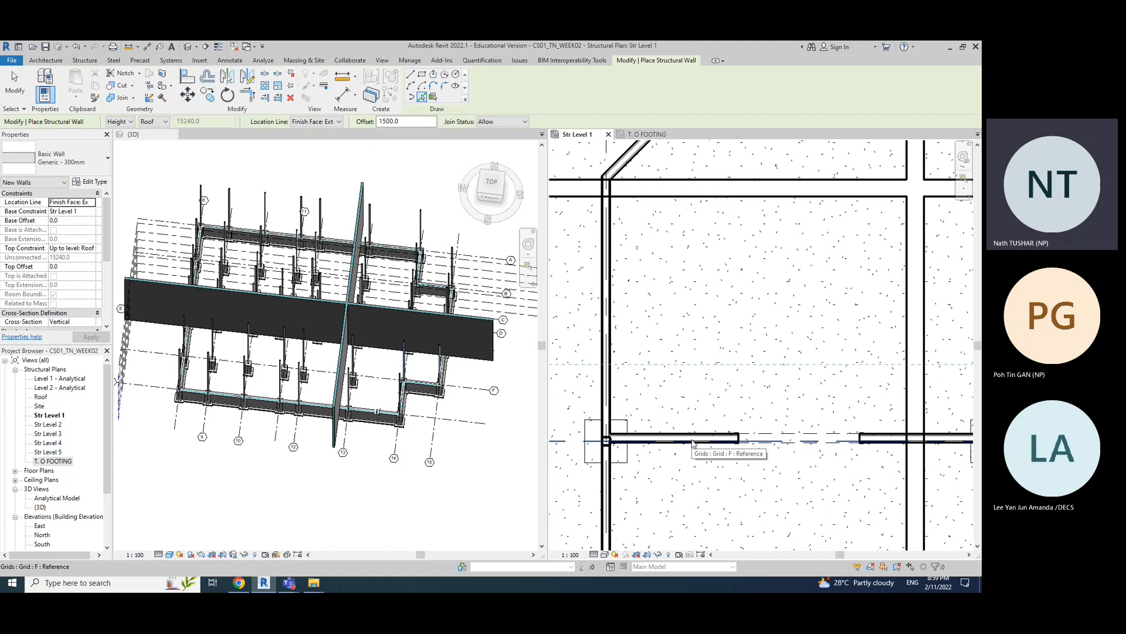
{"action": "left_click", "coordinate": [693, 443]}
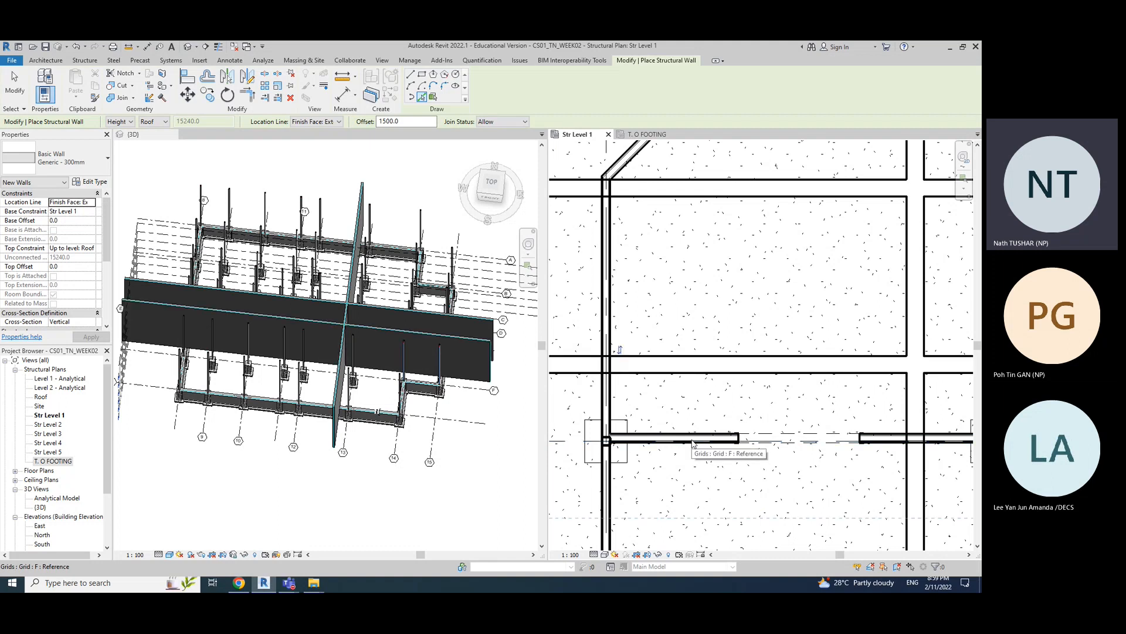
{"action": "left_click", "coordinate": [608, 327]}
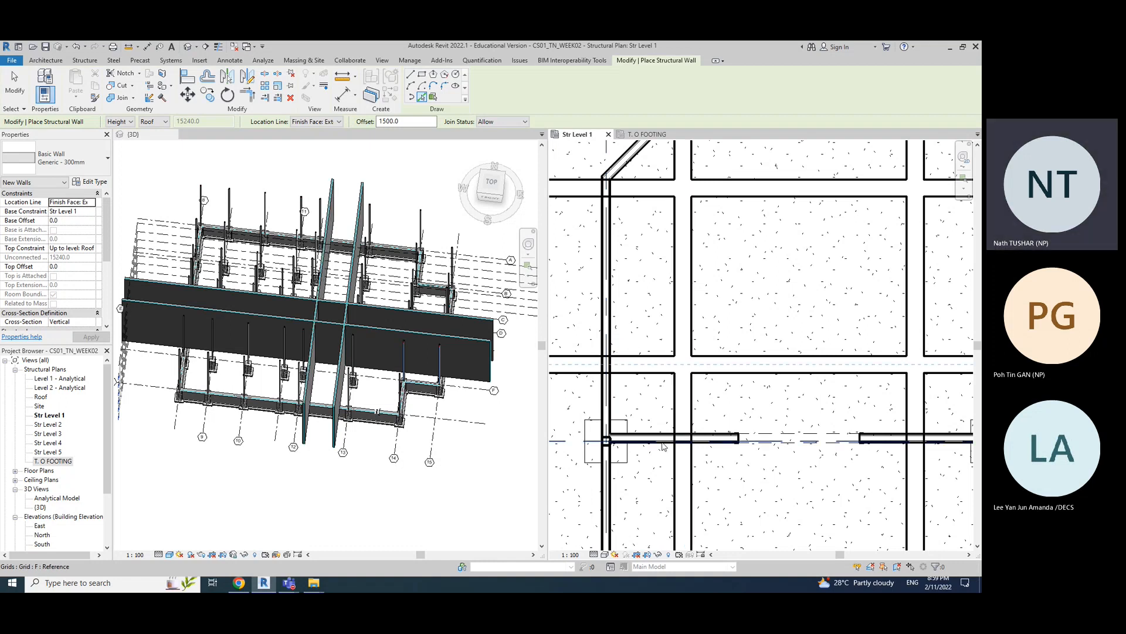
{"action": "scroll", "coordinate": [675, 448], "scroll_direction": "down", "scroll_amount": 2}
{"action": "scroll", "coordinate": [676, 449], "scroll_direction": "down", "scroll_amount": 2}
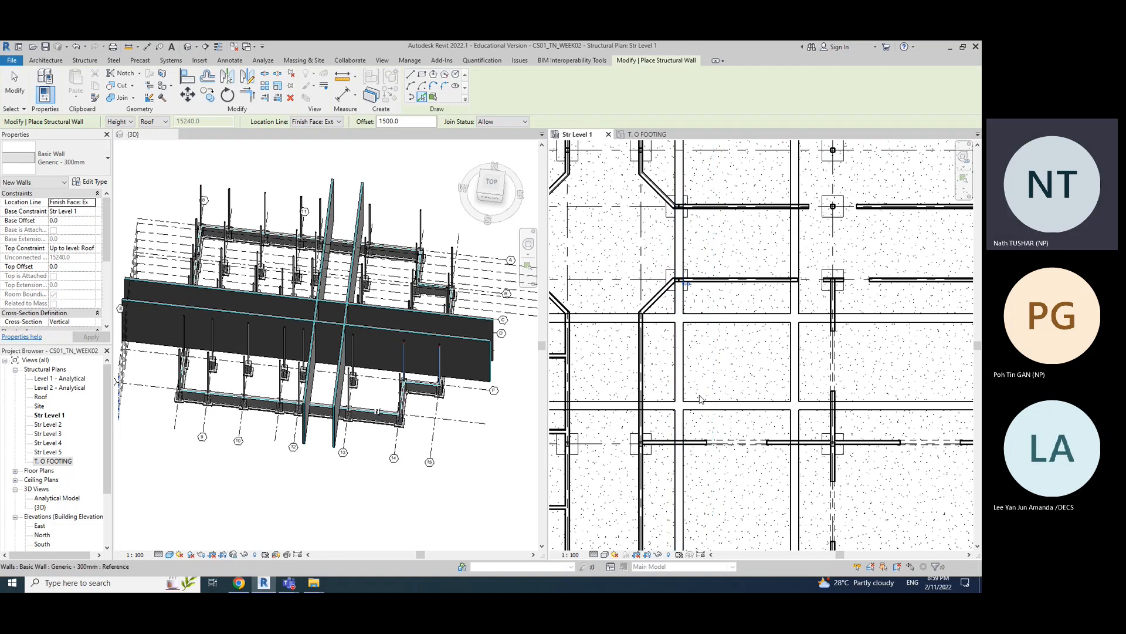
- End wall placement and trim the two shaft walls near grids E and 12 to a corner with Trim/Extend to Corner
{"action": "left_click", "coordinate": [14, 91]}
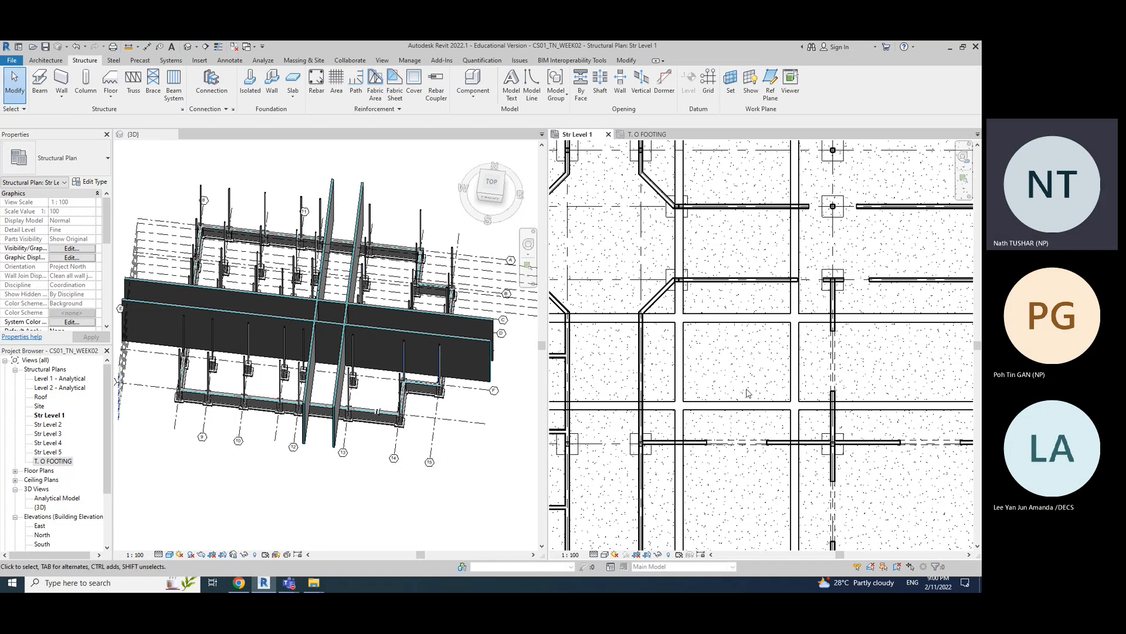
{"action": "scroll", "coordinate": [742, 392], "scroll_direction": "down", "scroll_amount": 1}
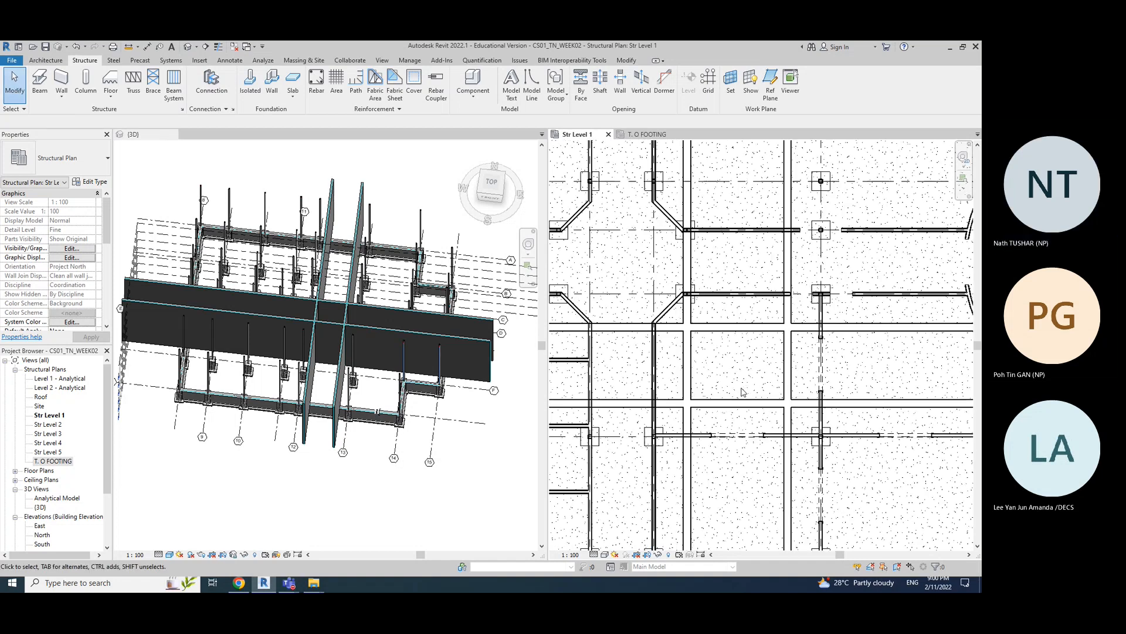
{"action": "middle_click_drag", "start_coordinate": [746, 394], "coordinate": [742, 379]}
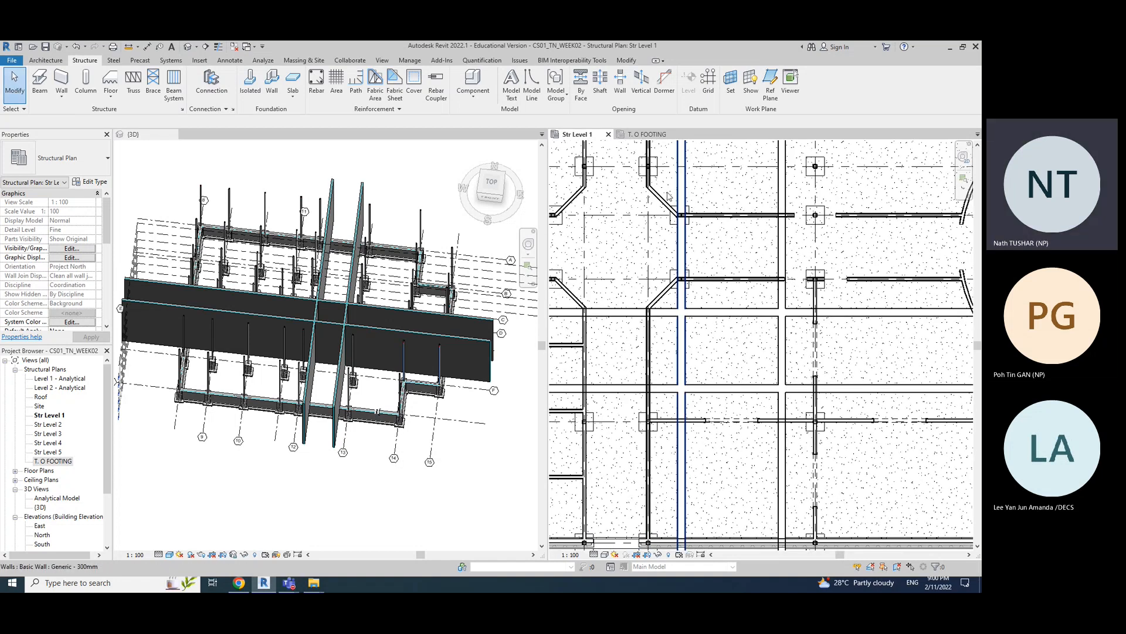
{"action": "left_click", "coordinate": [626, 60]}
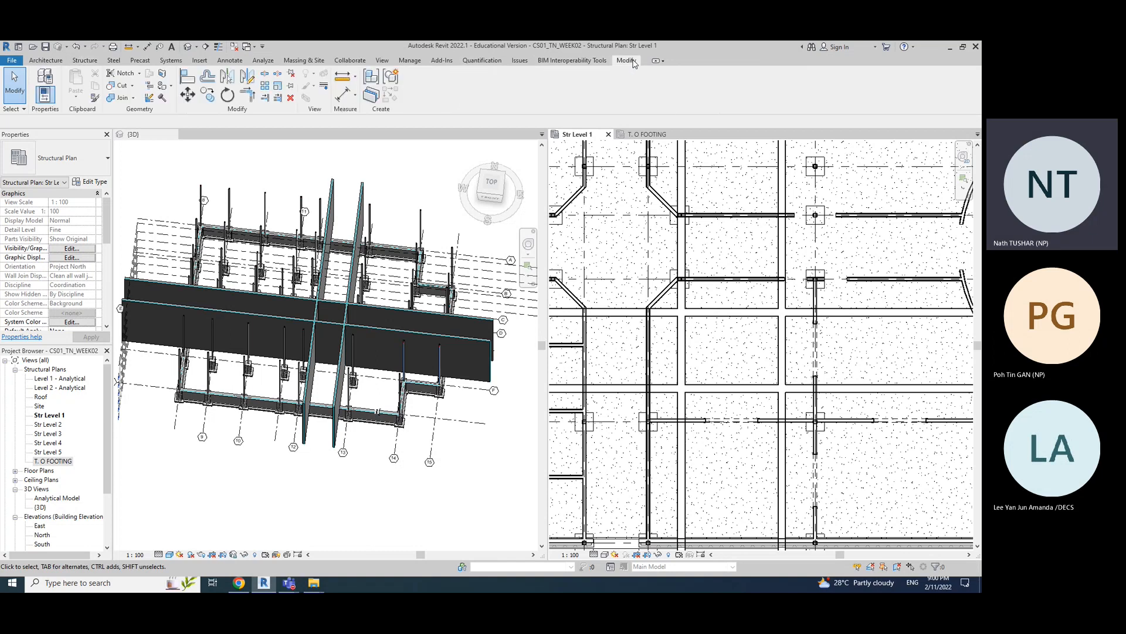
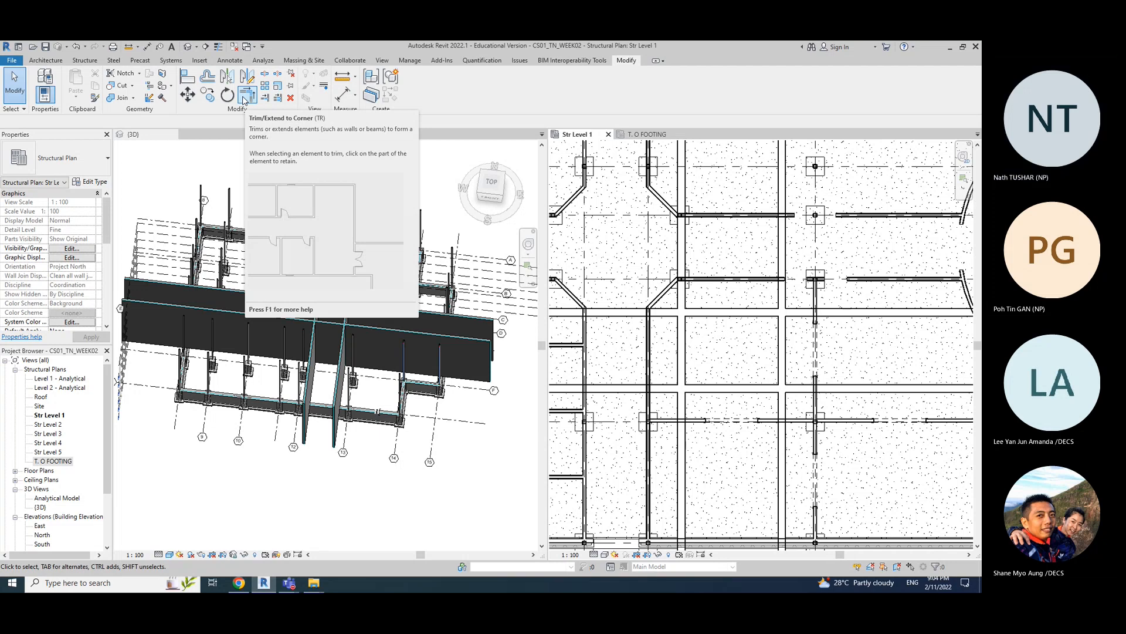
{"action": "left_click", "coordinate": [245, 100]}
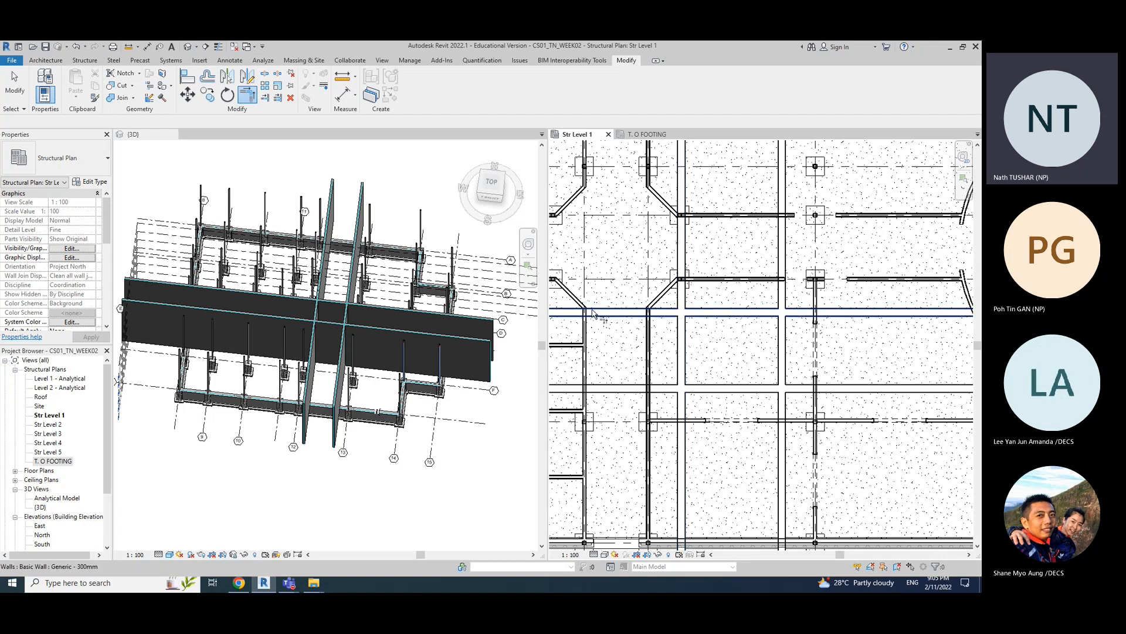
{"action": "left_click", "coordinate": [690, 340]}
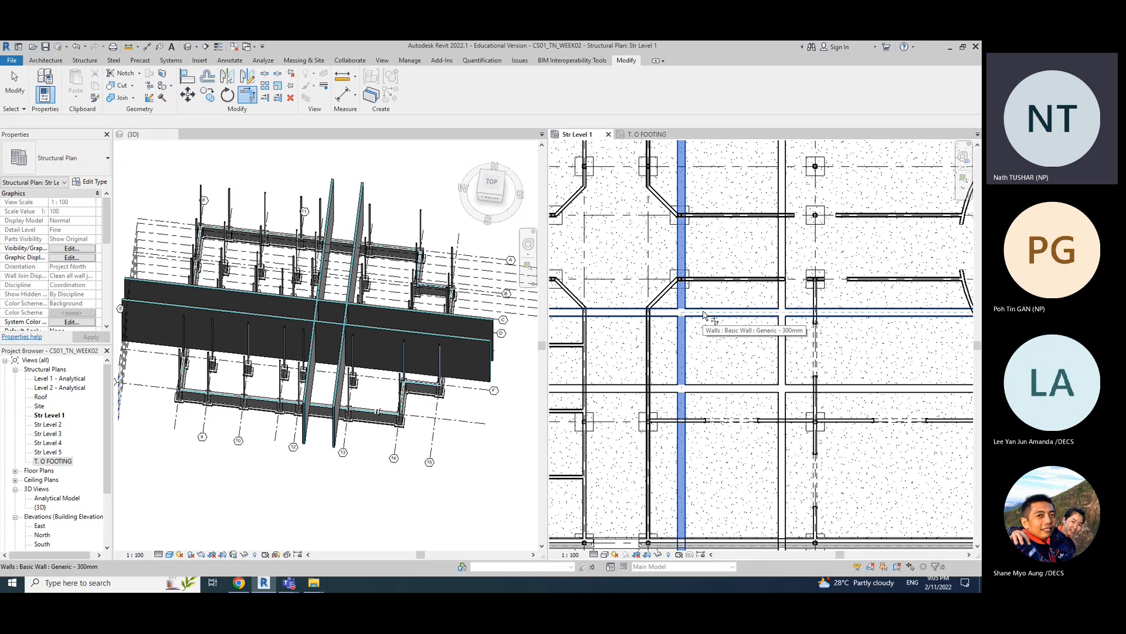
{"action": "scroll", "coordinate": [703, 315], "scroll_direction": "up", "scroll_amount": 4}
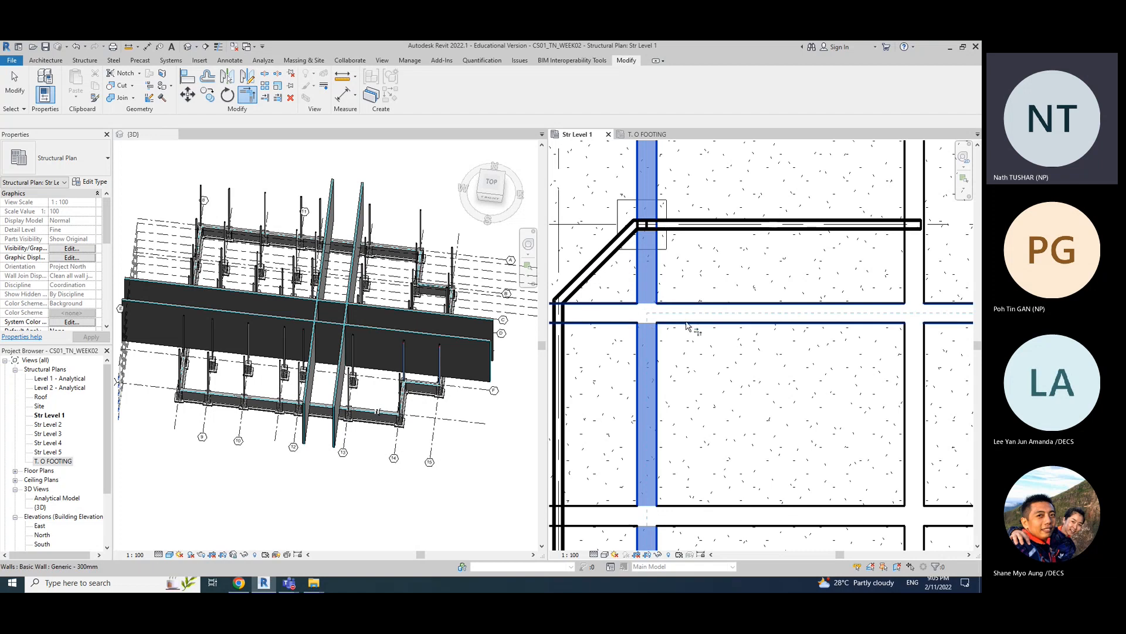
{"action": "key", "text": "Delete"}
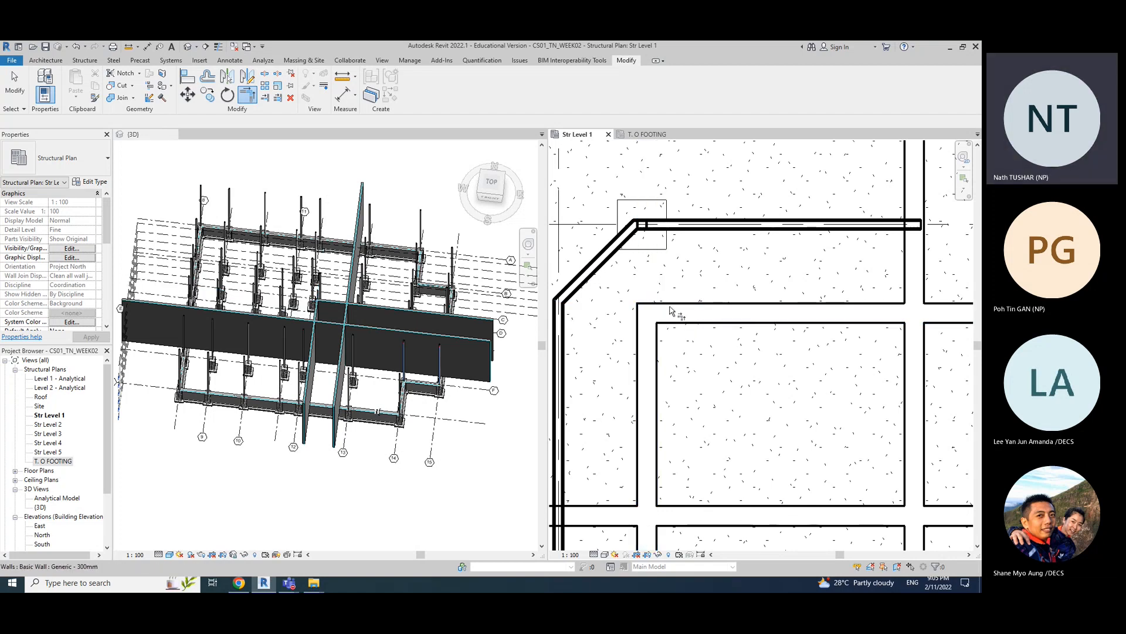
{"action": "key", "text": "t"}
{"action": "key", "text": "r"}
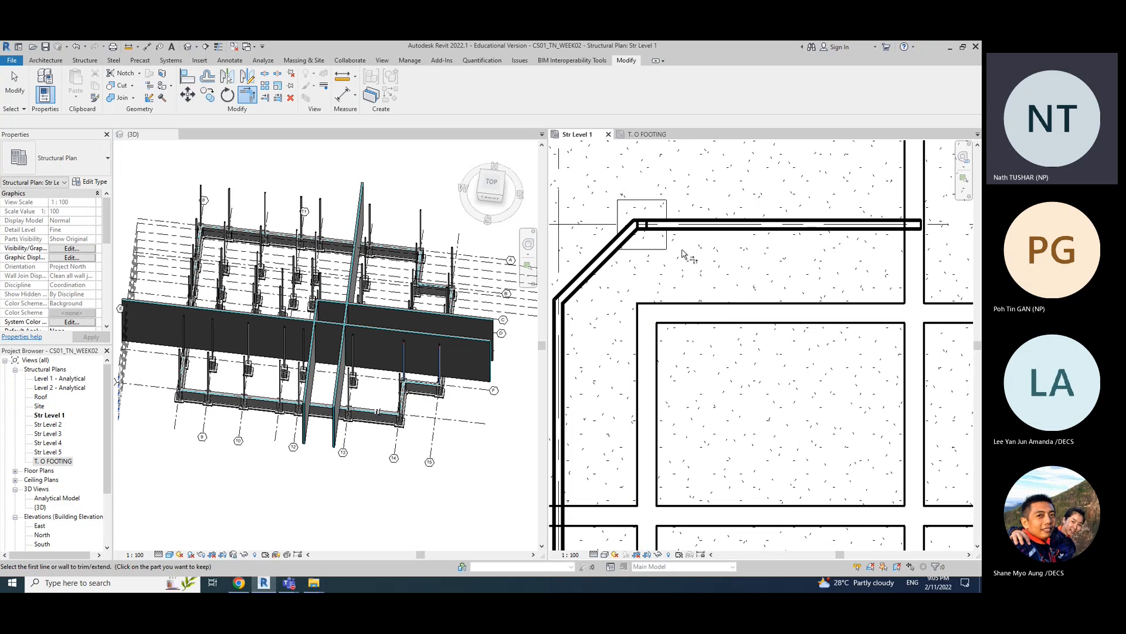
- Trim the shaft walls into corners near the intersections of grids E and 13 and grids F and 13
{"action": "middle_click_drag", "start_coordinate": [769, 355], "coordinate": [752, 377]}
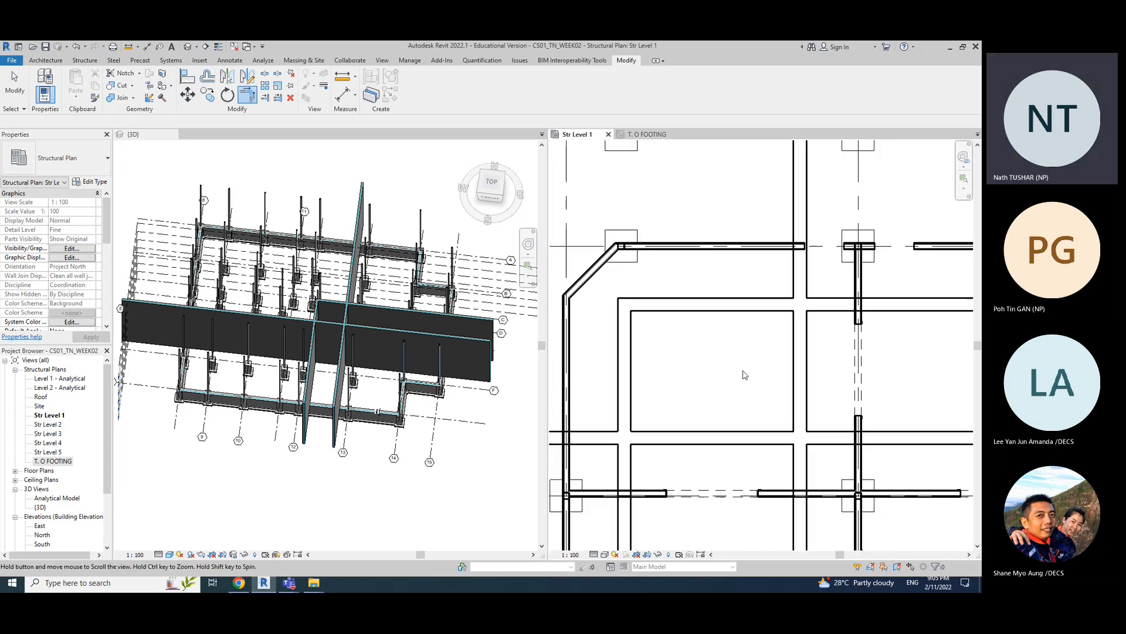
{"action": "left_click", "coordinate": [770, 311]}
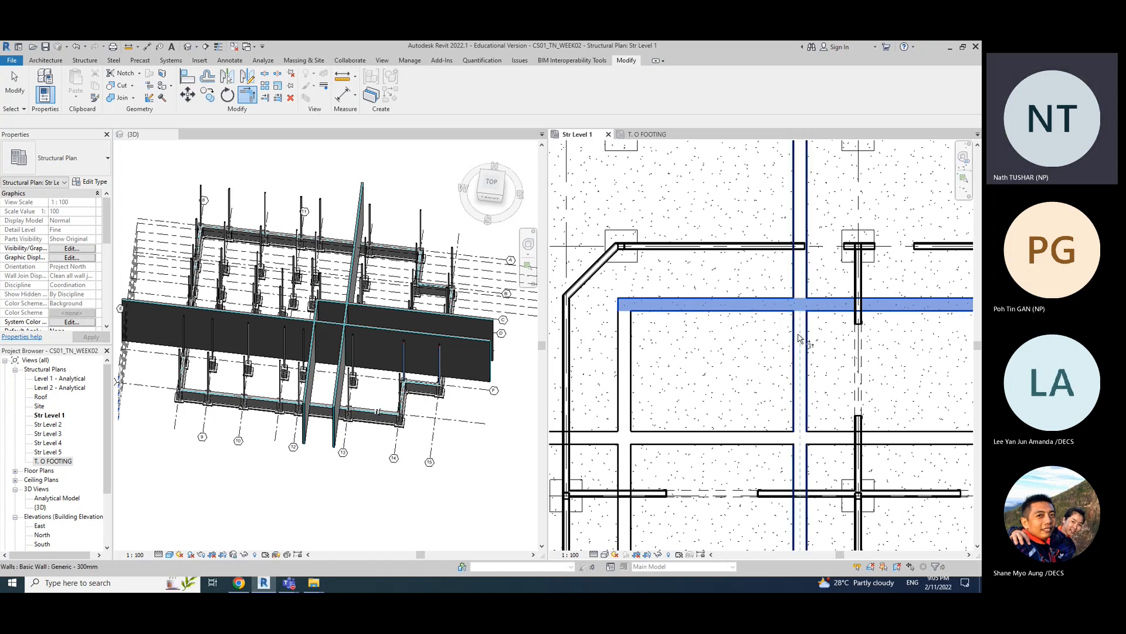
{"action": "left_click", "coordinate": [800, 339]}
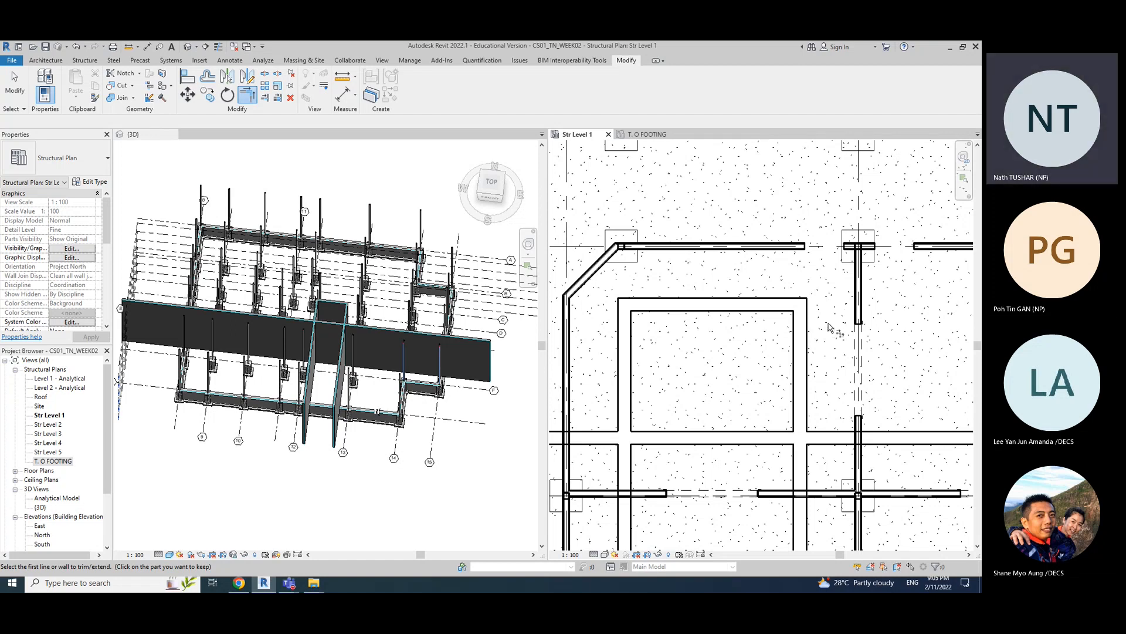
{"action": "middle_click_drag", "start_coordinate": [830, 327], "coordinate": [842, 380]}
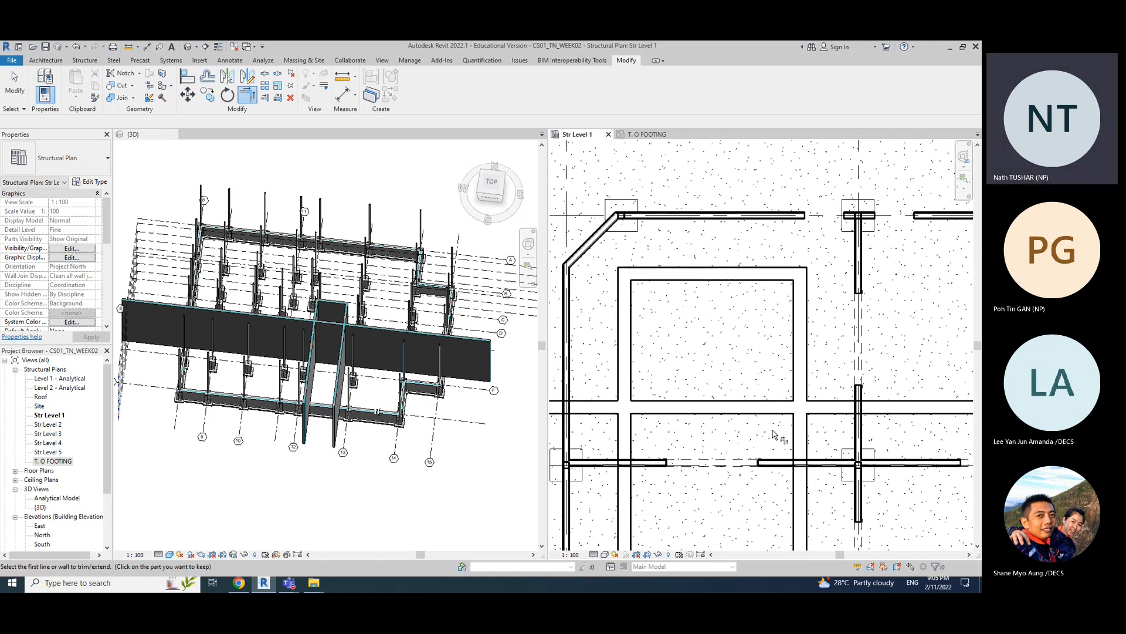
{"action": "scroll", "coordinate": [780, 410], "scroll_direction": "up", "scroll_amount": 2}
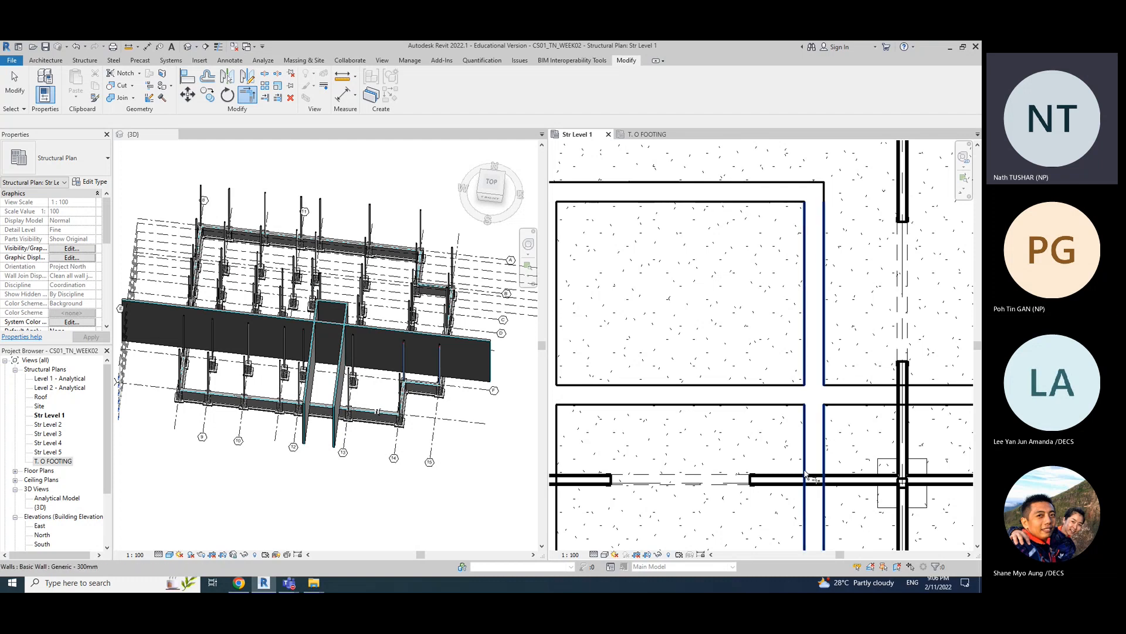
{"action": "left_click", "coordinate": [807, 322]}
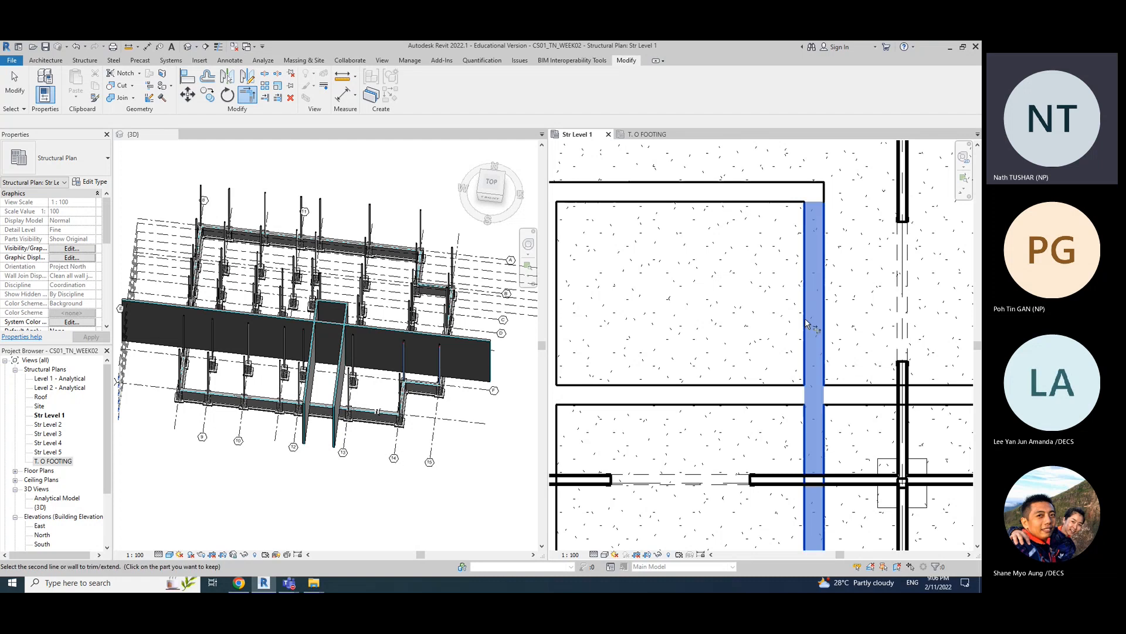
{"action": "left_click", "coordinate": [768, 389]}
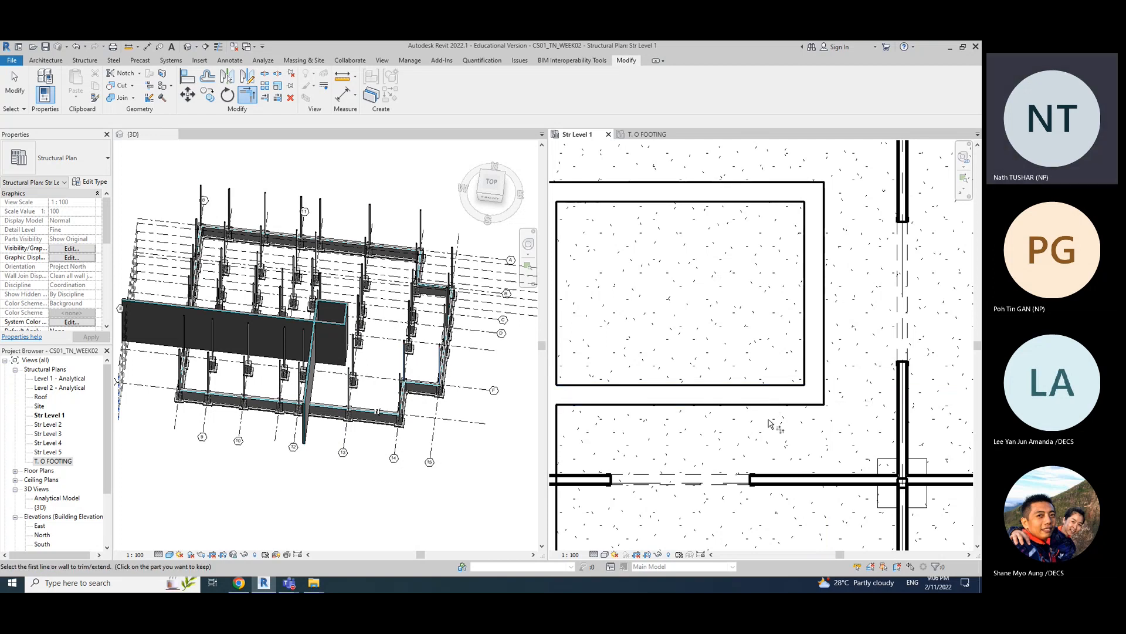
- Trim the last two shaft walls to a corner near grids F and 12, closing the rectangle, and end the Trim command
{"action": "scroll", "coordinate": [772, 426], "scroll_direction": "down", "scroll_amount": 1}
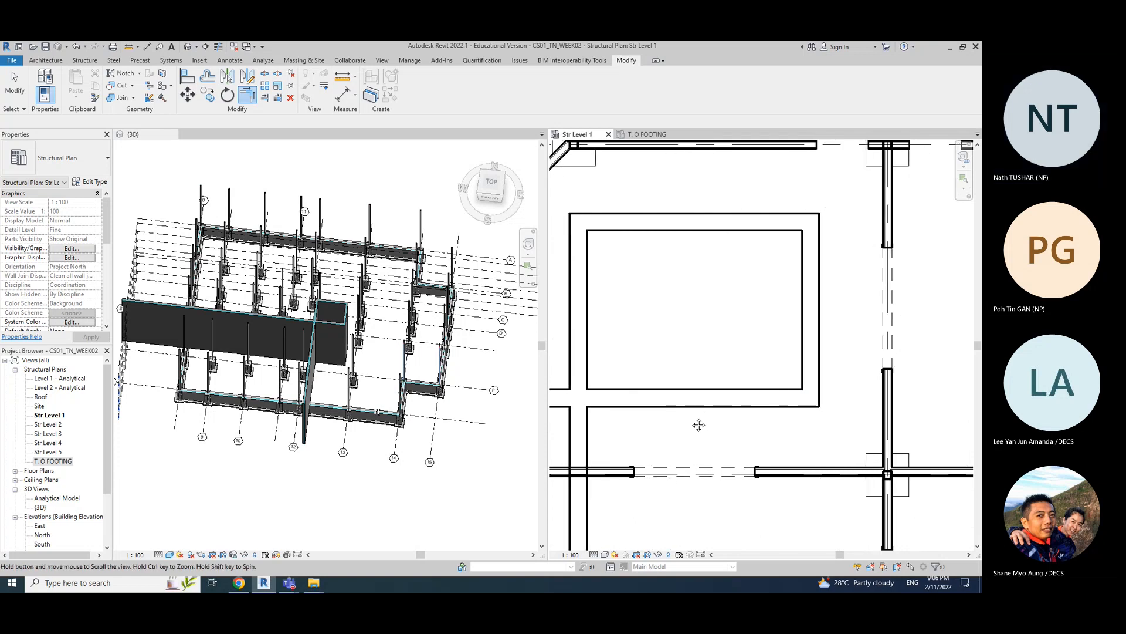
{"action": "middle_click_drag", "start_coordinate": [699, 425], "coordinate": [830, 422]}
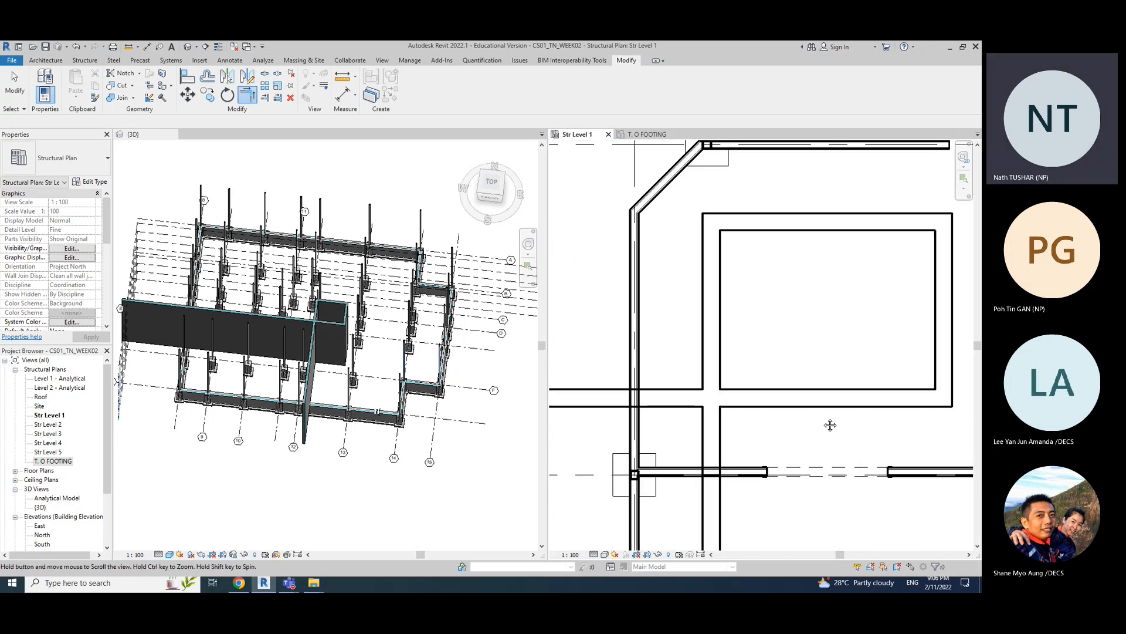
{"action": "left_click", "coordinate": [752, 393]}
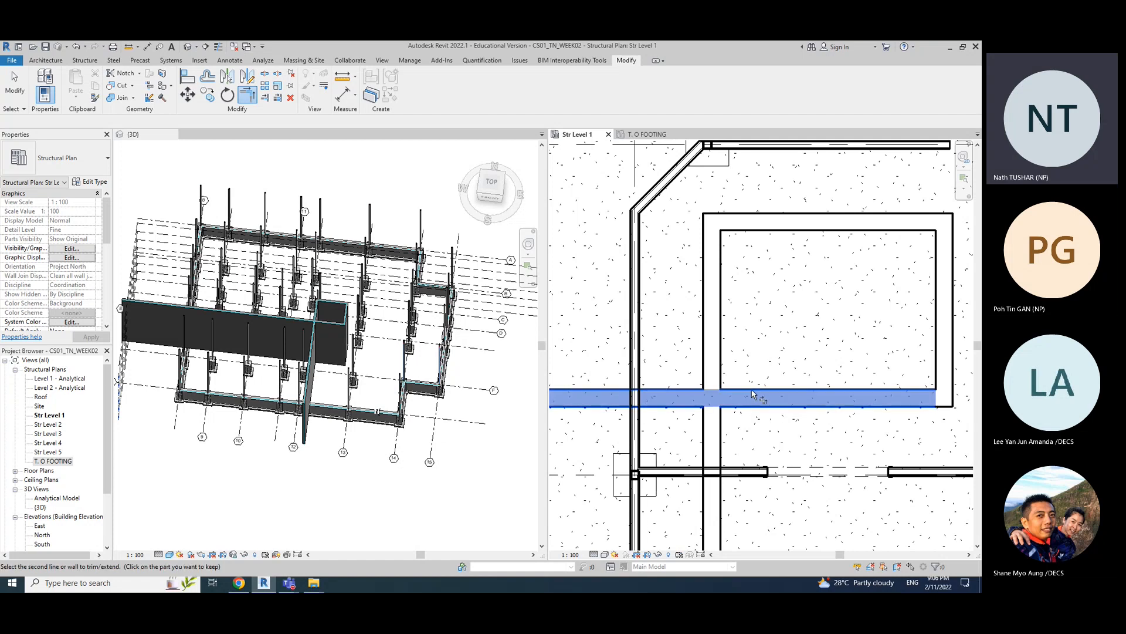
{"action": "key", "text": "Escape"}
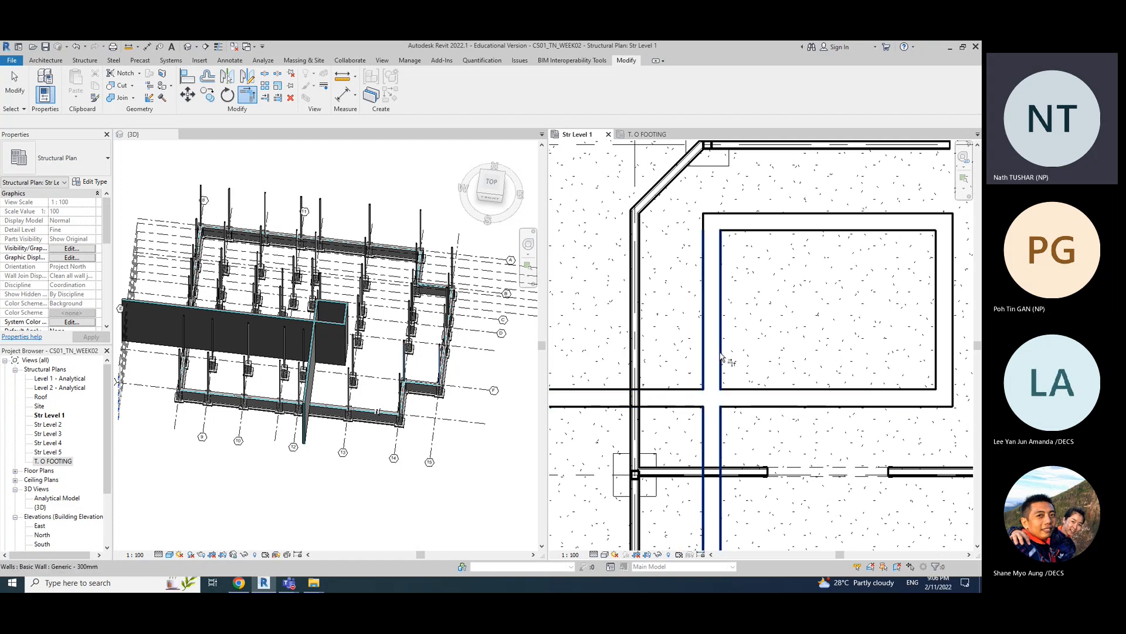
{"action": "left_click", "coordinate": [747, 394]}
{"action": "left_click", "coordinate": [712, 363]}
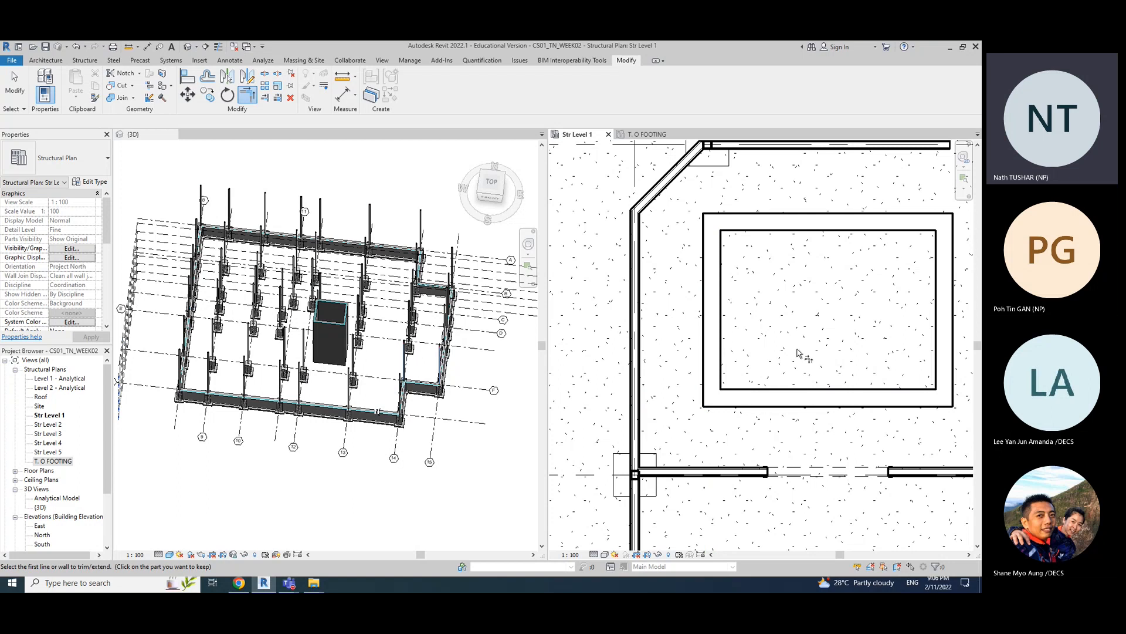
{"action": "scroll", "coordinate": [847, 382], "scroll_direction": "down", "scroll_amount": 1}
{"action": "scroll", "coordinate": [847, 382], "scroll_direction": "down", "scroll_amount": 1}
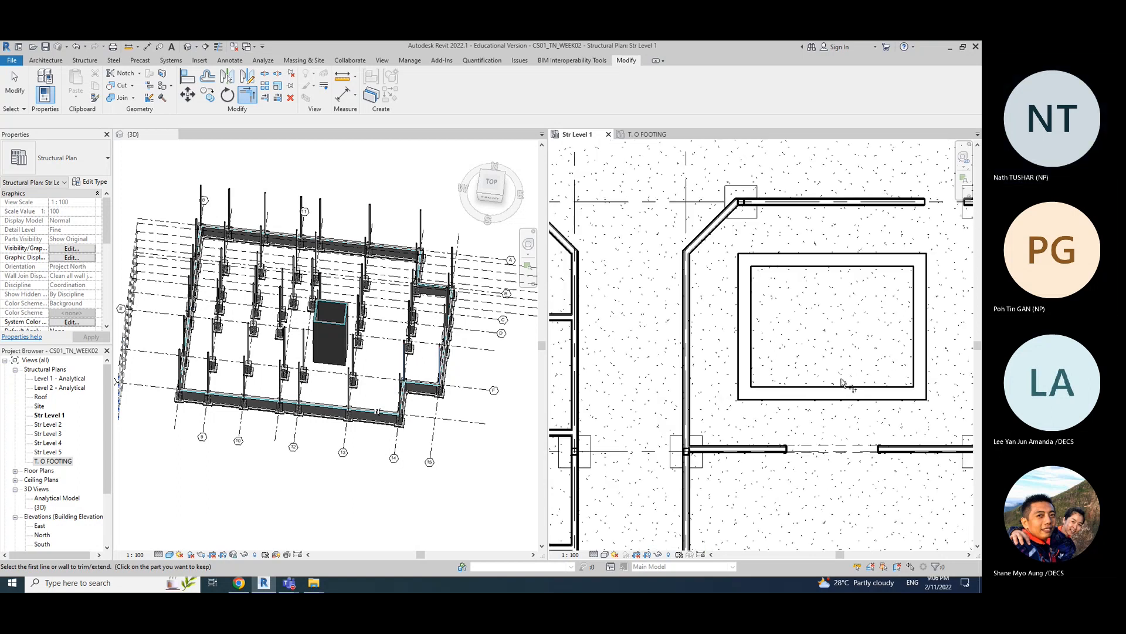
{"action": "scroll", "coordinate": [843, 384], "scroll_direction": "down", "scroll_amount": 1}
{"action": "scroll", "coordinate": [863, 407], "scroll_direction": "down", "scroll_amount": 1}
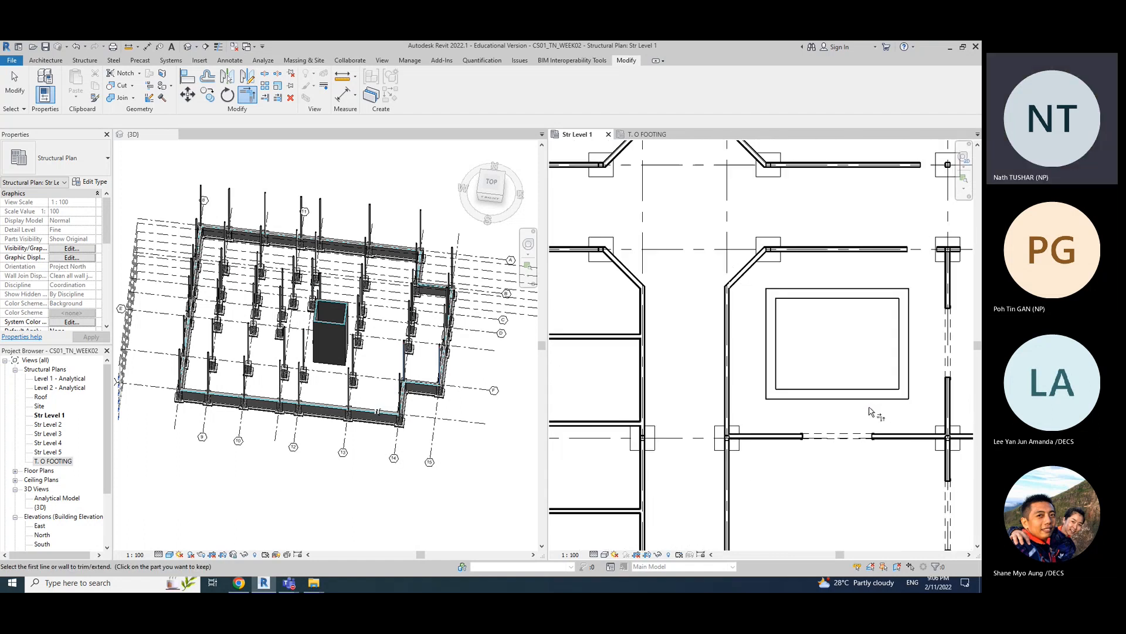
{"action": "middle_click_drag", "start_coordinate": [900, 412], "coordinate": [870, 419]}
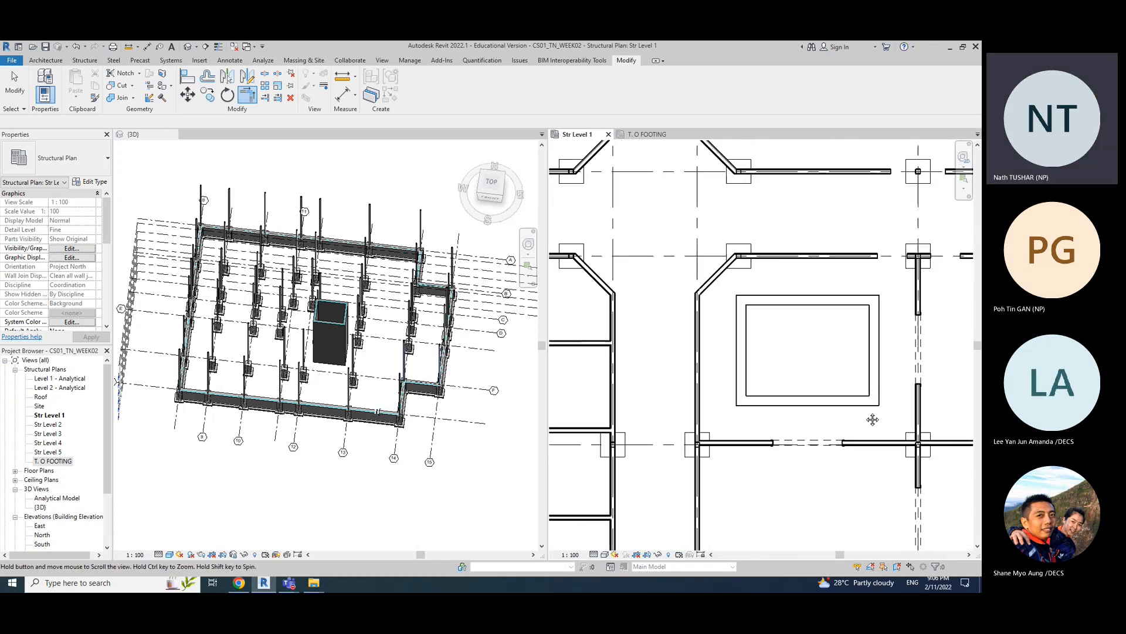
{"action": "left_click", "coordinate": [24, 88]}
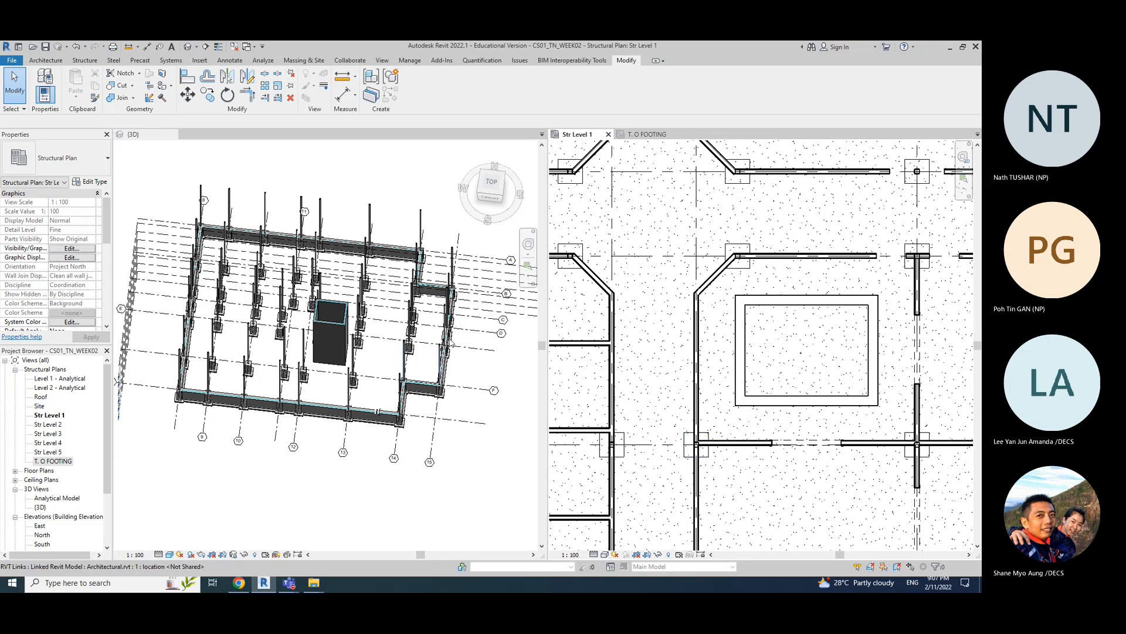
- Examine the shaft's base against the footings in the 3D view, and compare the T. O FOOTING and Str Level 1 plans
{"action": "left_click", "coordinate": [481, 194]}
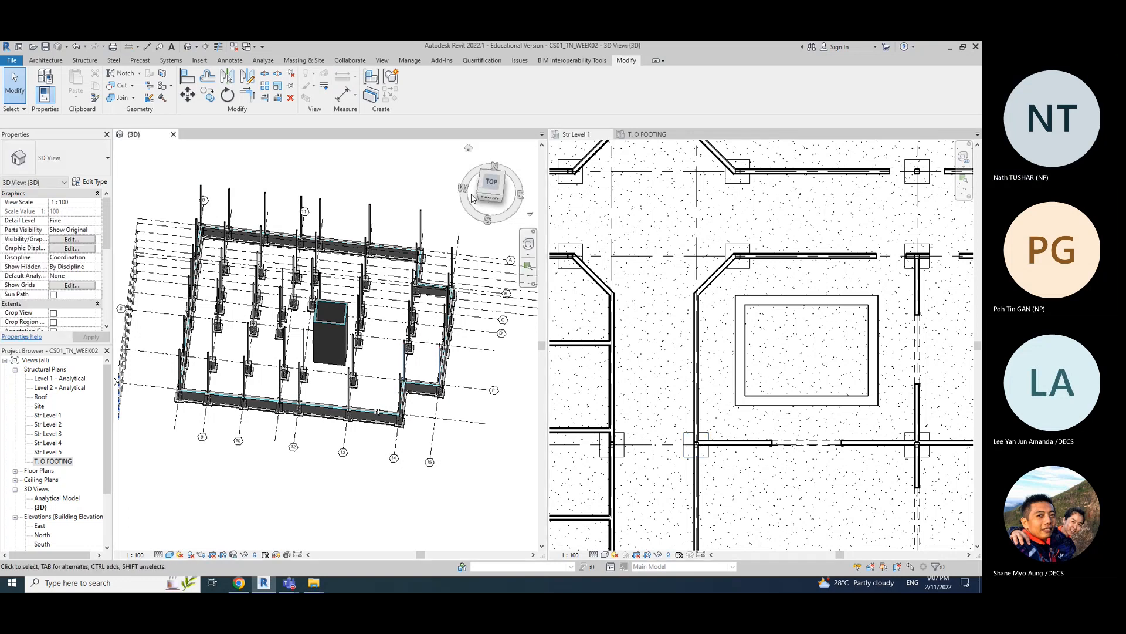
{"action": "left_click", "coordinate": [481, 194]}
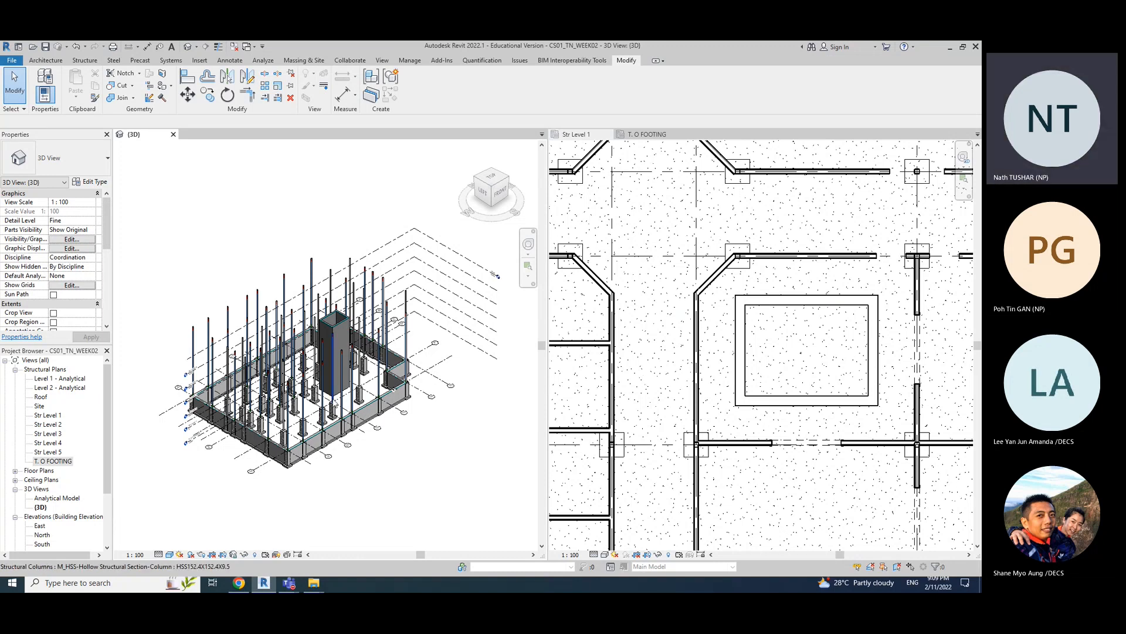
{"action": "scroll", "coordinate": [334, 405], "scroll_direction": "up", "scroll_amount": 3}
{"action": "scroll", "coordinate": [335, 404], "scroll_direction": "up", "scroll_amount": 3}
{"action": "middle_click_drag", "start_coordinate": [335, 403], "coordinate": [311, 387], "text": "shift"}
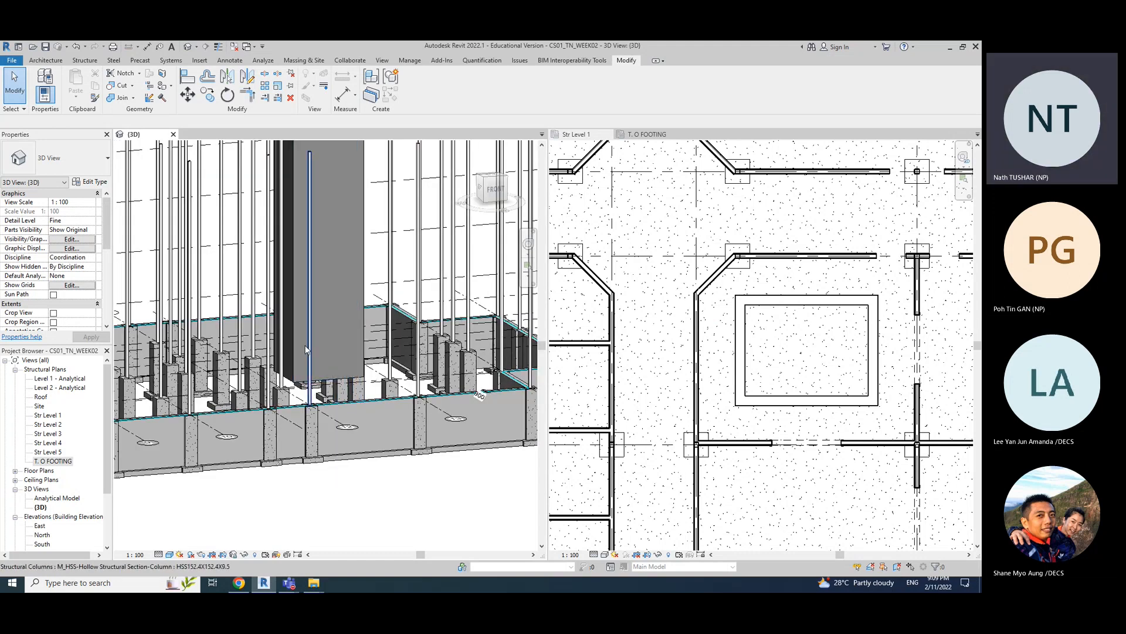
{"action": "middle_click_drag", "start_coordinate": [305, 350], "coordinate": [307, 375], "text": "shift"}
{"action": "scroll", "coordinate": [765, 364], "scroll_direction": "down", "scroll_amount": 5}
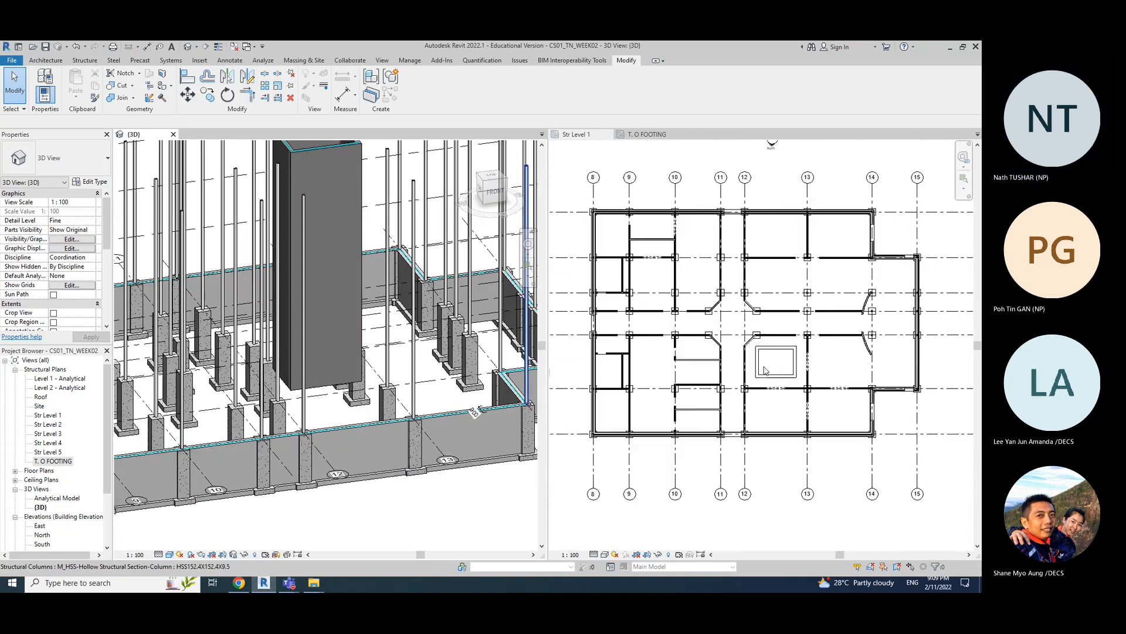
{"action": "left_click", "coordinate": [641, 135]}
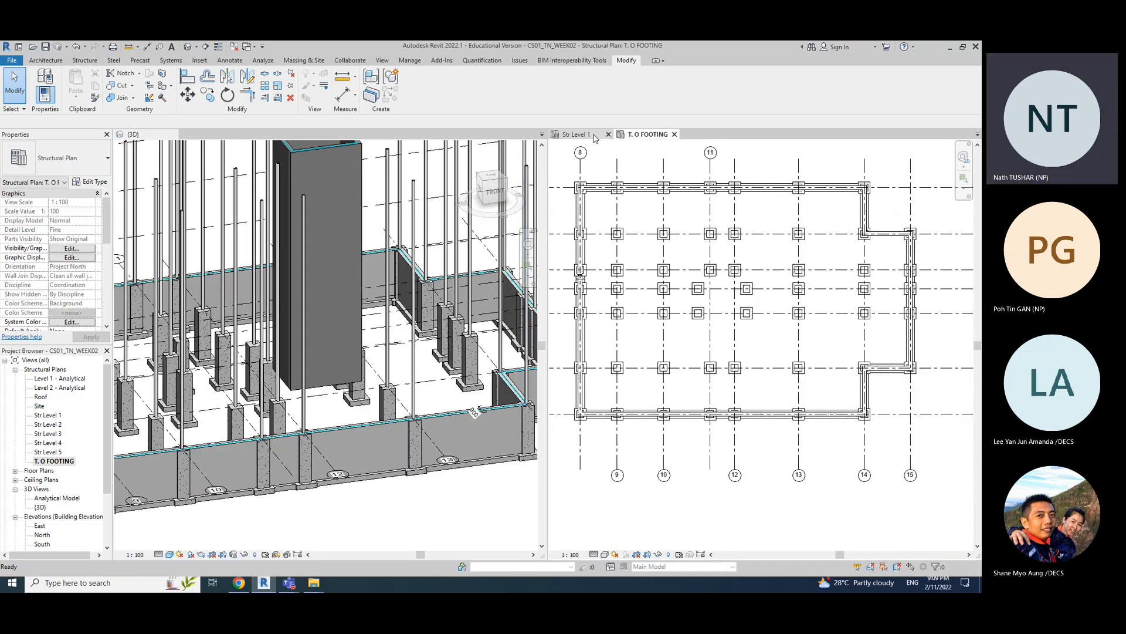
{"action": "left_click", "coordinate": [594, 136]}
{"action": "scroll", "coordinate": [784, 378], "scroll_direction": "up", "scroll_amount": 4}
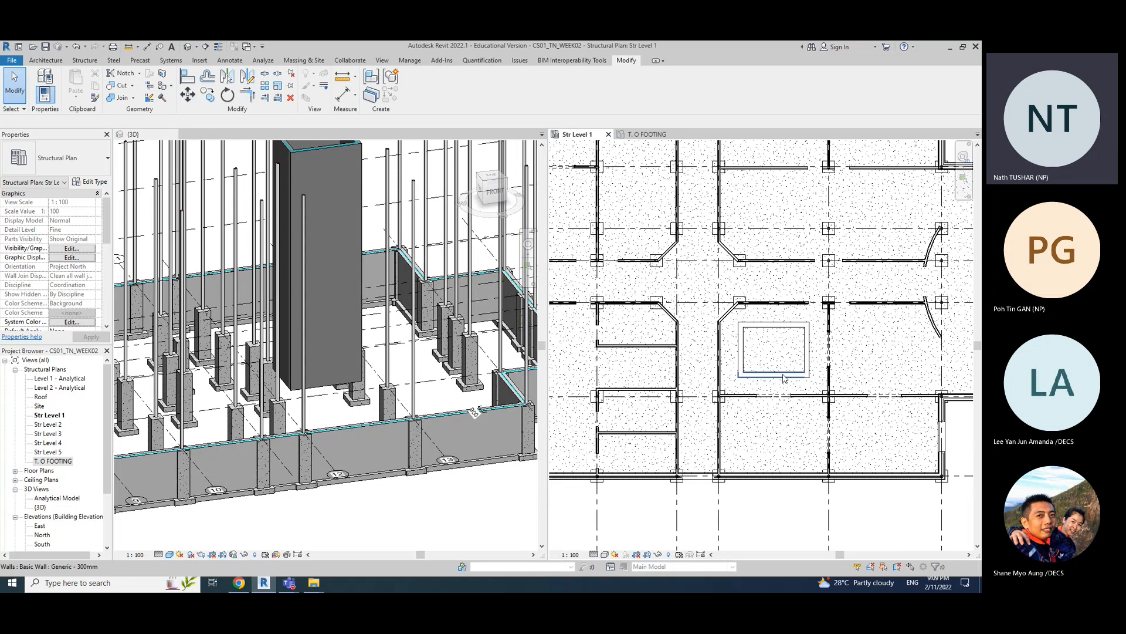
{"action": "scroll", "coordinate": [784, 379], "scroll_direction": "up", "scroll_amount": 2}
{"action": "middle_click_drag", "start_coordinate": [839, 346], "coordinate": [810, 317]}
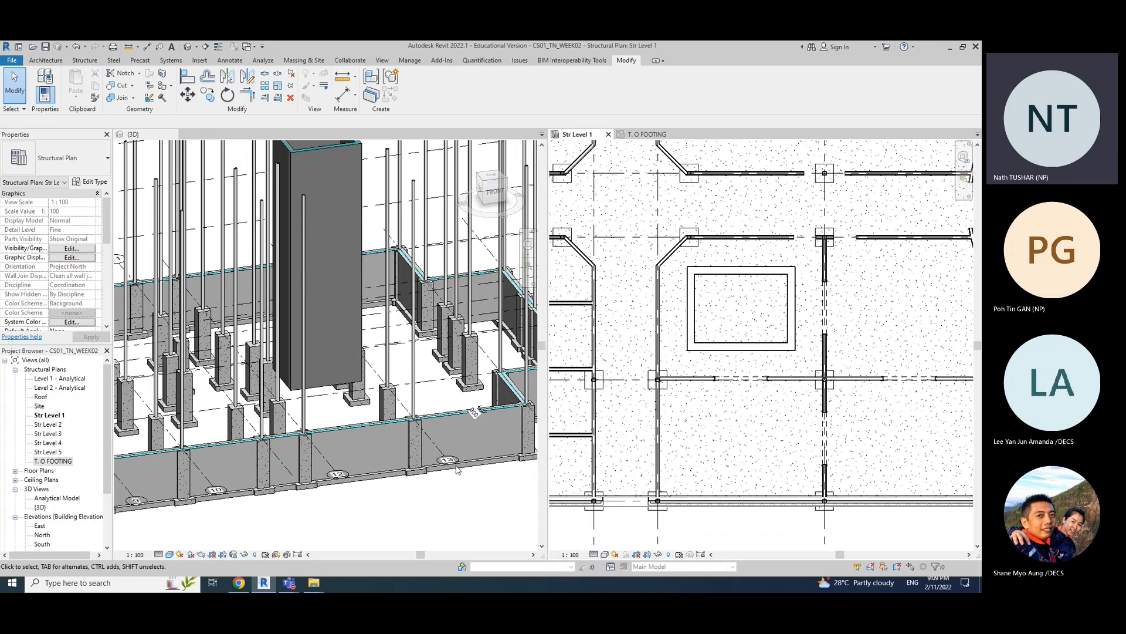
- Check the wall type and level constraints of the perimeter foundation wall in the 3D view, and clear the selection
{"action": "left_click", "coordinate": [361, 428]}
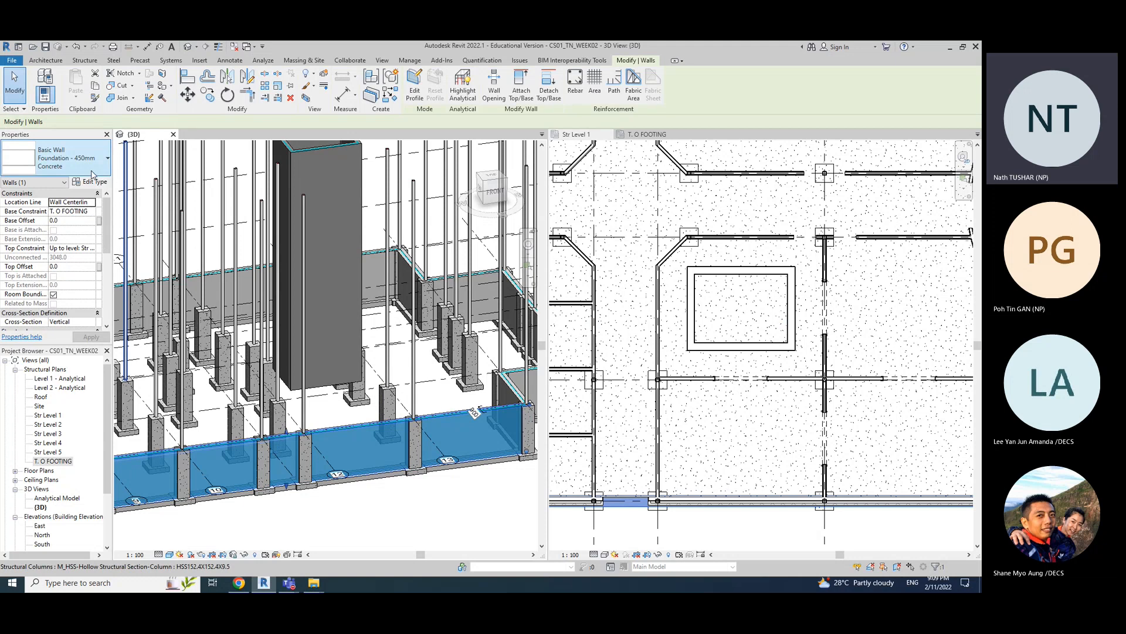
{"action": "left_click", "coordinate": [742, 436]}
{"action": "left_click", "coordinate": [729, 357]}
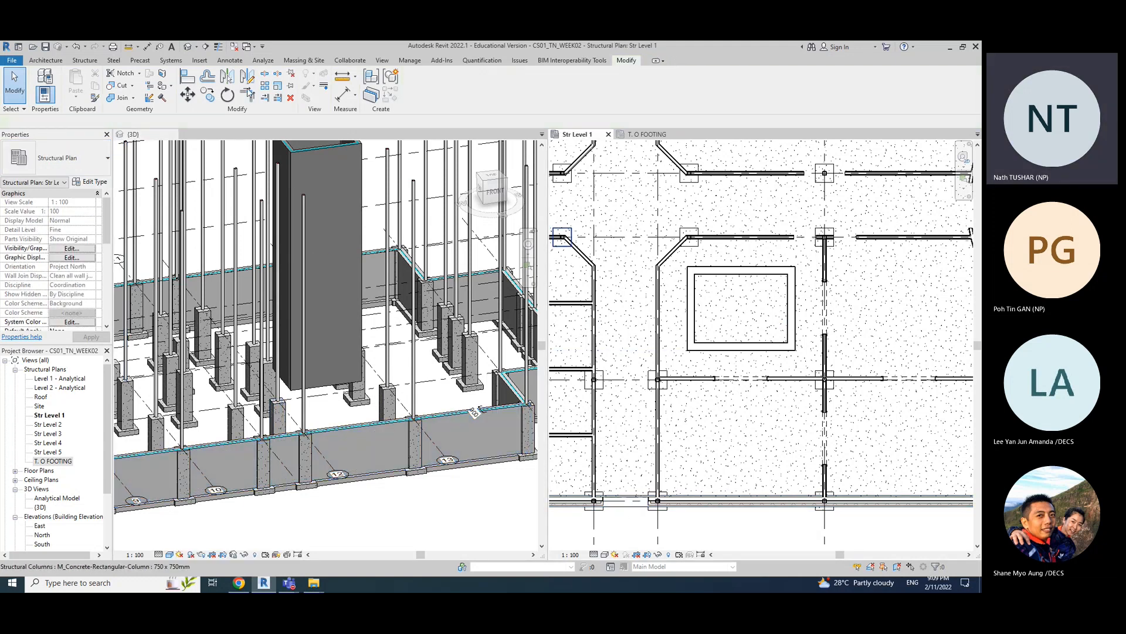
- Start a structural wall of type Foundation - 450mm Concrete with its depth set to T. O FOOTING
{"action": "left_click", "coordinate": [80, 61]}
{"action": "left_click", "coordinate": [63, 79]}
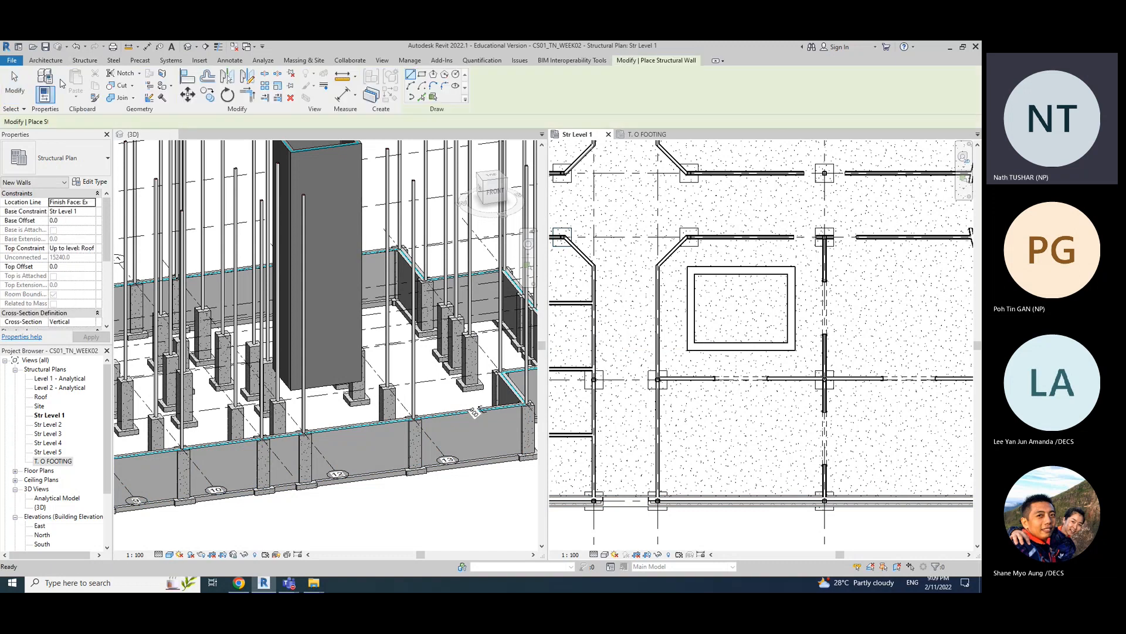
{"action": "left_click", "coordinate": [75, 162]}
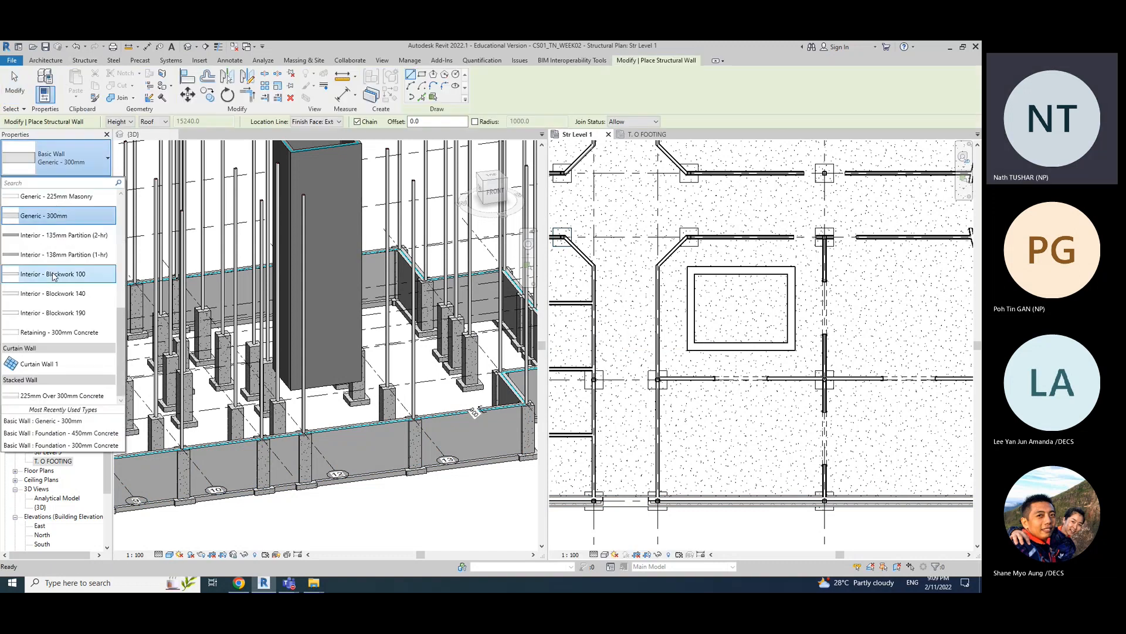
{"action": "scroll", "coordinate": [64, 324], "scroll_direction": "up", "scroll_amount": 4}
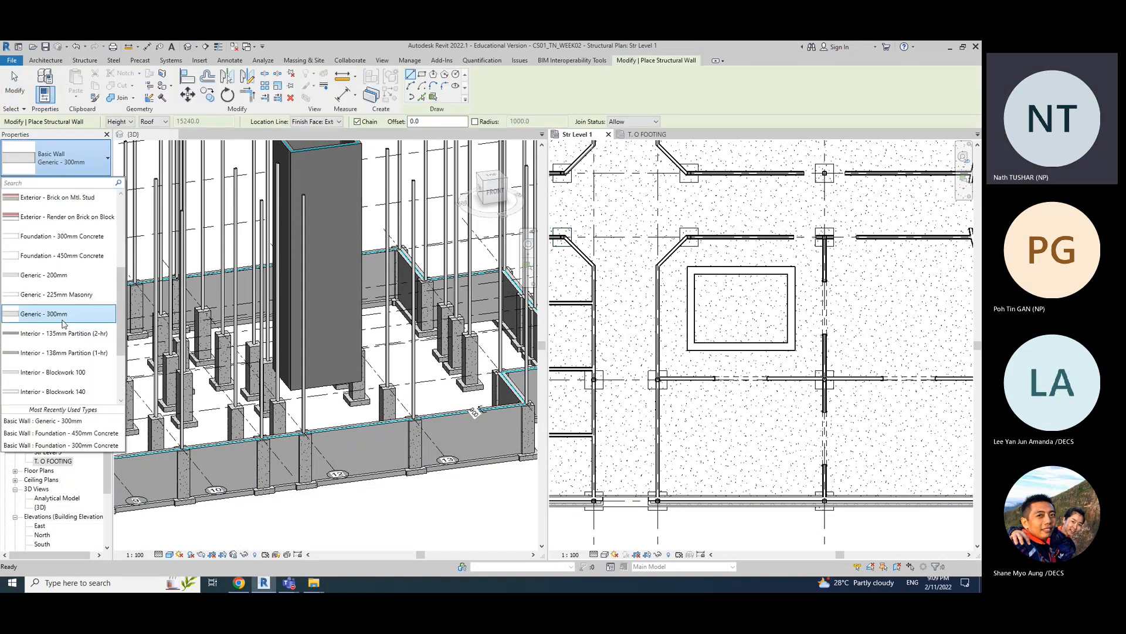
{"action": "left_click", "coordinate": [61, 256]}
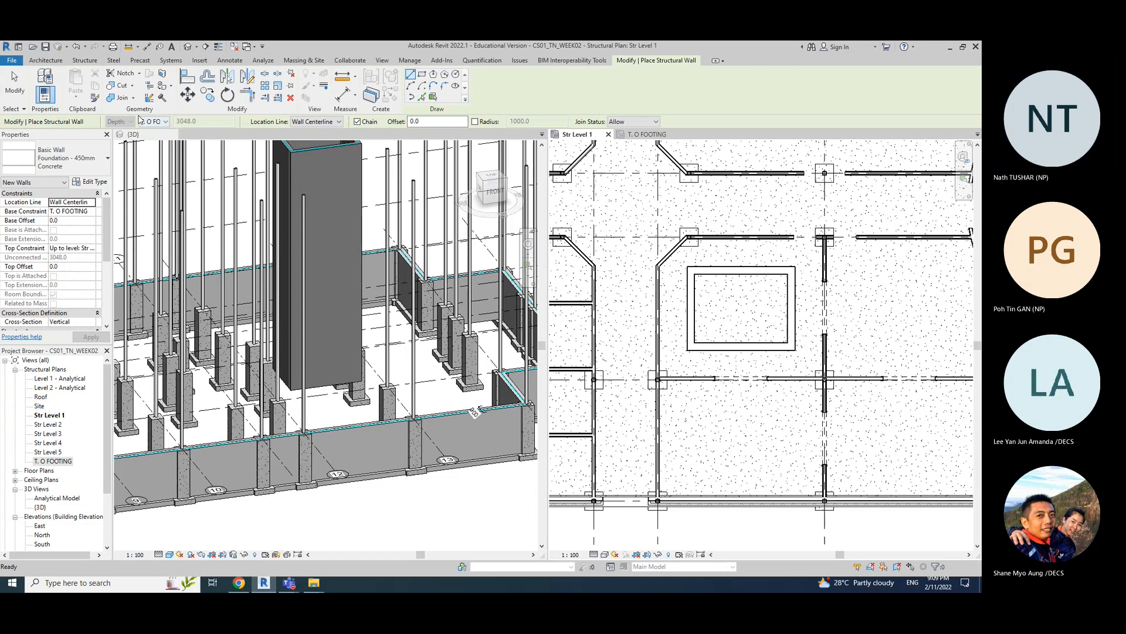
{"action": "left_click", "coordinate": [158, 125]}
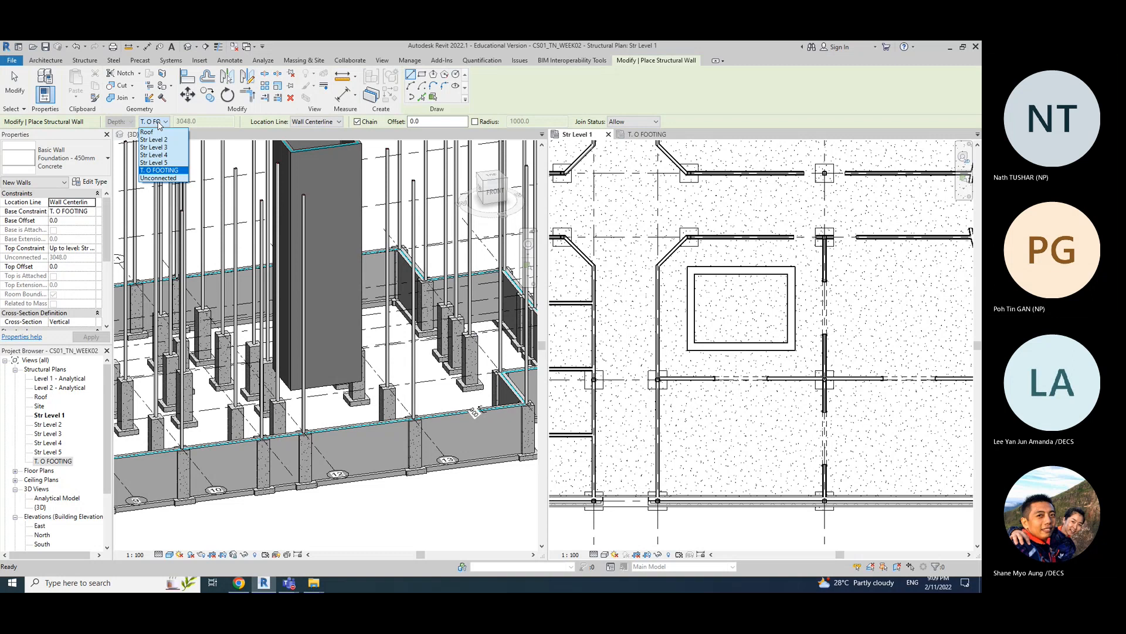
{"action": "left_click", "coordinate": [159, 125]}
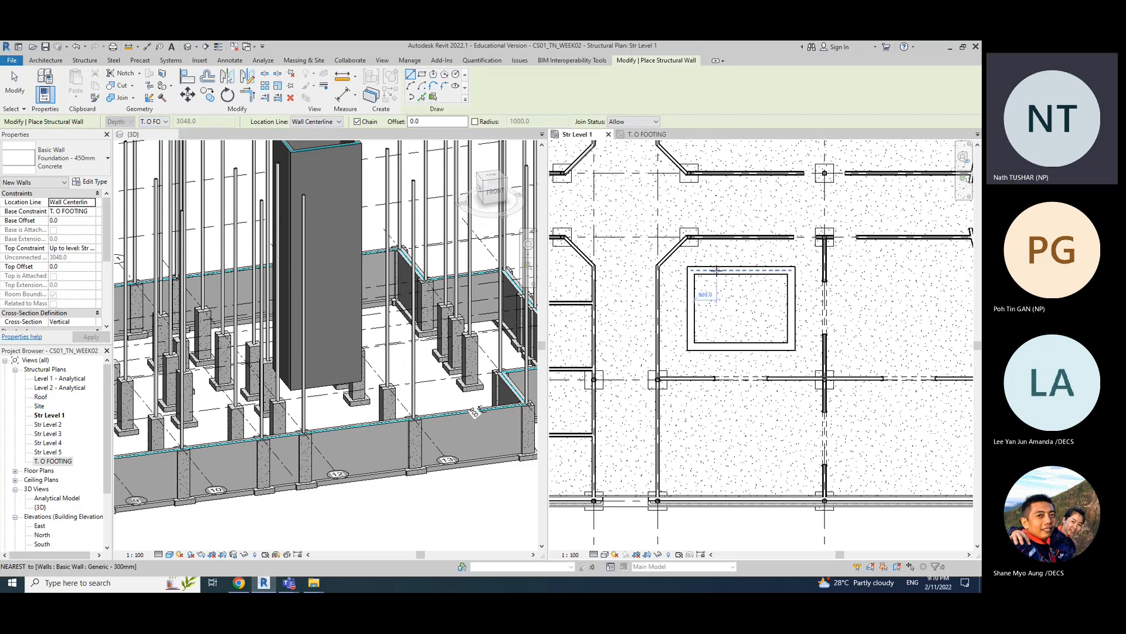
- Try placing foundation walls along the centerlines of the four shaft walls in the Str Level 1 plan using Pick Lines
{"action": "left_click", "coordinate": [422, 98]}
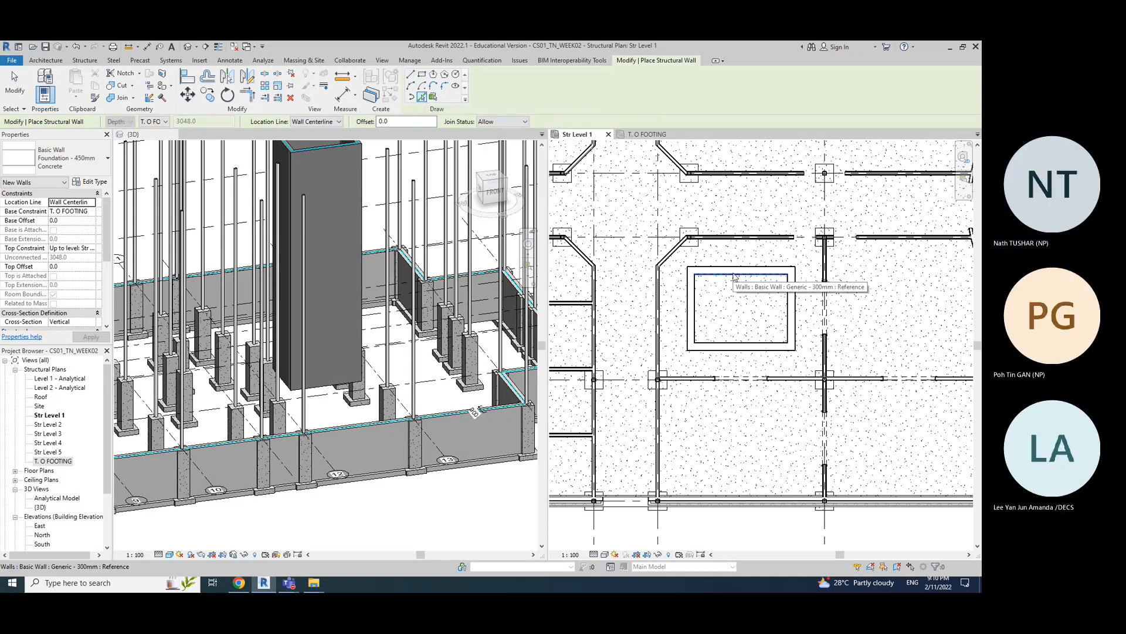
{"action": "scroll", "coordinate": [747, 339], "scroll_direction": "up", "scroll_amount": 4}
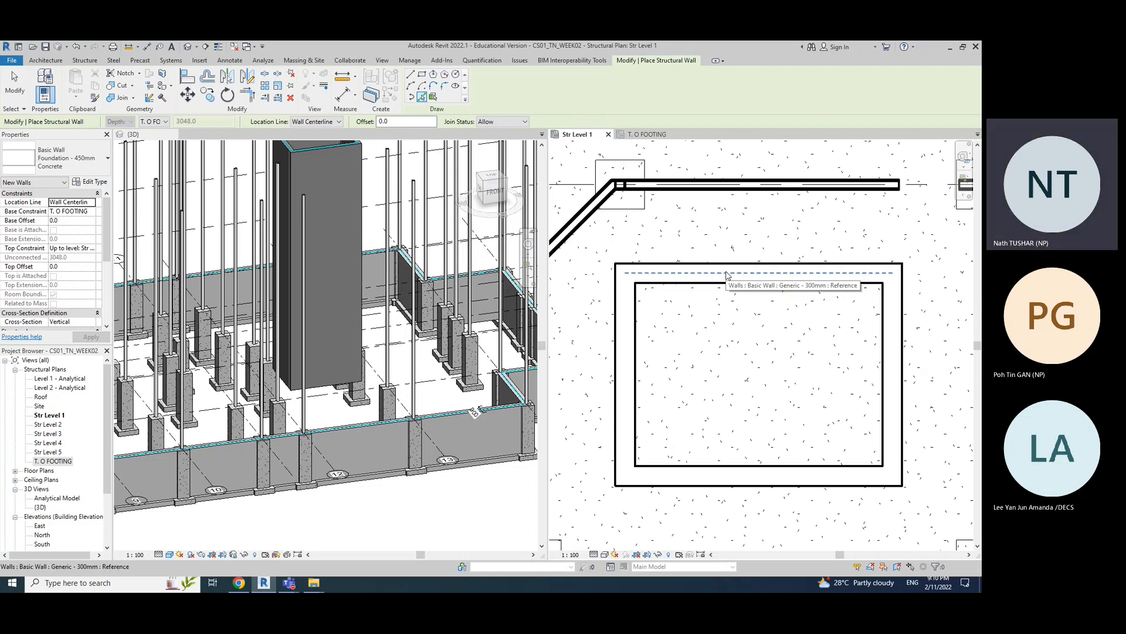
{"action": "left_click", "coordinate": [726, 273]}
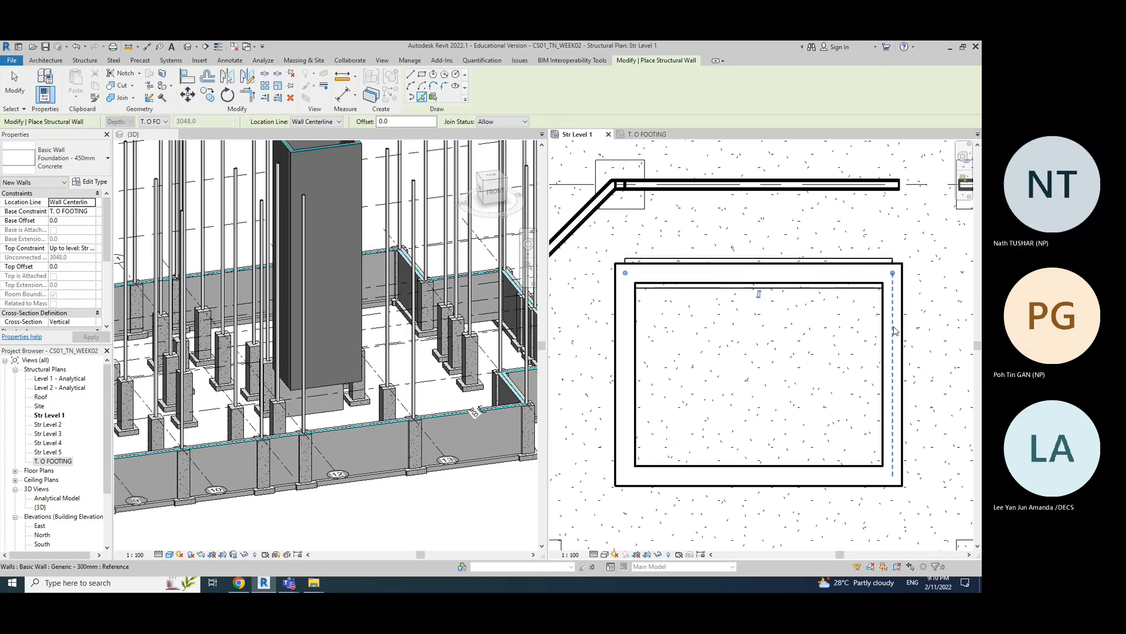
{"action": "left_click", "coordinate": [894, 328]}
{"action": "left_click", "coordinate": [773, 476]}
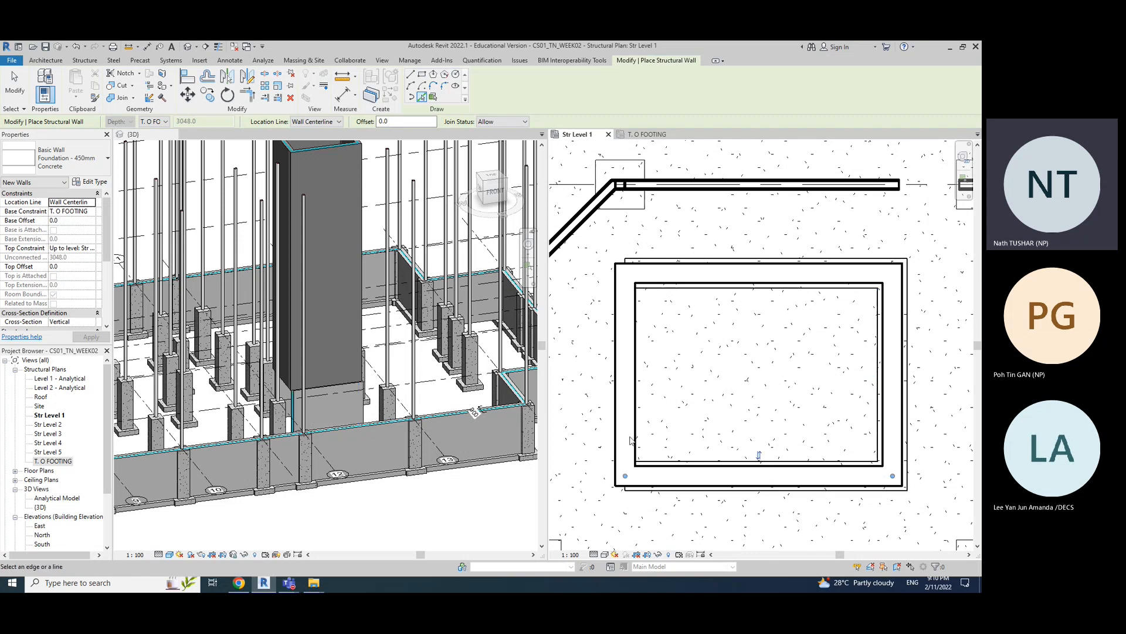
{"action": "left_click", "coordinate": [632, 437]}
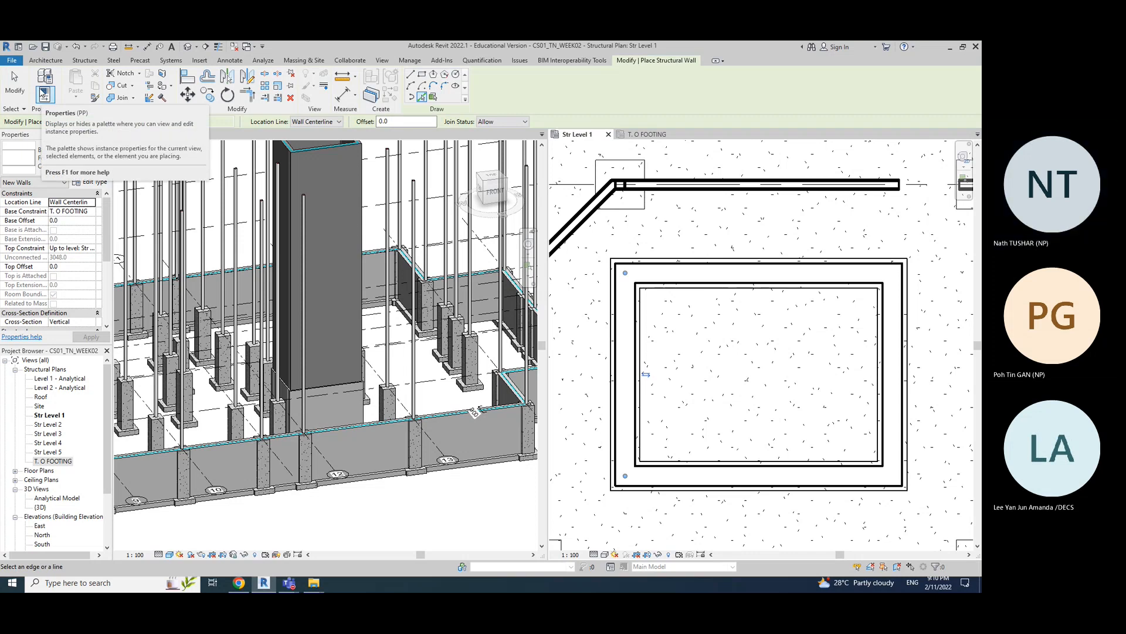
{"action": "left_click", "coordinate": [15, 92]}
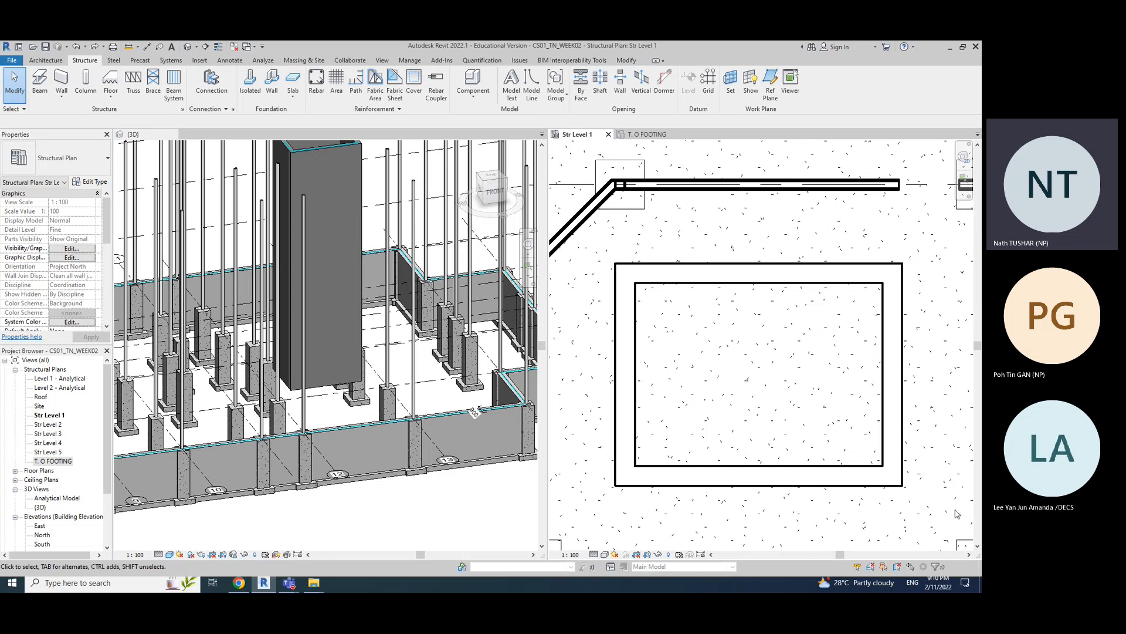
- Set up new structural walls as Foundation - 450mm Concrete, reaching down to T. O FOOTING
{"action": "left_click", "coordinate": [382, 360]}
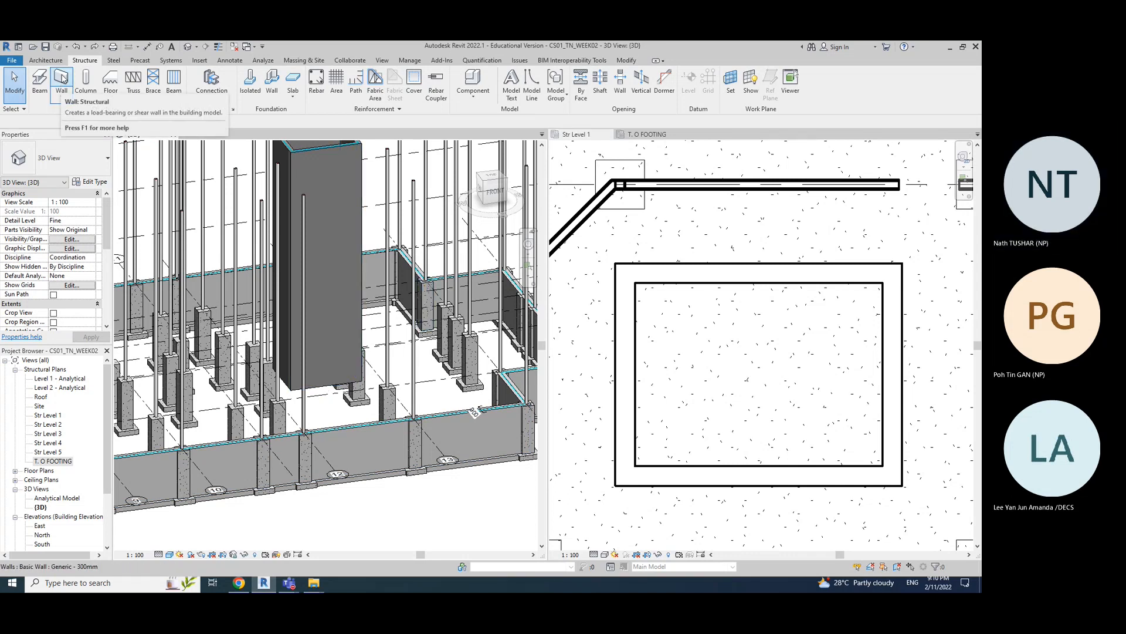
{"action": "left_click", "coordinate": [62, 80]}
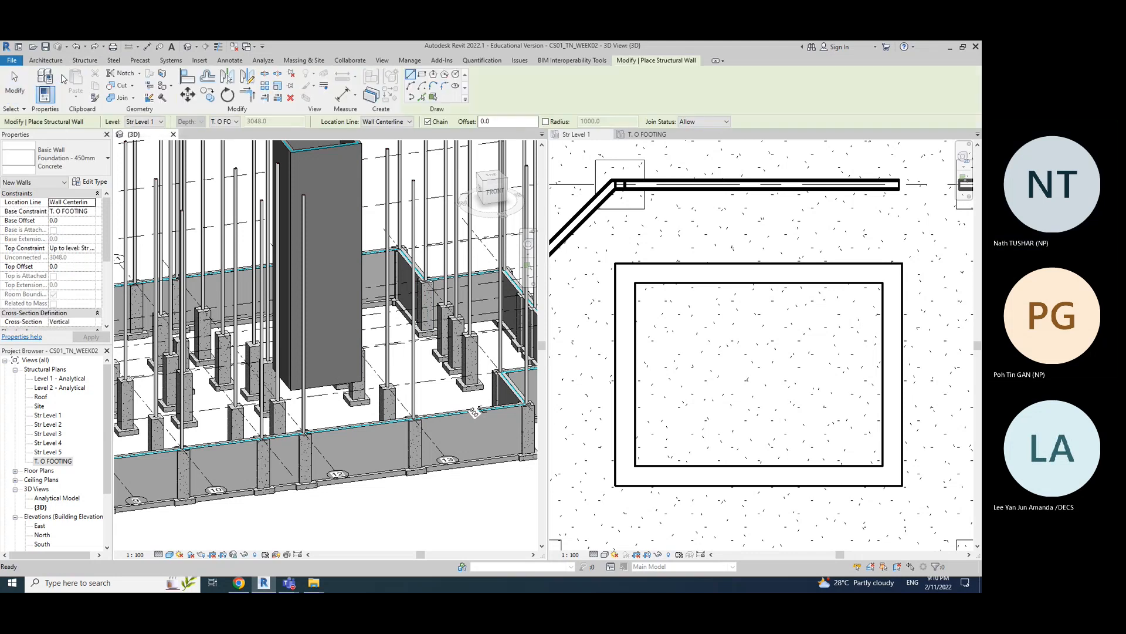
{"action": "left_click", "coordinate": [65, 159]}
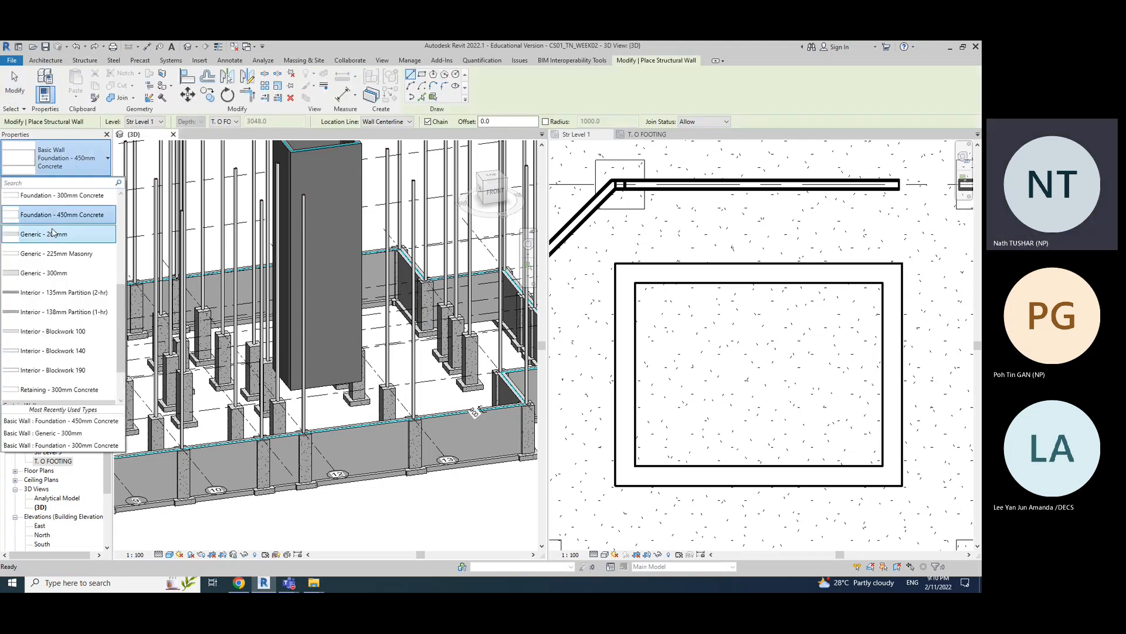
{"action": "left_click", "coordinate": [81, 220]}
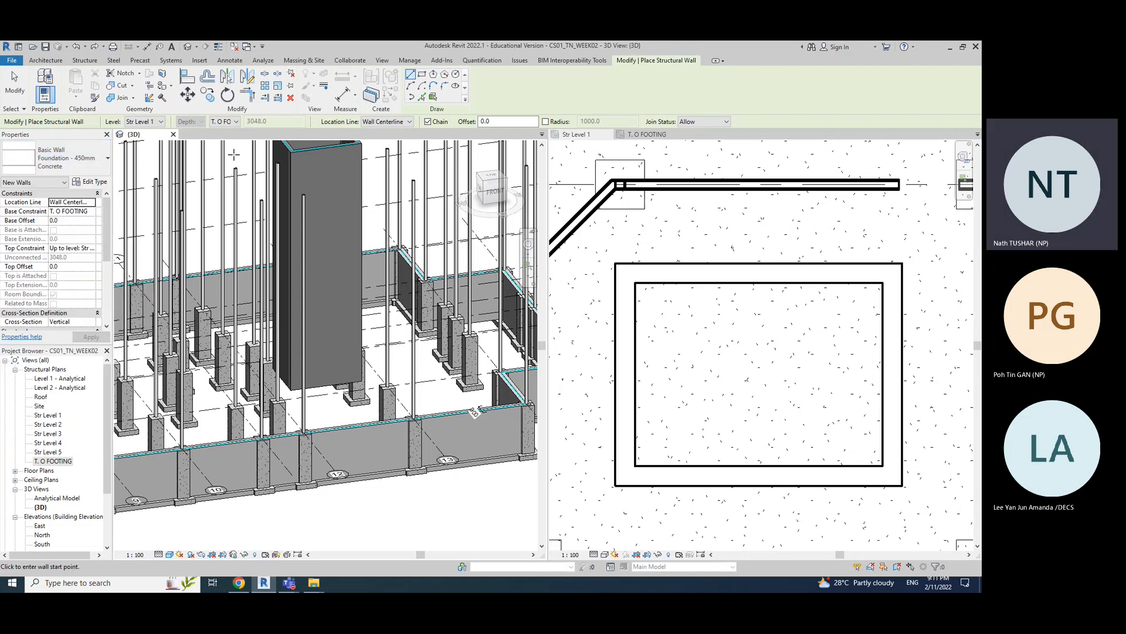
{"action": "left_click", "coordinate": [228, 122]}
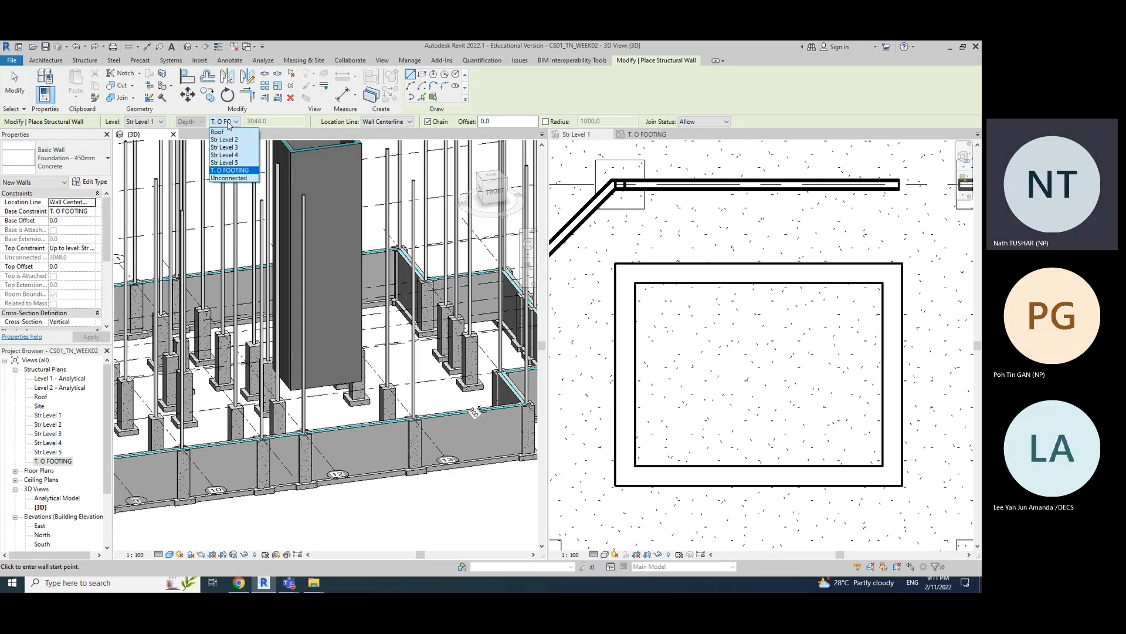
{"action": "left_click", "coordinate": [229, 170]}
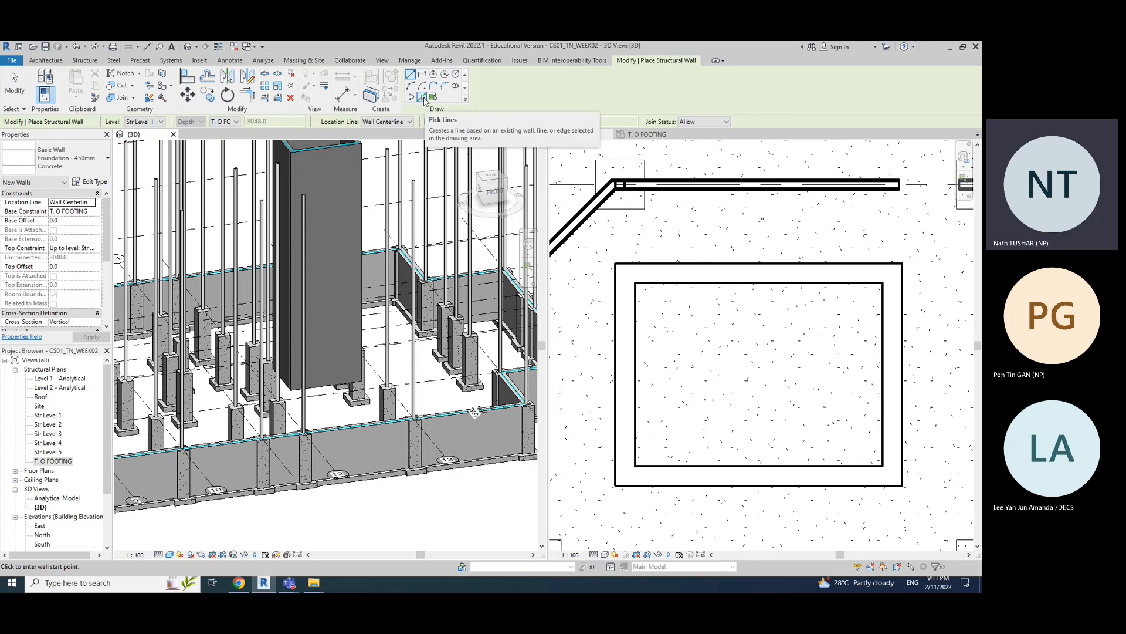
- Place foundation walls on the centerlines of all four shaft walls in Str Level 1 with Pick Lines, and end the wall command
{"action": "left_click", "coordinate": [423, 97]}
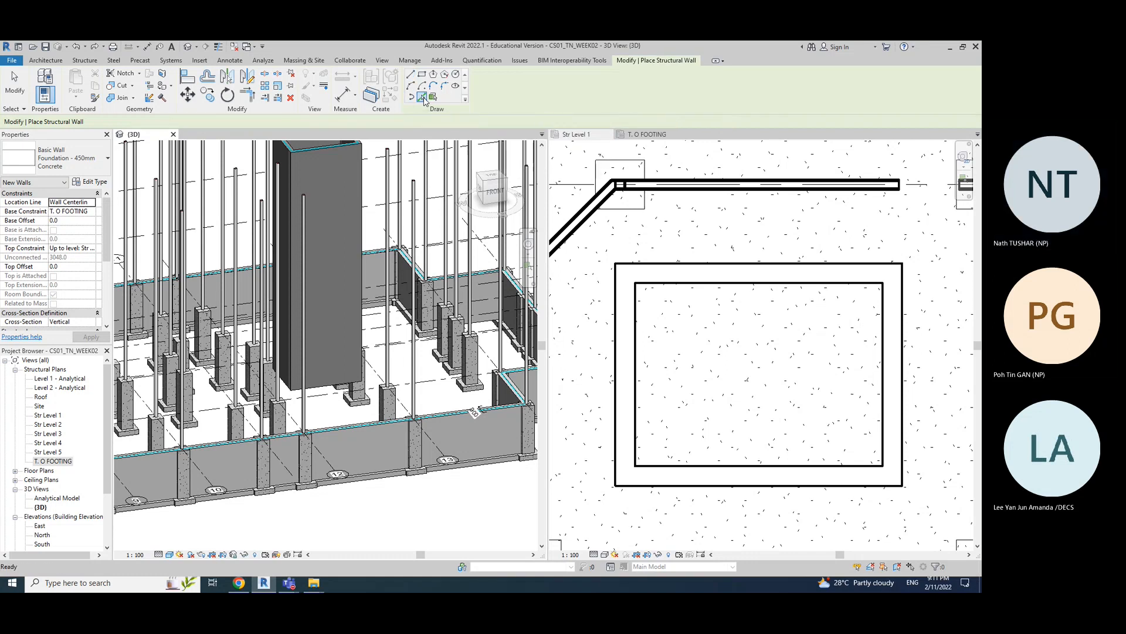
{"action": "scroll", "coordinate": [739, 280], "scroll_direction": "up", "scroll_amount": 2}
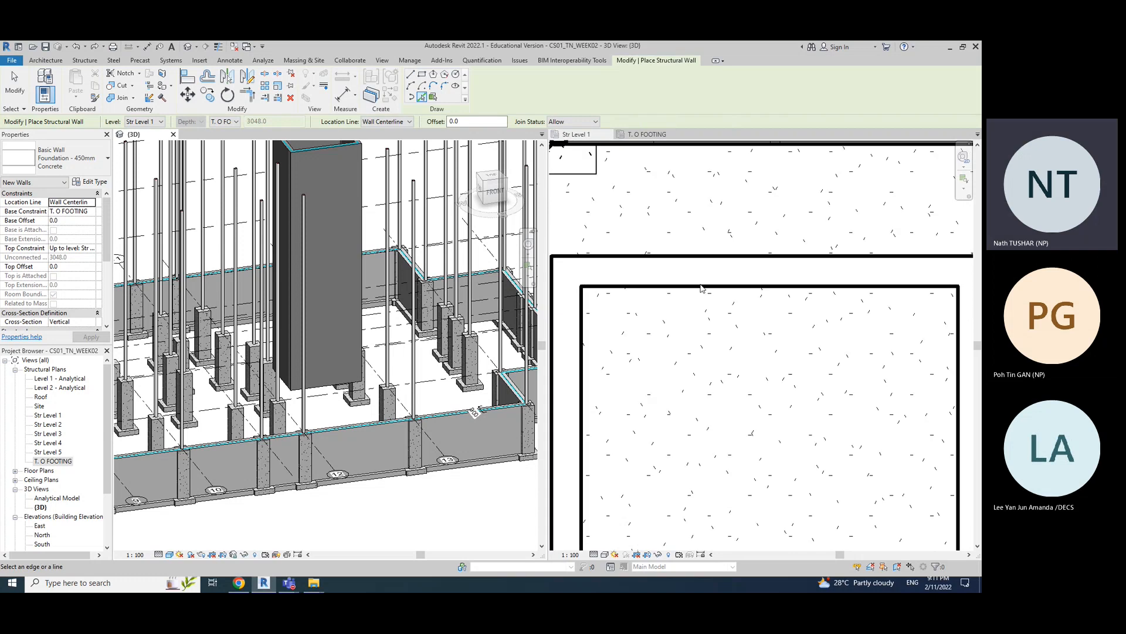
{"action": "left_click", "coordinate": [579, 123]}
{"action": "left_click", "coordinate": [643, 135]}
{"action": "left_click", "coordinate": [582, 136]}
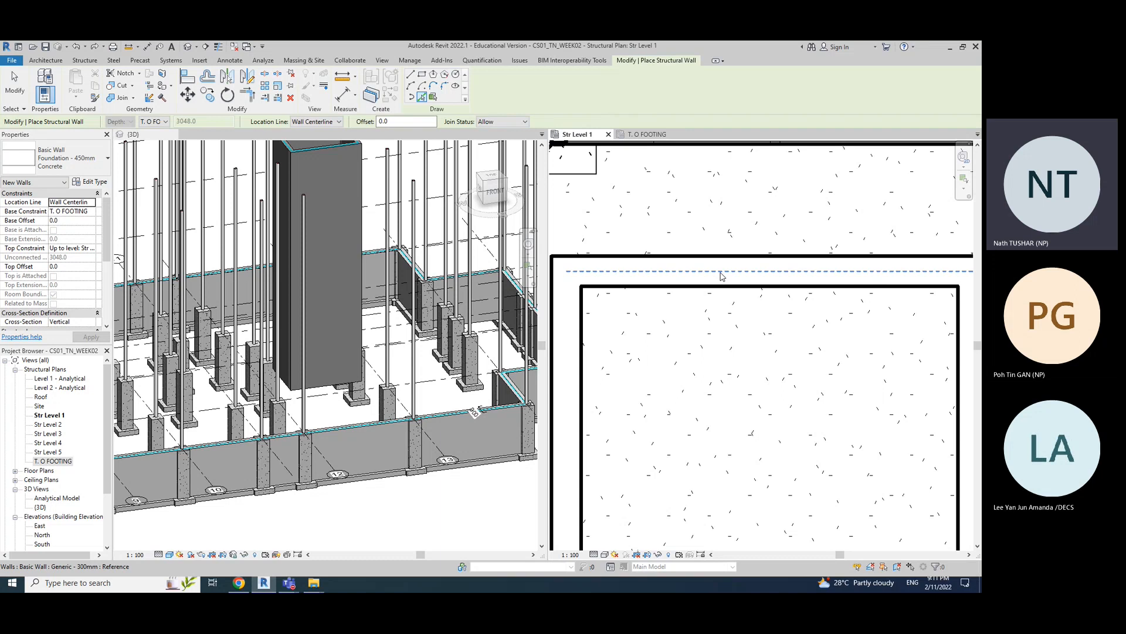
{"action": "scroll", "coordinate": [722, 276], "scroll_direction": "down", "scroll_amount": 2}
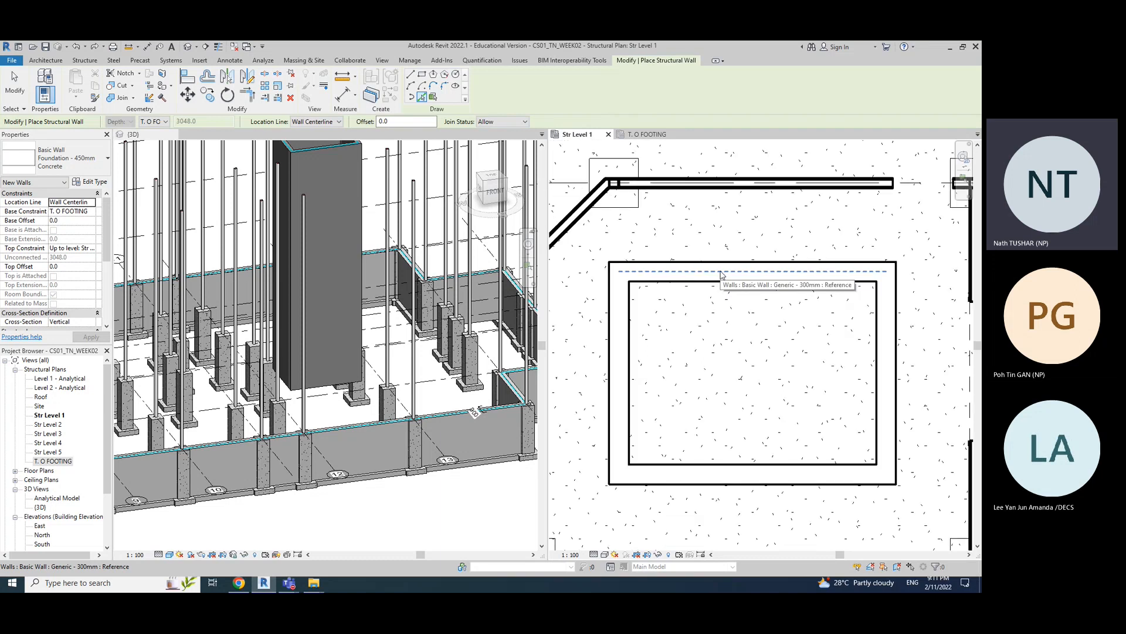
{"action": "left_click", "coordinate": [721, 273]}
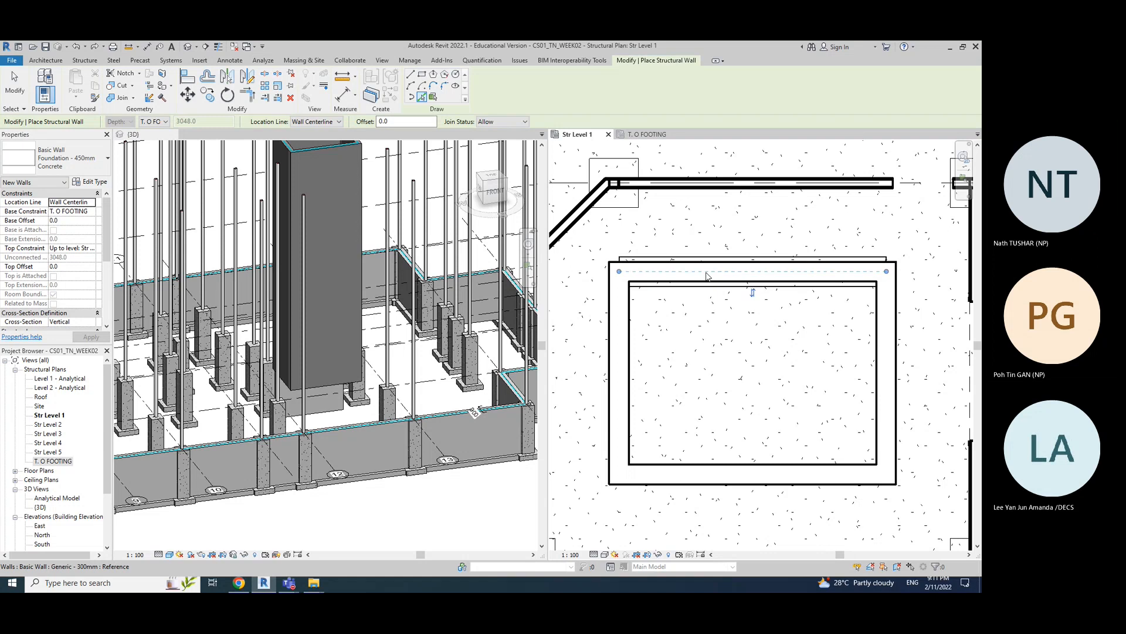
{"action": "left_click", "coordinate": [619, 314]}
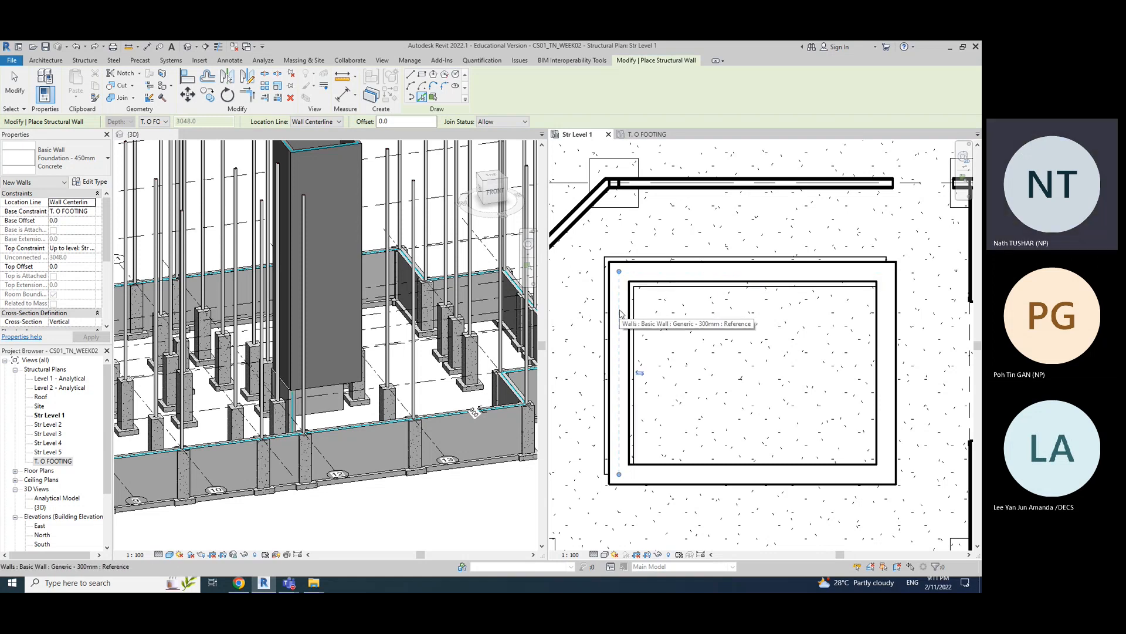
{"action": "left_click", "coordinate": [746, 476]}
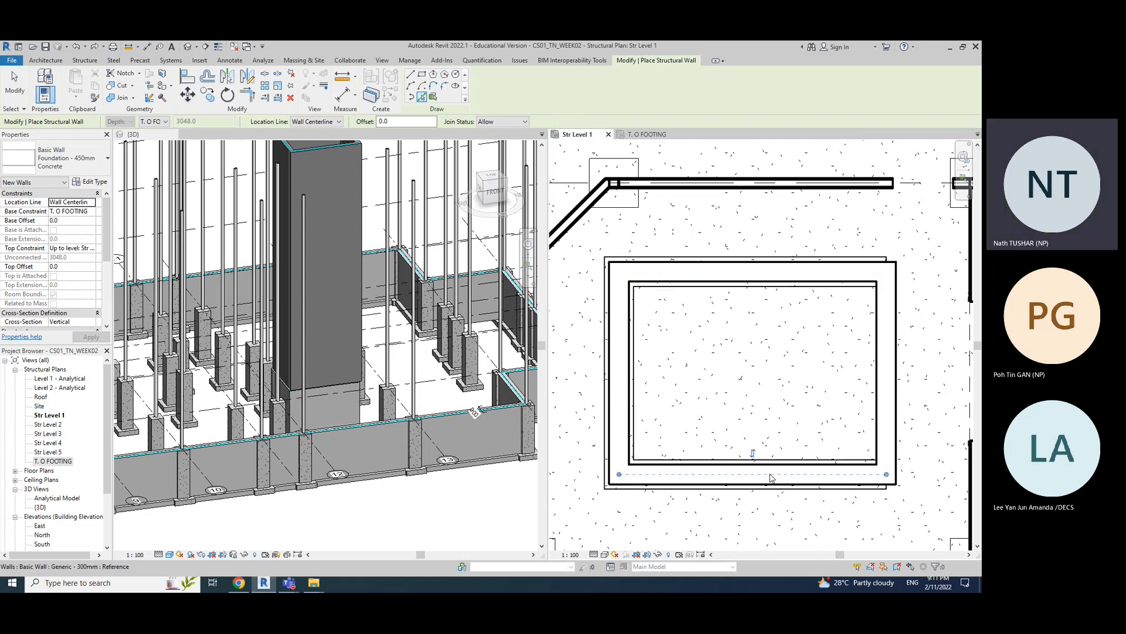
{"action": "left_click", "coordinate": [888, 387]}
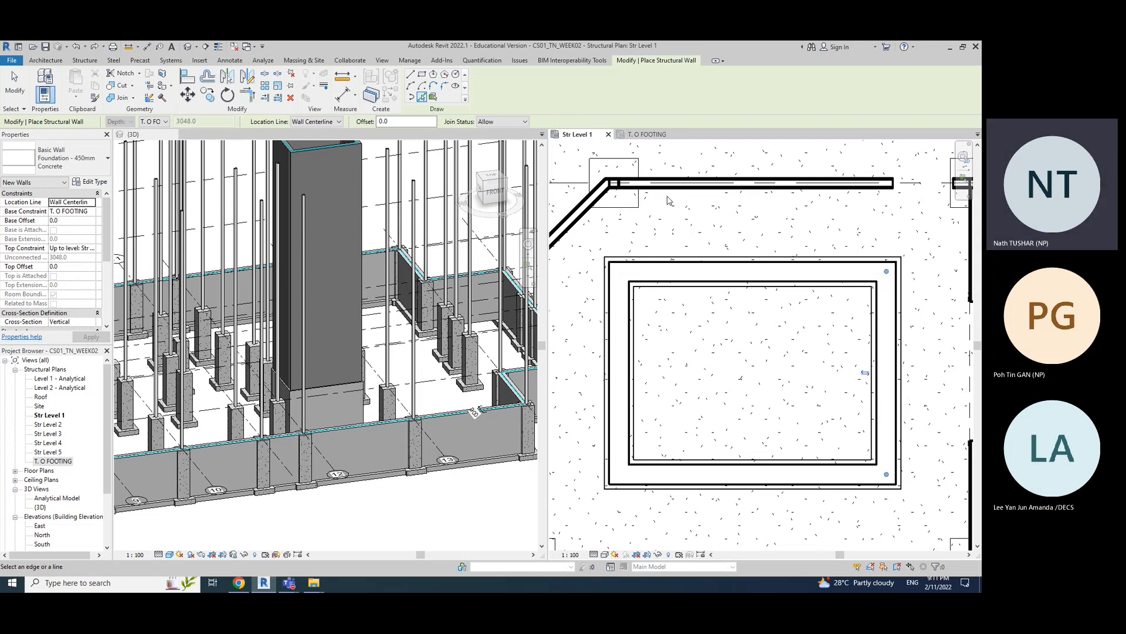
{"action": "key", "text": "Escape"}
{"action": "key", "text": "Escape"}
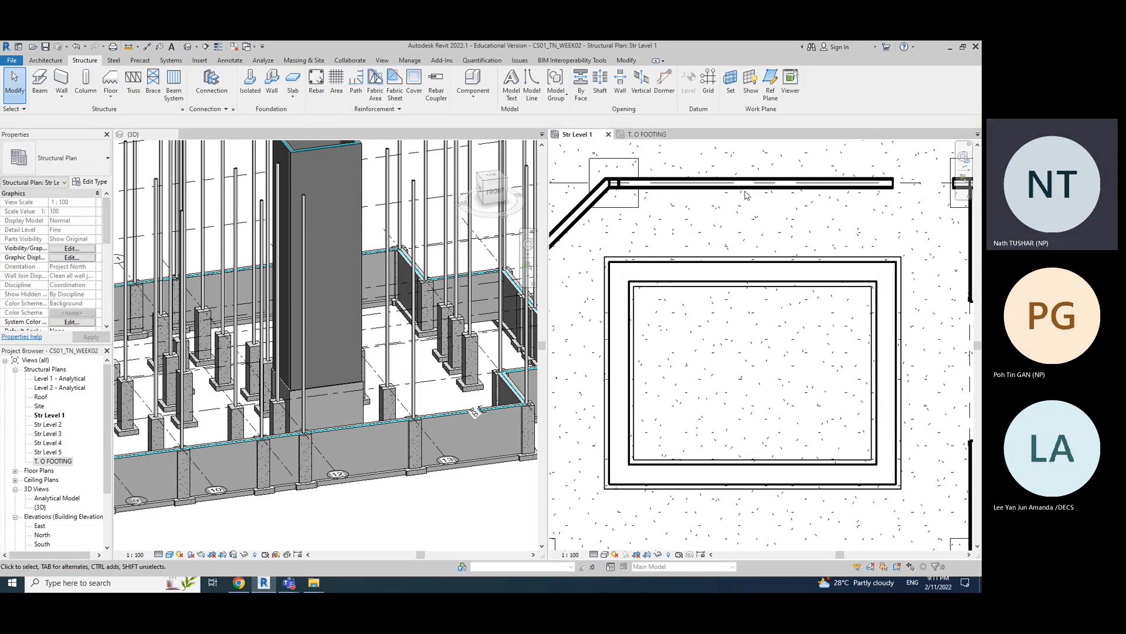
- Examine the foundation walls under the shaft in the 3D view, and check the bearing footing beneath the perimeter wall
{"action": "left_click", "coordinate": [289, 386]}
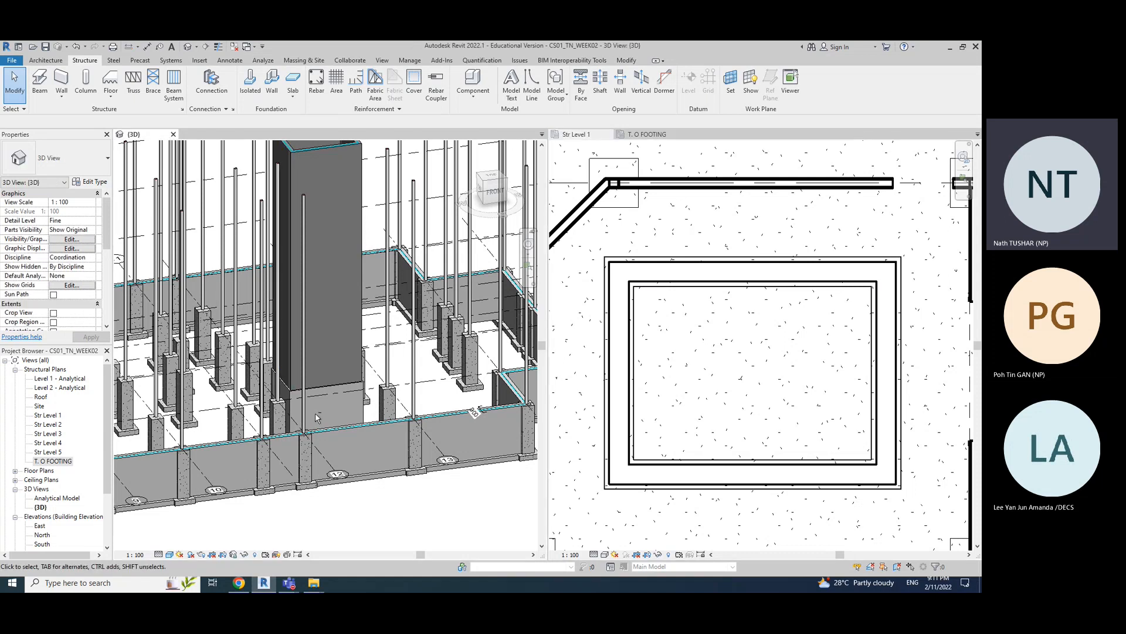
{"action": "left_click", "coordinate": [322, 392]}
{"action": "middle_click_drag", "start_coordinate": [321, 392], "coordinate": [298, 428], "text": "shift"}
{"action": "left_click", "coordinate": [381, 544]}
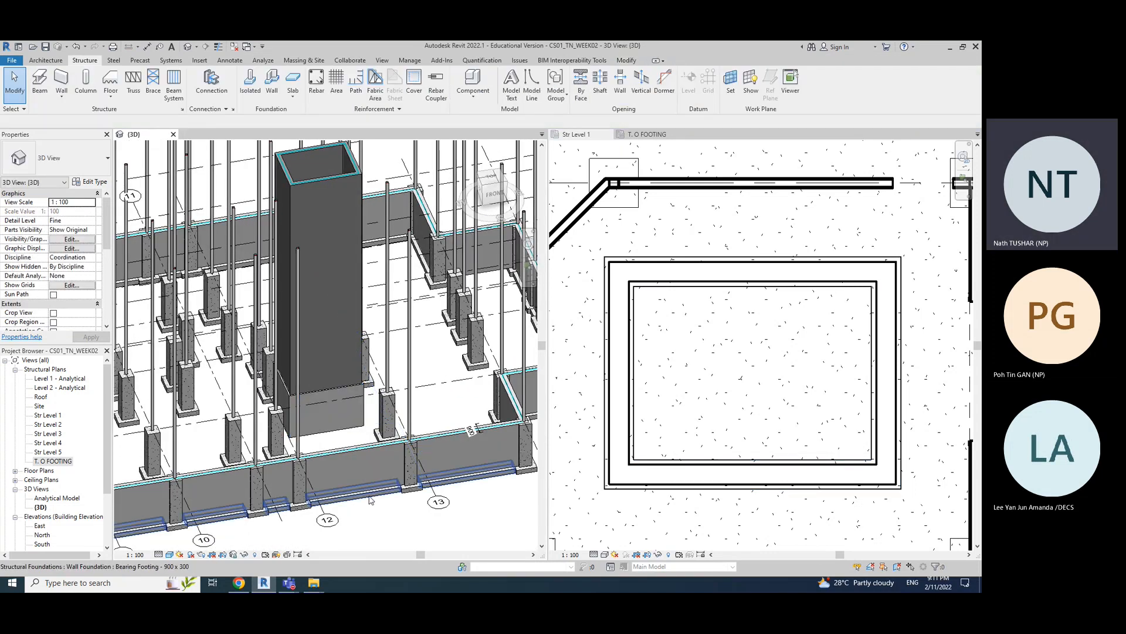
{"action": "left_click", "coordinate": [370, 500]}
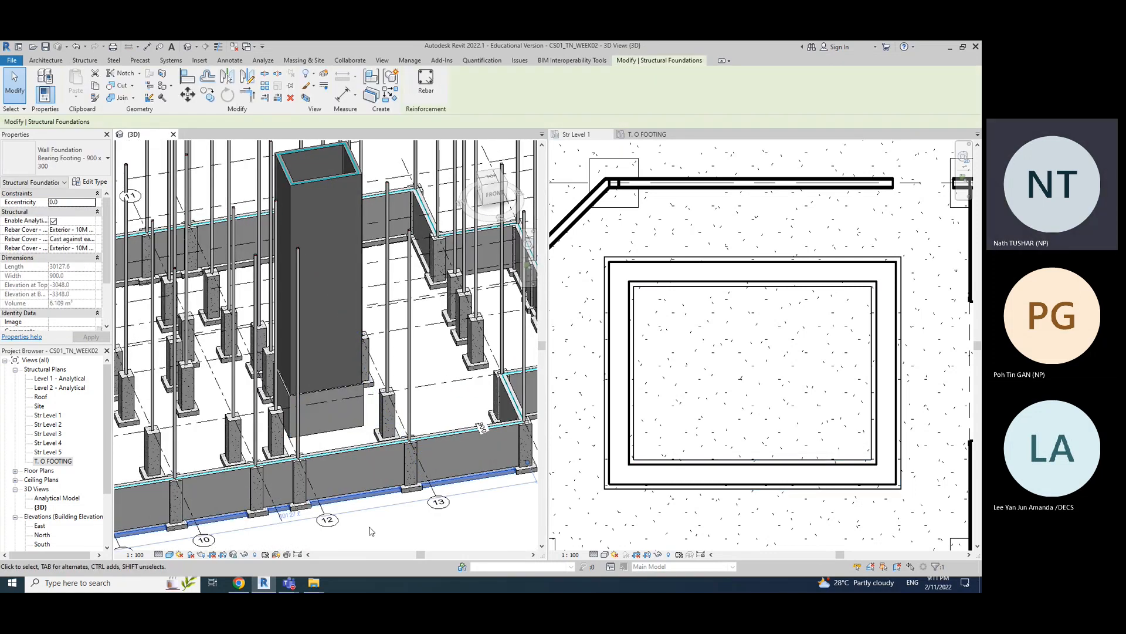
{"action": "left_click", "coordinate": [371, 531]}
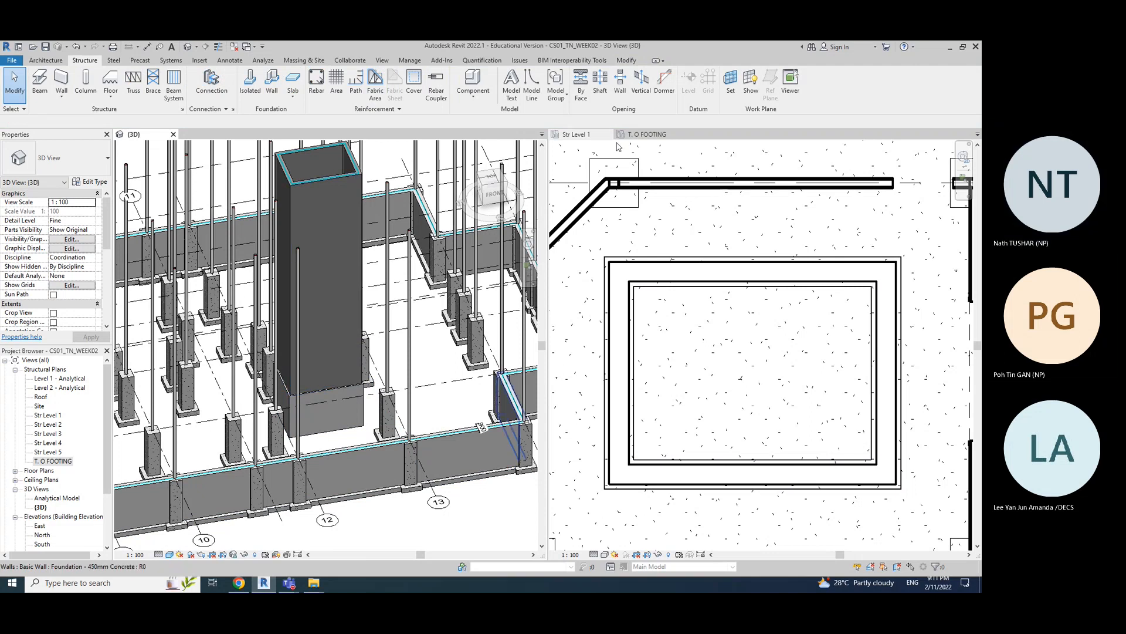
- Check the shaft's foundation walls in the T. O FOOTING plan, return to Str Level 1, and look through the project's other views
{"action": "left_click", "coordinate": [591, 215]}
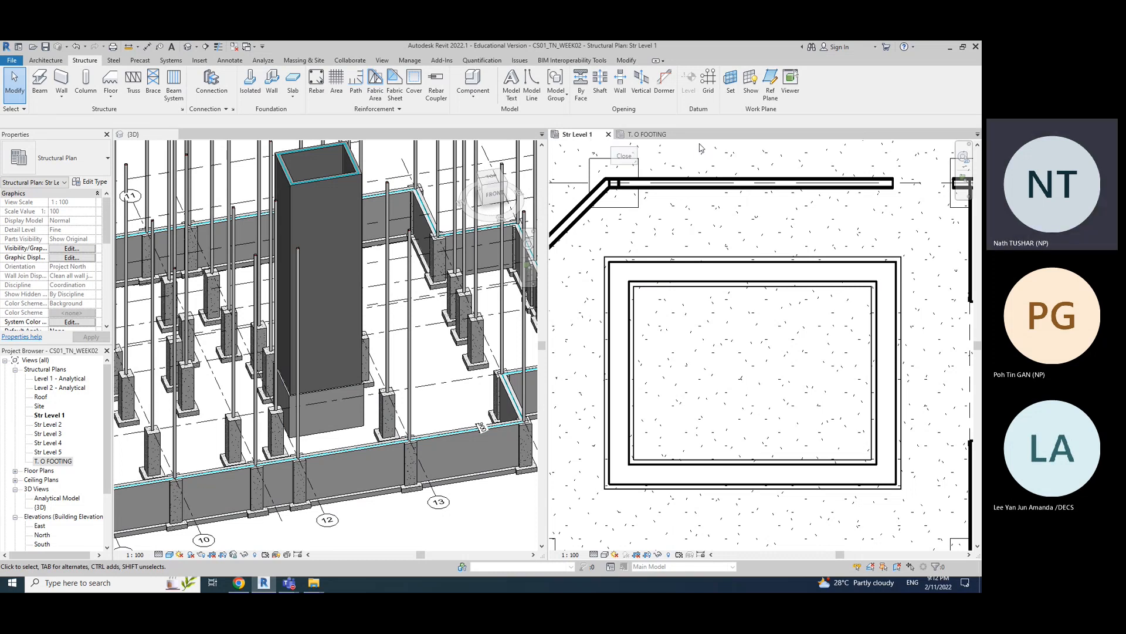
{"action": "left_click", "coordinate": [646, 134]}
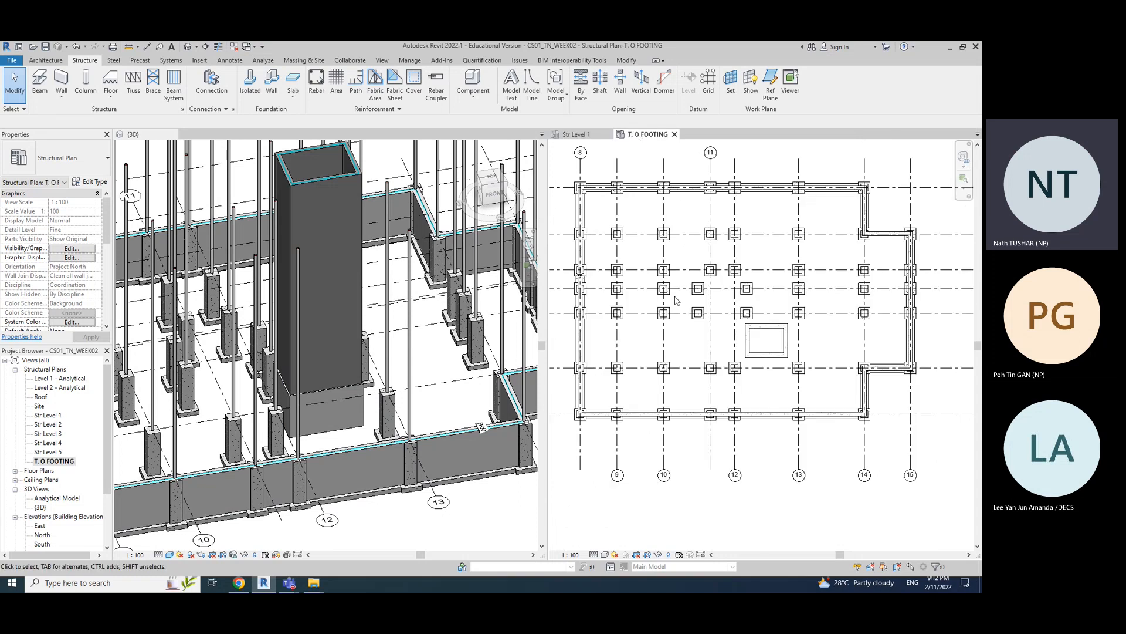
{"action": "left_click", "coordinate": [575, 134]}
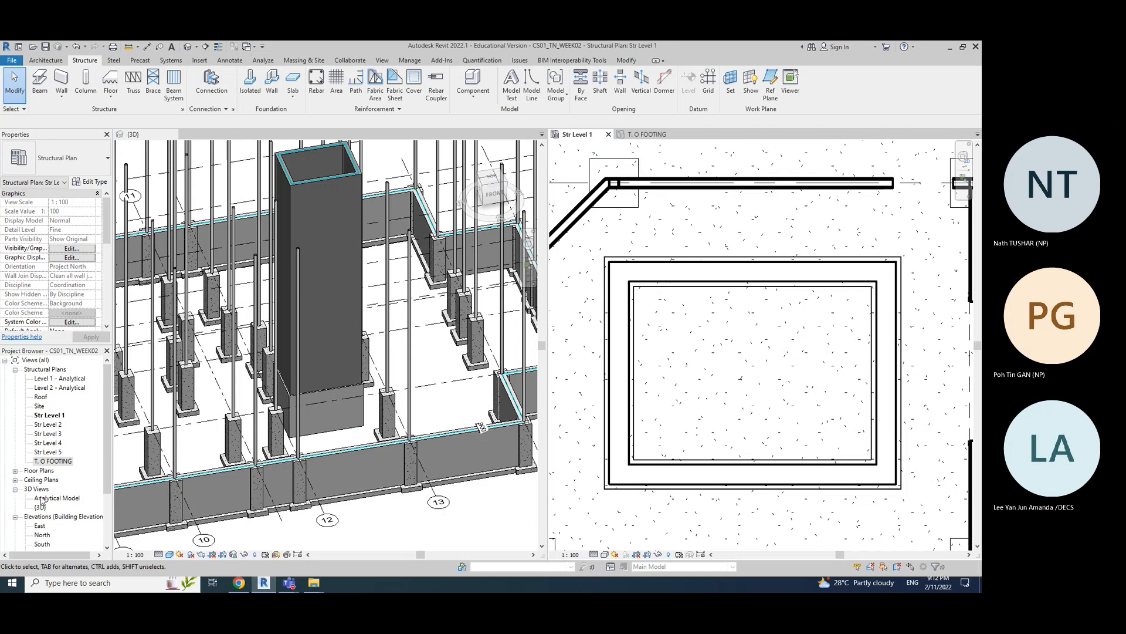
{"action": "scroll", "coordinate": [59, 446], "scroll_direction": "down", "scroll_amount": 3}
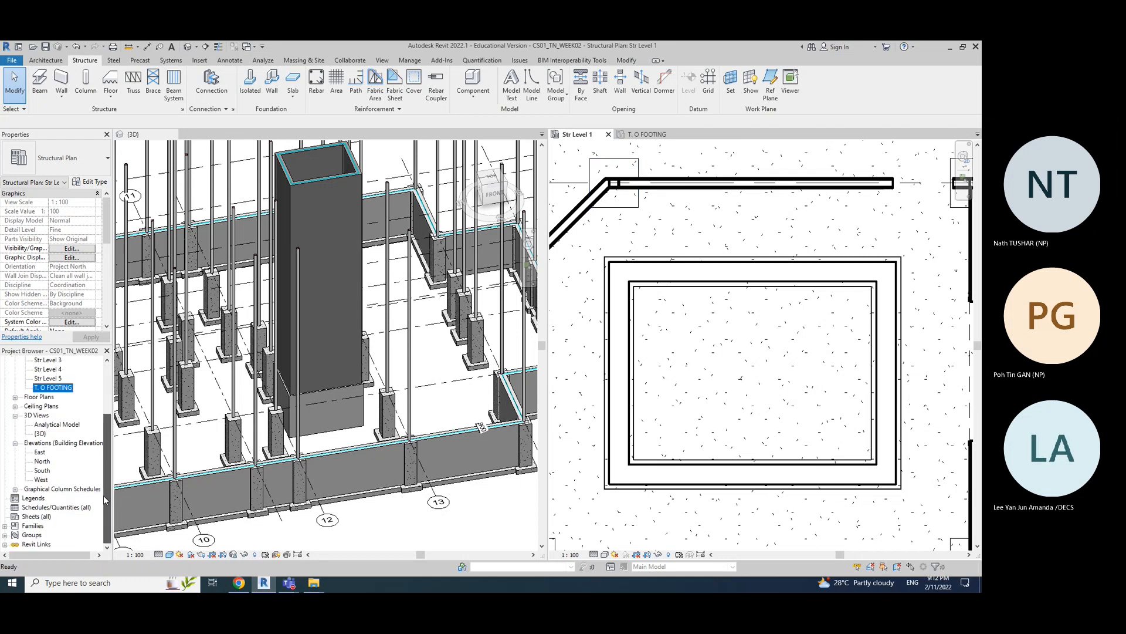
- Check the Str levels and T. O FOOTING in the South elevation, and close that view
{"action": "left_click", "coordinate": [44, 471]}
{"action": "double_click", "coordinate": [43, 472]}
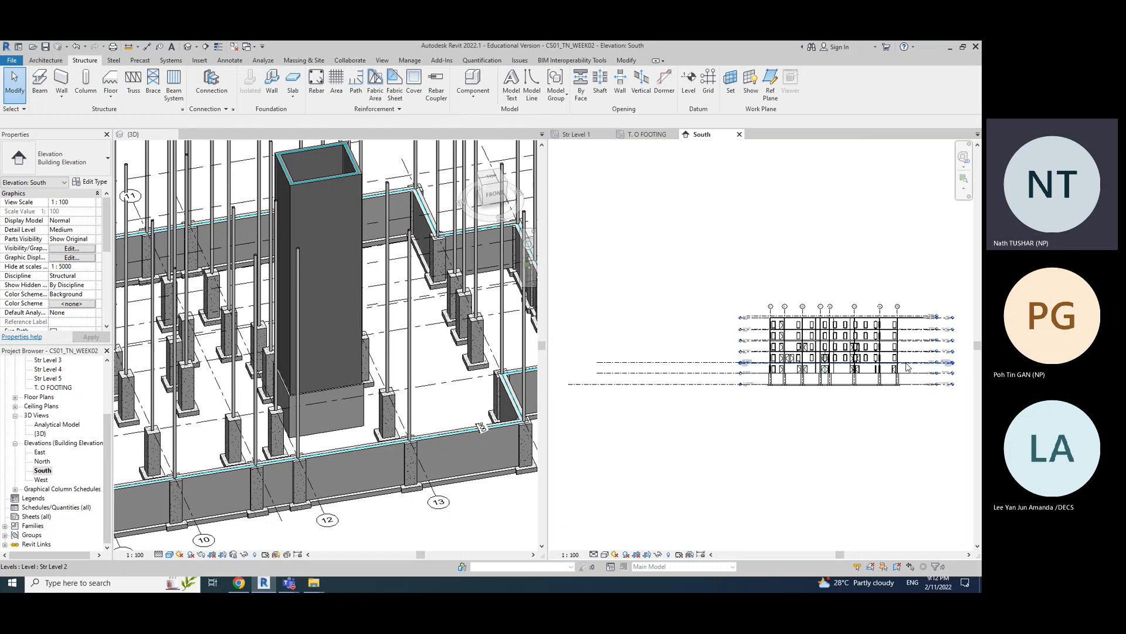
{"action": "scroll", "coordinate": [950, 395], "scroll_direction": "up", "scroll_amount": 5}
{"action": "middle_click_drag", "start_coordinate": [927, 400], "coordinate": [788, 406]}
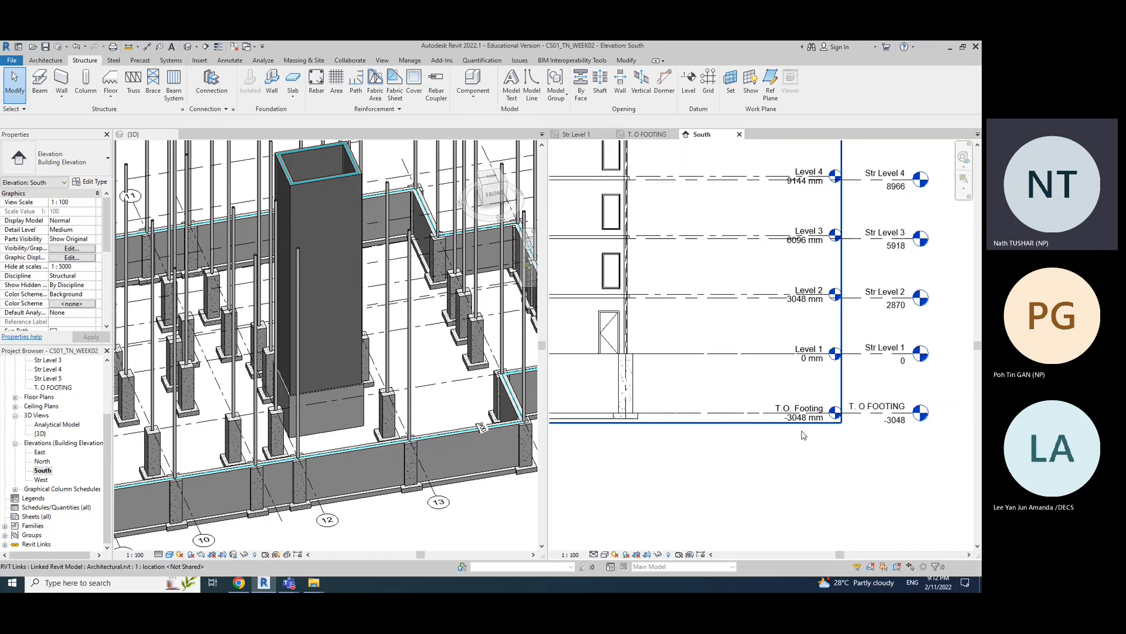
{"action": "scroll", "coordinate": [840, 425], "scroll_direction": "down", "scroll_amount": 3}
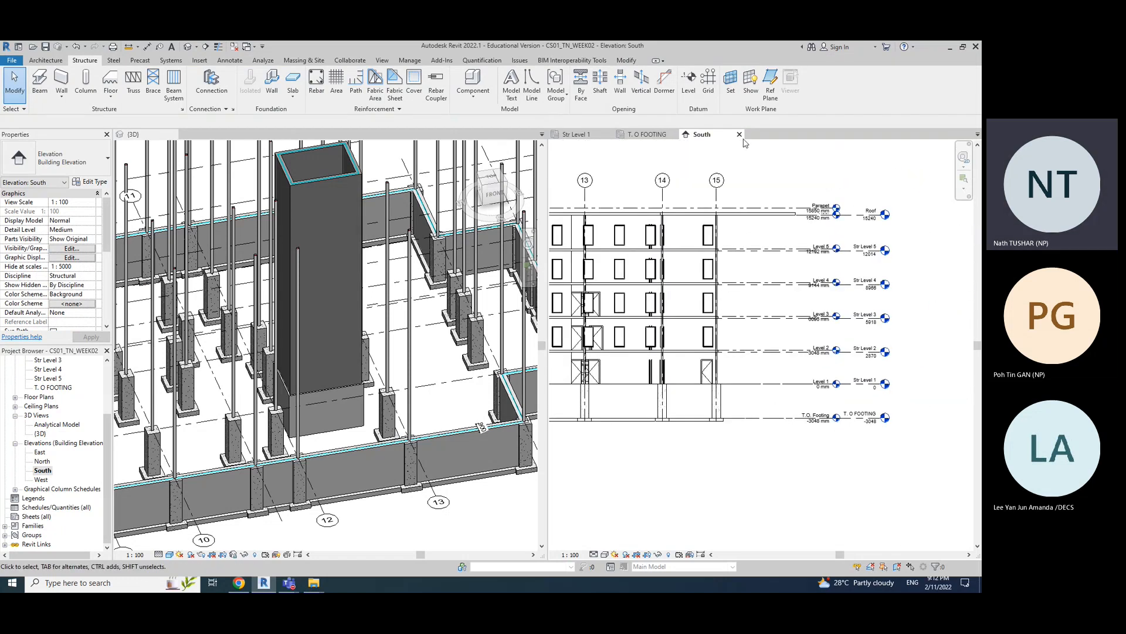
{"action": "left_click", "coordinate": [739, 134]}
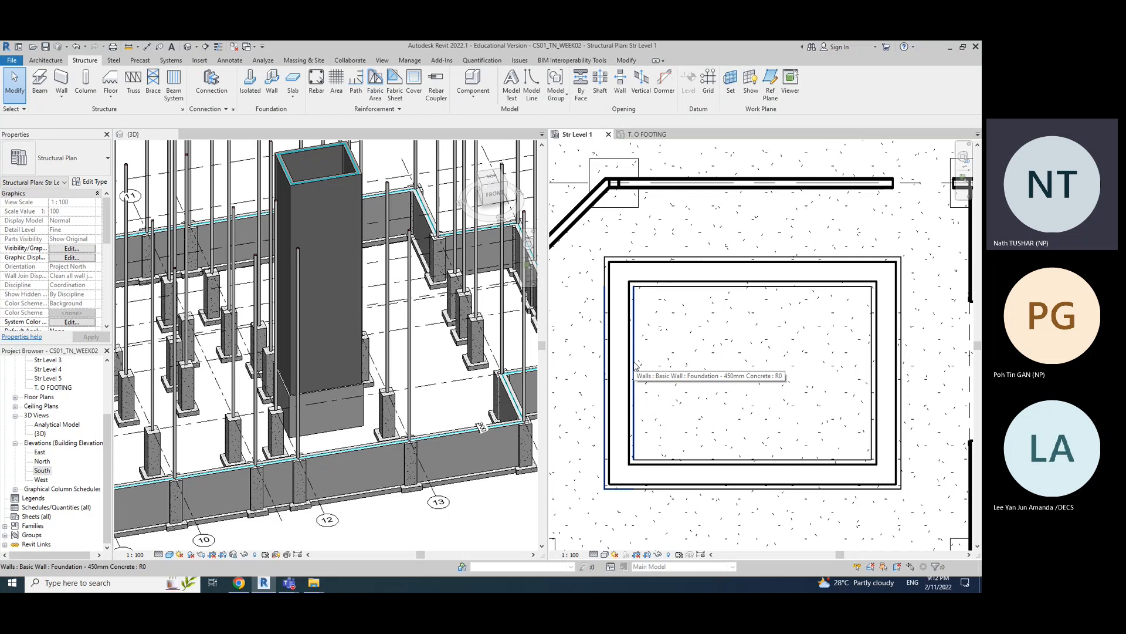
- In the T. O FOOTING plan, review the wall foundation types and the type properties of Bearing Footing - 900 x 300, and leave the command
{"action": "left_click", "coordinate": [649, 135]}
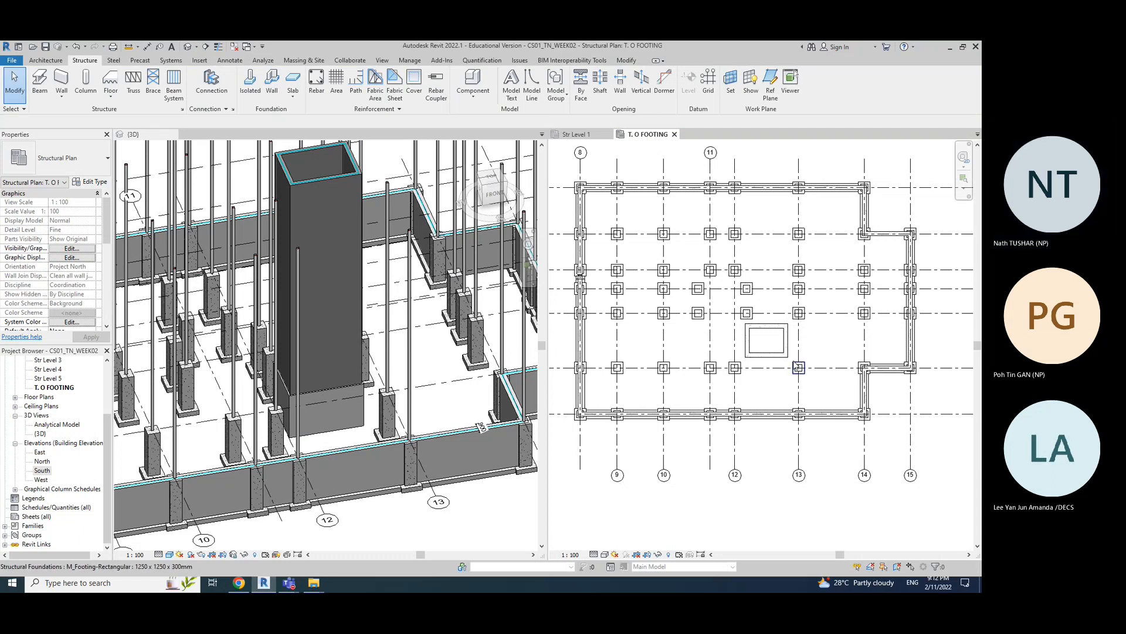
{"action": "scroll", "coordinate": [792, 373], "scroll_direction": "up", "scroll_amount": 1}
{"action": "scroll", "coordinate": [763, 392], "scroll_direction": "up", "scroll_amount": 6}
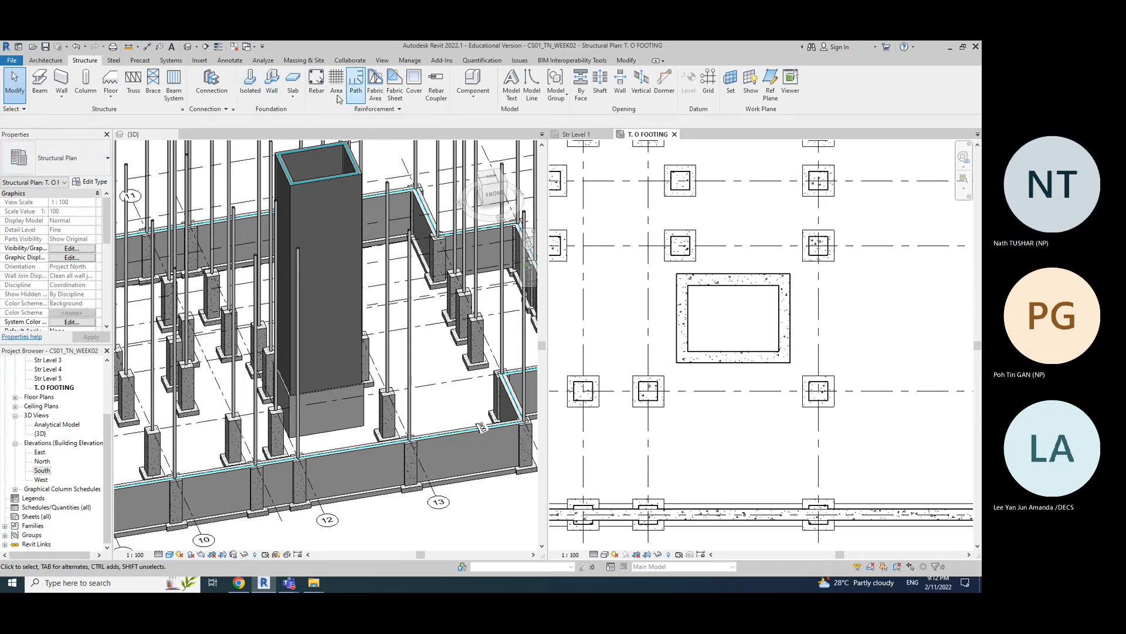
{"action": "left_click", "coordinate": [272, 91]}
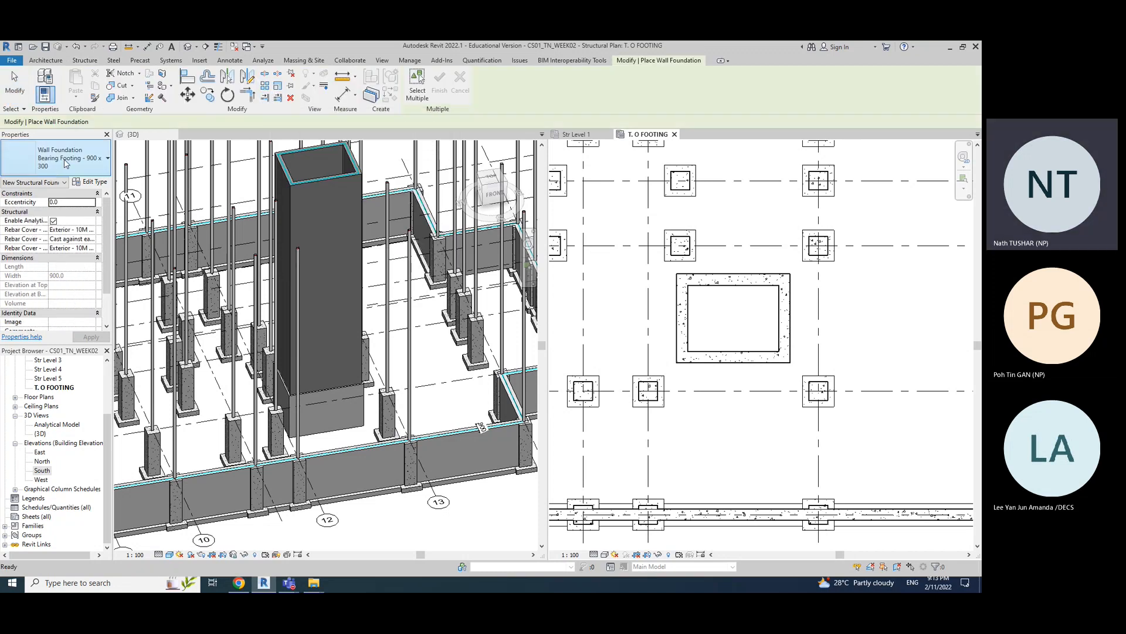
{"action": "left_click", "coordinate": [66, 163]}
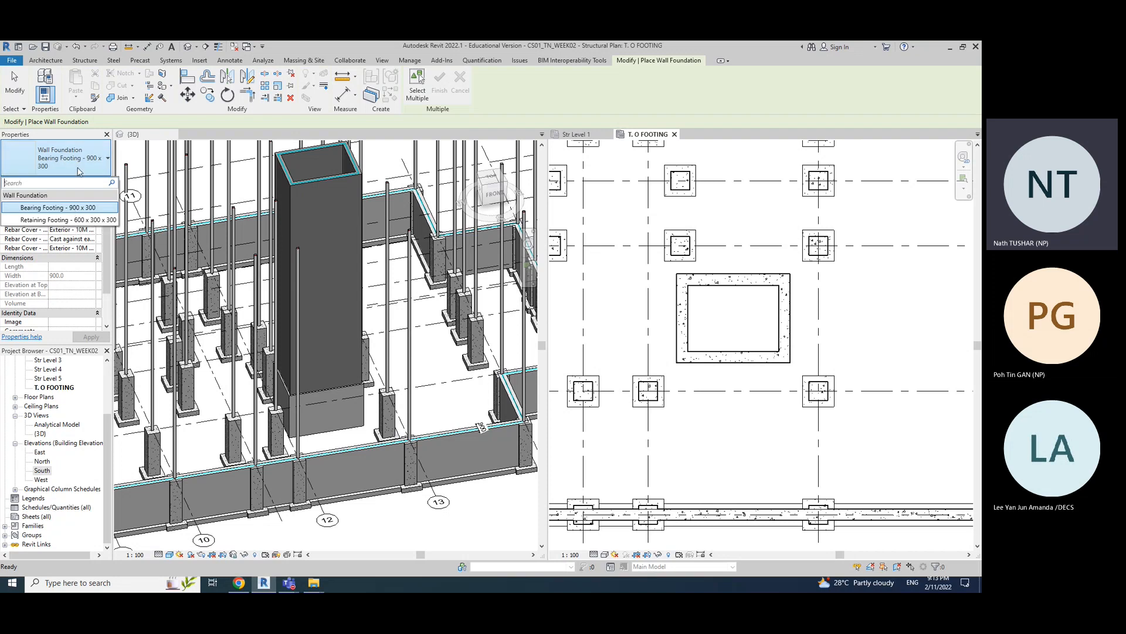
{"action": "left_click", "coordinate": [80, 168]}
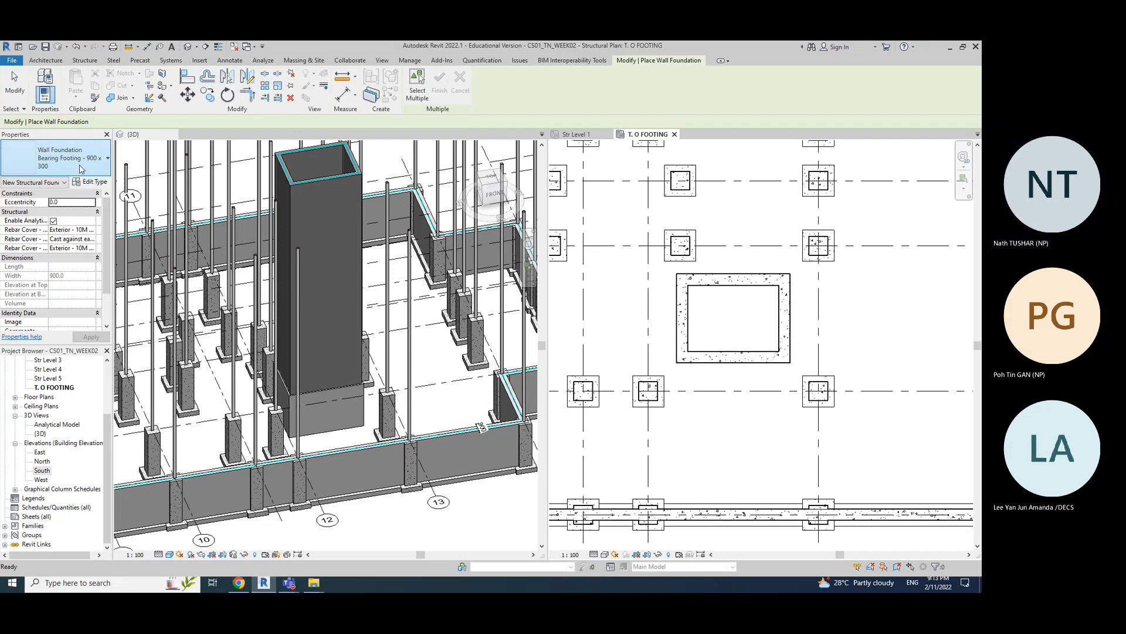
{"action": "left_click", "coordinate": [80, 169]}
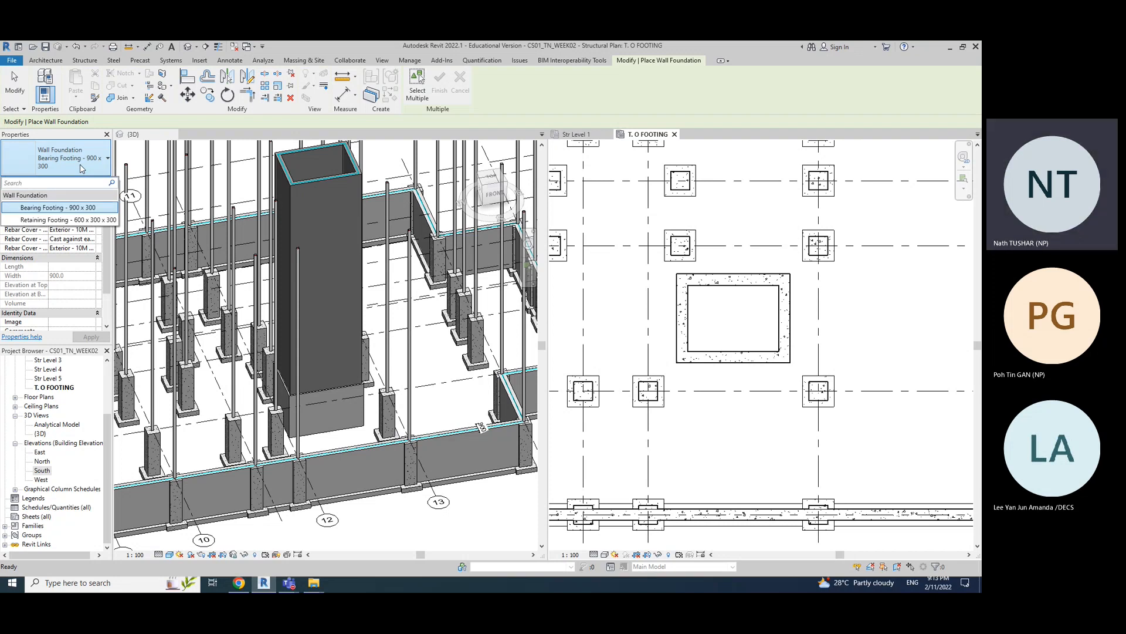
{"action": "left_click", "coordinate": [93, 182]}
{"action": "left_click", "coordinate": [94, 181]}
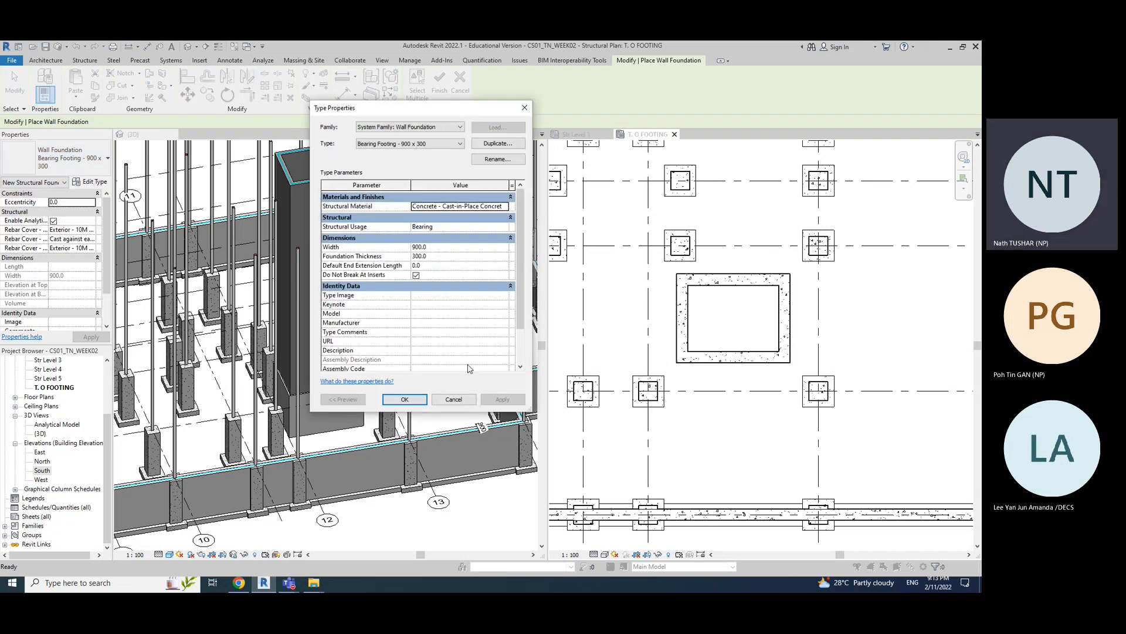
{"action": "left_click", "coordinate": [404, 399]}
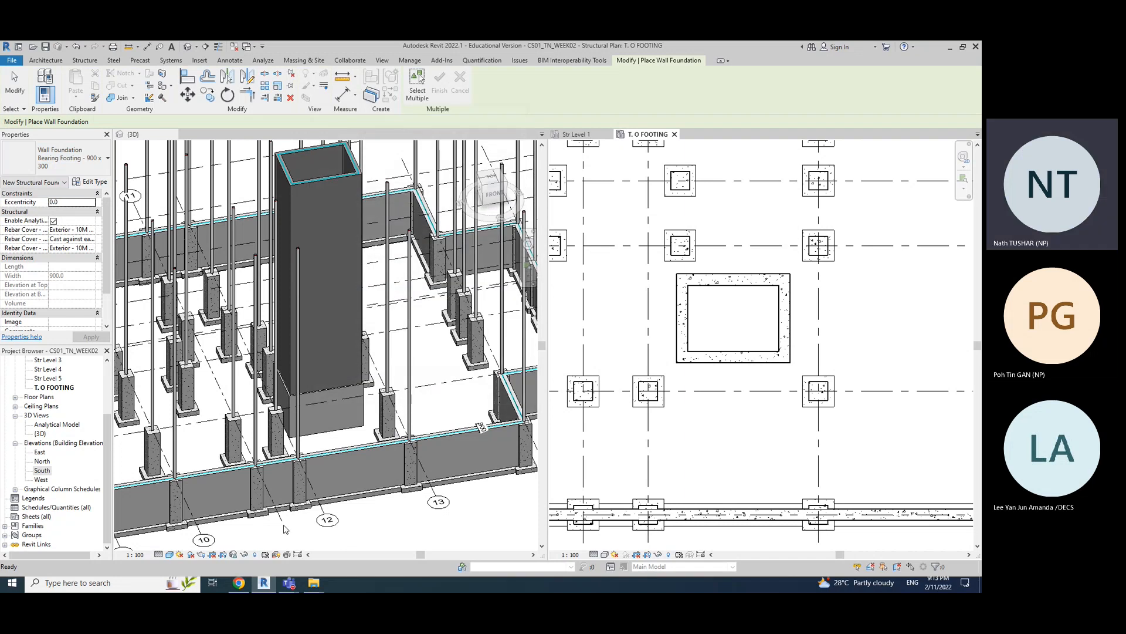
{"action": "key", "text": "Escape"}
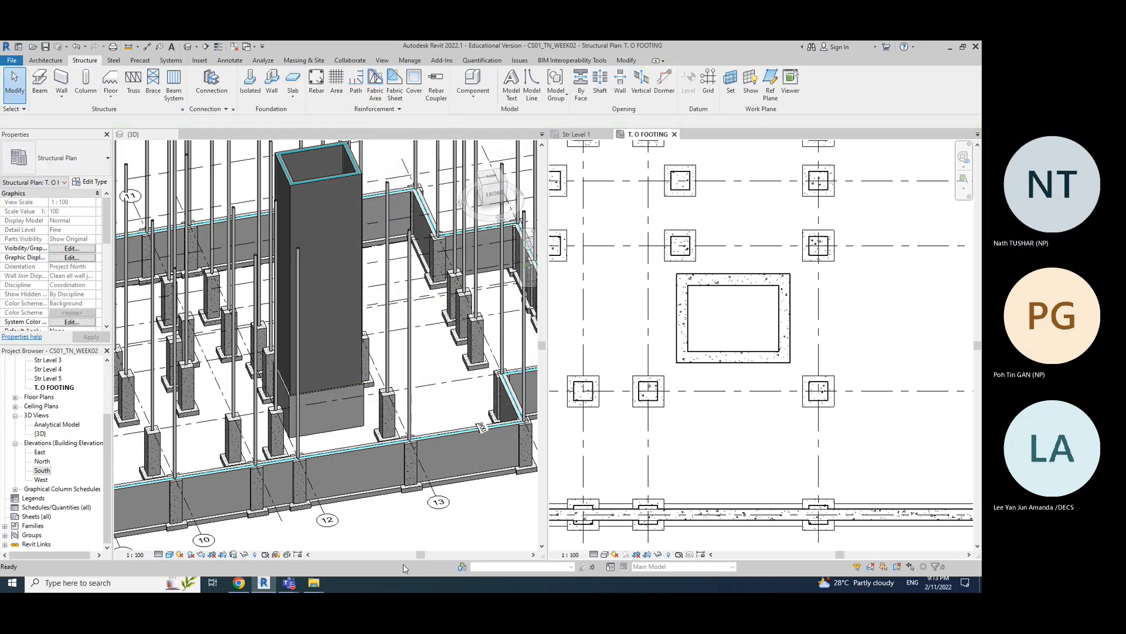
- Check the perimeter footing's type, and place Bearing Footing - 900 x 300 wall foundations under all four shaft walls in the T. O FOOTING plan
{"action": "left_click", "coordinate": [434, 484]}
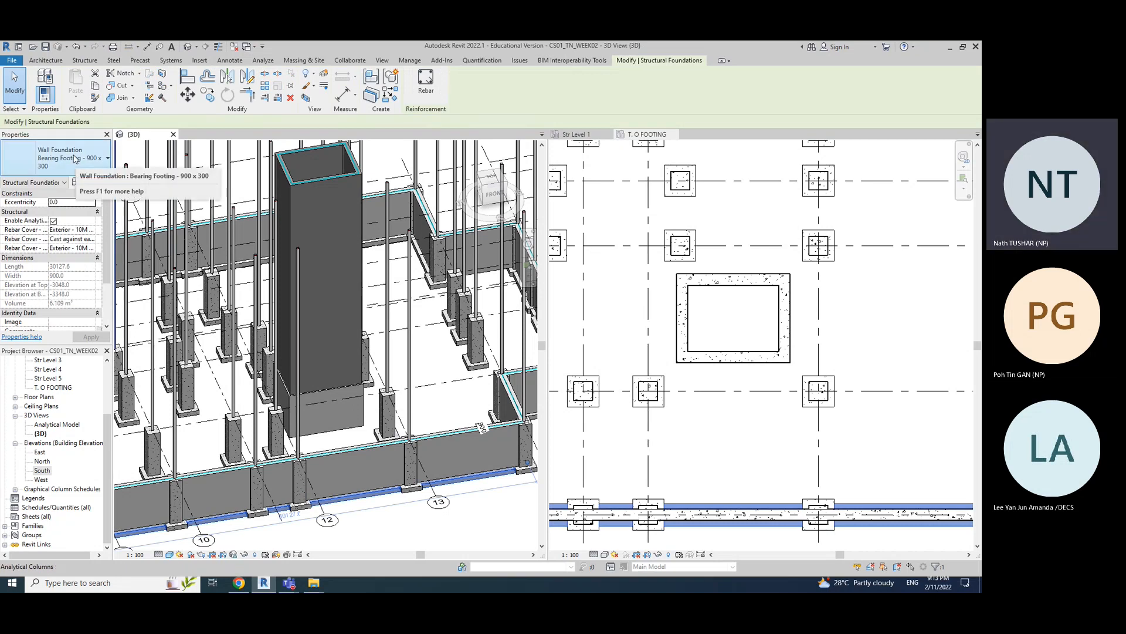
{"action": "left_click", "coordinate": [645, 135]}
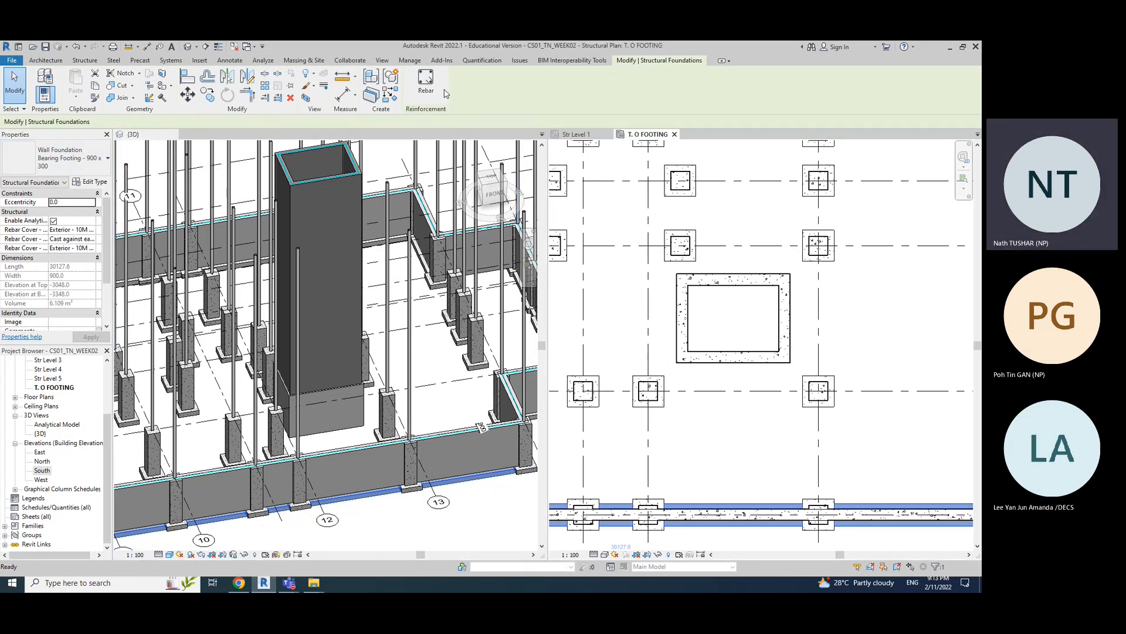
{"action": "left_click", "coordinate": [85, 61]}
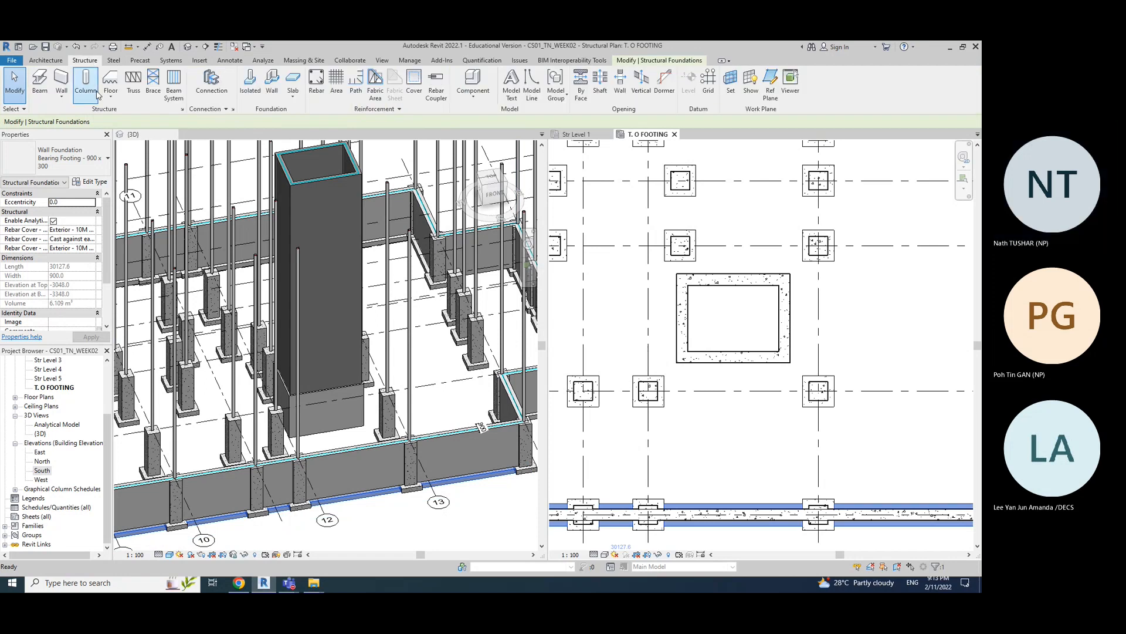
{"action": "left_click", "coordinate": [272, 82]}
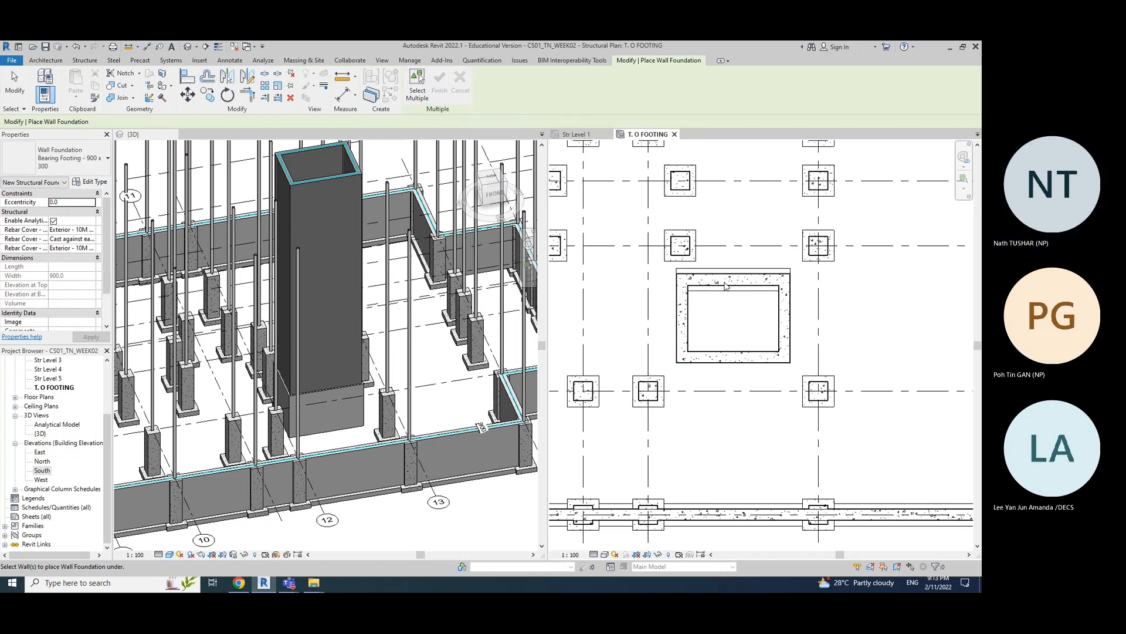
{"action": "left_click", "coordinate": [686, 328]}
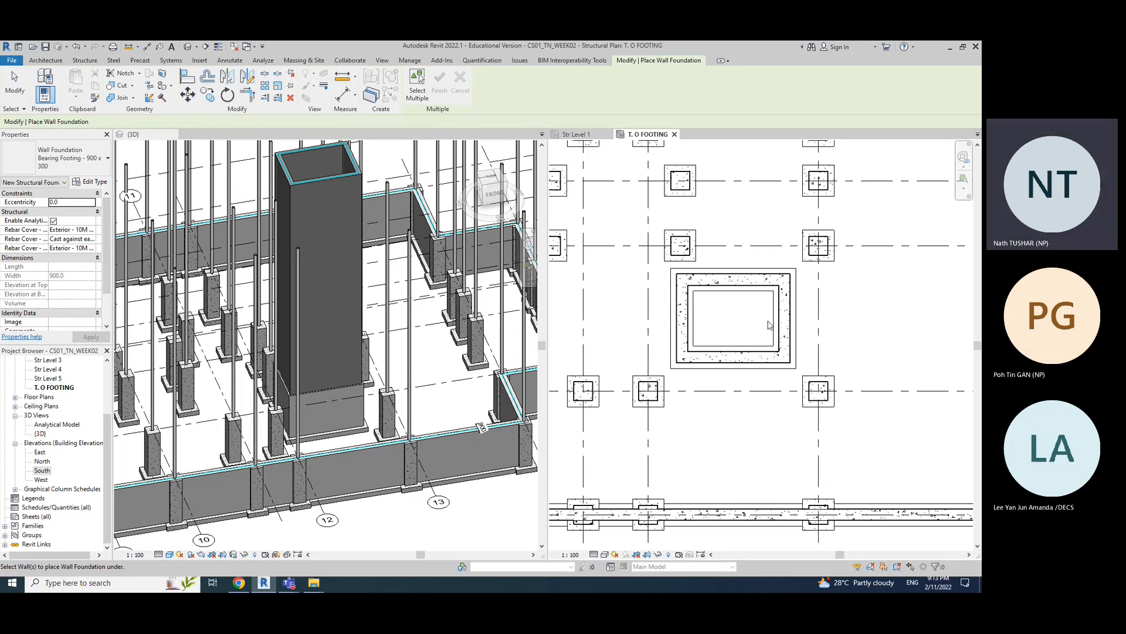
{"action": "left_click", "coordinate": [417, 85]}
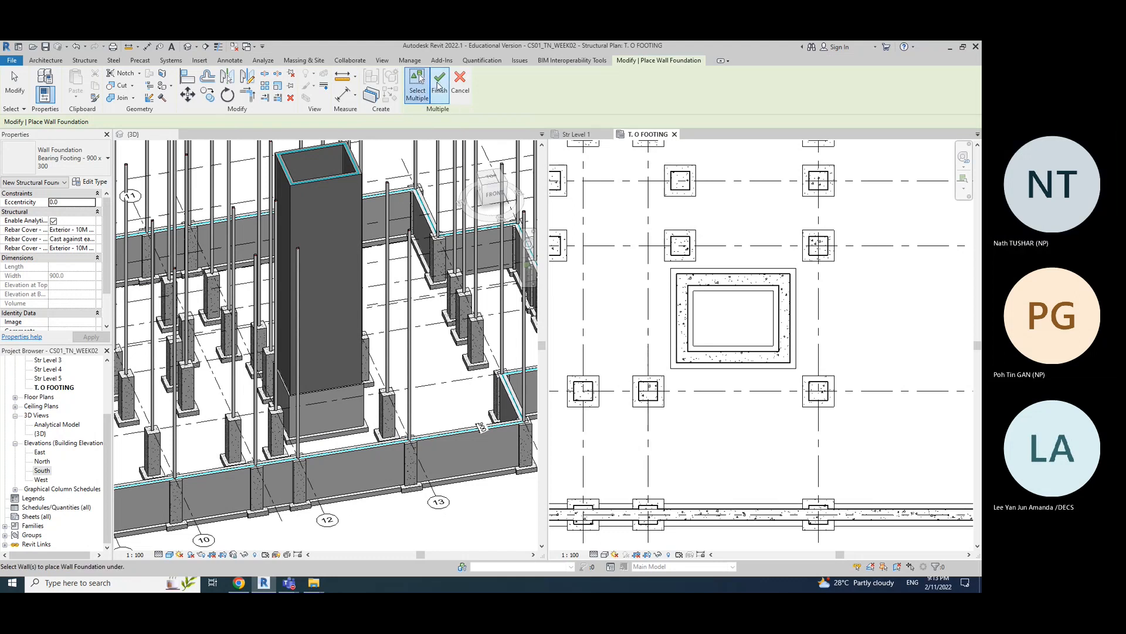
{"action": "left_click", "coordinate": [438, 87]}
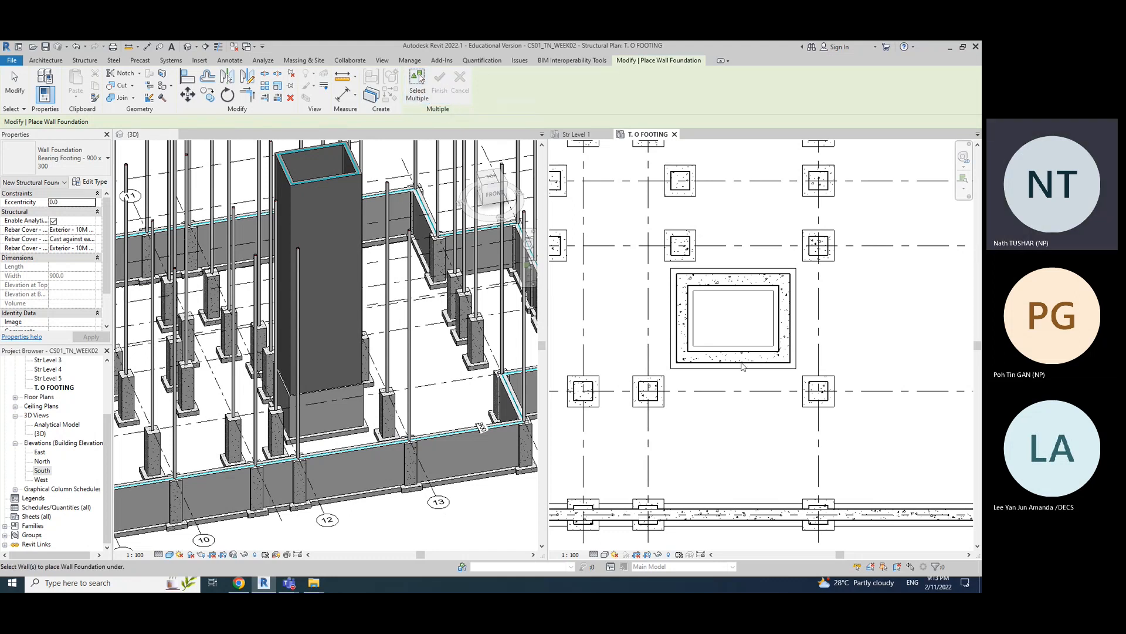
{"action": "key", "text": "Escape"}
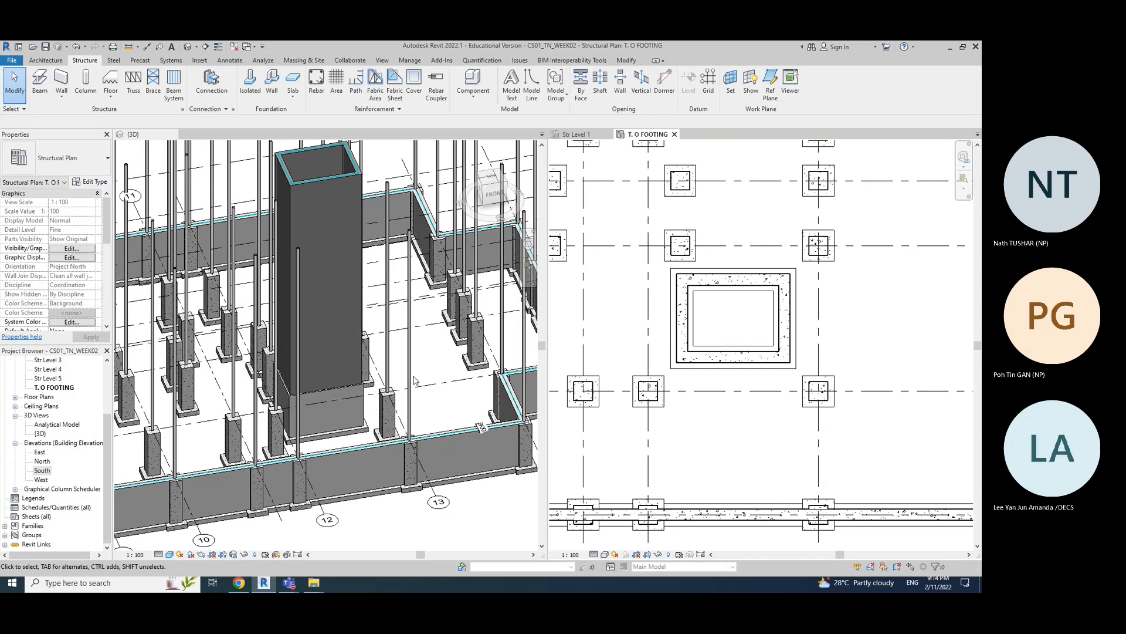
- Switch to the PowerPoint Lecture #3 outline, check the Elevator Shaft item under Foundations, and return to Revit
{"action": "left_click", "coordinate": [236, 585]}
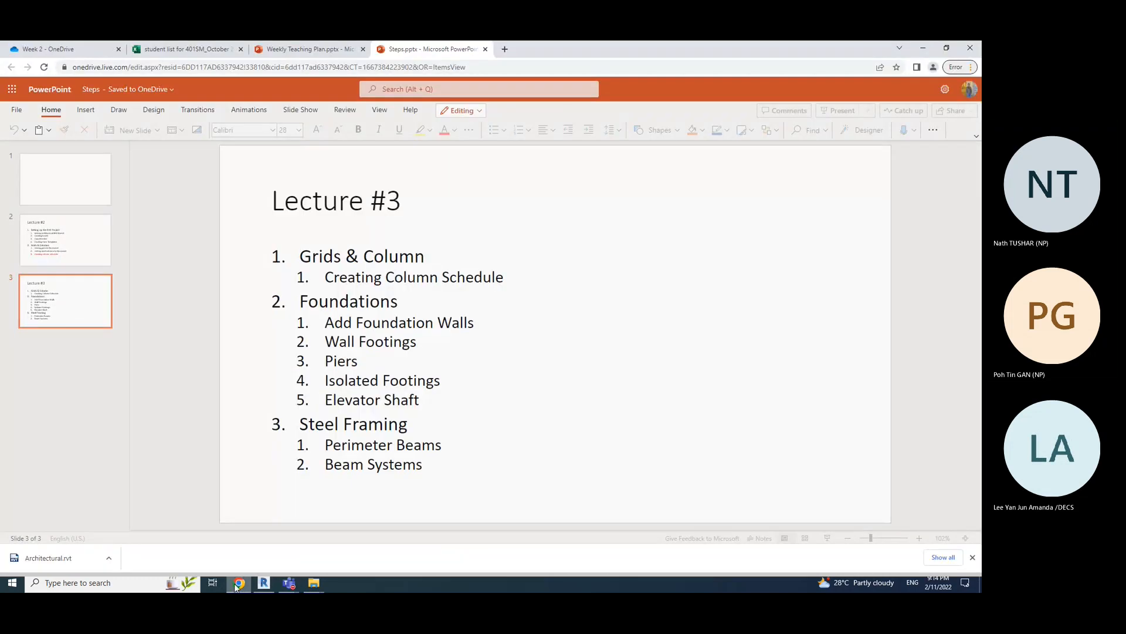
{"action": "left_click_drag", "start_coordinate": [326, 403], "coordinate": [413, 403]}
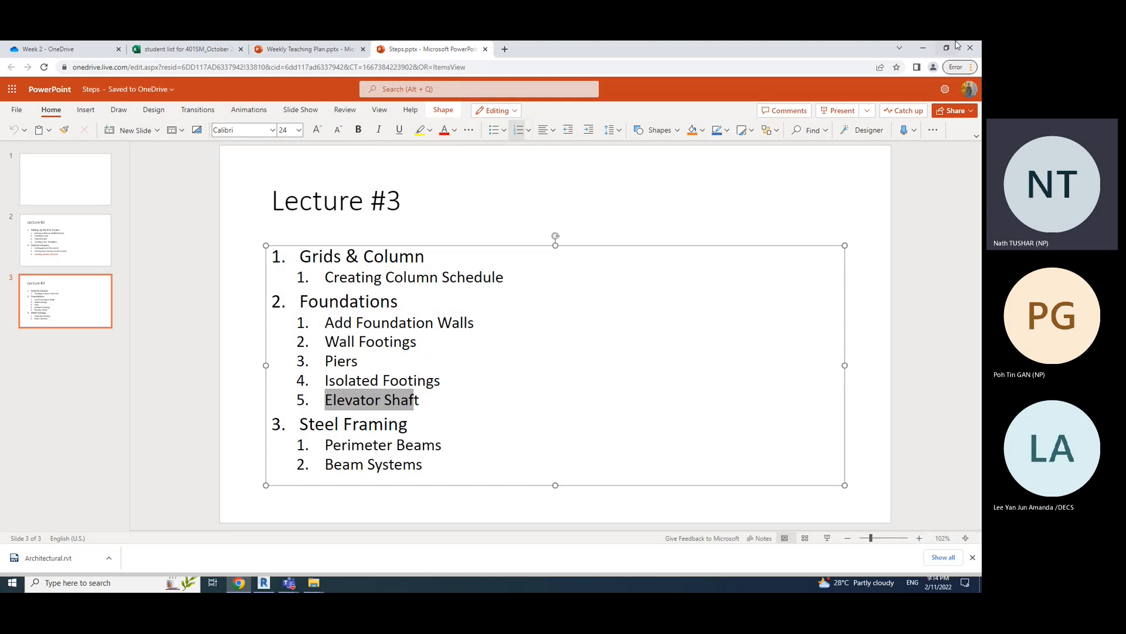
{"action": "left_click", "coordinate": [924, 50]}
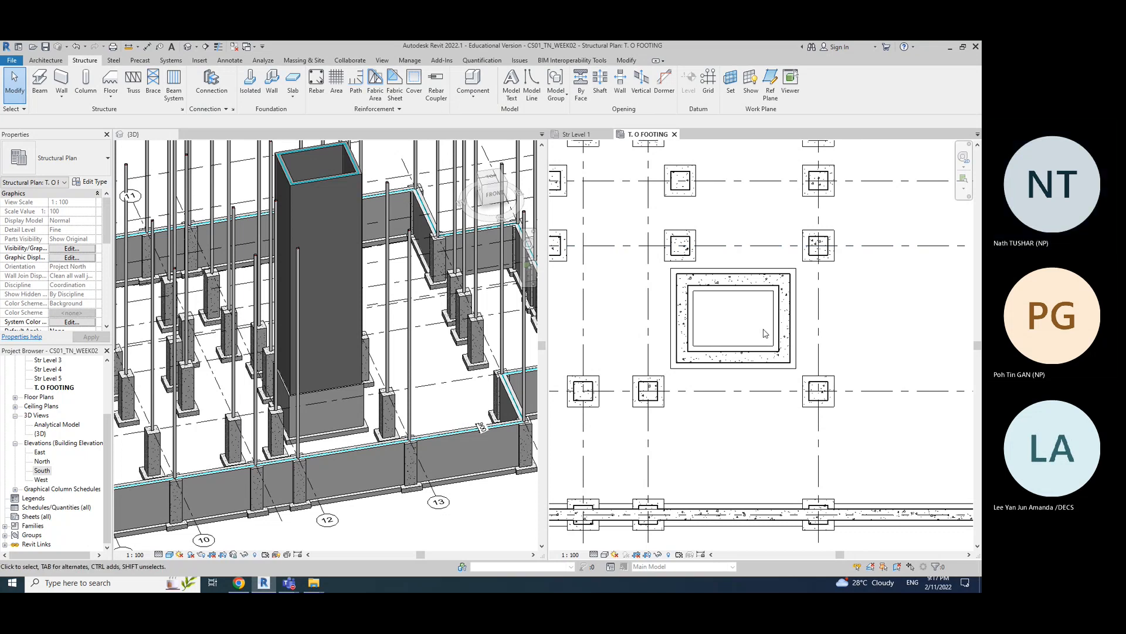
{"action": "scroll", "coordinate": [764, 334], "scroll_direction": "down", "scroll_amount": 1}
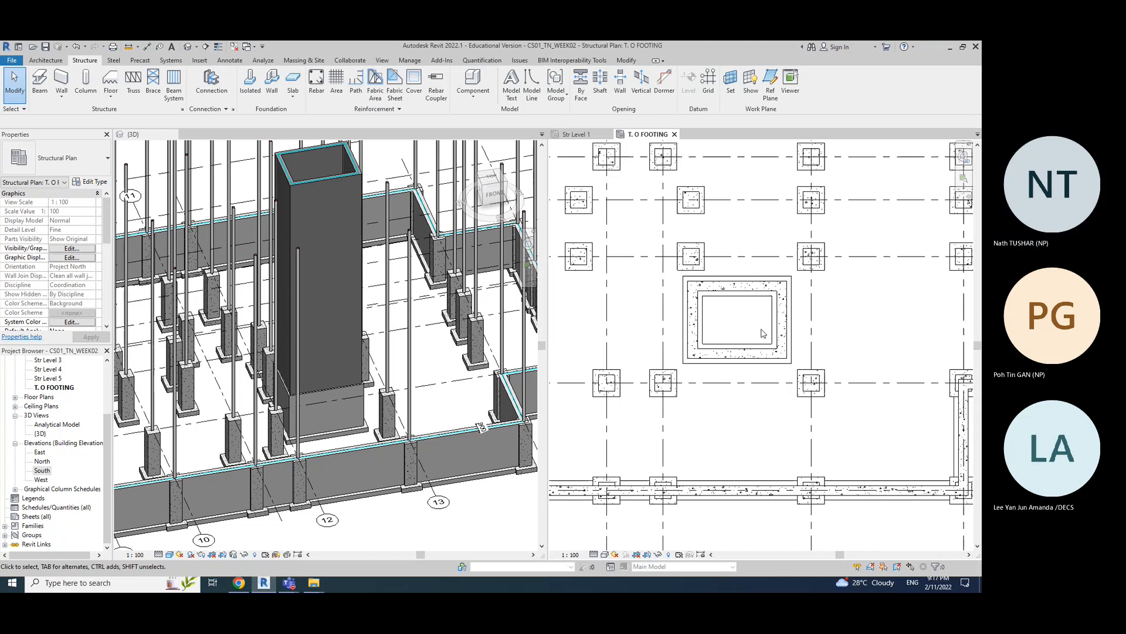
{"action": "left_click", "coordinate": [237, 584]}
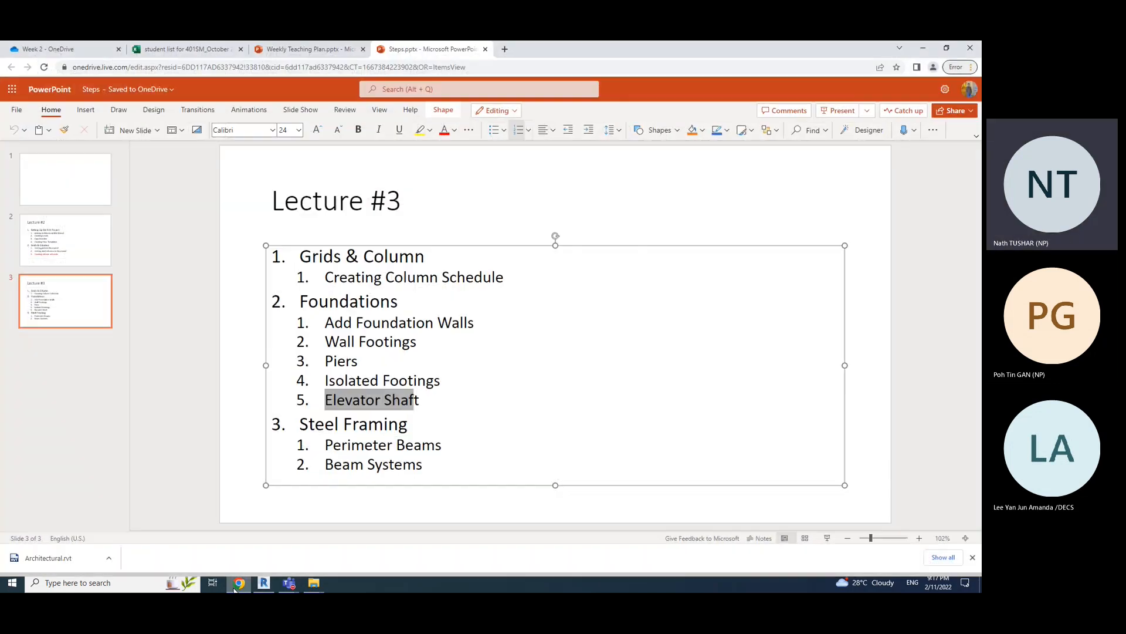
{"action": "left_click", "coordinate": [331, 383]}
{"action": "left_click", "coordinate": [353, 400]}
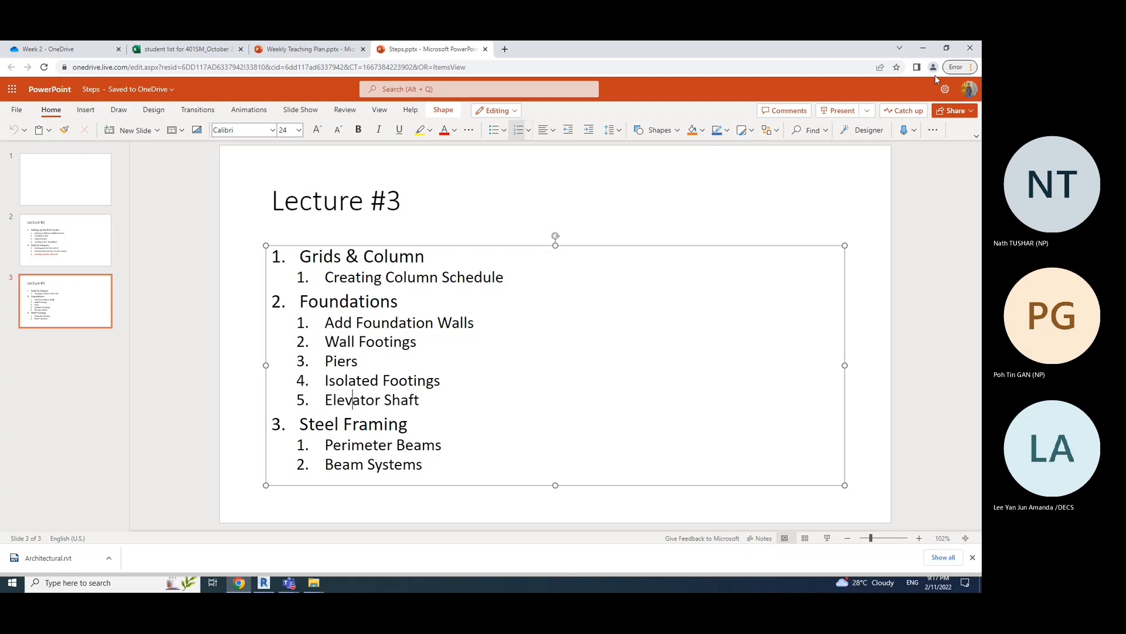
{"action": "key", "text": "alt+Tab"}
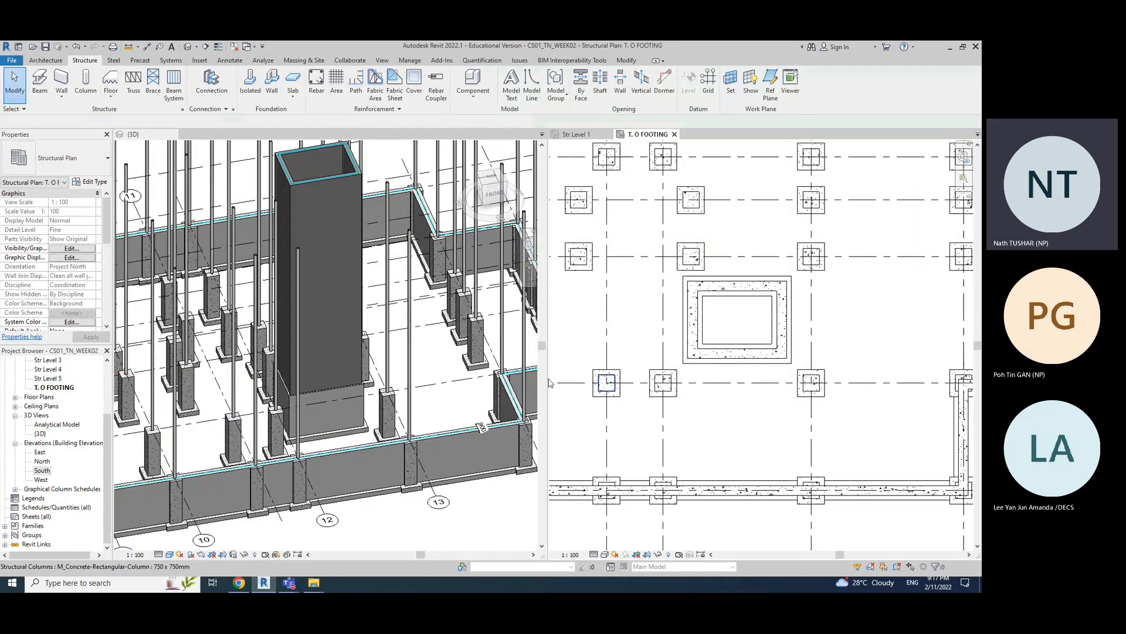
- Examine the elevator shaft in the Str Level 1 plan and in the 3D view from above, at an angle and from the front
{"action": "left_click", "coordinate": [576, 134]}
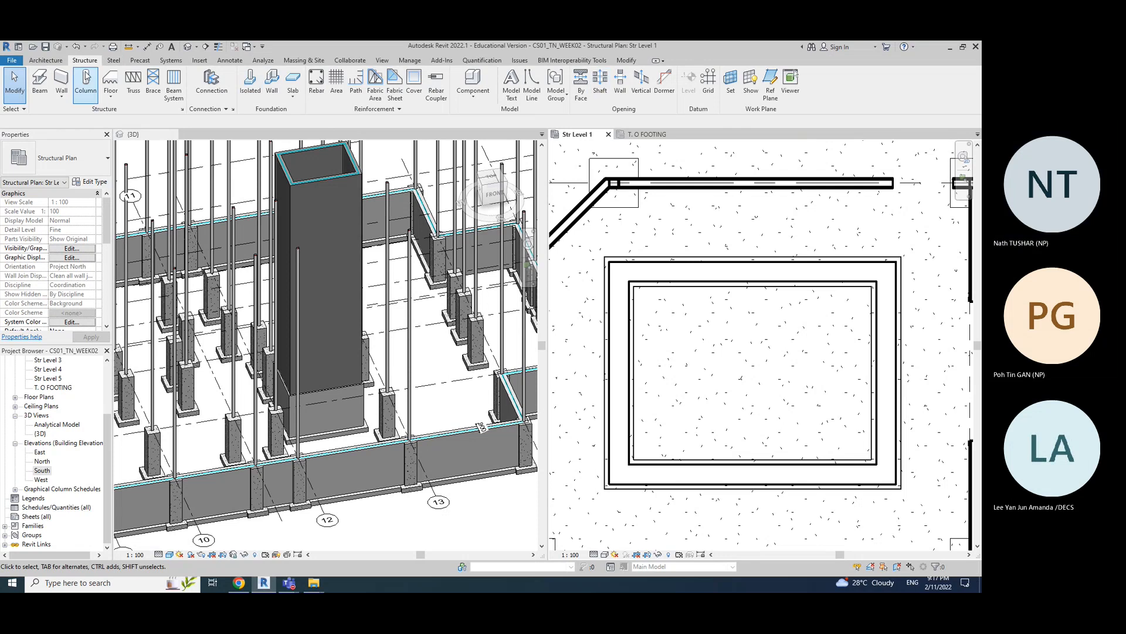
{"action": "scroll", "coordinate": [728, 379], "scroll_direction": "down", "scroll_amount": 3}
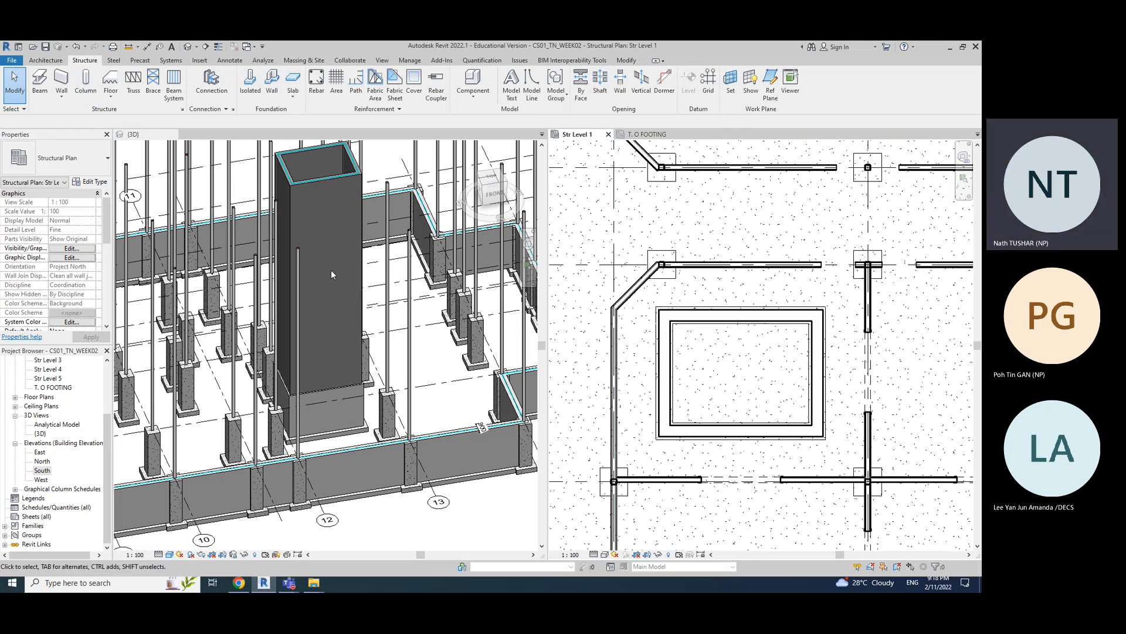
{"action": "middle_click_drag", "start_coordinate": [350, 230], "coordinate": [296, 480], "text": "shift"}
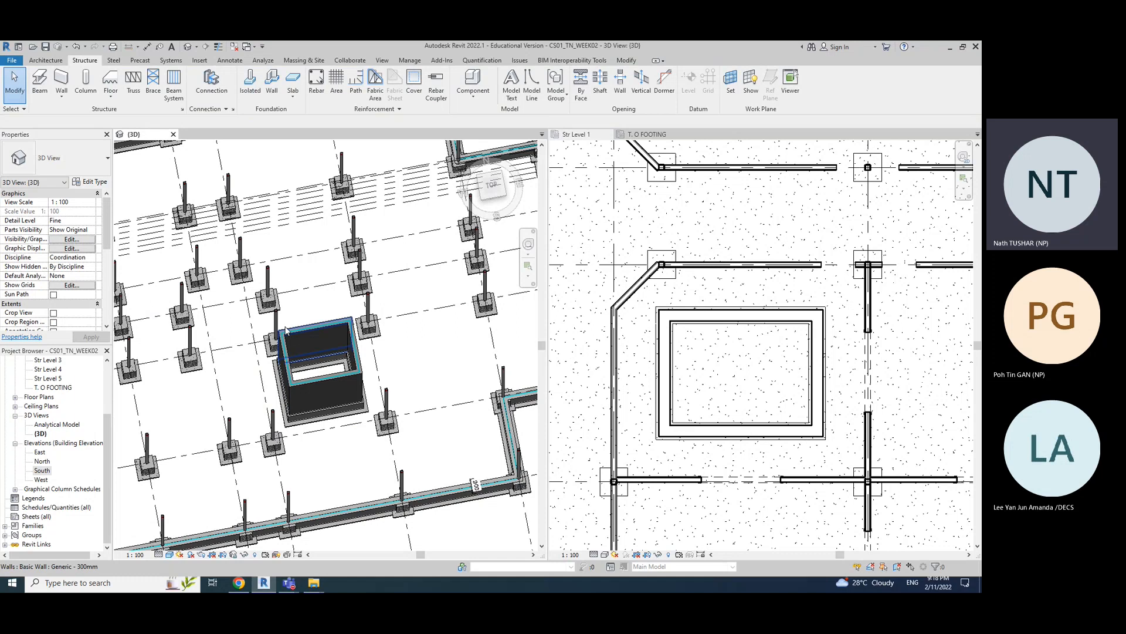
{"action": "middle_click_drag", "start_coordinate": [286, 330], "coordinate": [292, 267], "text": "shift"}
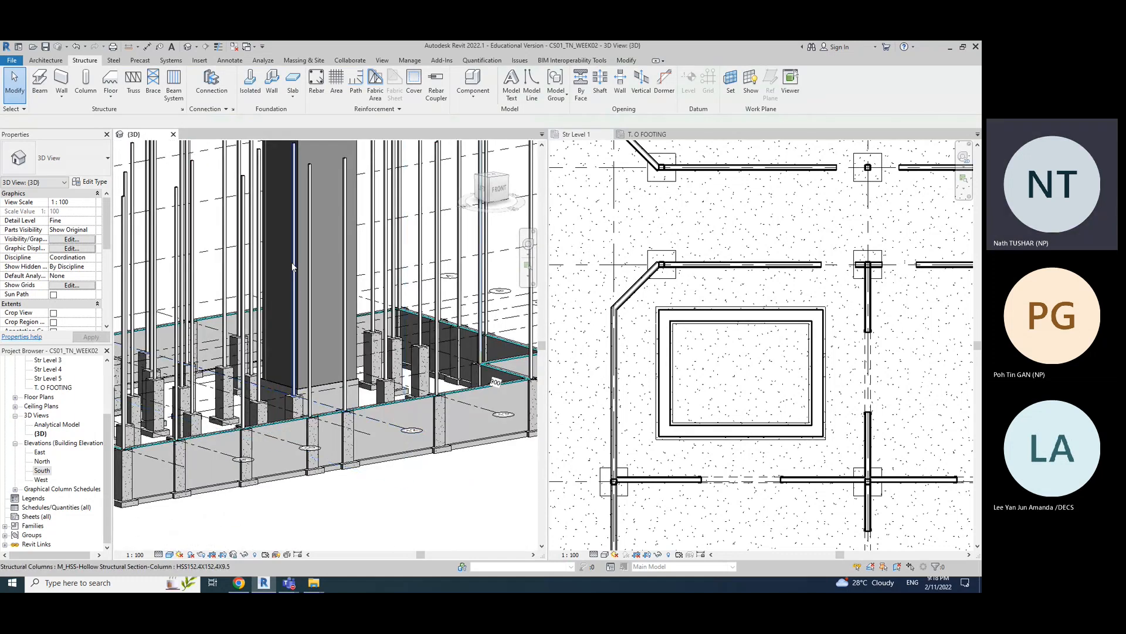
{"action": "scroll", "coordinate": [375, 288], "scroll_direction": "down", "scroll_amount": 3}
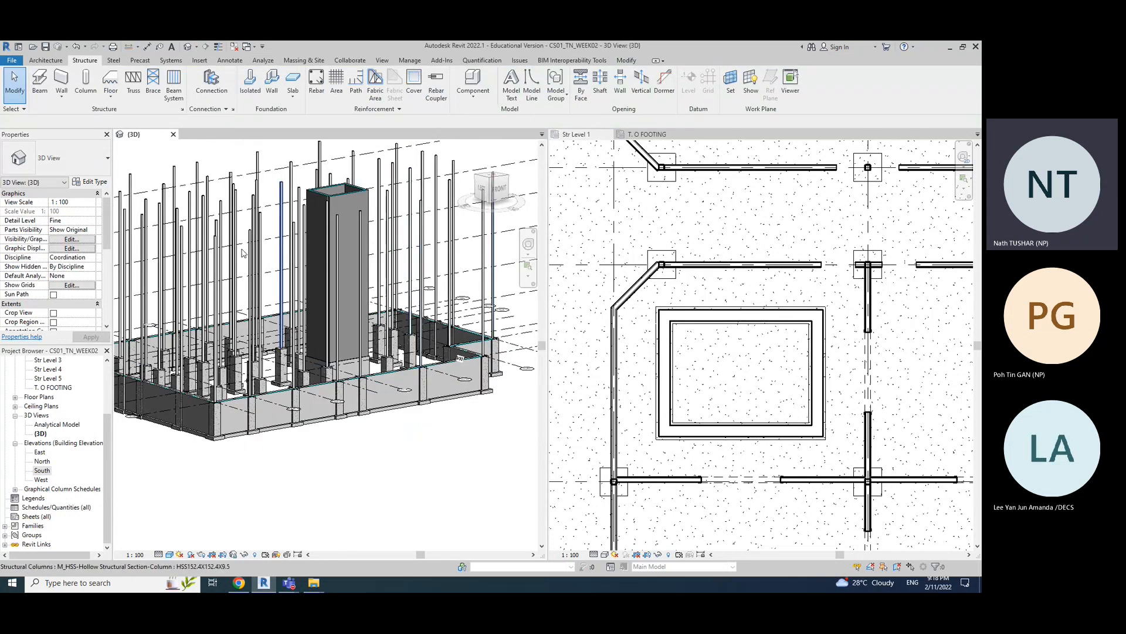
{"action": "left_click", "coordinate": [487, 199]}
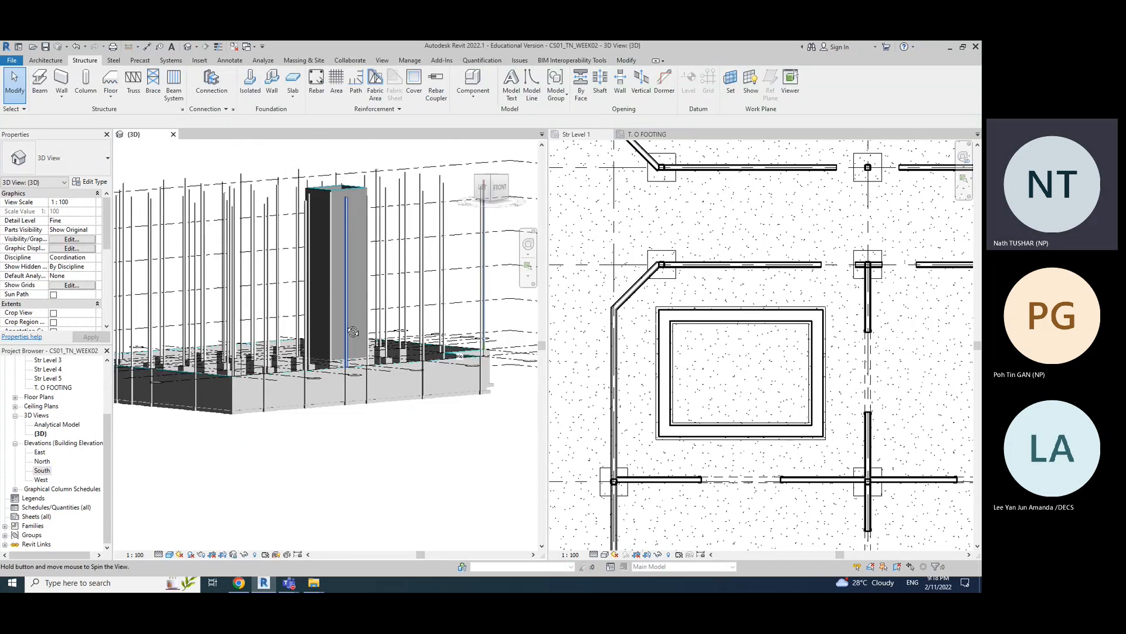
{"action": "left_click", "coordinate": [499, 186]}
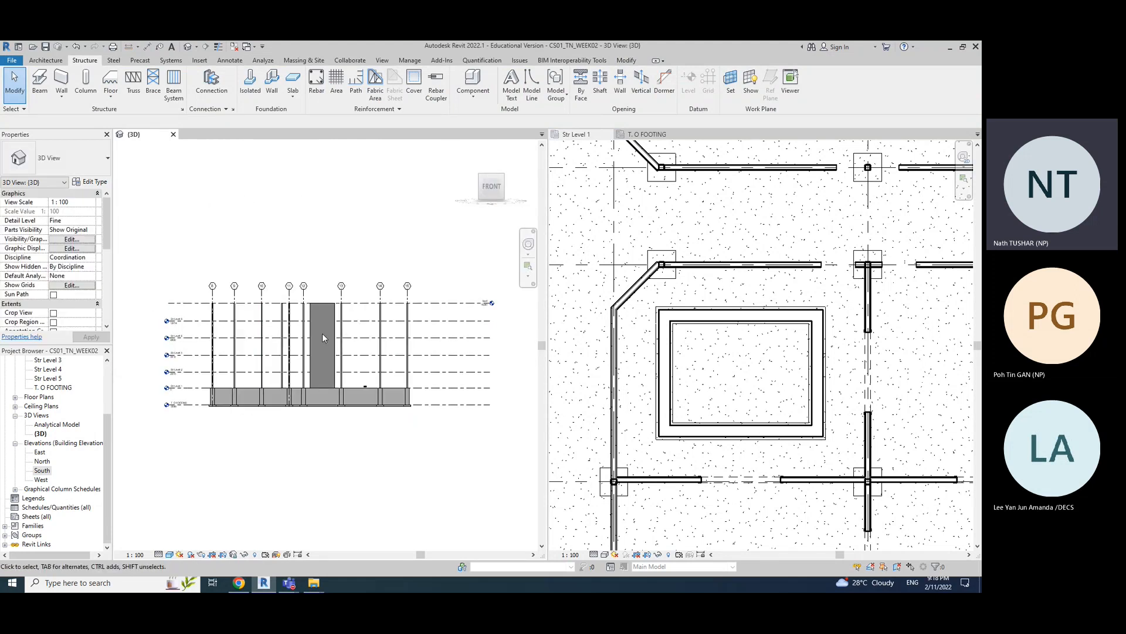
- Start a Shaft Opening in the Str Level 1 plan and pick the outer faces of the four elevator walls as its boundary
{"action": "middle_click_drag", "start_coordinate": [329, 339], "coordinate": [382, 469], "text": "shift"}
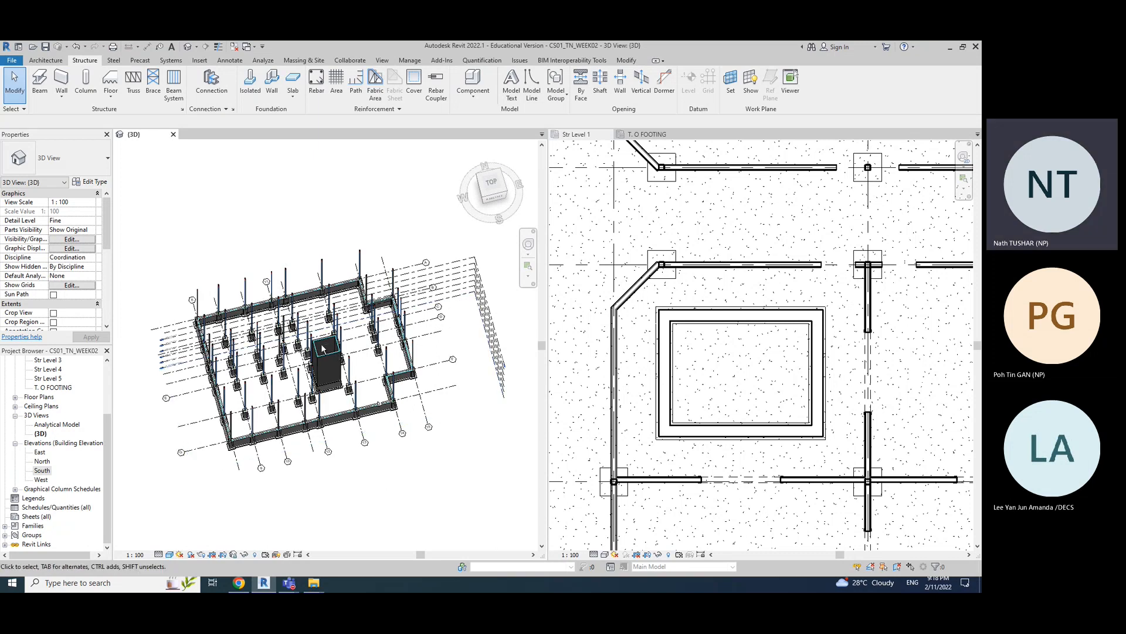
{"action": "middle_click_drag", "start_coordinate": [322, 349], "coordinate": [363, 326], "text": "shift"}
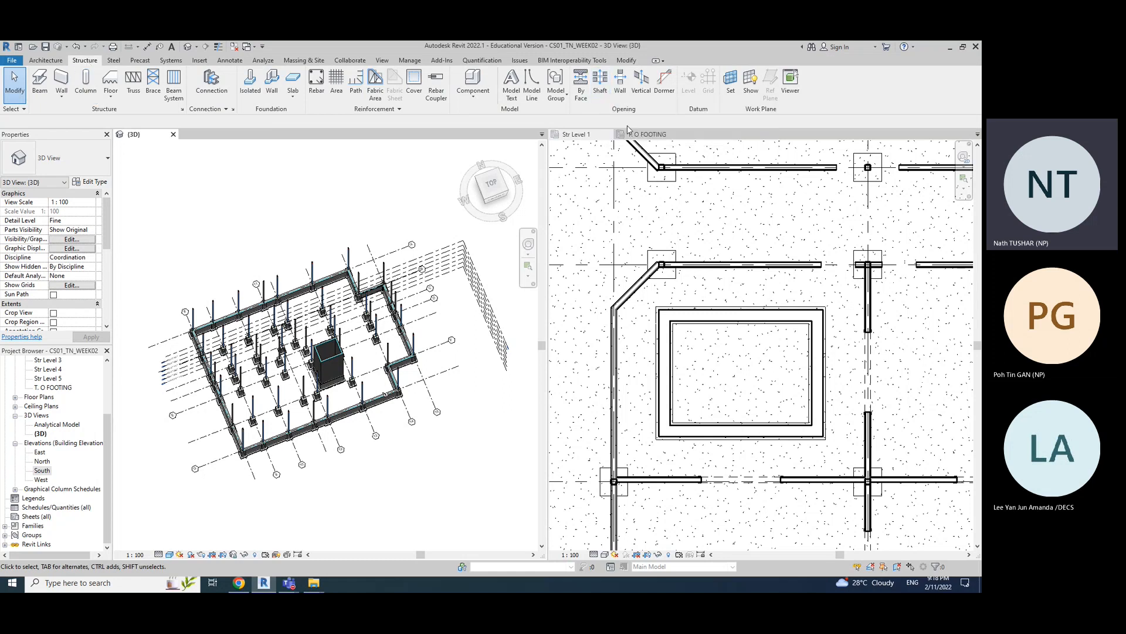
{"action": "left_click", "coordinate": [602, 100]}
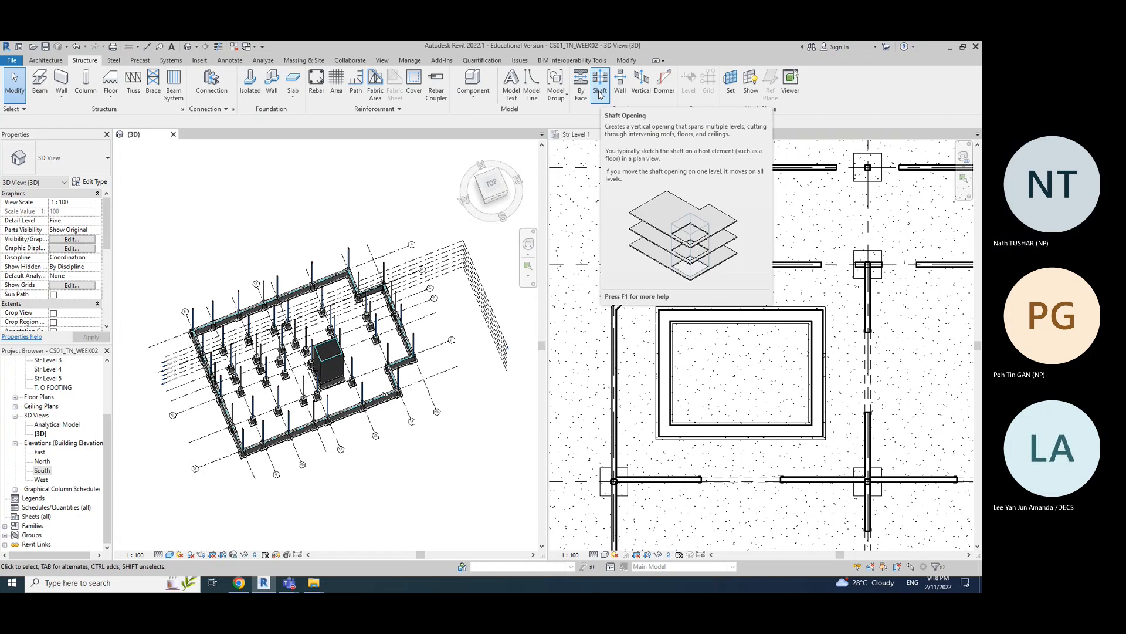
{"action": "left_click", "coordinate": [601, 91]}
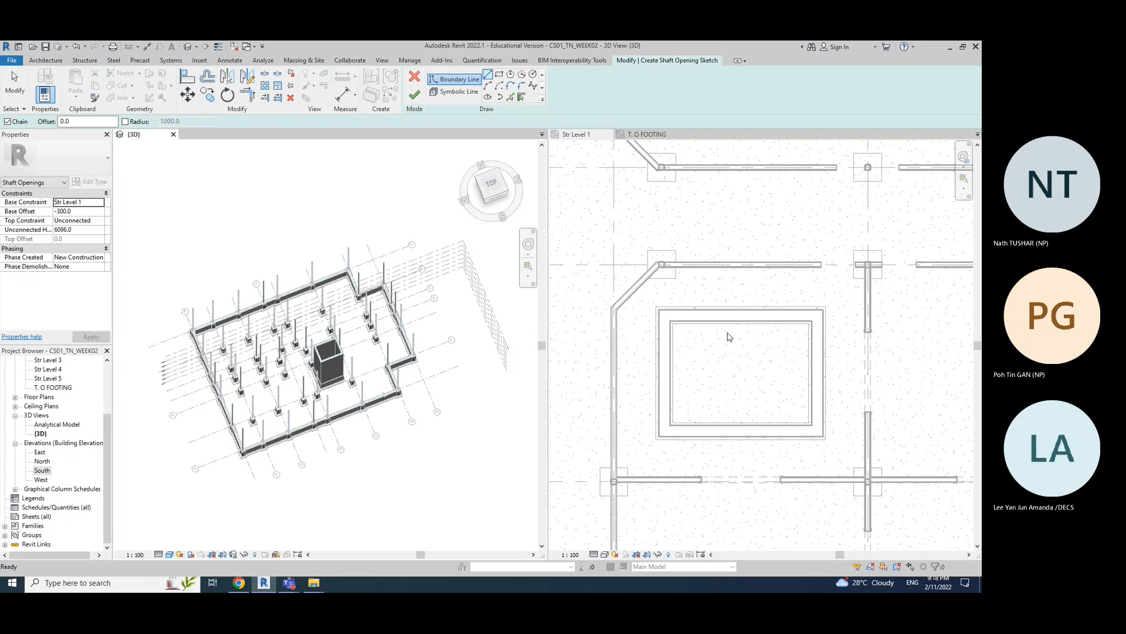
{"action": "left_click", "coordinate": [511, 98]}
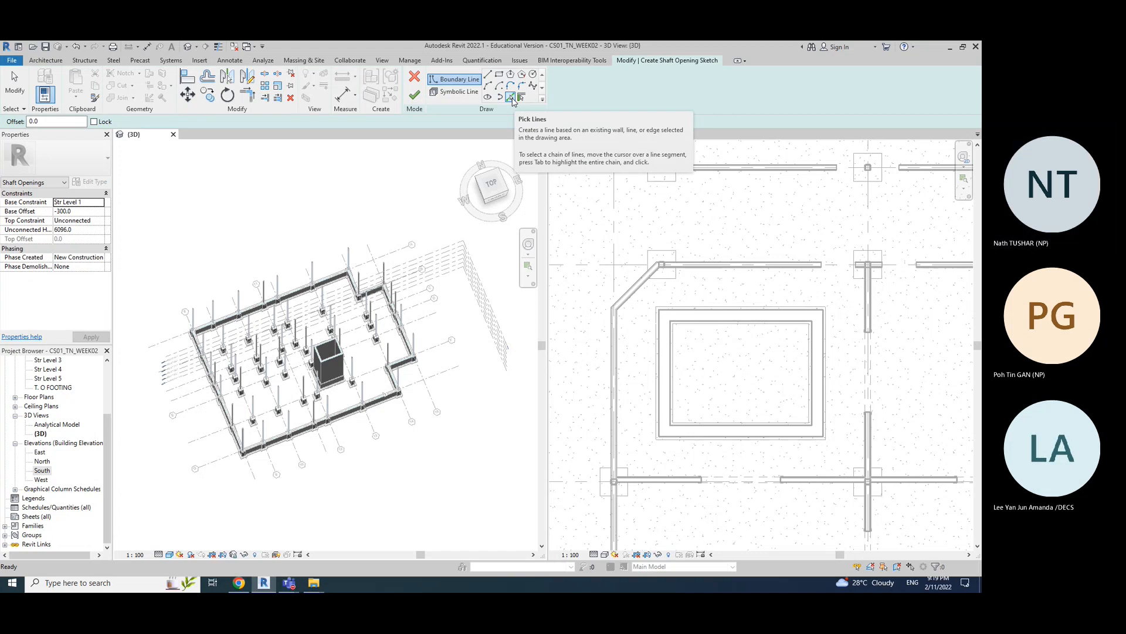
{"action": "scroll", "coordinate": [708, 332], "scroll_direction": "up", "scroll_amount": 3}
{"action": "left_click", "coordinate": [708, 330]}
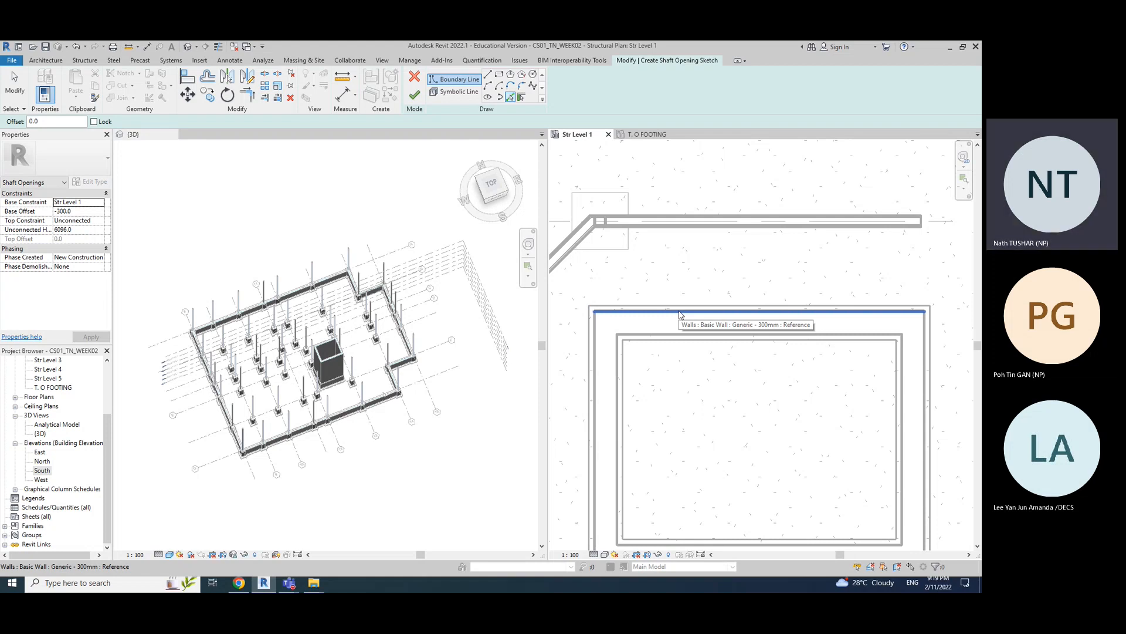
{"action": "left_click", "coordinate": [680, 315]}
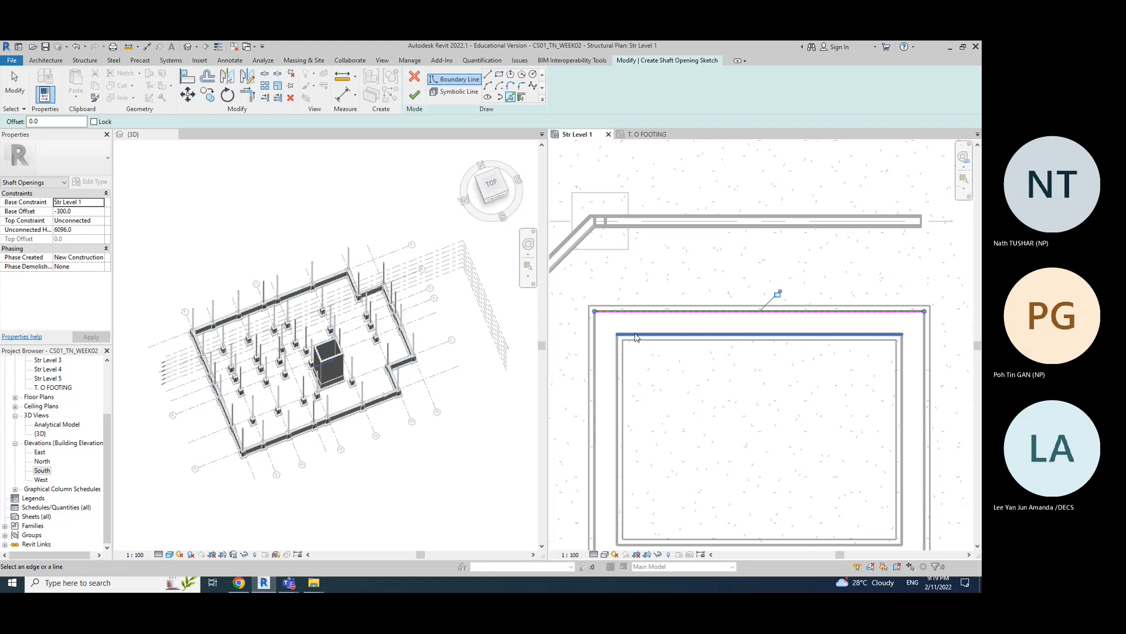
{"action": "left_click", "coordinate": [597, 355]}
{"action": "scroll", "coordinate": [642, 424], "scroll_direction": "down", "scroll_amount": 3}
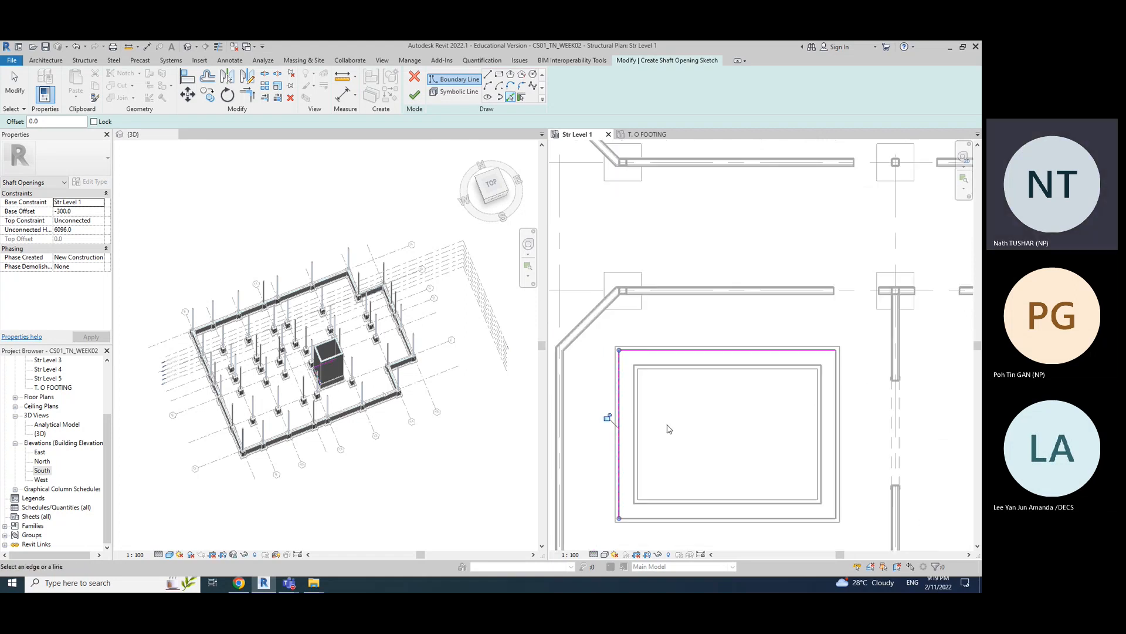
{"action": "left_click", "coordinate": [680, 485]}
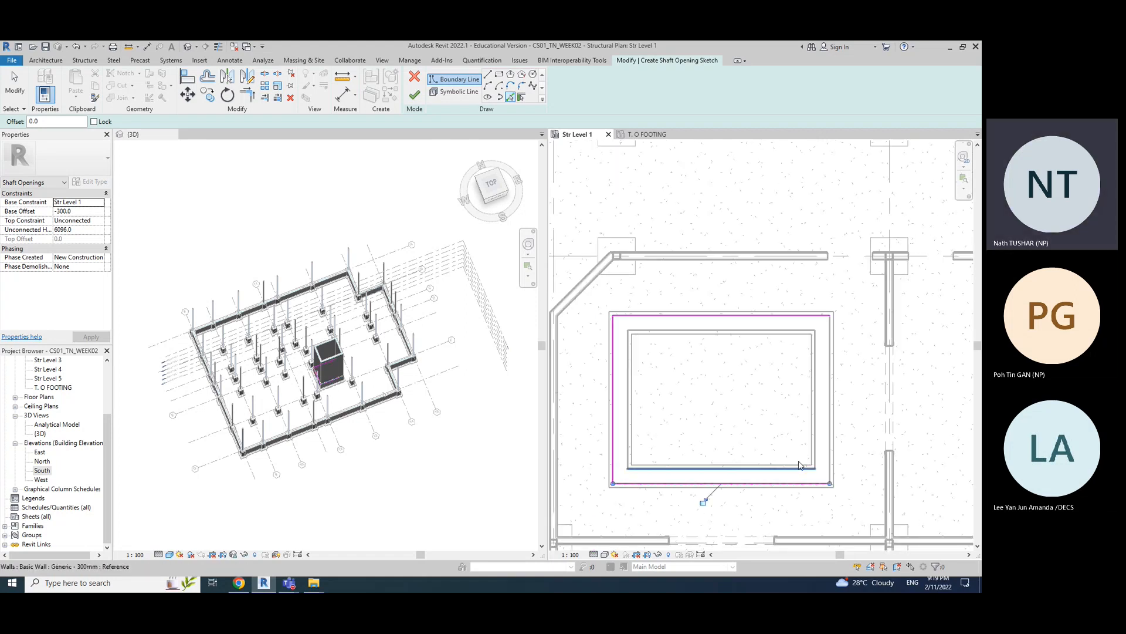
{"action": "left_click", "coordinate": [832, 405]}
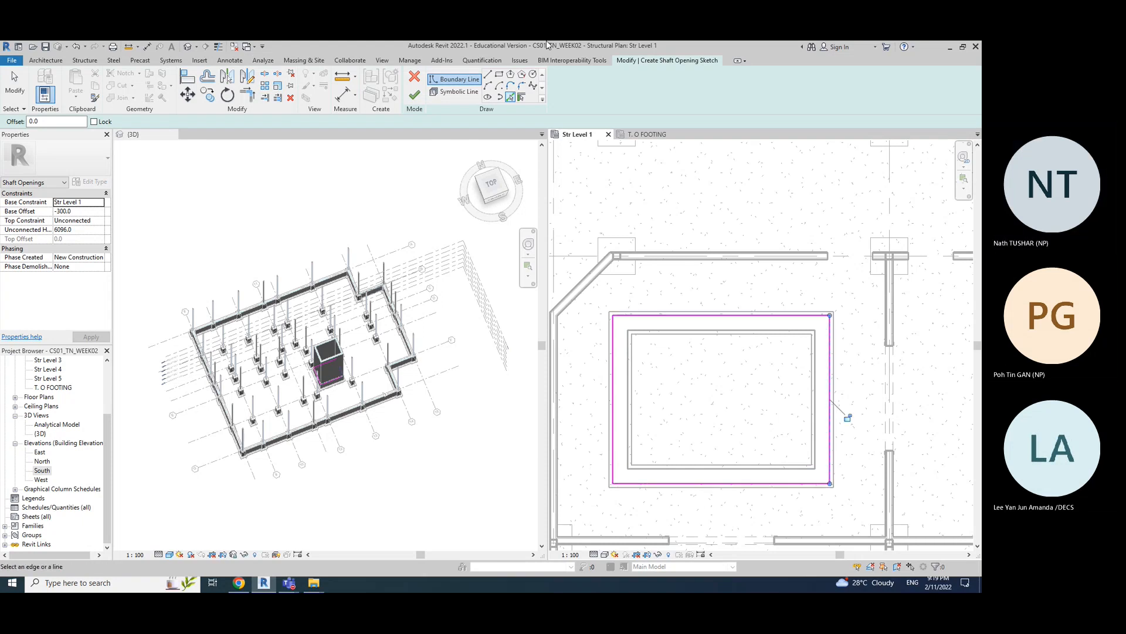
{"action": "left_click", "coordinate": [455, 91]}
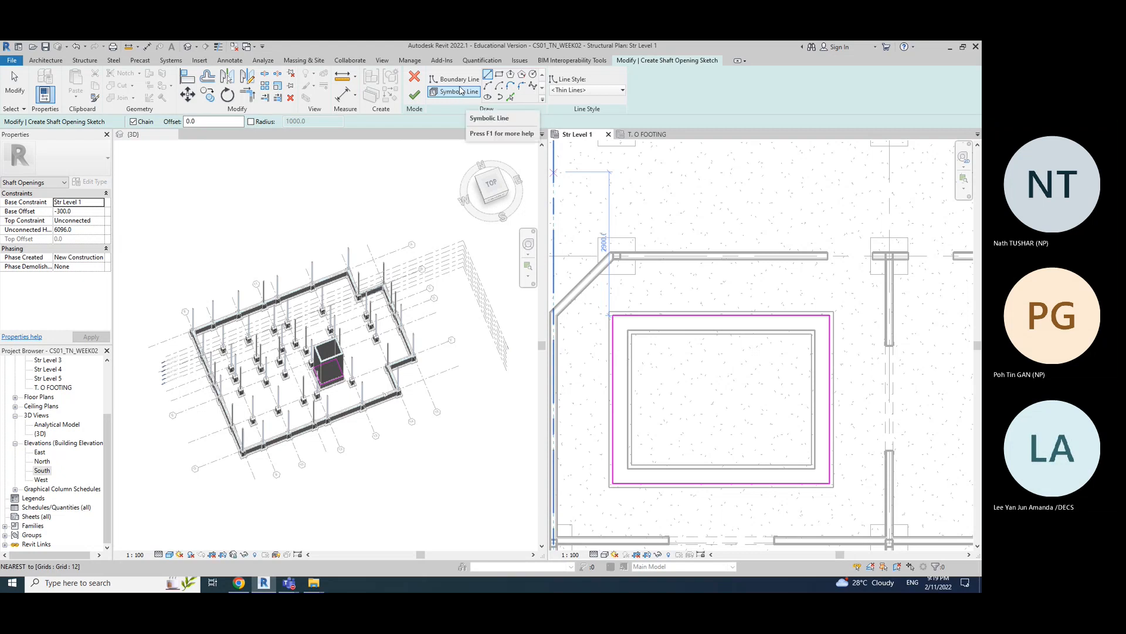
{"action": "left_click", "coordinate": [457, 92]}
{"action": "left_click", "coordinate": [458, 81]}
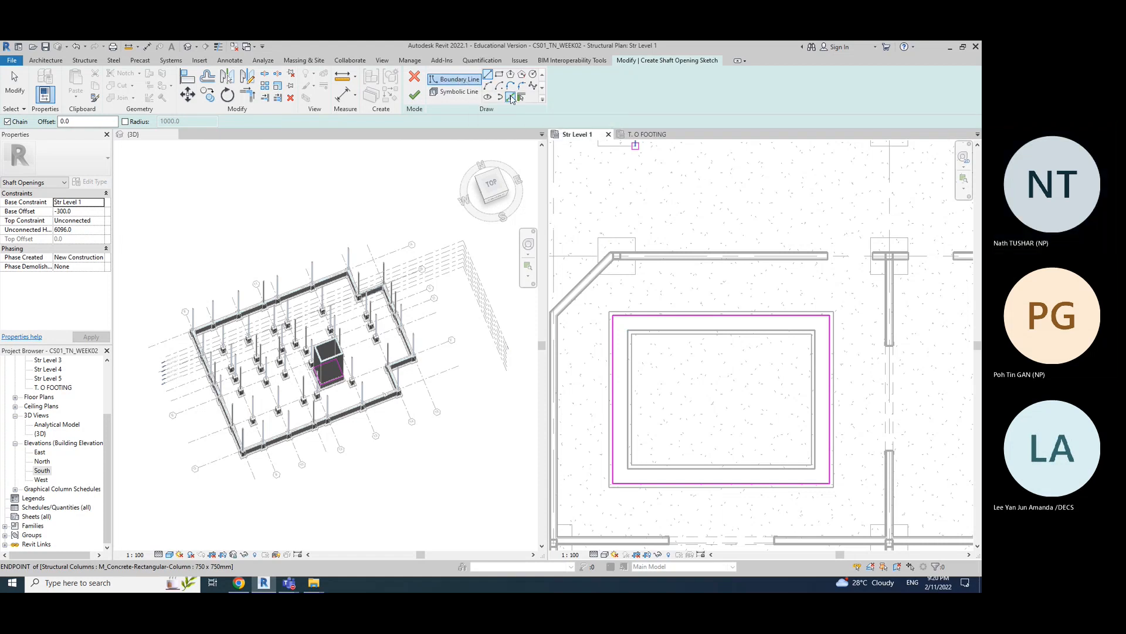
{"action": "left_click", "coordinate": [510, 98]}
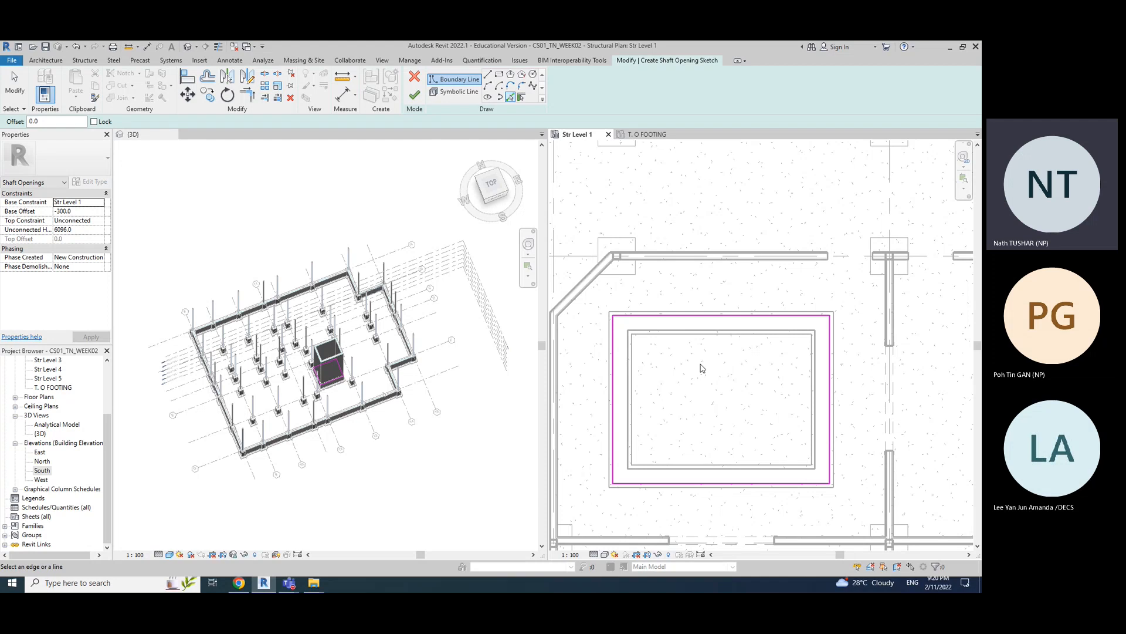
- Draw two crossing symbolic lines in the Thin Lines style between opposite corners of the shaft boundary
{"action": "left_click", "coordinate": [459, 93]}
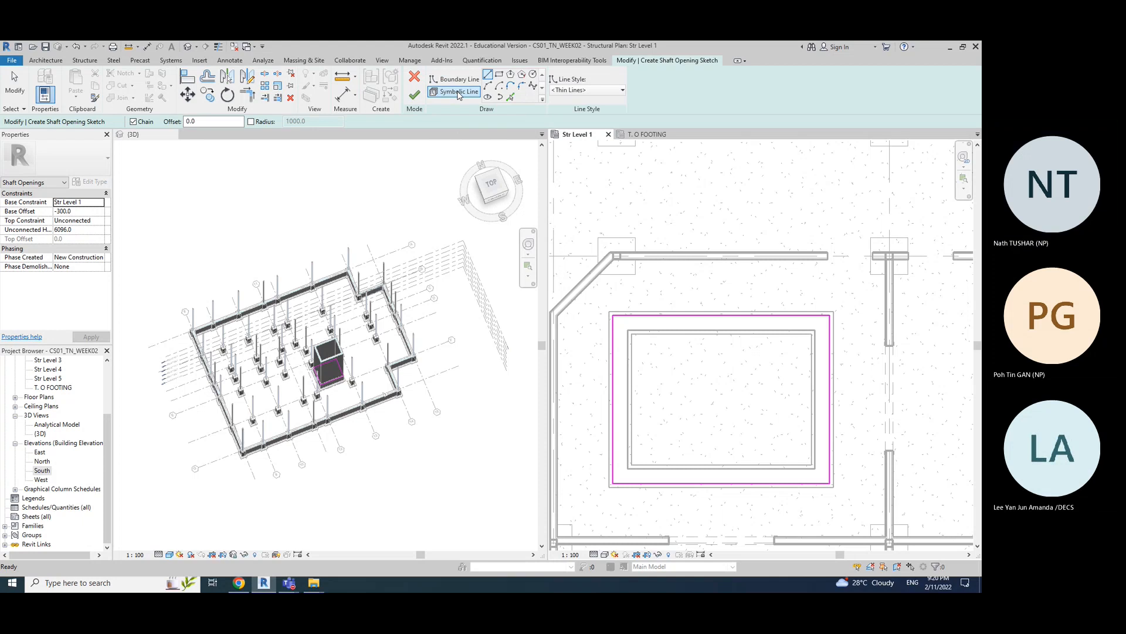
{"action": "left_click", "coordinate": [613, 91]}
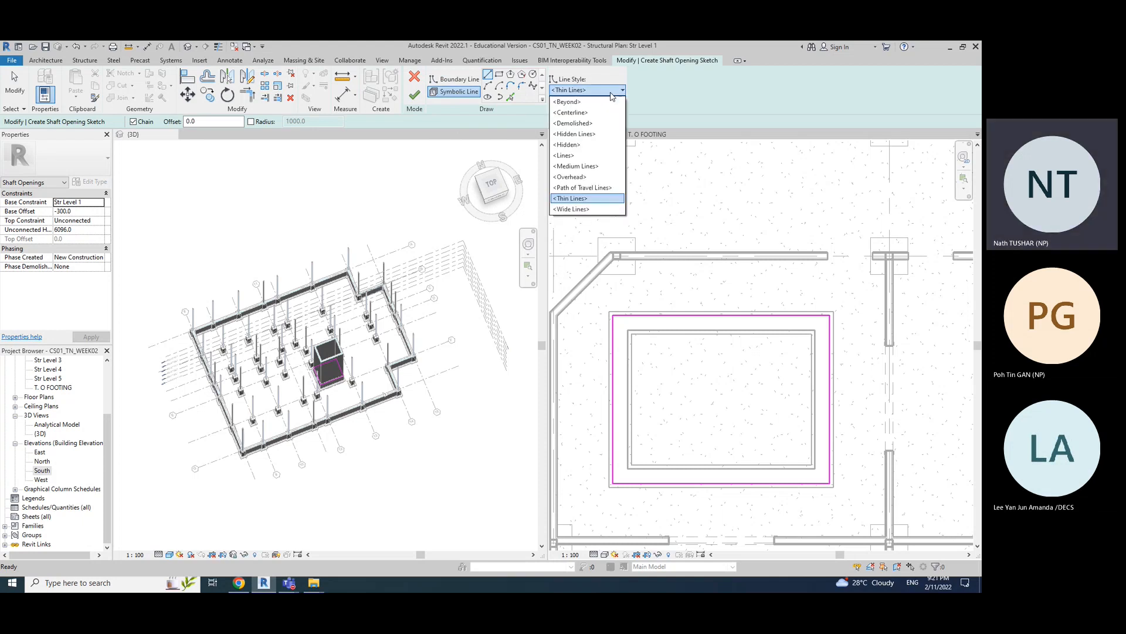
{"action": "left_click", "coordinate": [612, 93]}
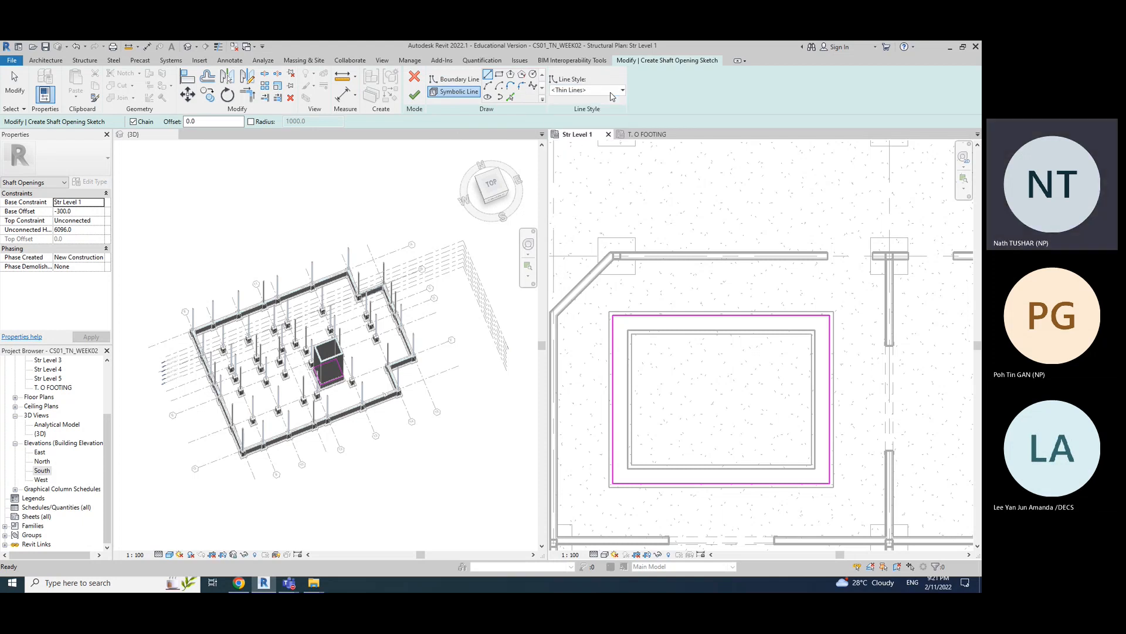
{"action": "left_click", "coordinate": [612, 317]}
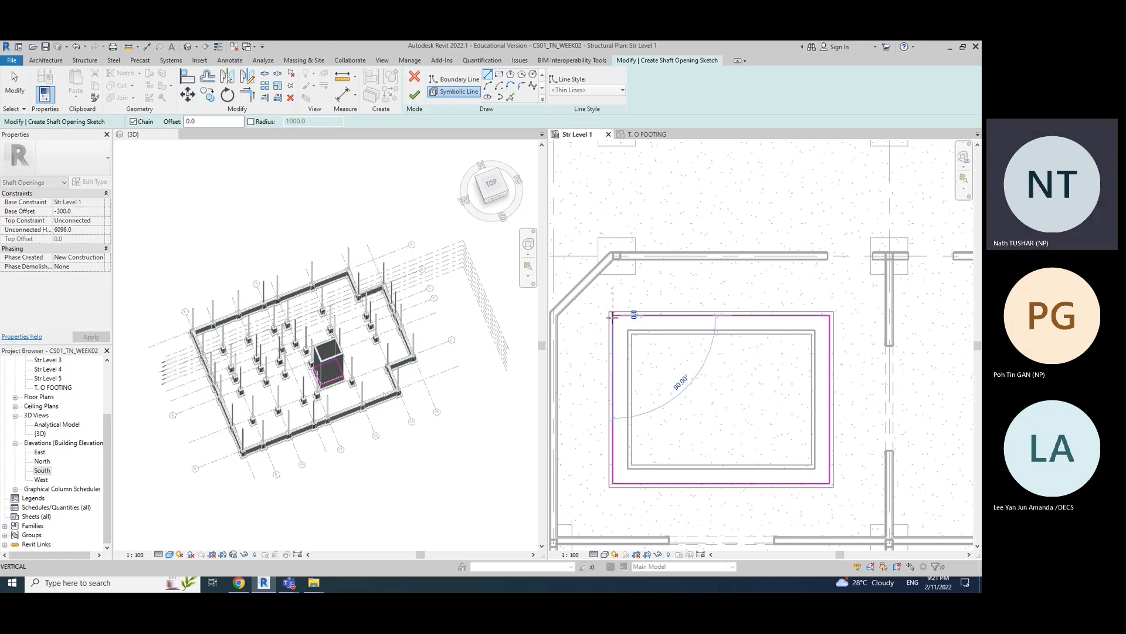
{"action": "left_click", "coordinate": [829, 482]}
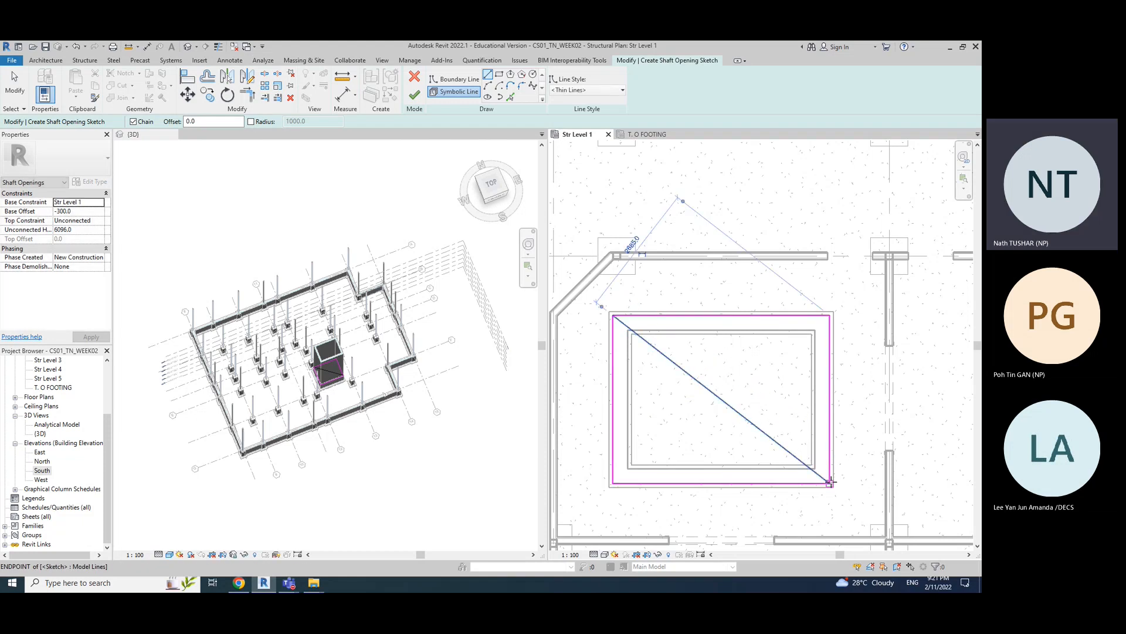
{"action": "left_click", "coordinate": [830, 316]}
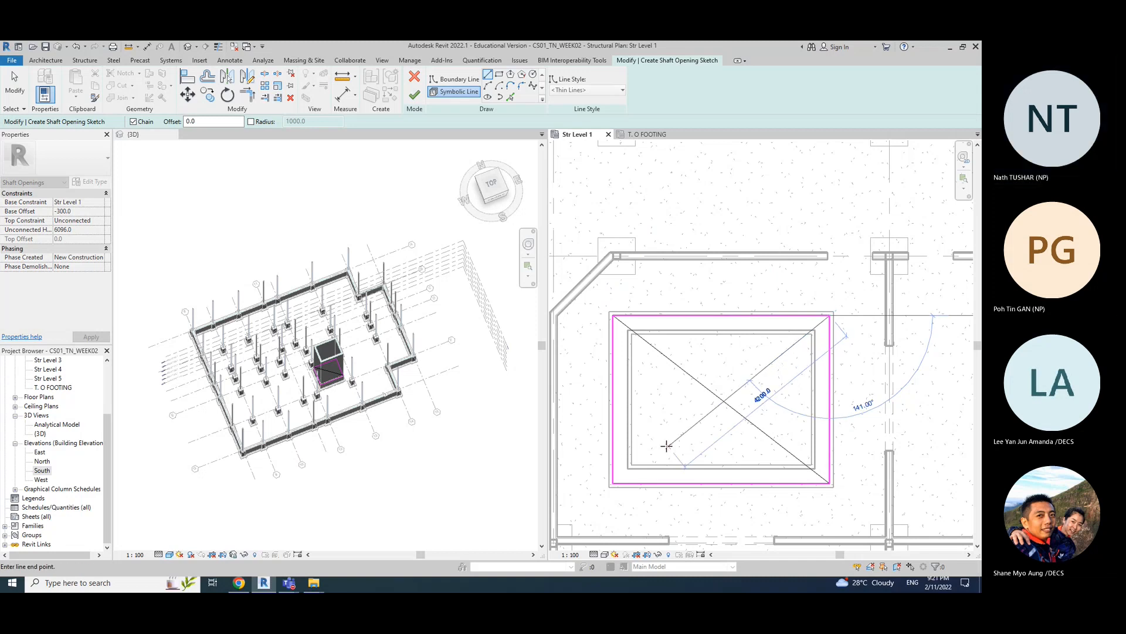
{"action": "left_click", "coordinate": [614, 482]}
{"action": "key", "text": "Escape"}
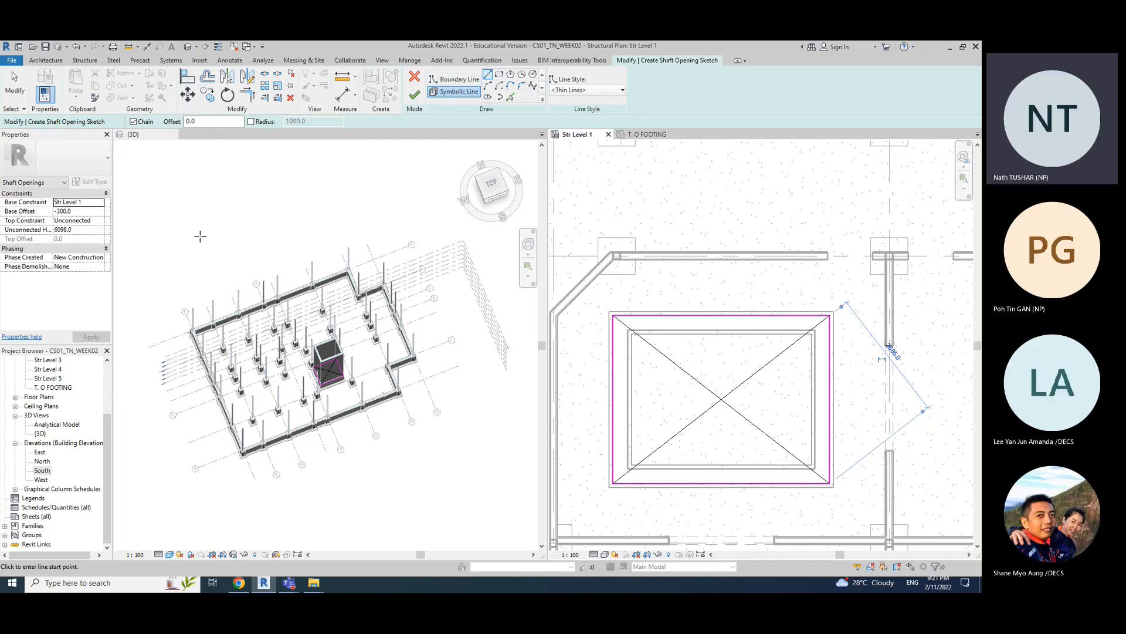
- Keep the shaft opening's base constraint at Str Level 1, and set its top constraint to Up to level: Roof and base offset to 0
{"action": "left_click", "coordinate": [92, 204]}
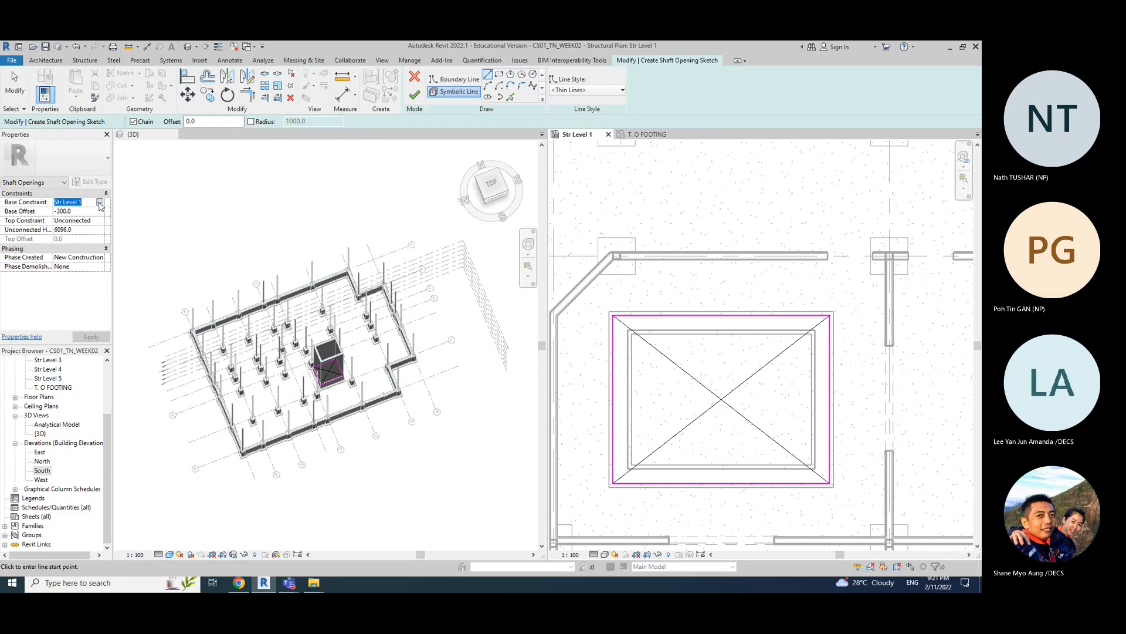
{"action": "left_click", "coordinate": [99, 203]}
{"action": "left_click", "coordinate": [100, 203]}
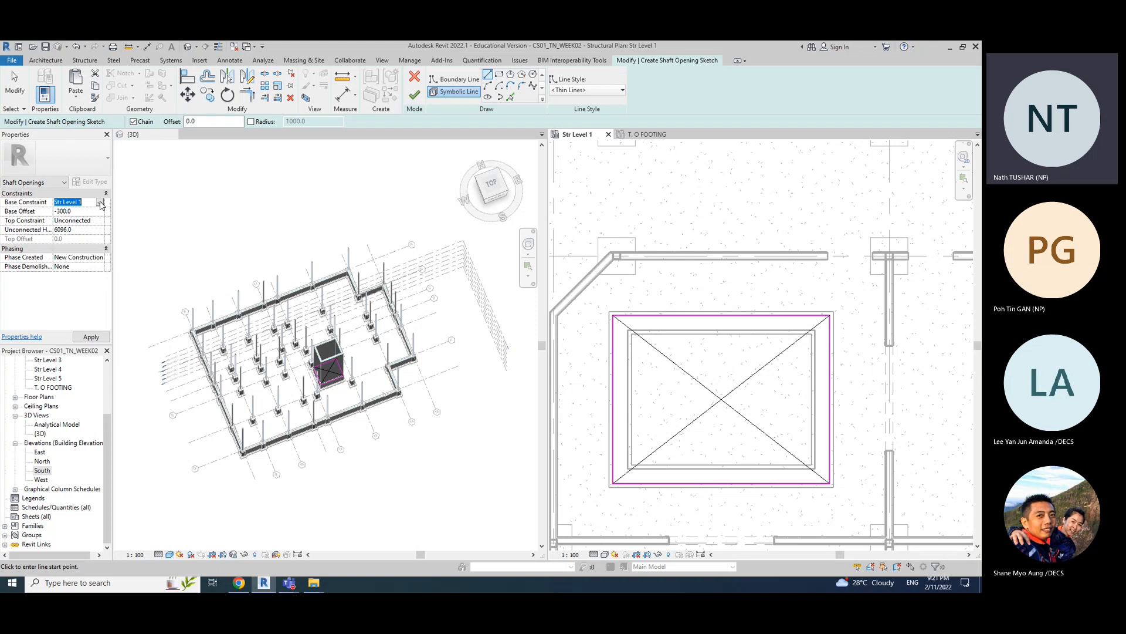
{"action": "left_click", "coordinate": [100, 221]}
{"action": "left_click", "coordinate": [101, 221]}
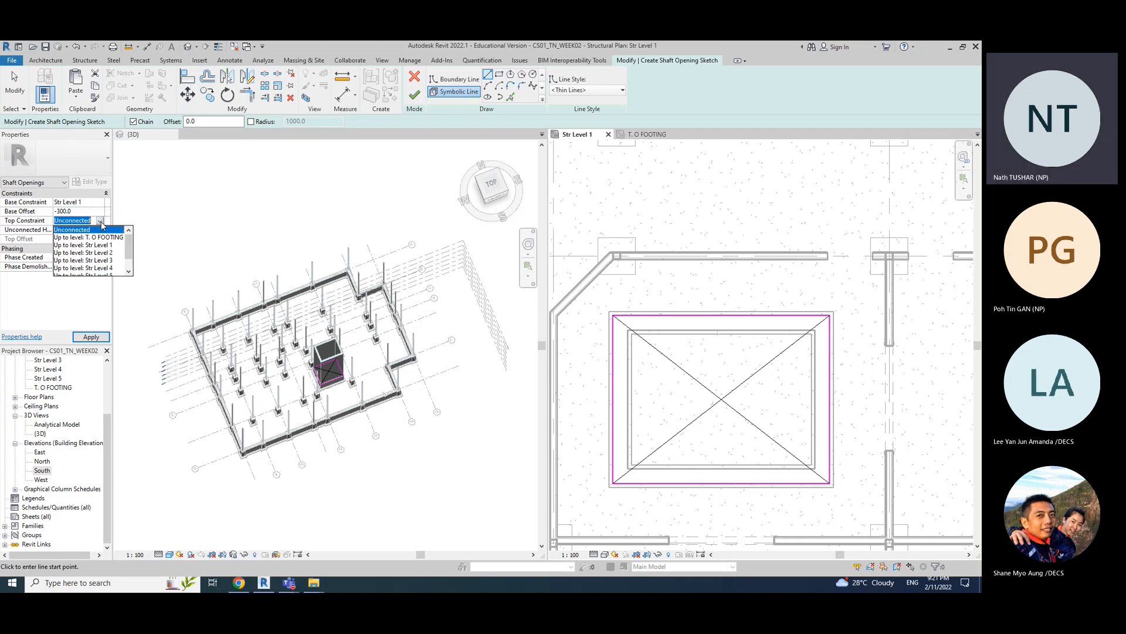
{"action": "scroll", "coordinate": [88, 252], "scroll_direction": "down", "scroll_amount": 3}
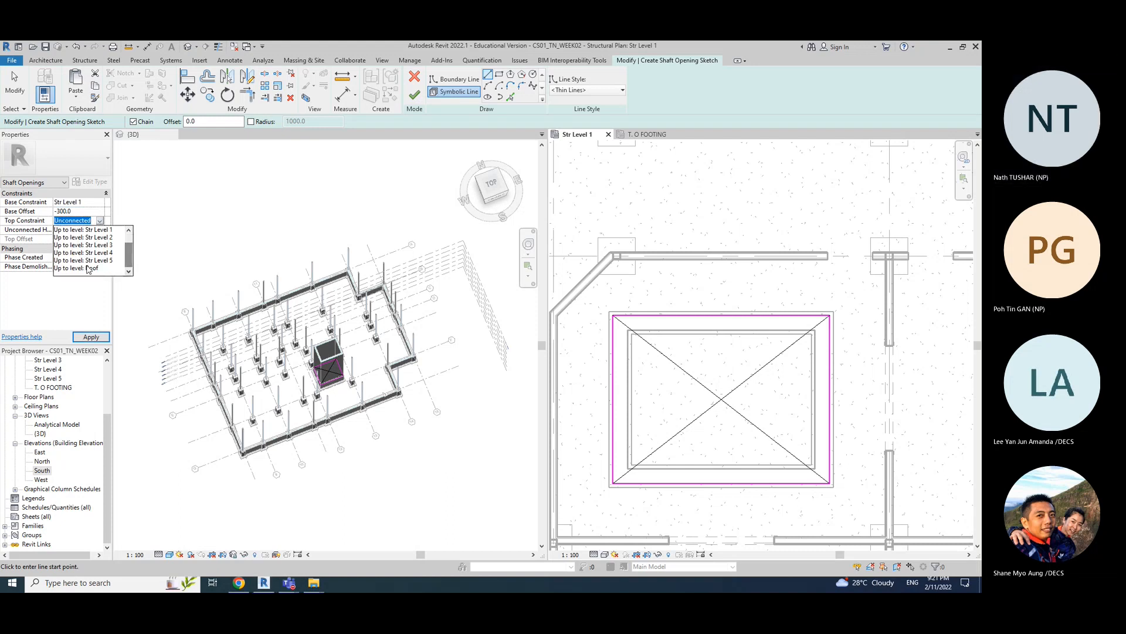
{"action": "left_click", "coordinate": [88, 268]}
{"action": "left_click", "coordinate": [76, 211]}
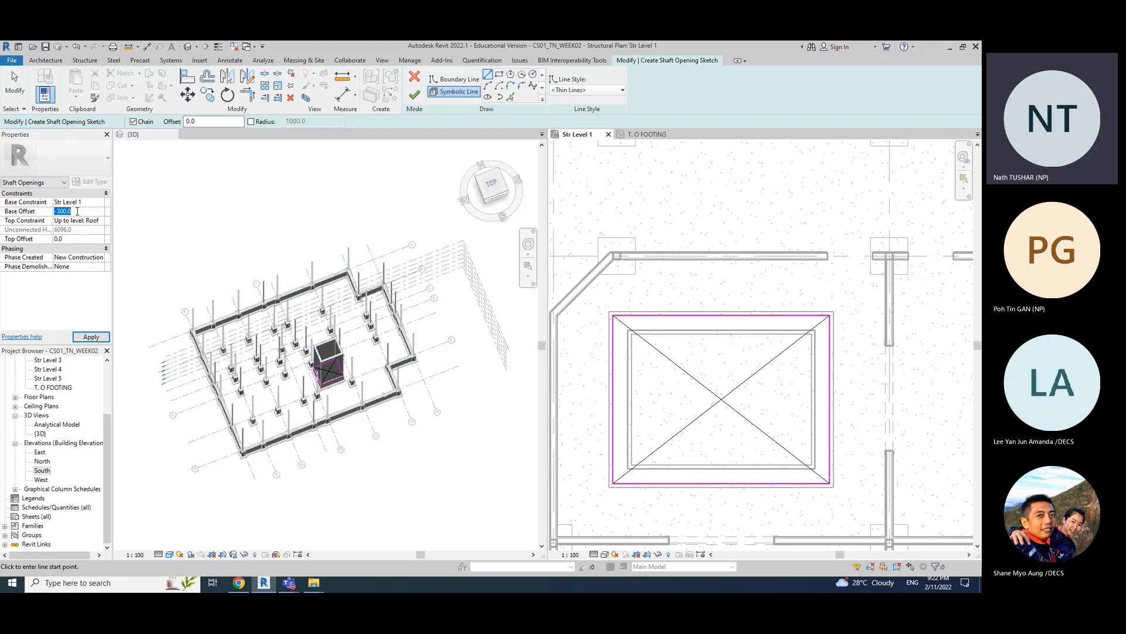
{"action": "type", "text": "0"}
{"action": "left_click", "coordinate": [91, 336]}
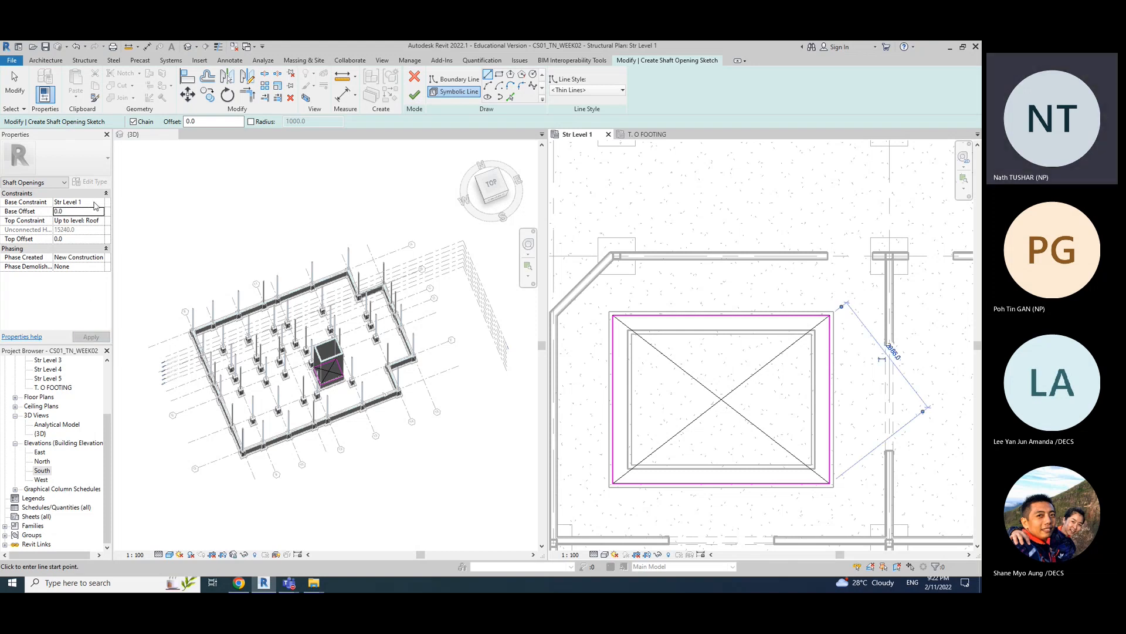
- Recheck the shaft opening's base constraint, top constraint and base offset
{"action": "left_click", "coordinate": [95, 202]}
{"action": "left_click", "coordinate": [97, 222]}
{"action": "left_click", "coordinate": [100, 221]}
{"action": "left_click", "coordinate": [101, 222]}
{"action": "left_click", "coordinate": [71, 211]}
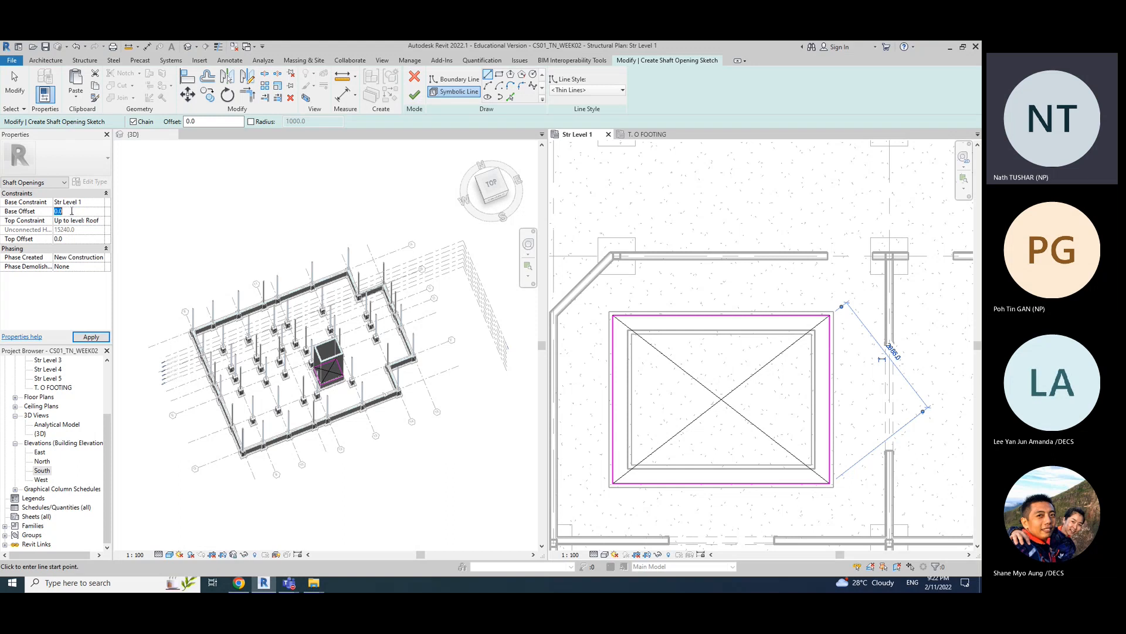
{"action": "left_click", "coordinate": [89, 337]}
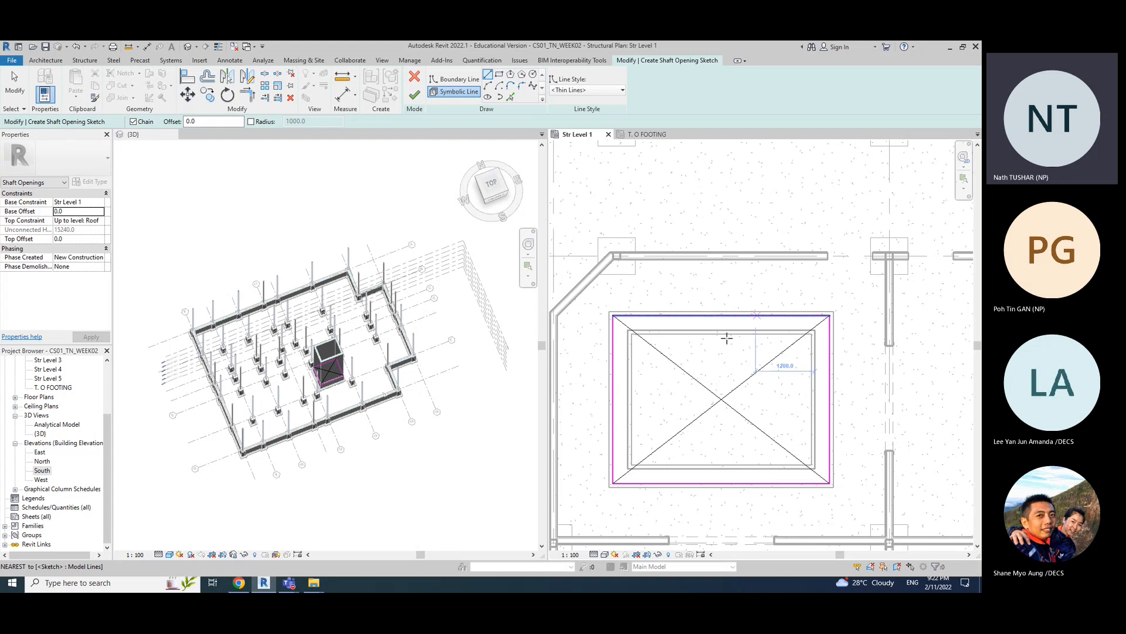
- Finish the shaft opening sketch and save the project
{"action": "left_click", "coordinate": [415, 95]}
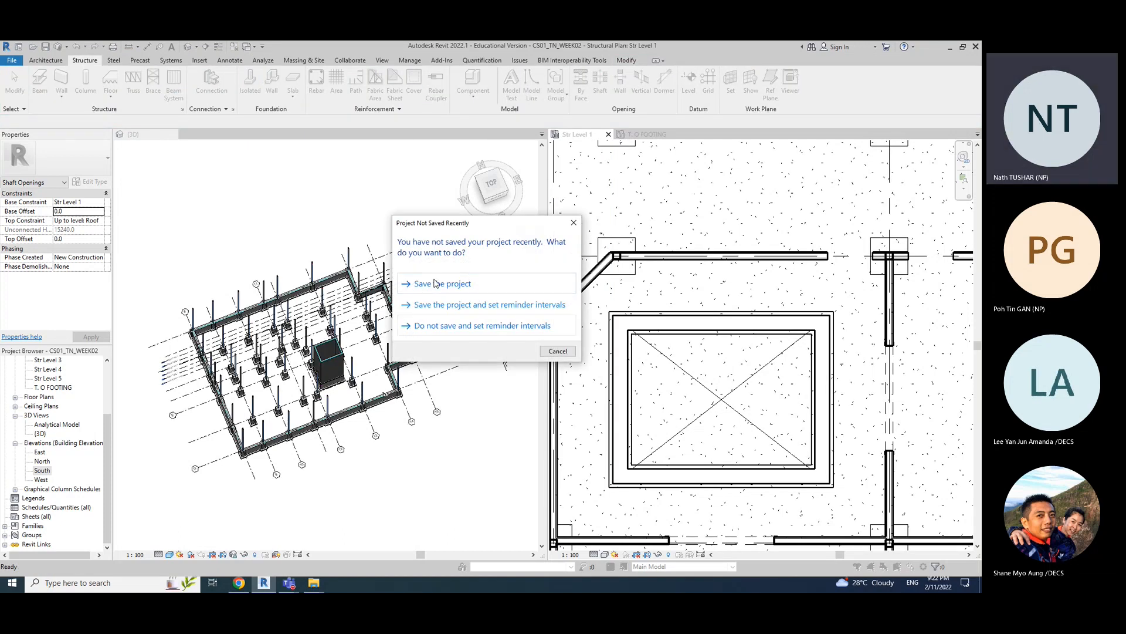
{"action": "left_click", "coordinate": [441, 284]}
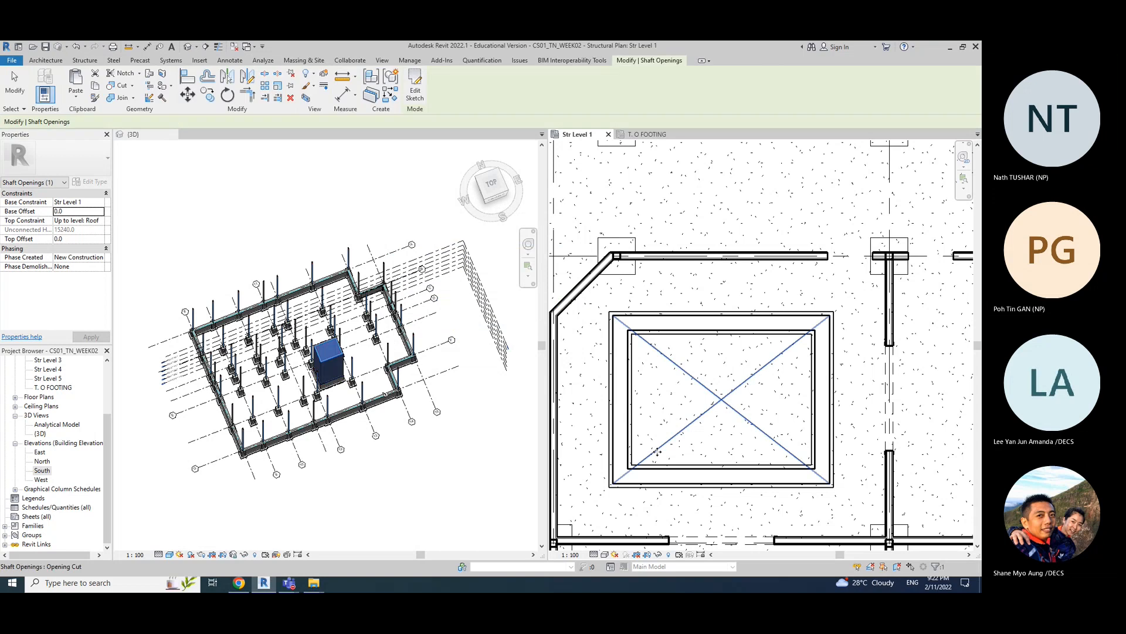
- Examine the shaft opening in the 3D view and the Str Level 1 plan, and switch to the PowerPoint Lecture #3 outline
{"action": "middle_click", "coordinate": [335, 462]}
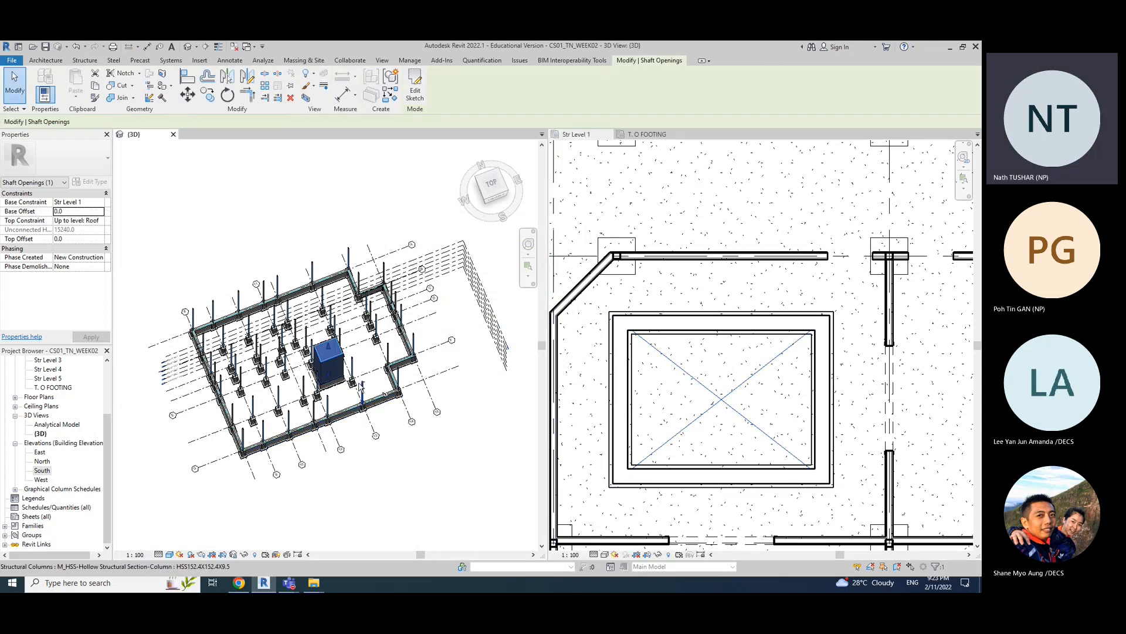
{"action": "middle_click_drag", "start_coordinate": [385, 536], "coordinate": [376, 443], "text": "shift"}
{"action": "scroll", "coordinate": [316, 303], "scroll_direction": "up", "scroll_amount": 3}
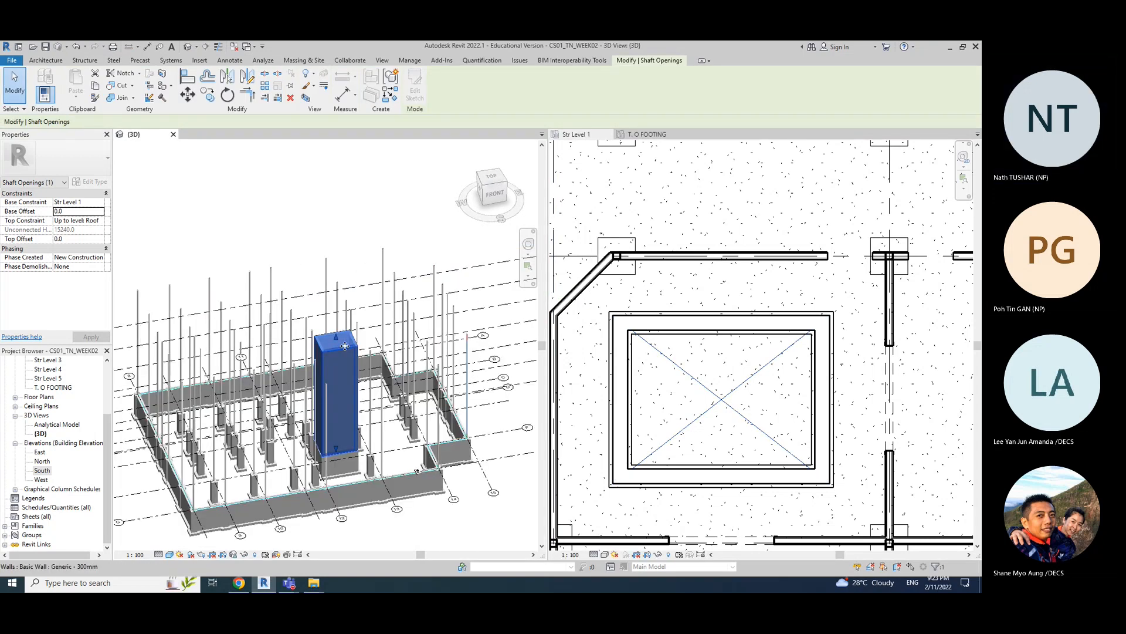
{"action": "key", "text": "Escape"}
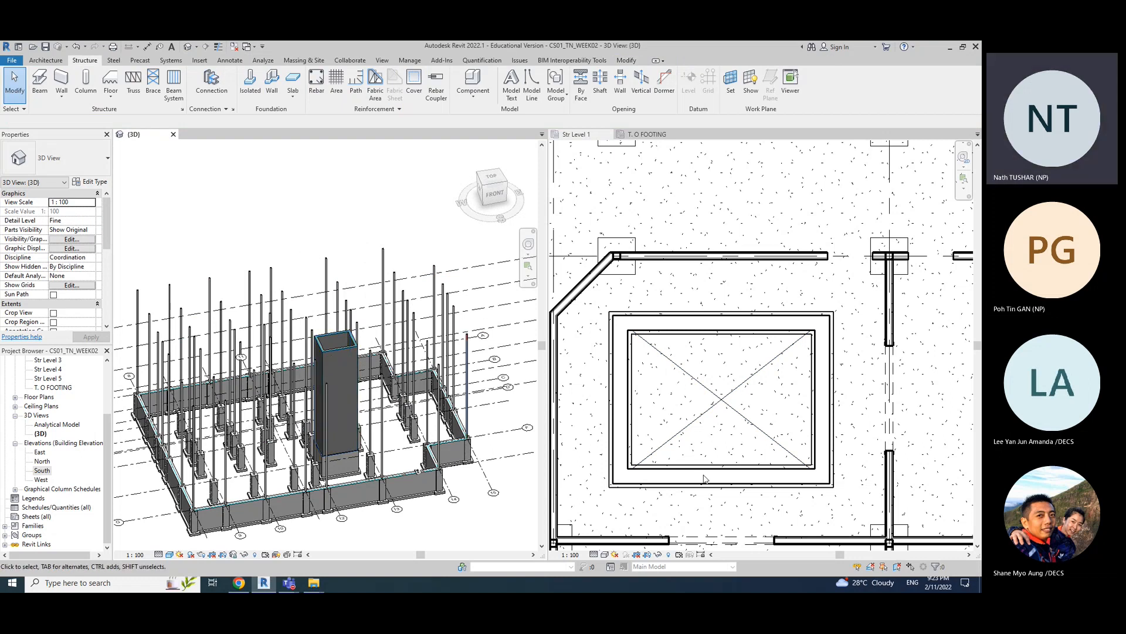
{"action": "scroll", "coordinate": [748, 450], "scroll_direction": "down", "scroll_amount": 5}
{"action": "scroll", "coordinate": [748, 450], "scroll_direction": "down", "scroll_amount": 2}
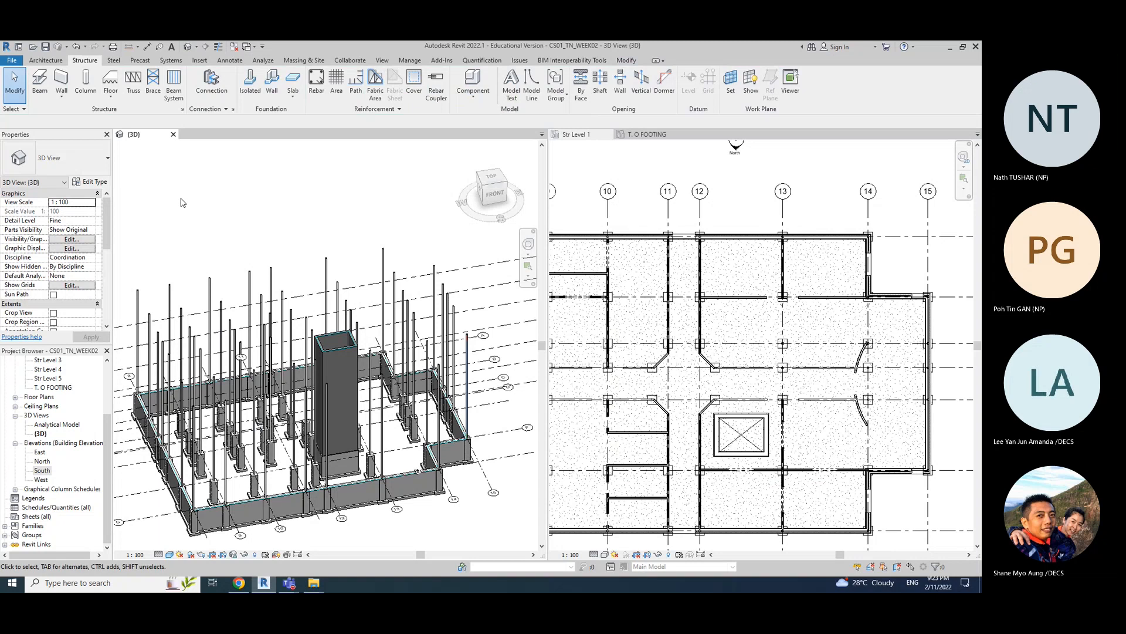
{"action": "left_click", "coordinate": [234, 586]}
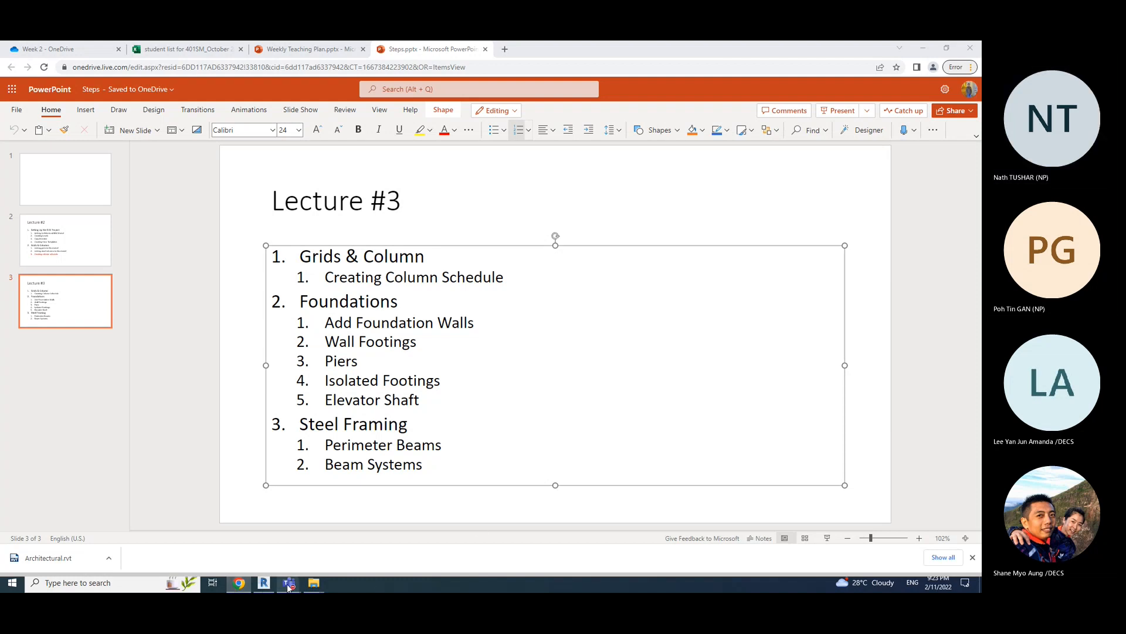
- Switch to Revit and open the Str Level 2 structural plan
{"action": "left_click", "coordinate": [263, 583]}
{"action": "left_click", "coordinate": [725, 205]}
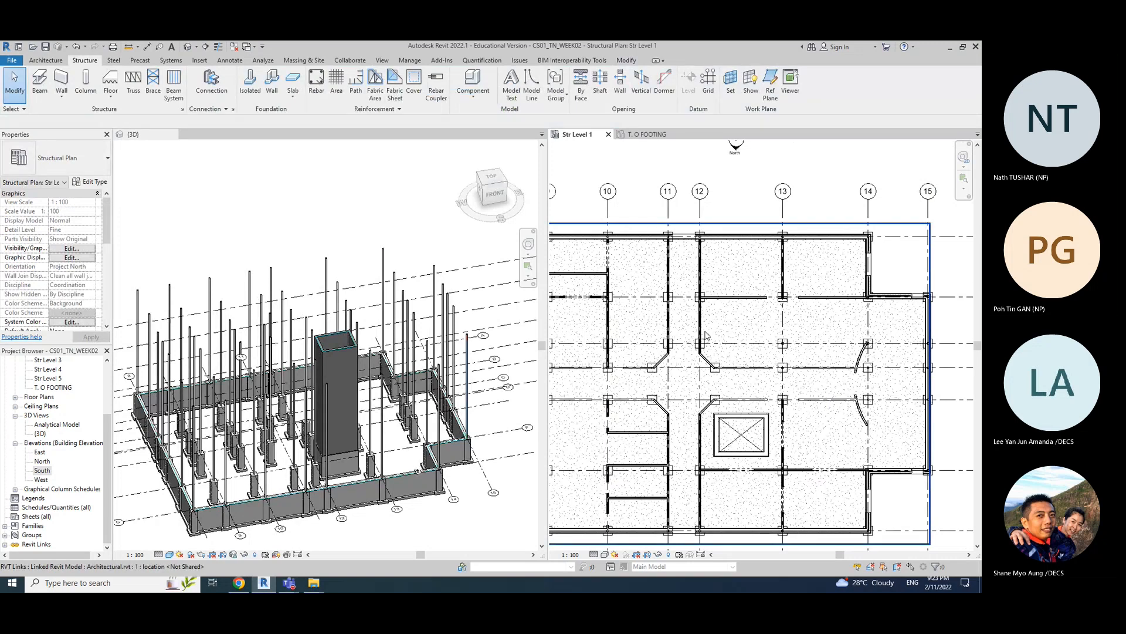
{"action": "scroll", "coordinate": [645, 194], "scroll_direction": "down", "scroll_amount": 1}
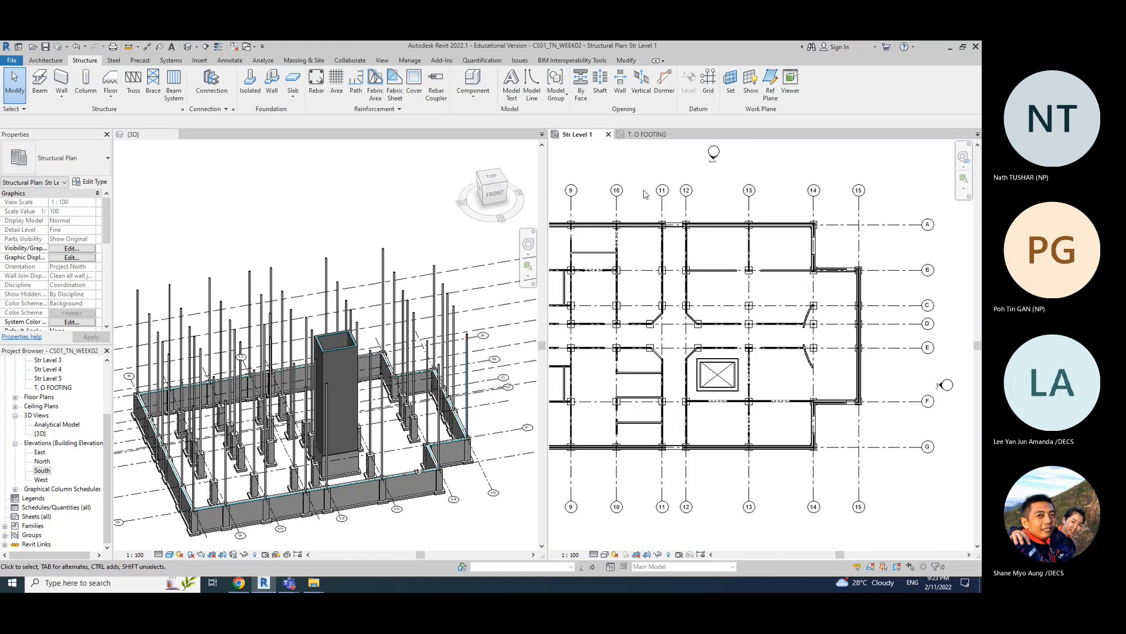
{"action": "mouse_move", "coordinate": [643, 197]}
{"action": "middle_mouse_down"}
{"action": "mouse_move", "coordinate": [731, 213]}
{"action": "mouse_move", "coordinate": [685, 191]}
{"action": "middle_mouse_up"}
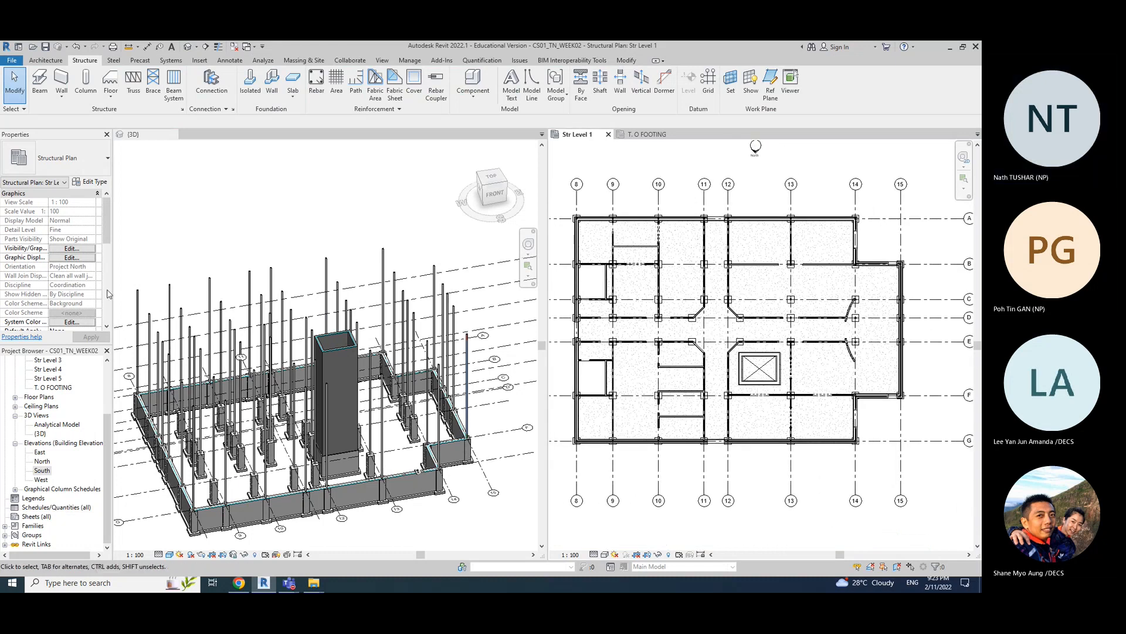
{"action": "scroll", "coordinate": [52, 419], "scroll_direction": "up", "scroll_amount": 3}
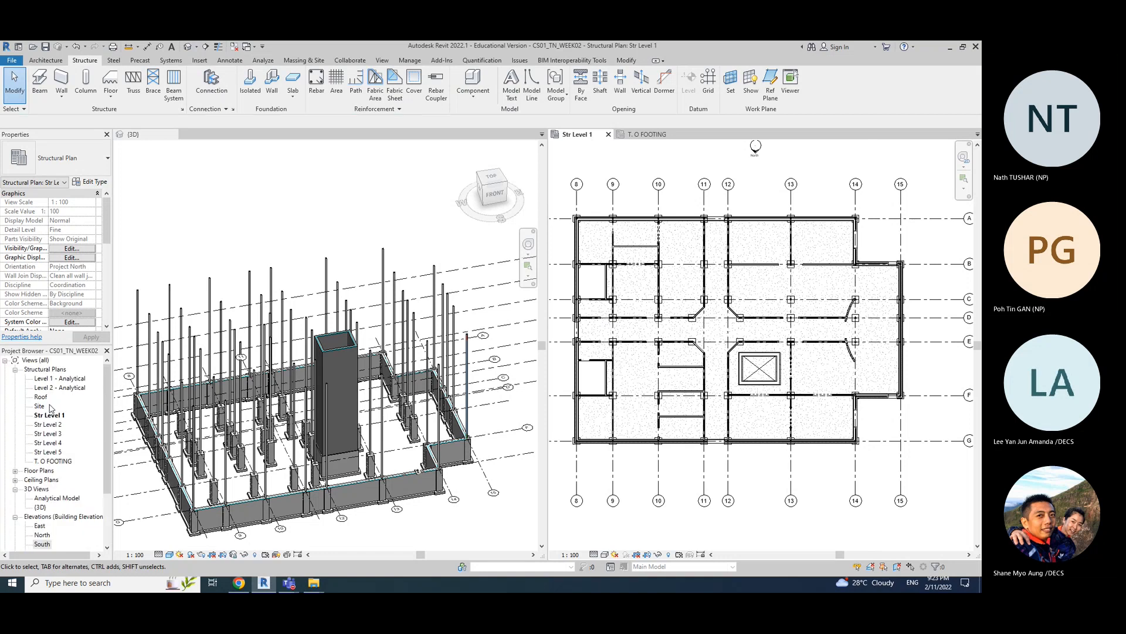
{"action": "double_click", "coordinate": [49, 425]}
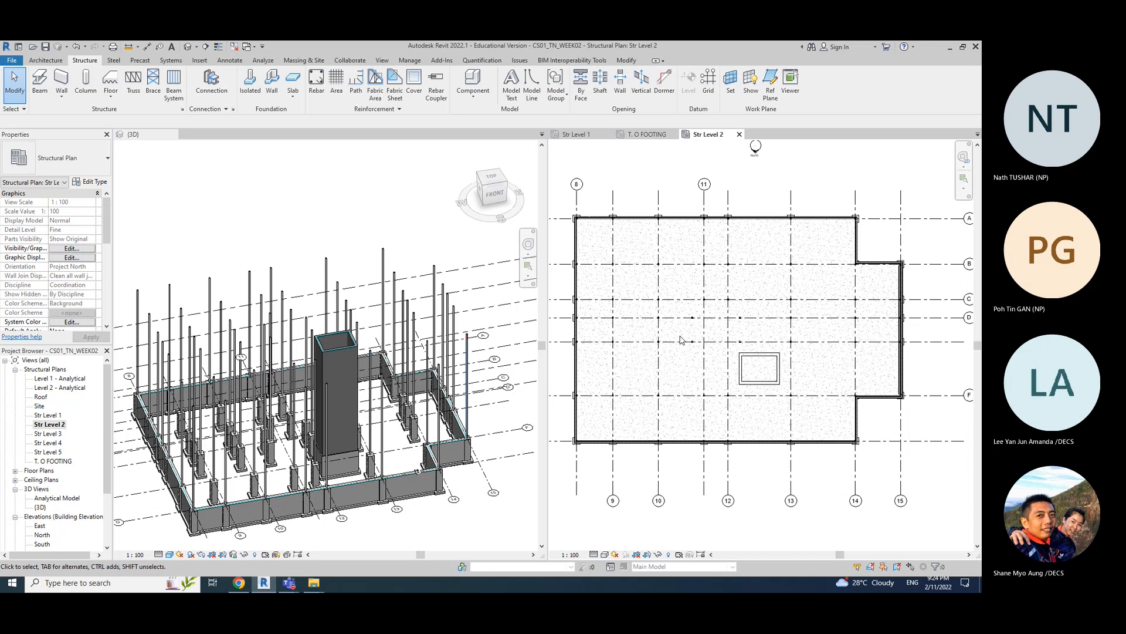
{"action": "scroll", "coordinate": [700, 332], "scroll_direction": "down", "scroll_amount": 1}
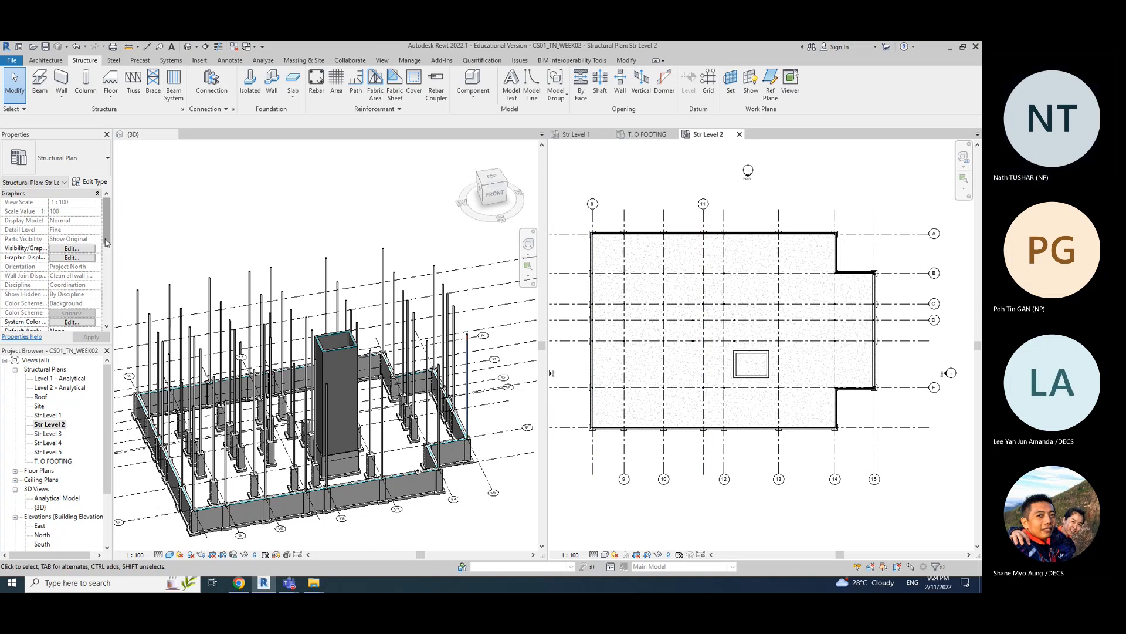
- Remove the view template from the Str Level 2 plan by assigning <None>
{"action": "left_click_drag", "start_coordinate": [107, 242], "coordinate": [99, 324]}
{"action": "left_click", "coordinate": [68, 243]}
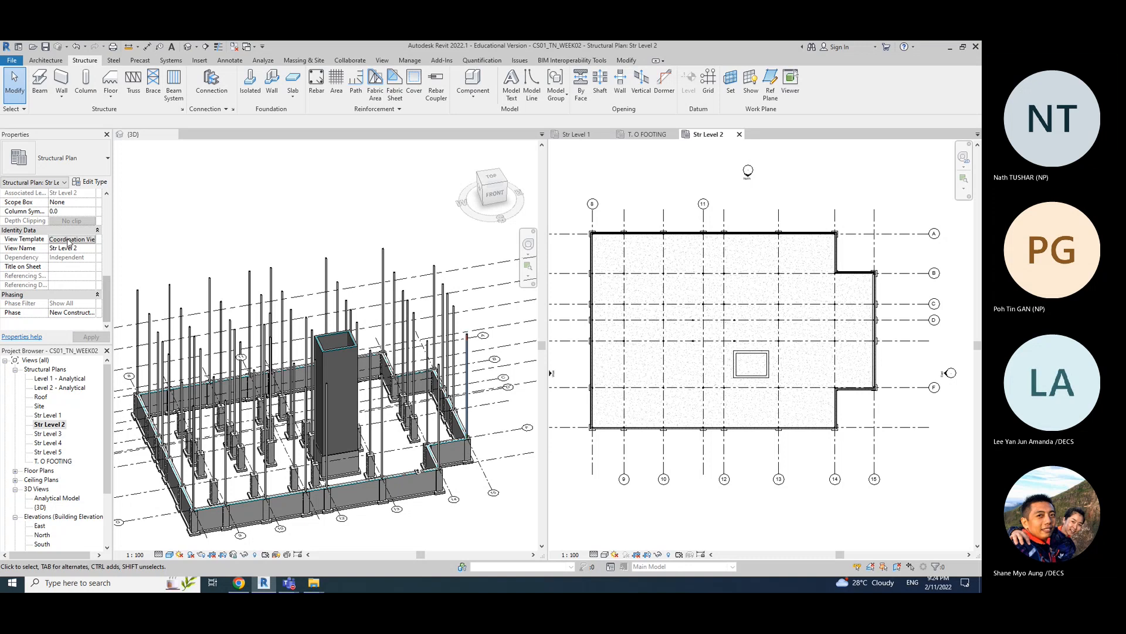
{"action": "left_click", "coordinate": [351, 284]}
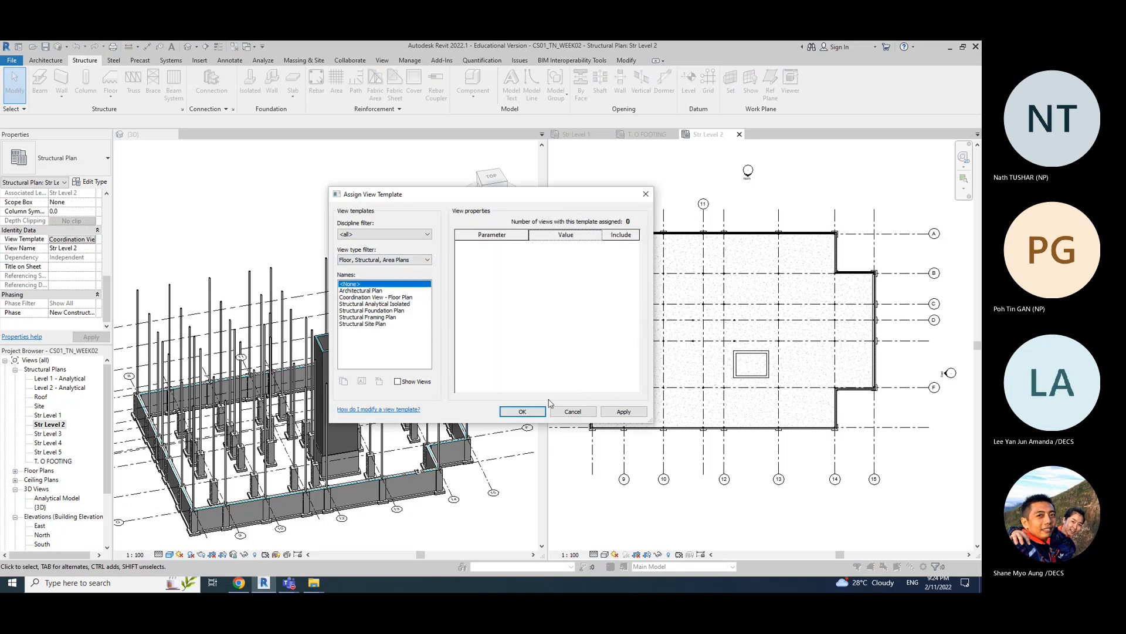
{"action": "left_click", "coordinate": [611, 413]}
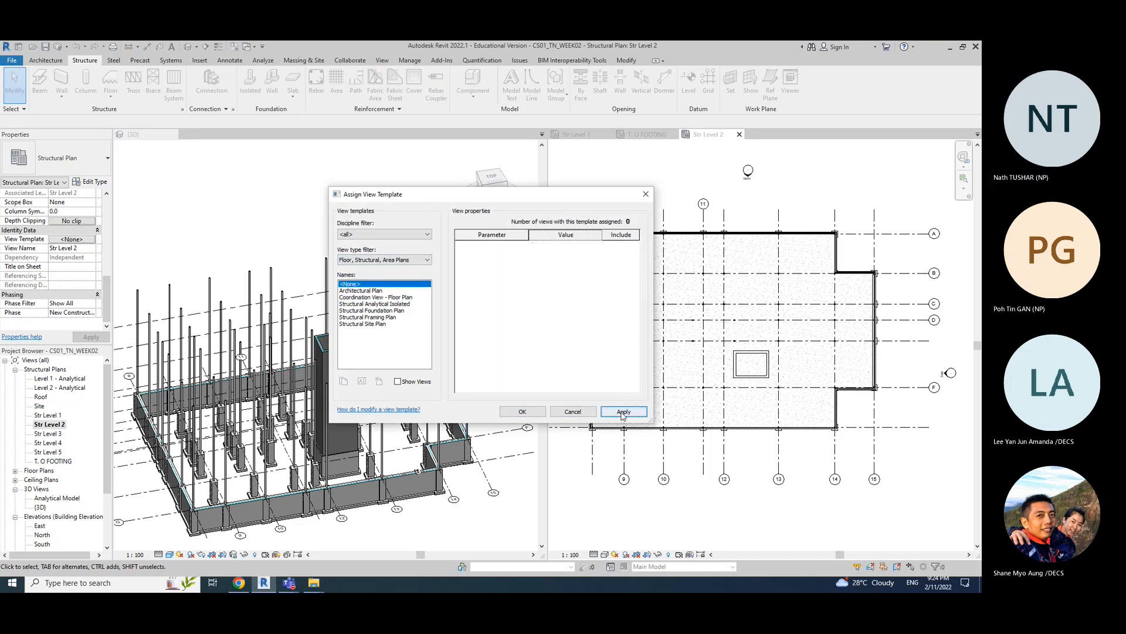
{"action": "left_click", "coordinate": [646, 194]}
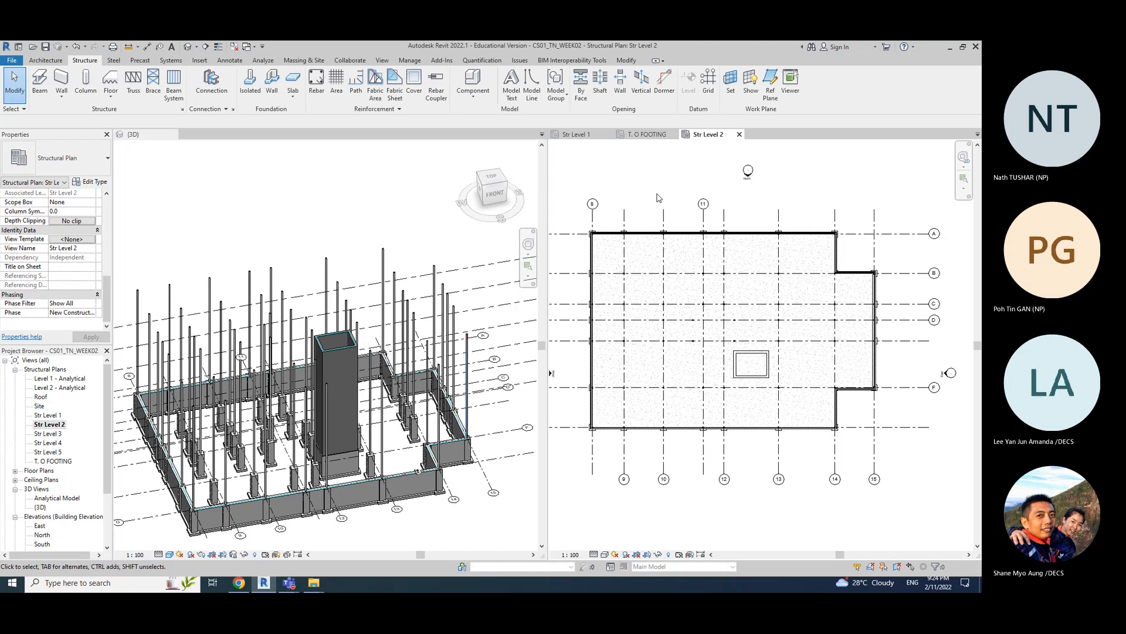
{"action": "scroll", "coordinate": [693, 194], "scroll_direction": "down", "scroll_amount": 1}
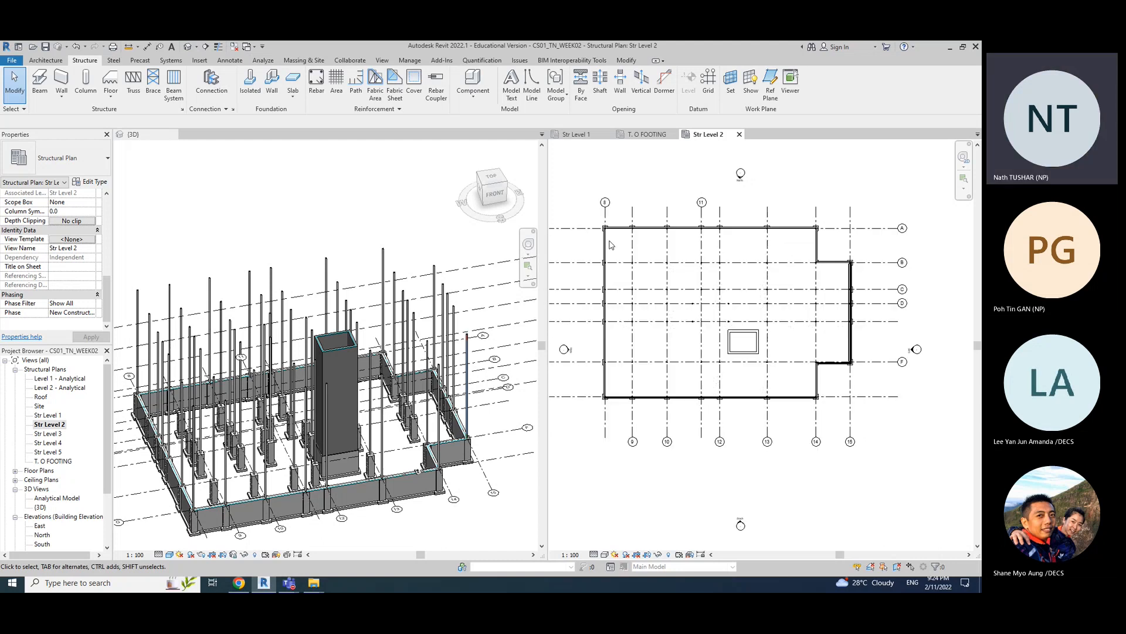
{"action": "scroll", "coordinate": [609, 245], "scroll_direction": "up", "scroll_amount": 4}
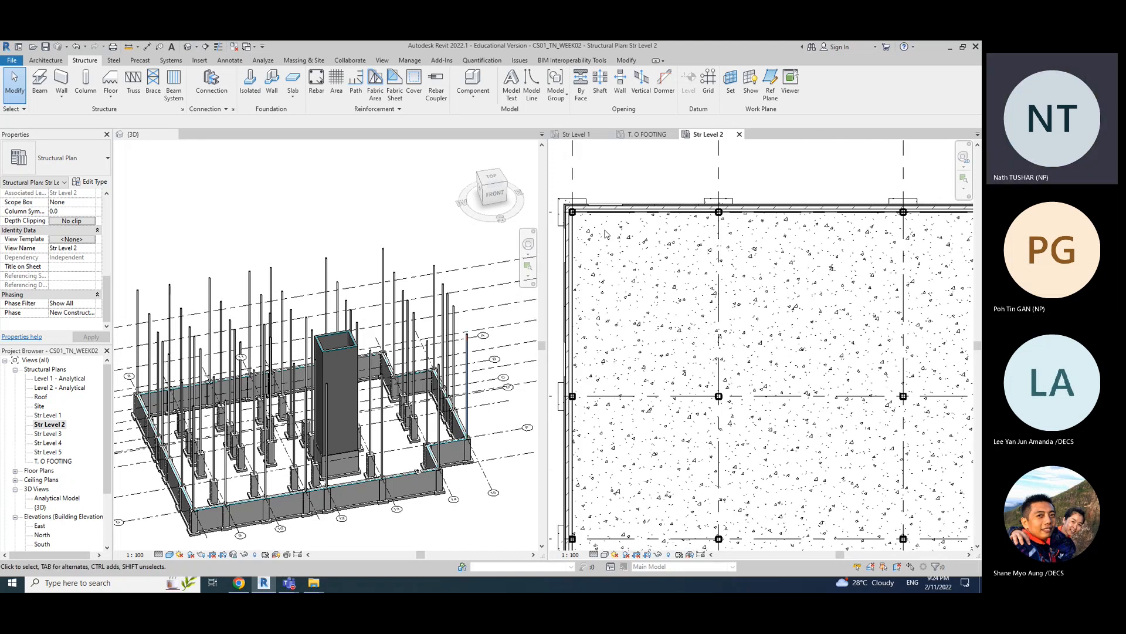
{"action": "left_click", "coordinate": [630, 206]}
{"action": "left_click", "coordinate": [657, 170]}
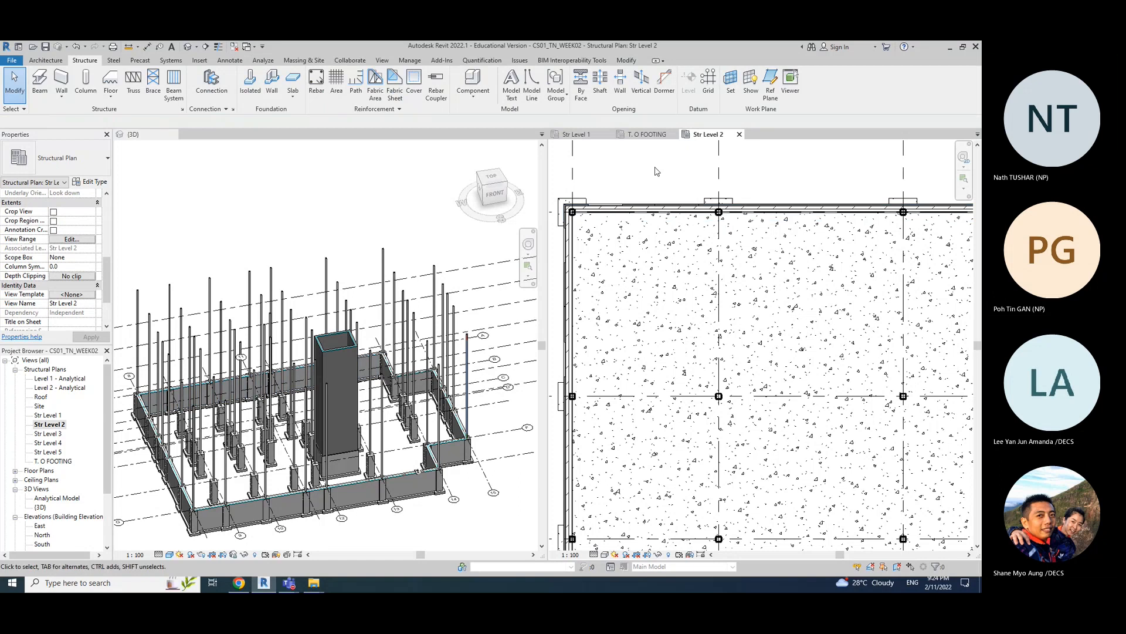
{"action": "double_click", "coordinate": [47, 433]}
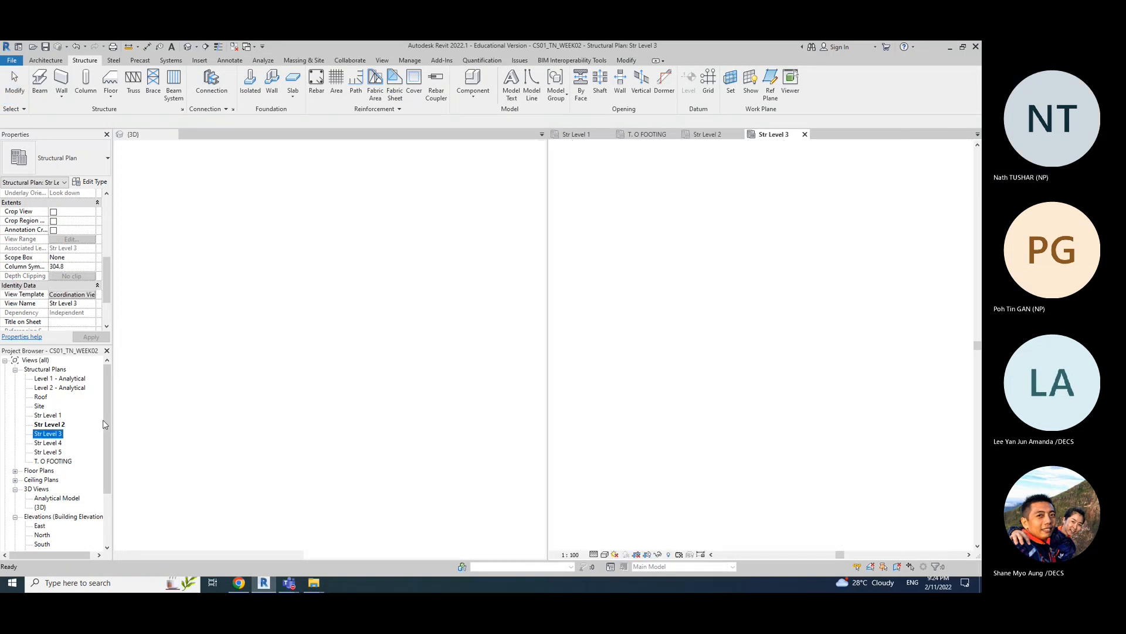
{"action": "left_click", "coordinate": [805, 134]}
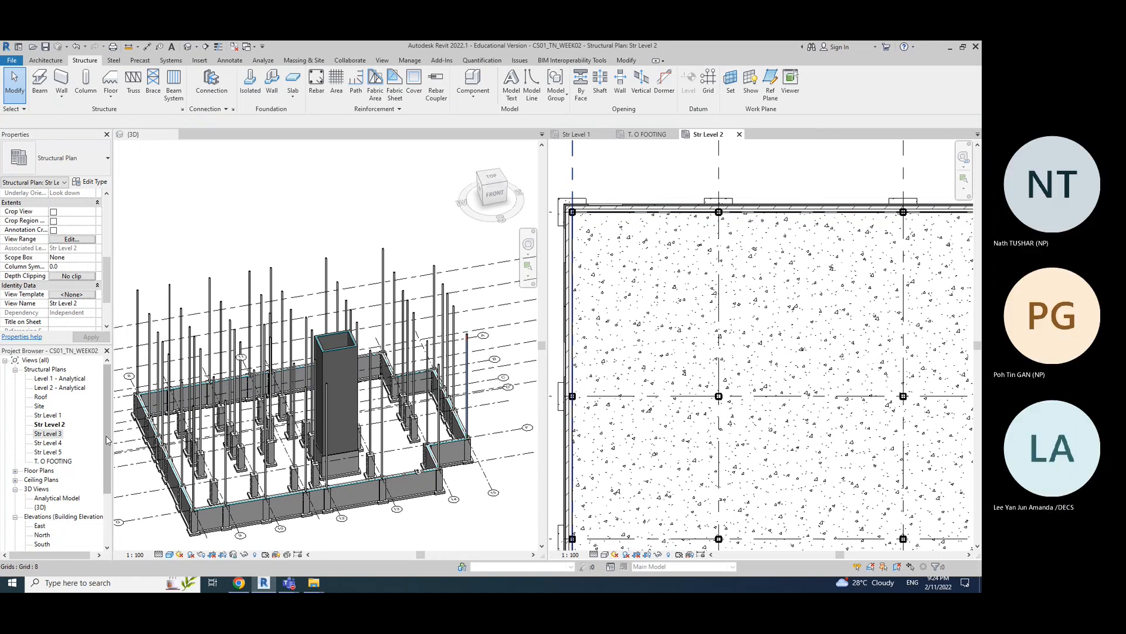
- Set the bottom of the Str Level 2 plan's view range to Level Below (Str Level 1) with offset 0, and apply it
{"action": "mouse_move", "coordinate": [106, 278]}
{"action": "left_mouse_down"}
{"action": "mouse_move", "coordinate": [106, 309]}
{"action": "mouse_move", "coordinate": [117, 267]}
{"action": "left_mouse_up"}
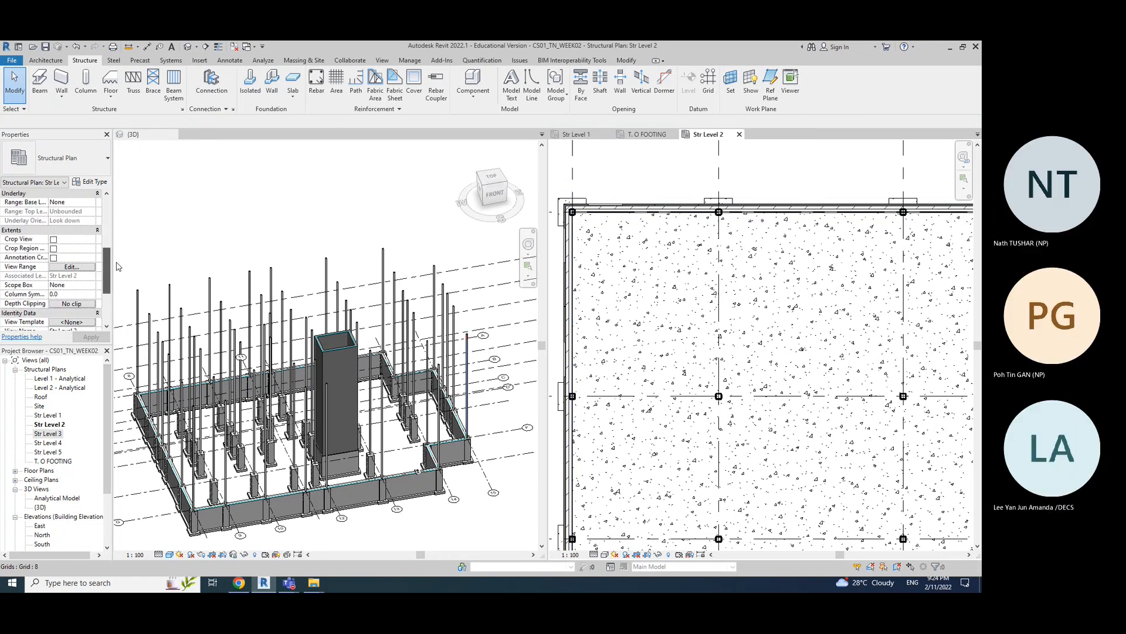
{"action": "left_click", "coordinate": [69, 267]}
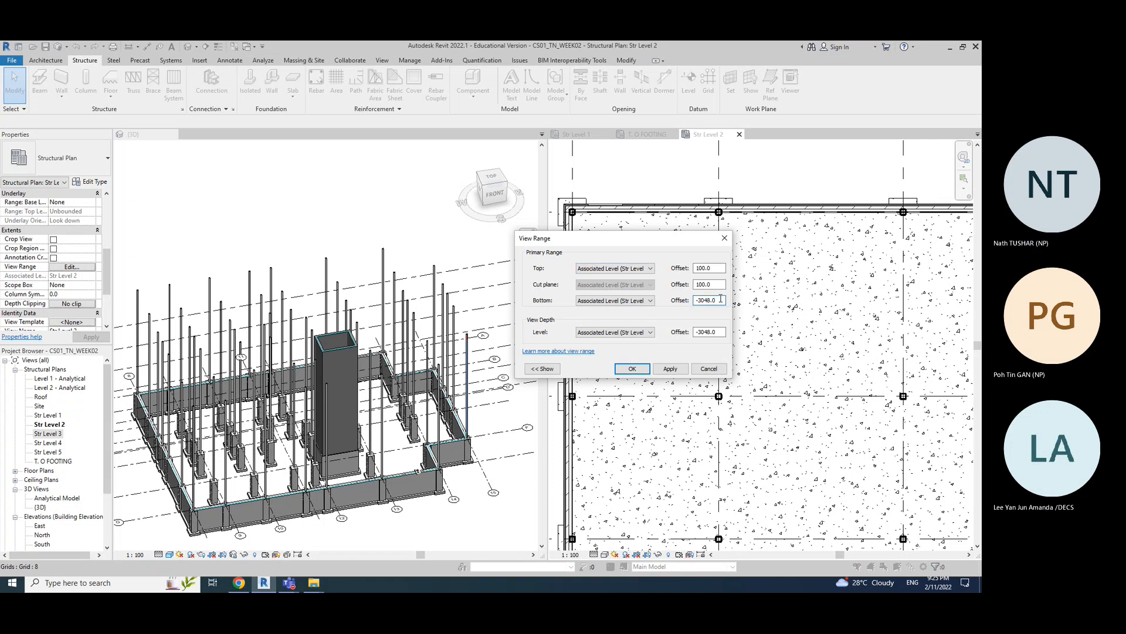
{"action": "left_click", "coordinate": [646, 300]}
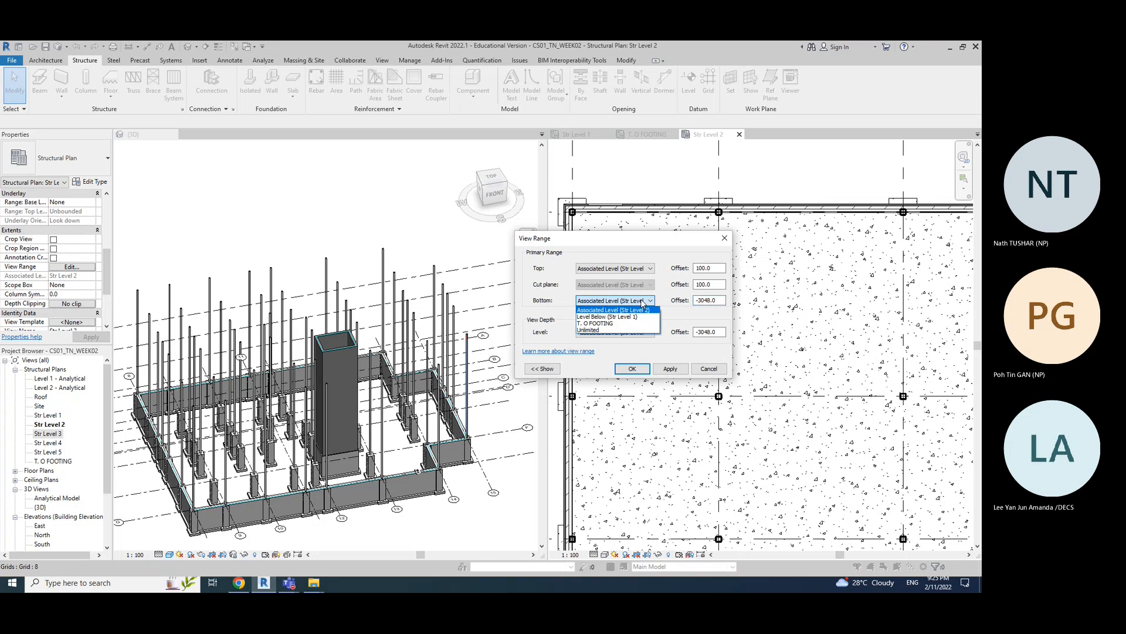
{"action": "left_click", "coordinate": [635, 317]}
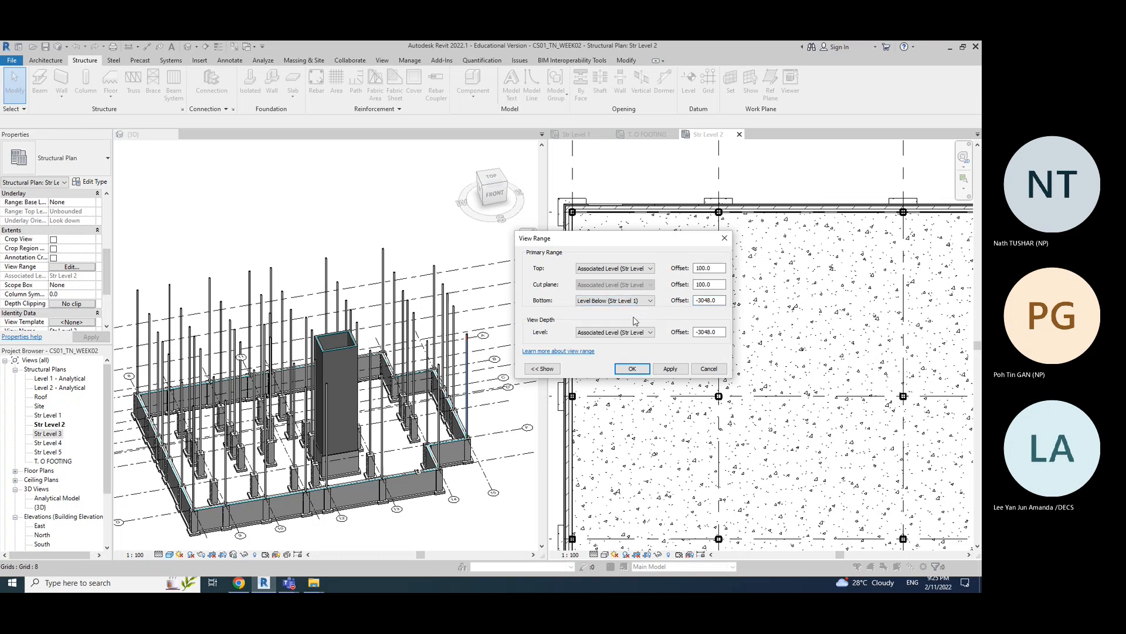
{"action": "left_click", "coordinate": [674, 369]}
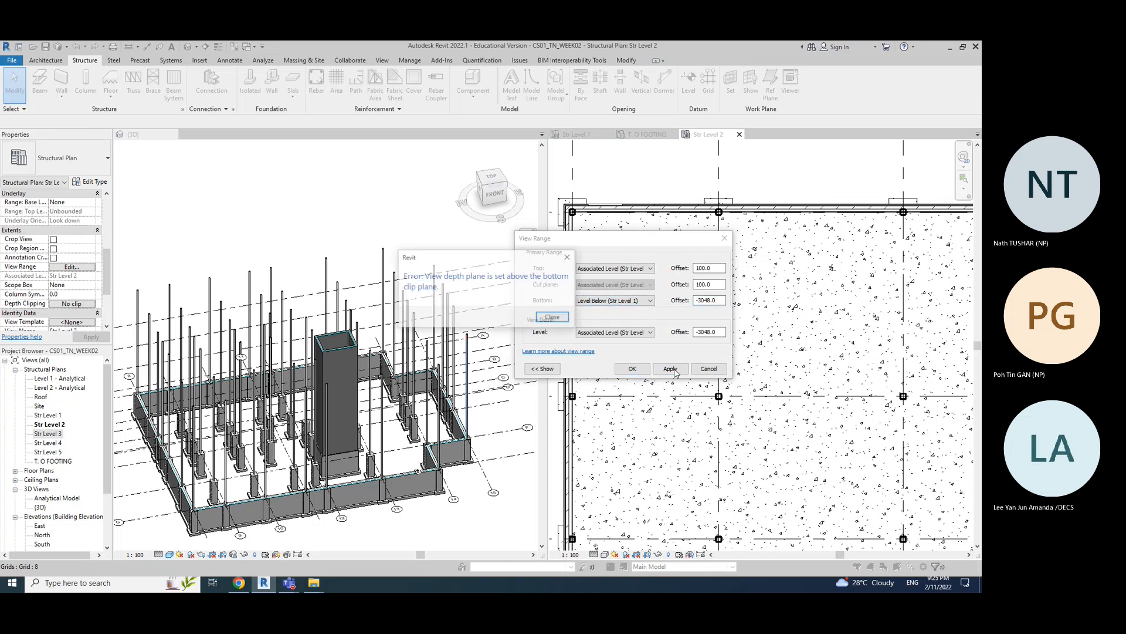
{"action": "left_click", "coordinate": [552, 317]}
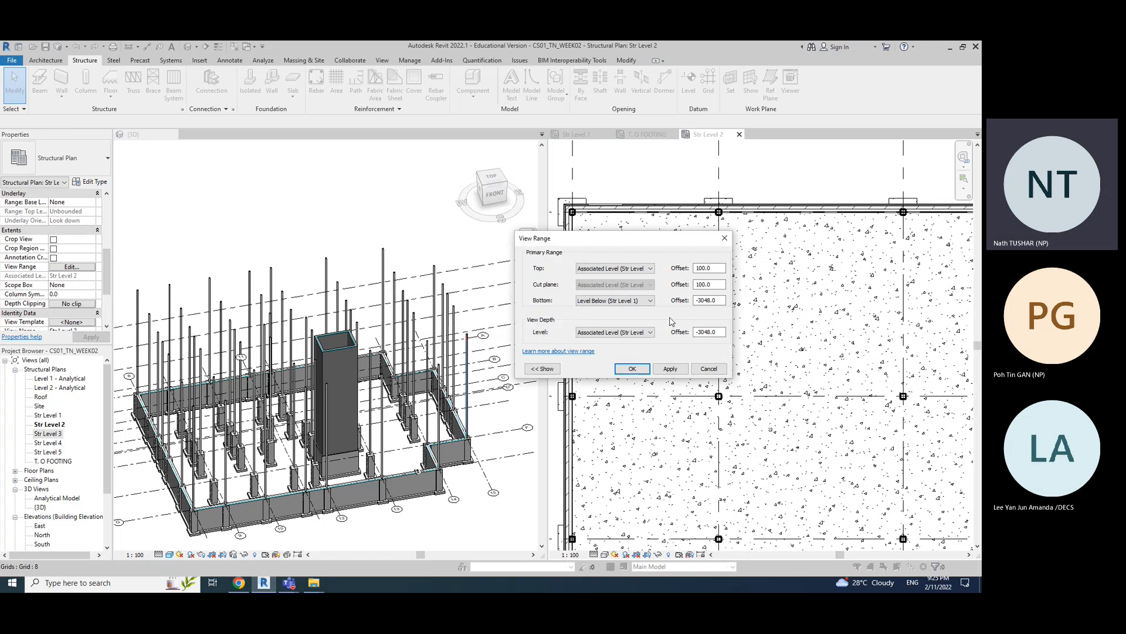
{"action": "left_click_drag", "start_coordinate": [721, 301], "coordinate": [688, 301]}
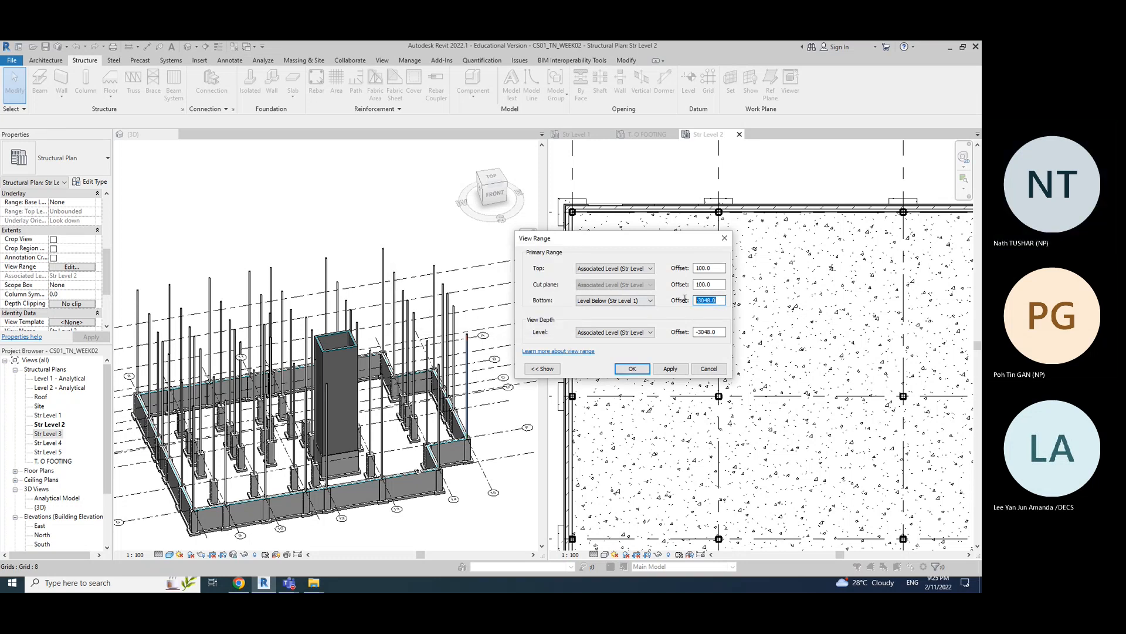
{"action": "type", "text": "0"}
{"action": "key", "text": "Tab"}
{"action": "left_click", "coordinate": [672, 369]}
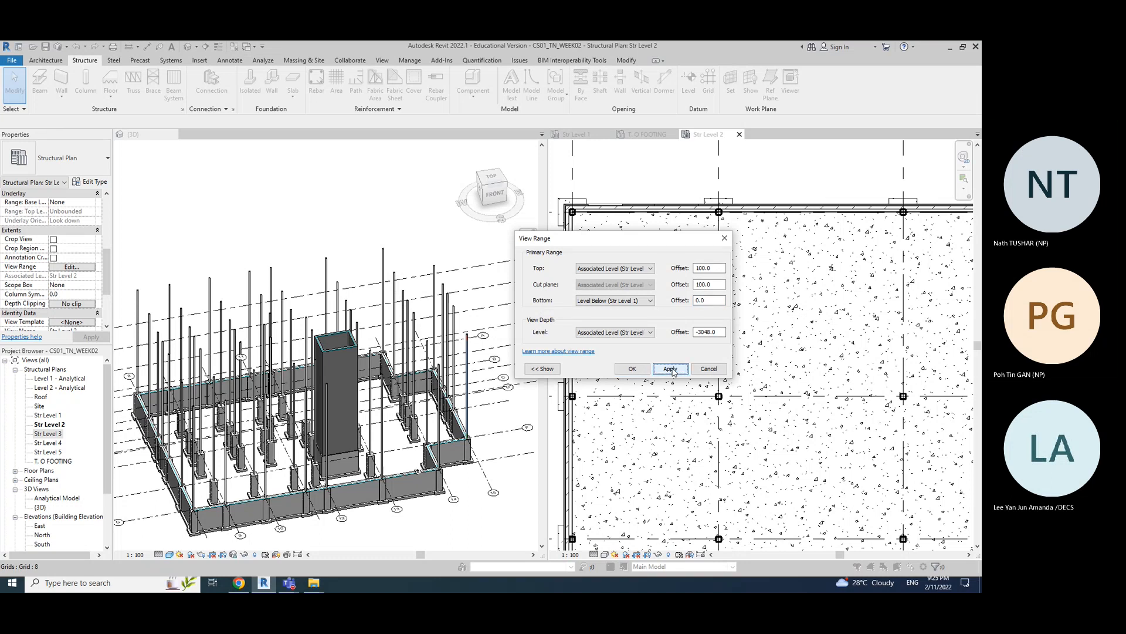
{"action": "left_click", "coordinate": [639, 333]}
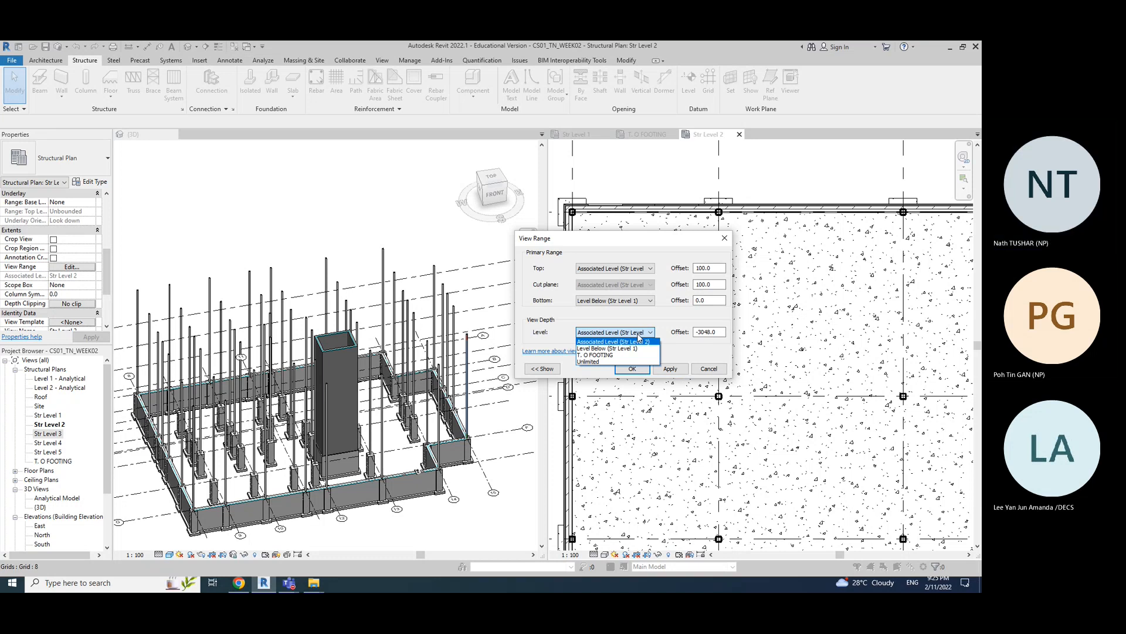
{"action": "left_click", "coordinate": [610, 361]}
{"action": "left_click", "coordinate": [709, 368]}
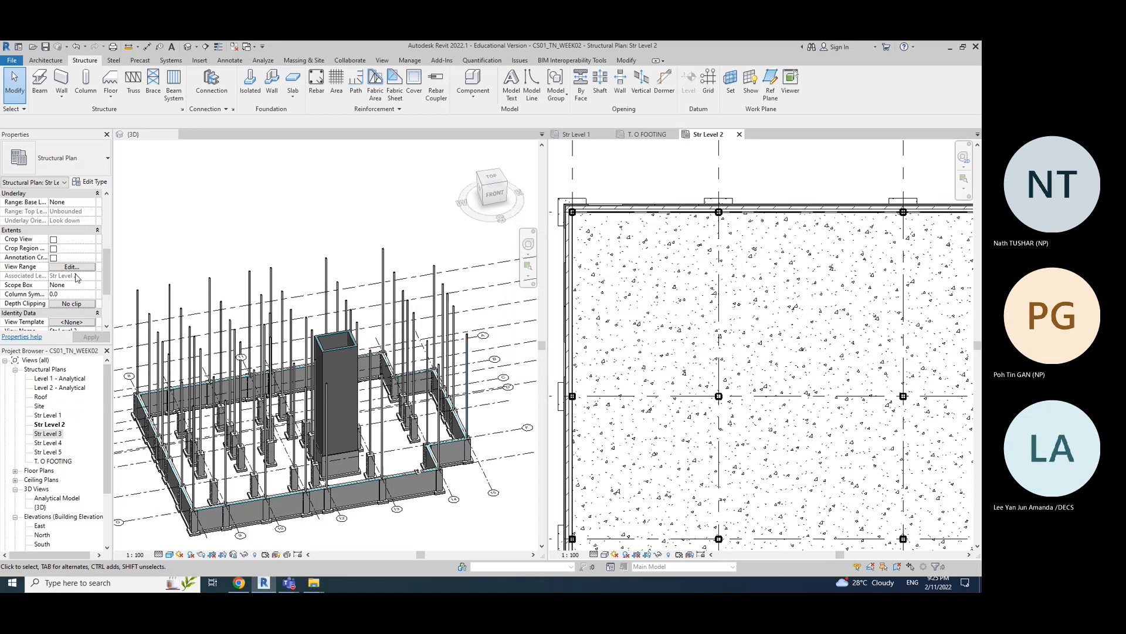
- Set the Str Level 2 plan's view depth to Level Below (Str Level 1) with offset 0, and confirm the view range
{"action": "left_click", "coordinate": [72, 267]}
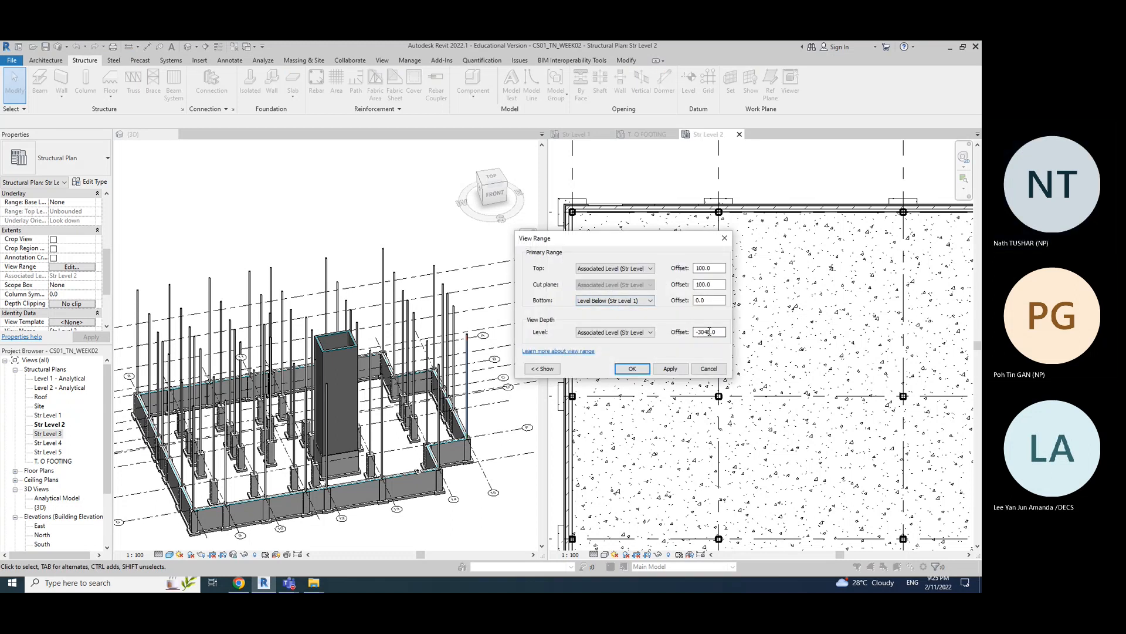
{"action": "left_click", "coordinate": [650, 332]}
{"action": "left_click", "coordinate": [629, 352]}
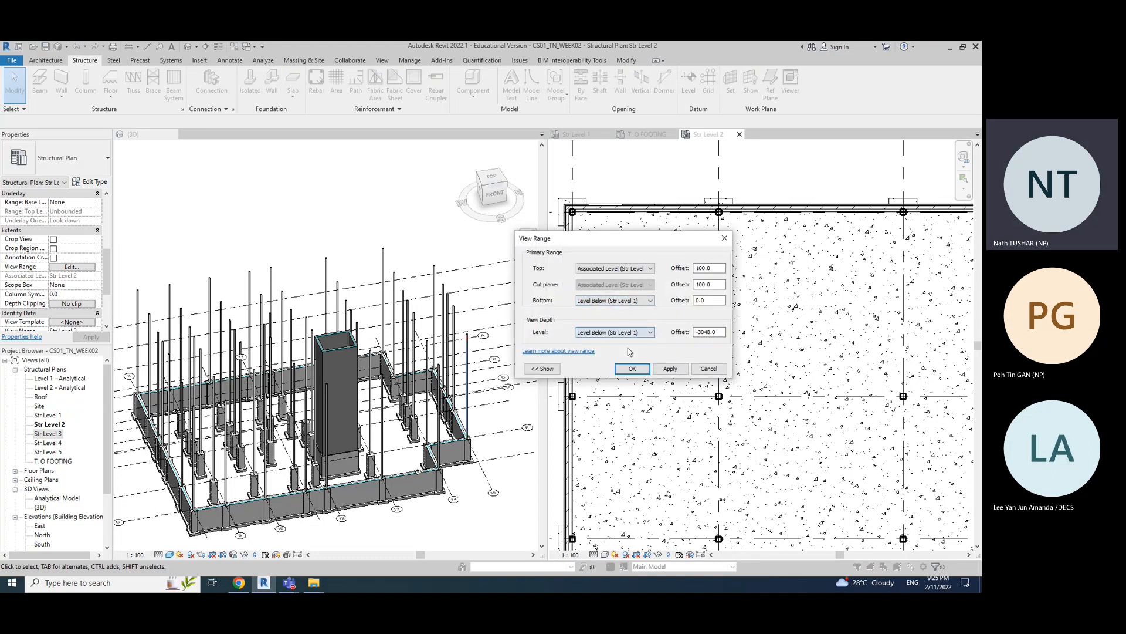
{"action": "double_click", "coordinate": [717, 333]}
{"action": "type", "text": "0"}
{"action": "left_click", "coordinate": [668, 369]}
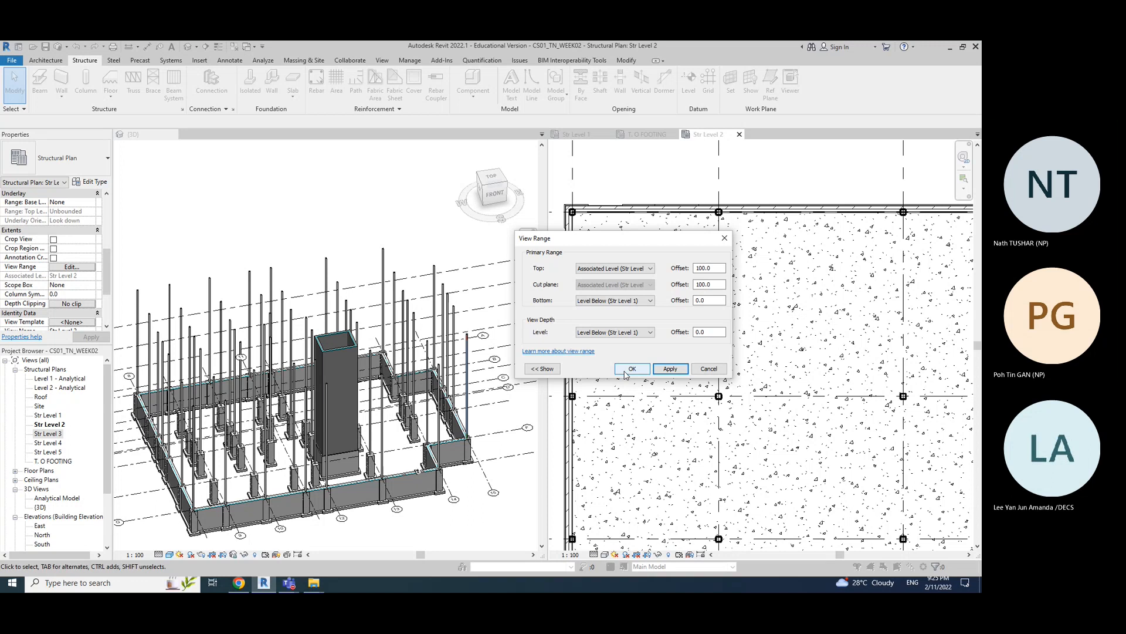
{"action": "left_click", "coordinate": [626, 369]}
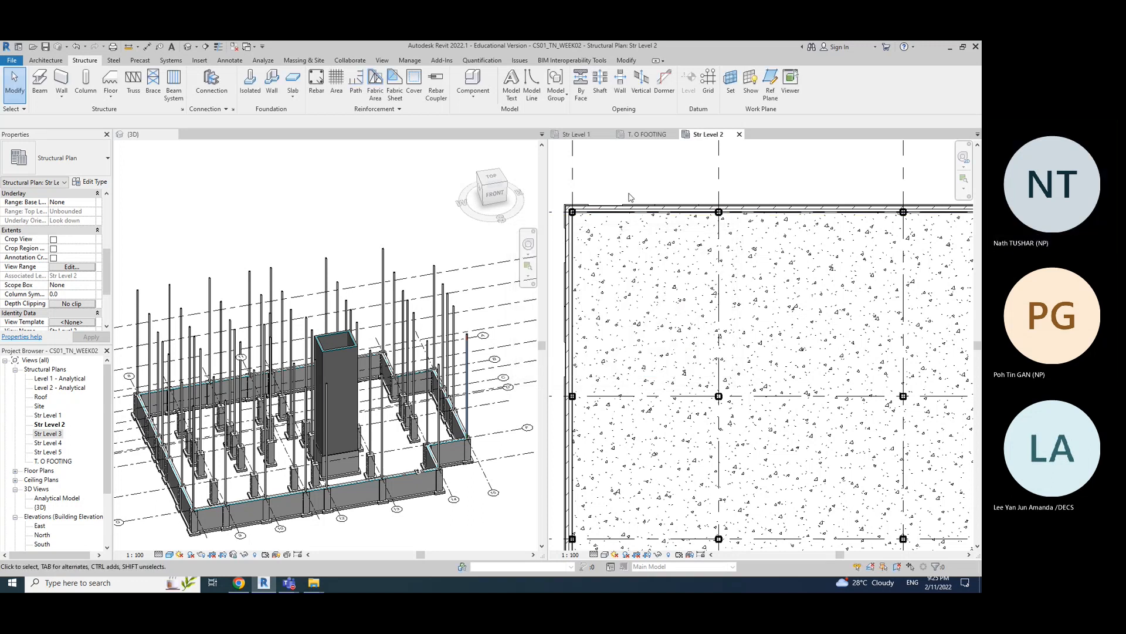
{"action": "scroll", "coordinate": [748, 267], "scroll_direction": "down", "scroll_amount": 1}
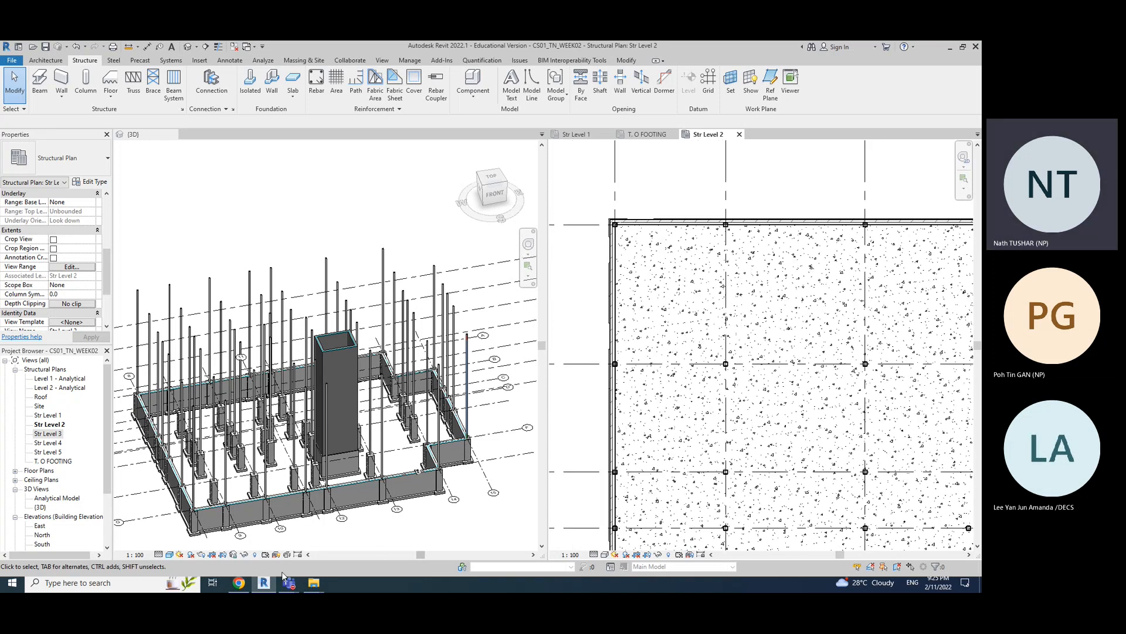
- Check the Perimeter Beams topic in the PowerPoint Lecture #3 outline and return to Revit
{"action": "left_click", "coordinate": [242, 587]}
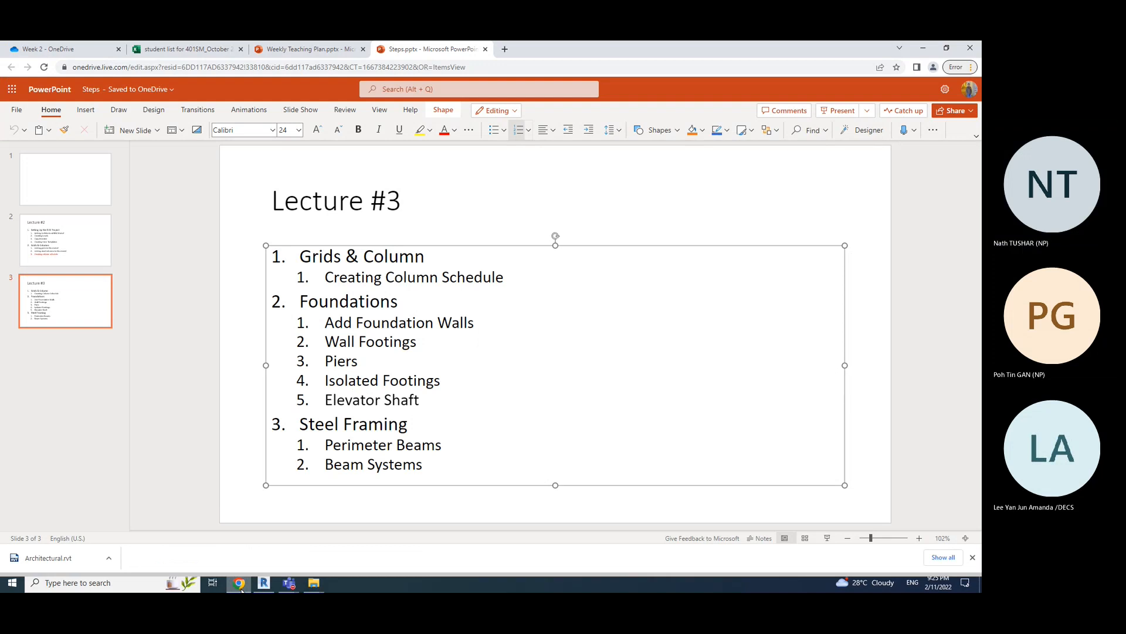
{"action": "left_click", "coordinate": [442, 445]}
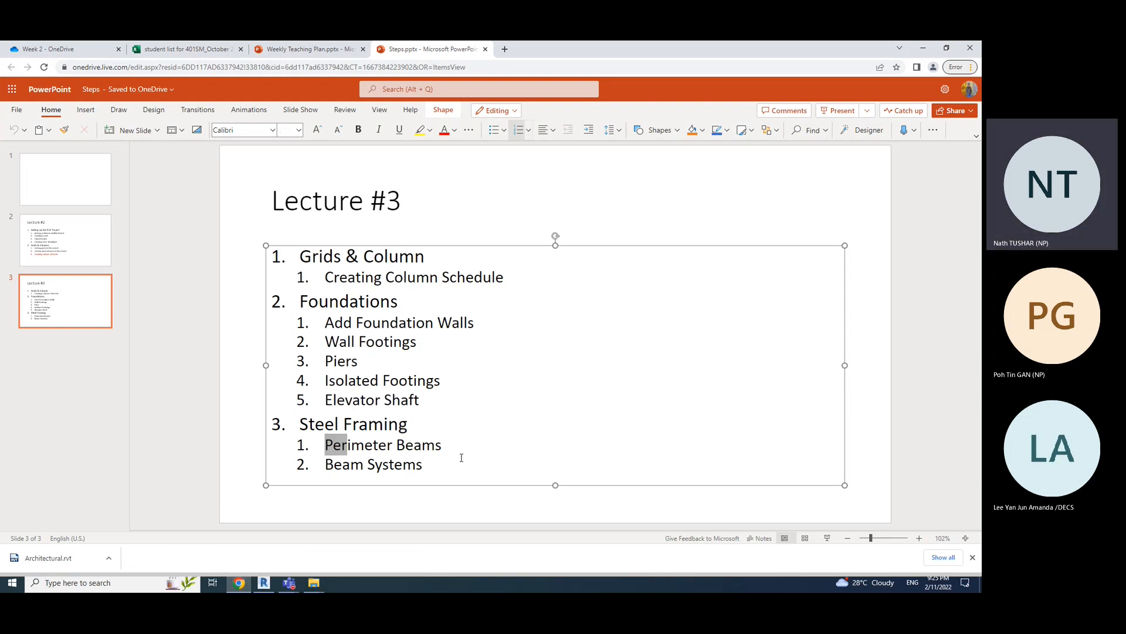
{"action": "left_click", "coordinate": [923, 48]}
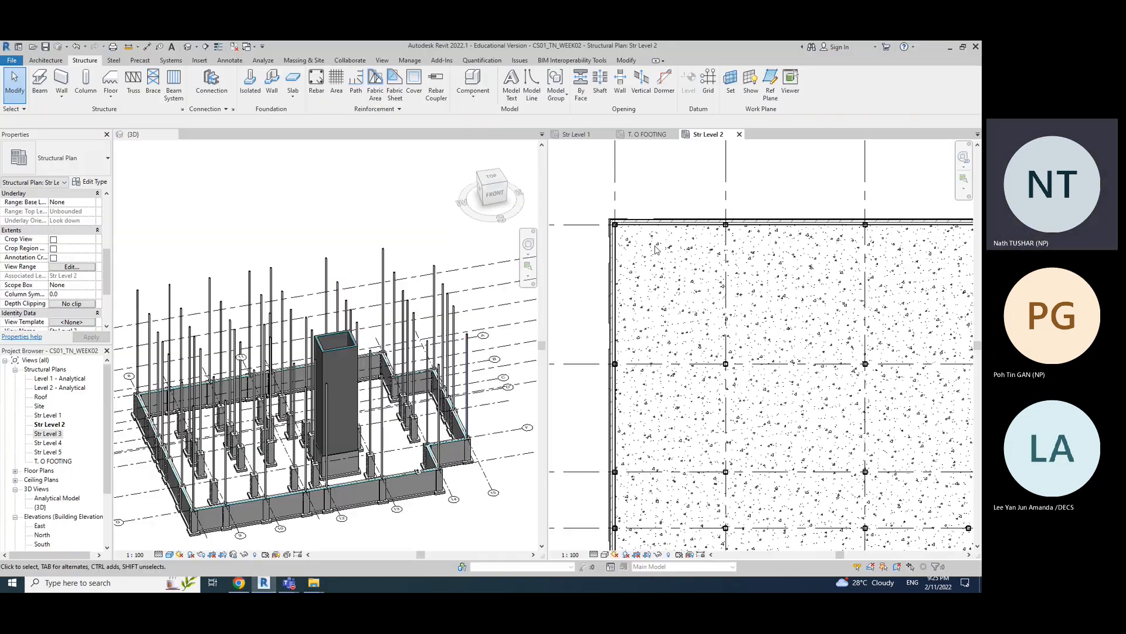
- Bring the Str Level 2 structural plan back up and check its view template setting
{"action": "left_click", "coordinate": [645, 134]}
{"action": "left_click", "coordinate": [704, 135]}
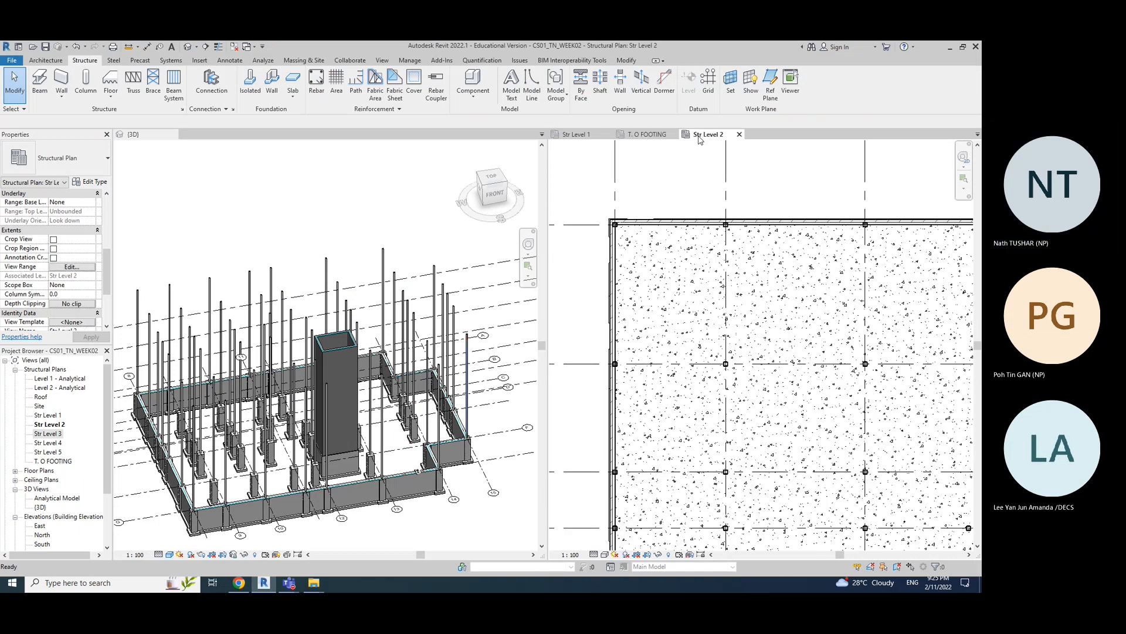
{"action": "double_click", "coordinate": [51, 425]}
{"action": "scroll", "coordinate": [81, 251], "scroll_direction": "down", "scroll_amount": 3}
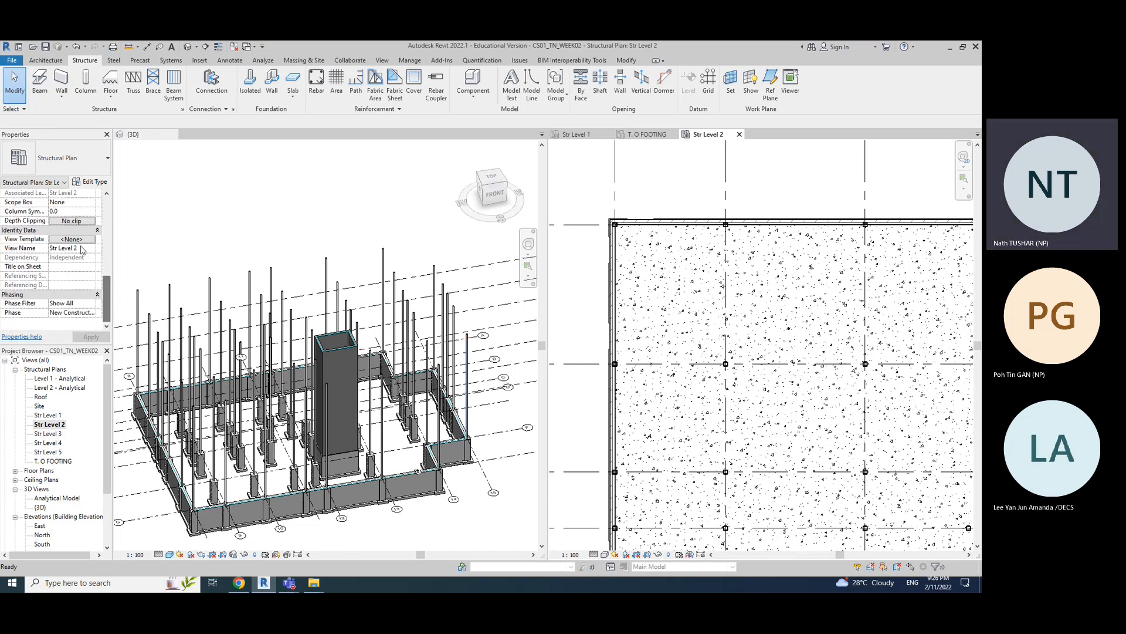
- Assign the Coordination View - Floor Plan view template to the Str Level 2 structural plan
{"action": "left_click", "coordinate": [71, 239]}
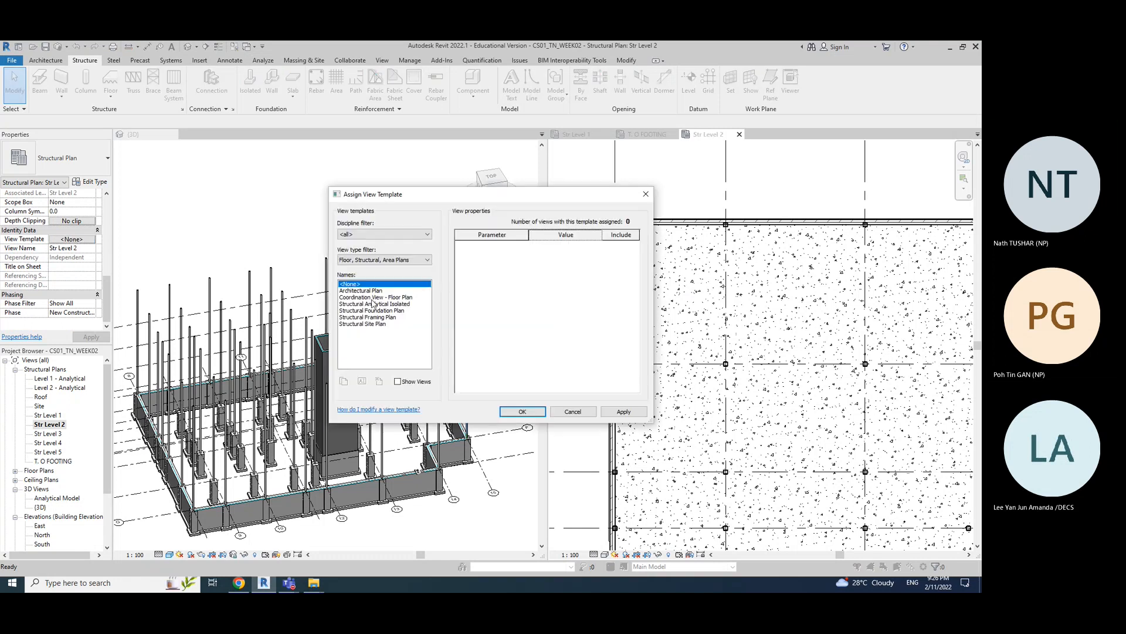
{"action": "left_click", "coordinate": [375, 297]}
{"action": "left_click", "coordinate": [623, 411]}
{"action": "left_click", "coordinate": [523, 412]}
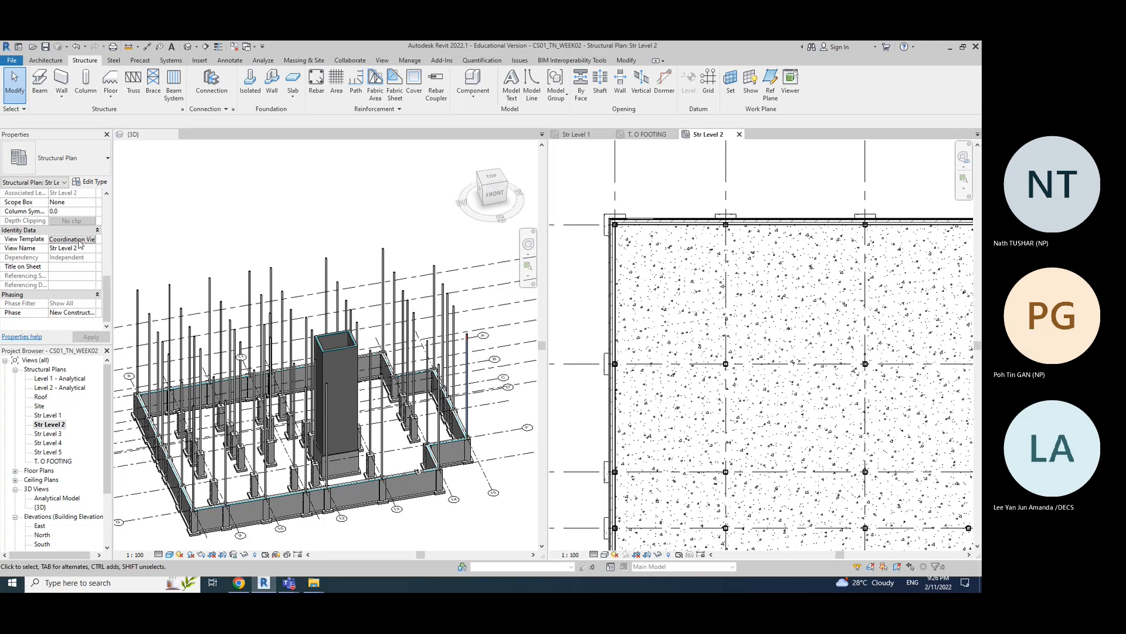
{"action": "left_click_drag", "start_coordinate": [107, 295], "coordinate": [106, 212]}
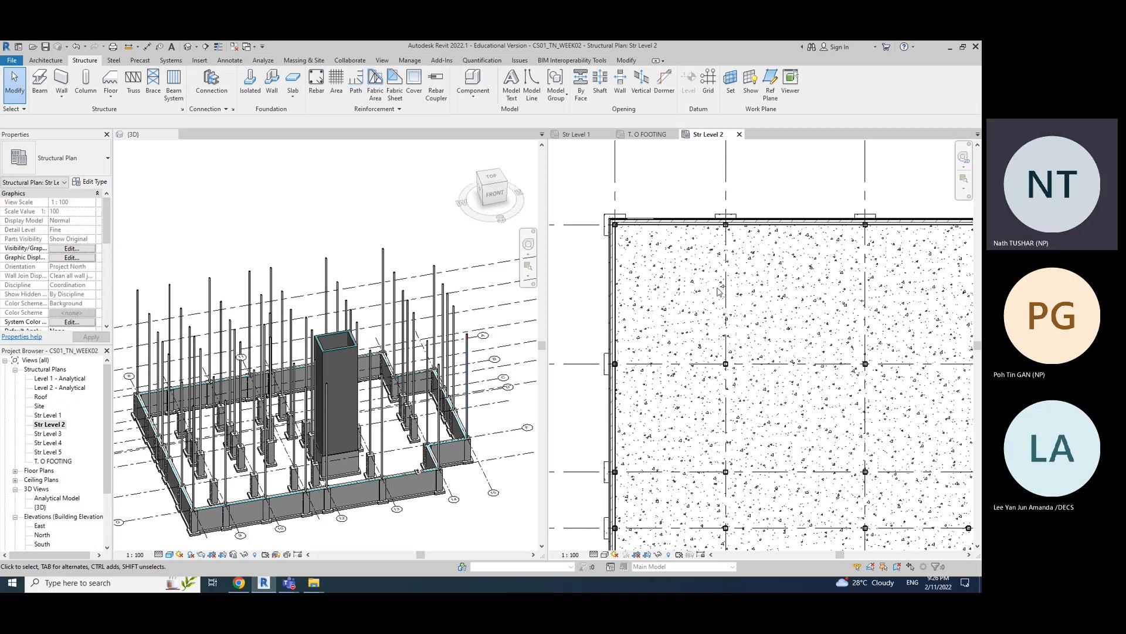
- Start the Beam command on the Str Level 2 plan and open the list of available beam types
{"action": "scroll", "coordinate": [675, 229], "scroll_direction": "up", "scroll_amount": 3}
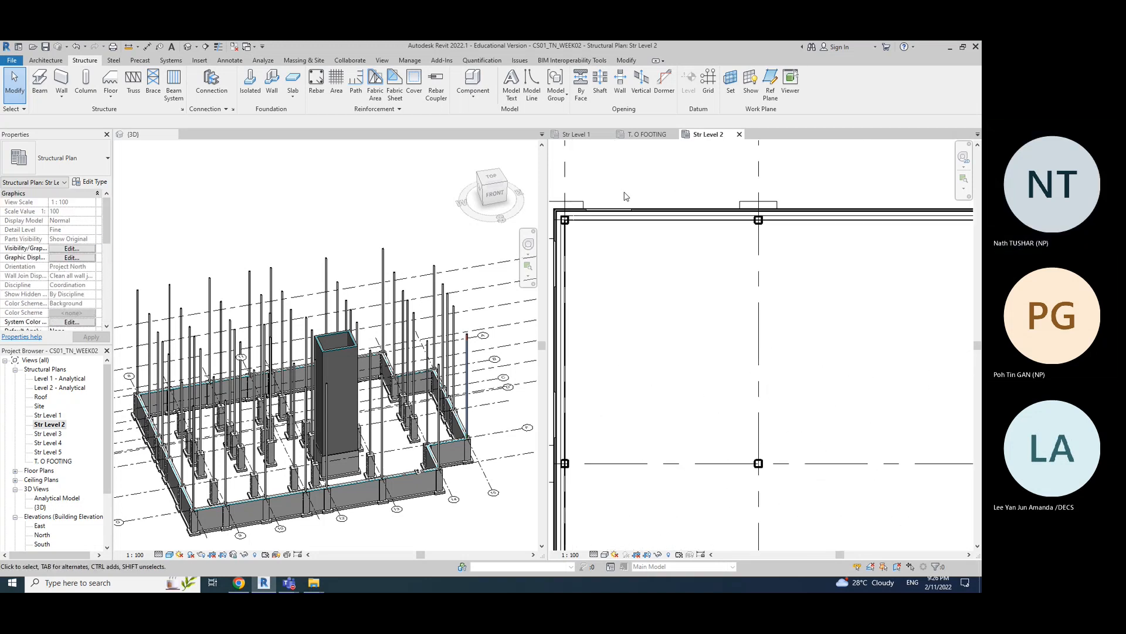
{"action": "middle_click_drag", "start_coordinate": [624, 197], "coordinate": [664, 184]}
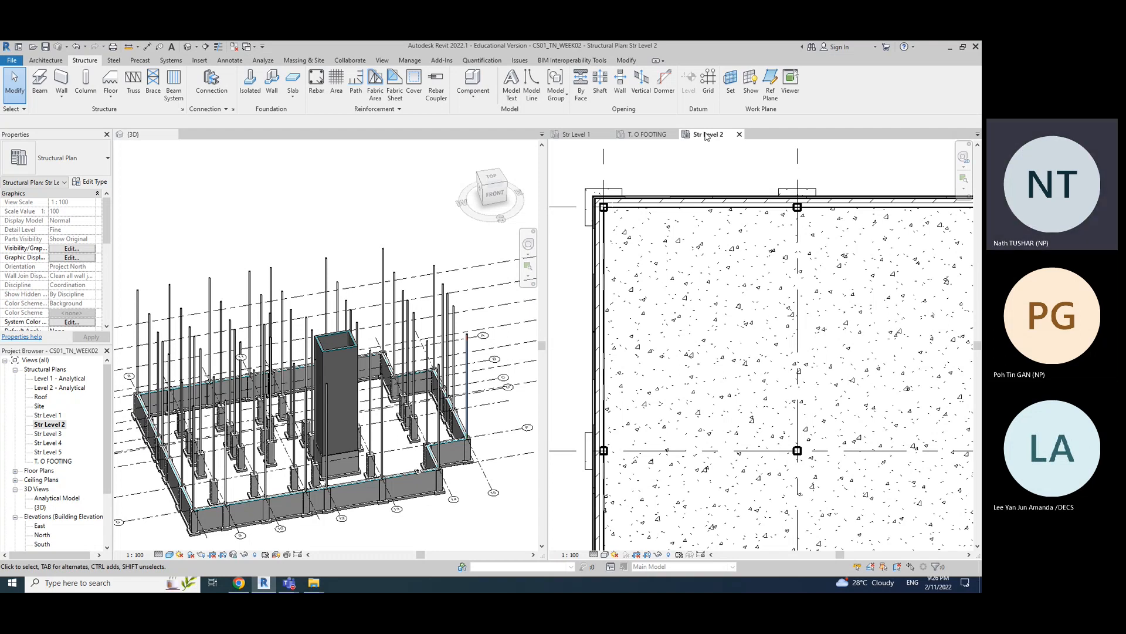
{"action": "left_click", "coordinate": [40, 88]}
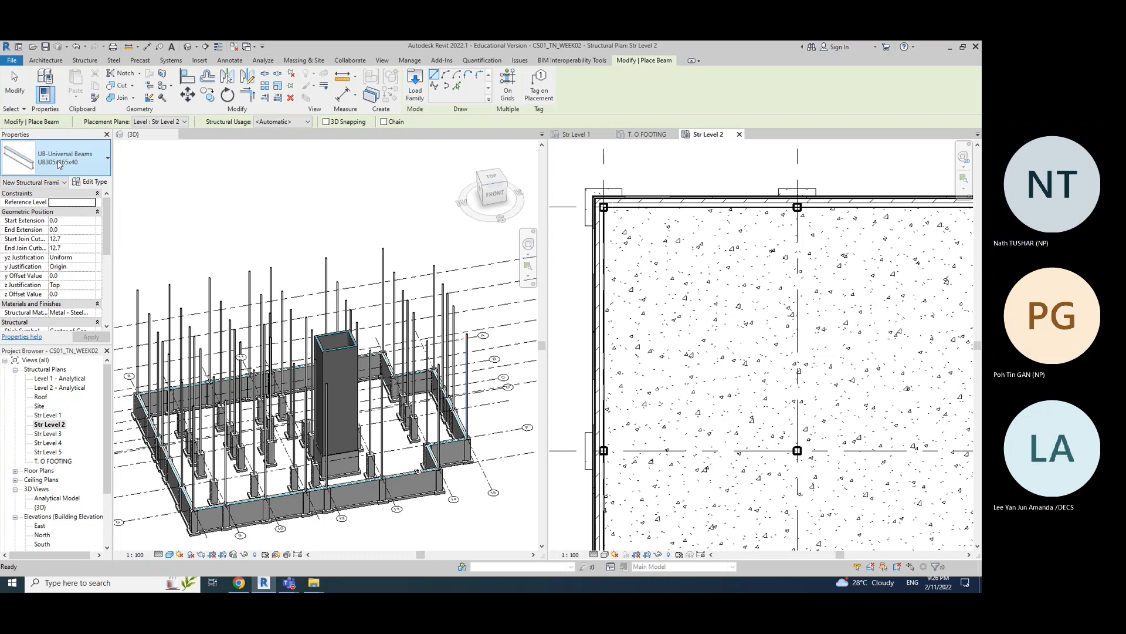
{"action": "left_click", "coordinate": [90, 62]}
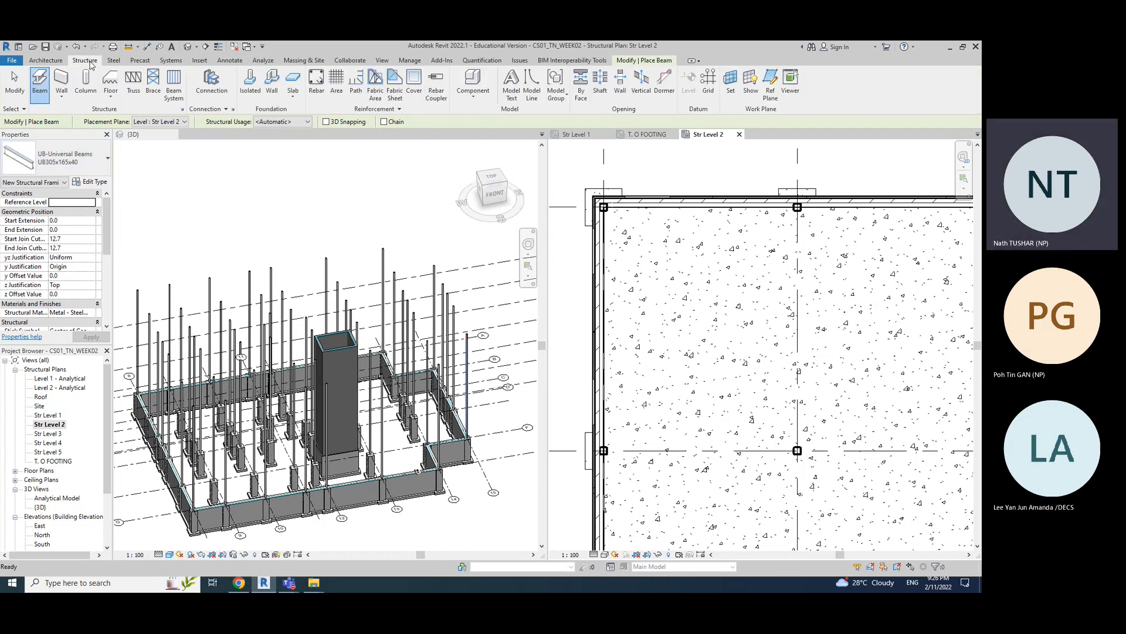
{"action": "left_click", "coordinate": [45, 92]}
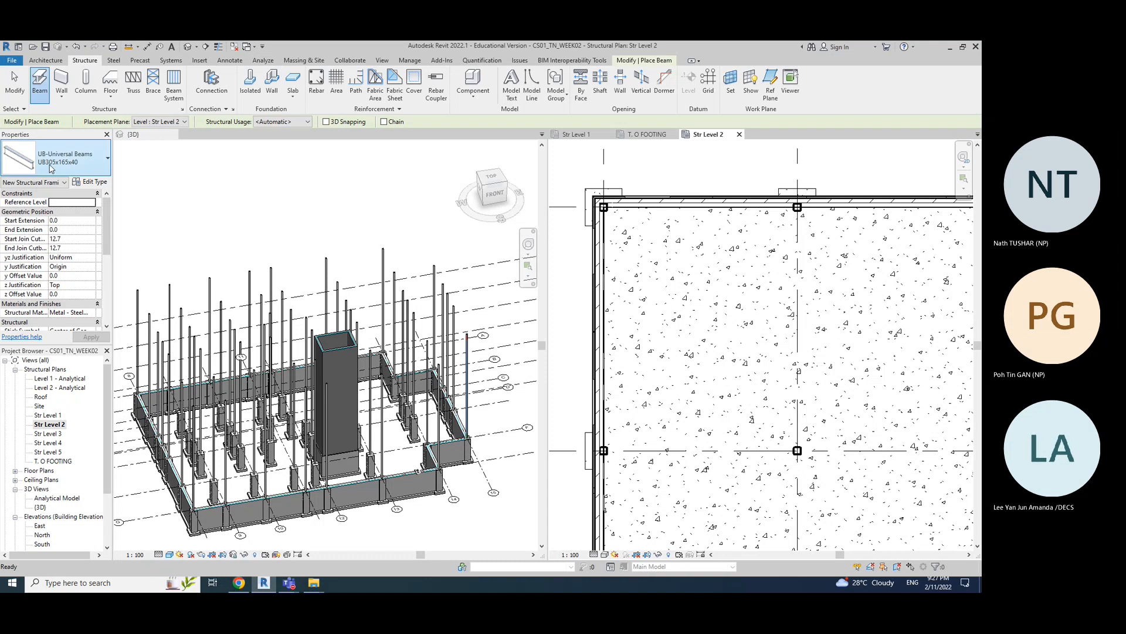
{"action": "left_click", "coordinate": [73, 164]}
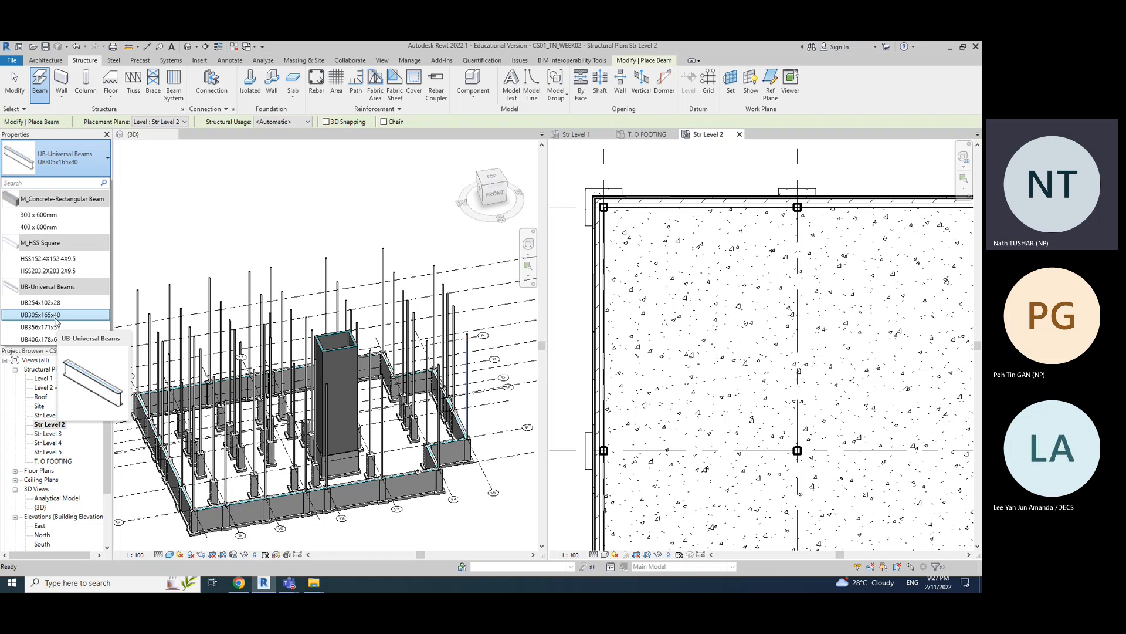
- Widen the Properties palette and review the instance properties of the UB305x165x40 beam
{"action": "left_click", "coordinate": [69, 166]}
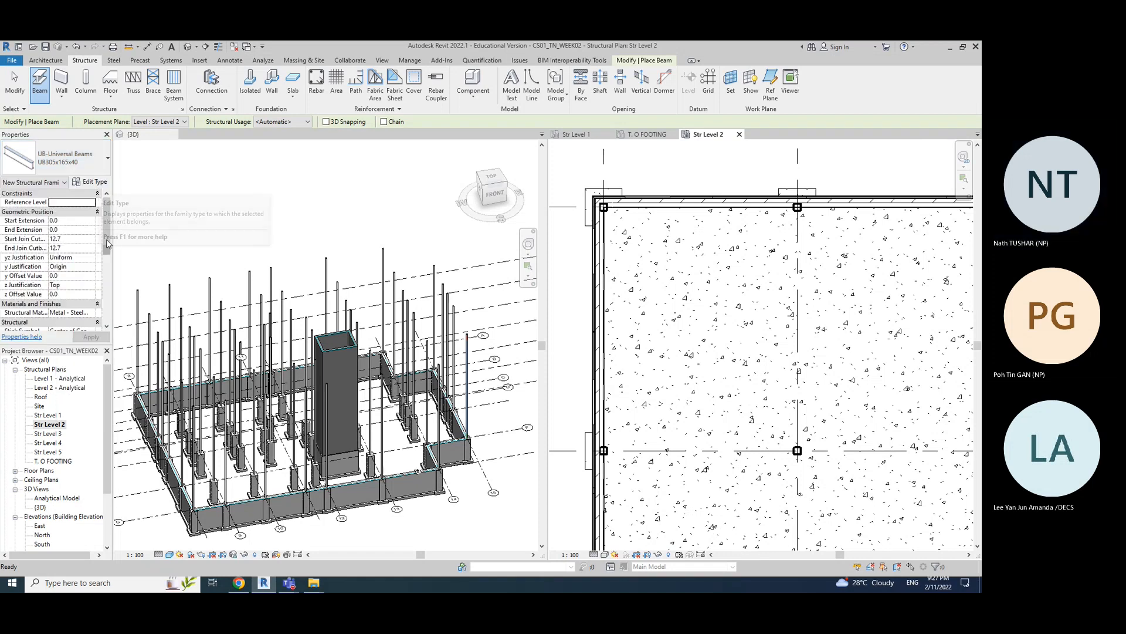
{"action": "left_click_drag", "start_coordinate": [112, 244], "coordinate": [198, 244]}
{"action": "scroll", "coordinate": [126, 267], "scroll_direction": "down", "scroll_amount": 5}
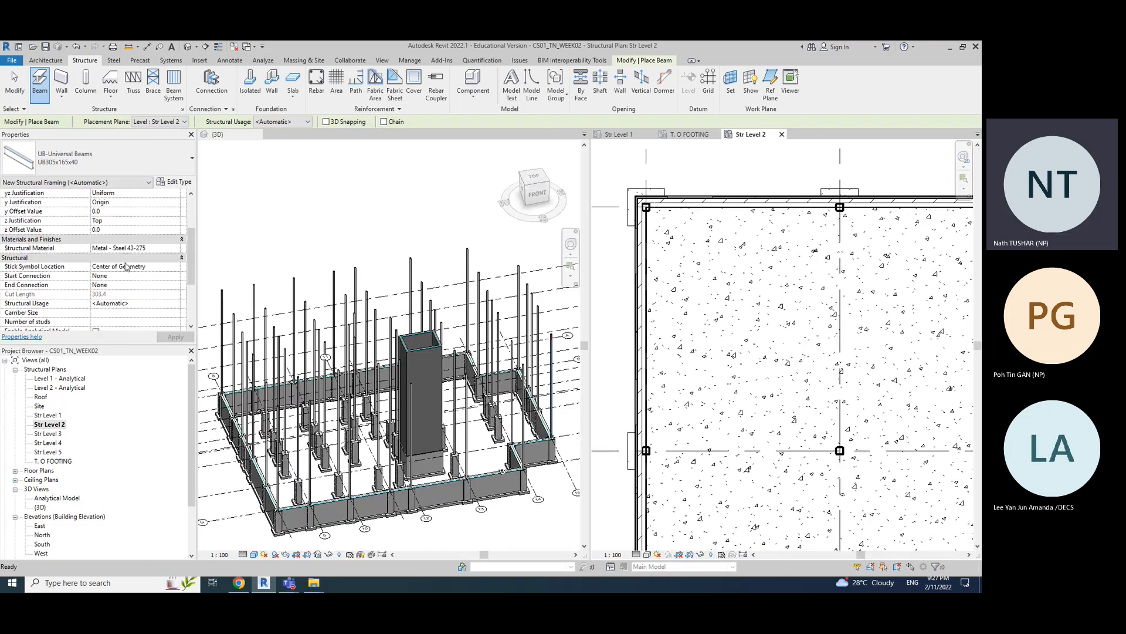
{"action": "scroll", "coordinate": [127, 267], "scroll_direction": "down", "scroll_amount": 1}
{"action": "scroll", "coordinate": [126, 267], "scroll_direction": "up", "scroll_amount": 6}
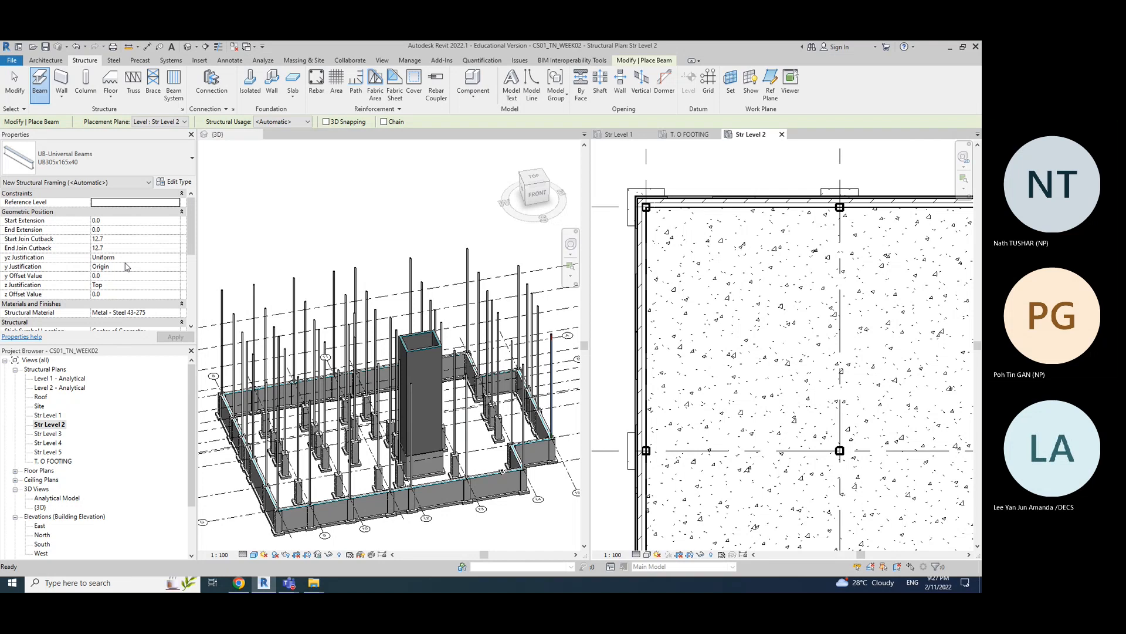
- Set the type of the beam being placed to UB356x171x51
{"action": "left_click", "coordinate": [165, 166]}
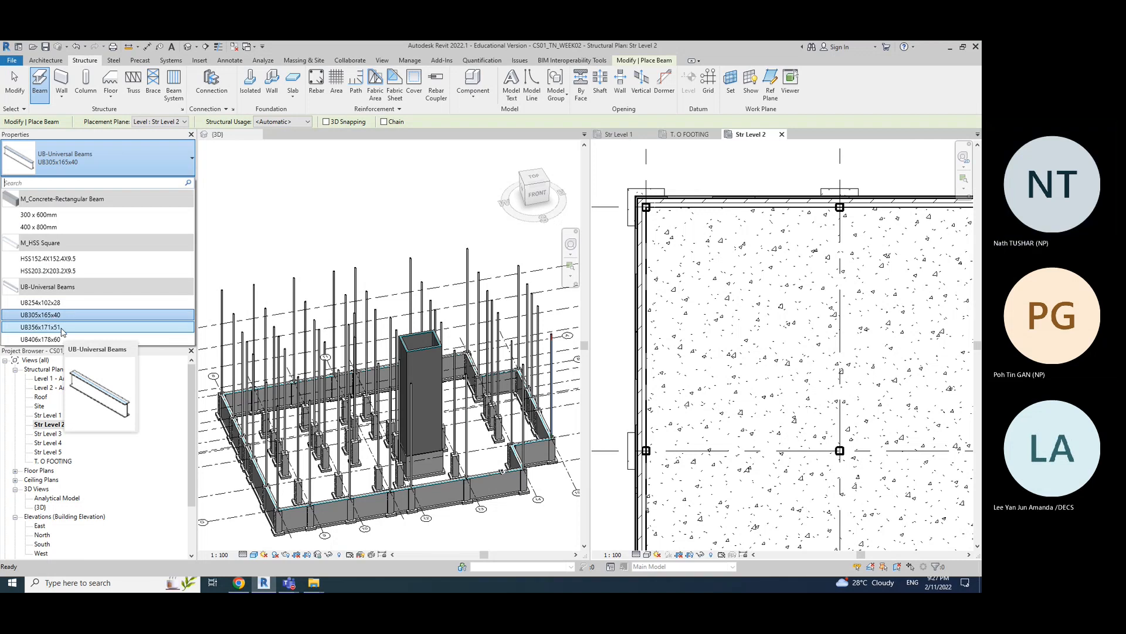
{"action": "left_click", "coordinate": [114, 161]}
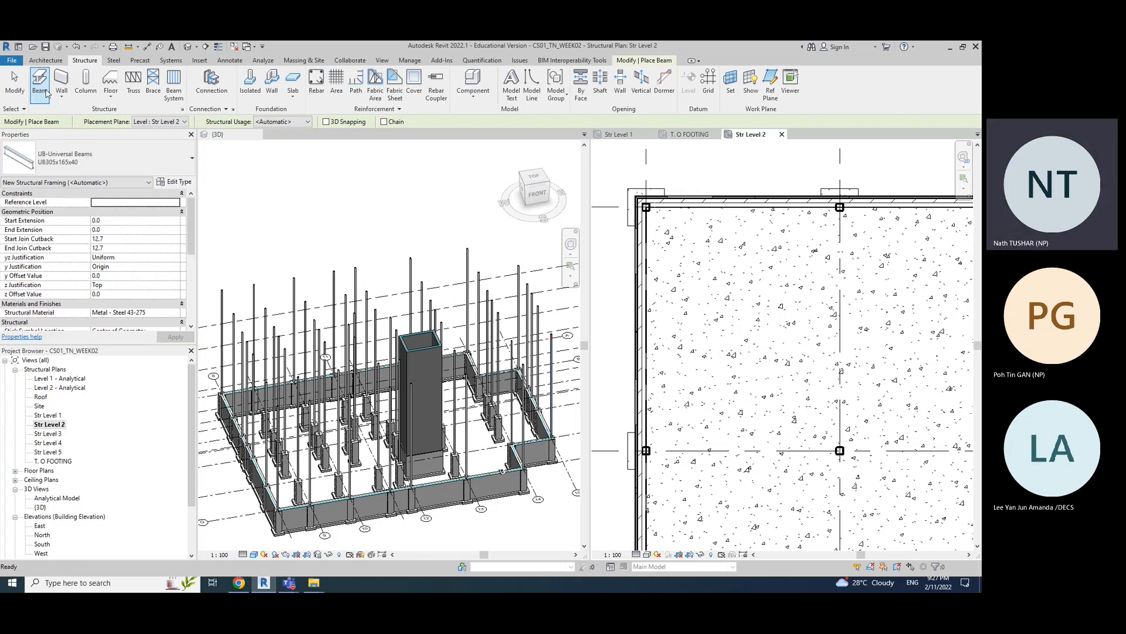
{"action": "left_click", "coordinate": [94, 160]}
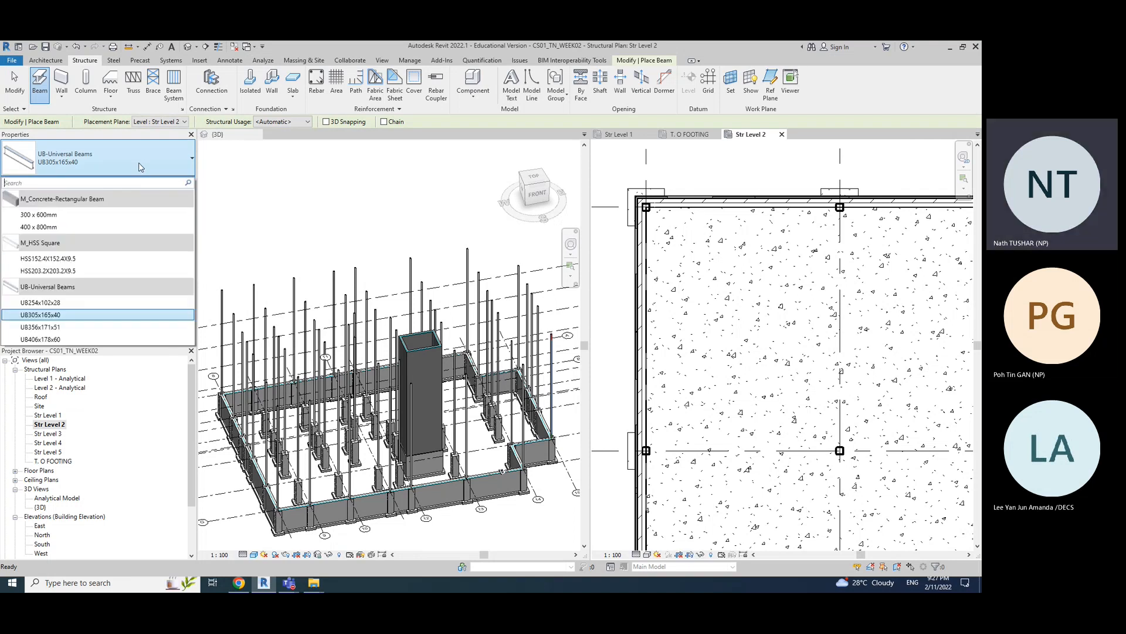
{"action": "left_click", "coordinate": [62, 329]}
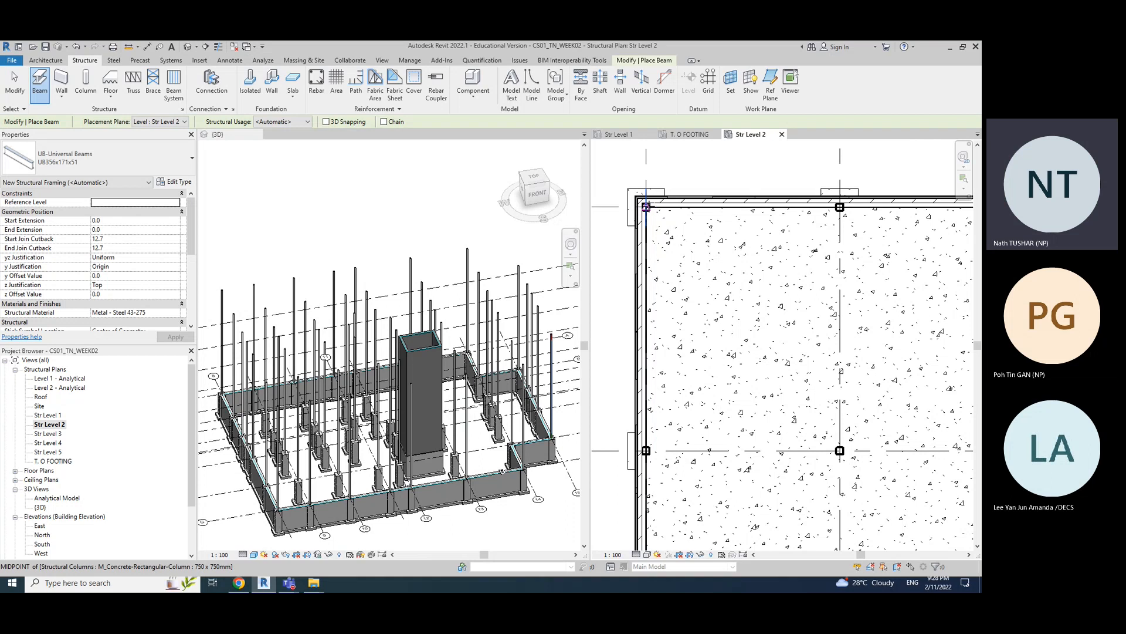
- With Str Level 2 as the placement plane, place a beam from the plan's north-west corner column to the next column along the north wall
{"action": "scroll", "coordinate": [646, 206], "scroll_direction": "down", "scroll_amount": 1}
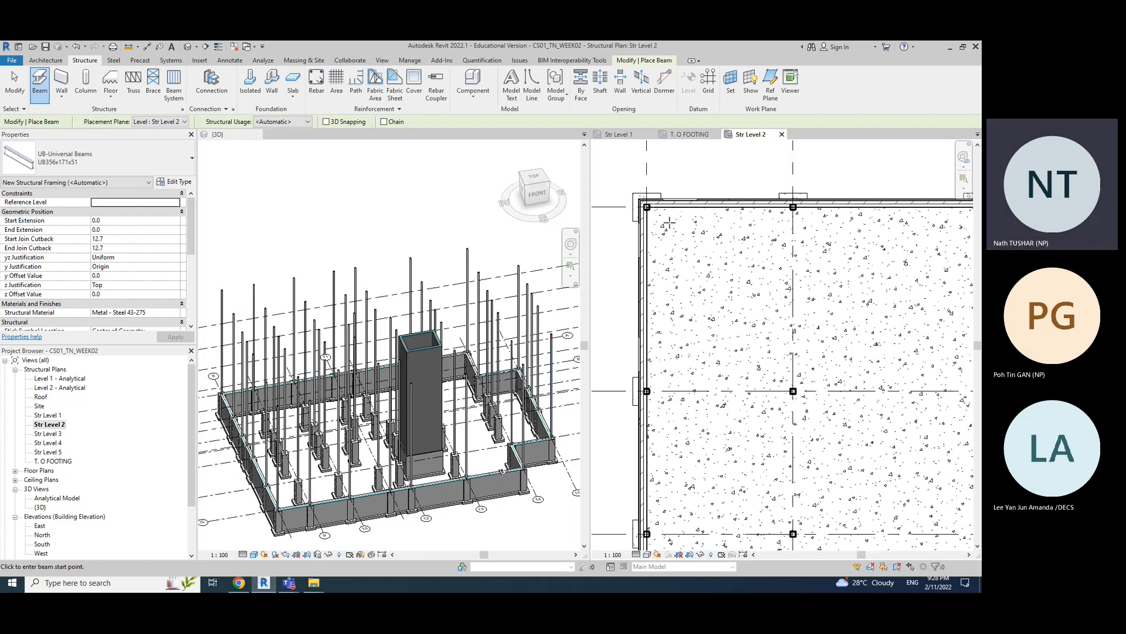
{"action": "scroll", "coordinate": [656, 217], "scroll_direction": "up", "scroll_amount": 2}
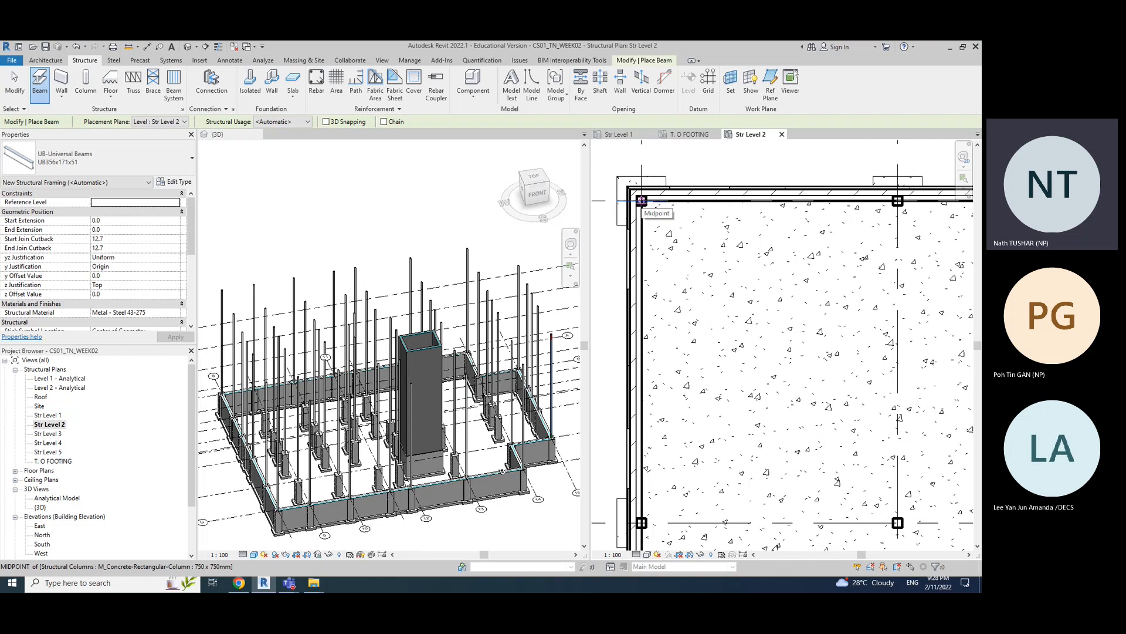
{"action": "left_click", "coordinate": [177, 122]}
{"action": "left_click", "coordinate": [178, 123]}
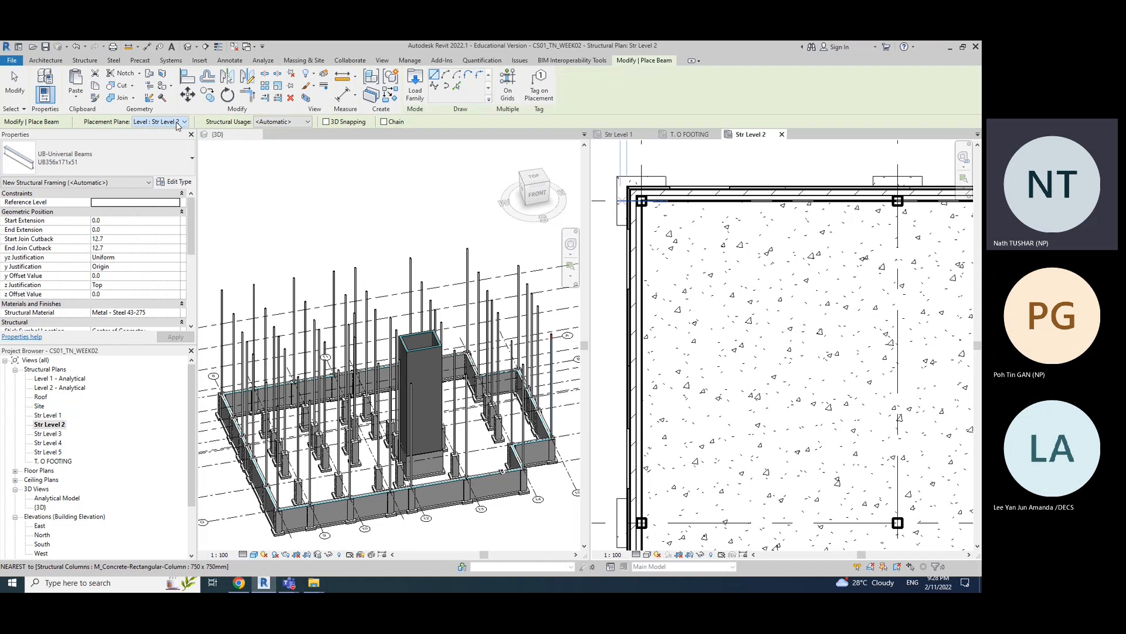
{"action": "left_click", "coordinate": [178, 122]}
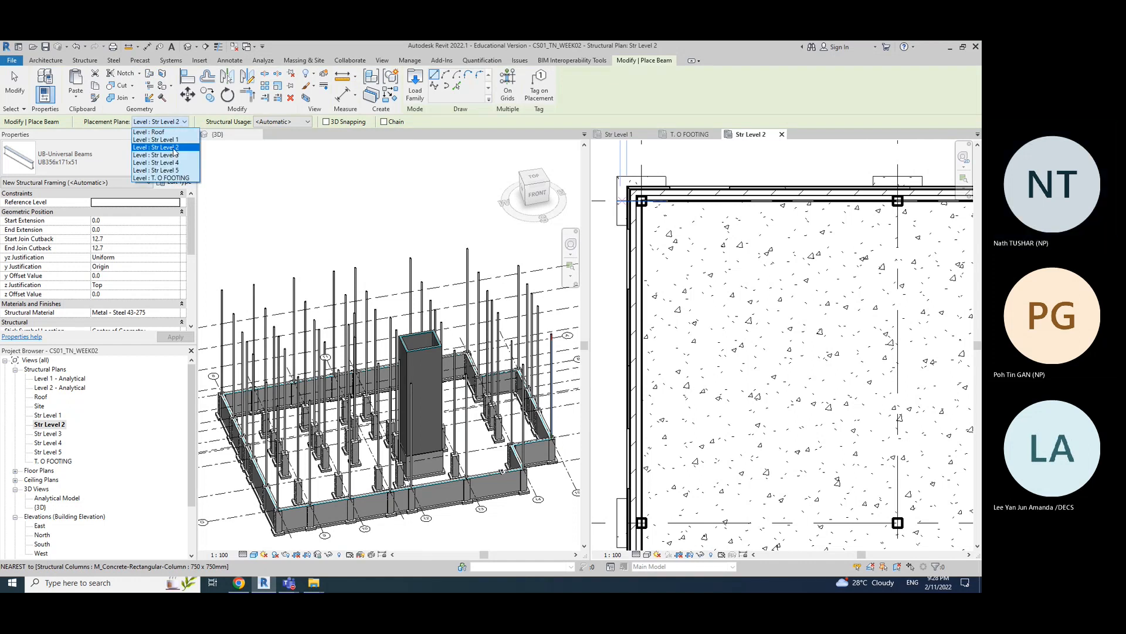
{"action": "left_click", "coordinate": [172, 148]}
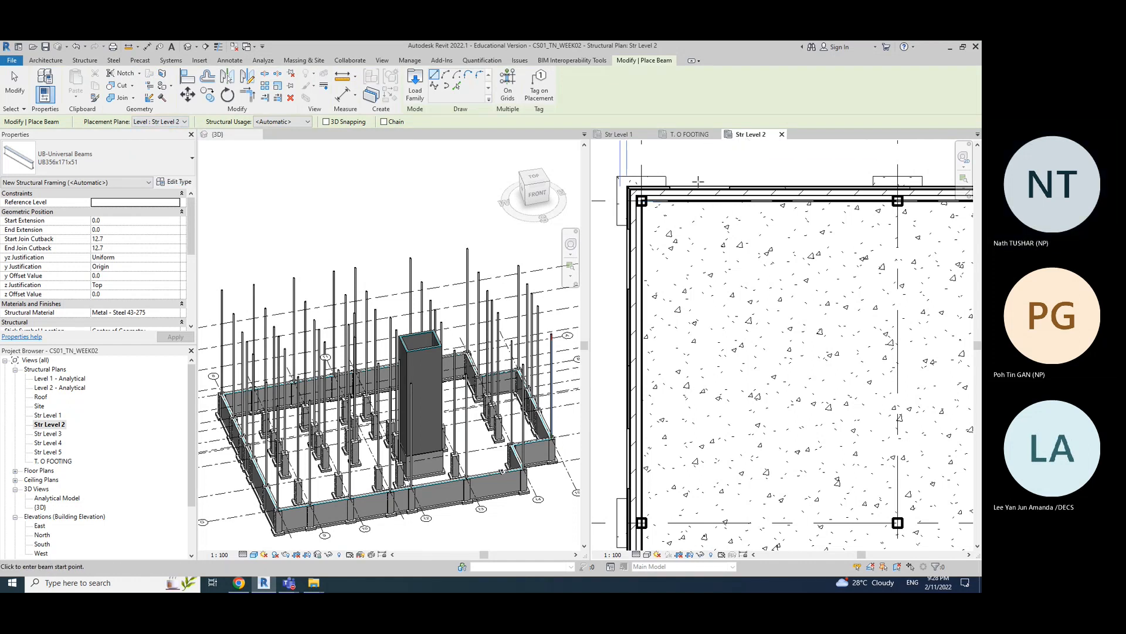
{"action": "left_click", "coordinate": [642, 201]}
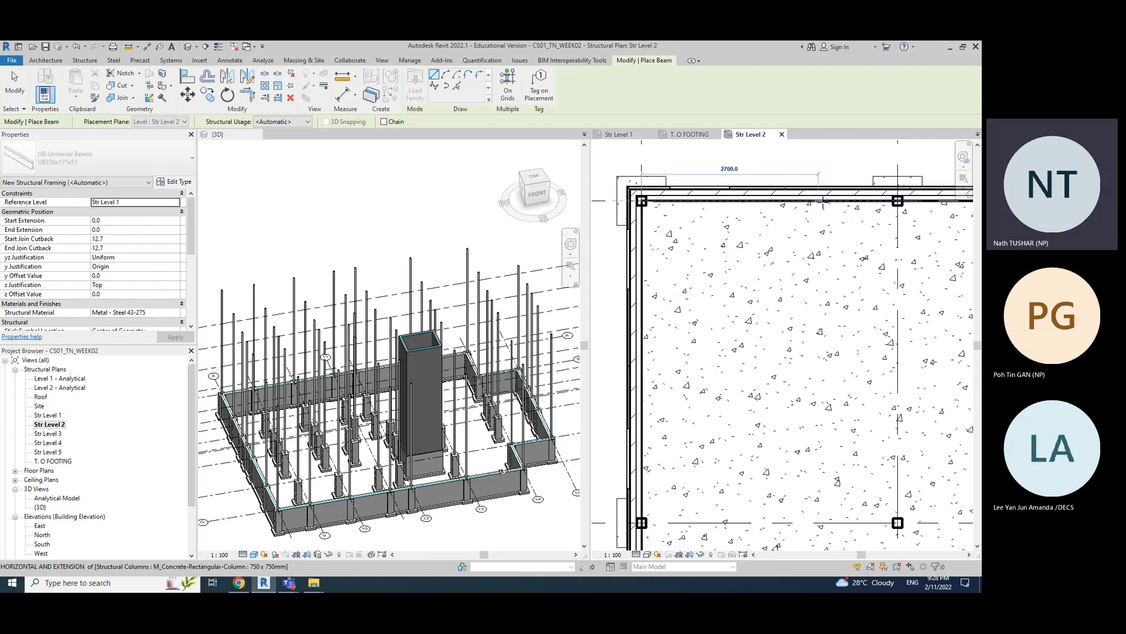
{"action": "left_click", "coordinate": [897, 201]}
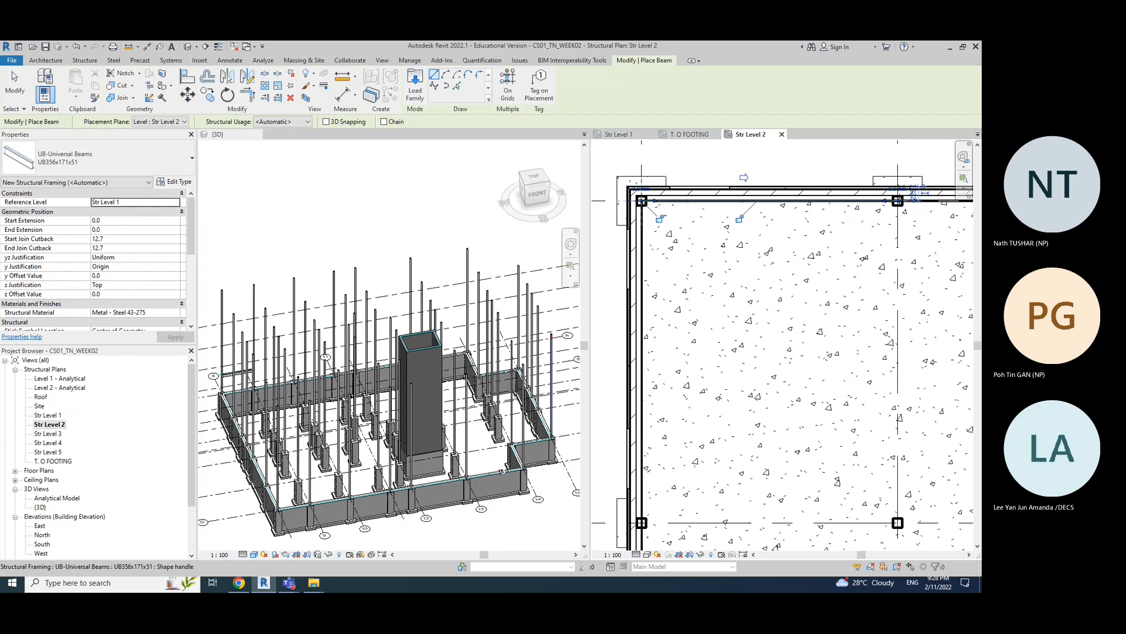
- Place a UB356x171x51 beam along the north wall from the second column to the third, snapping to the column centres
{"action": "scroll", "coordinate": [899, 201], "scroll_direction": "down", "scroll_amount": 3}
{"action": "middle_click_drag", "start_coordinate": [913, 247], "coordinate": [661, 278]}
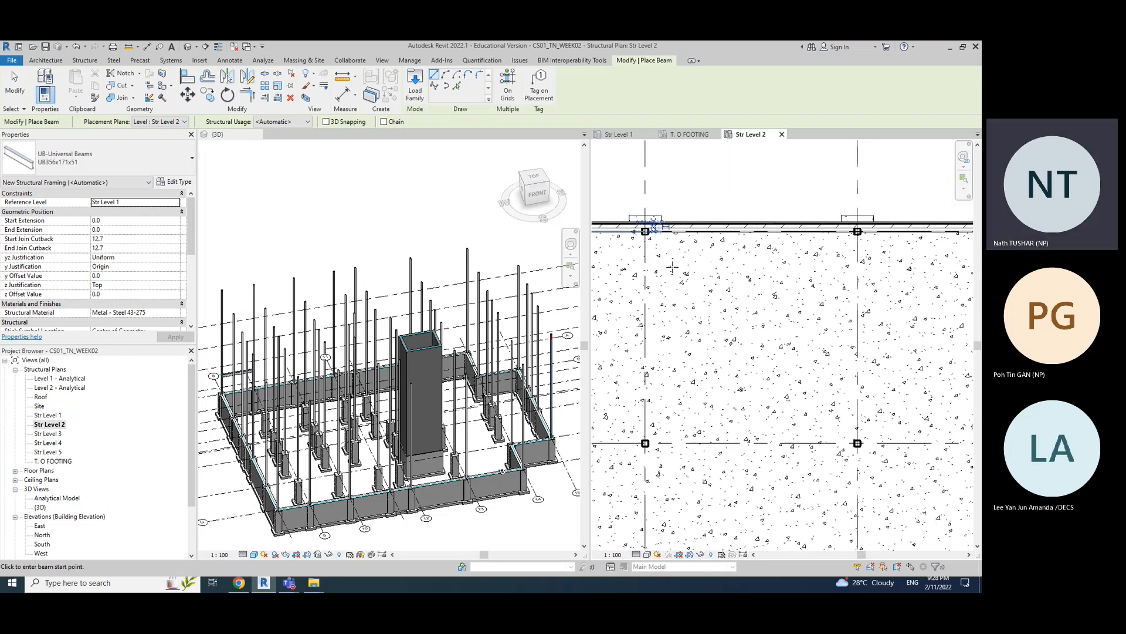
{"action": "scroll", "coordinate": [646, 233], "scroll_direction": "up", "scroll_amount": 5}
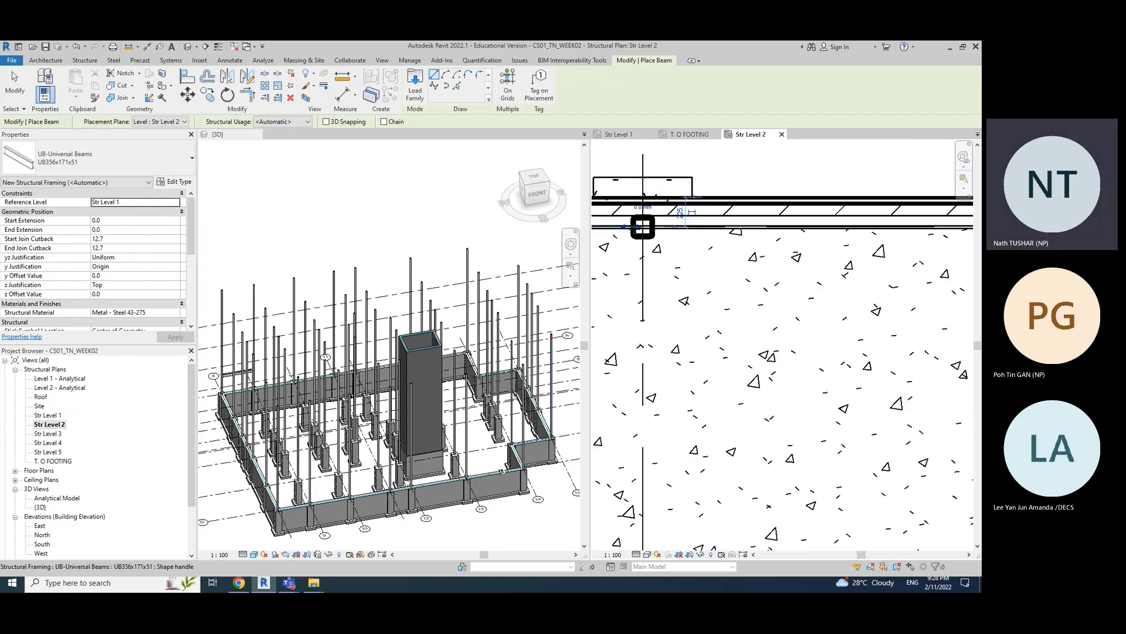
{"action": "scroll", "coordinate": [643, 227], "scroll_direction": "up", "scroll_amount": 2}
{"action": "left_click", "coordinate": [643, 227]}
{"action": "scroll", "coordinate": [641, 226], "scroll_direction": "down", "scroll_amount": 5}
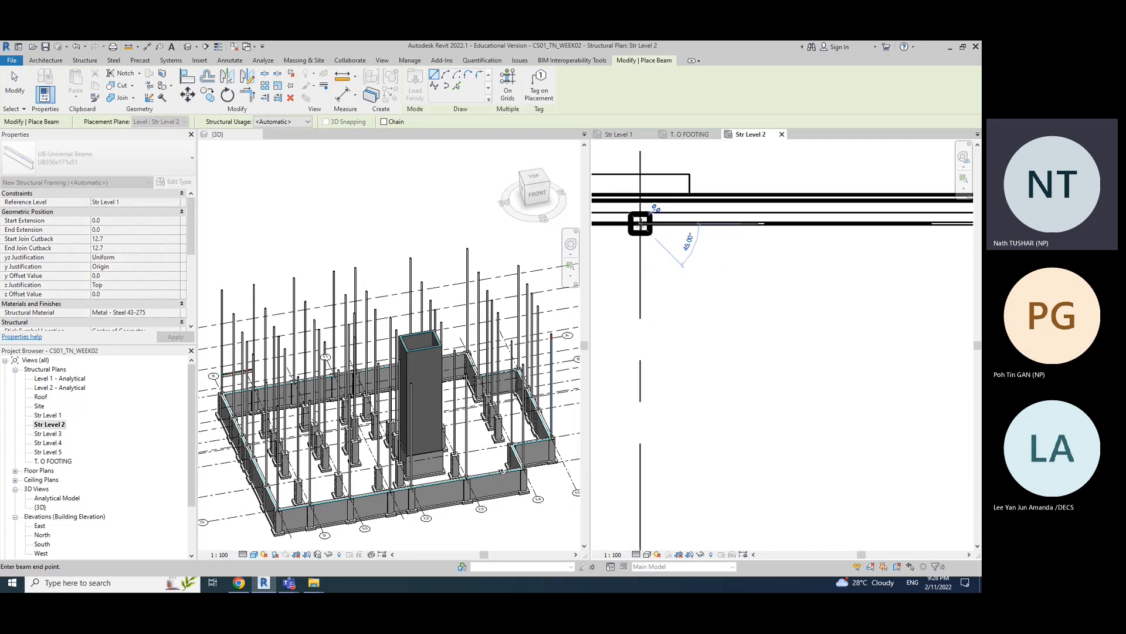
{"action": "scroll", "coordinate": [693, 219], "scroll_direction": "up", "scroll_amount": 5}
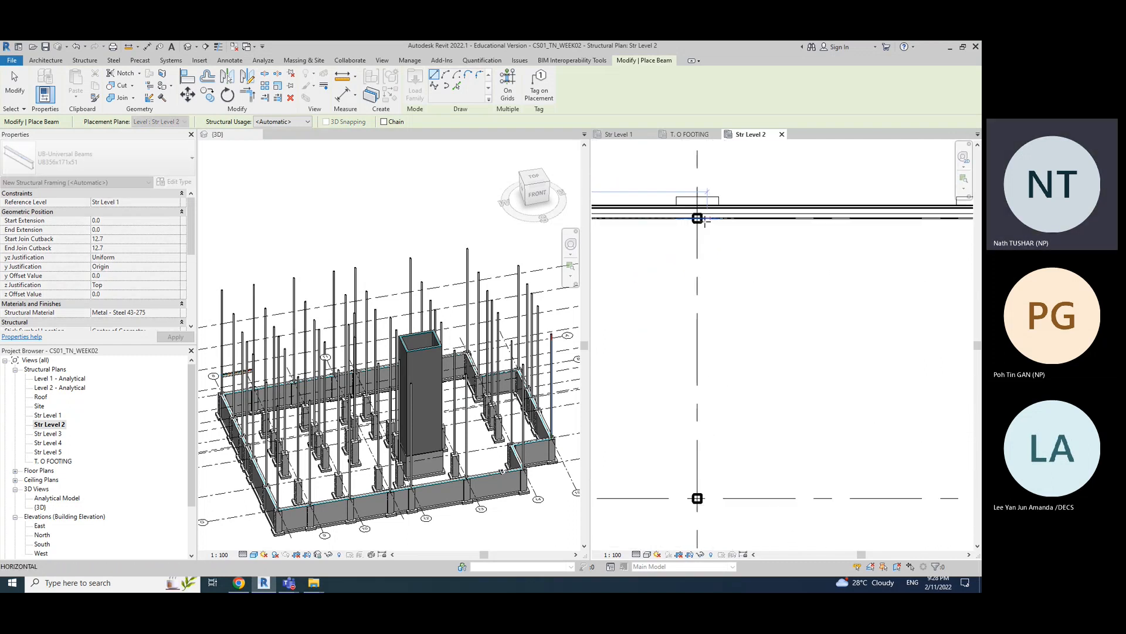
{"action": "left_click", "coordinate": [694, 217]}
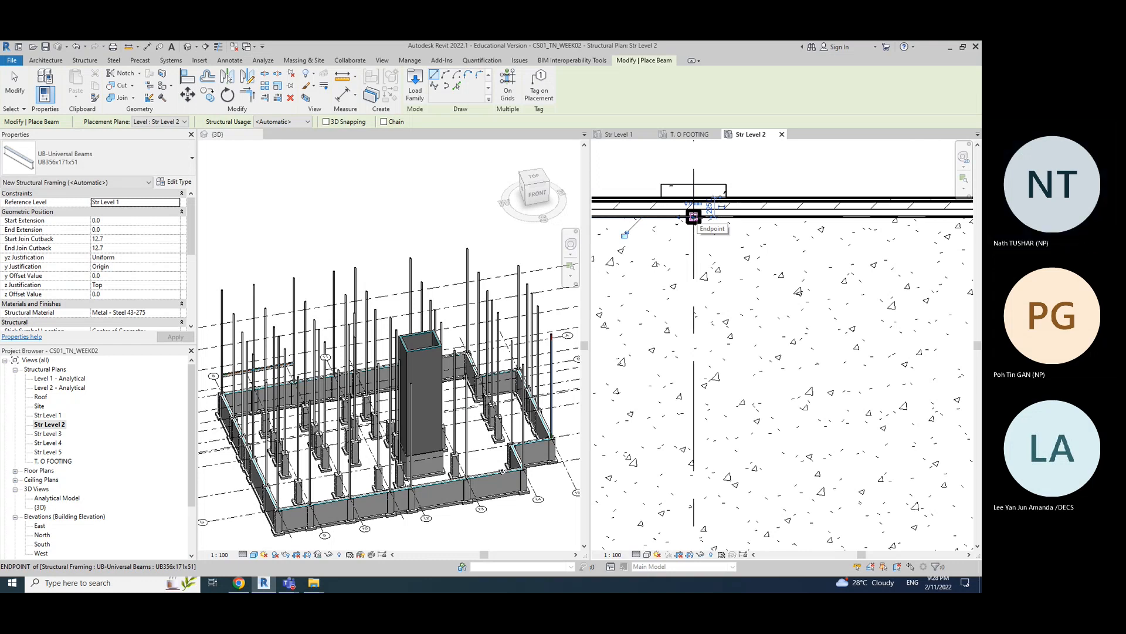
- Place a UB356x171x51 beam along the north wall from the third column to the column on grid 11
{"action": "scroll", "coordinate": [753, 260], "scroll_direction": "down", "scroll_amount": 3}
{"action": "scroll", "coordinate": [753, 260], "scroll_direction": "down", "scroll_amount": 2}
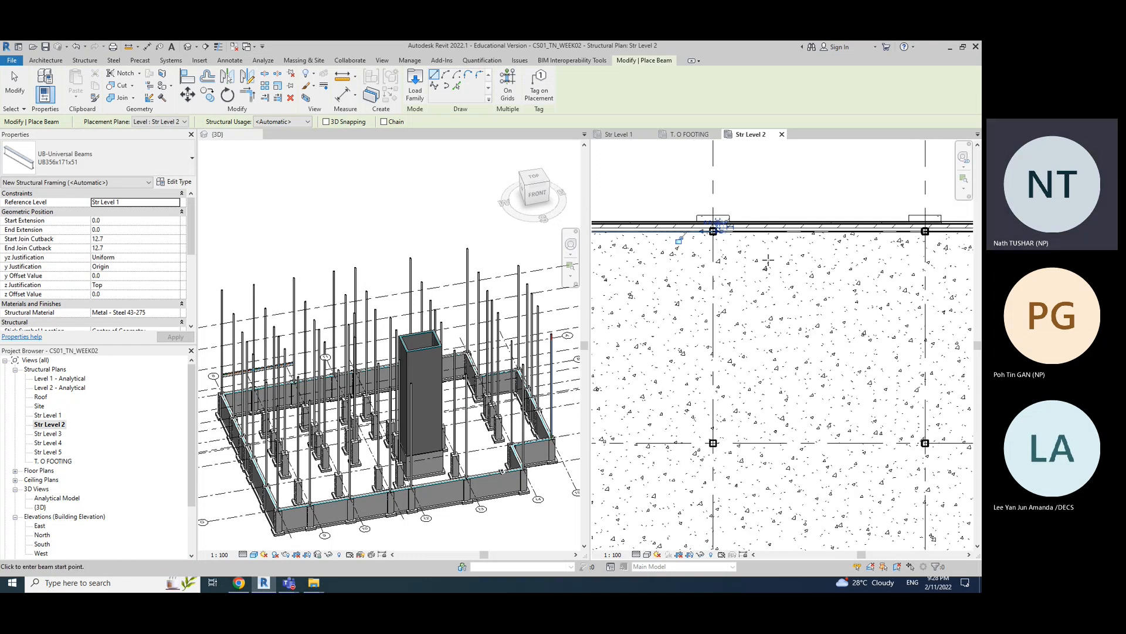
{"action": "scroll", "coordinate": [622, 249], "scroll_direction": "up", "scroll_amount": 2}
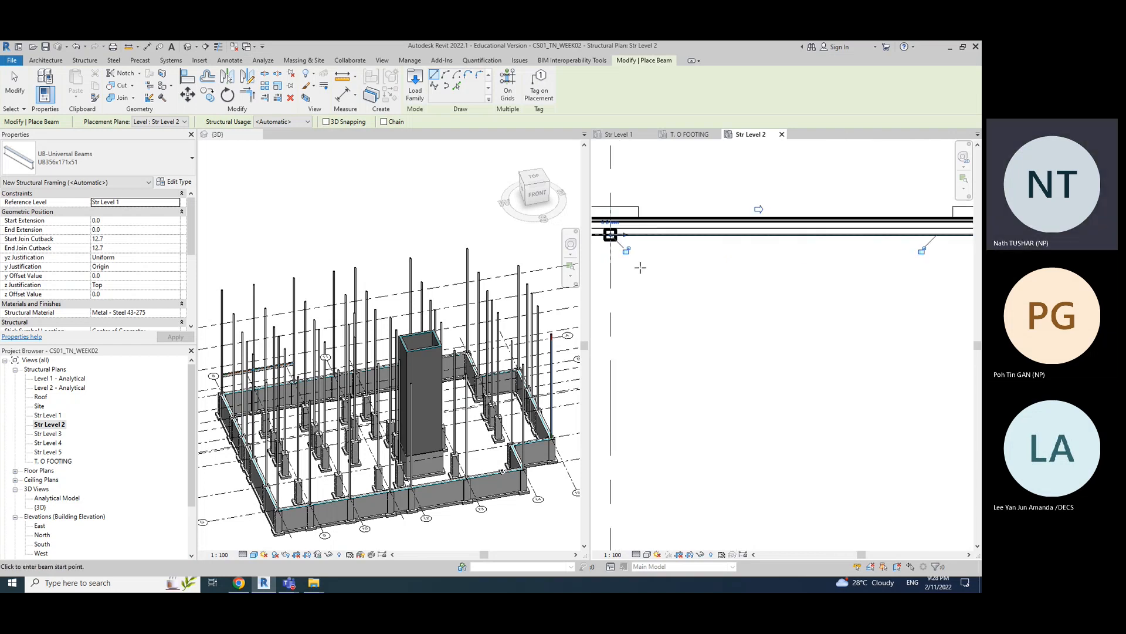
{"action": "scroll", "coordinate": [686, 303], "scroll_direction": "down", "scroll_amount": 3}
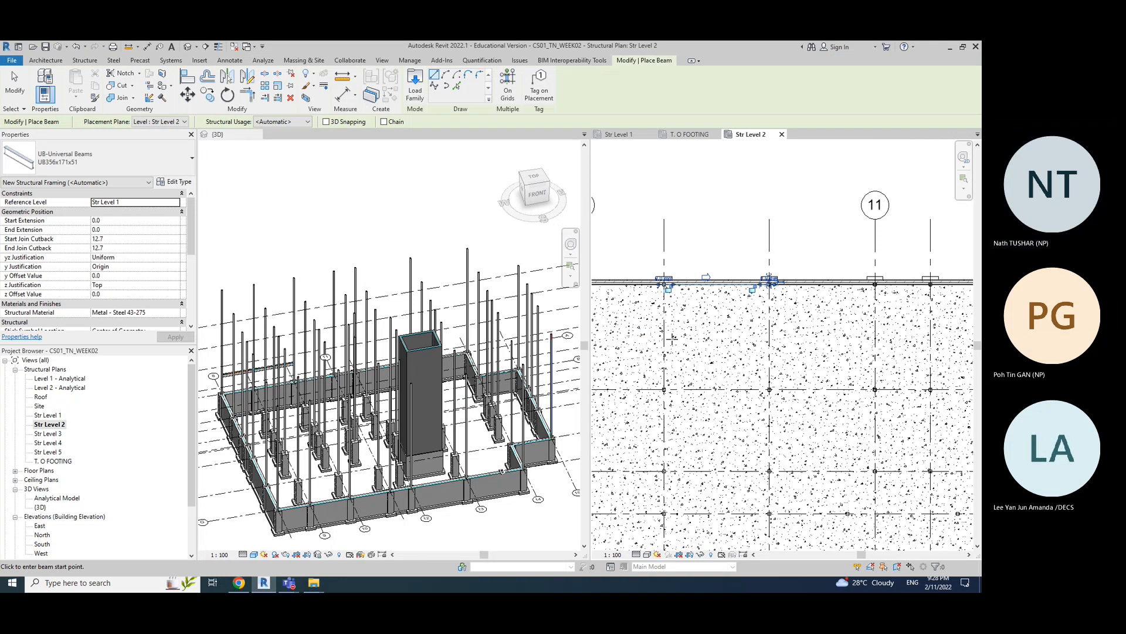
{"action": "scroll", "coordinate": [691, 289], "scroll_direction": "up", "scroll_amount": 5}
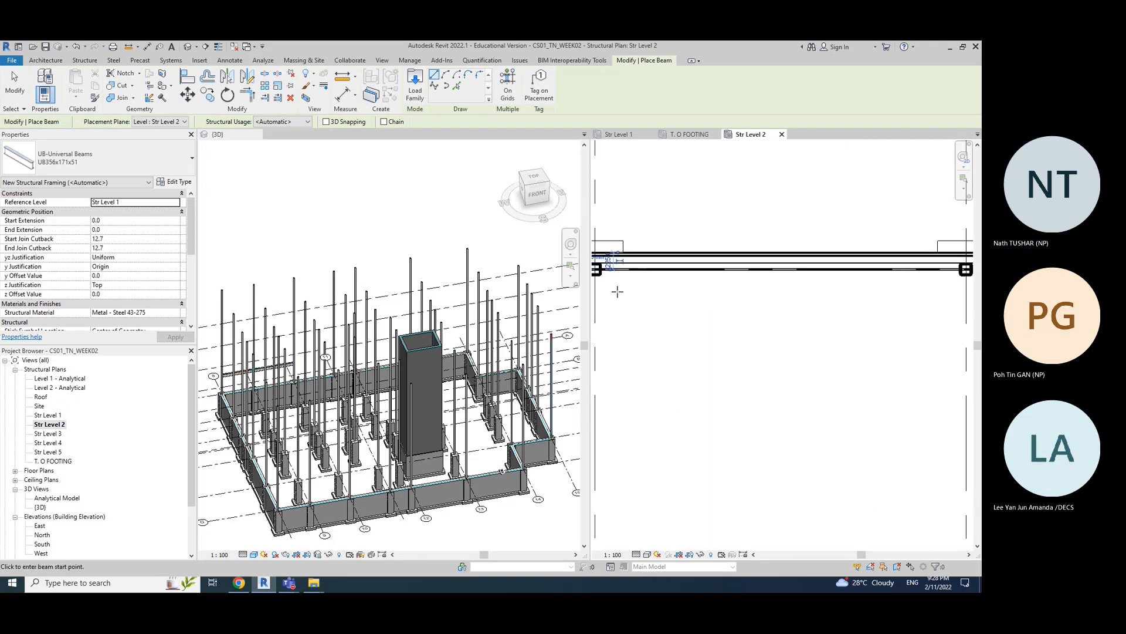
{"action": "scroll", "coordinate": [644, 299], "scroll_direction": "down", "scroll_amount": 5}
{"action": "scroll", "coordinate": [763, 340], "scroll_direction": "up", "scroll_amount": 6}
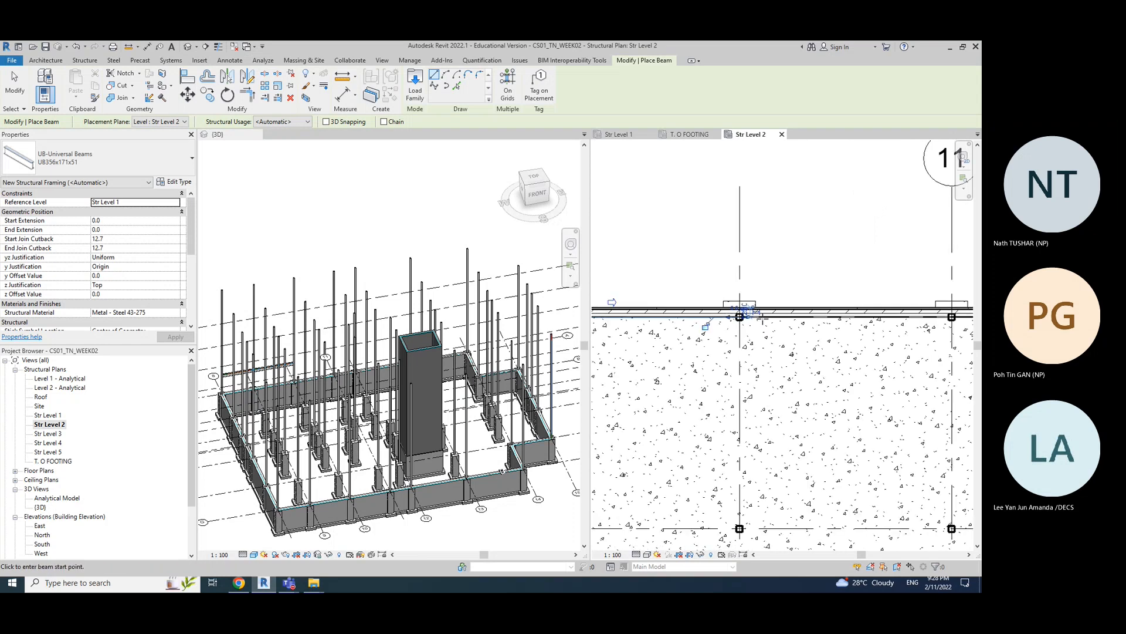
{"action": "scroll", "coordinate": [705, 316], "scroll_direction": "down", "scroll_amount": 1}
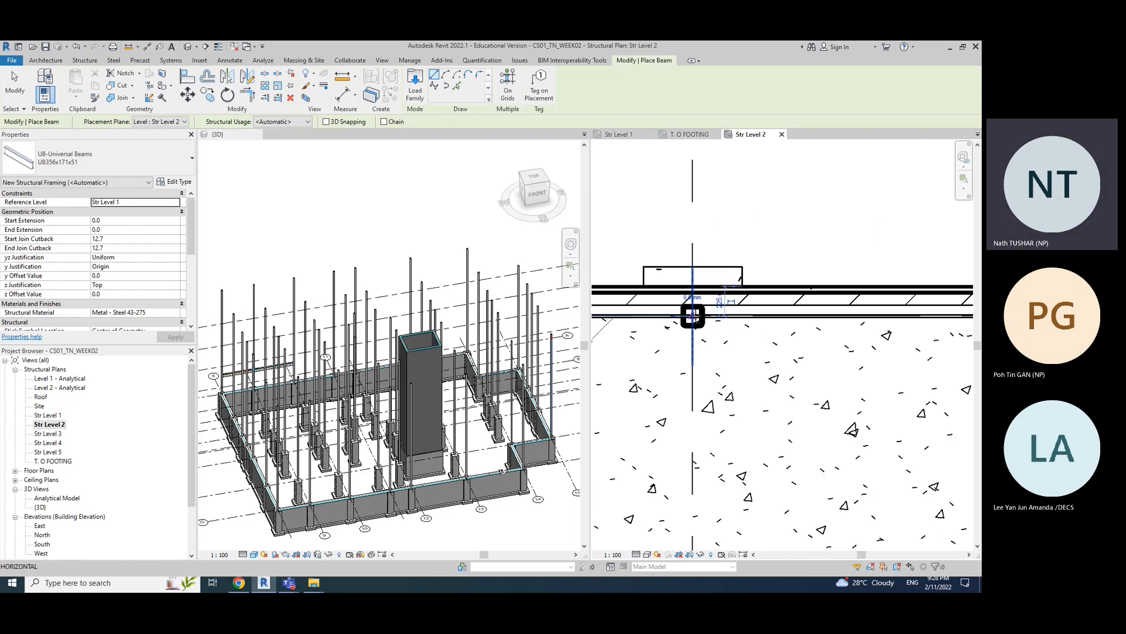
{"action": "left_click", "coordinate": [693, 317]}
{"action": "scroll", "coordinate": [719, 364], "scroll_direction": "down", "scroll_amount": 3}
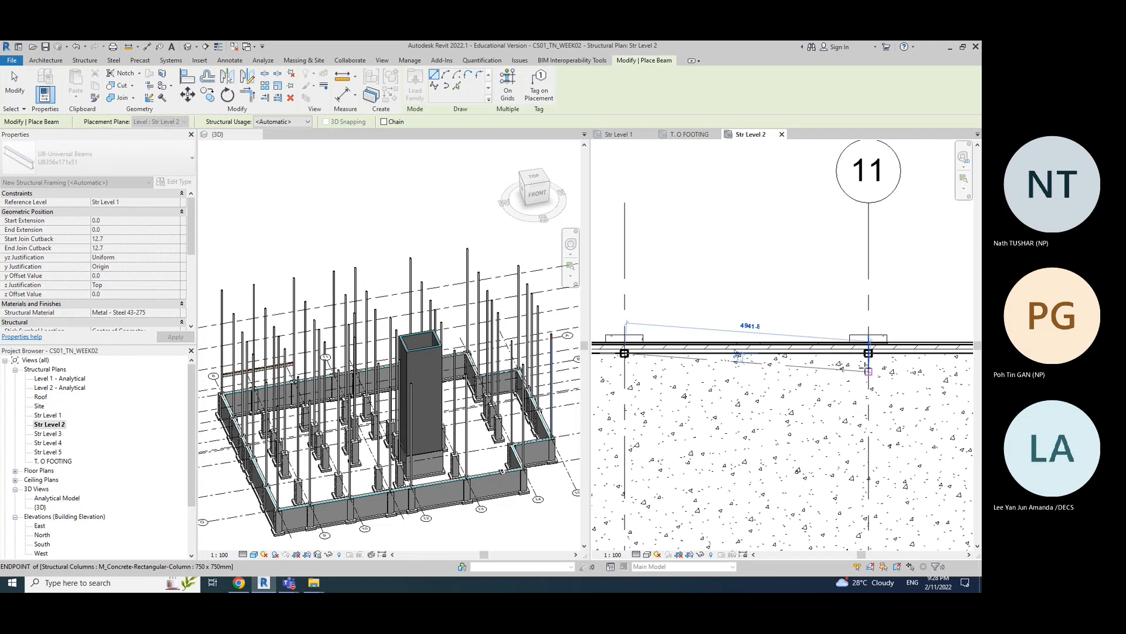
{"action": "scroll", "coordinate": [863, 358], "scroll_direction": "up", "scroll_amount": 2}
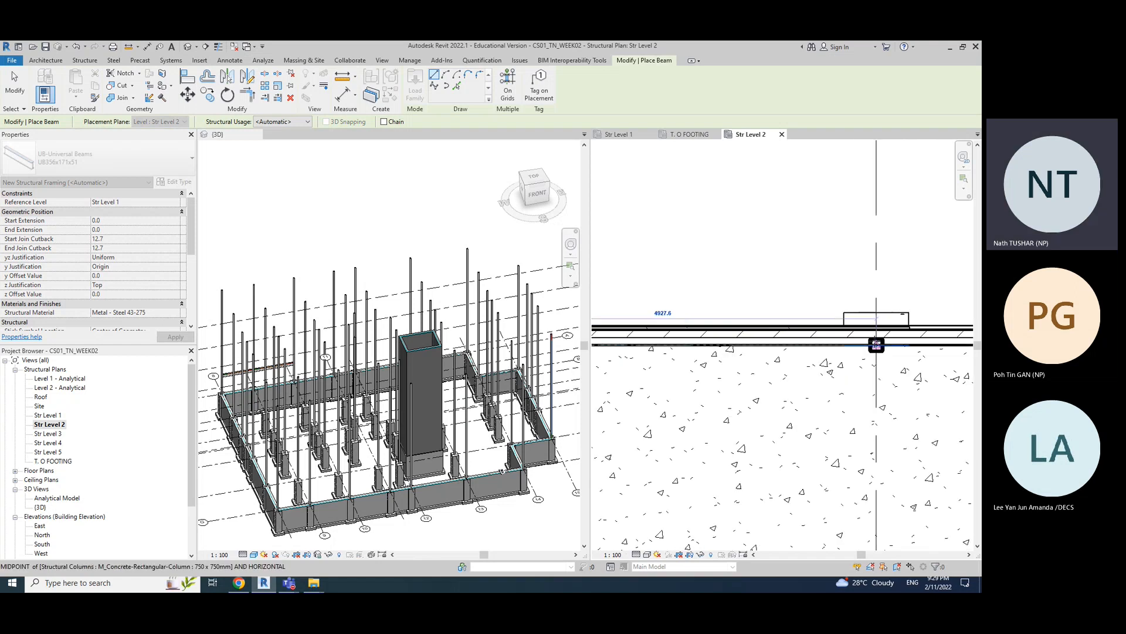
{"action": "left_click", "coordinate": [876, 345]}
- Change the beam type to UB254x102x28, with the short north-wall bay just east of grid 11 in view
{"action": "scroll", "coordinate": [881, 370], "scroll_direction": "down", "scroll_amount": 4}
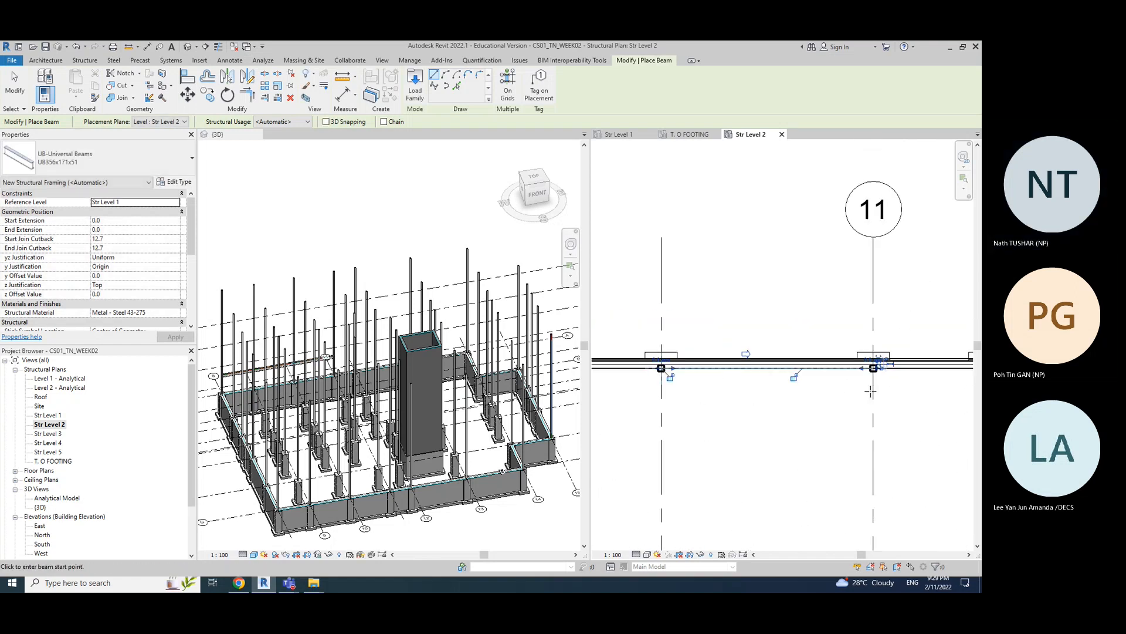
{"action": "middle_click_drag", "start_coordinate": [893, 398], "coordinate": [755, 377]}
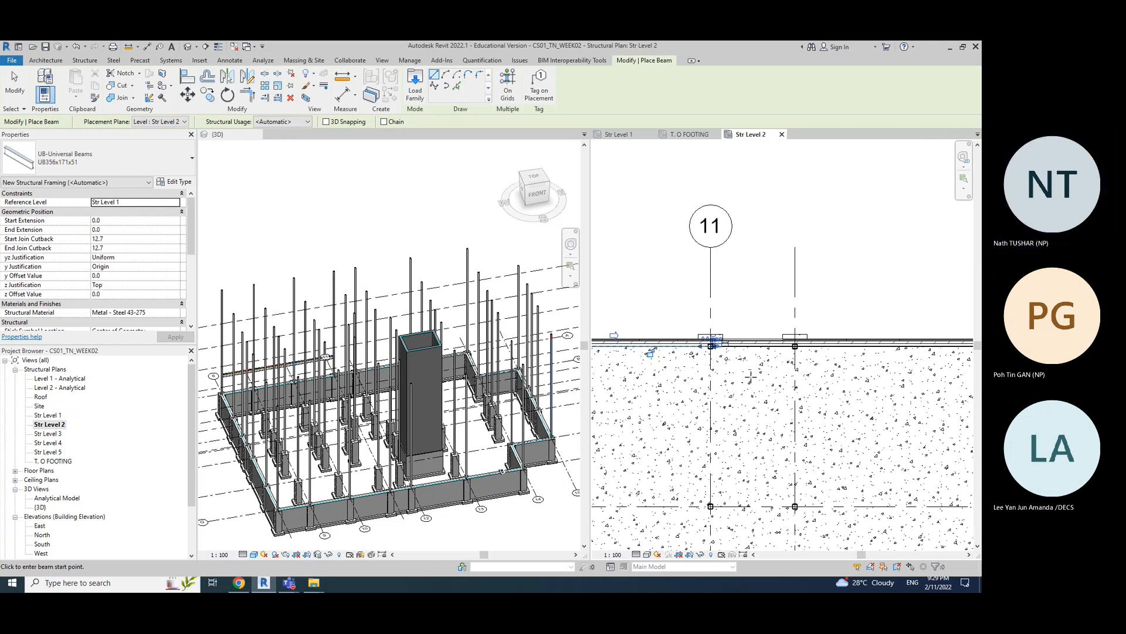
{"action": "scroll", "coordinate": [748, 365], "scroll_direction": "down", "scroll_amount": 2}
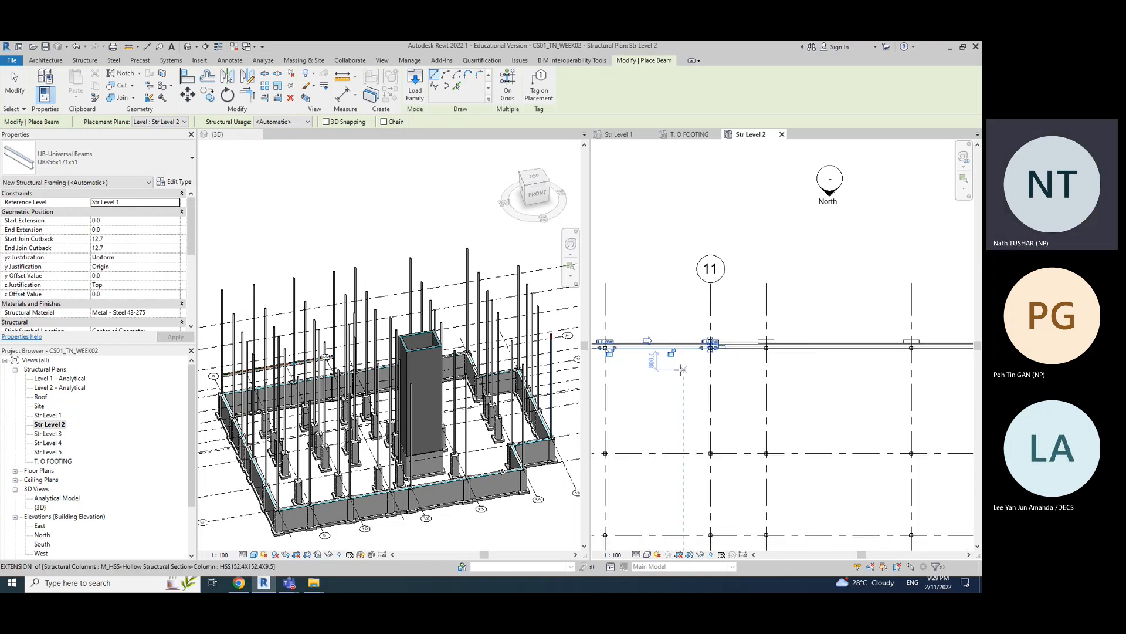
{"action": "middle_click_drag", "start_coordinate": [691, 375], "coordinate": [713, 362]}
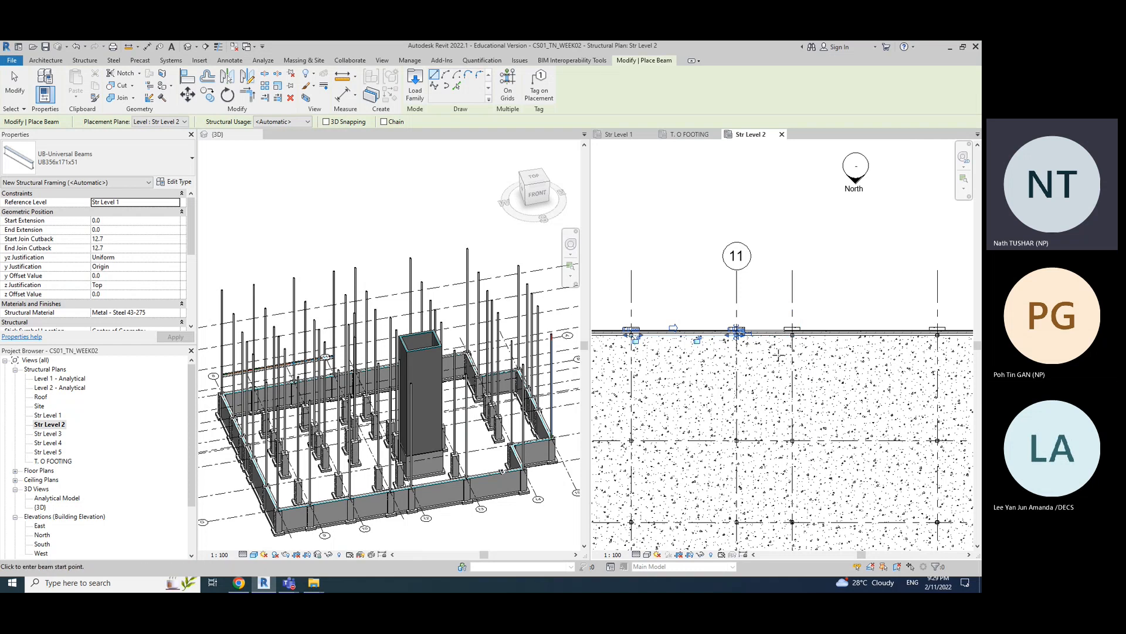
{"action": "scroll", "coordinate": [776, 333], "scroll_direction": "up", "scroll_amount": 2}
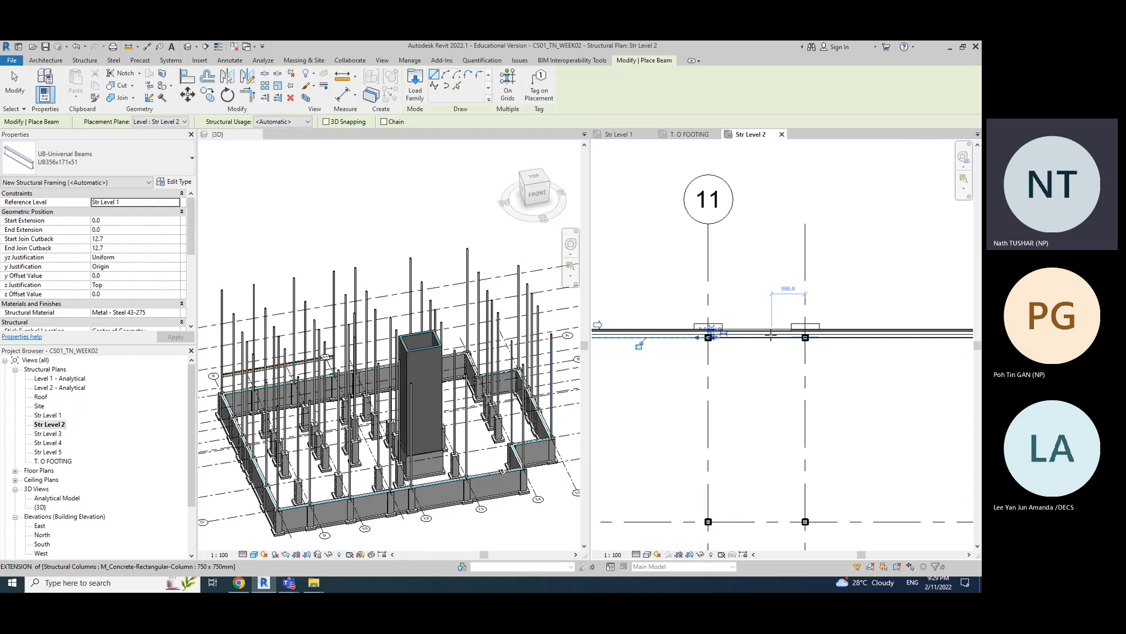
{"action": "scroll", "coordinate": [756, 333], "scroll_direction": "up", "scroll_amount": 2}
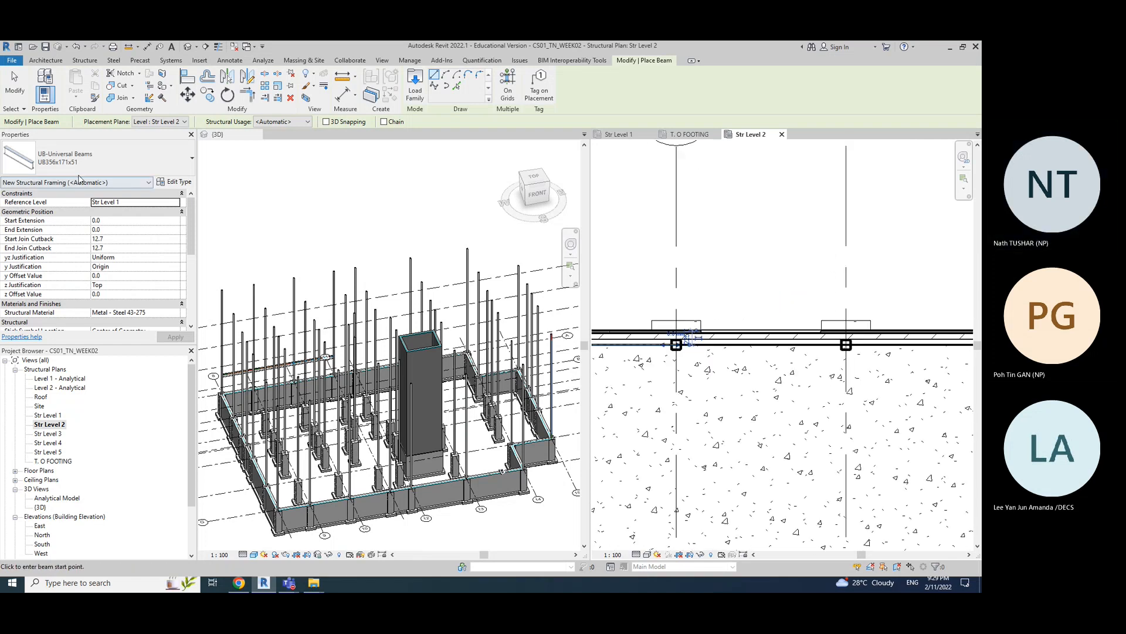
{"action": "left_click", "coordinate": [192, 159]}
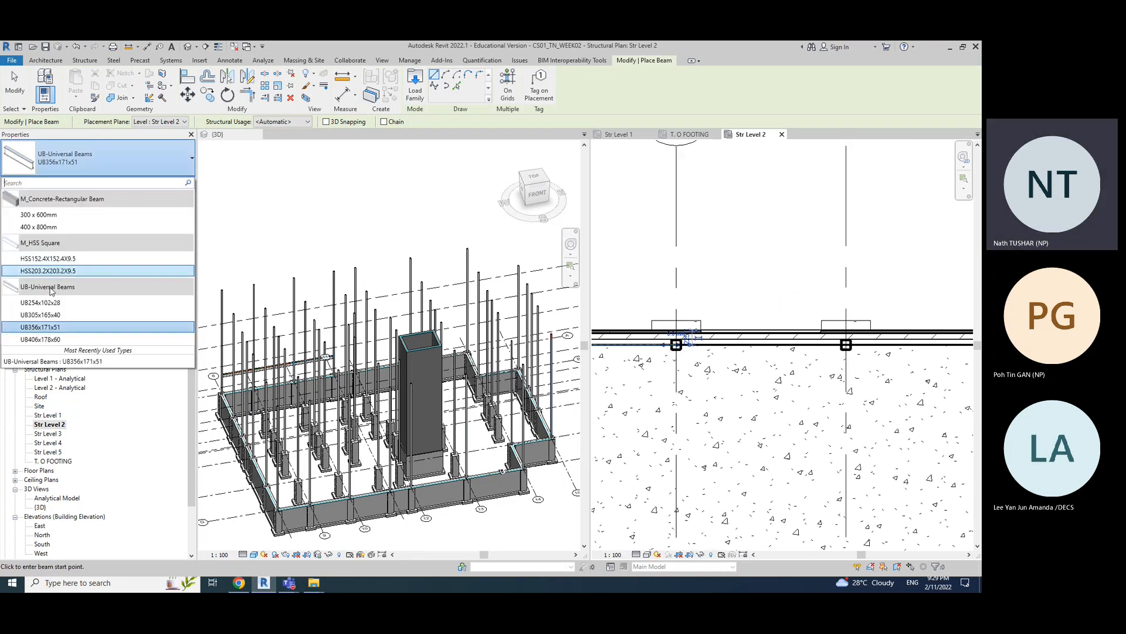
{"action": "left_click", "coordinate": [40, 302]}
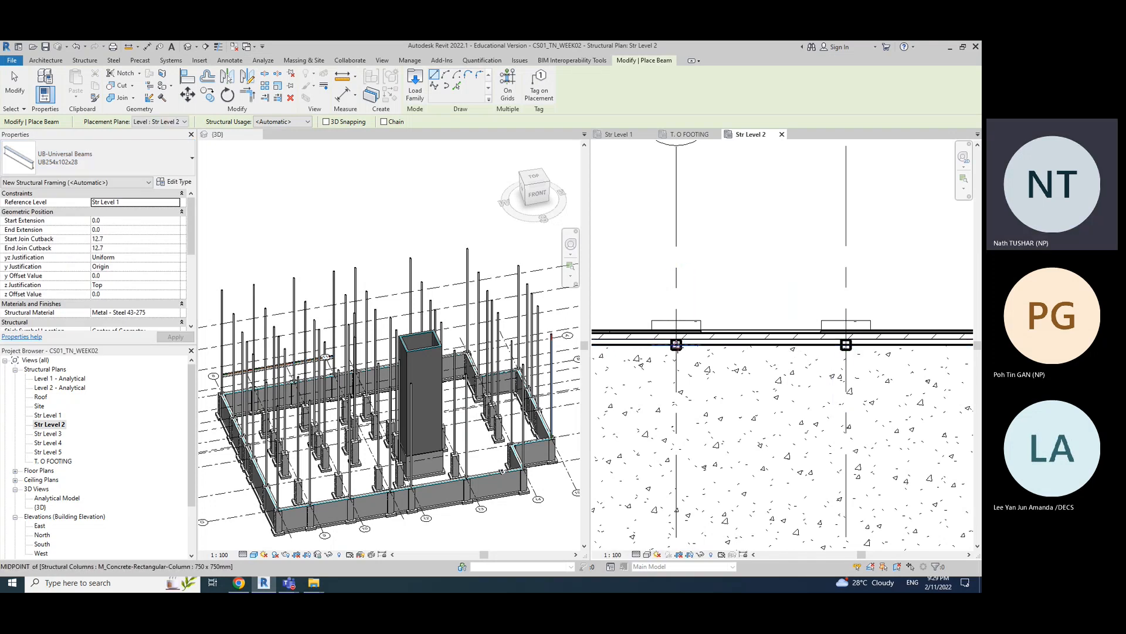
- Place a UB254x102x28 beam along the north wall across the short bay, from the grid 11 column to the next column east
{"action": "left_click", "coordinate": [752, 343]}
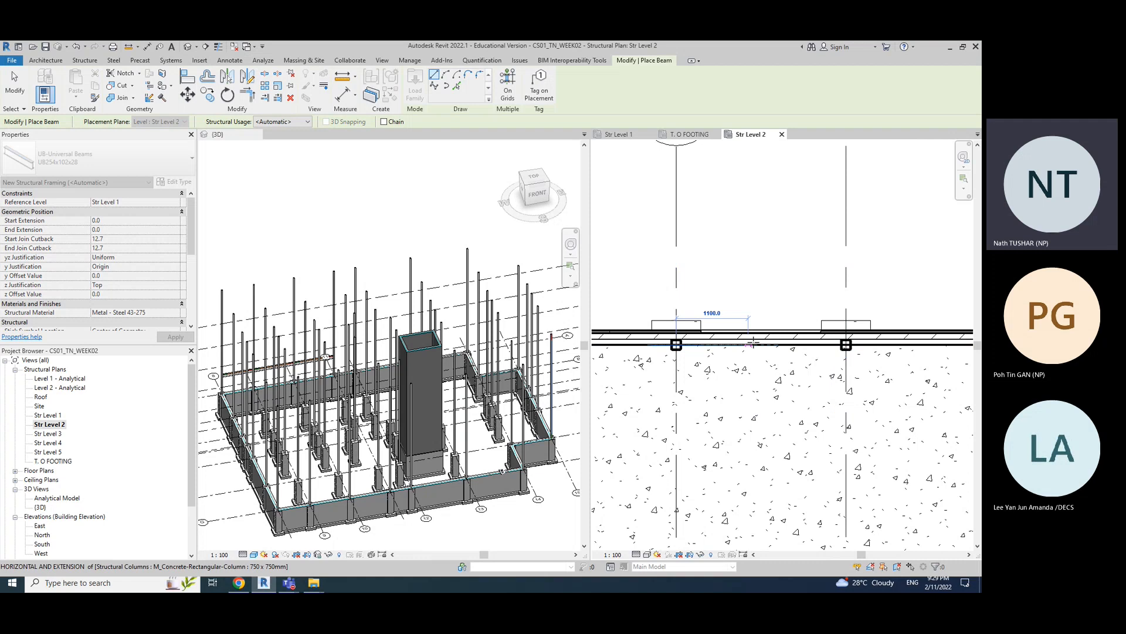
{"action": "left_click", "coordinate": [846, 345]}
{"action": "scroll", "coordinate": [849, 404], "scroll_direction": "down", "scroll_amount": 6}
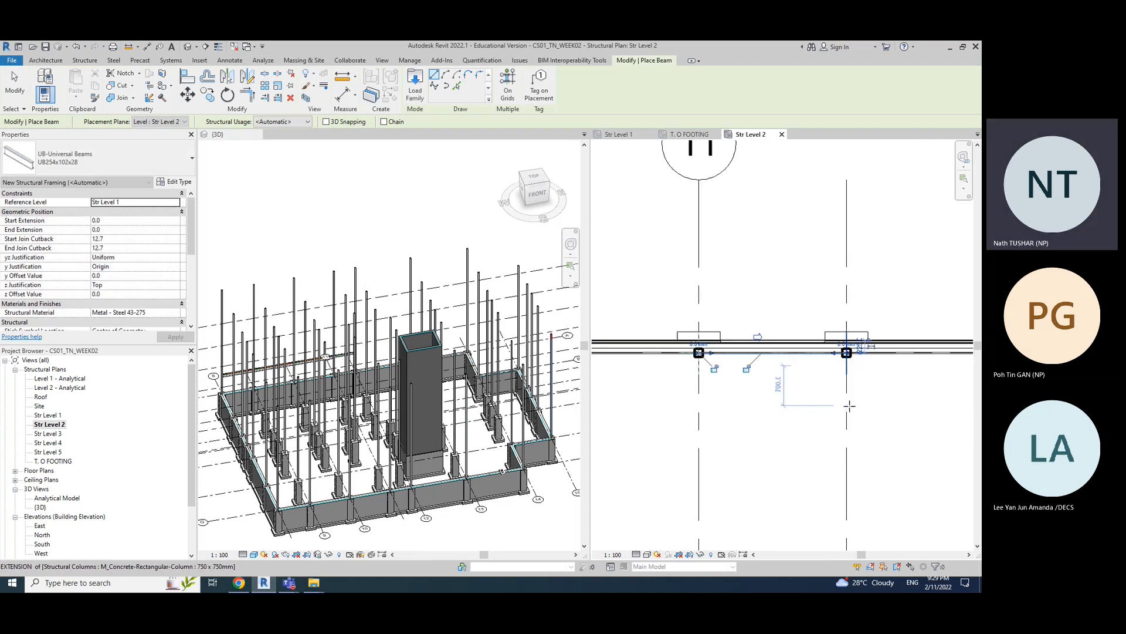
{"action": "scroll", "coordinate": [850, 404], "scroll_direction": "down", "scroll_amount": 4}
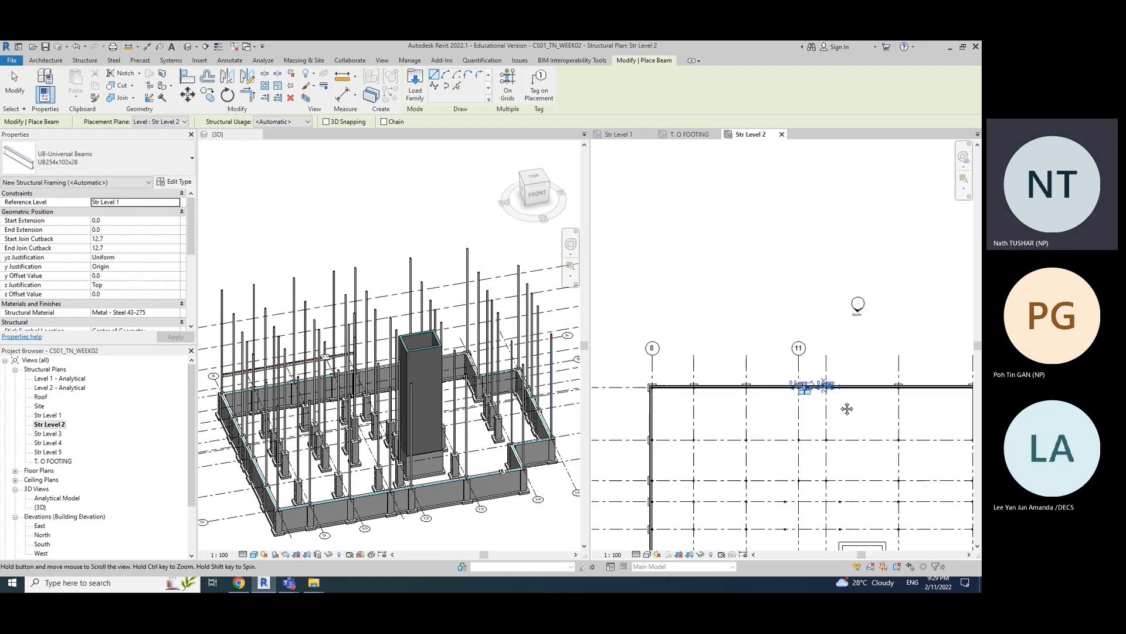
- Switch the beam type to UB356x171x51 and place a beam from the column just east of grid 11 to the next north-wall column
{"action": "left_click", "coordinate": [105, 162]}
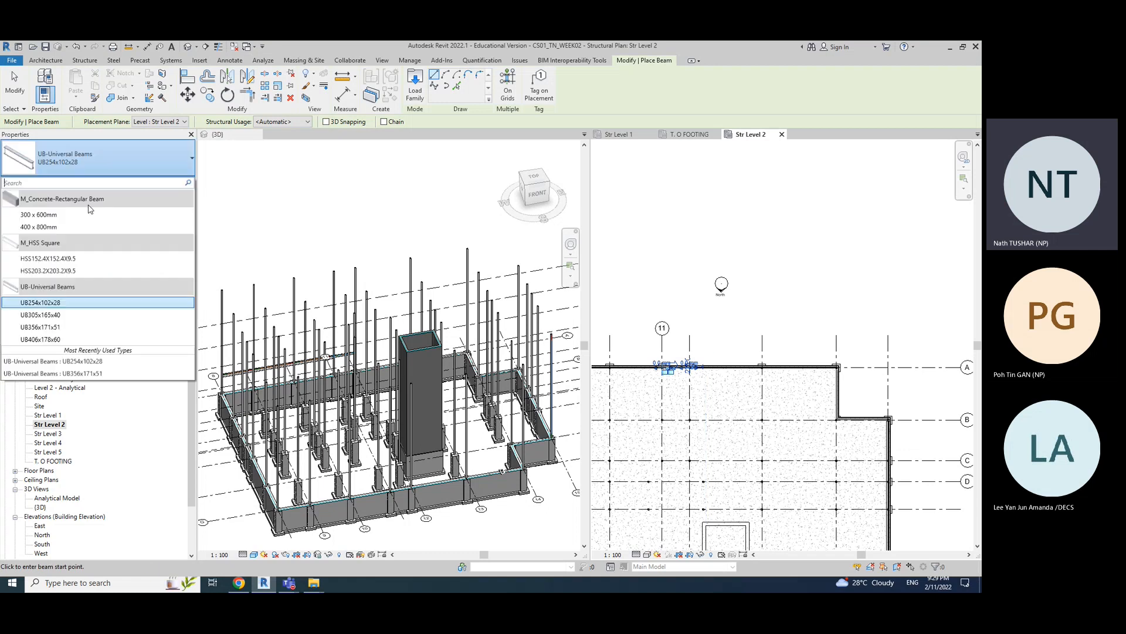
{"action": "left_click", "coordinate": [40, 327]}
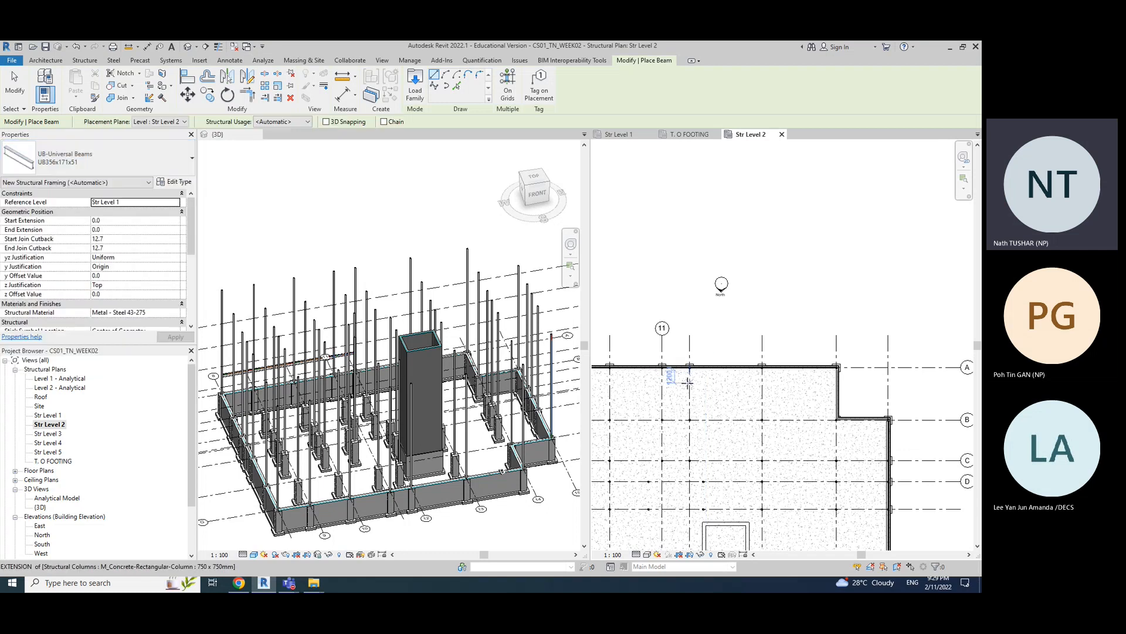
{"action": "scroll", "coordinate": [688, 377], "scroll_direction": "up", "scroll_amount": 2}
{"action": "scroll", "coordinate": [689, 377], "scroll_direction": "up", "scroll_amount": 3}
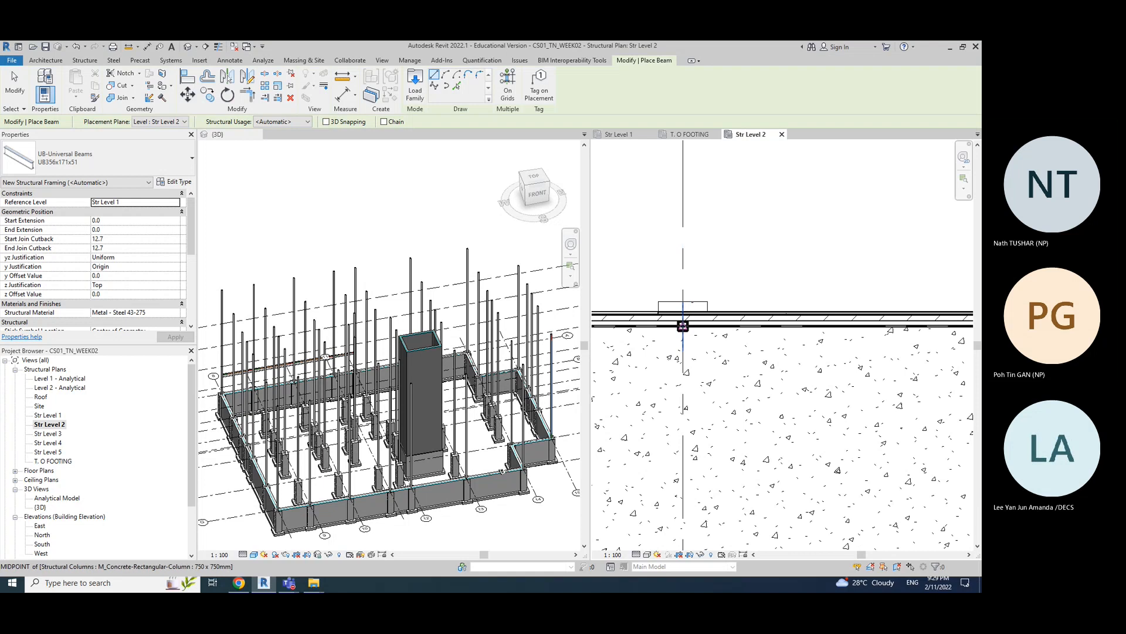
{"action": "left_click", "coordinate": [683, 326]}
{"action": "scroll", "coordinate": [772, 370], "scroll_direction": "down", "scroll_amount": 3}
{"action": "scroll", "coordinate": [893, 371], "scroll_direction": "up", "scroll_amount": 3}
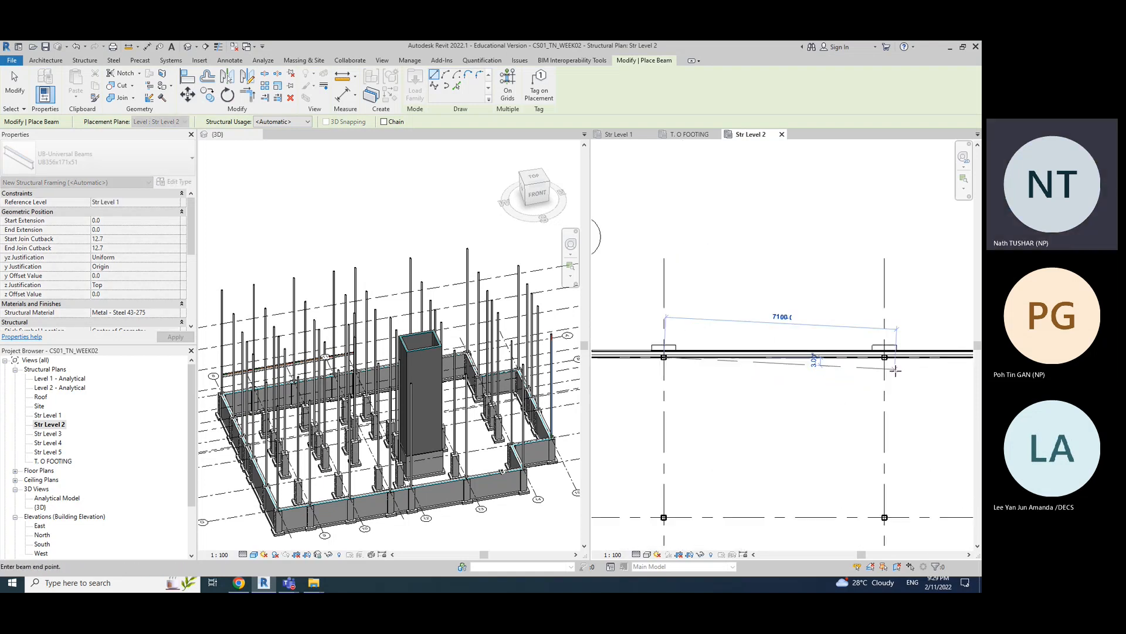
{"action": "left_click", "coordinate": [891, 359]}
{"action": "scroll", "coordinate": [915, 393], "scroll_direction": "down", "scroll_amount": 3}
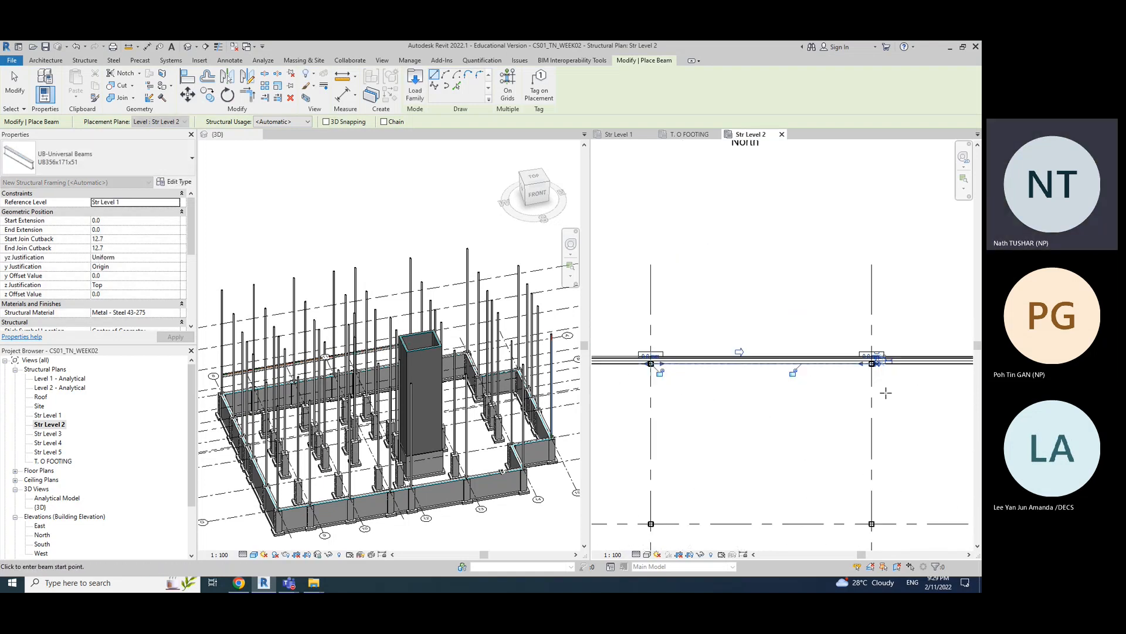
- Place a UB356x171x51 beam across the last north-wall bay, ending at the centre of the east corner column on grid A
{"action": "middle_click_drag", "start_coordinate": [921, 402], "coordinate": [677, 368]}
{"action": "scroll", "coordinate": [638, 347], "scroll_direction": "up", "scroll_amount": 3}
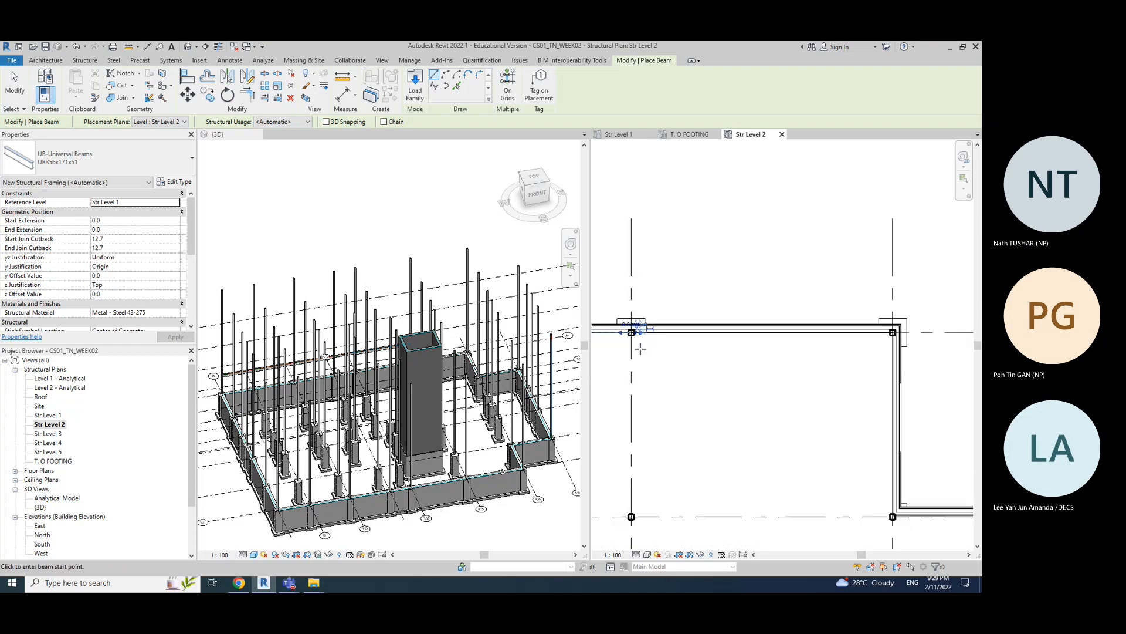
{"action": "scroll", "coordinate": [630, 328], "scroll_direction": "up", "scroll_amount": 2}
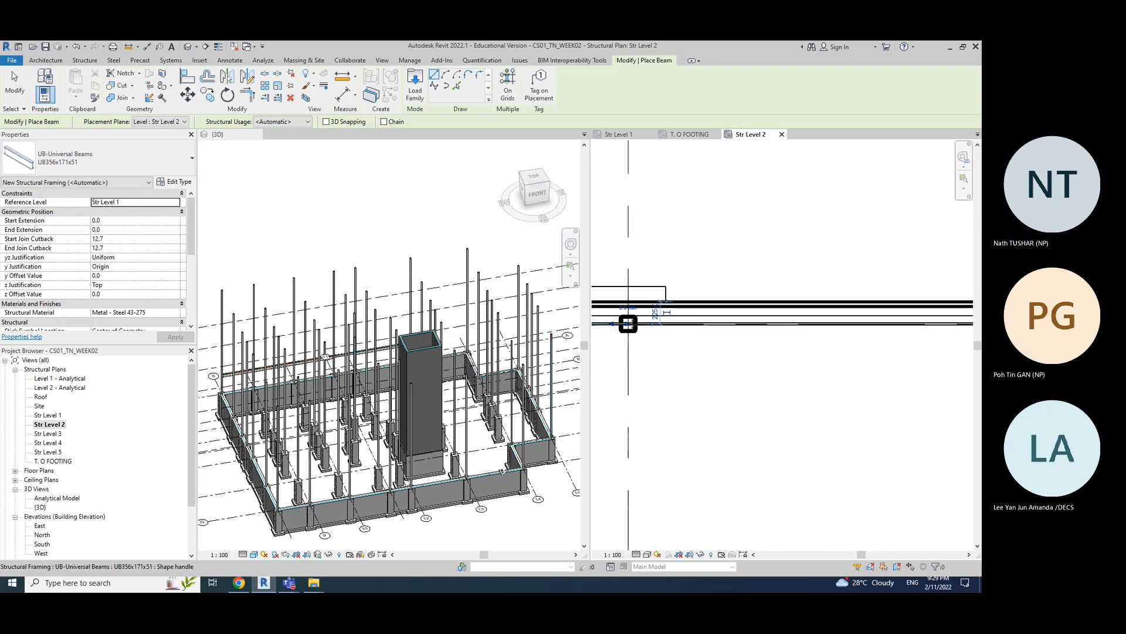
{"action": "scroll", "coordinate": [628, 324], "scroll_direction": "down", "scroll_amount": 2}
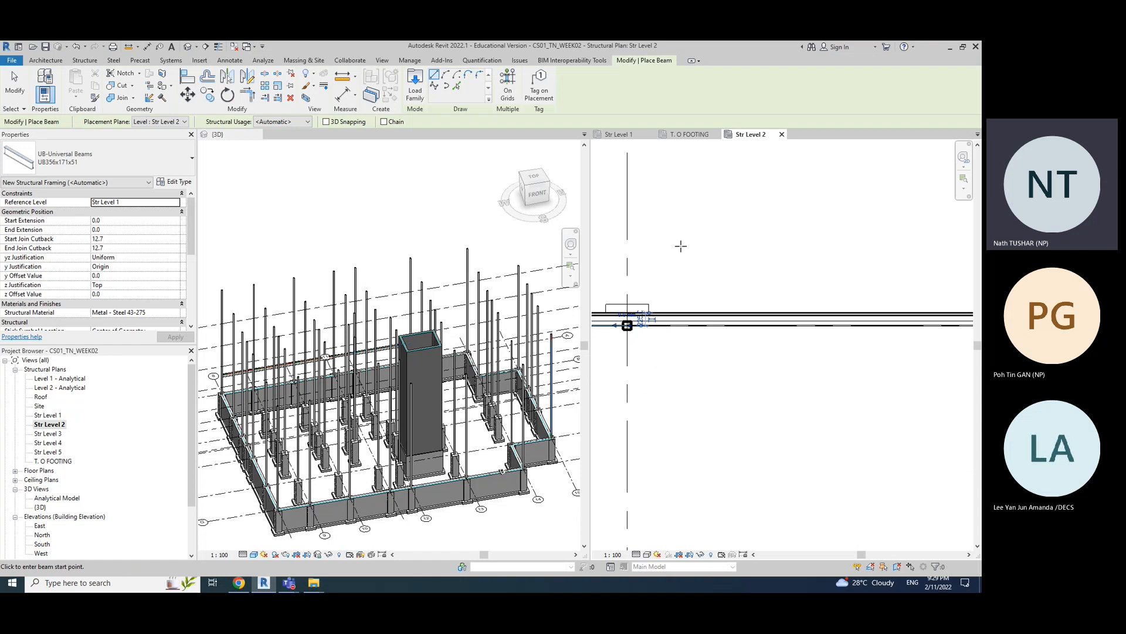
{"action": "middle_click_drag", "start_coordinate": [681, 247], "coordinate": [780, 233]}
{"action": "scroll", "coordinate": [726, 309], "scroll_direction": "up", "scroll_amount": 4}
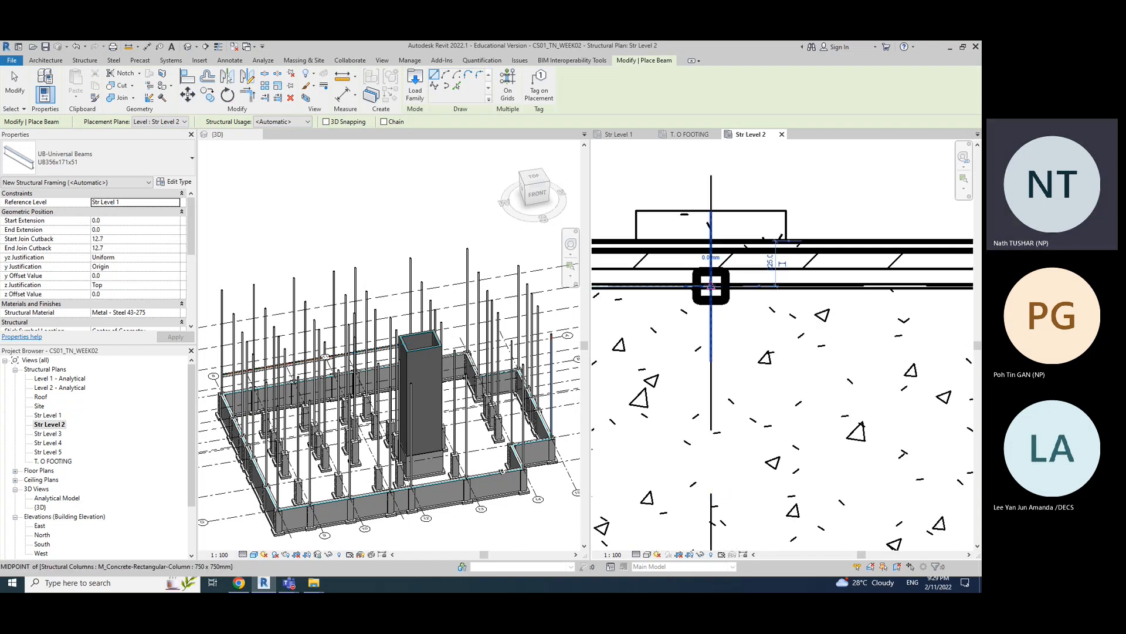
{"action": "left_click", "coordinate": [711, 286]}
{"action": "scroll", "coordinate": [754, 316], "scroll_direction": "down", "scroll_amount": 5}
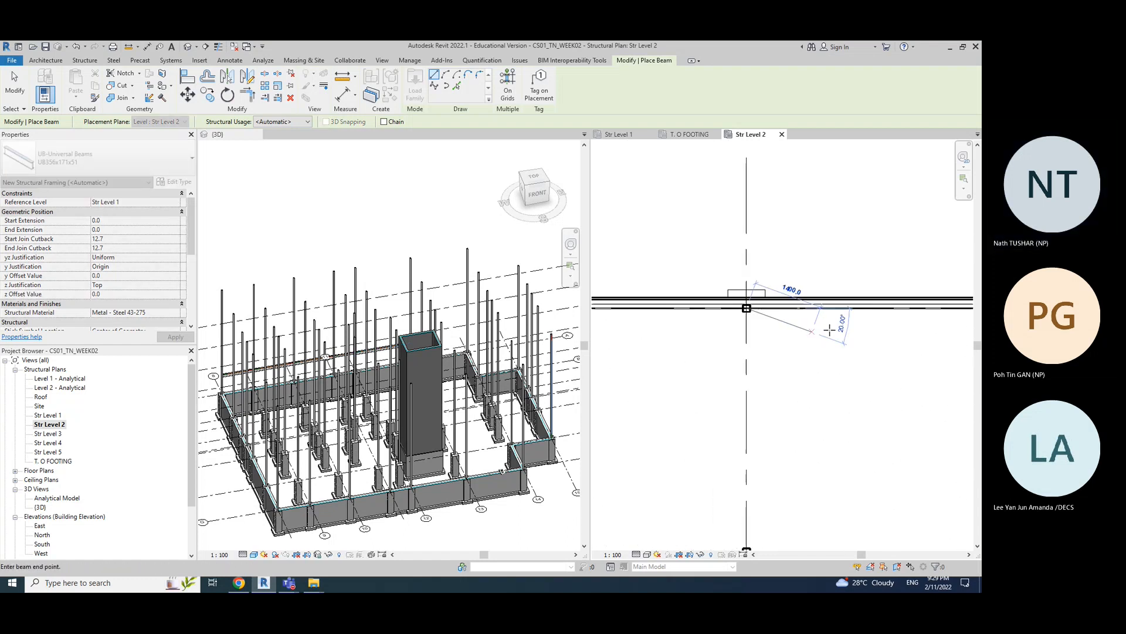
{"action": "middle_click_drag", "start_coordinate": [856, 334], "coordinate": [648, 333]}
{"action": "scroll", "coordinate": [868, 312], "scroll_direction": "up", "scroll_amount": 5}
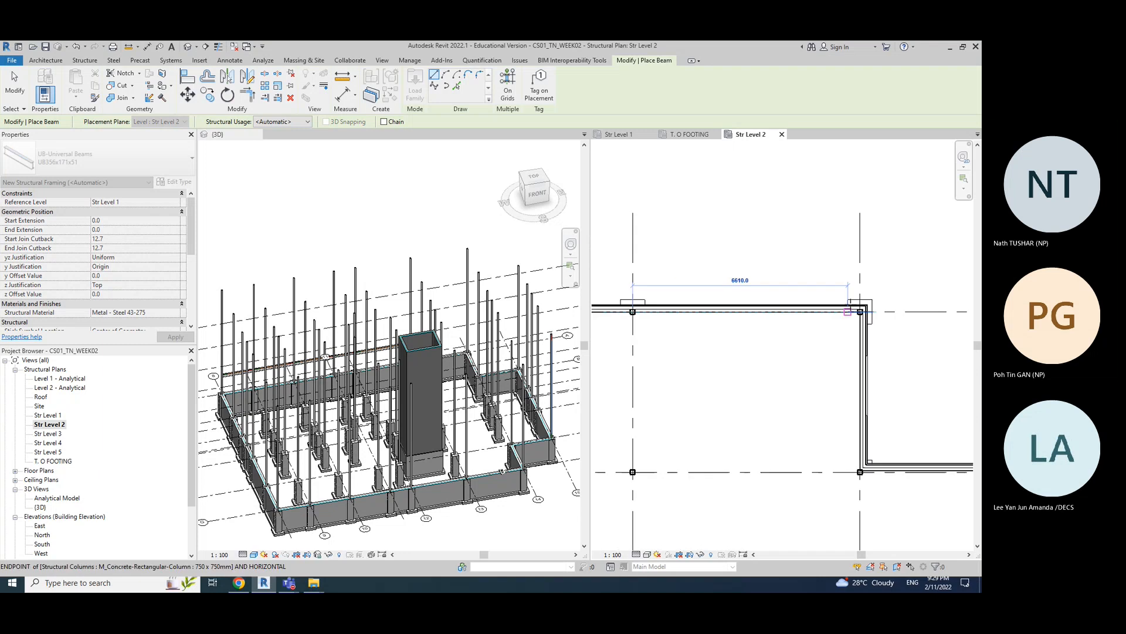
{"action": "left_click", "coordinate": [869, 312]}
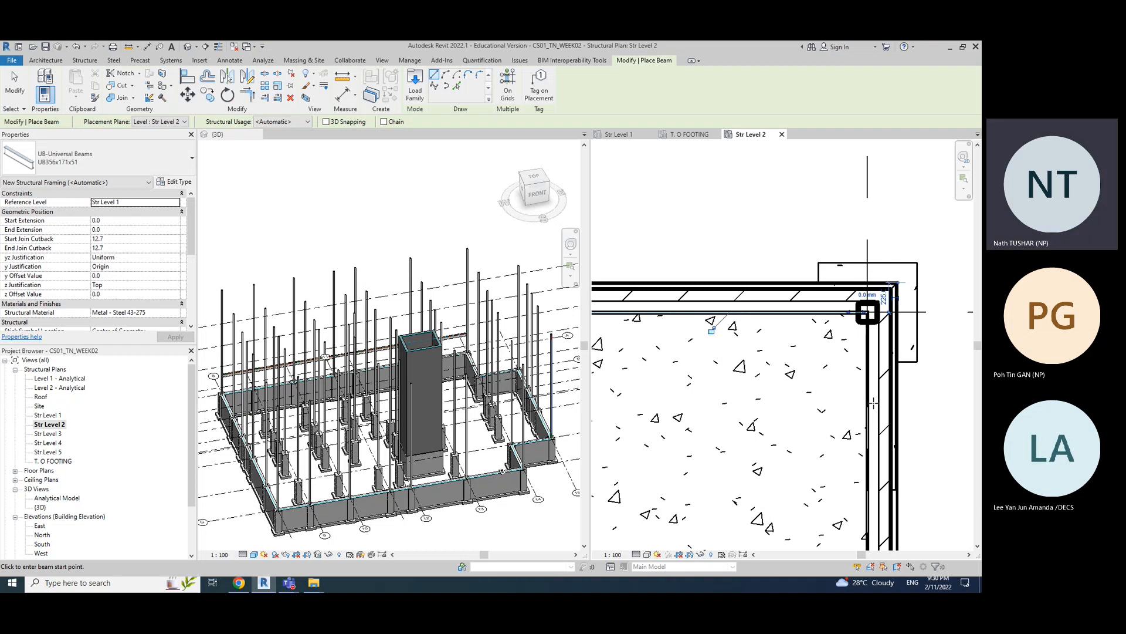
- Examine the north-wall bays, especially the short one east of grid 11, and the list of available universal beam types
{"action": "scroll", "coordinate": [873, 404], "scroll_direction": "down", "scroll_amount": 6}
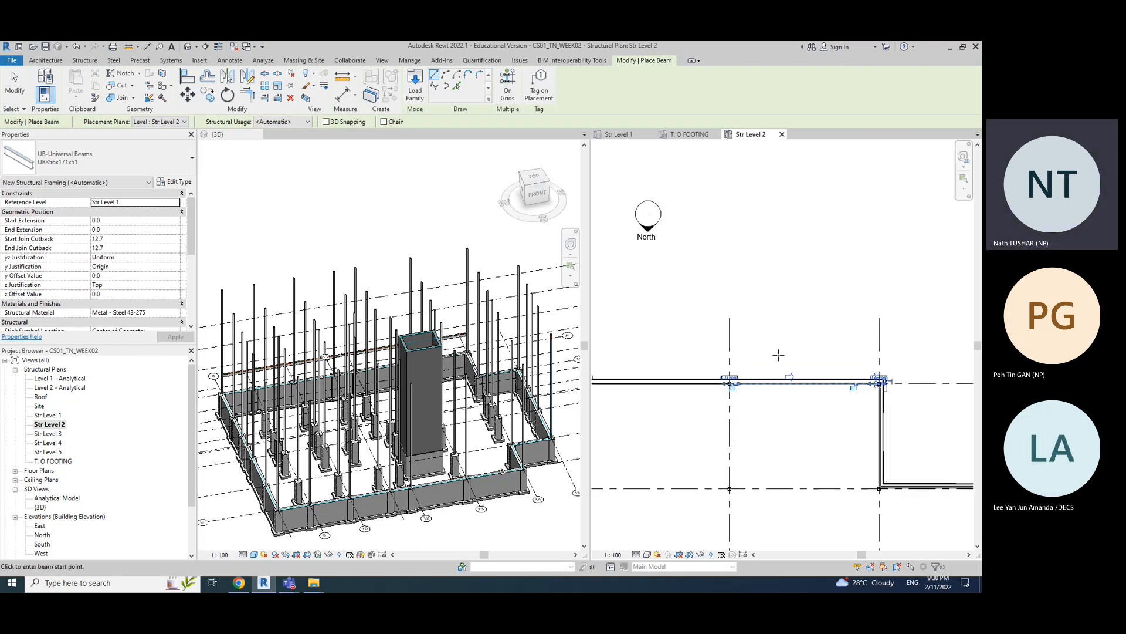
{"action": "middle_click_drag", "start_coordinate": [778, 354], "coordinate": [850, 306]}
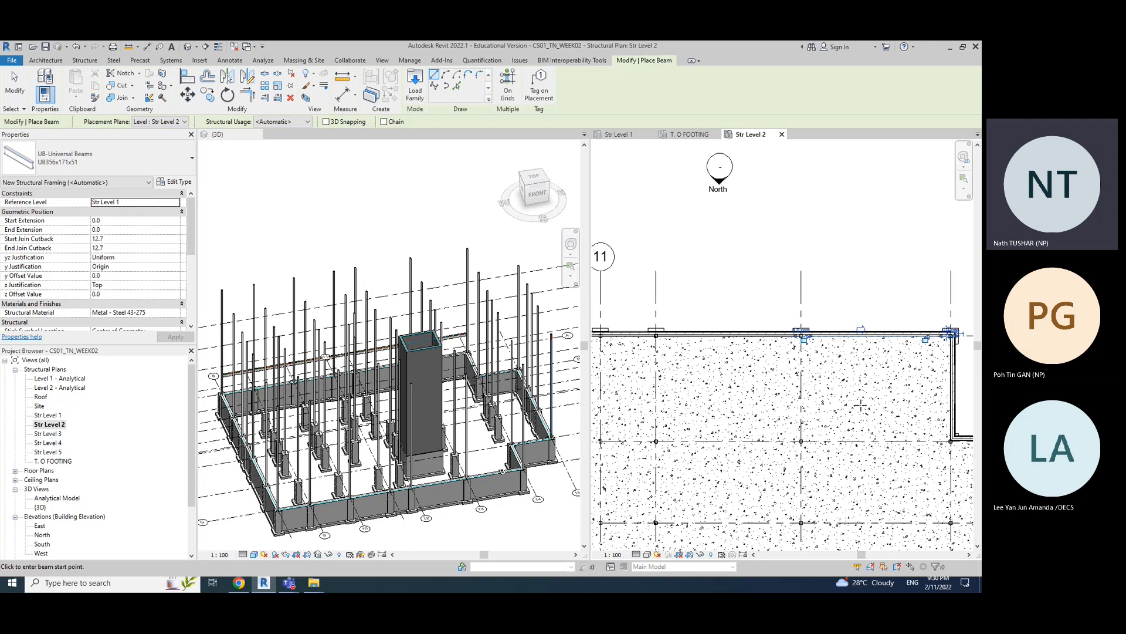
{"action": "scroll", "coordinate": [860, 406], "scroll_direction": "down", "scroll_amount": 3}
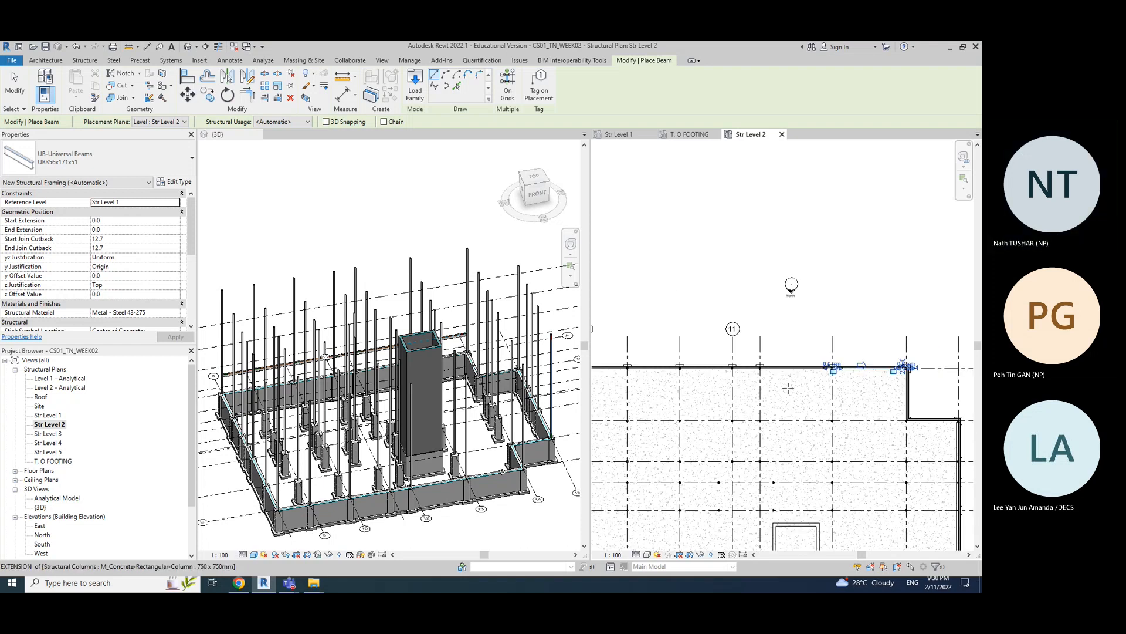
{"action": "scroll", "coordinate": [761, 387], "scroll_direction": "down", "scroll_amount": 1}
{"action": "middle_click_drag", "start_coordinate": [779, 393], "coordinate": [801, 379]}
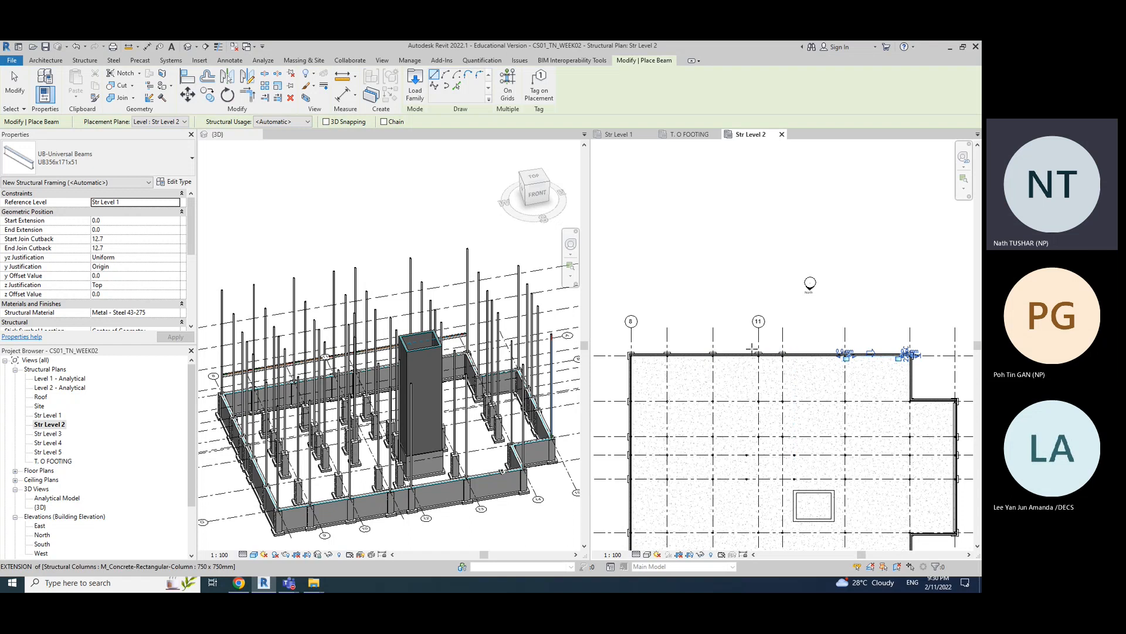
{"action": "scroll", "coordinate": [762, 364], "scroll_direction": "up", "scroll_amount": 5}
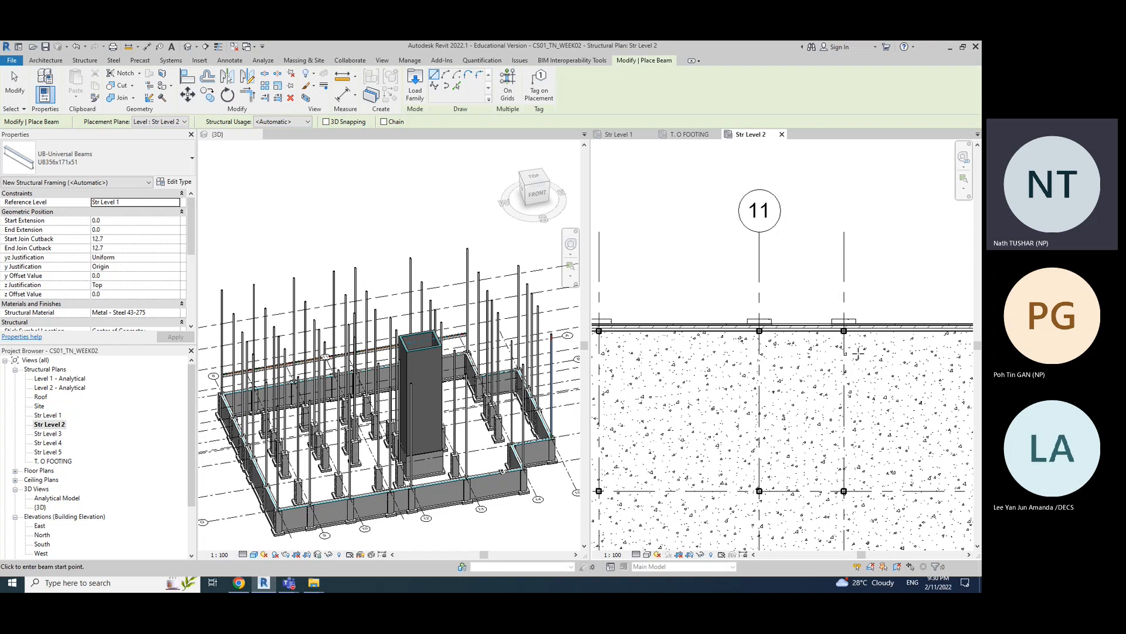
{"action": "scroll", "coordinate": [775, 361], "scroll_direction": "up", "scroll_amount": 5}
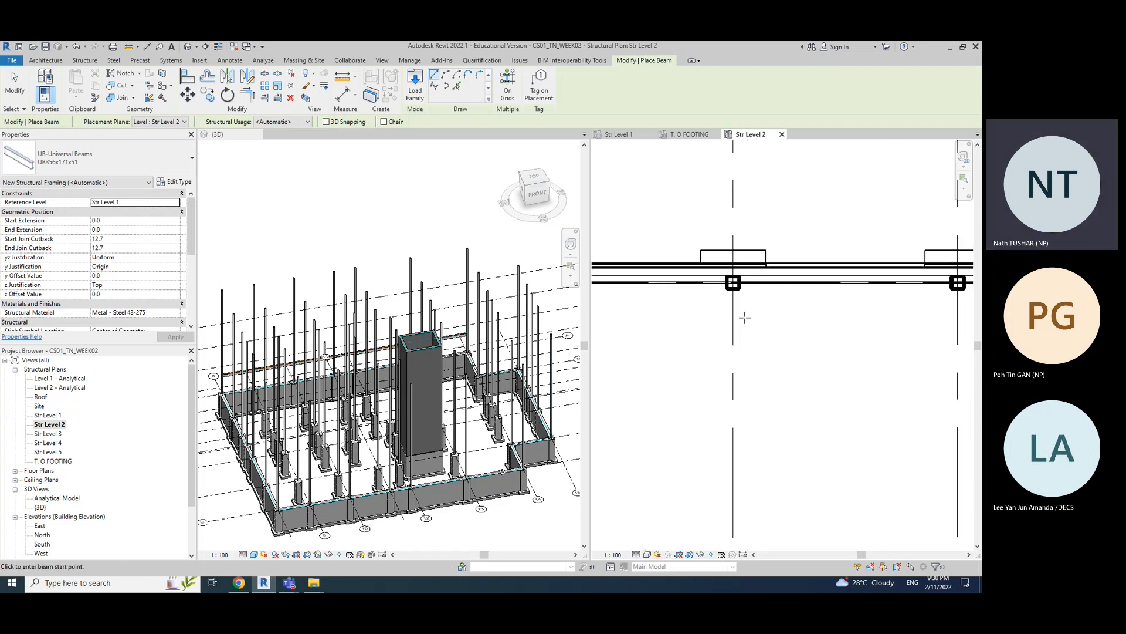
{"action": "scroll", "coordinate": [776, 405], "scroll_direction": "down", "scroll_amount": 2}
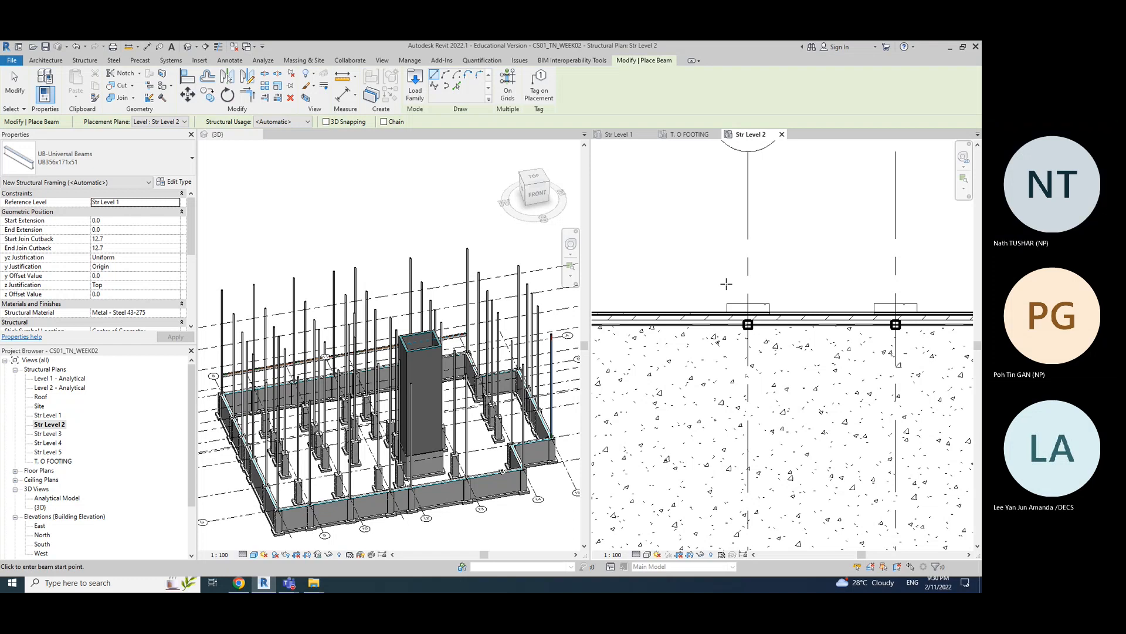
{"action": "left_click", "coordinate": [97, 158]}
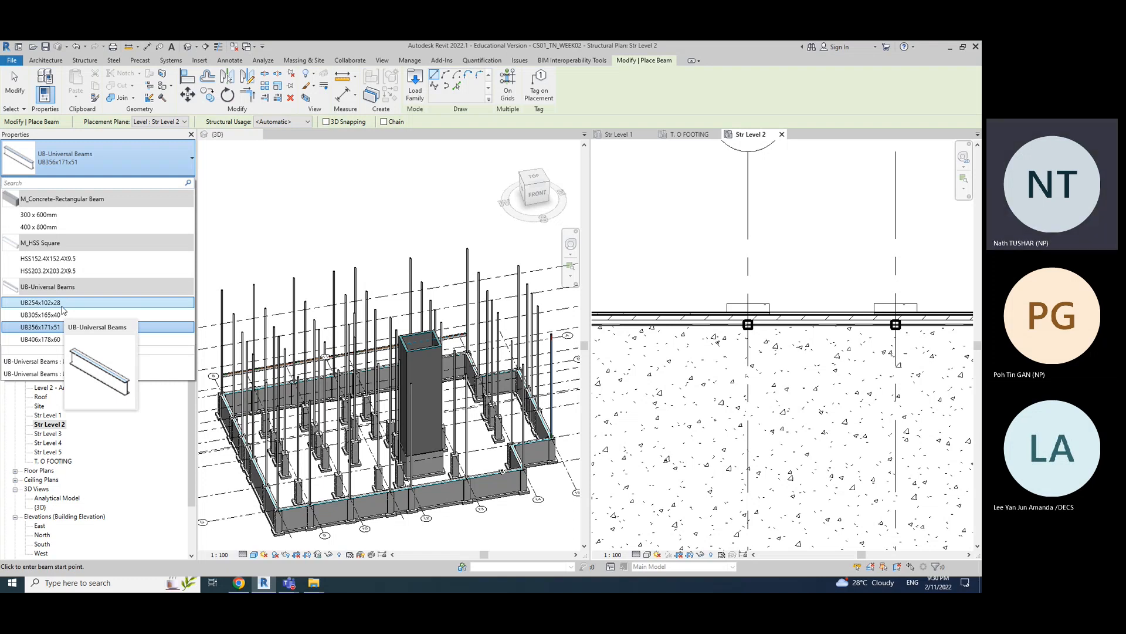
{"action": "left_click", "coordinate": [144, 166]}
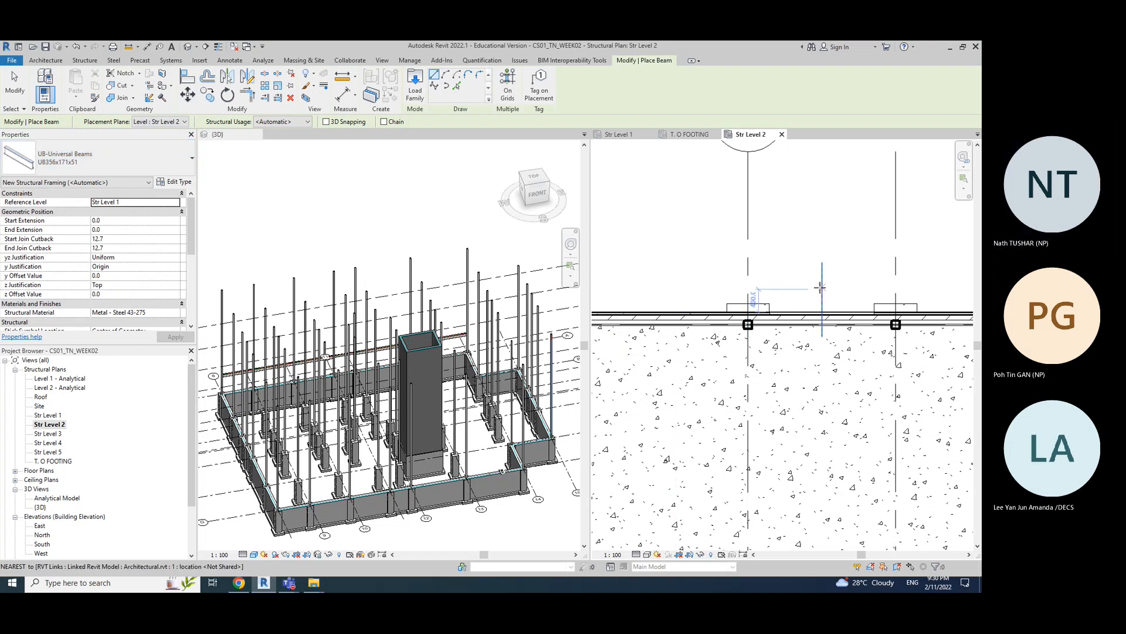
{"action": "scroll", "coordinate": [823, 274], "scroll_direction": "down", "scroll_amount": 5}
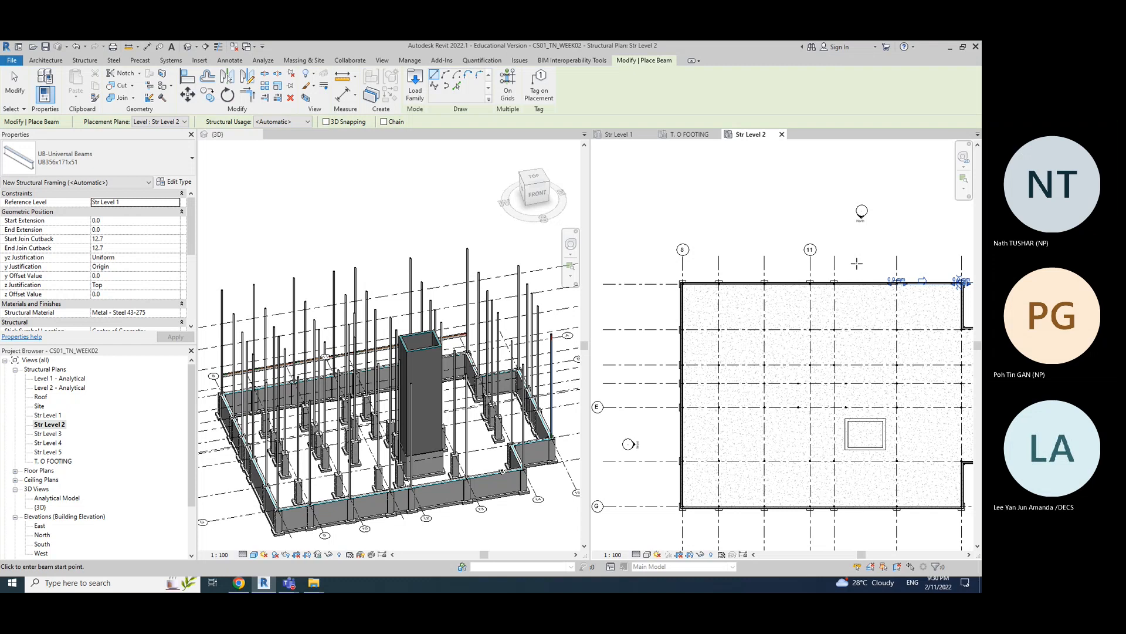
- Place a UB356x171x51 beam southward along the recessed wall from the grid A corner column to the column on grid B
{"action": "scroll", "coordinate": [962, 298], "scroll_direction": "up", "scroll_amount": 5}
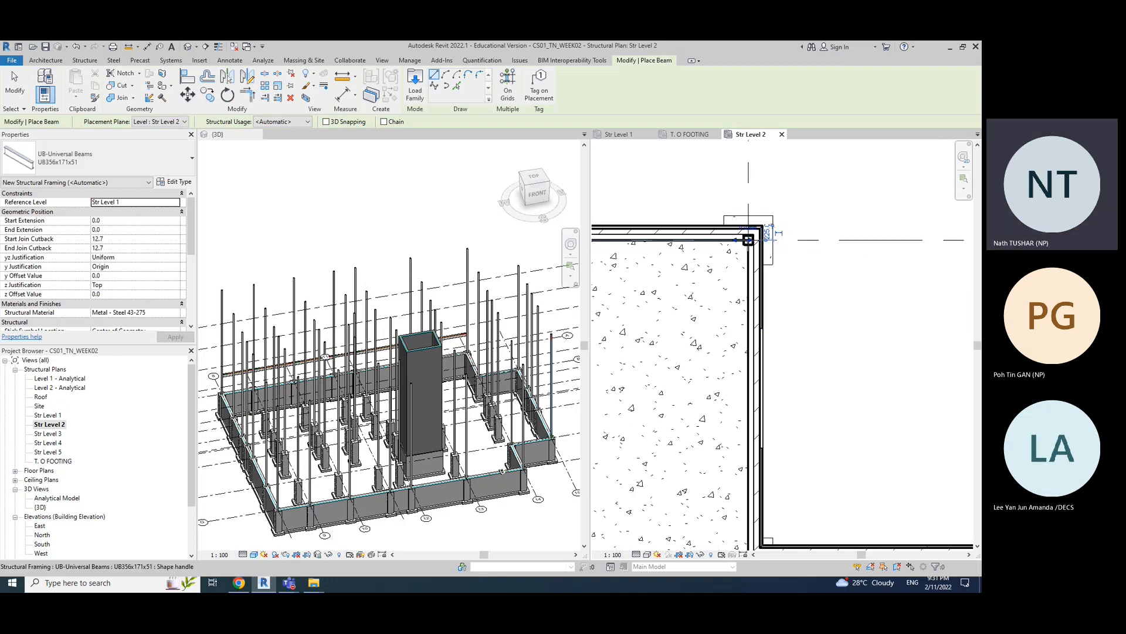
{"action": "scroll", "coordinate": [748, 240], "scroll_direction": "up", "scroll_amount": 2}
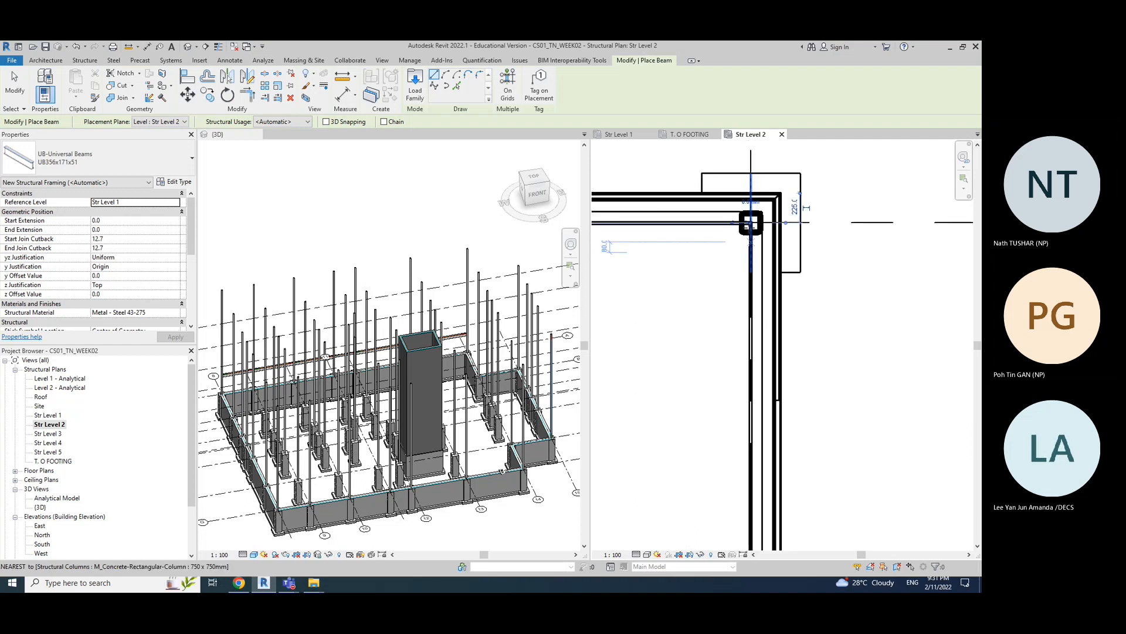
{"action": "scroll", "coordinate": [750, 220], "scroll_direction": "up", "scroll_amount": 3}
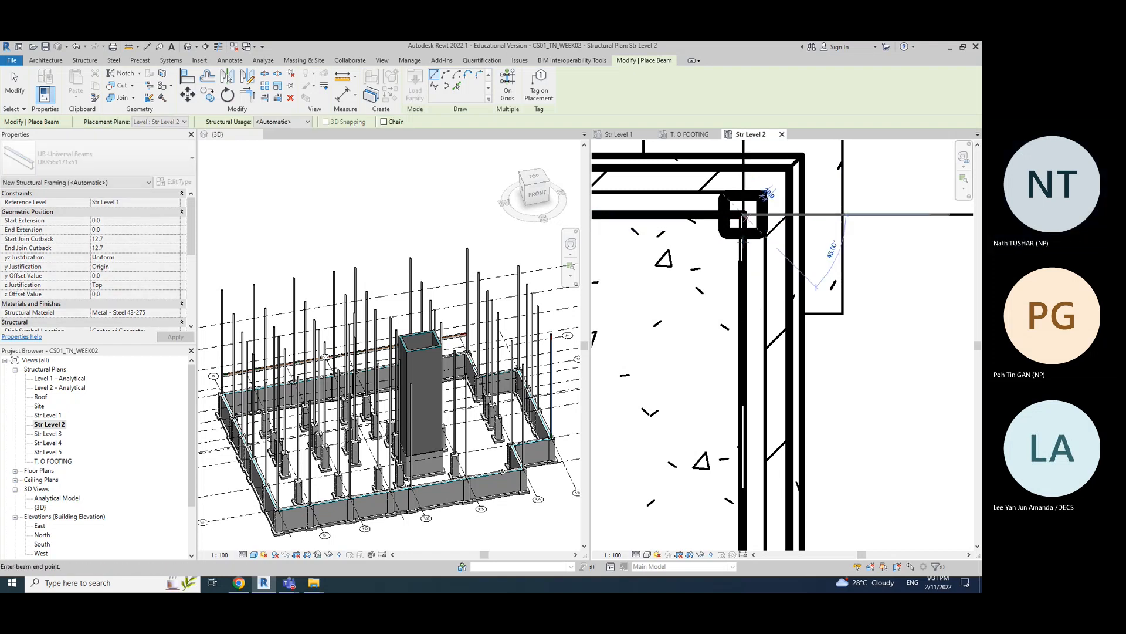
{"action": "scroll", "coordinate": [743, 352], "scroll_direction": "down", "scroll_amount": 2}
{"action": "scroll", "coordinate": [744, 424], "scroll_direction": "down", "scroll_amount": 3}
{"action": "middle_click_drag", "start_coordinate": [744, 424], "coordinate": [742, 219]}
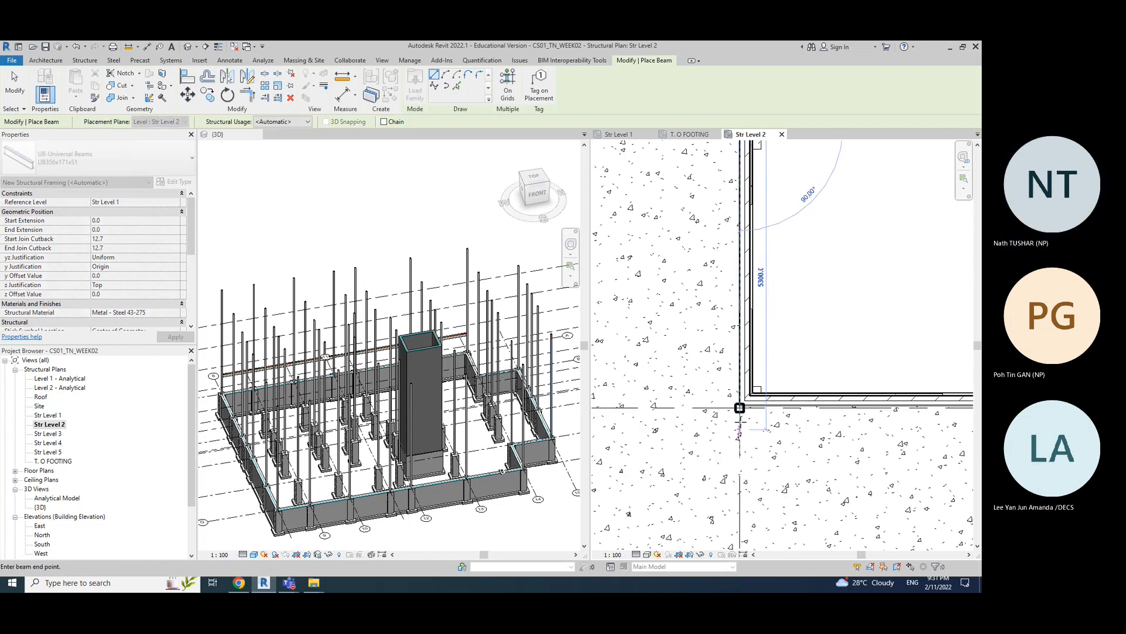
{"action": "scroll", "coordinate": [743, 414], "scroll_direction": "up", "scroll_amount": 3}
{"action": "left_click", "coordinate": [741, 413]}
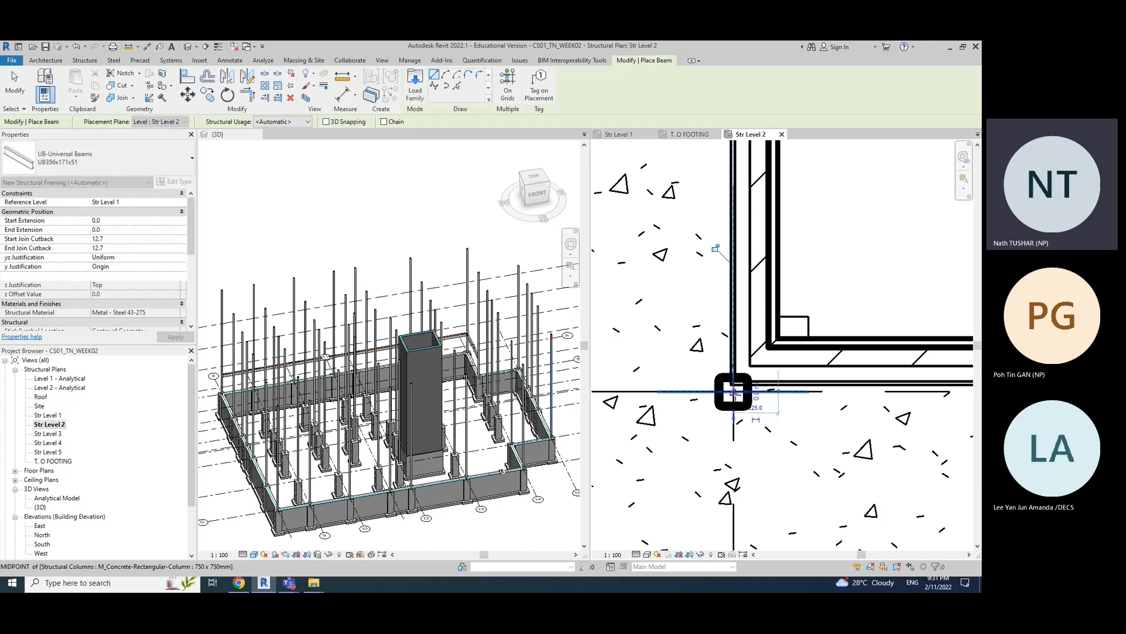
{"action": "scroll", "coordinate": [741, 413], "scroll_direction": "down", "scroll_amount": 5}
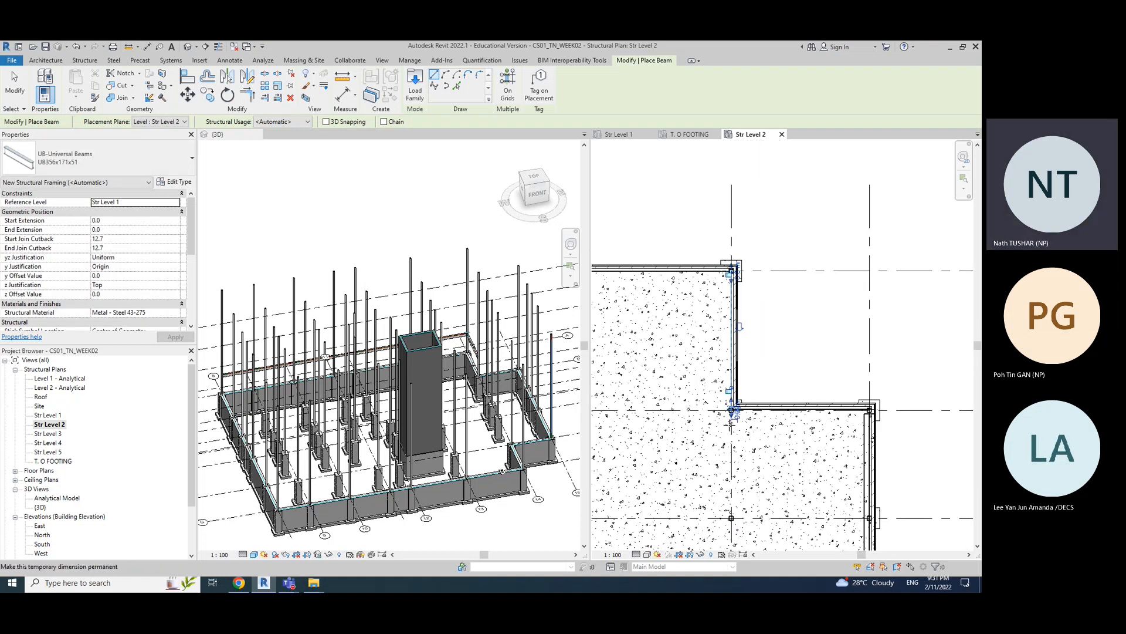
- Place a UB356x171x51 beam along grid B from the recess's inner corner column to the east corner column
{"action": "scroll", "coordinate": [741, 411], "scroll_direction": "up", "scroll_amount": 5}
{"action": "left_click", "coordinate": [691, 368]}
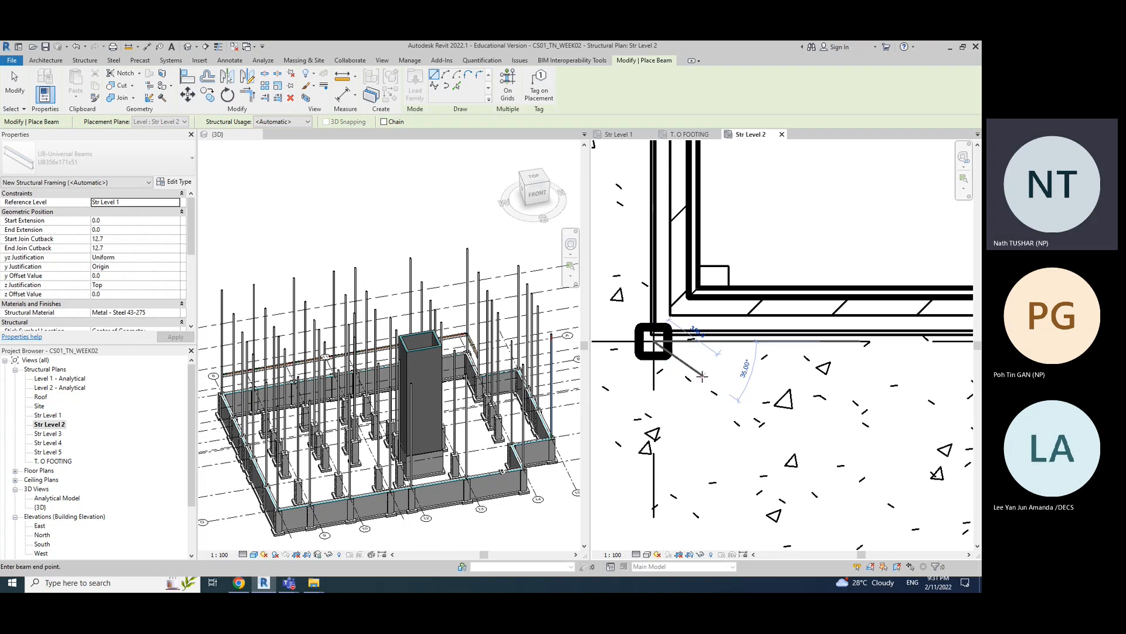
{"action": "scroll", "coordinate": [709, 385], "scroll_direction": "down", "scroll_amount": 3}
{"action": "middle_click_drag", "start_coordinate": [838, 386], "coordinate": [720, 373]}
{"action": "scroll", "coordinate": [784, 363], "scroll_direction": "up", "scroll_amount": 2}
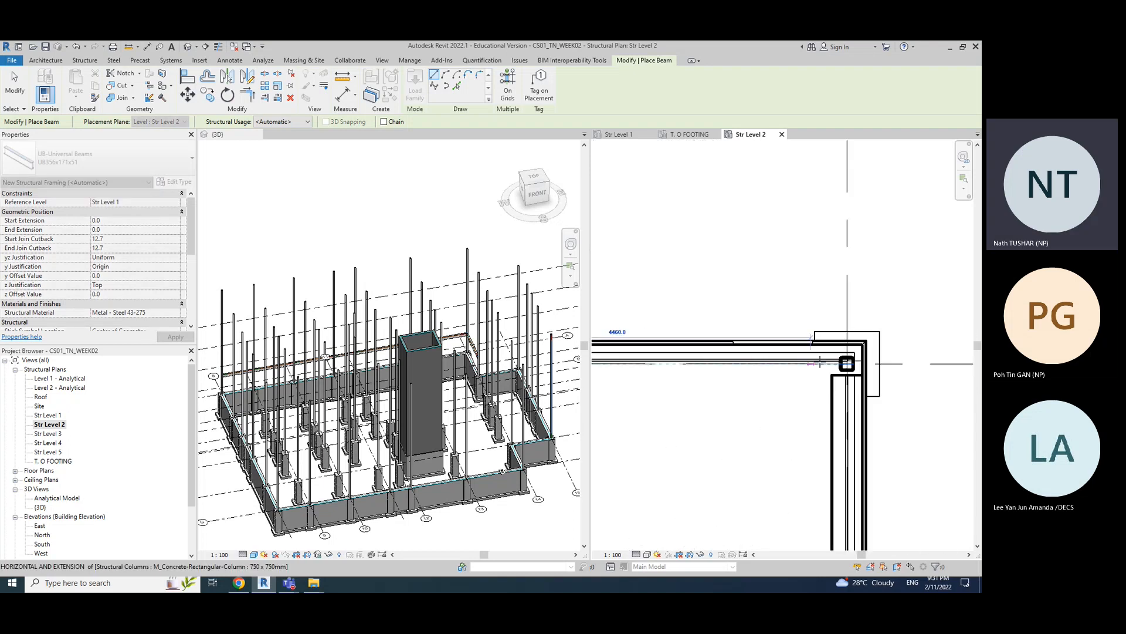
{"action": "left_click", "coordinate": [848, 364]}
{"action": "scroll", "coordinate": [792, 423], "scroll_direction": "down", "scroll_amount": 5}
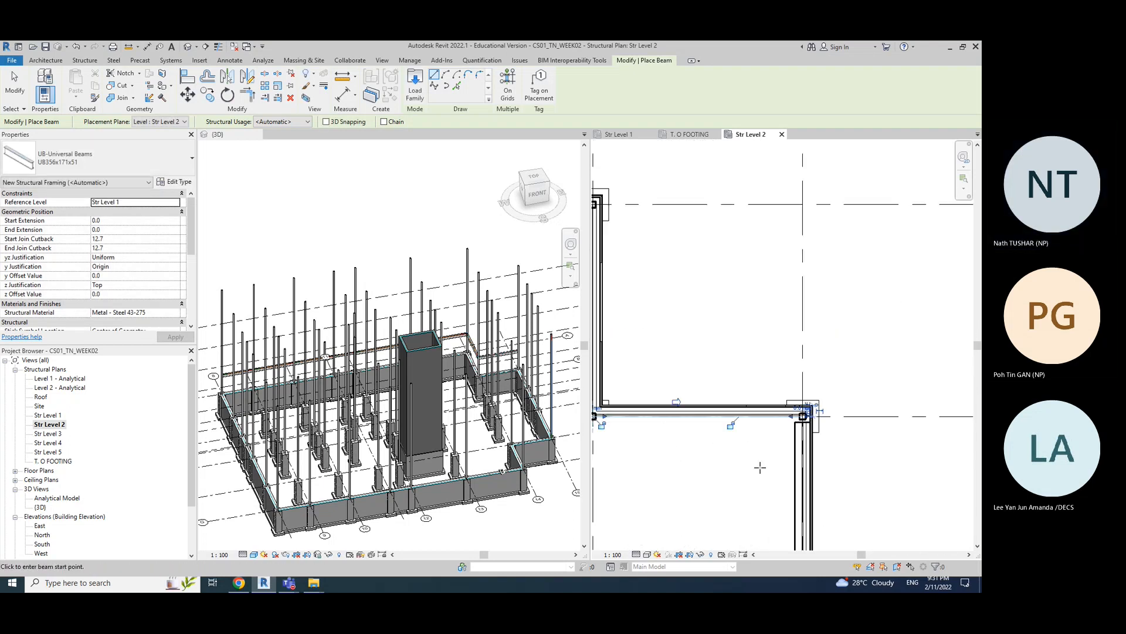
{"action": "middle_click_drag", "start_coordinate": [739, 500], "coordinate": [759, 347]}
{"action": "scroll", "coordinate": [798, 351], "scroll_direction": "up", "scroll_amount": 5}
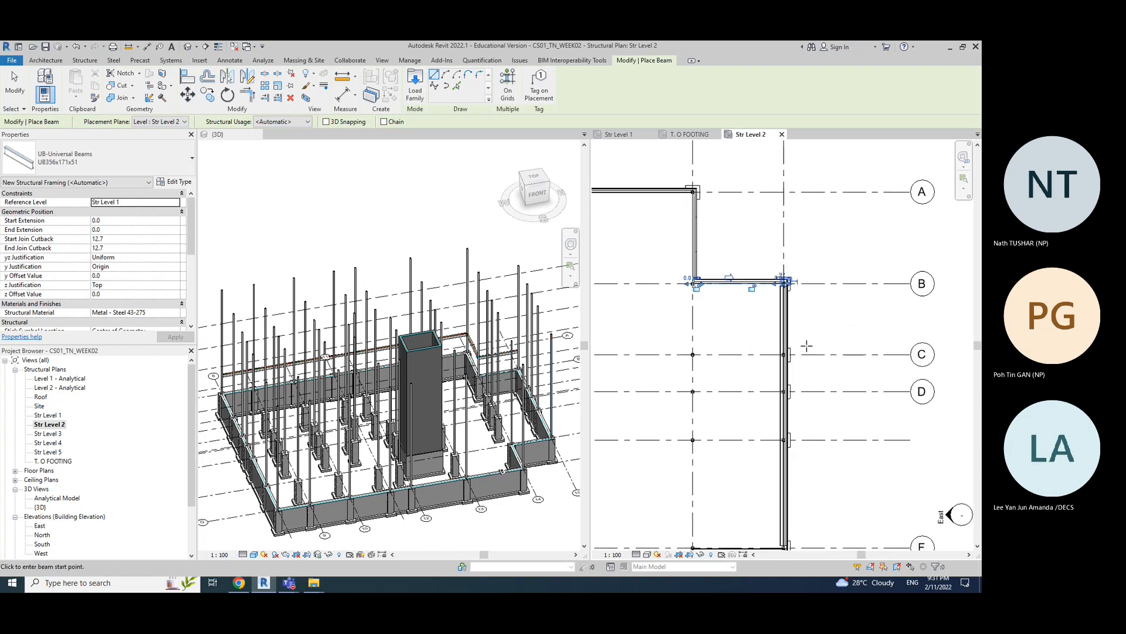
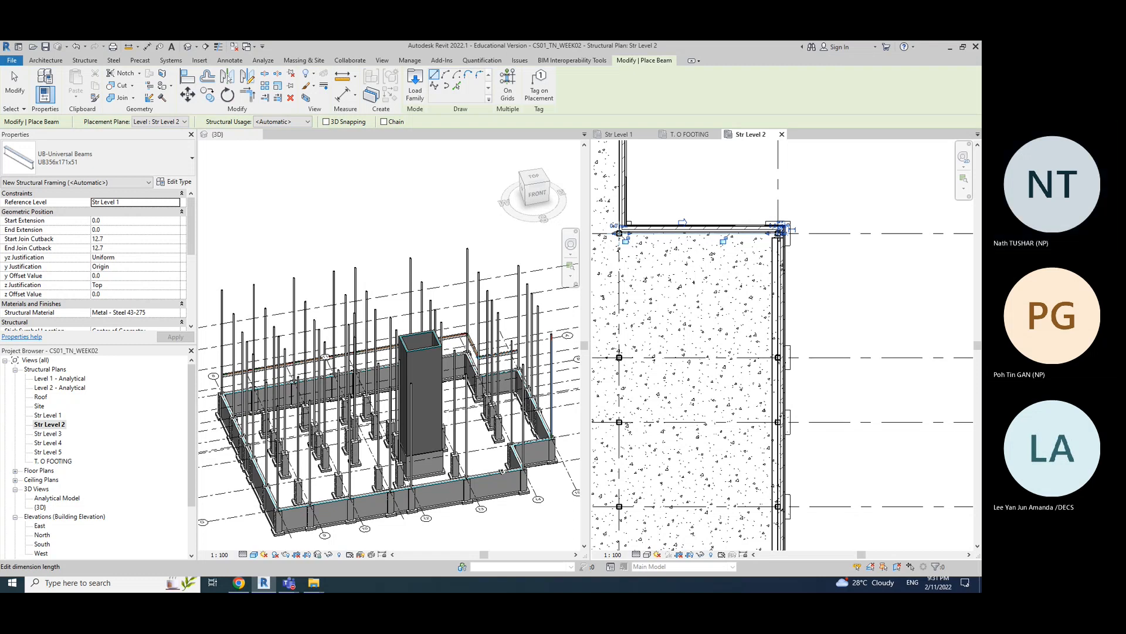
- Place a UB356x171x51 beam down the east wall from the grid B corner column to the centre of the column on grid C
{"action": "scroll", "coordinate": [782, 352], "scroll_direction": "up", "scroll_amount": 5}
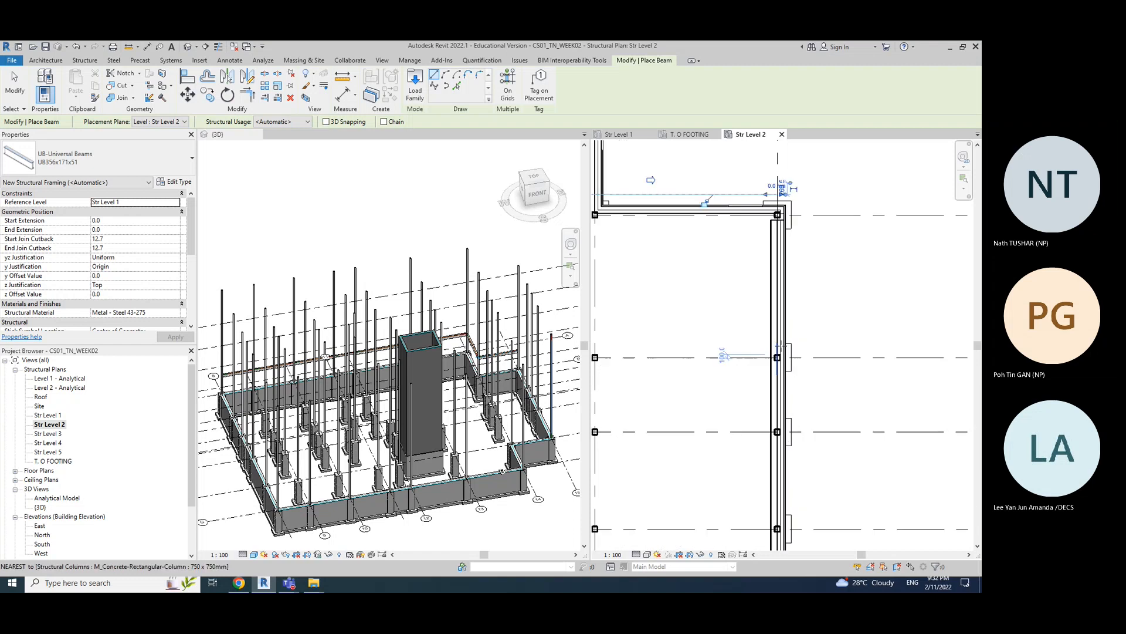
{"action": "middle_click_drag", "start_coordinate": [875, 260], "coordinate": [843, 401]}
{"action": "scroll", "coordinate": [757, 281], "scroll_direction": "up", "scroll_amount": 5}
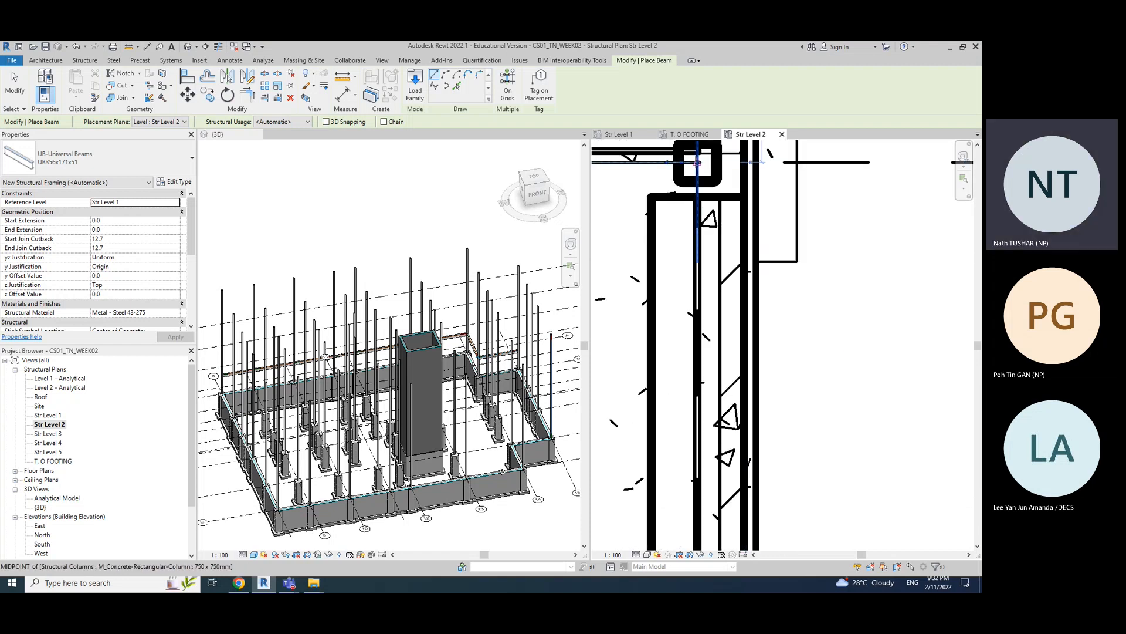
{"action": "left_click", "coordinate": [697, 162]}
{"action": "scroll", "coordinate": [711, 311], "scroll_direction": "down", "scroll_amount": 4}
{"action": "middle_click_drag", "start_coordinate": [698, 525], "coordinate": [693, 337]}
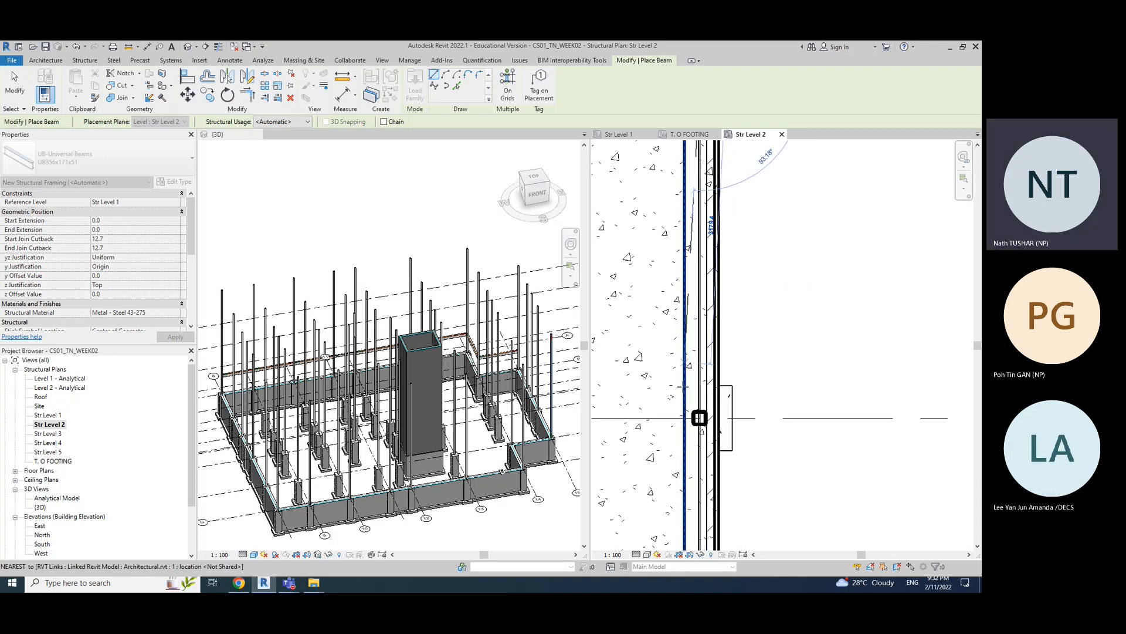
{"action": "scroll", "coordinate": [698, 418], "scroll_direction": "up", "scroll_amount": 4}
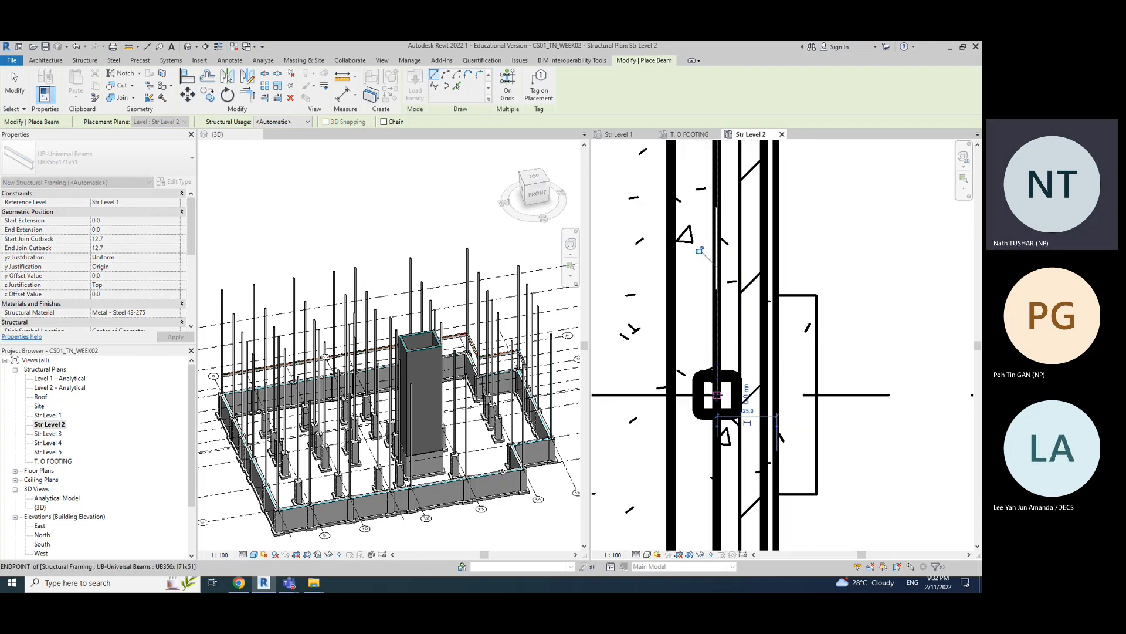
{"action": "left_click", "coordinate": [717, 394]}
{"action": "scroll", "coordinate": [719, 399], "scroll_direction": "down", "scroll_amount": 6}
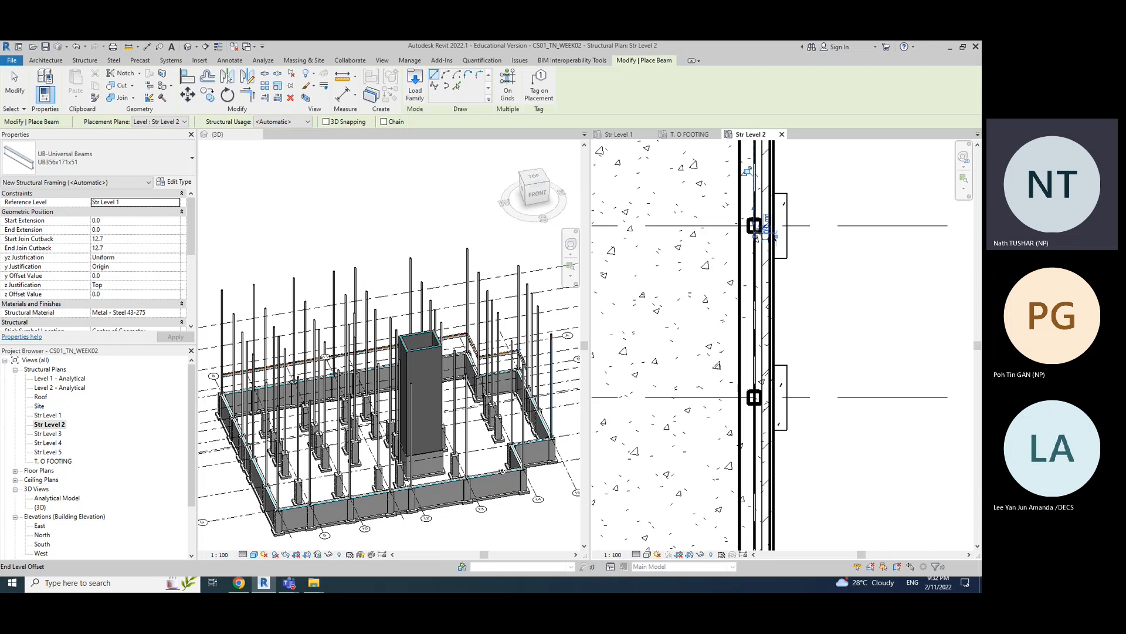
- Place a UB254x102x28 beam in the short east-wall bay between the columns on grids C and D
{"action": "scroll", "coordinate": [773, 234], "scroll_direction": "up", "scroll_amount": 3}
{"action": "left_click", "coordinate": [97, 159]}
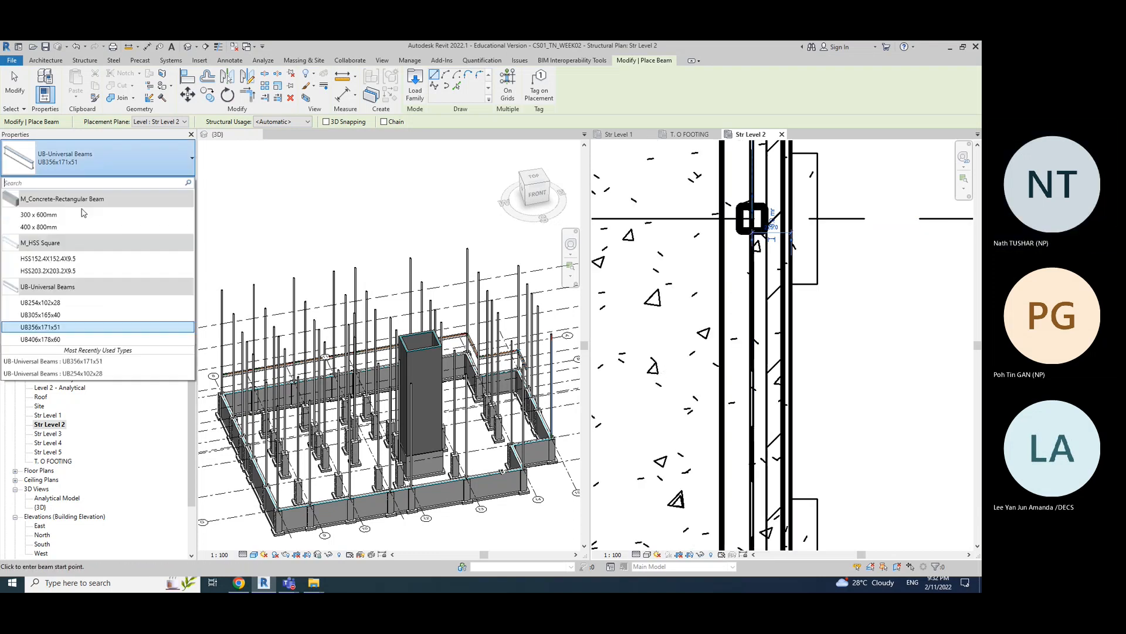
{"action": "left_click", "coordinate": [39, 302]}
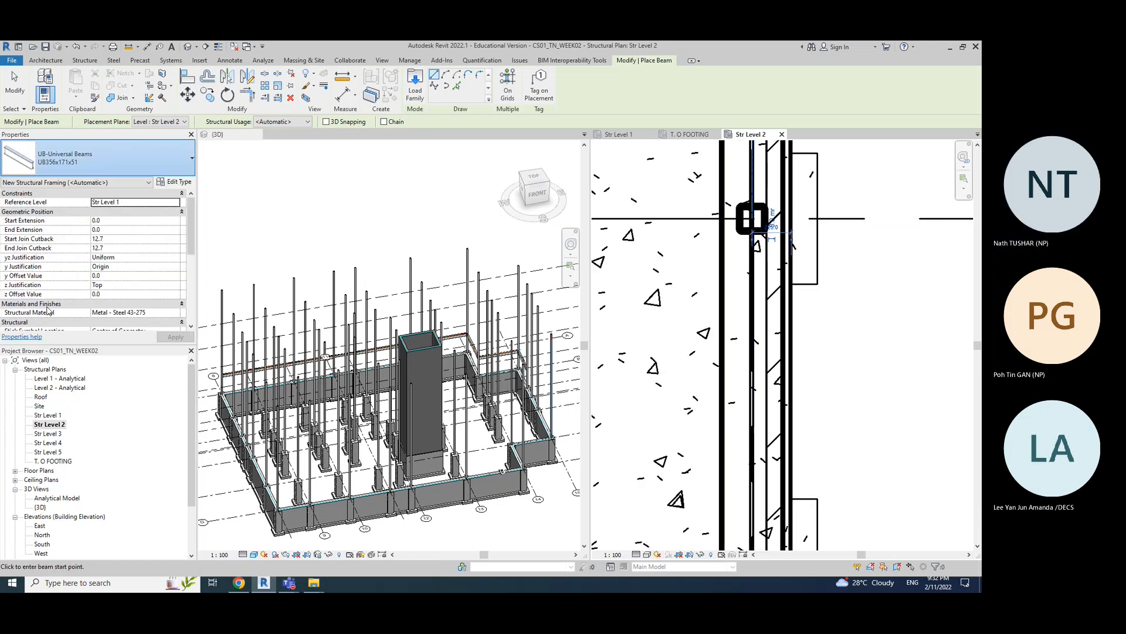
{"action": "left_click", "coordinate": [757, 222]}
{"action": "scroll", "coordinate": [747, 341], "scroll_direction": "down", "scroll_amount": 3}
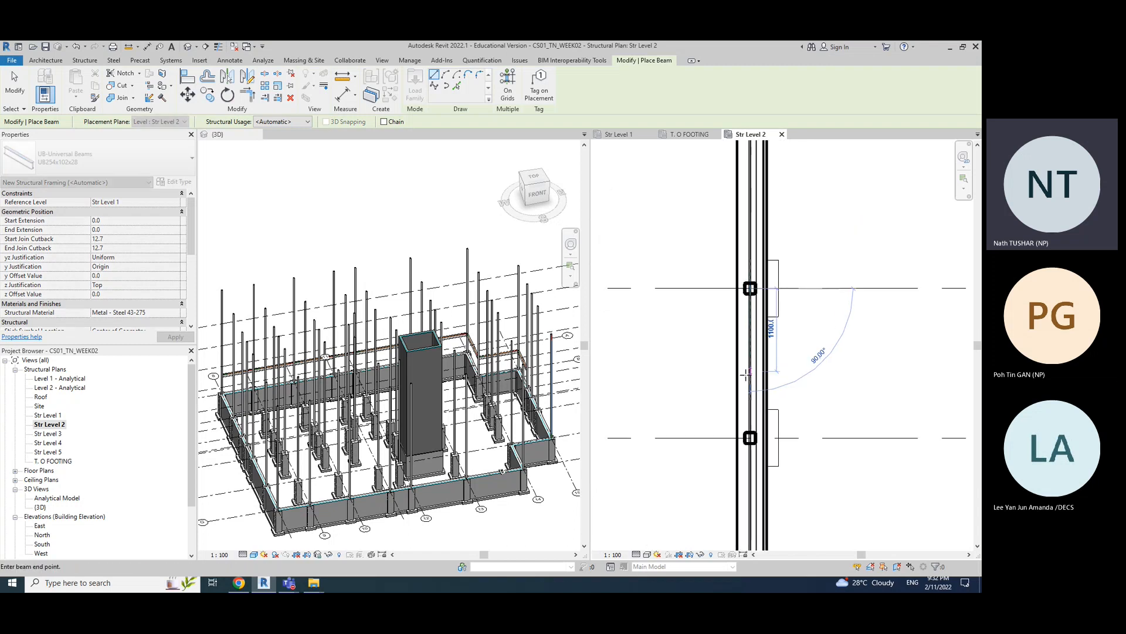
{"action": "left_click", "coordinate": [749, 438]}
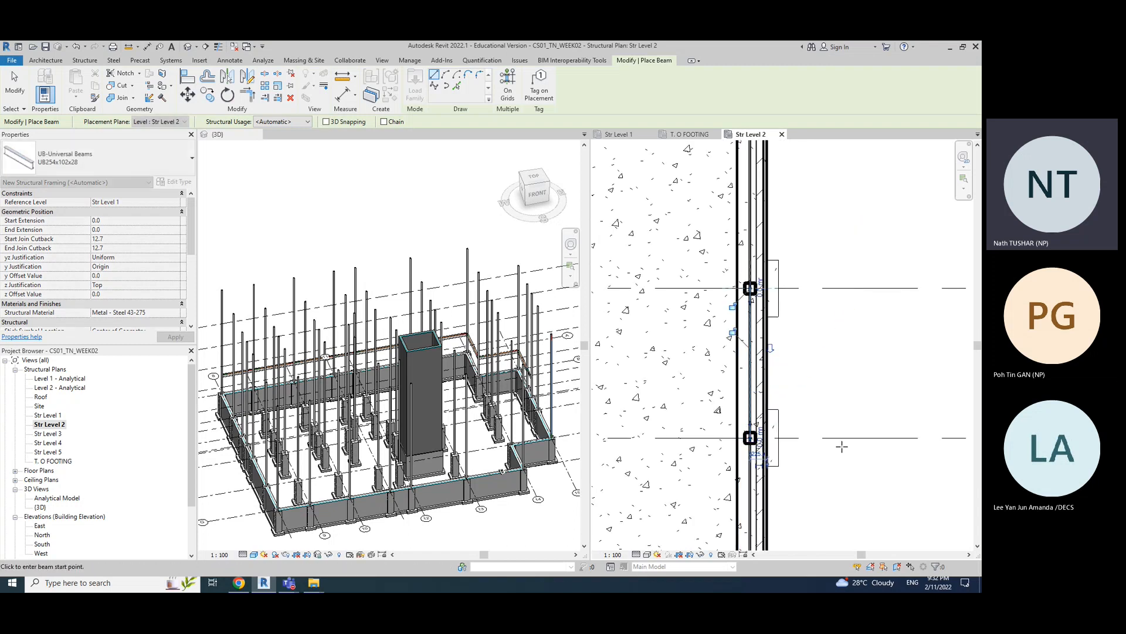
- Place a UB356x171x51 beam along the east wall from the grid D column to the column on grid E
{"action": "left_click", "coordinate": [94, 159]}
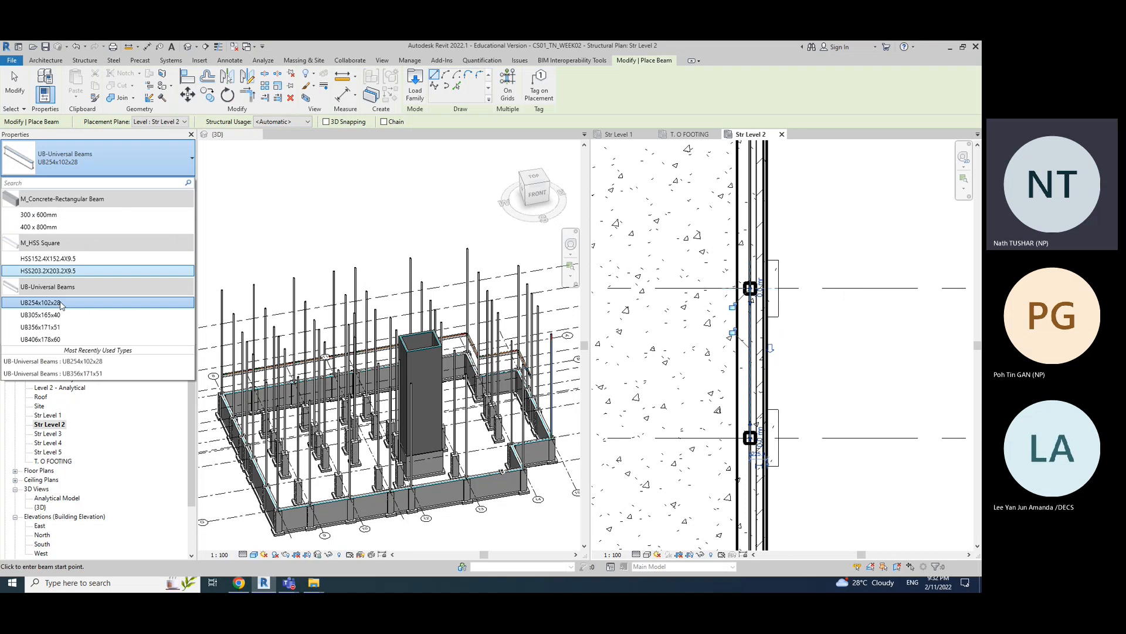
{"action": "left_click", "coordinate": [40, 327]}
{"action": "middle_click_drag", "start_coordinate": [849, 317], "coordinate": [789, 276]}
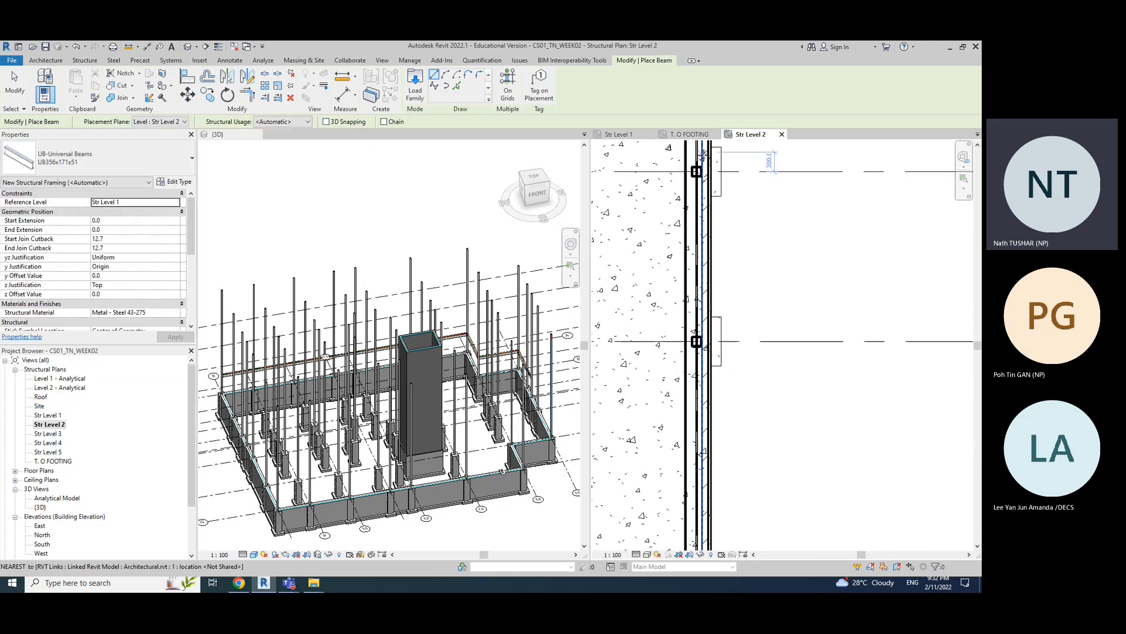
{"action": "scroll", "coordinate": [778, 408], "scroll_direction": "down", "scroll_amount": 4}
{"action": "scroll", "coordinate": [746, 365], "scroll_direction": "up", "scroll_amount": 8}
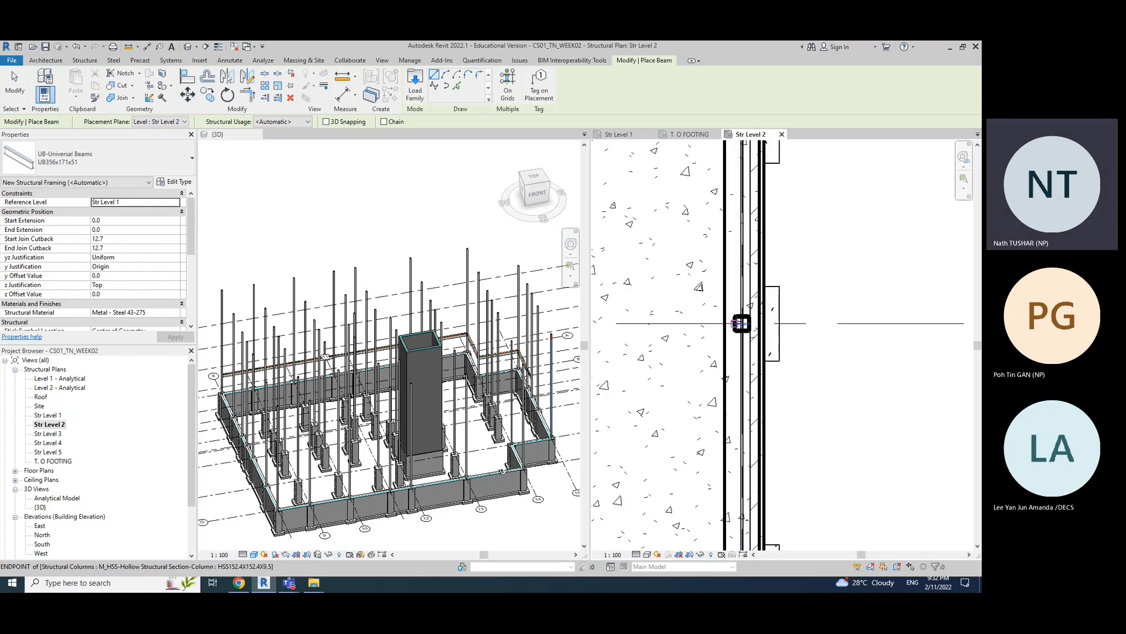
{"action": "left_click", "coordinate": [742, 324]}
{"action": "scroll", "coordinate": [757, 447], "scroll_direction": "down", "scroll_amount": 3}
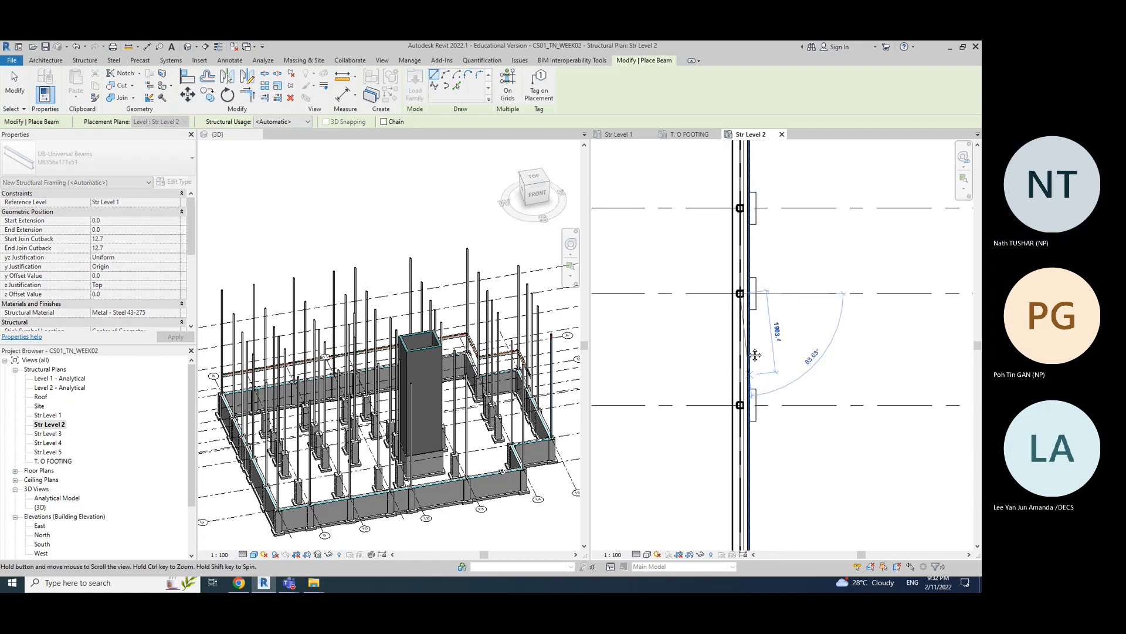
{"action": "scroll", "coordinate": [733, 362], "scroll_direction": "up", "scroll_amount": 5}
{"action": "left_click", "coordinate": [733, 362]}
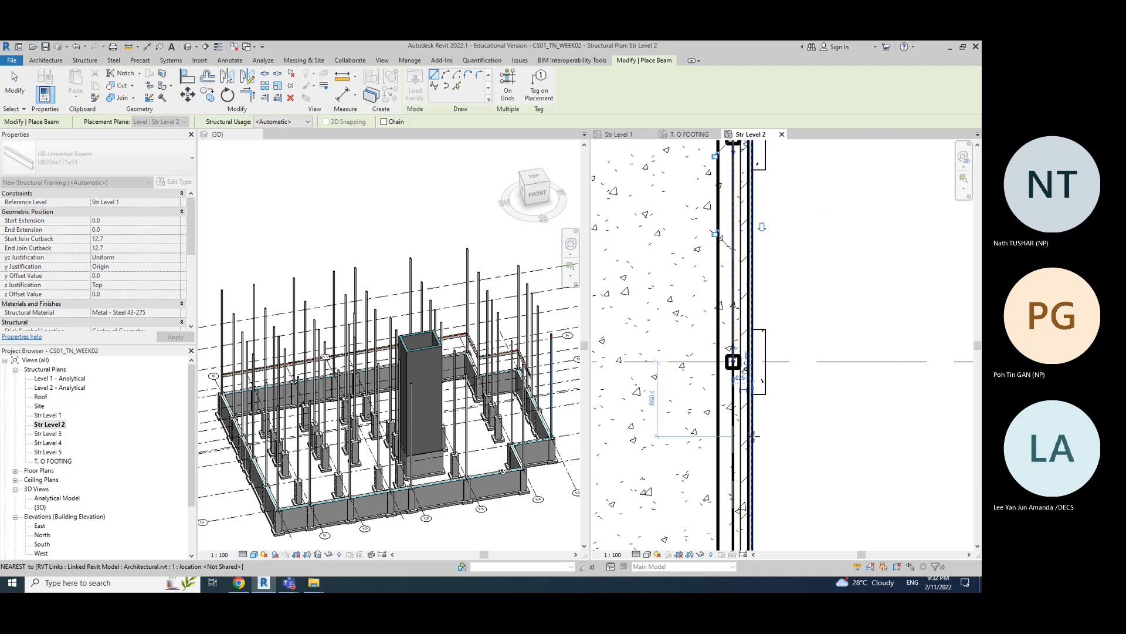
- Place a UB356x171x51 beam along the east wall from the grid E column to the corner column on grid F
{"action": "scroll", "coordinate": [753, 428], "scroll_direction": "down", "scroll_amount": 3}
{"action": "middle_click_drag", "start_coordinate": [812, 433], "coordinate": [808, 264]}
{"action": "scroll", "coordinate": [752, 240], "scroll_direction": "up", "scroll_amount": 3}
{"action": "scroll", "coordinate": [731, 210], "scroll_direction": "up", "scroll_amount": 3}
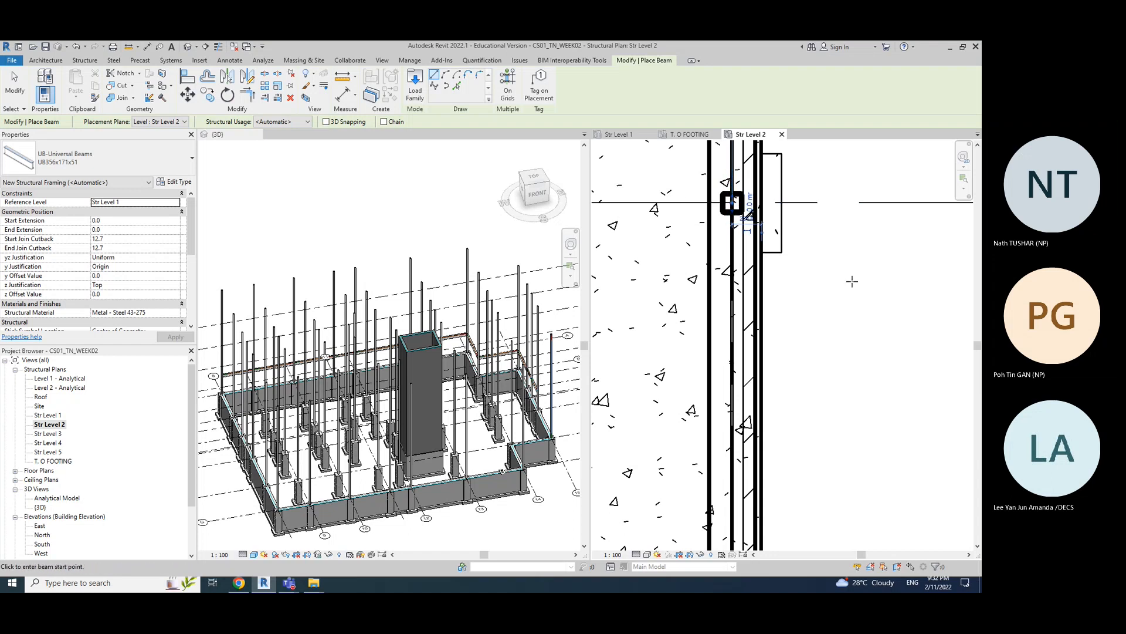
{"action": "left_click", "coordinate": [733, 202]}
{"action": "scroll", "coordinate": [741, 376], "scroll_direction": "down", "scroll_amount": 2}
{"action": "middle_click_drag", "start_coordinate": [732, 500], "coordinate": [753, 286]}
{"action": "scroll", "coordinate": [755, 520], "scroll_direction": "up", "scroll_amount": 2}
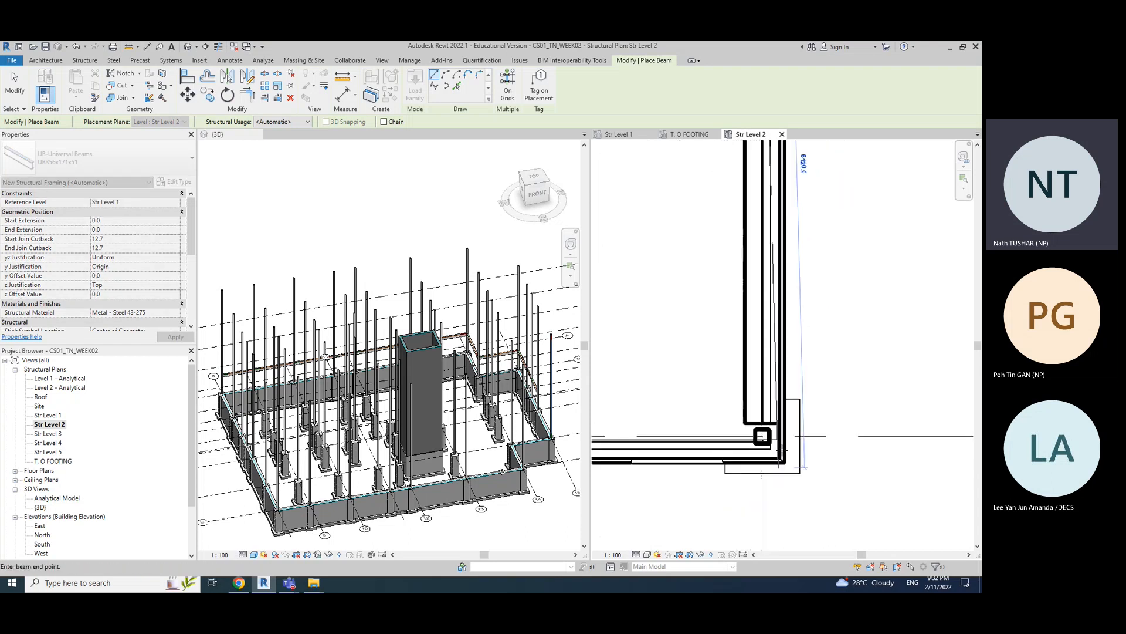
{"action": "left_click", "coordinate": [762, 435]}
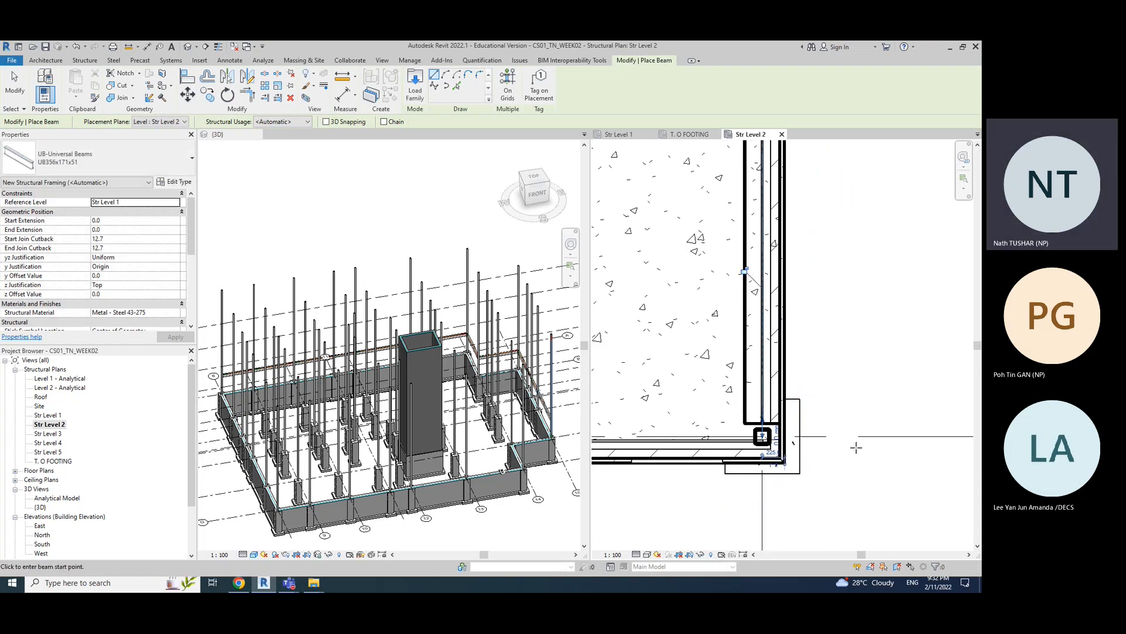
- Examine the new east-wall beams in the 3D view, end beam placement and view the whole Str Level 2 plan
{"action": "scroll", "coordinate": [539, 385], "scroll_direction": "up", "scroll_amount": 4}
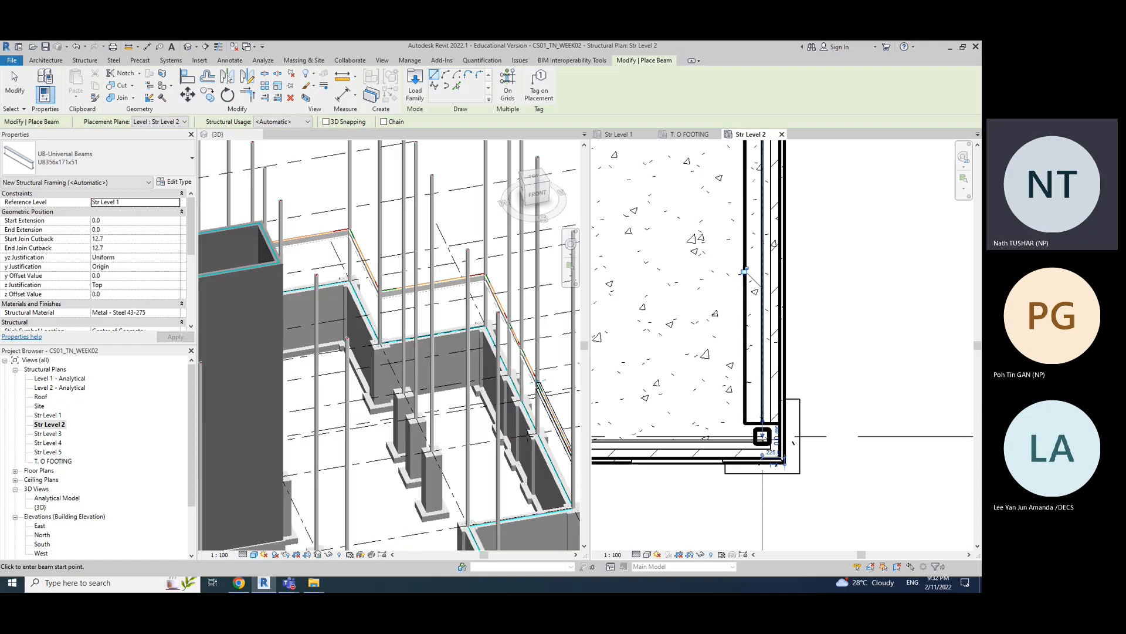
{"action": "scroll", "coordinate": [534, 399], "scroll_direction": "up", "scroll_amount": 2}
{"action": "scroll", "coordinate": [538, 346], "scroll_direction": "down", "scroll_amount": 5}
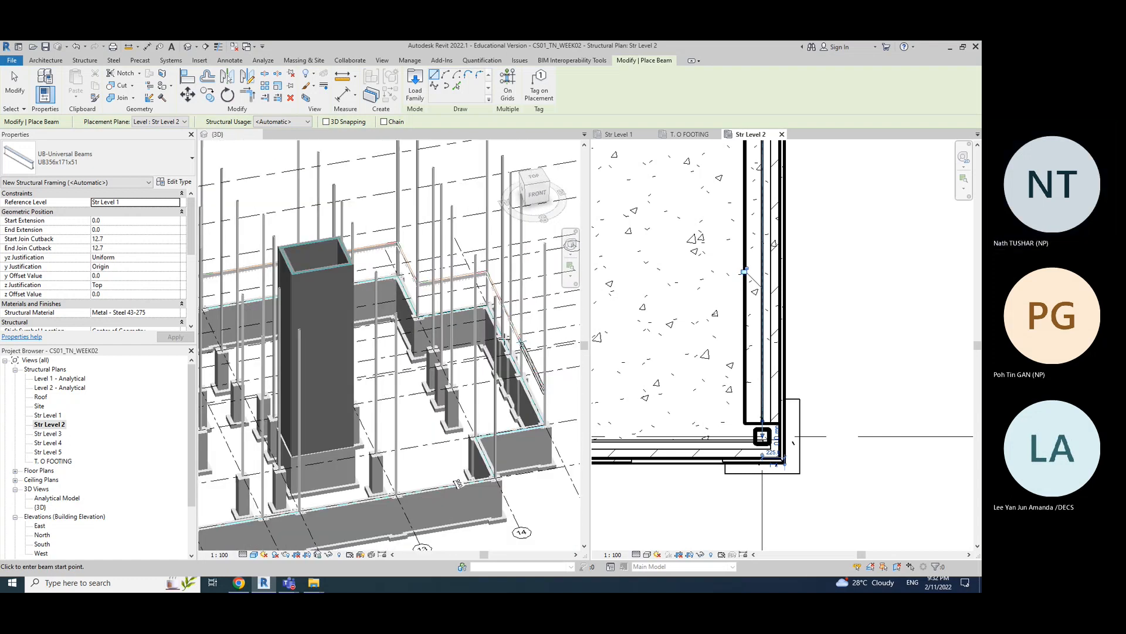
{"action": "key", "text": "Escape"}
{"action": "key", "text": "Escape"}
{"action": "scroll", "coordinate": [839, 337], "scroll_direction": "down", "scroll_amount": 6}
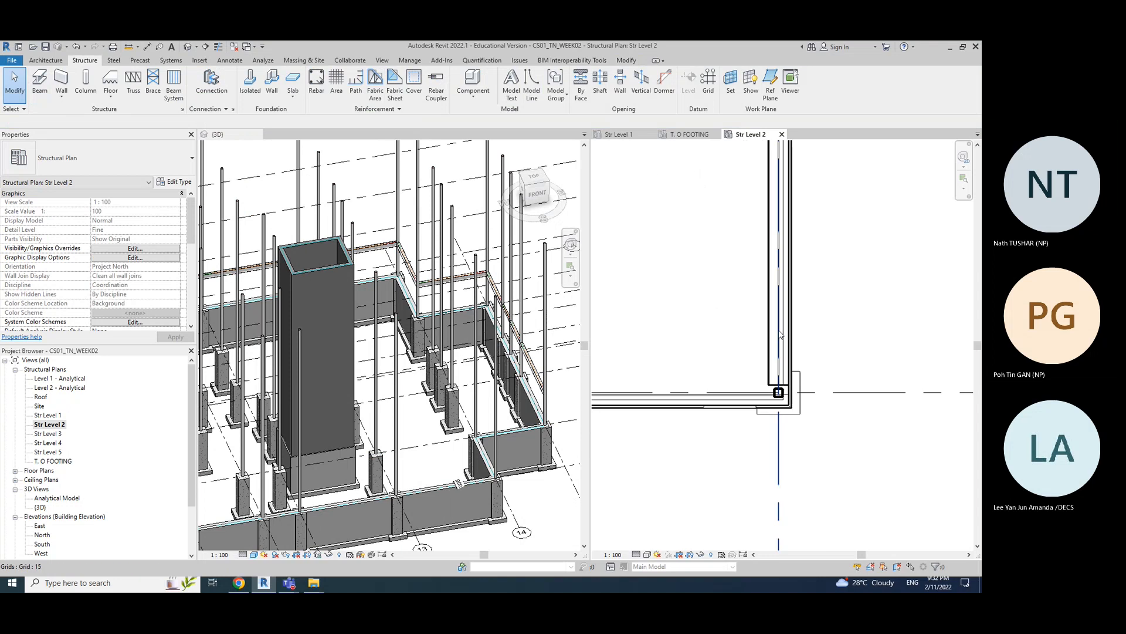
{"action": "scroll", "coordinate": [889, 382], "scroll_direction": "up", "scroll_amount": 3}
{"action": "scroll", "coordinate": [730, 245], "scroll_direction": "down", "scroll_amount": 2}
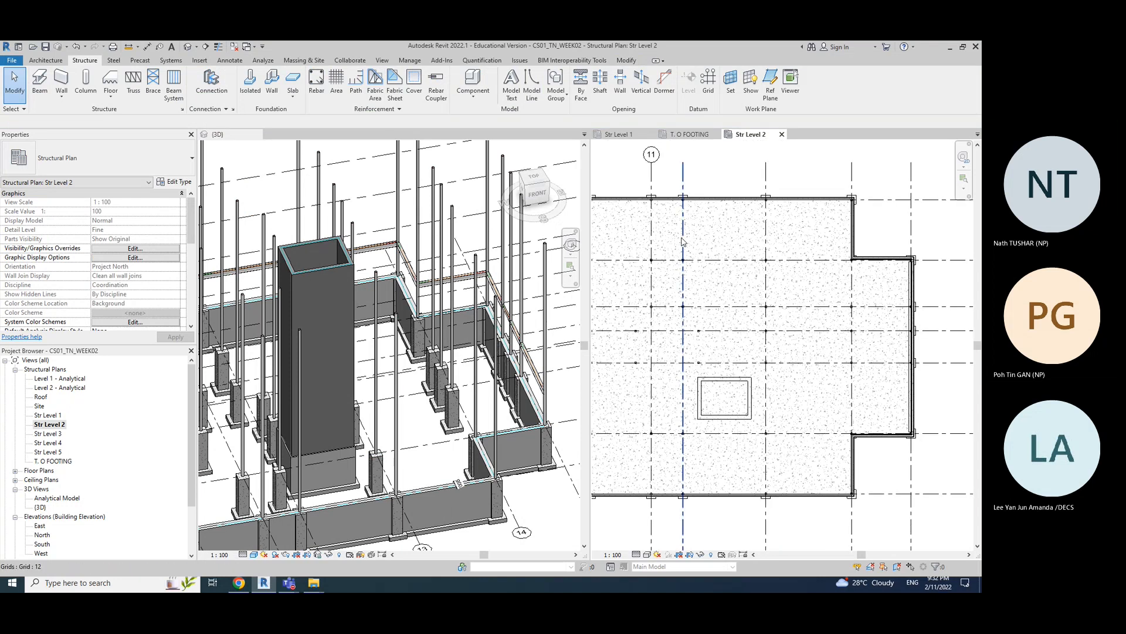
- Inspect the north foundation wall and the north-wall beams on the Str Level 2 plan, then clear the selection
{"action": "left_click", "coordinate": [704, 212]}
{"action": "scroll", "coordinate": [718, 217], "scroll_direction": "down", "scroll_amount": 3}
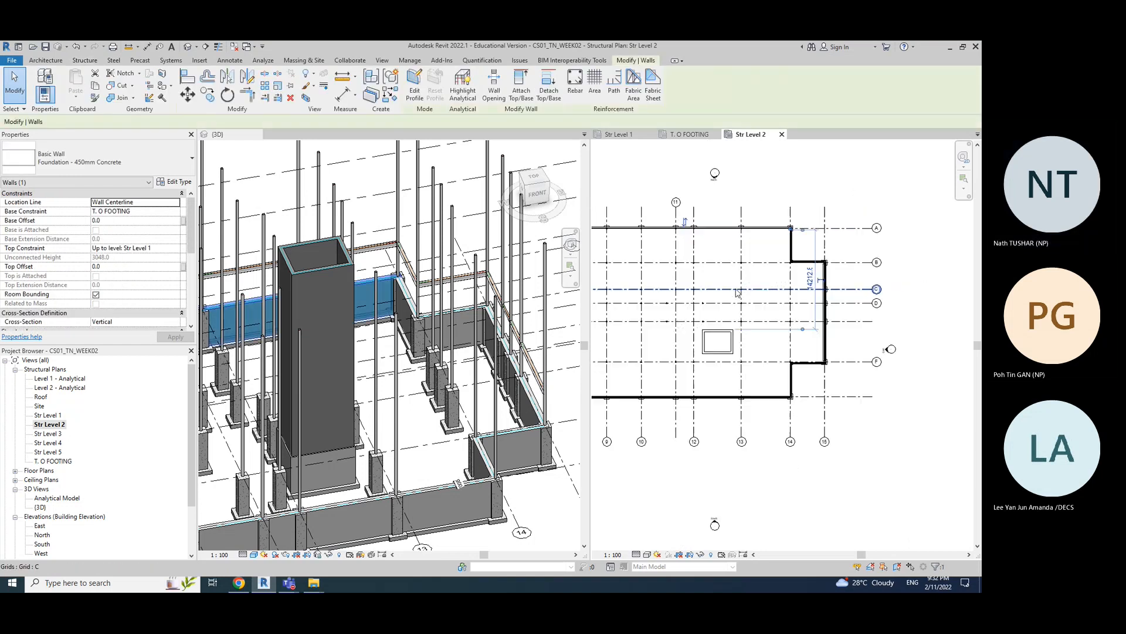
{"action": "scroll", "coordinate": [718, 217], "scroll_direction": "up", "scroll_amount": 3}
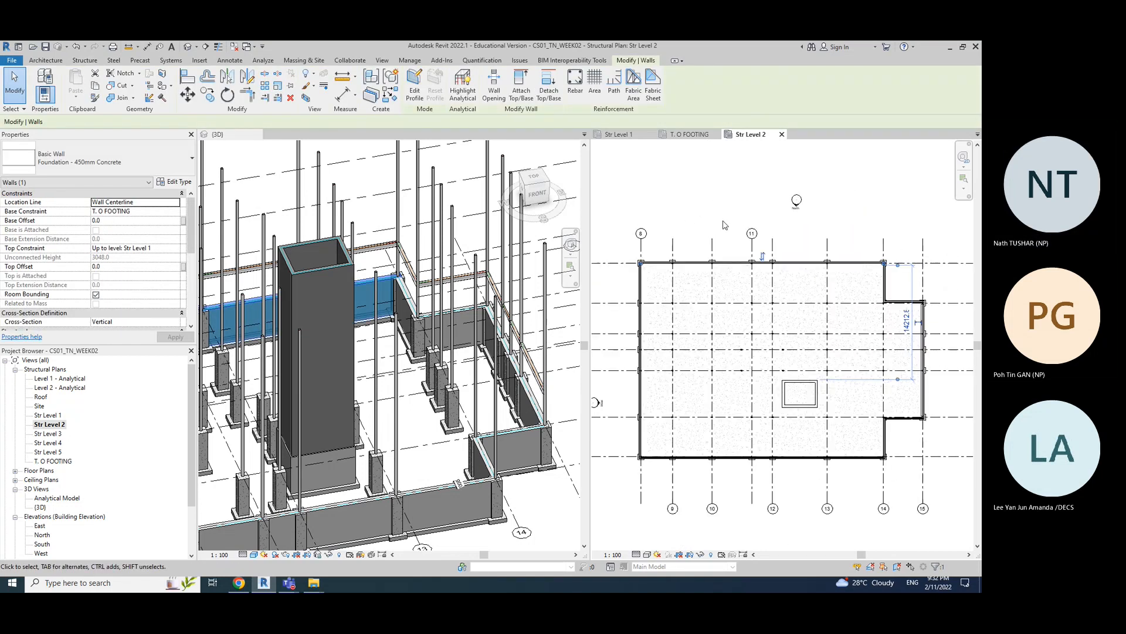
{"action": "key", "text": "Escape"}
{"action": "left_click", "coordinate": [660, 264]}
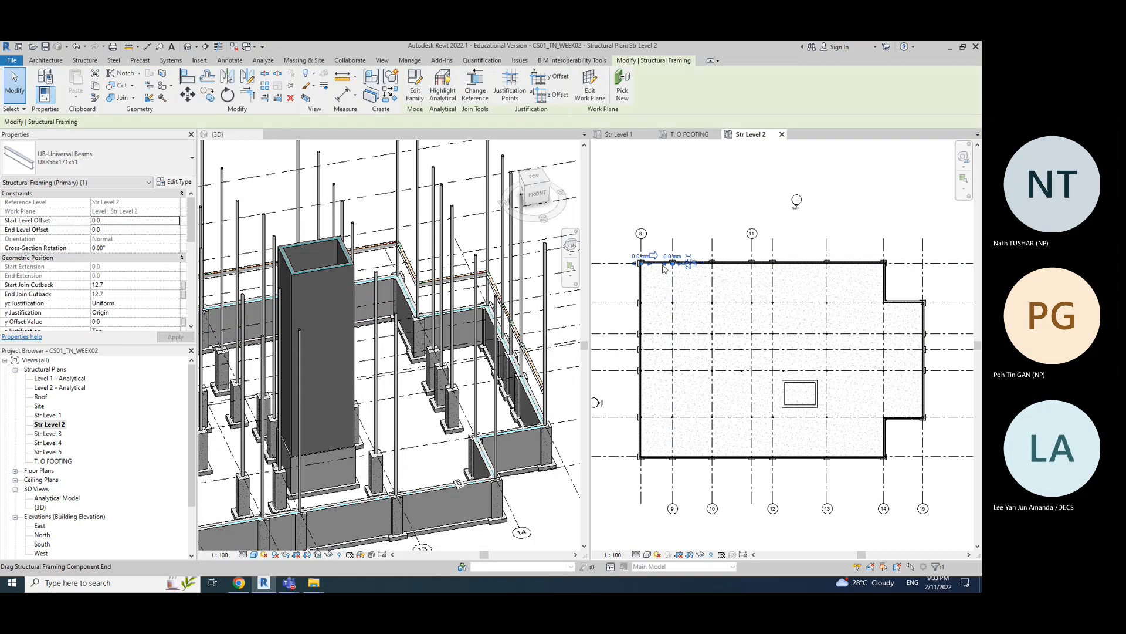
{"action": "key", "text": "Escape"}
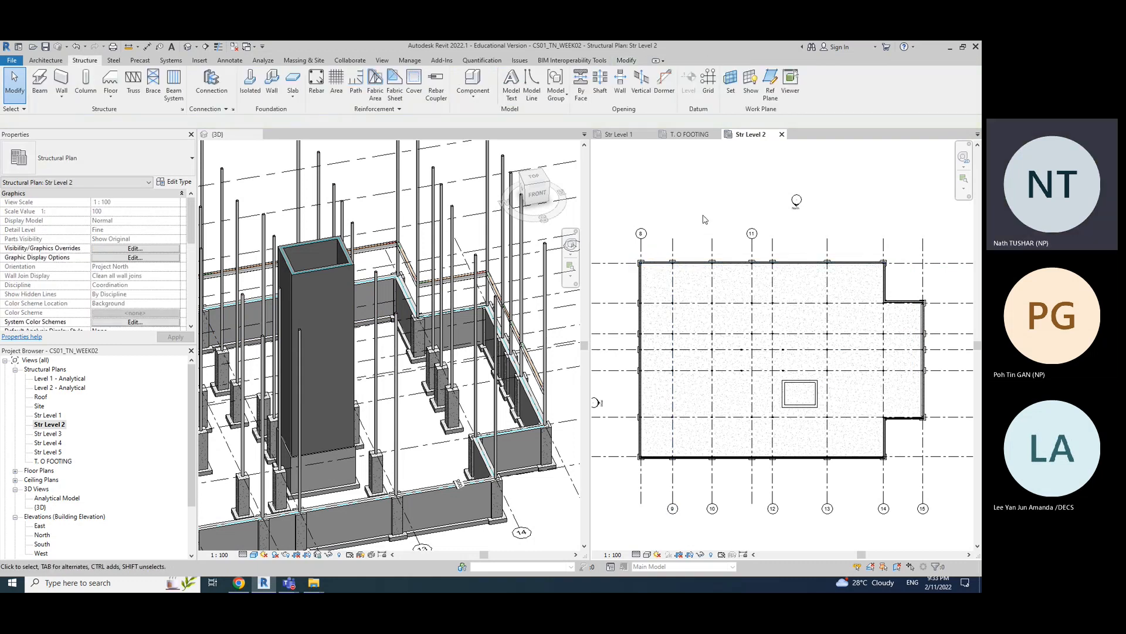
{"action": "left_click", "coordinate": [732, 262]}
{"action": "left_click", "coordinate": [733, 201]}
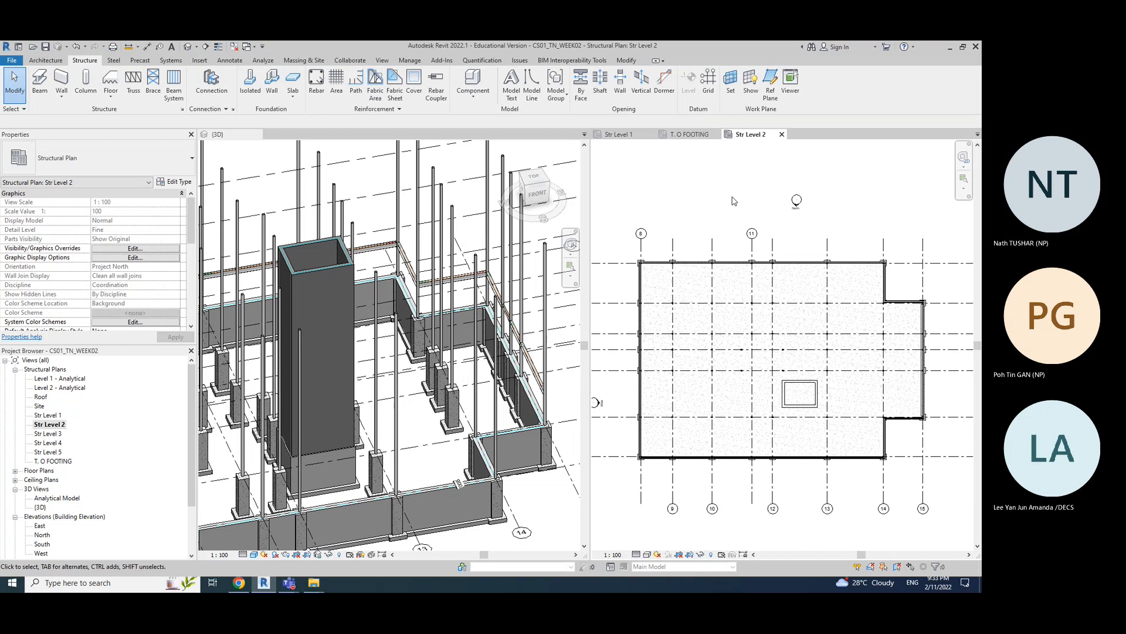
- Review the framing in the plan and 3D view, and inspect the north-wall beam between grids 8 and 9
{"action": "scroll", "coordinate": [732, 201], "scroll_direction": "down", "scroll_amount": 1}
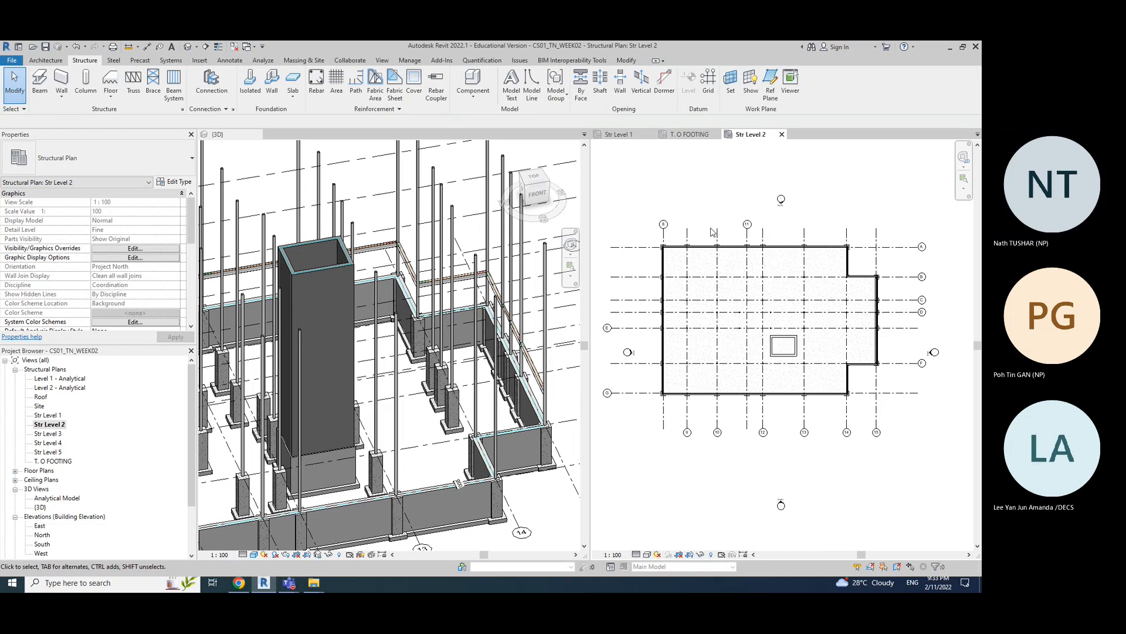
{"action": "scroll", "coordinate": [753, 345], "scroll_direction": "up", "scroll_amount": 3}
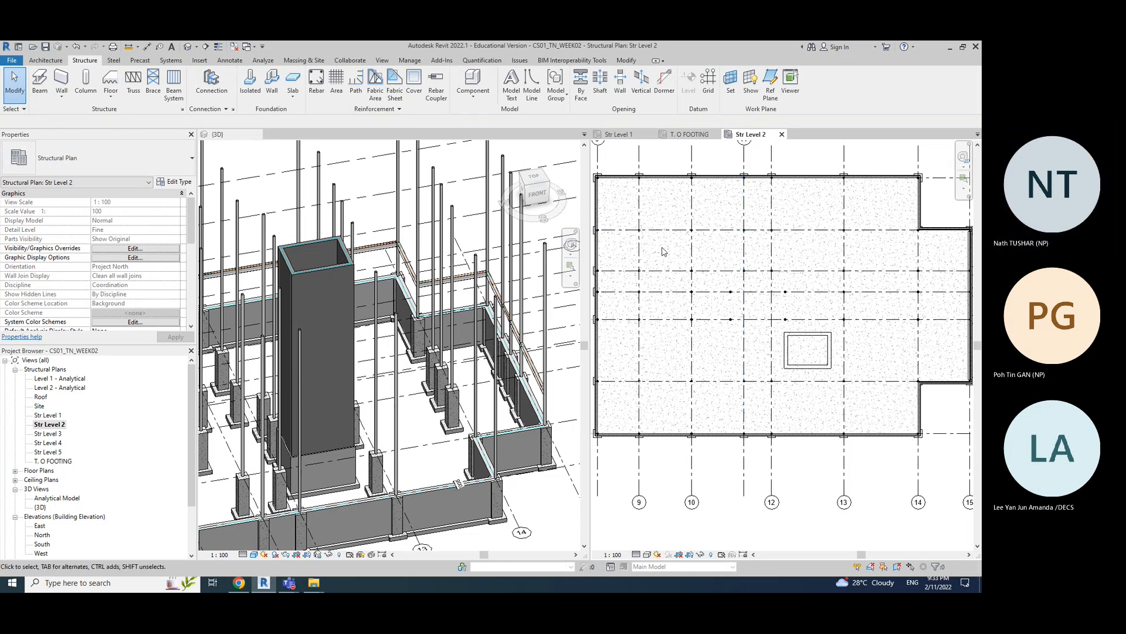
{"action": "mouse_move", "coordinate": [666, 253]}
{"action": "middle_mouse_down"}
{"action": "mouse_move", "coordinate": [701, 265]}
{"action": "mouse_move", "coordinate": [687, 262]}
{"action": "middle_mouse_up"}
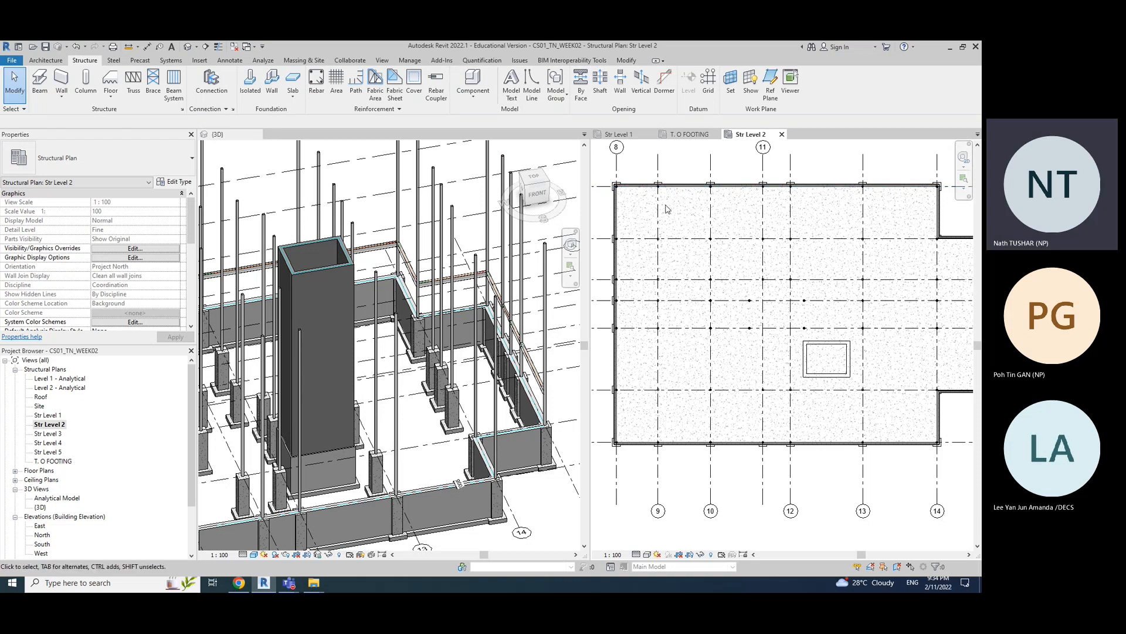
{"action": "scroll", "coordinate": [377, 278], "scroll_direction": "down", "scroll_amount": 4}
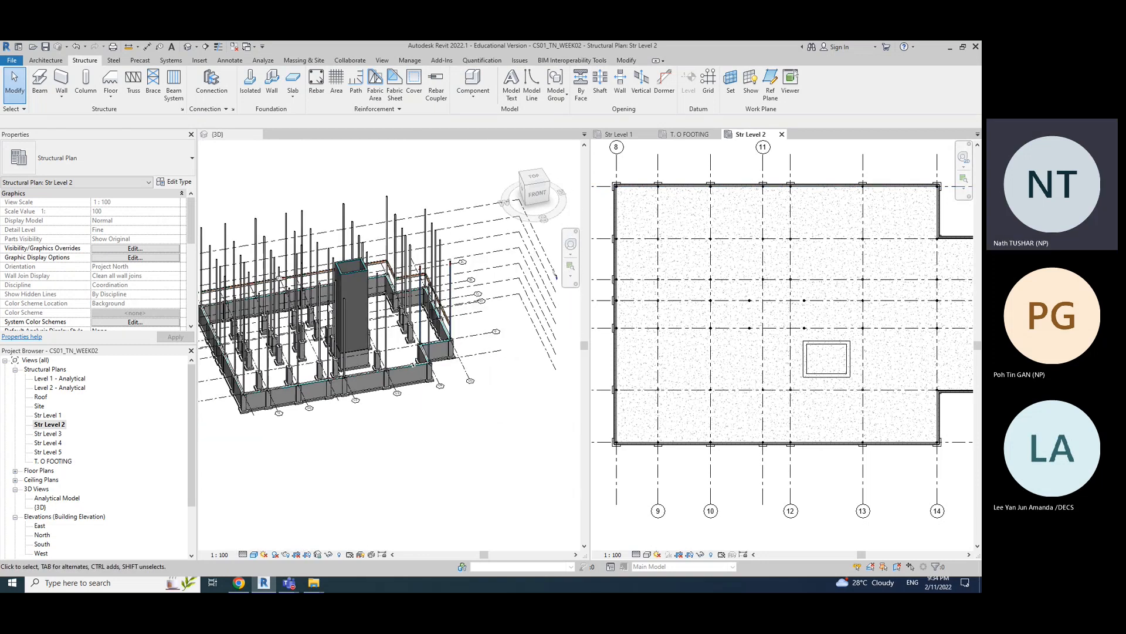
{"action": "middle_click", "coordinate": [316, 200]}
{"action": "middle_click_drag", "start_coordinate": [317, 200], "coordinate": [217, 282], "text": "shift"}
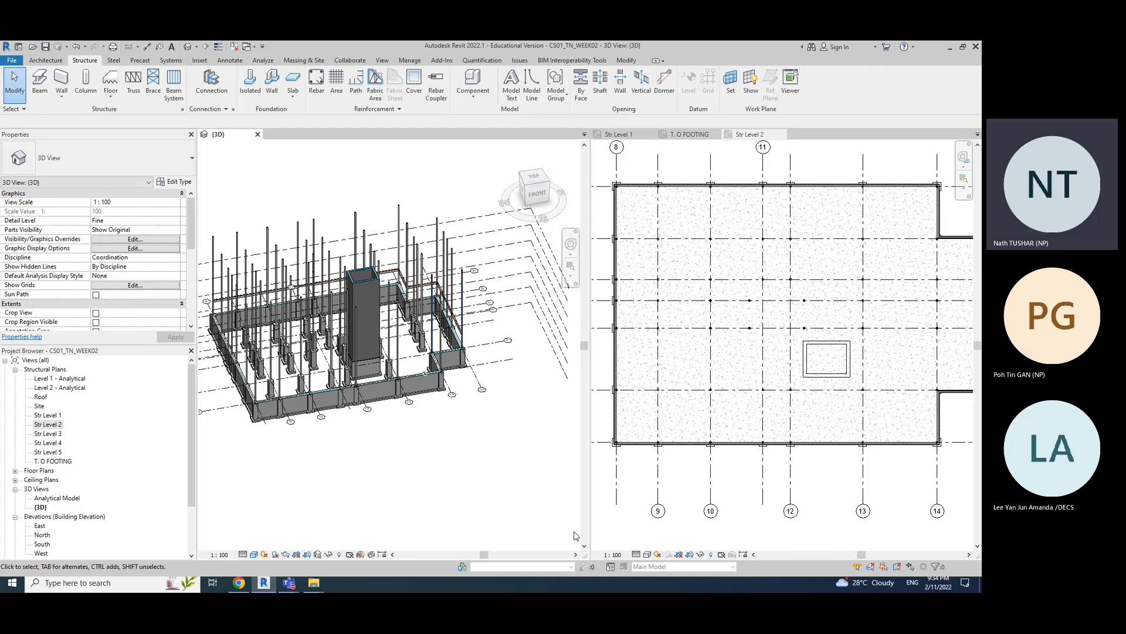
{"action": "left_click", "coordinate": [675, 194]}
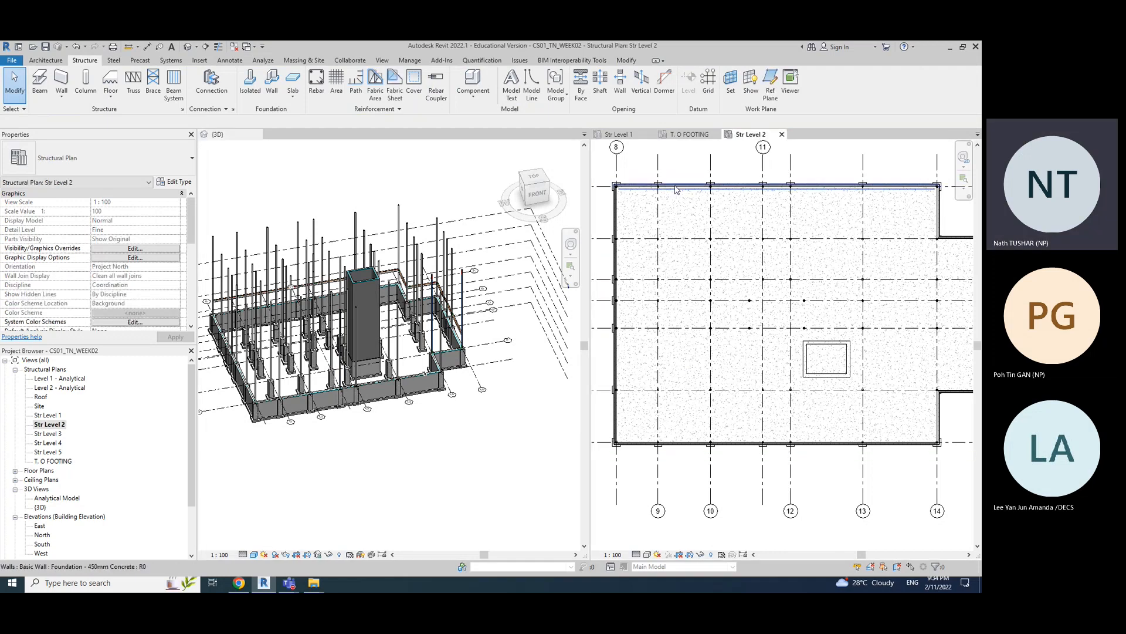
{"action": "left_click", "coordinate": [635, 189]}
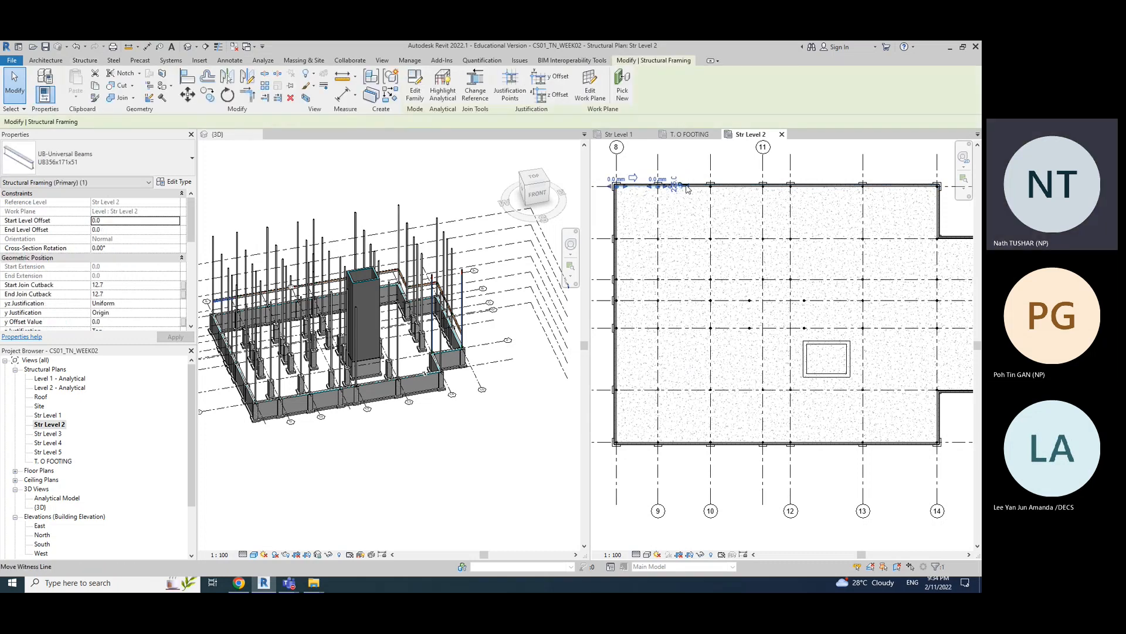
{"action": "key", "text": "Escape"}
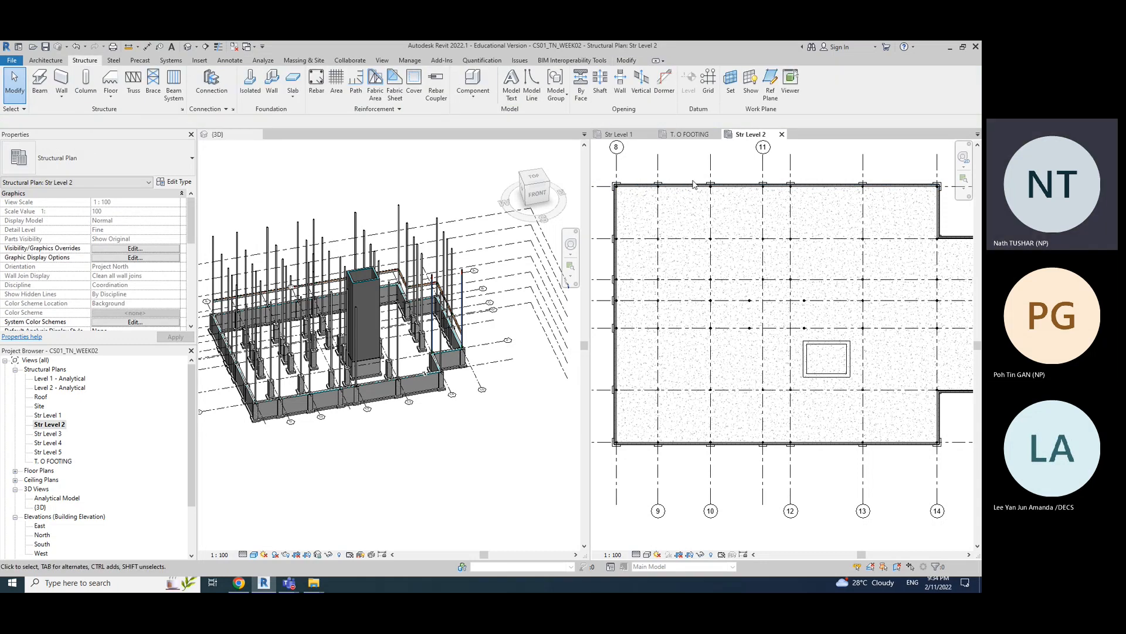
{"action": "left_click", "coordinate": [641, 189]}
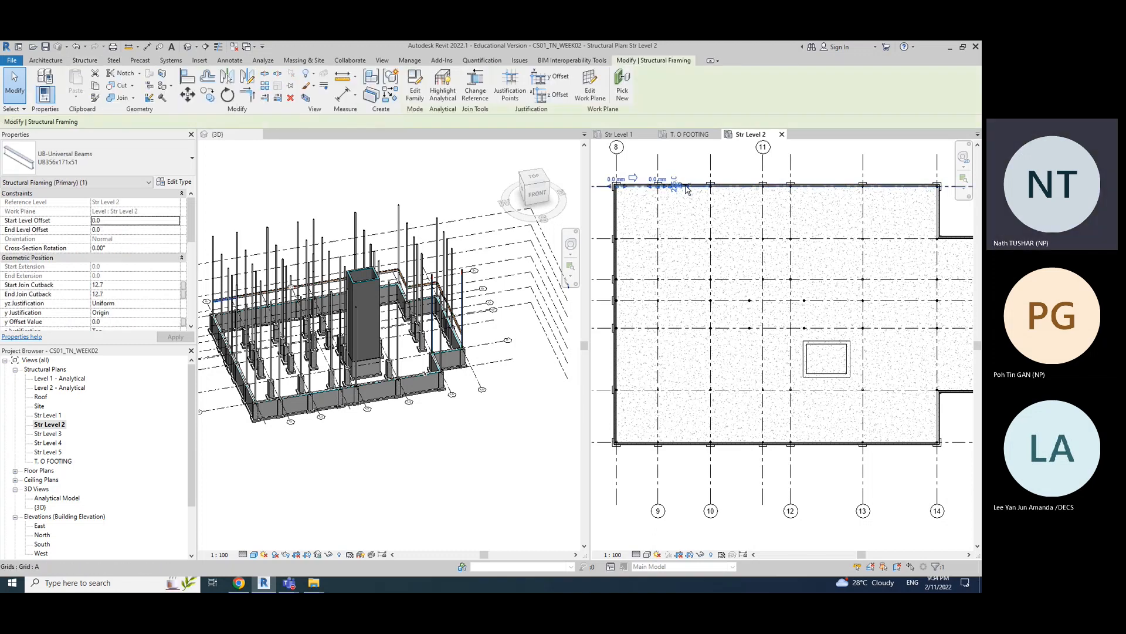
{"action": "left_click", "coordinate": [713, 186], "text": "ctrl"}
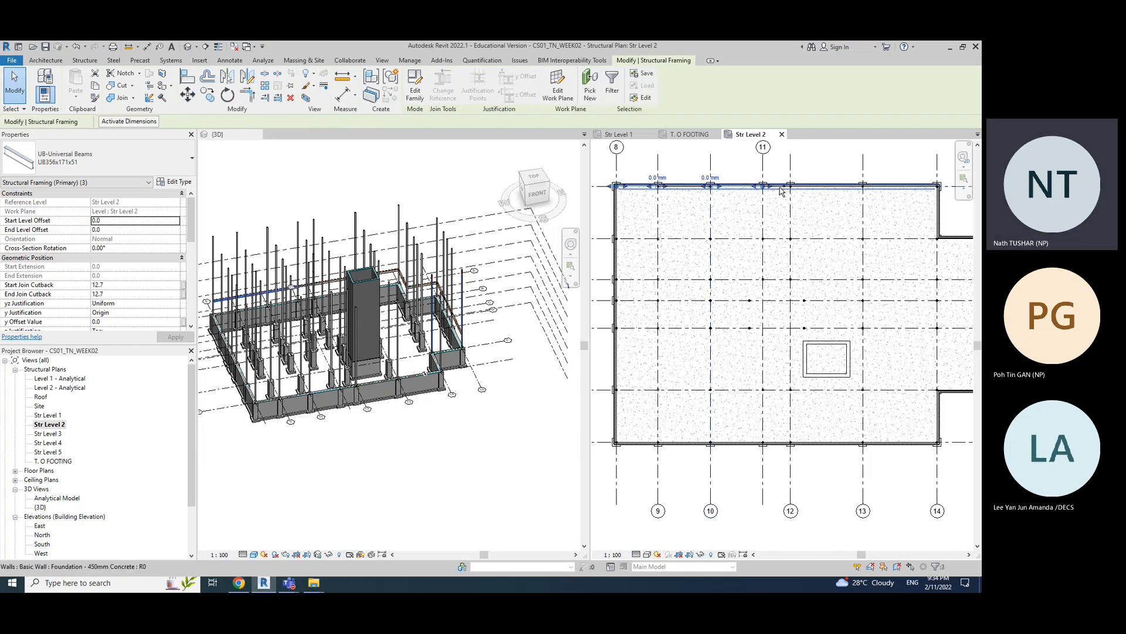
{"action": "key", "text": "Escape"}
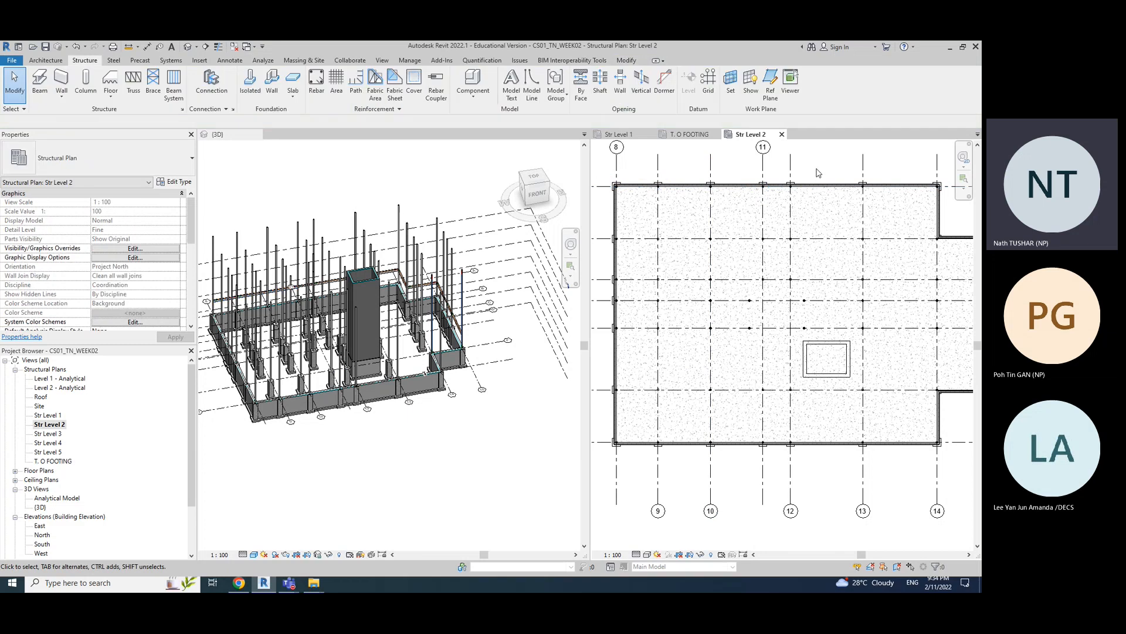
{"action": "scroll", "coordinate": [653, 177], "scroll_direction": "up", "scroll_amount": 2}
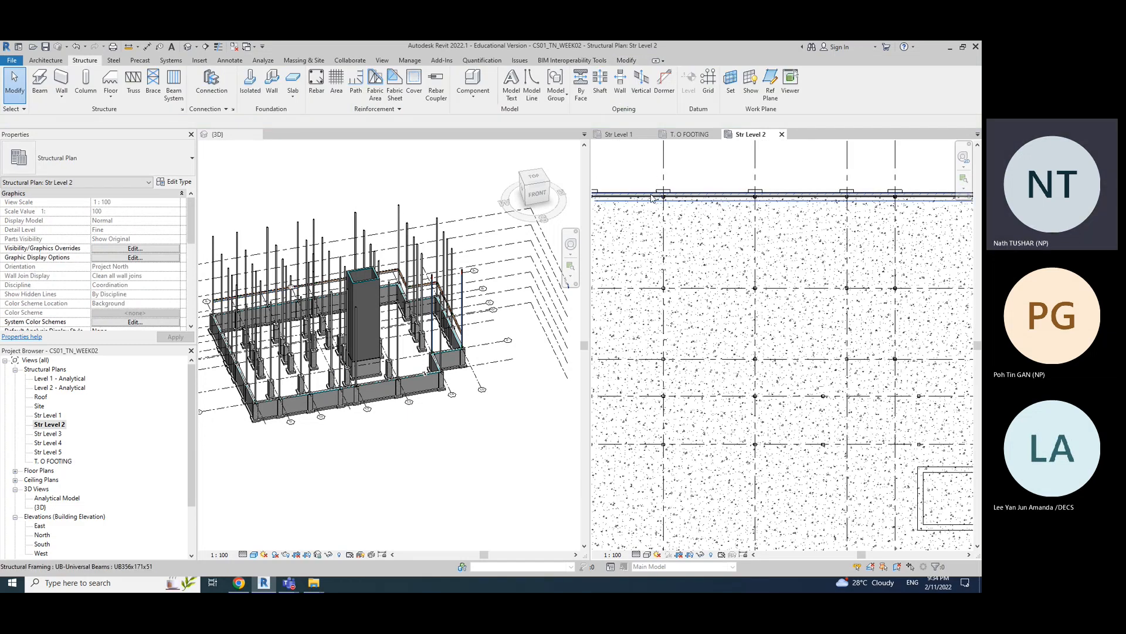
{"action": "left_click", "coordinate": [697, 201]}
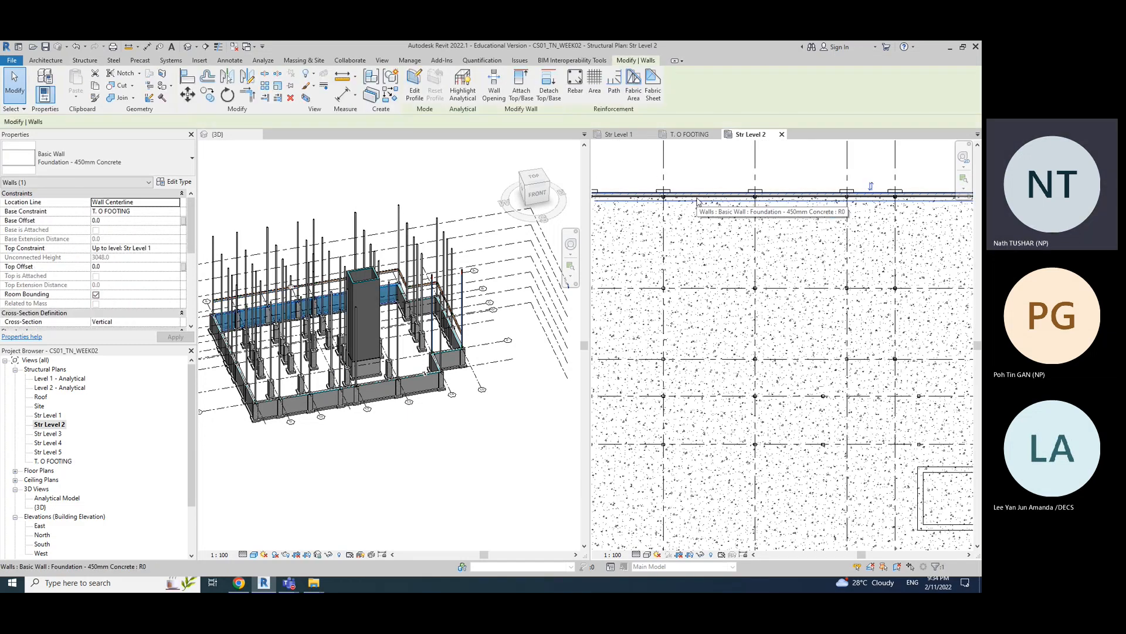
{"action": "right_click", "coordinate": [697, 202]}
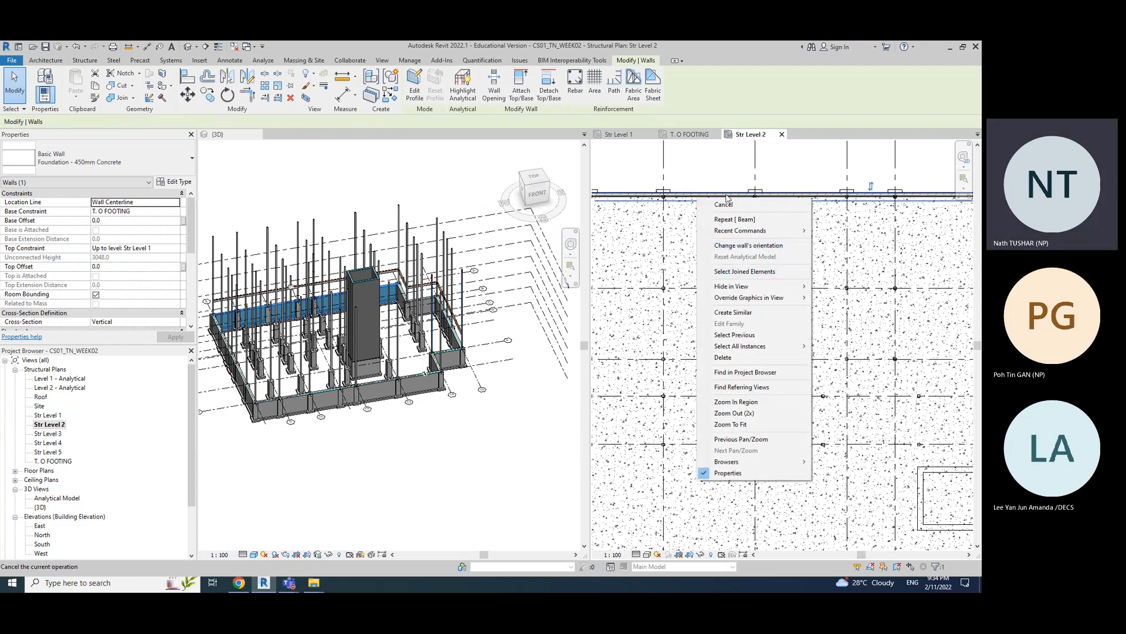
{"action": "left_click", "coordinate": [741, 137]}
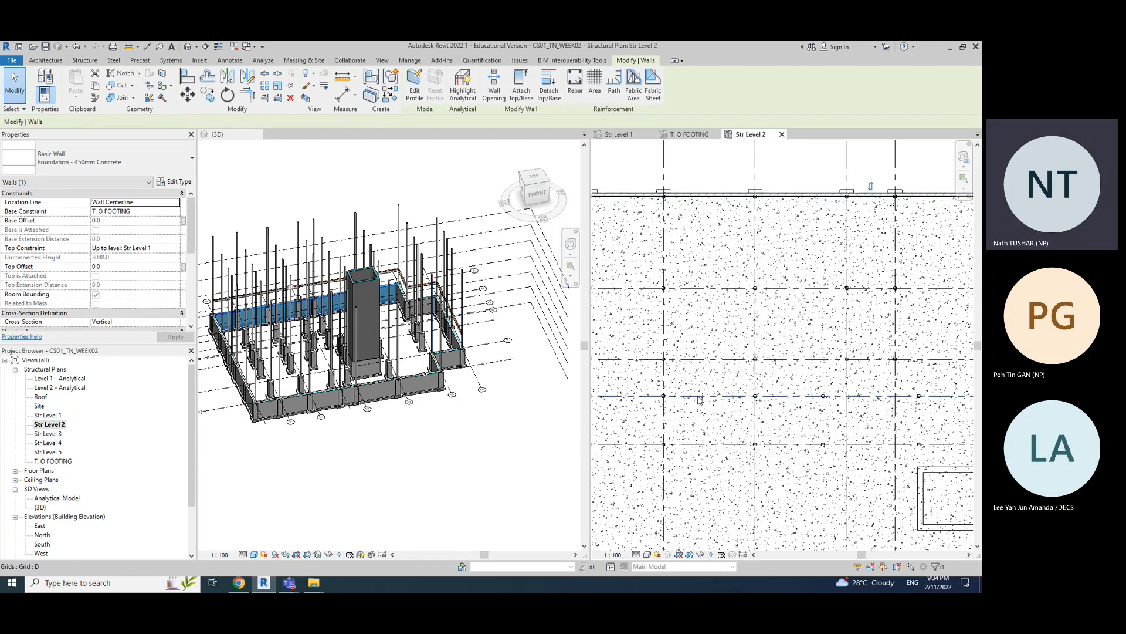
{"action": "scroll", "coordinate": [698, 399], "scroll_direction": "down", "scroll_amount": 5}
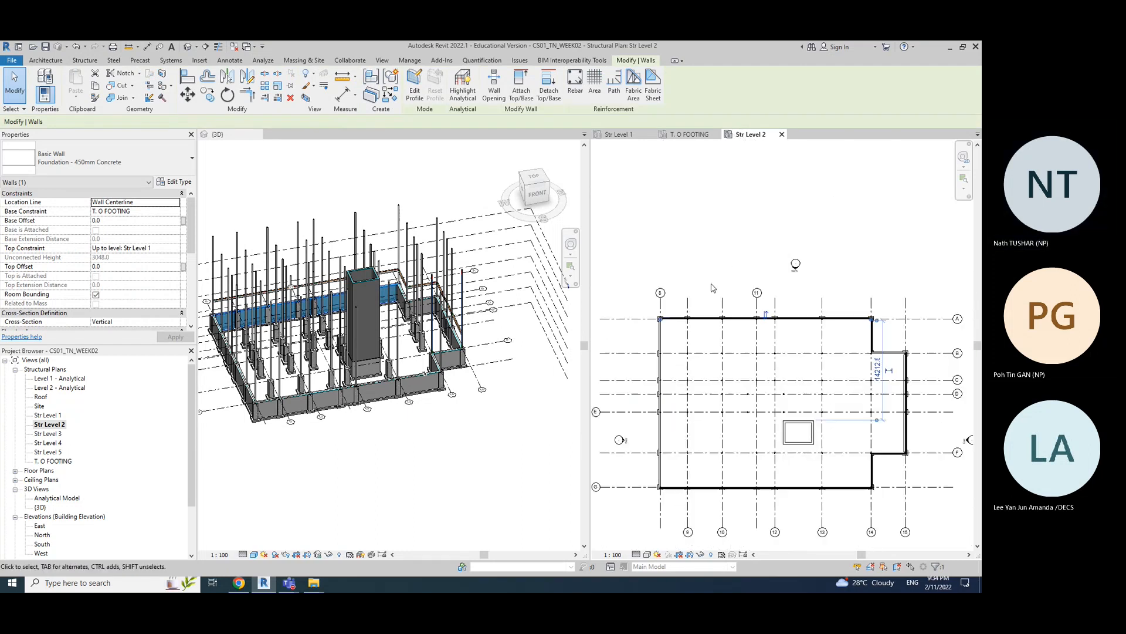
{"action": "left_click", "coordinate": [701, 555]}
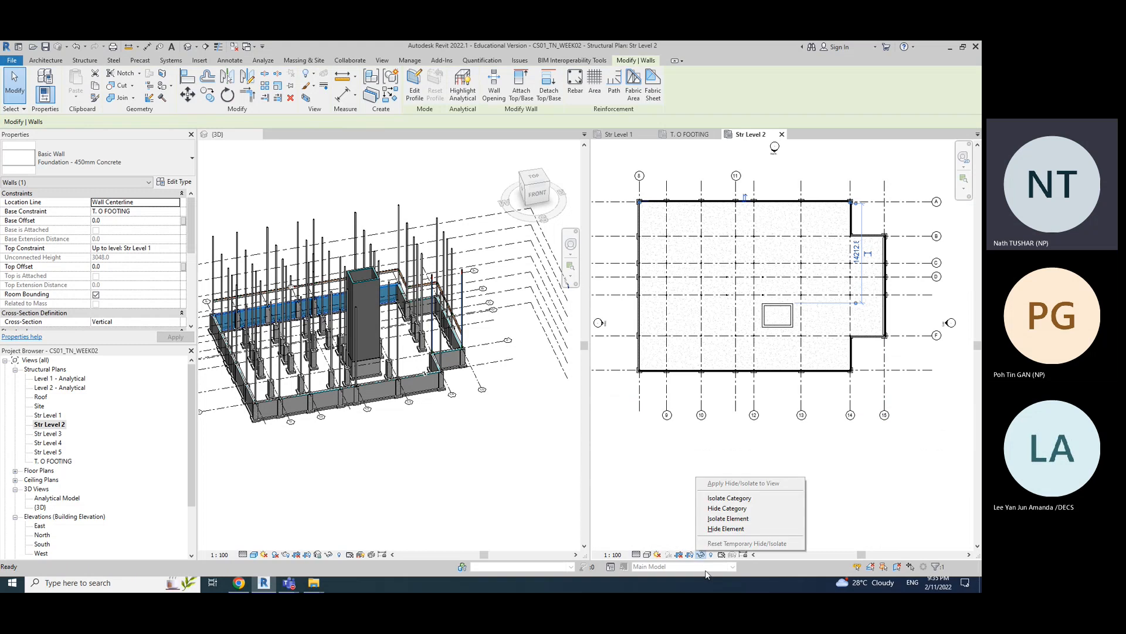
{"action": "left_click", "coordinate": [659, 449]}
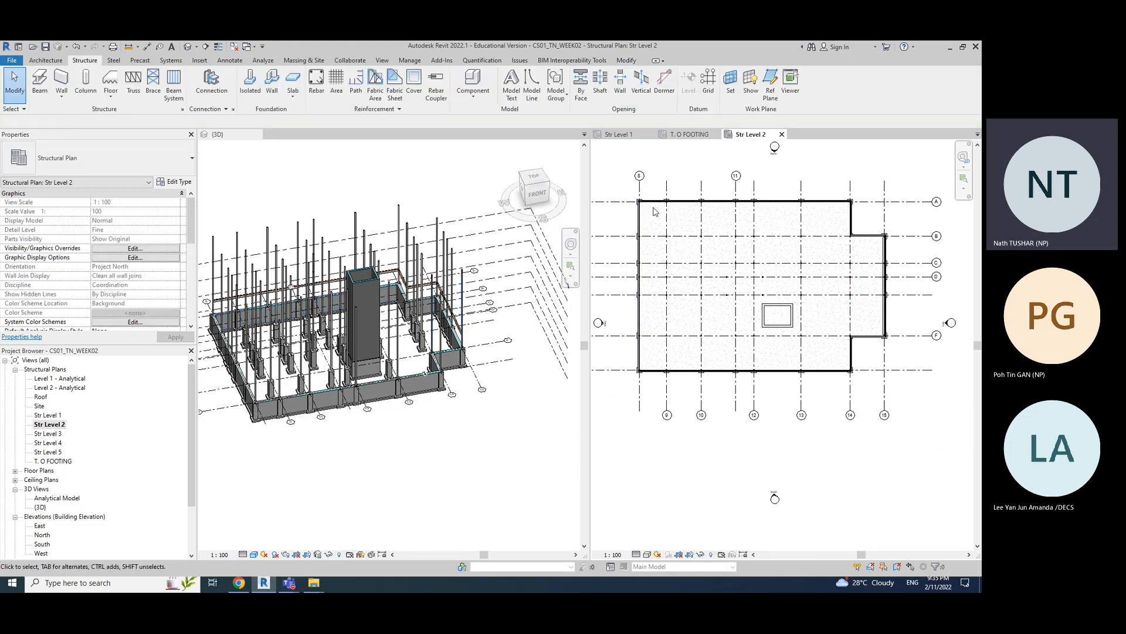
- Temporarily hide the wall category in the Str Level 2 plan, using the north foundation wall as the selected element
{"action": "scroll", "coordinate": [657, 208], "scroll_direction": "up", "scroll_amount": 5}
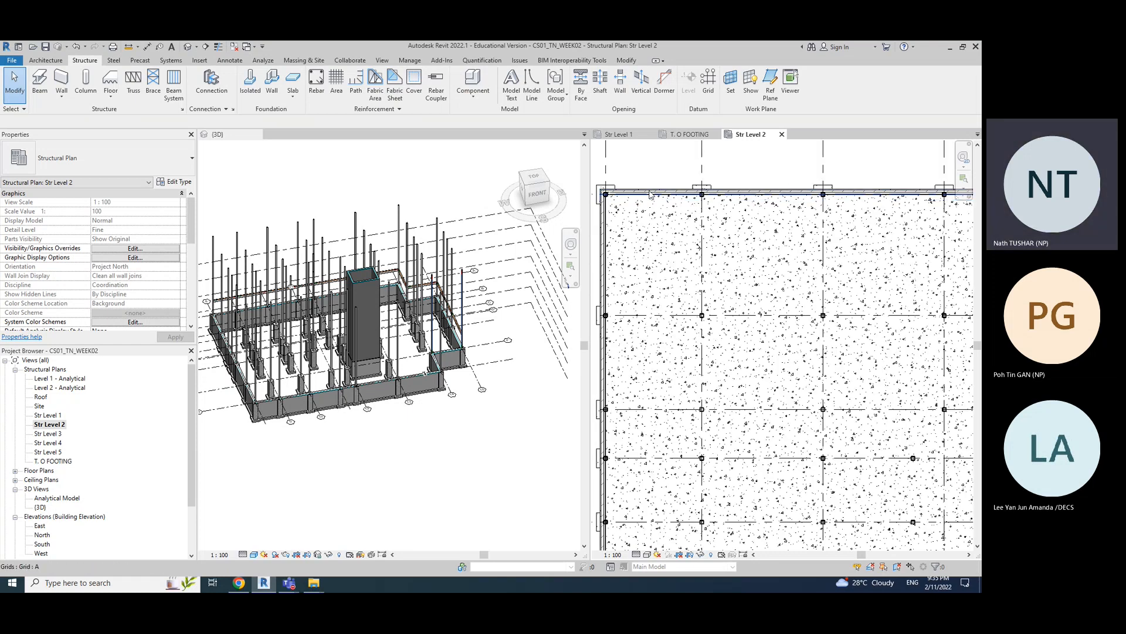
{"action": "left_click", "coordinate": [650, 192]}
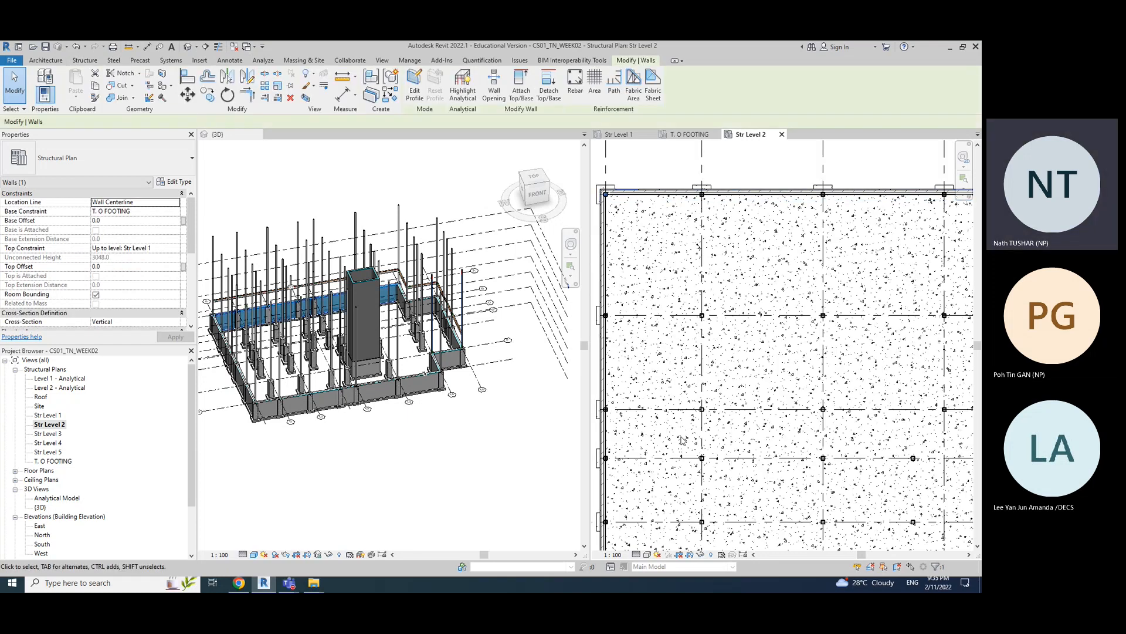
{"action": "left_click", "coordinate": [702, 555]}
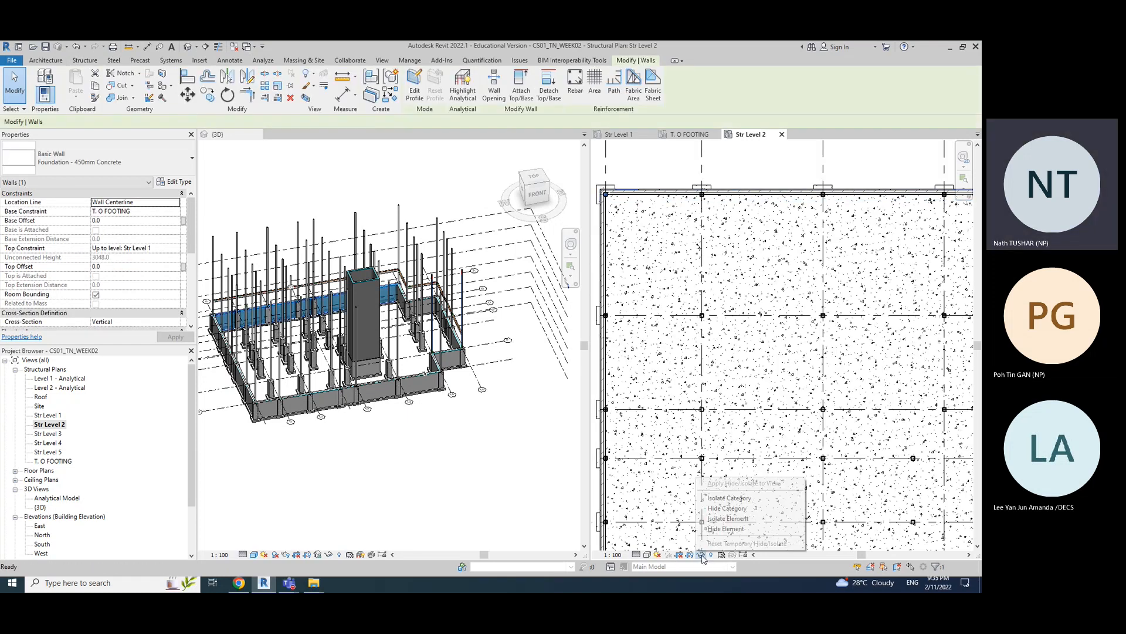
{"action": "left_click", "coordinate": [727, 508]}
{"action": "scroll", "coordinate": [722, 227], "scroll_direction": "down", "scroll_amount": 2}
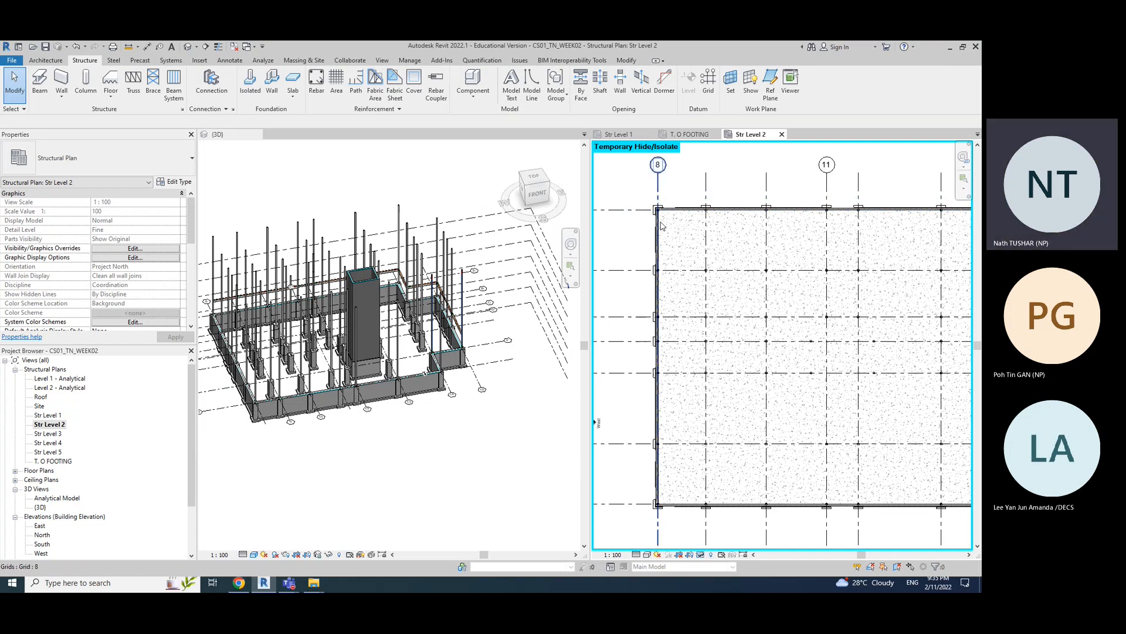
- Inspect the linked architectural model and beams at the grid 8 and A corner, then reset the temporary hide
{"action": "scroll", "coordinate": [661, 223], "scroll_direction": "up", "scroll_amount": 3}
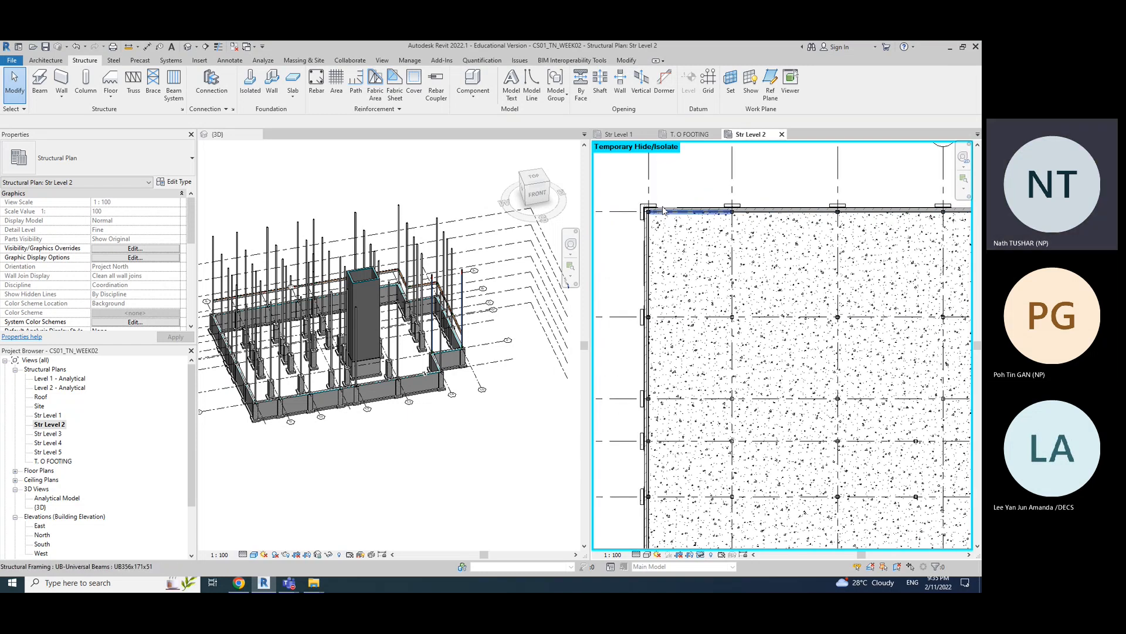
{"action": "scroll", "coordinate": [663, 210], "scroll_direction": "up", "scroll_amount": 4}
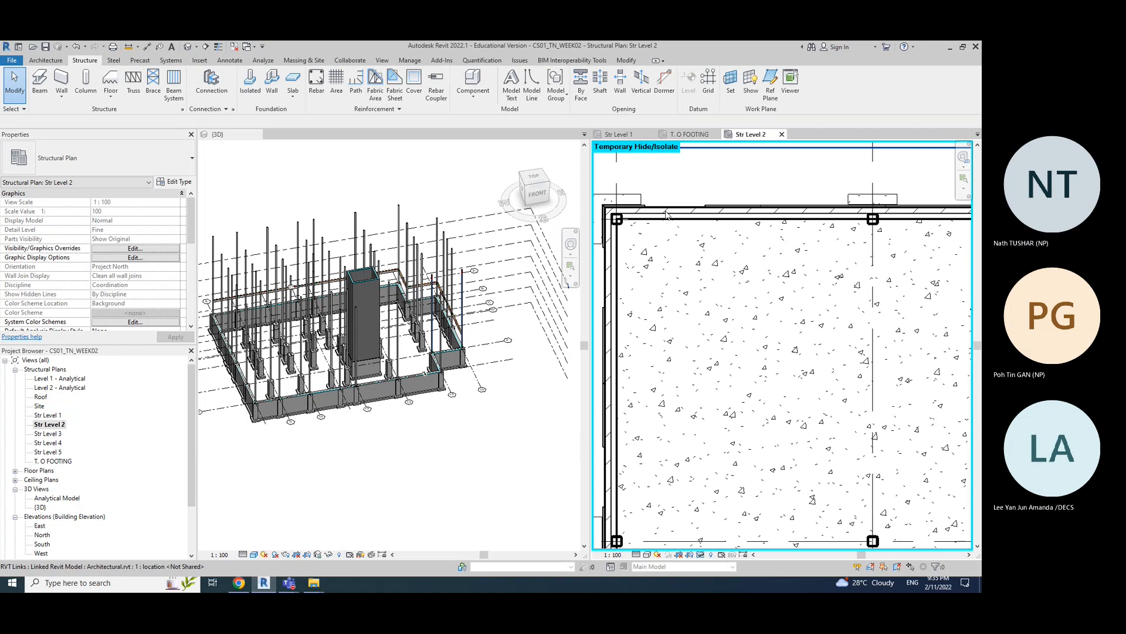
{"action": "left_click", "coordinate": [667, 209]}
{"action": "key", "text": "Escape"}
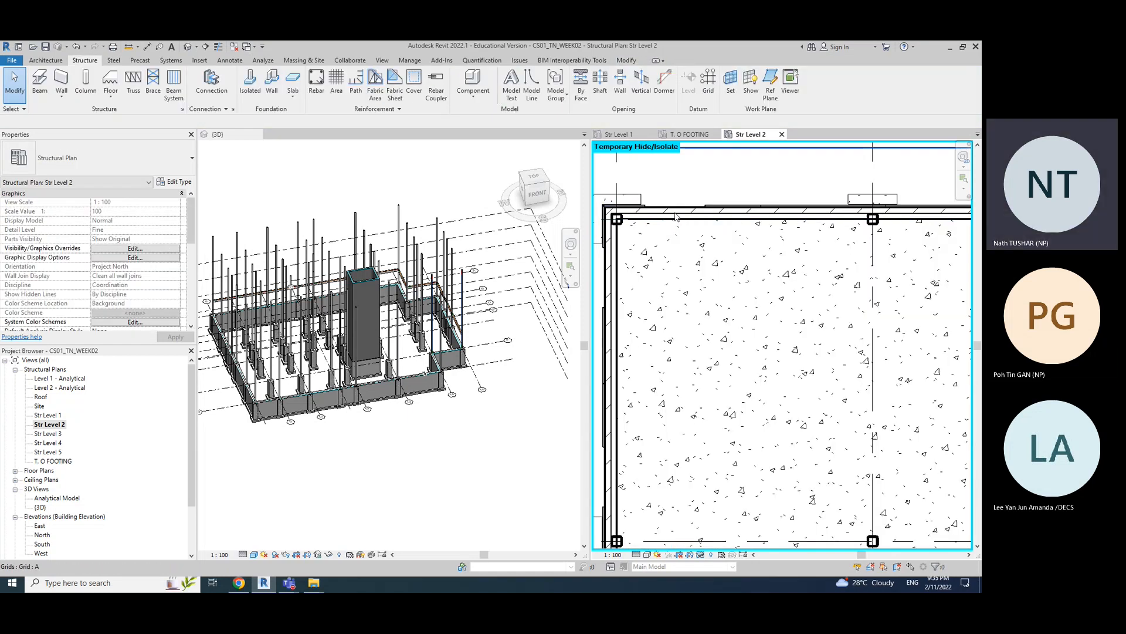
{"action": "left_click", "coordinate": [675, 211]}
{"action": "scroll", "coordinate": [689, 347], "scroll_direction": "down", "scroll_amount": 2}
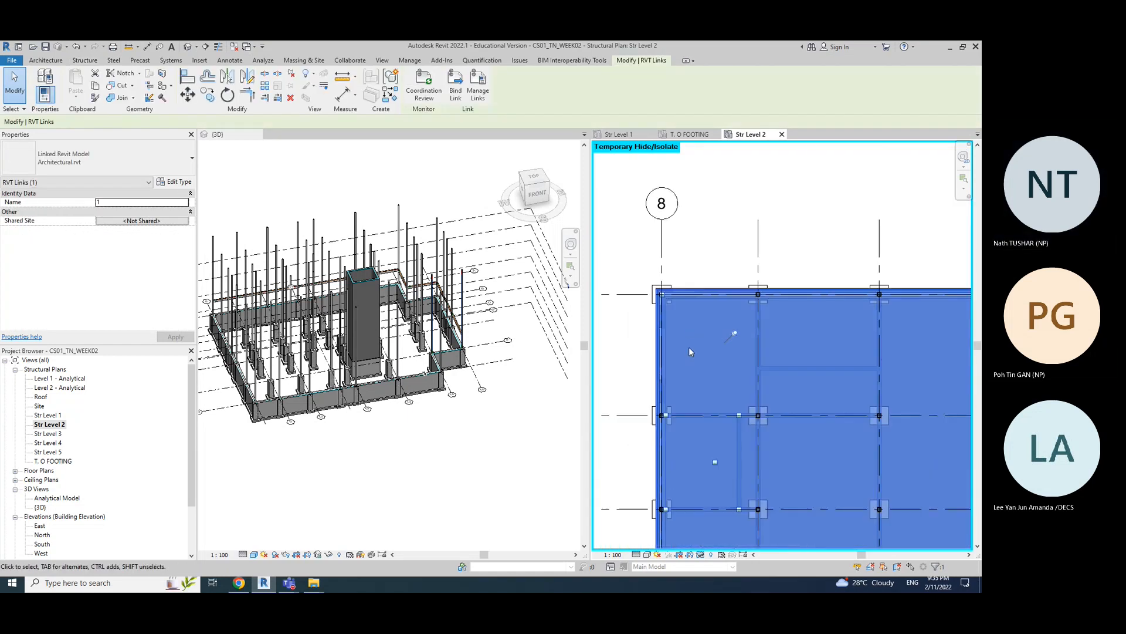
{"action": "left_click", "coordinate": [719, 169]}
{"action": "scroll", "coordinate": [714, 311], "scroll_direction": "down", "scroll_amount": 1}
{"action": "middle_click_drag", "start_coordinate": [719, 248], "coordinate": [670, 152]}
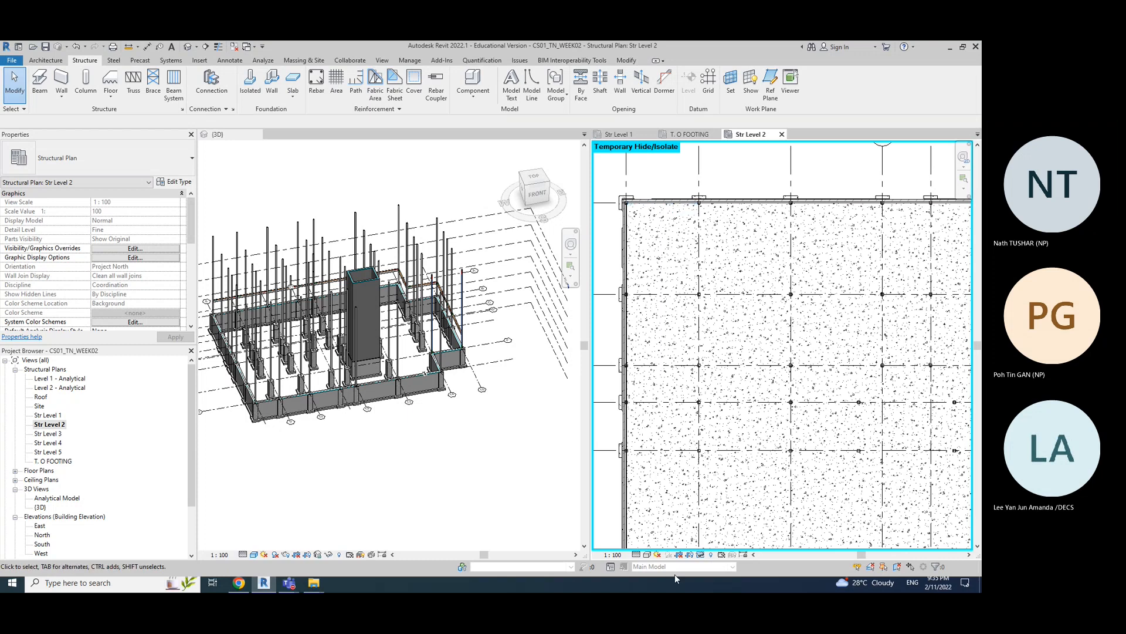
{"action": "left_click", "coordinate": [700, 555]}
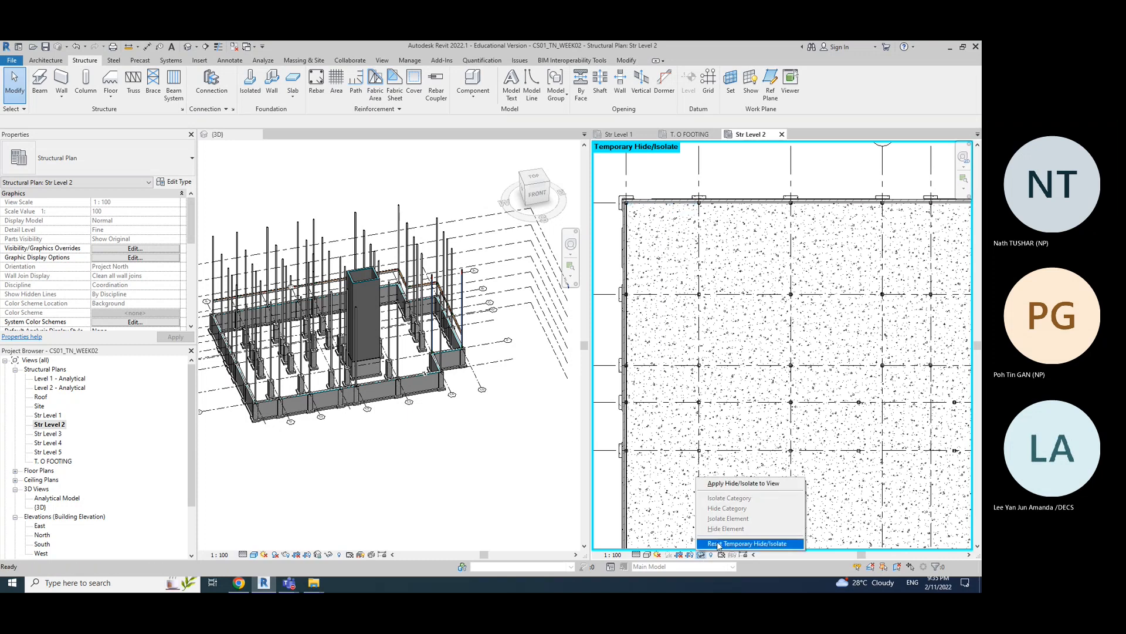
{"action": "left_click", "coordinate": [718, 544]}
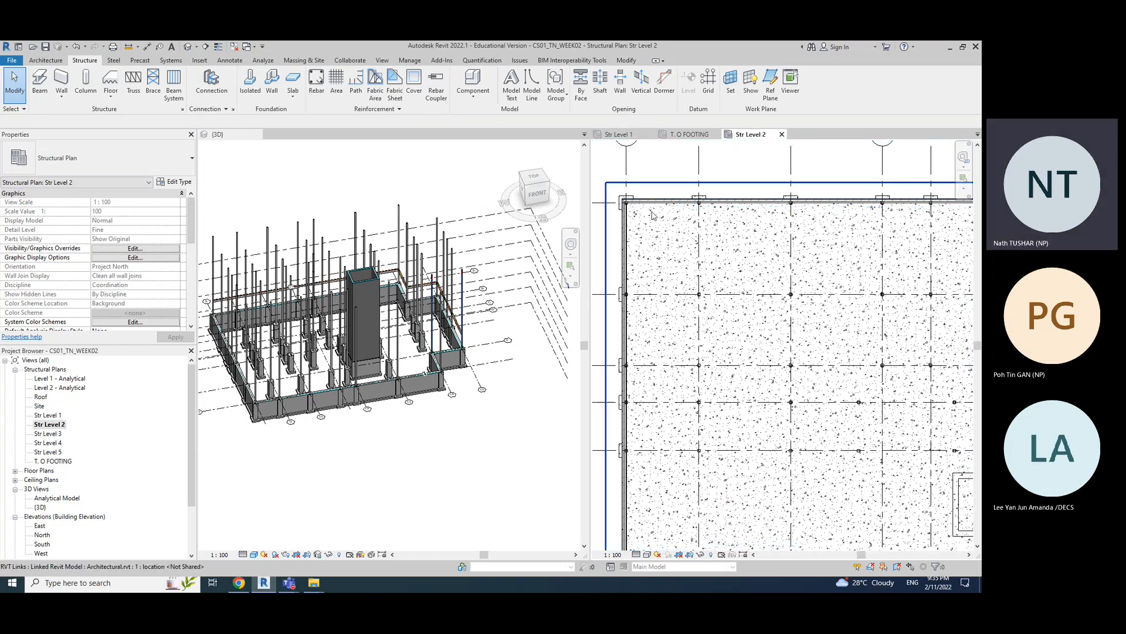
- Select the three UB356x171x51 beams along the north wall between grids 8 and 11
{"action": "mouse_move", "coordinate": [672, 175]}
{"action": "middle_mouse_down"}
{"action": "mouse_move", "coordinate": [601, 168]}
{"action": "mouse_move", "coordinate": [770, 195]}
{"action": "middle_mouse_up"}
{"action": "scroll", "coordinate": [762, 192], "scroll_direction": "down", "scroll_amount": 1}
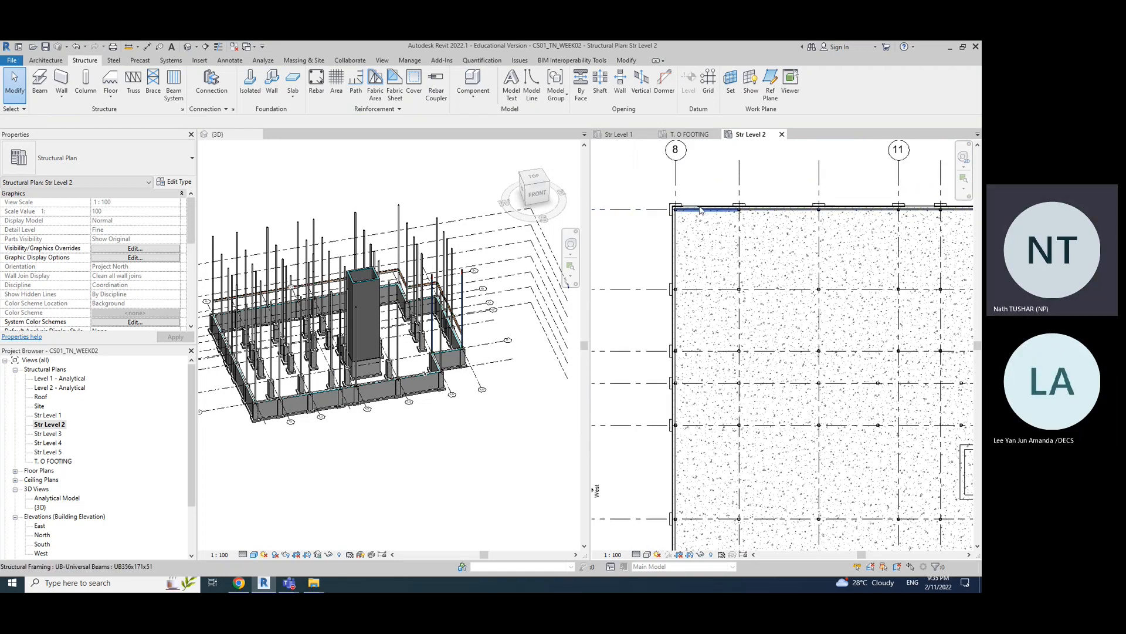
{"action": "left_click", "coordinate": [701, 210]}
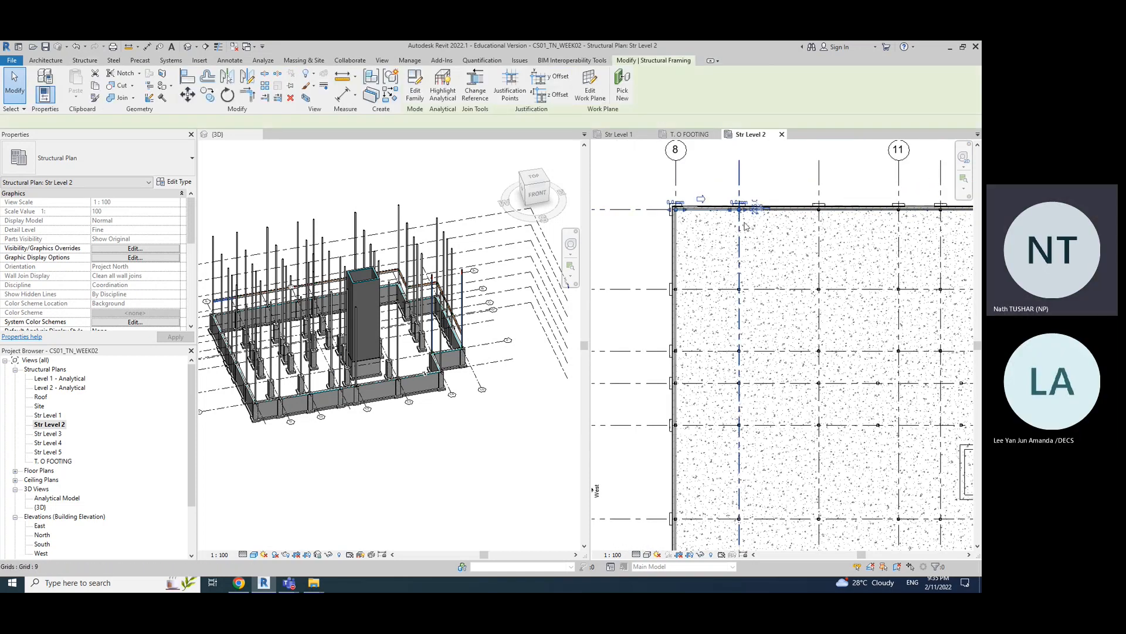
{"action": "left_click", "coordinate": [779, 210], "text": "ctrl"}
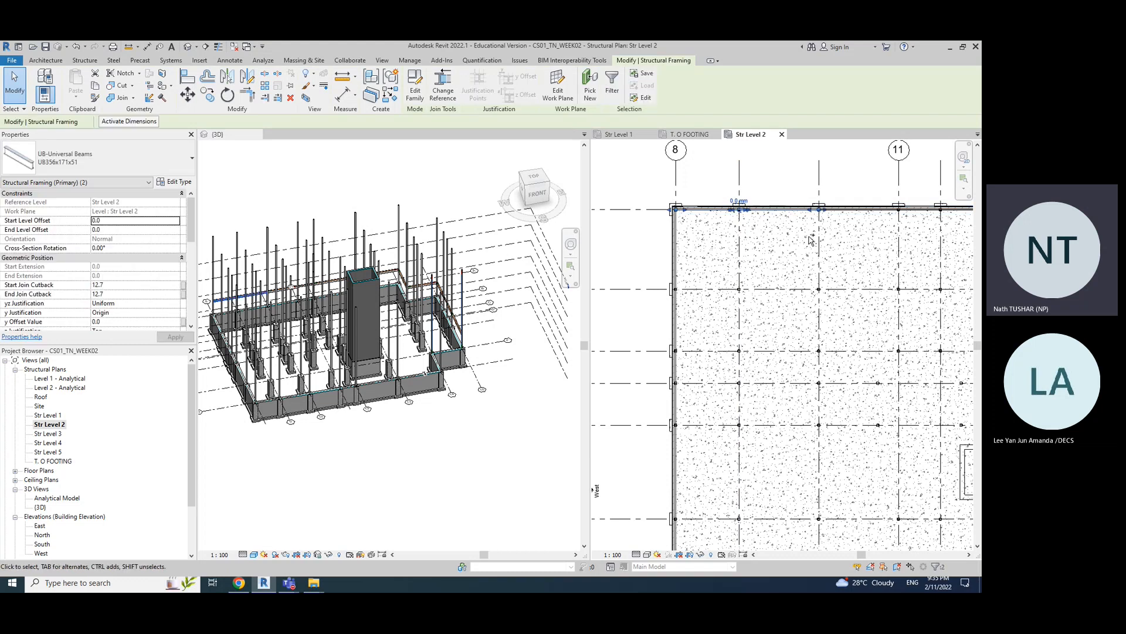
{"action": "left_click", "coordinate": [848, 210], "text": "ctrl"}
{"action": "middle_click_drag", "start_coordinate": [854, 194], "coordinate": [673, 192]}
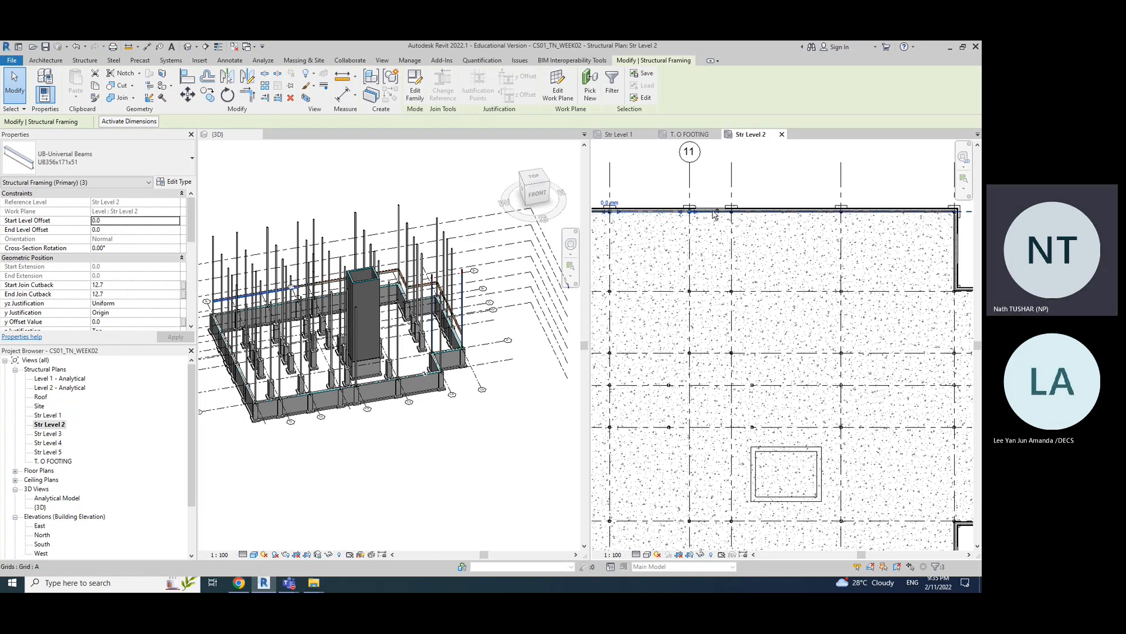
- Add the remaining three north-wall beams between grids 11 and 14 to the selection, including the UB254x102x28 beam
{"action": "scroll", "coordinate": [710, 215], "scroll_direction": "up", "scroll_amount": 5}
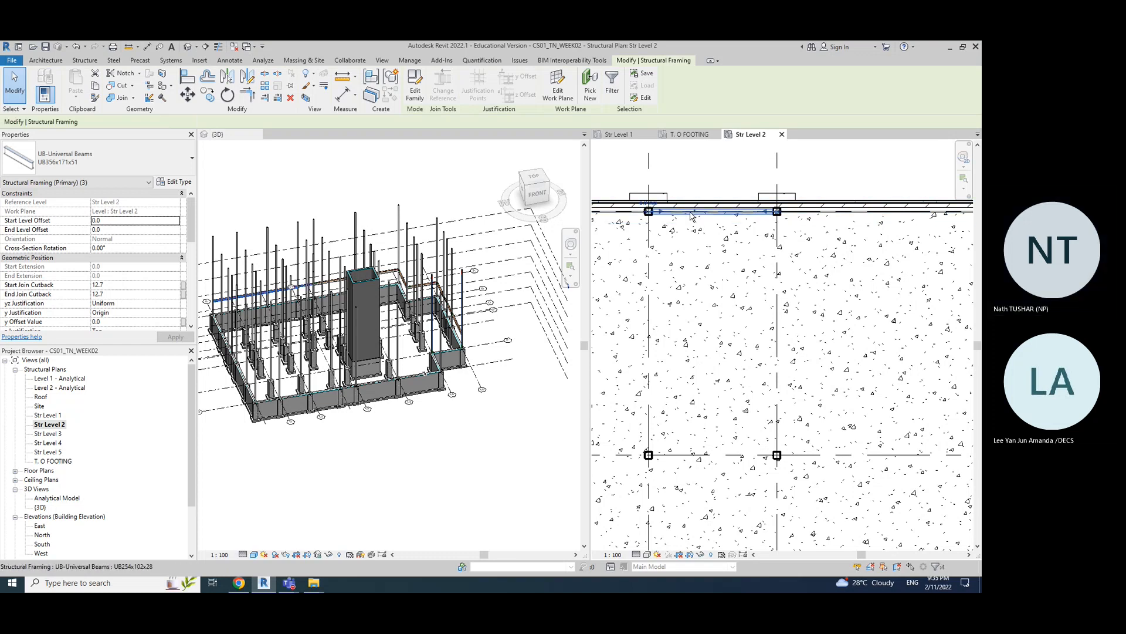
{"action": "left_click", "coordinate": [691, 217], "text": "ctrl"}
{"action": "scroll", "coordinate": [692, 218], "scroll_direction": "up", "scroll_amount": 3}
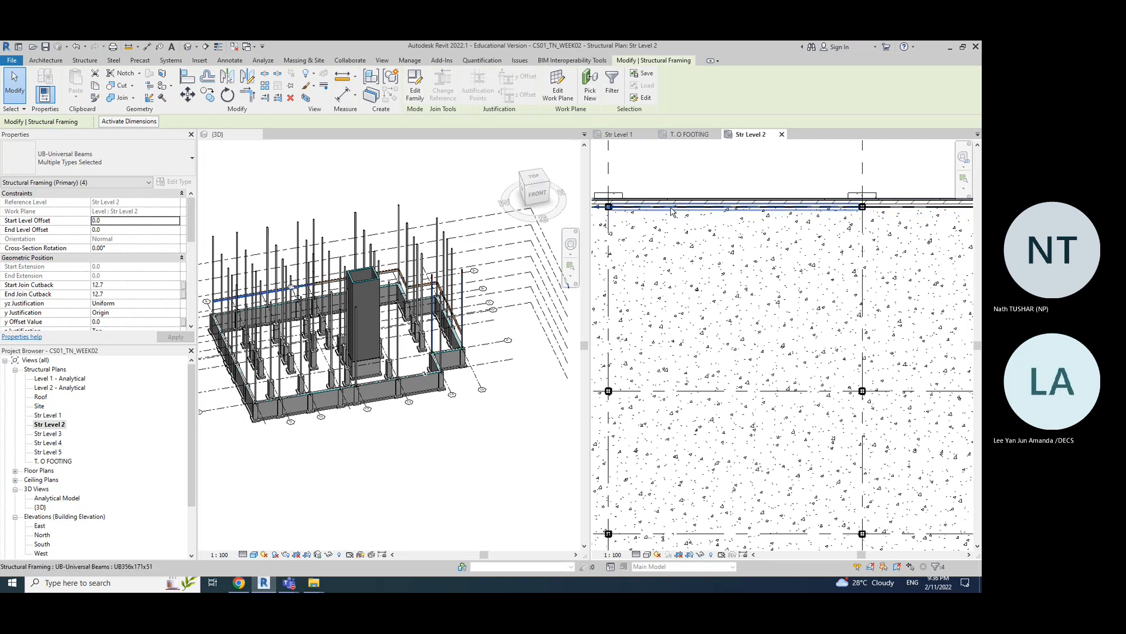
{"action": "left_click", "coordinate": [672, 210], "text": "ctrl"}
{"action": "mouse_move", "coordinate": [919, 265]}
{"action": "middle_mouse_down"}
{"action": "mouse_move", "coordinate": [780, 264]}
{"action": "mouse_move", "coordinate": [903, 269]}
{"action": "middle_mouse_up"}
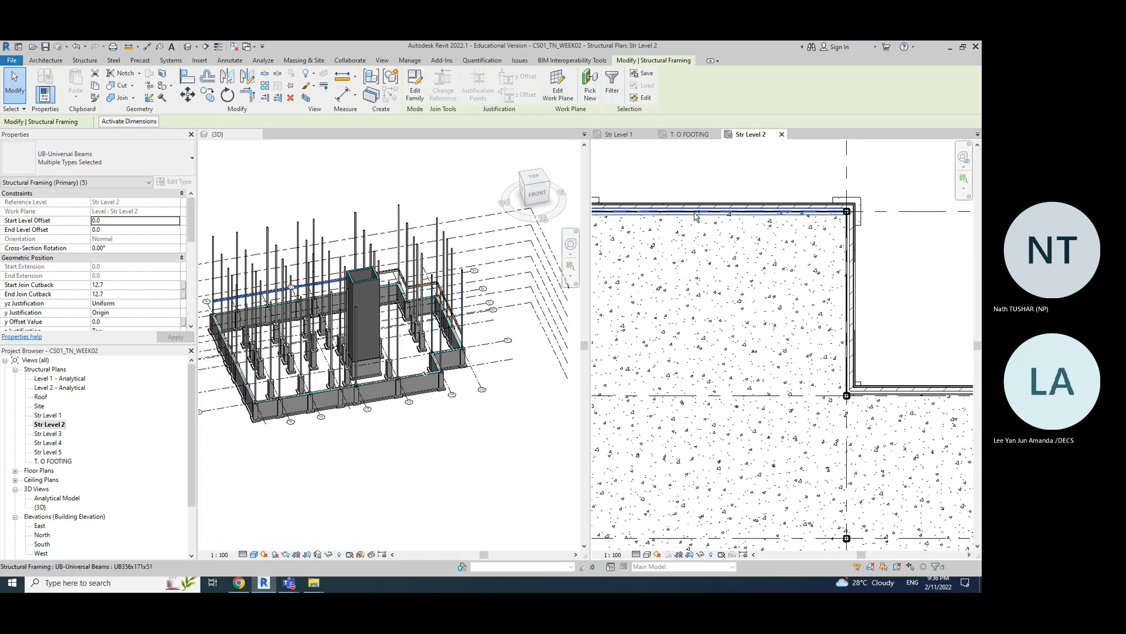
{"action": "mouse_move", "coordinate": [695, 217]}
{"action": "middle_mouse_down"}
{"action": "mouse_move", "coordinate": [747, 223]}
{"action": "mouse_move", "coordinate": [748, 235]}
{"action": "mouse_move", "coordinate": [729, 229]}
{"action": "mouse_move", "coordinate": [870, 210]}
{"action": "middle_mouse_up"}
{"action": "scroll", "coordinate": [839, 206], "scroll_direction": "down", "scroll_amount": 2}
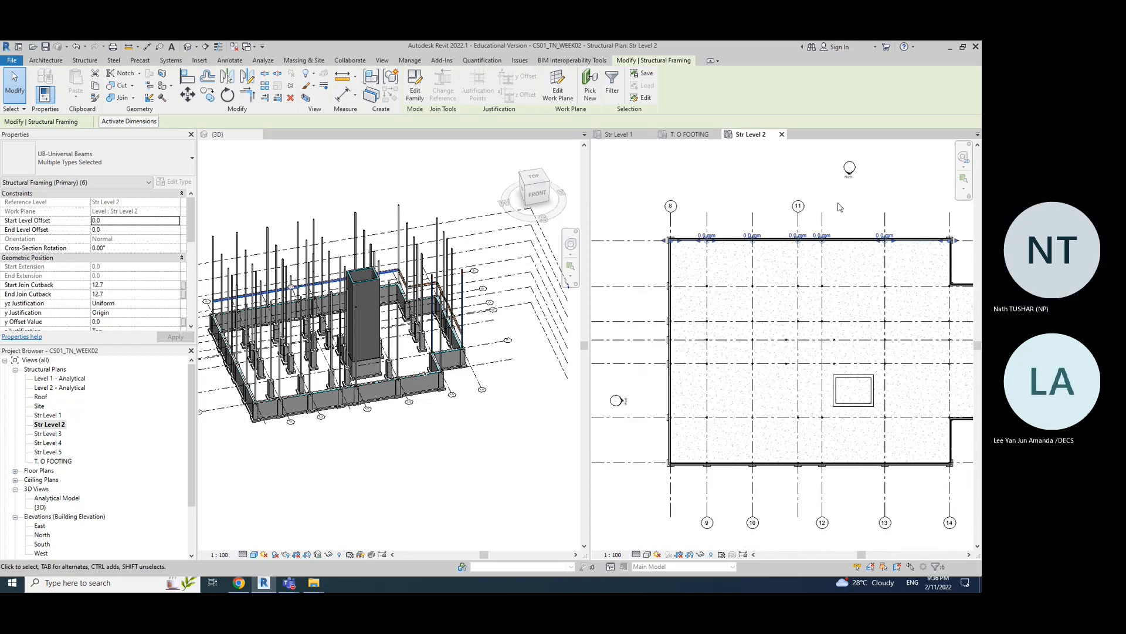
- Copy the six selected north-wall beams with multiple copies enabled, from the column at grids 8 and A to the column at grids 8 and B
{"action": "middle_click_drag", "start_coordinate": [739, 211], "coordinate": [717, 184]}
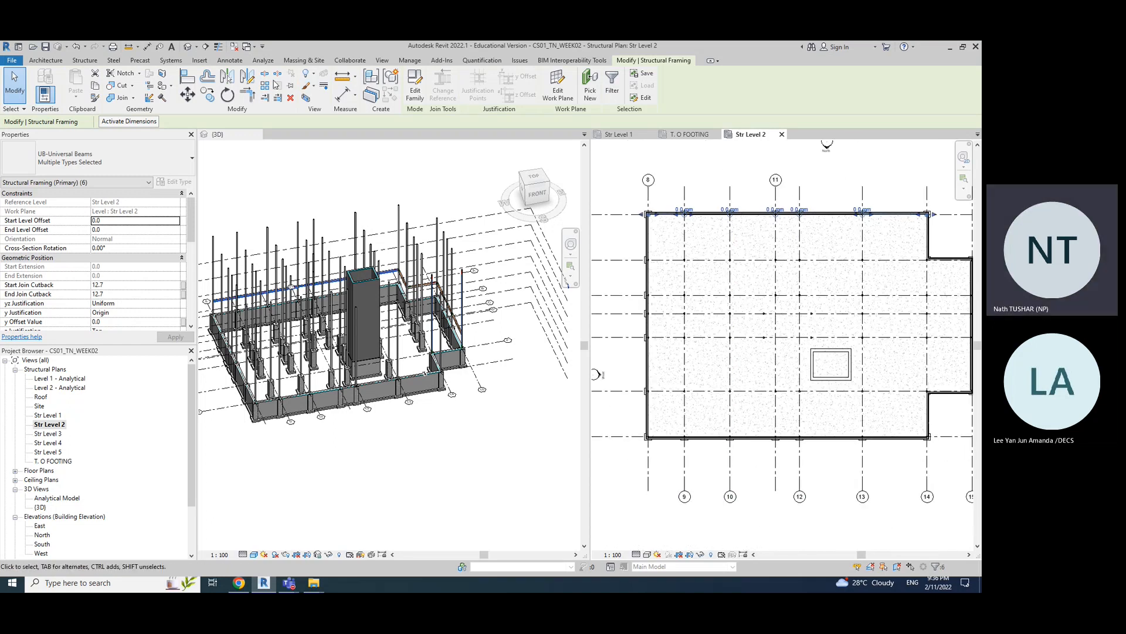
{"action": "left_click", "coordinate": [208, 95]}
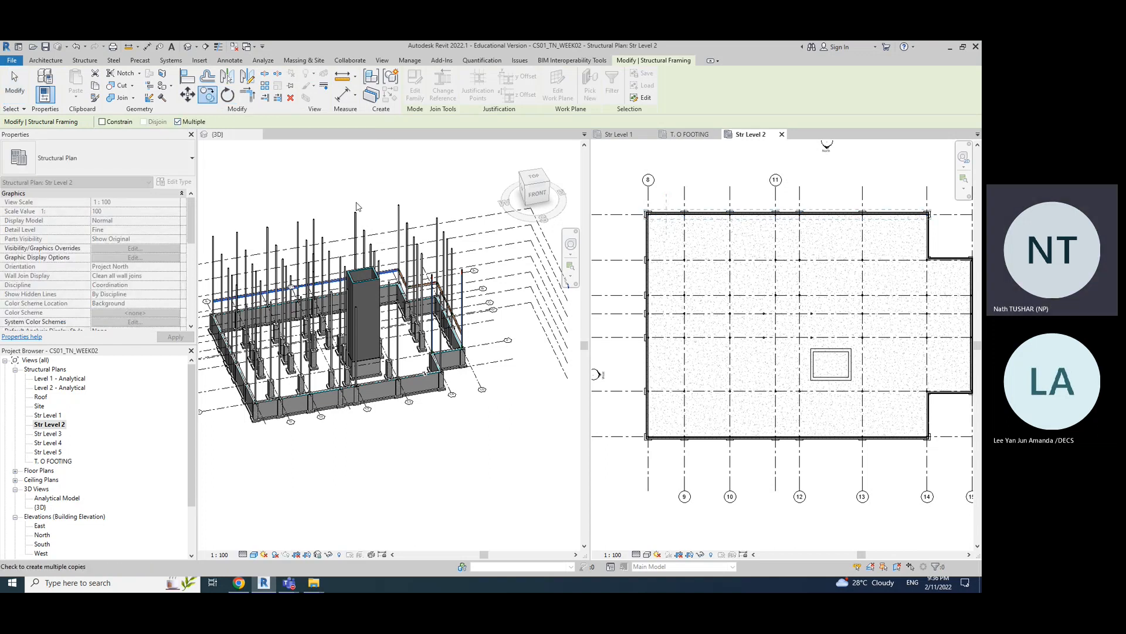
{"action": "scroll", "coordinate": [658, 232], "scroll_direction": "up", "scroll_amount": 7}
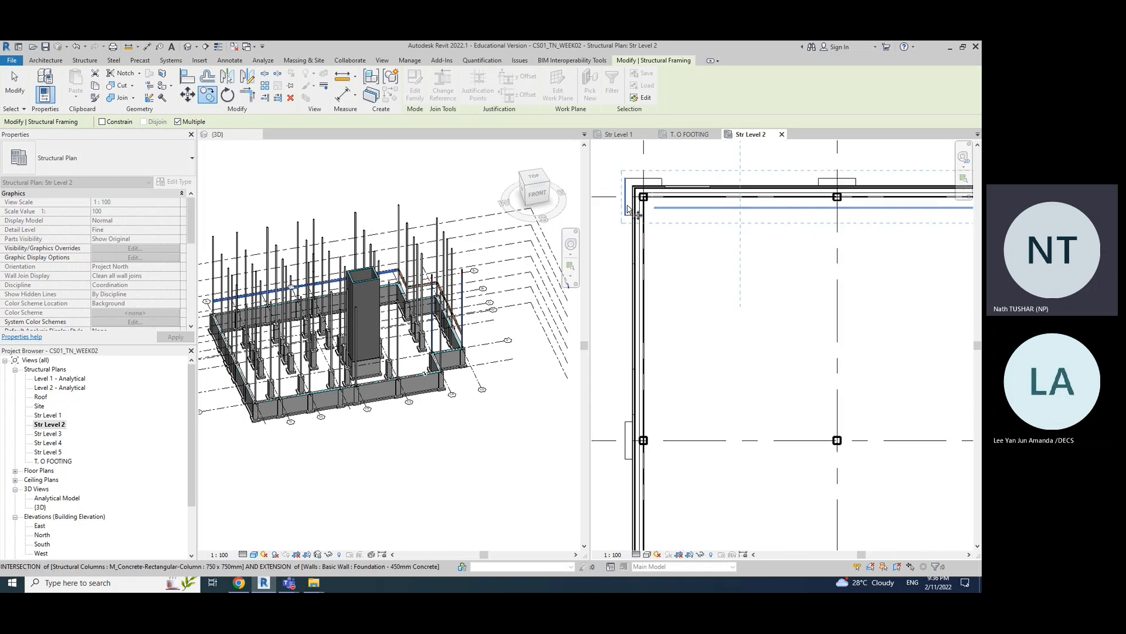
{"action": "scroll", "coordinate": [663, 187], "scroll_direction": "up", "scroll_amount": 3}
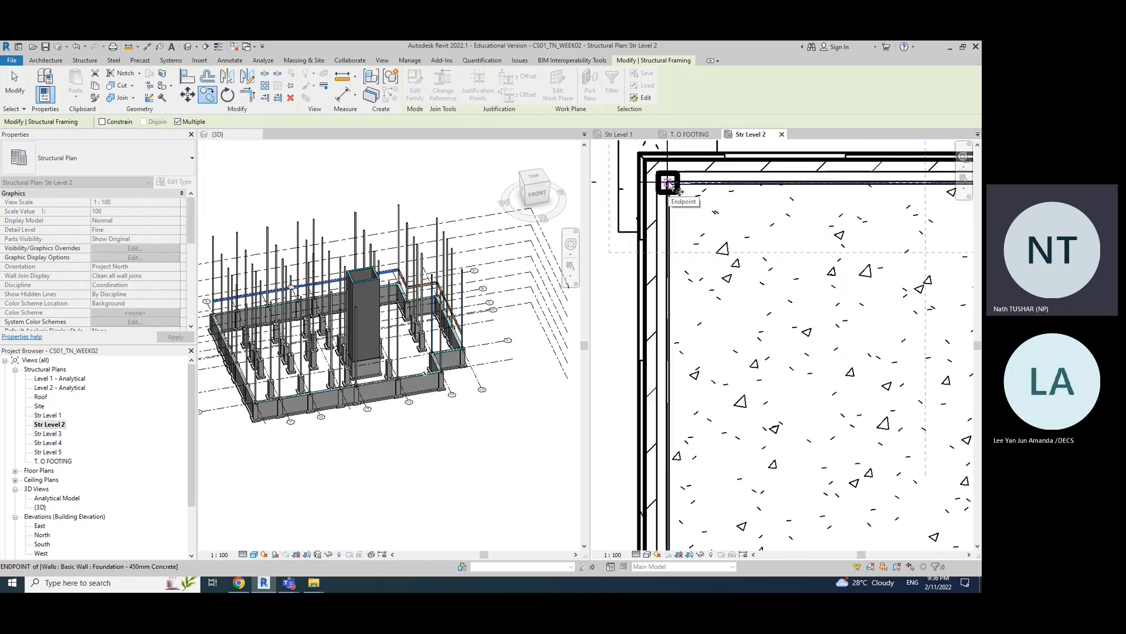
{"action": "left_click", "coordinate": [669, 184]}
{"action": "scroll", "coordinate": [669, 184], "scroll_direction": "down", "scroll_amount": 4}
{"action": "scroll", "coordinate": [675, 212], "scroll_direction": "up", "scroll_amount": 3}
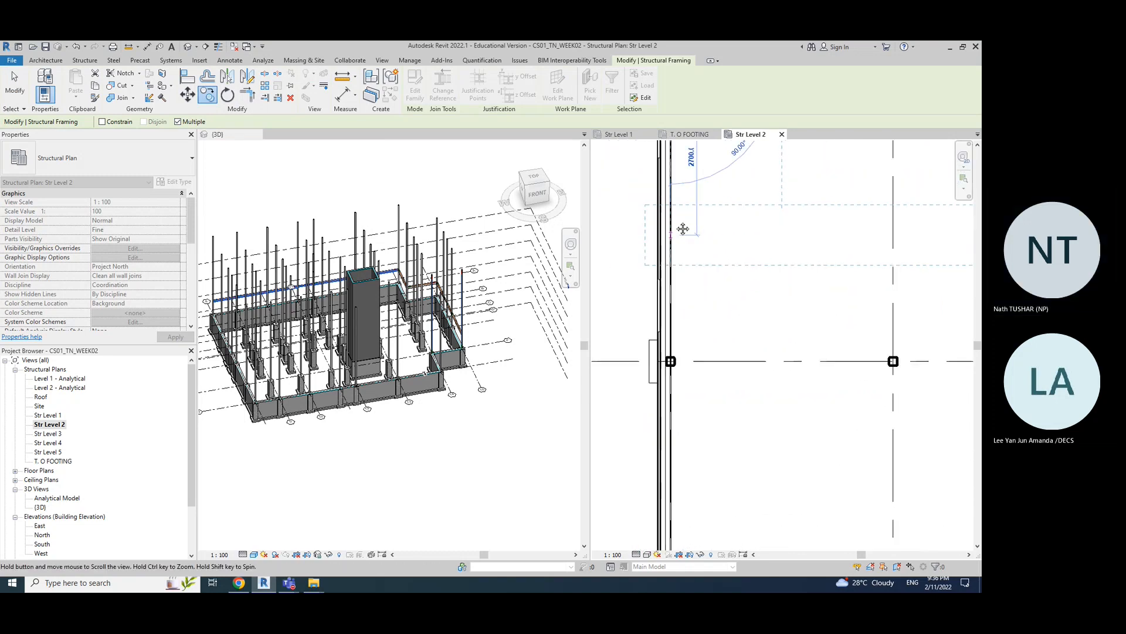
{"action": "scroll", "coordinate": [671, 328], "scroll_direction": "up", "scroll_amount": 4}
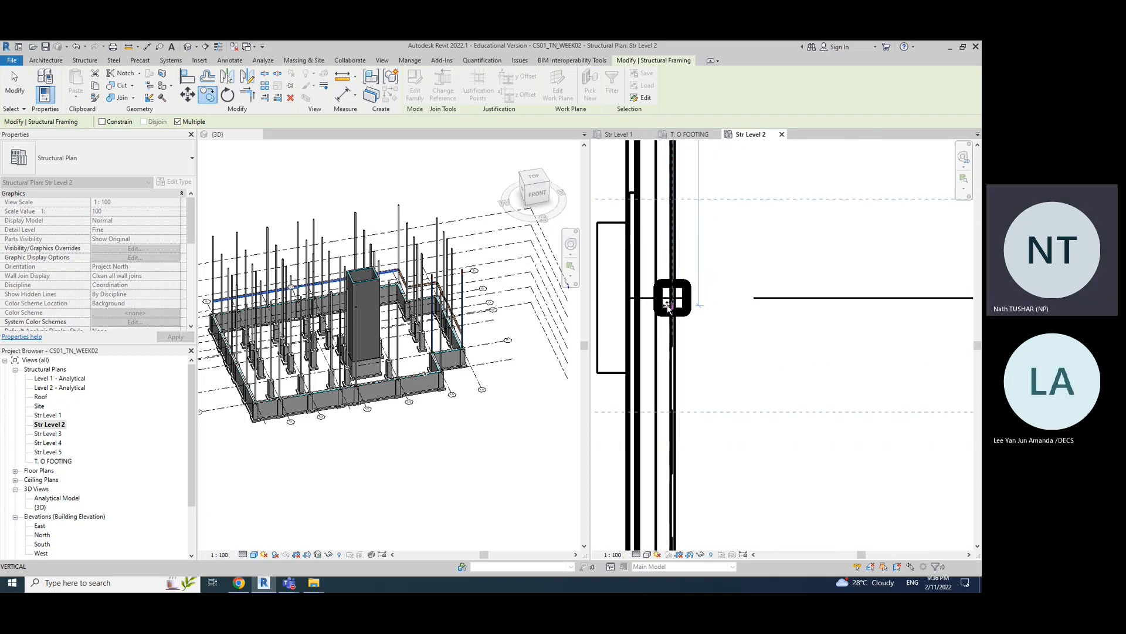
{"action": "left_click", "coordinate": [672, 298]}
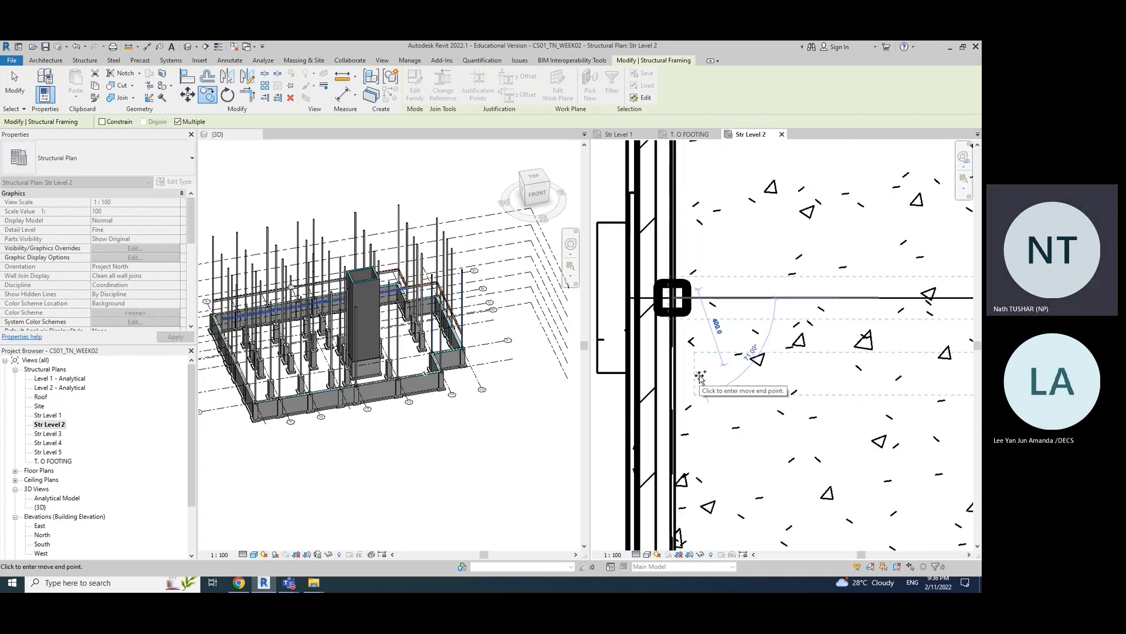
- Place two more copies of the beam row on grid lines C and D, snapping to the columns on grid 8
{"action": "scroll", "coordinate": [703, 378], "scroll_direction": "down", "scroll_amount": 4}
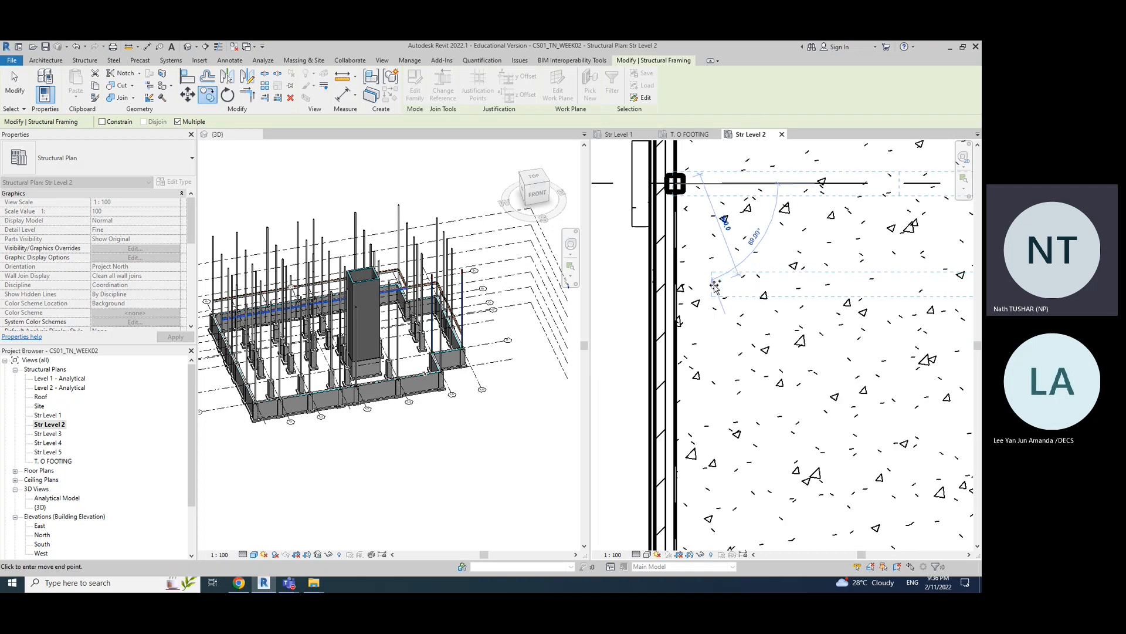
{"action": "scroll", "coordinate": [713, 329], "scroll_direction": "down", "scroll_amount": 2}
{"action": "middle_click_drag", "start_coordinate": [745, 387], "coordinate": [715, 284]}
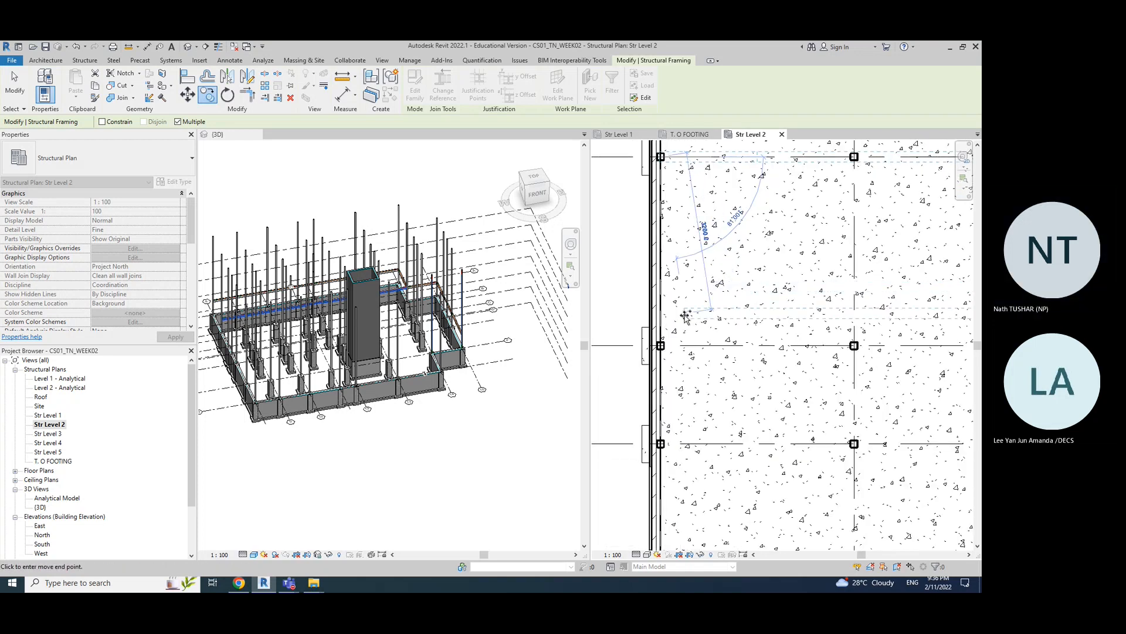
{"action": "scroll", "coordinate": [661, 345], "scroll_direction": "up", "scroll_amount": 5}
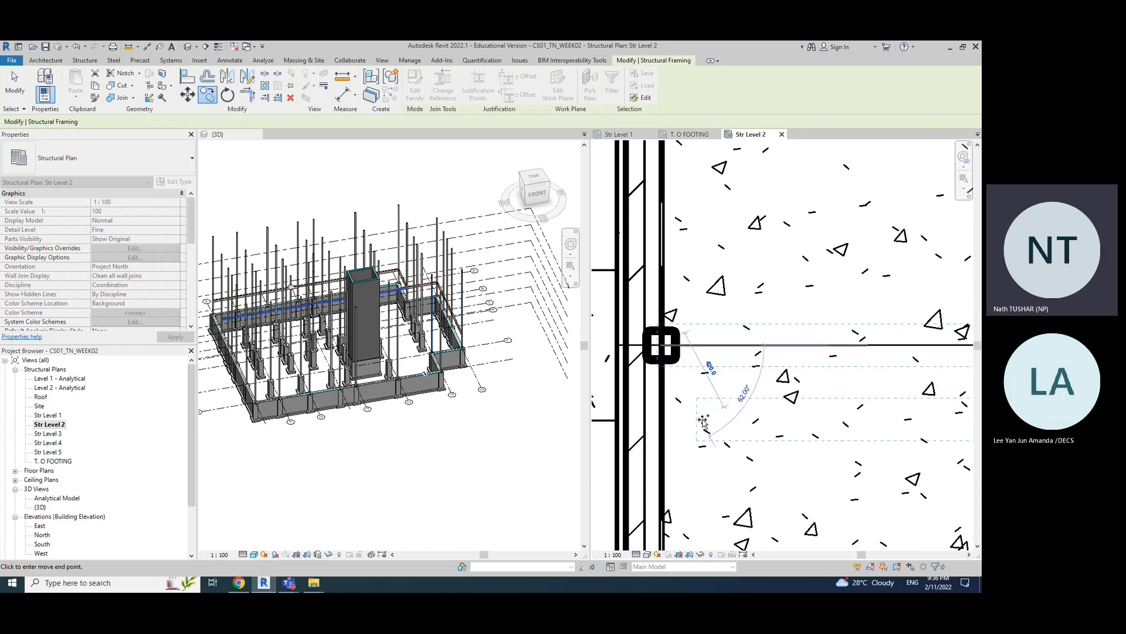
{"action": "scroll", "coordinate": [728, 405], "scroll_direction": "down", "scroll_amount": 5}
{"action": "middle_click_drag", "start_coordinate": [744, 433], "coordinate": [689, 249]}
{"action": "scroll", "coordinate": [691, 272], "scroll_direction": "up", "scroll_amount": 1}
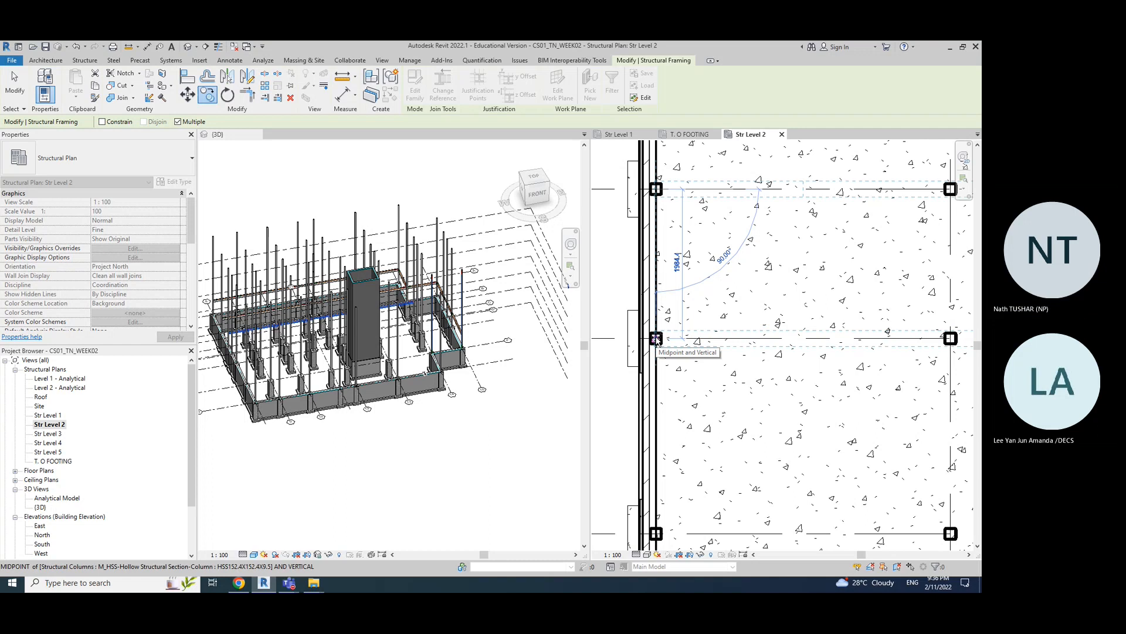
{"action": "scroll", "coordinate": [656, 339], "scroll_direction": "up", "scroll_amount": 5}
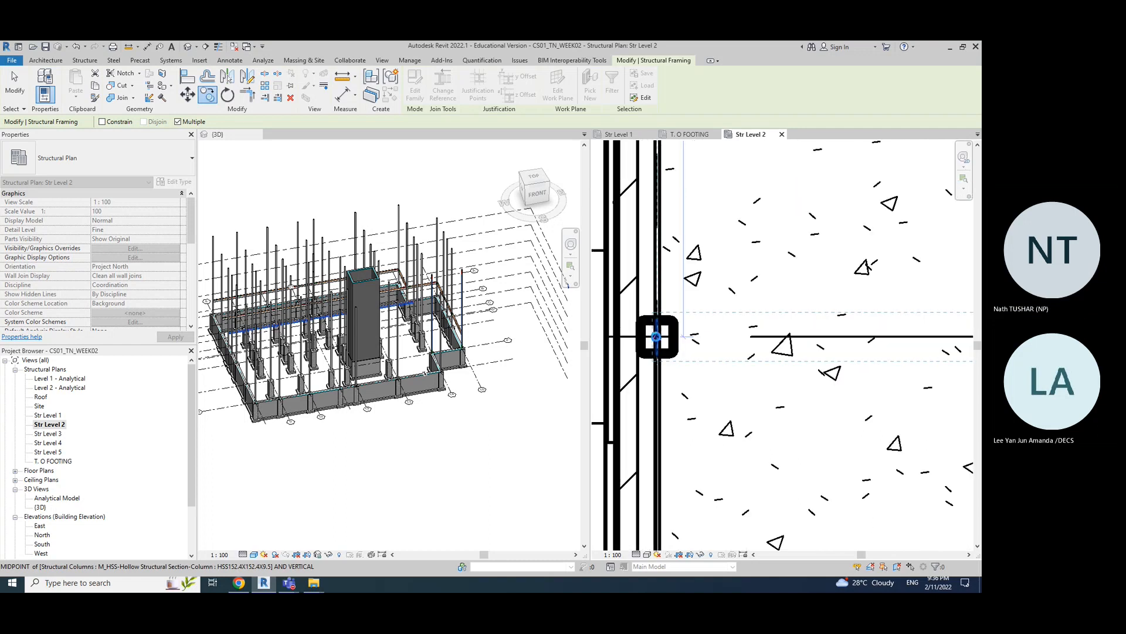
- Place further copies of the beam row on grid lines E and F, snapping to the grid 8 columns
{"action": "scroll", "coordinate": [656, 337], "scroll_direction": "down", "scroll_amount": 5}
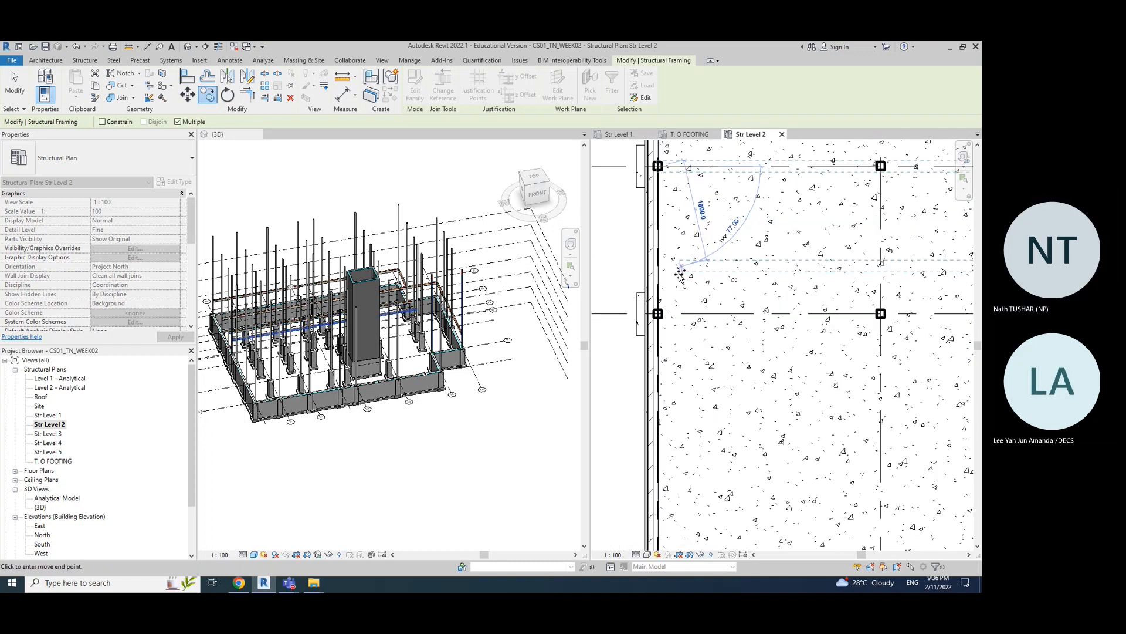
{"action": "scroll", "coordinate": [658, 315], "scroll_direction": "up", "scroll_amount": 5}
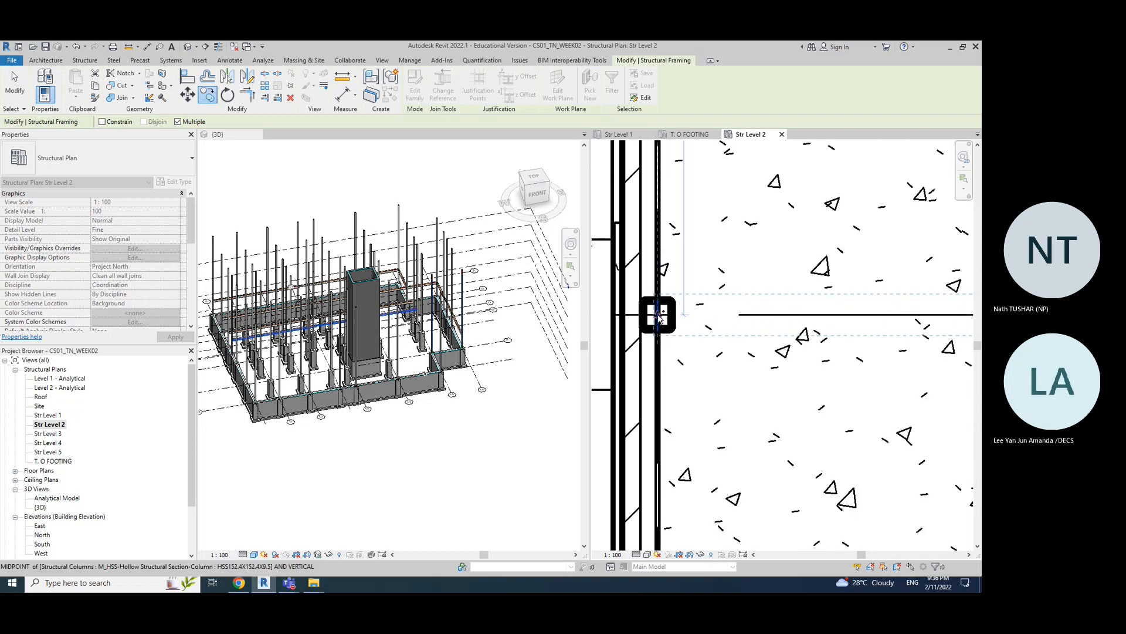
{"action": "scroll", "coordinate": [658, 317], "scroll_direction": "down", "scroll_amount": 4}
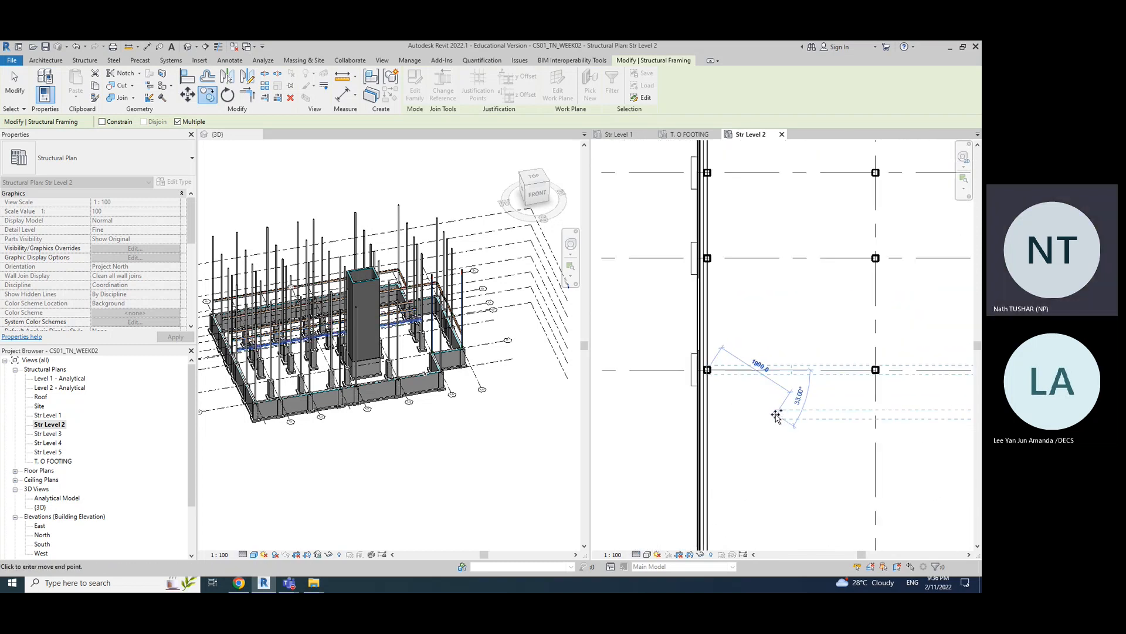
{"action": "scroll", "coordinate": [644, 393], "scroll_direction": "up", "scroll_amount": 5}
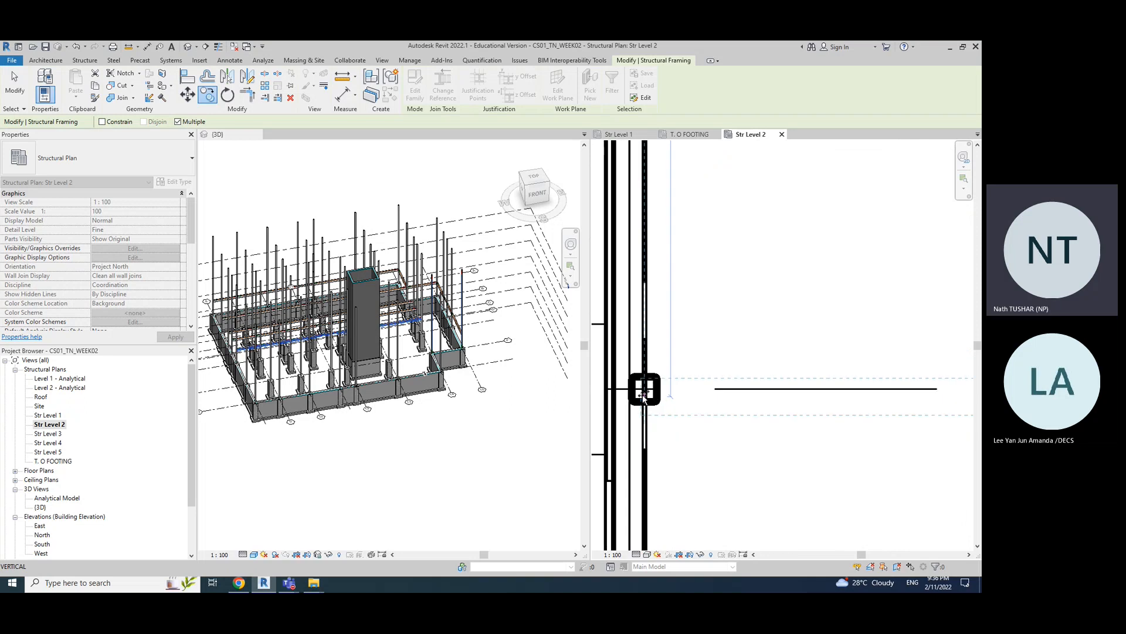
- Place the final copy of the beam row on grid line G at the grid 8 corner column and end the copying
{"action": "scroll", "coordinate": [701, 433], "scroll_direction": "down", "scroll_amount": 5}
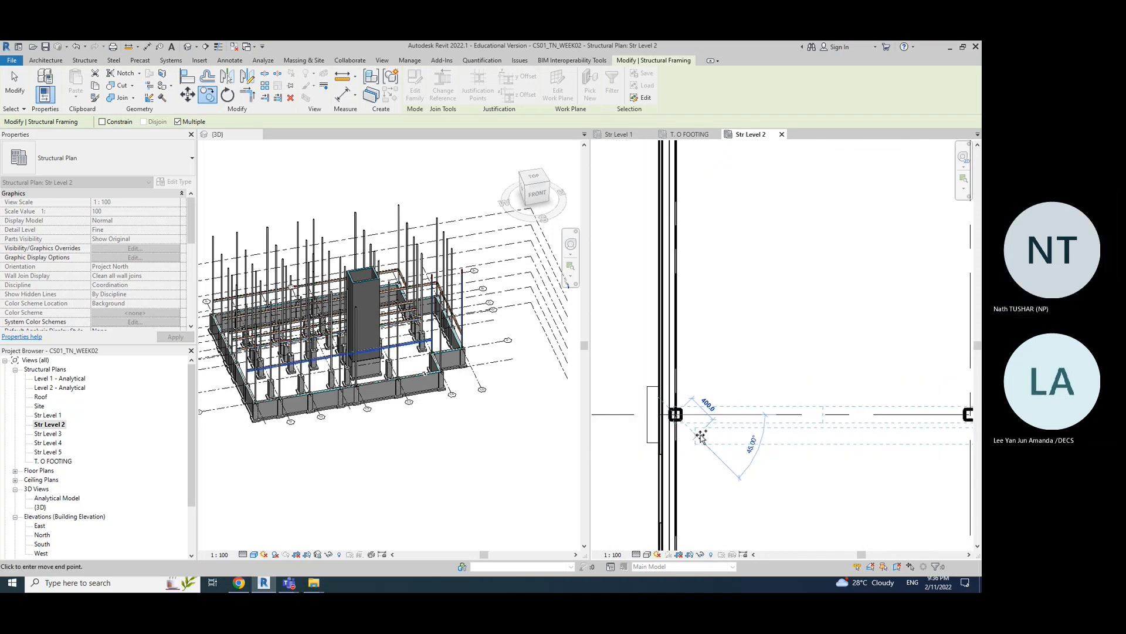
{"action": "scroll", "coordinate": [654, 438], "scroll_direction": "up", "scroll_amount": 5}
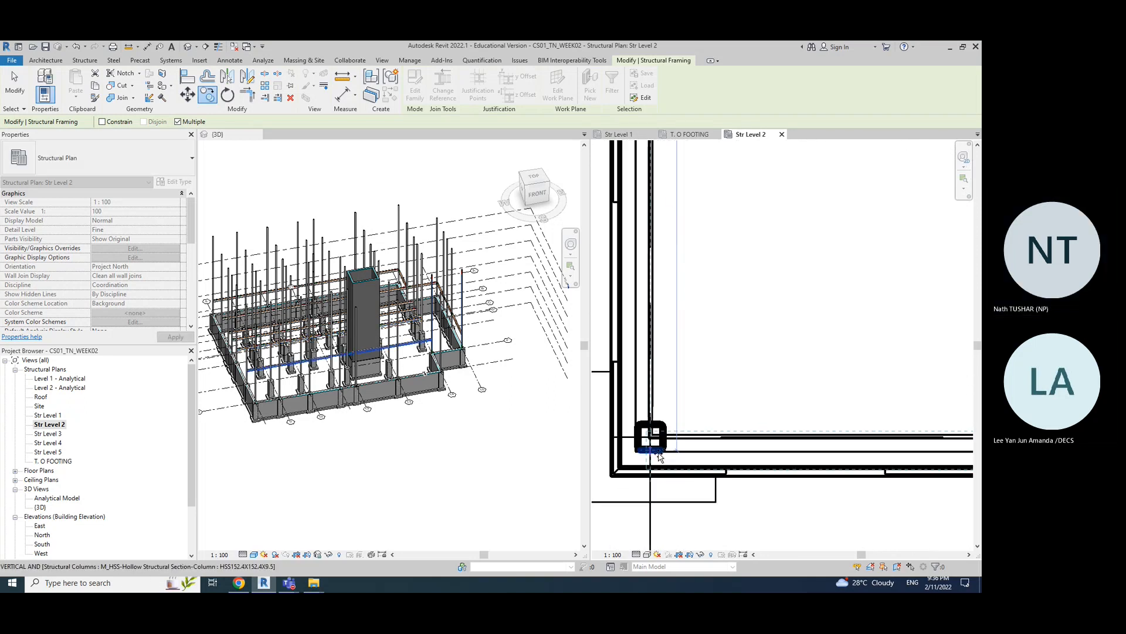
{"action": "scroll", "coordinate": [653, 439], "scroll_direction": "up", "scroll_amount": 3}
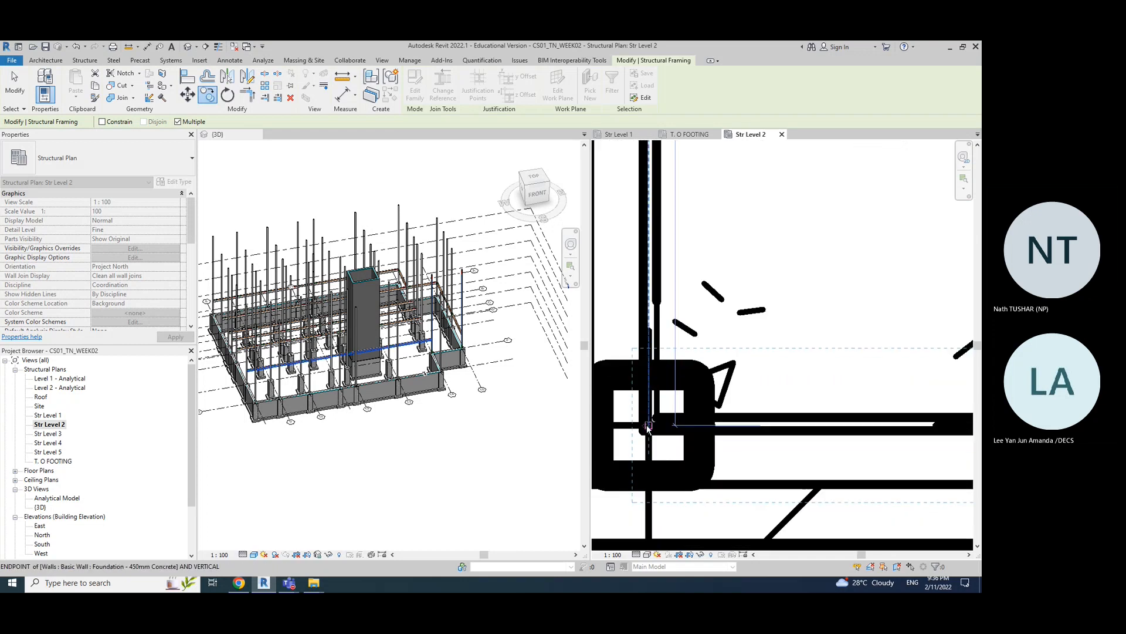
{"action": "scroll", "coordinate": [648, 424], "scroll_direction": "down", "scroll_amount": 5}
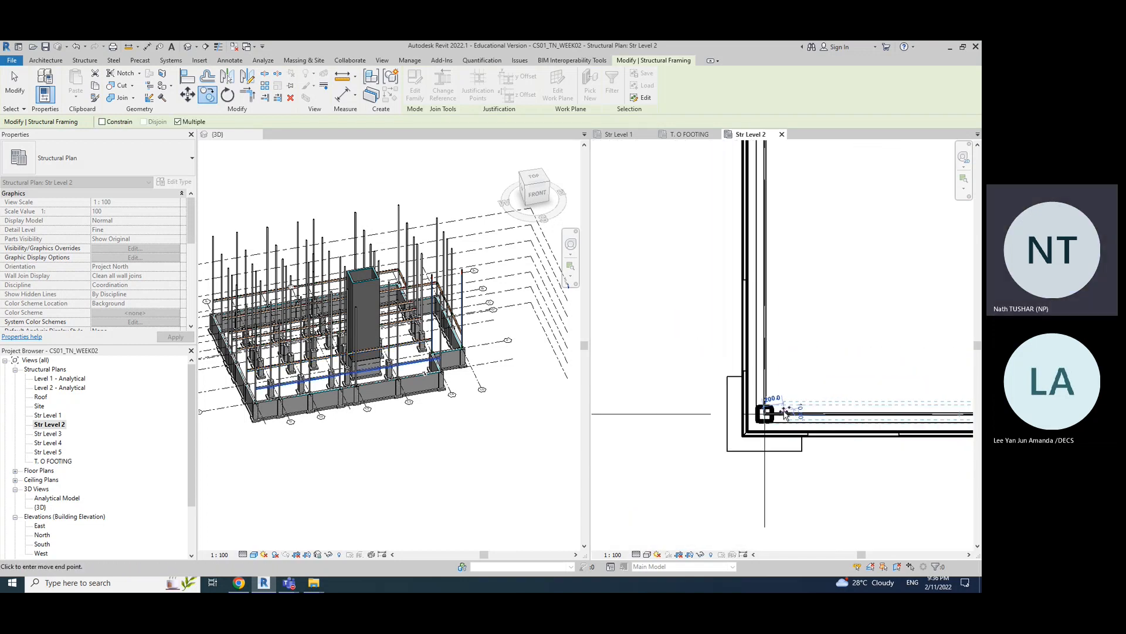
{"action": "scroll", "coordinate": [793, 406], "scroll_direction": "down", "scroll_amount": 6}
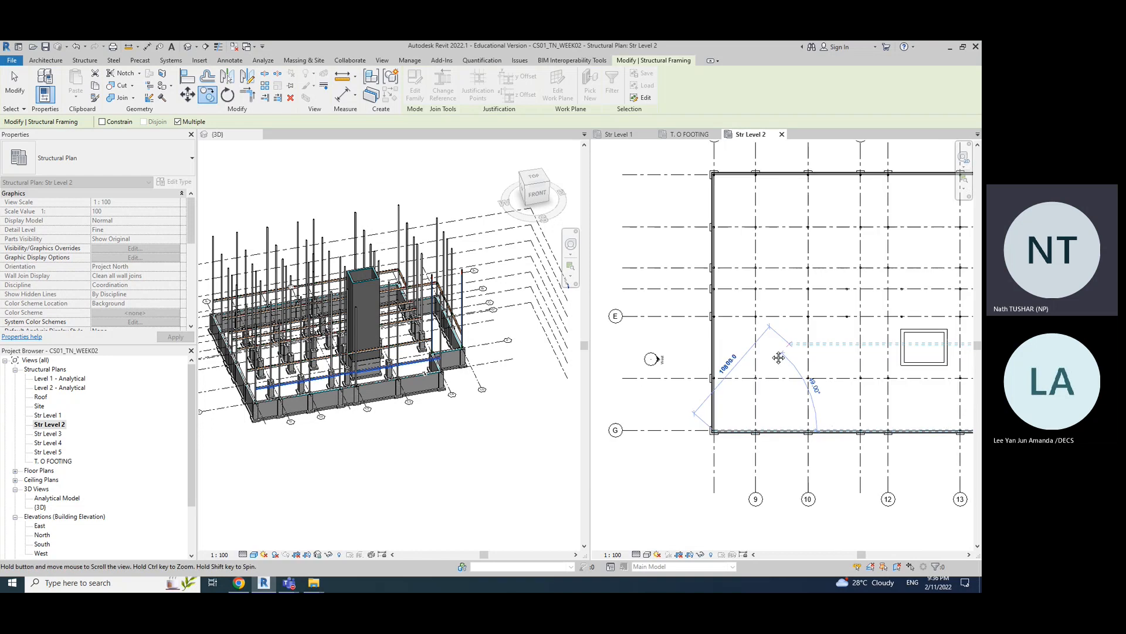
{"action": "key", "text": "Escape"}
{"action": "key", "text": "Escape"}
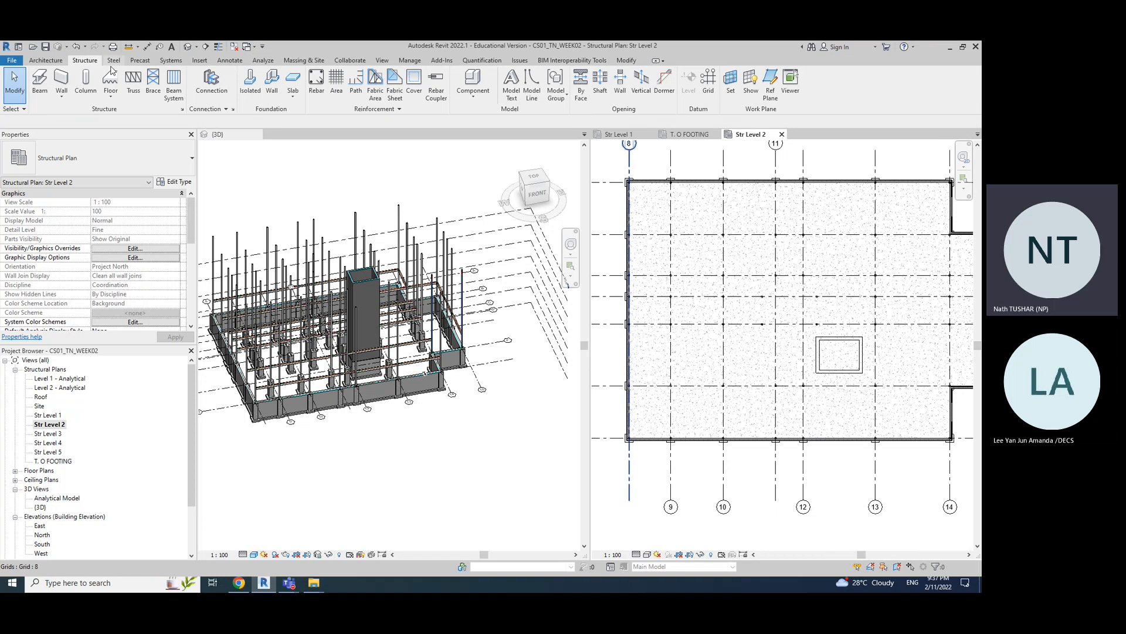
- Place a UB356x171x51 beam along grid 8 between the columns at grids A and B
{"action": "left_click", "coordinate": [39, 84]}
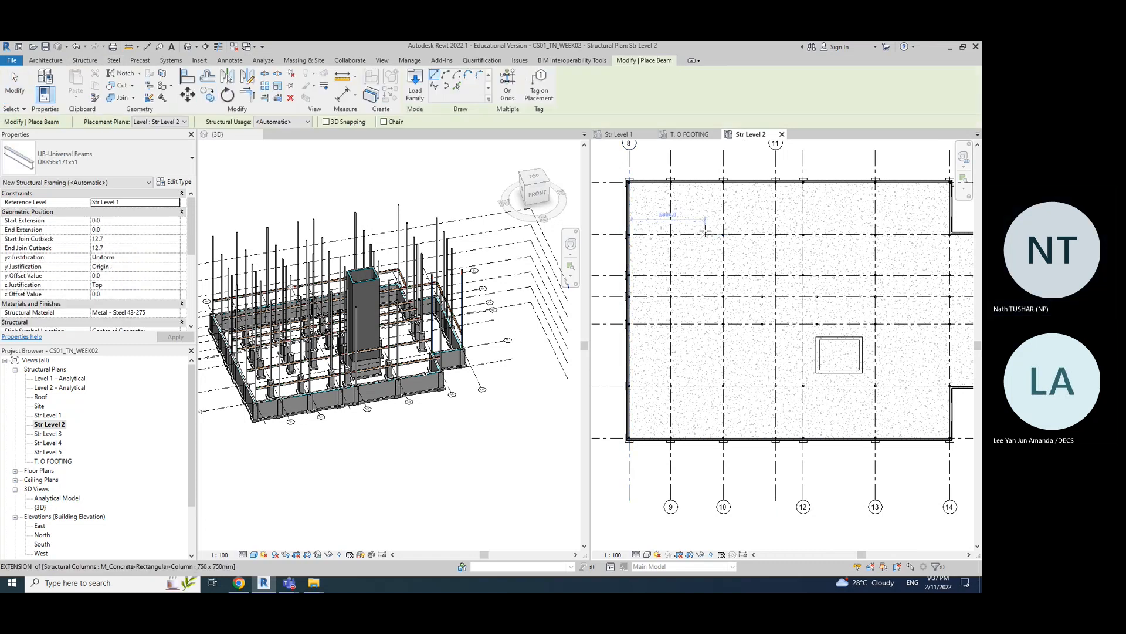
{"action": "left_click", "coordinate": [100, 156]}
{"action": "left_click", "coordinate": [47, 330]}
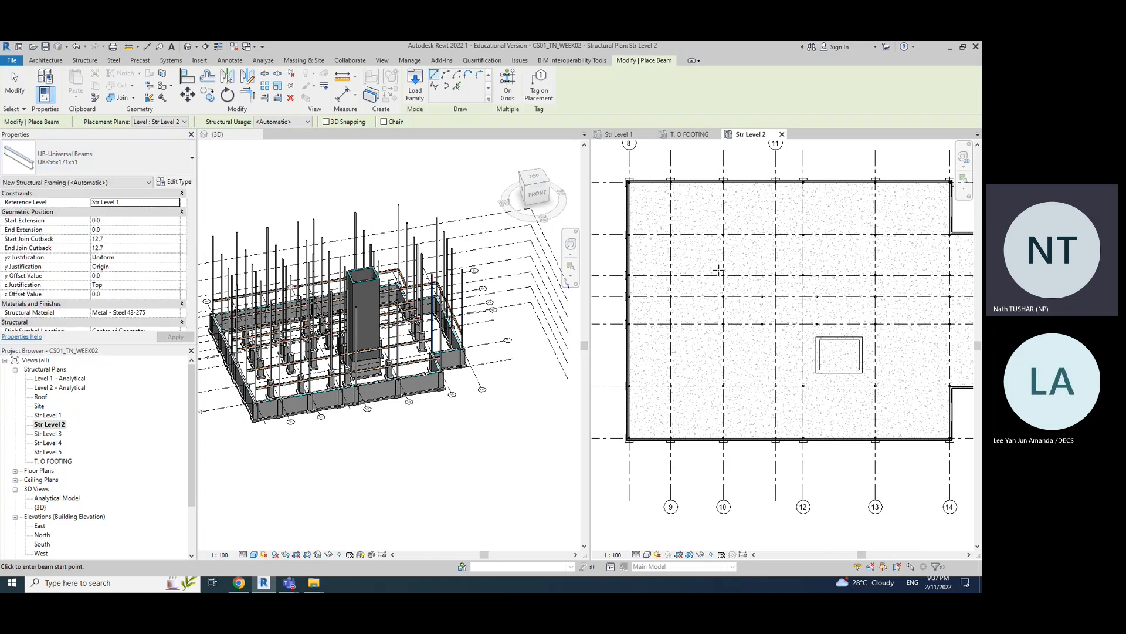
{"action": "scroll", "coordinate": [680, 191], "scroll_direction": "up", "scroll_amount": 5}
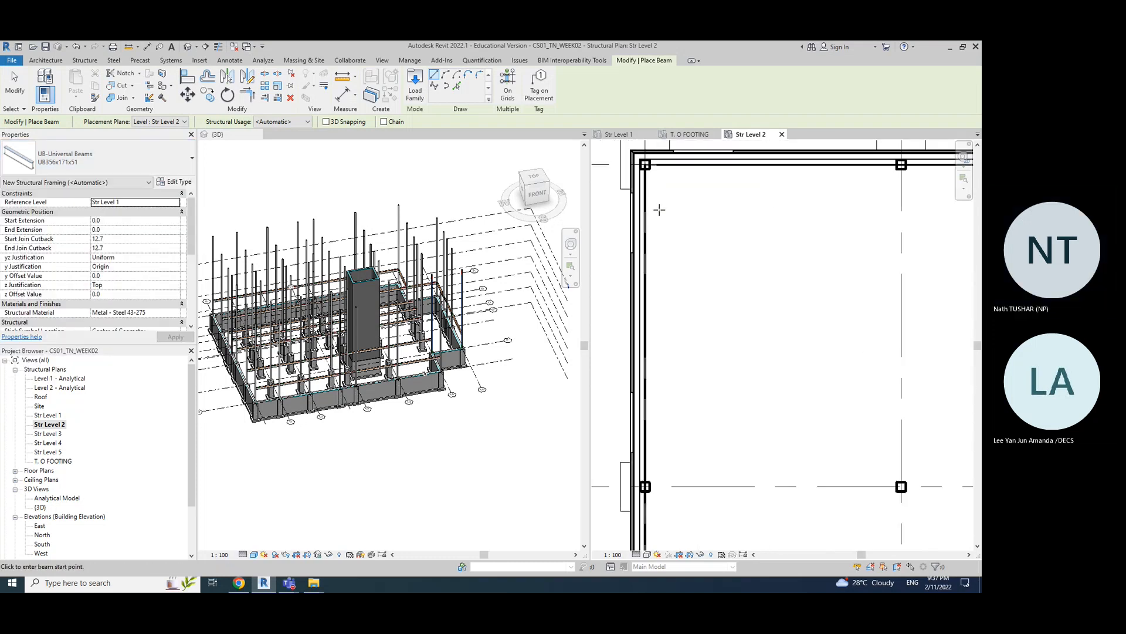
{"action": "scroll", "coordinate": [647, 167], "scroll_direction": "up", "scroll_amount": 2}
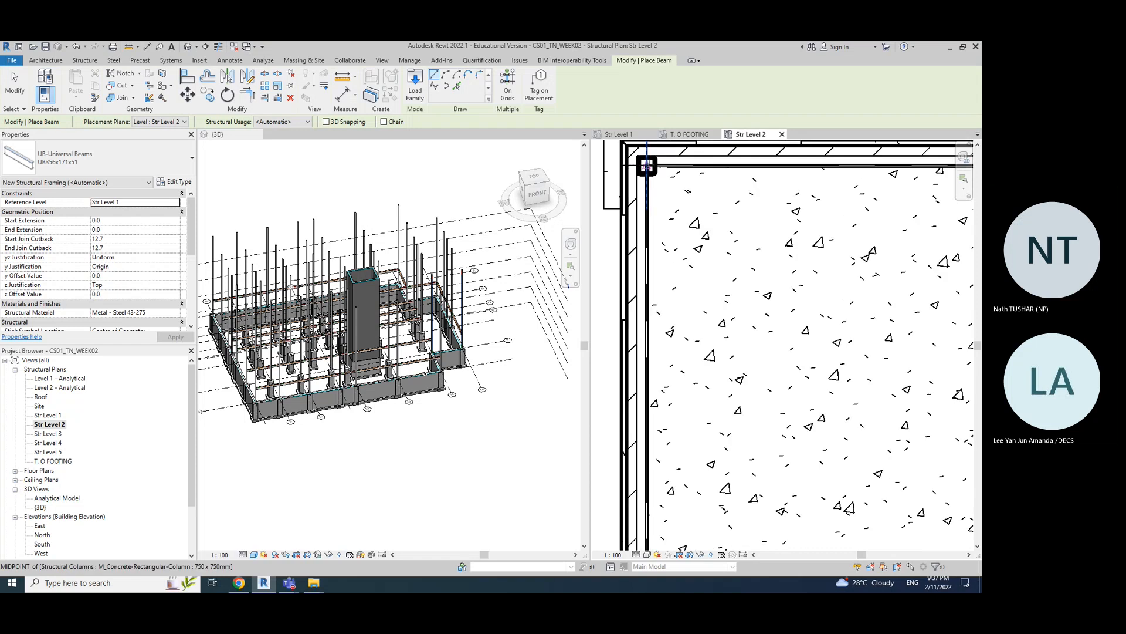
{"action": "left_click", "coordinate": [647, 166]}
{"action": "scroll", "coordinate": [648, 332], "scroll_direction": "down", "scroll_amount": 2}
{"action": "middle_click_drag", "start_coordinate": [649, 443], "coordinate": [647, 259]}
{"action": "scroll", "coordinate": [645, 354], "scroll_direction": "up", "scroll_amount": 2}
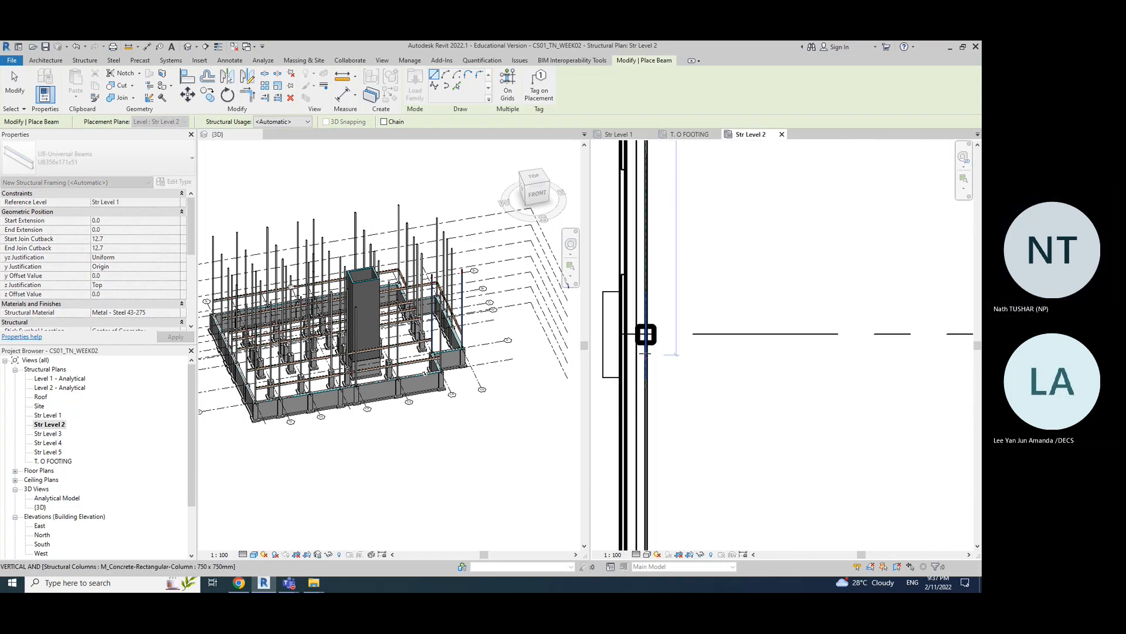
{"action": "scroll", "coordinate": [646, 353], "scroll_direction": "up", "scroll_amount": 2}
{"action": "left_click", "coordinate": [648, 350]}
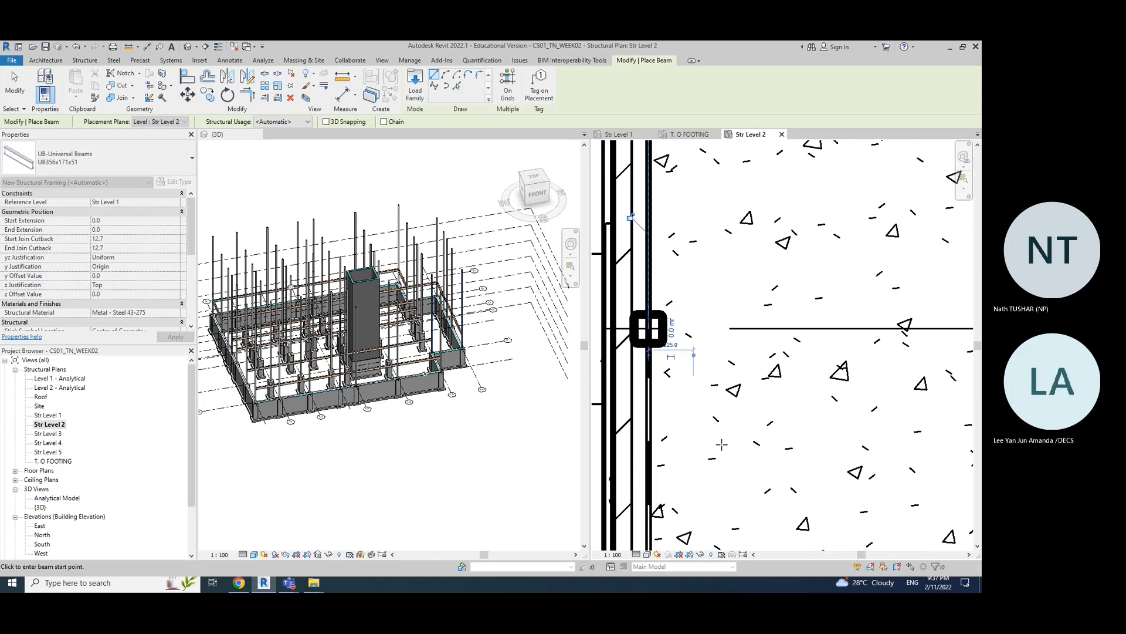
- Place another UB356x171x51 beam along grid 8 between the columns at grids B and C
{"action": "scroll", "coordinate": [683, 381], "scroll_direction": "down", "scroll_amount": 2}
{"action": "scroll", "coordinate": [681, 348], "scroll_direction": "up", "scroll_amount": 3}
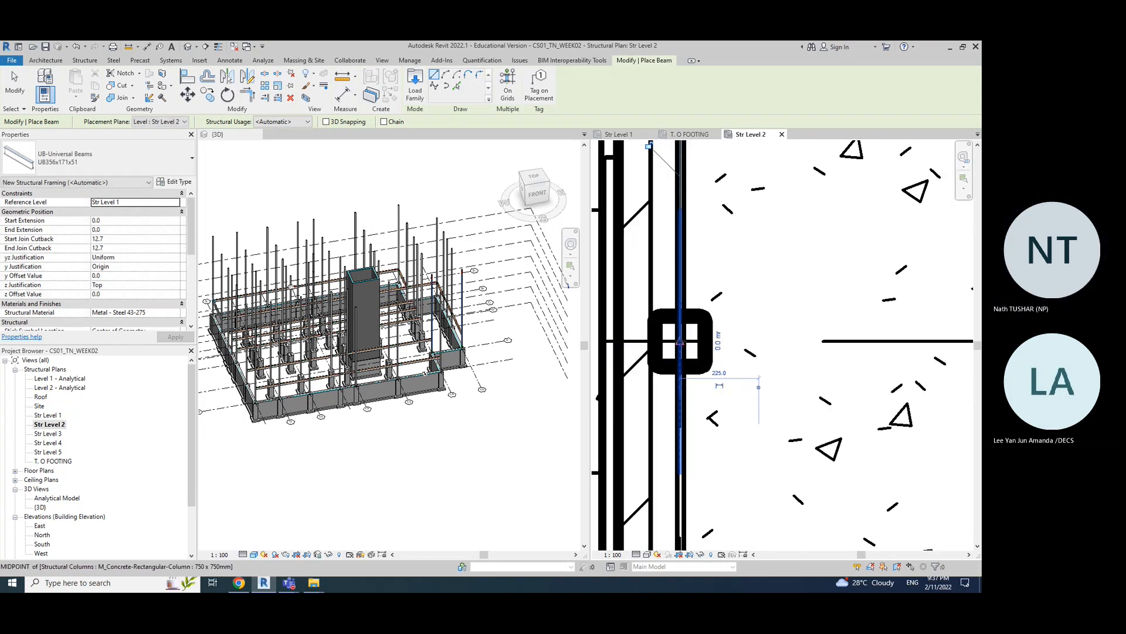
{"action": "left_click", "coordinate": [680, 341]}
{"action": "scroll", "coordinate": [673, 450], "scroll_direction": "down", "scroll_amount": 2}
{"action": "middle_click_drag", "start_coordinate": [707, 486], "coordinate": [689, 257]}
{"action": "scroll", "coordinate": [662, 458], "scroll_direction": "down", "scroll_amount": 1}
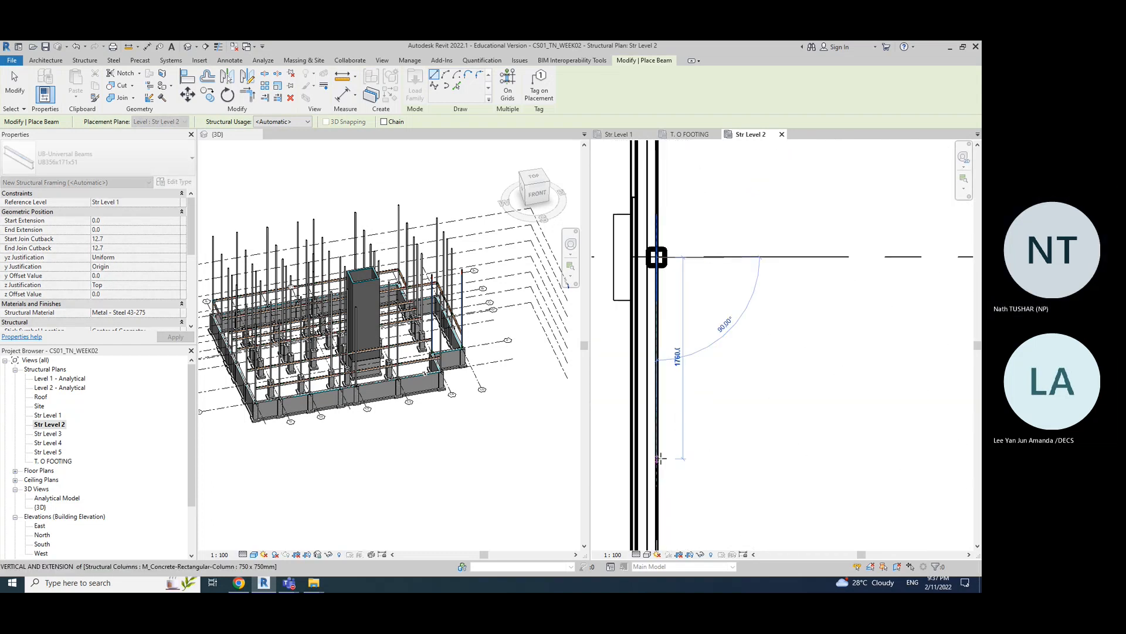
{"action": "scroll", "coordinate": [661, 458], "scroll_direction": "down", "scroll_amount": 2}
{"action": "middle_click_drag", "start_coordinate": [673, 505], "coordinate": [674, 295]}
{"action": "scroll", "coordinate": [658, 358], "scroll_direction": "up", "scroll_amount": 3}
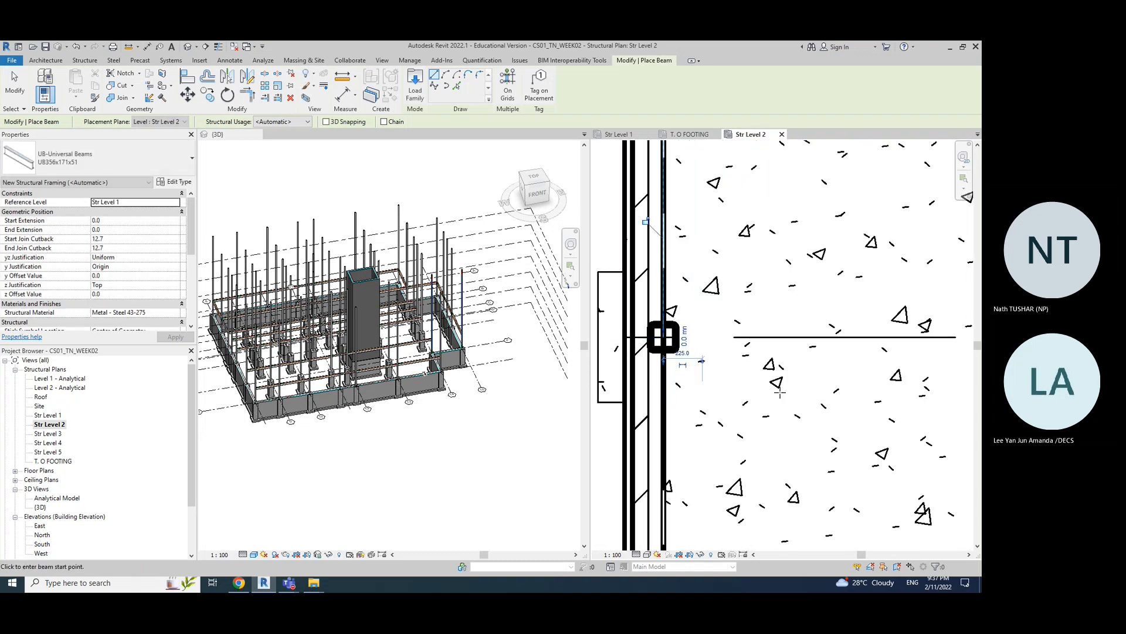
- Place a UB254x102x28 beam along grid 8 between the columns at grids C and D
{"action": "left_click", "coordinate": [88, 158]}
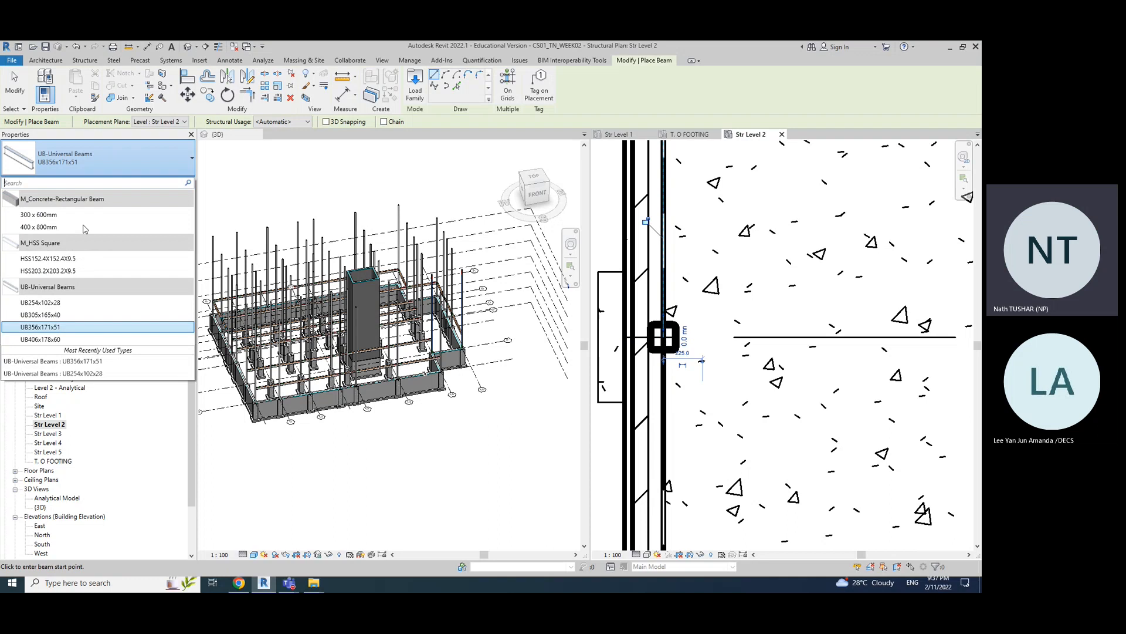
{"action": "left_click", "coordinate": [47, 302]}
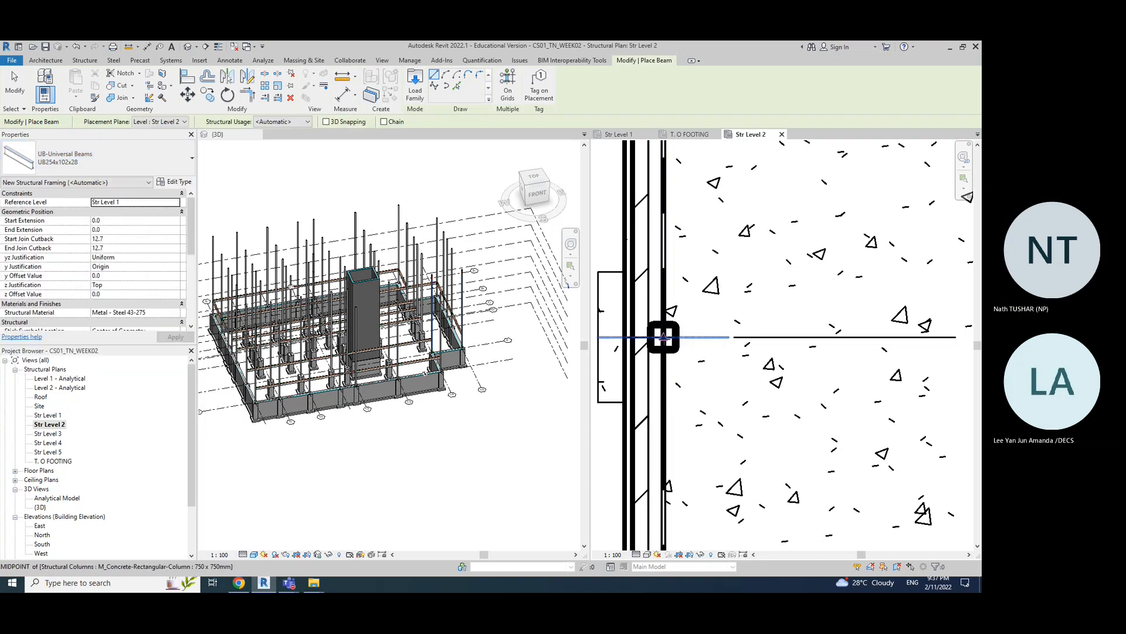
{"action": "left_click", "coordinate": [663, 337]}
{"action": "scroll", "coordinate": [664, 336], "scroll_direction": "down", "scroll_amount": 5}
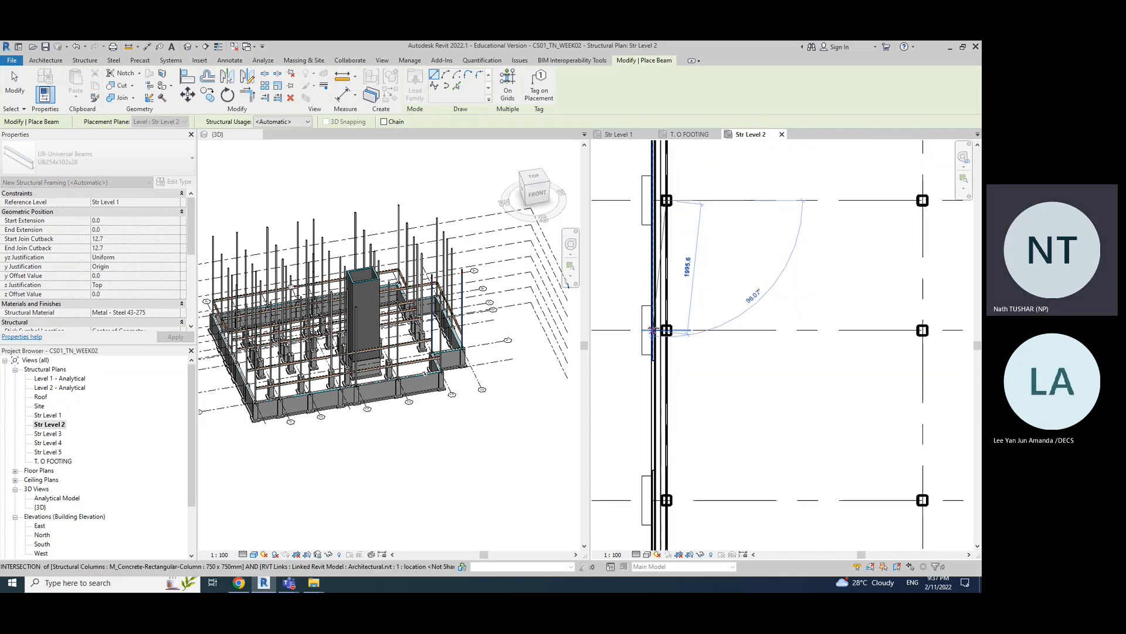
{"action": "scroll", "coordinate": [666, 329], "scroll_direction": "up", "scroll_amount": 5}
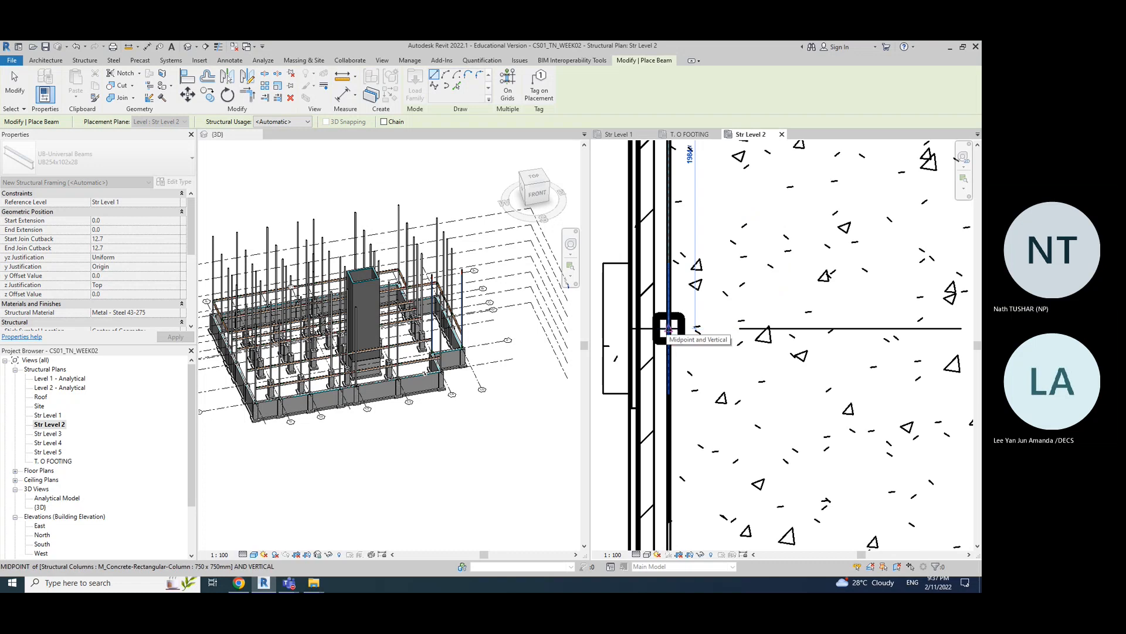
{"action": "left_click", "coordinate": [668, 328]}
{"action": "scroll", "coordinate": [669, 329], "scroll_direction": "down", "scroll_amount": 3}
{"action": "scroll", "coordinate": [700, 255], "scroll_direction": "up", "scroll_amount": 1}
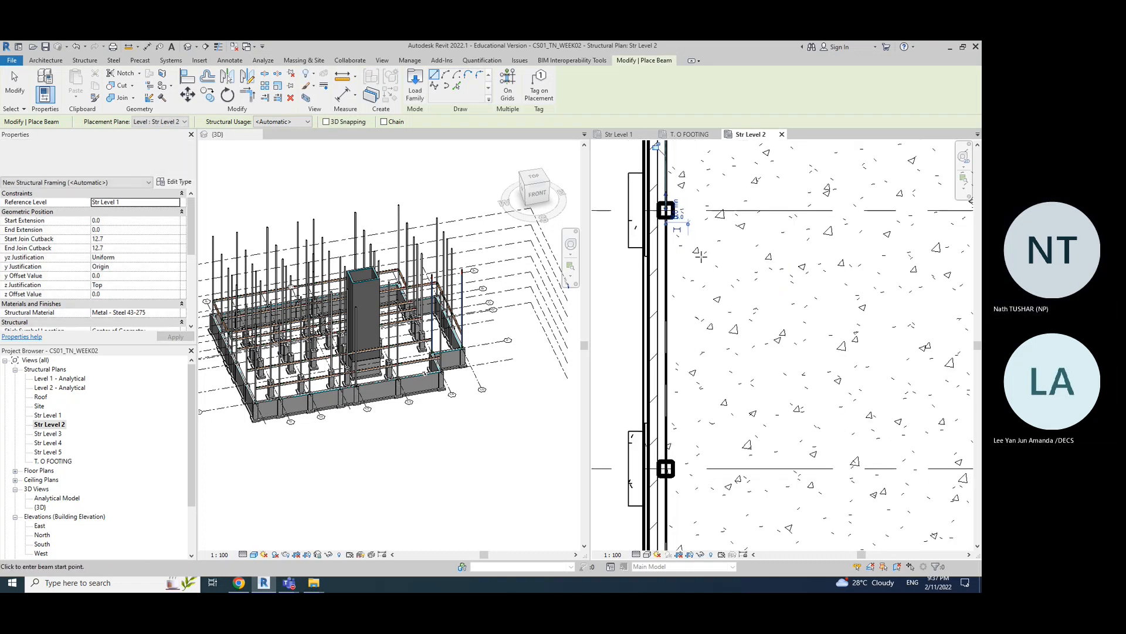
- Place a UB356x171x51 beam along grid 8 between the columns at grids D and E
{"action": "left_click", "coordinate": [106, 158]}
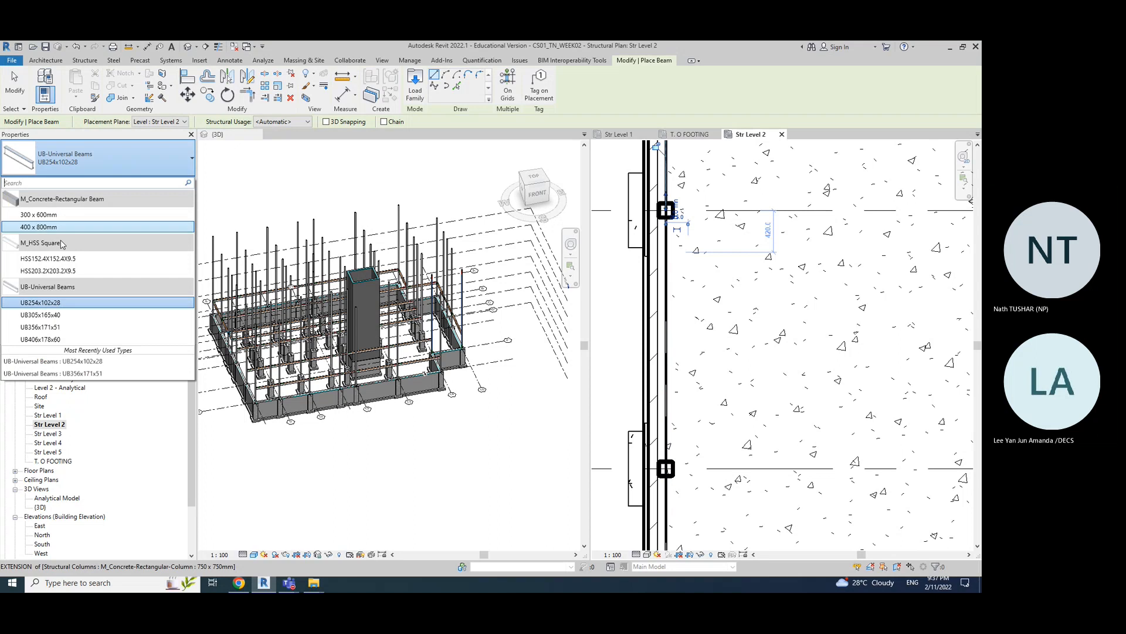
{"action": "left_click", "coordinate": [39, 327]}
{"action": "left_click", "coordinate": [666, 210]}
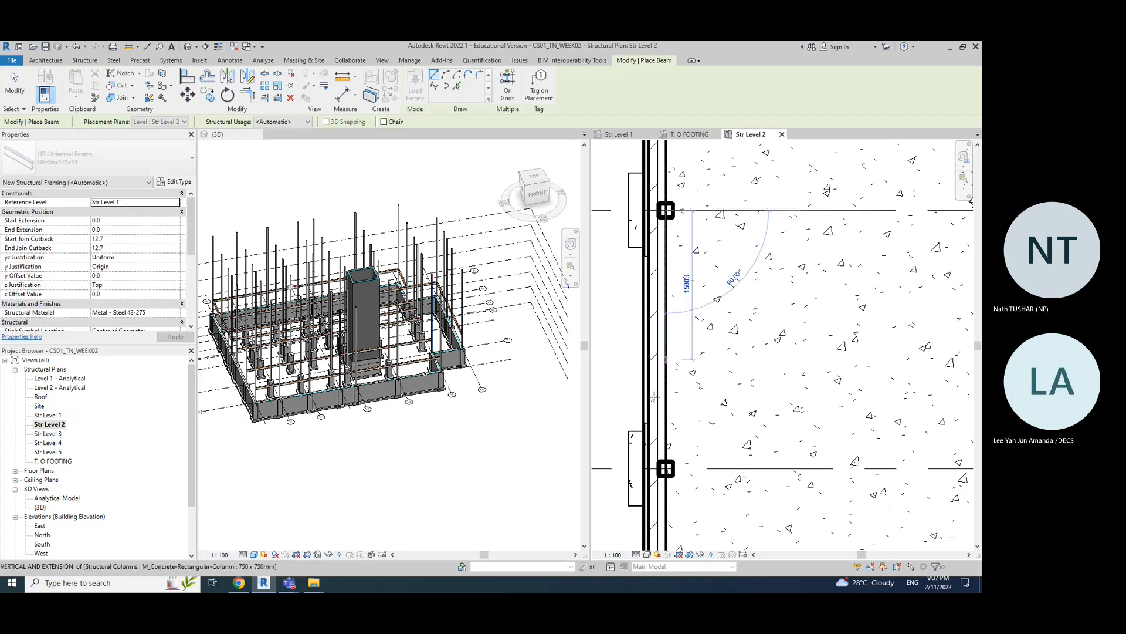
{"action": "scroll", "coordinate": [674, 329], "scroll_direction": "down", "scroll_amount": 2}
{"action": "scroll", "coordinate": [677, 317], "scroll_direction": "up", "scroll_amount": 2}
{"action": "scroll", "coordinate": [675, 300], "scroll_direction": "up", "scroll_amount": 2}
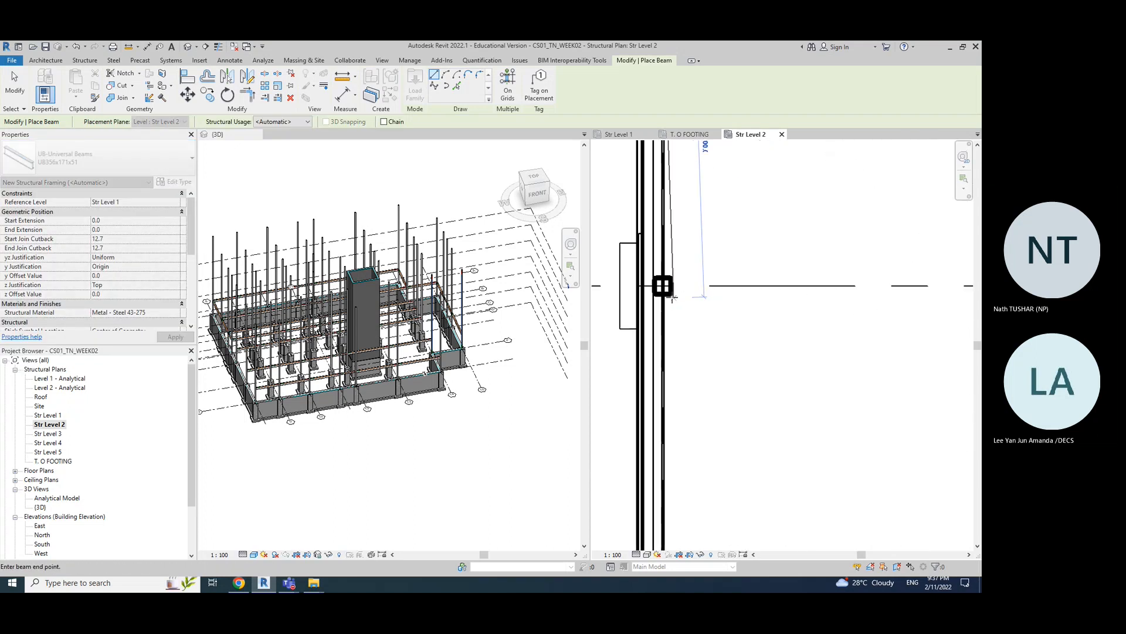
{"action": "scroll", "coordinate": [663, 286], "scroll_direction": "up", "scroll_amount": 3}
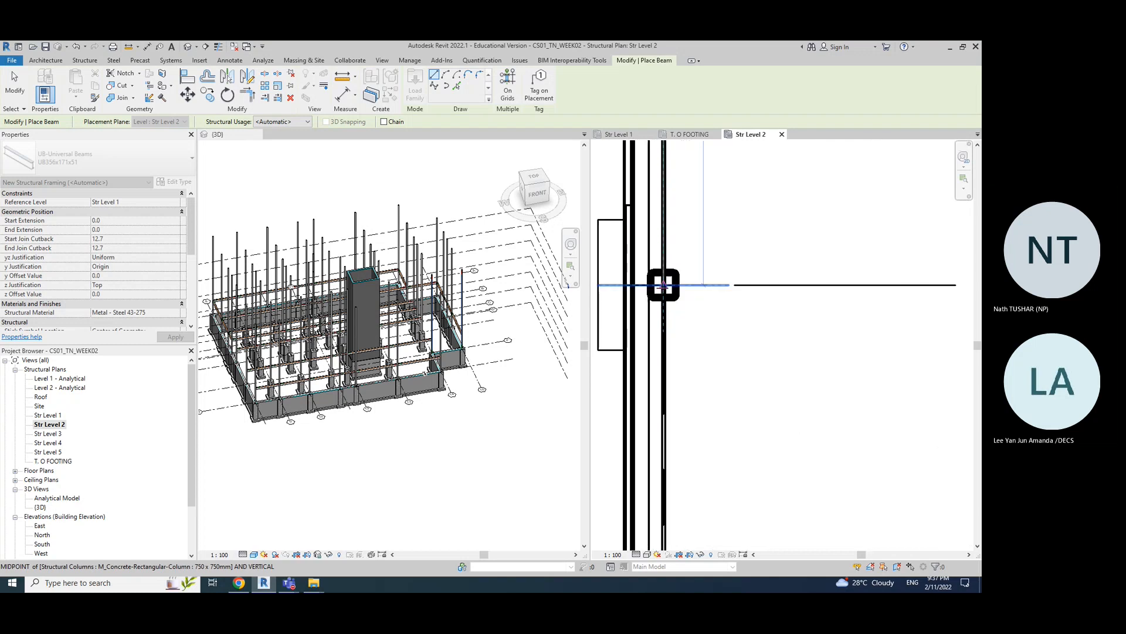
{"action": "left_click", "coordinate": [666, 284]}
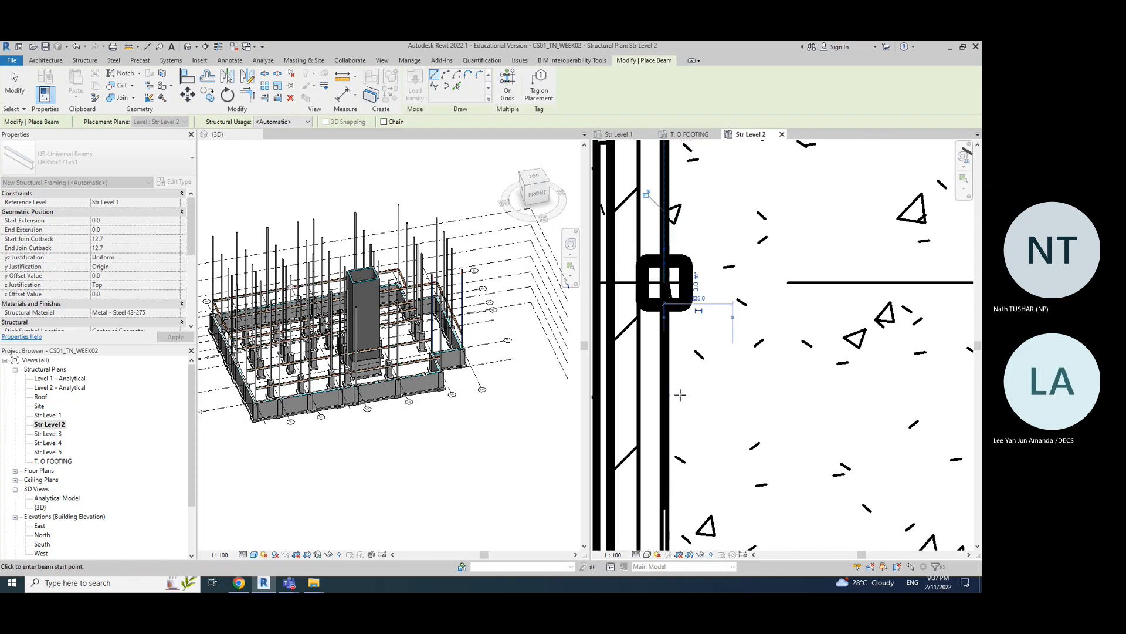
- Place another UB356x171x51 beam along grid 8 between the columns at grids E and F
{"action": "scroll", "coordinate": [680, 397], "scroll_direction": "down", "scroll_amount": 2}
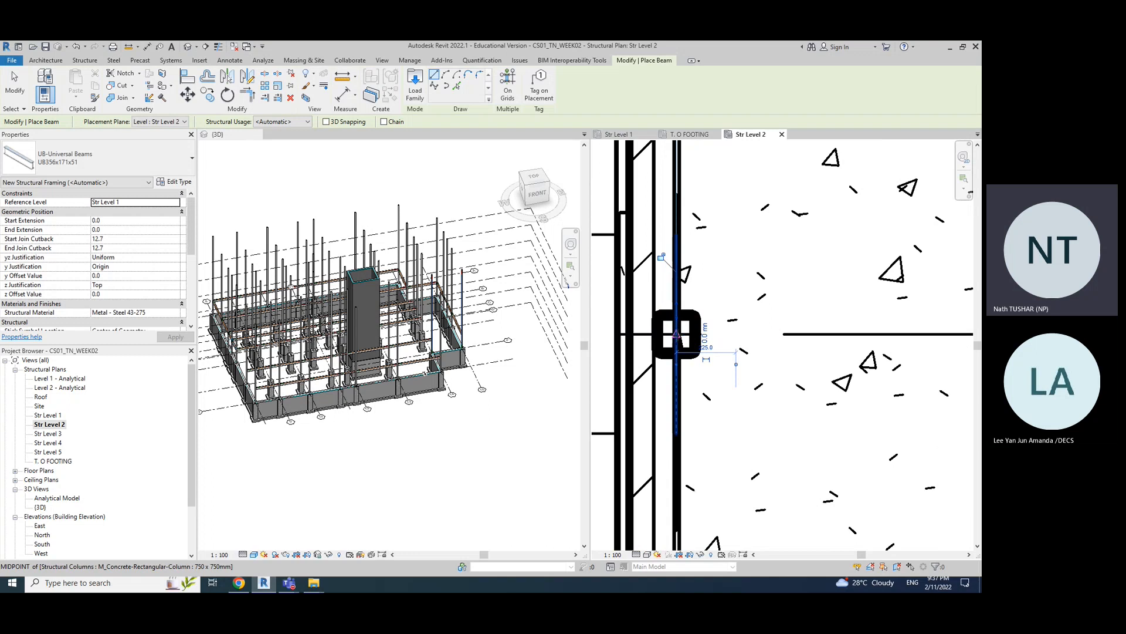
{"action": "left_click", "coordinate": [677, 335]}
{"action": "scroll", "coordinate": [692, 432], "scroll_direction": "down", "scroll_amount": 4}
{"action": "middle_click_drag", "start_coordinate": [716, 468], "coordinate": [699, 208]}
{"action": "scroll", "coordinate": [691, 385], "scroll_direction": "down", "scroll_amount": 1}
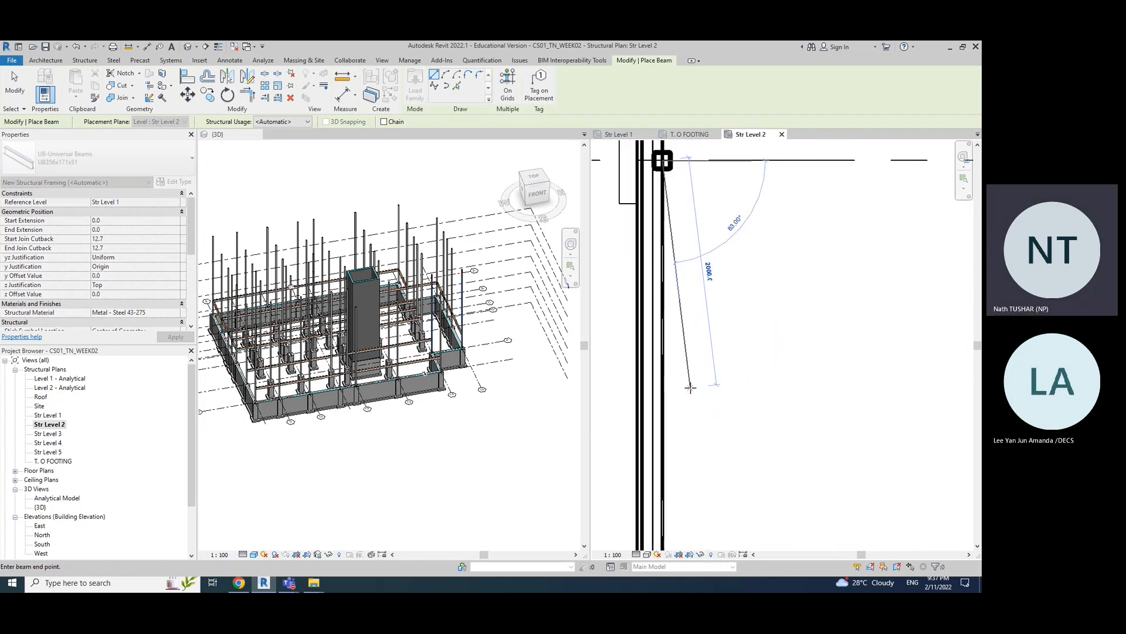
{"action": "scroll", "coordinate": [691, 389], "scroll_direction": "down", "scroll_amount": 2}
{"action": "middle_click_drag", "start_coordinate": [698, 469], "coordinate": [692, 235]}
{"action": "scroll", "coordinate": [666, 451], "scroll_direction": "up", "scroll_amount": 2}
{"action": "scroll", "coordinate": [676, 395], "scroll_direction": "up", "scroll_amount": 2}
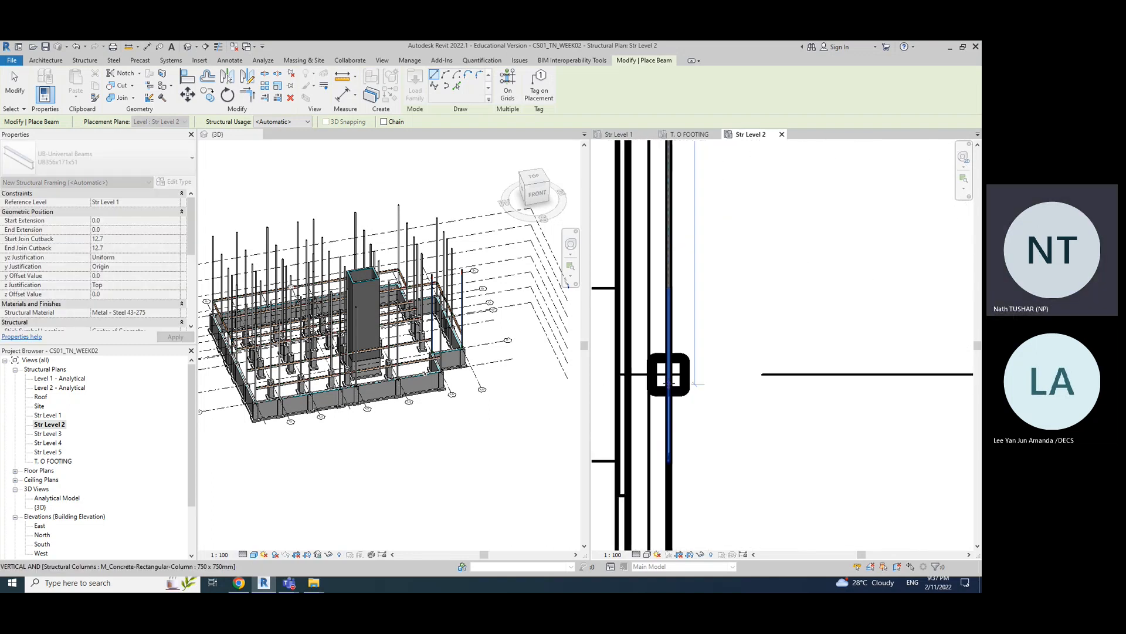
{"action": "left_click", "coordinate": [668, 382]}
- Place the last UB356x171x51 beam along grid 8 from grid F to the corner column at grid G and end beam placement
{"action": "scroll", "coordinate": [669, 390], "scroll_direction": "down", "scroll_amount": 1}
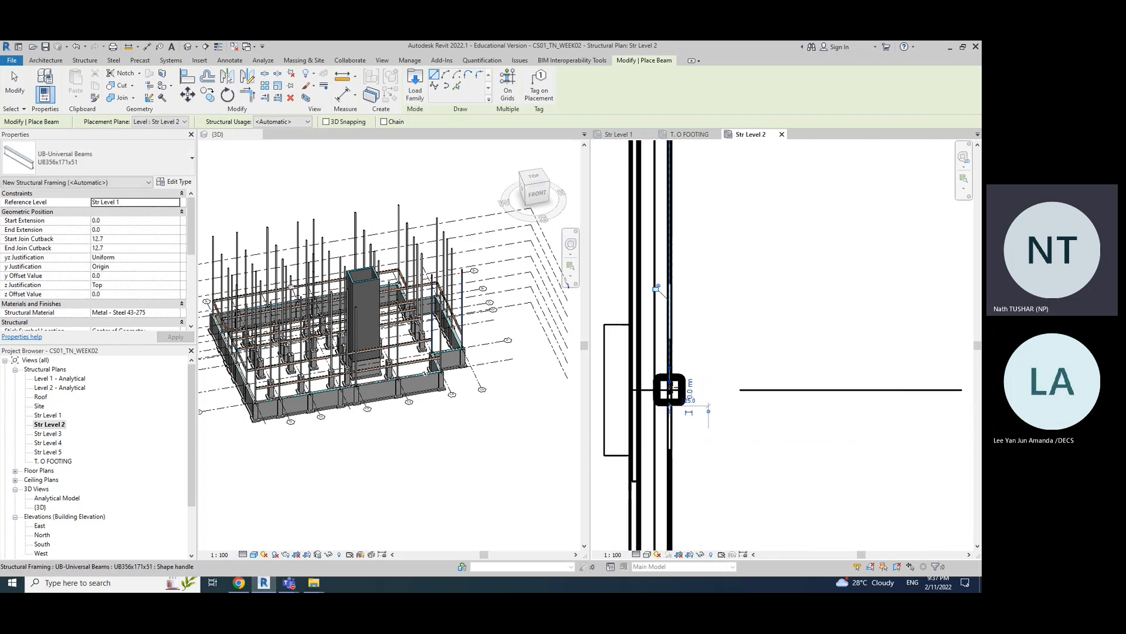
{"action": "scroll", "coordinate": [667, 402], "scroll_direction": "up", "scroll_amount": 3}
{"action": "left_click", "coordinate": [674, 370]}
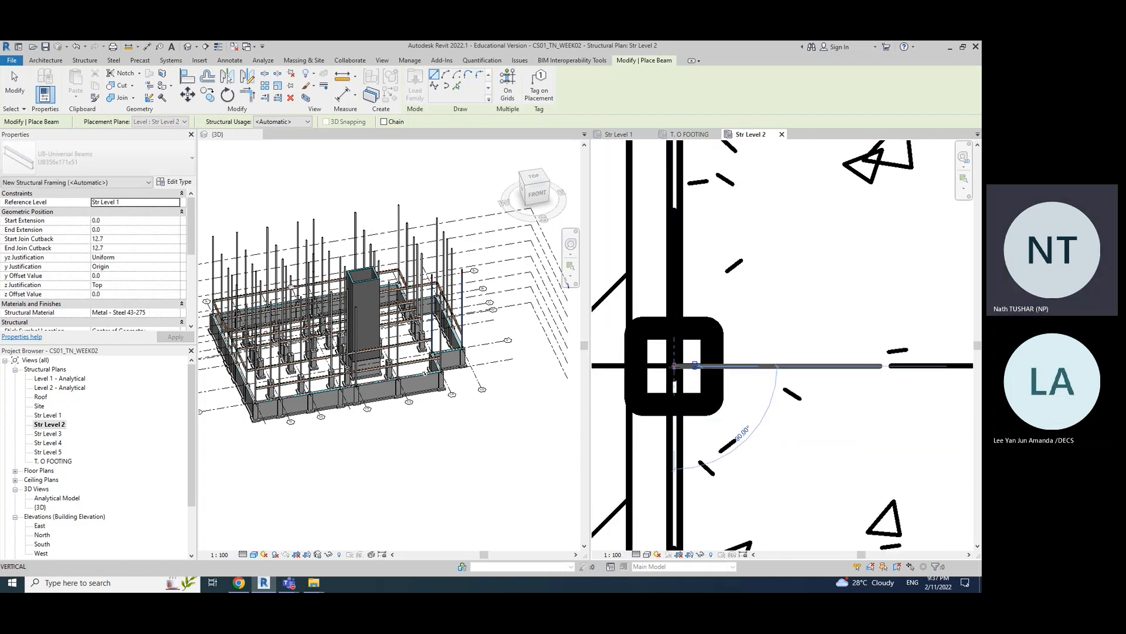
{"action": "scroll", "coordinate": [684, 444], "scroll_direction": "down", "scroll_amount": 2}
{"action": "middle_click_drag", "start_coordinate": [712, 531], "coordinate": [687, 319]}
{"action": "scroll", "coordinate": [686, 318], "scroll_direction": "down", "scroll_amount": 5}
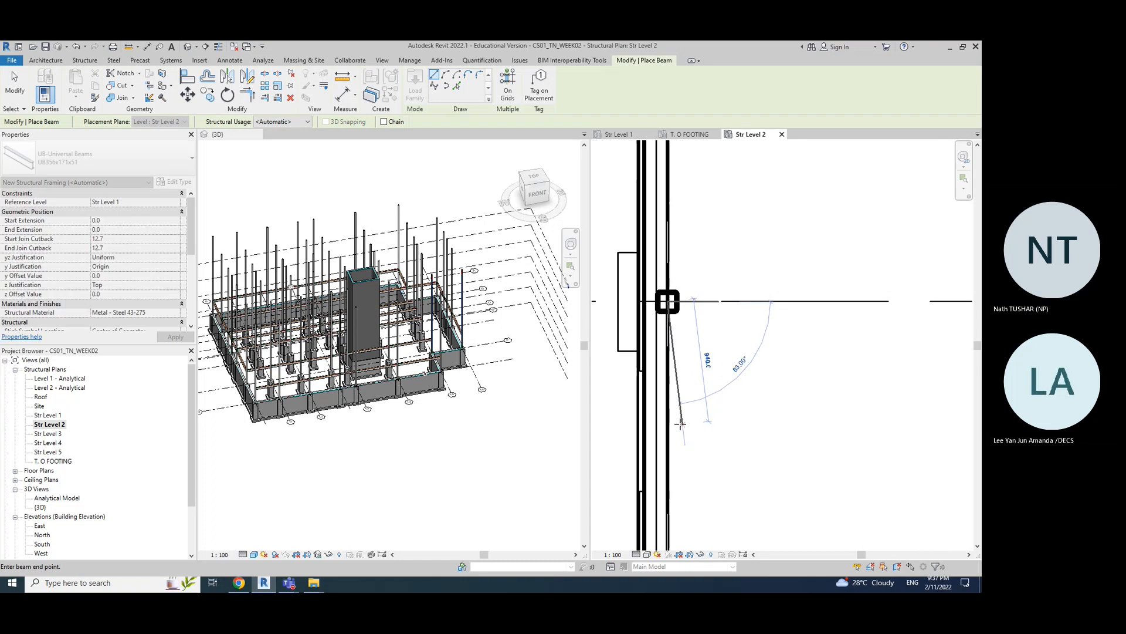
{"action": "scroll", "coordinate": [685, 451], "scroll_direction": "up", "scroll_amount": 5}
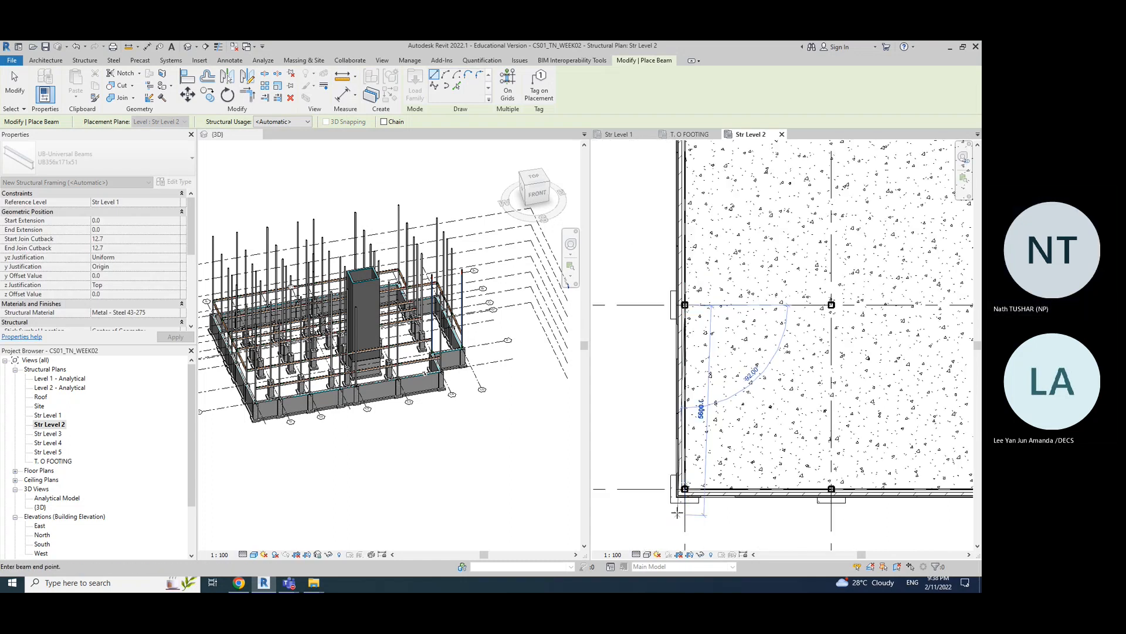
{"action": "left_click", "coordinate": [686, 470]}
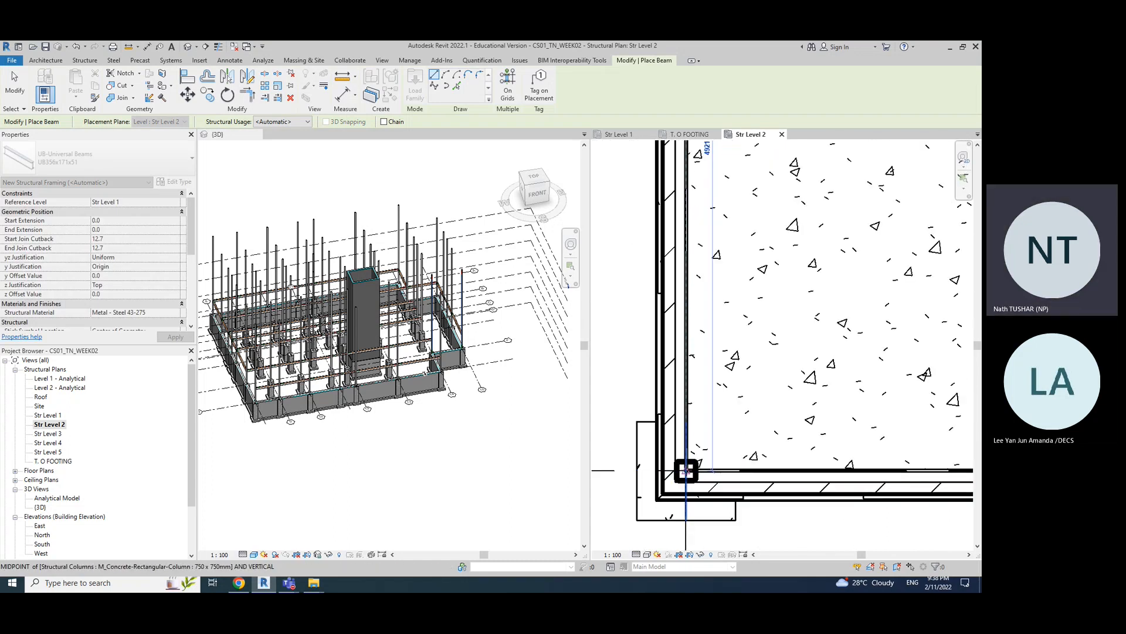
{"action": "left_click", "coordinate": [16, 88]}
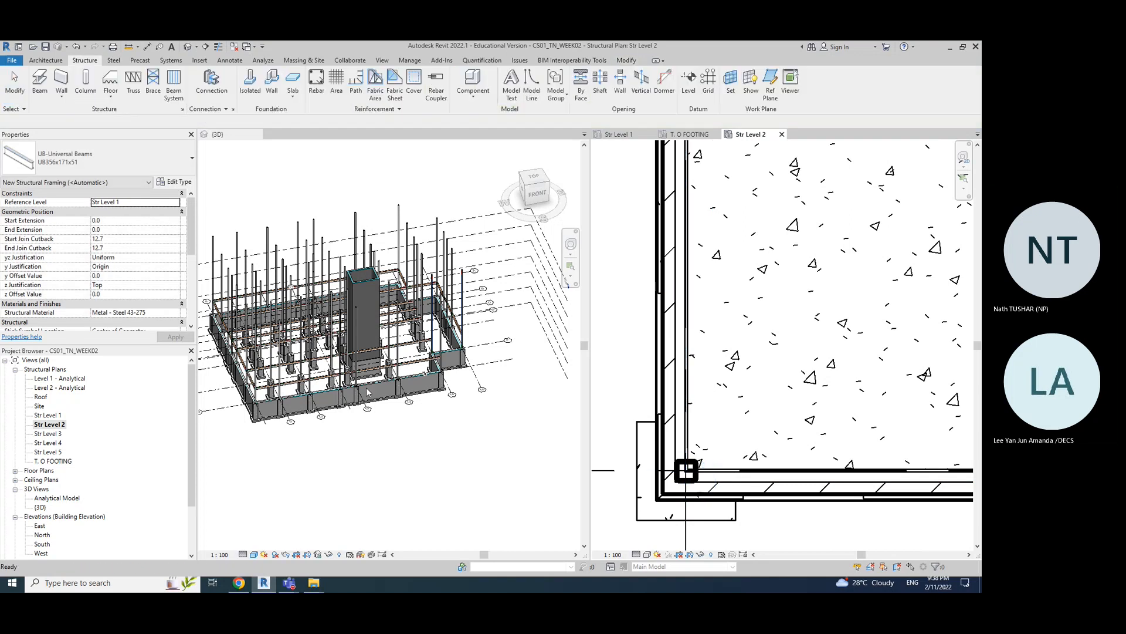
- Select the whole Str Level 2 plan, filter the selection to grids, structural columns and primary structural framing, and clear the selection
{"action": "scroll", "coordinate": [743, 390], "scroll_direction": "down", "scroll_amount": 5}
{"action": "scroll", "coordinate": [744, 390], "scroll_direction": "down", "scroll_amount": 8}
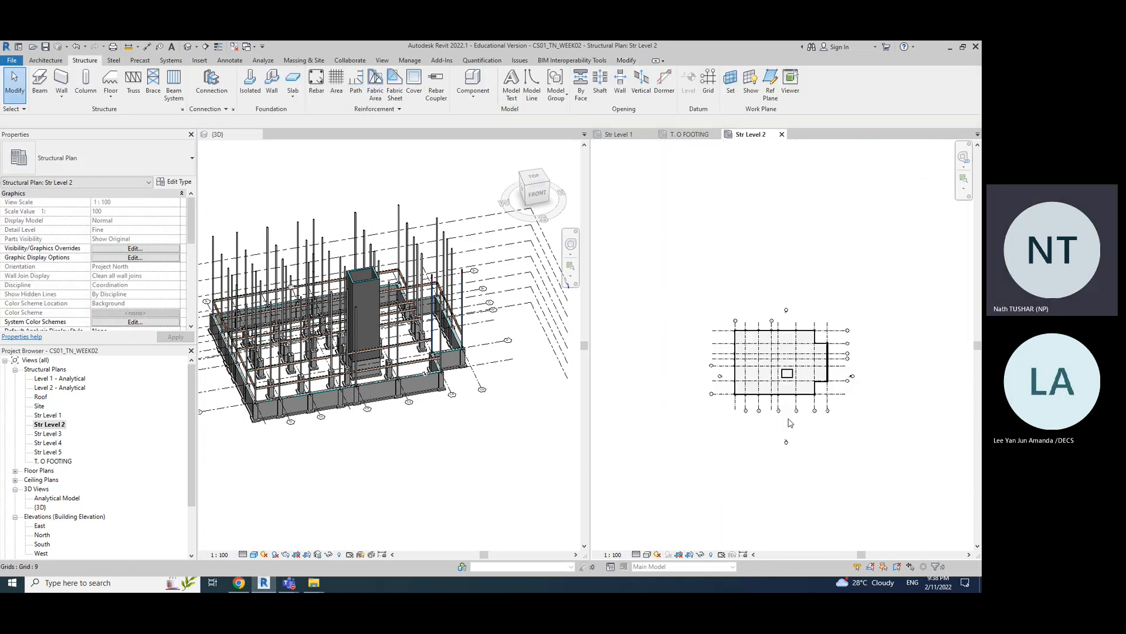
{"action": "left_click_drag", "start_coordinate": [887, 286], "coordinate": [644, 457]}
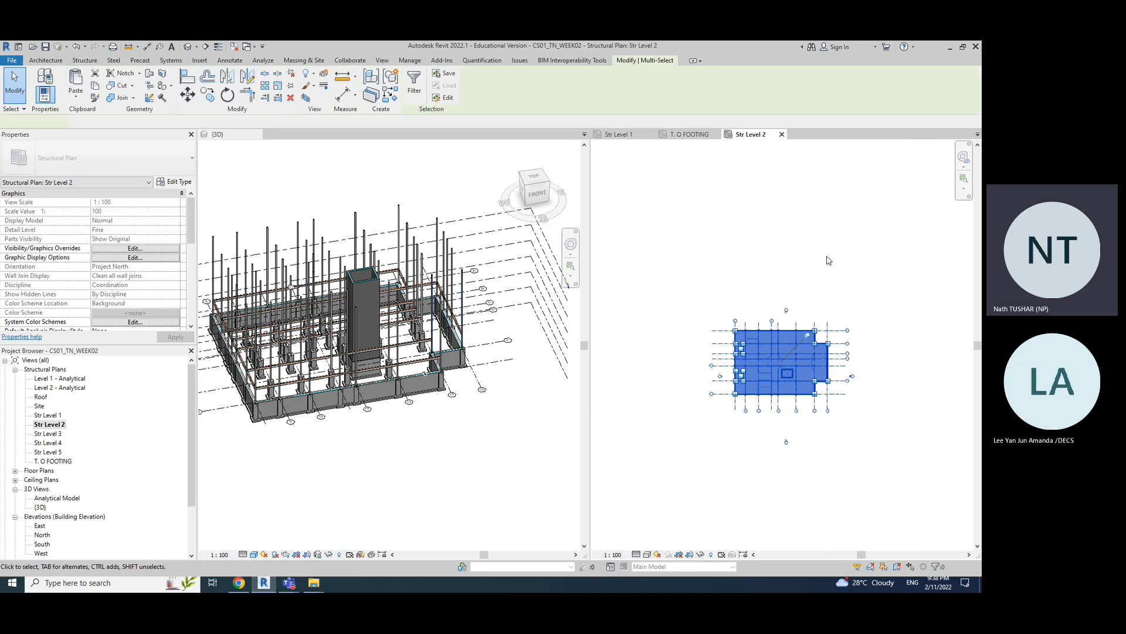
{"action": "left_click", "coordinate": [415, 91]}
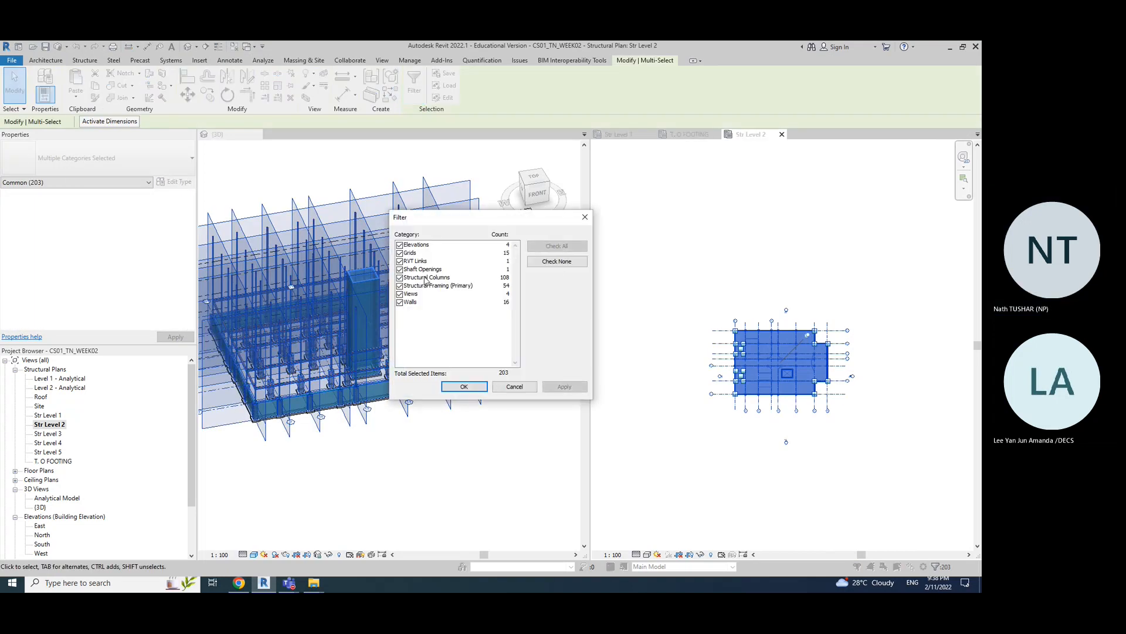
{"action": "left_click", "coordinate": [556, 262]}
{"action": "left_click", "coordinate": [400, 253]}
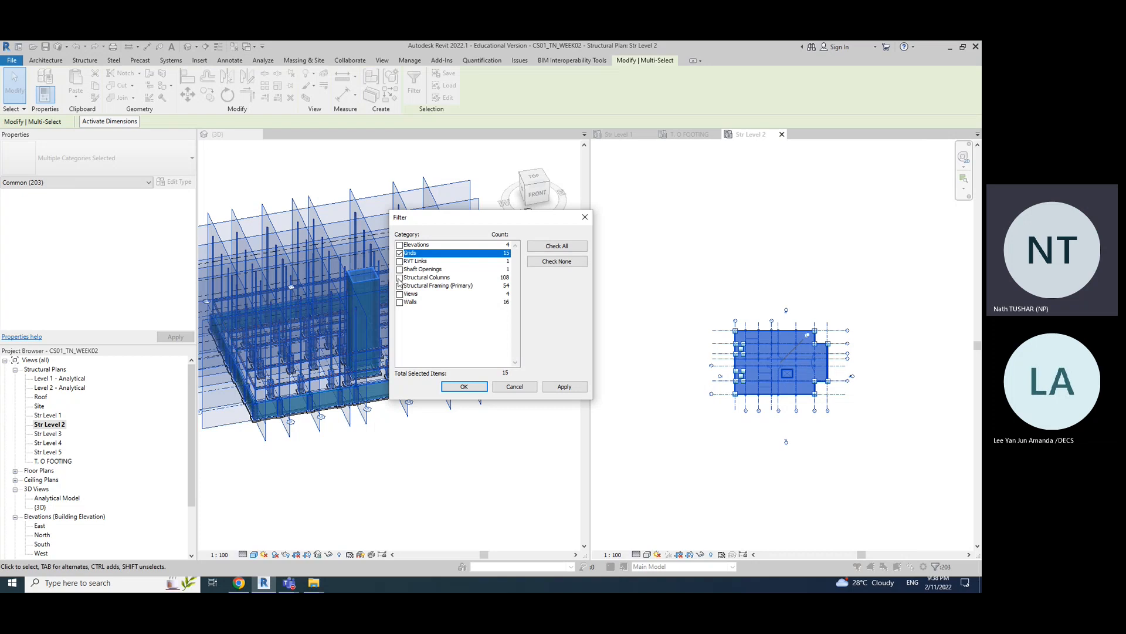
{"action": "left_click", "coordinate": [400, 278]}
{"action": "left_click", "coordinate": [400, 286]}
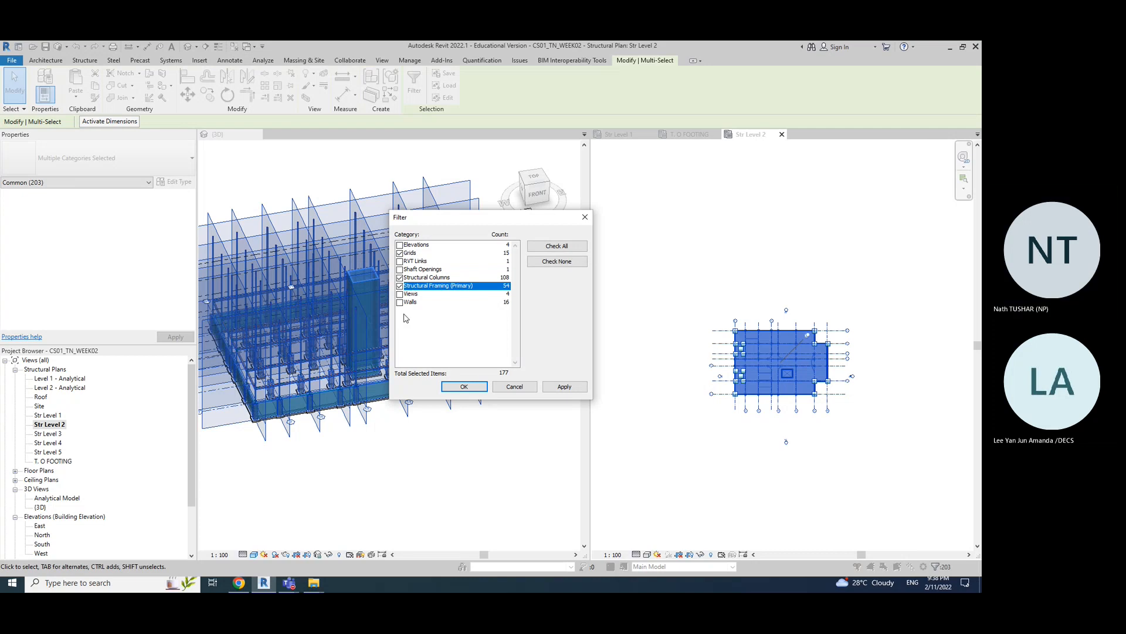
{"action": "left_click", "coordinate": [562, 387]}
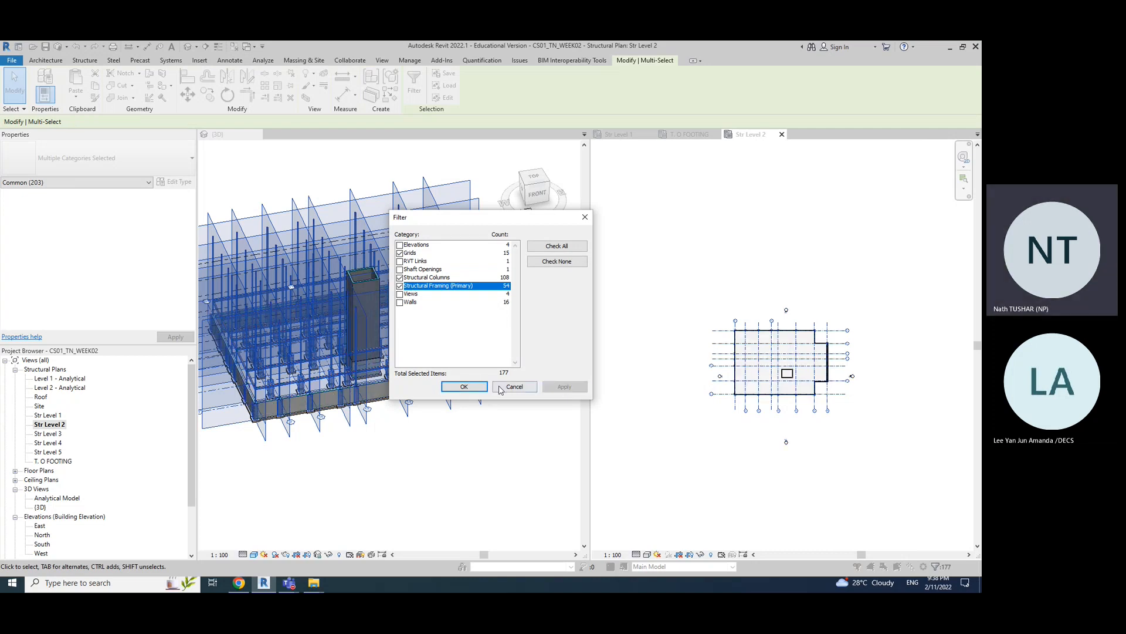
{"action": "left_click", "coordinate": [469, 386]}
{"action": "scroll", "coordinate": [853, 379], "scroll_direction": "up", "scroll_amount": 4}
{"action": "scroll", "coordinate": [748, 361], "scroll_direction": "up", "scroll_amount": 3}
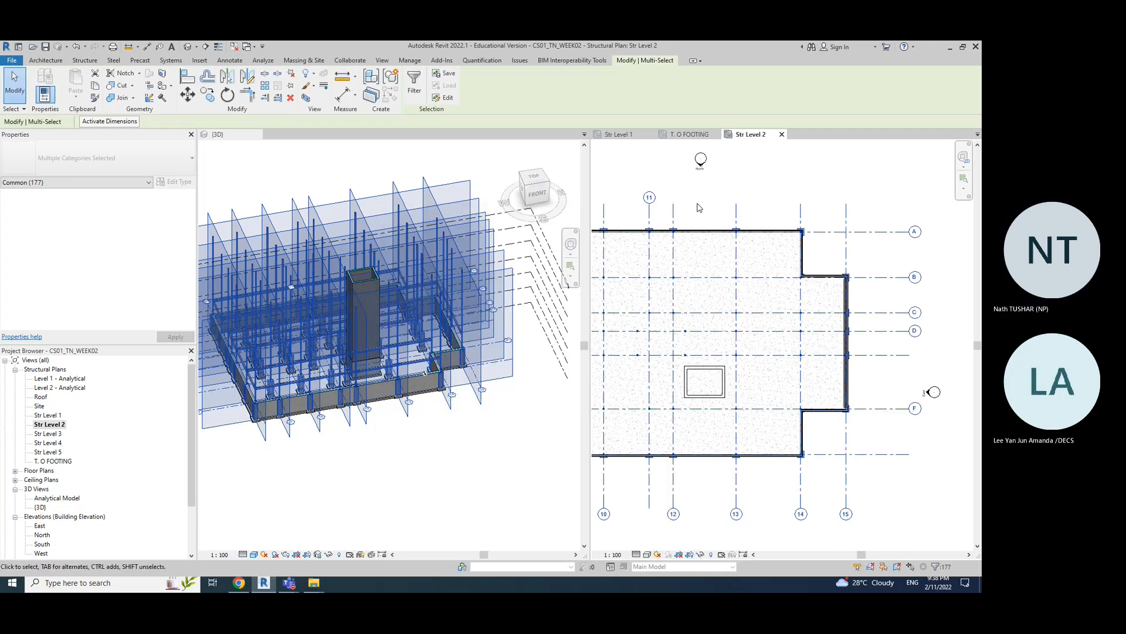
{"action": "left_click", "coordinate": [699, 208]}
{"action": "scroll", "coordinate": [701, 237], "scroll_direction": "up", "scroll_amount": 7}
{"action": "scroll", "coordinate": [705, 306], "scroll_direction": "up", "scroll_amount": 3}
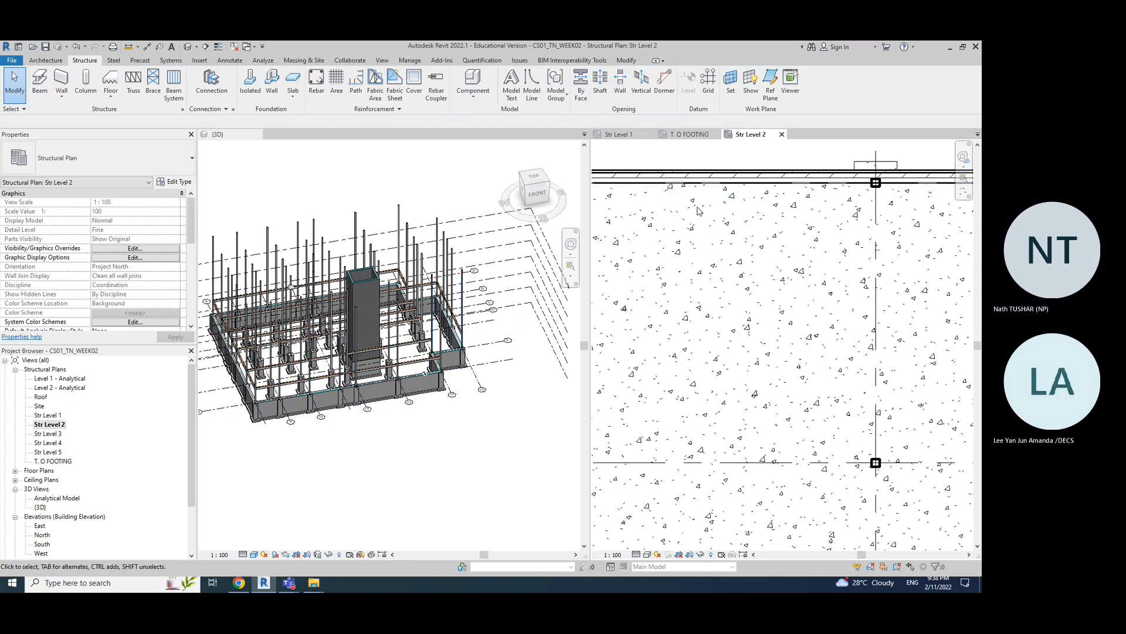
{"action": "scroll", "coordinate": [761, 322], "scroll_direction": "down", "scroll_amount": 8}
{"action": "scroll", "coordinate": [761, 321], "scroll_direction": "down", "scroll_amount": 2}
{"action": "left_click_drag", "start_coordinate": [835, 267], "coordinate": [632, 421]}
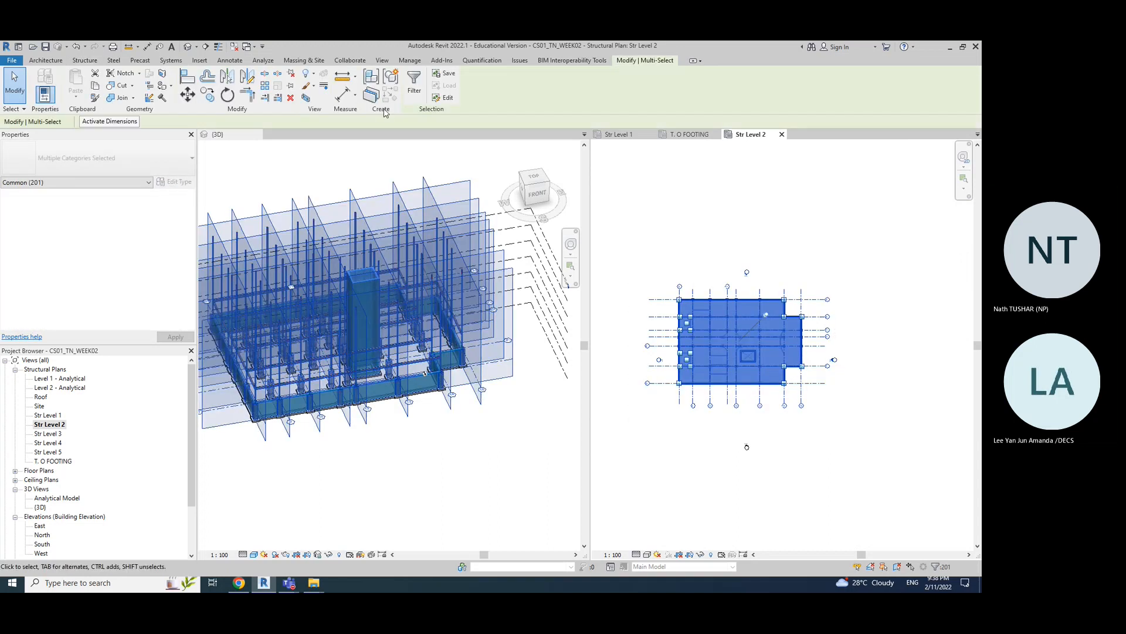
{"action": "left_click", "coordinate": [414, 82]}
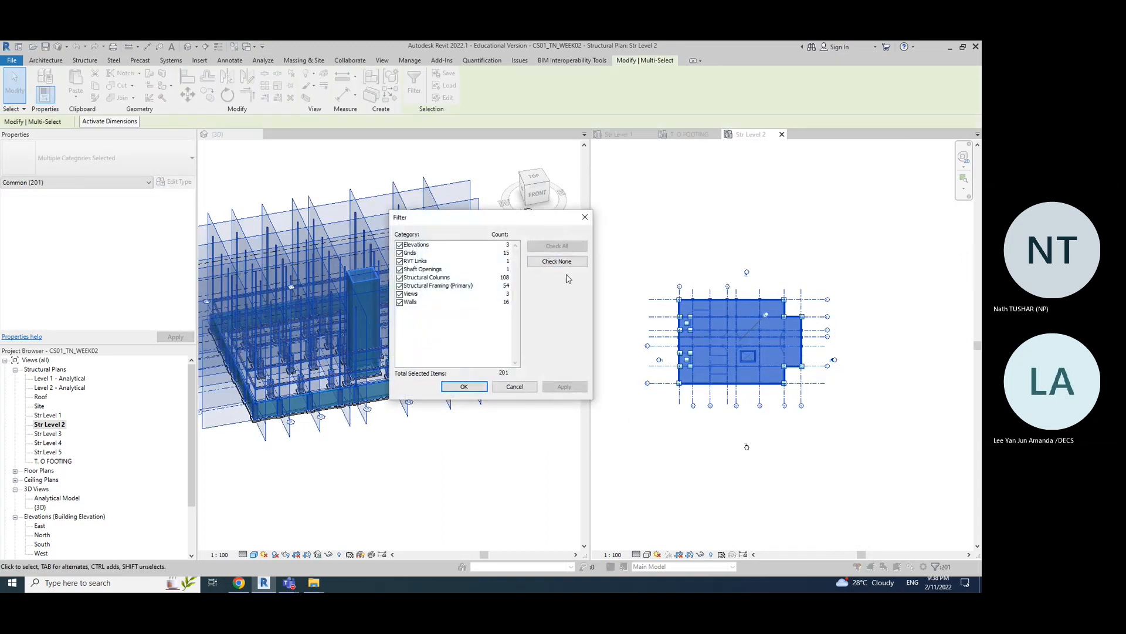
{"action": "left_click", "coordinate": [514, 387]}
{"action": "left_click", "coordinate": [716, 453]}
- Unload the linked Architectural.rvt model from the project and confirm the unloading
{"action": "scroll", "coordinate": [645, 340], "scroll_direction": "up", "scroll_amount": 3}
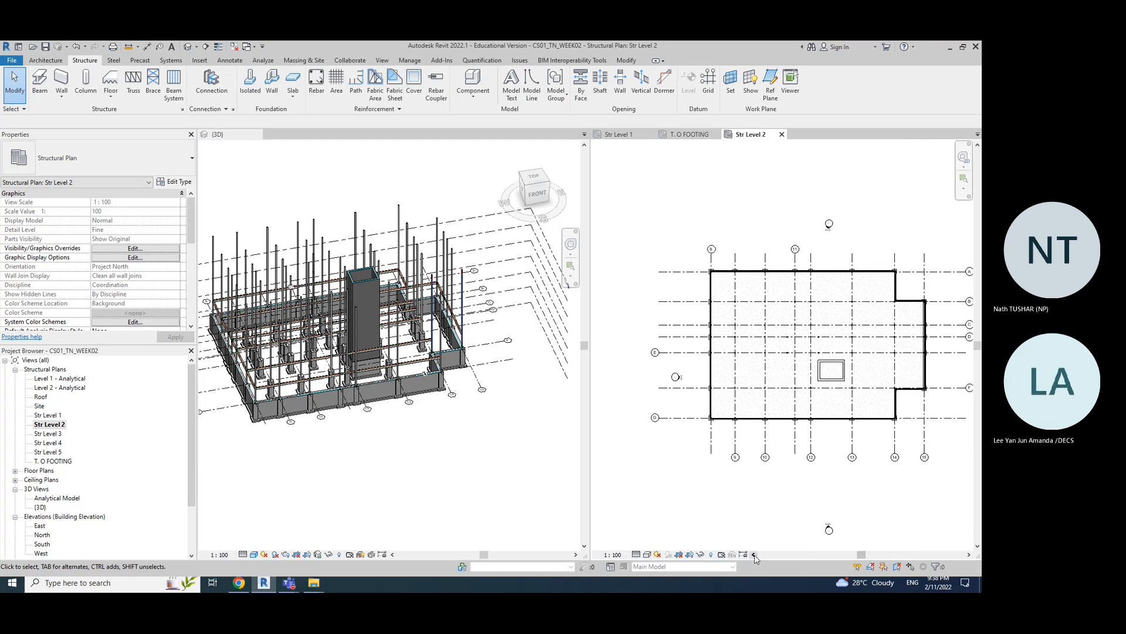
{"action": "scroll", "coordinate": [183, 524], "scroll_direction": "down", "scroll_amount": 3}
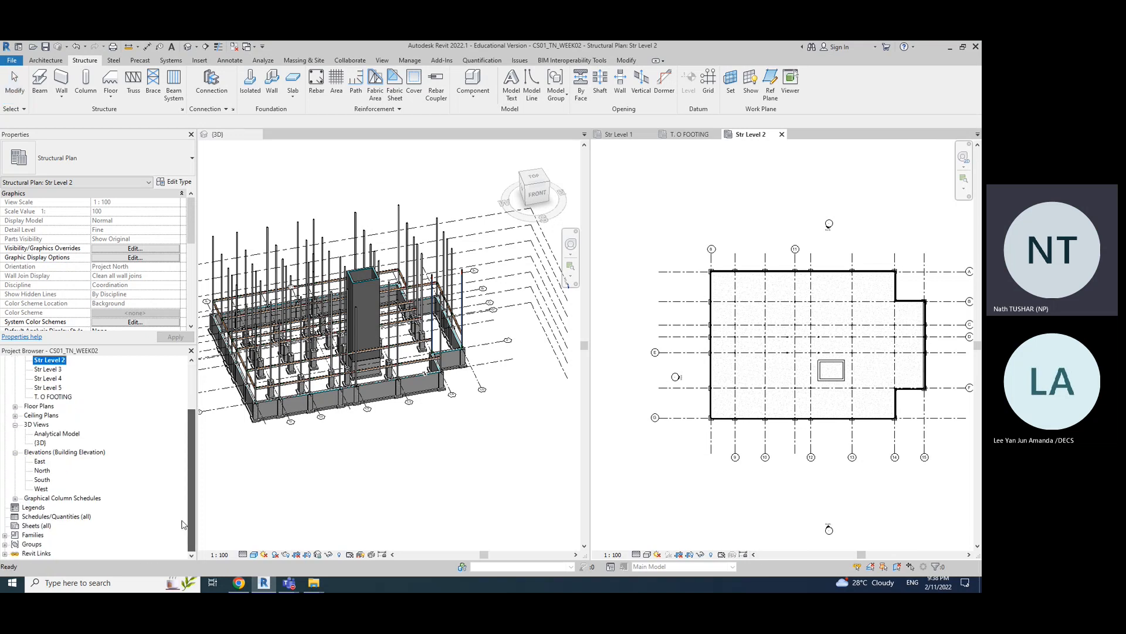
{"action": "left_click", "coordinate": [4, 554]}
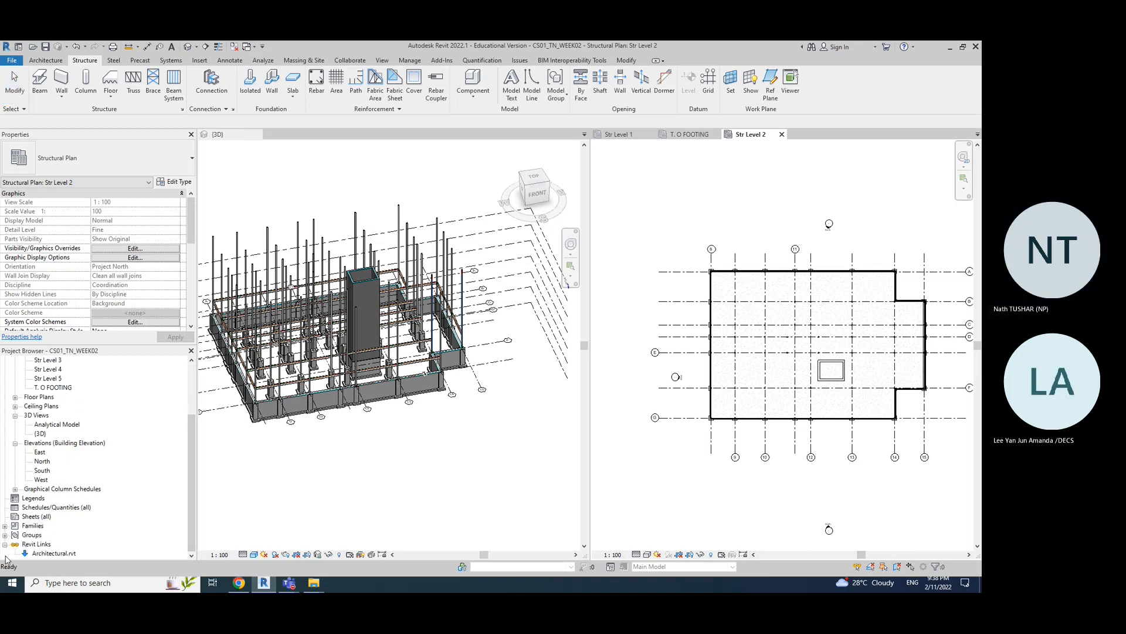
{"action": "left_click", "coordinate": [55, 554]}
{"action": "right_click", "coordinate": [56, 554]}
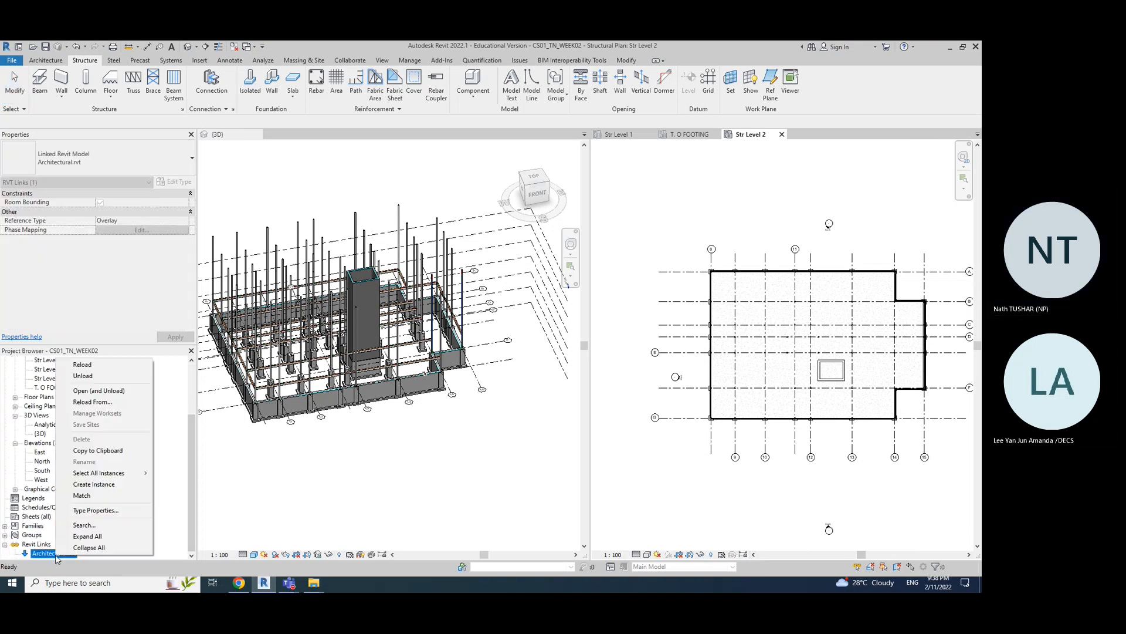
{"action": "left_click", "coordinate": [77, 378]}
{"action": "left_click", "coordinate": [512, 328]}
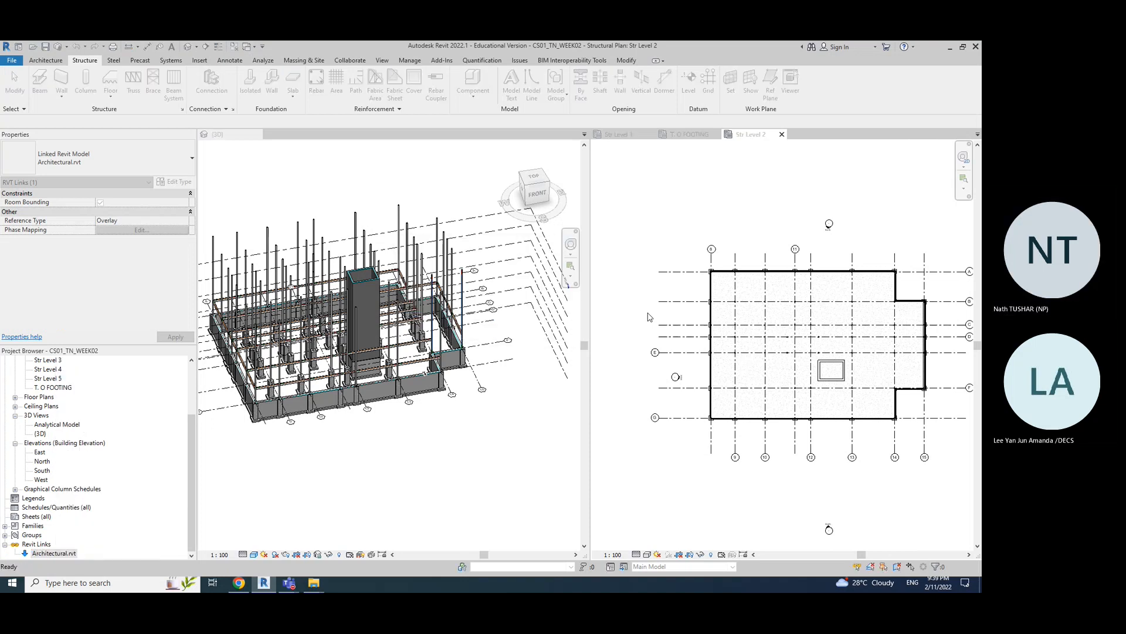
{"action": "scroll", "coordinate": [779, 336], "scroll_direction": "up", "scroll_amount": 3}
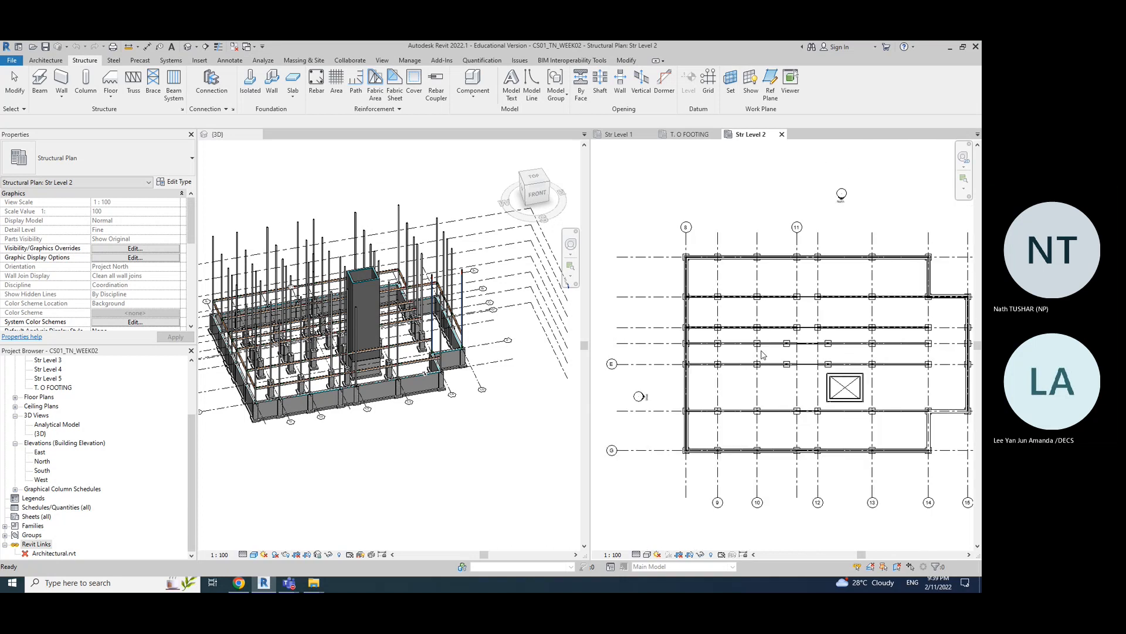
- Check the beam layout on the Str Level 2 plan and reload the linked Architectural.rvt model
{"action": "scroll", "coordinate": [703, 278], "scroll_direction": "up", "scroll_amount": 2}
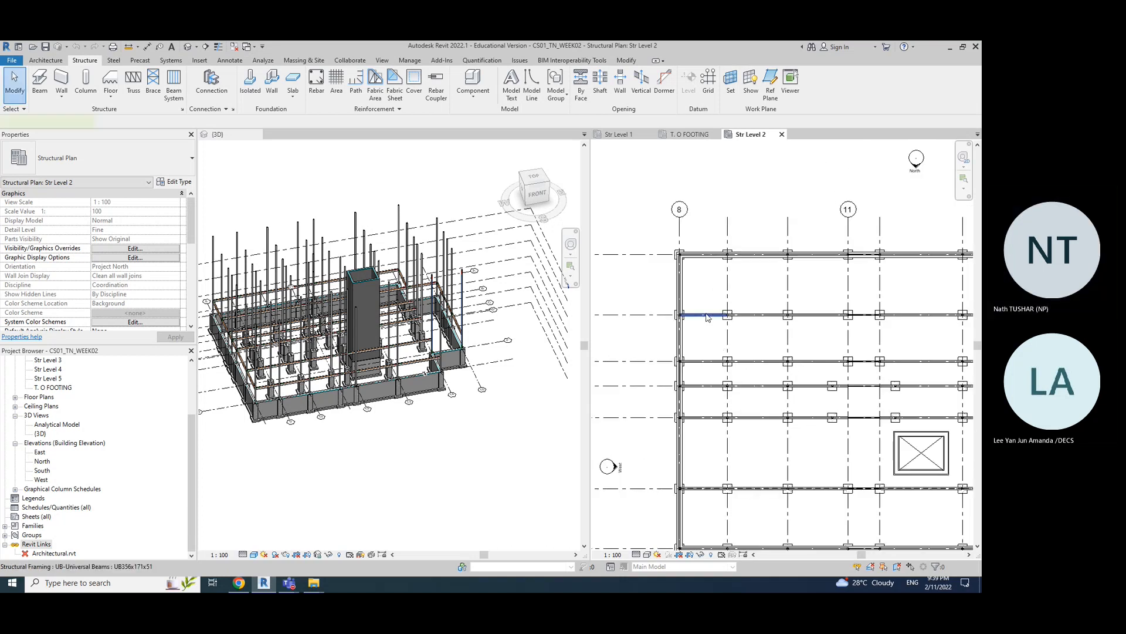
{"action": "left_click", "coordinate": [706, 317]}
{"action": "scroll", "coordinate": [709, 320], "scroll_direction": "down", "scroll_amount": 5}
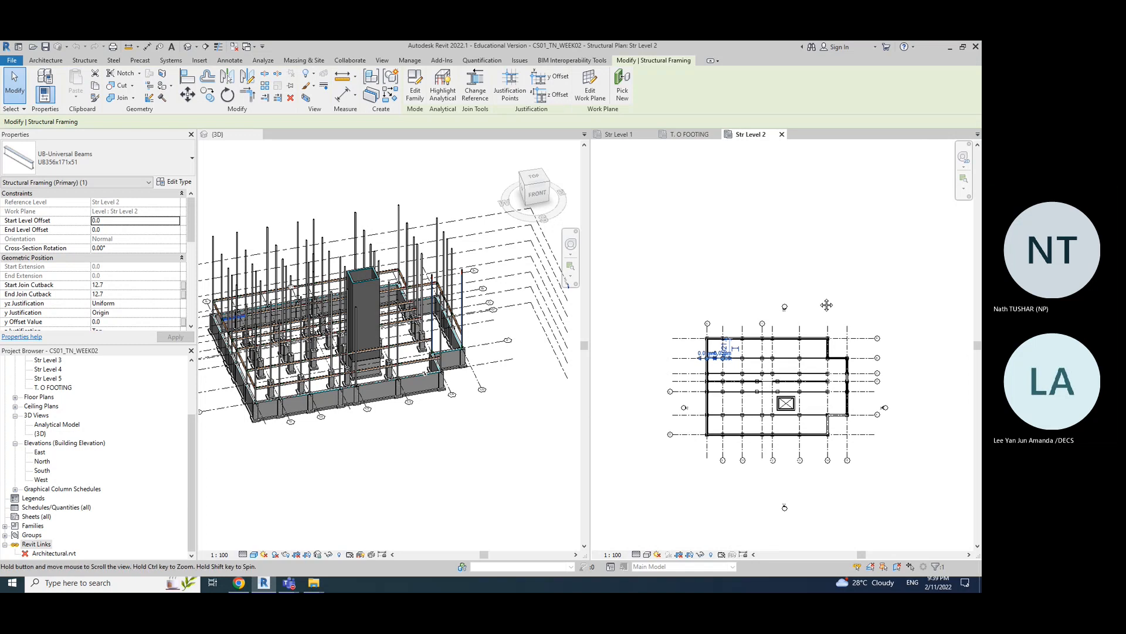
{"action": "scroll", "coordinate": [810, 382], "scroll_direction": "up", "scroll_amount": 2}
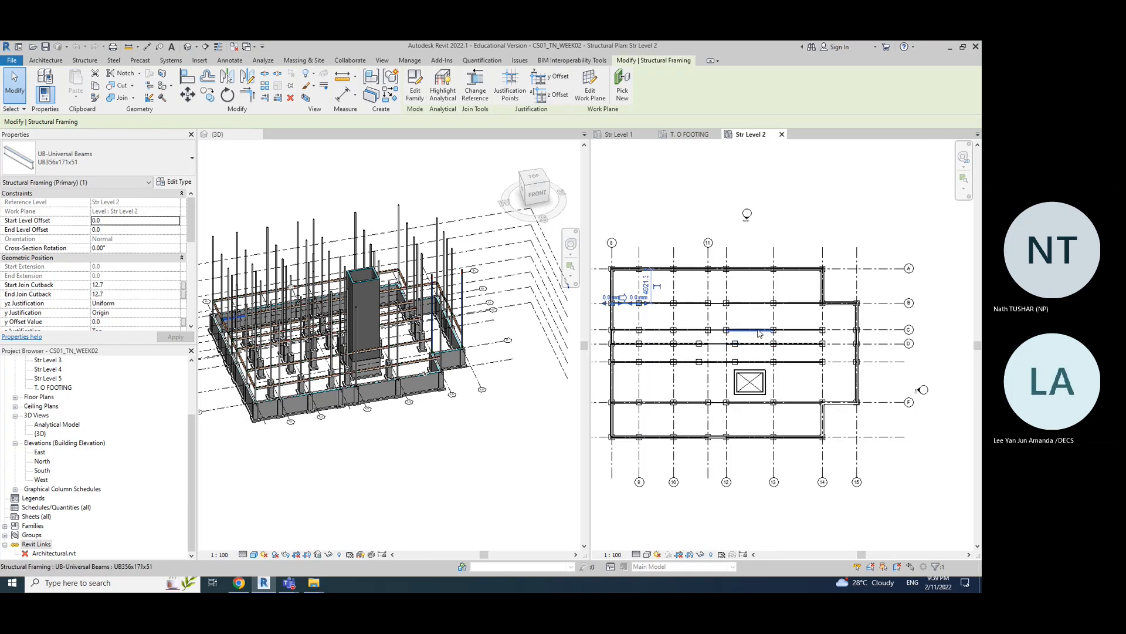
{"action": "scroll", "coordinate": [759, 333], "scroll_direction": "up", "scroll_amount": 2}
{"action": "scroll", "coordinate": [709, 336], "scroll_direction": "down", "scroll_amount": 4}
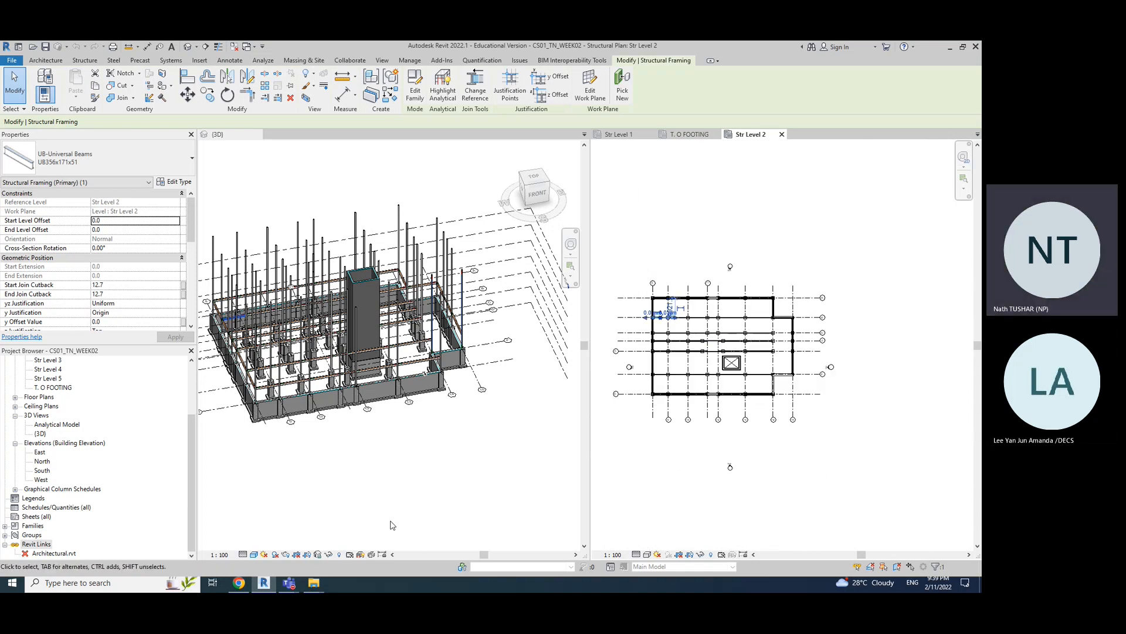
{"action": "right_click", "coordinate": [37, 553]}
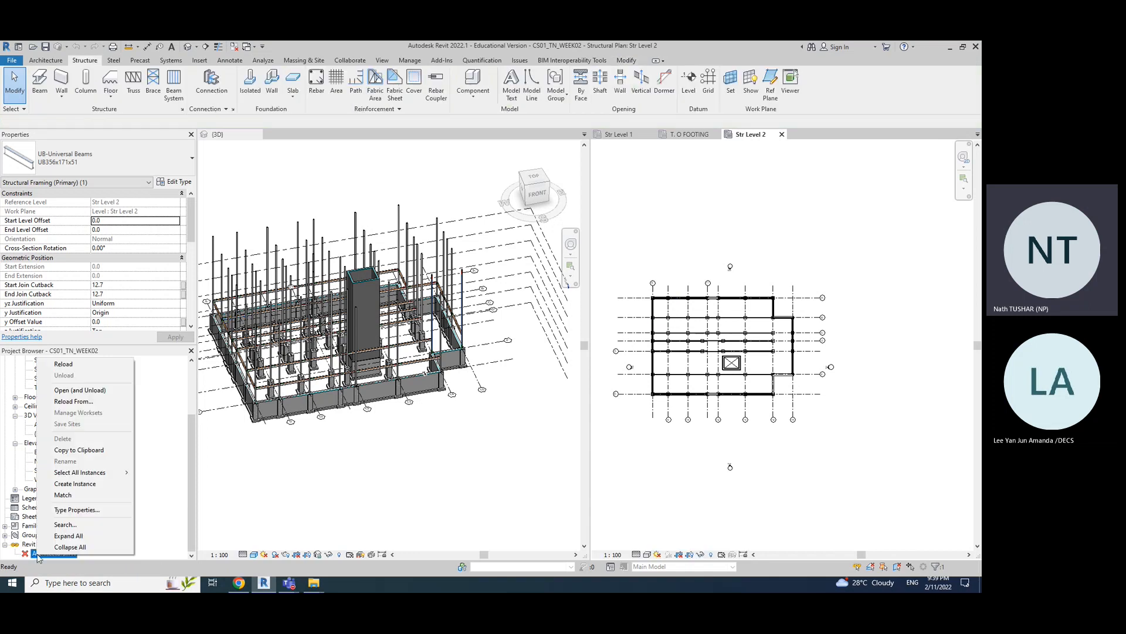
{"action": "left_click", "coordinate": [64, 365]}
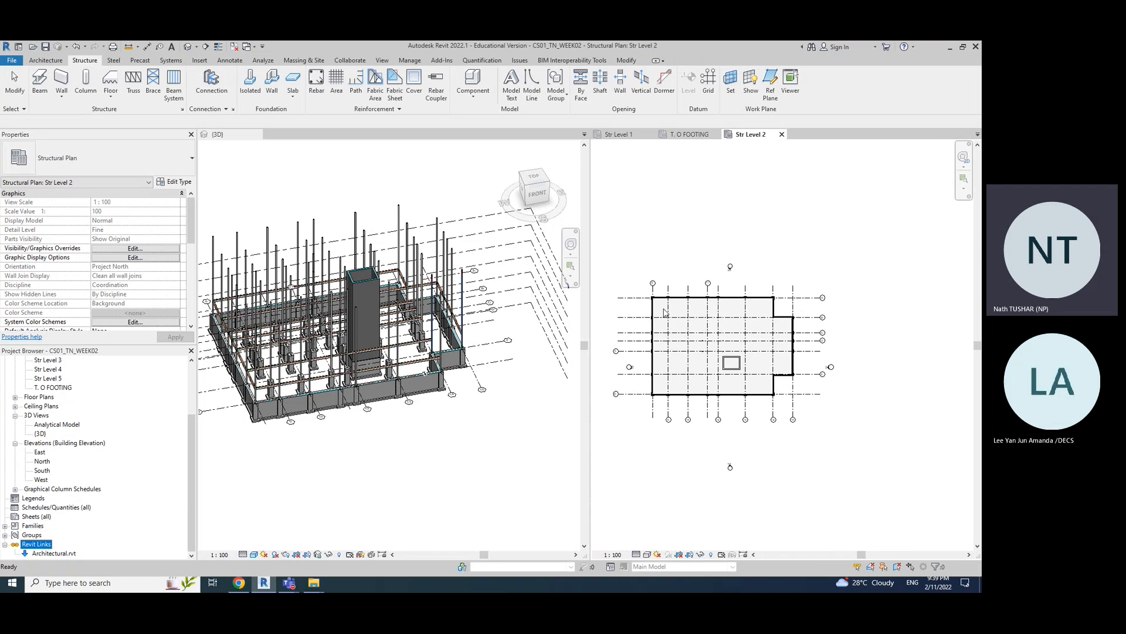
{"action": "scroll", "coordinate": [665, 312], "scroll_direction": "up", "scroll_amount": 5}
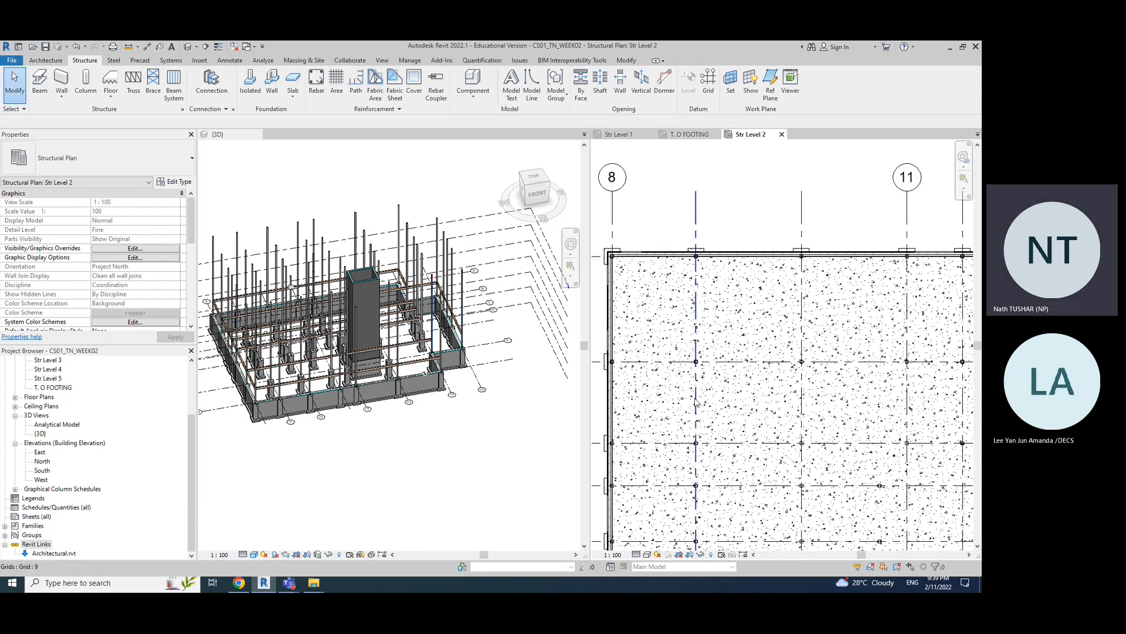
{"action": "scroll", "coordinate": [698, 403], "scroll_direction": "down", "scroll_amount": 4}
{"action": "middle_click_drag", "start_coordinate": [740, 296], "coordinate": [740, 159]}
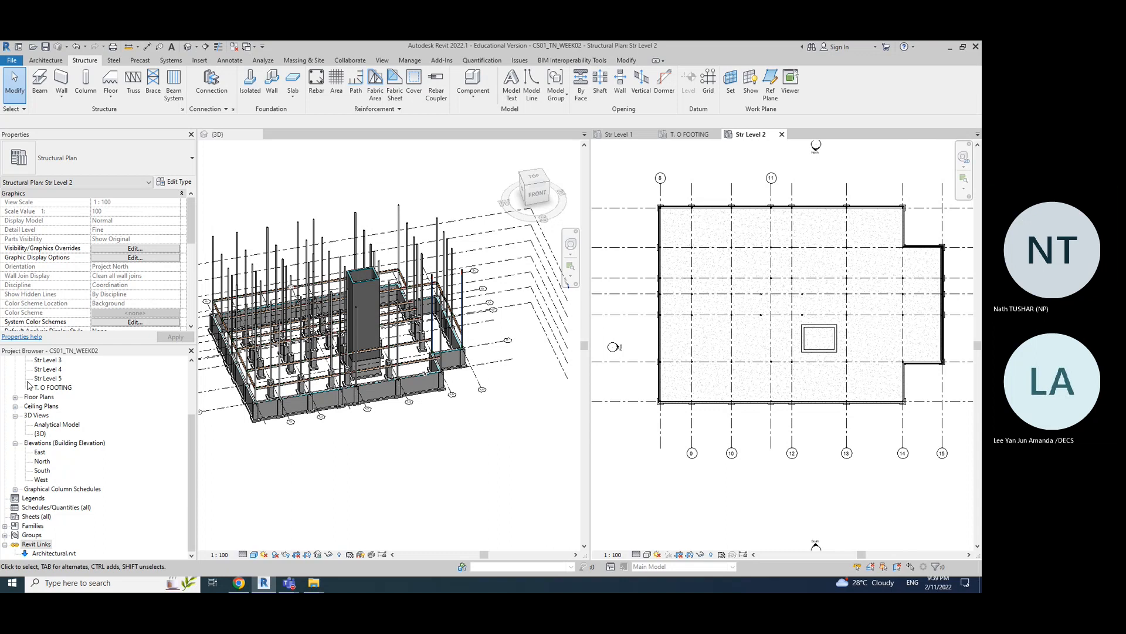
{"action": "right_click", "coordinate": [65, 554]}
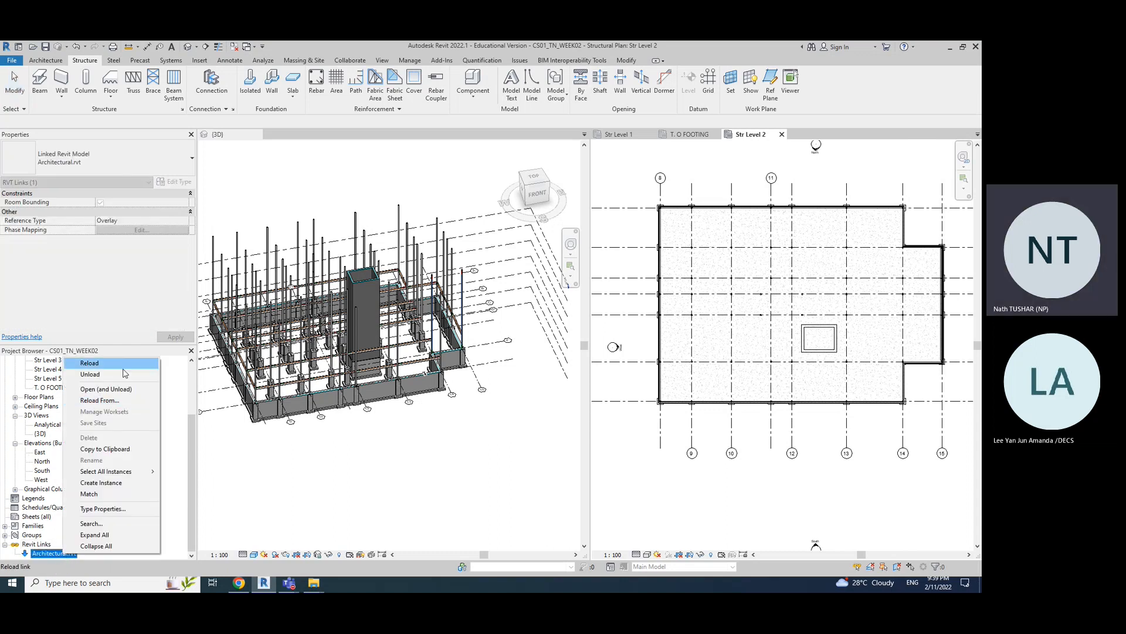
{"action": "left_click", "coordinate": [635, 175]}
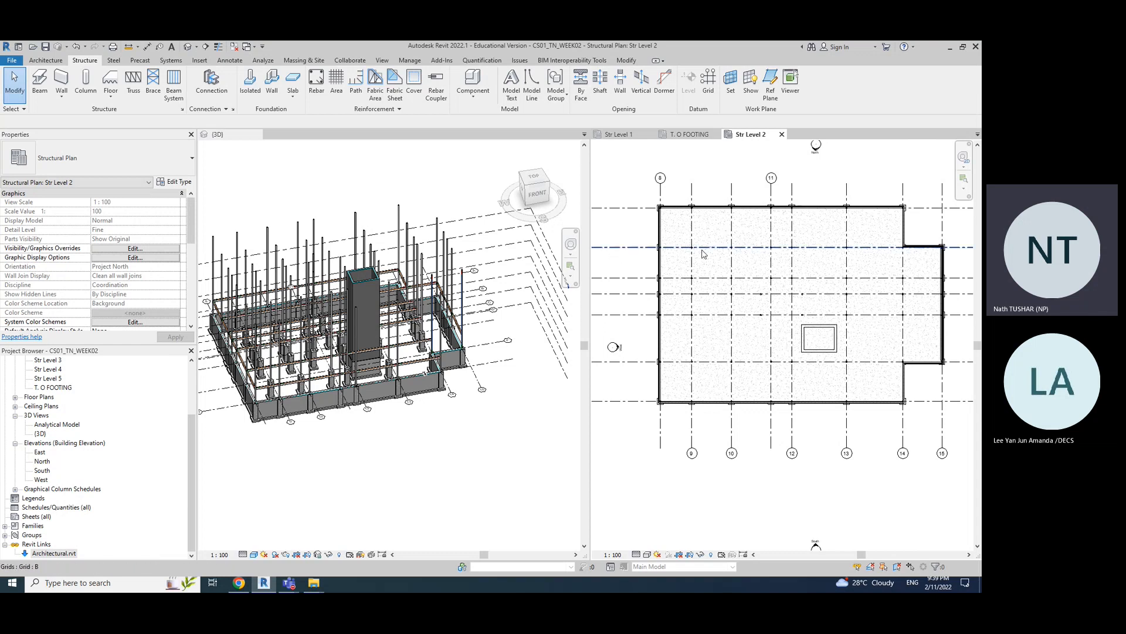
- Select the three universal beams along grid 8 spanning from grid A to grid D
{"action": "scroll", "coordinate": [686, 230], "scroll_direction": "up", "scroll_amount": 4}
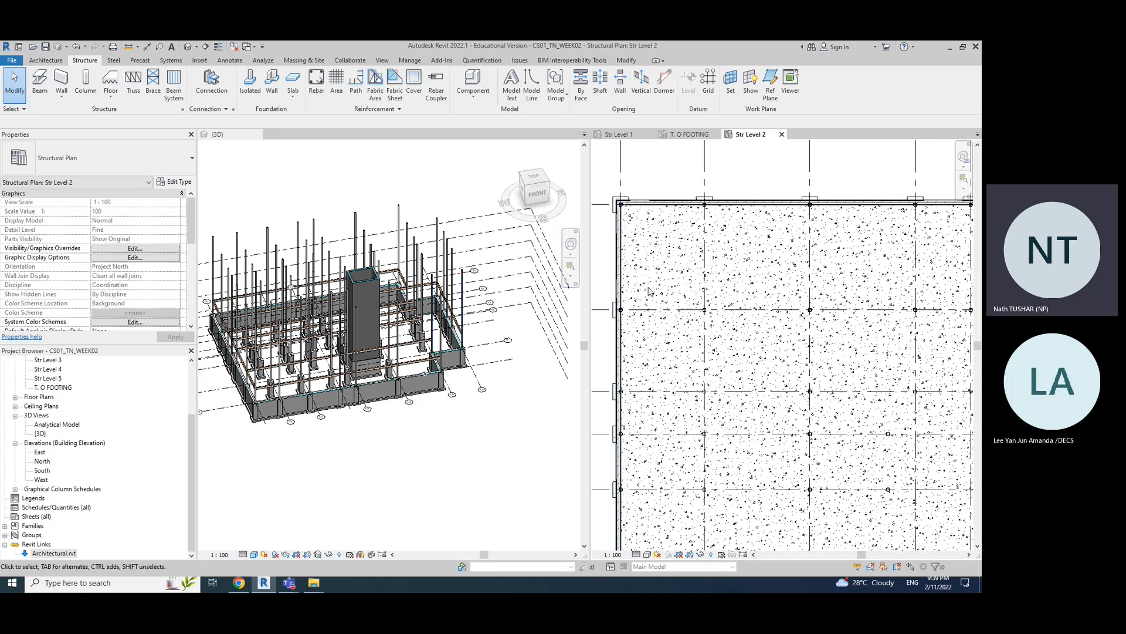
{"action": "scroll", "coordinate": [649, 291], "scroll_direction": "down", "scroll_amount": 2}
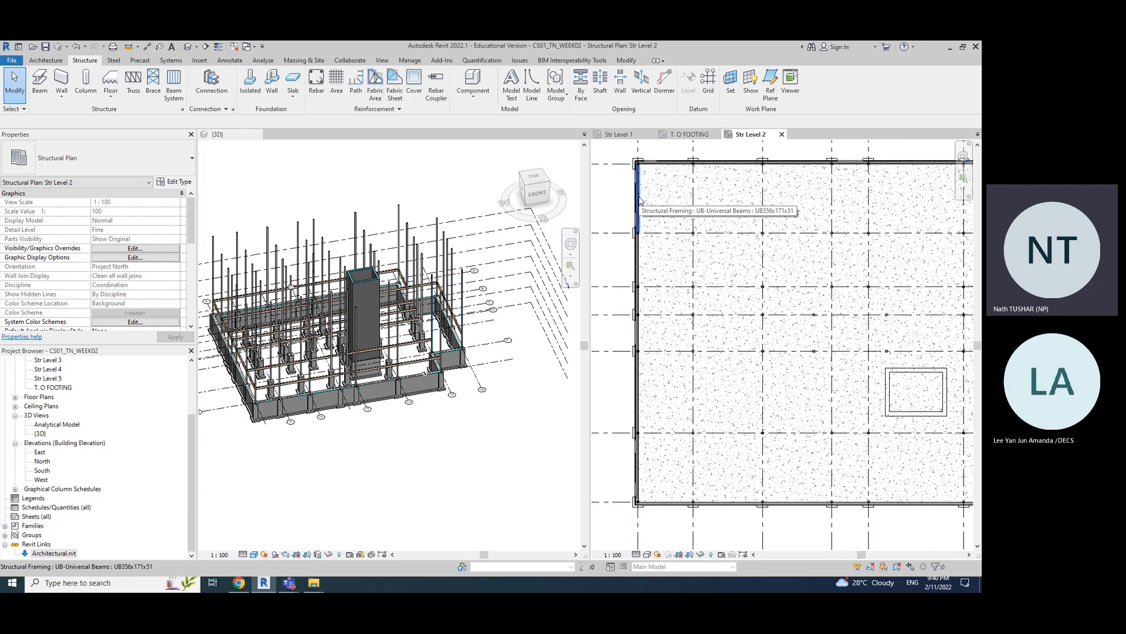
{"action": "left_click", "coordinate": [639, 203]}
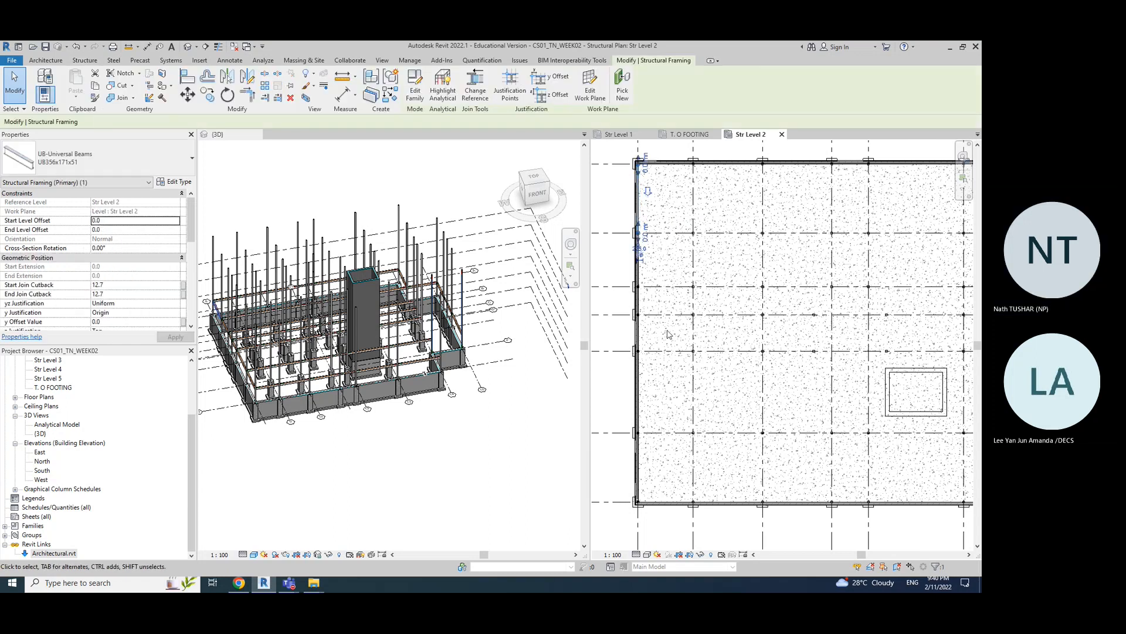
{"action": "scroll", "coordinate": [637, 276], "scroll_direction": "up", "scroll_amount": 4}
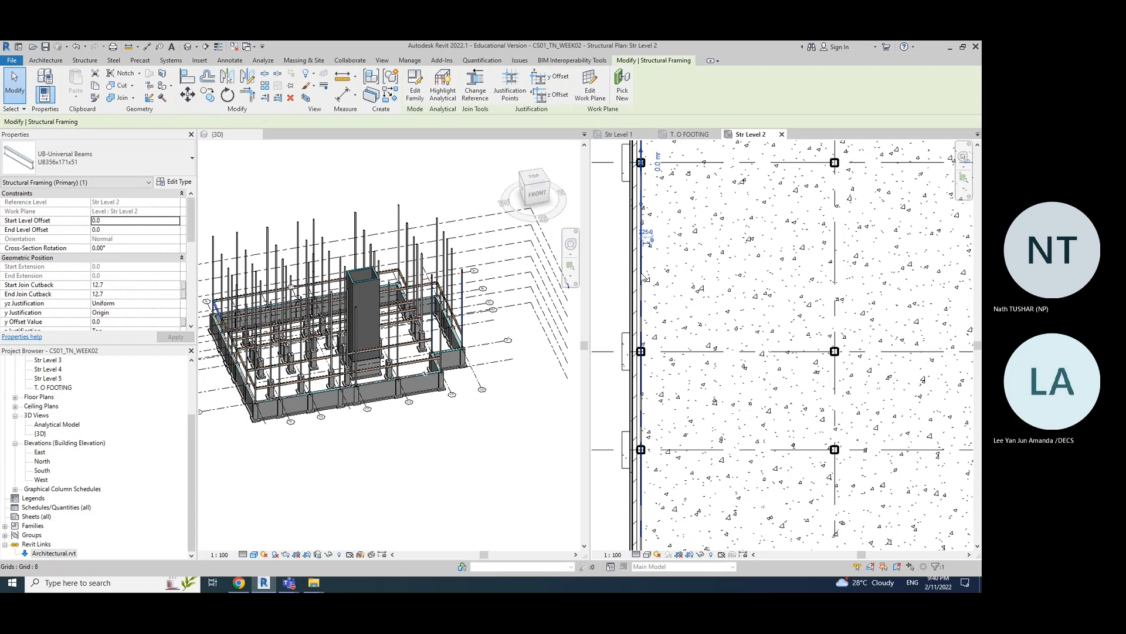
{"action": "left_click", "coordinate": [644, 276], "text": "ctrl"}
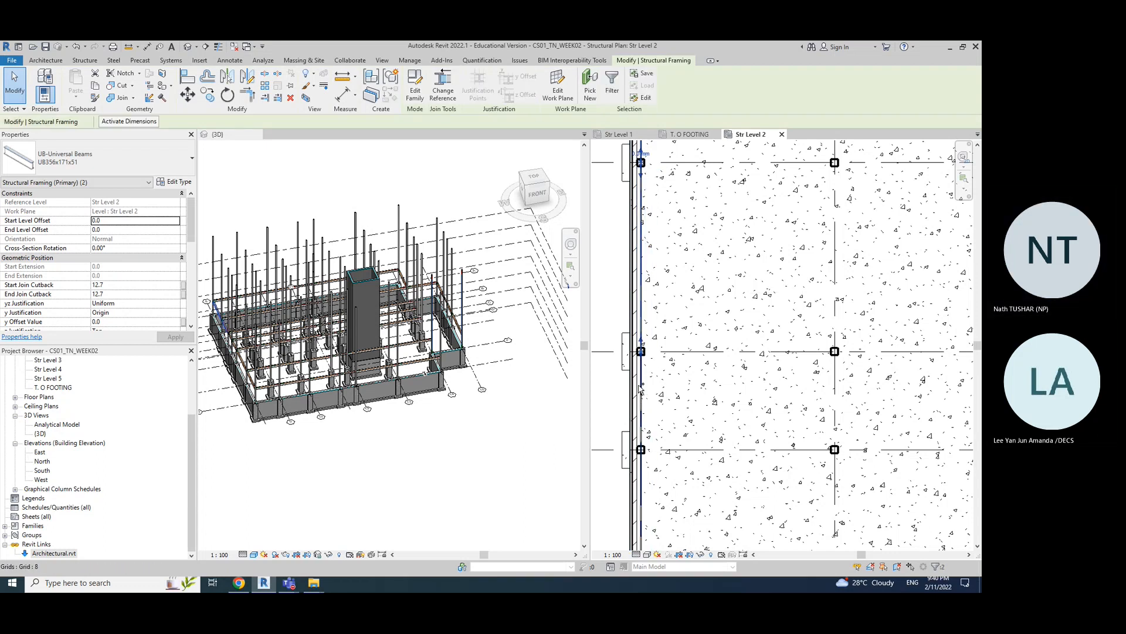
{"action": "scroll", "coordinate": [639, 389], "scroll_direction": "up", "scroll_amount": 3}
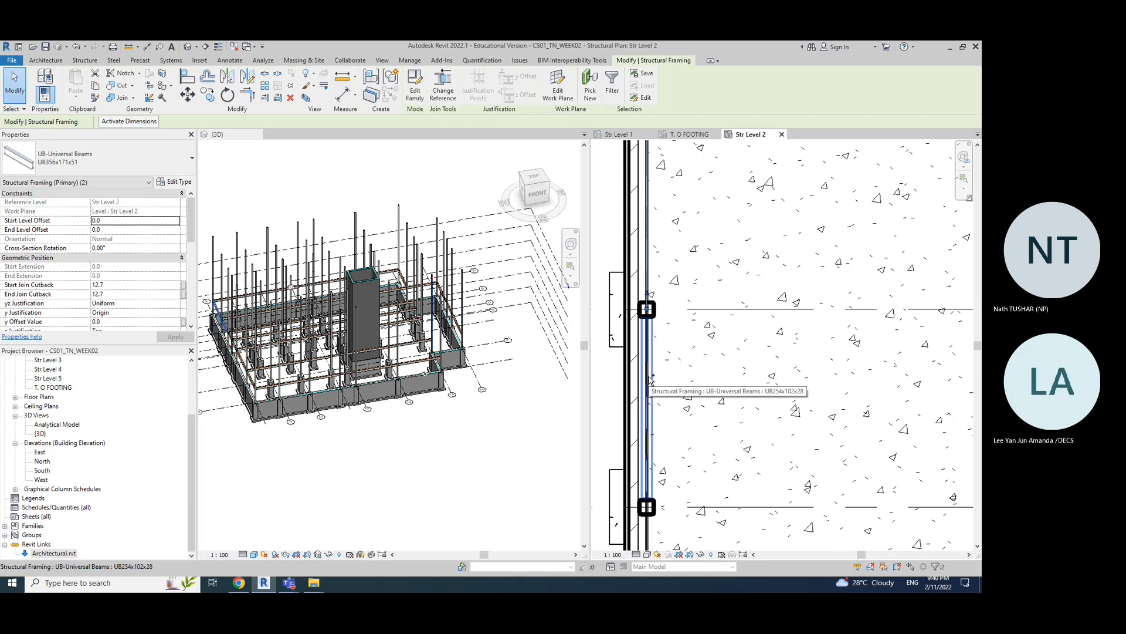
{"action": "left_click", "coordinate": [650, 379], "text": "ctrl"}
- Add the remaining three grid 8 beams, from grid D down to the corner column at grid G, to the selection
{"action": "scroll", "coordinate": [718, 399], "scroll_direction": "down", "scroll_amount": 2}
{"action": "middle_click_drag", "start_coordinate": [719, 399], "coordinate": [701, 251]}
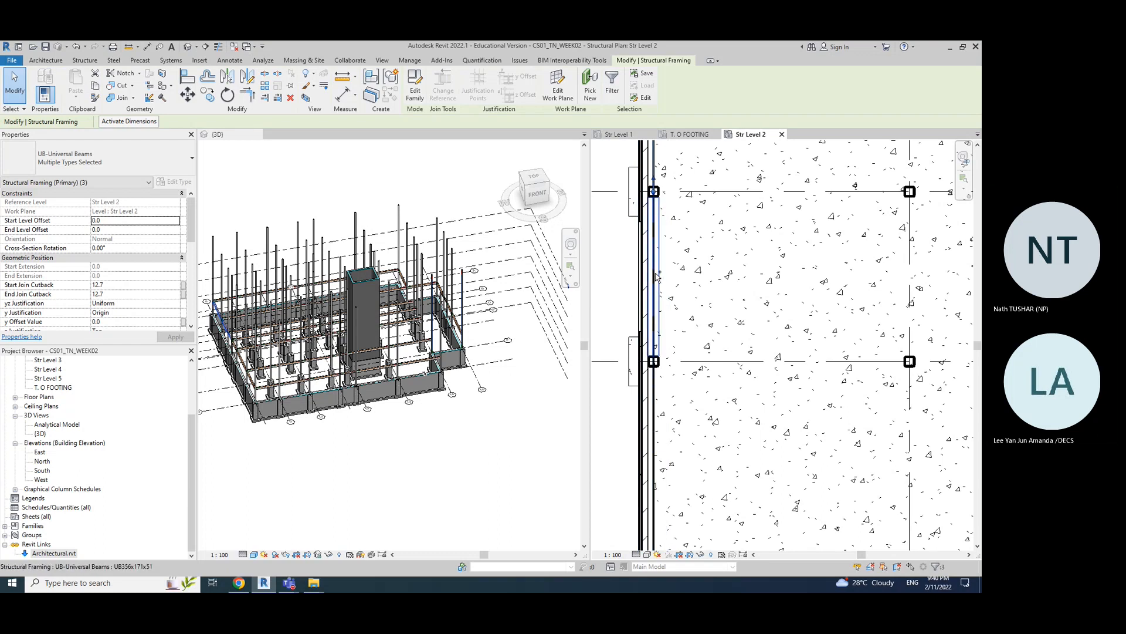
{"action": "left_click", "coordinate": [656, 274], "text": "ctrl"}
{"action": "scroll", "coordinate": [685, 421], "scroll_direction": "down", "scroll_amount": 2}
{"action": "middle_click_drag", "start_coordinate": [715, 442], "coordinate": [709, 253]}
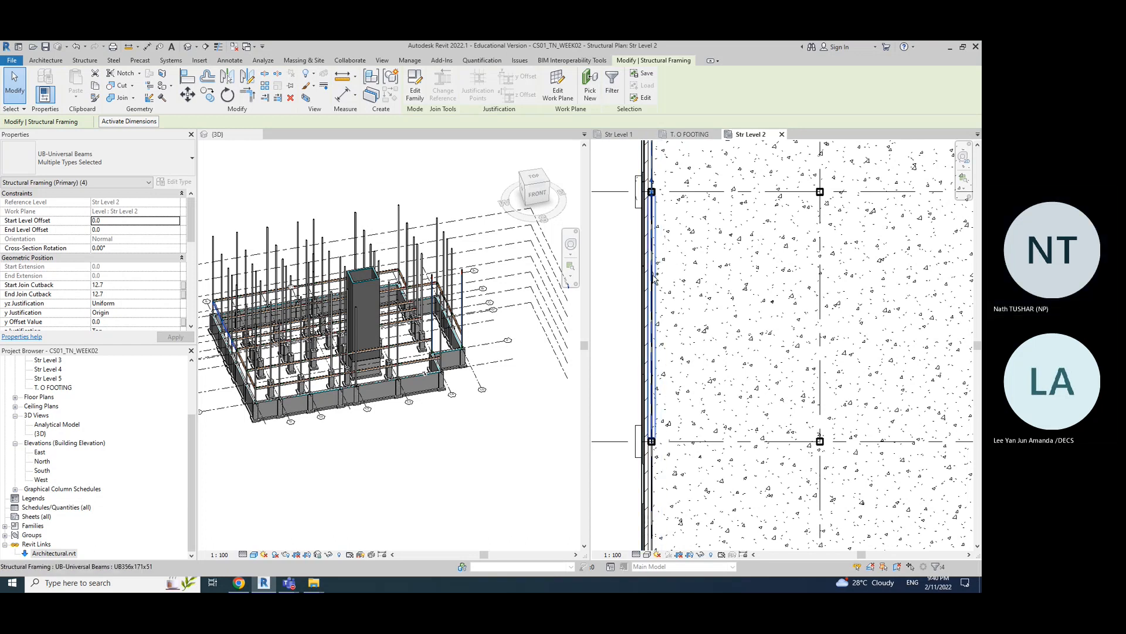
{"action": "left_click", "coordinate": [656, 275], "text": "ctrl"}
{"action": "scroll", "coordinate": [683, 377], "scroll_direction": "down", "scroll_amount": 2}
{"action": "middle_click_drag", "start_coordinate": [698, 401], "coordinate": [662, 217]}
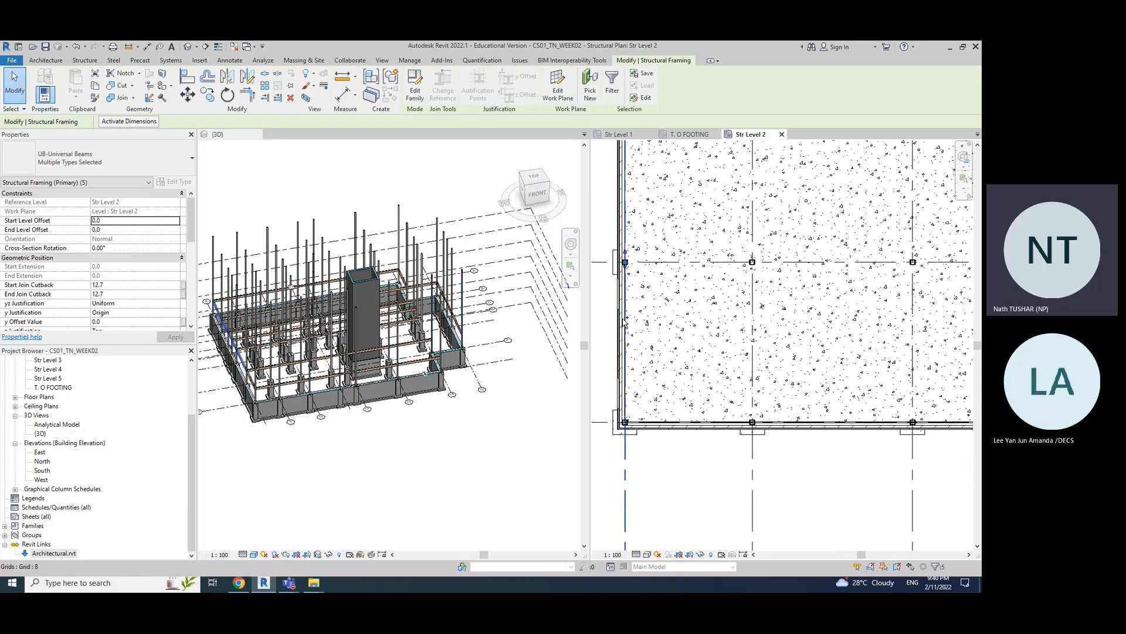
{"action": "left_click", "coordinate": [628, 319], "text": "ctrl"}
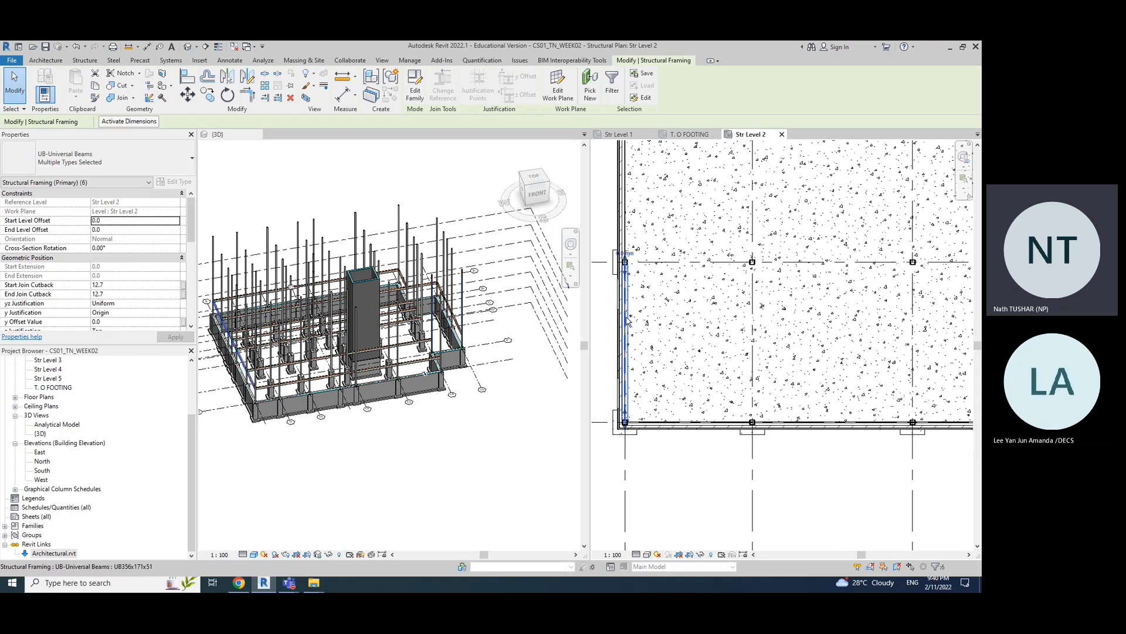
- Copy the selected grid 8 beams, using the corner column at grid G as base point, and place the first copy on grid 9
{"action": "scroll", "coordinate": [657, 299], "scroll_direction": "down", "scroll_amount": 5}
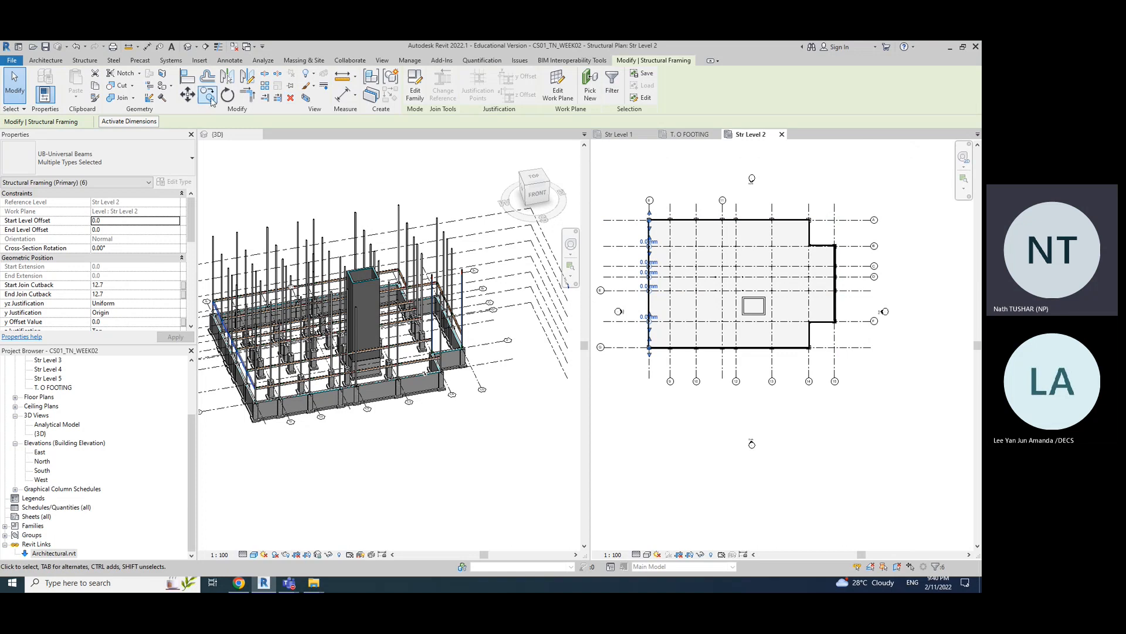
{"action": "left_click", "coordinate": [210, 98]}
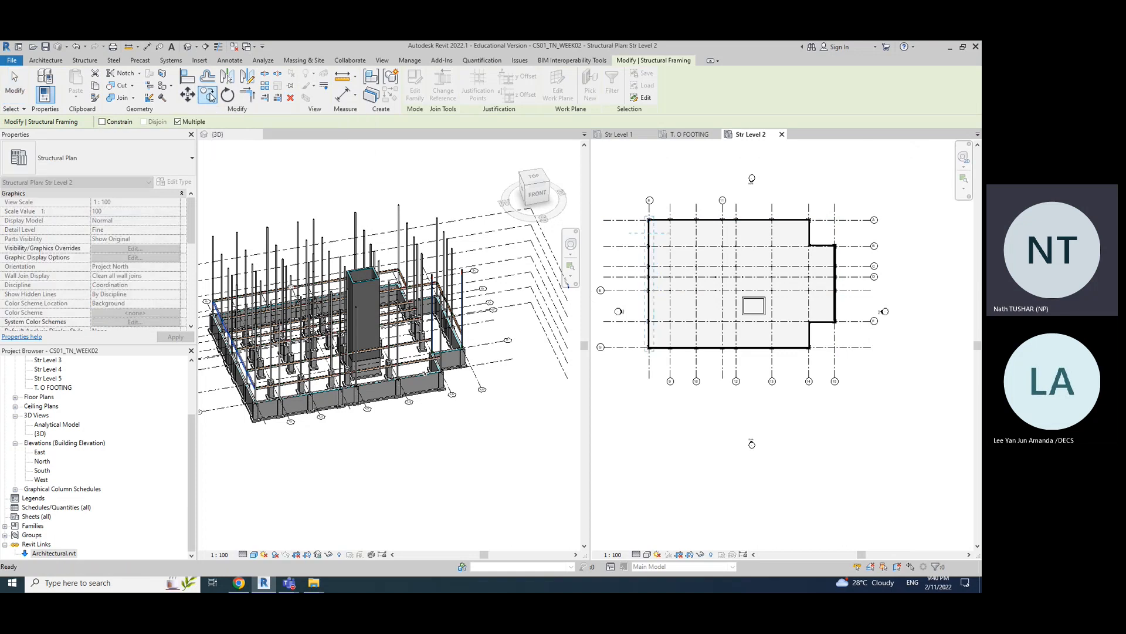
{"action": "scroll", "coordinate": [647, 332], "scroll_direction": "up", "scroll_amount": 5}
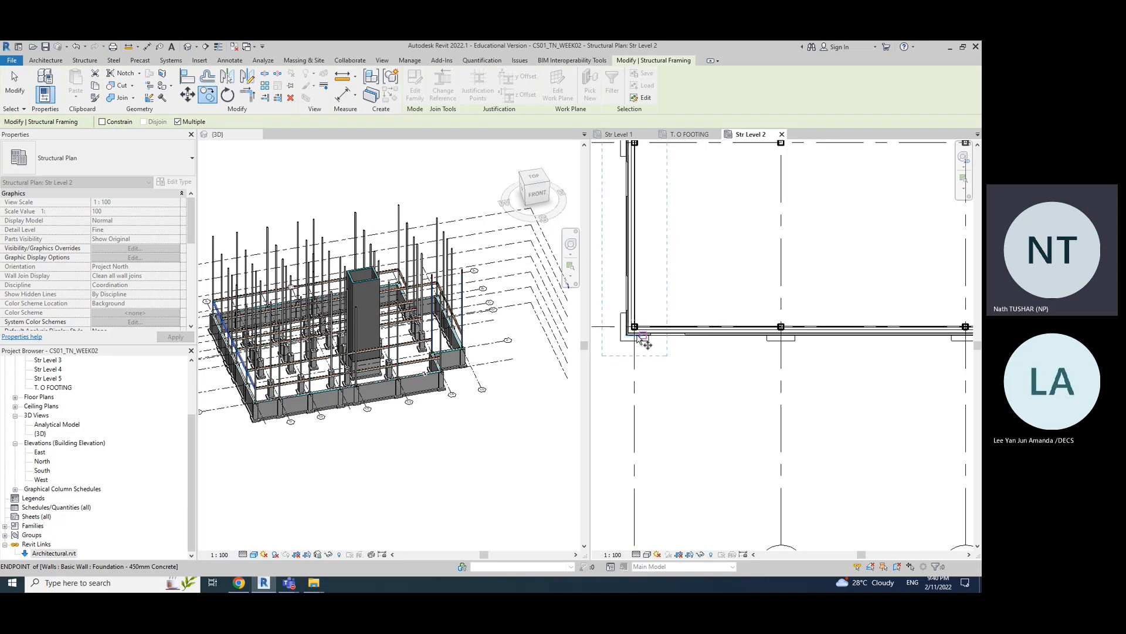
{"action": "scroll", "coordinate": [646, 329], "scroll_direction": "up", "scroll_amount": 4}
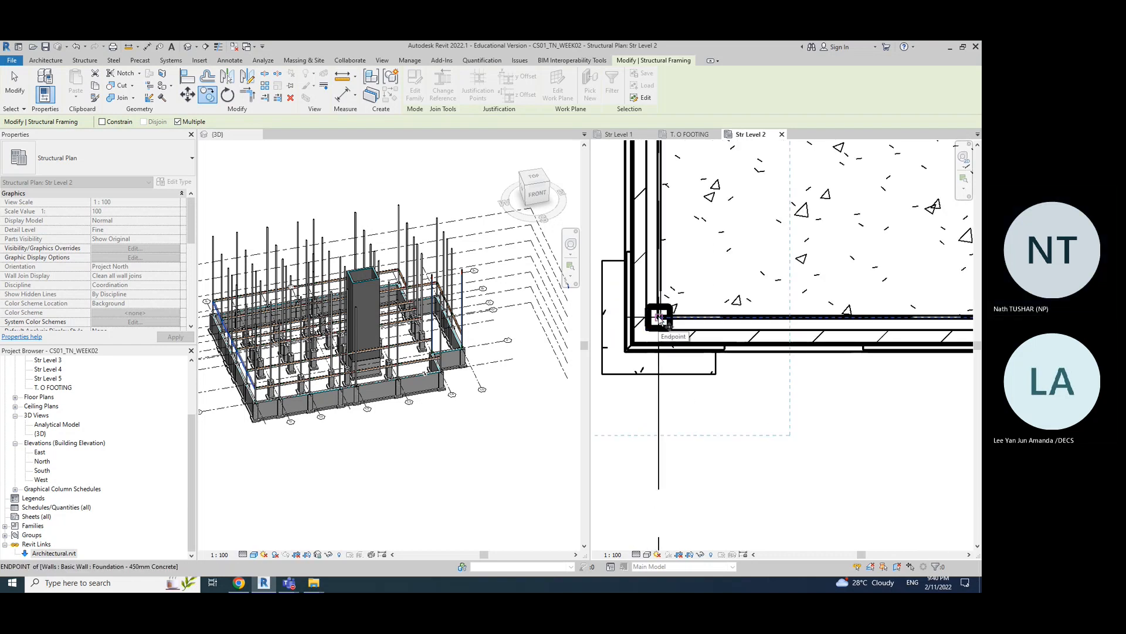
{"action": "left_click", "coordinate": [659, 319]}
{"action": "scroll", "coordinate": [649, 317], "scroll_direction": "down", "scroll_amount": 3}
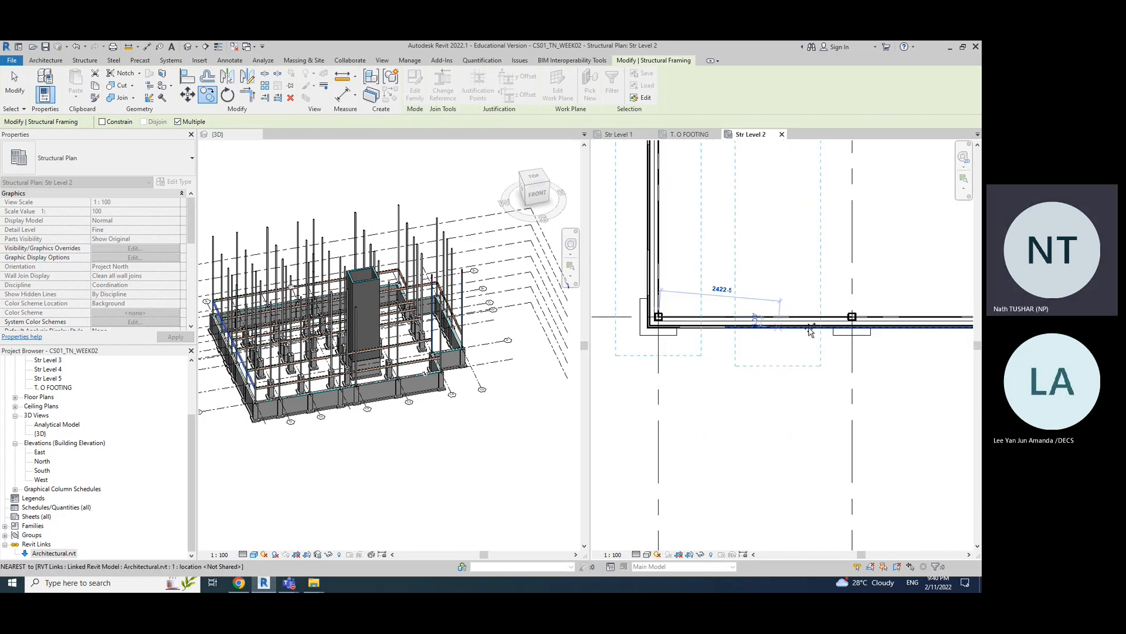
{"action": "scroll", "coordinate": [852, 319], "scroll_direction": "up", "scroll_amount": 5}
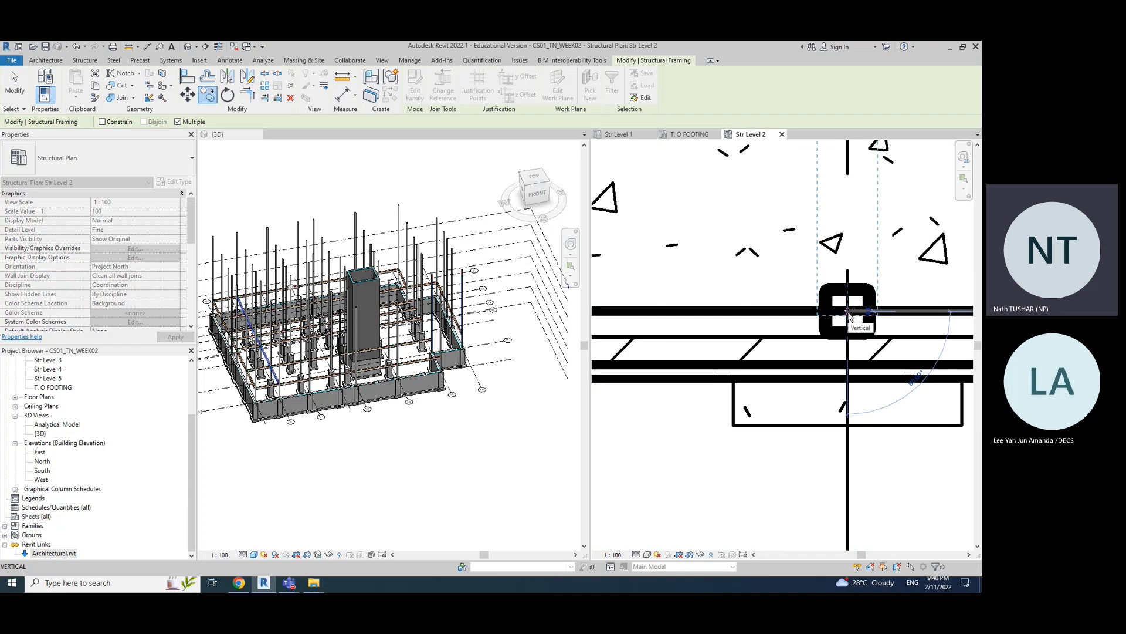
{"action": "scroll", "coordinate": [848, 314], "scroll_direction": "down", "scroll_amount": 3}
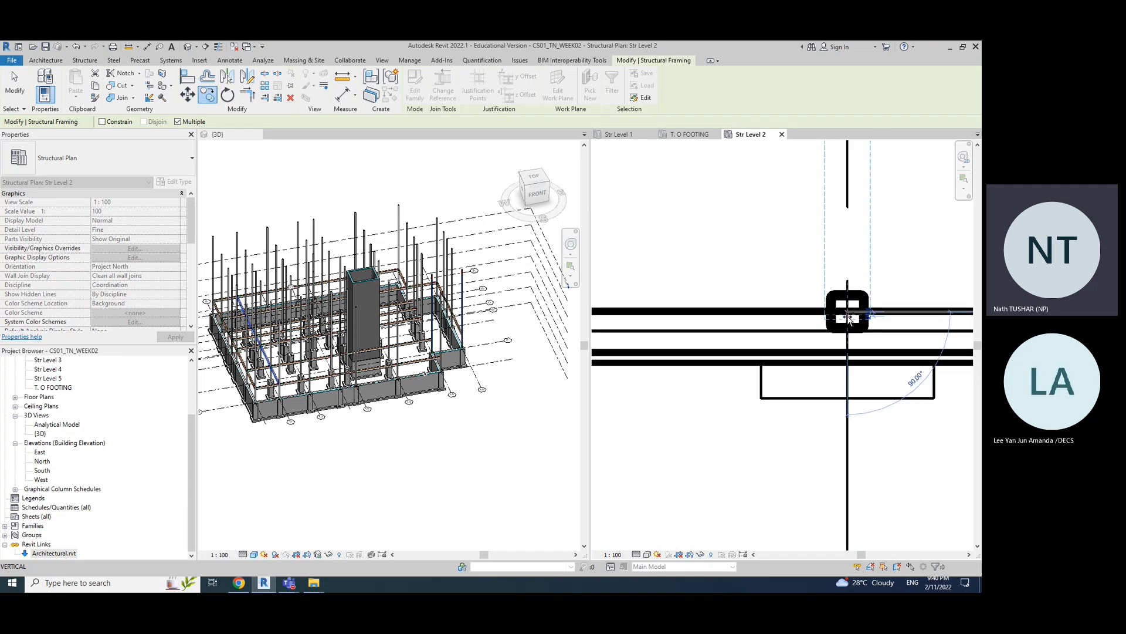
- Place further copies of the beam row on grids 10 and 11, aligned with the columns along grid G
{"action": "middle_click_drag", "start_coordinate": [847, 313], "coordinate": [926, 372]}
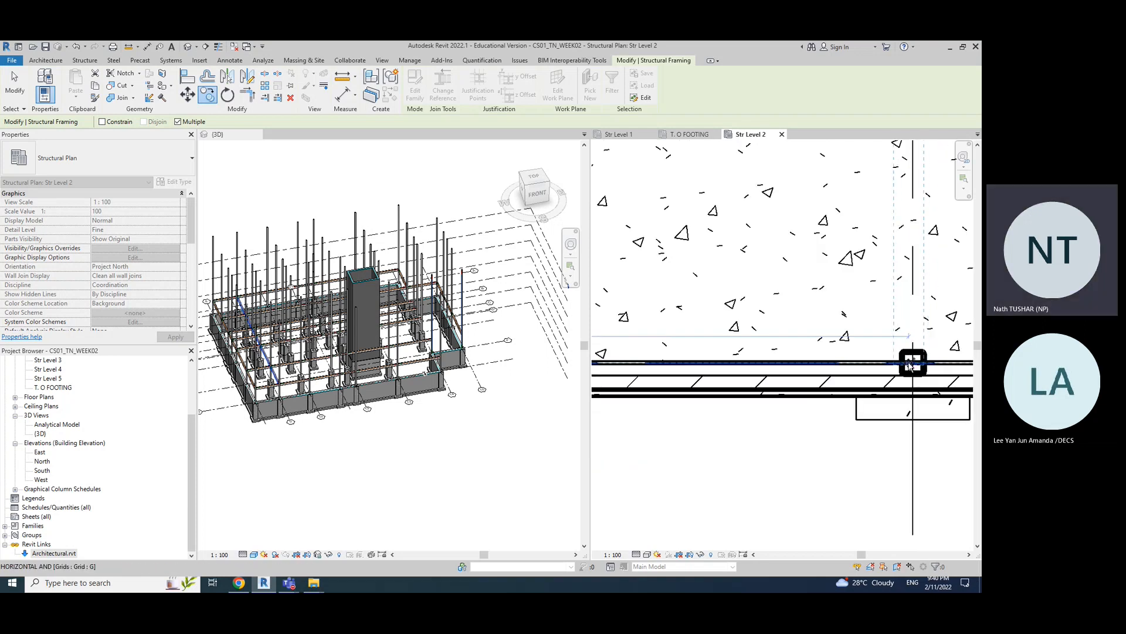
{"action": "scroll", "coordinate": [914, 424], "scroll_direction": "down", "scroll_amount": 2}
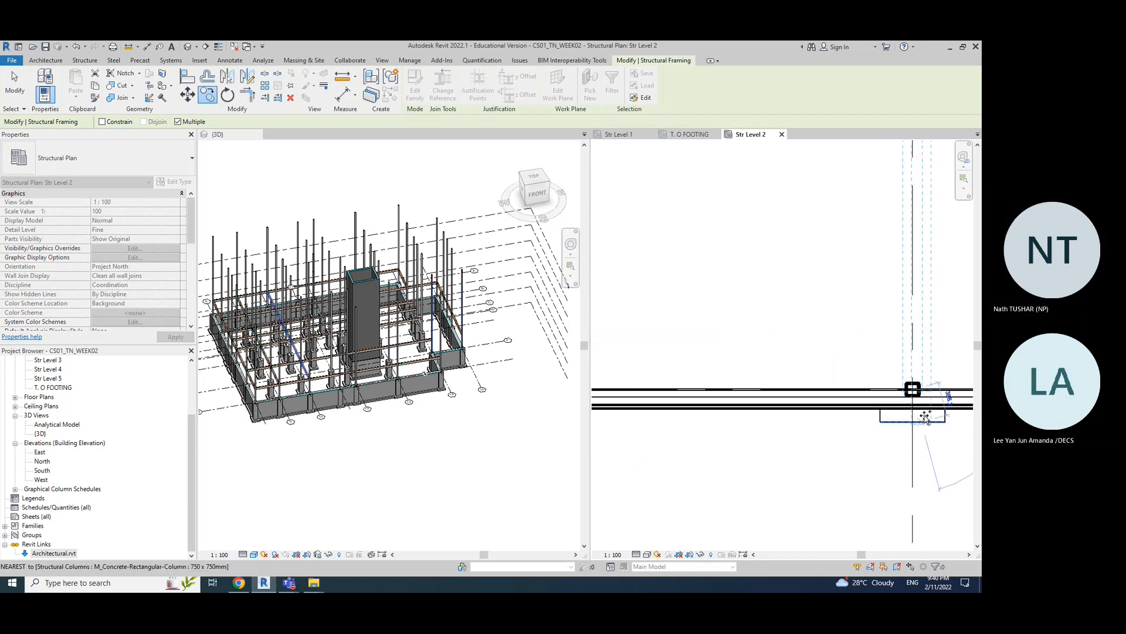
{"action": "middle_click_drag", "start_coordinate": [898, 419], "coordinate": [654, 419]}
{"action": "scroll", "coordinate": [776, 419], "scroll_direction": "down", "scroll_amount": 3}
{"action": "scroll", "coordinate": [913, 420], "scroll_direction": "up", "scroll_amount": 6}
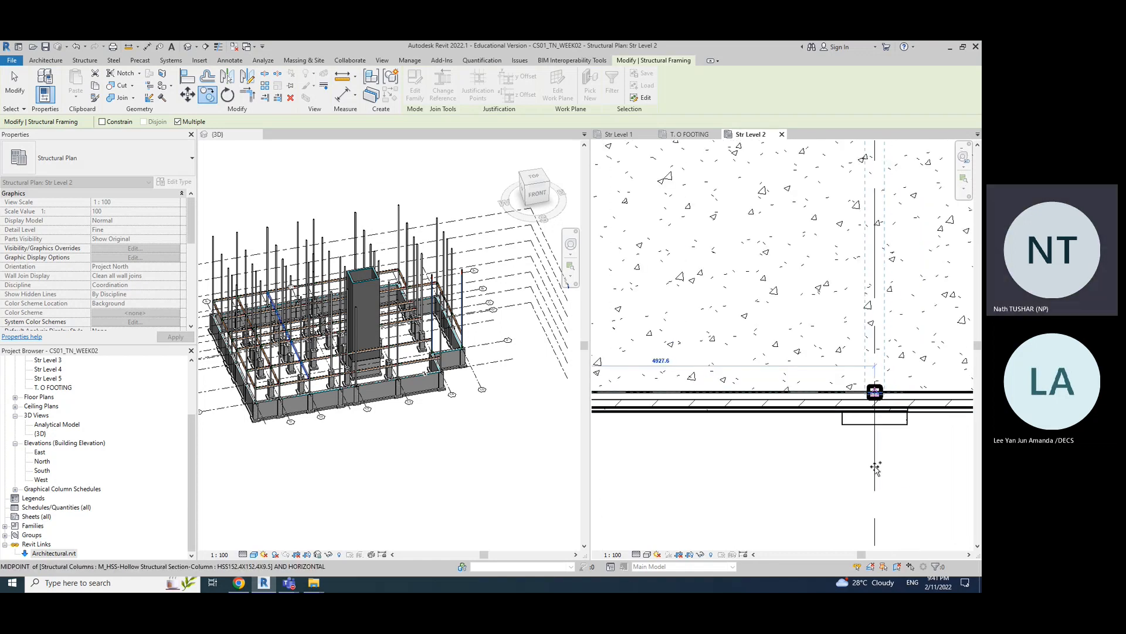
{"action": "left_click", "coordinate": [875, 468]}
- Place another copy of the beam row on grid 12, snapping to its column at grid G
{"action": "scroll", "coordinate": [876, 468], "scroll_direction": "down", "scroll_amount": 5}
{"action": "middle_click_drag", "start_coordinate": [898, 461], "coordinate": [718, 446]}
{"action": "scroll", "coordinate": [782, 420], "scroll_direction": "up", "scroll_amount": 3}
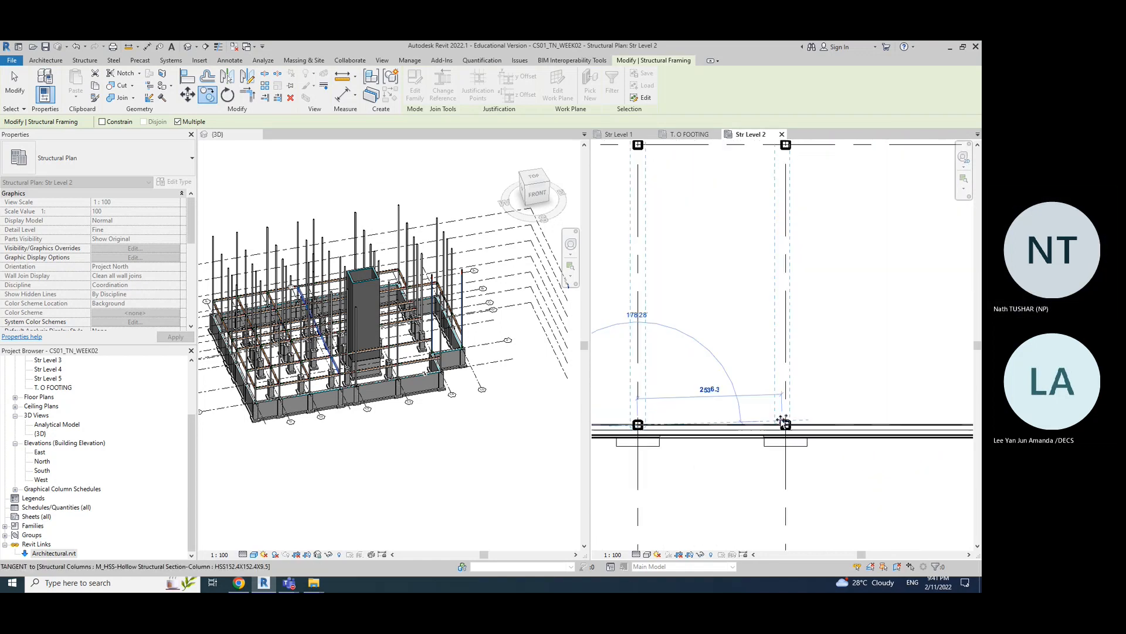
{"action": "scroll", "coordinate": [781, 419], "scroll_direction": "up", "scroll_amount": 2}
{"action": "left_click", "coordinate": [790, 429]}
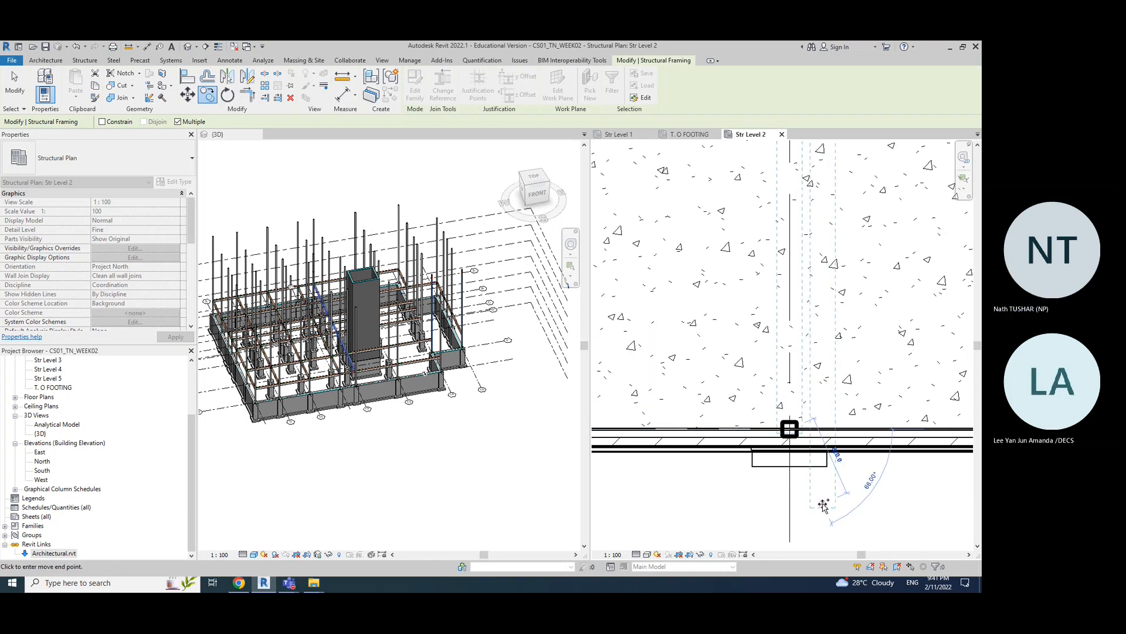
- Place a copy of the beam row on grid 13 at its column along grid G
{"action": "scroll", "coordinate": [823, 502], "scroll_direction": "down", "scroll_amount": 5}
{"action": "middle_click_drag", "start_coordinate": [878, 442], "coordinate": [699, 410]}
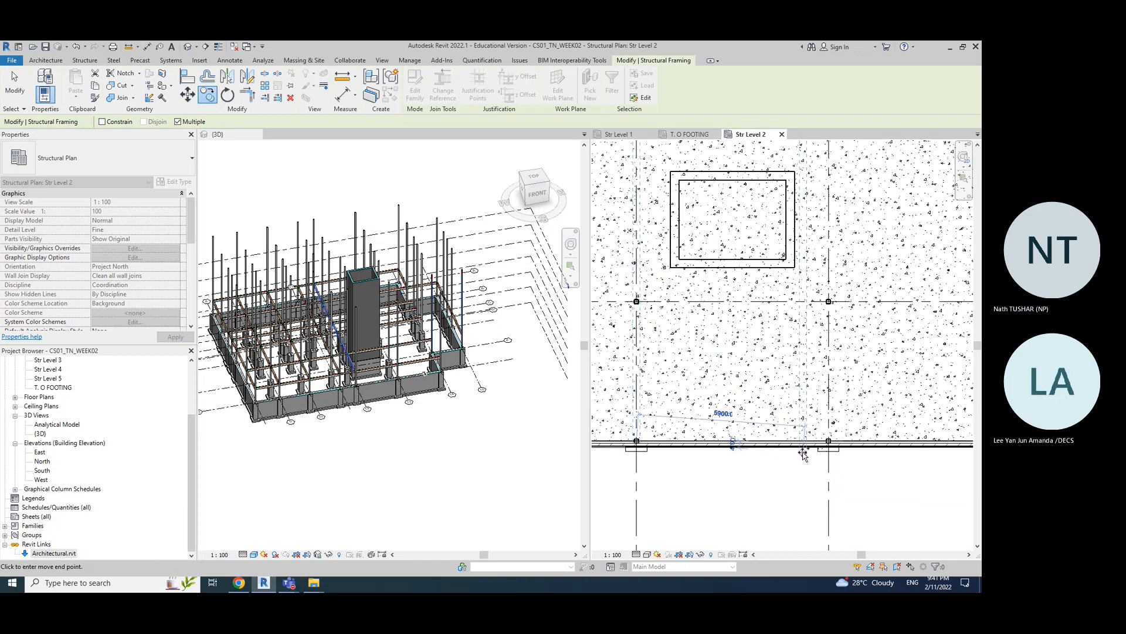
{"action": "scroll", "coordinate": [827, 441], "scroll_direction": "up", "scroll_amount": 3}
{"action": "left_click", "coordinate": [833, 437]}
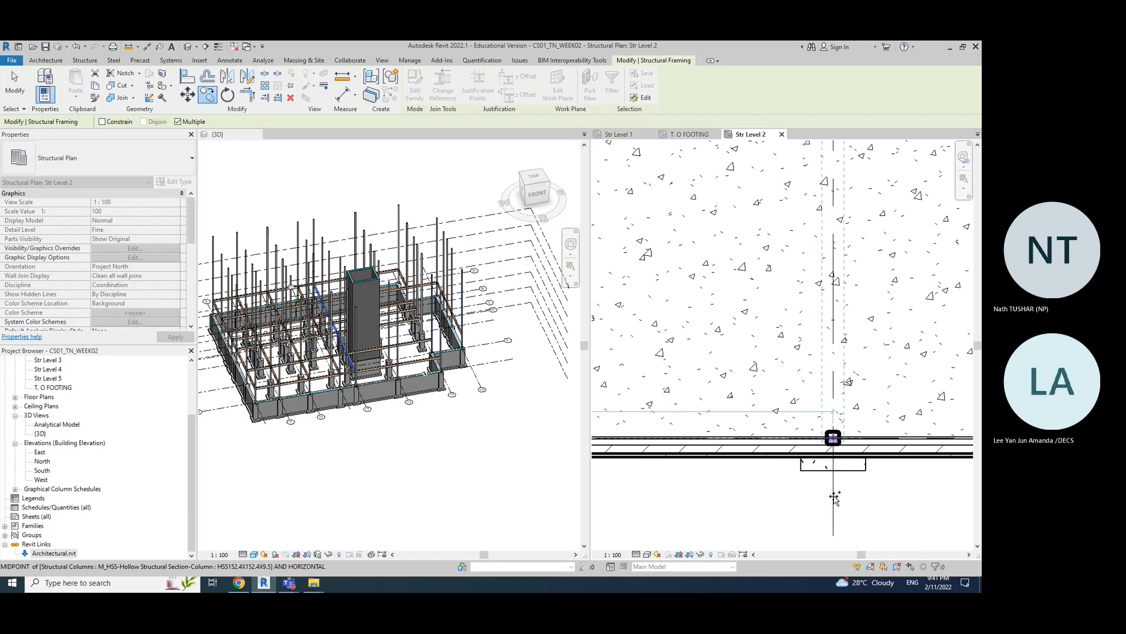
- Place the last copy of the beam row on grid 14 at its column along grid G and finish copying
{"action": "scroll", "coordinate": [833, 440], "scroll_direction": "down", "scroll_amount": 5}
{"action": "scroll", "coordinate": [769, 476], "scroll_direction": "down", "scroll_amount": 3}
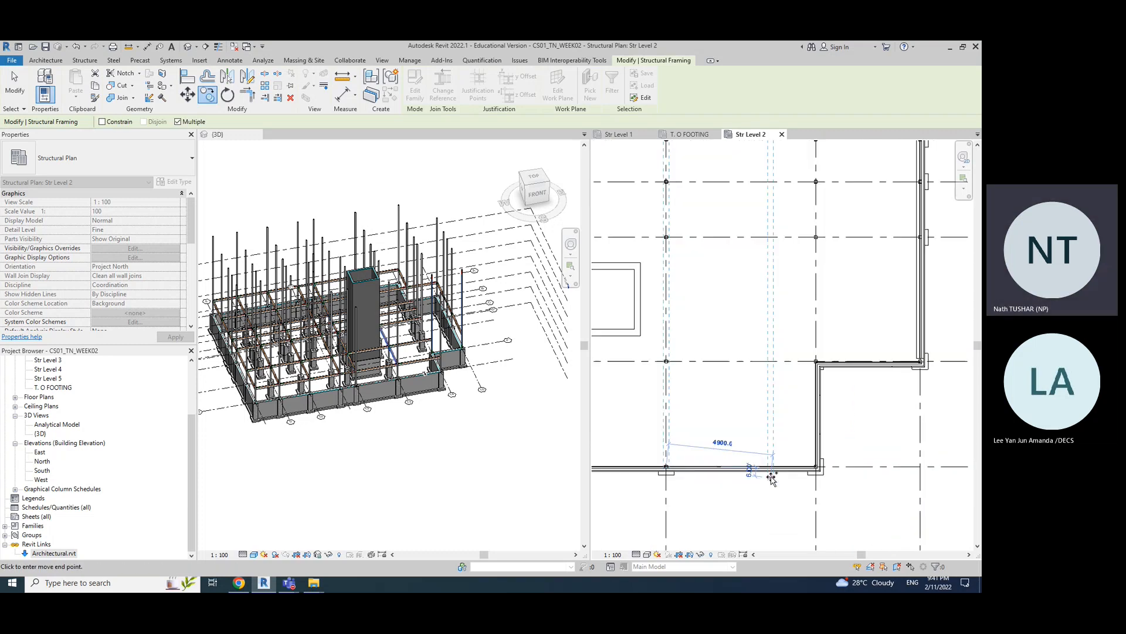
{"action": "scroll", "coordinate": [813, 458], "scroll_direction": "up", "scroll_amount": 4}
{"action": "scroll", "coordinate": [812, 458], "scroll_direction": "up", "scroll_amount": 3}
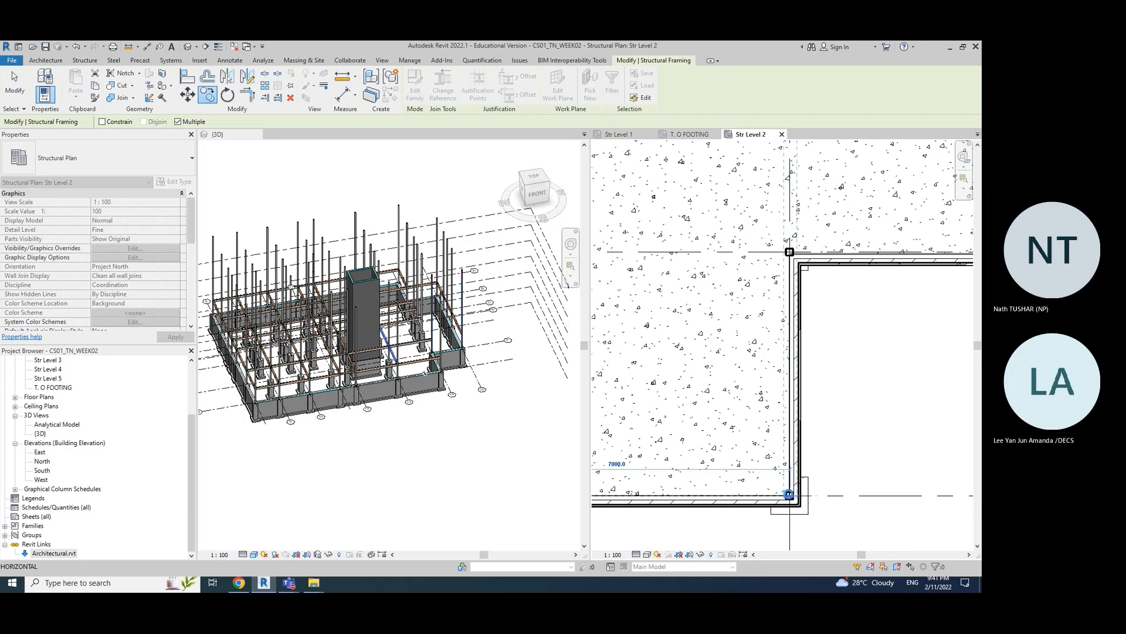
{"action": "scroll", "coordinate": [853, 497], "scroll_direction": "down", "scroll_amount": 1}
{"action": "scroll", "coordinate": [853, 497], "scroll_direction": "down", "scroll_amount": 2}
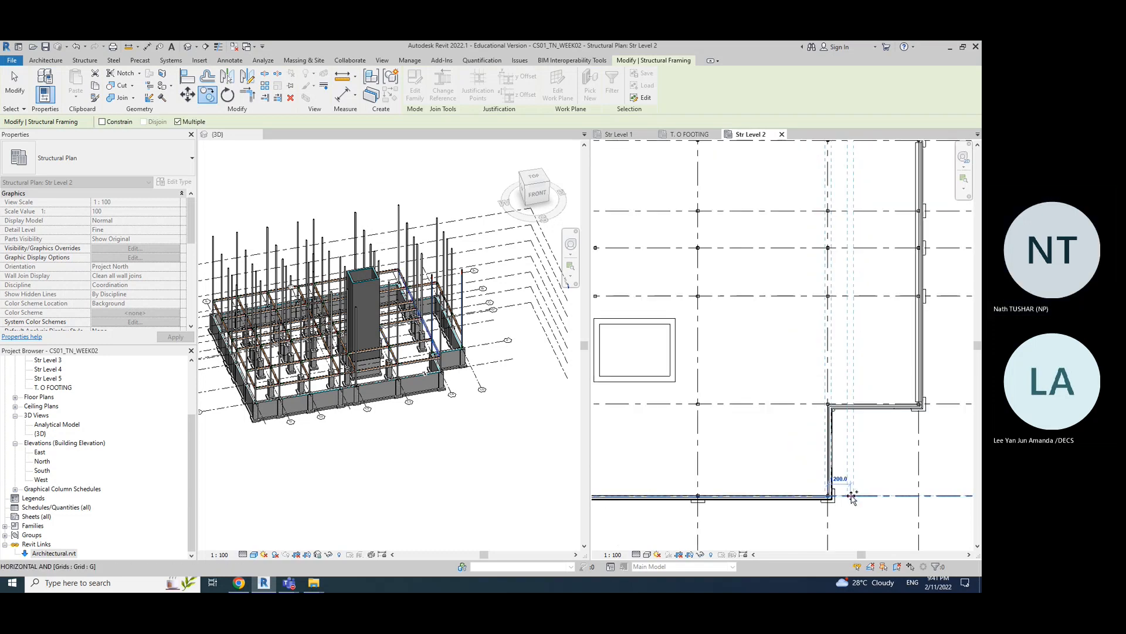
{"action": "left_click", "coordinate": [20, 92]}
{"action": "scroll", "coordinate": [749, 356], "scroll_direction": "down", "scroll_amount": 2}
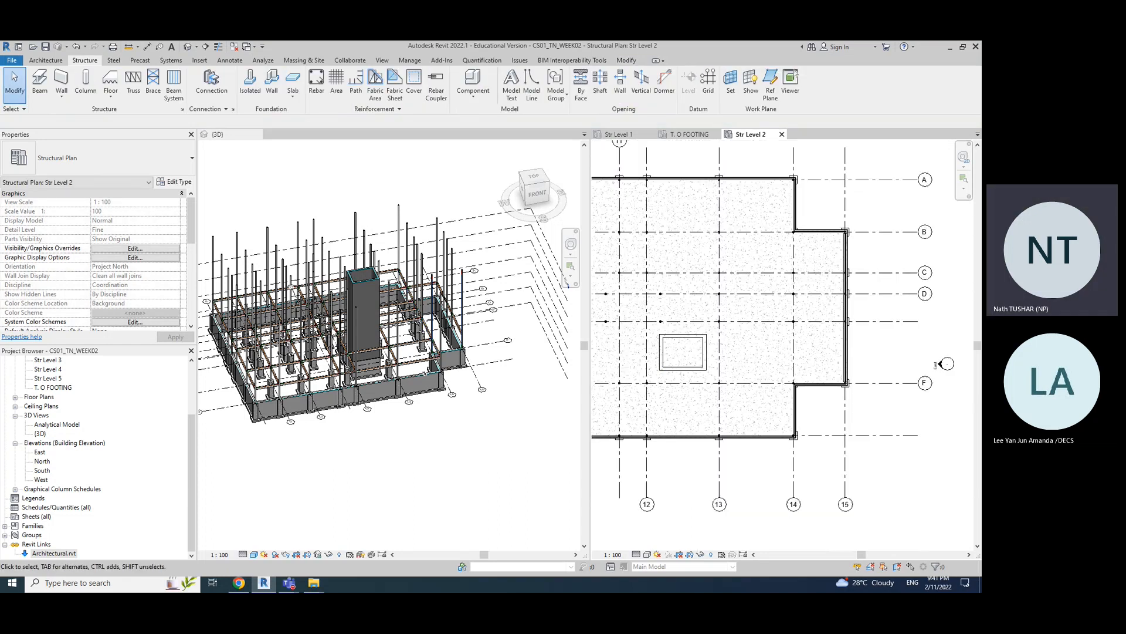
- Draw a UB356x171x51 universal beam on Str Level 2 along grid F between the columns at grids 14 and 15
{"action": "left_click", "coordinate": [432, 425]}
{"action": "middle_click_drag", "start_coordinate": [487, 468], "coordinate": [452, 346], "text": "shift"}
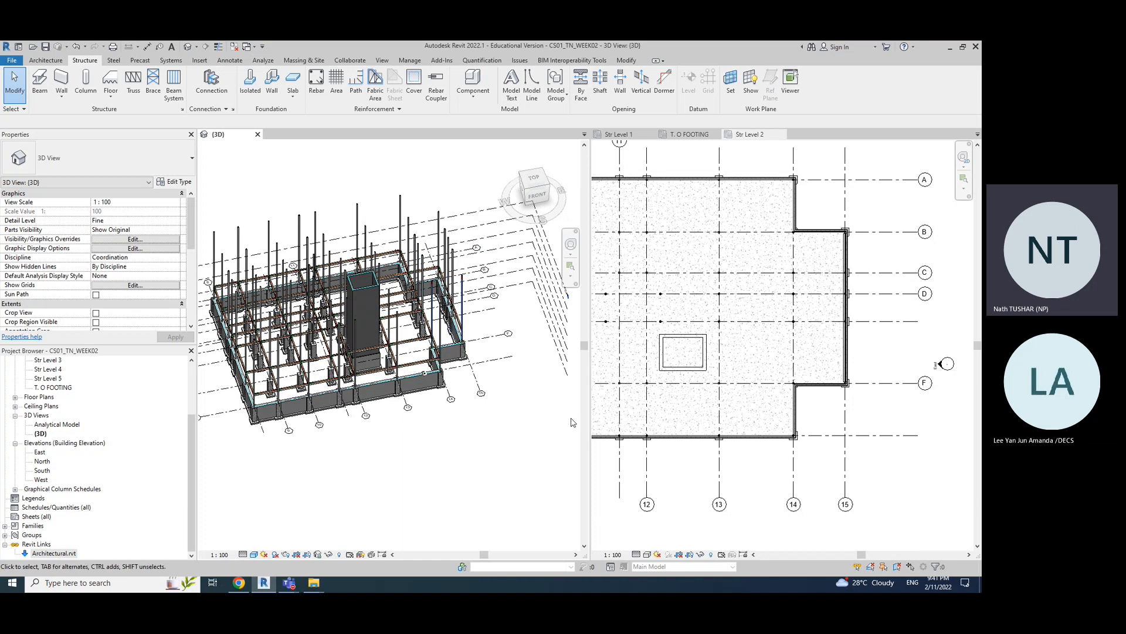
{"action": "scroll", "coordinate": [817, 392], "scroll_direction": "up", "scroll_amount": 2}
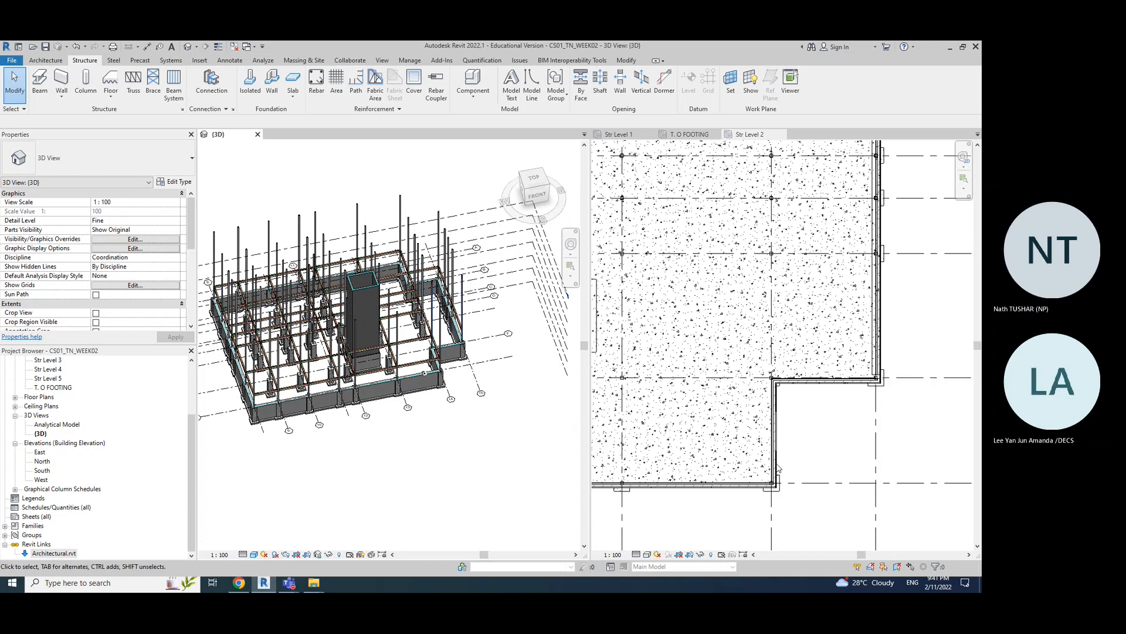
{"action": "left_click", "coordinate": [784, 420]}
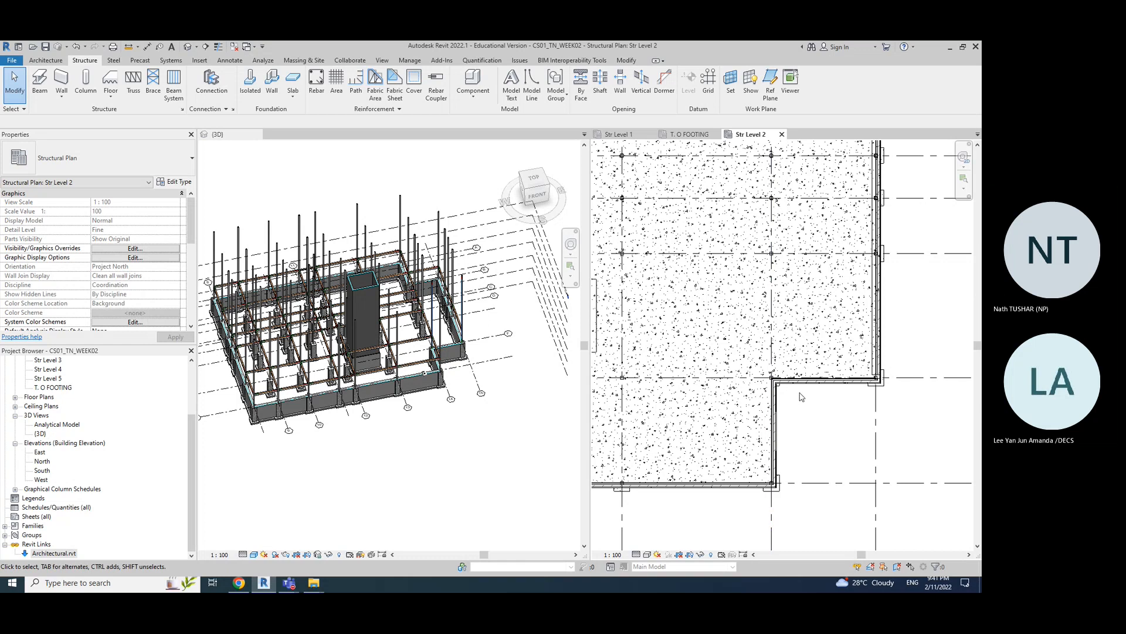
{"action": "left_click", "coordinate": [39, 82]}
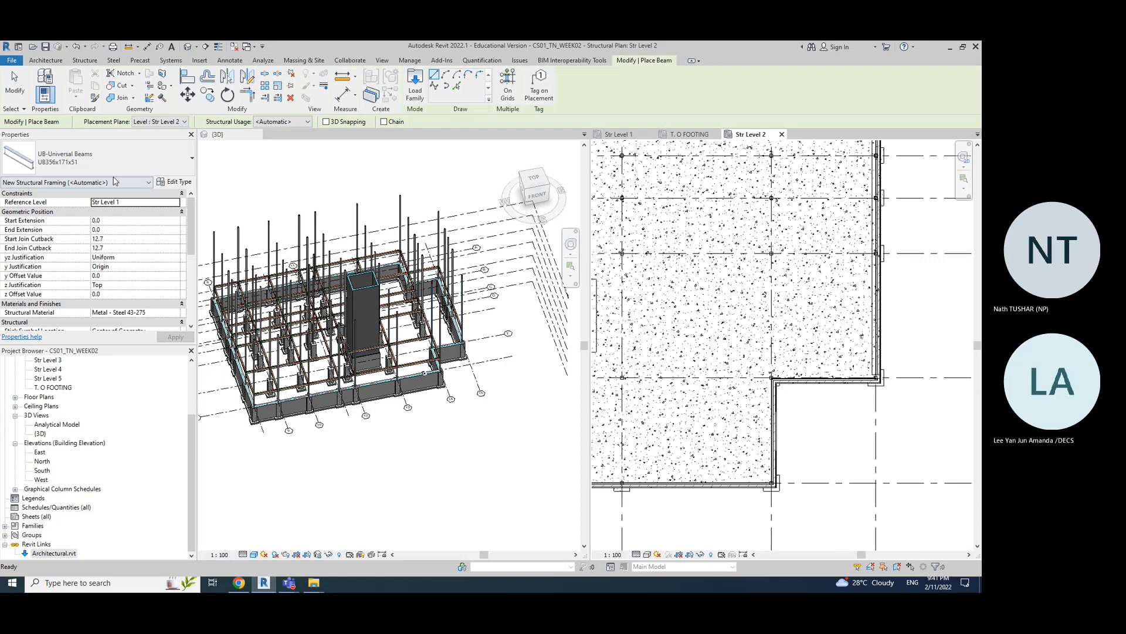
{"action": "scroll", "coordinate": [757, 378], "scroll_direction": "up", "scroll_amount": 5}
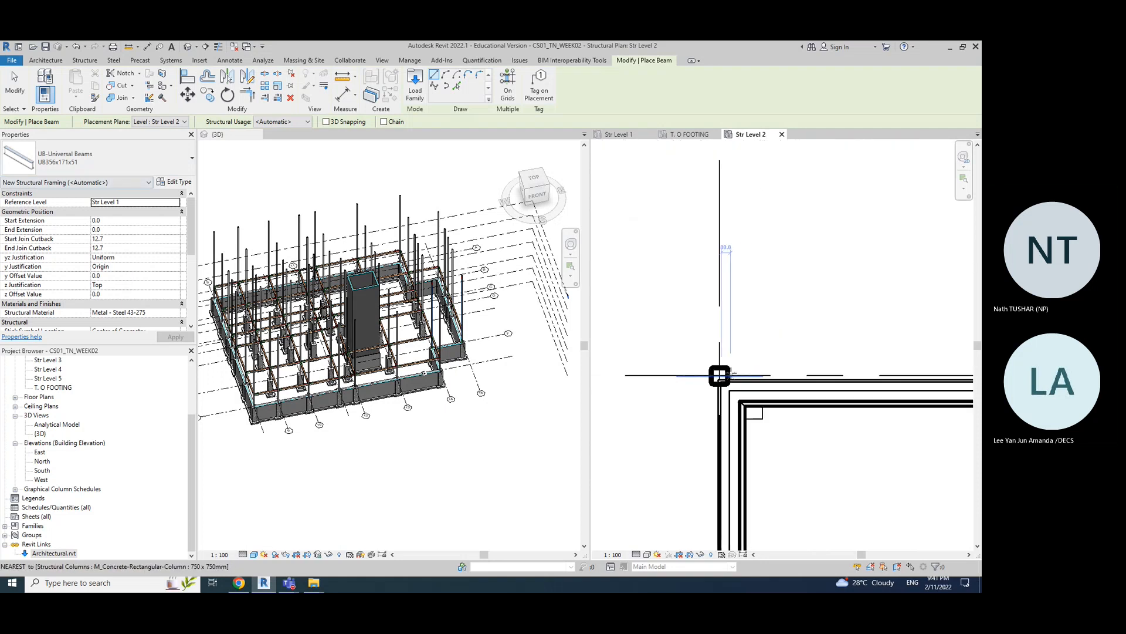
{"action": "left_click", "coordinate": [732, 377]}
{"action": "scroll", "coordinate": [845, 426], "scroll_direction": "up", "scroll_amount": 6}
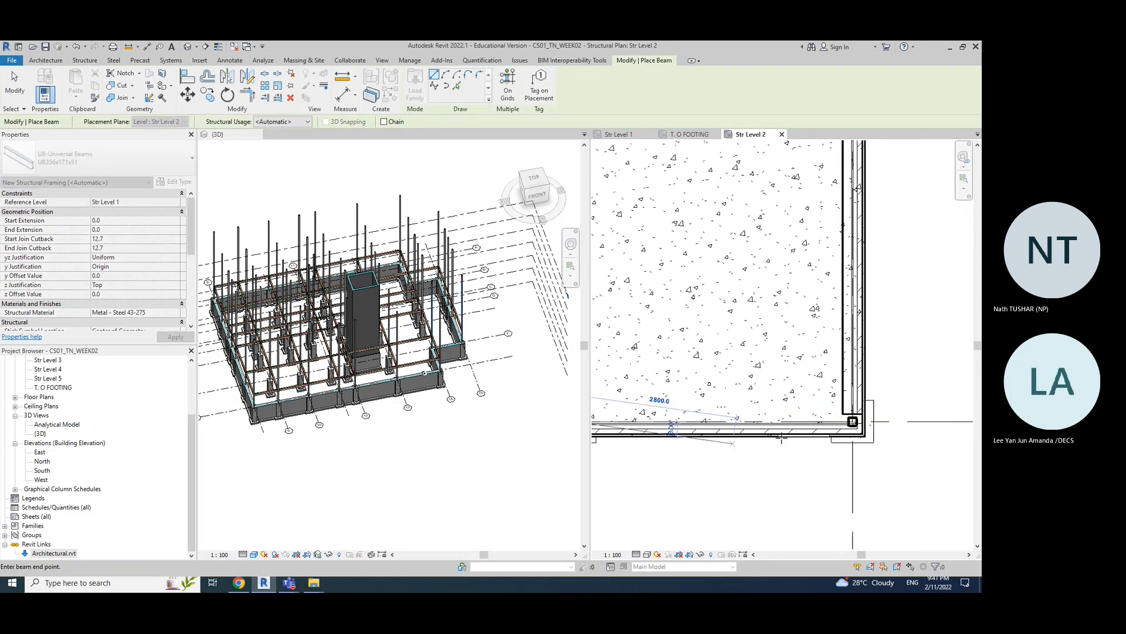
{"action": "left_click", "coordinate": [842, 425]}
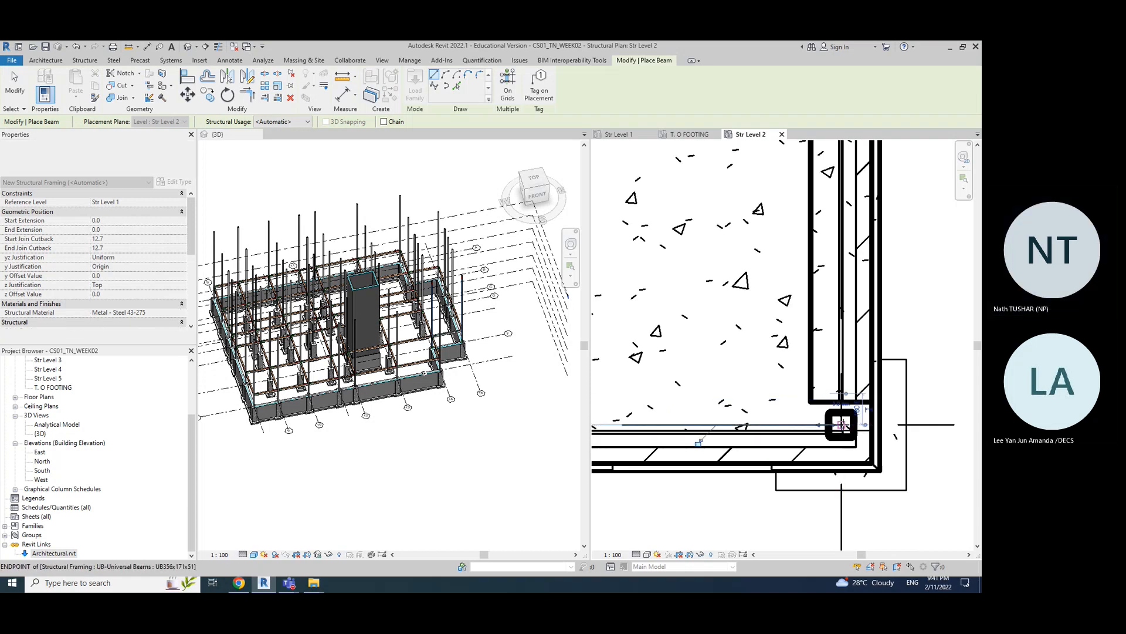
- Draw another UB356x171x51 beam along grid E, from the grid 14 column to the grid 15 column
{"action": "scroll", "coordinate": [880, 467], "scroll_direction": "down", "scroll_amount": 6}
{"action": "scroll", "coordinate": [741, 249], "scroll_direction": "up", "scroll_amount": 5}
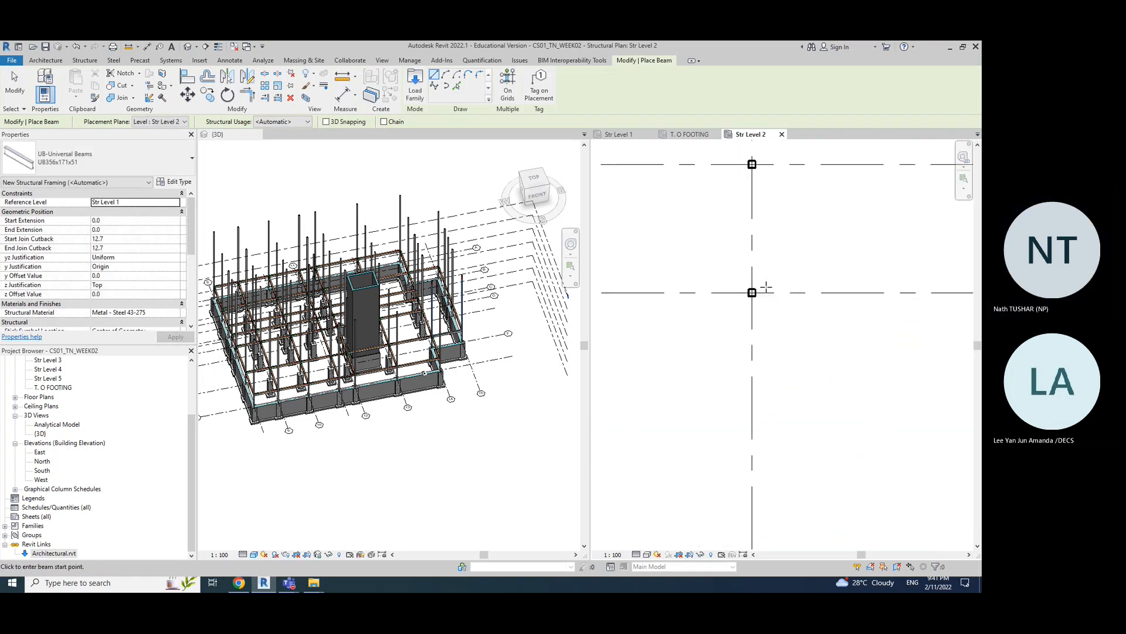
{"action": "left_click", "coordinate": [742, 297]}
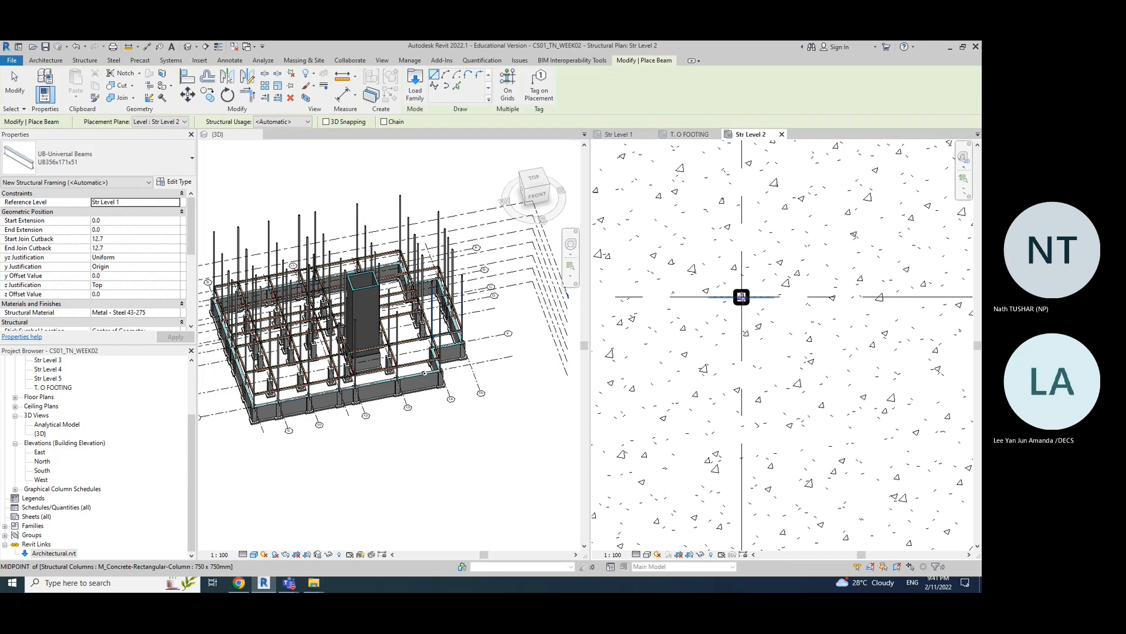
{"action": "scroll", "coordinate": [746, 306], "scroll_direction": "down", "scroll_amount": 5}
{"action": "scroll", "coordinate": [814, 374], "scroll_direction": "up", "scroll_amount": 8}
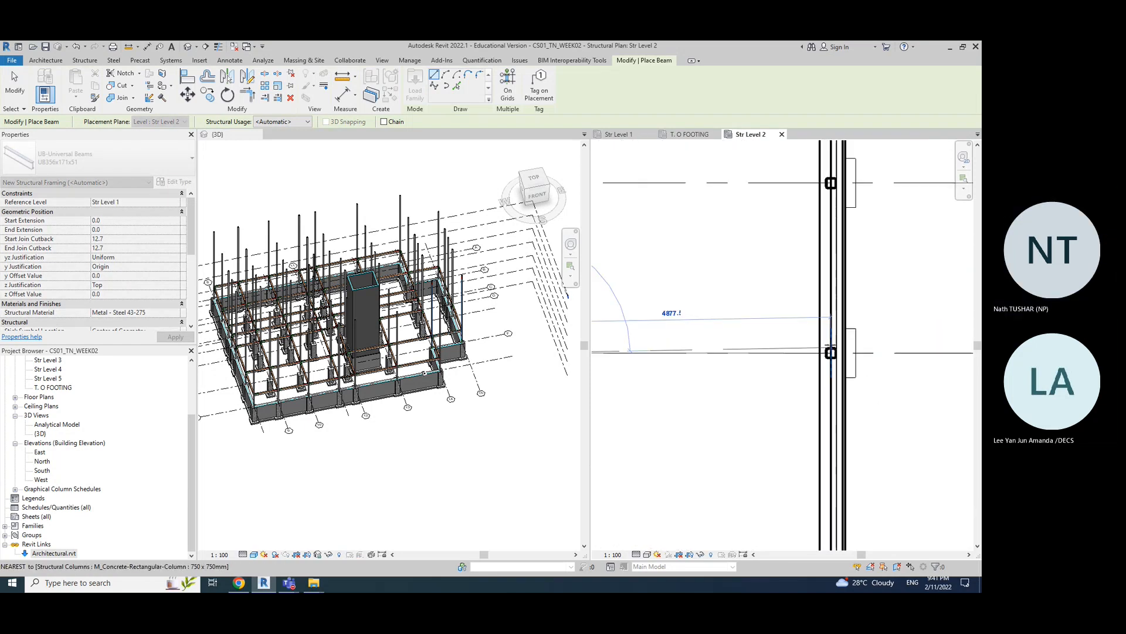
{"action": "left_click", "coordinate": [831, 357]}
{"action": "scroll", "coordinate": [742, 294], "scroll_direction": "down", "scroll_amount": 6}
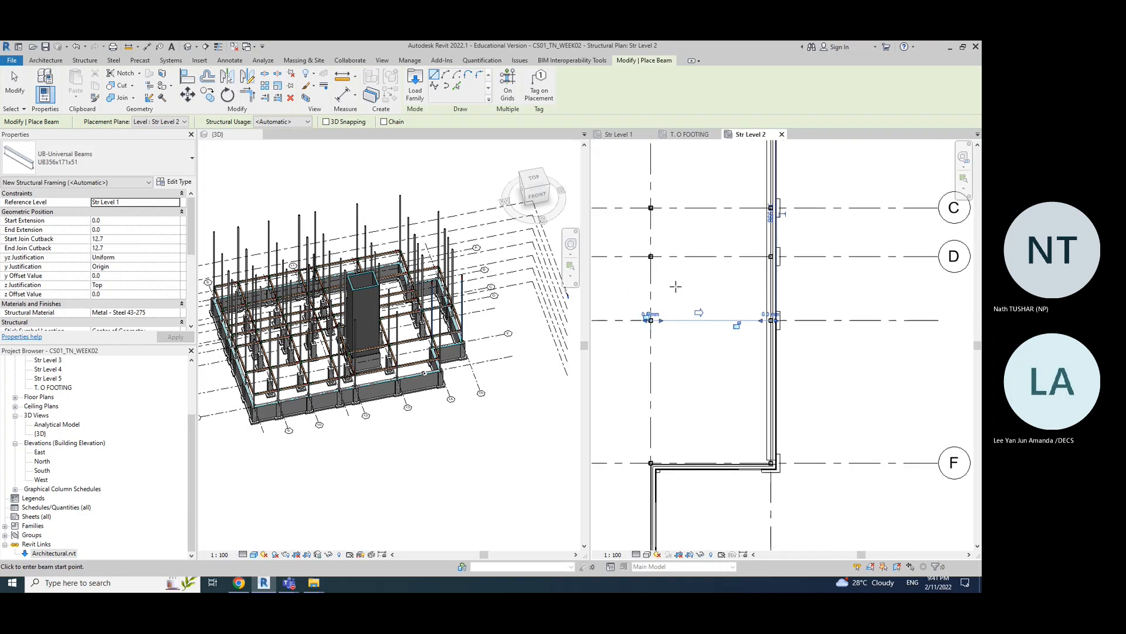
- Add a UB356x171x51 beam along grid D between the columns at grids 14 and 15
{"action": "scroll", "coordinate": [676, 287], "scroll_direction": "up", "scroll_amount": 4}
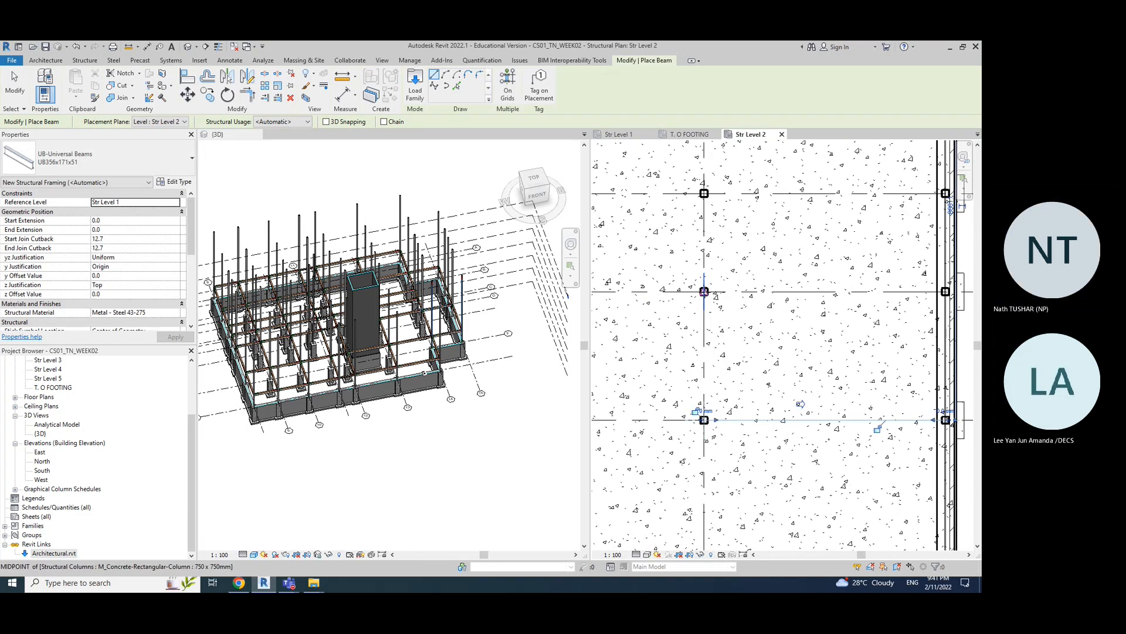
{"action": "left_click", "coordinate": [704, 291]}
{"action": "left_click", "coordinate": [945, 292]}
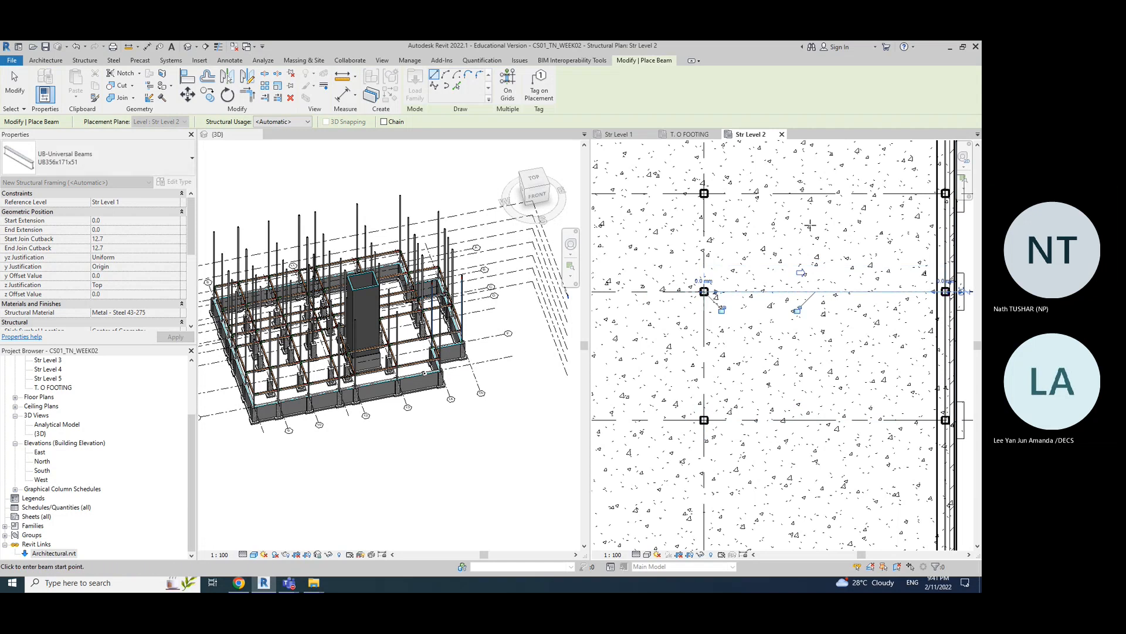
- Draw a UB356x171x51 beam along grid C from the grid 14 column to the grid 15 column and end beam placement
{"action": "scroll", "coordinate": [810, 225], "scroll_direction": "down", "scroll_amount": 2}
{"action": "middle_click_drag", "start_coordinate": [803, 249], "coordinate": [782, 354]}
{"action": "scroll", "coordinate": [717, 304], "scroll_direction": "up", "scroll_amount": 3}
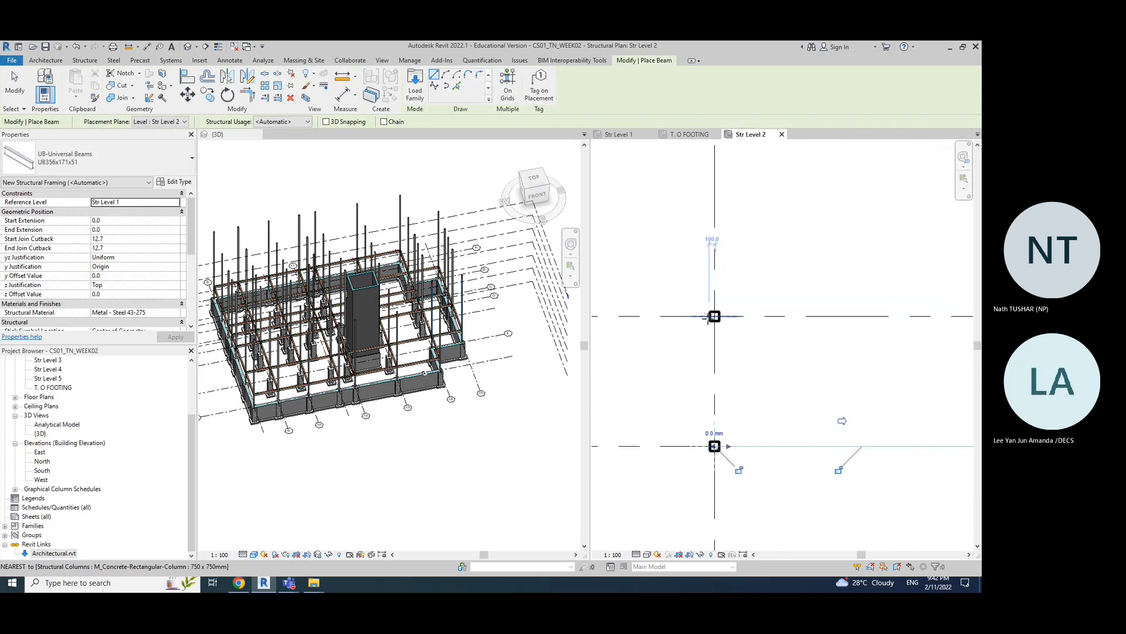
{"action": "left_click", "coordinate": [714, 316]}
{"action": "scroll", "coordinate": [952, 380], "scroll_direction": "down", "scroll_amount": 2}
{"action": "middle_click_drag", "start_coordinate": [952, 380], "coordinate": [769, 349]}
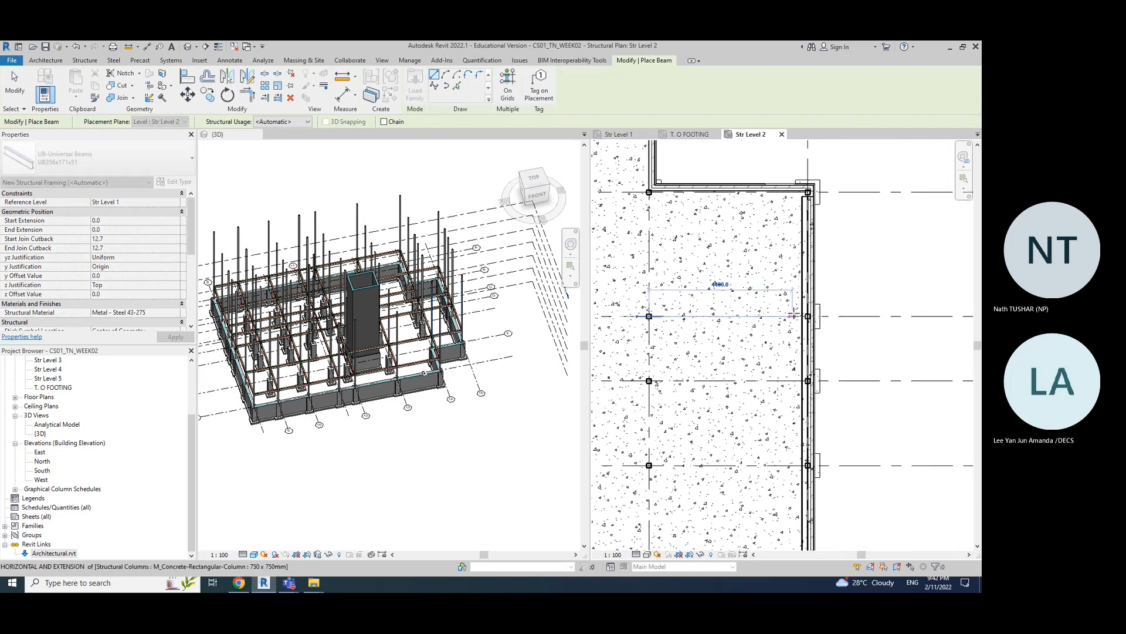
{"action": "scroll", "coordinate": [793, 316], "scroll_direction": "up", "scroll_amount": 2}
{"action": "left_click", "coordinate": [807, 316]}
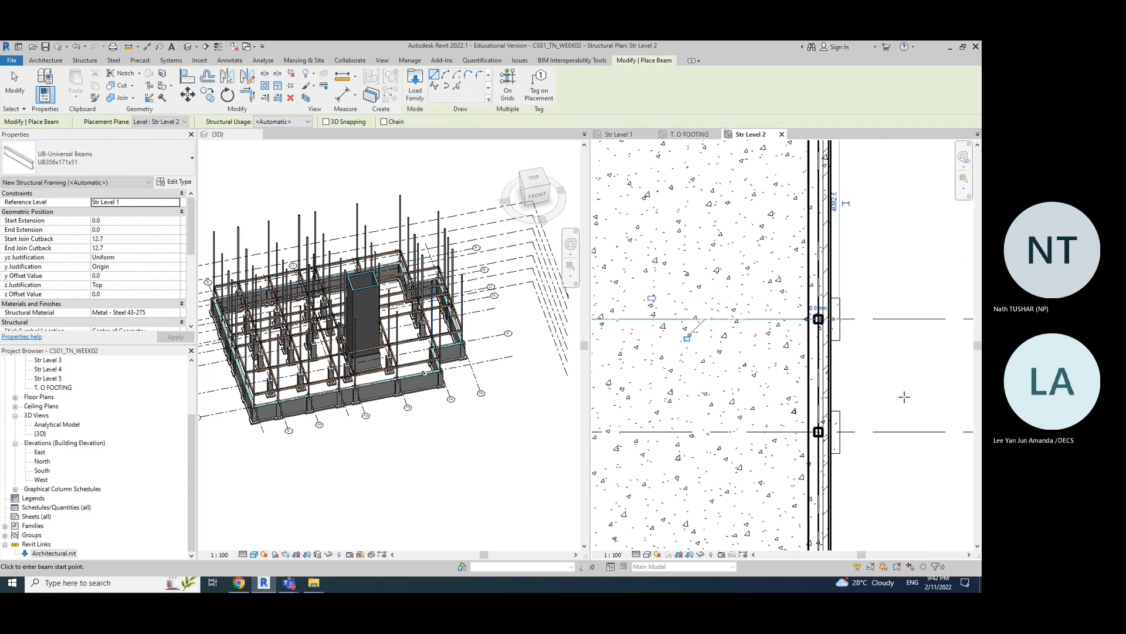
{"action": "scroll", "coordinate": [904, 397], "scroll_direction": "down", "scroll_amount": 2}
{"action": "key", "text": "Escape"}
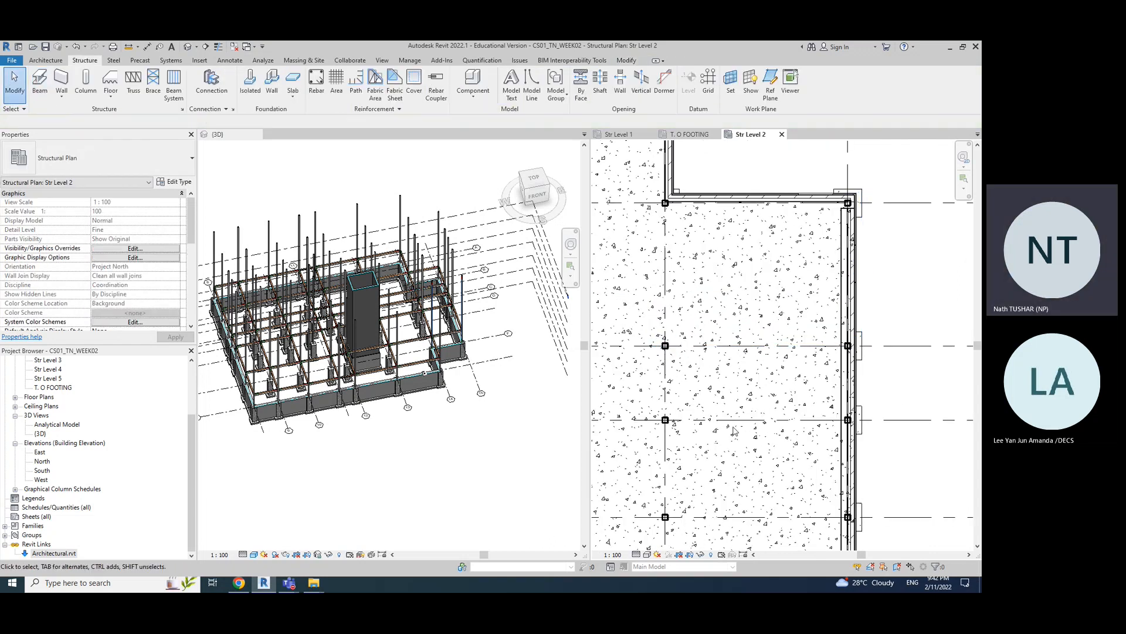
- Review the Str Level 2 structural plan from grid 8 to grid 15, checking the column and beam layout along the grids
{"action": "scroll", "coordinate": [789, 385], "scroll_direction": "down", "scroll_amount": 4}
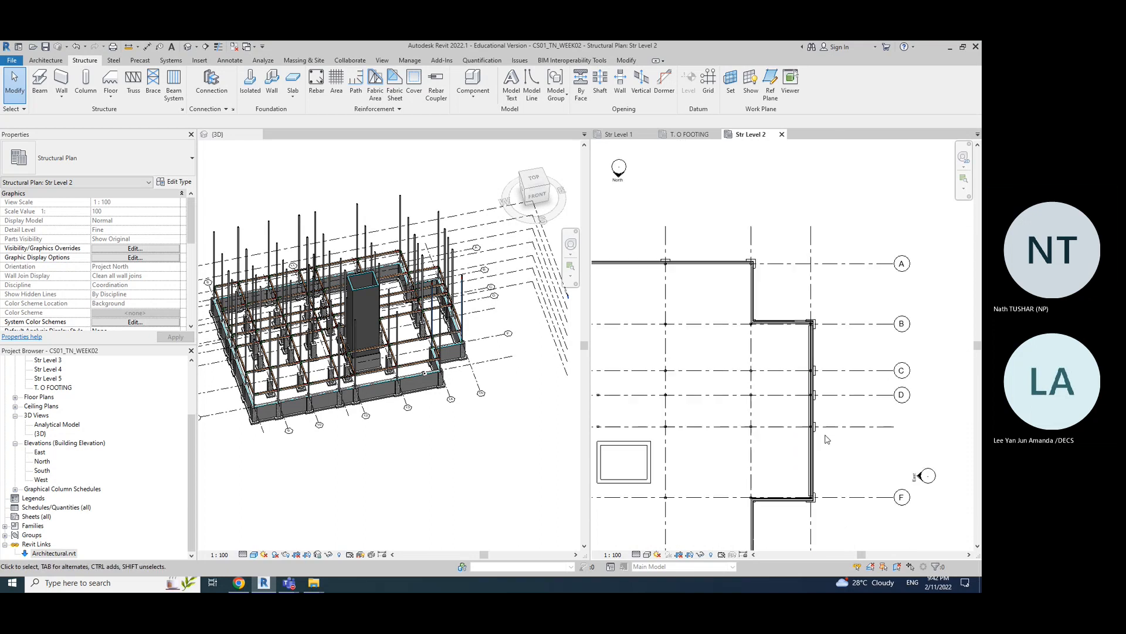
{"action": "middle_click_drag", "start_coordinate": [835, 441], "coordinate": [921, 385]}
{"action": "scroll", "coordinate": [737, 402], "scroll_direction": "down", "scroll_amount": 2}
{"action": "middle_click_drag", "start_coordinate": [690, 229], "coordinate": [690, 228]}
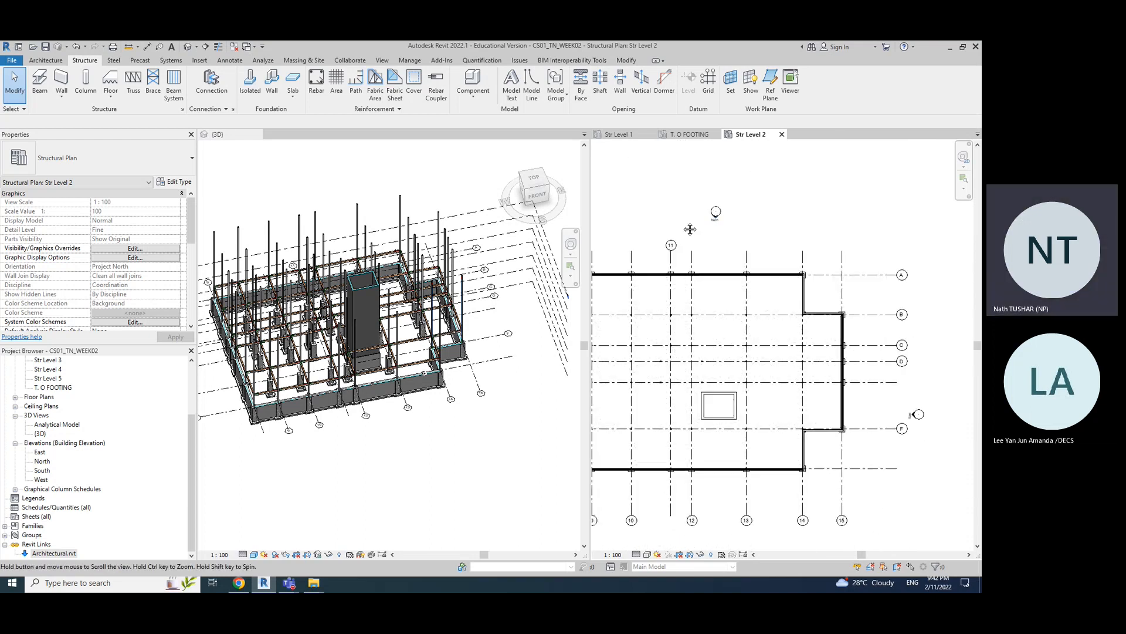
{"action": "scroll", "coordinate": [704, 310], "scroll_direction": "up", "scroll_amount": 5}
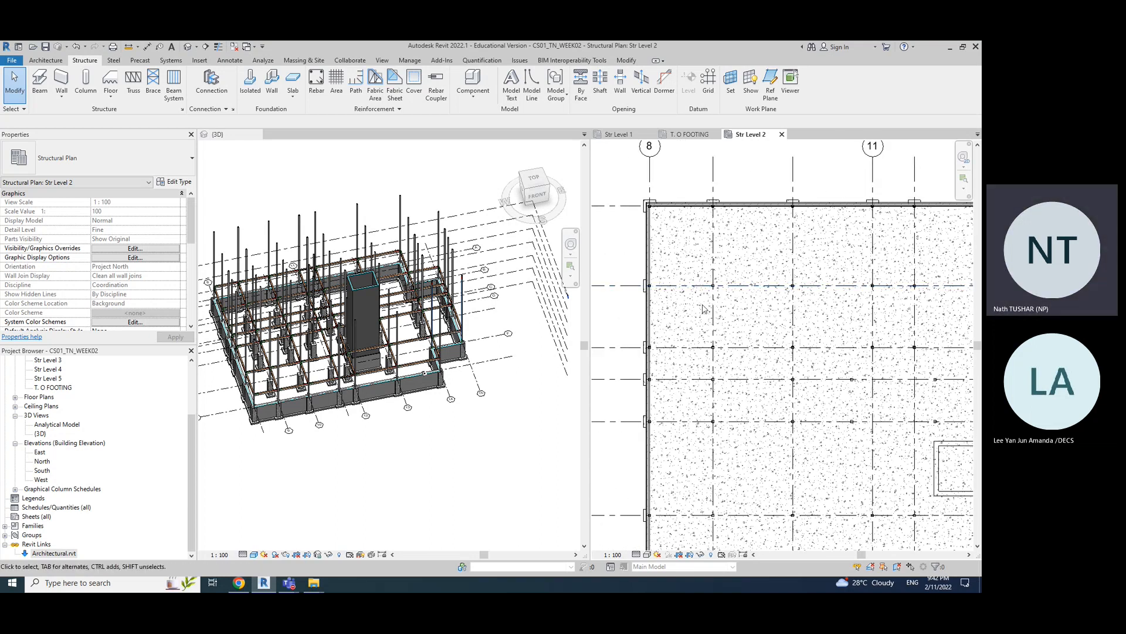
{"action": "scroll", "coordinate": [704, 310], "scroll_direction": "down", "scroll_amount": 2}
{"action": "middle_click_drag", "start_coordinate": [743, 228], "coordinate": [722, 160]}
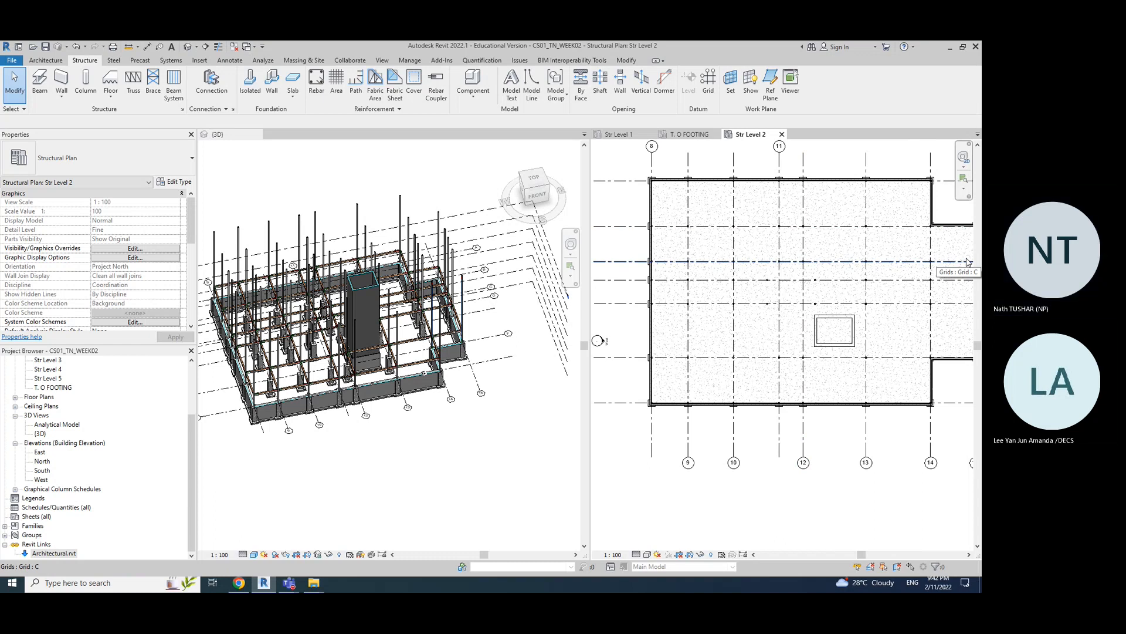
{"action": "left_click", "coordinate": [703, 186]}
{"action": "left_click", "coordinate": [698, 158]}
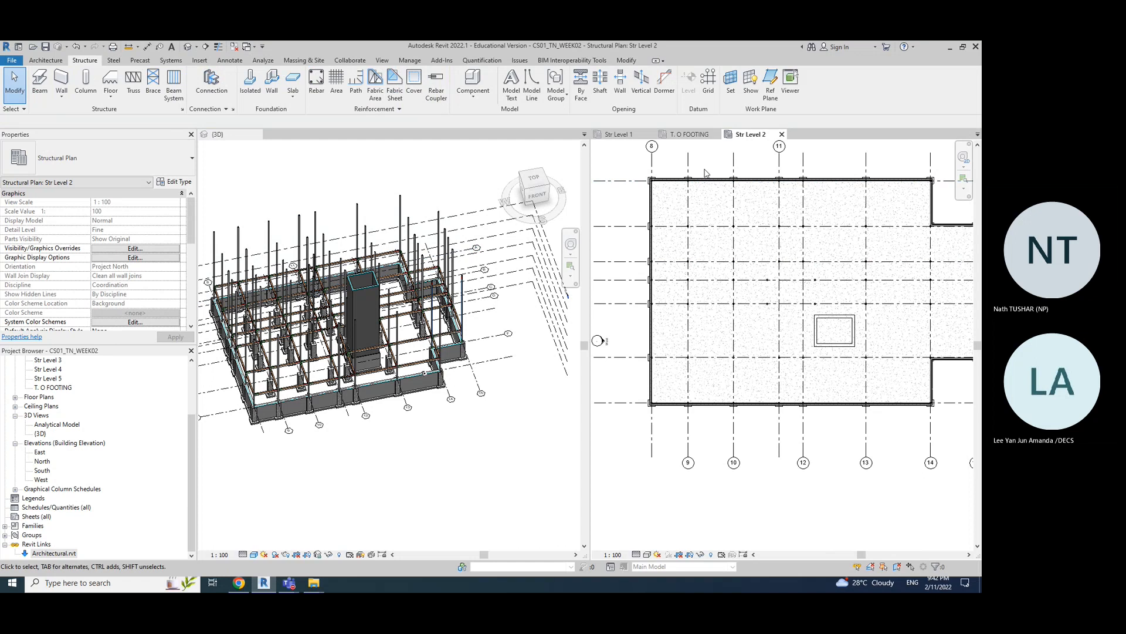
{"action": "left_click", "coordinate": [705, 175]}
{"action": "left_click", "coordinate": [723, 158]}
{"action": "scroll", "coordinate": [712, 253], "scroll_direction": "up", "scroll_amount": 5}
{"action": "left_click", "coordinate": [707, 251]}
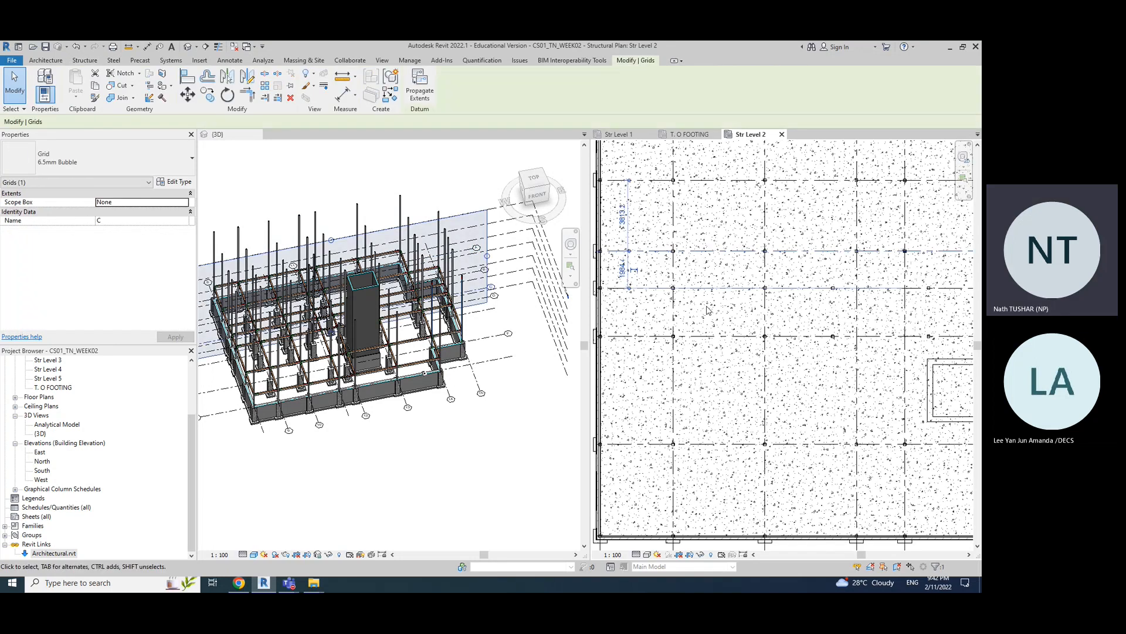
{"action": "scroll", "coordinate": [707, 307], "scroll_direction": "down", "scroll_amount": 4}
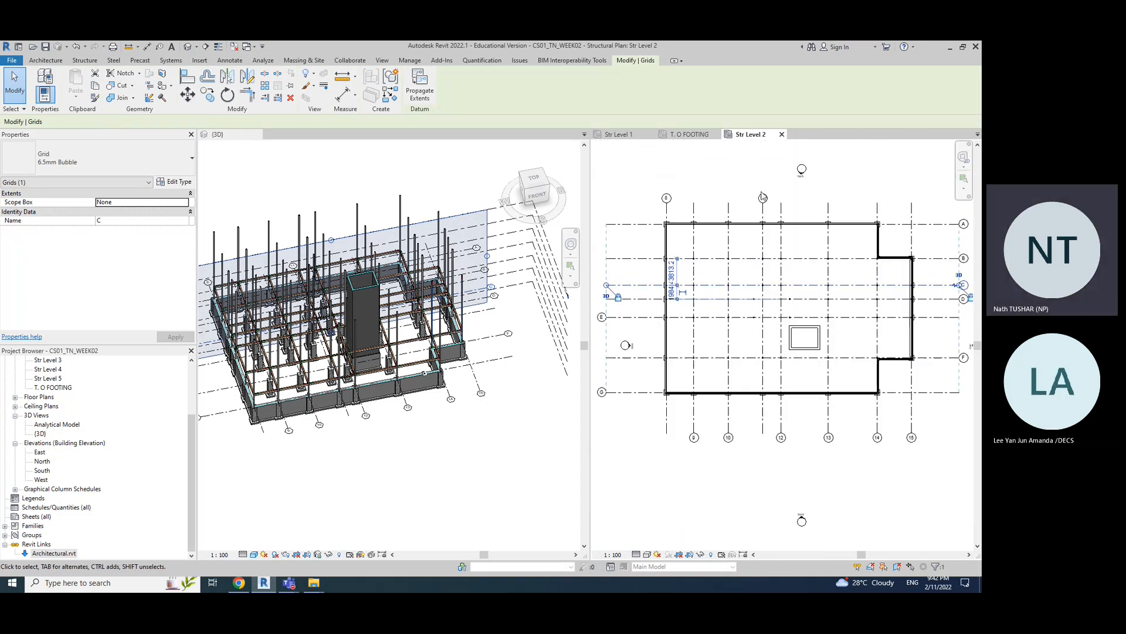
{"action": "left_click", "coordinate": [754, 159]}
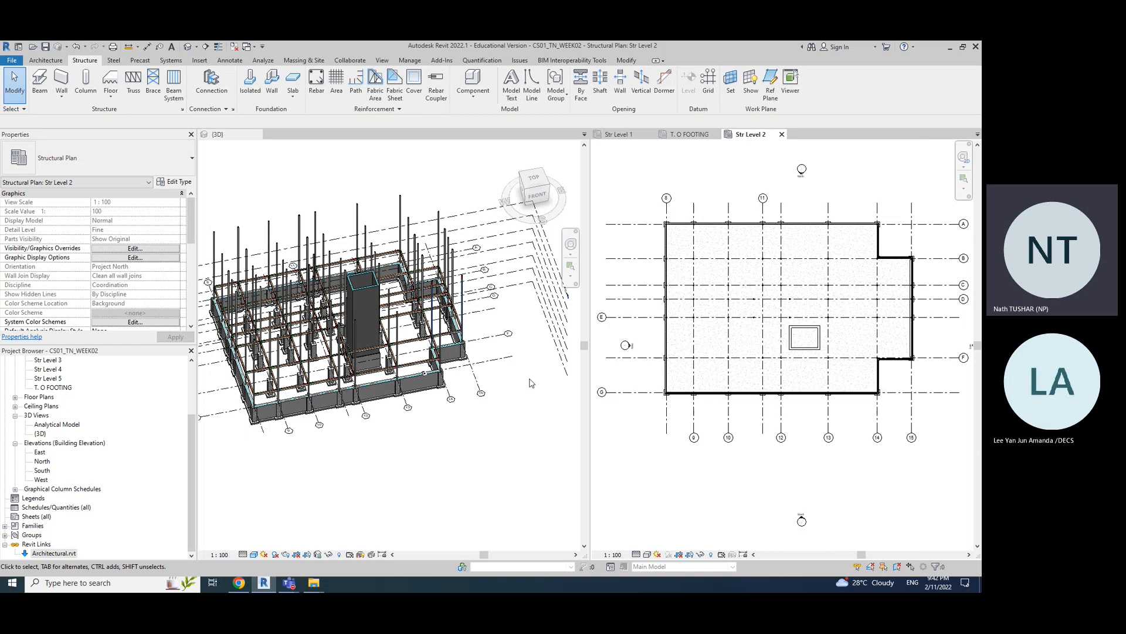
- Open the Str Level 1 structural plan and examine its walls, columns and grid layout
{"action": "scroll", "coordinate": [63, 376], "scroll_direction": "up", "scroll_amount": 3}
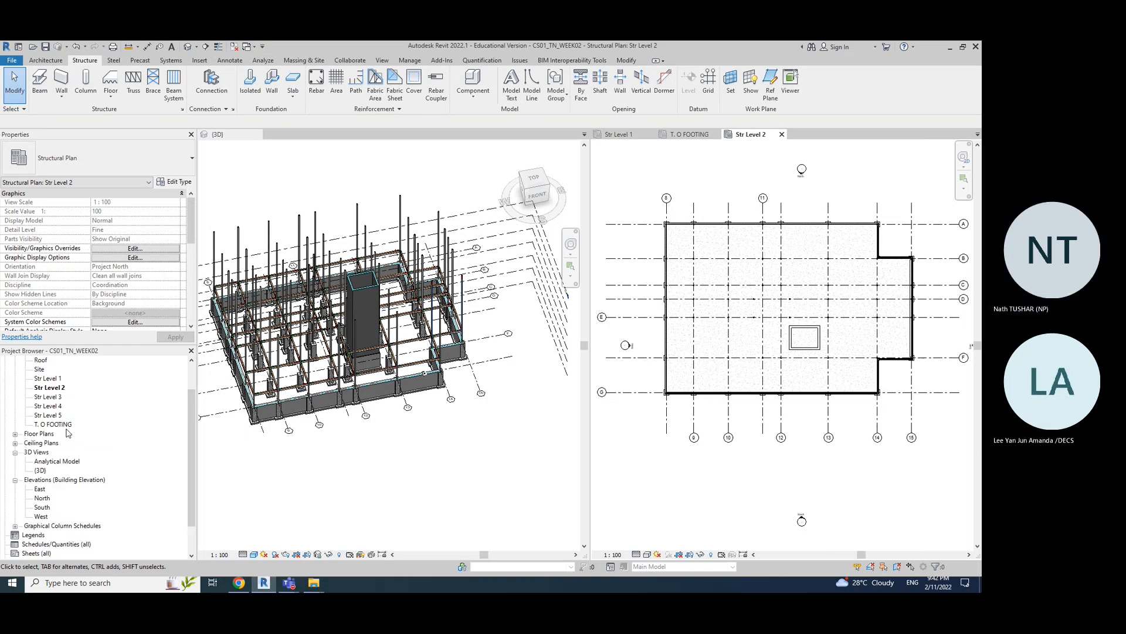
{"action": "double_click", "coordinate": [49, 416]}
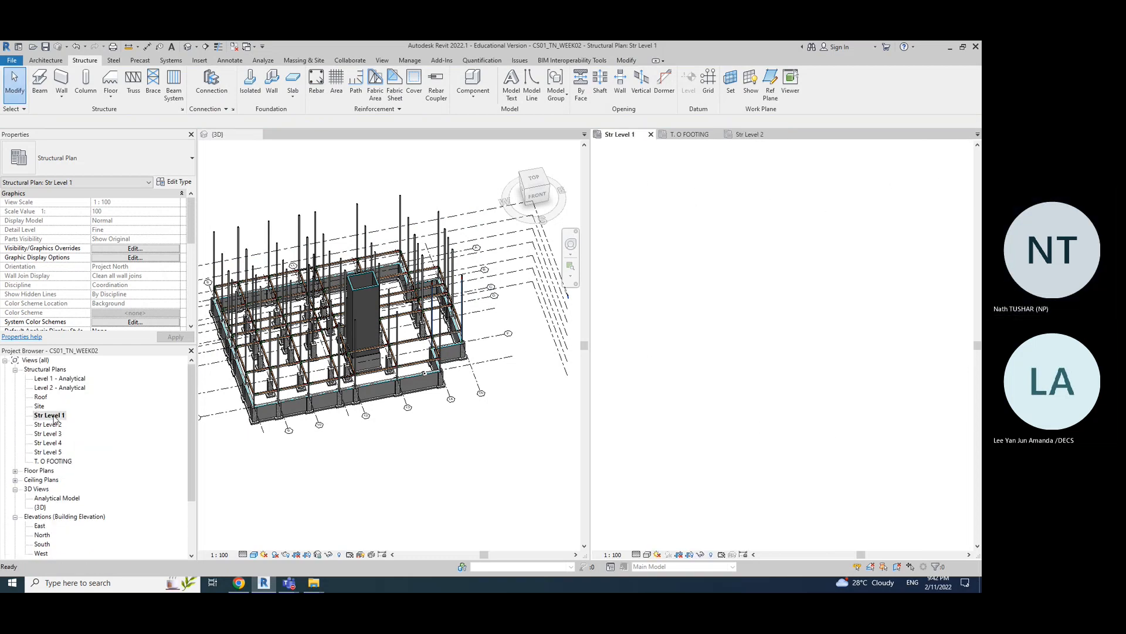
{"action": "left_click", "coordinate": [683, 263]}
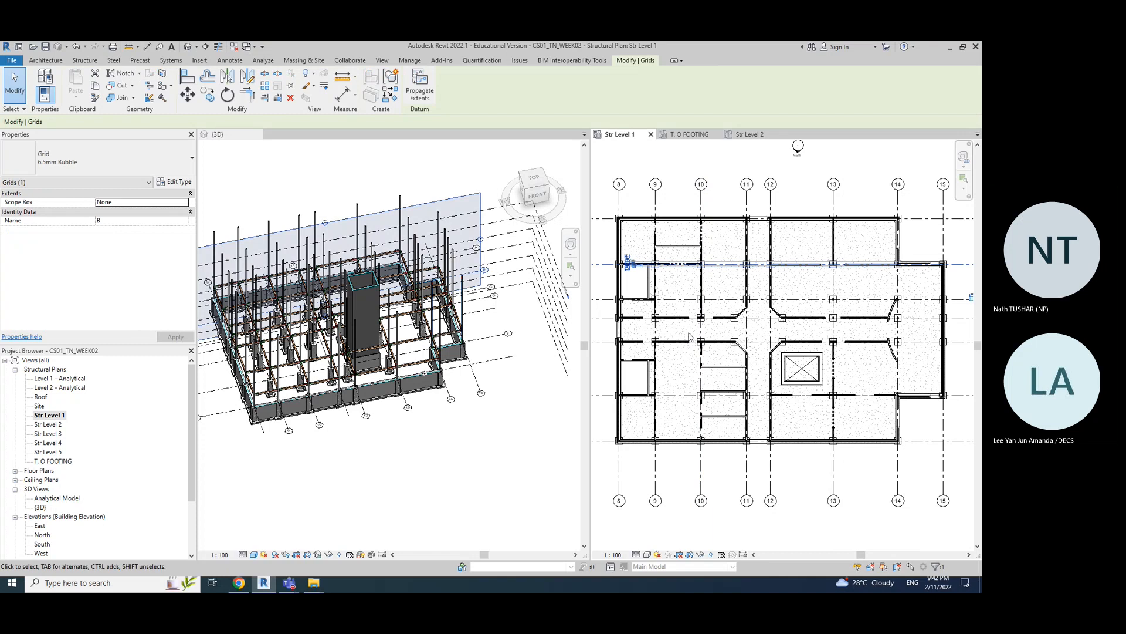
{"action": "scroll", "coordinate": [689, 336], "scroll_direction": "down", "scroll_amount": 2}
{"action": "left_click", "coordinate": [797, 205]}
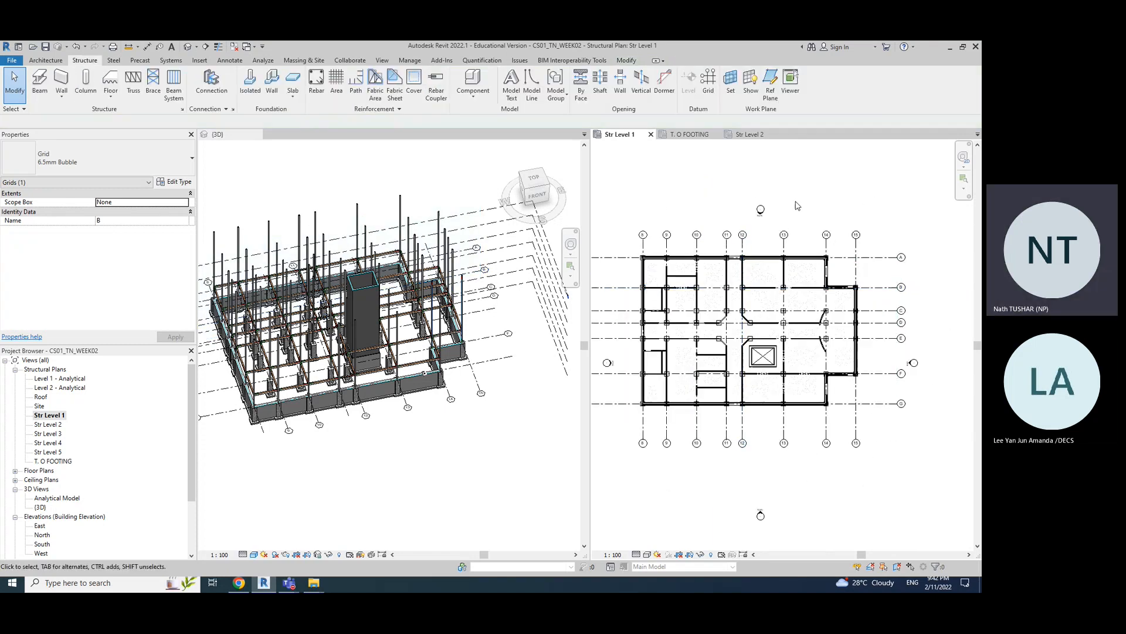
- Return to the Str Level 2 plan, then switch to Chrome to view the Lecture #3 steps slide in PowerPoint
{"action": "left_click", "coordinate": [750, 135]}
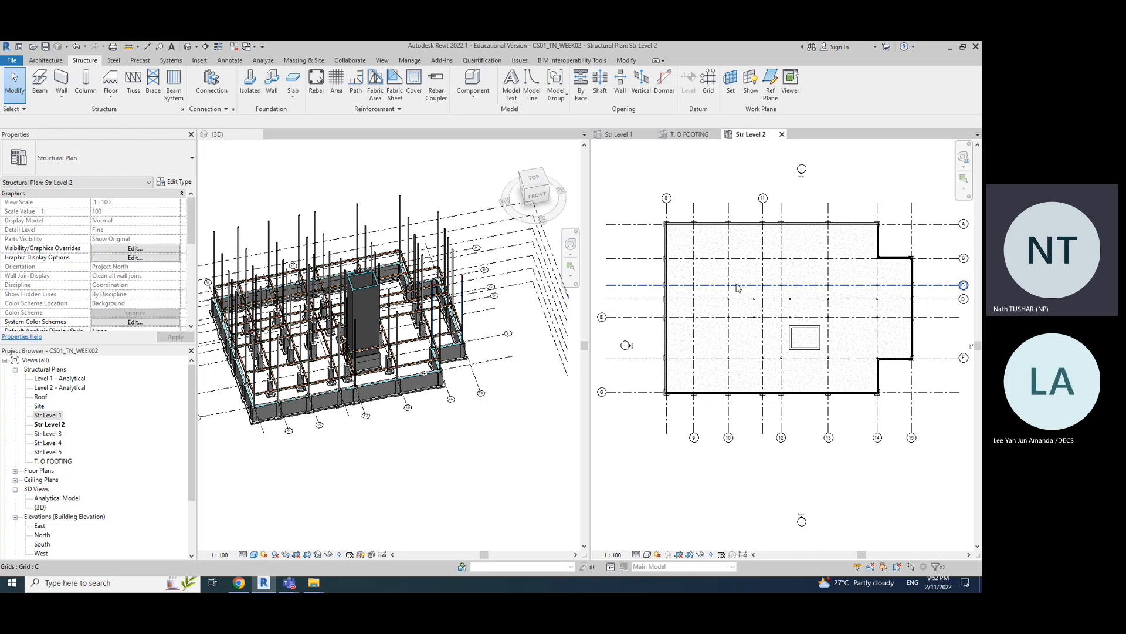
{"action": "left_click", "coordinate": [238, 583]}
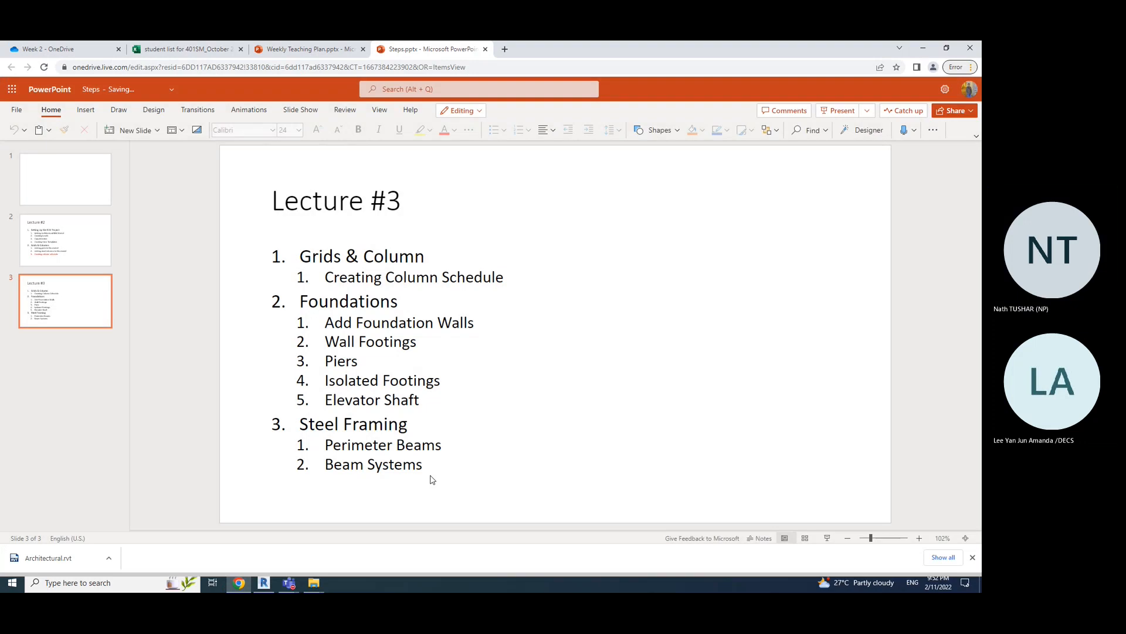
- Colour the Perimeter Beams and Beam Systems items red on the Lecture #3 slide
{"action": "left_click_drag", "start_coordinate": [431, 480], "coordinate": [325, 445]}
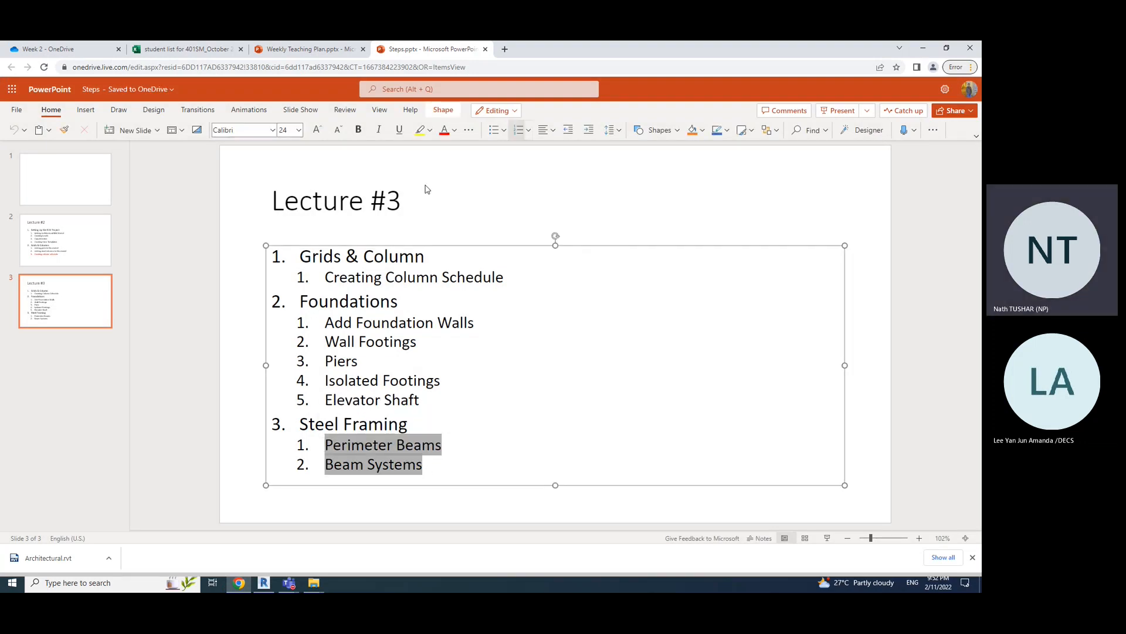
{"action": "left_click", "coordinate": [444, 130]}
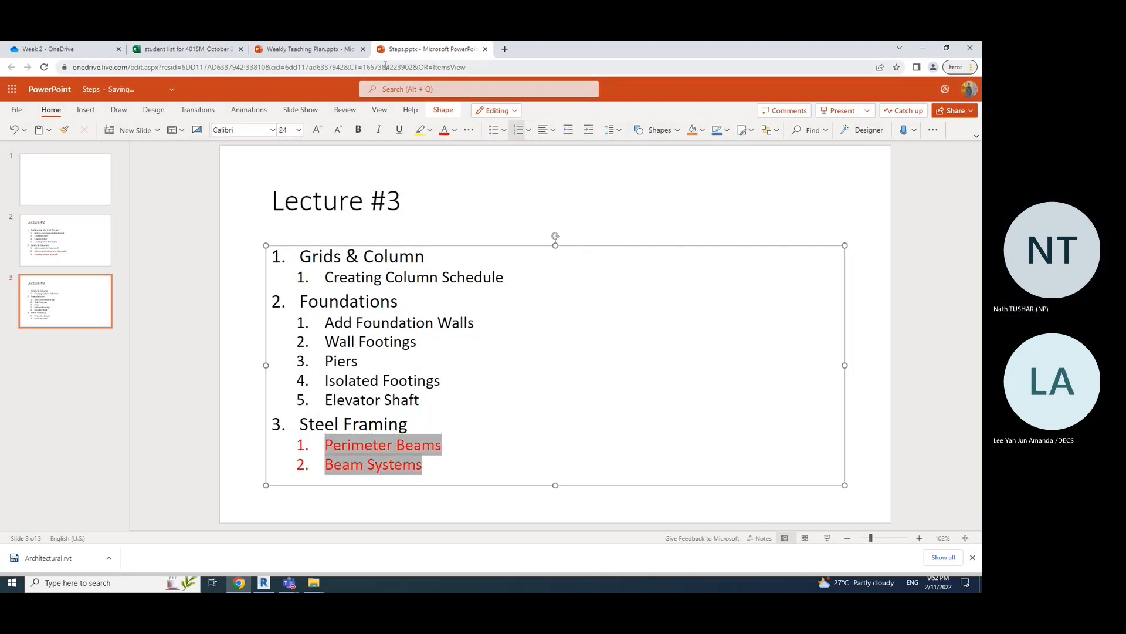
- Open the Weekly Teaching Plan presentation and review the Lecture #7 quiz and Lecture #8 Mid-Term Common Test entries
{"action": "left_click", "coordinate": [308, 50]}
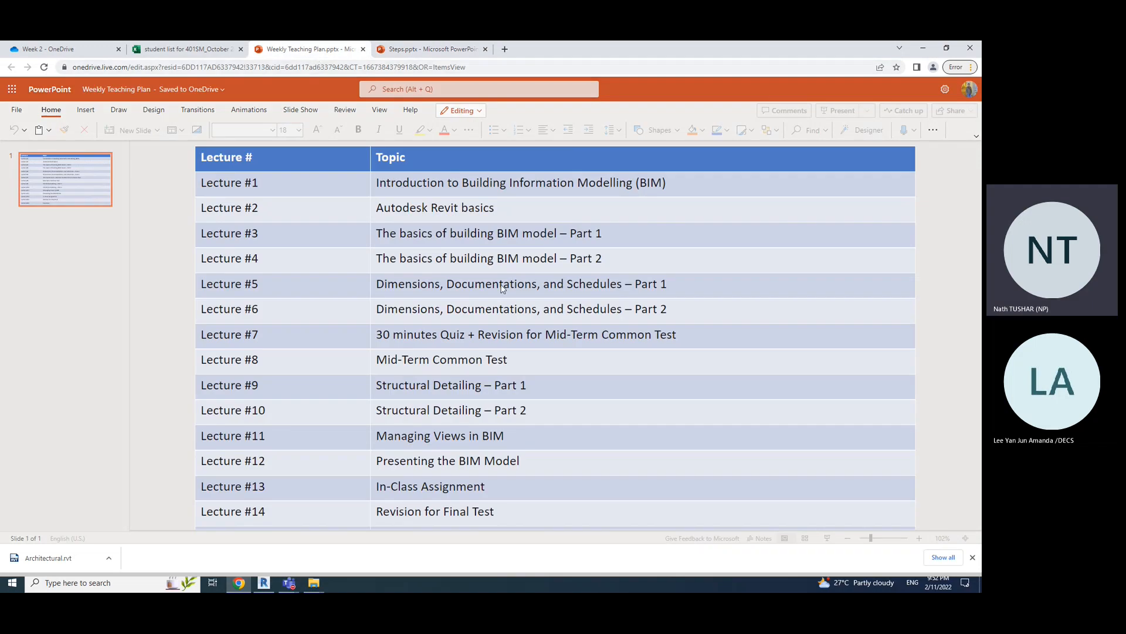
{"action": "left_click", "coordinate": [410, 296]}
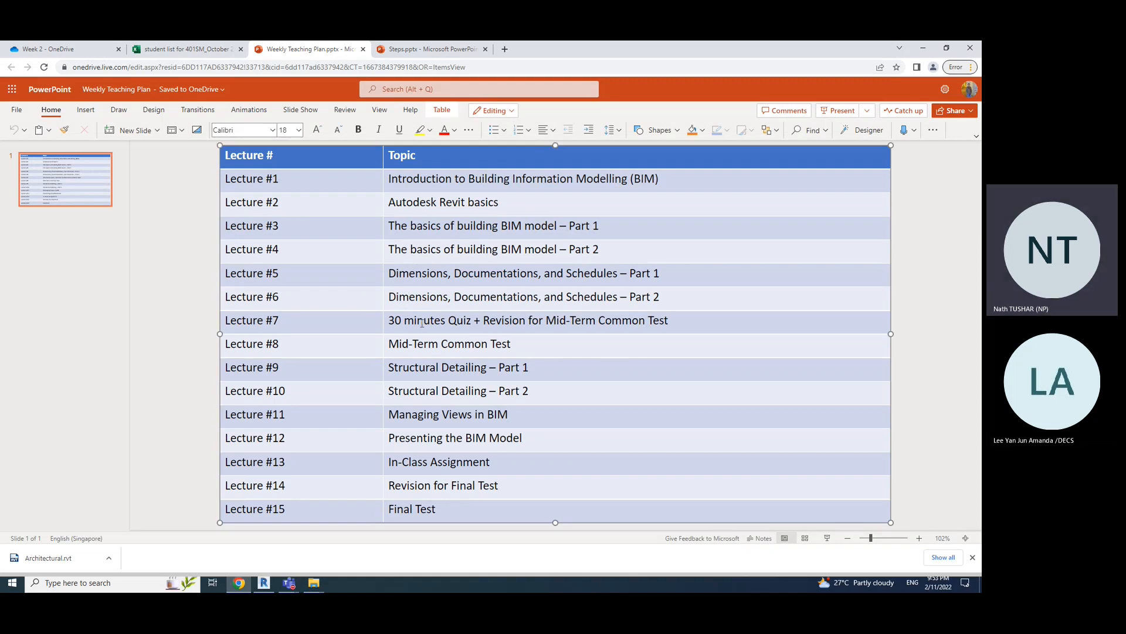
{"action": "left_click_drag", "start_coordinate": [425, 320], "coordinate": [458, 321]}
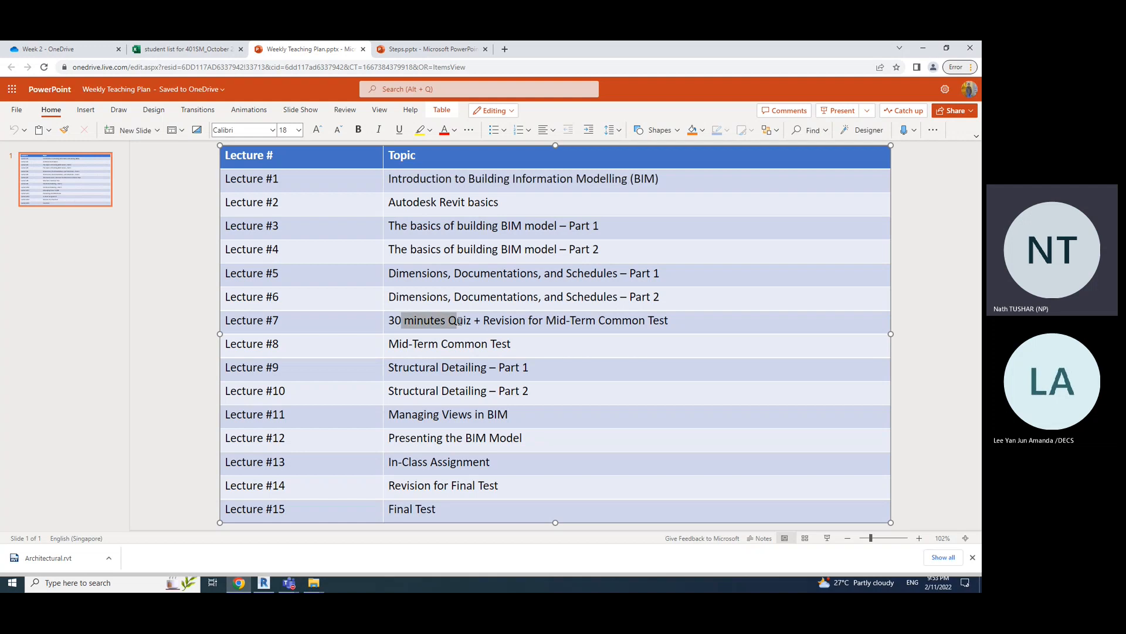
{"action": "left_click", "coordinate": [428, 322]}
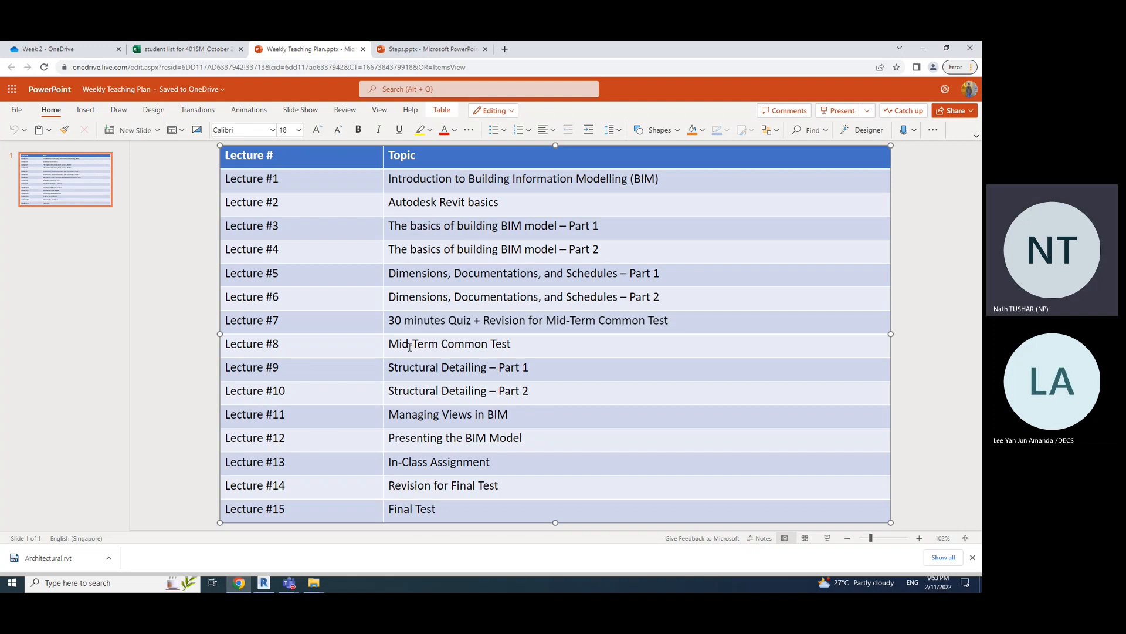
{"action": "left_click_drag", "start_coordinate": [410, 345], "coordinate": [493, 346]}
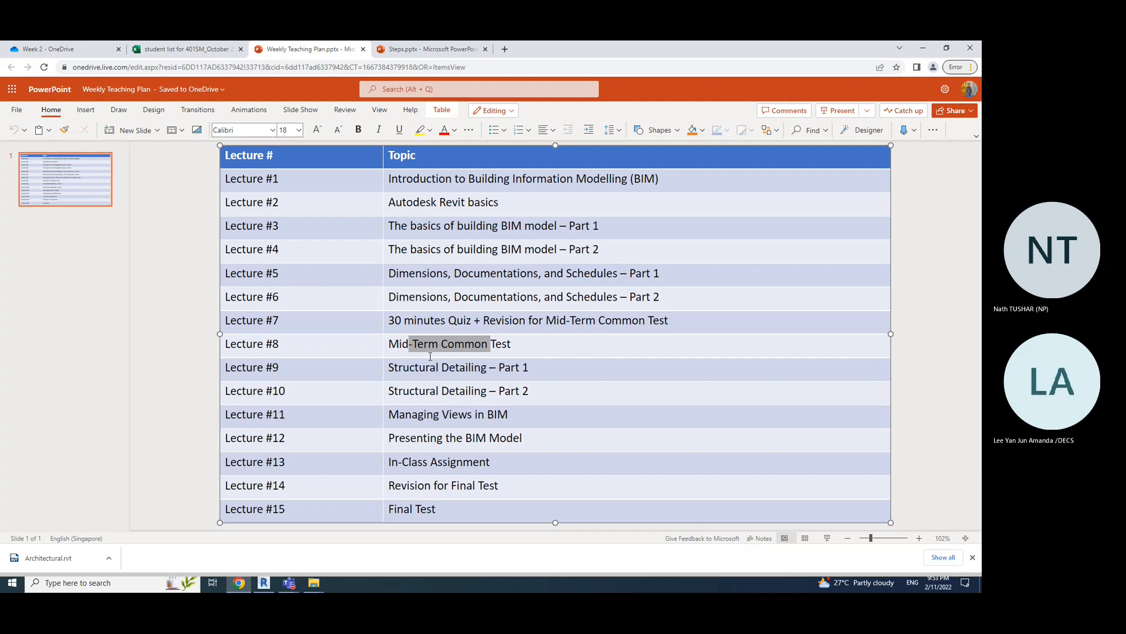
- Switch to the 401SM October 2022 student list workbook and enlarge the attendance sheet to 130%, showing the names and week headings
{"action": "left_click", "coordinate": [175, 52]}
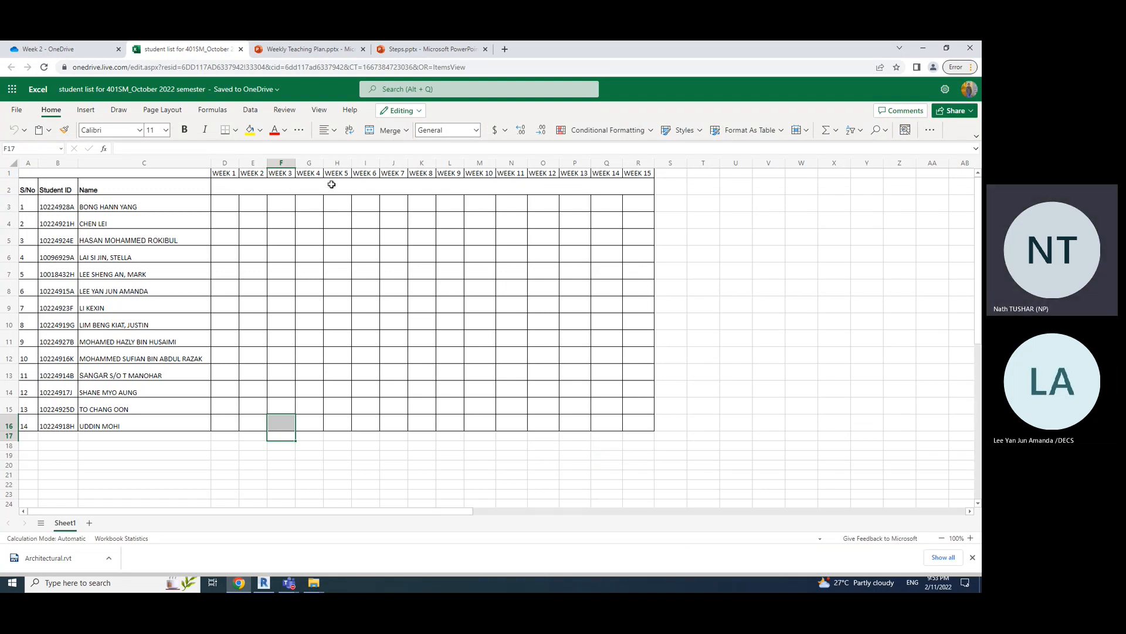
{"action": "left_click", "coordinate": [289, 200]}
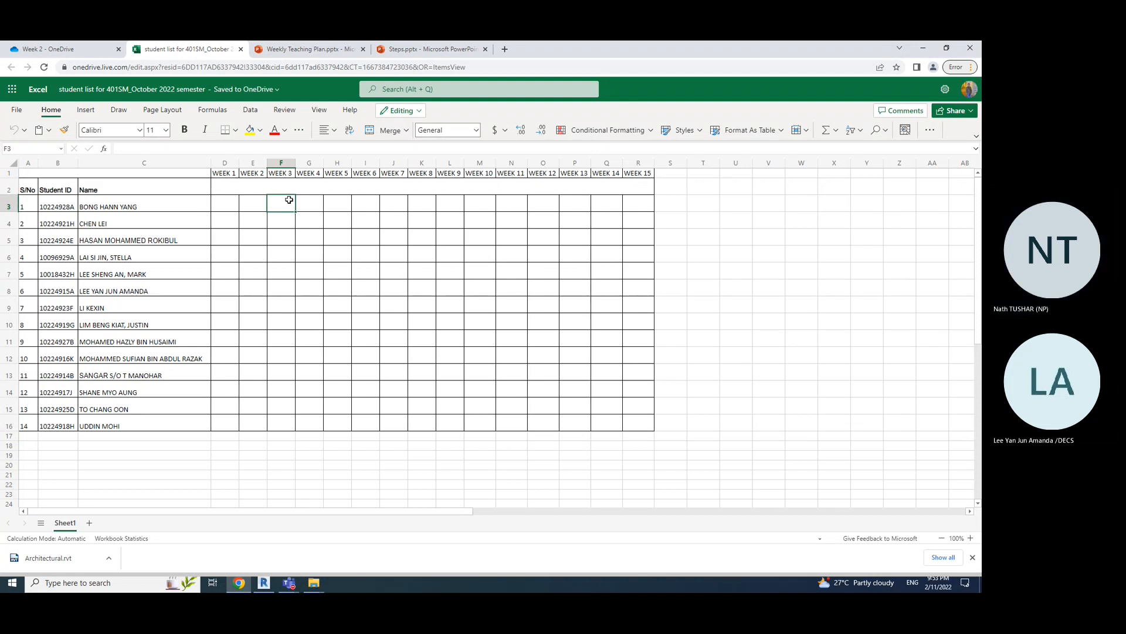
{"action": "scroll", "coordinate": [289, 200], "scroll_direction": "up", "scroll_amount": 3, "text": "ctrl"}
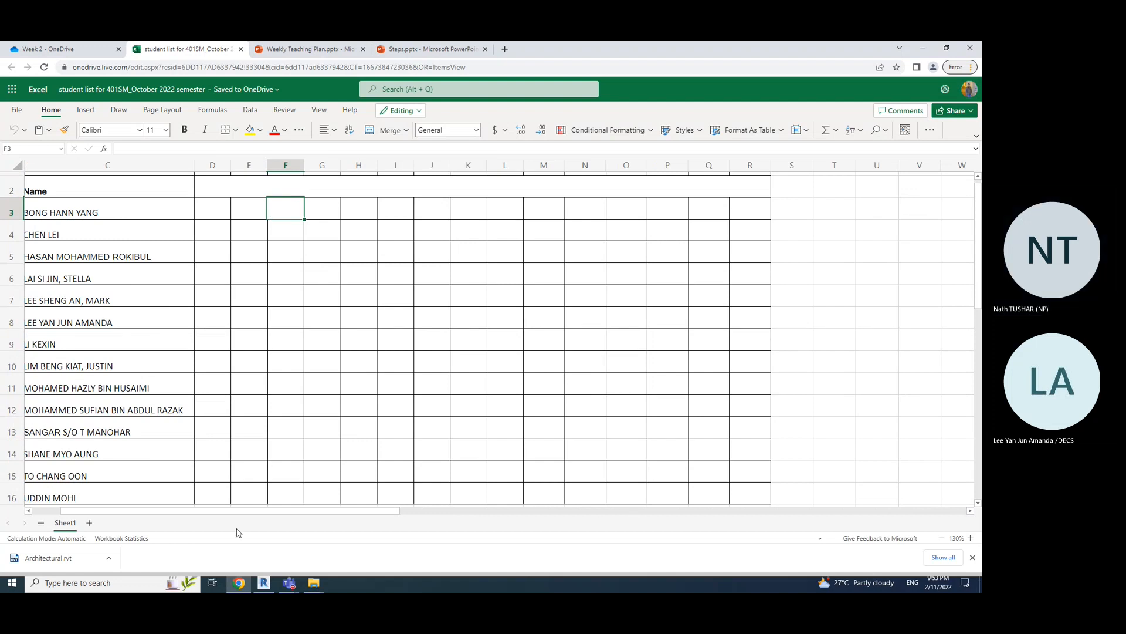
{"action": "left_click_drag", "start_coordinate": [244, 511], "coordinate": [213, 510]}
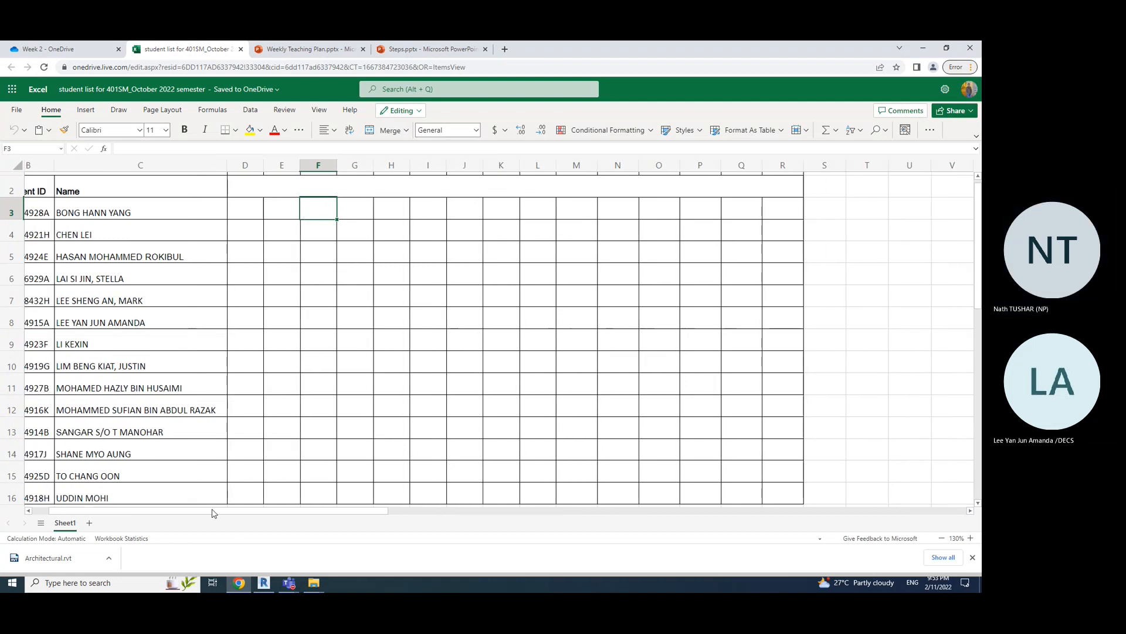
{"action": "left_click", "coordinate": [198, 210]}
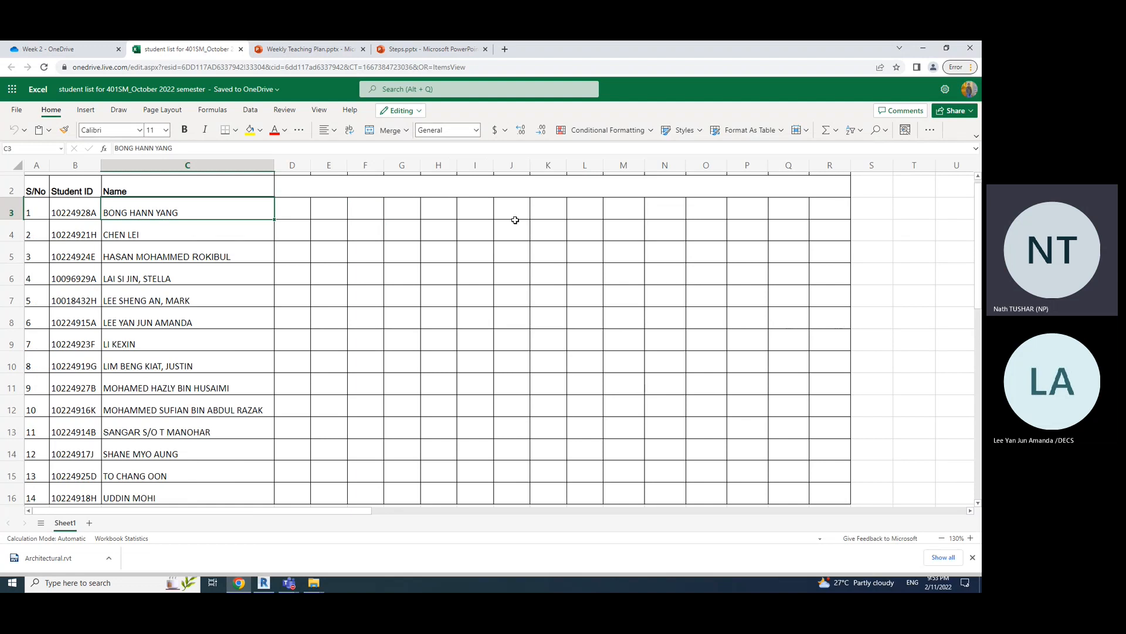
{"action": "scroll", "coordinate": [480, 259], "scroll_direction": "up", "scroll_amount": 1}
- Enter "p" for weeks 1, 2 and 3 for the first student in row 3
{"action": "key", "text": "Right"}
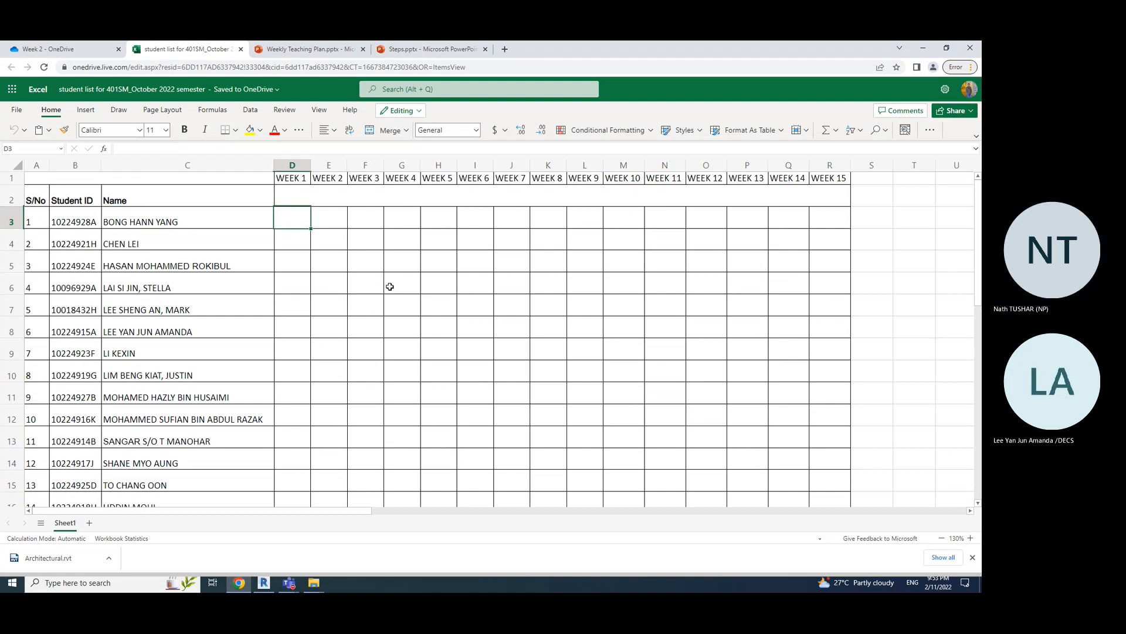
{"action": "type", "text": "p"}
{"action": "key", "text": "Right"}
{"action": "type", "text": "p"}
{"action": "key", "text": "Tab"}
{"action": "type", "text": "p"}
{"action": "key", "text": "Tab"}
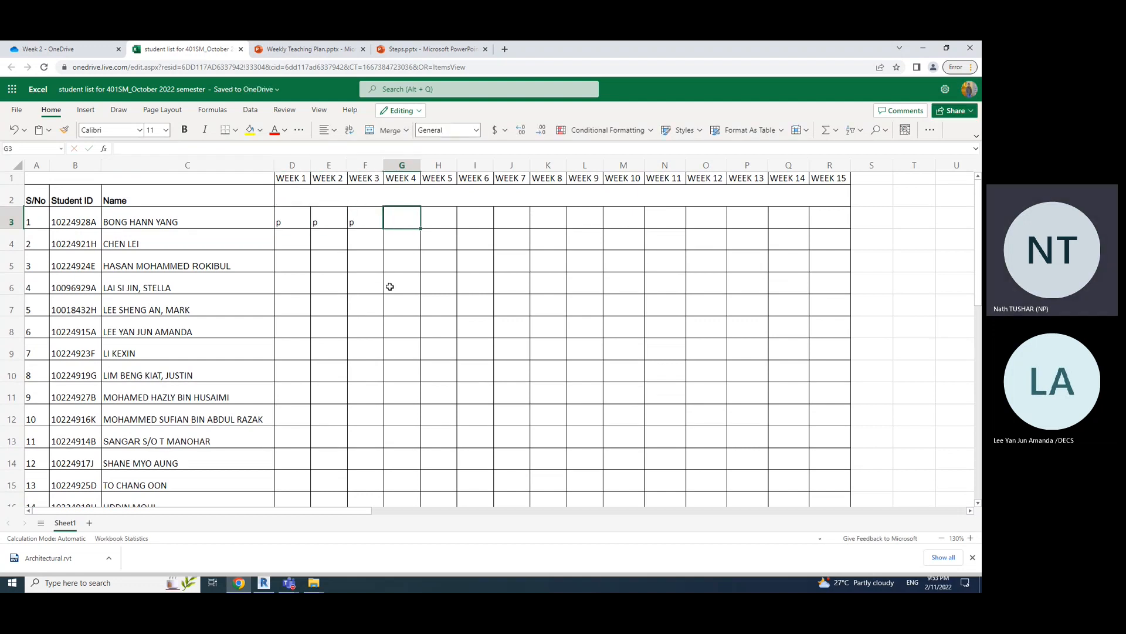
{"action": "key", "text": "Return"}
- Enter "p" under week 2 only for the second student in row 4
{"action": "key", "text": "Left"}
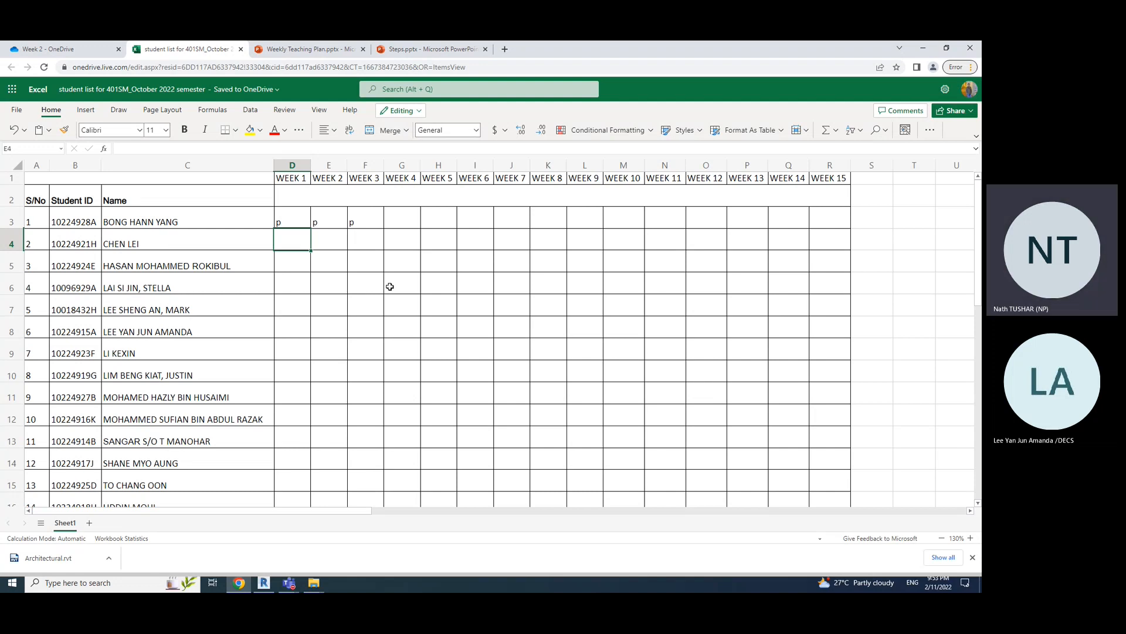
{"action": "key", "text": "Right"}
{"action": "type", "text": "p"}
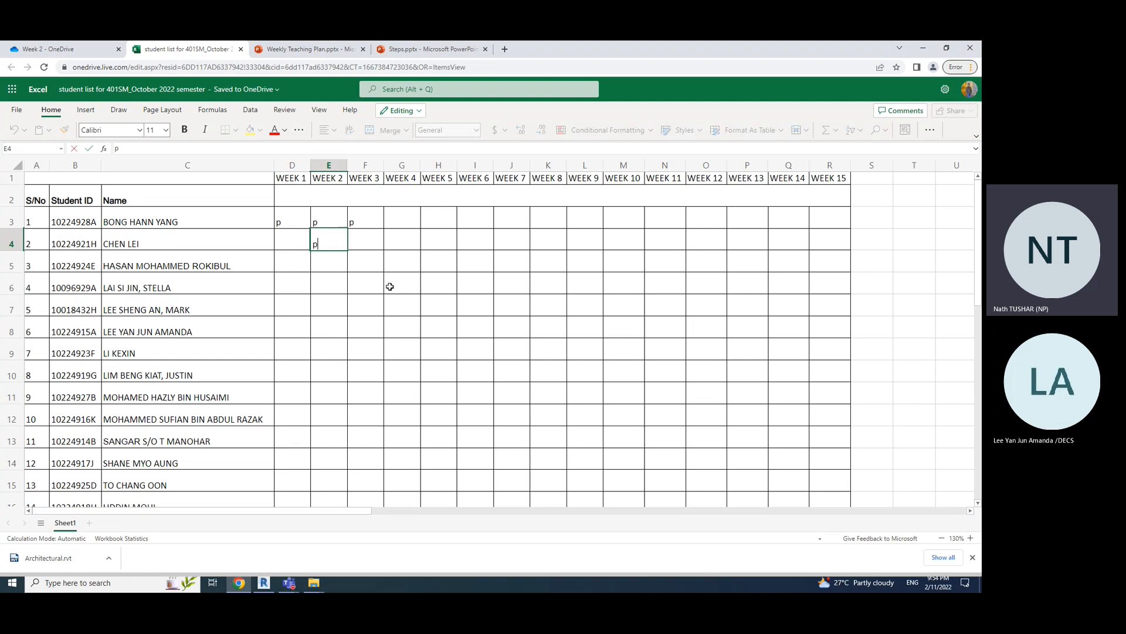
{"action": "key", "text": "Right"}
{"action": "key", "text": "Return"}
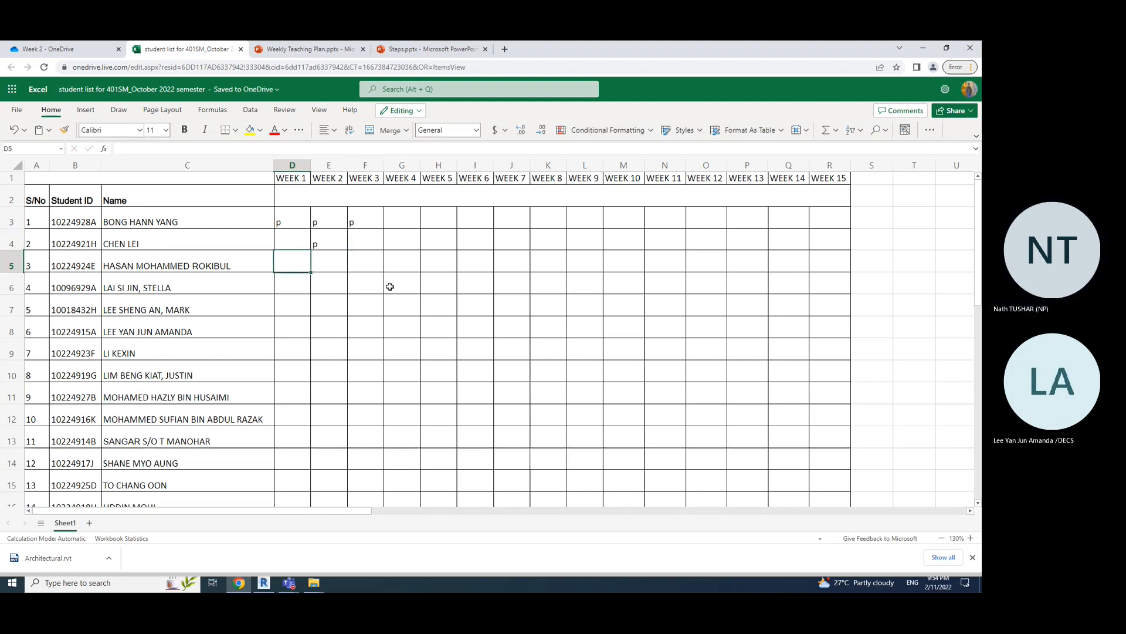
- Enter "p" for weeks 1 to 3 for the third student in row 5
{"action": "type", "text": "p"}
{"action": "key", "text": "Tab"}
{"action": "type", "text": "p"}
{"action": "key", "text": "Tab"}
{"action": "type", "text": "p"}
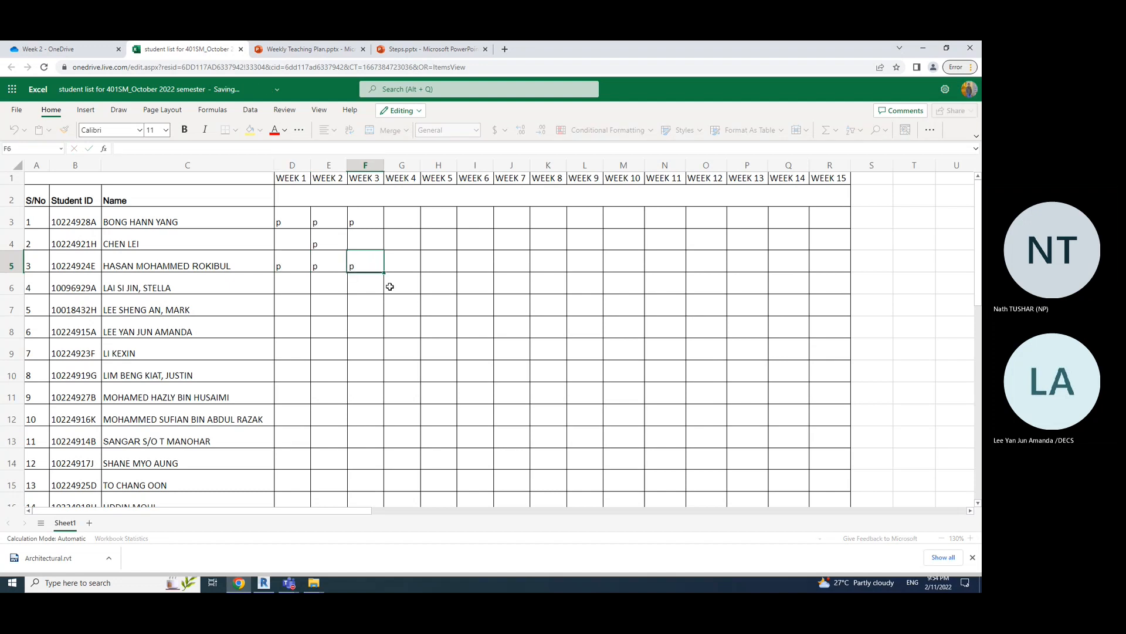
{"action": "key", "text": "Return"}
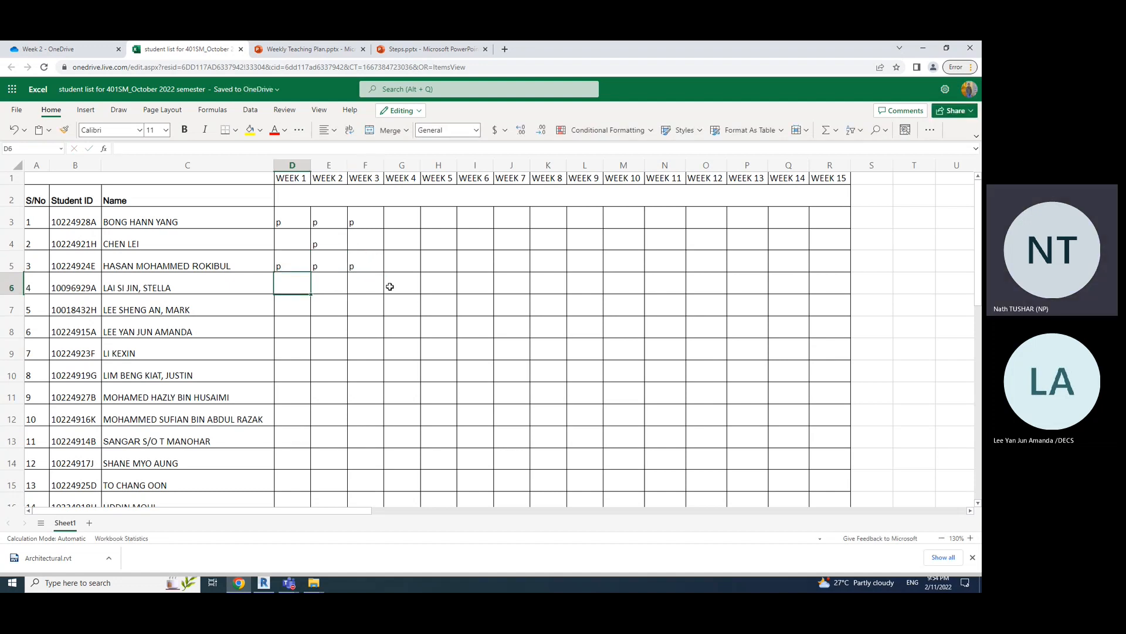
- Enter "p" for weeks 1 to 3 for the fourth student in row 6
{"action": "type", "text": "p"}
{"action": "key", "text": "Tab"}
{"action": "type", "text": "p"}
{"action": "key", "text": "Tab"}
{"action": "type", "text": "p"}
{"action": "key", "text": "Return"}
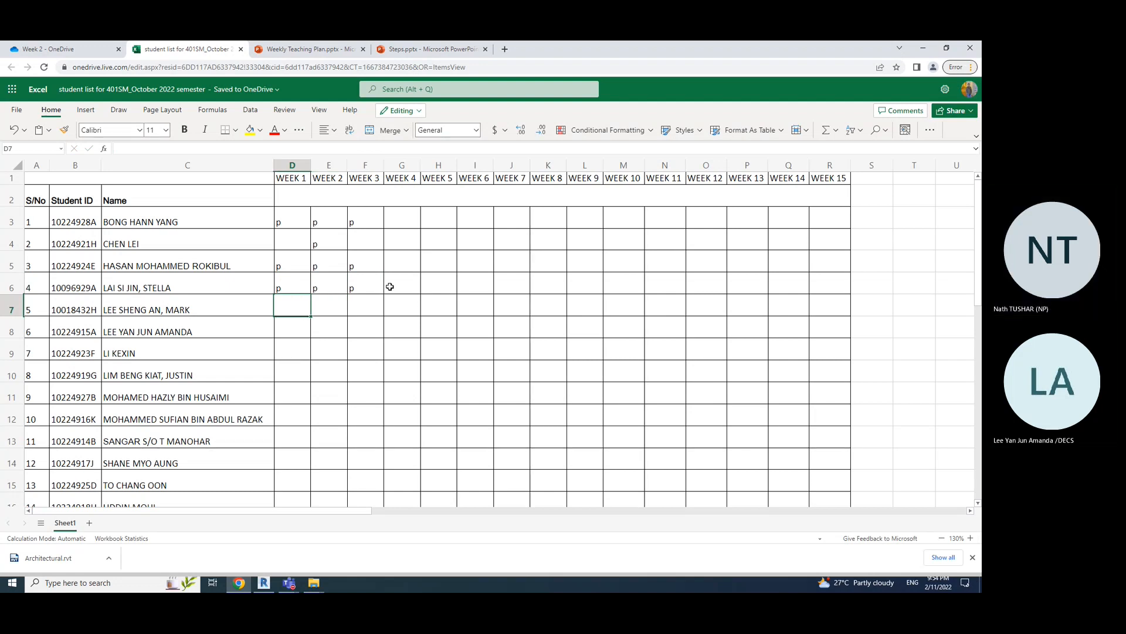
- Enter "p" for weeks 1 to 3 for the fifth student in row 7
{"action": "type", "text": "p"}
{"action": "key", "text": "Tab"}
{"action": "type", "text": "p"}
{"action": "key", "text": "Tab"}
{"action": "type", "text": "p"}
{"action": "key", "text": "Return"}
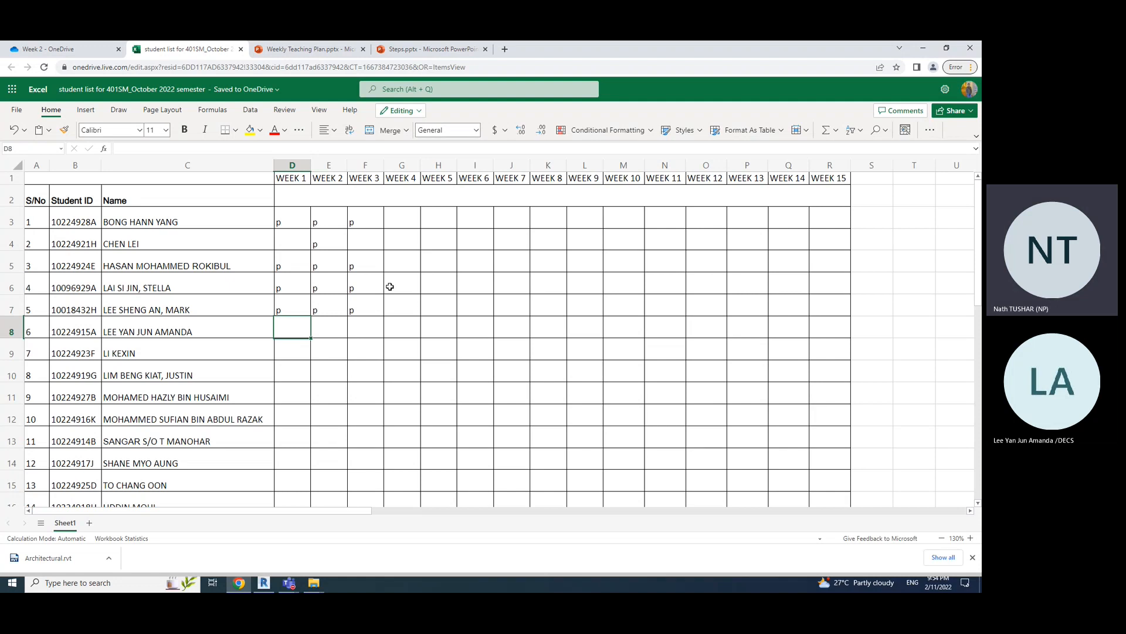
- Enter "p" under week 1 only for the sixth student in row 8
{"action": "type", "text": "po"}
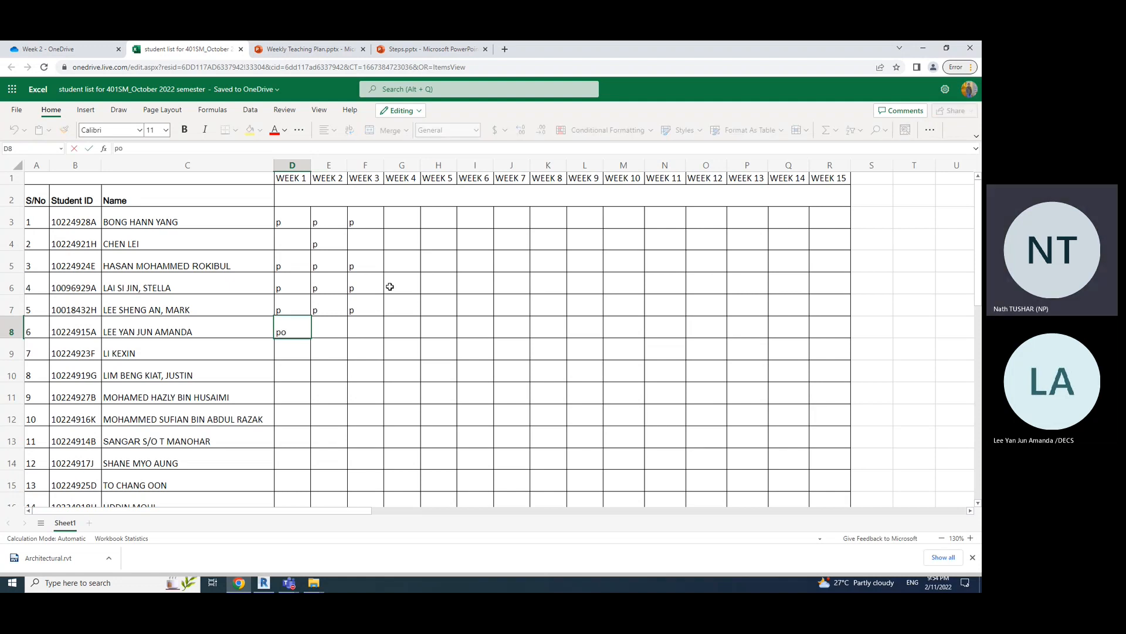
{"action": "key", "text": "BackSpace"}
{"action": "key", "text": "Return"}
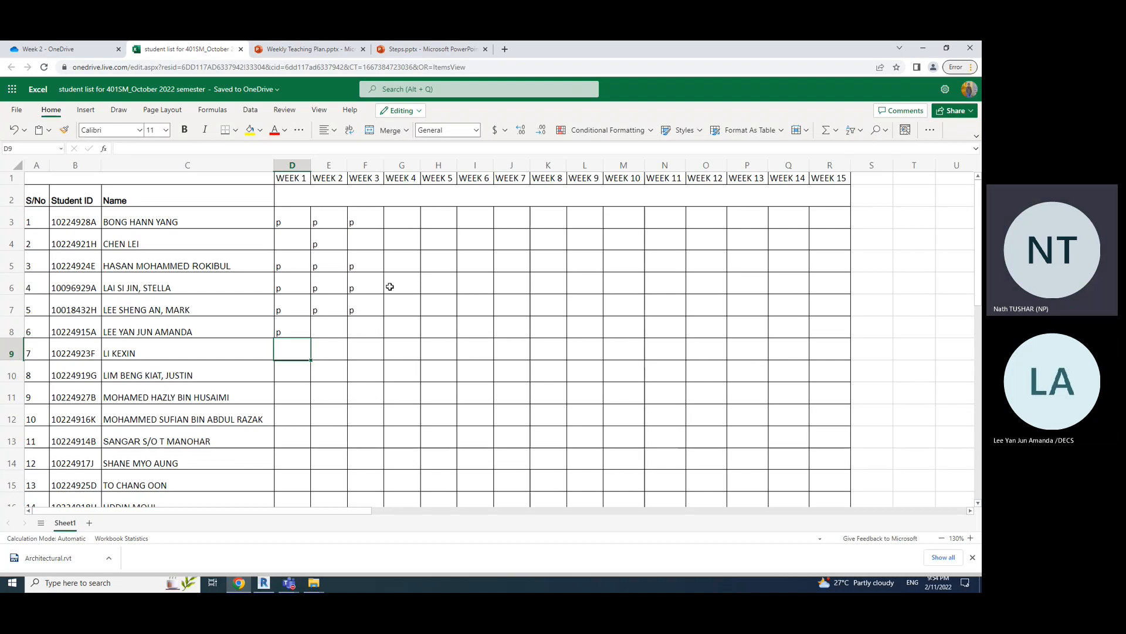
- Enter "p" for weeks 1 to 3 for the seventh student in row 9
{"action": "type", "text": "p"}
{"action": "type", "text": "p"}
{"action": "key", "text": "Tab"}
{"action": "type", "text": "p"}
{"action": "key", "text": "Return"}
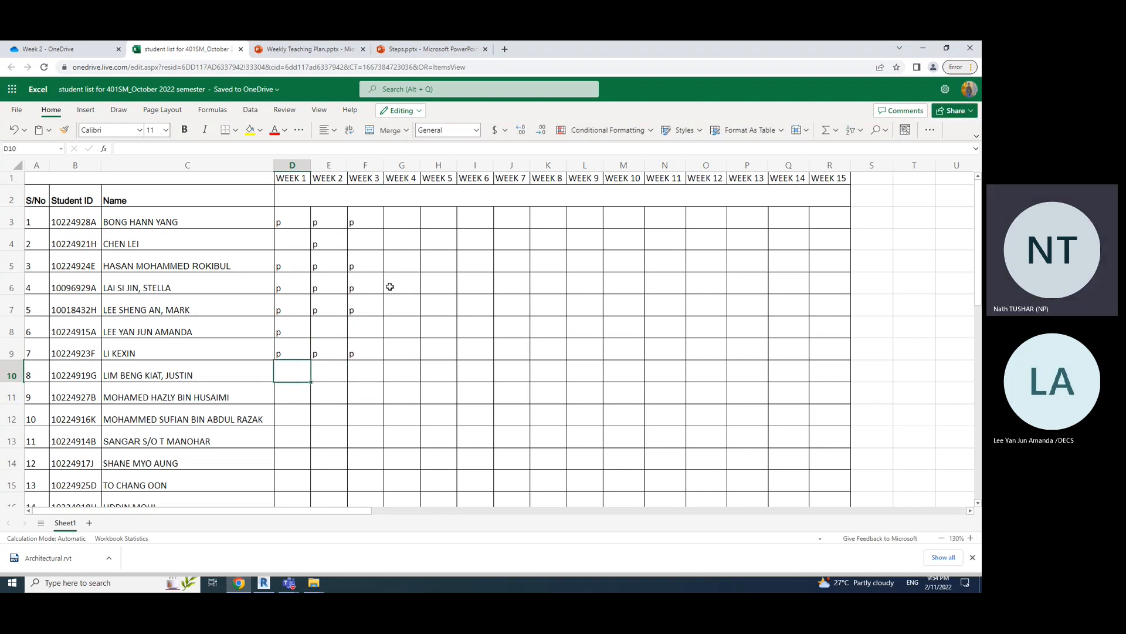
- Enter "p" for weeks 1 to 3 for the eighth student in row 10
{"action": "type", "text": "p"}
{"action": "key", "text": "Tab"}
{"action": "type", "text": "p"}
{"action": "key", "text": "Tab"}
{"action": "type", "text": "p"}
{"action": "key", "text": "Return"}
- Enter "p" for weeks 1 to 3 for the ninth student in row 11
{"action": "type", "text": "p"}
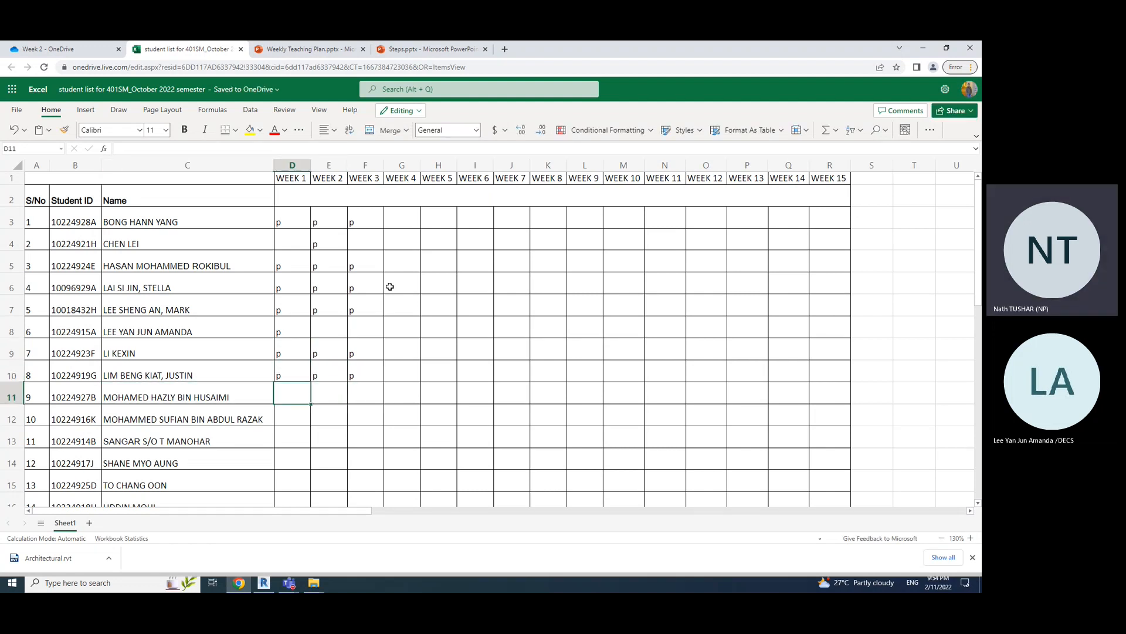
{"action": "key", "text": "Tab"}
{"action": "type", "text": "p"}
{"action": "key", "text": "Tab"}
{"action": "type", "text": "p"}
{"action": "key", "text": "Return"}
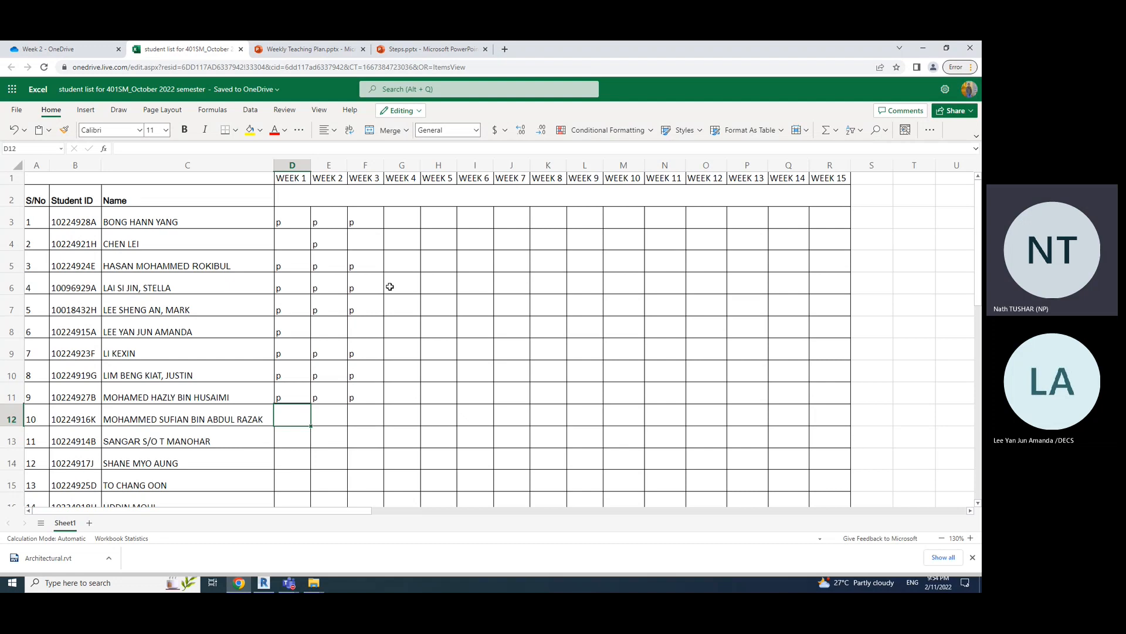
- Enter "p" for weeks 1 to 3 for the tenth student in row 12
{"action": "type", "text": "p"}
{"action": "key", "text": "Tab"}
{"action": "type", "text": "p"}
{"action": "key", "text": "Tab"}
{"action": "type", "text": "p"}
{"action": "key", "text": "Return"}
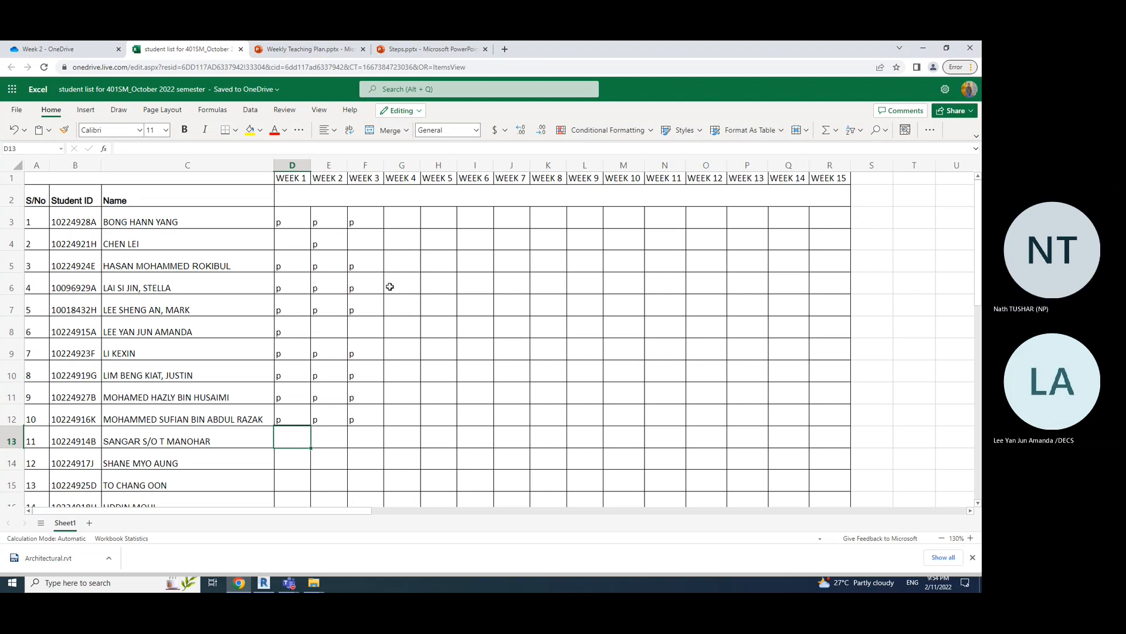
- Enter "p" for weeks 1 to 3 for the eleventh student in row 13, then clear the week 2 entry
{"action": "type", "text": "p"}
{"action": "key", "text": "Tab"}
{"action": "type", "text": "p"}
{"action": "key", "text": "Tab"}
{"action": "type", "text": "p"}
{"action": "key", "text": "Tab"}
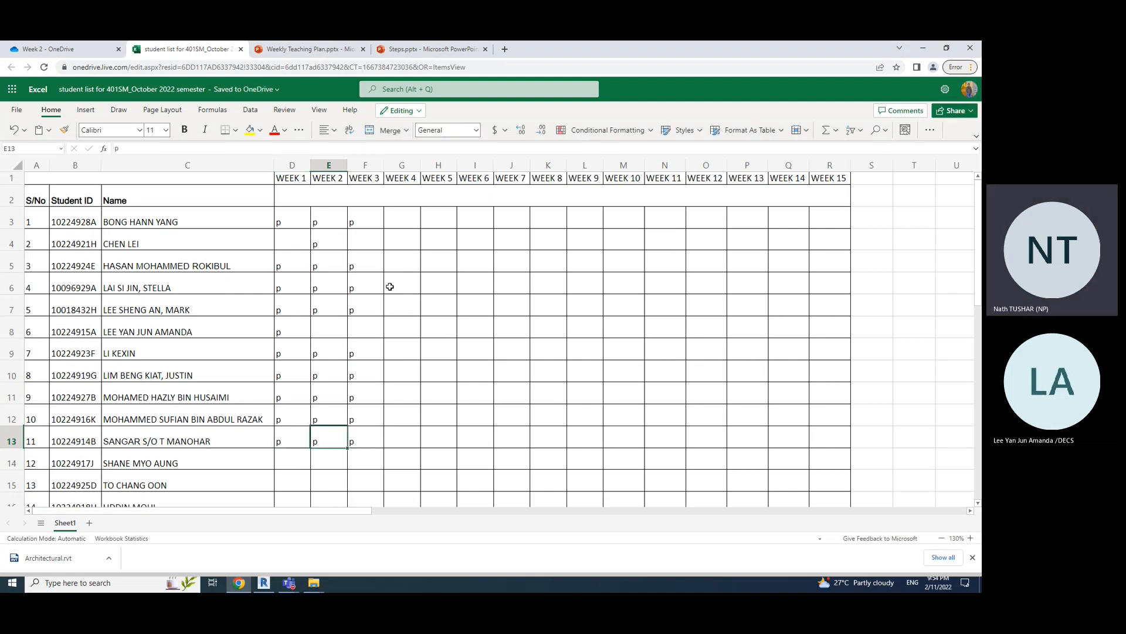
{"action": "key", "text": "BackSpace"}
{"action": "key", "text": "Return"}
{"action": "key", "text": "Left"}
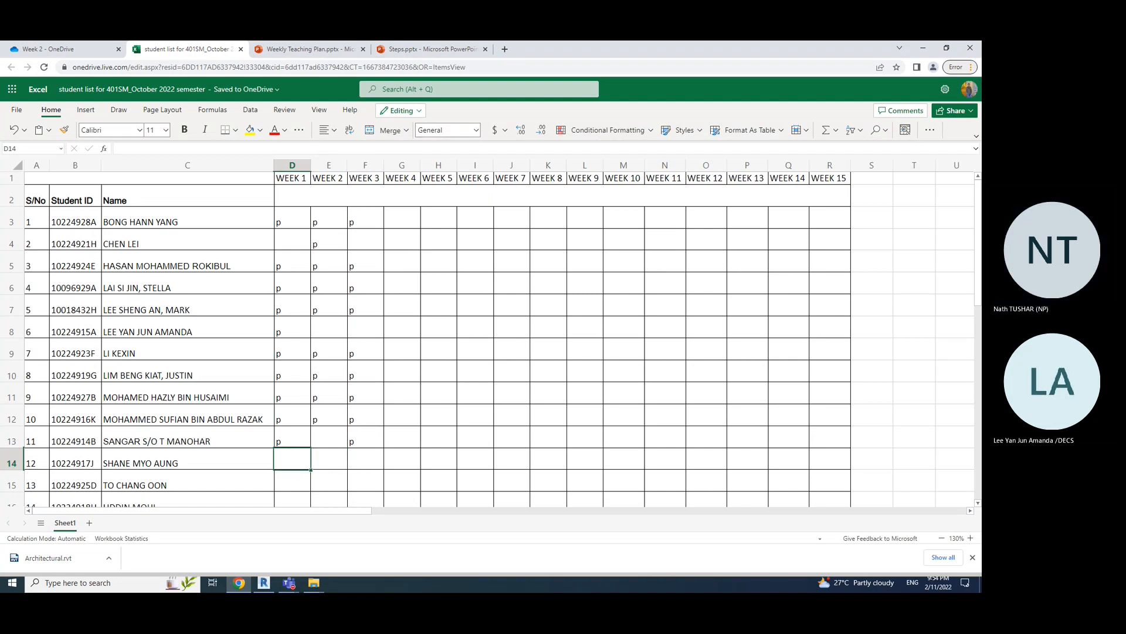
- Enter "p" for weeks 1 and 2 for the twelfth student in row 14
{"action": "type", "text": "p"}
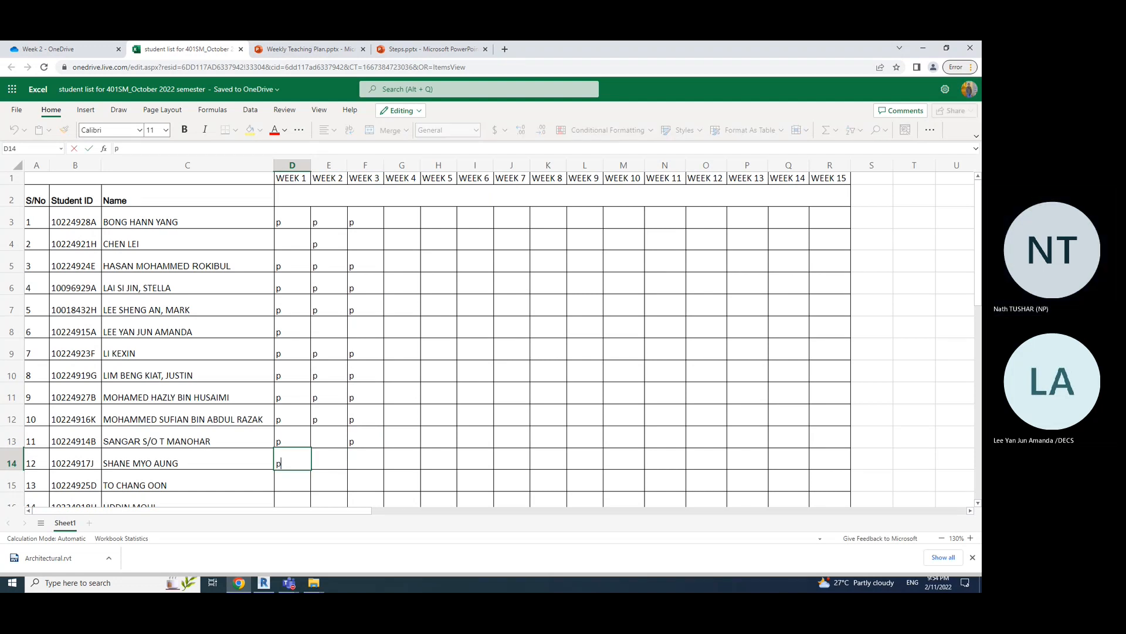
{"action": "key", "text": "Right"}
{"action": "type", "text": "p"}
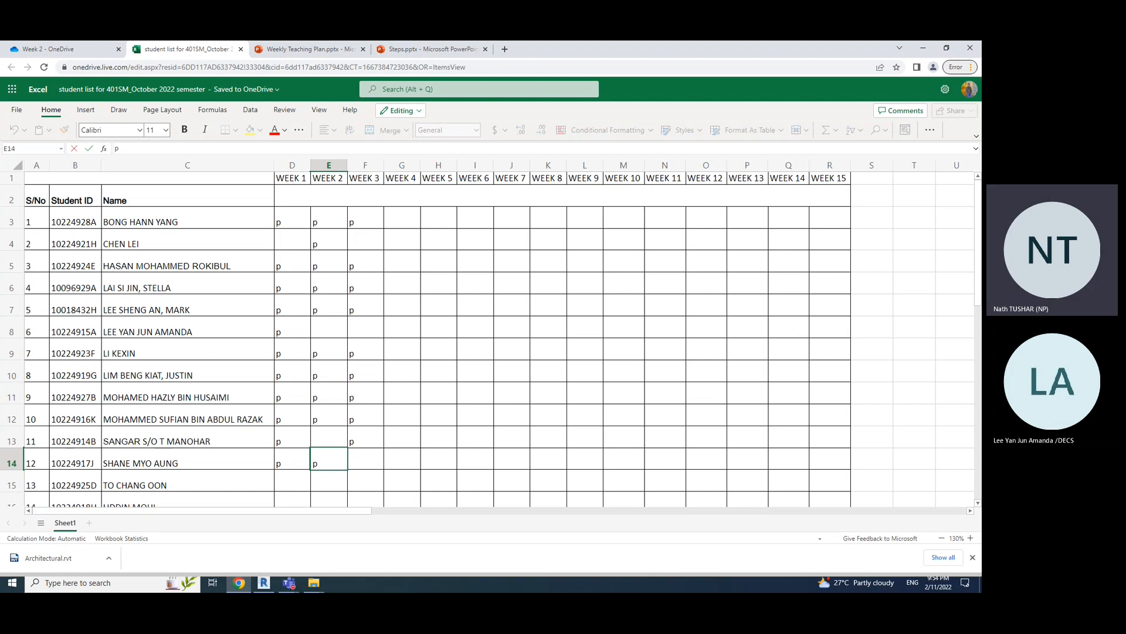
- Switch to the Microsoft Teams meeting to check its participant list, then return to the attendance workbook
{"action": "left_click", "coordinate": [288, 584]}
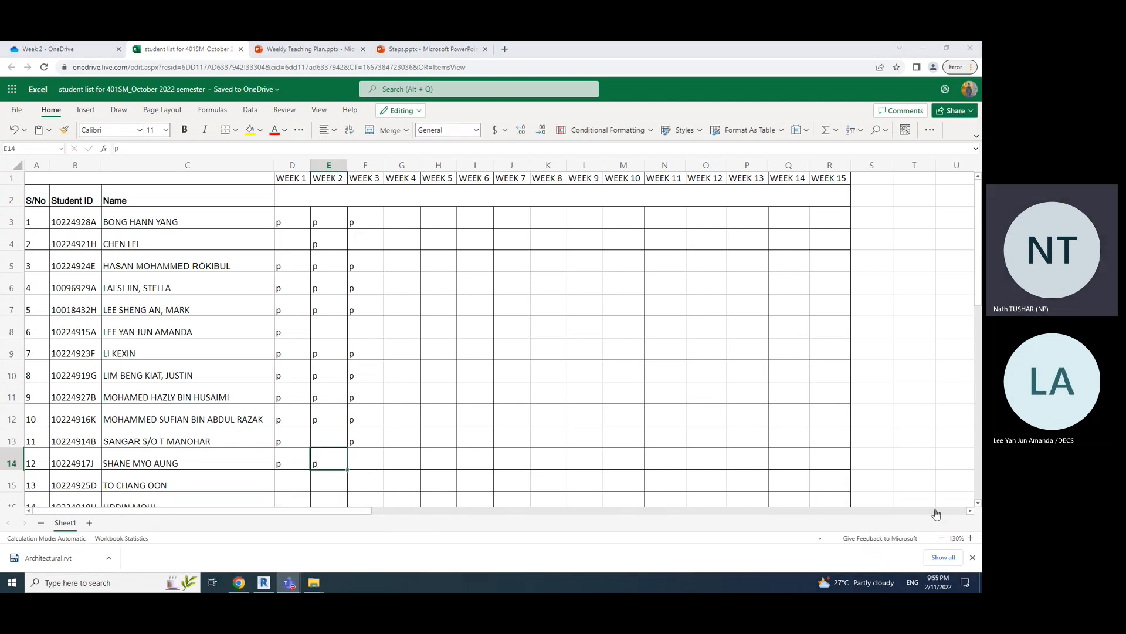
{"action": "left_click", "coordinate": [291, 585]}
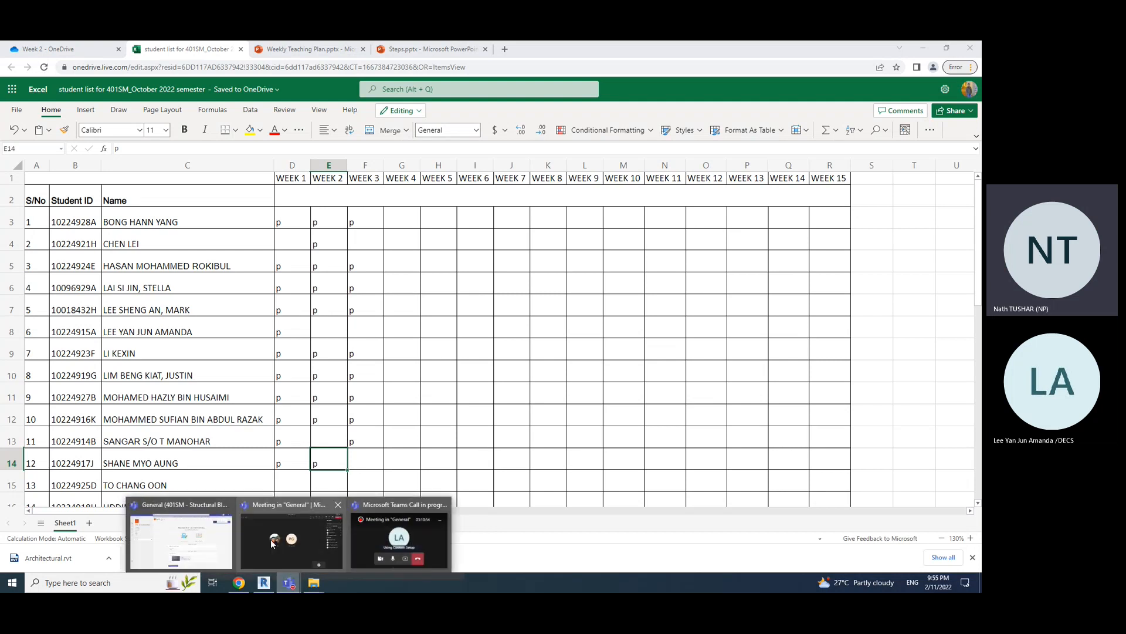
{"action": "left_click", "coordinate": [298, 545]}
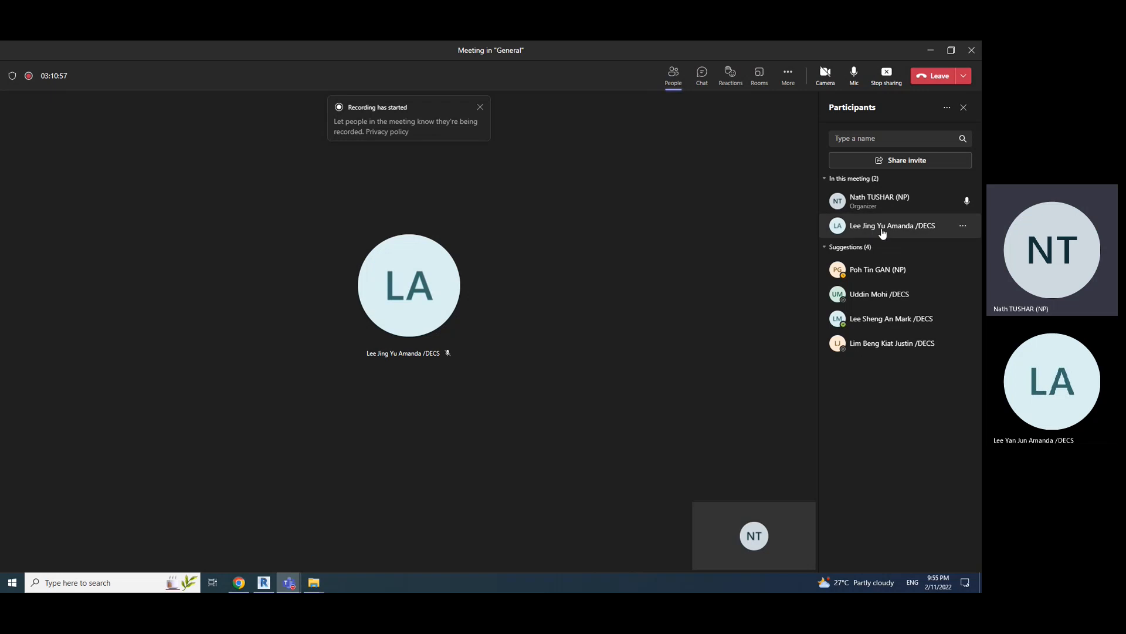
{"action": "left_click", "coordinate": [930, 50]}
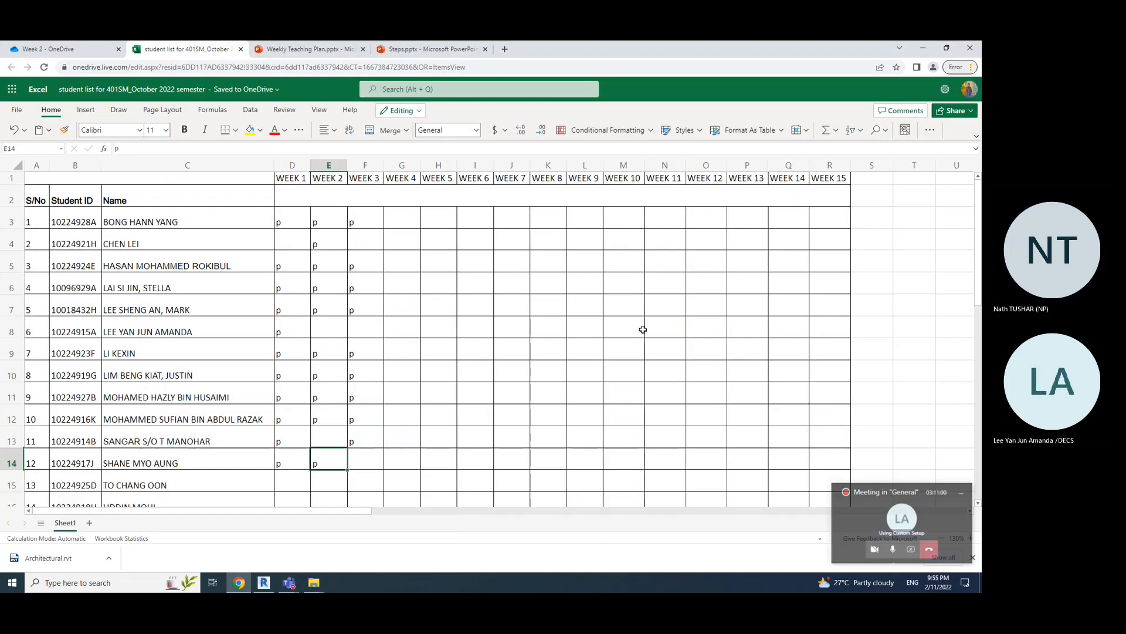
- Enter "p" for week 3 for the sixth student in row 8 and the twelfth student in row 14
{"action": "left_click", "coordinate": [364, 239]}
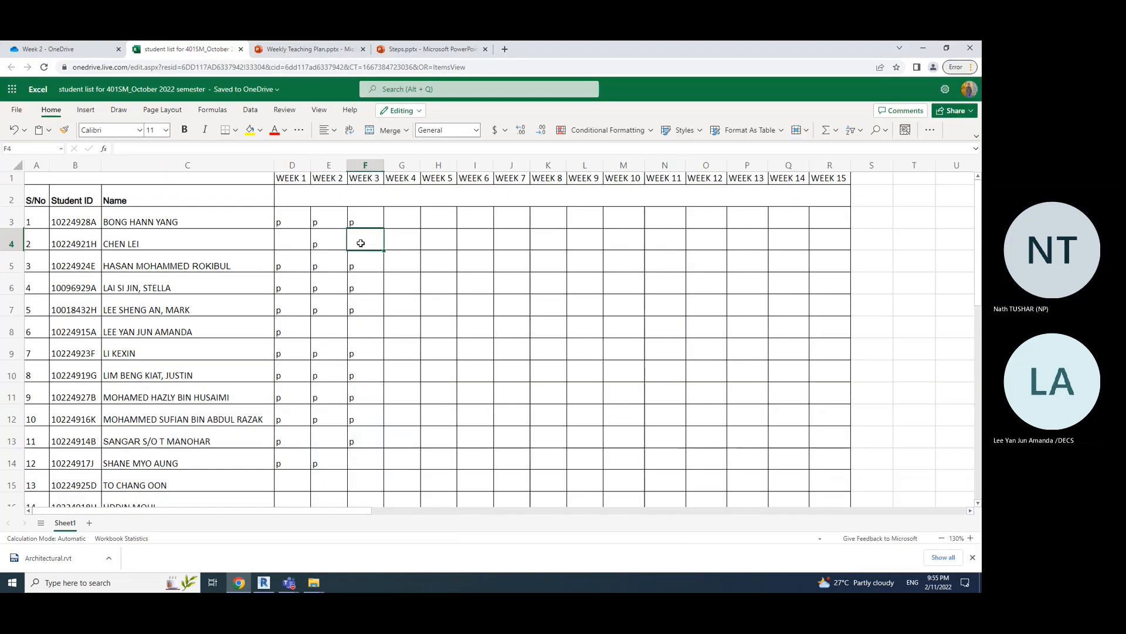
{"action": "left_click", "coordinate": [354, 333]}
{"action": "type", "text": "p"}
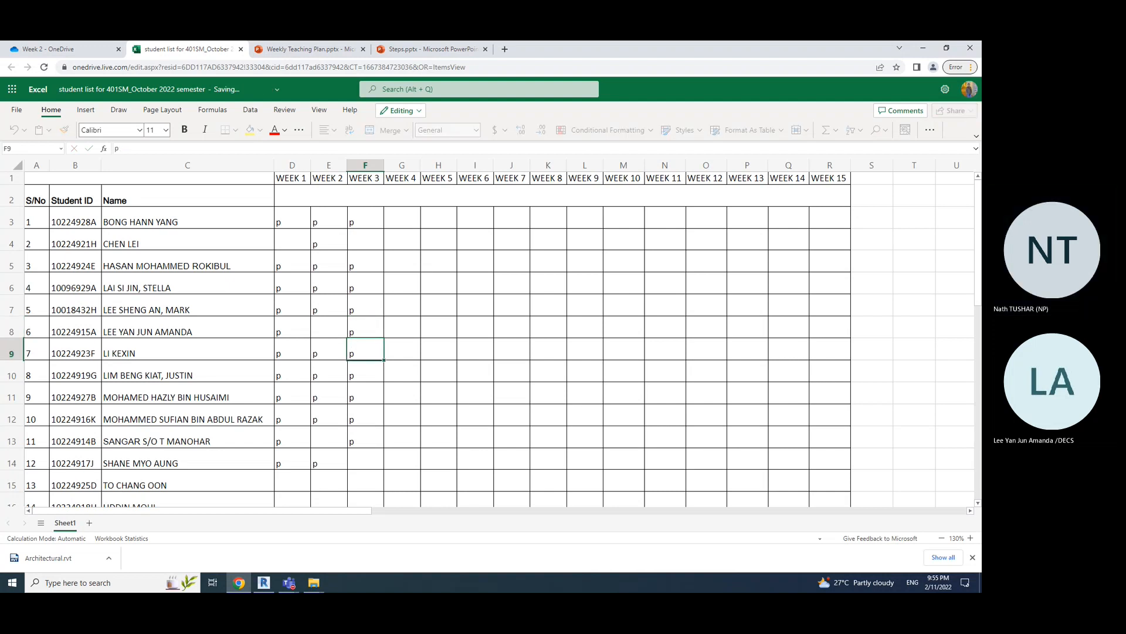
{"action": "left_click", "coordinate": [365, 463]}
{"action": "type", "text": "p"}
- Enter "p" for weeks 1 to 3 for the thirteenth student in row 15
{"action": "key", "text": "Down"}
{"action": "key", "text": "Left"}
{"action": "key", "text": "Left"}
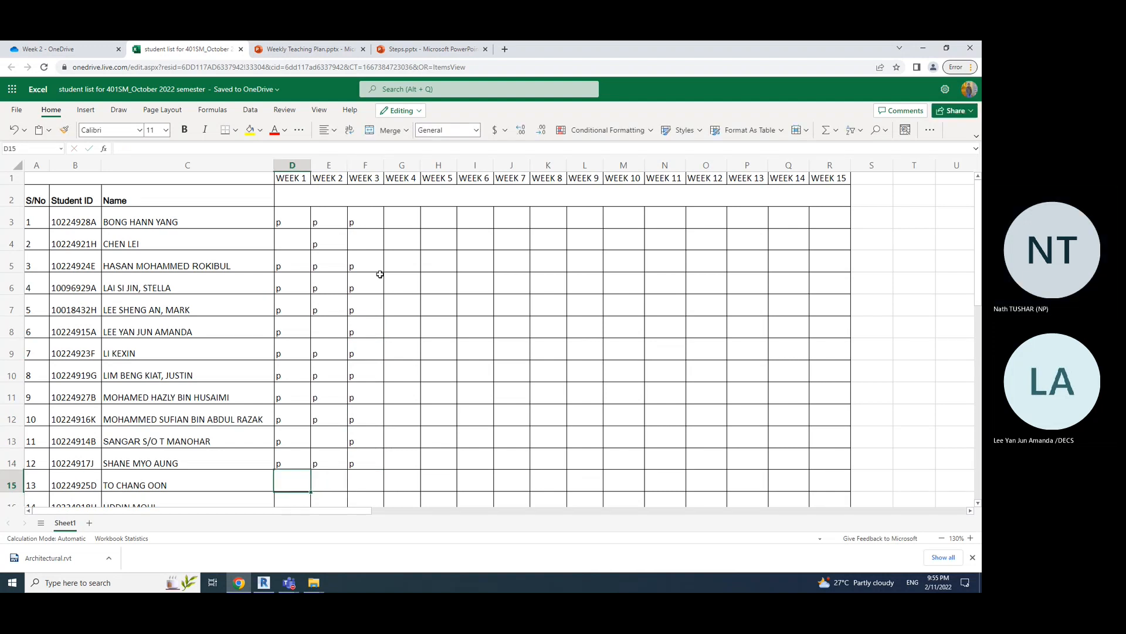
{"action": "scroll", "coordinate": [396, 340], "scroll_direction": "down", "scroll_amount": 2}
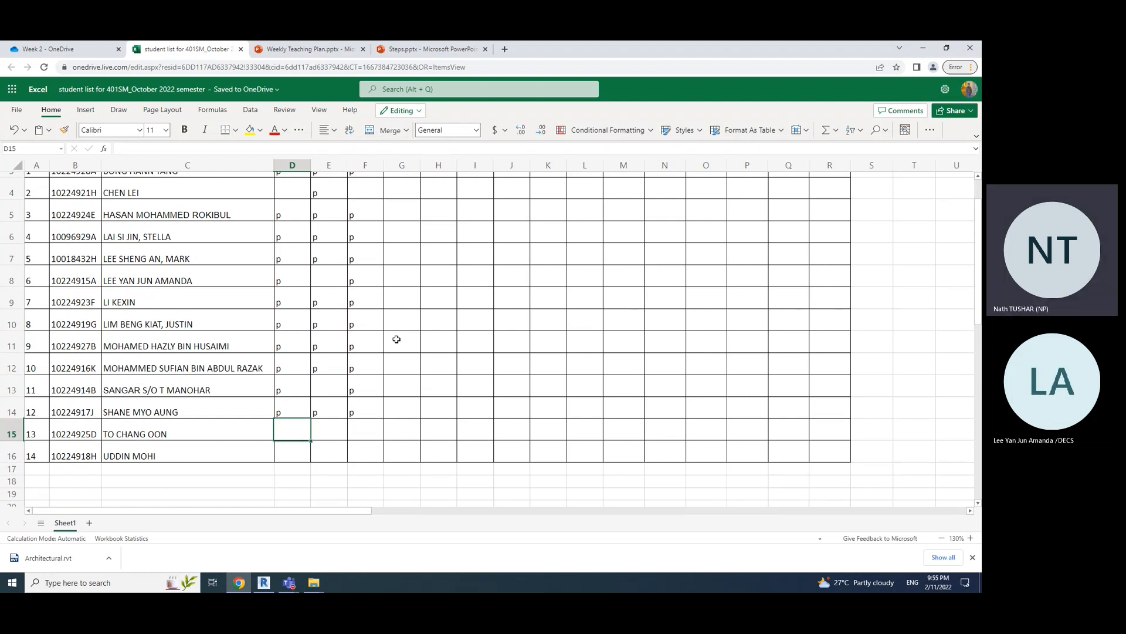
{"action": "type", "text": "p"}
{"action": "key", "text": "Tab"}
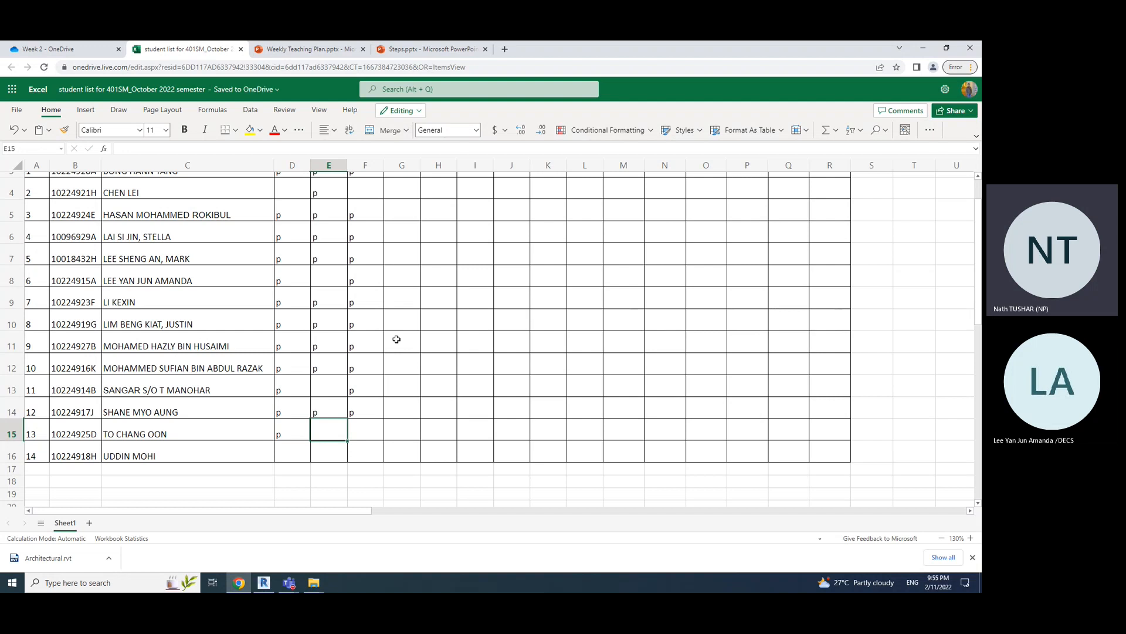
{"action": "type", "text": "p"}
{"action": "key", "text": "Tab"}
{"action": "type", "text": "p"}
{"action": "key", "text": "Return"}
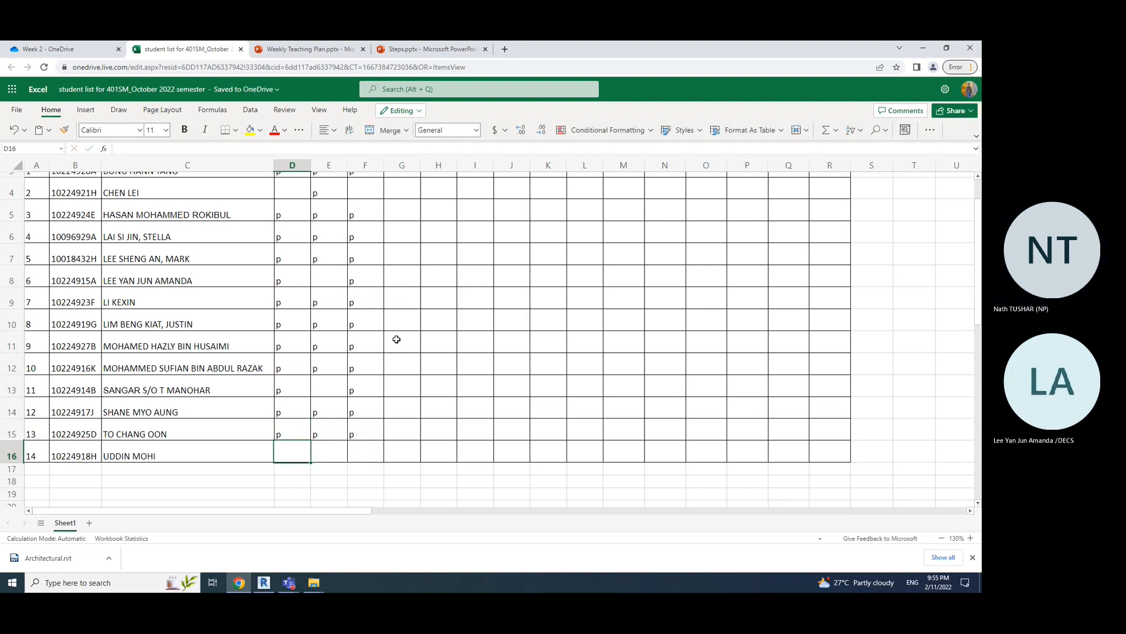
- Enter "p" for weeks 1 to 3 for the fourteenth student in row 16
{"action": "type", "text": "p"}
{"action": "key", "text": "Tab"}
{"action": "type", "text": "p"}
{"action": "key", "text": "Tab"}
{"action": "type", "text": "p"}
{"action": "key", "text": "Tab"}
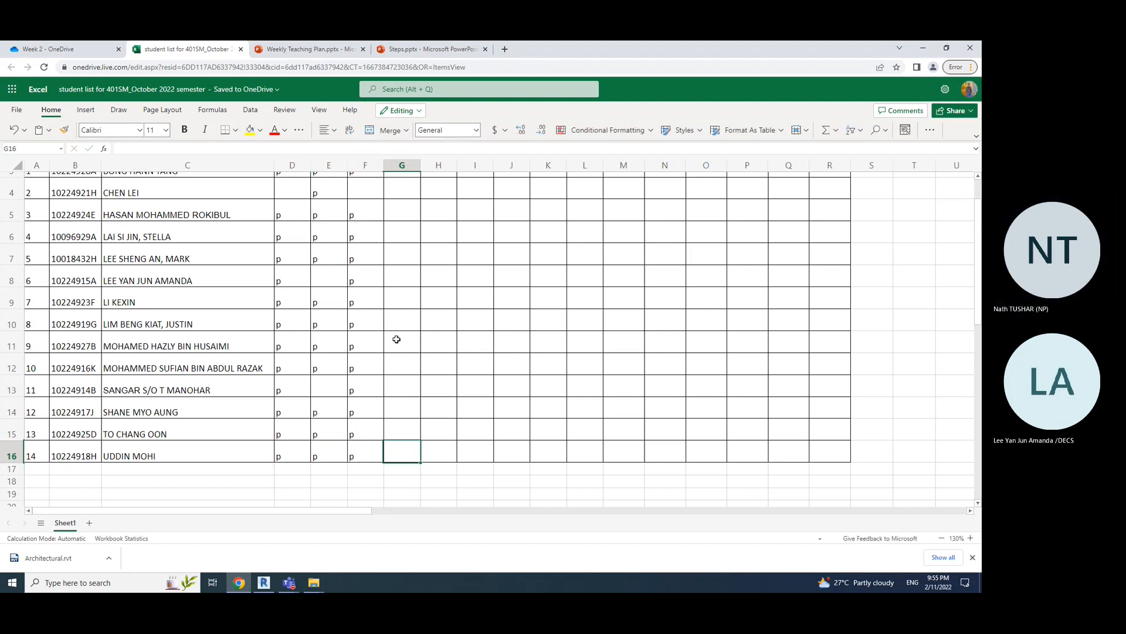
- Switch to the Microsoft Teams call in the "General" channel and leave the meeting
{"action": "scroll", "coordinate": [471, 301], "scroll_direction": "up", "scroll_amount": 2}
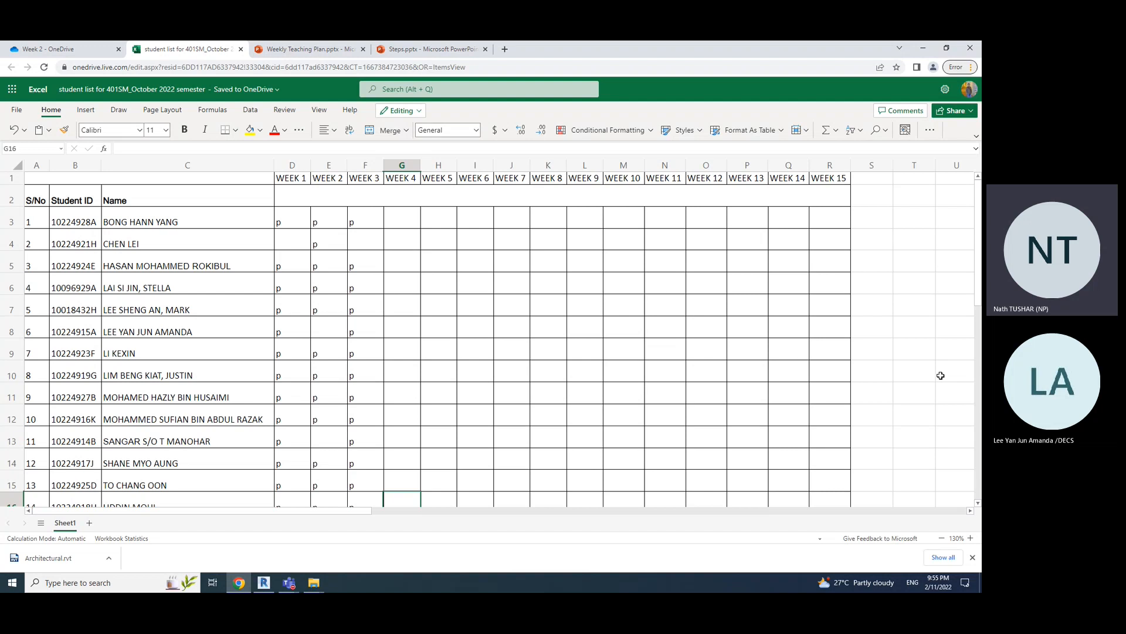
{"action": "left_click", "coordinate": [288, 580]}
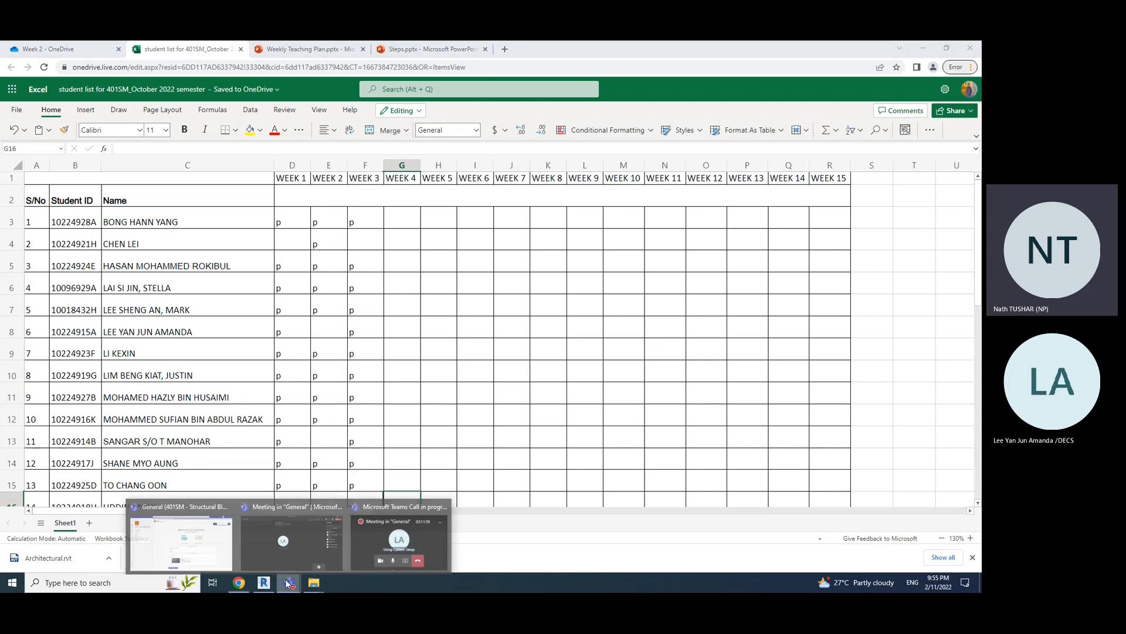
{"action": "left_click", "coordinate": [347, 536]}
{"action": "left_click", "coordinate": [933, 552]}
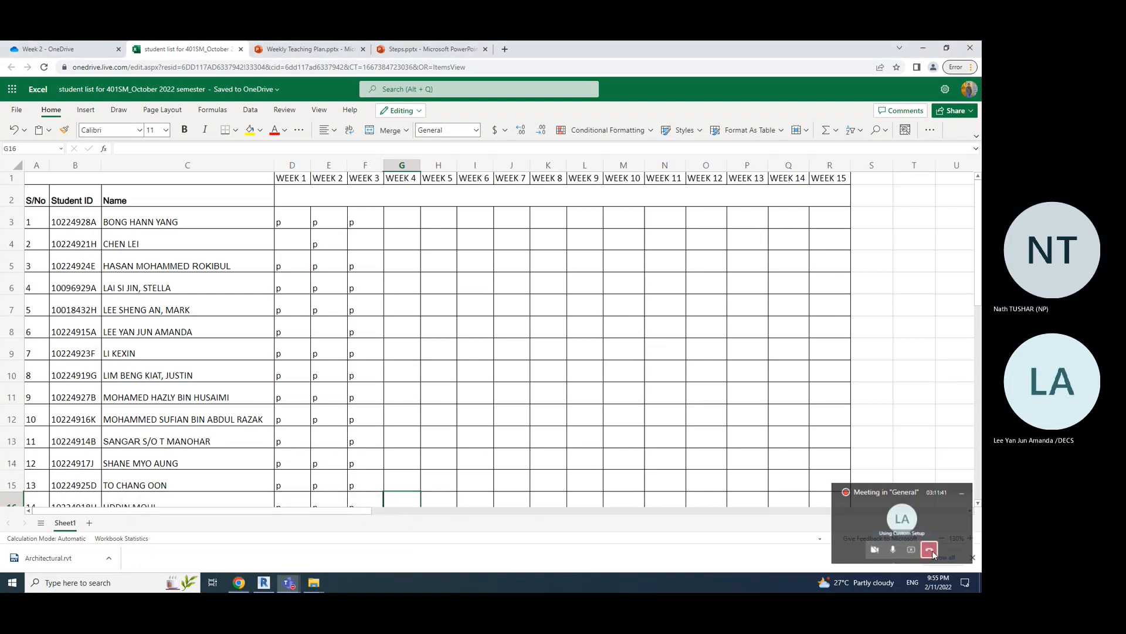